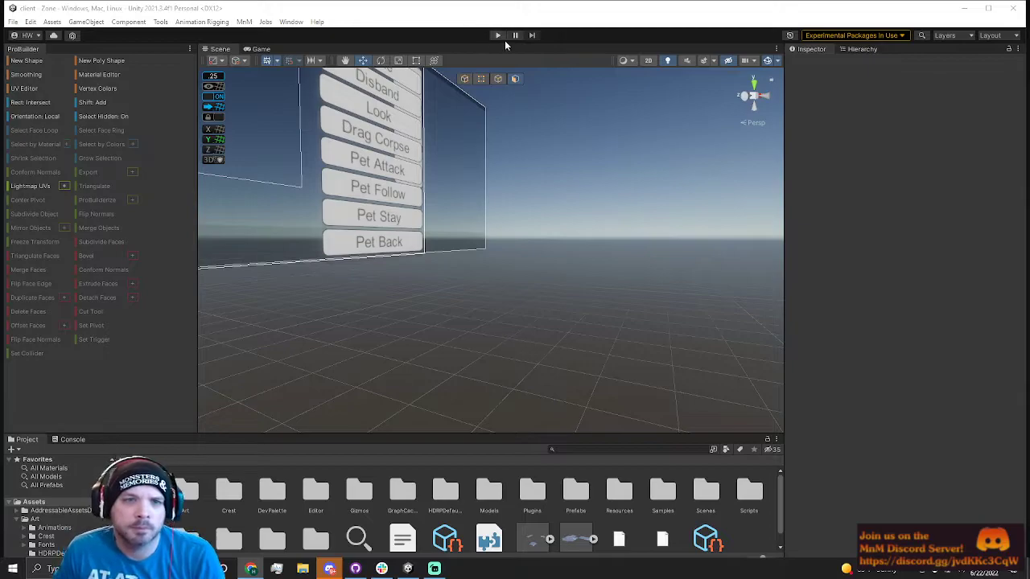
Run the game in play mode and enter TestWorld with the Puntme character
{"action": "left_click", "coordinate": [496, 36]}
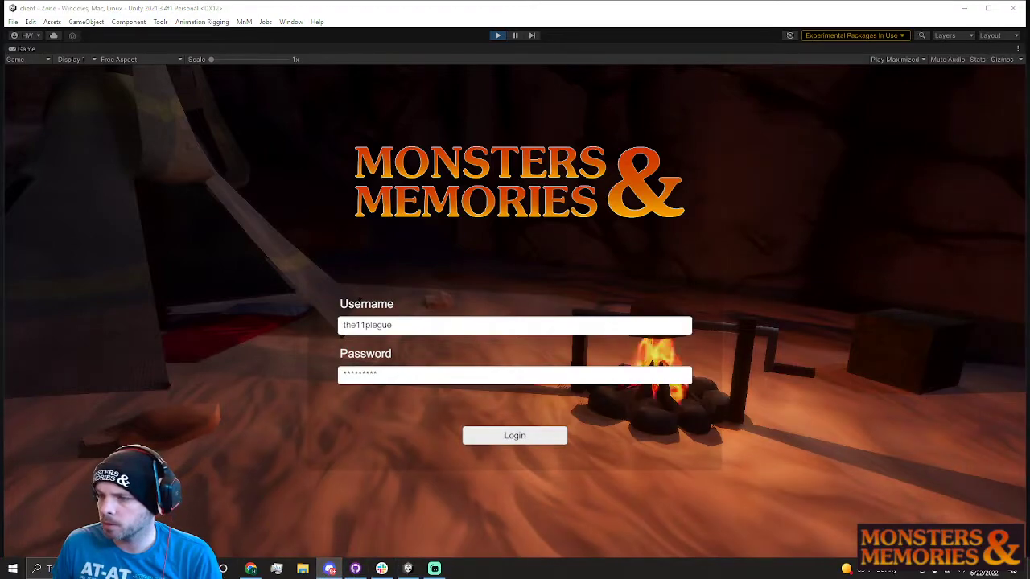
{"action": "left_click", "coordinate": [515, 435]}
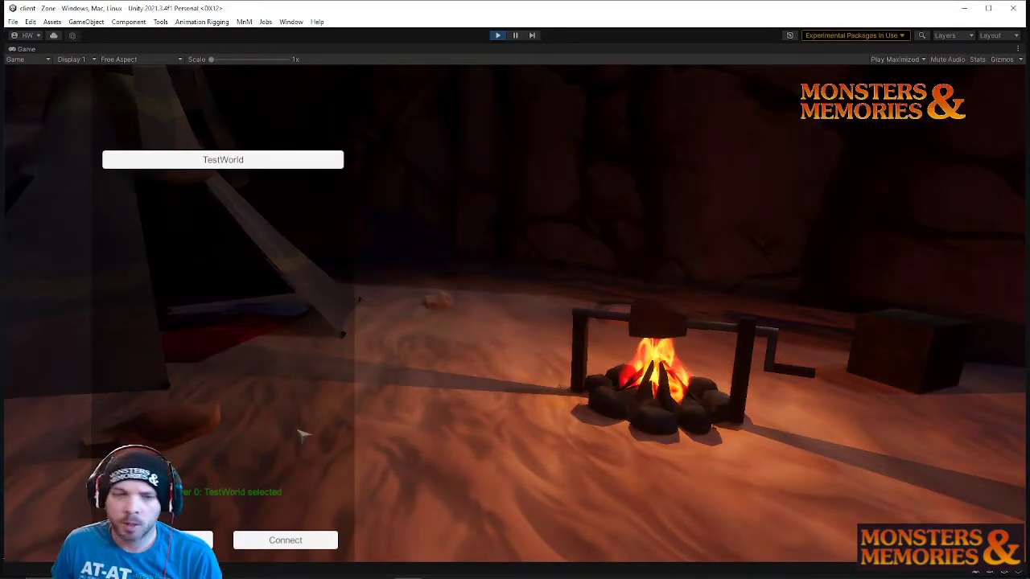
{"action": "key", "text": "Return"}
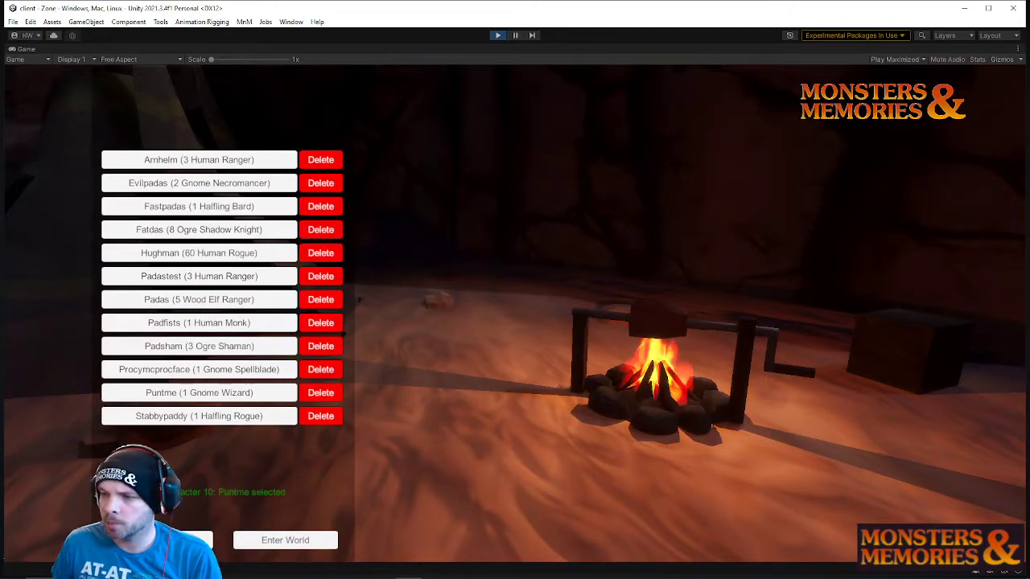
{"action": "left_click", "coordinate": [295, 542]}
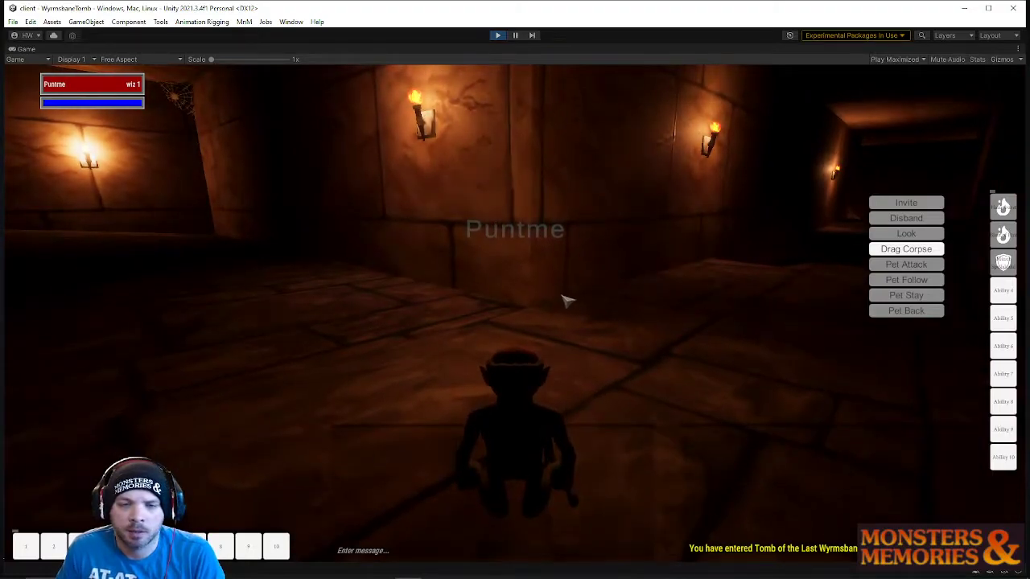
Walk the character from the spawn point through the torch-lit stone corridors of the tomb
{"action": "mouse_move", "coordinate": [568, 301]}
{"action": "right_mouse_down"}
{"action": "mouse_move", "coordinate": [676, 298]}
{"action": "mouse_move", "coordinate": [520, 301]}
{"action": "mouse_move", "coordinate": [660, 290]}
{"action": "mouse_move", "coordinate": [679, 301]}
{"action": "mouse_move", "coordinate": [572, 298]}
{"action": "right_mouse_up"}
{"action": "key", "text": "w"}
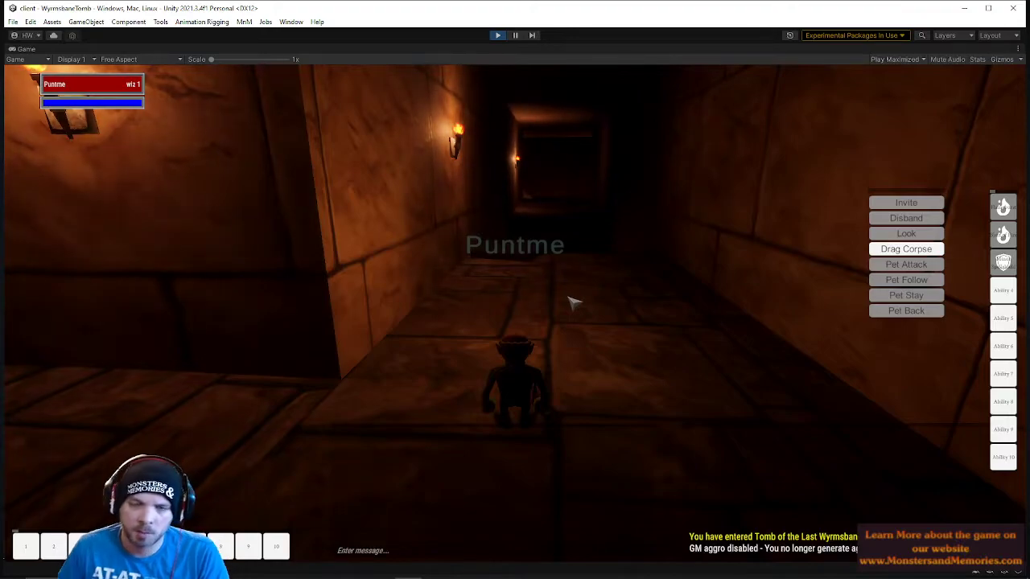
{"action": "key", "text": "w"}
{"action": "key", "text": "w"}
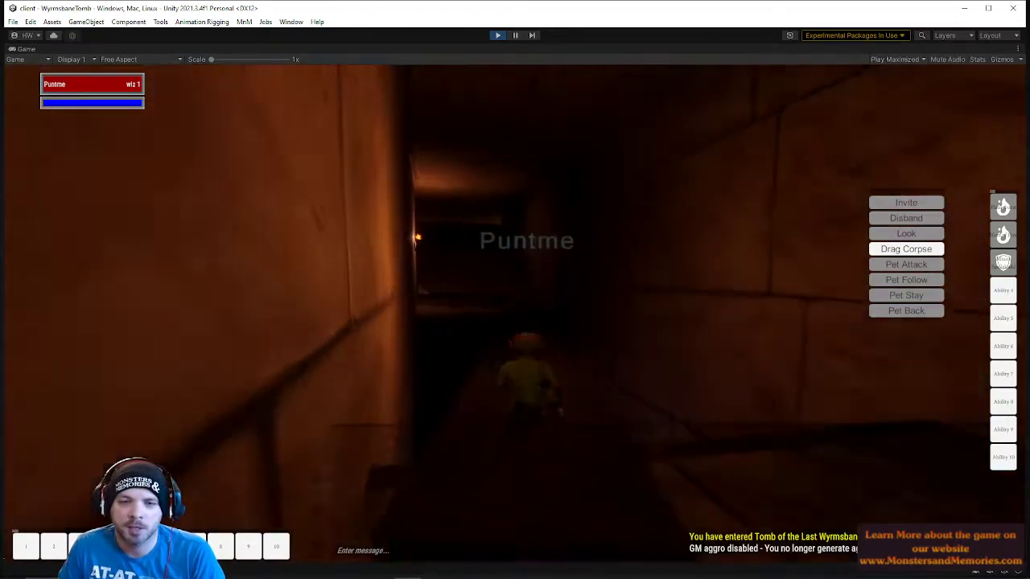
{"action": "key", "text": "w"}
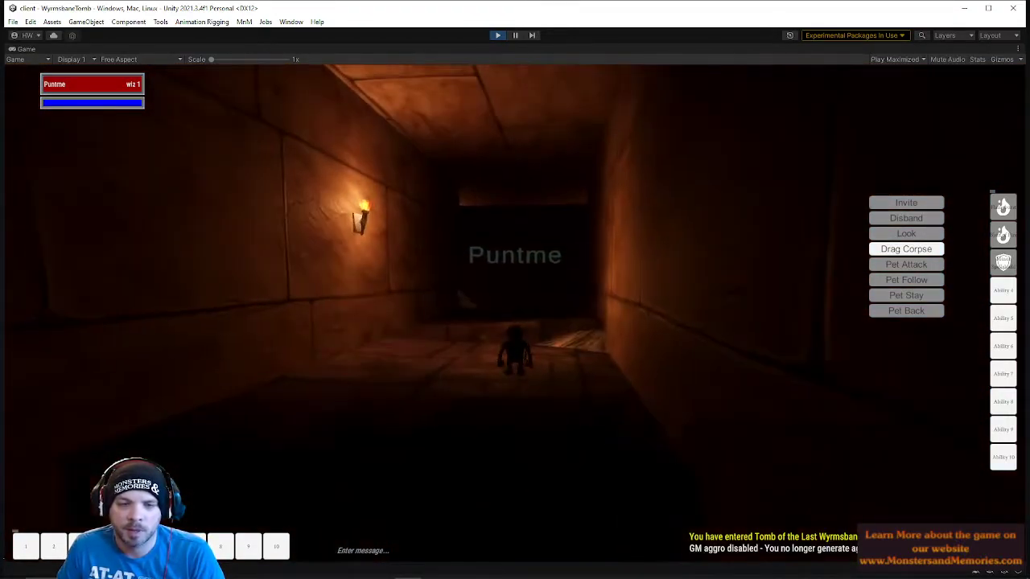
{"action": "key", "text": "w"}
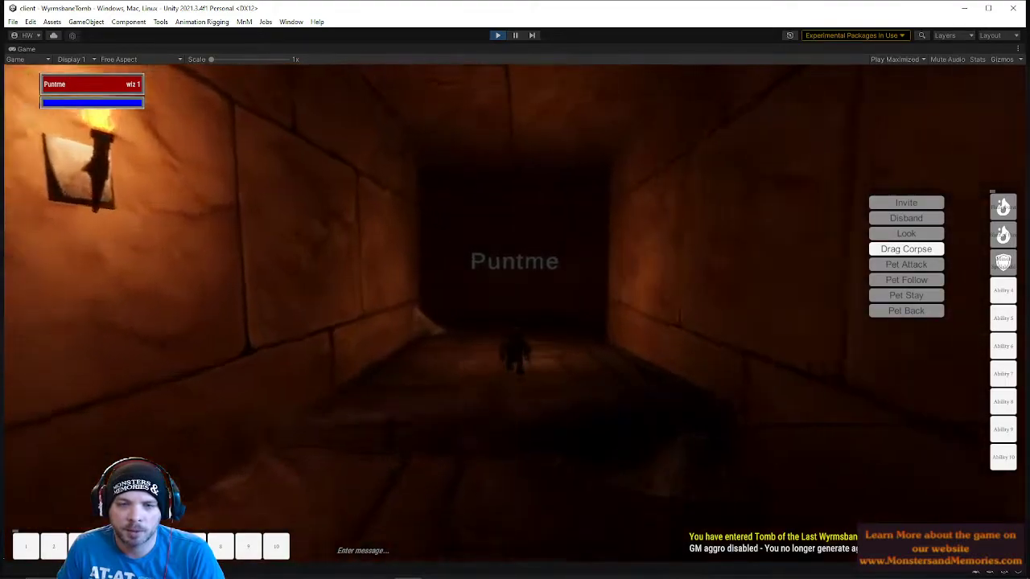
{"action": "key", "text": "w"}
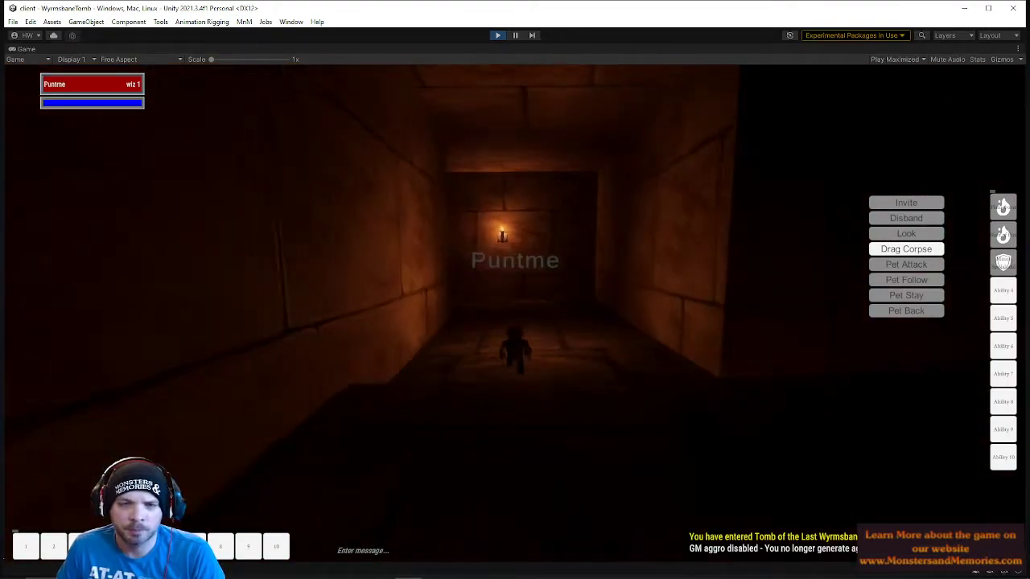
{"action": "key", "text": "w"}
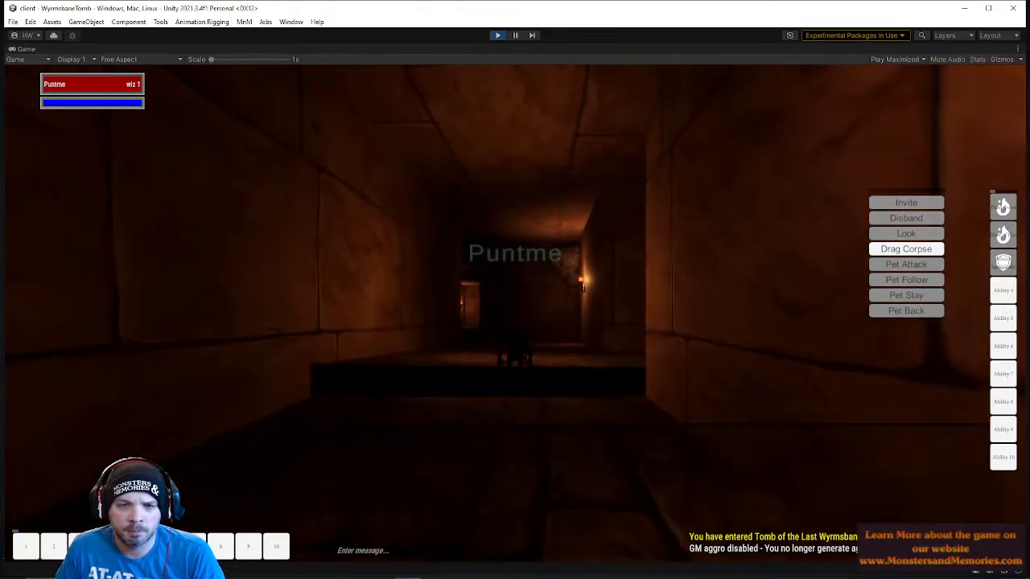
{"action": "key", "text": "w"}
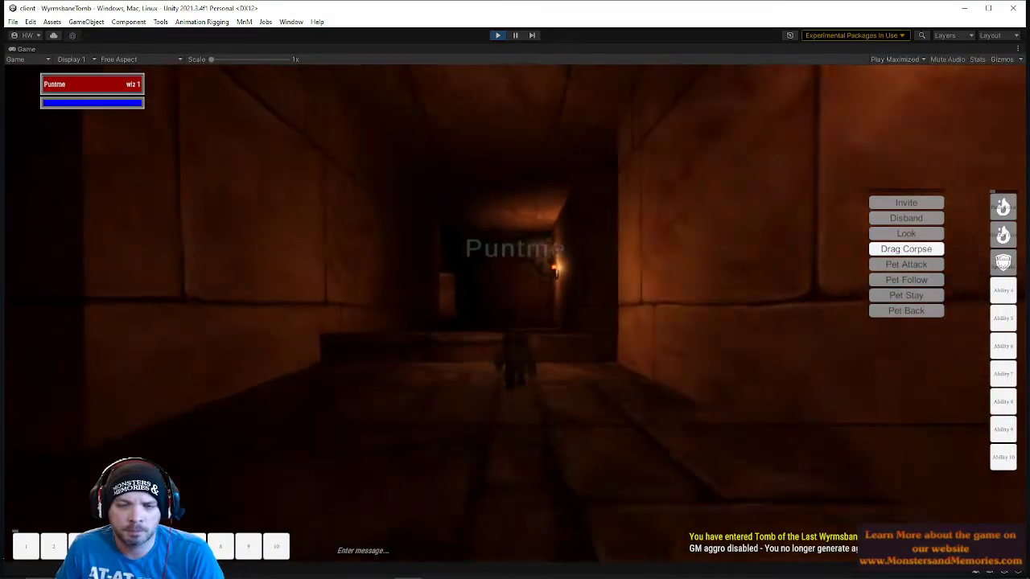
{"action": "key", "text": "w"}
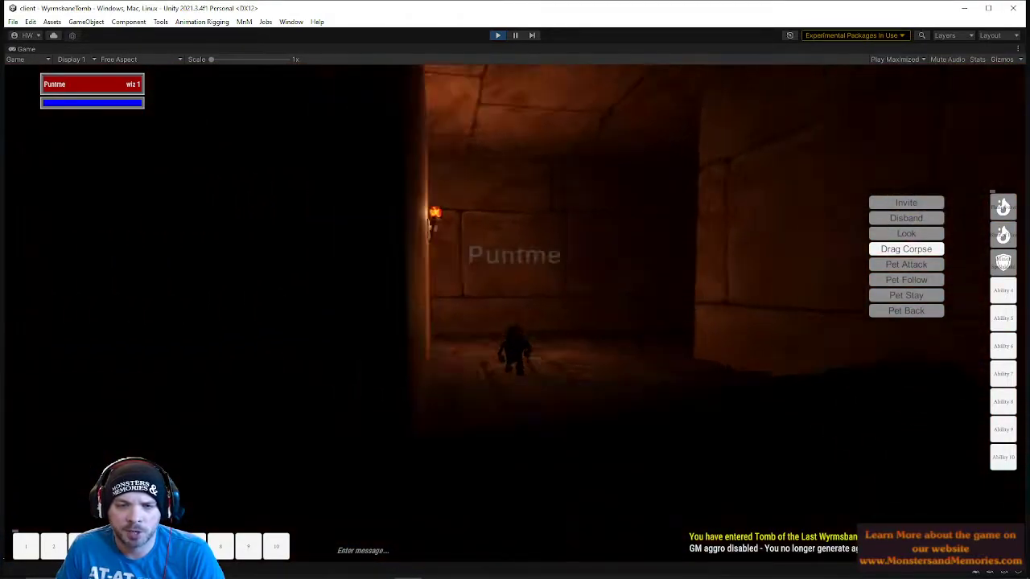
Go past the cobwebbed corner and follow the raised-floor passages towards the dark skeleton chambers
{"action": "key", "text": "w"}
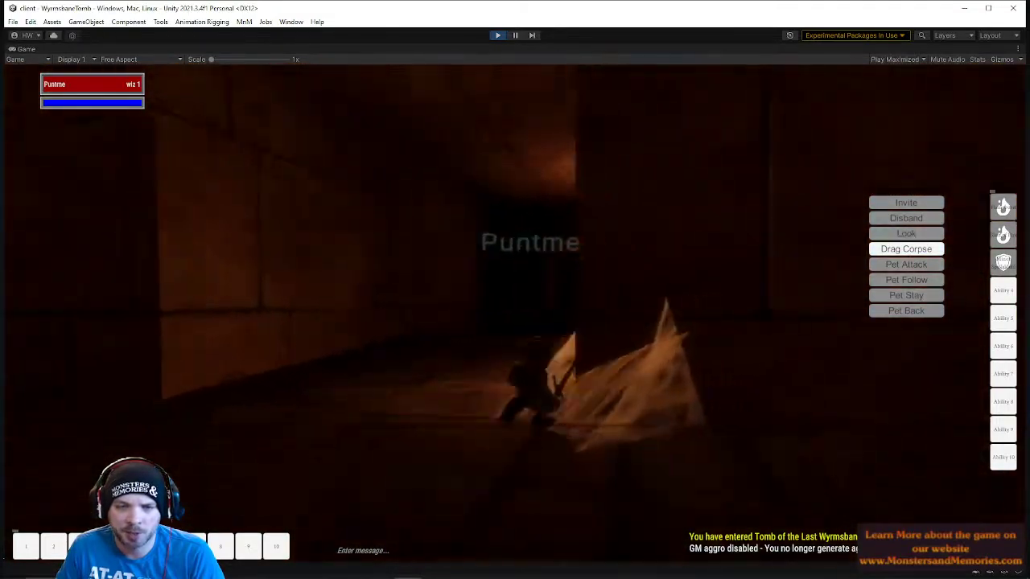
{"action": "key", "text": "w"}
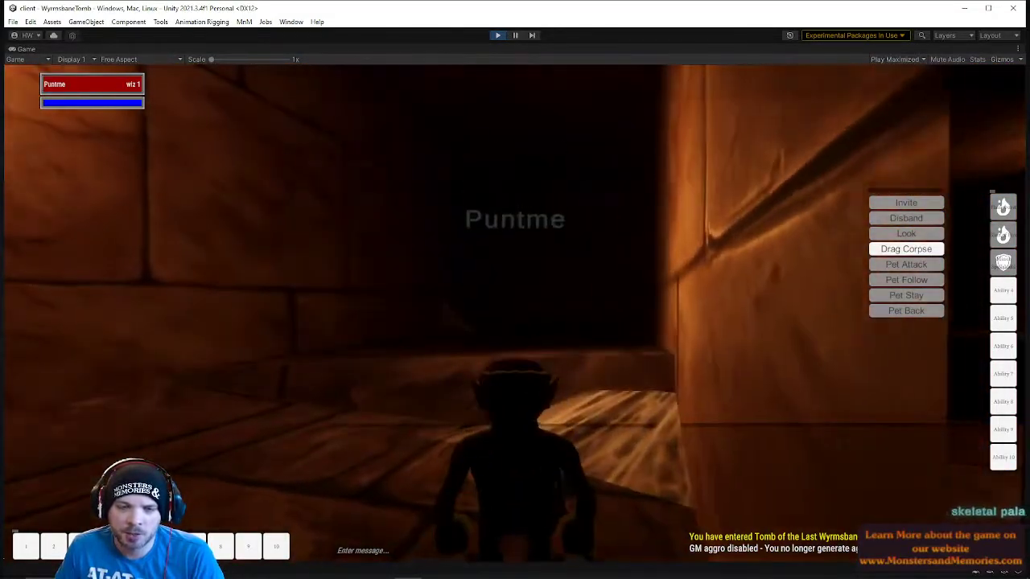
{"action": "key", "text": "w"}
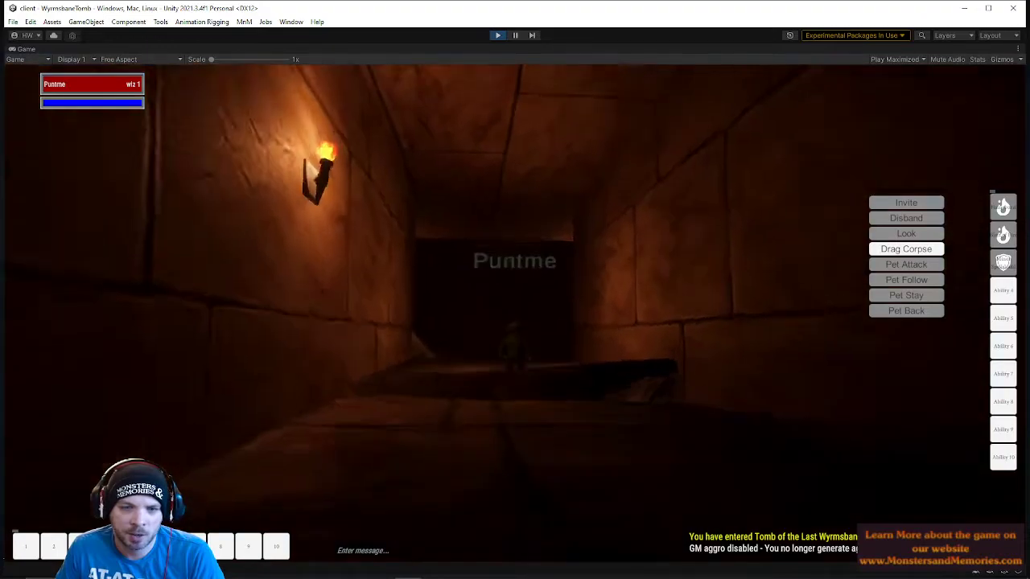
{"action": "key", "text": "w"}
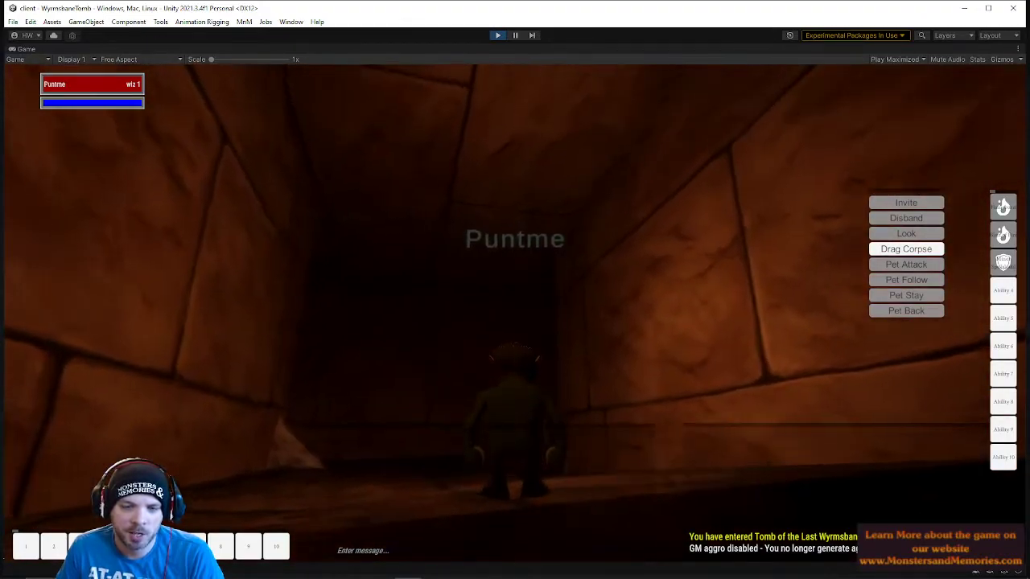
{"action": "key", "text": "w"}
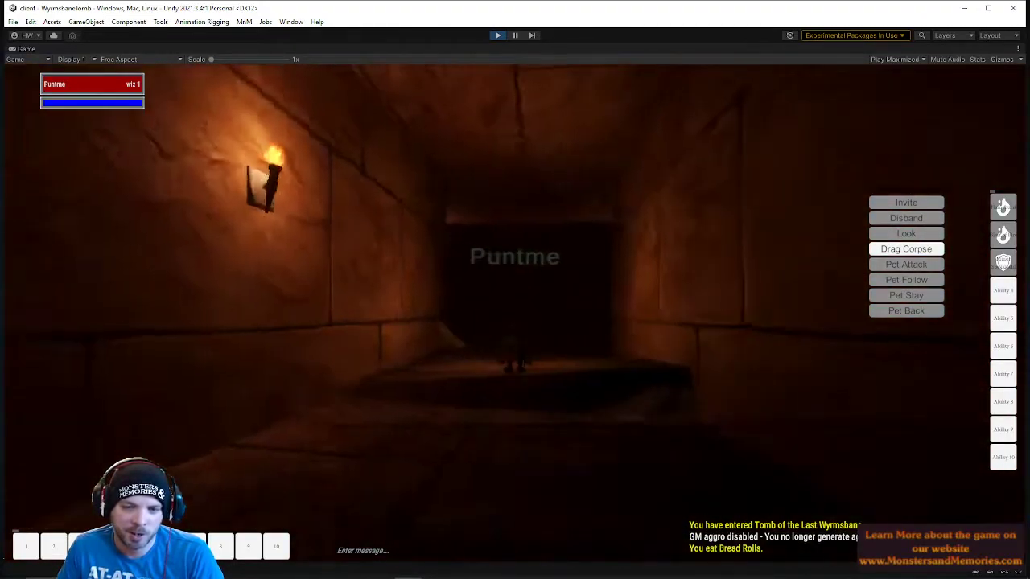
{"action": "key", "text": "w"}
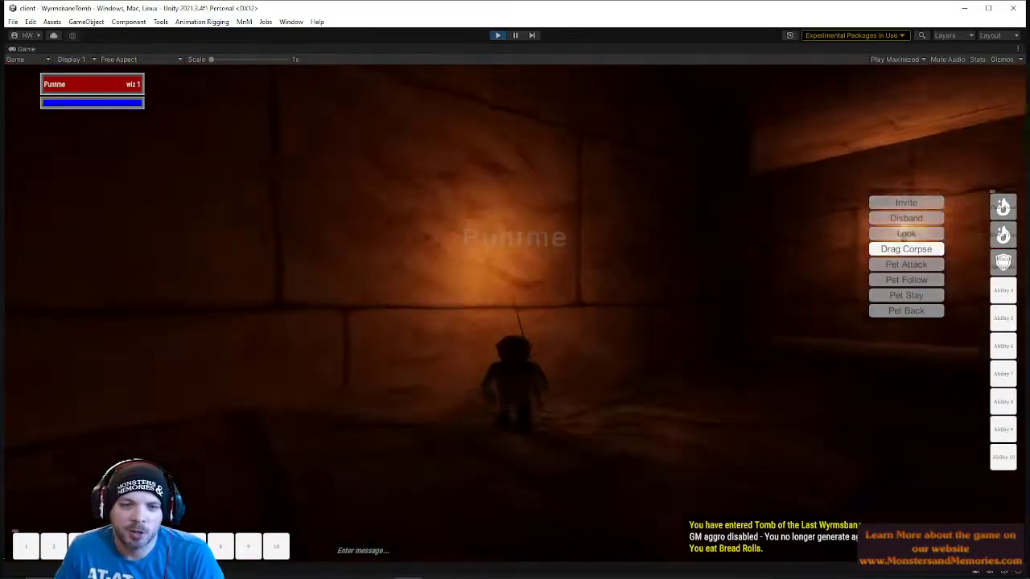
{"action": "key", "text": "w"}
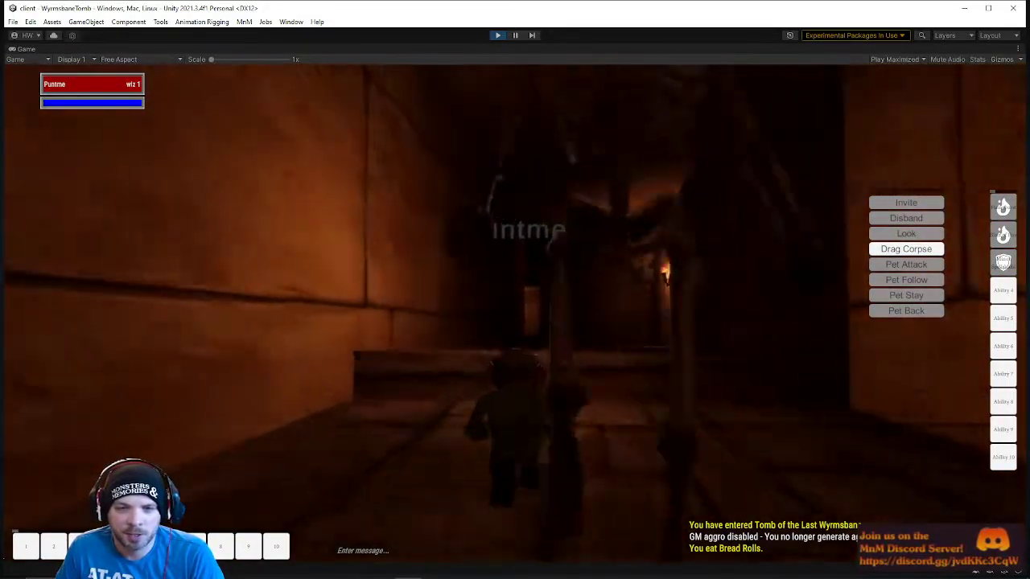
Explore the dark chambers among the skeletal clerics, warriors and paladins to inspect their lighting
{"action": "key", "text": "w"}
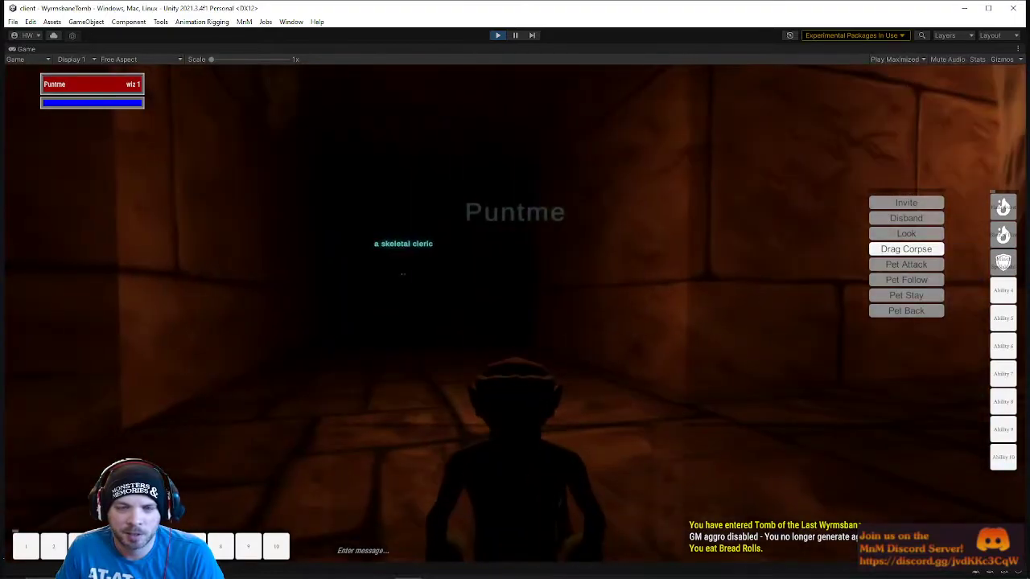
{"action": "key", "text": "w"}
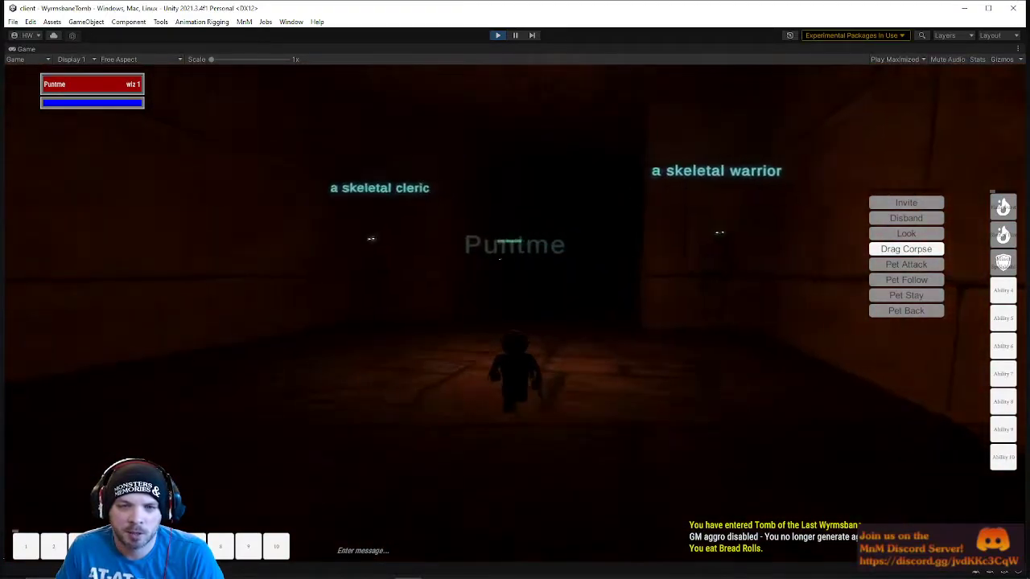
{"action": "key", "text": "w"}
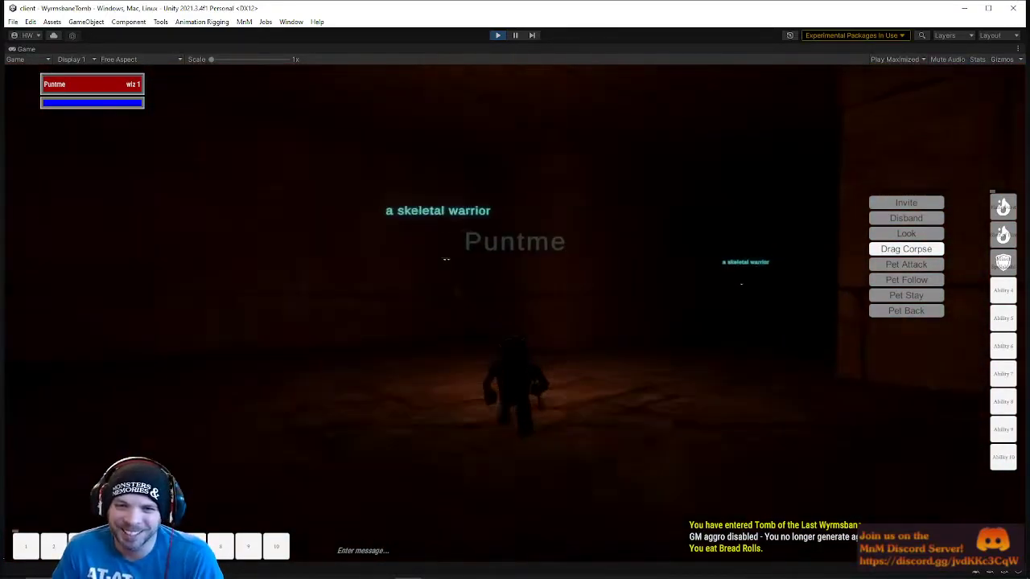
{"action": "key", "text": "w"}
{"action": "key", "text": "w"}
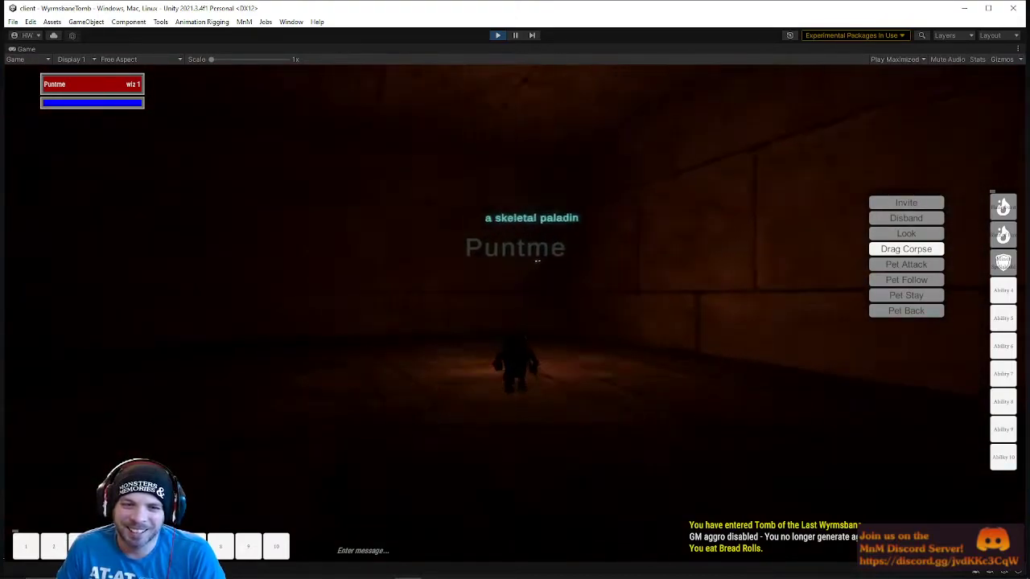
{"action": "key", "text": "w"}
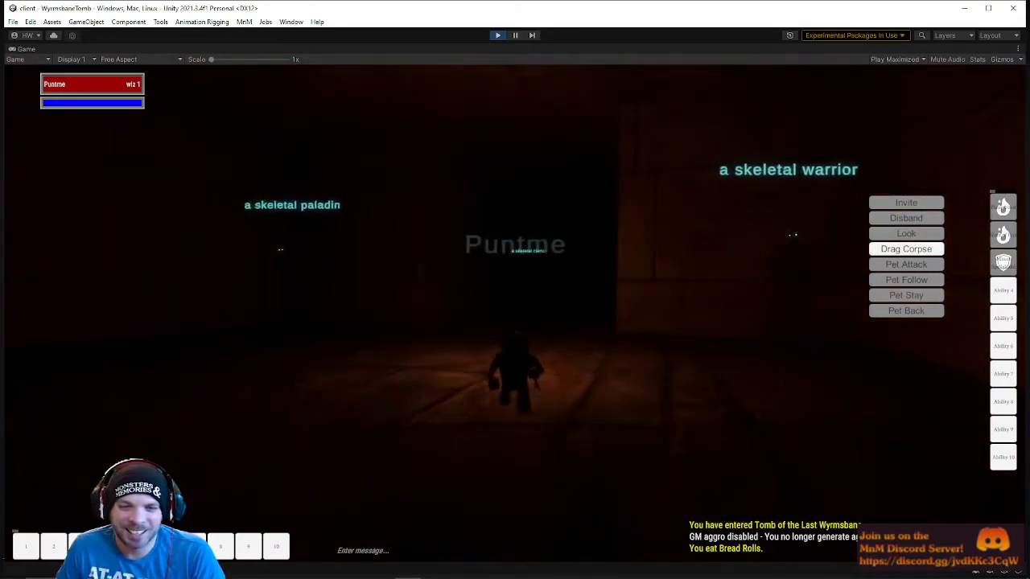
{"action": "key", "text": "w"}
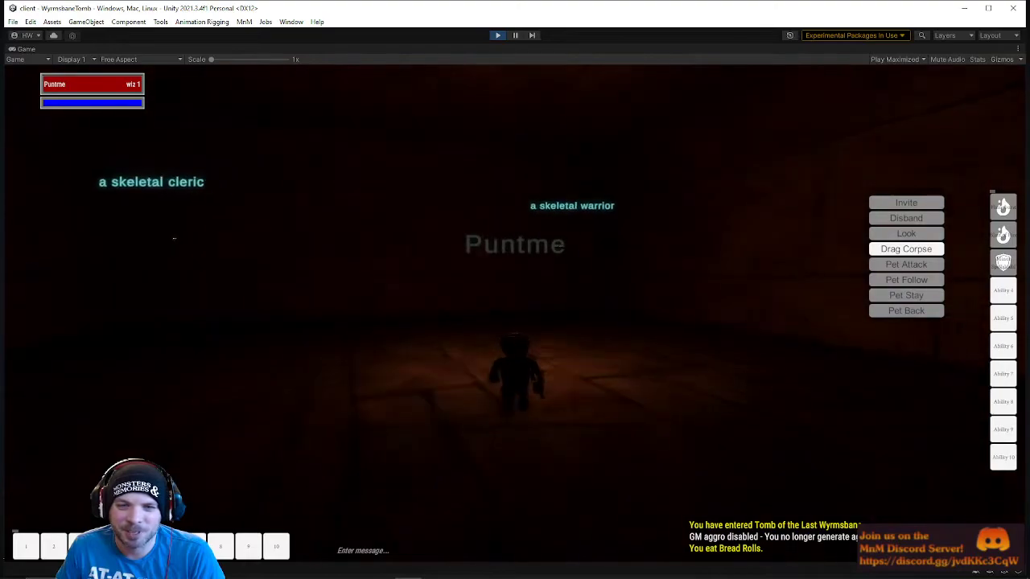
{"action": "key", "text": "w"}
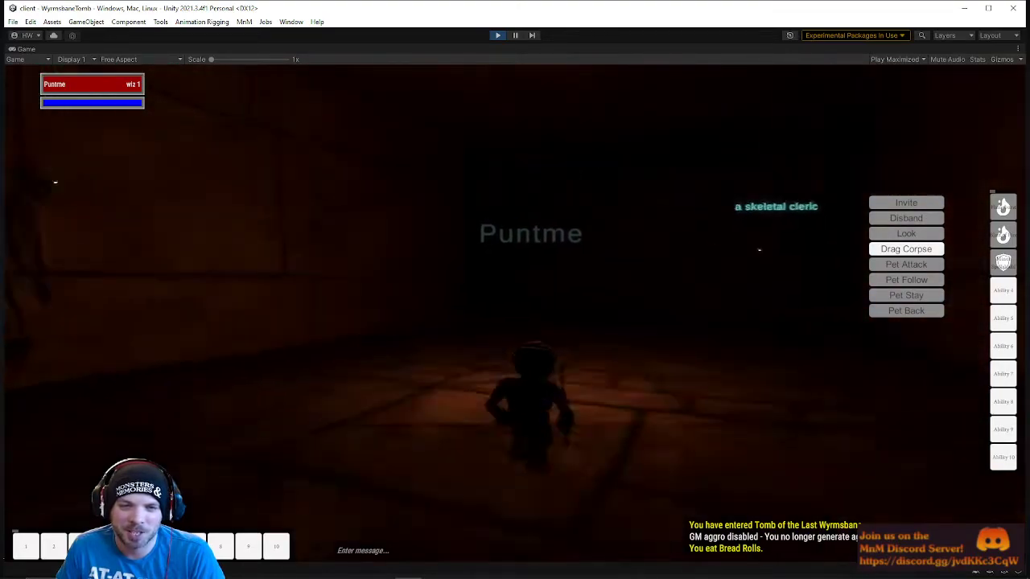
{"action": "key", "text": "w"}
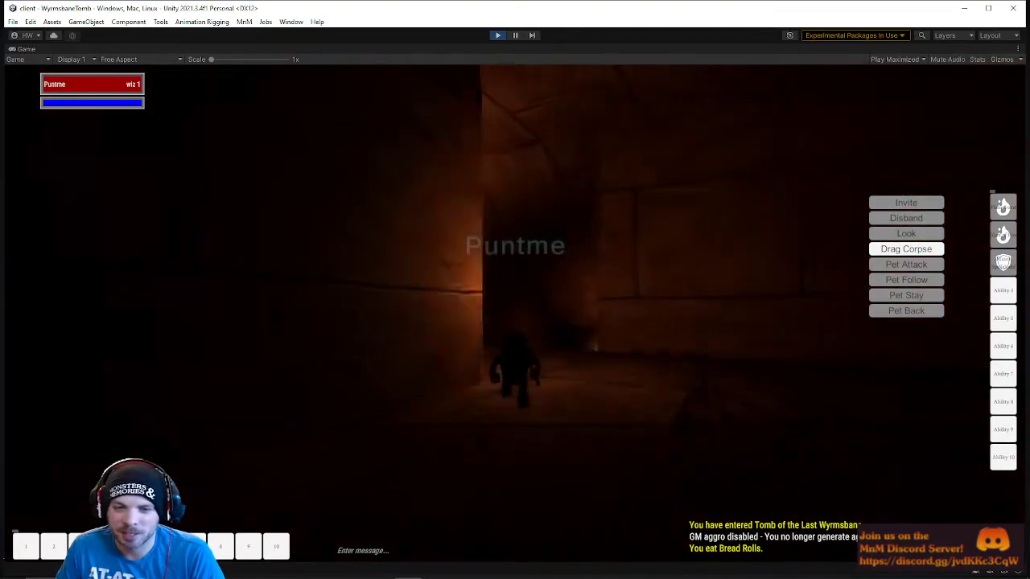
Walk down the cobwebbed, torch-lit corridor to the end wall with the dark curved shape
{"action": "key", "text": "w"}
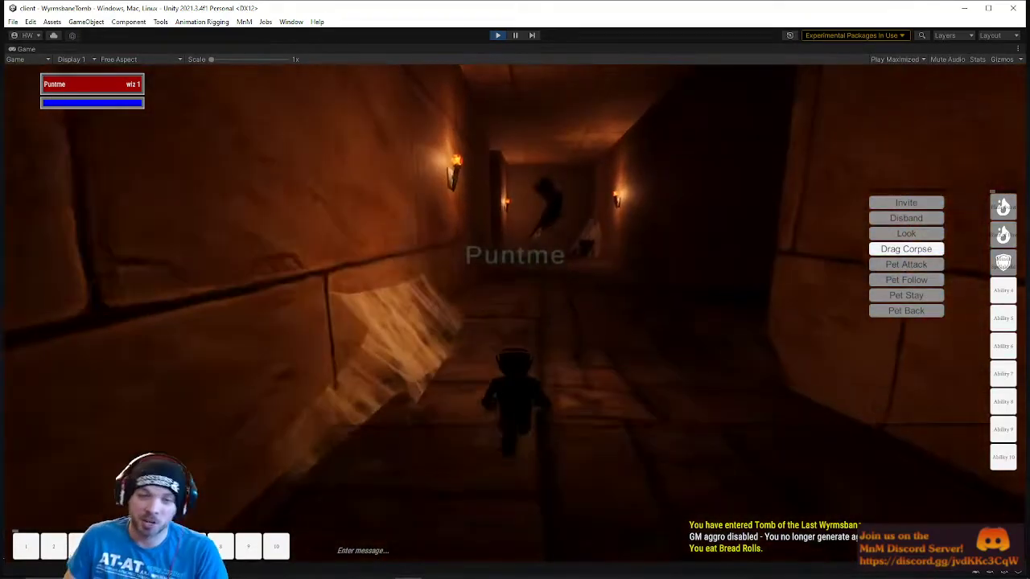
{"action": "key", "text": "w"}
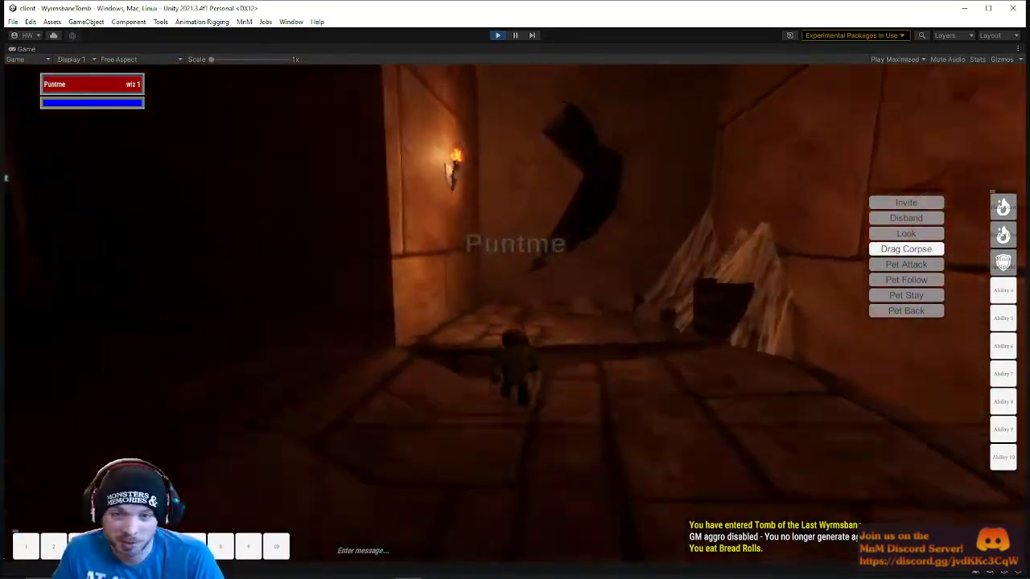
{"action": "key", "text": "w"}
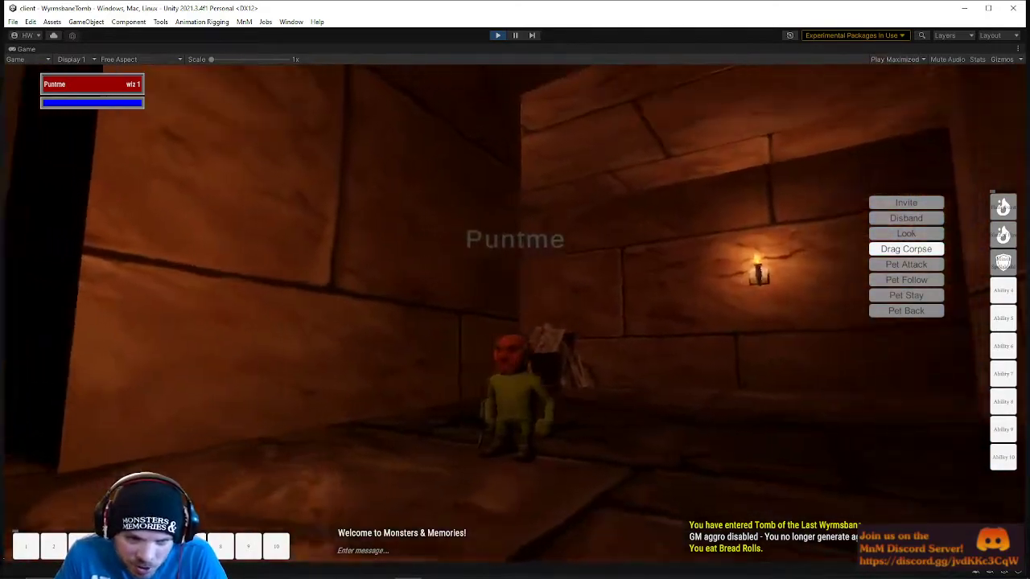
Turn back through the dark skeleton room and return to the torch-lit corridor to check its lighting
{"action": "right_click_drag", "start_coordinate": [519, 319], "coordinate": [520, 320]}
{"action": "key", "text": "s"}
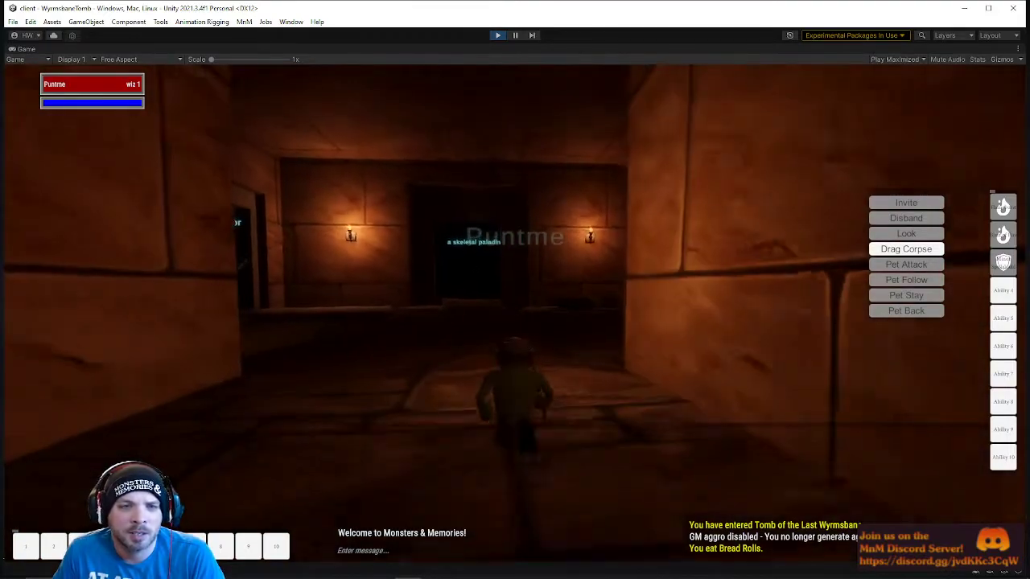
{"action": "key", "text": "w"}
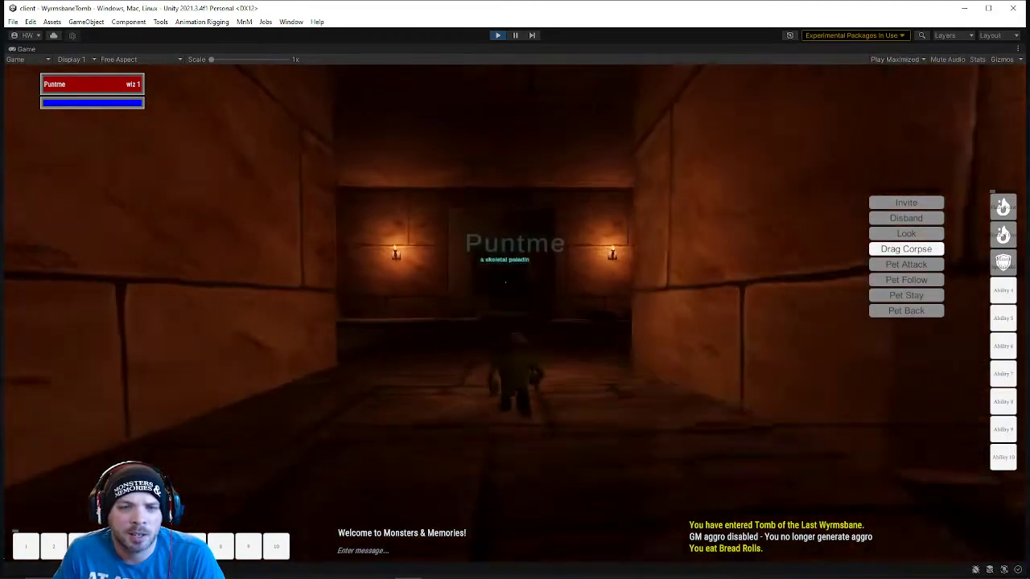
{"action": "key", "text": "w"}
{"action": "key", "text": "a"}
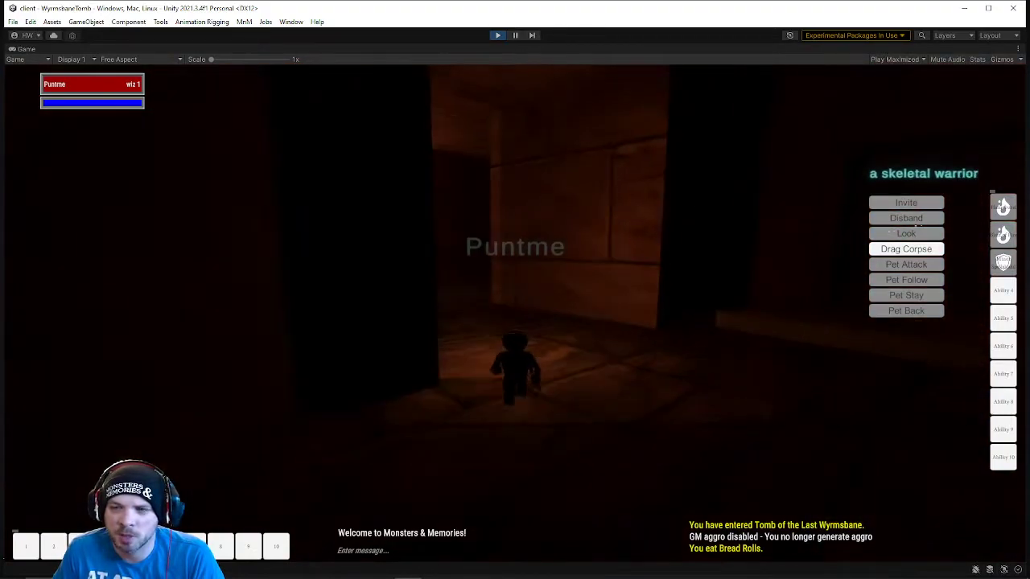
{"action": "key", "text": "w"}
{"action": "key", "text": "a"}
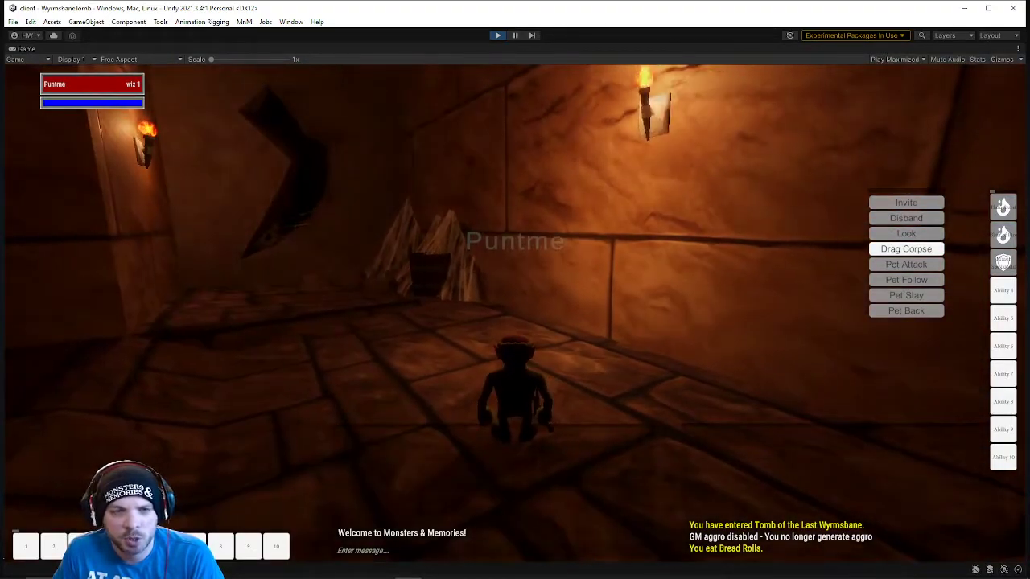
{"action": "key", "text": "w"}
{"action": "key", "text": "d"}
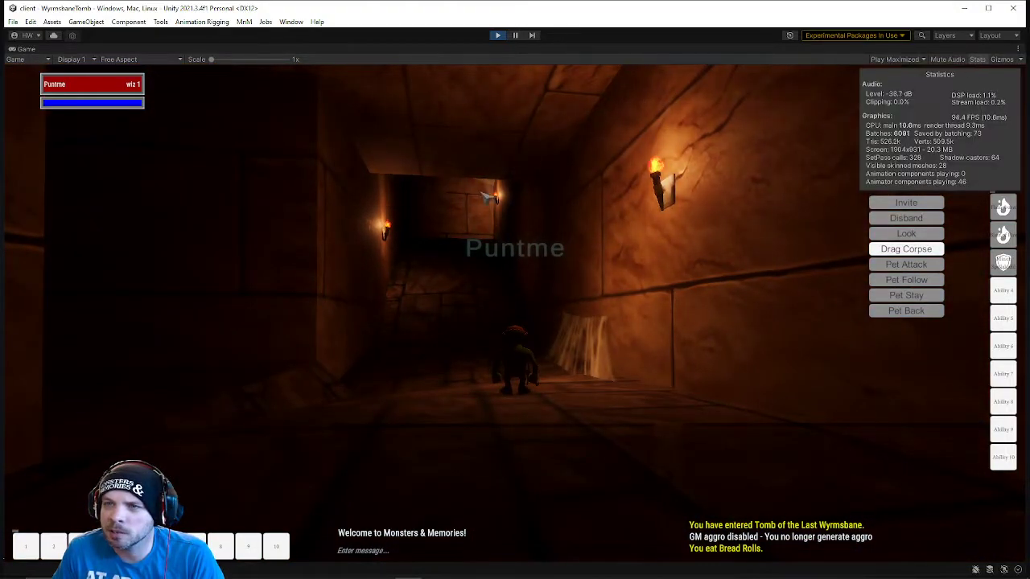
Run from the cobwebbed corridor through the dark, torch-lit passages to the hall with the hanging banner and wooden scaffolding
{"action": "key", "text": "w"}
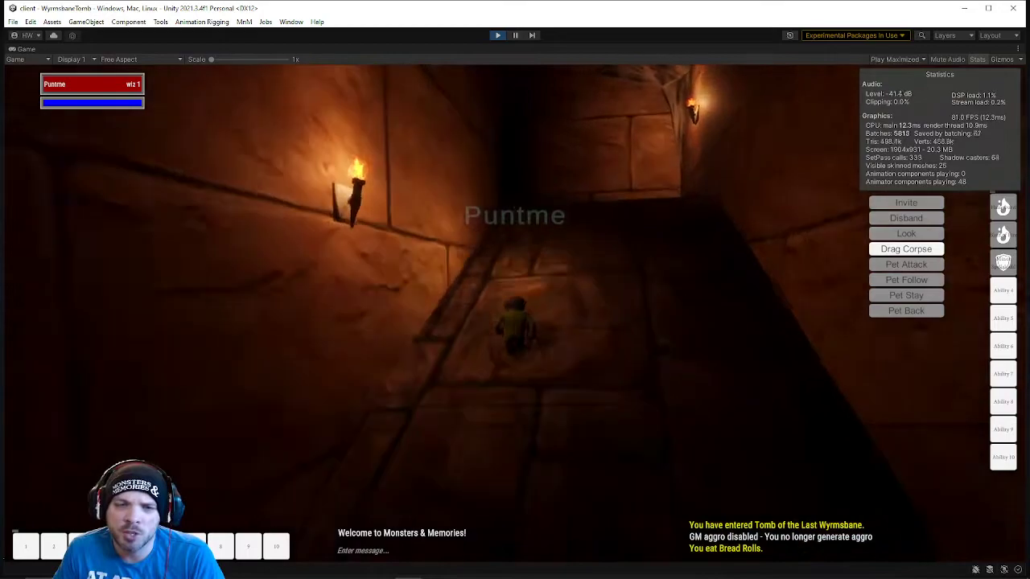
{"action": "key", "text": "w"}
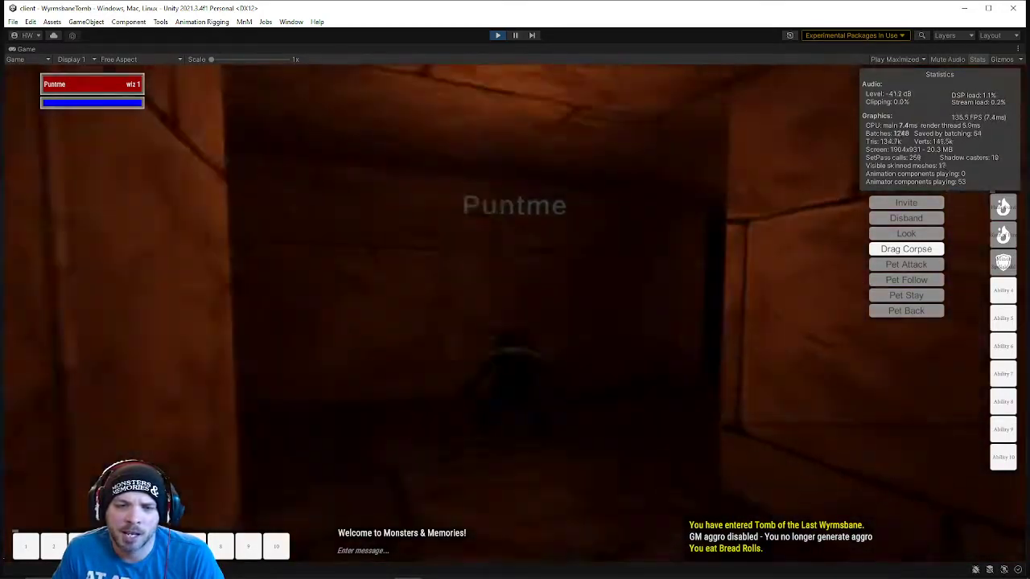
{"action": "key", "text": "w"}
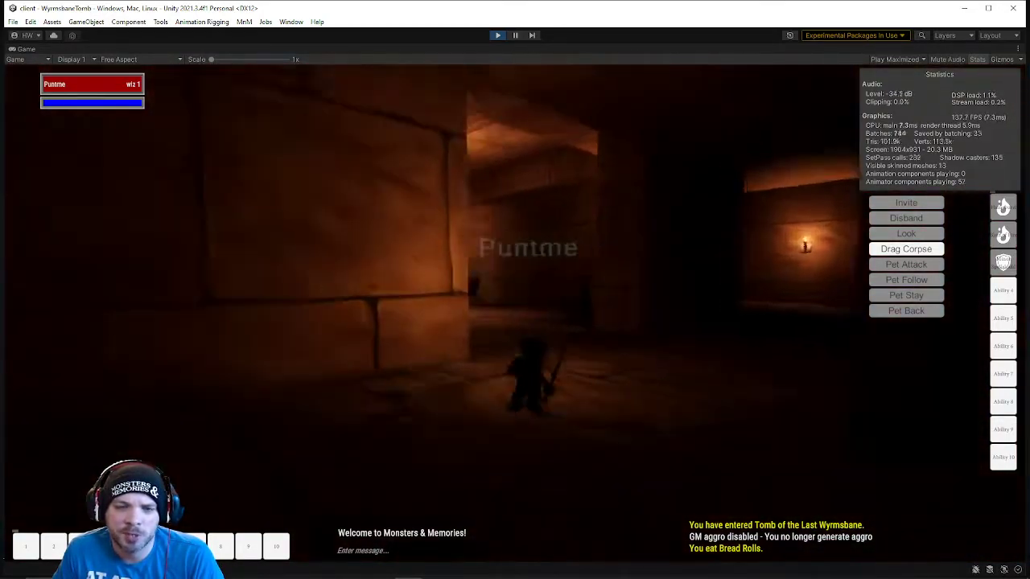
{"action": "key", "text": "w"}
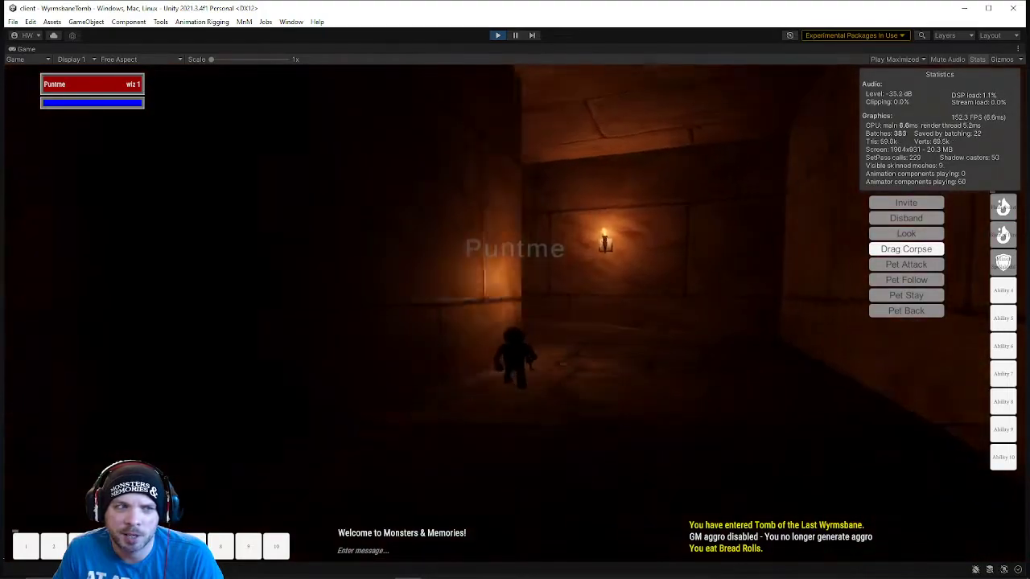
{"action": "key", "text": "w"}
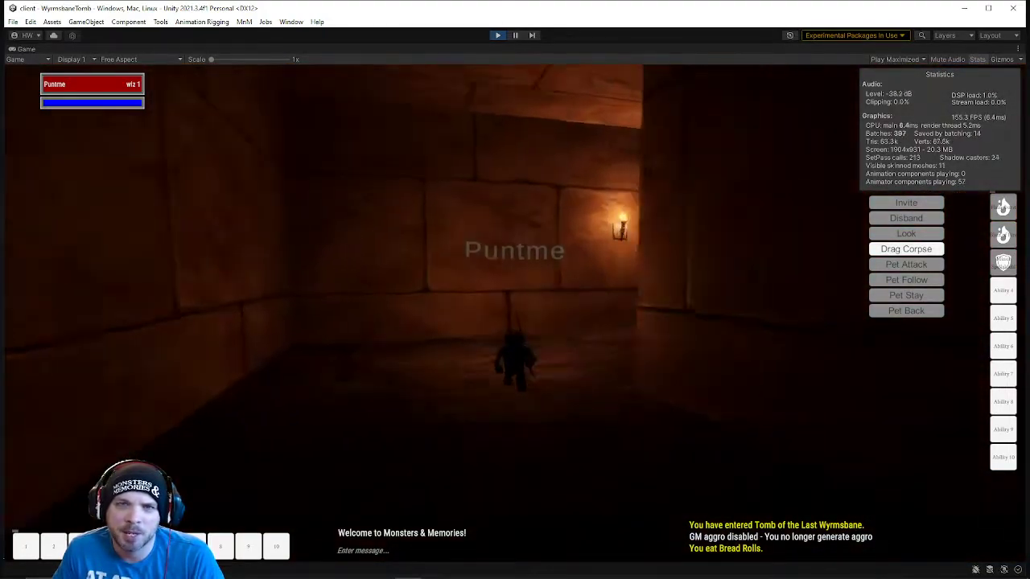
{"action": "key", "text": "w"}
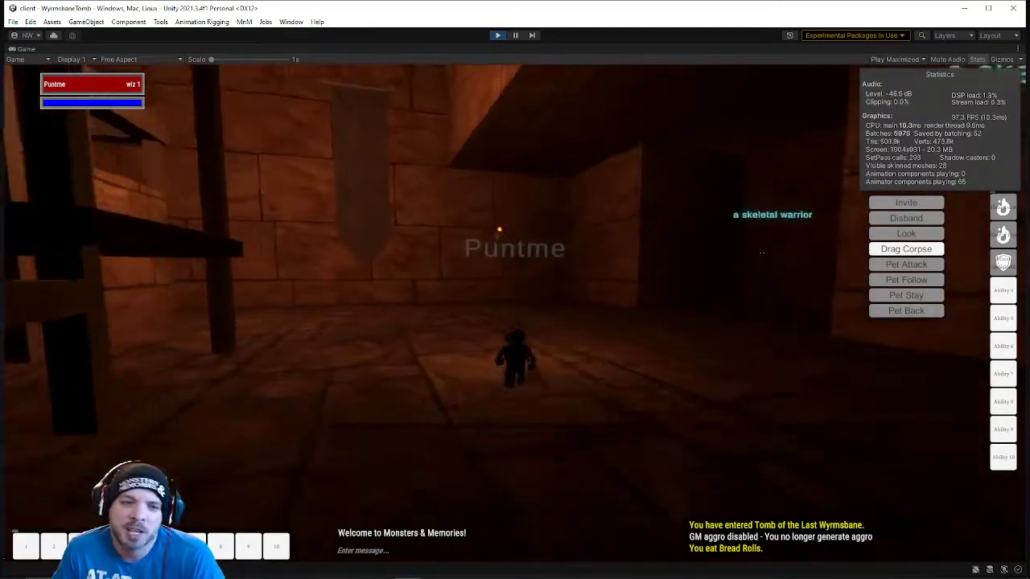
Cross the scaffolded hall and go past the skeletal laborers into the unlit passage
{"action": "key", "text": "w"}
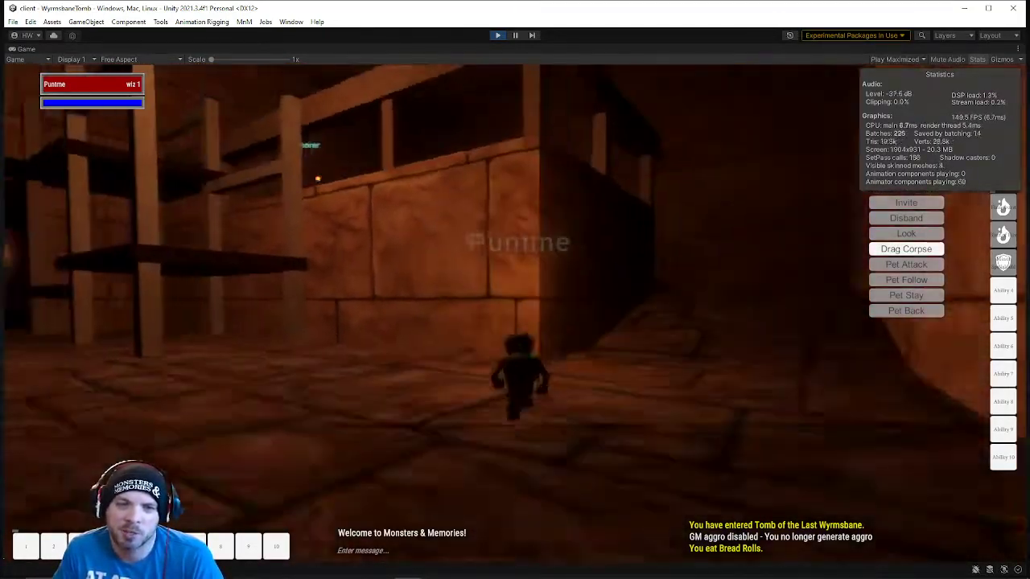
{"action": "key", "text": "w"}
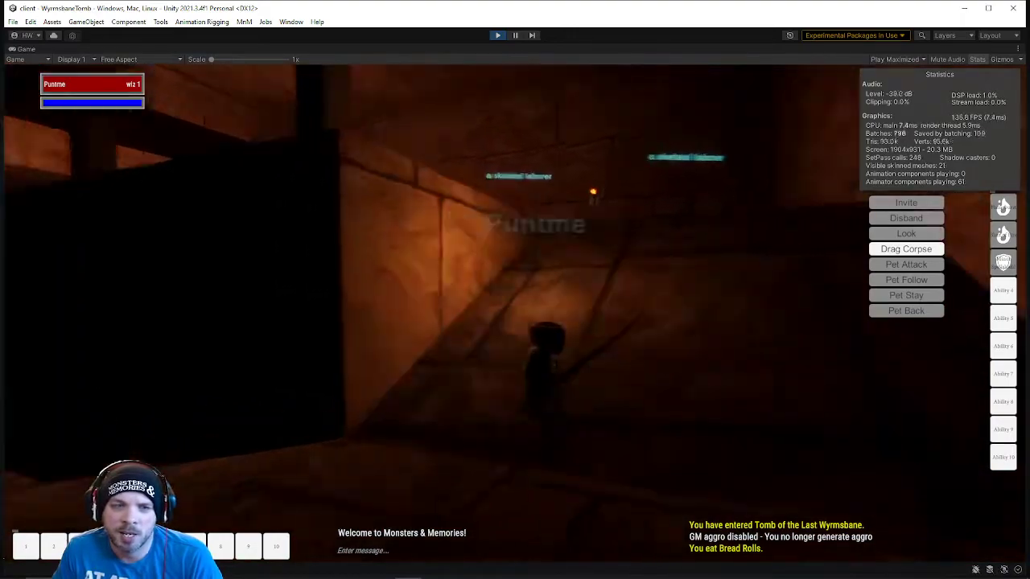
{"action": "key", "text": "w"}
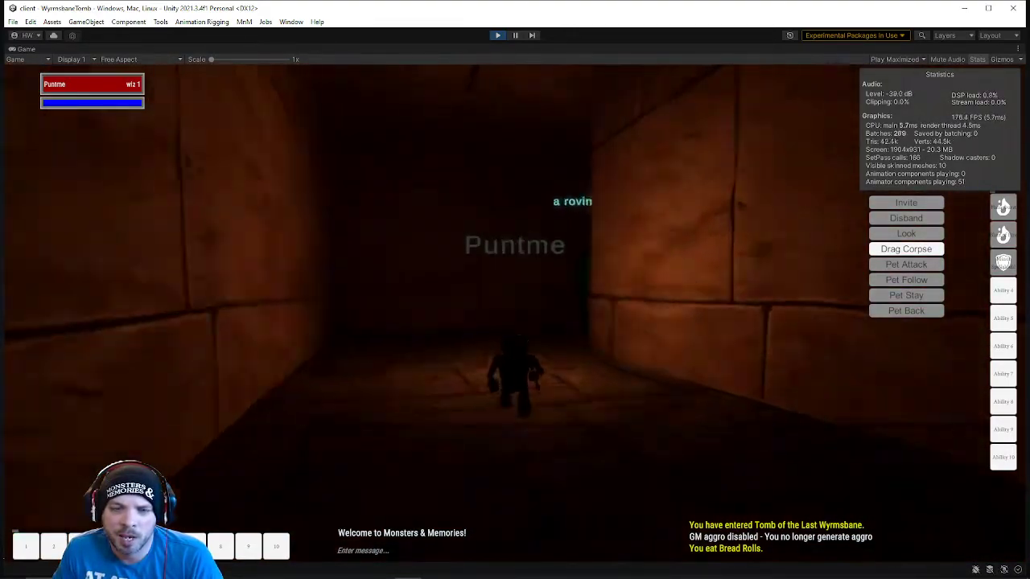
Follow the dark stone passages past the roving zombie to the banner hall with the wooden beams
{"action": "key", "text": "w"}
{"action": "key", "text": "w"}
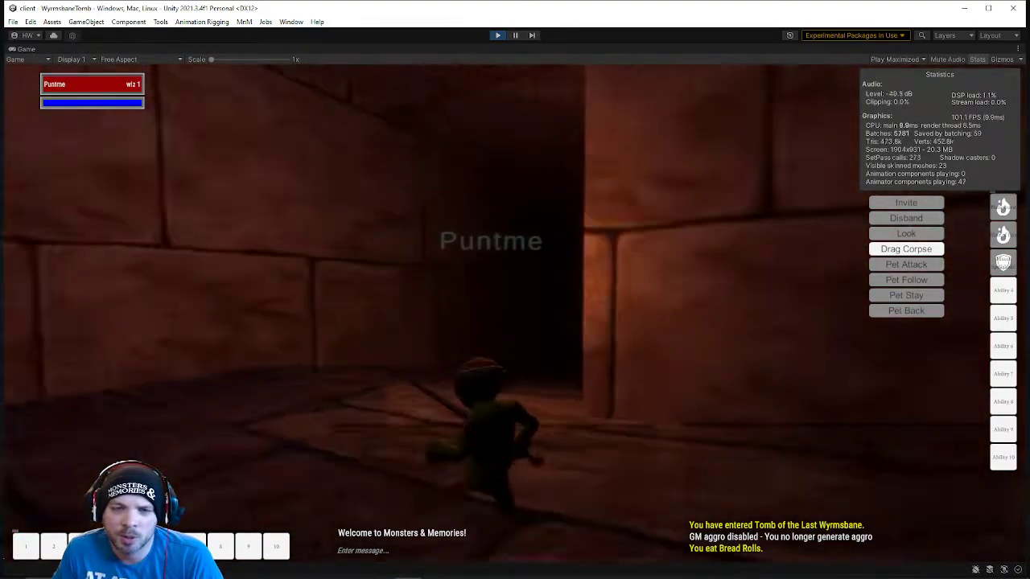
{"action": "key", "text": "w"}
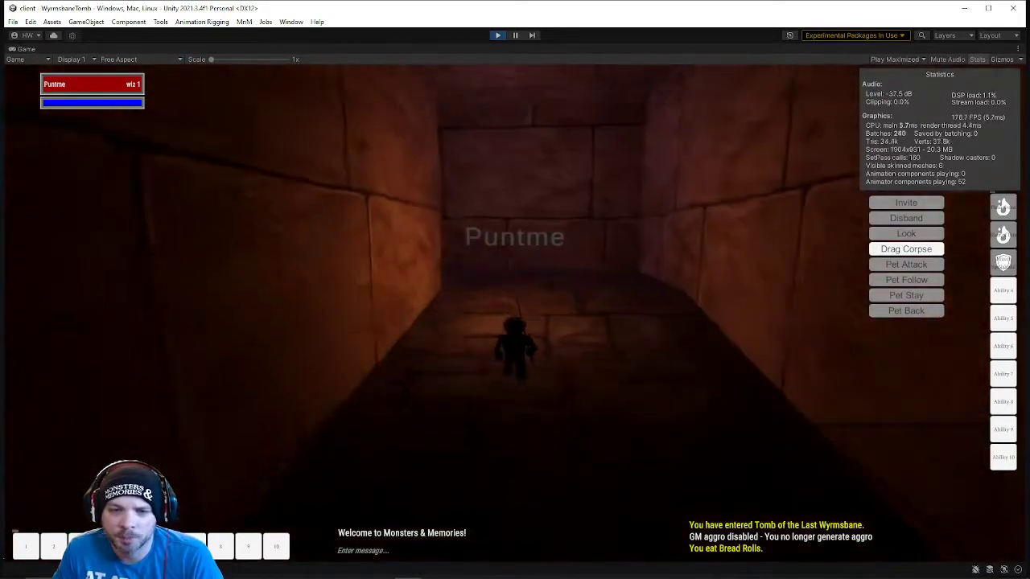
{"action": "key", "text": "w"}
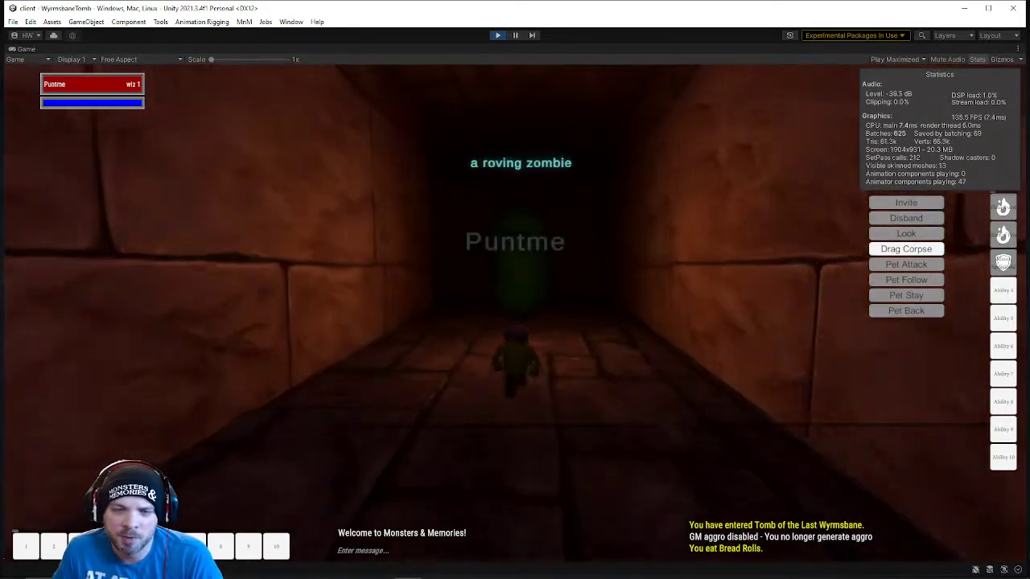
{"action": "key", "text": "w"}
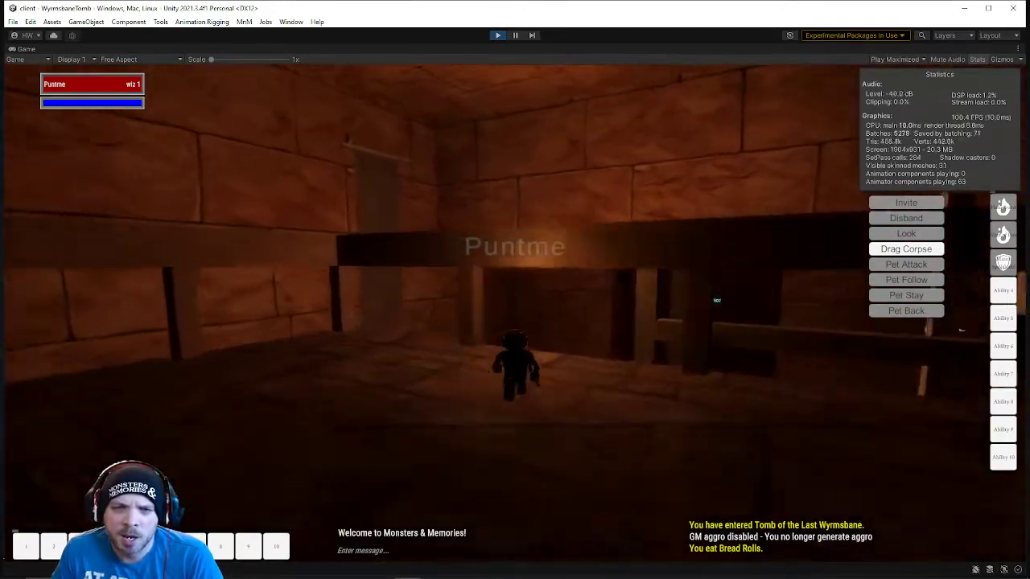
Leave the hall through the torch-lit doorway near the skeletal warrior and inspect the chamber with the green-eyed skeleton
{"action": "key", "text": "w"}
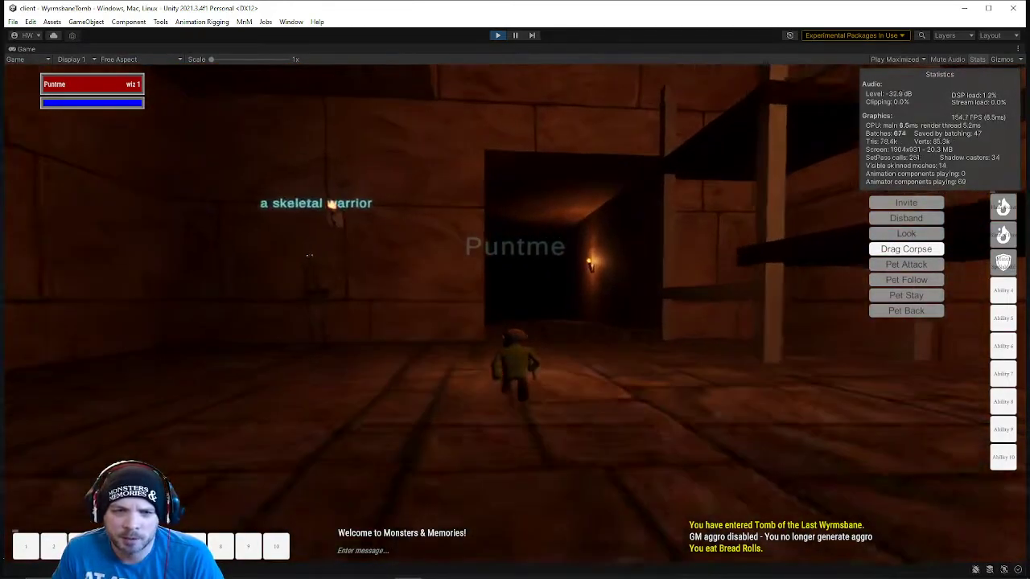
{"action": "key", "text": "w"}
{"action": "key", "text": "w"}
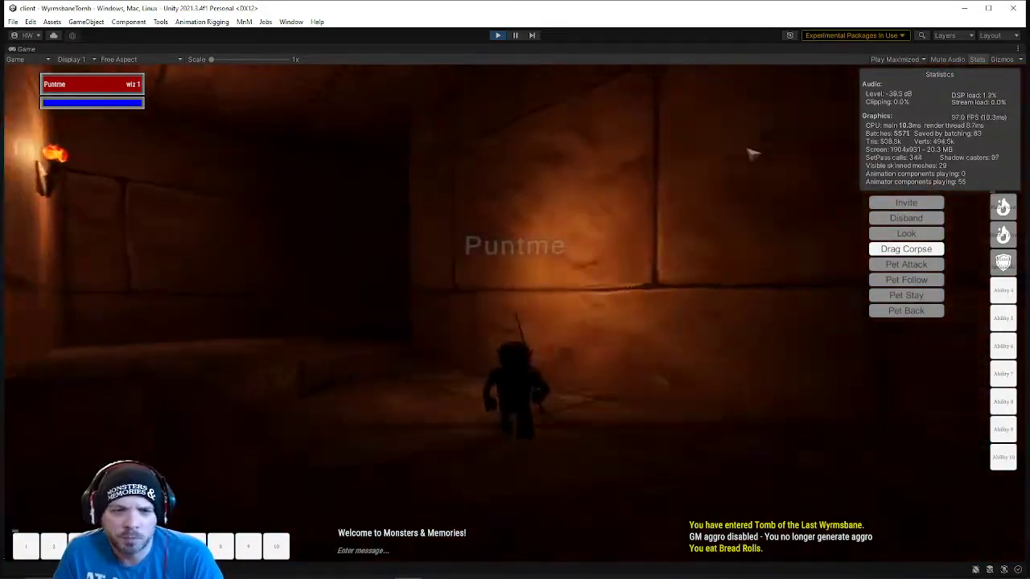
{"action": "key", "text": "w"}
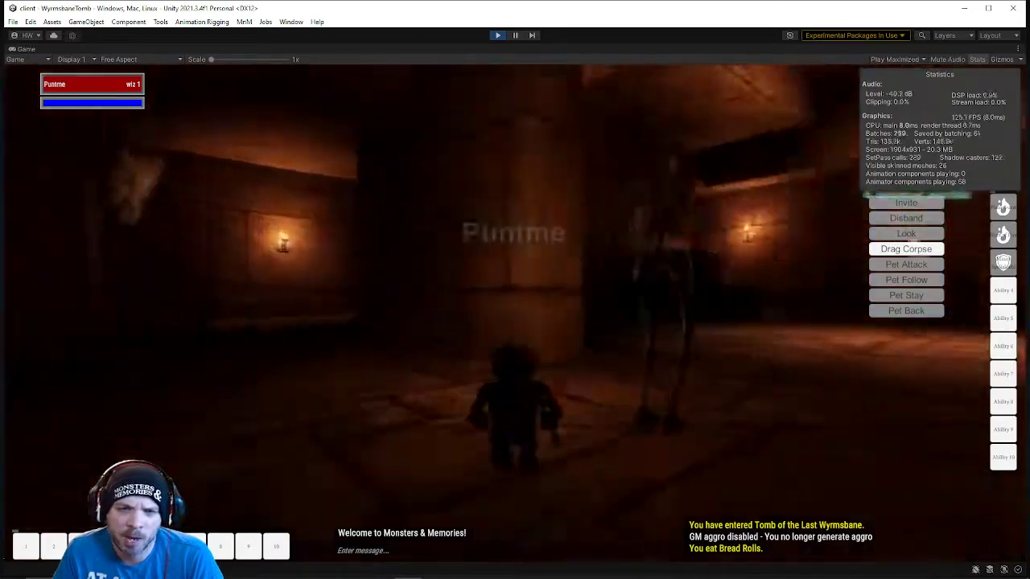
{"action": "key", "text": "w"}
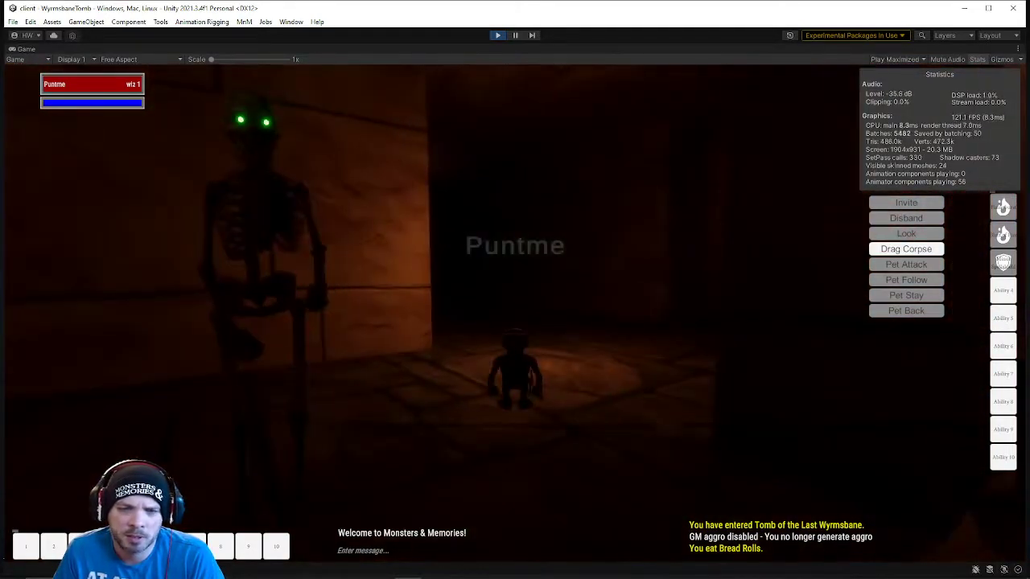
Take the raised-floor corridor and dark passages from the skeleton chamber to the altar room with two flaming braziers
{"action": "key", "text": "w"}
{"action": "key", "text": "w"}
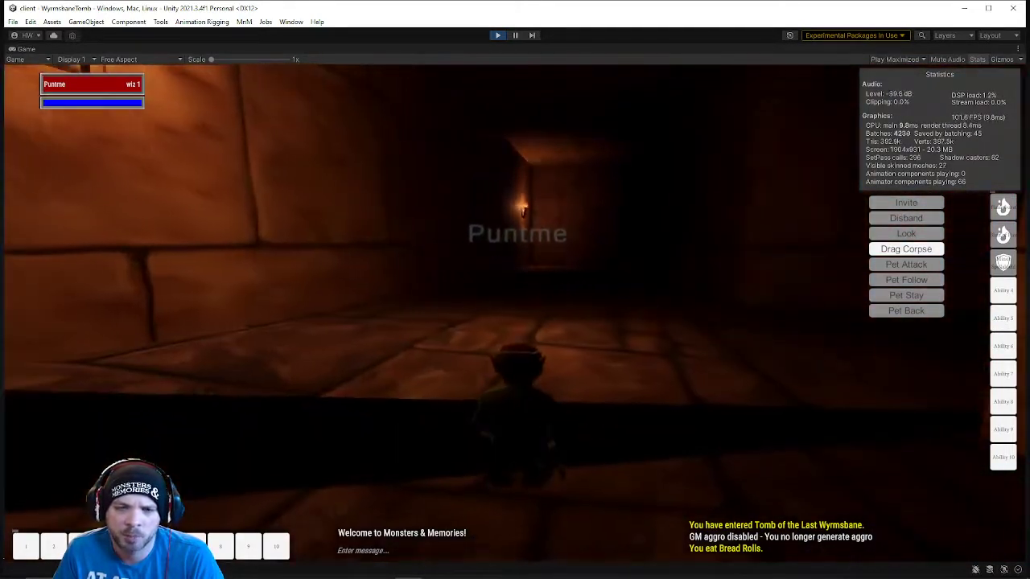
{"action": "key", "text": "w"}
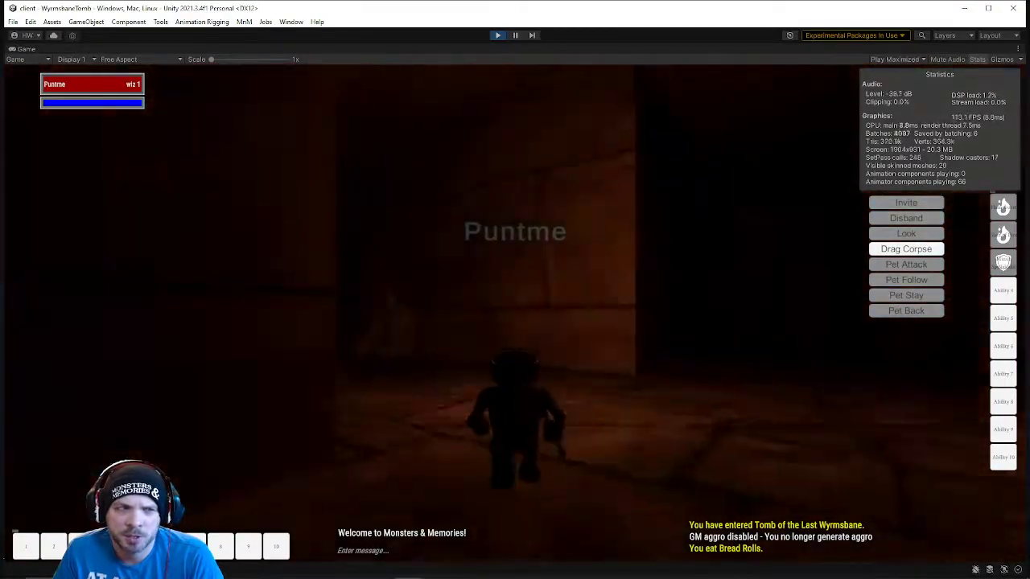
{"action": "key", "text": "w"}
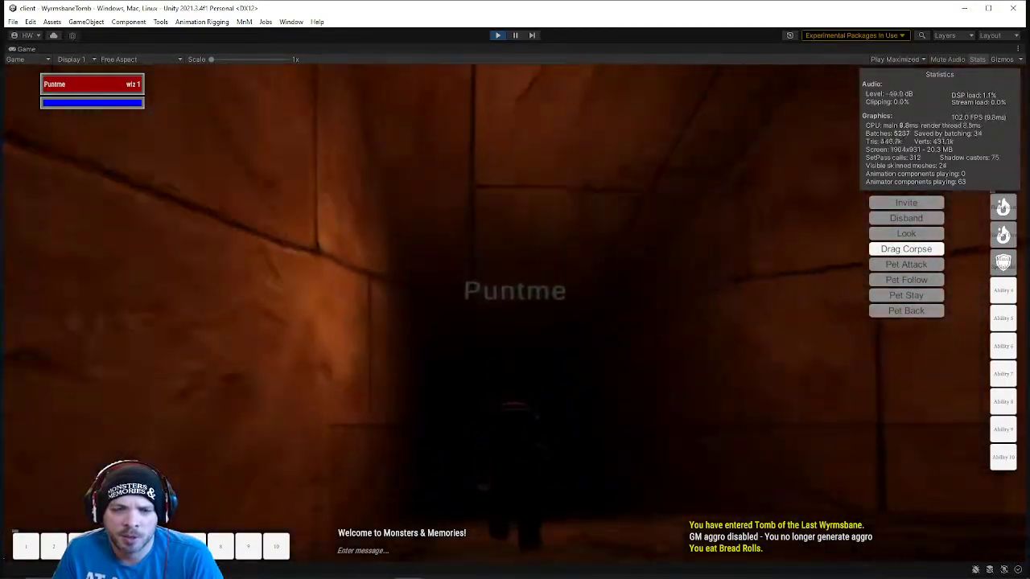
{"action": "key", "text": "w"}
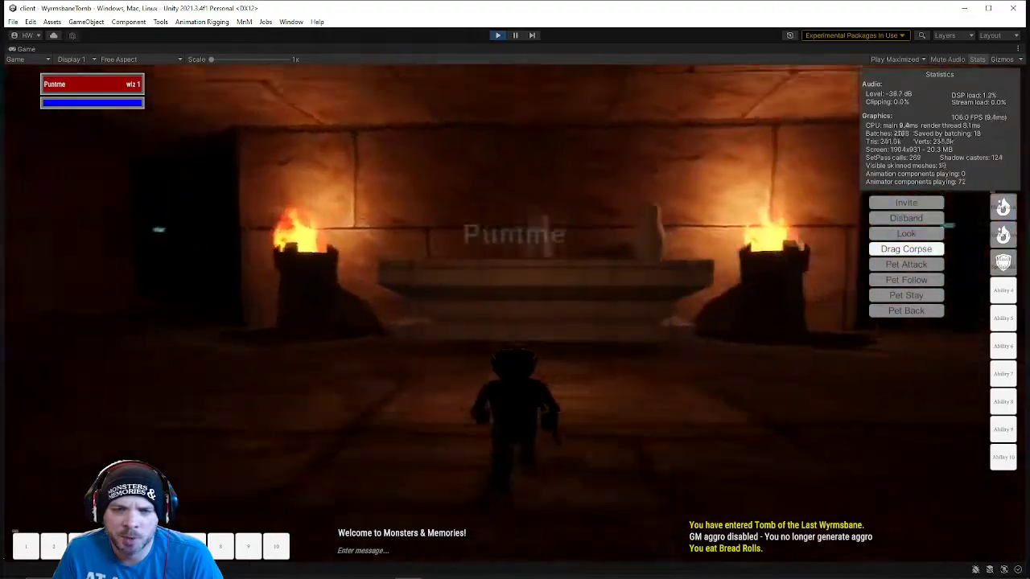
Circle in front of the altar to inspect its urns, the braziers and the shadows they cast
{"action": "key", "text": "w"}
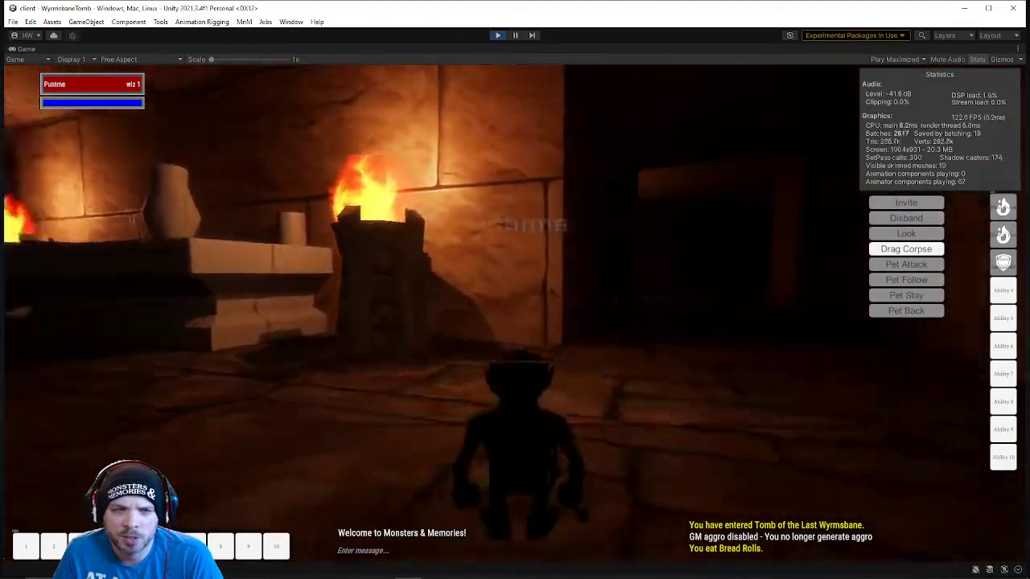
{"action": "key", "text": "s"}
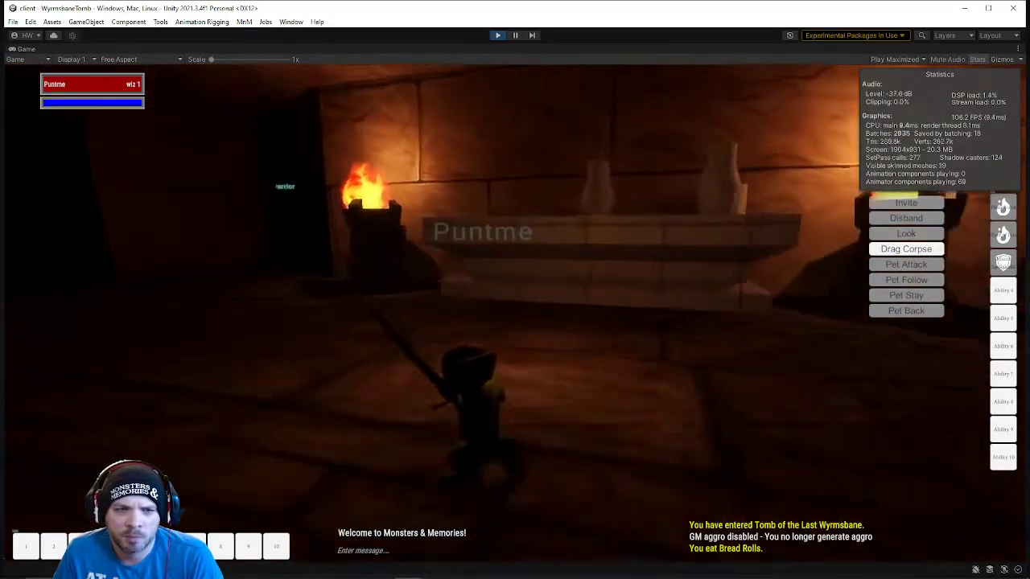
{"action": "key", "text": "d"}
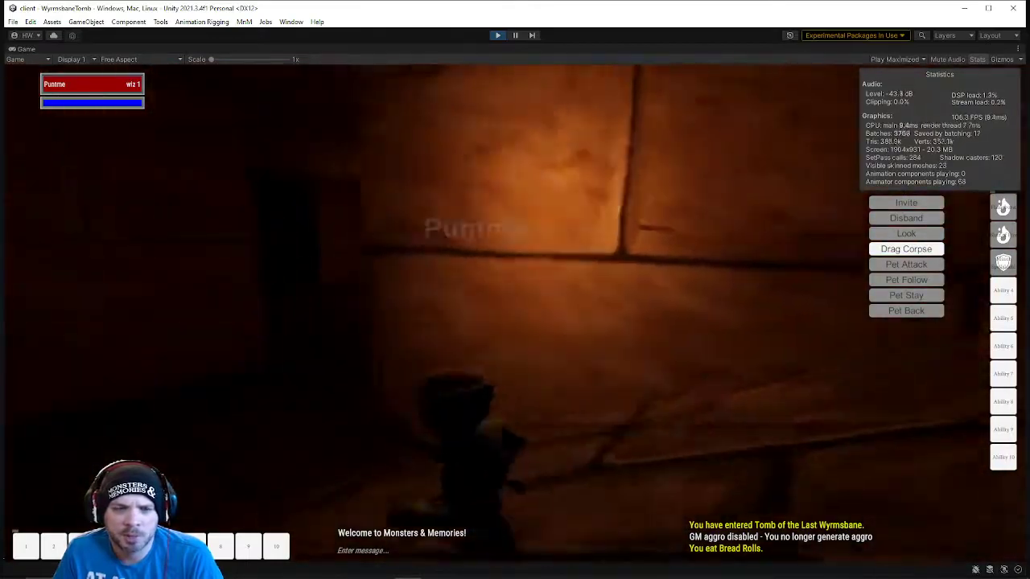
{"action": "key", "text": "w"}
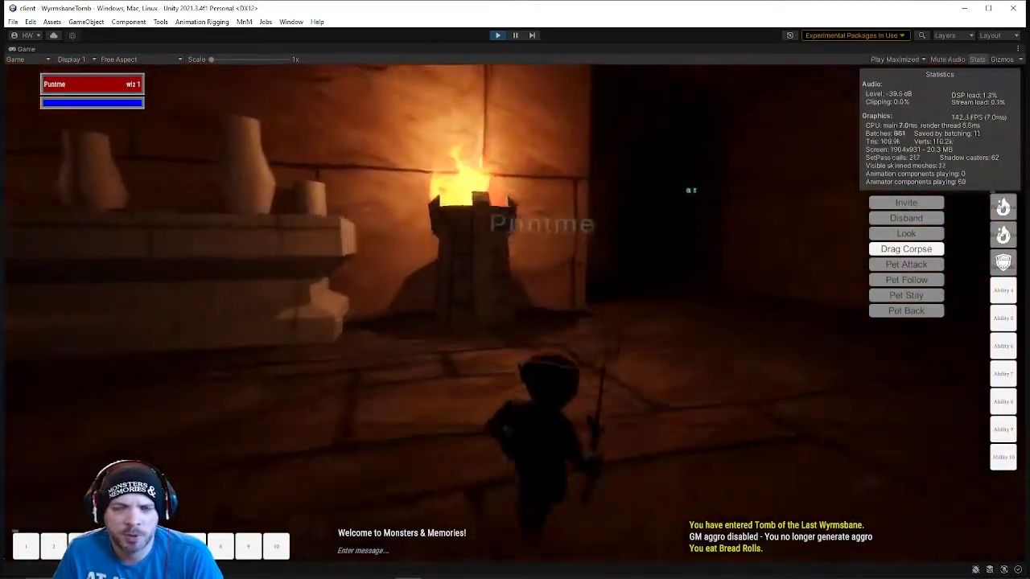
Check the dark side passages beside the altar and how the brazier light falls on their walls
{"action": "key", "text": "w"}
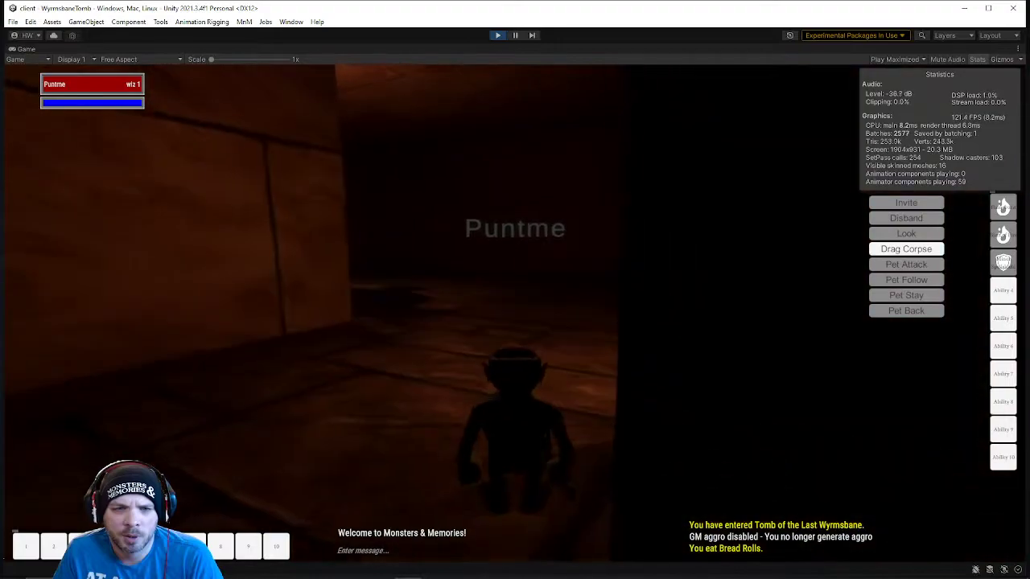
{"action": "key", "text": "w"}
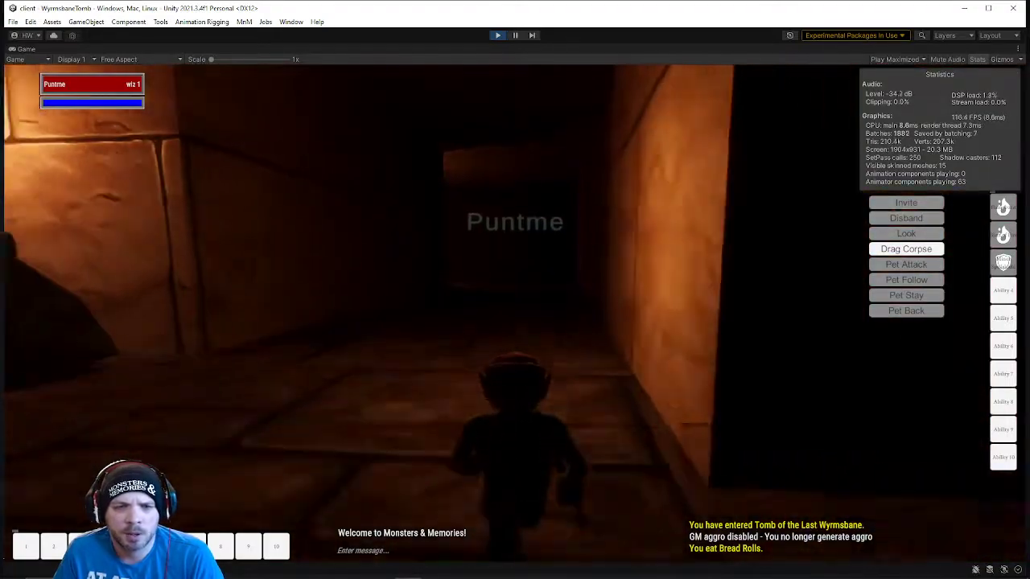
{"action": "key", "text": "w"}
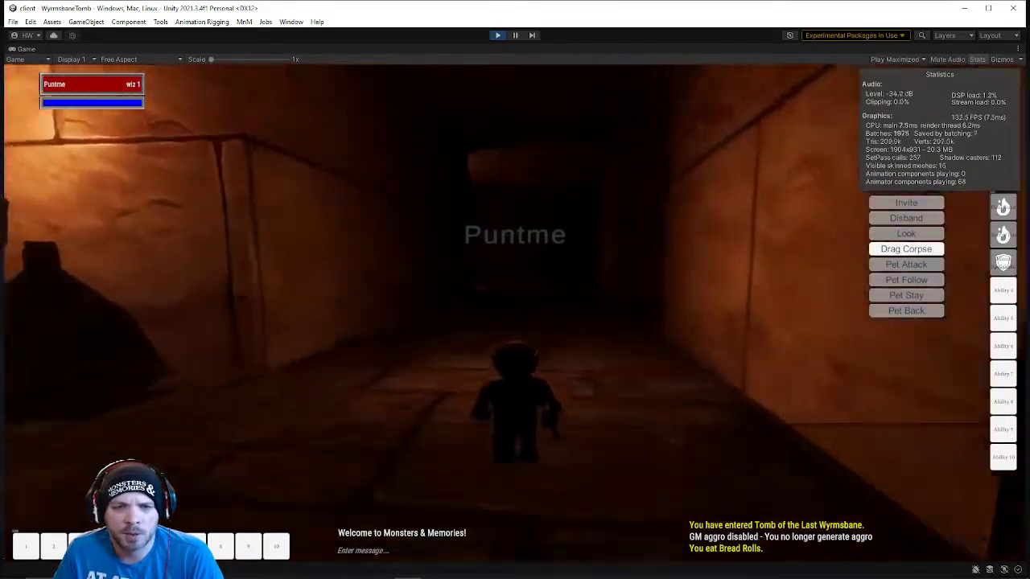
{"action": "key", "text": "w"}
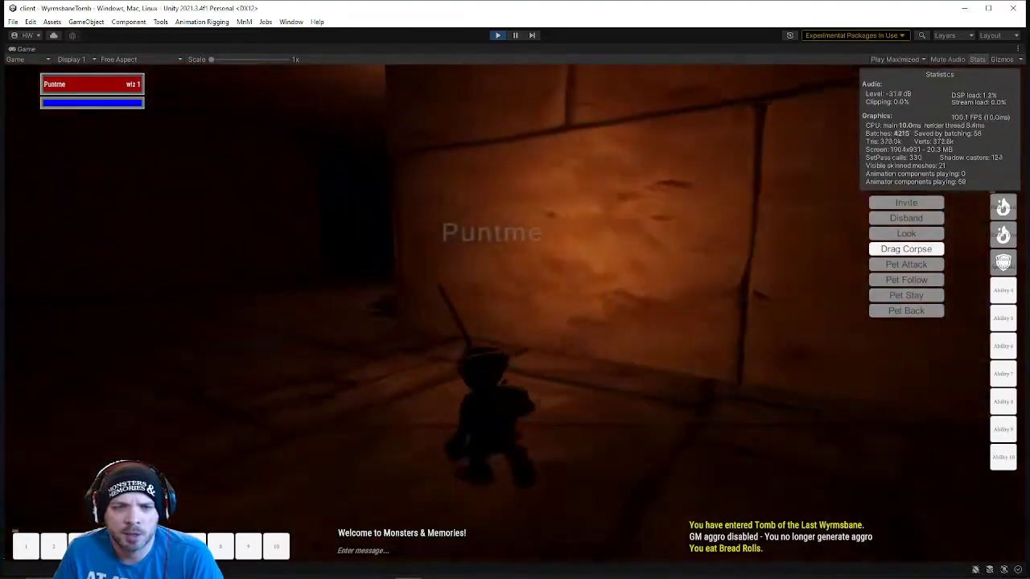
{"action": "key", "text": "w"}
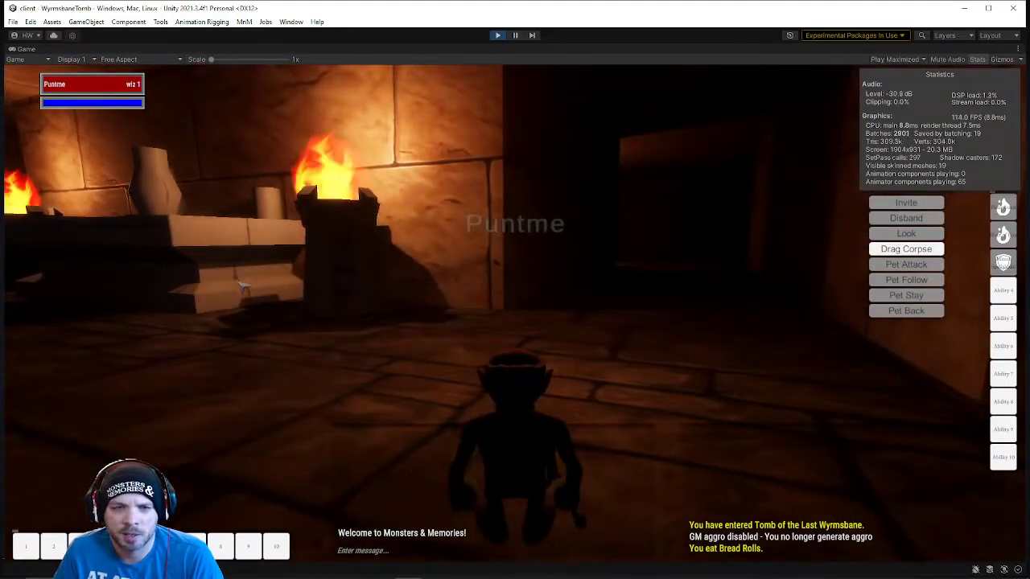
{"action": "key", "text": "w"}
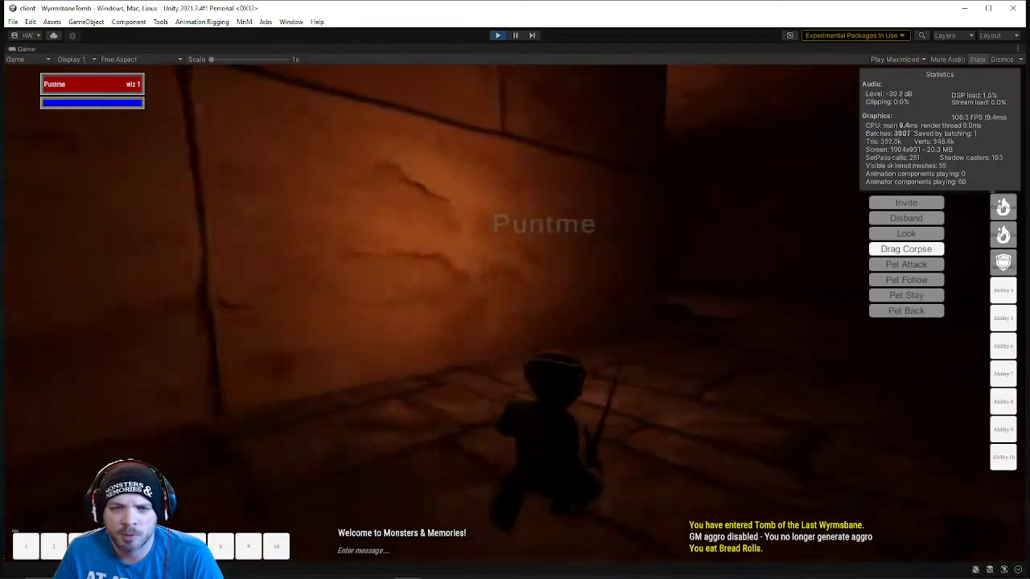
Inspect the brazier-flanked doorway near the skeletal paladin and return through the side passage to the altar
{"action": "key", "text": "w"}
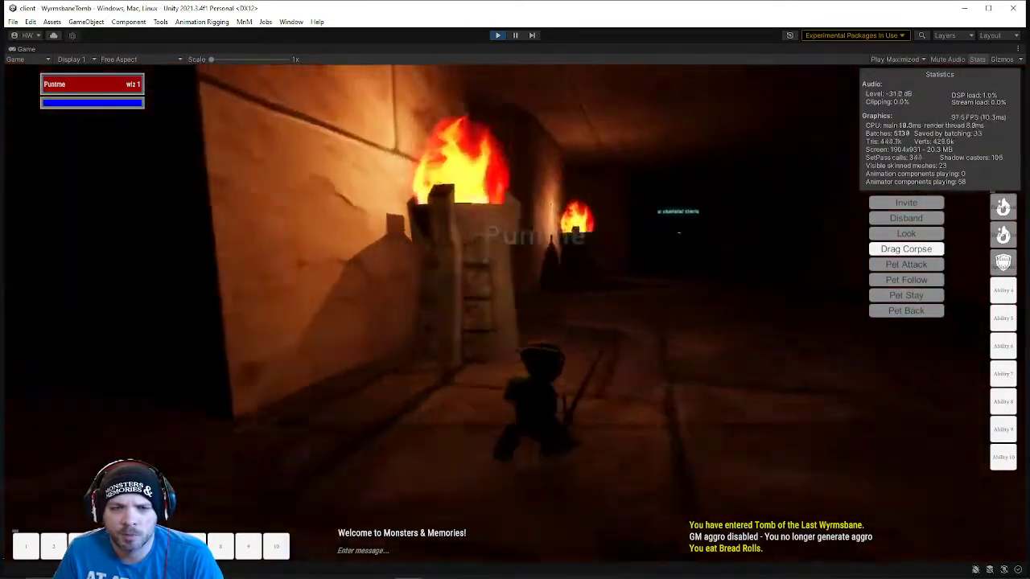
{"action": "key", "text": "w"}
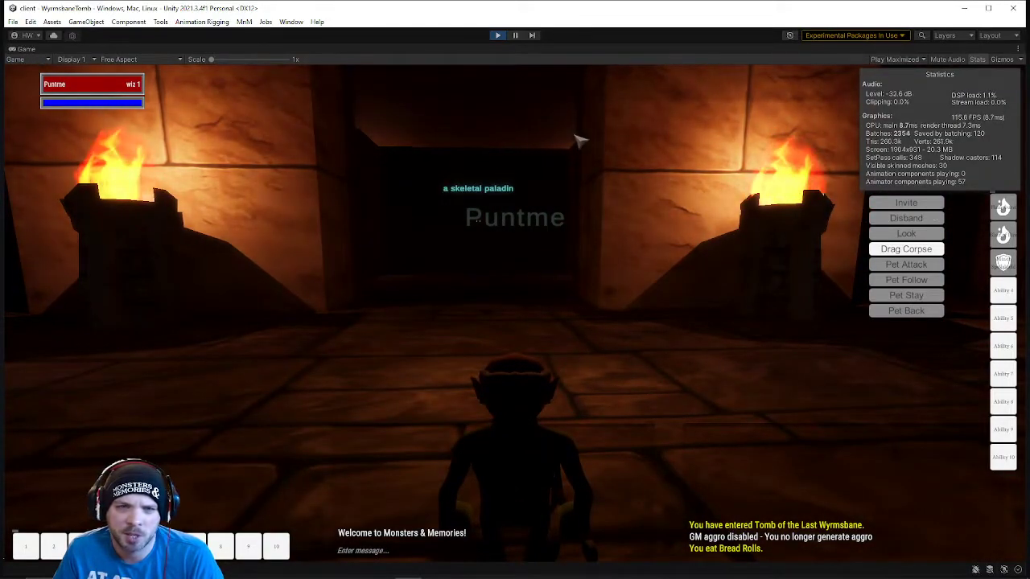
{"action": "right_click_drag", "start_coordinate": [573, 133], "coordinate": [684, 135]}
{"action": "key", "text": "w"}
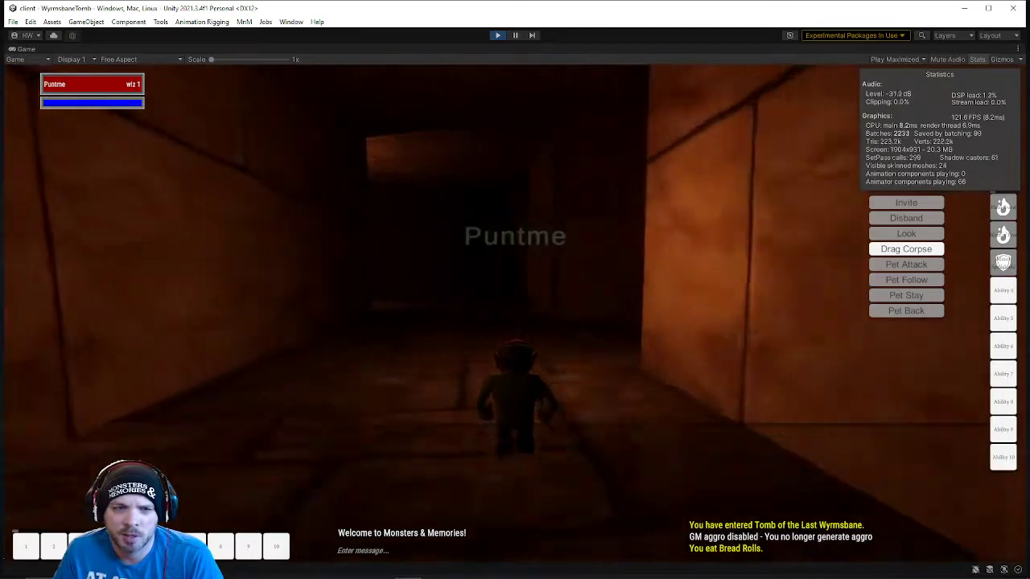
{"action": "key", "text": "w"}
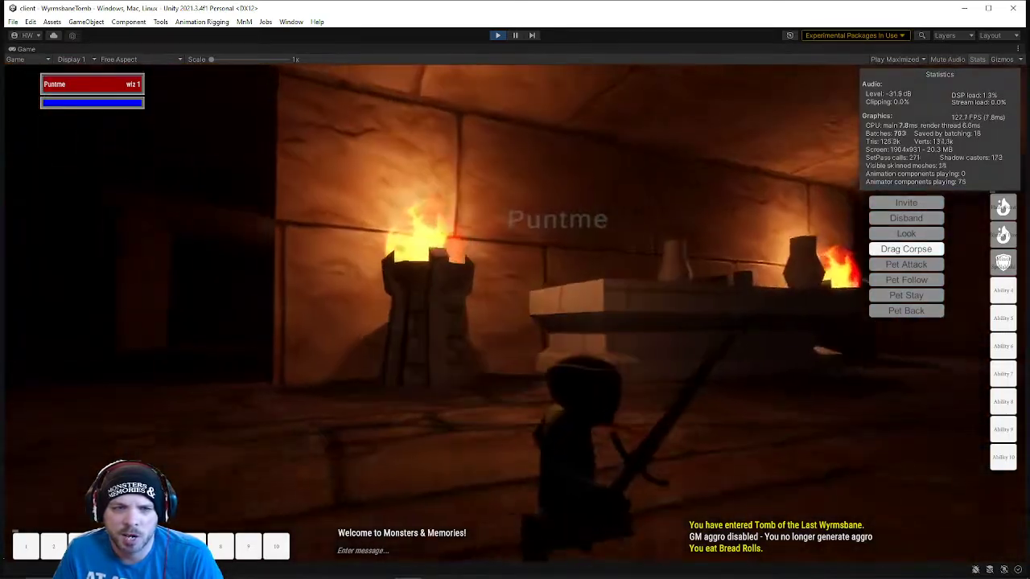
Follow the dark side passages beyond the altar to the unlit area near the skeletal cleric, checking how far the light reaches
{"action": "key", "text": "w"}
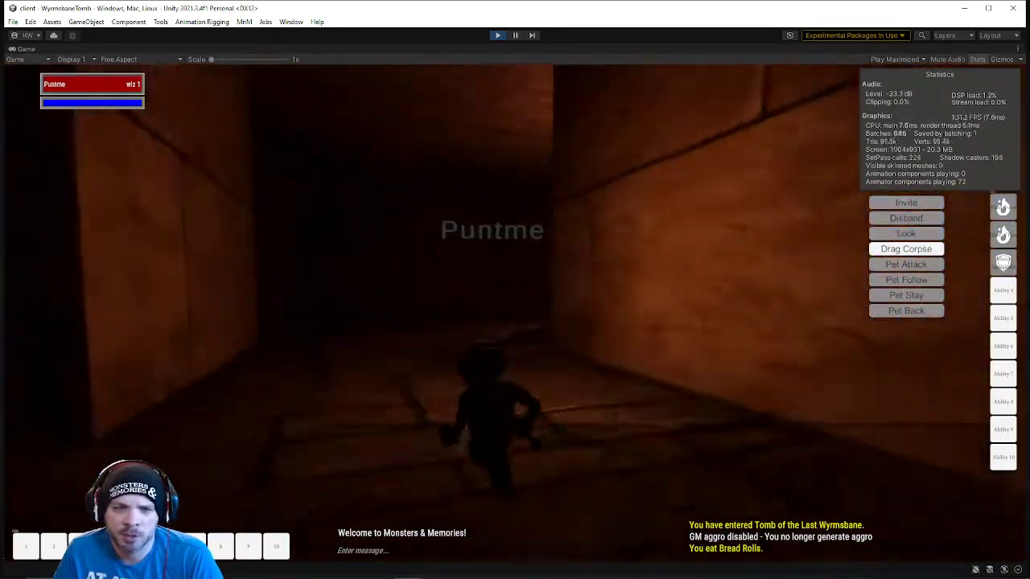
{"action": "key", "text": "w"}
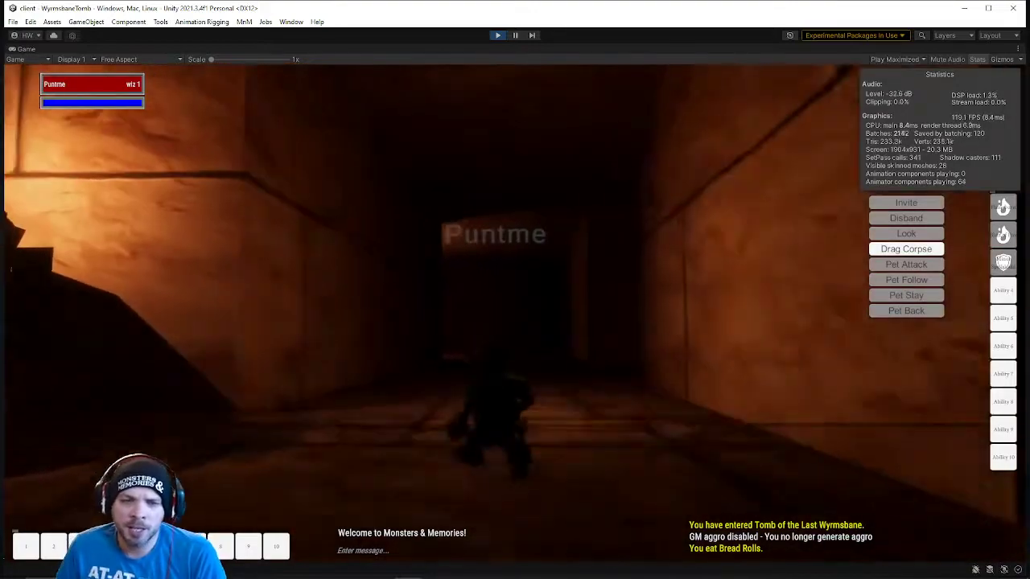
{"action": "key", "text": "w"}
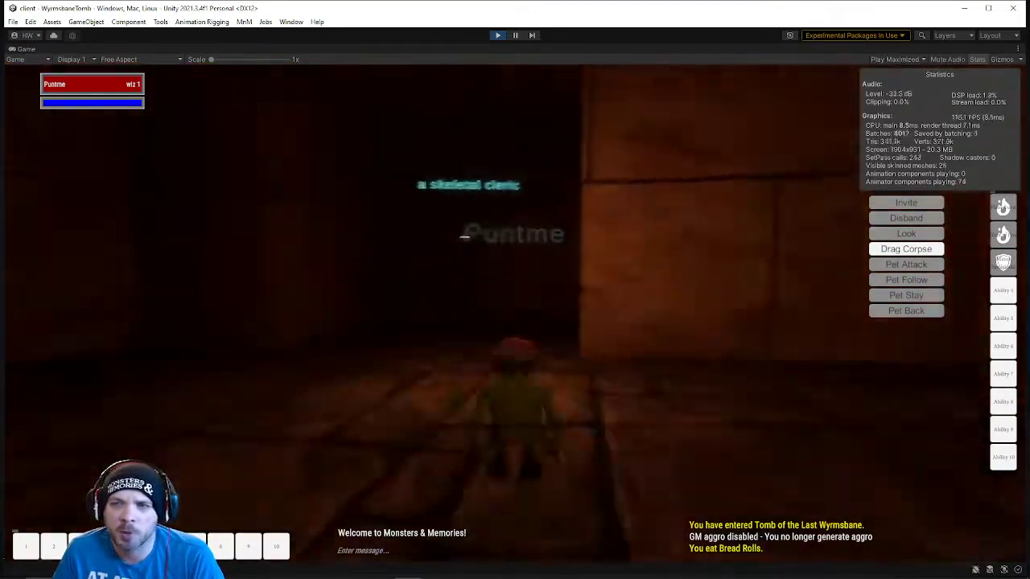
{"action": "key", "text": "w"}
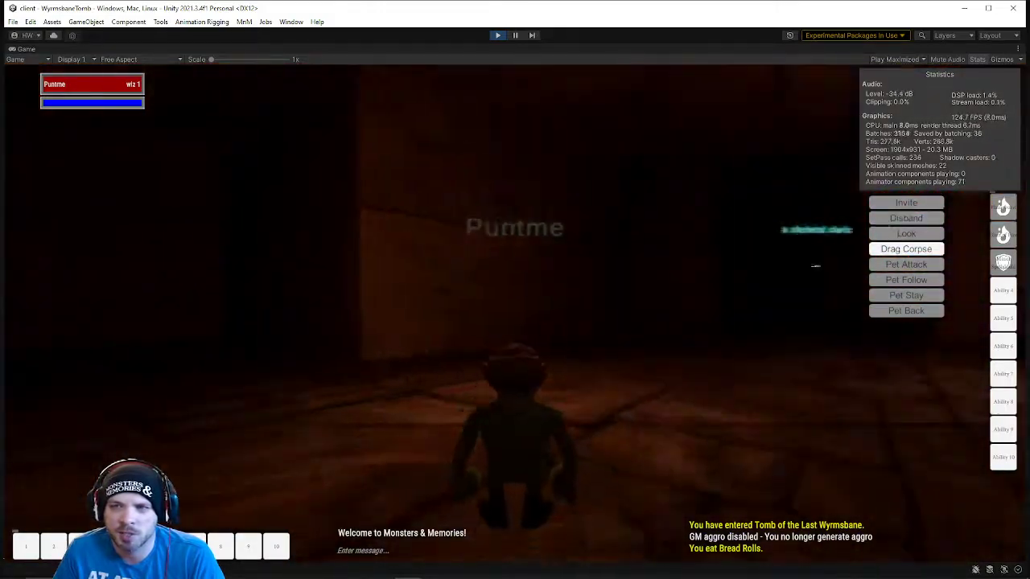
Return to the altar and compare its brazier-lit walls with the dark openings around the room
{"action": "key", "text": "w"}
{"action": "key", "text": "w"}
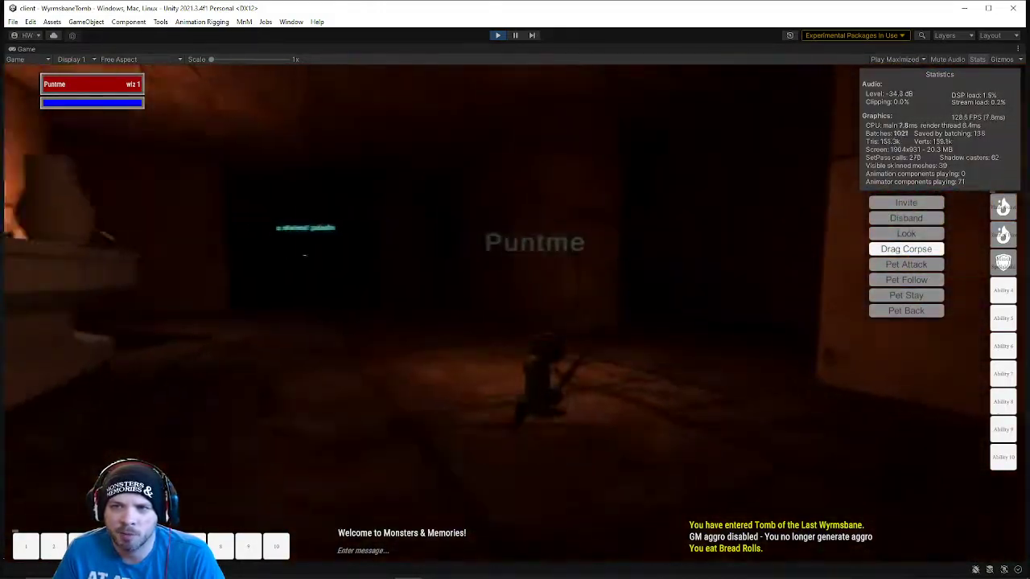
{"action": "key", "text": "w"}
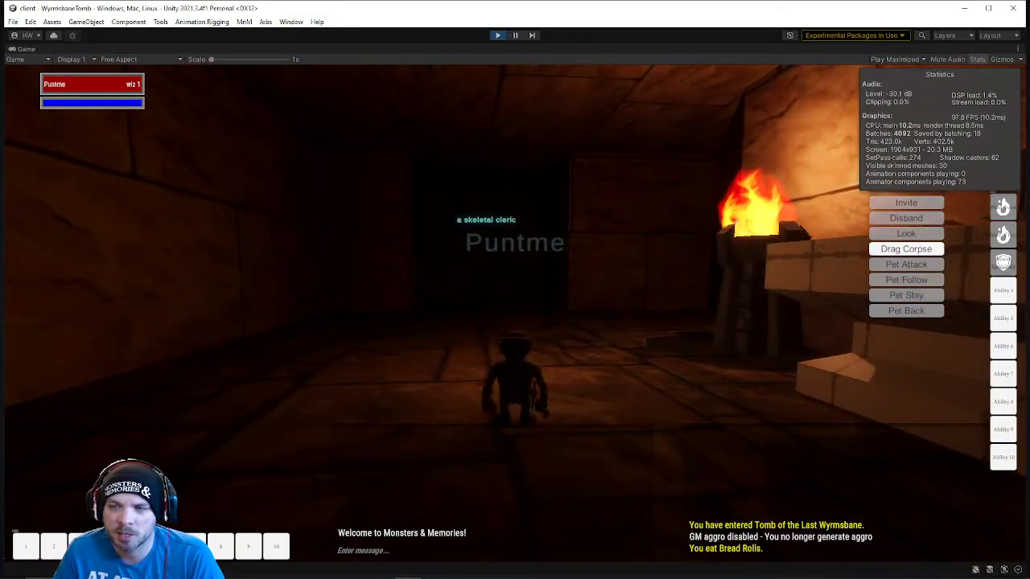
{"action": "key", "text": "w"}
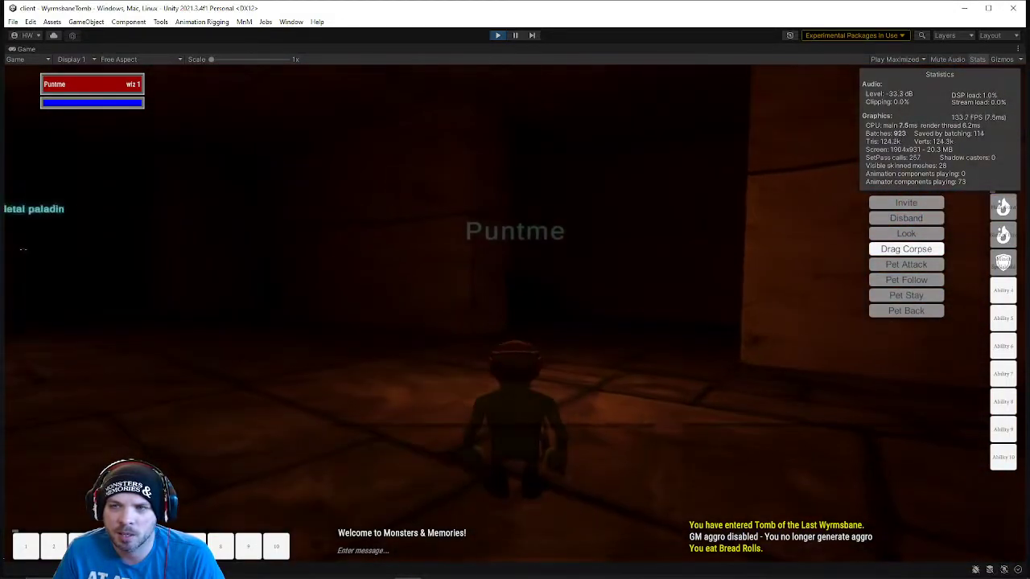
{"action": "key", "text": "w"}
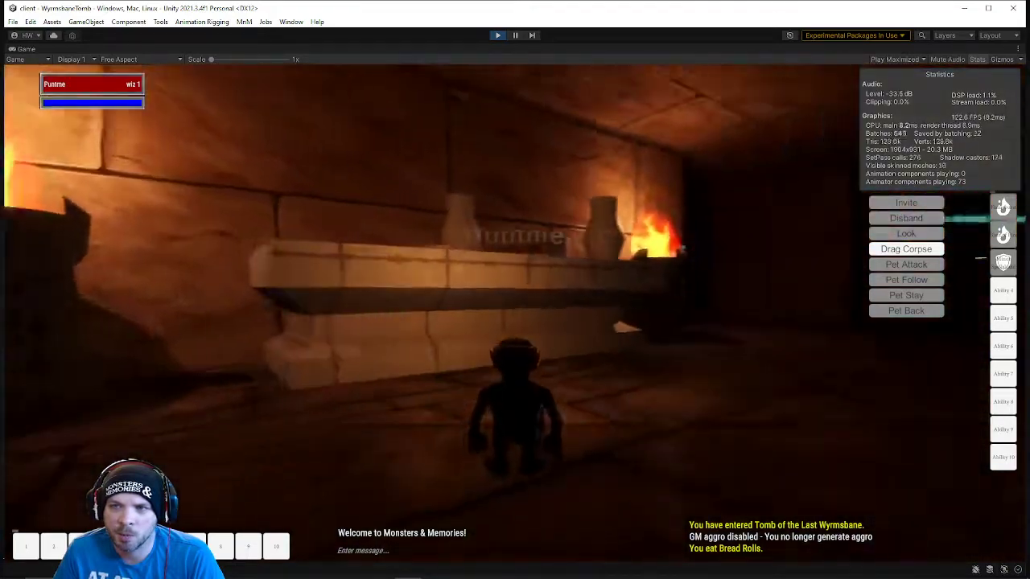
Leave the altar room and take the torchlit corridors to the teal-lit passage with the hanging banner
{"action": "key", "text": "w"}
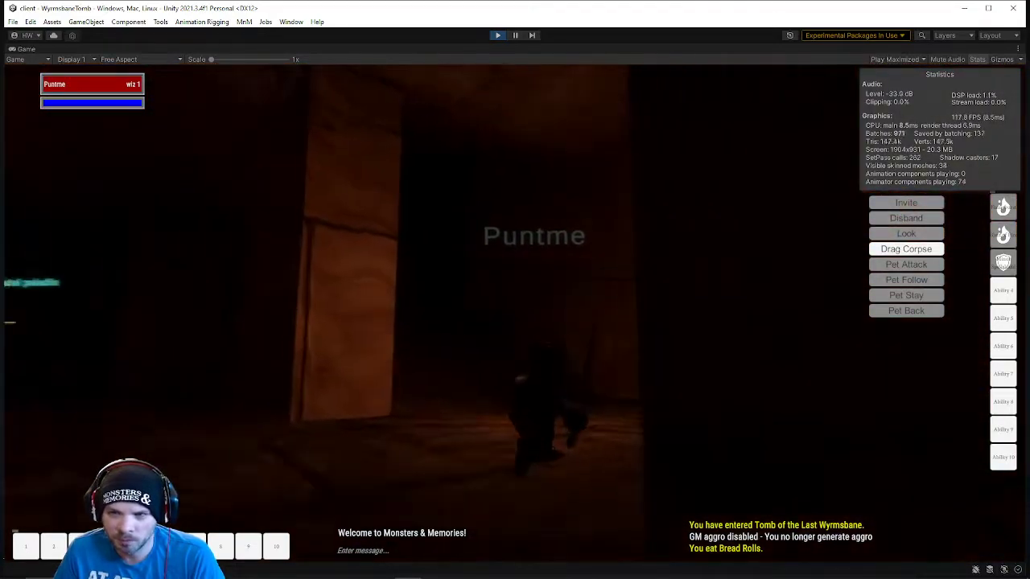
{"action": "key", "text": "w"}
{"action": "key", "text": "w"}
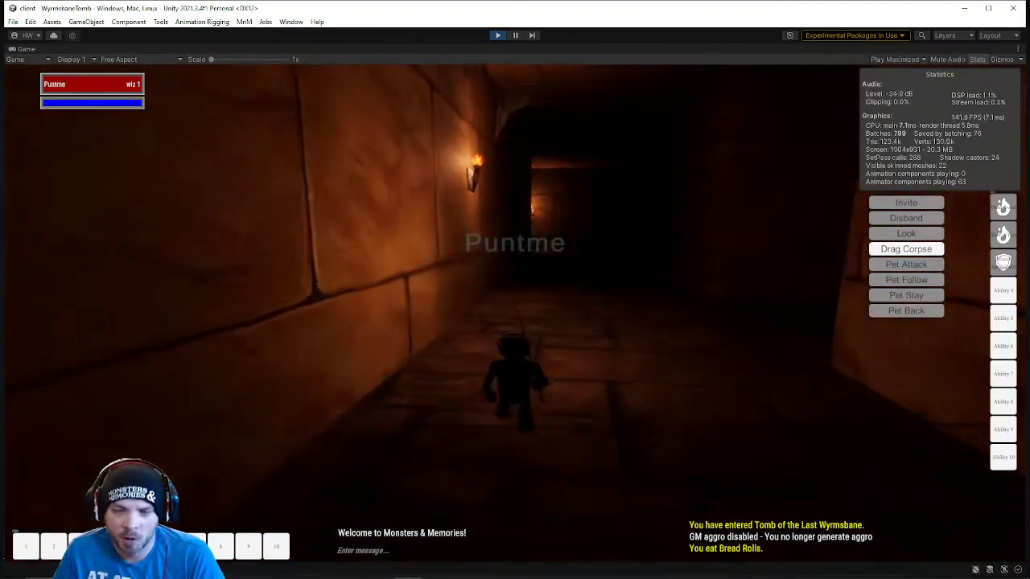
{"action": "key", "text": "w"}
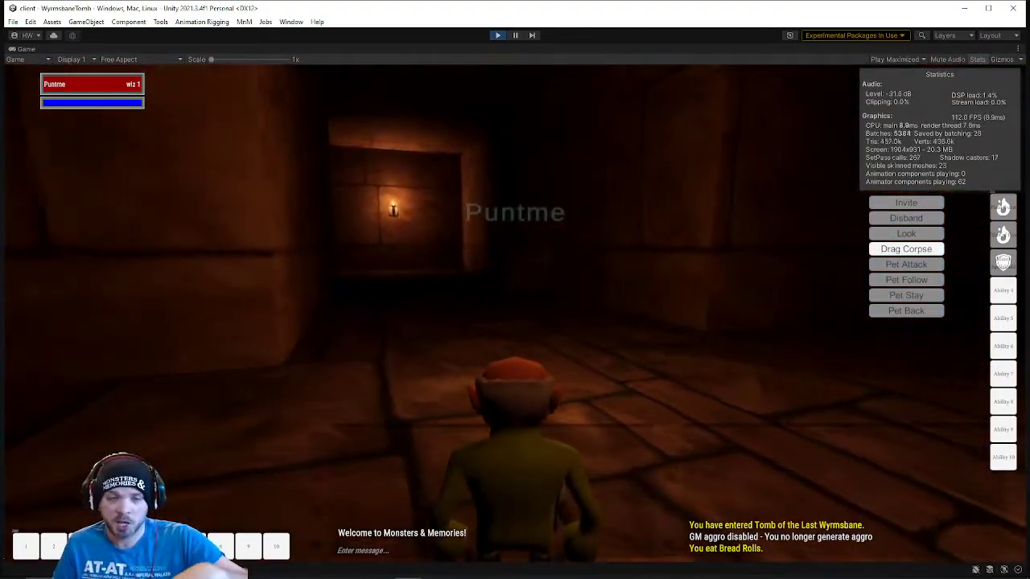
{"action": "key", "text": "w"}
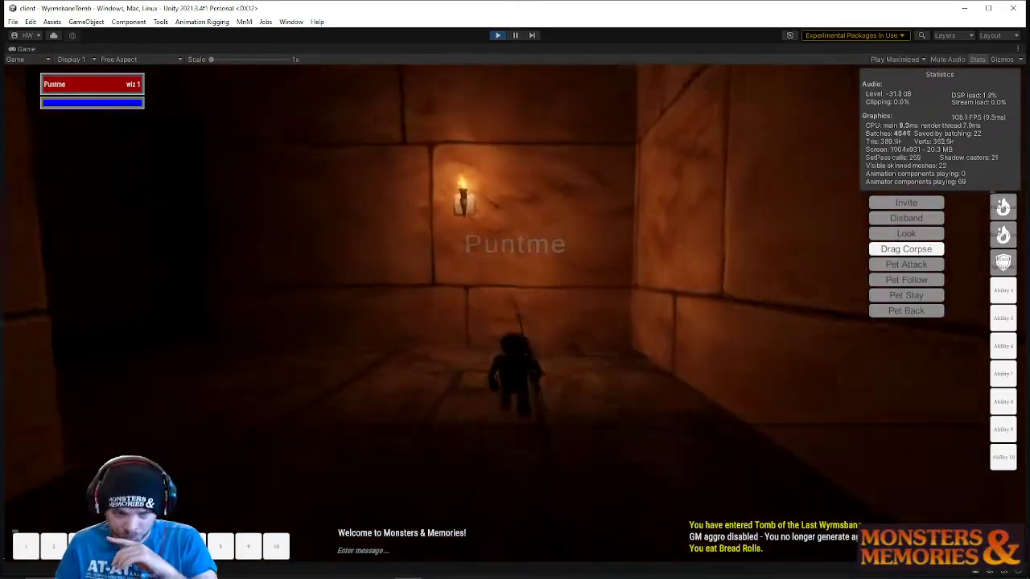
{"action": "key", "text": "w"}
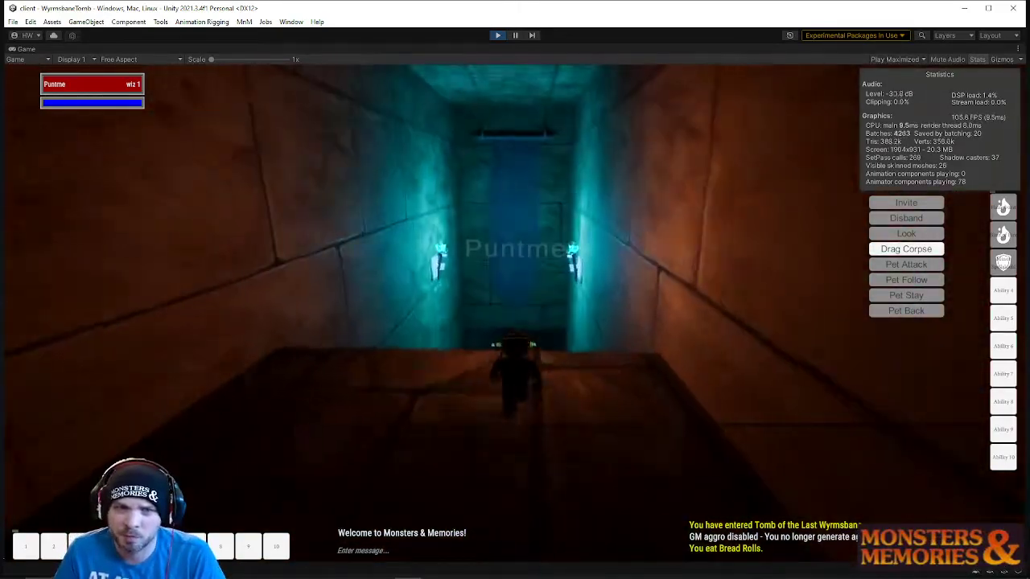
Explore the teal-lit hall, inspecting its glowing doorways, wall torches and skeletal paladins
{"action": "key", "text": "w"}
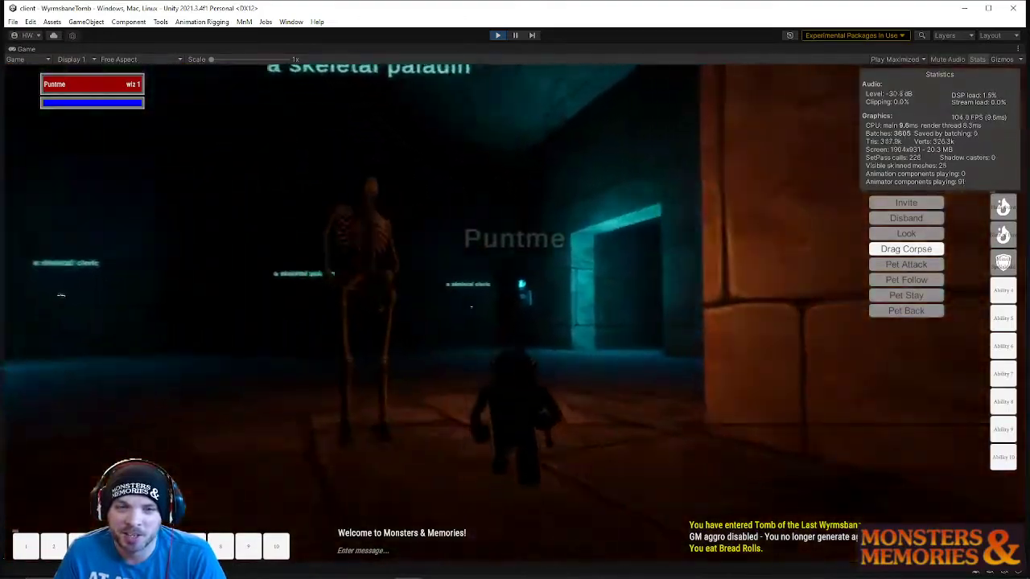
{"action": "key", "text": "w"}
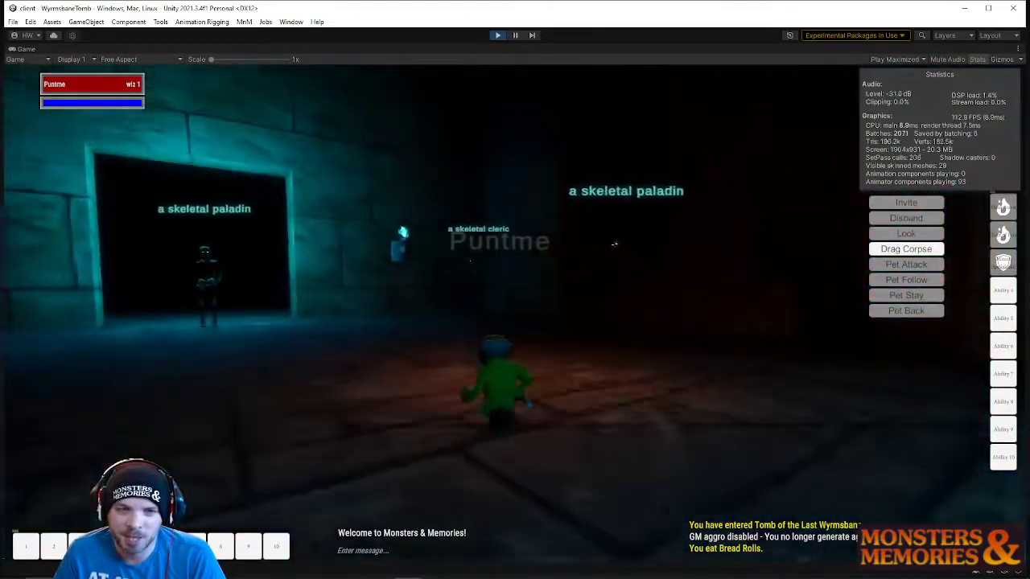
{"action": "key", "text": "w"}
{"action": "key", "text": "w"}
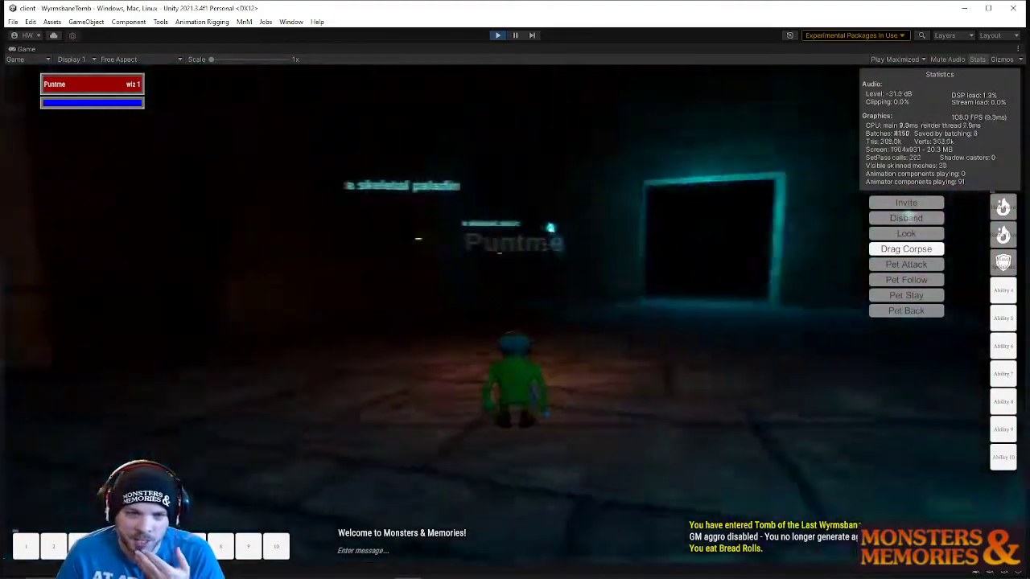
{"action": "key", "text": "w"}
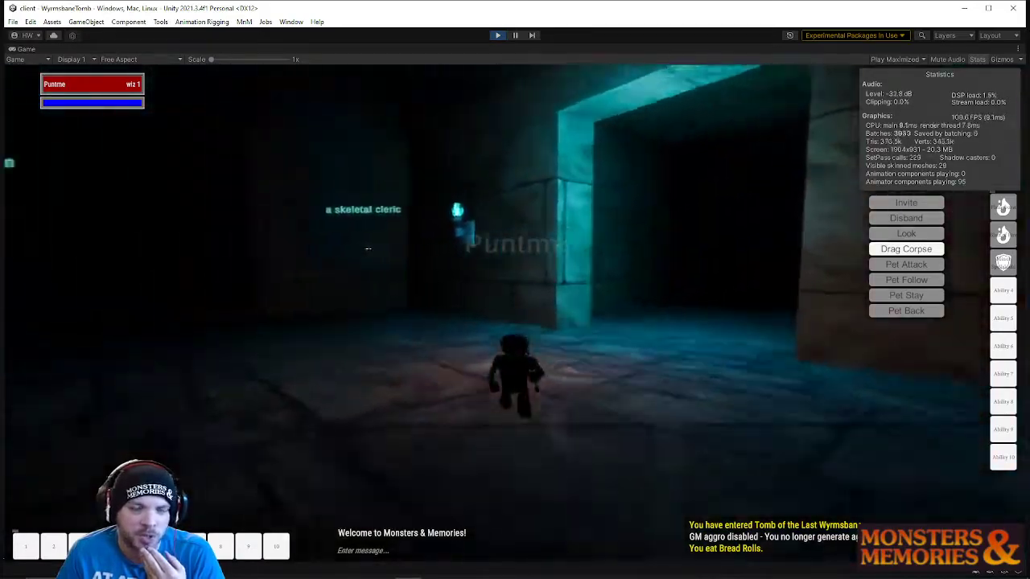
{"action": "key", "text": "w"}
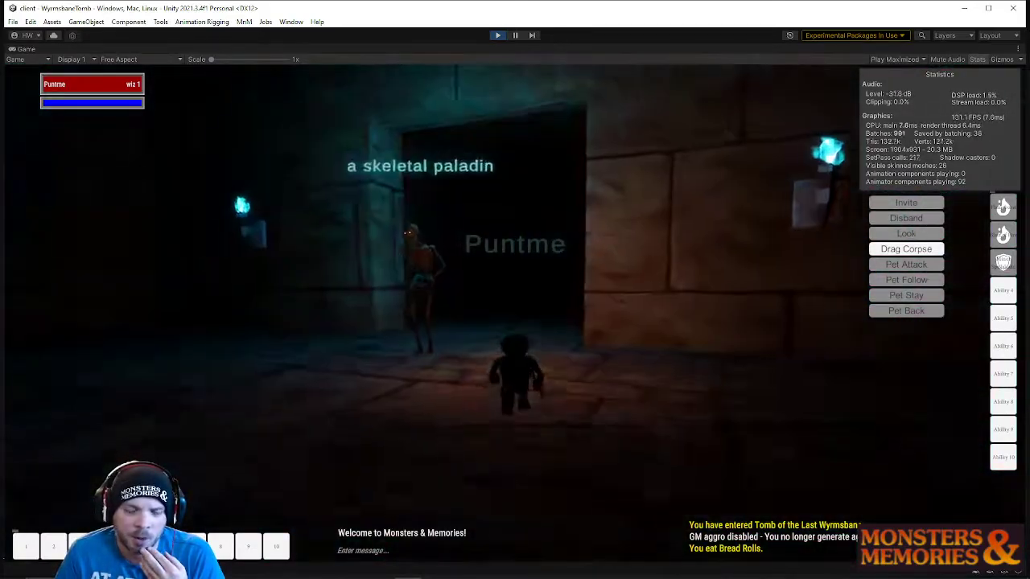
Inspect the dark opening with the faint purple glow up close and from a wider camera distance
{"action": "key", "text": "w"}
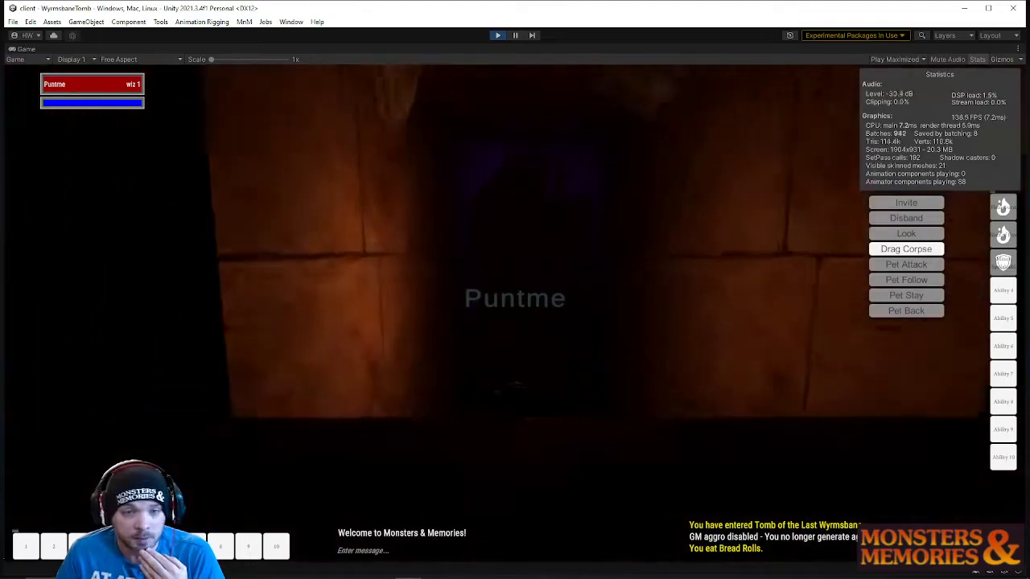
{"action": "key", "text": "w"}
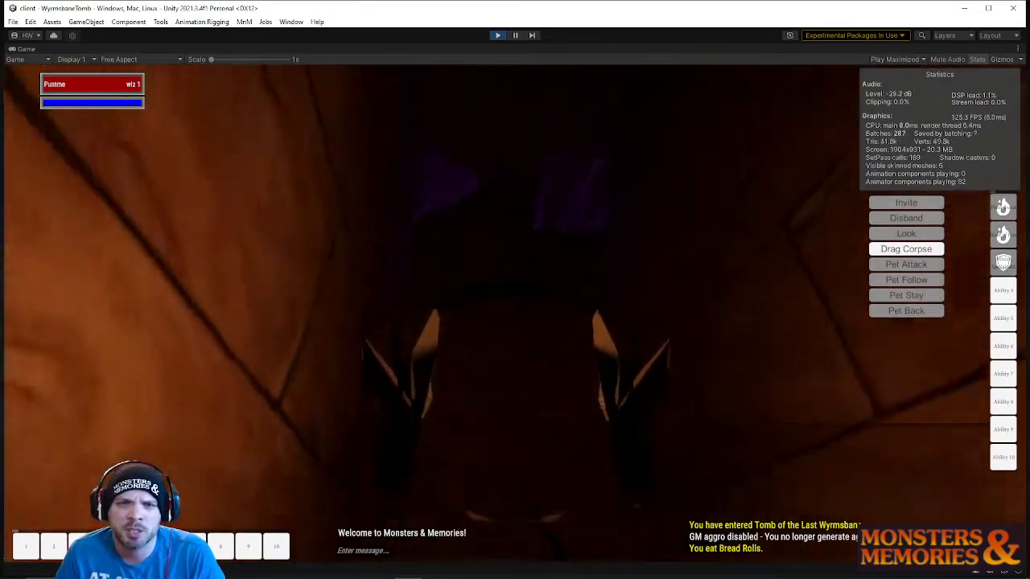
{"action": "scroll", "coordinate": [515, 314], "scroll_direction": "down", "scroll_amount": 5}
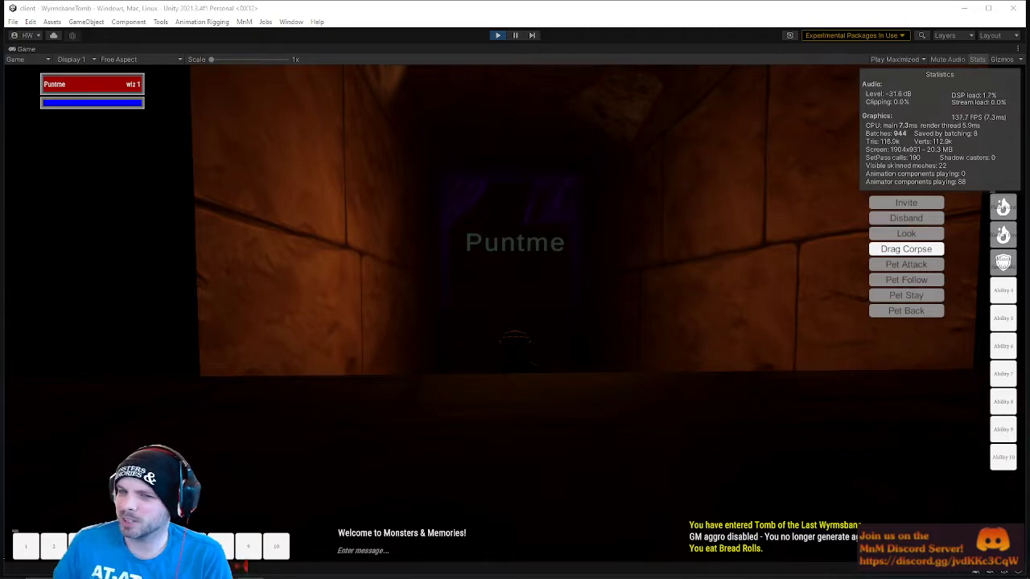
Turn away from the purple-lit opening and move on to the cobwebbed stone corridor
{"action": "right_click_drag", "start_coordinate": [416, 417], "coordinate": [333, 412]}
{"action": "key", "text": "w"}
{"action": "key", "text": "space"}
{"action": "key", "text": "s"}
{"action": "key", "text": "s"}
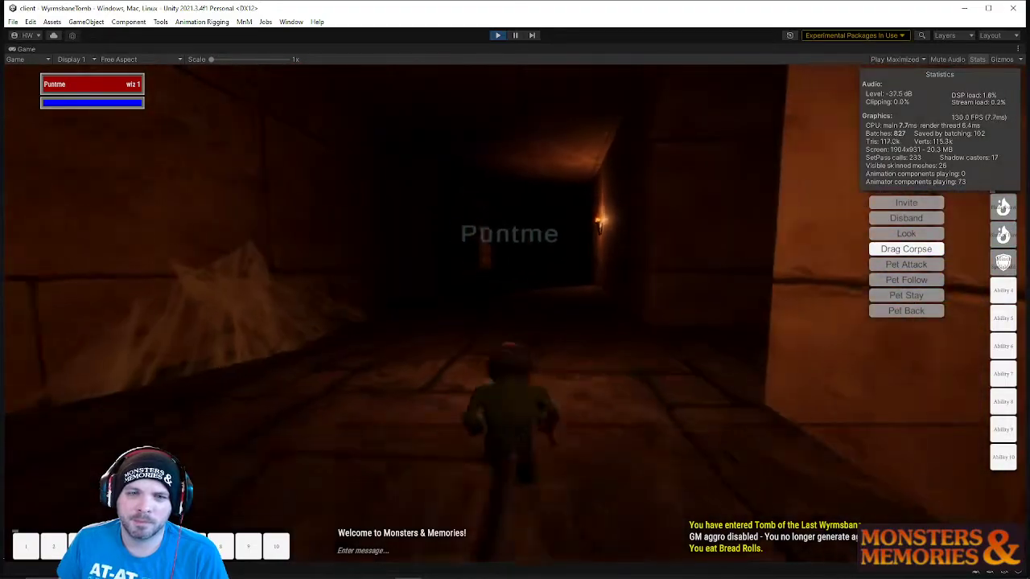
Circle the junction near the skeletal cleric to check the pillar lighting, ending back at the cobwebbed corridor
{"action": "key", "text": "a"}
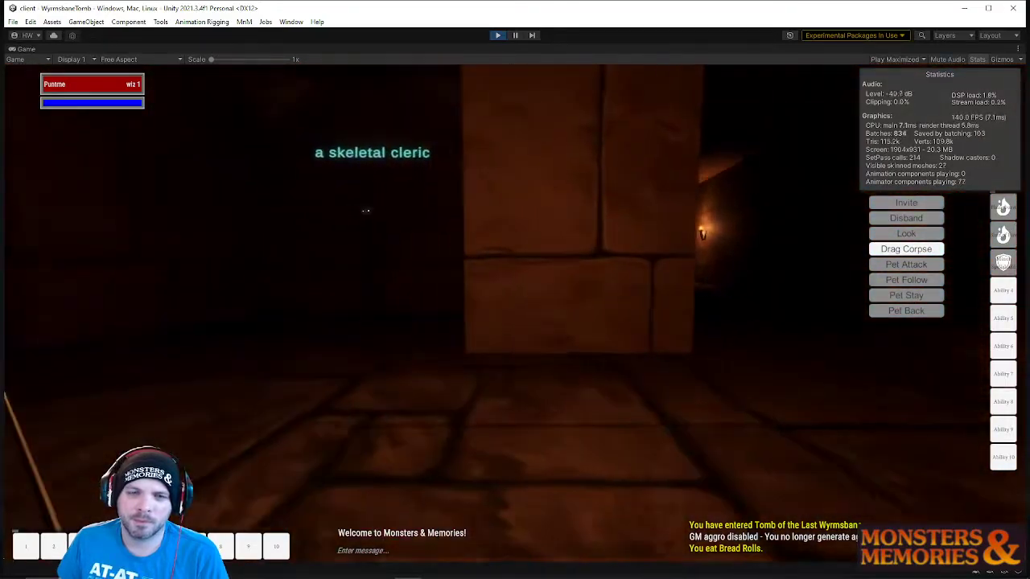
{"action": "key", "text": "s"}
{"action": "key", "text": "d"}
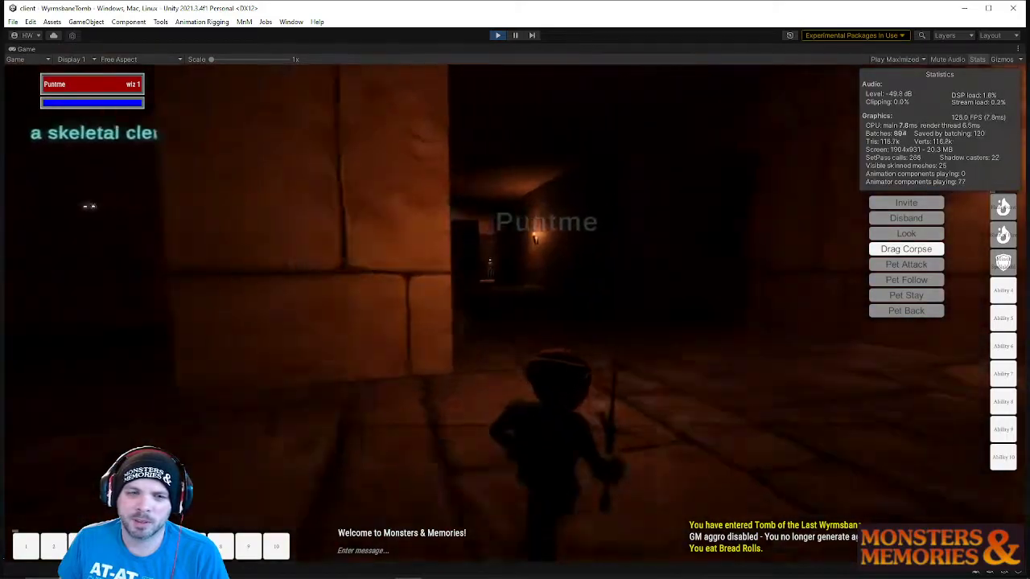
{"action": "key", "text": "w"}
{"action": "key", "text": "s"}
{"action": "key", "text": "a"}
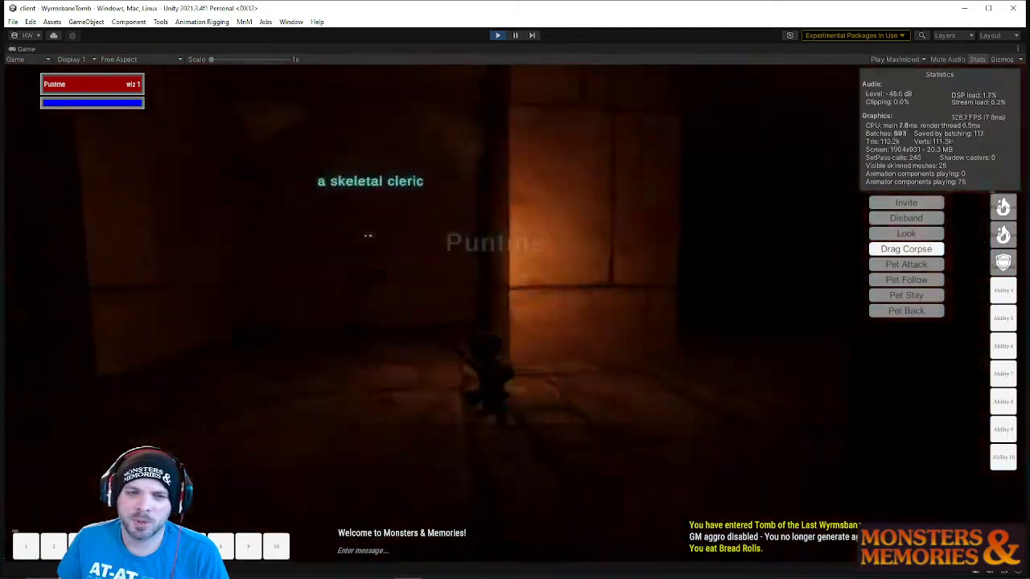
{"action": "key", "text": "d"}
{"action": "key", "text": "w"}
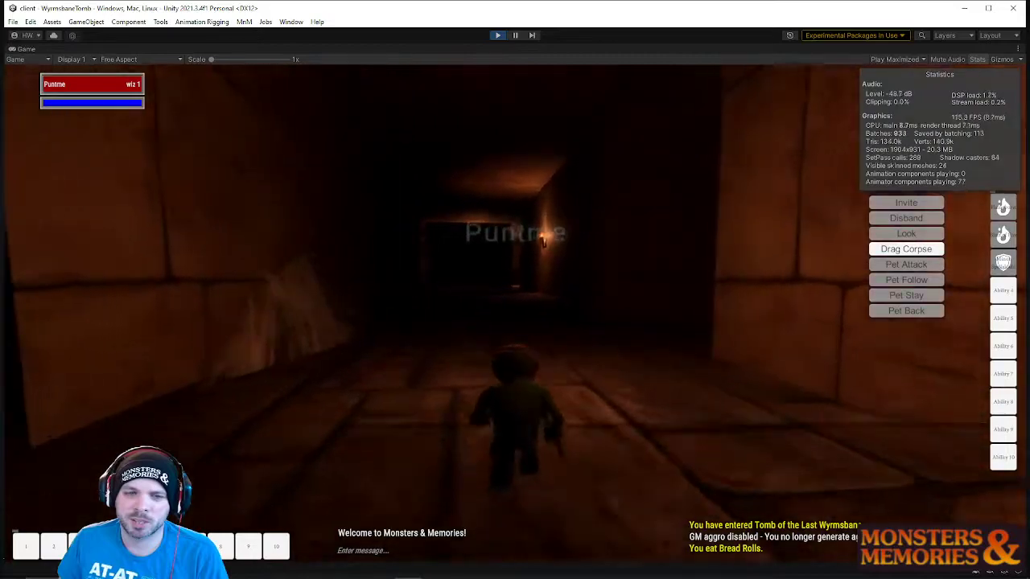
Check the wall torch's light along the corridor and return past the cobweb to the junction
{"action": "key", "text": "w"}
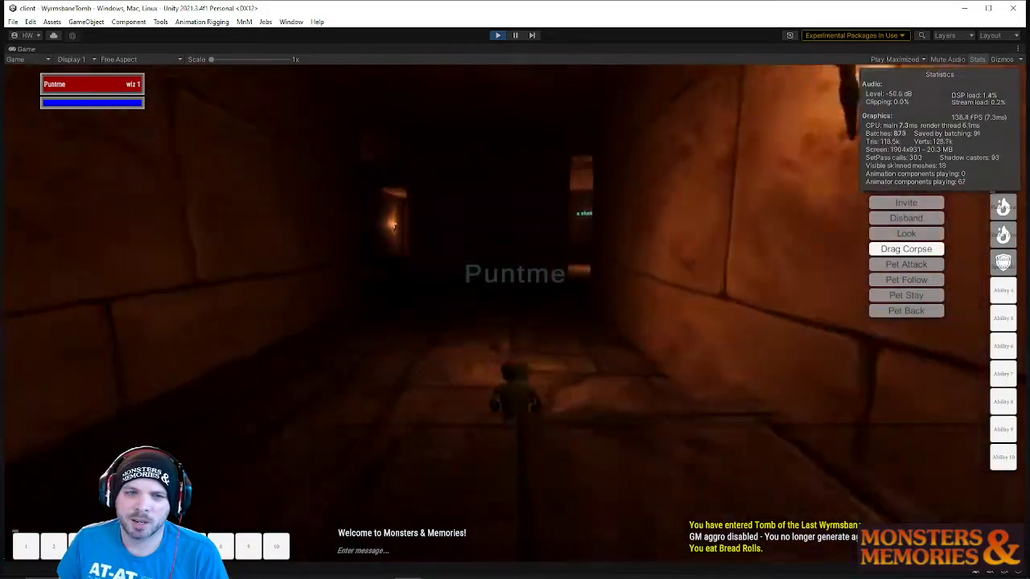
{"action": "key", "text": "w"}
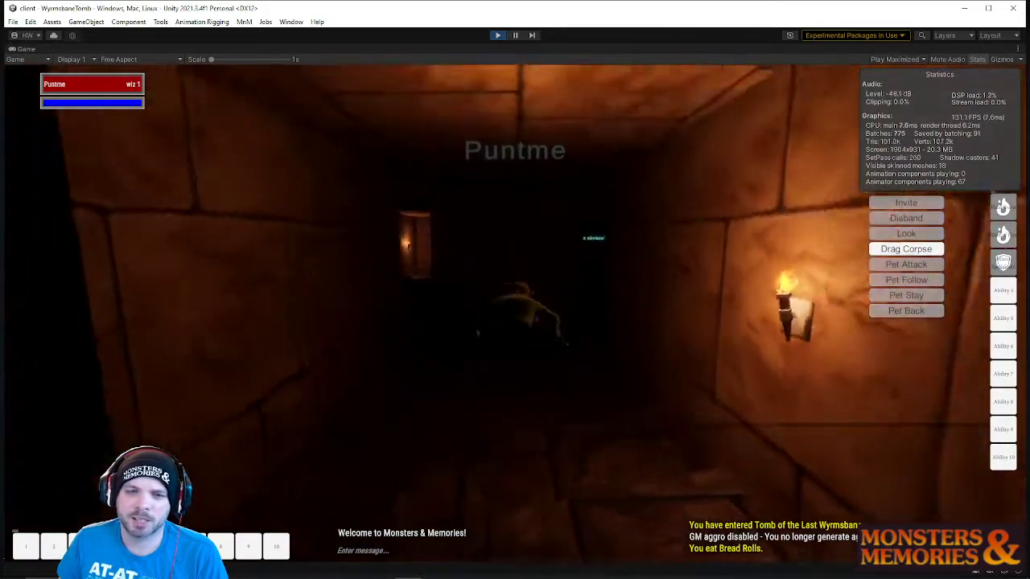
{"action": "key", "text": "w"}
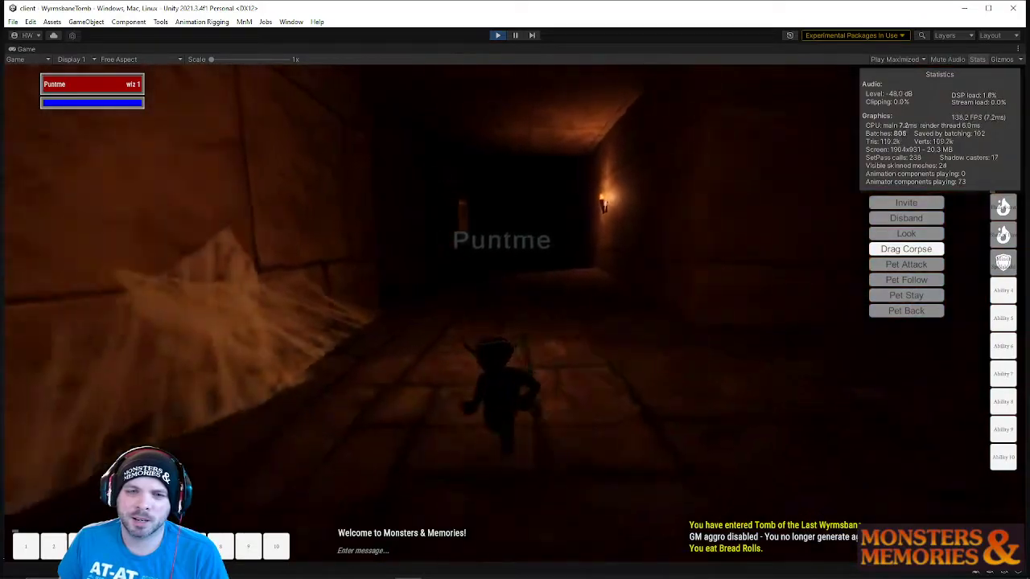
{"action": "key", "text": "a"}
{"action": "key", "text": "d"}
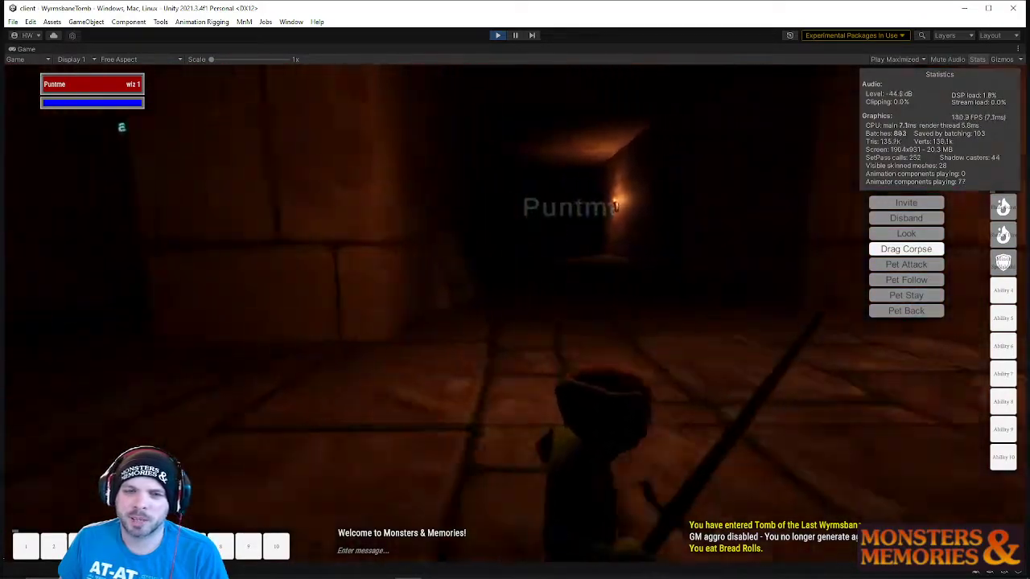
Run back and forth between the torchlit corridor and the skeletal warrior's junction to compare how the stretch is lit
{"action": "key", "text": "w"}
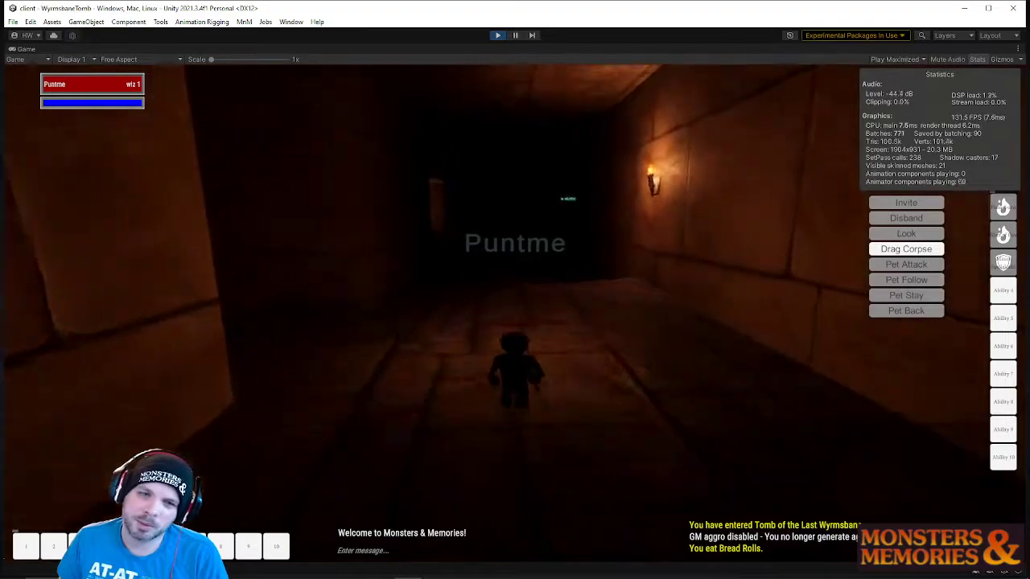
{"action": "key", "text": "w"}
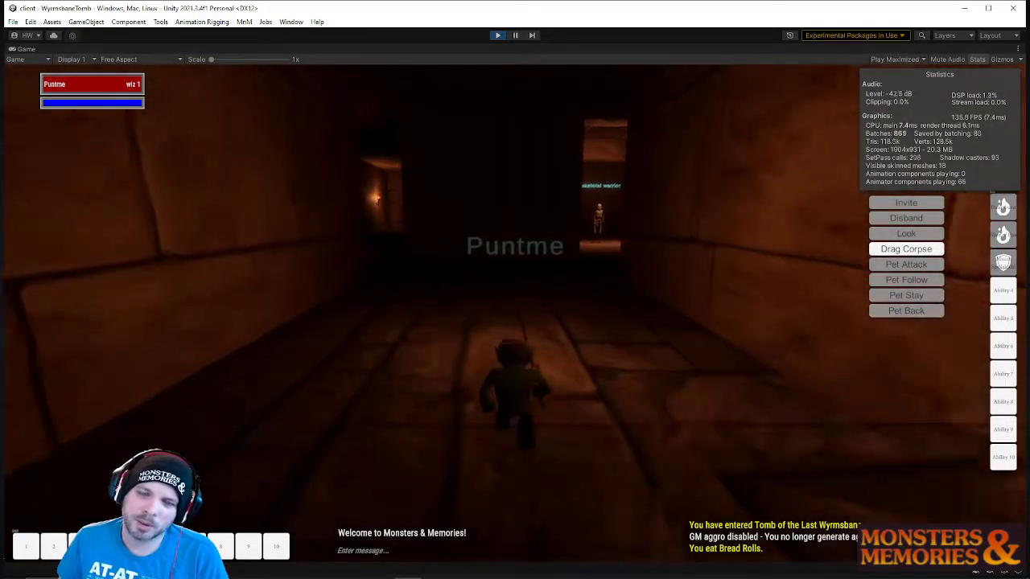
{"action": "key", "text": "w"}
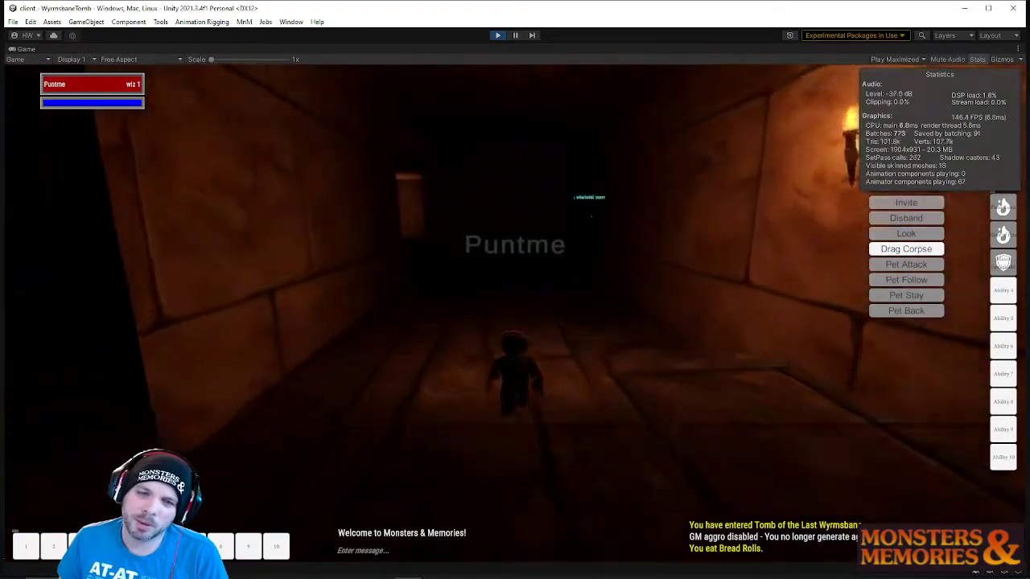
{"action": "key", "text": "w"}
{"action": "key", "text": "s"}
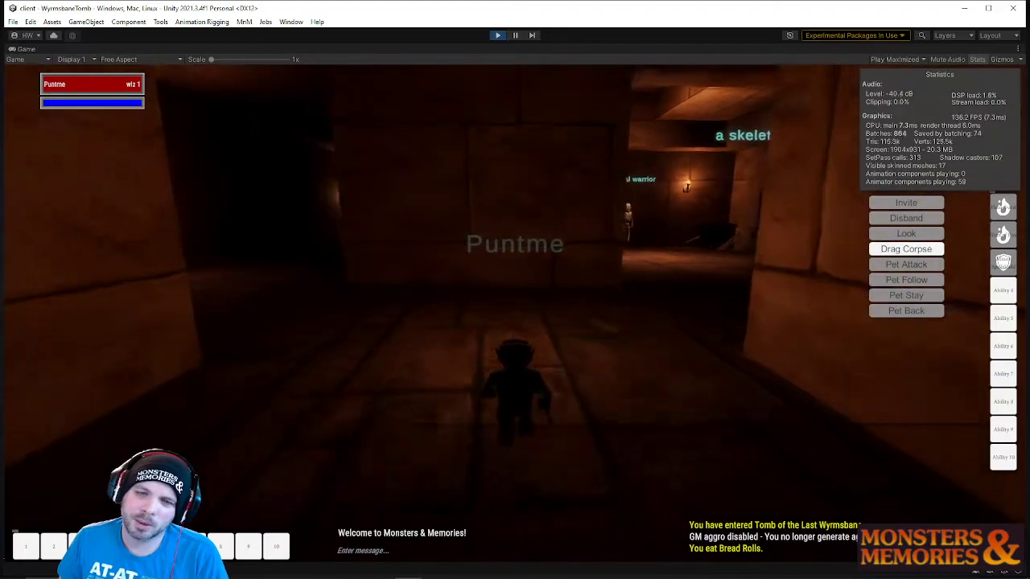
{"action": "key", "text": "s"}
{"action": "key", "text": "space"}
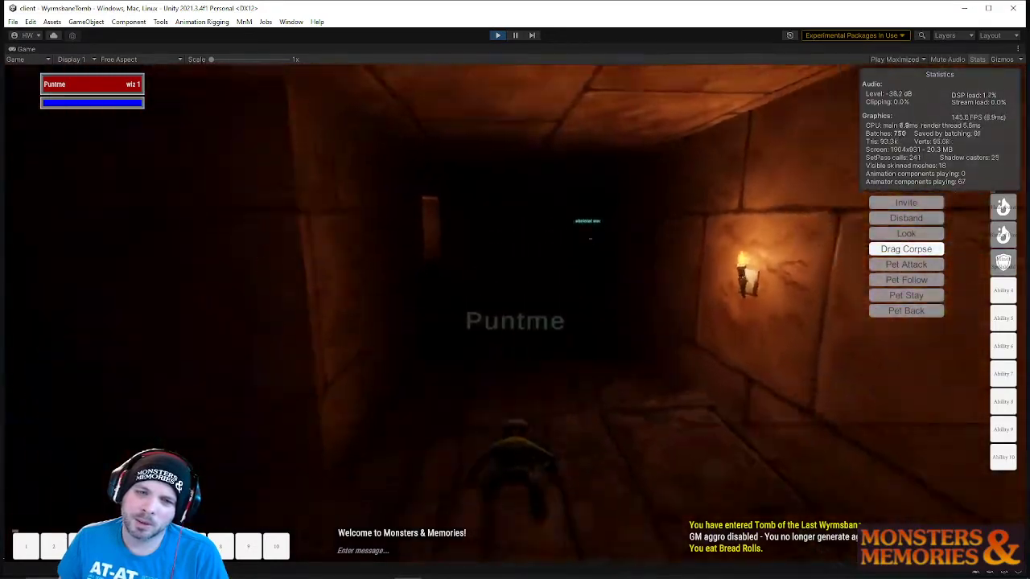
{"action": "key", "text": "w"}
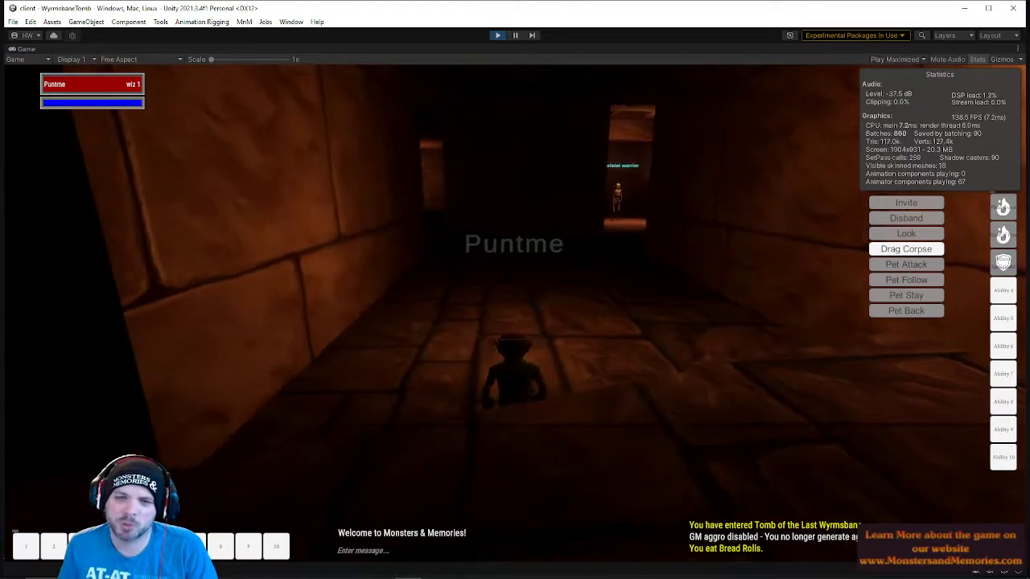
Pass the opening to the skeletal warrior's chamber and turn into the darker side corridor to check its wall torches
{"action": "key", "text": "d"}
{"action": "key", "text": "a"}
{"action": "key", "text": "w"}
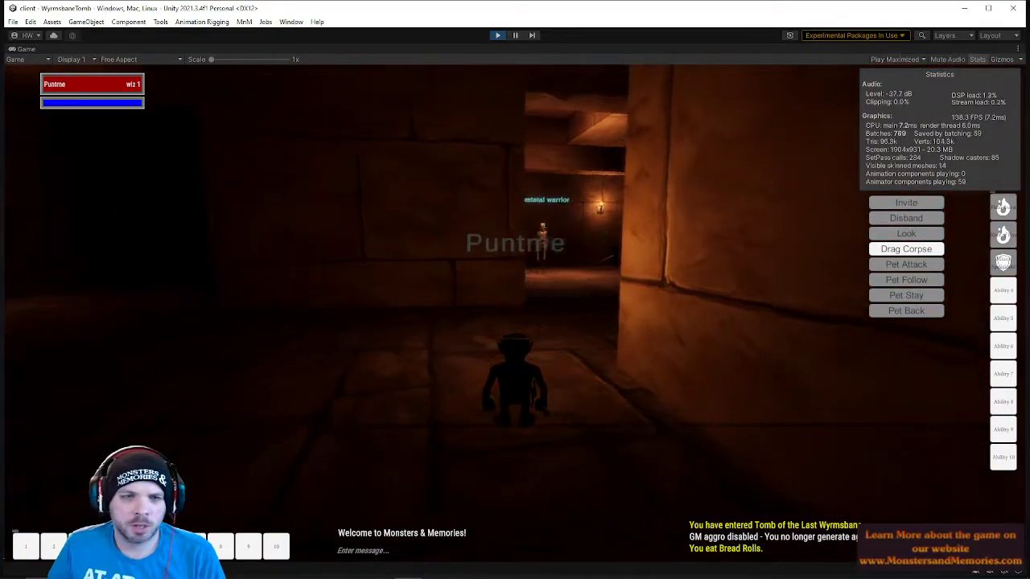
{"action": "key", "text": "a"}
{"action": "key", "text": "w"}
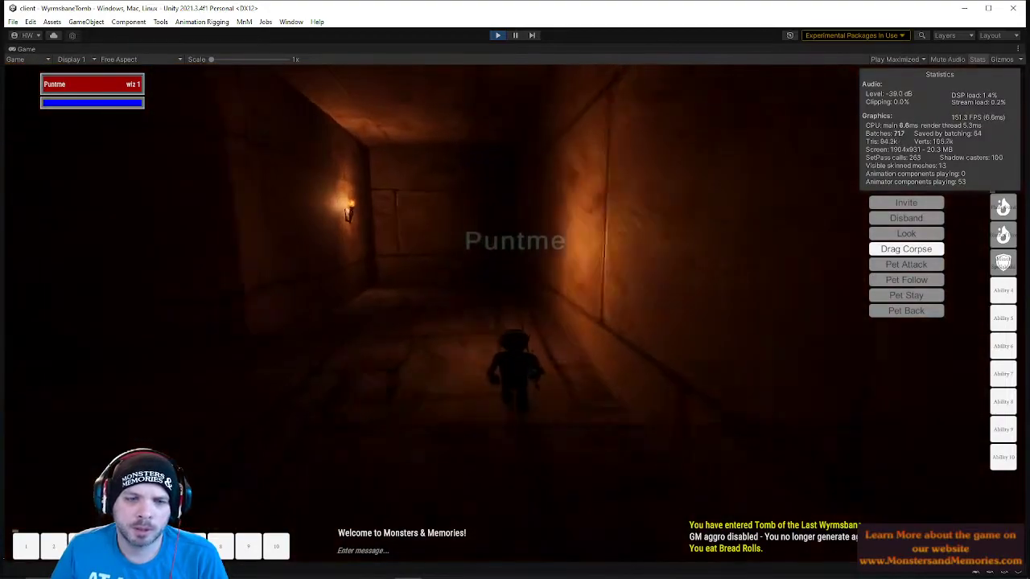
{"action": "key", "text": "w"}
{"action": "key", "text": "d"}
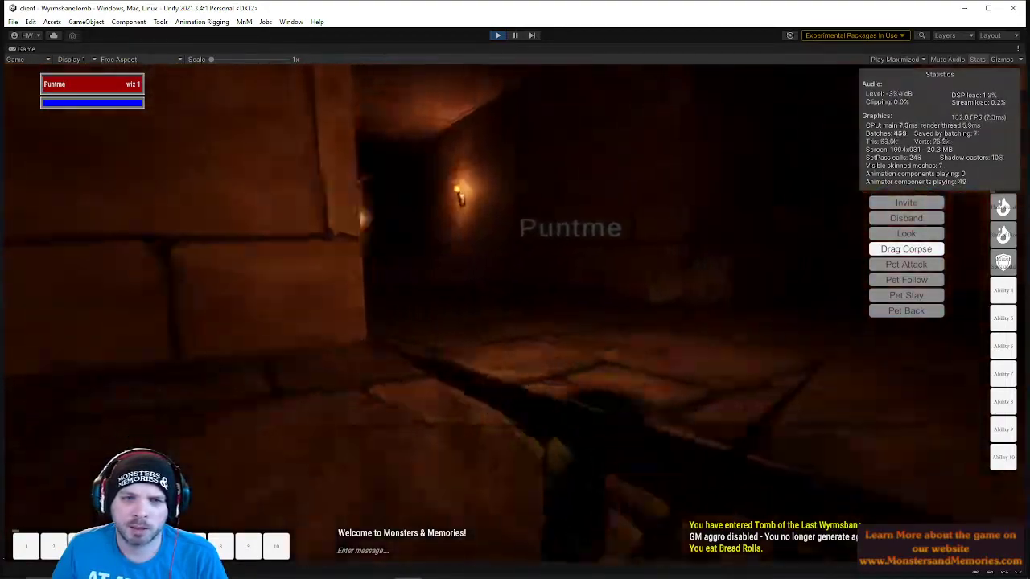
Follow the narrow passage past the dark floor opening and inspect the wall torch near the cobwebbed corner
{"action": "key", "text": "w"}
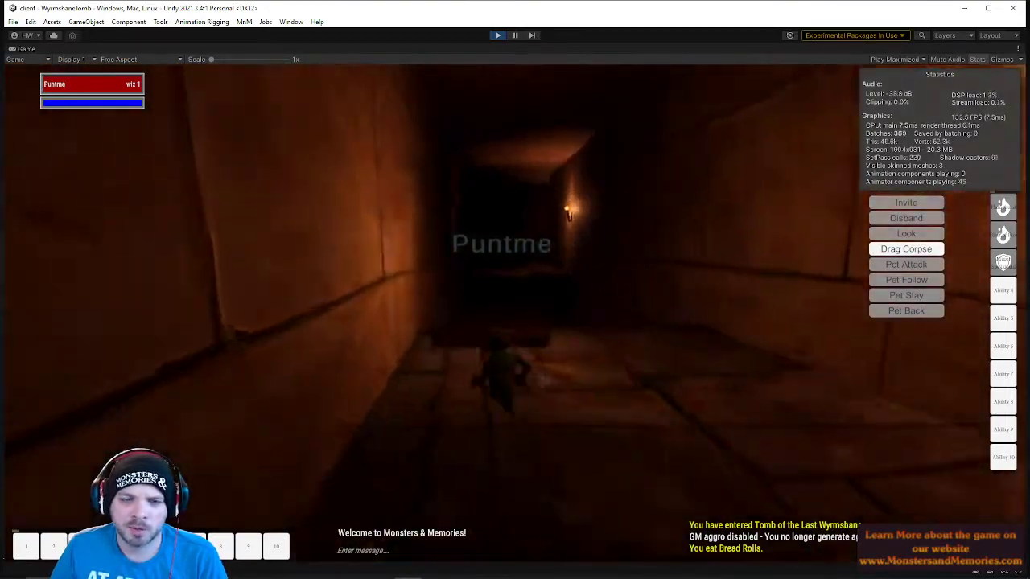
{"action": "key", "text": "w"}
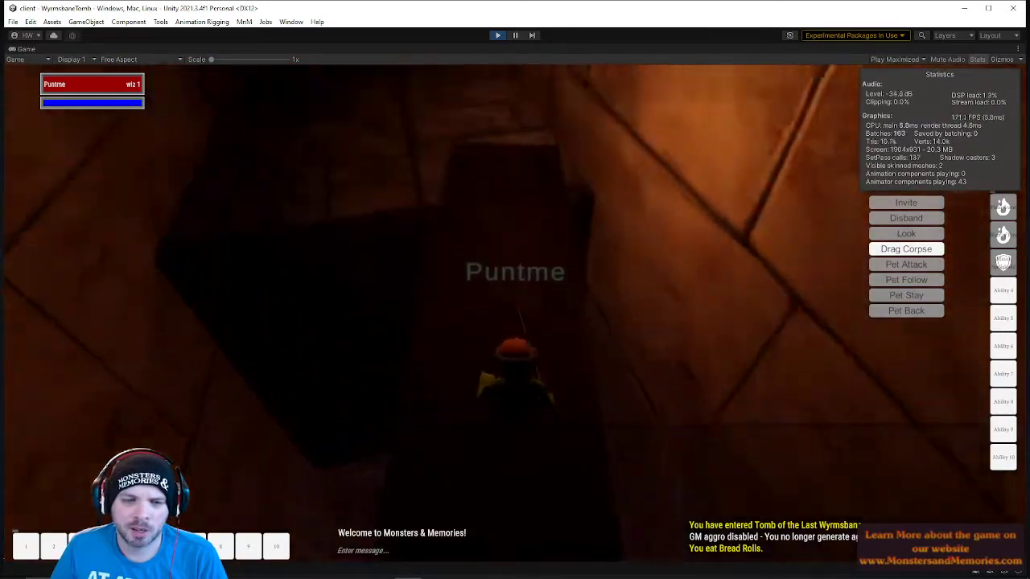
{"action": "key", "text": "w"}
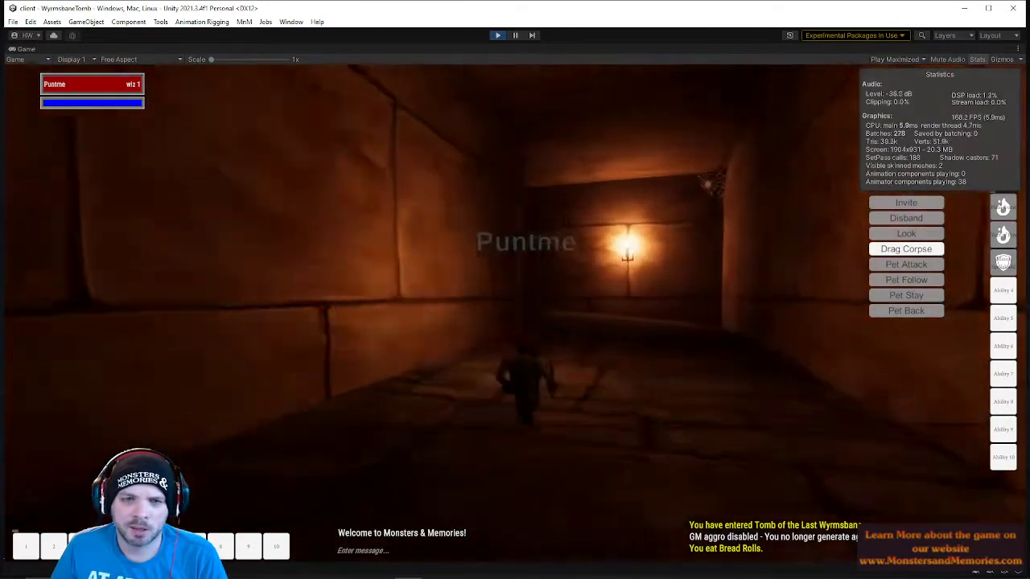
{"action": "key", "text": "w"}
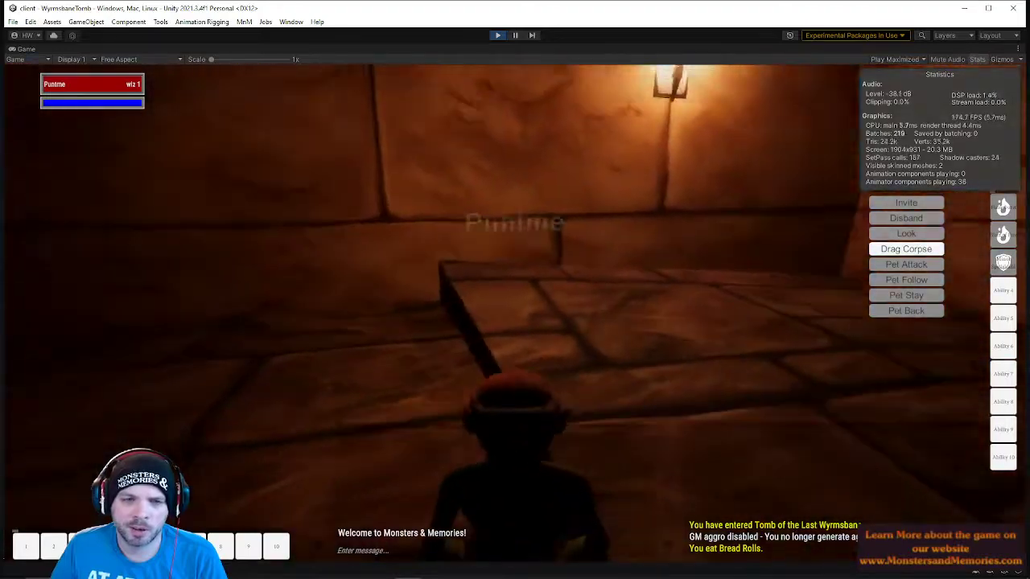
{"action": "key", "text": "w"}
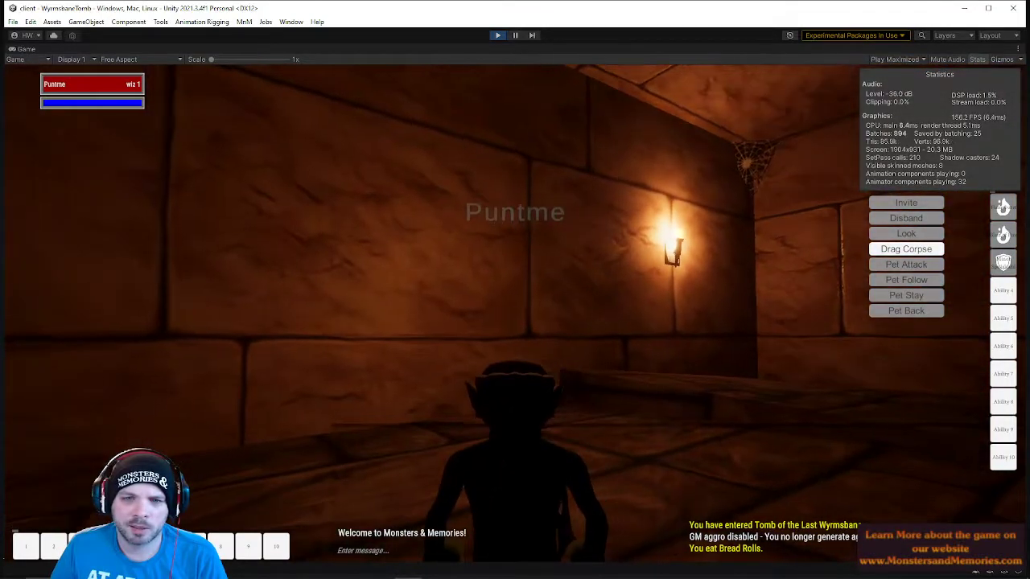
Enter the dark opening and inspect where the pale-lit side passage meets the orange torchlit stone
{"action": "key", "text": "w"}
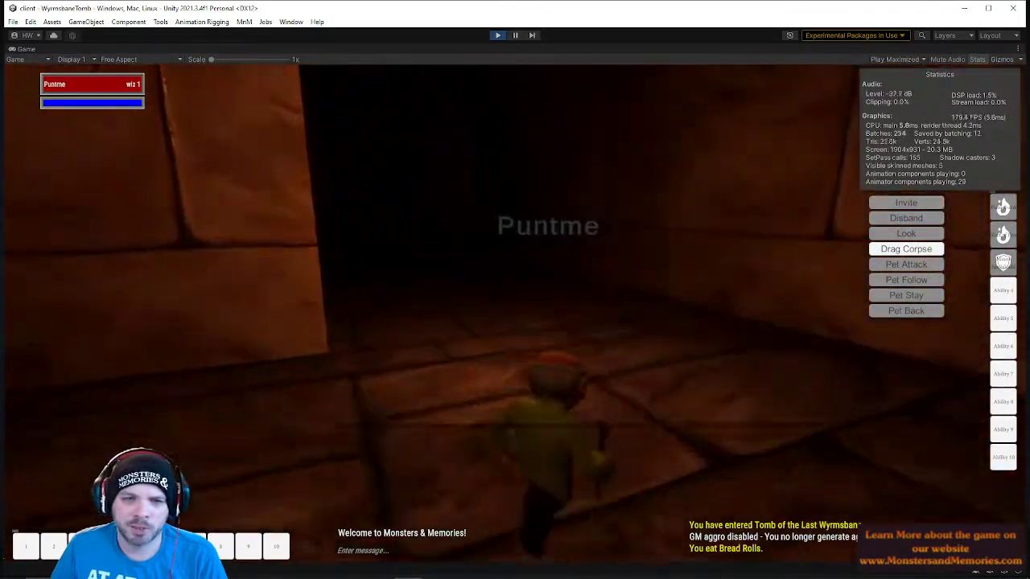
{"action": "key", "text": "w"}
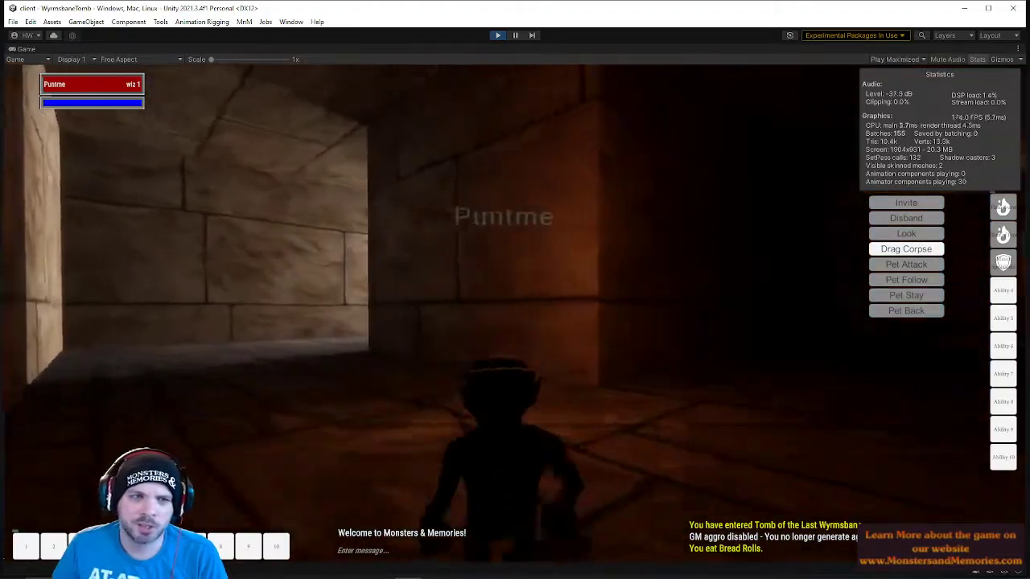
{"action": "right_click_drag", "start_coordinate": [108, 84], "coordinate": [83, 41]}
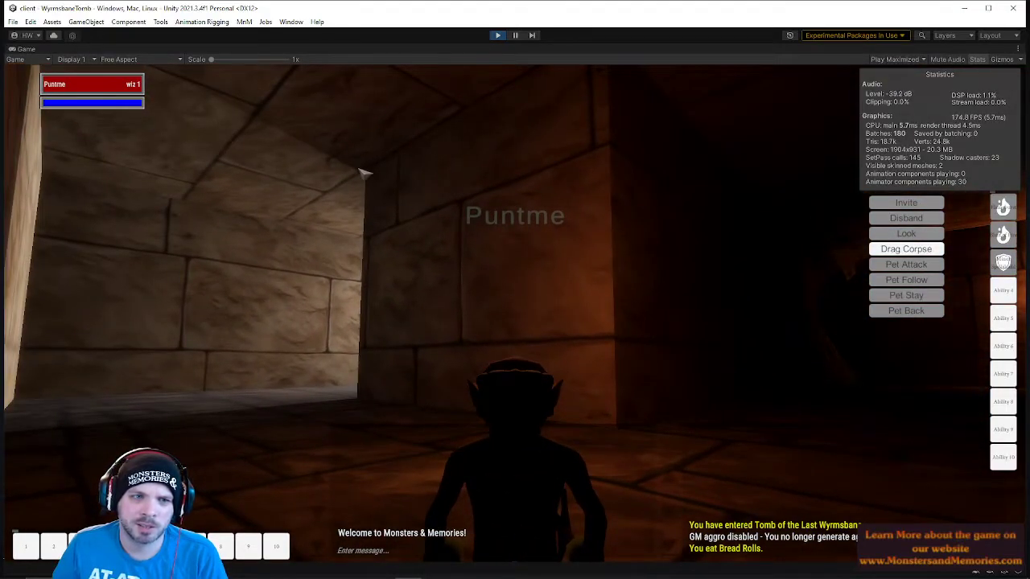
{"action": "right_click_drag", "start_coordinate": [362, 175], "coordinate": [513, 346]}
Walk the corridor with the two wall torches past the cobwebbed corner and face its dark far end
{"action": "key", "text": "w"}
{"action": "key", "text": "w"}
{"action": "key", "text": "w"}
{"action": "key", "text": "w"}
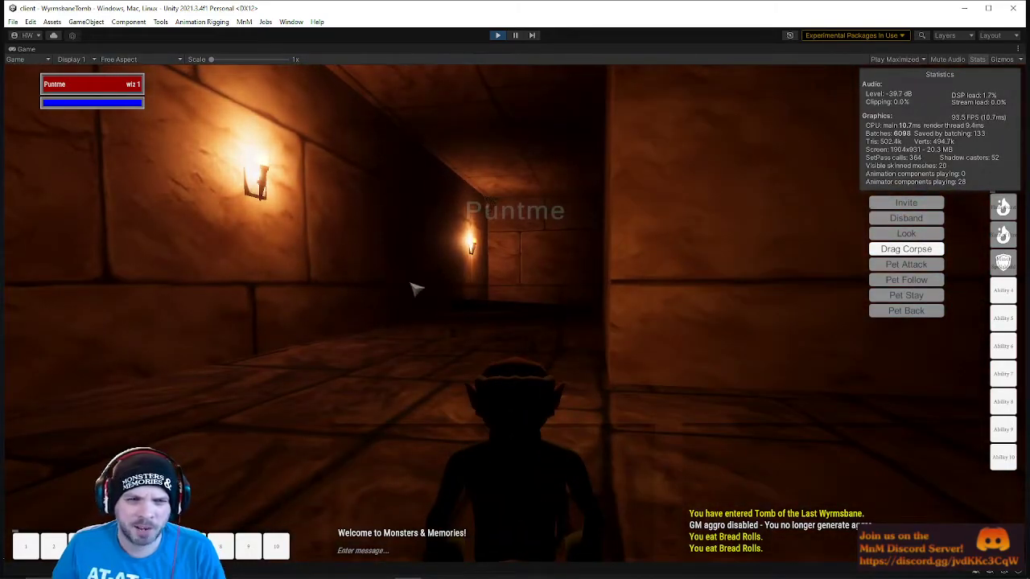
{"action": "right_click_drag", "start_coordinate": [450, 278], "coordinate": [480, 282]}
{"action": "key", "text": "w"}
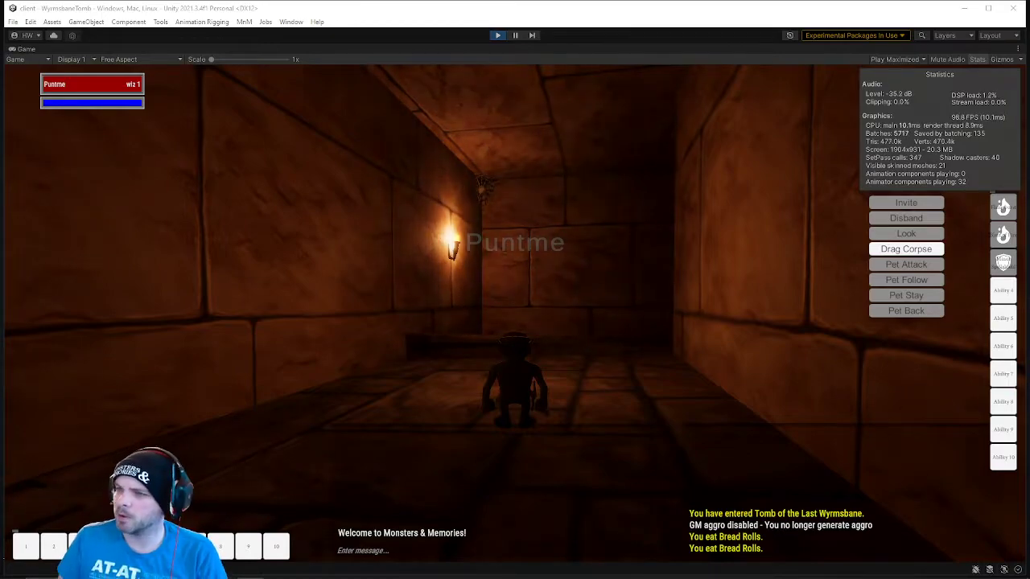
{"action": "key", "text": "w"}
{"action": "right_click_drag", "start_coordinate": [617, 244], "coordinate": [756, 243]}
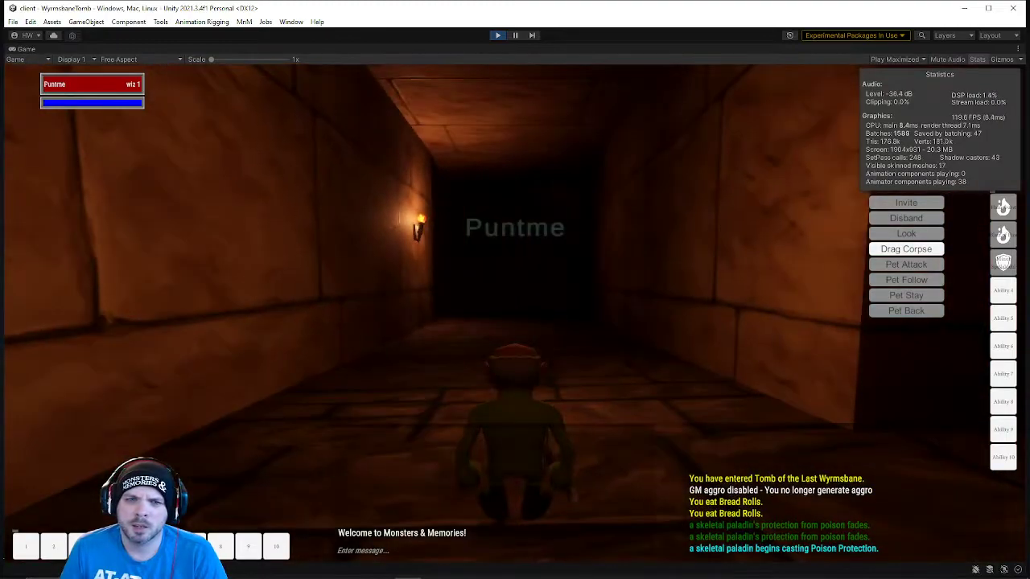
Run on through the tomb corridors to the wall torch at the passage end and view the floor lighting from above
{"action": "key", "text": "w"}
{"action": "right_click_drag", "start_coordinate": [378, 295], "coordinate": [391, 240]}
{"action": "key", "text": "a"}
{"action": "right_click_drag", "start_coordinate": [620, 153], "coordinate": [555, 201]}
{"action": "key", "text": "w"}
{"action": "key", "text": "a"}
{"action": "key", "text": "w"}
{"action": "key", "text": "w"}
{"action": "key", "text": "w"}
{"action": "key", "text": "w"}
{"action": "key", "text": "w"}
{"action": "key", "text": "w"}
{"action": "key", "text": "w"}
{"action": "right_click_drag", "start_coordinate": [515, 241], "coordinate": [563, 306]}
{"action": "key", "text": "w"}
{"action": "key", "text": "w"}
{"action": "key", "text": "w"}
{"action": "key", "text": "w"}
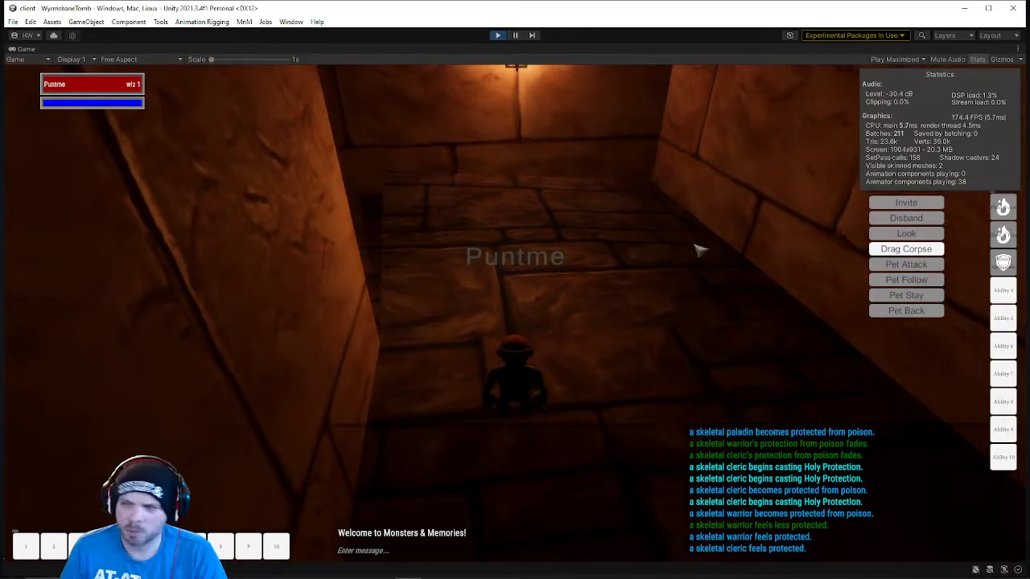
Look around the torchlit passage end and move on to the junction facing the cobwebbed corridor
{"action": "right_click_drag", "start_coordinate": [695, 246], "coordinate": [676, 240]}
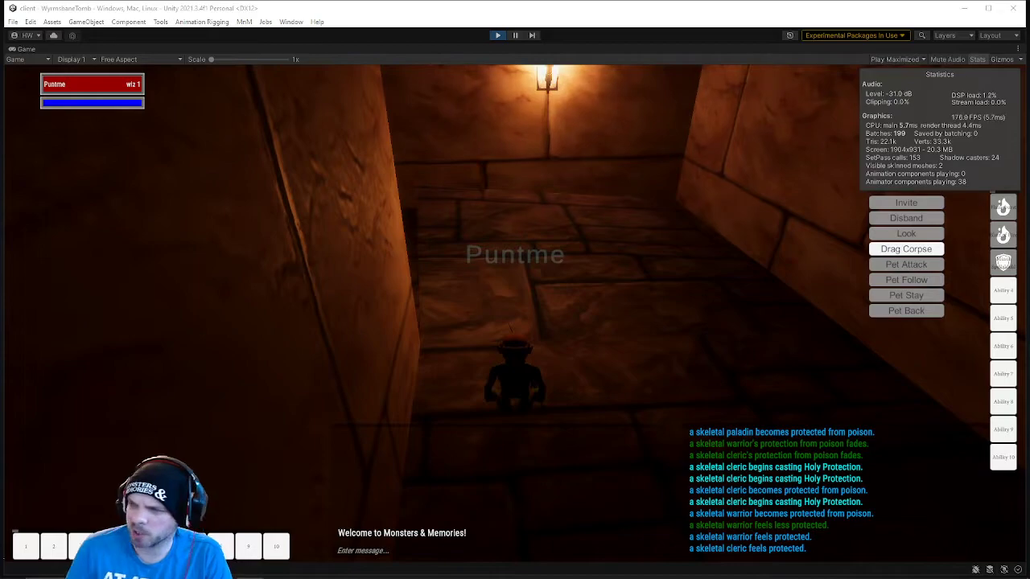
{"action": "right_click_drag", "start_coordinate": [613, 147], "coordinate": [636, 150]}
{"action": "key", "text": "w"}
{"action": "right_click_drag", "start_coordinate": [621, 264], "coordinate": [609, 266]}
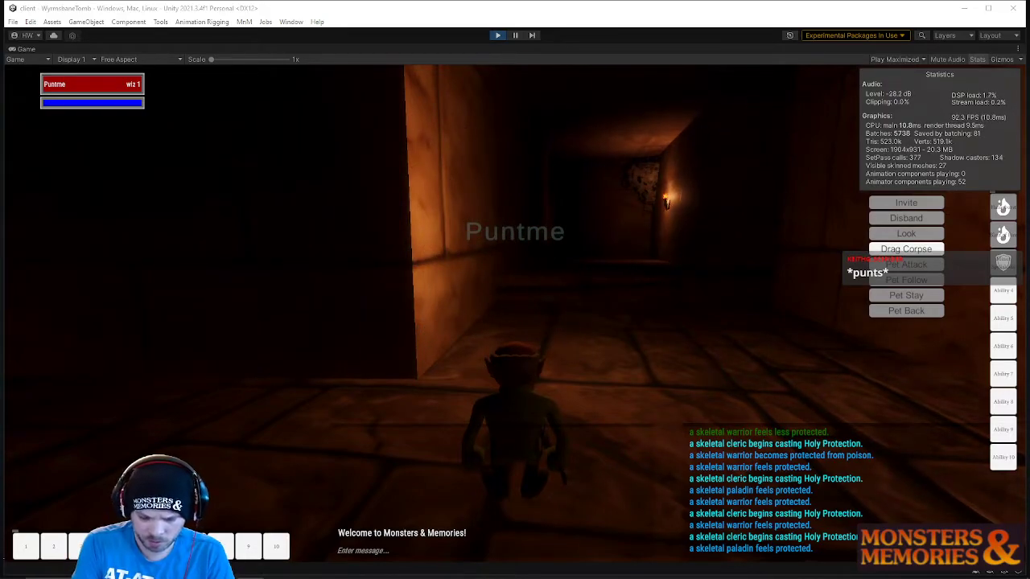
Run through the junction into the skeletal warrior's chamber and view it between the two wall torches
{"action": "left_click", "coordinate": [800, 286]}
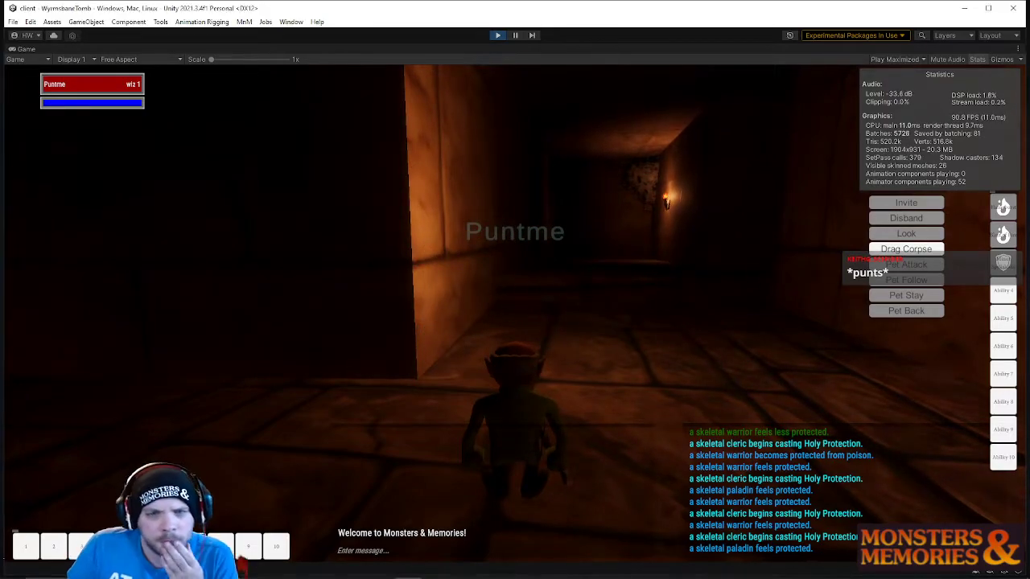
{"action": "key", "text": "w"}
{"action": "key", "text": "w"}
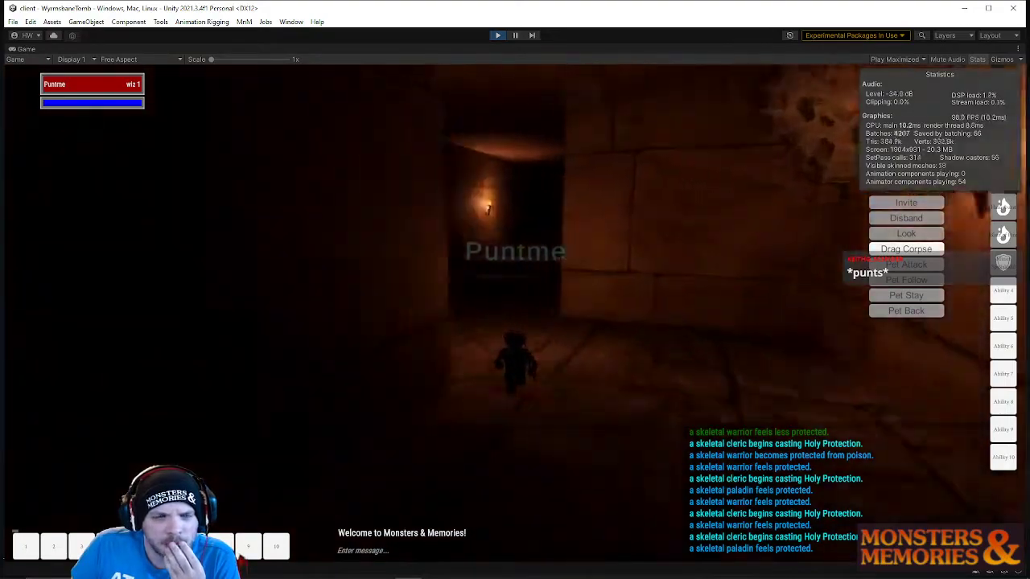
{"action": "key", "text": "w"}
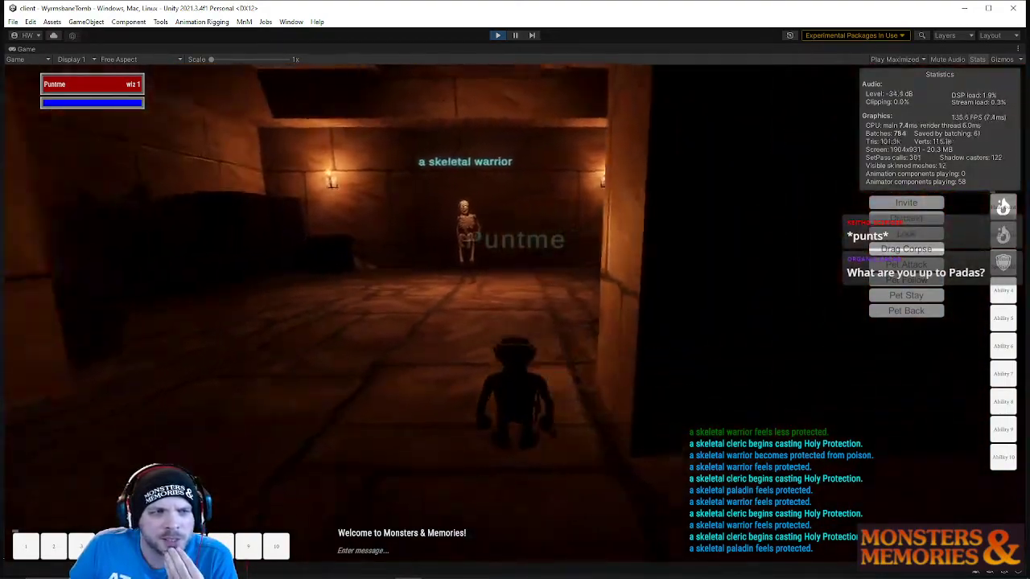
{"action": "key", "text": "w"}
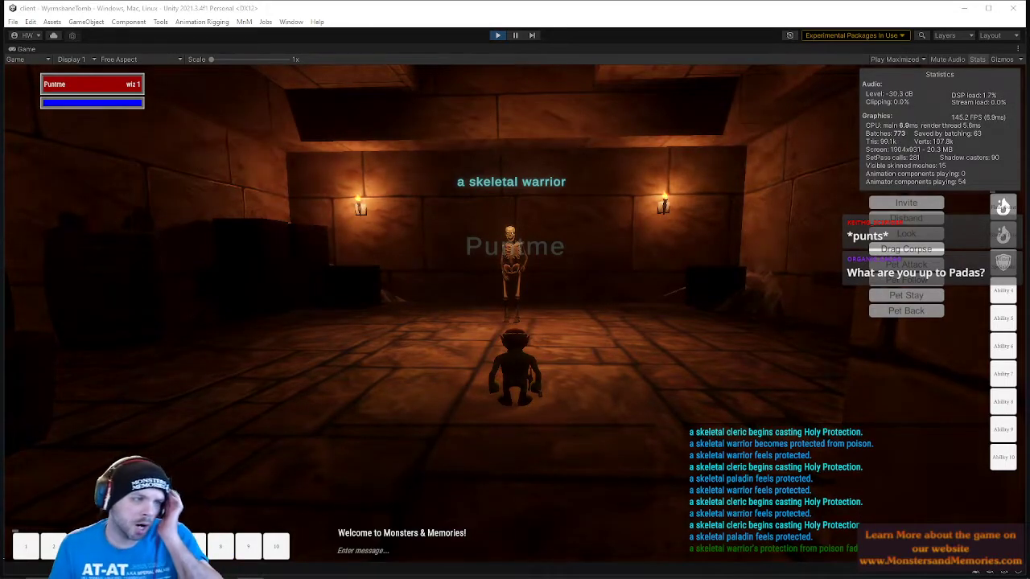
Turn away from the skeletal warrior and examine the dark corridor with the single distant torch
{"action": "right_click_drag", "start_coordinate": [339, 308], "coordinate": [998, 310]}
{"action": "key", "text": "w"}
{"action": "scroll", "coordinate": [515, 313], "scroll_direction": "down", "scroll_amount": 3}
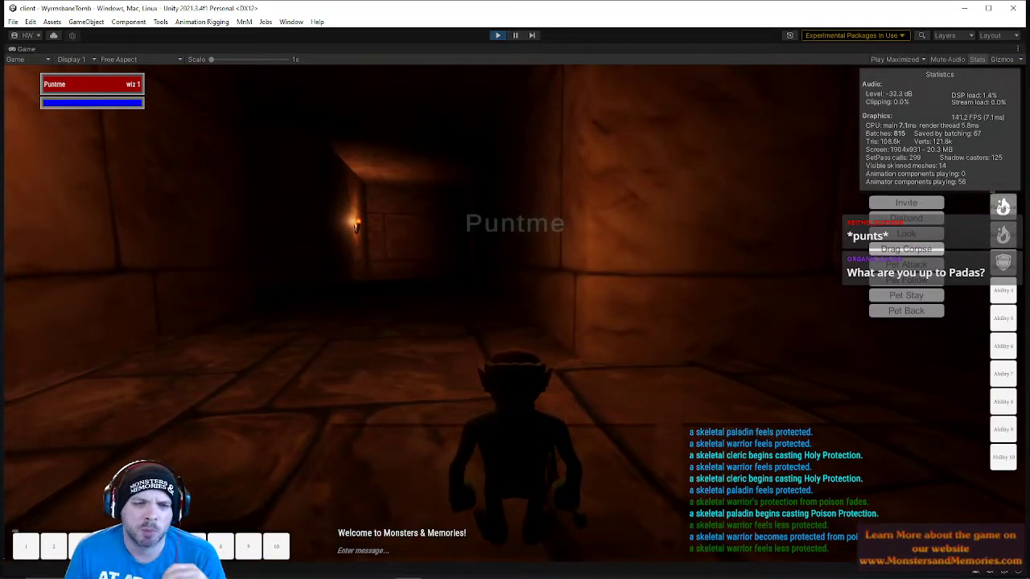
{"action": "mouse_move", "coordinate": [515, 310]}
{"action": "right_mouse_down"}
{"action": "mouse_move", "coordinate": [499, 316]}
{"action": "mouse_move", "coordinate": [534, 313]}
{"action": "right_mouse_up"}
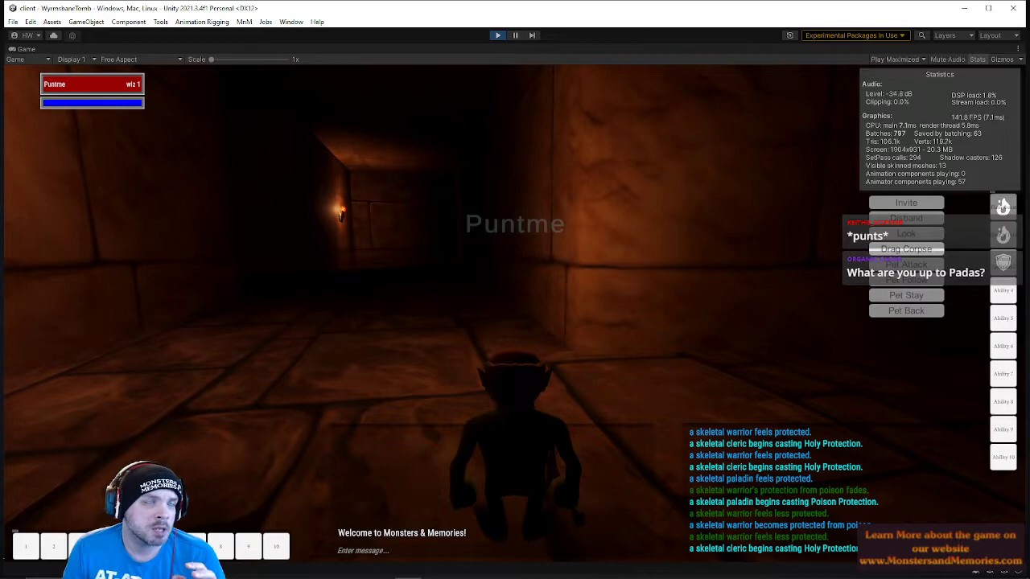
{"action": "right_click_drag", "start_coordinate": [514, 310], "coordinate": [491, 310]}
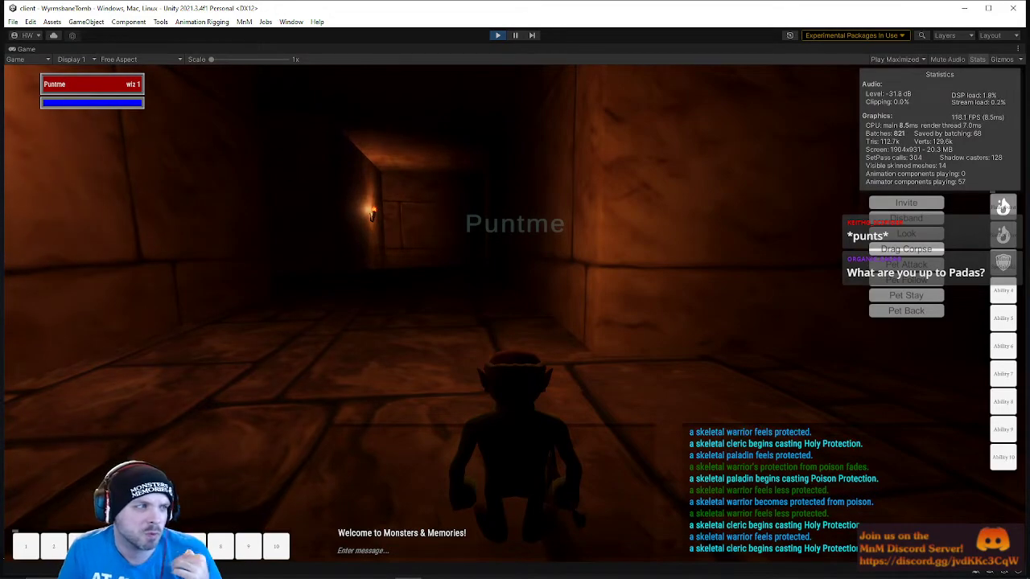
Run through the dark tomb corridors past the skeletal warrior and cleric to the passage ending in a wall torch
{"action": "key", "text": "w"}
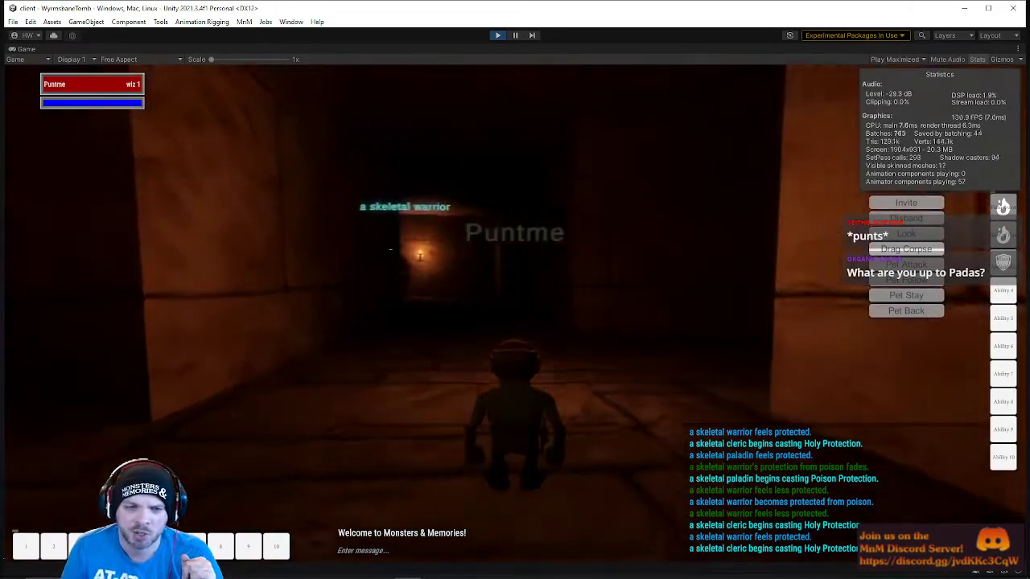
{"action": "key", "text": "w"}
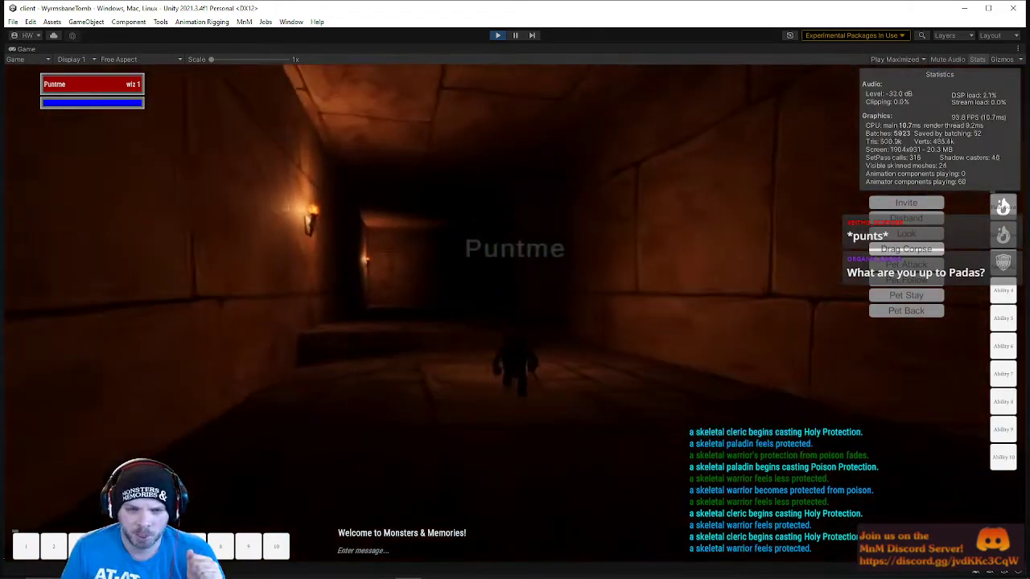
{"action": "key", "text": "w"}
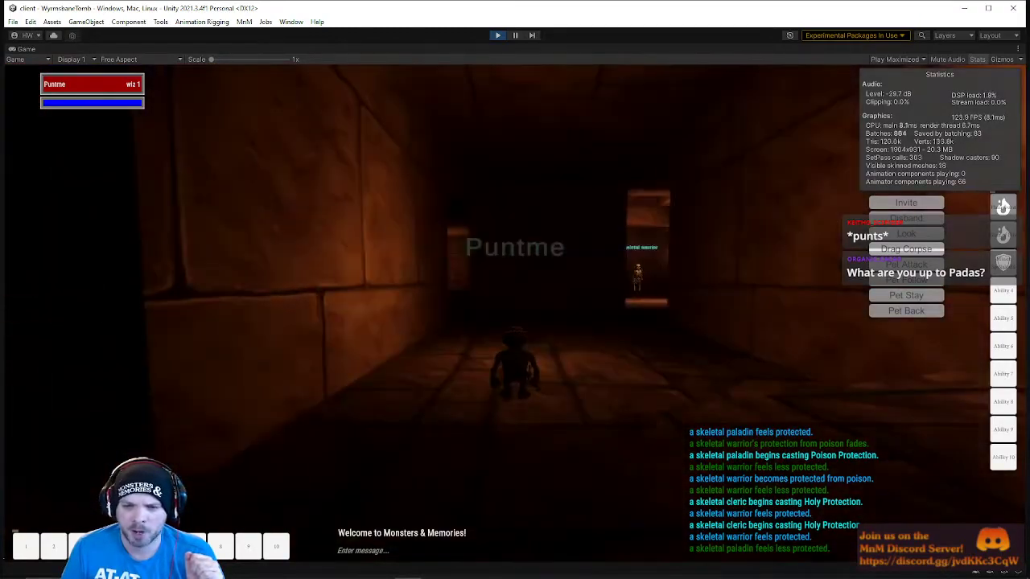
{"action": "key", "text": "w"}
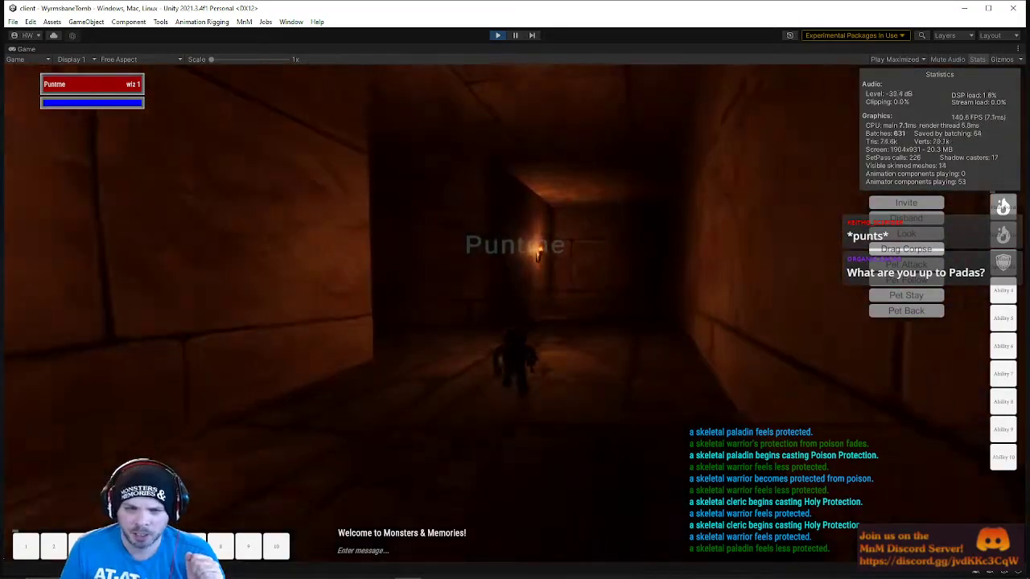
{"action": "key", "text": "w"}
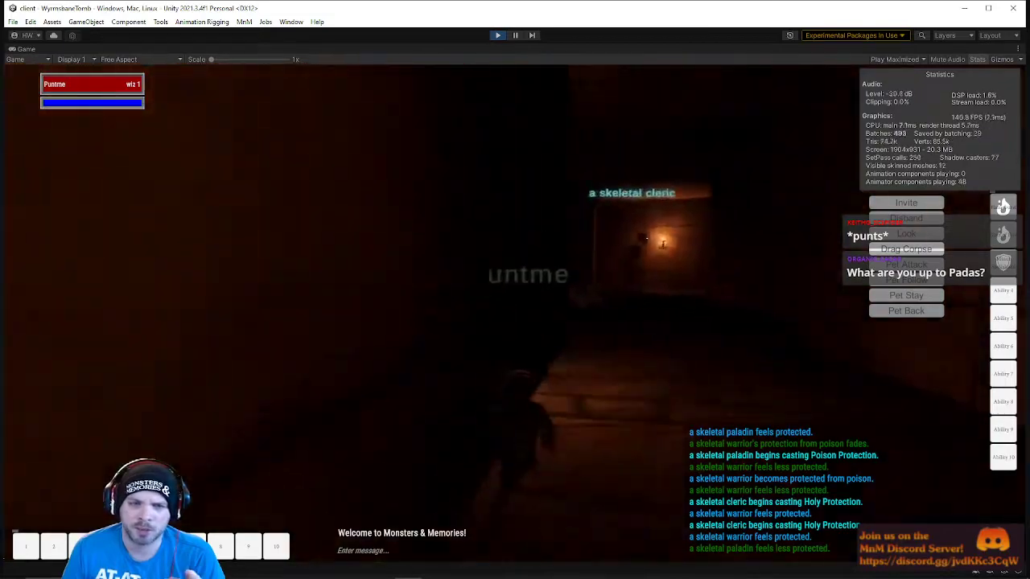
{"action": "key", "text": "w"}
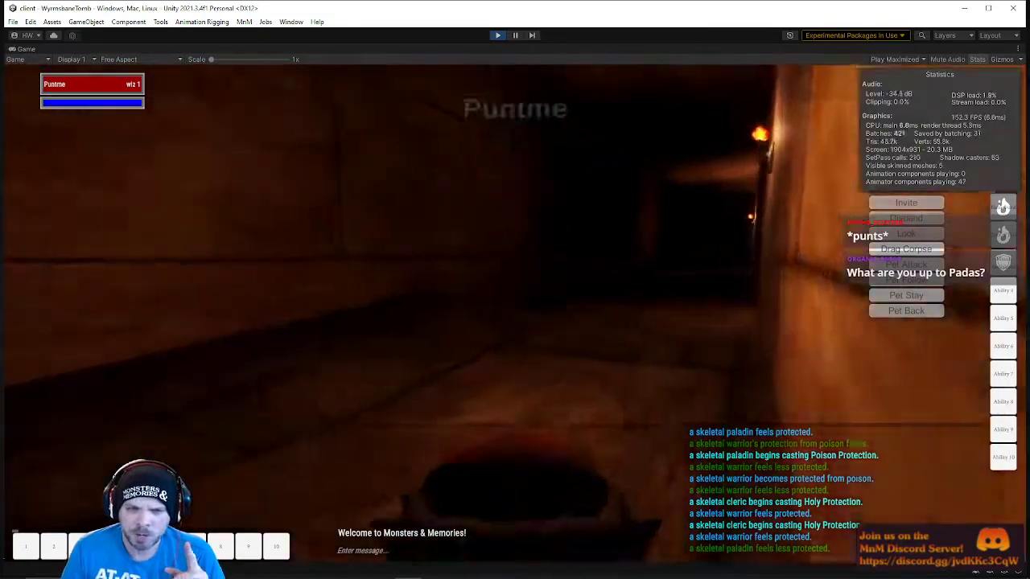
{"action": "key", "text": "w"}
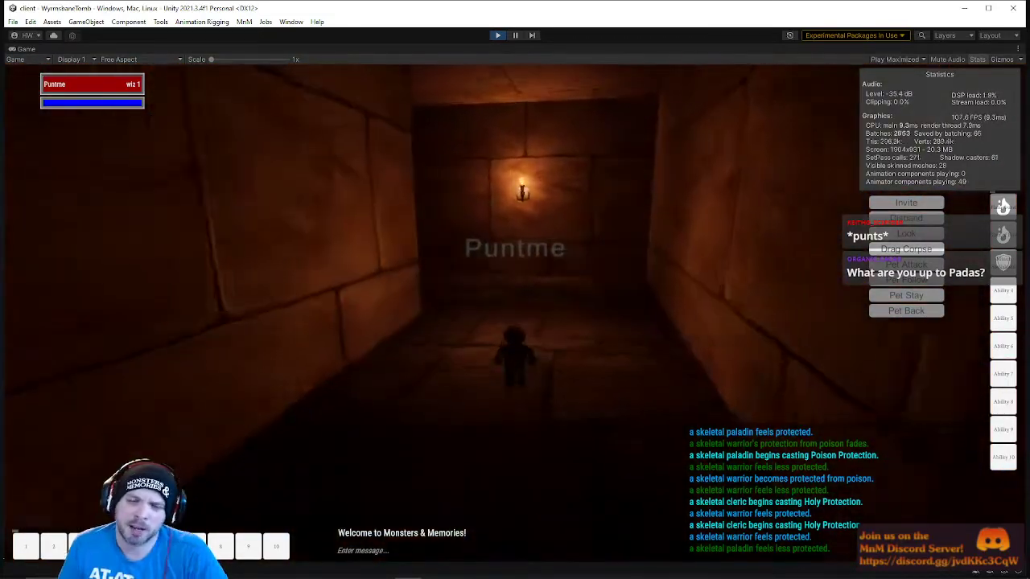
Stop at the torchlit corner and examine the wall and floor lighting, including the dark corridor with the distant torch
{"action": "key", "text": "w"}
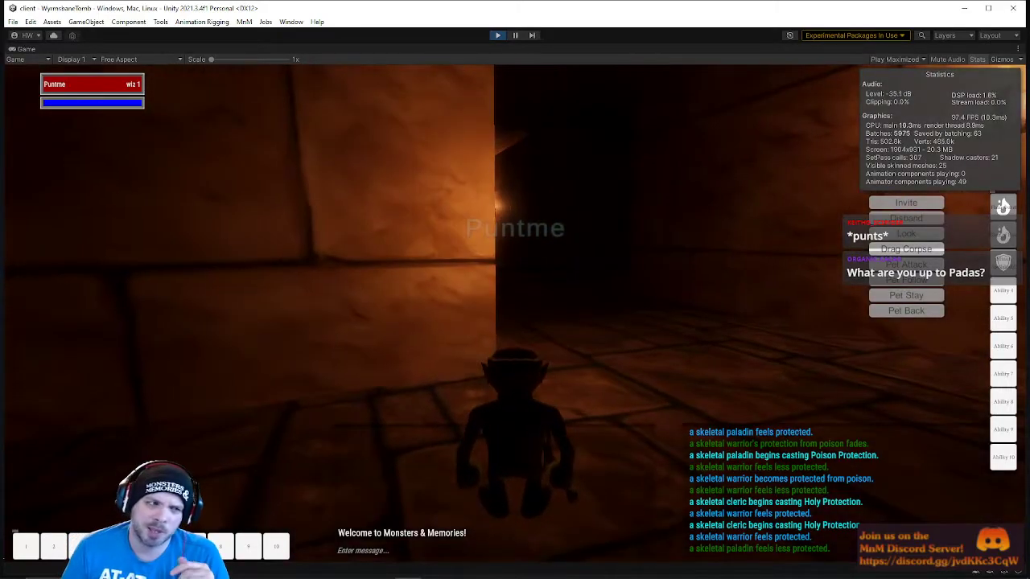
{"action": "key", "text": "d"}
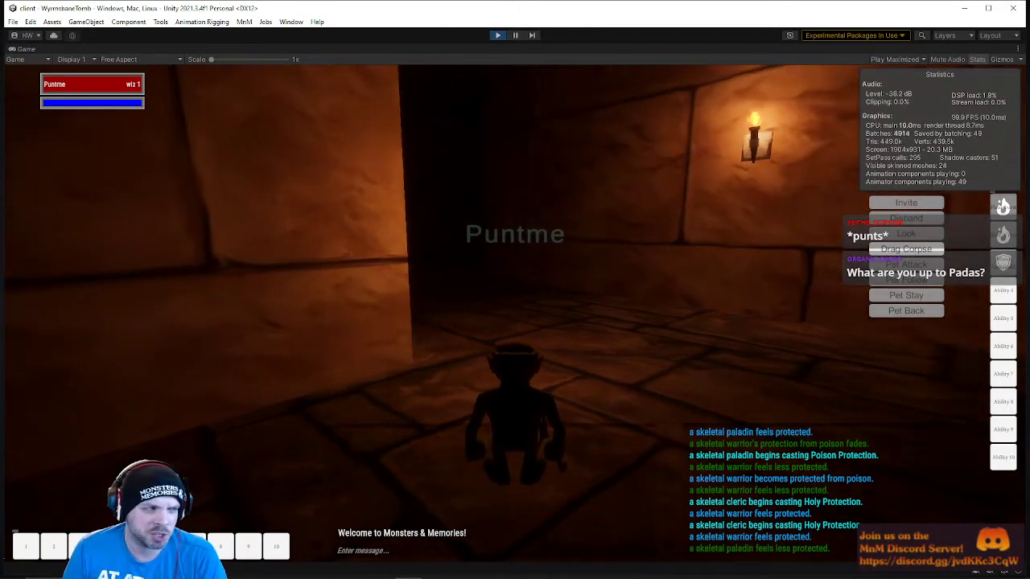
{"action": "right_click_drag", "start_coordinate": [515, 314], "coordinate": [515, 289]}
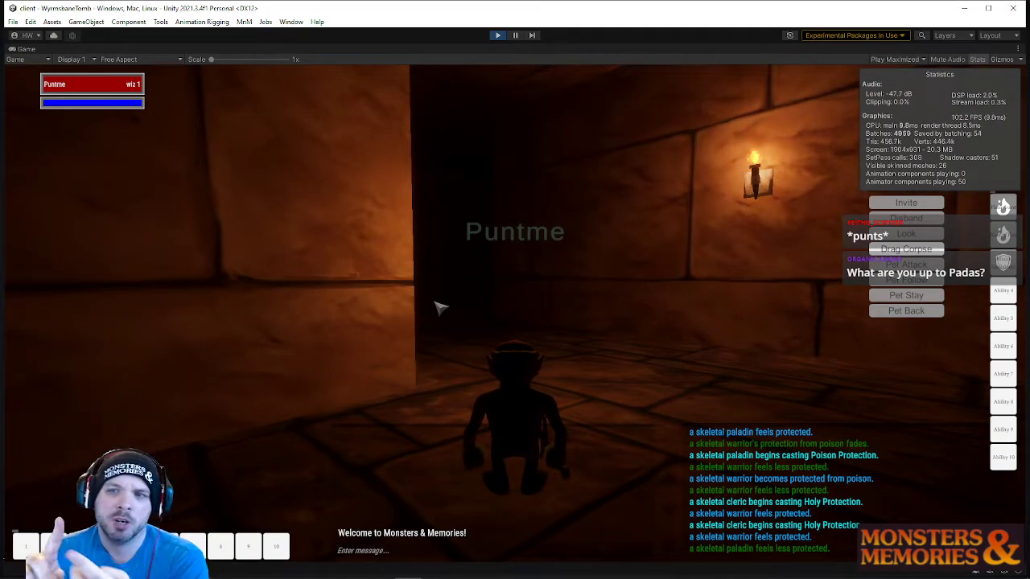
{"action": "right_click_drag", "start_coordinate": [648, 290], "coordinate": [483, 290]}
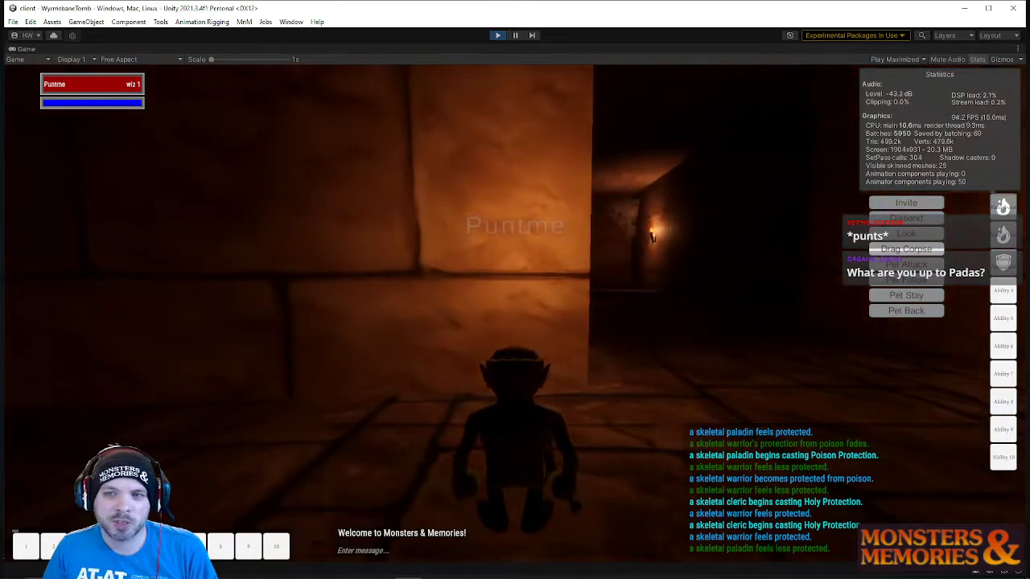
{"action": "right_click_drag", "start_coordinate": [663, 153], "coordinate": [748, 173]}
{"action": "right_click_drag", "start_coordinate": [514, 255], "coordinate": [531, 253]}
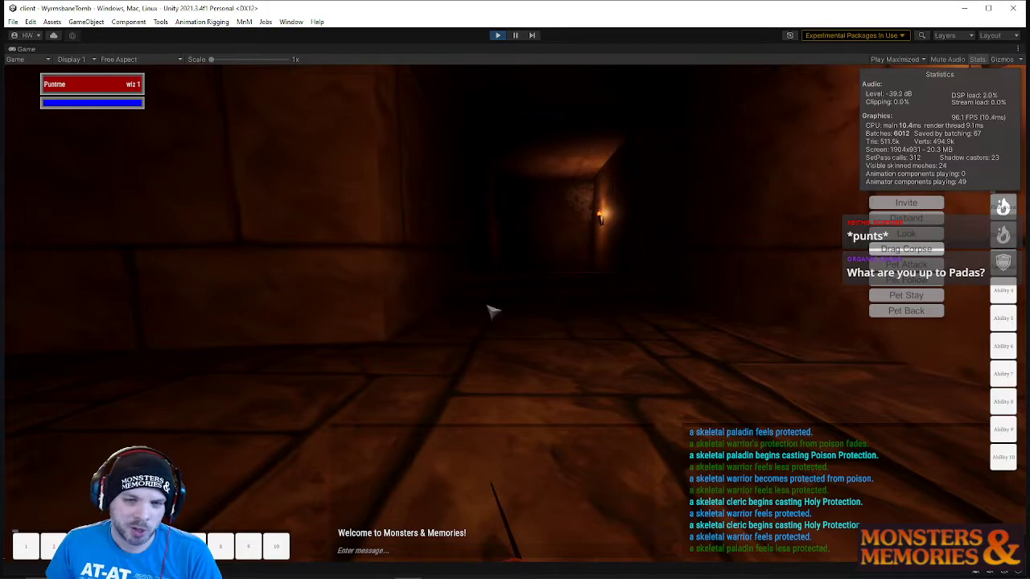
Run down the dark corridor past the skeletal cleric to the cobwebbed side opening facing the far wall torch
{"action": "key", "text": "w"}
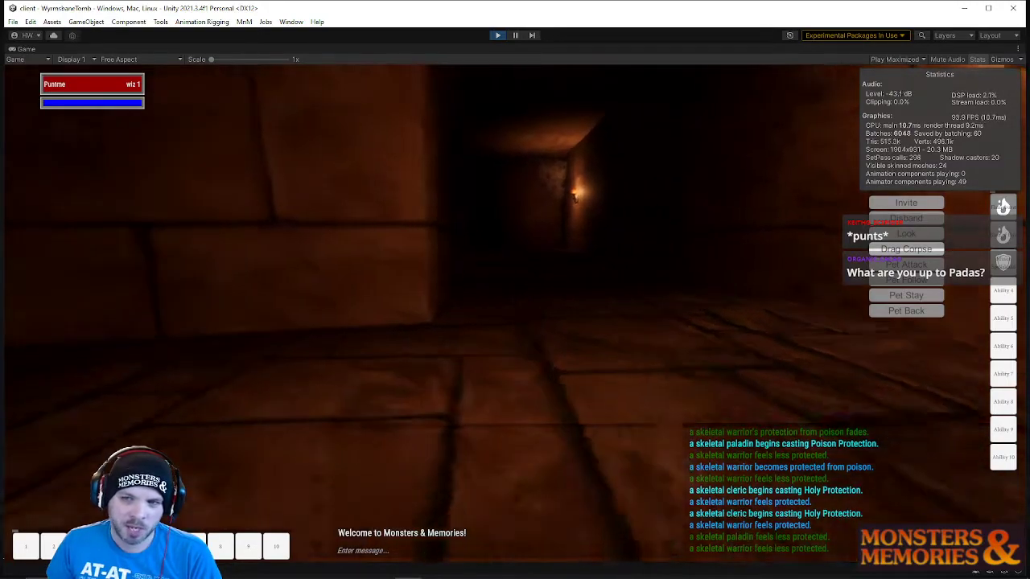
{"action": "key", "text": "w"}
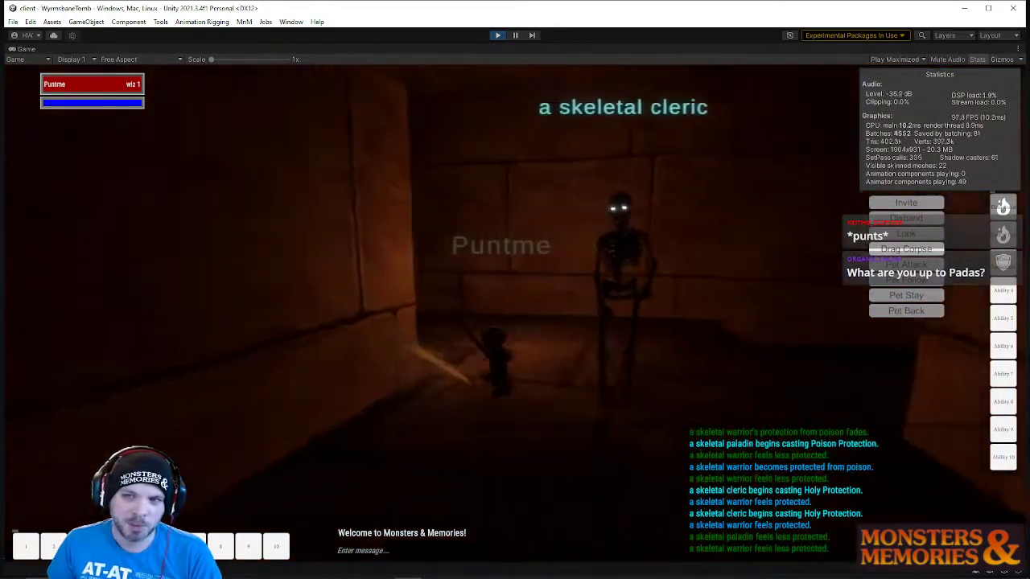
{"action": "key", "text": "w"}
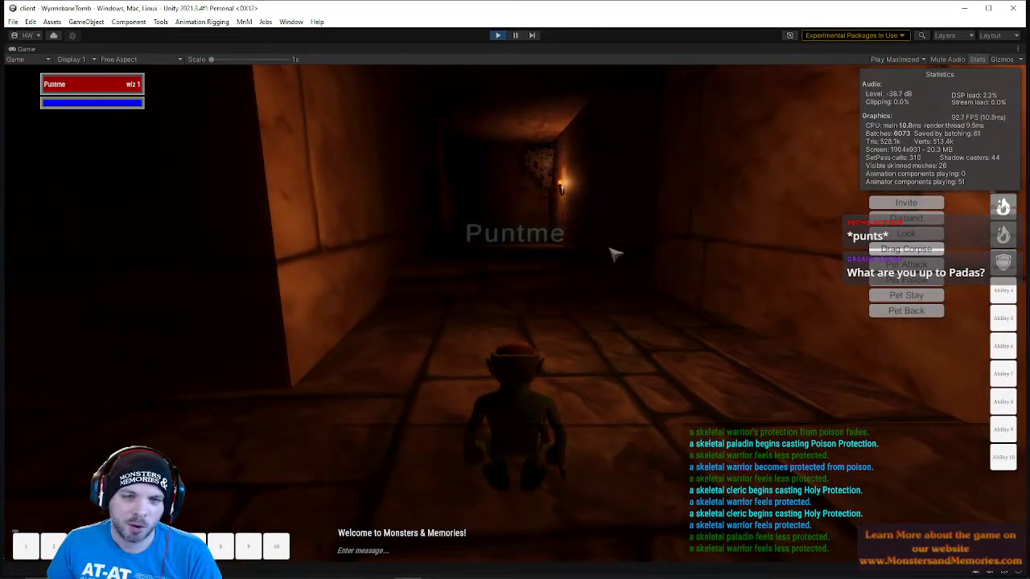
{"action": "key", "text": "w"}
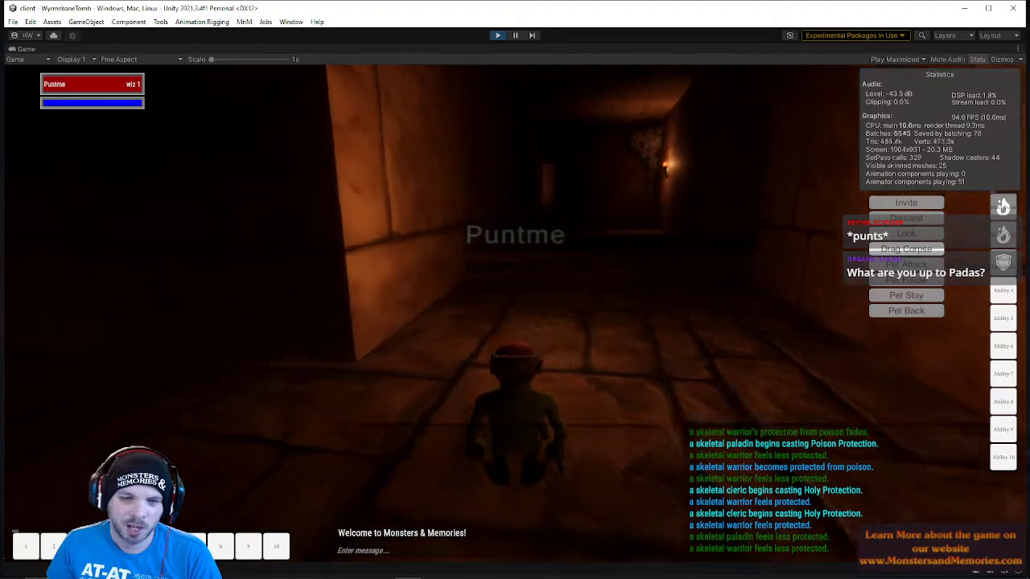
{"action": "key", "text": "w"}
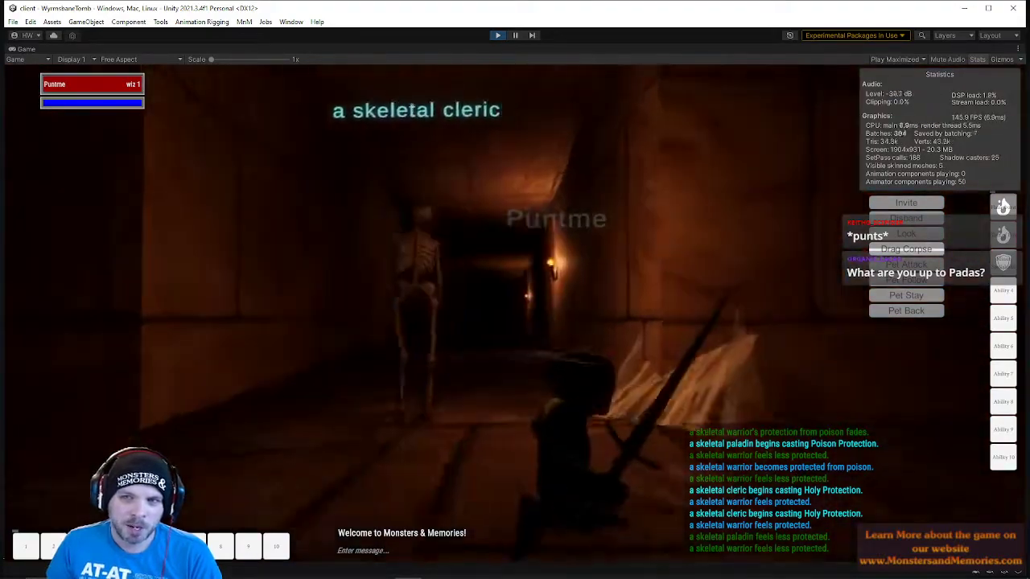
{"action": "key", "text": "w"}
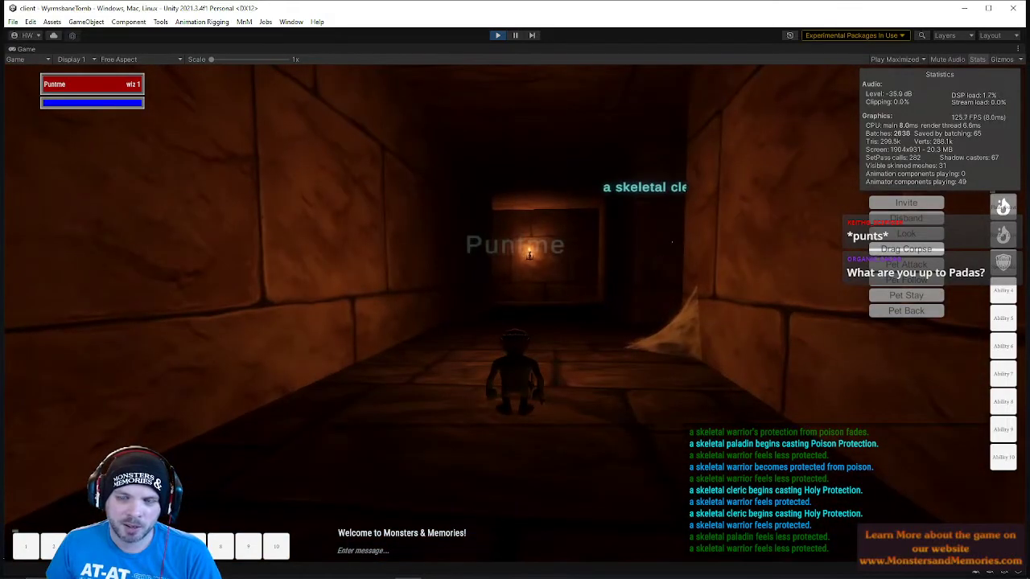
Run past the cobwebbed opening and along the torchlit corridor to the dark junction beyond it
{"action": "key", "text": "d"}
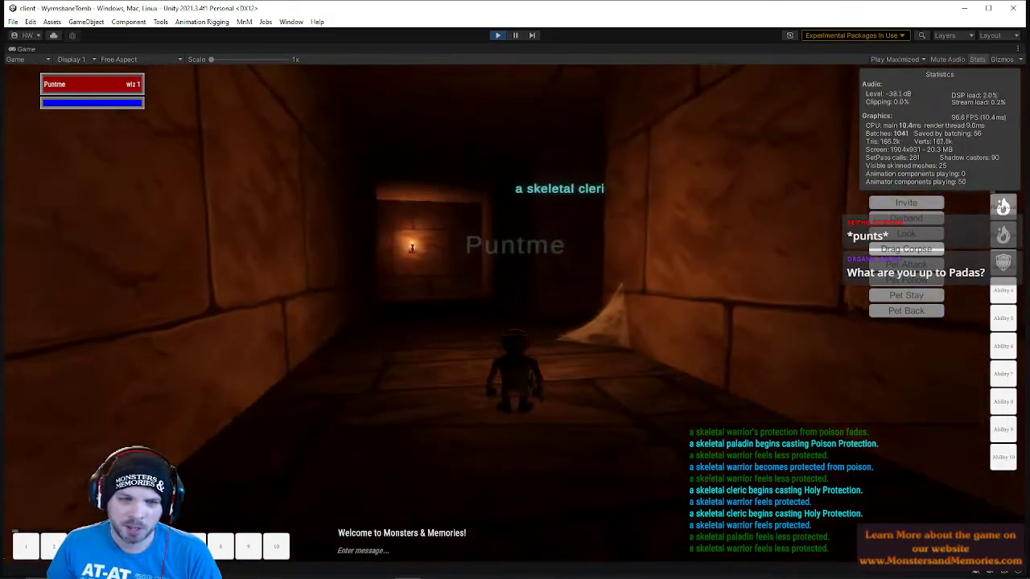
{"action": "key", "text": "w"}
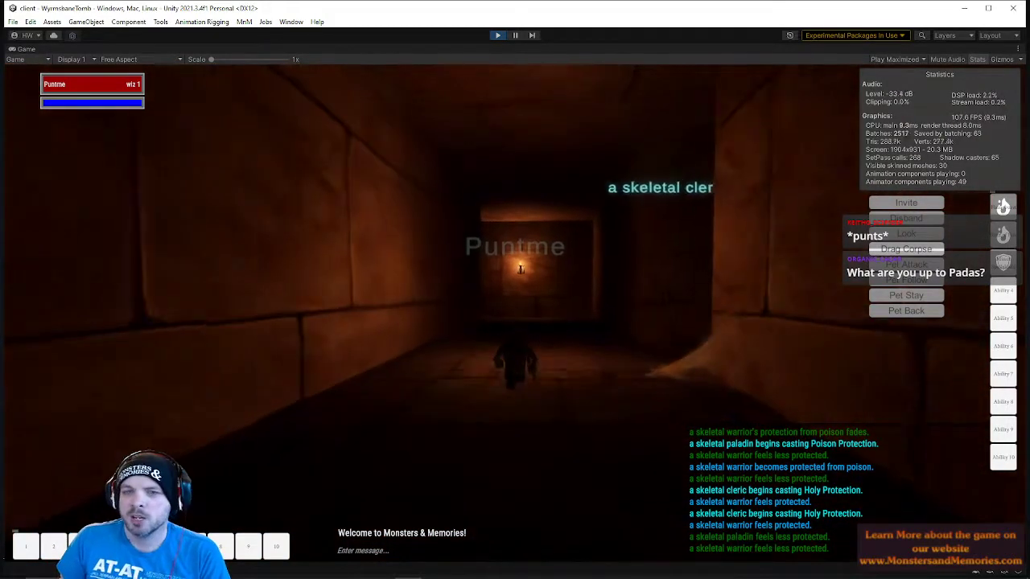
{"action": "key", "text": "w"}
{"action": "key", "text": "d"}
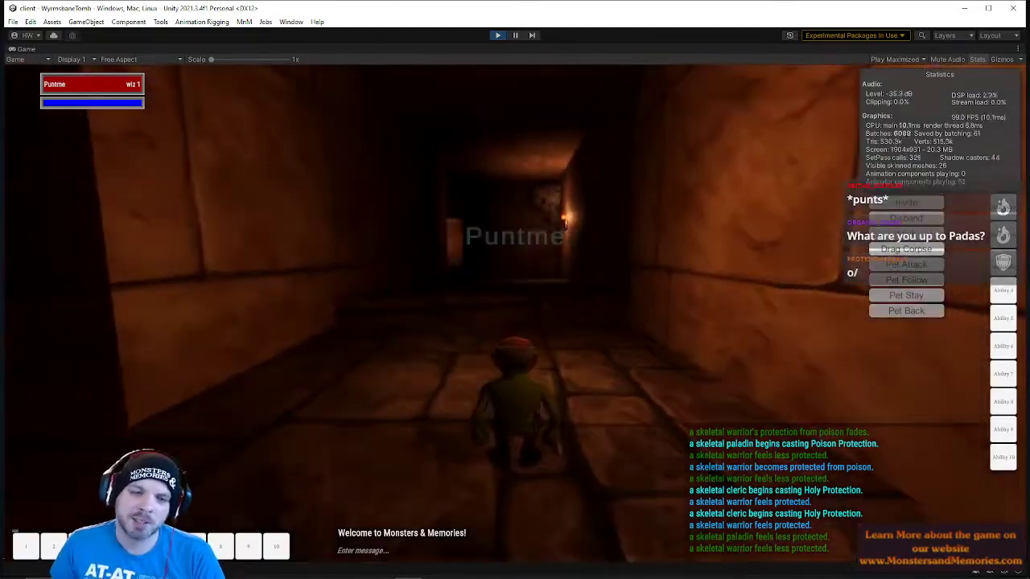
{"action": "key", "text": "w"}
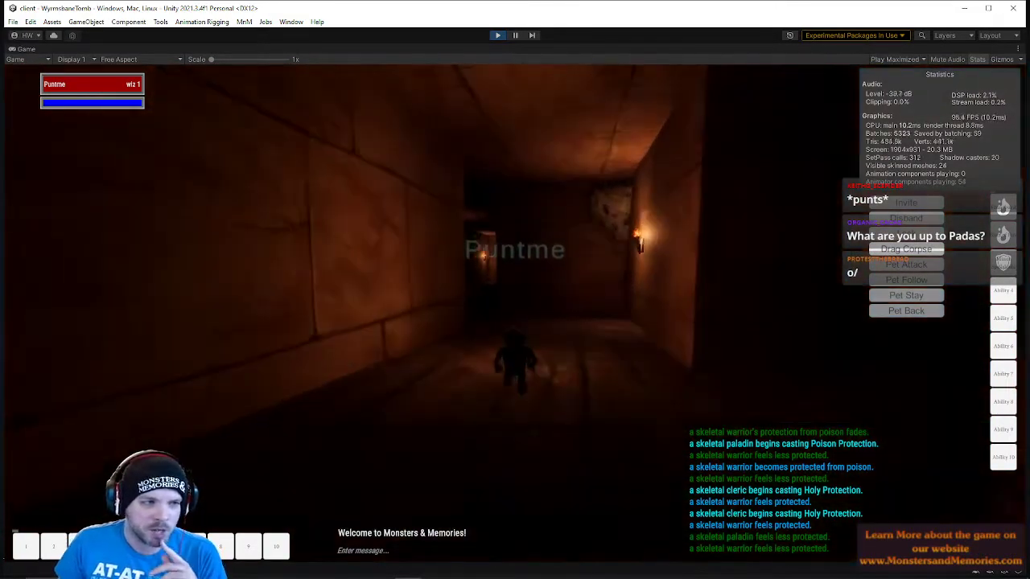
{"action": "key", "text": "w"}
{"action": "key", "text": "a"}
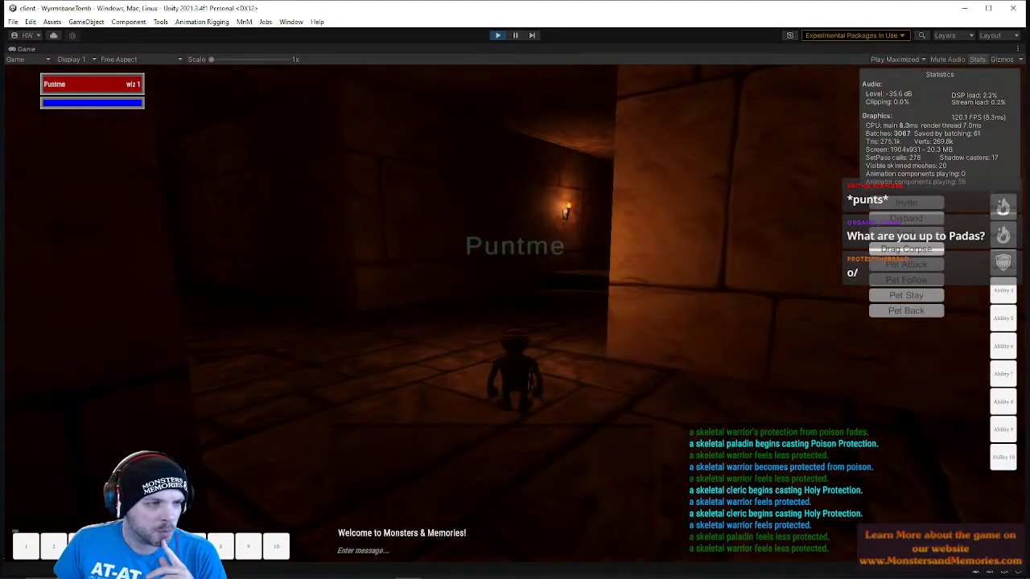
Cross the dark junction past the wall torch and cobwebs to the stone pillar near the skeletal cleric
{"action": "key", "text": "w"}
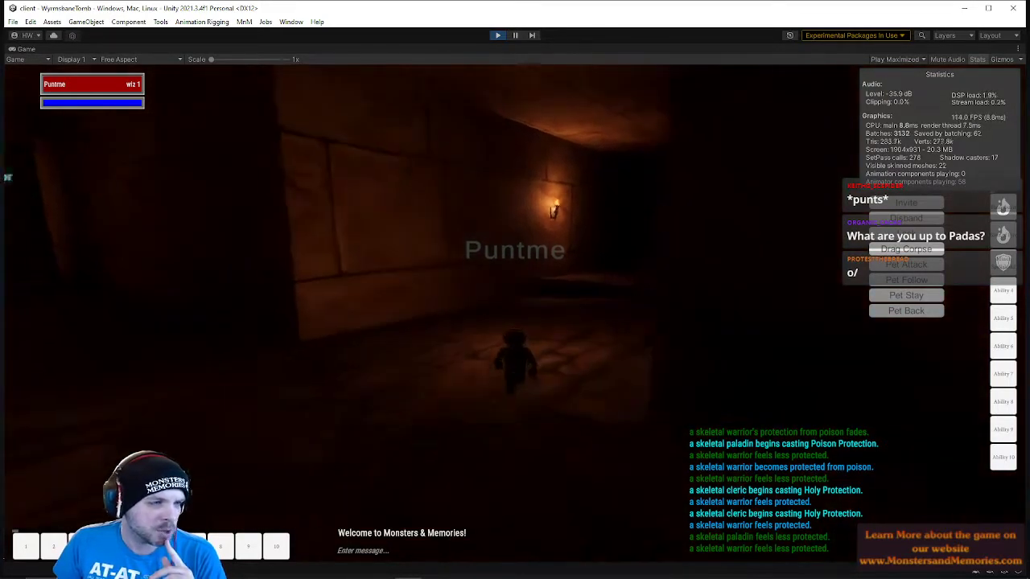
{"action": "key", "text": "d"}
{"action": "key", "text": "w"}
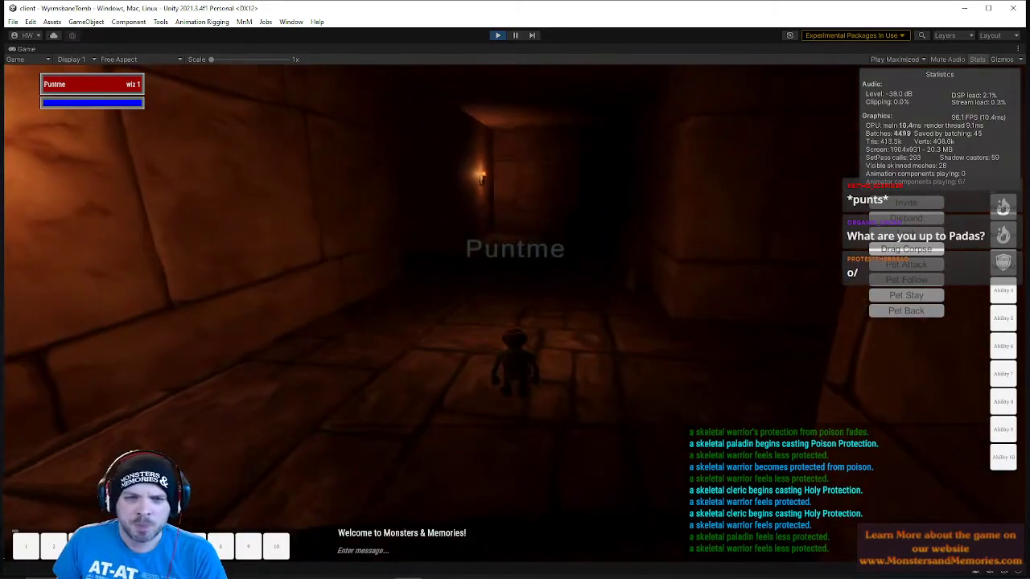
{"action": "key", "text": "d"}
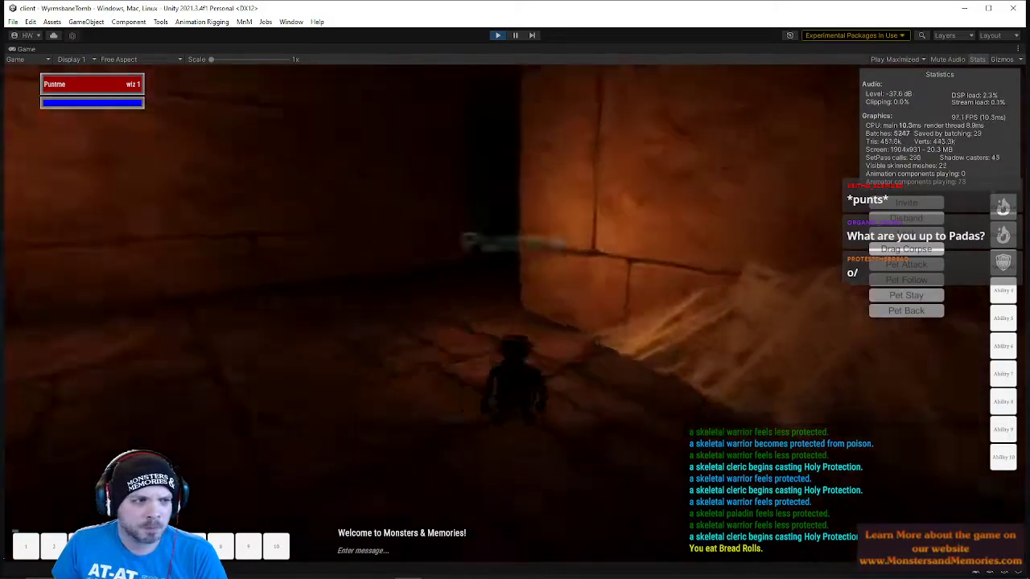
{"action": "key", "text": "w"}
{"action": "key", "text": "s"}
{"action": "mouse_move", "coordinate": [533, 282]}
{"action": "right_mouse_down"}
{"action": "mouse_move", "coordinate": [483, 282]}
{"action": "mouse_move", "coordinate": [534, 282]}
{"action": "right_mouse_up"}
{"action": "key", "text": "w"}
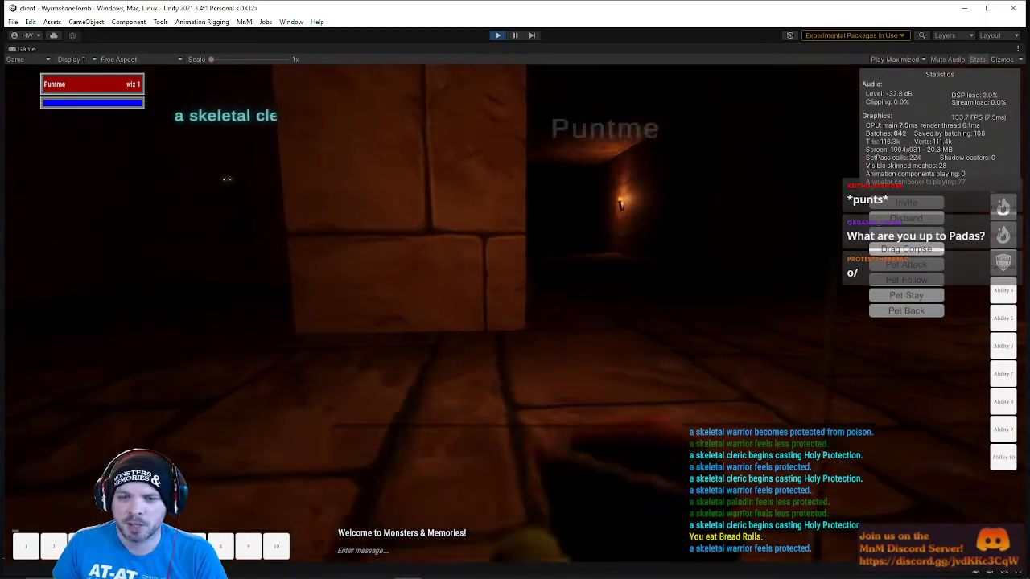
Run along the cobwebbed torchlit corridor to the junction overlooking the skeletal warrior's room
{"action": "key", "text": "w"}
{"action": "right_click_drag", "start_coordinate": [540, 264], "coordinate": [537, 264]}
{"action": "key", "text": "w"}
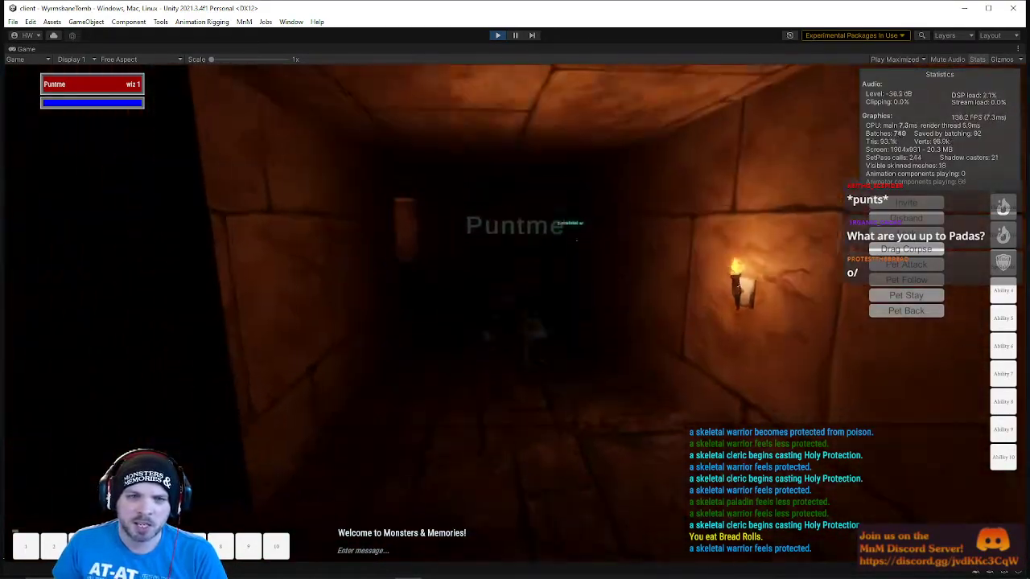
{"action": "key", "text": "w"}
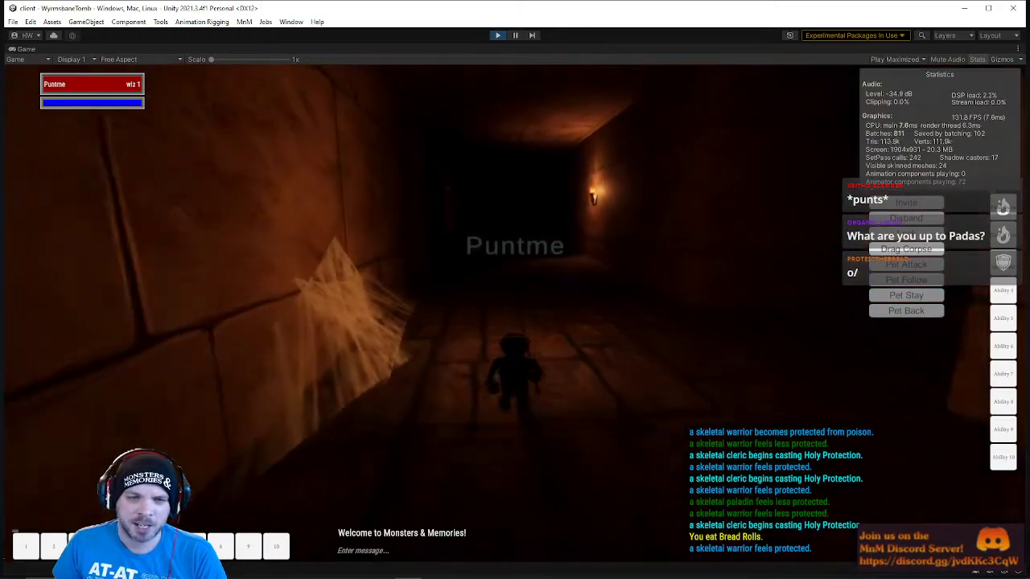
{"action": "key", "text": "w"}
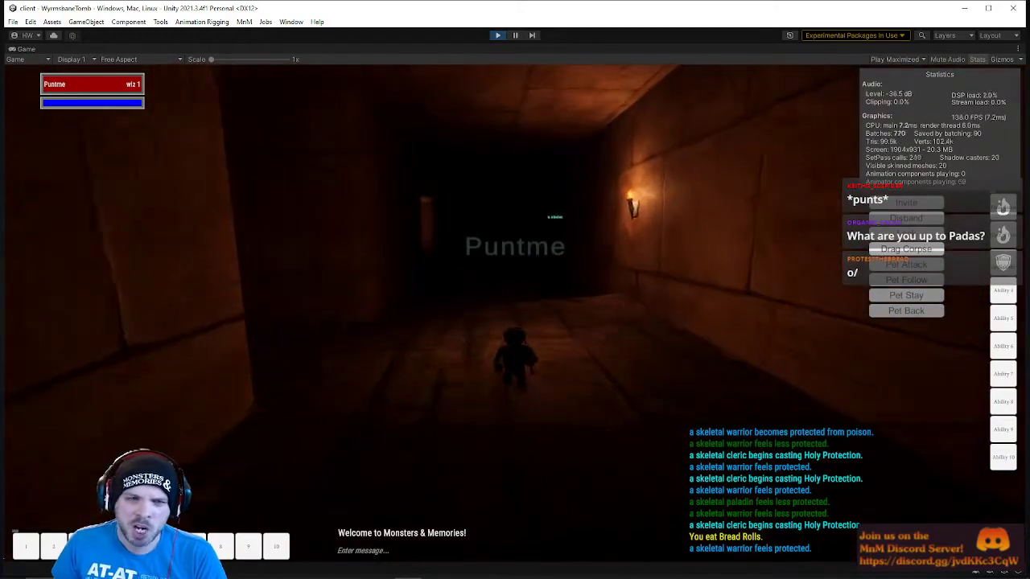
{"action": "key", "text": "w"}
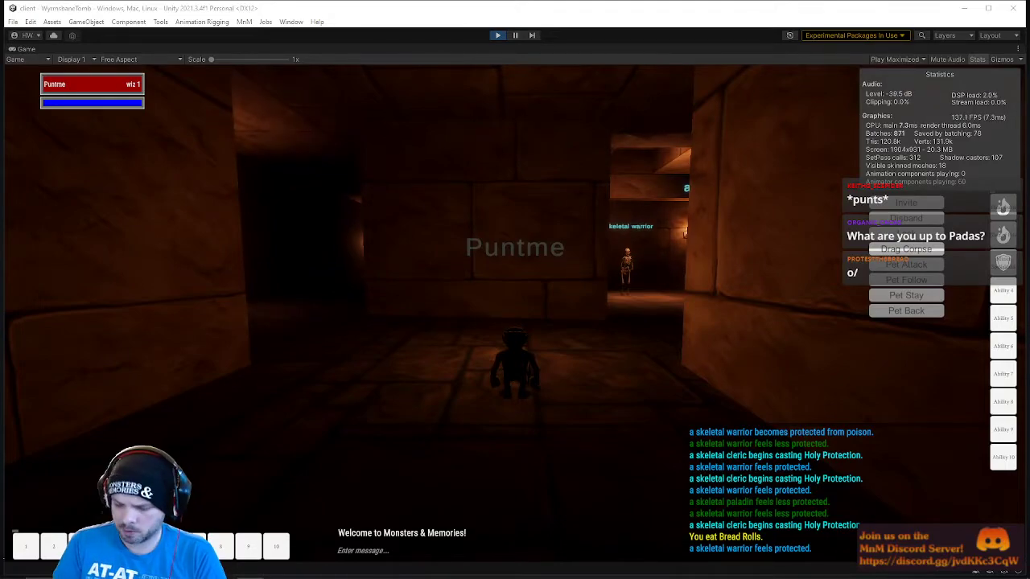
Enter the room with the wooden structures and move up to the skeletal warrior
{"action": "right_click_drag", "start_coordinate": [700, 324], "coordinate": [756, 324]}
{"action": "key", "text": "w"}
{"action": "right_click_drag", "start_coordinate": [515, 324], "coordinate": [595, 324]}
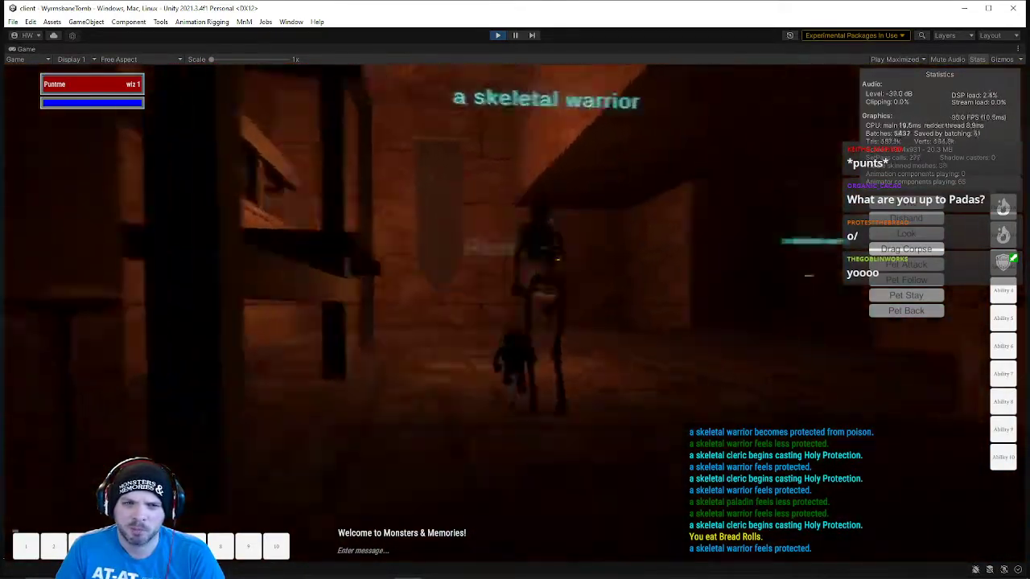
Cross the room and view the hanging banner and wall torches from a third-person view
{"action": "right_click_drag", "start_coordinate": [595, 324], "coordinate": [398, 6]}
{"action": "key", "text": "w"}
{"action": "scroll", "coordinate": [514, 324], "scroll_direction": "down", "scroll_amount": 5}
{"action": "key", "text": "w"}
{"action": "right_click_drag", "start_coordinate": [541, 138], "coordinate": [314, 149]}
{"action": "key", "text": "w"}
{"action": "right_click_drag", "start_coordinate": [515, 218], "coordinate": [611, 213]}
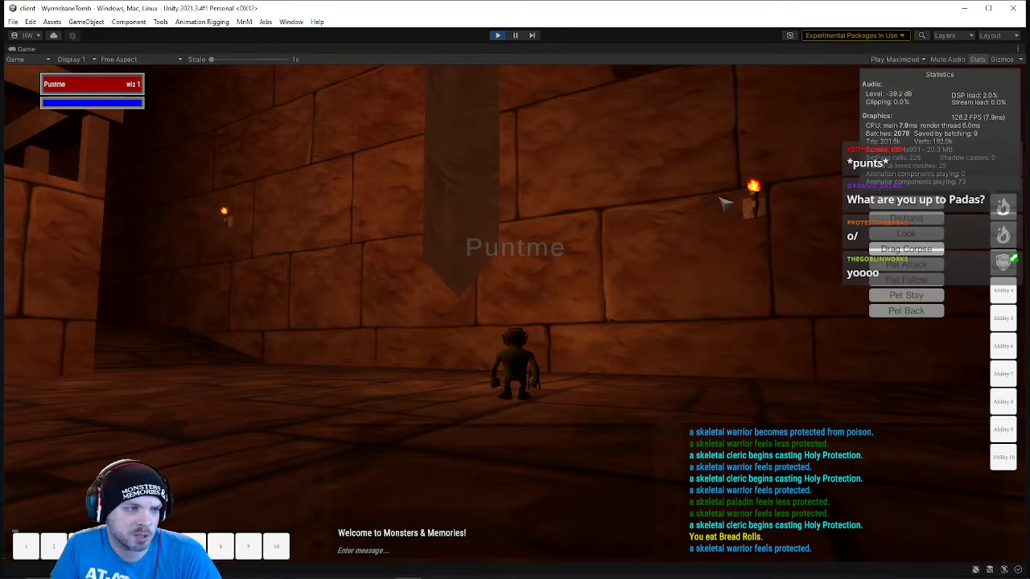
Turn away from the banner wall and examine the wooden railings and stone floor of the room
{"action": "right_click_drag", "start_coordinate": [601, 200], "coordinate": [346, 208]}
{"action": "key", "text": "w"}
{"action": "right_click_drag", "start_coordinate": [644, 208], "coordinate": [533, 206]}
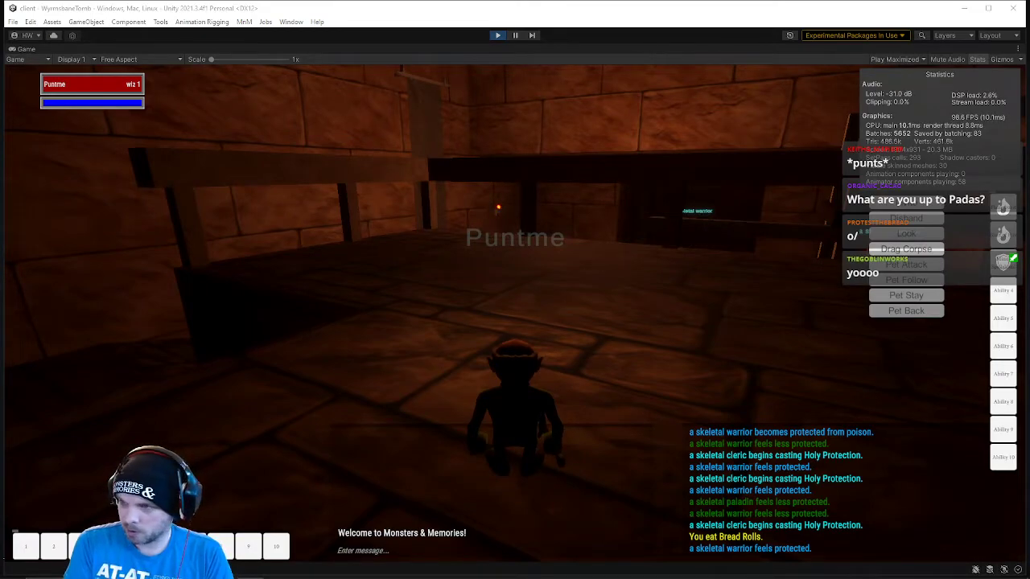
Turn away from the wooden railings and run to the dark stone doorway
{"action": "key", "text": "w"}
{"action": "right_click_drag", "start_coordinate": [529, 261], "coordinate": [281, 254]}
{"action": "key", "text": "w"}
{"action": "key", "text": "w"}
{"action": "key", "text": "w"}
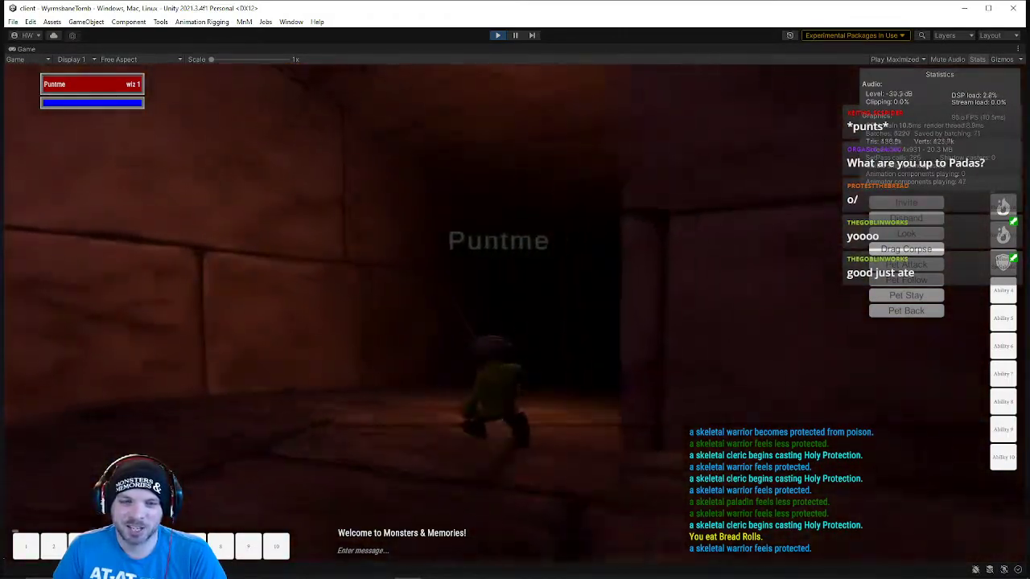
Run through the dark stone doorway and follow the torchlit corridor to the purple-lit room
{"action": "key", "text": "w"}
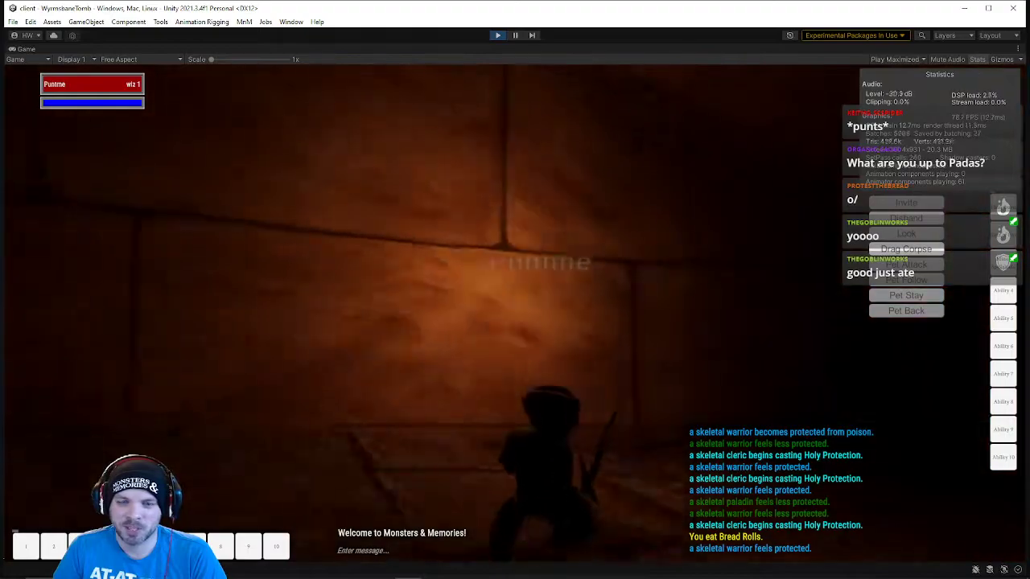
{"action": "key", "text": "w"}
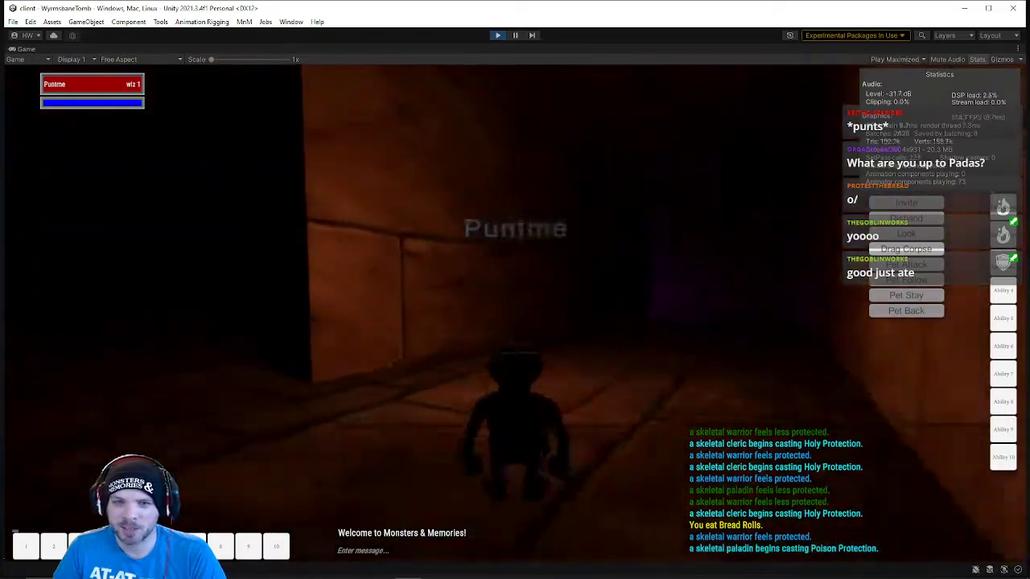
{"action": "key", "text": "w"}
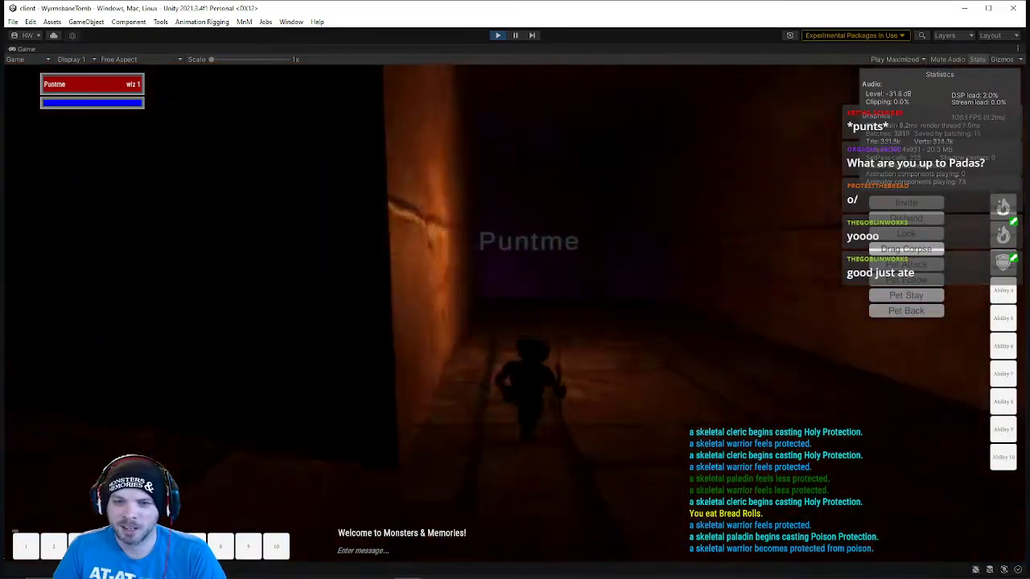
{"action": "key", "text": "w"}
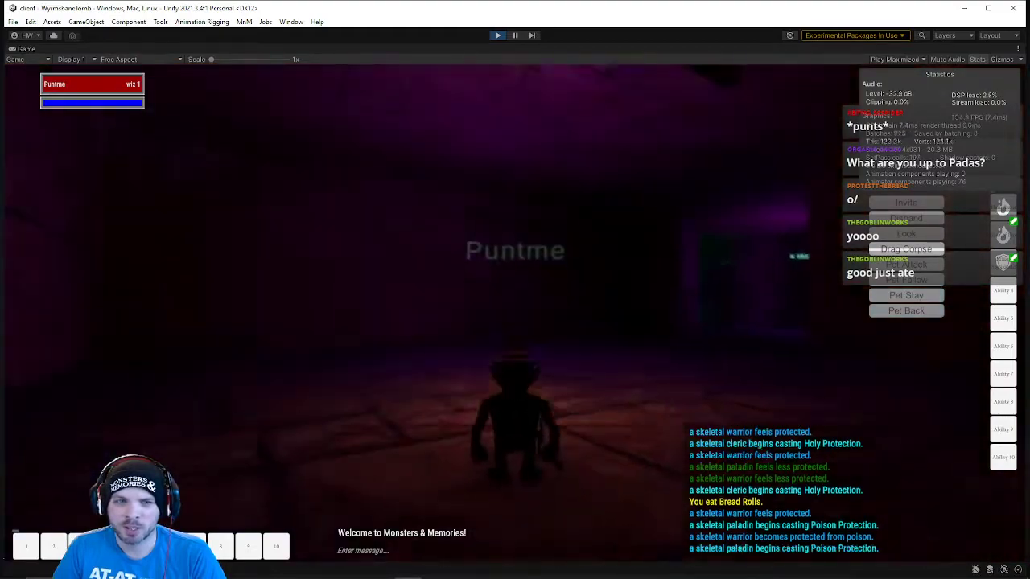
Leave the purple-lit room, pass the skeletal cleric and follow the corridor to the green-lit organ hall
{"action": "key", "text": "w"}
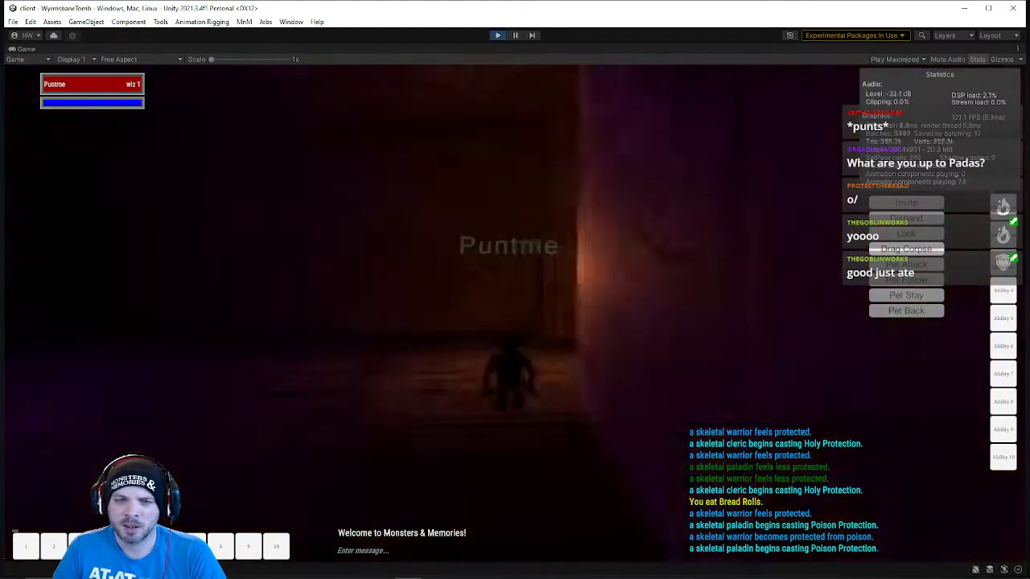
{"action": "key", "text": "w"}
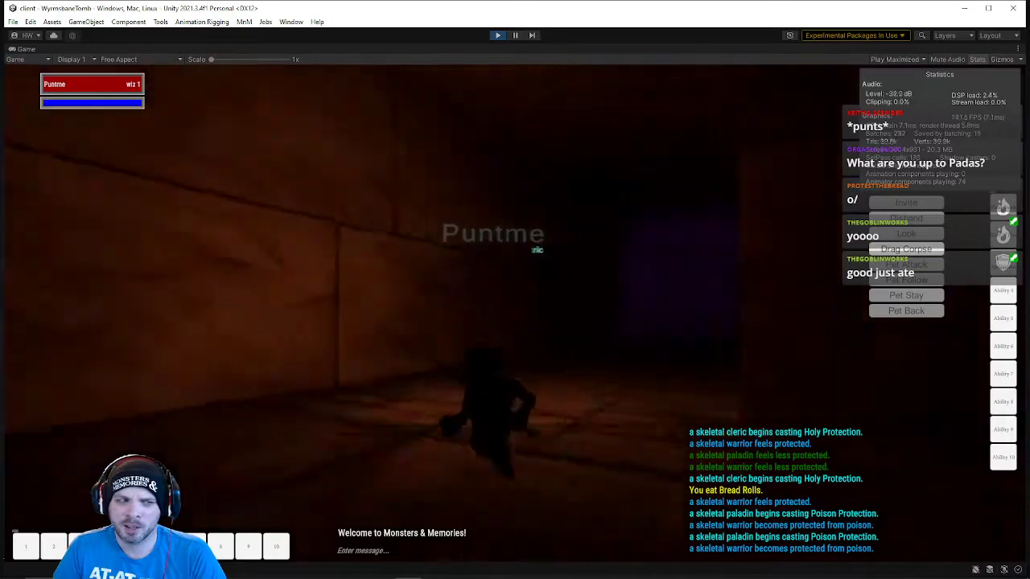
{"action": "key", "text": "w"}
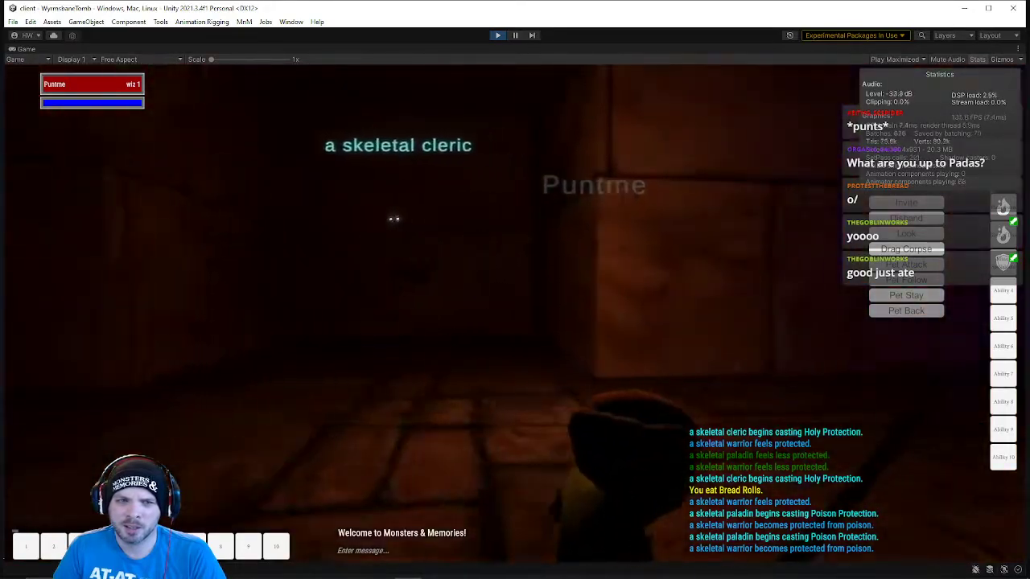
{"action": "key", "text": "w"}
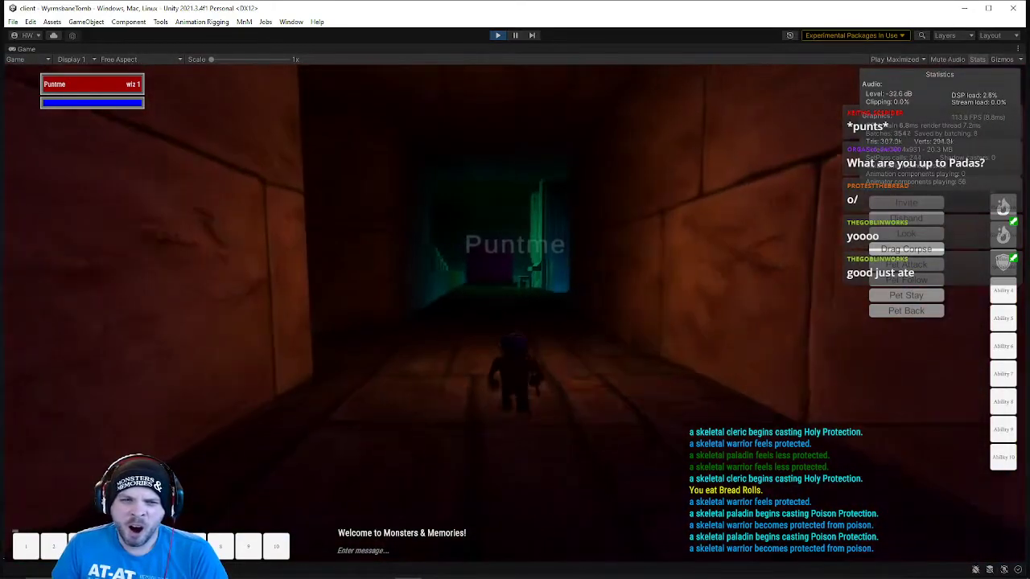
{"action": "key", "text": "w"}
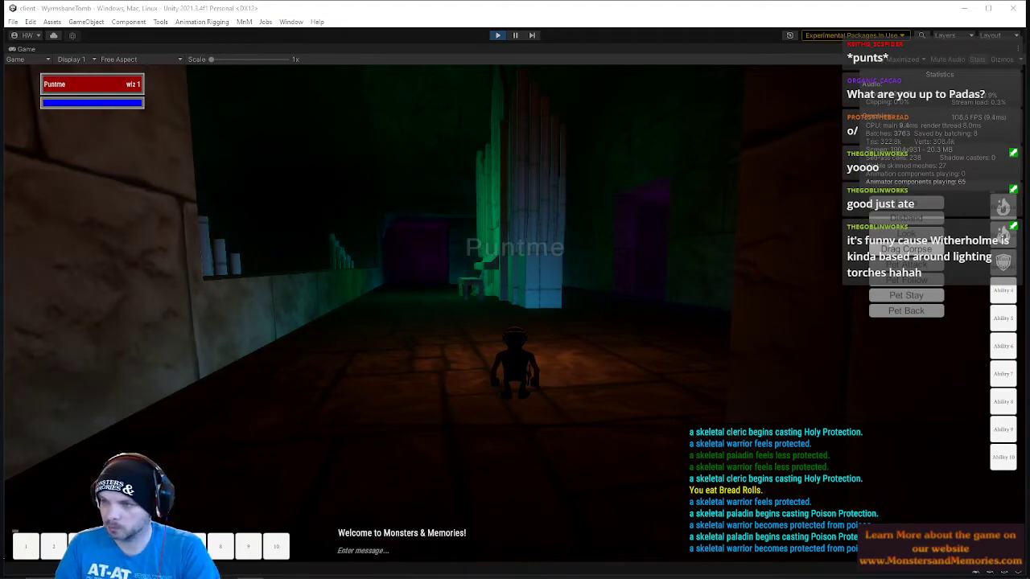
Walk up to the pipe organ and view its green-lit pipes and the vaulted ceiling from the front
{"action": "right_click_drag", "start_coordinate": [379, 280], "coordinate": [347, 280]}
{"action": "key", "text": "w"}
{"action": "right_click_drag", "start_coordinate": [558, 248], "coordinate": [593, 235]}
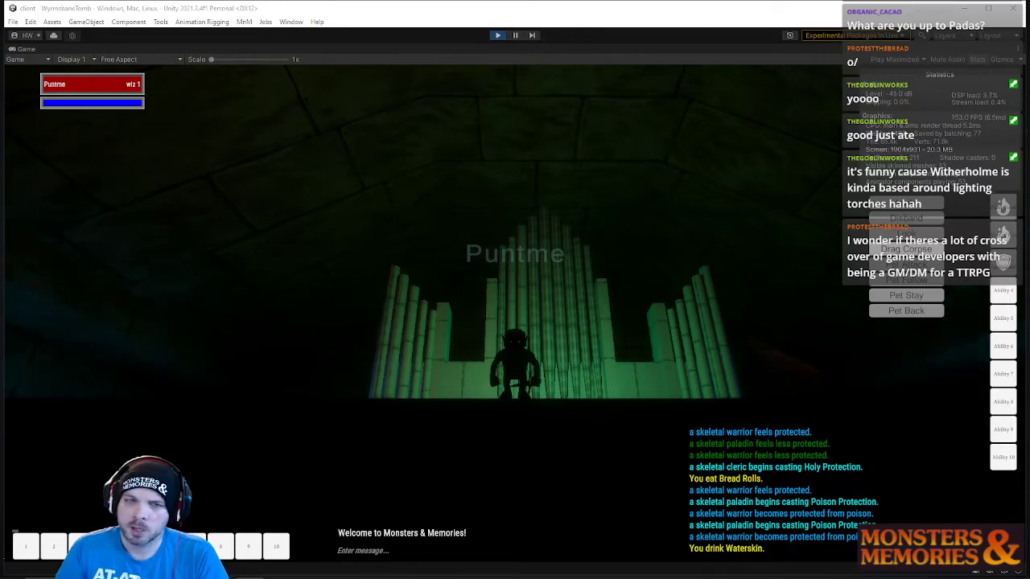
Leave the organ and run into the purple-lit passage near the skeletal cleric
{"action": "right_click_drag", "start_coordinate": [453, 259], "coordinate": [426, 270]}
{"action": "key", "text": "w"}
{"action": "key", "text": "w"}
{"action": "key", "text": "w"}
{"action": "key", "text": "w"}
{"action": "key", "text": "w"}
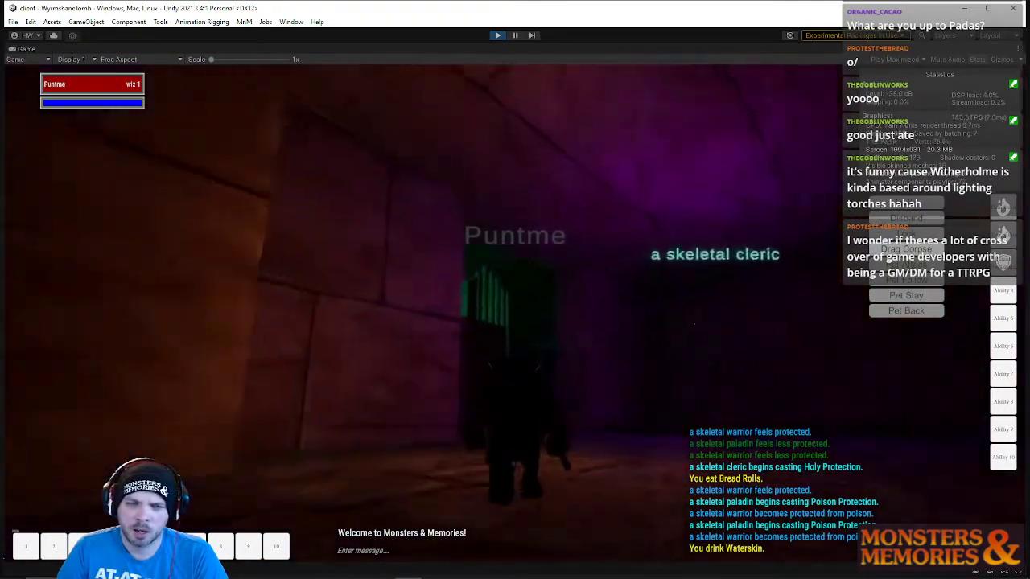
Circle back through the side passages, run past the organ along the parapet and reach the large hall with the skeletal warriors
{"action": "key", "text": "w"}
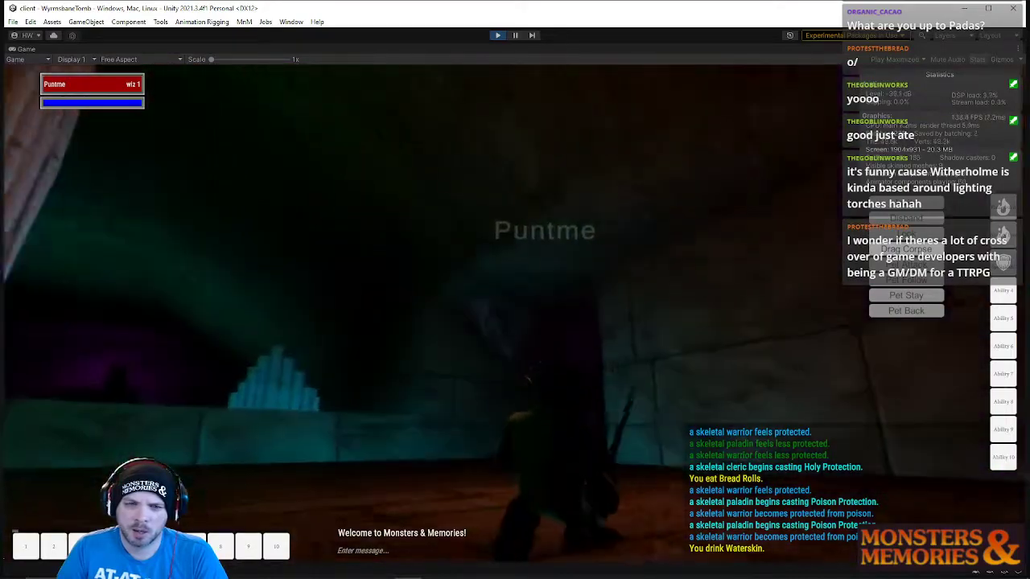
{"action": "key", "text": "w"}
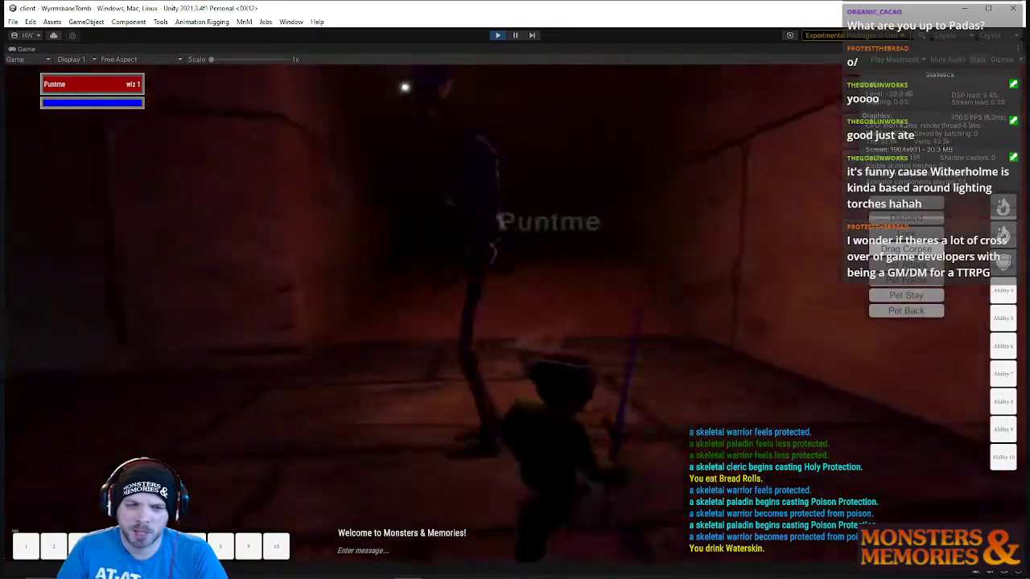
{"action": "key", "text": "w"}
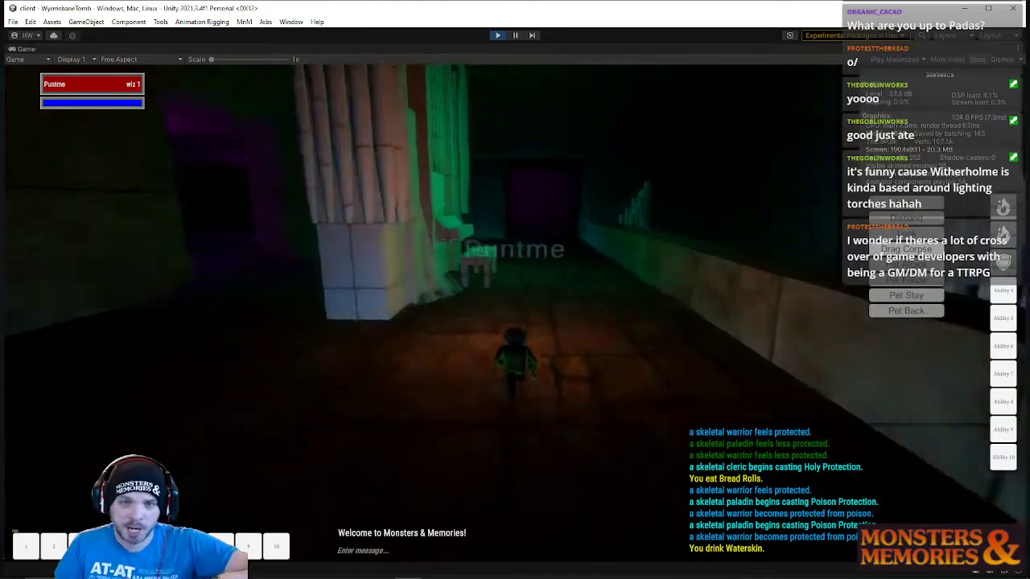
{"action": "key", "text": "w"}
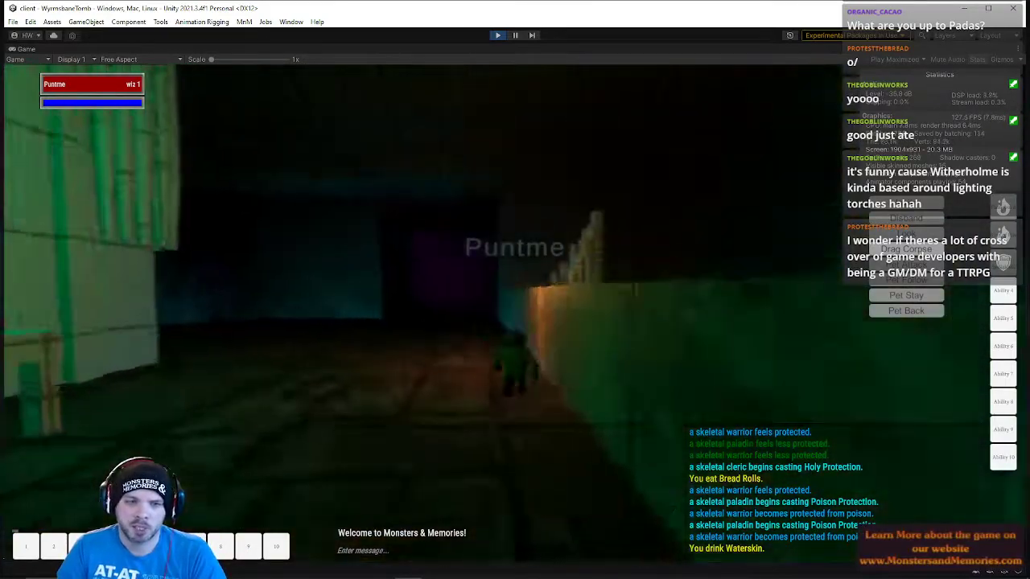
{"action": "key", "text": "w"}
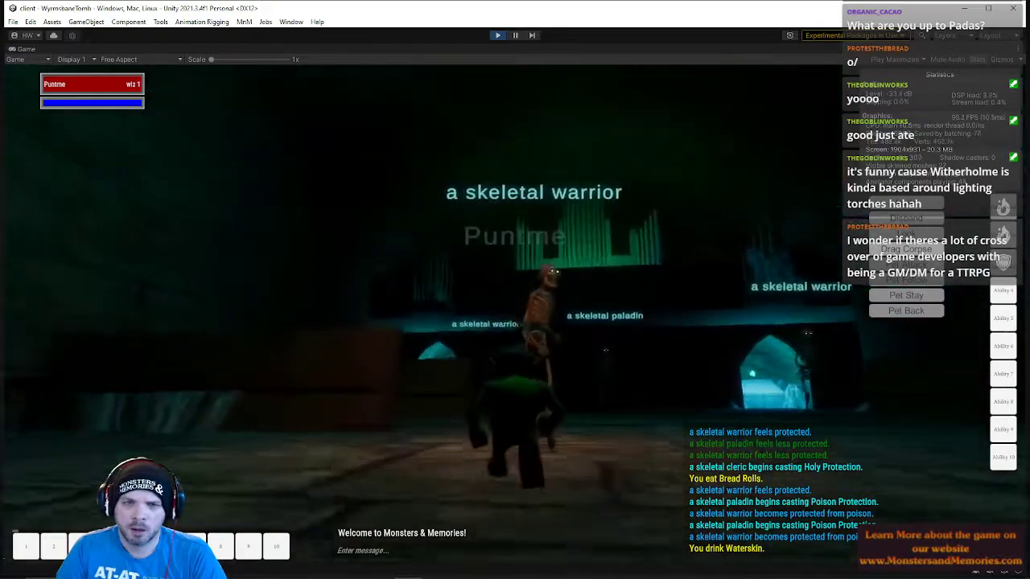
Cross the large hall and take the central stair passage to the teal-lit chamber with the cobwebbed entrance
{"action": "key", "text": "w"}
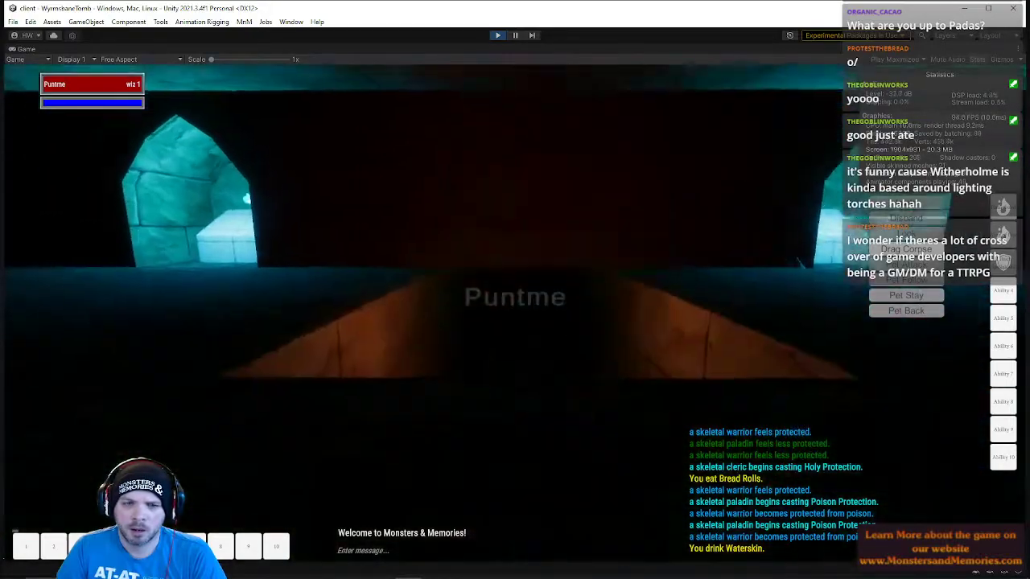
{"action": "key", "text": "w"}
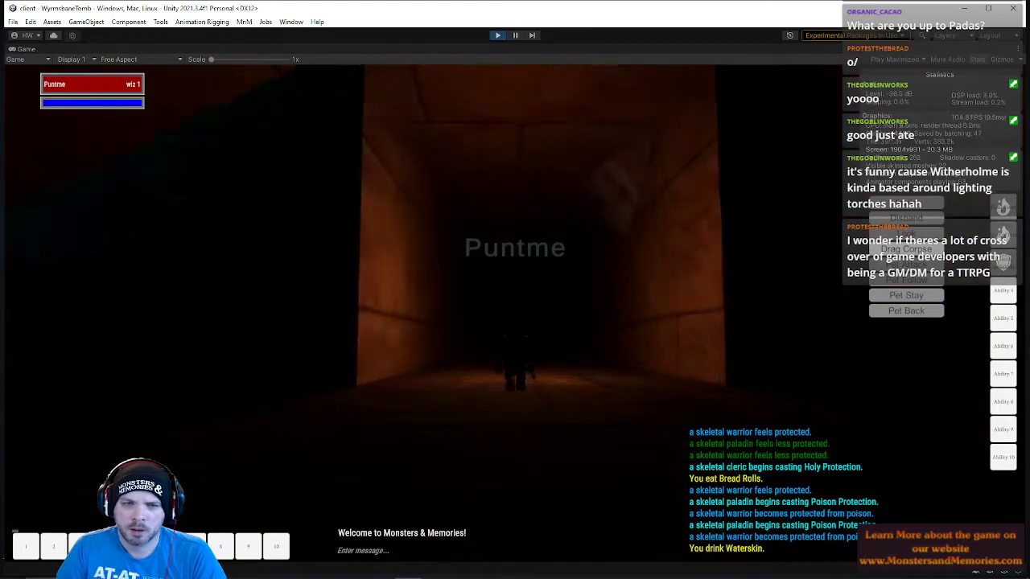
{"action": "key", "text": "w"}
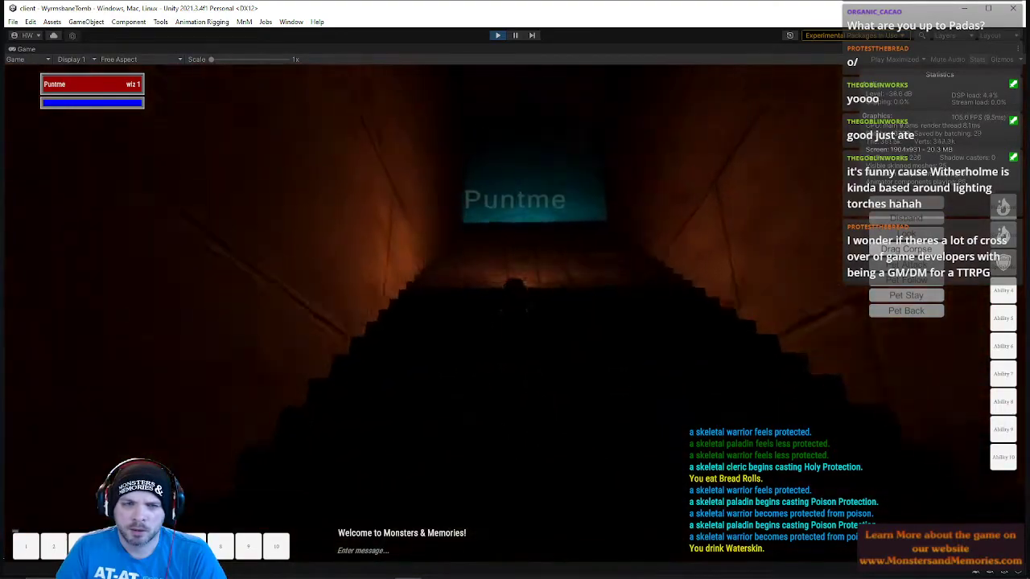
{"action": "key", "text": "w"}
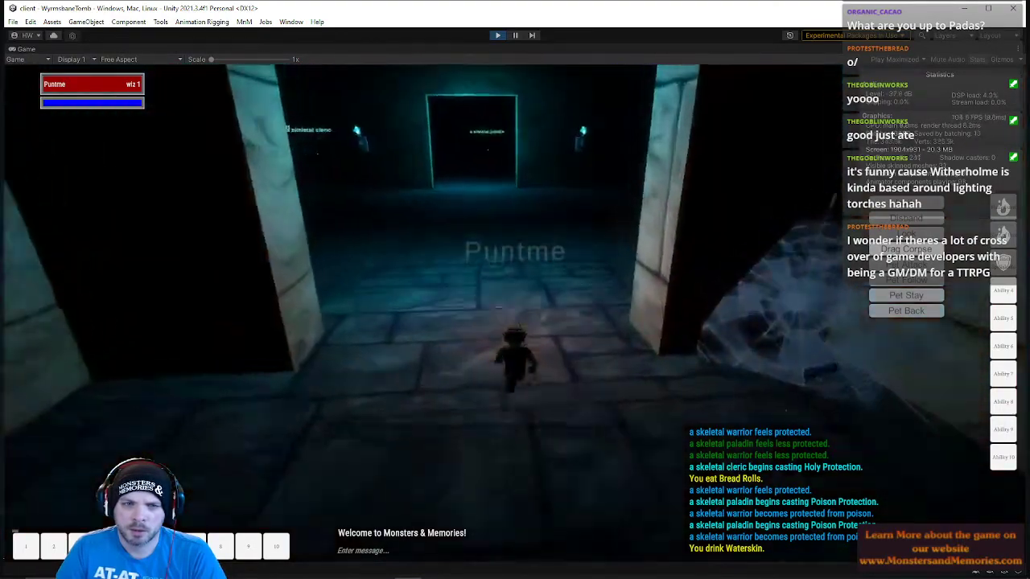
Continue past the teal-lit staircase and follow the torchlit corridor to the junction near the skeletal warrior
{"action": "key", "text": "w"}
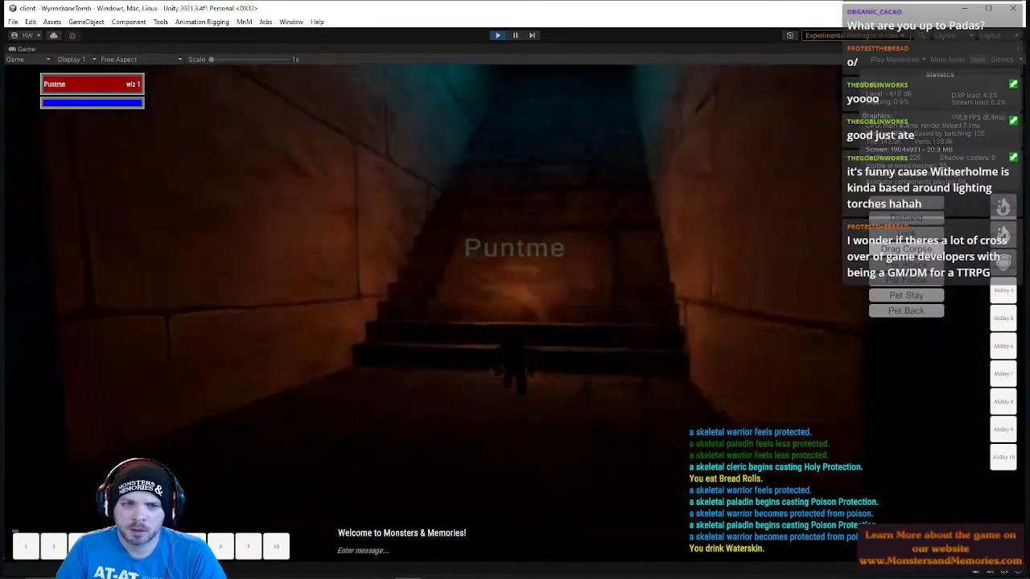
{"action": "key", "text": "w"}
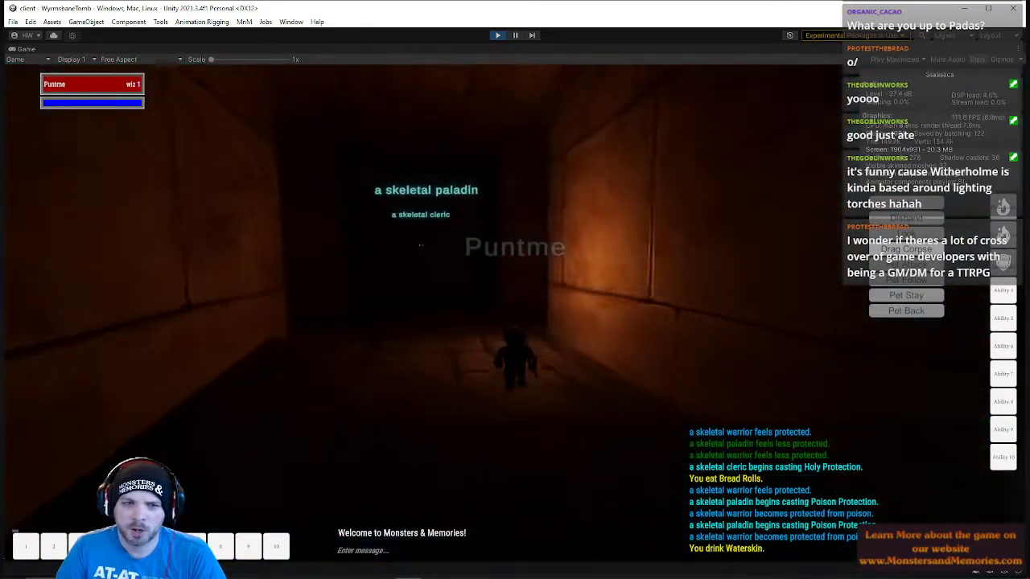
{"action": "key", "text": "w"}
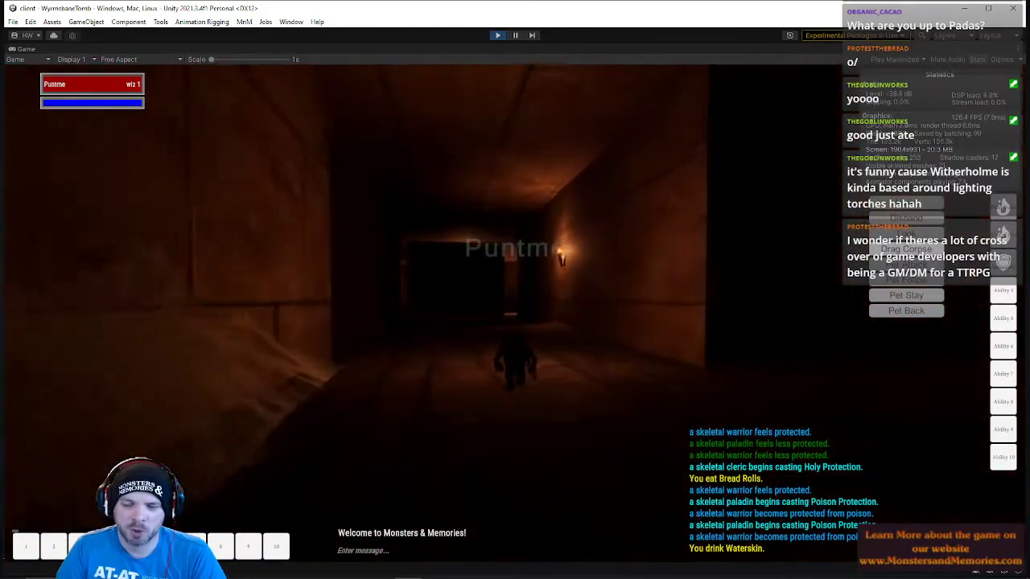
{"action": "key", "text": "w"}
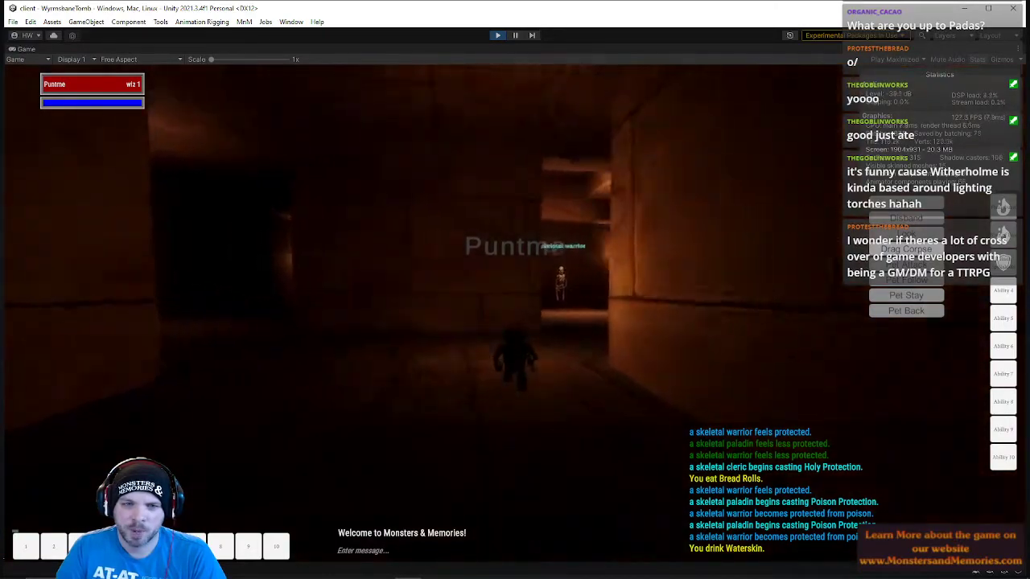
Run past the skeleton and loop through the torchlit corridors and cobwebbed corner back to the junction
{"action": "key", "text": "w"}
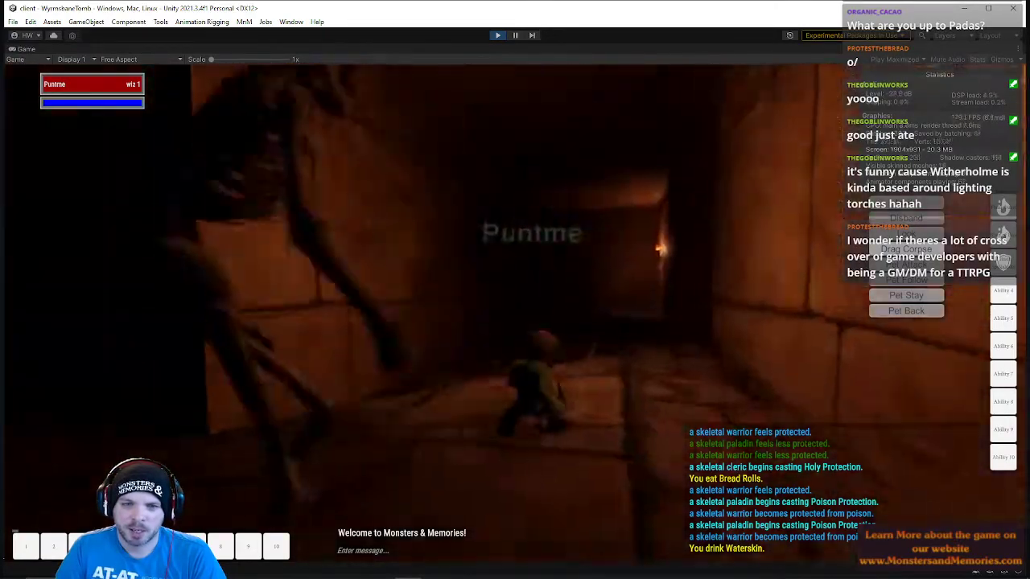
{"action": "key", "text": "w"}
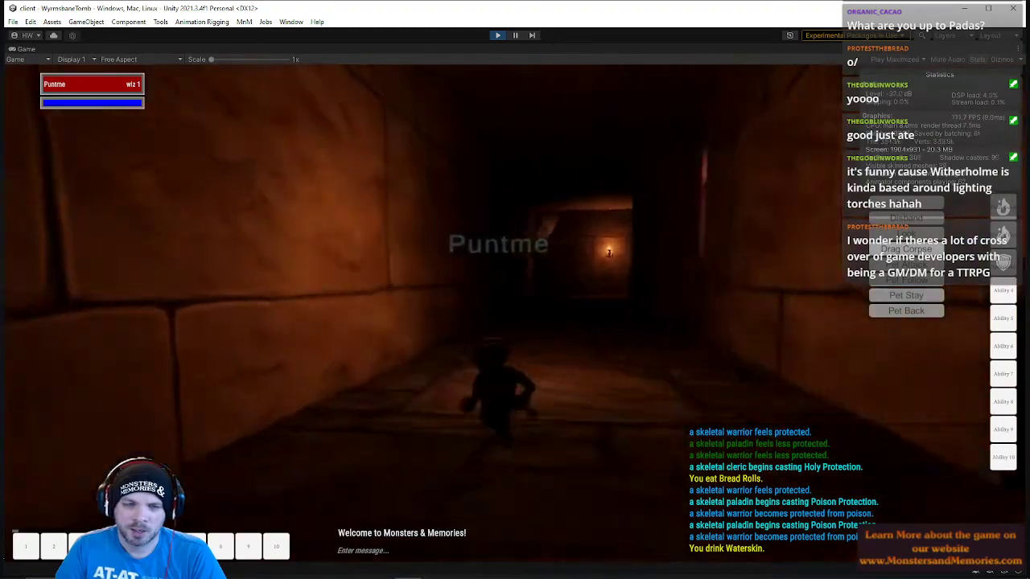
{"action": "key", "text": "w"}
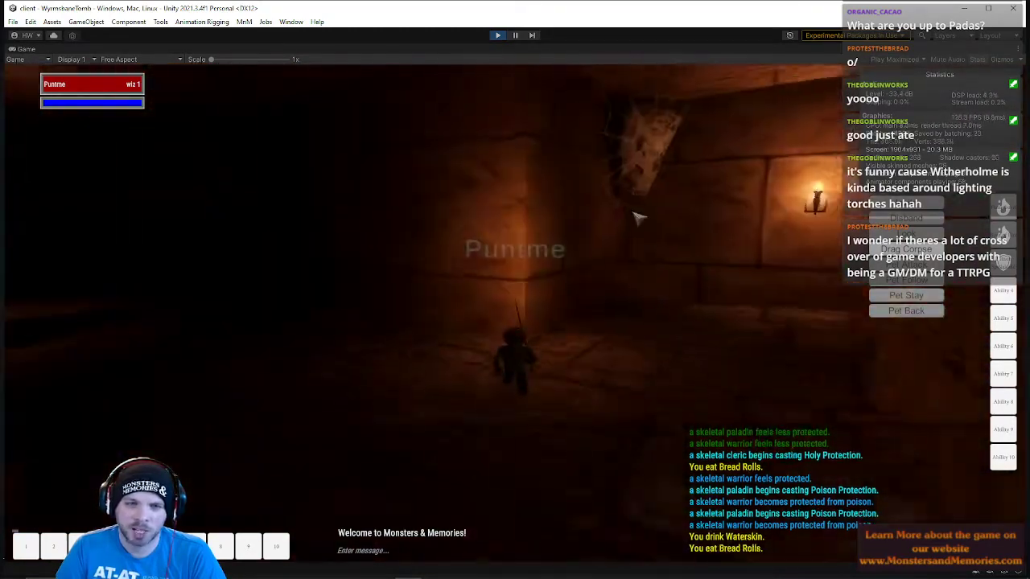
{"action": "key", "text": "w"}
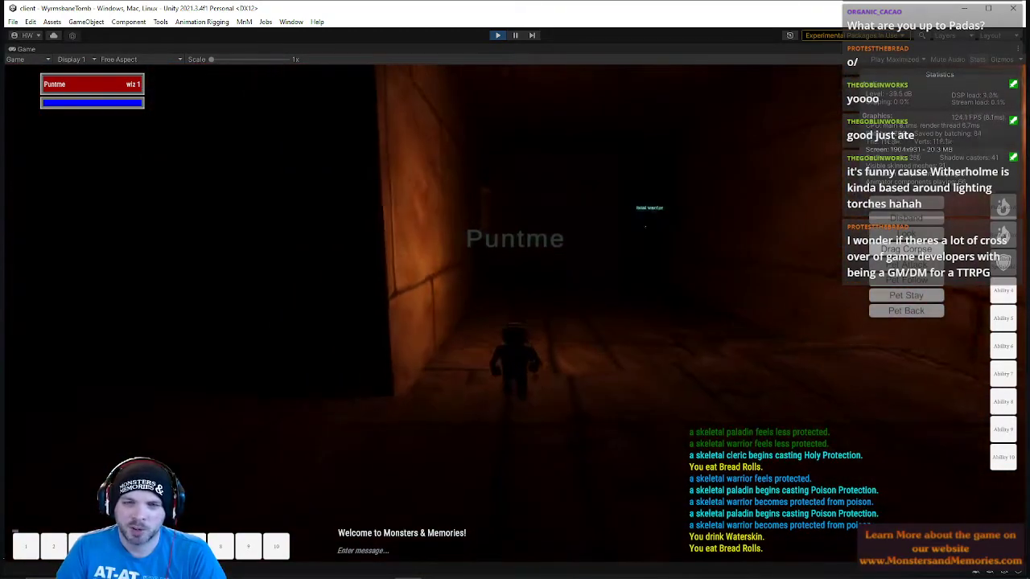
{"action": "key", "text": "w"}
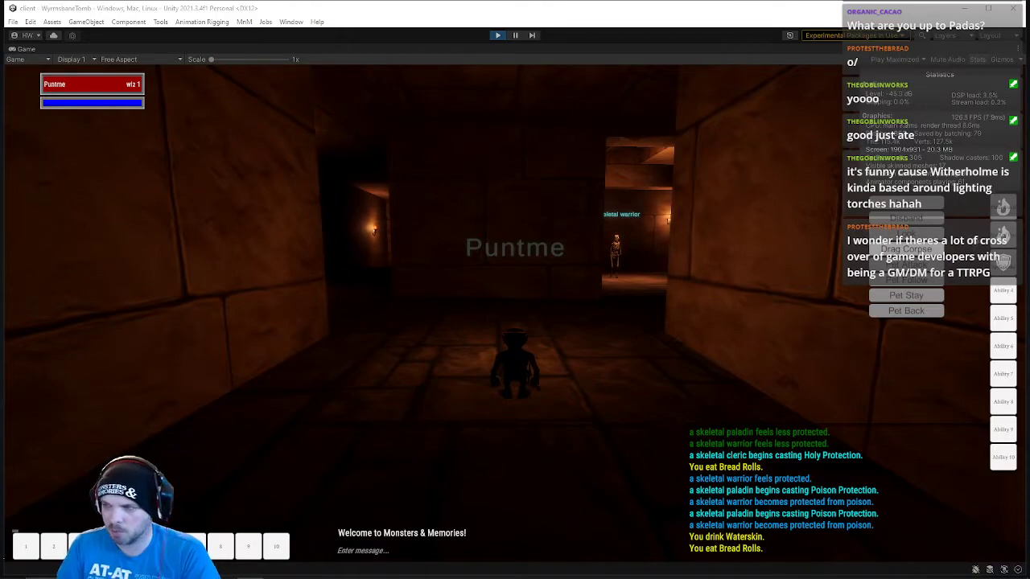
Turn around at the junction and run back down the corridor toward the wall torch
{"action": "right_click_drag", "start_coordinate": [520, 283], "coordinate": [780, 283]}
{"action": "right_click_drag", "start_coordinate": [40, 268], "coordinate": [145, 269]}
{"action": "key", "text": "w"}
{"action": "key", "text": "w"}
{"action": "key", "text": "w"}
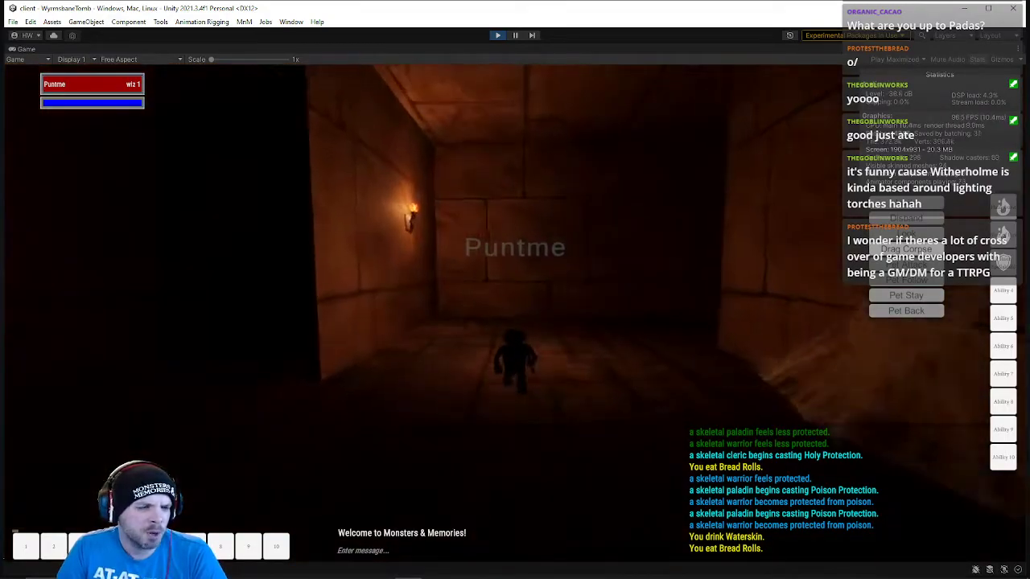
Step into the adjoining corridor and examine its stone floor, walls and torch lighting from a raised camera angle
{"action": "key", "text": "d"}
{"action": "key", "text": "w"}
{"action": "key", "text": "d"}
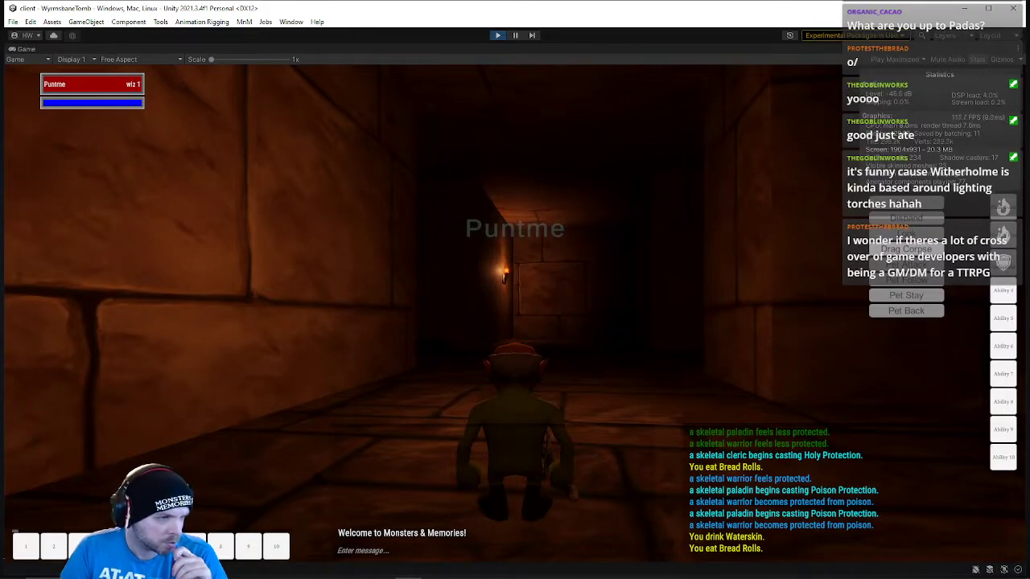
{"action": "right_click_drag", "start_coordinate": [515, 289], "coordinate": [573, 354]}
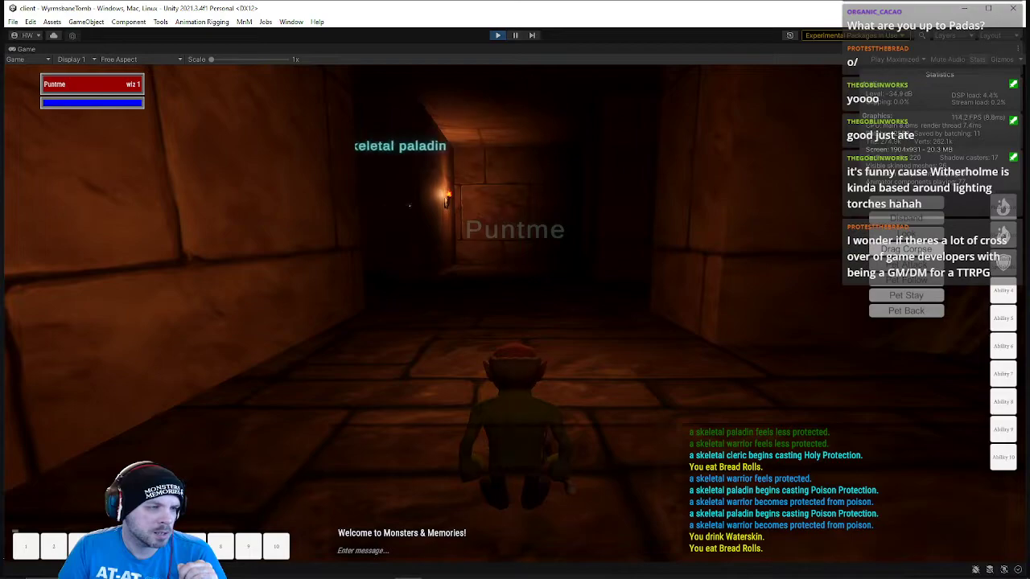
Run past the teal torches and banner into the dark chamber with the skeletal paladins and clerics
{"action": "key", "text": "w"}
{"action": "key", "text": "a"}
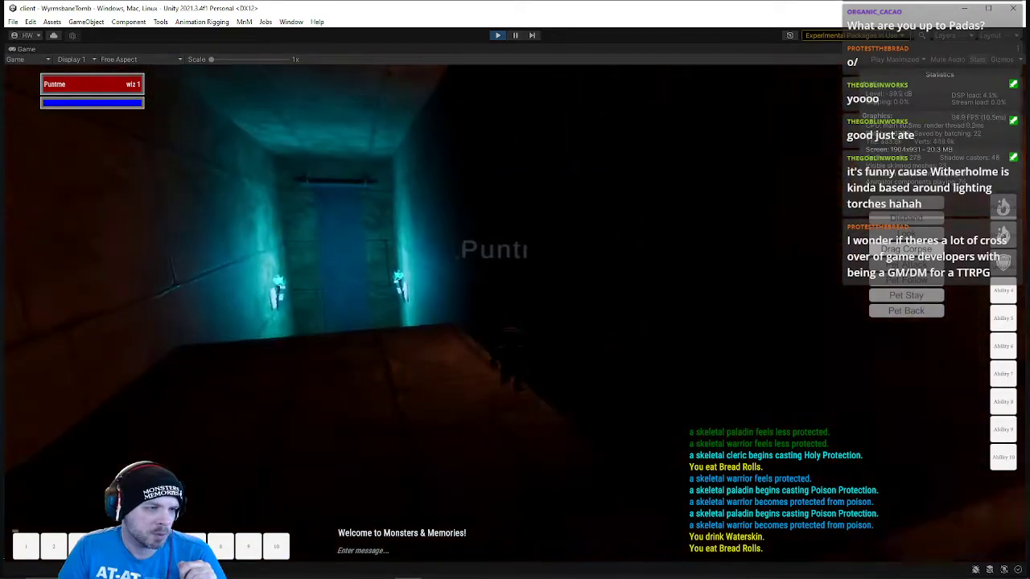
{"action": "key", "text": "w"}
{"action": "key", "text": "a"}
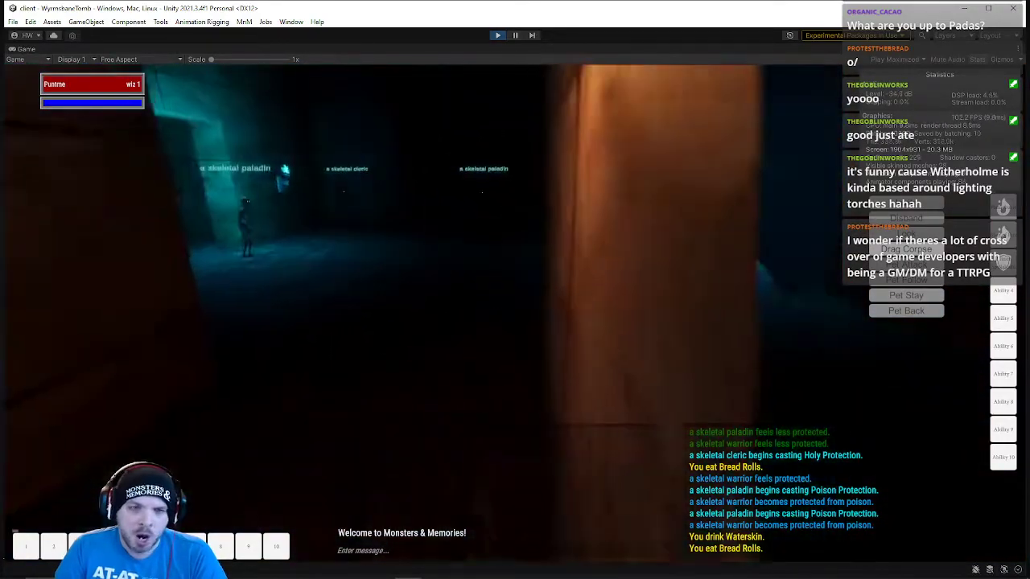
{"action": "key", "text": "w"}
{"action": "key", "text": "d"}
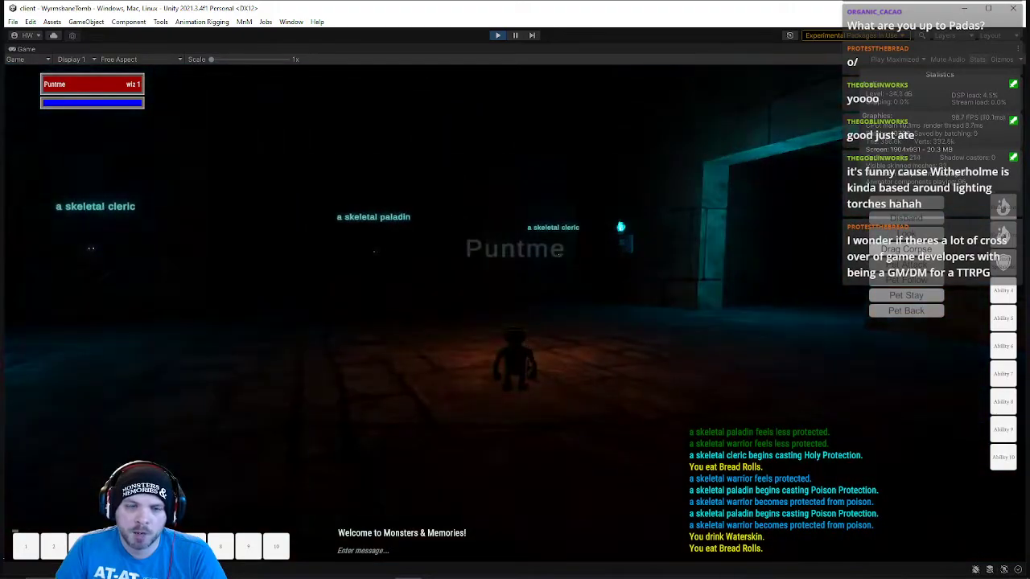
Turn around in the dark chamber and run through the teal-framed doorway guarded by the skeletal paladin
{"action": "key", "text": "d"}
{"action": "key", "text": "a"}
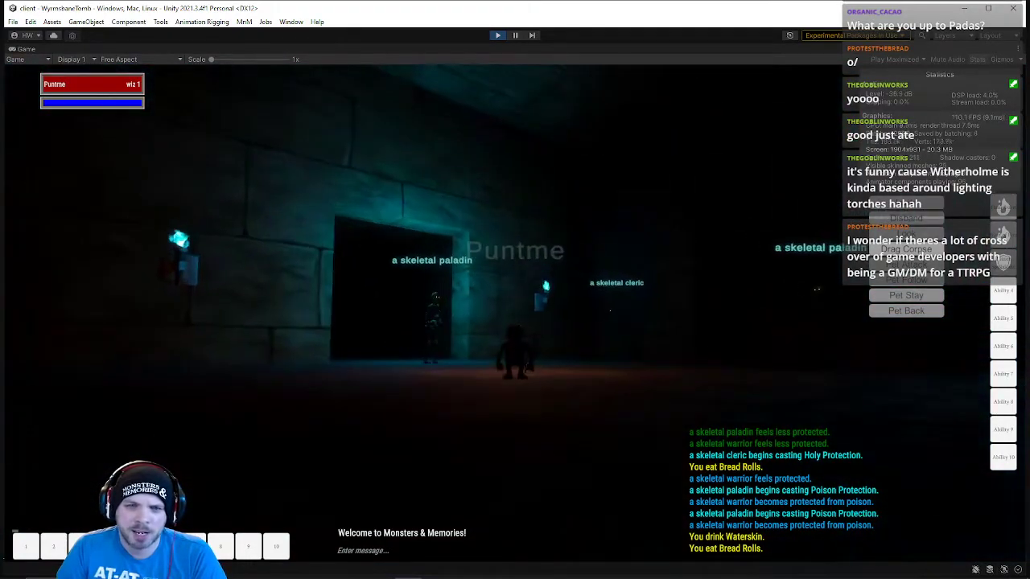
{"action": "key", "text": "a"}
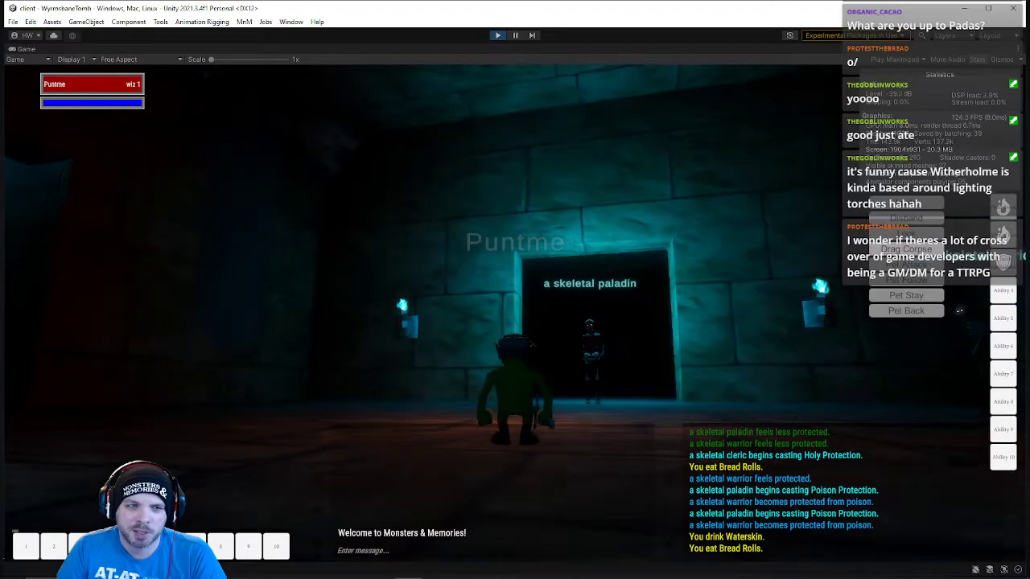
{"action": "key", "text": "w"}
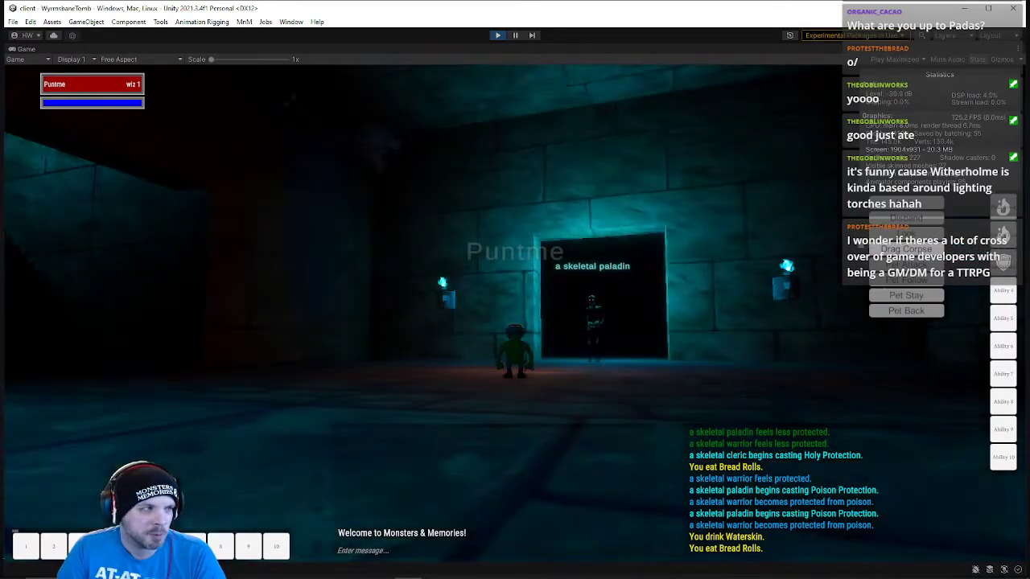
{"action": "key", "text": "w"}
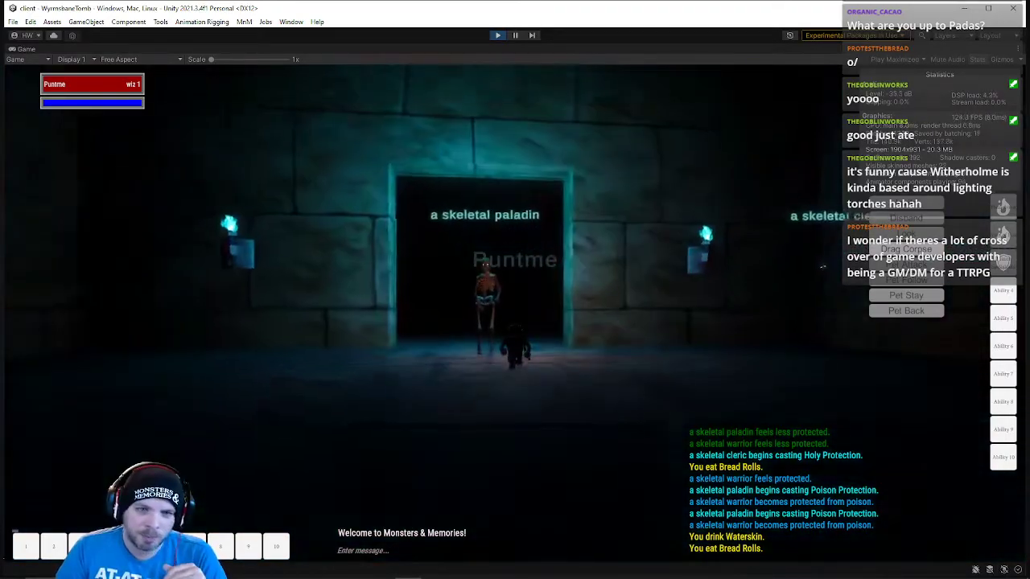
{"action": "key", "text": "w"}
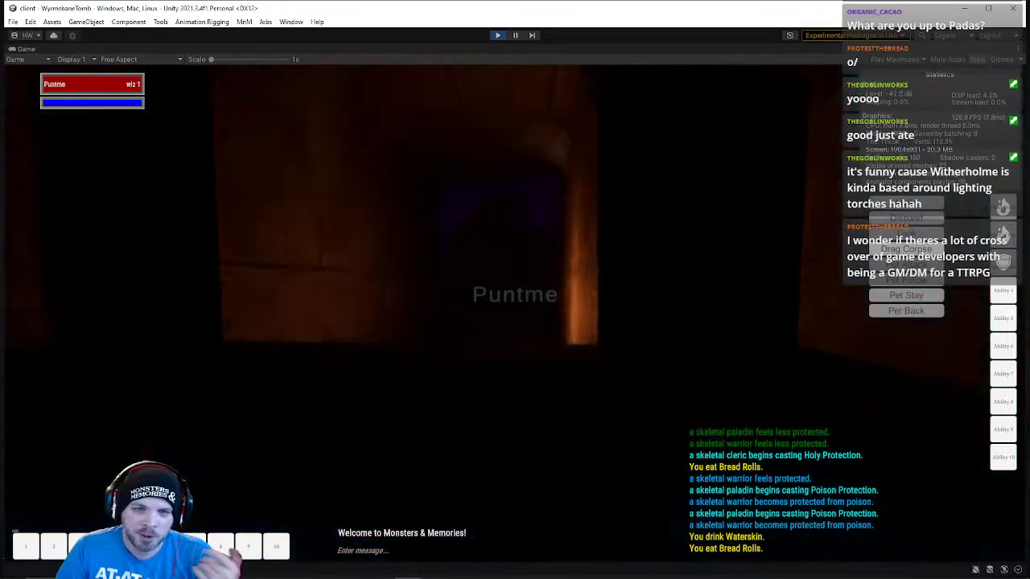
Run through the stone staircase passage and past the cobwebbed doorway beside the teal-lit chamber
{"action": "key", "text": "w"}
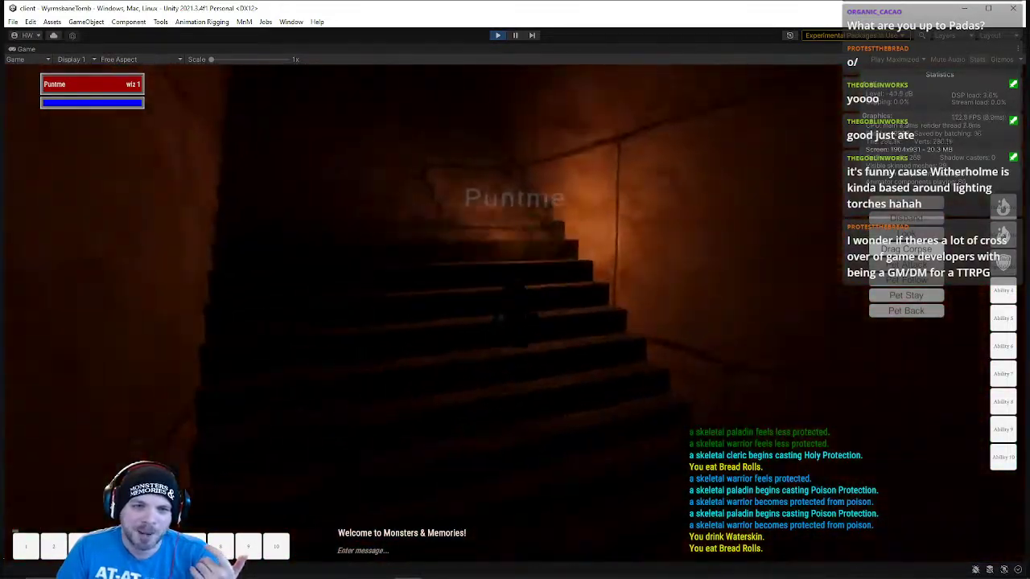
{"action": "key", "text": "w"}
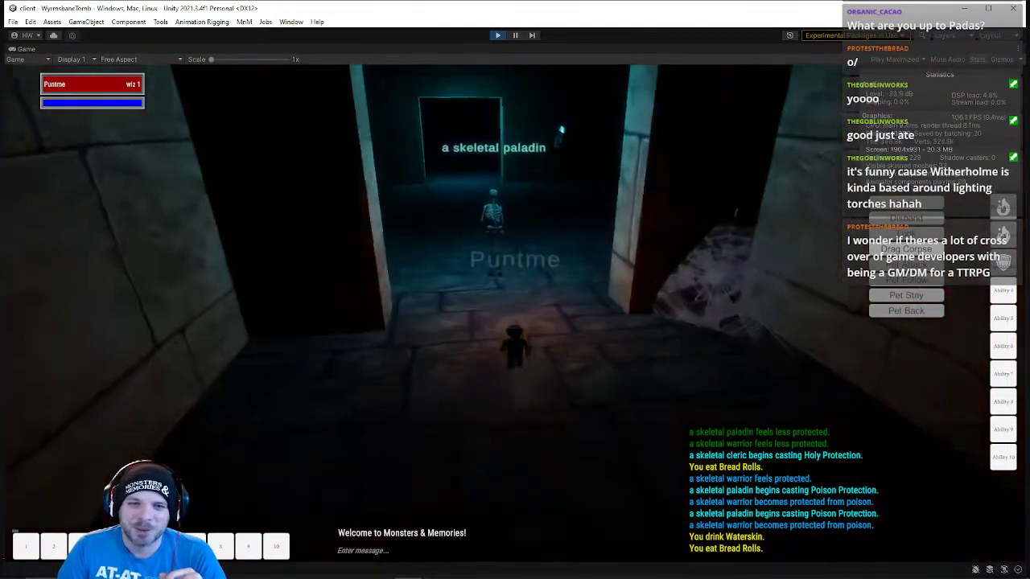
{"action": "key", "text": "w"}
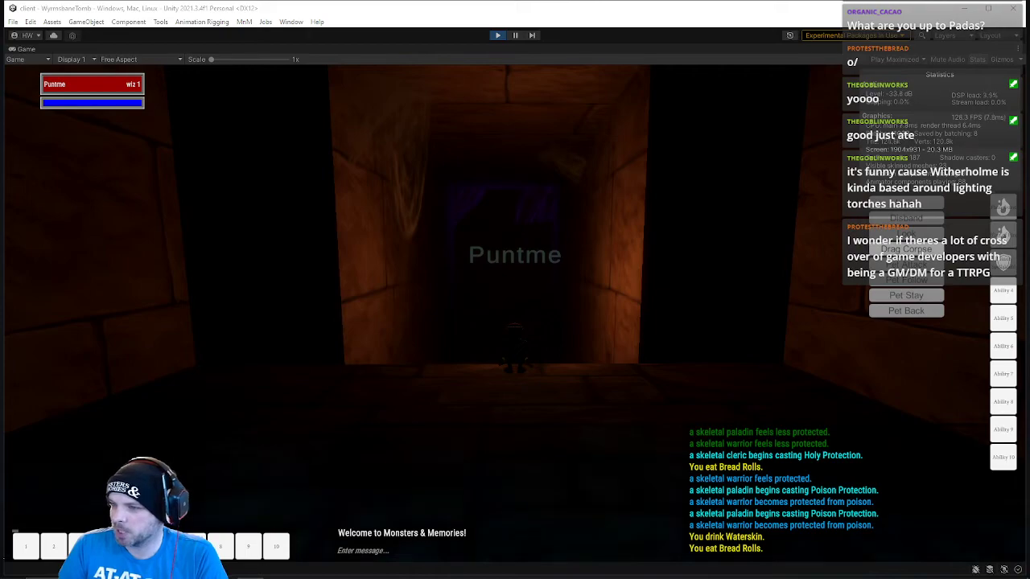
Run through the narrow orange-lit passage past the skeletal paladin with glowing eyes and around the stone corner
{"action": "right_click_drag", "start_coordinate": [393, 261], "coordinate": [392, 273]}
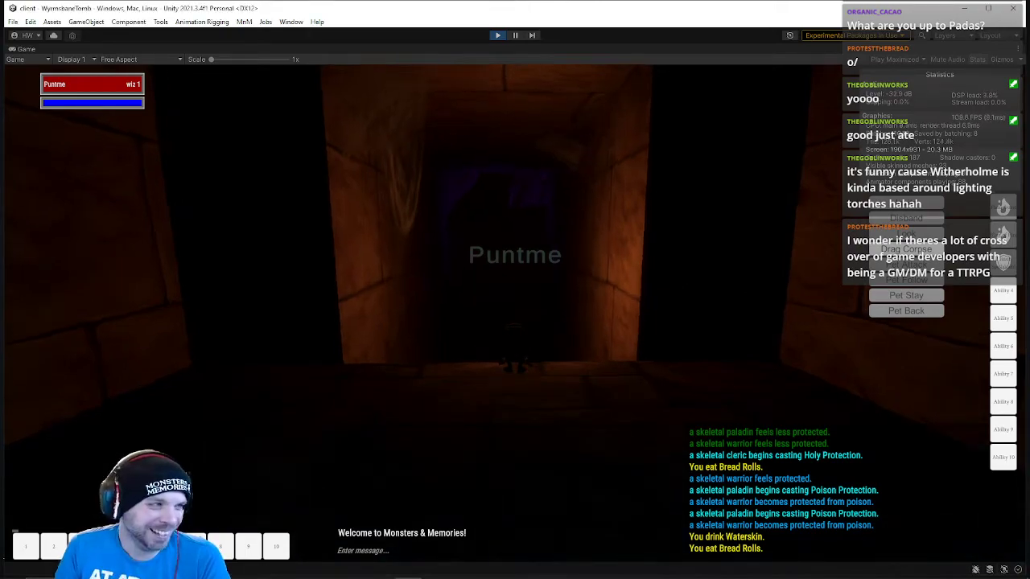
{"action": "key", "text": "w"}
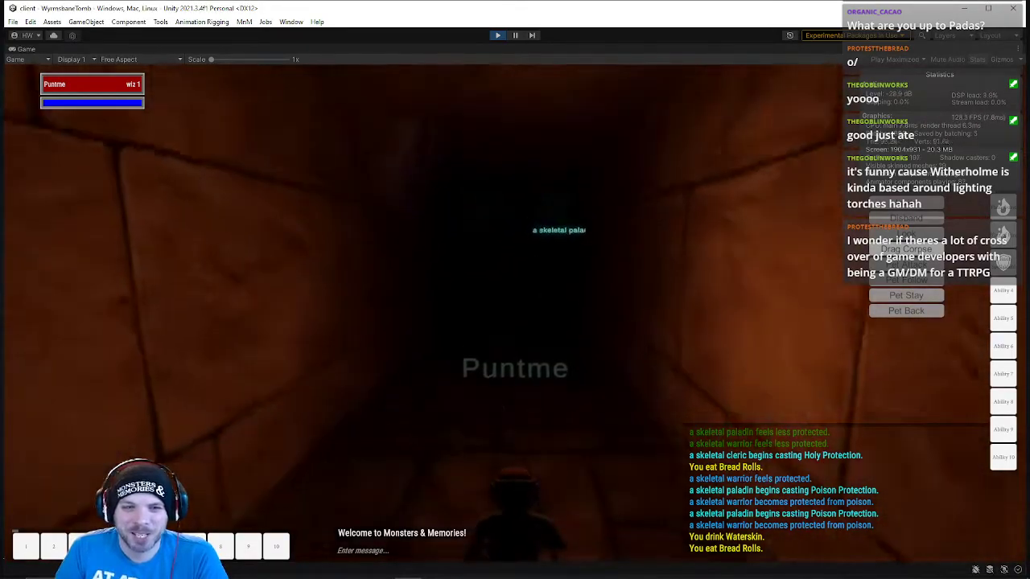
{"action": "key", "text": "w"}
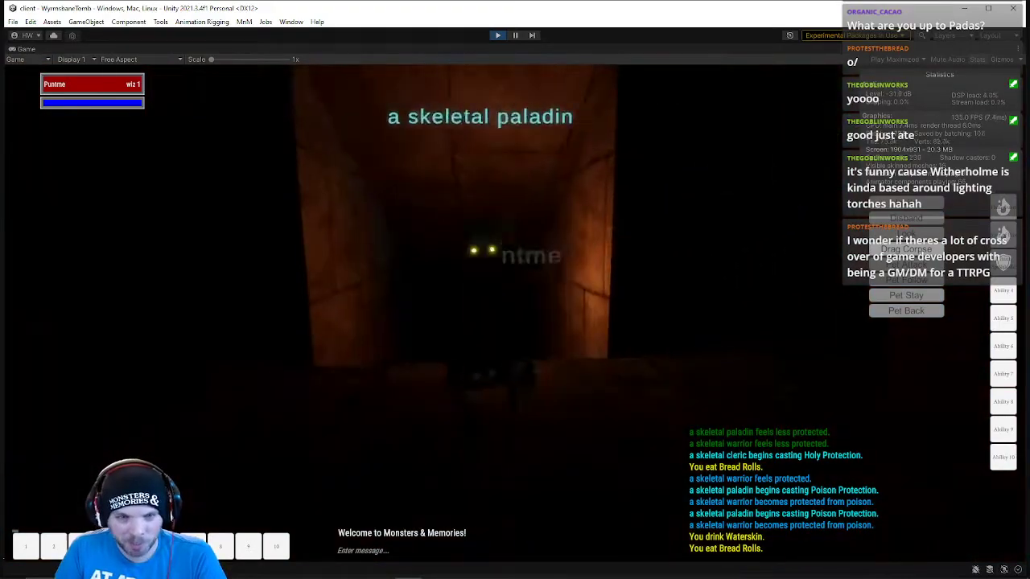
{"action": "key", "text": "w"}
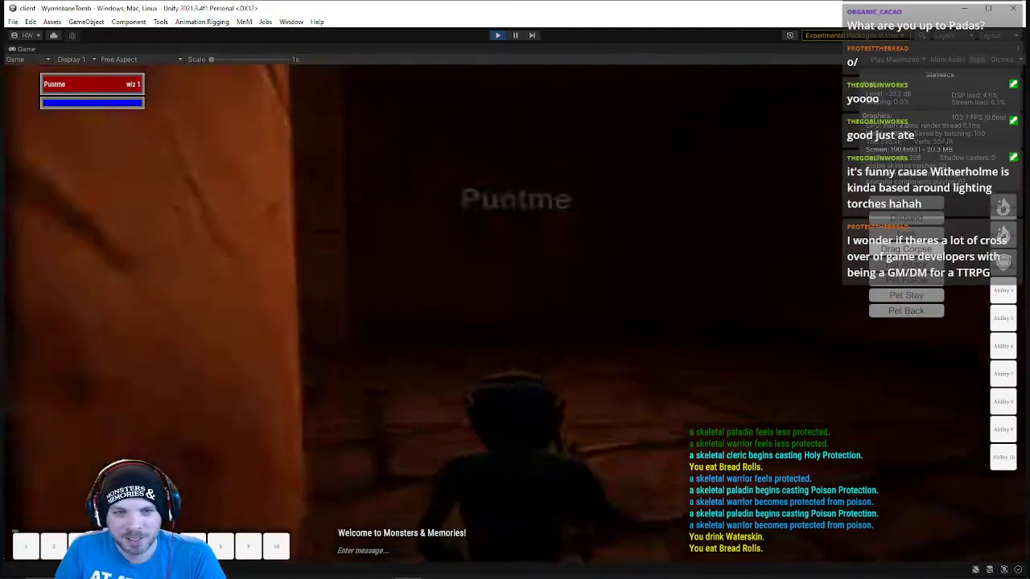
{"action": "key", "text": "w"}
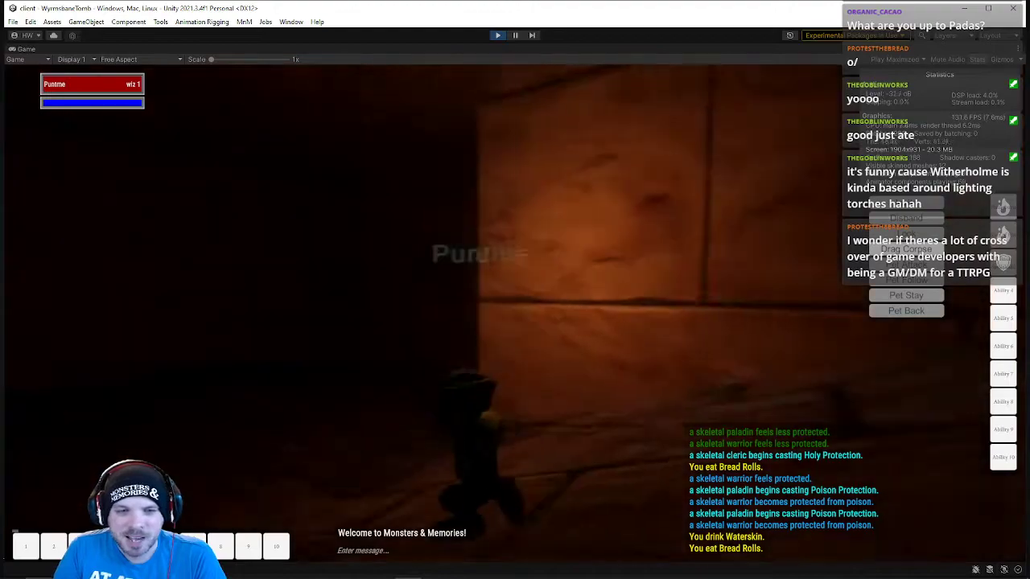
Follow the orange-lit stone walls through the dark adjoining corridors
{"action": "key", "text": "w"}
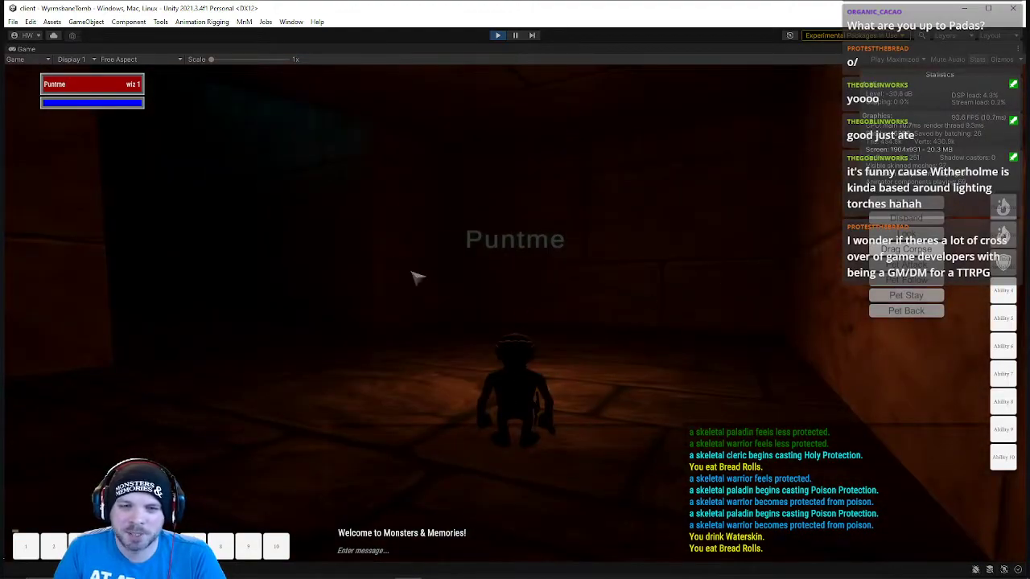
{"action": "key", "text": "w"}
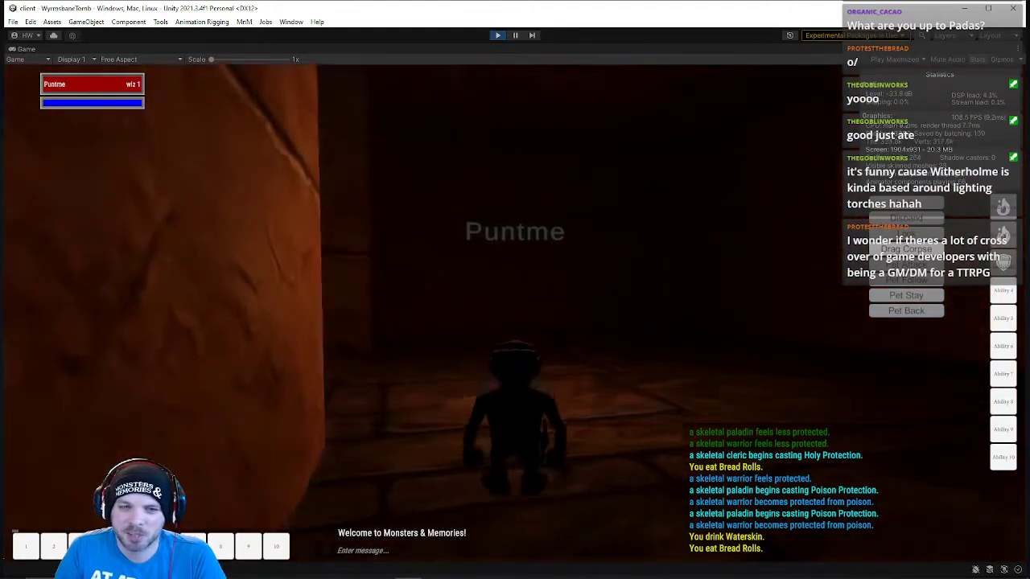
{"action": "key", "text": "w"}
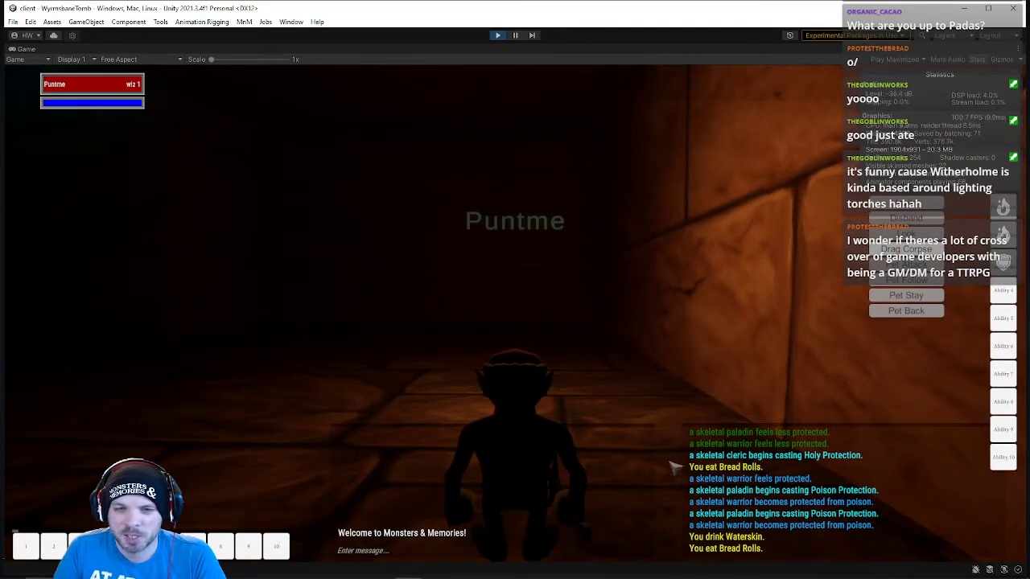
{"action": "key", "text": "w"}
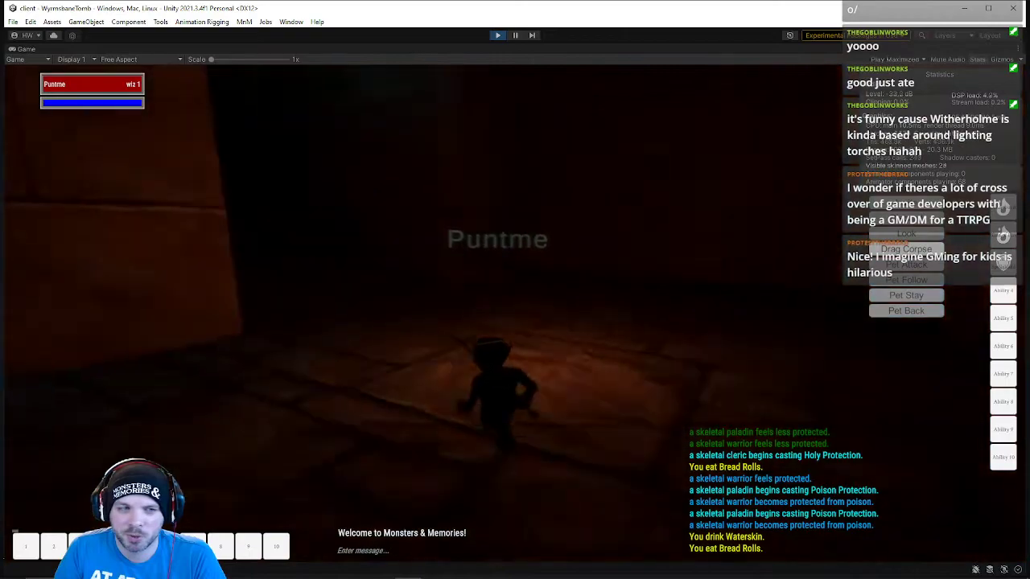
Run onward to the large columned hall with the skeletal warriors and teal-lit arches
{"action": "right_click_drag", "start_coordinate": [635, 235], "coordinate": [636, 236]}
{"action": "right_click_drag", "start_coordinate": [616, 156], "coordinate": [648, 128]}
{"action": "key", "text": "w"}
{"action": "key", "text": "w"}
{"action": "key", "text": "w"}
{"action": "key", "text": "w"}
{"action": "key", "text": "w"}
{"action": "key", "text": "w"}
{"action": "key", "text": "w"}
{"action": "key", "text": "w"}
{"action": "key", "text": "w"}
{"action": "key", "text": "w"}
{"action": "right_click_drag", "start_coordinate": [473, 241], "coordinate": [473, 242]}
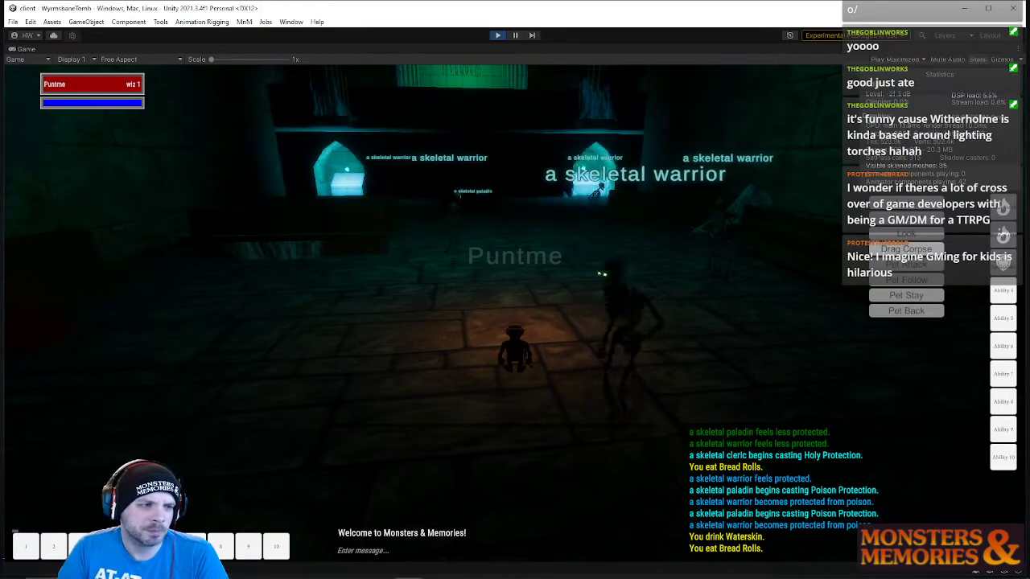
Cross the hall between the two glowing arches and follow the orange-lit corridor toward the skeletal paladin
{"action": "key", "text": "w"}
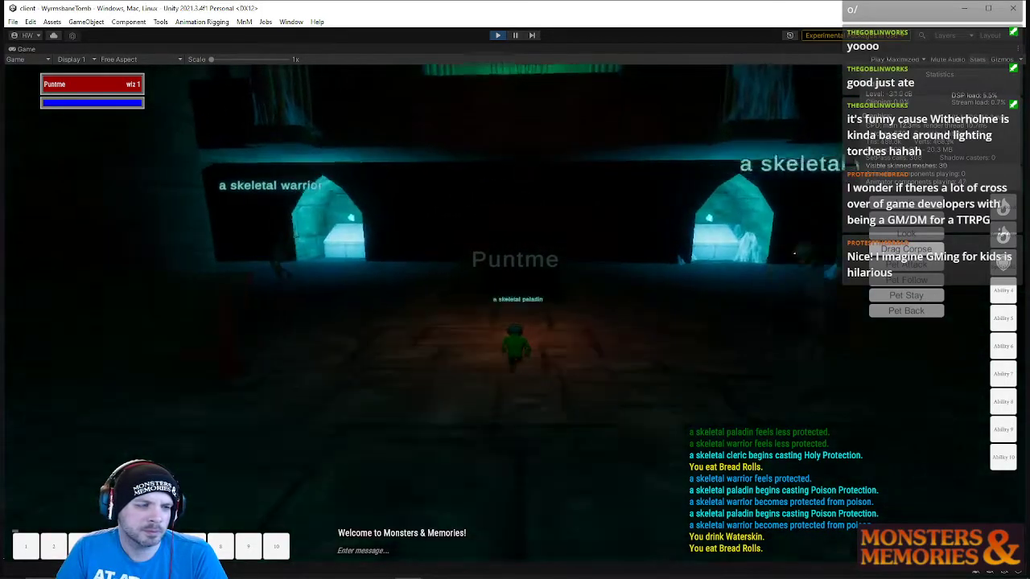
{"action": "key", "text": "w"}
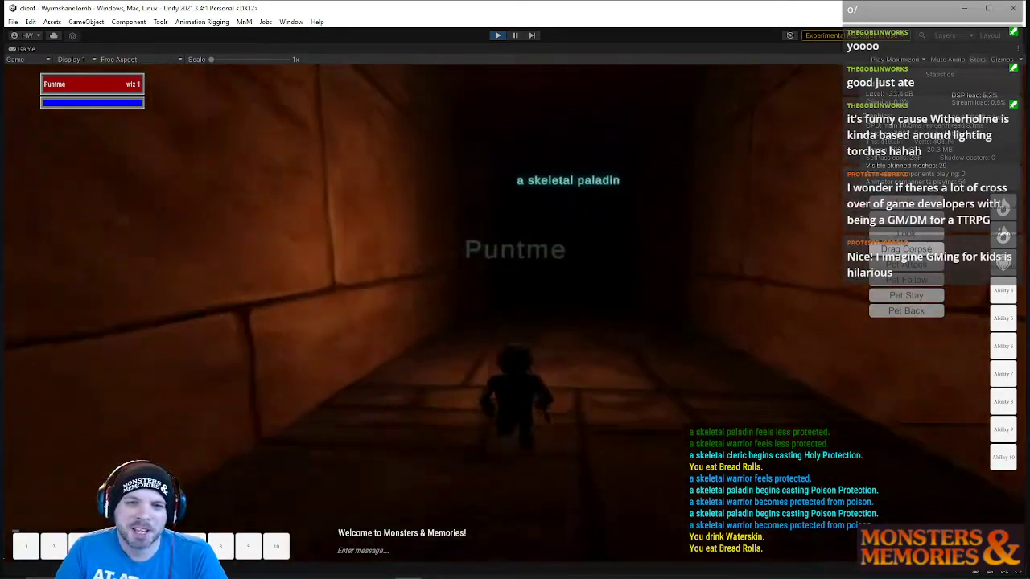
{"action": "key", "text": "w"}
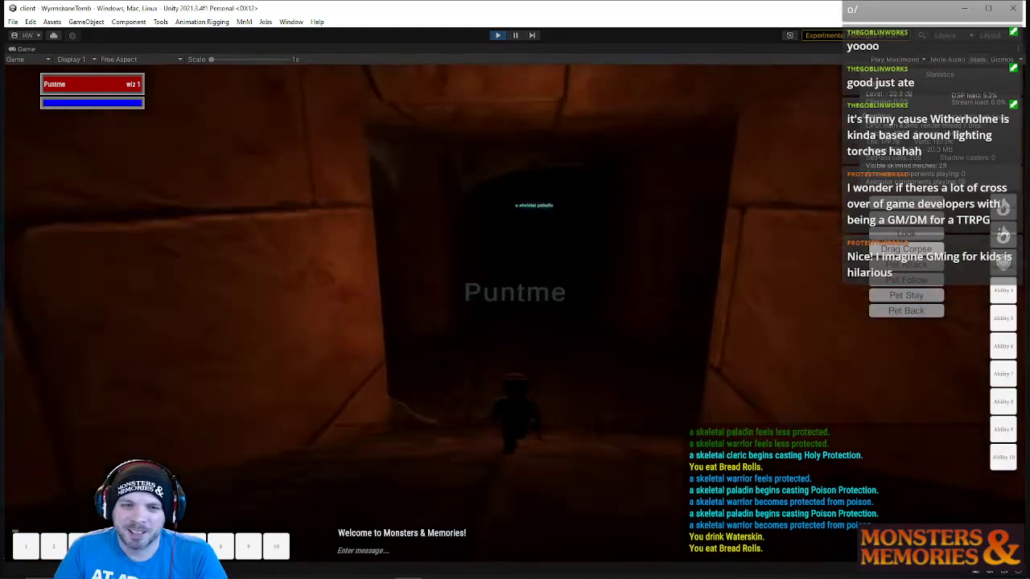
Explore the dark burial crypt, passing the skeletal paladins and the skeleton laid out on a stone slab
{"action": "key", "text": "w"}
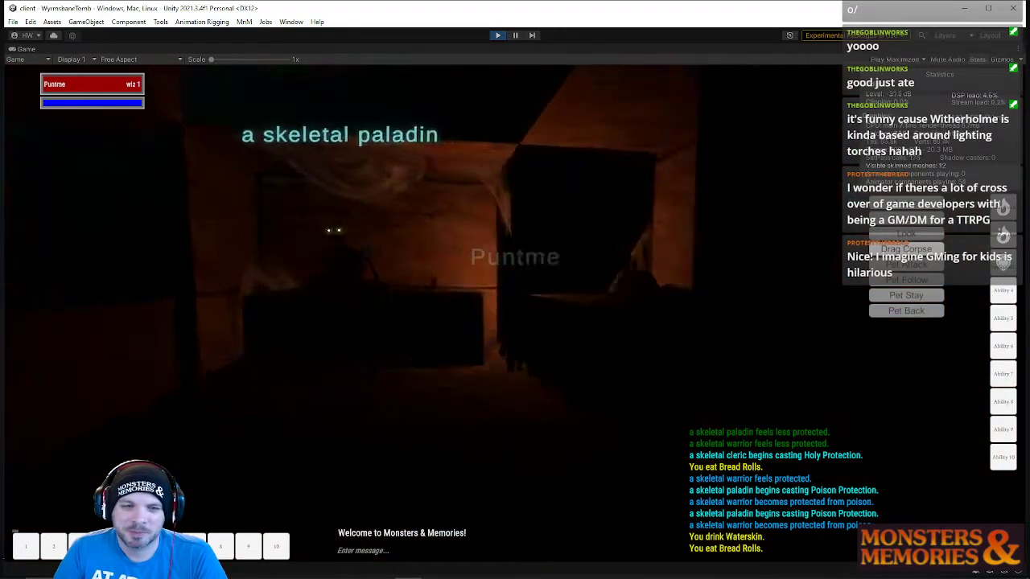
{"action": "key", "text": "w"}
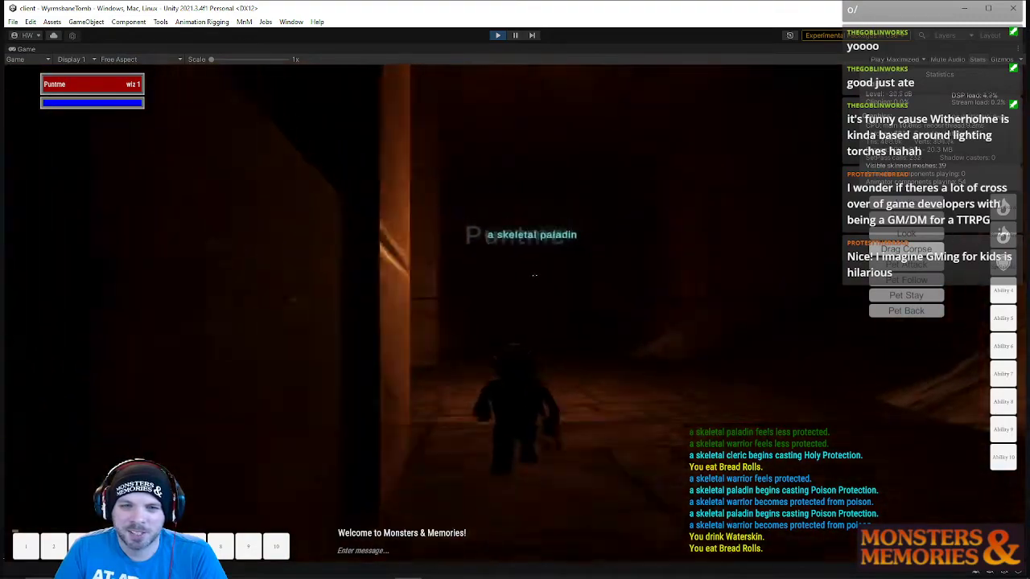
{"action": "key", "text": "w"}
{"action": "key", "text": "w"}
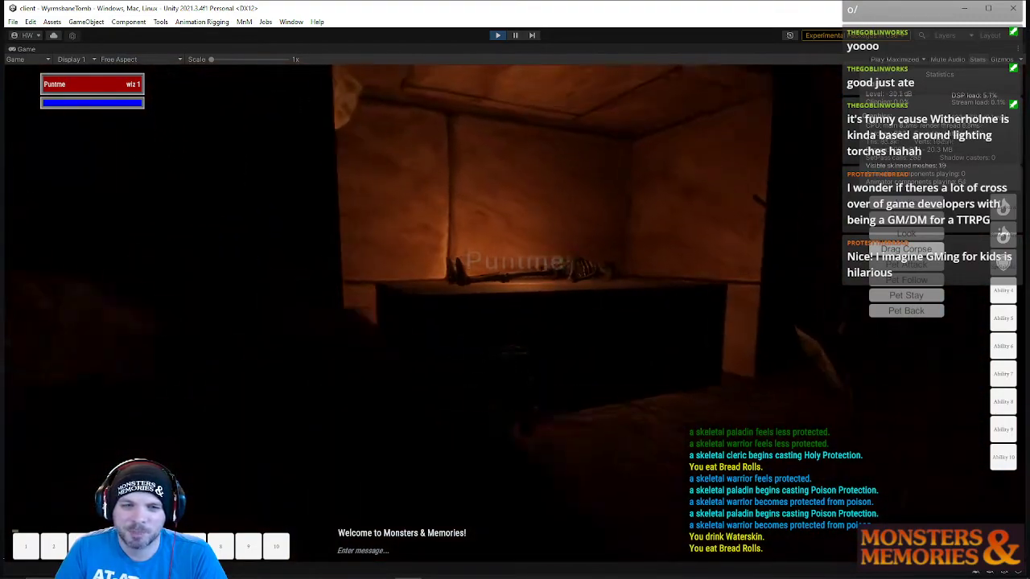
{"action": "key", "text": "w"}
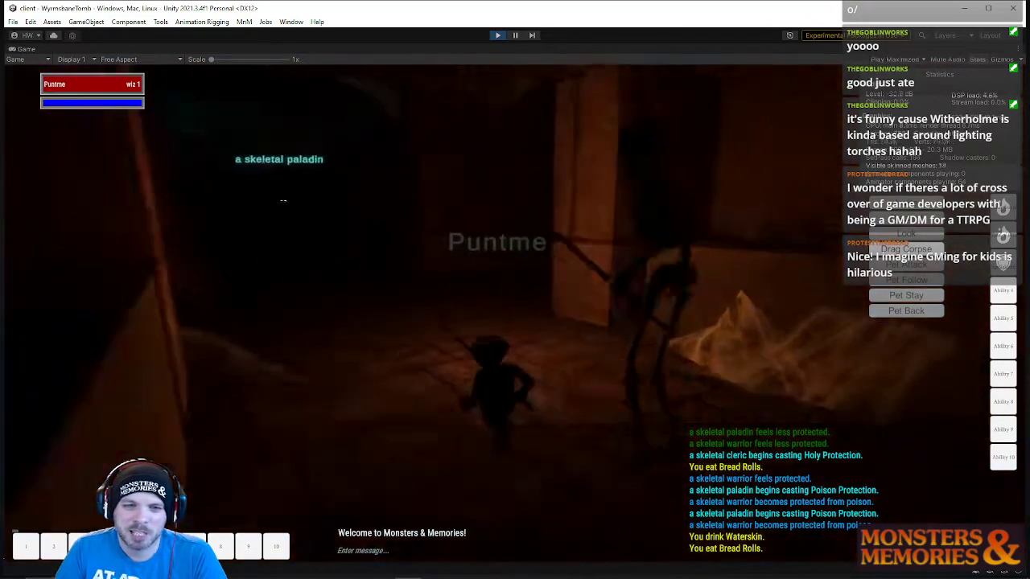
Run through the cobwebbed crypt passages to the corridor facing the room with teal flames
{"action": "key", "text": "w"}
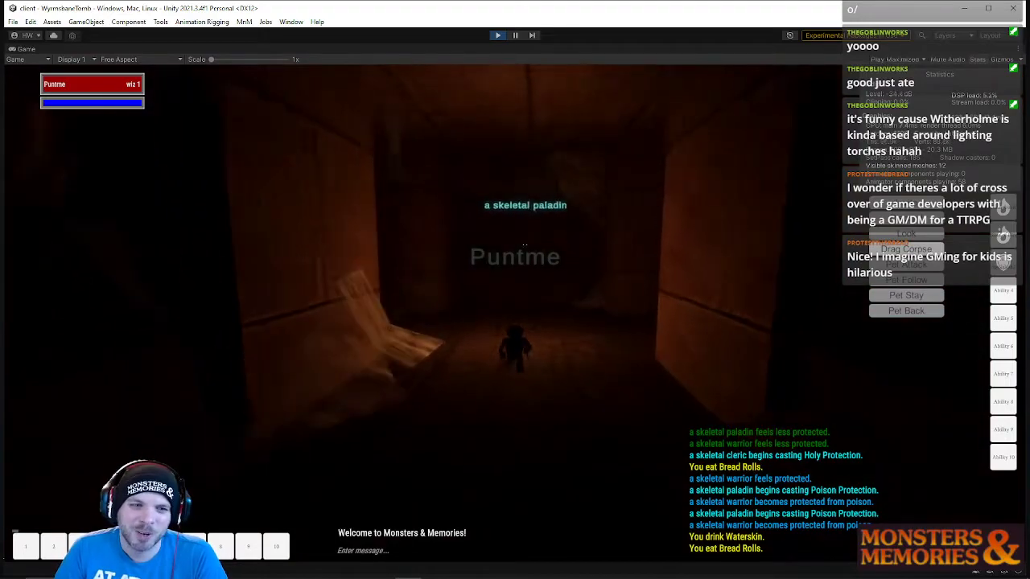
{"action": "key", "text": "w"}
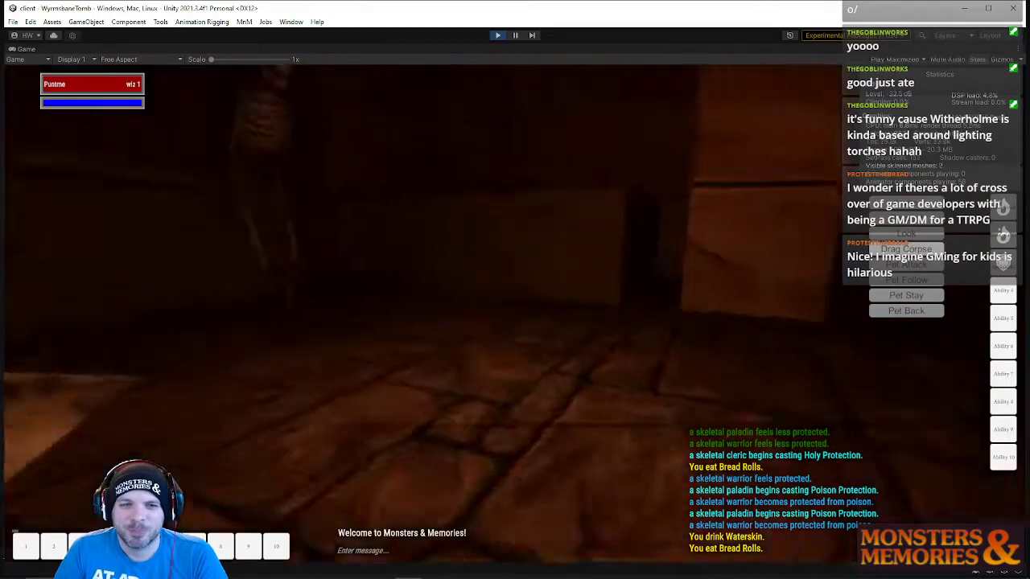
{"action": "key", "text": "w"}
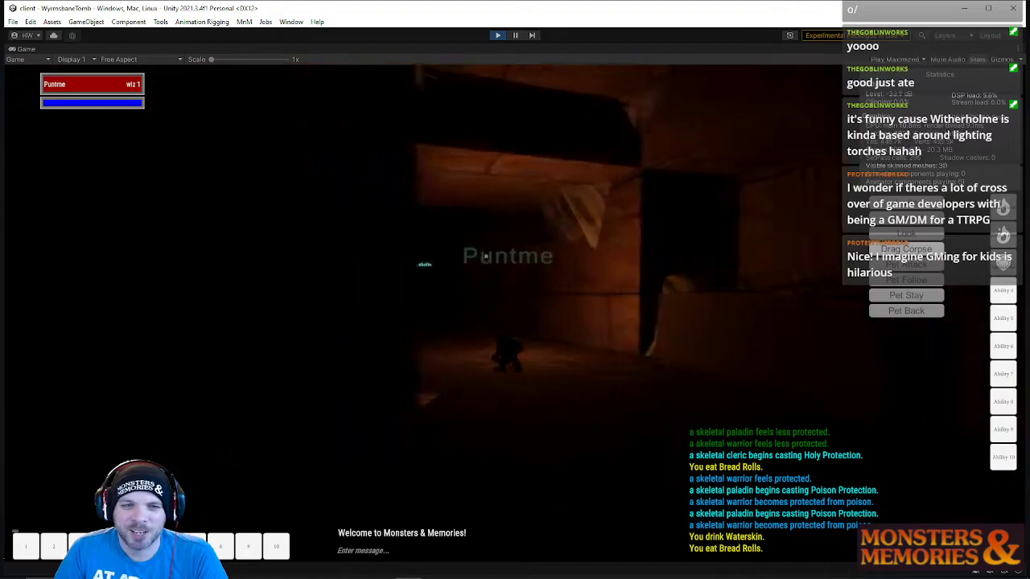
{"action": "key", "text": "w"}
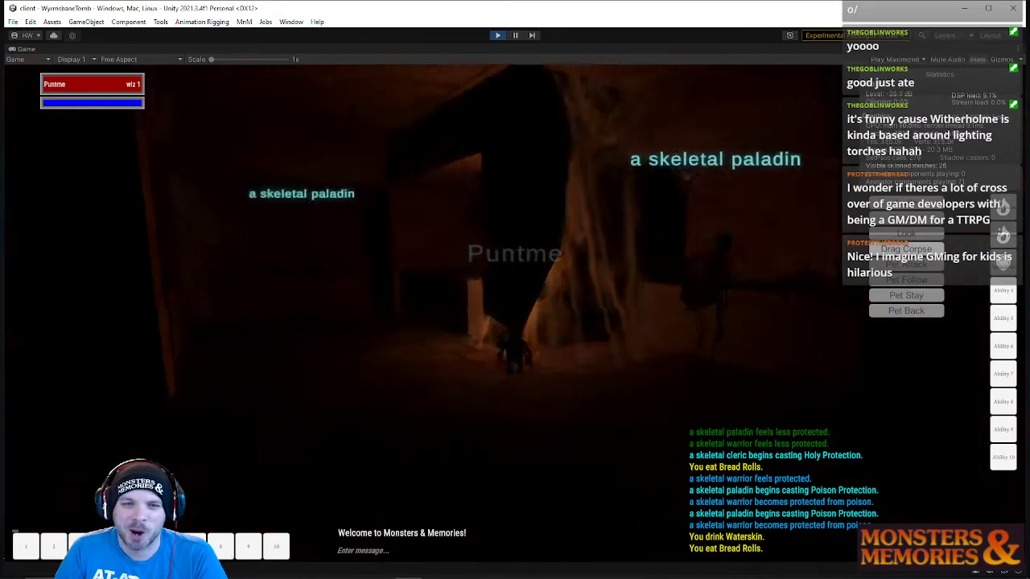
{"action": "key", "text": "w"}
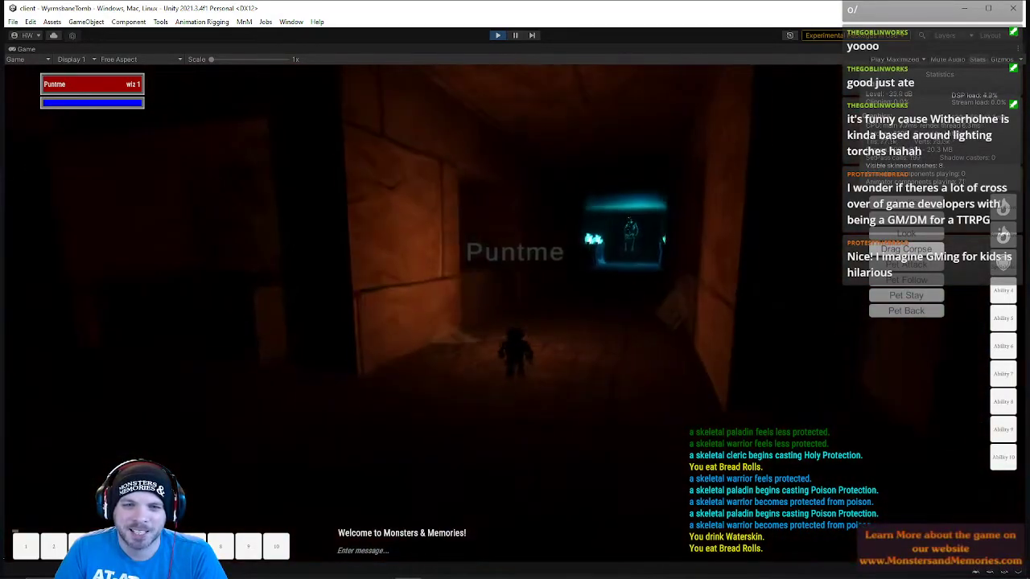
Run down the corridor into the teal brazier chamber and move around the giant skeleton
{"action": "key", "text": "w"}
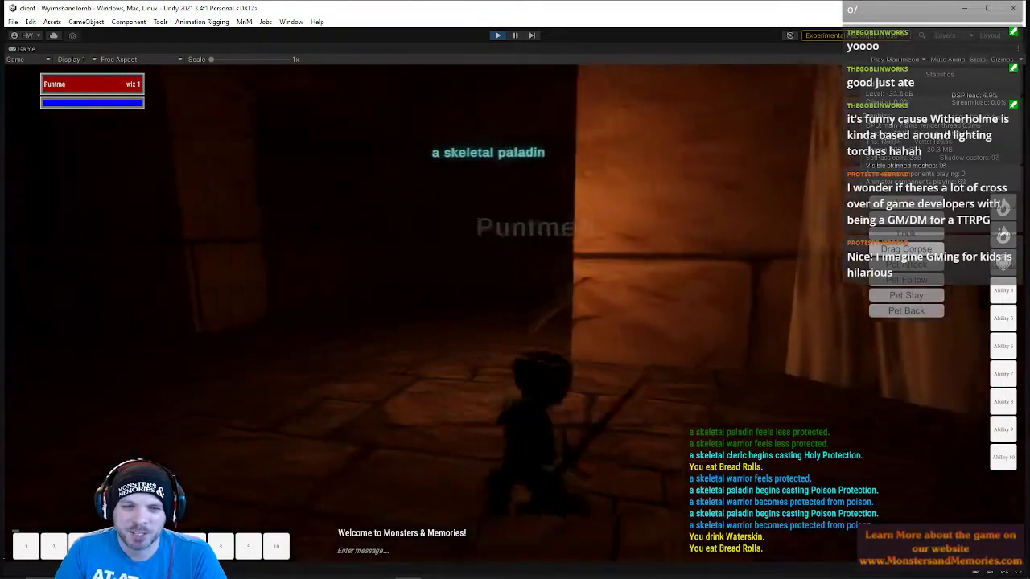
{"action": "key", "text": "w"}
{"action": "key", "text": "w"}
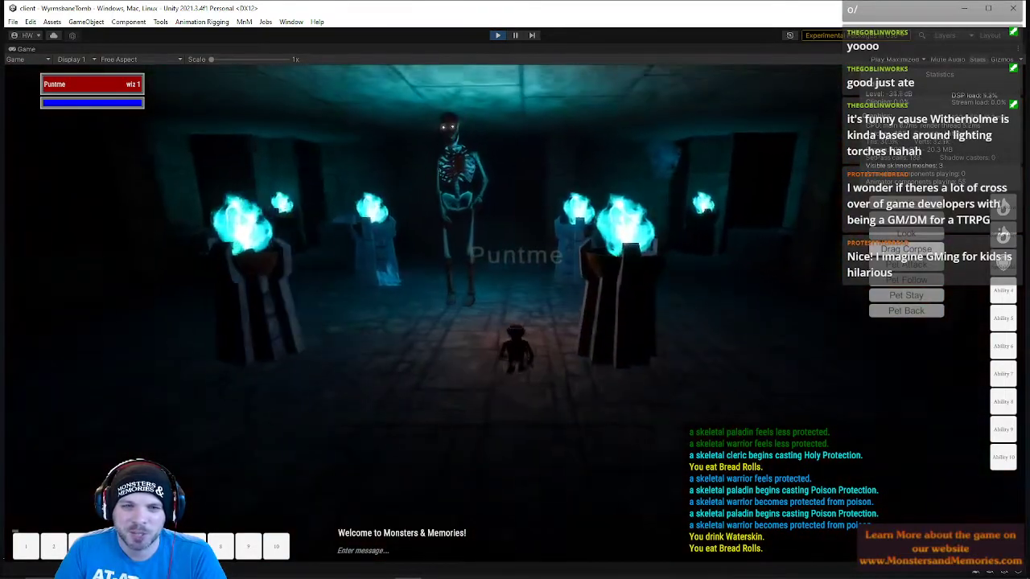
{"action": "key", "text": "w"}
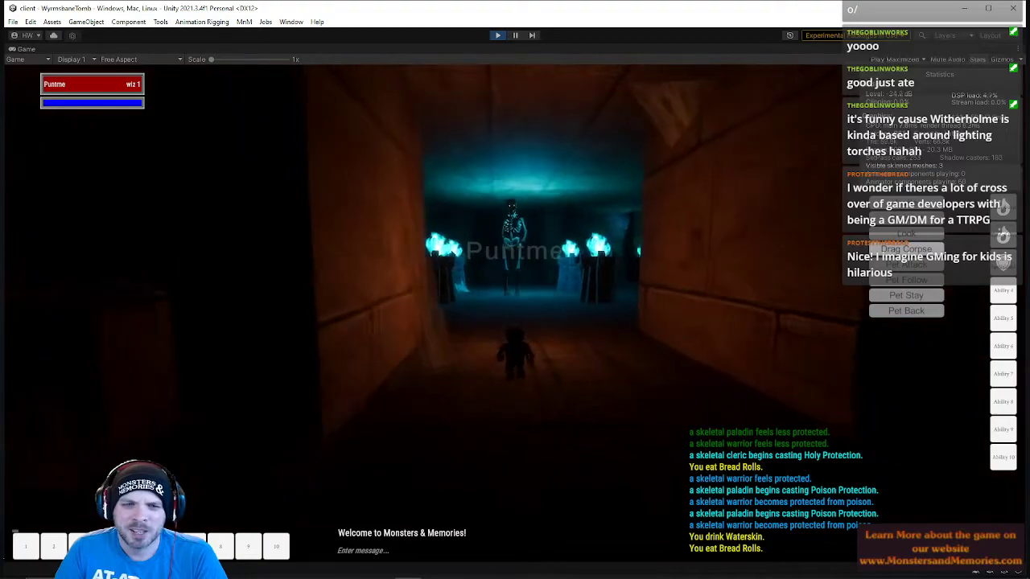
{"action": "key", "text": "w"}
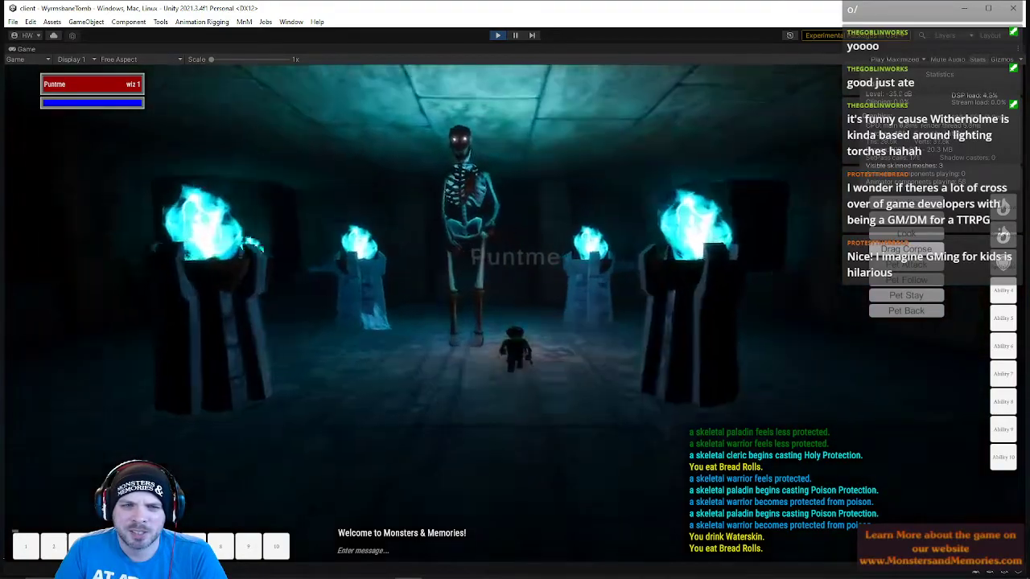
{"action": "key", "text": "w"}
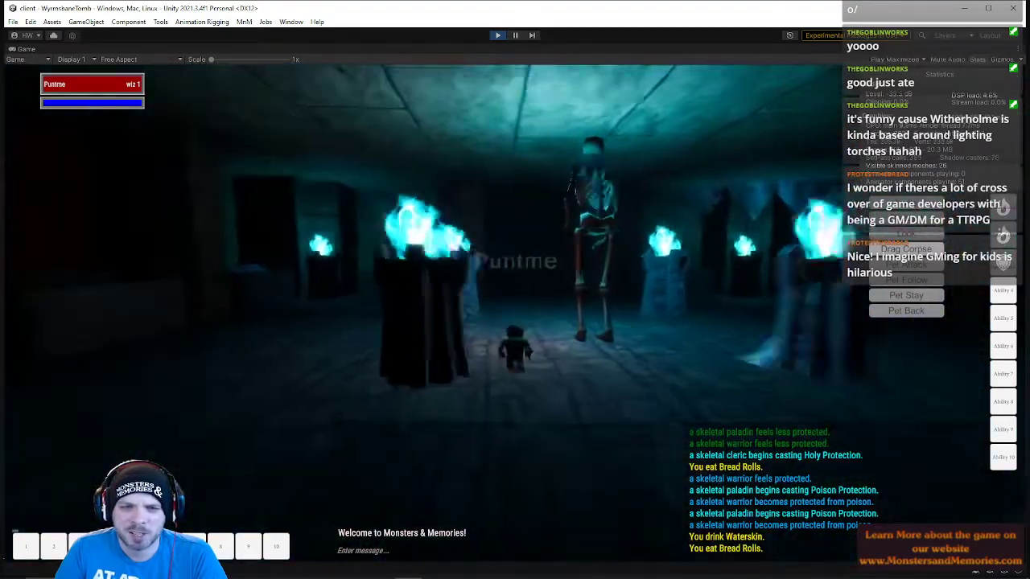
Turn off GM aggro at the tomb entrance and run along the torch-lit stone corridors
{"action": "key", "text": "w"}
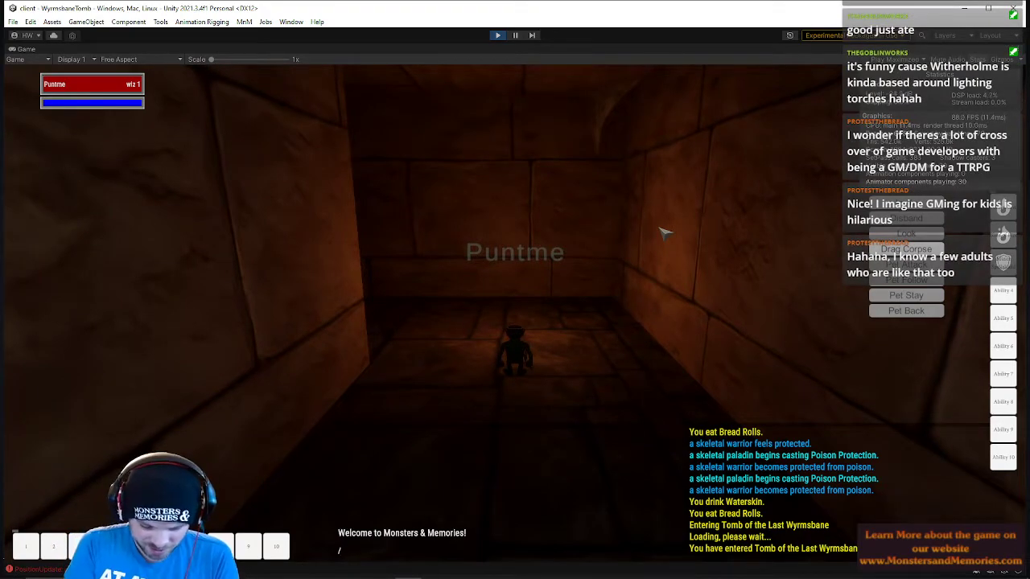
{"action": "key", "text": "Return"}
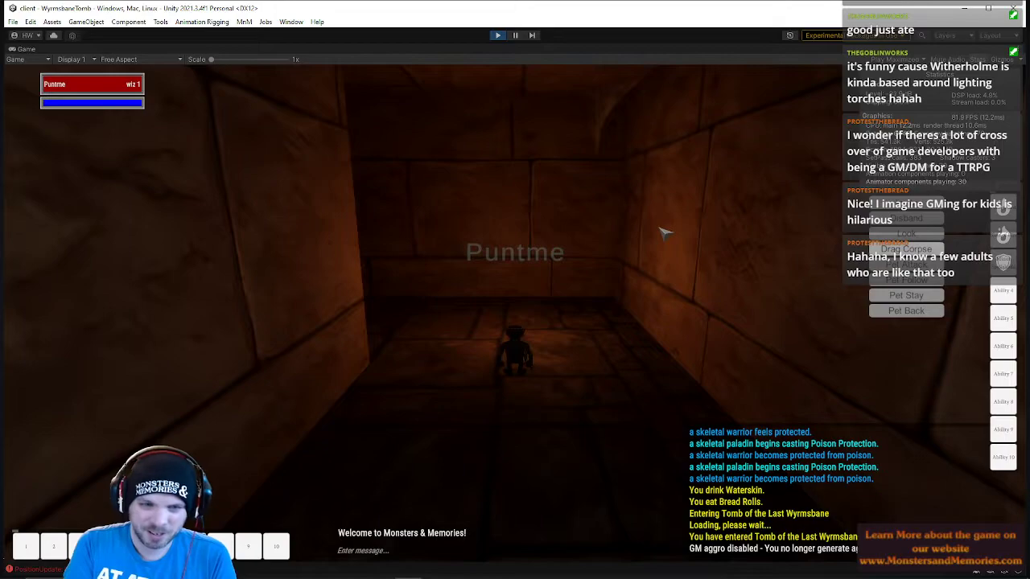
{"action": "key", "text": "w"}
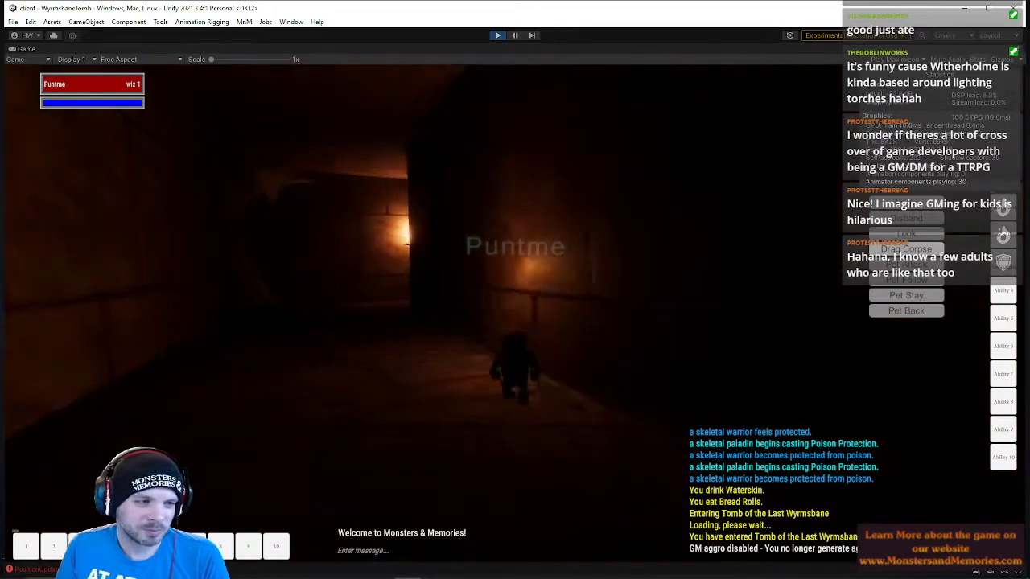
{"action": "key", "text": "w"}
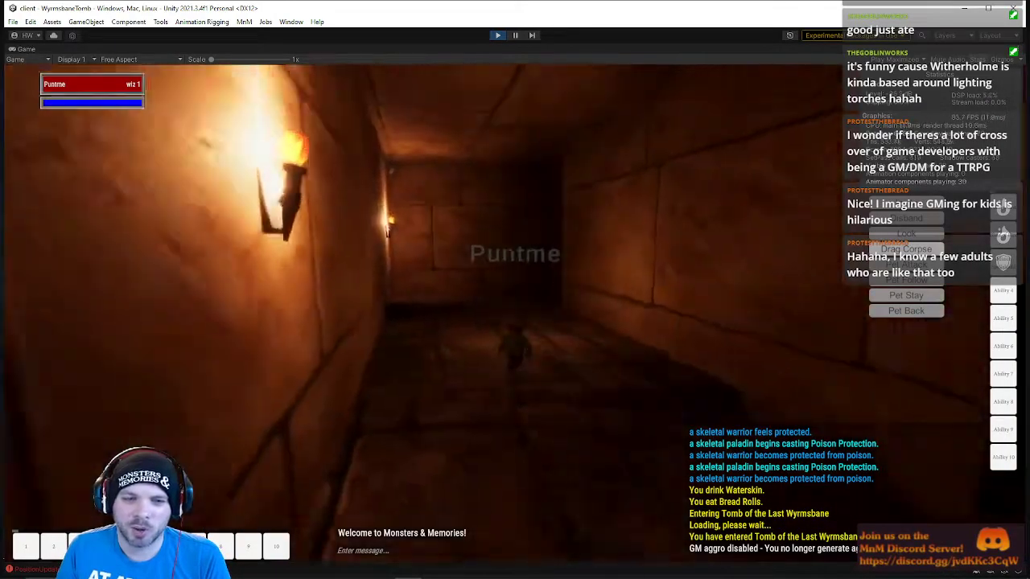
{"action": "key", "text": "w"}
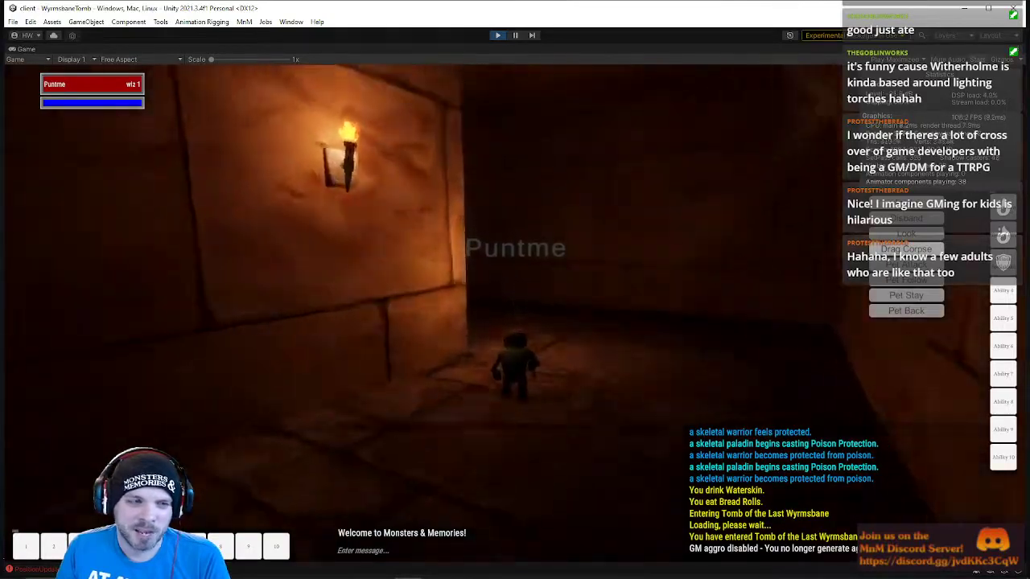
{"action": "key", "text": "w"}
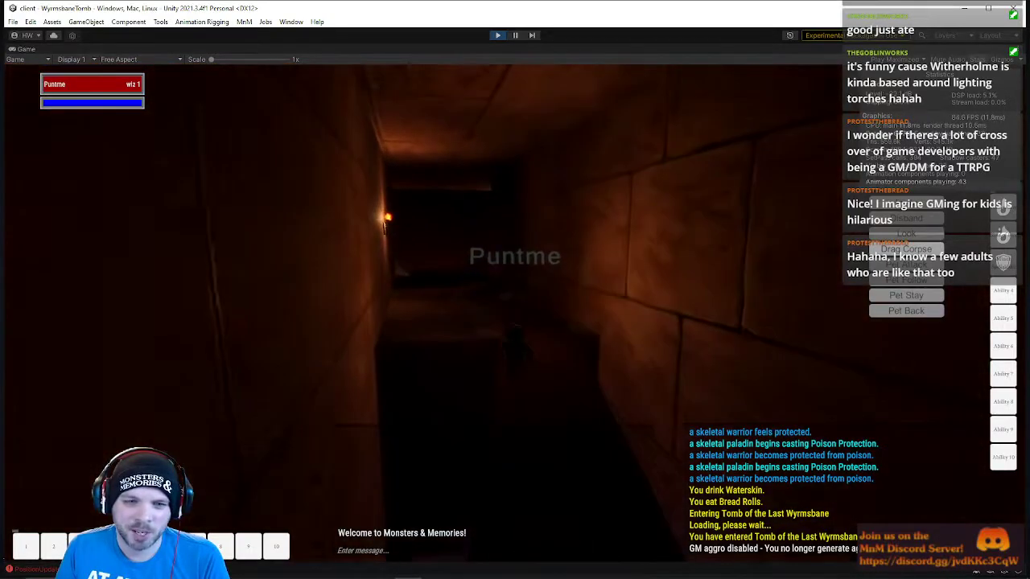
Follow the torch-lit passages deeper into the tomb to the skeletal paladin near the teal-lit doorway
{"action": "key", "text": "w"}
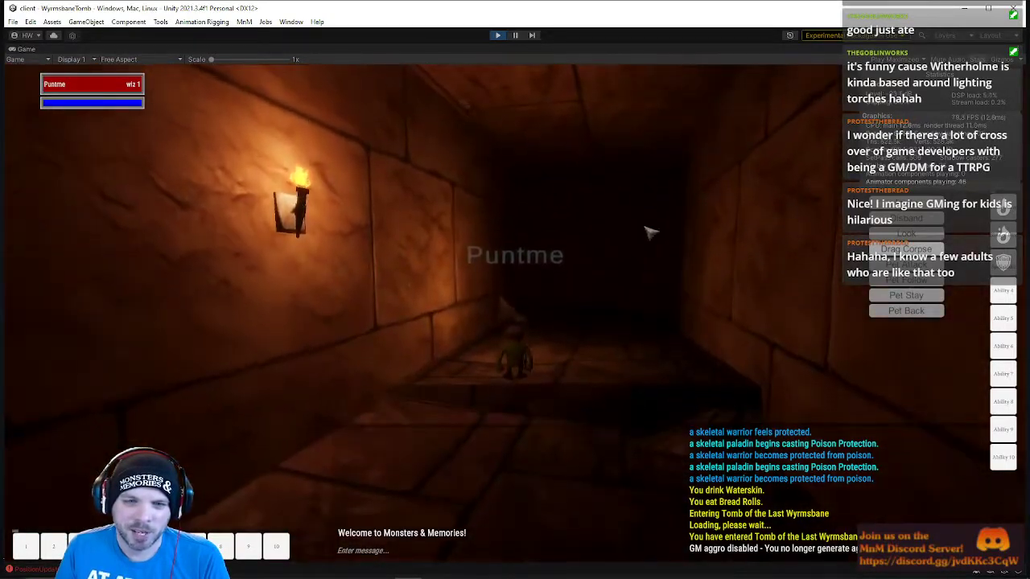
{"action": "key", "text": "w"}
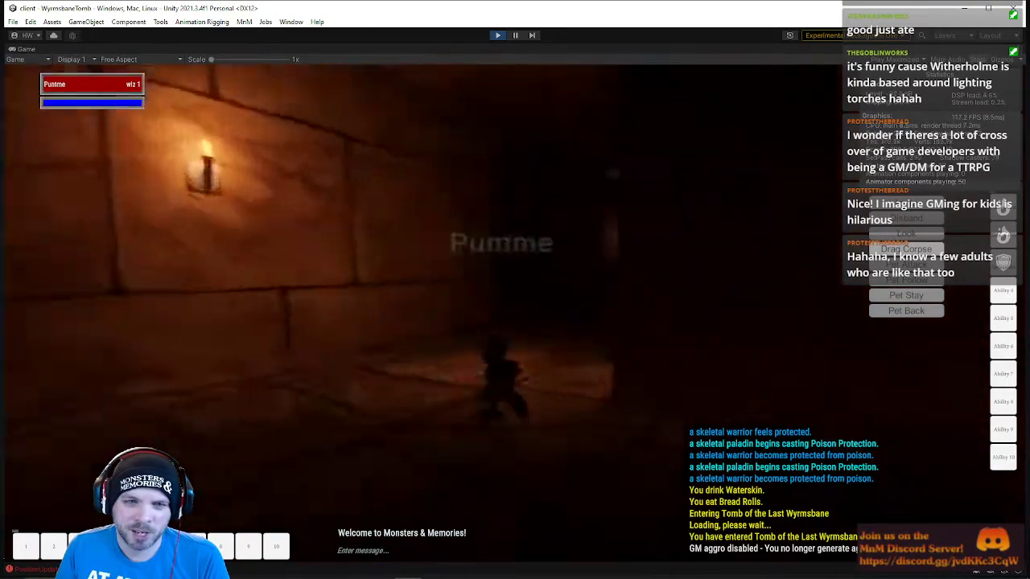
{"action": "key", "text": "w"}
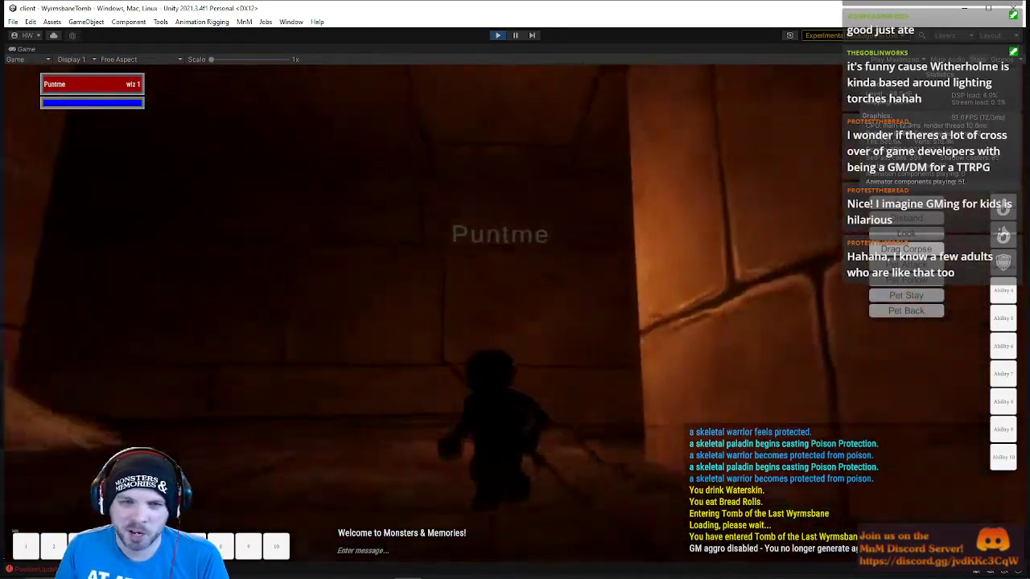
{"action": "key", "text": "w"}
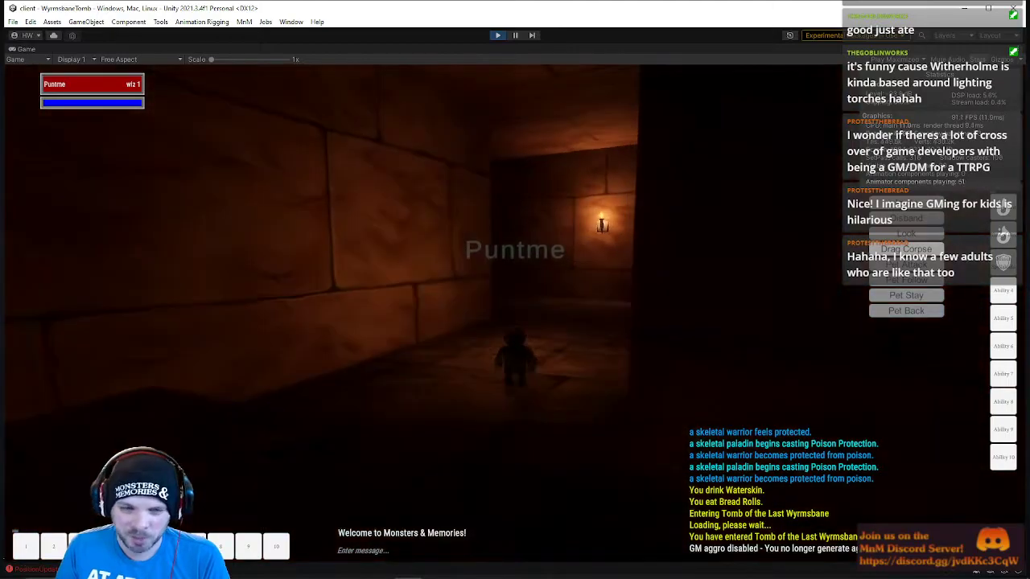
{"action": "key", "text": "w"}
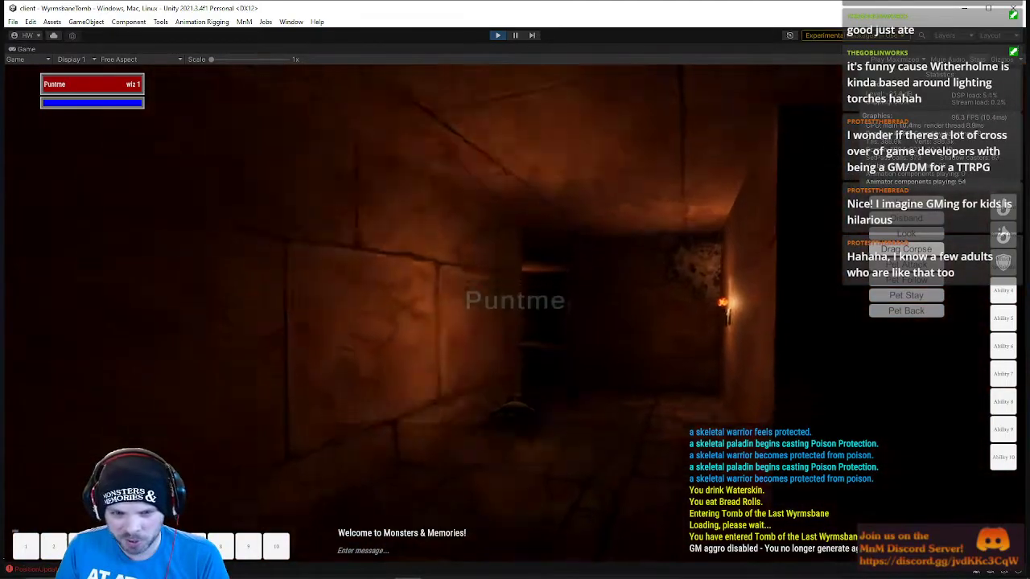
{"action": "key", "text": "w"}
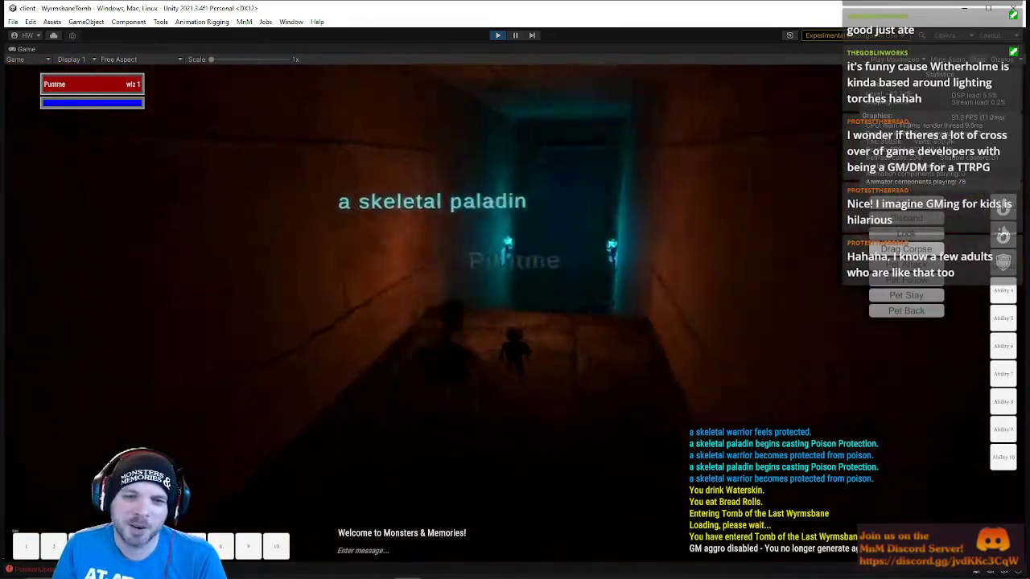
Pass the area with the skeletal clerics and run down the cobwebbed dark passage toward the purple glow
{"action": "key", "text": "w"}
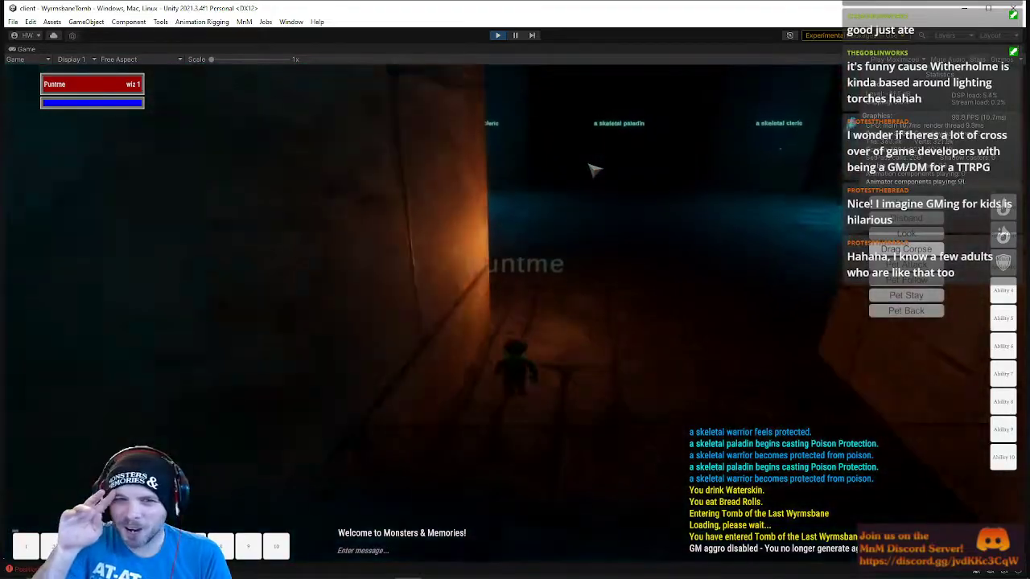
{"action": "key", "text": "w"}
{"action": "right_click_drag", "start_coordinate": [596, 181], "coordinate": [515, 181]}
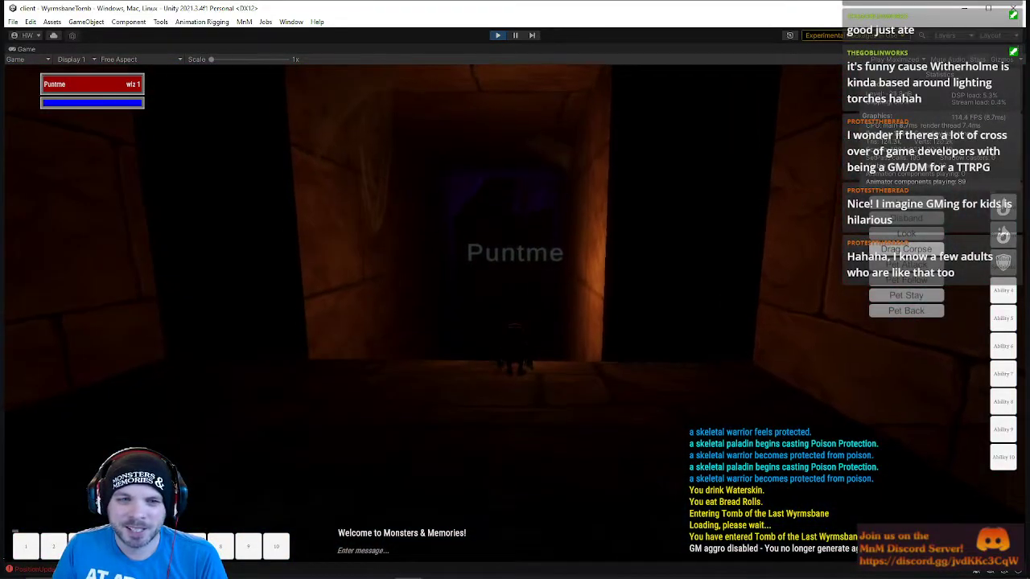
{"action": "key", "text": "w"}
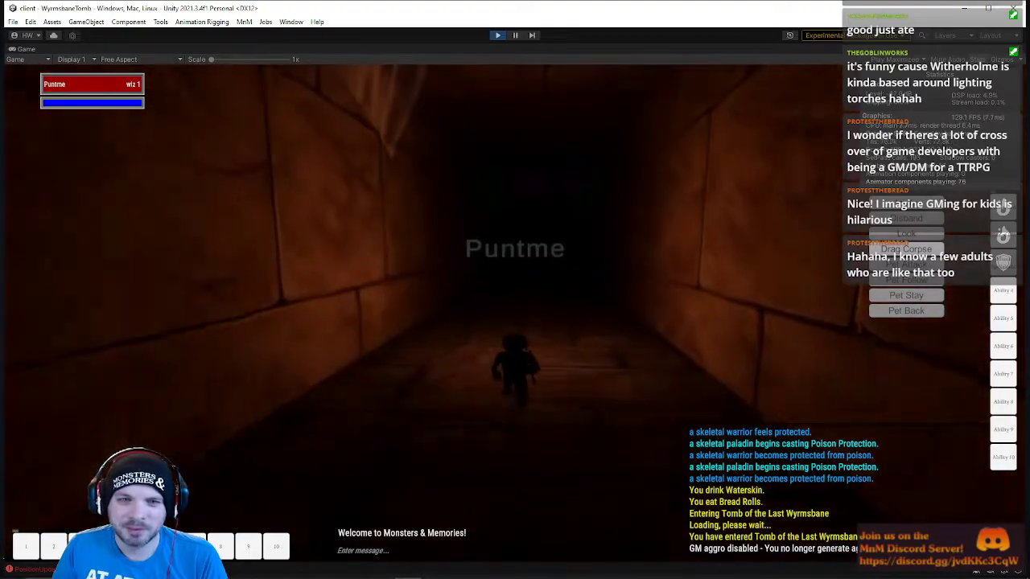
{"action": "key", "text": "w"}
{"action": "key", "text": "w"}
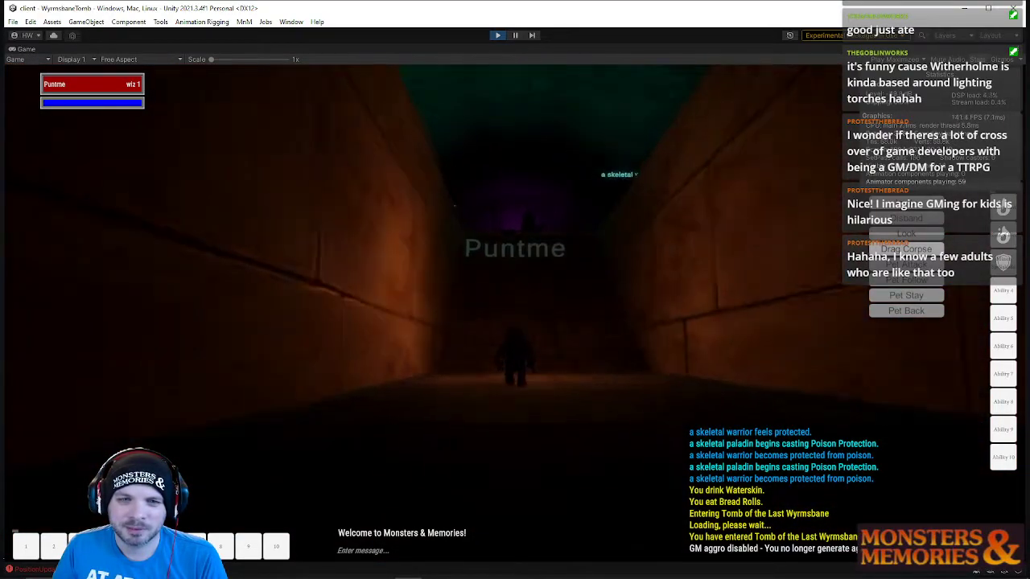
Cross the skeletal warriors' hall past the organ and glowing arches into the corridor with the skeletal paladin
{"action": "key", "text": "w"}
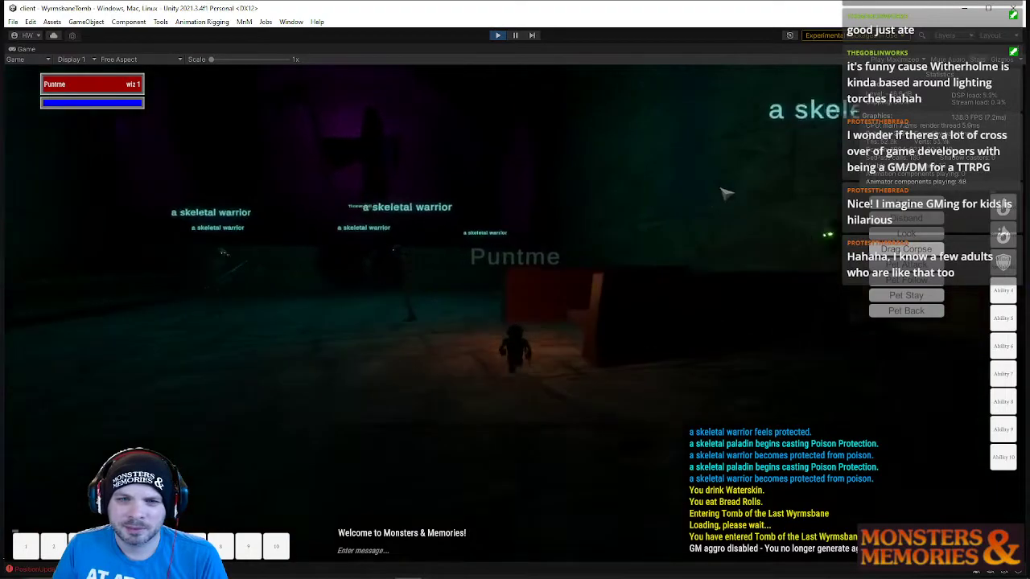
{"action": "key", "text": "w"}
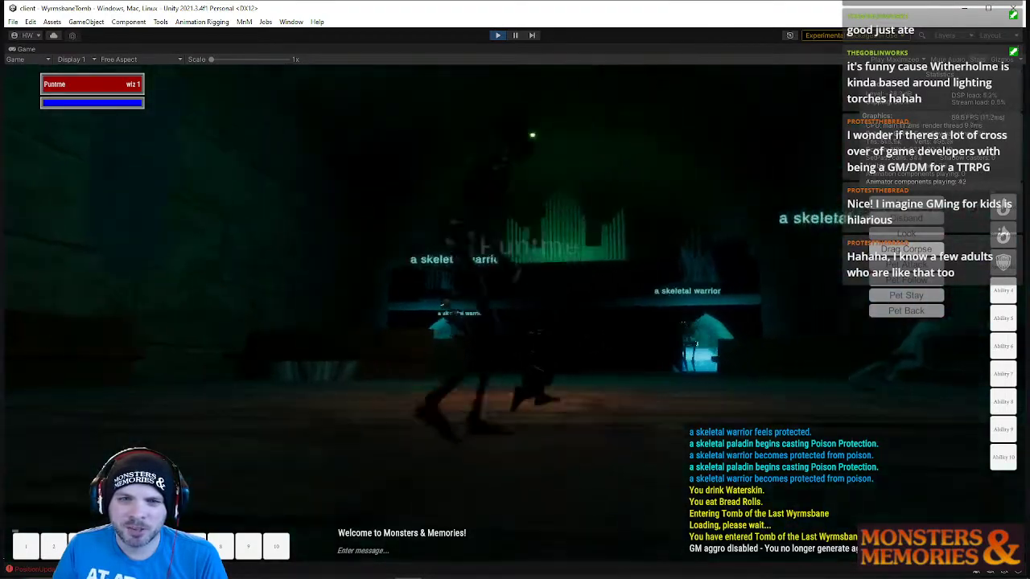
{"action": "key", "text": "w"}
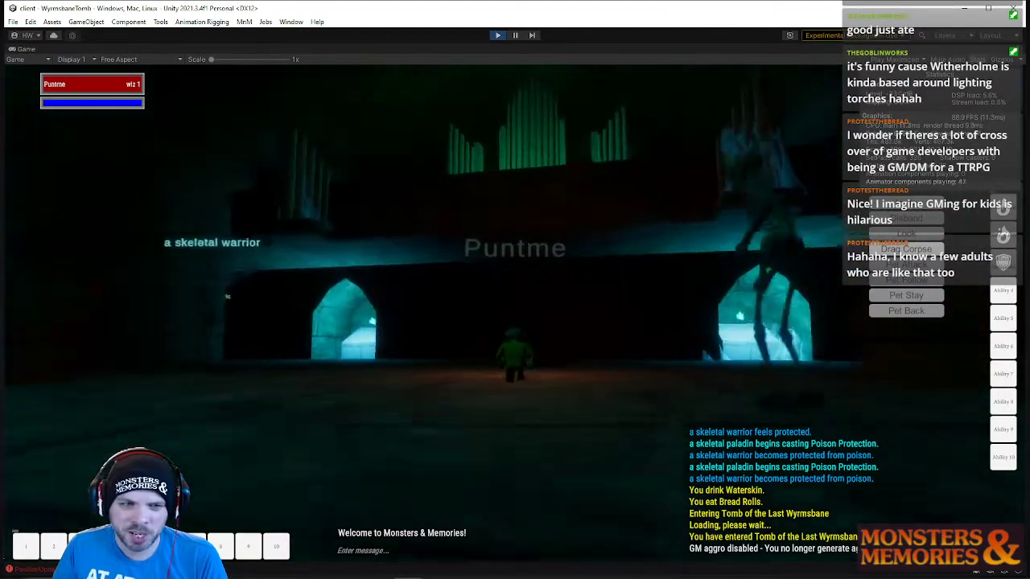
{"action": "key", "text": "w"}
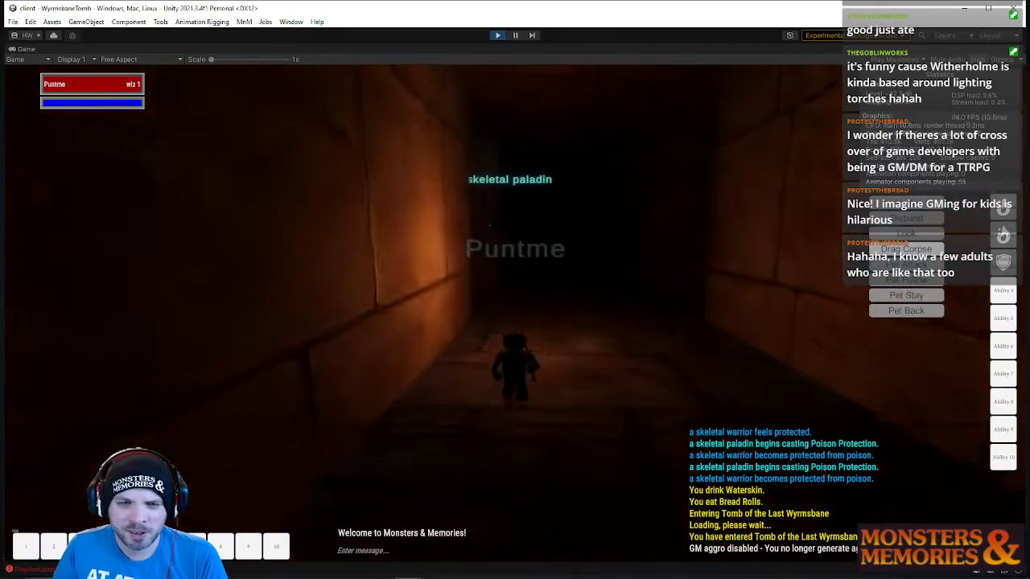
Run through the dark cobwebbed crypt to the corridor facing the teal brazier chamber
{"action": "key", "text": "w"}
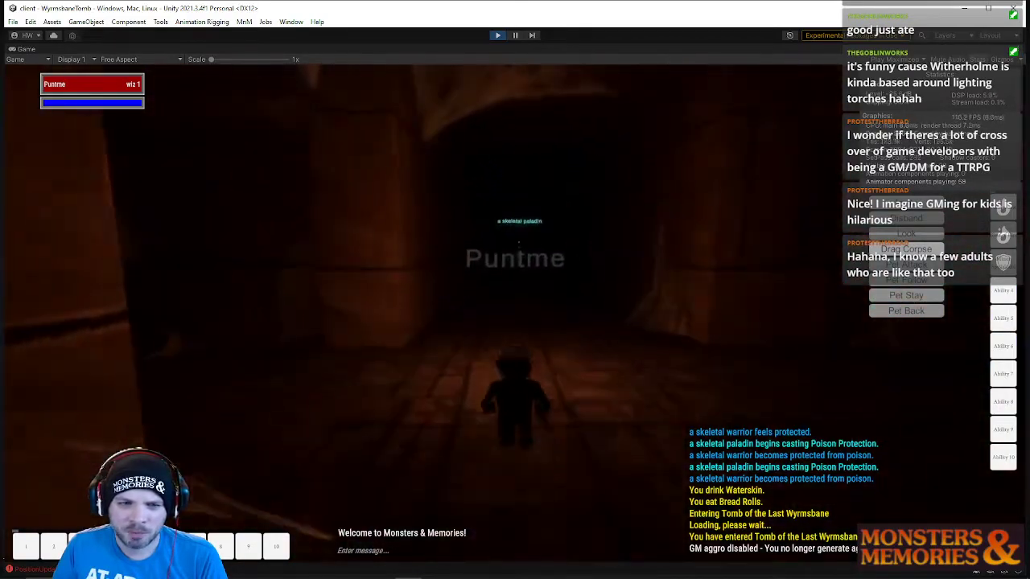
{"action": "key", "text": "w"}
{"action": "key", "text": "w"}
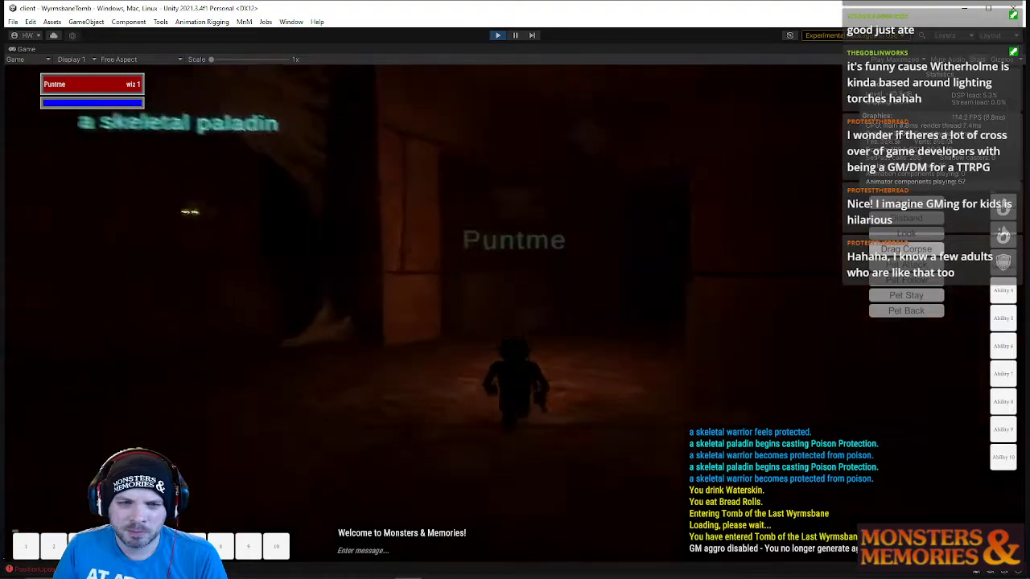
{"action": "key", "text": "w"}
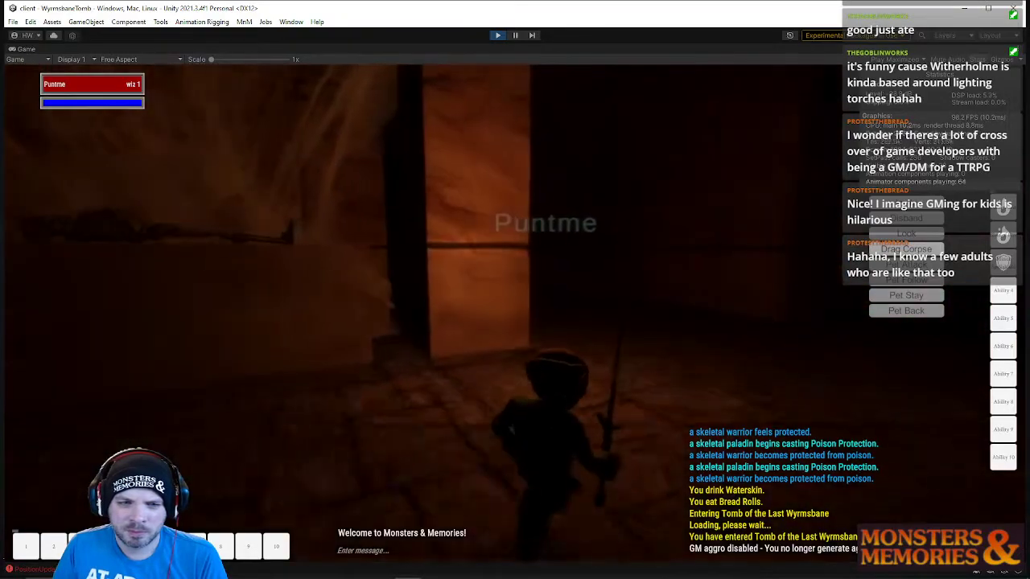
{"action": "key", "text": "w"}
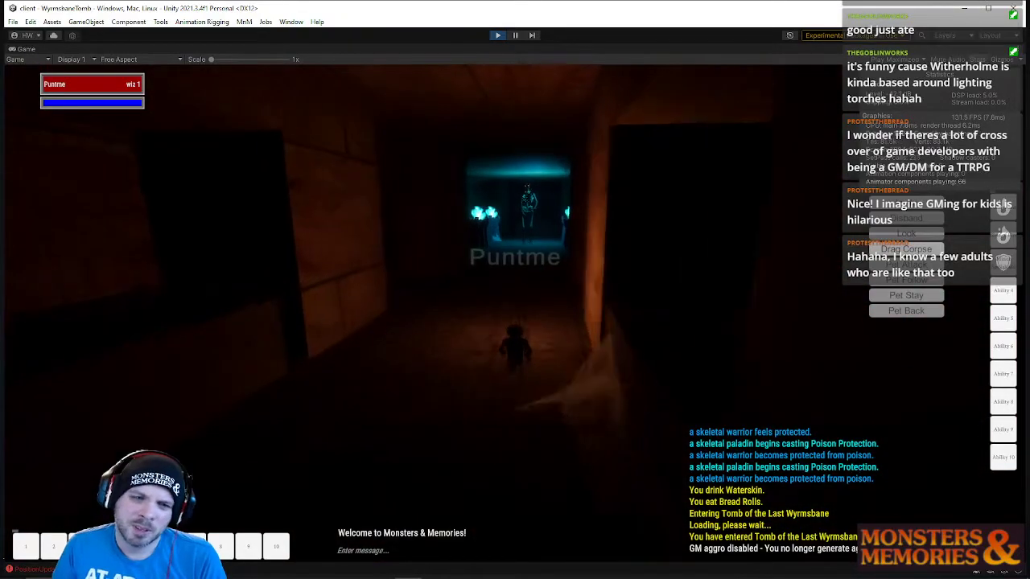
{"action": "key", "text": "w"}
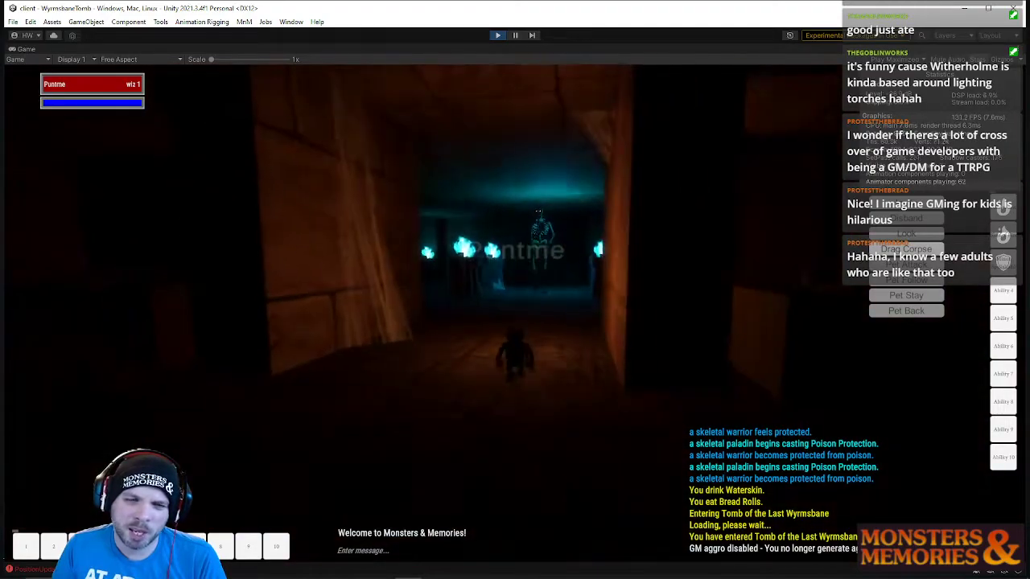
Turn around in the crypt corridor and travel to Night Harbor with the chat command /zone nightharbor
{"action": "key", "text": "a"}
{"action": "key", "text": "w"}
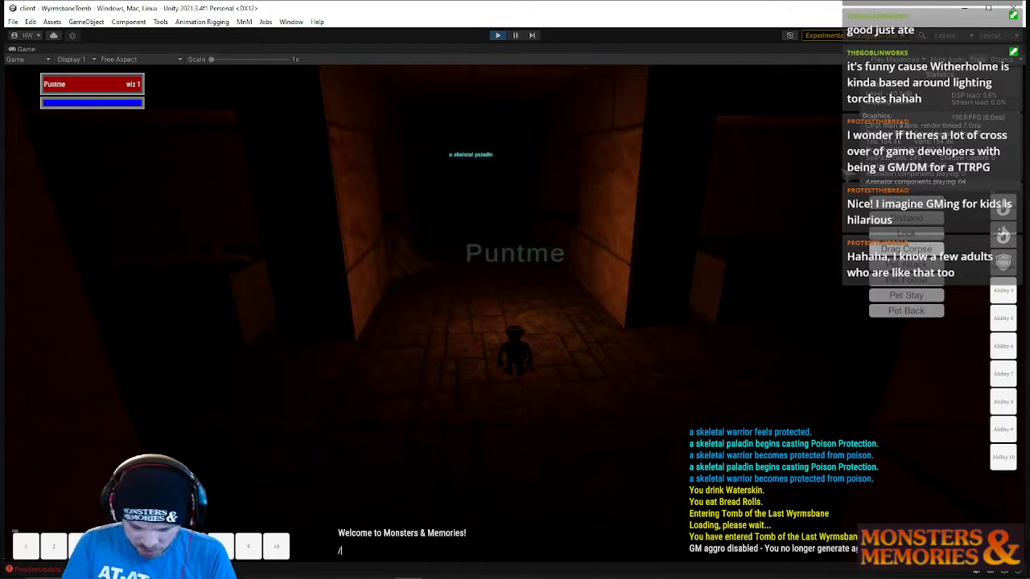
{"action": "type", "text": "e nightharbor"}
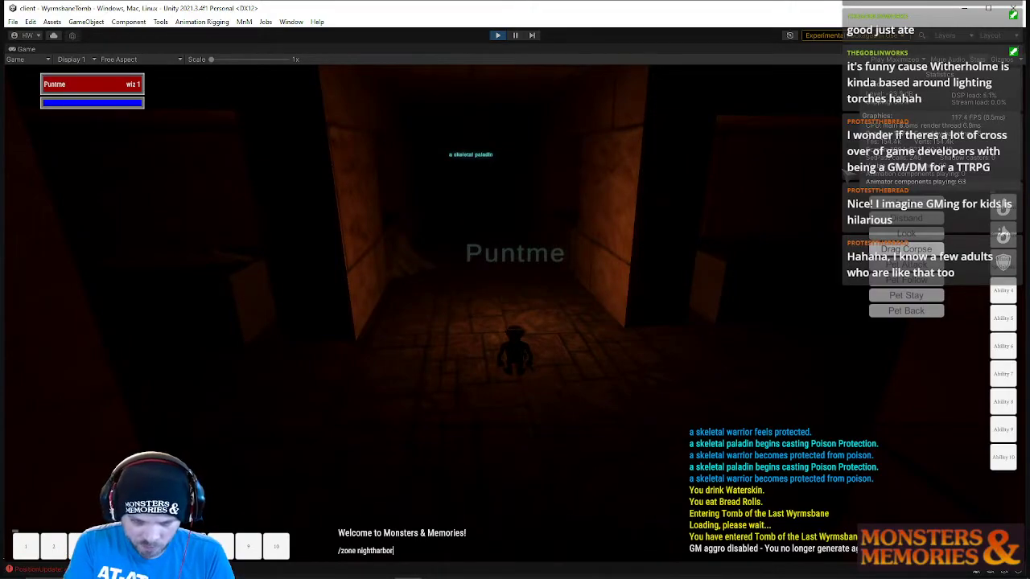
{"action": "key", "text": "Return"}
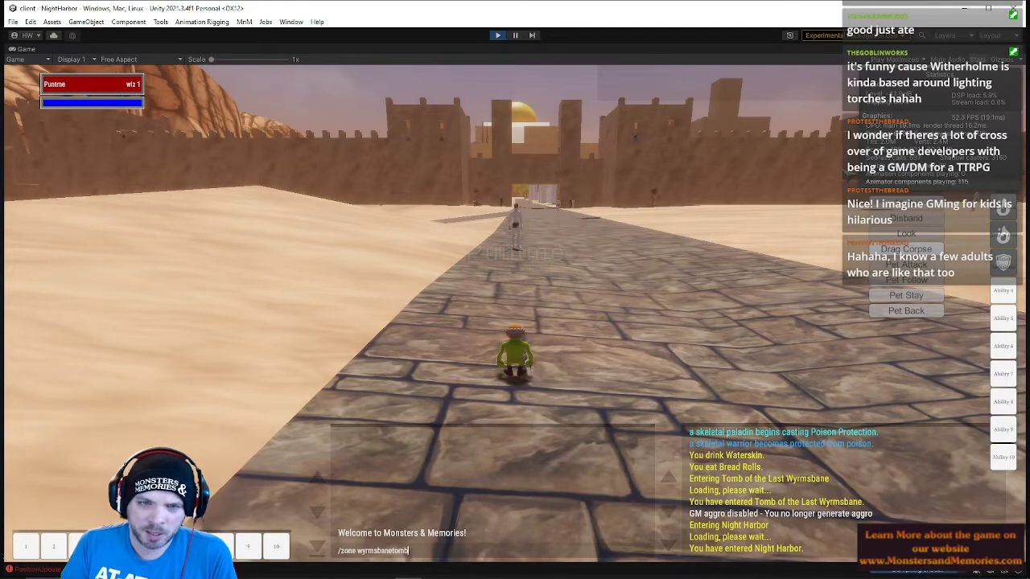
Return to the tomb with the chat command /zone wyrmsbanetomb and disable GM aggro again
{"action": "key", "text": "Return"}
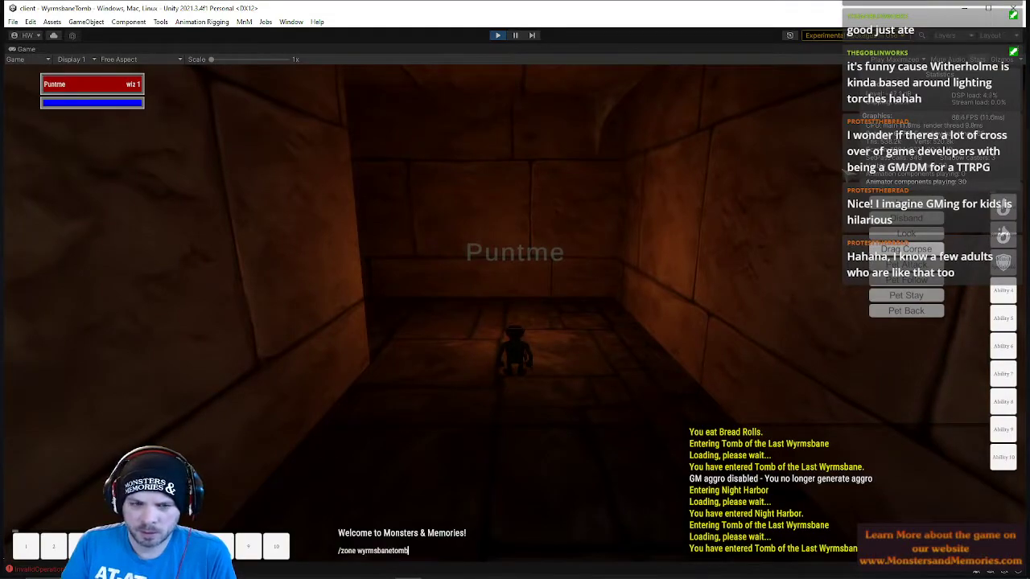
{"action": "key", "text": "Return"}
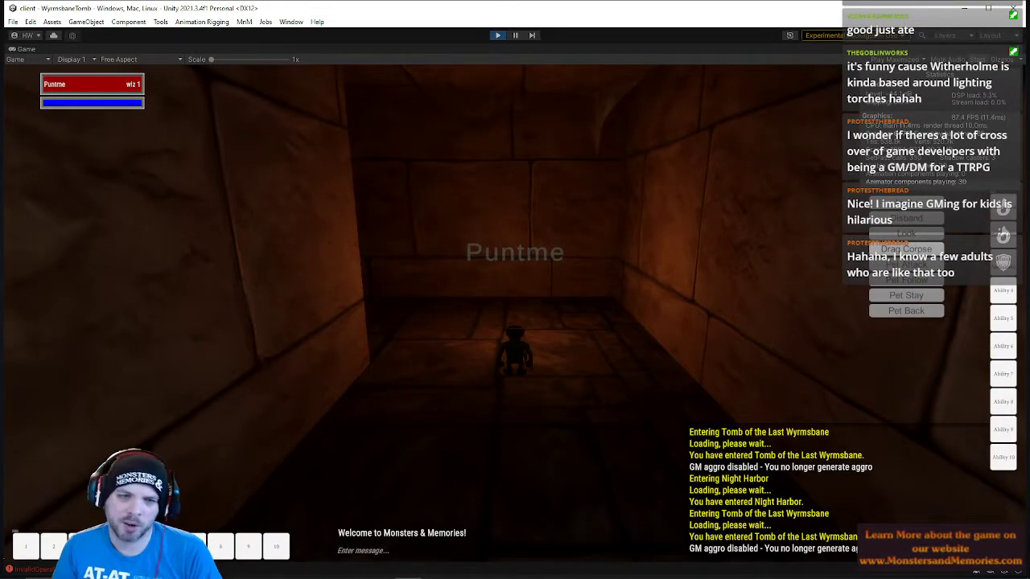
Run from the tomb entrance through the torch-lit corridors into the long dark passage, looking around the walls
{"action": "key", "text": "w"}
{"action": "mouse_move", "coordinate": [656, 278]}
{"action": "right_mouse_down"}
{"action": "mouse_move", "coordinate": [507, 275]}
{"action": "mouse_move", "coordinate": [635, 275]}
{"action": "right_mouse_up"}
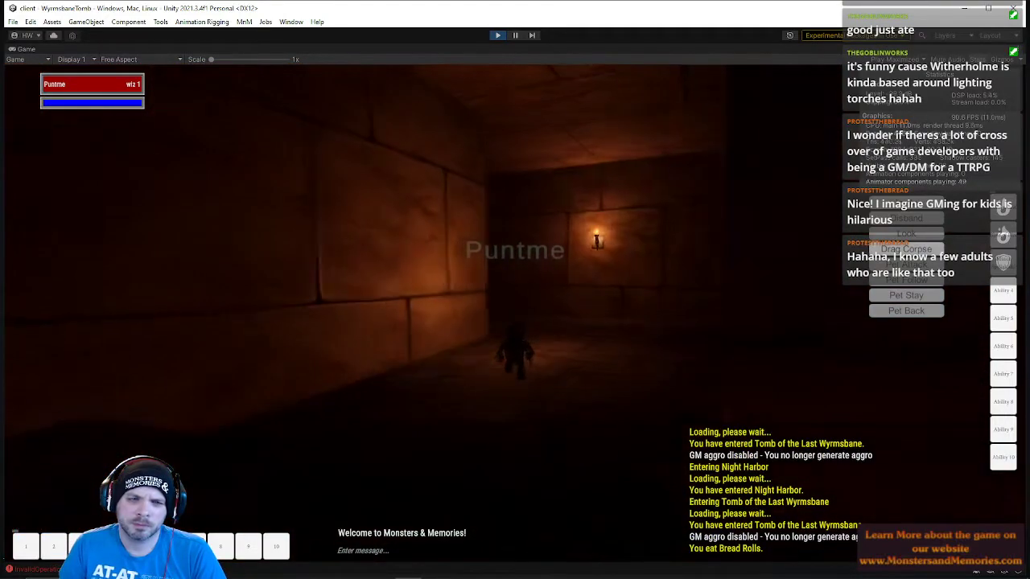
{"action": "right_click_drag", "start_coordinate": [515, 275], "coordinate": [418, 283]}
{"action": "right_click_drag", "start_coordinate": [515, 275], "coordinate": [593, 282]}
{"action": "right_click_drag", "start_coordinate": [515, 275], "coordinate": [519, 243]}
{"action": "right_click_drag", "start_coordinate": [613, 239], "coordinate": [615, 261]}
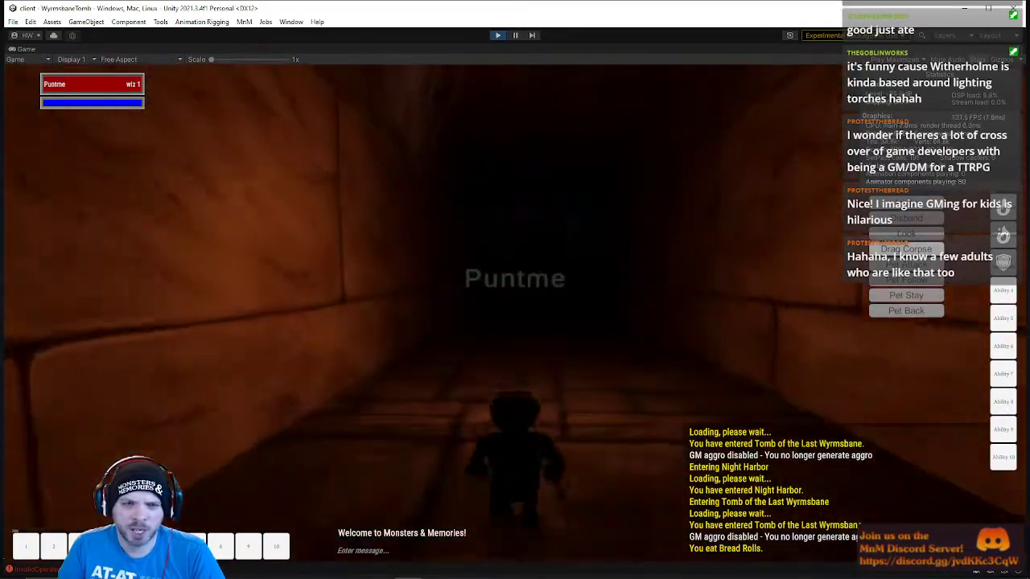
Continue past the purple-lit hall and through the crypt corridor toward the giant skeleton in the teal brazier chamber
{"action": "scroll", "coordinate": [514, 275], "scroll_direction": "down", "scroll_amount": 3}
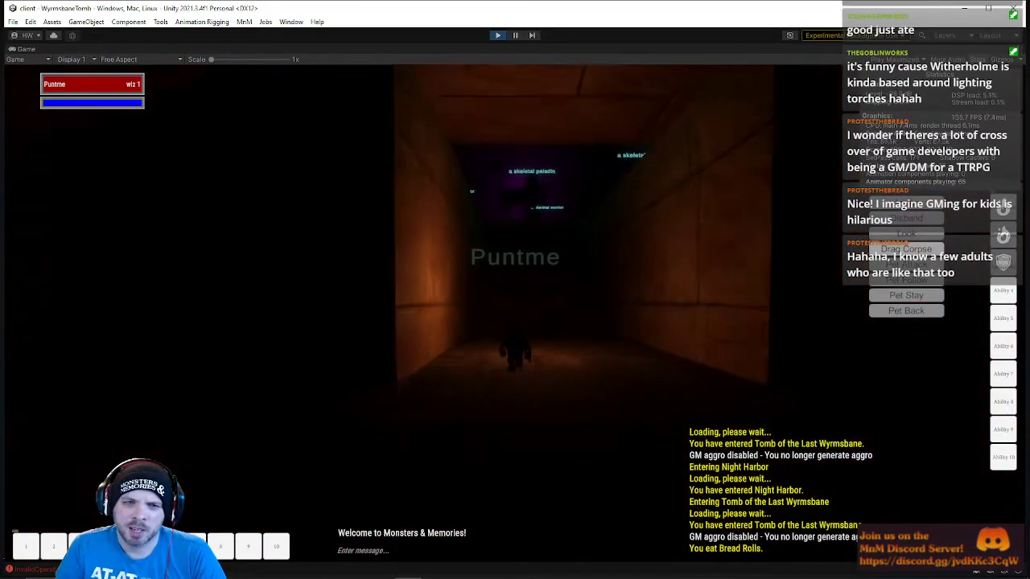
{"action": "right_click_drag", "start_coordinate": [515, 275], "coordinate": [579, 285]}
{"action": "right_click_drag", "start_coordinate": [515, 275], "coordinate": [452, 280]}
{"action": "key", "text": "w"}
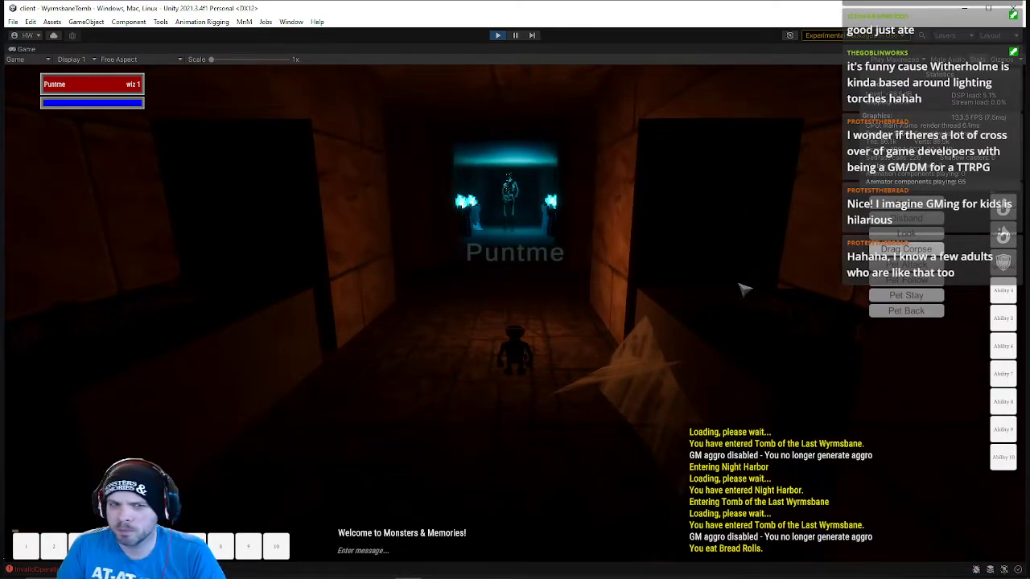
{"action": "key", "text": "w"}
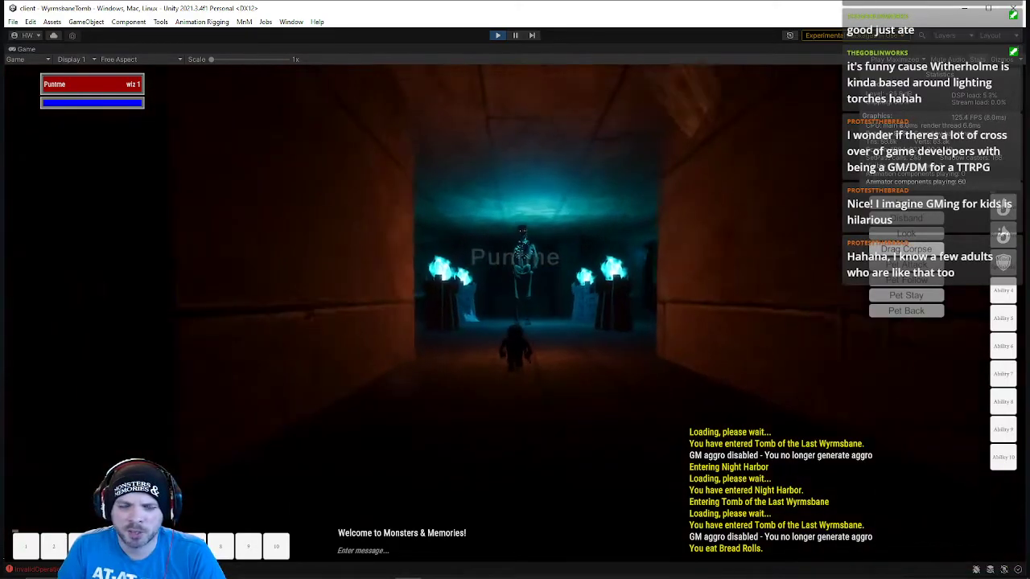
Approach the teal brazier chamber, target the giant skeleton, and turn back toward the dark corridor
{"action": "key", "text": "w"}
{"action": "left_click", "coordinate": [527, 230]}
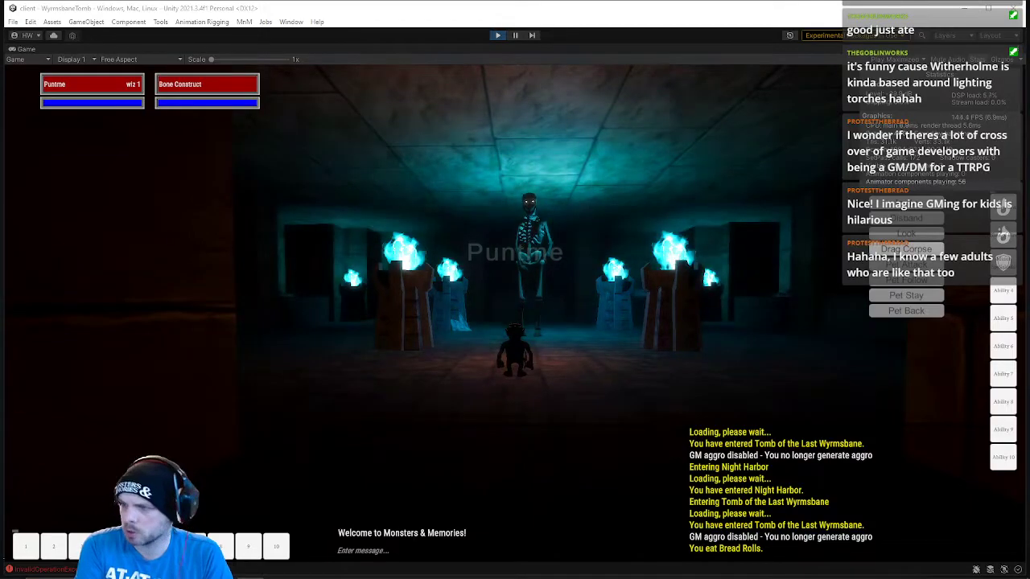
{"action": "key", "text": "d"}
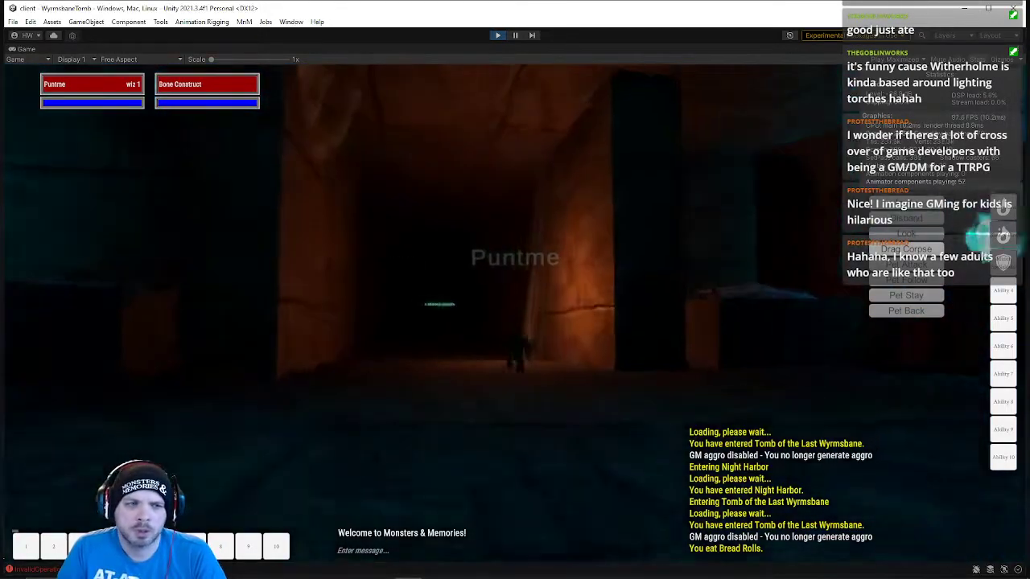
Run through the dark crypt corridor toward the skeletal paladins and past the side openings into the narrow passage
{"action": "key", "text": "w"}
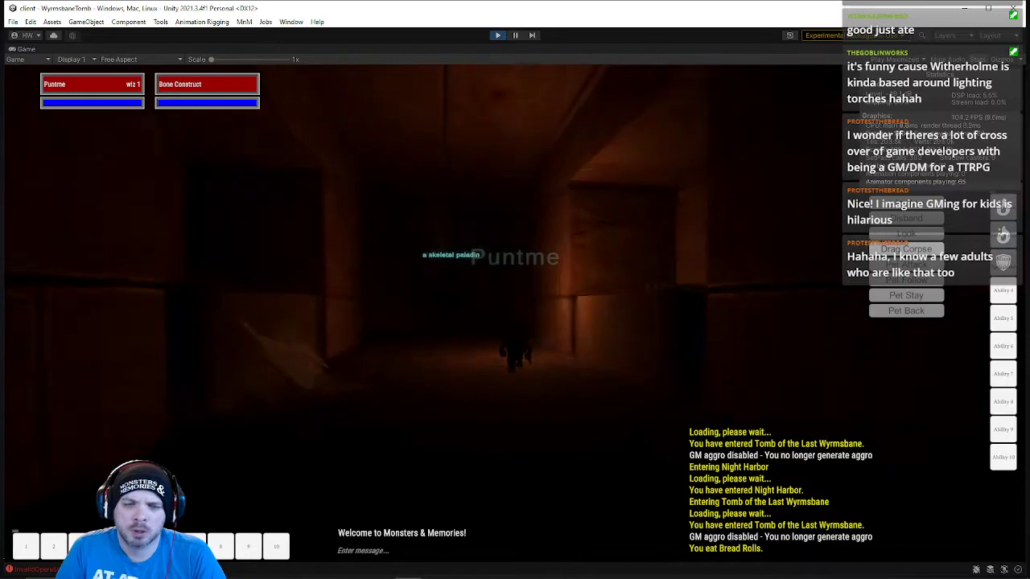
{"action": "key", "text": "w"}
{"action": "key", "text": "a"}
{"action": "key", "text": "d"}
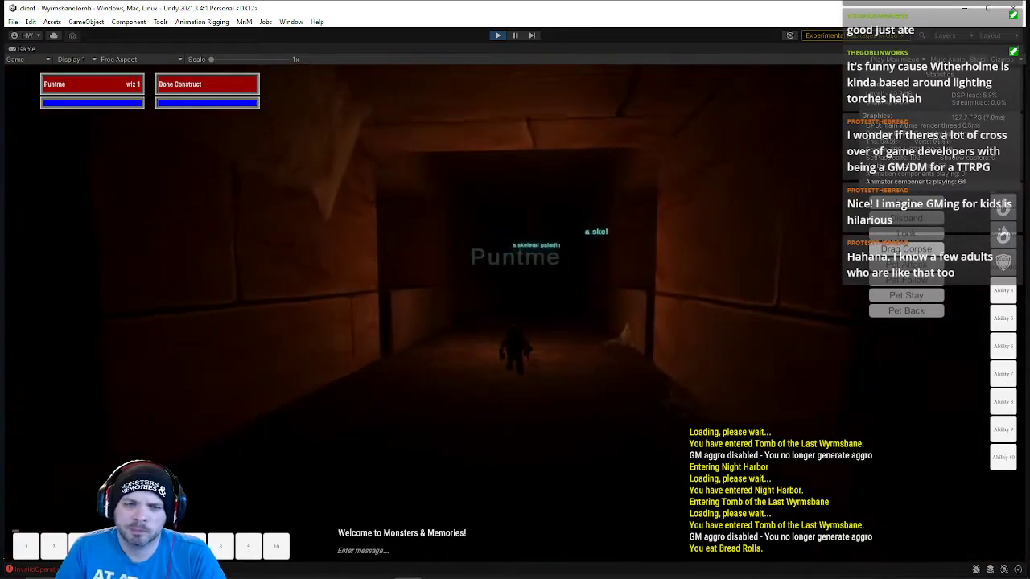
{"action": "key", "text": "w"}
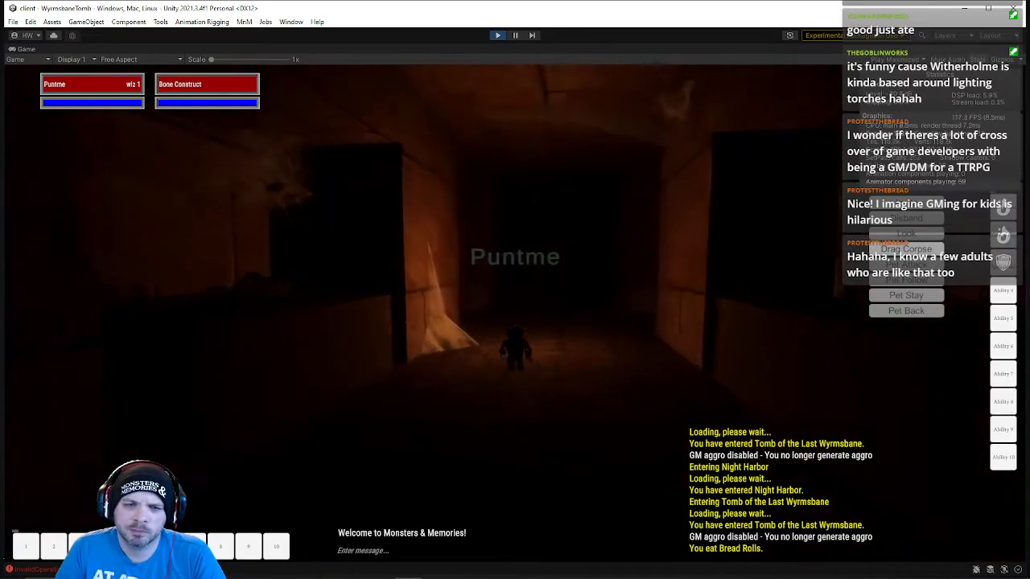
{"action": "key", "text": "w"}
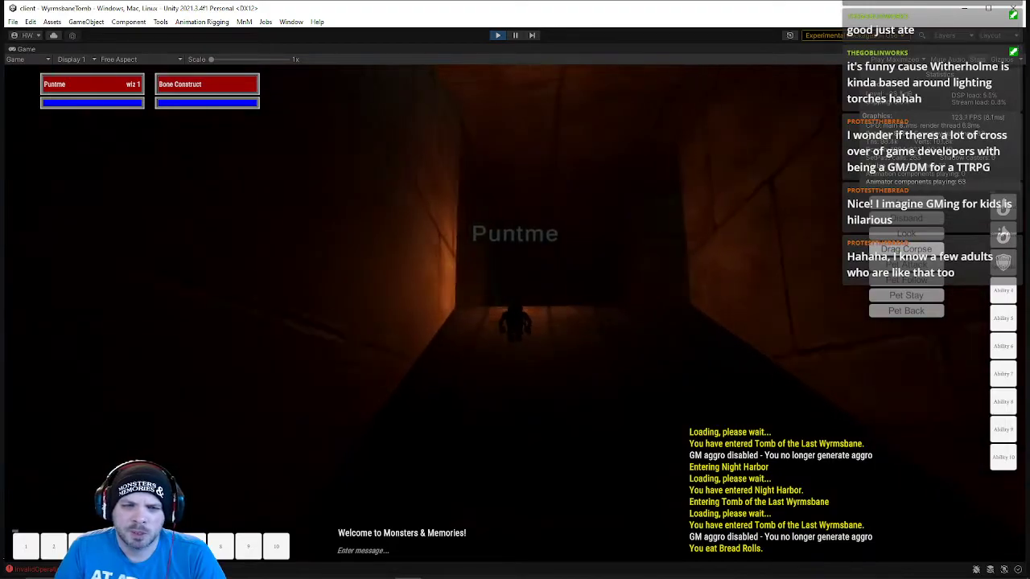
Continue through the narrow doorways and turn past the stone wall into the long dark passage
{"action": "key", "text": "w"}
{"action": "key", "text": "w"}
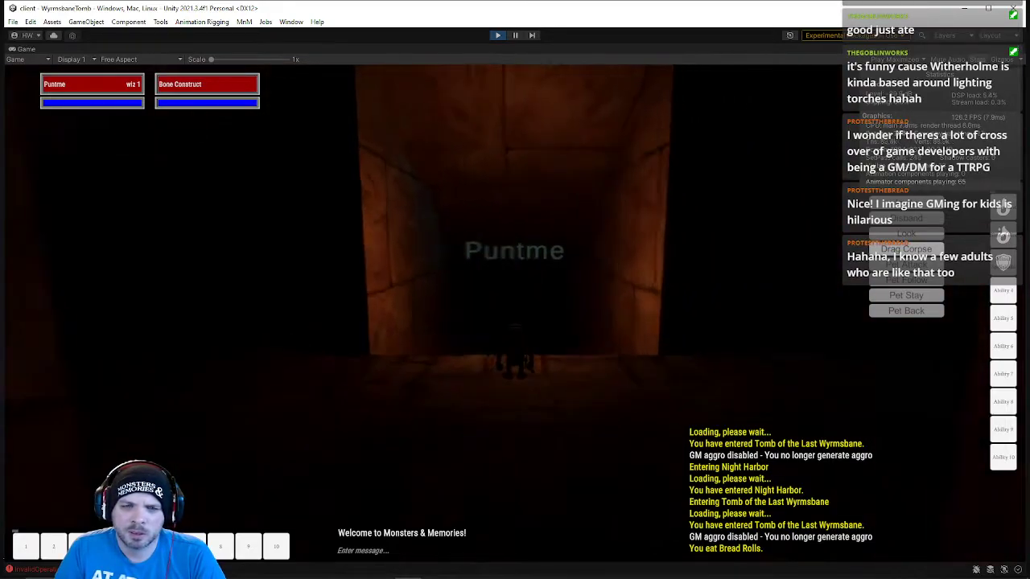
{"action": "key", "text": "w"}
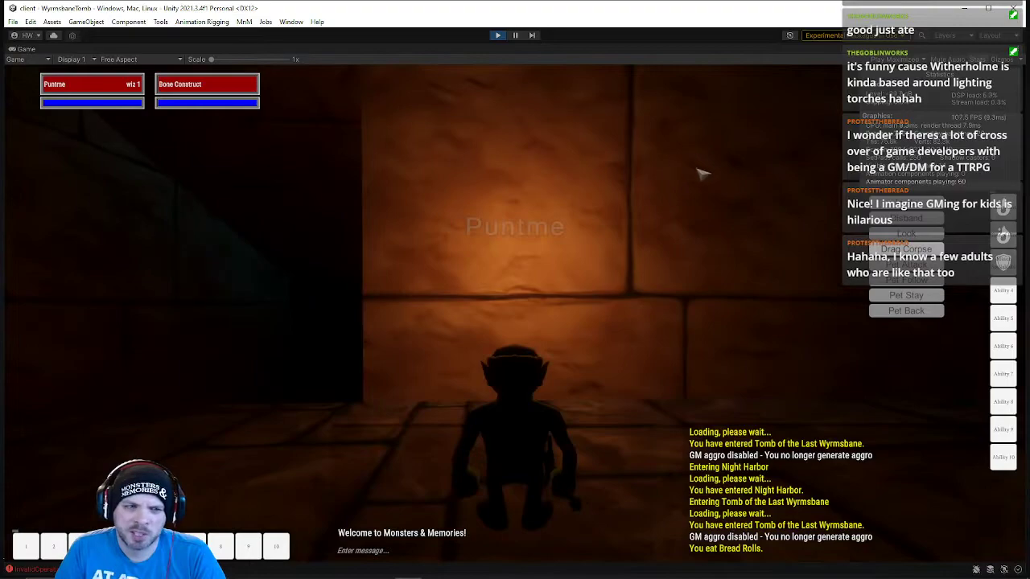
{"action": "right_click_drag", "start_coordinate": [696, 172], "coordinate": [627, 172]}
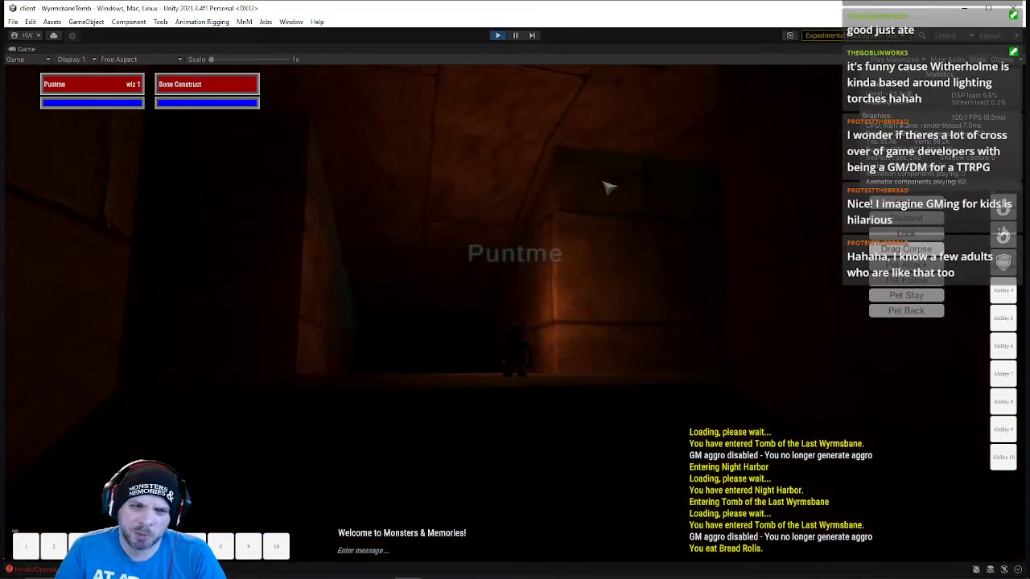
{"action": "key", "text": "w"}
{"action": "right_click_drag", "start_coordinate": [578, 204], "coordinate": [696, 243]}
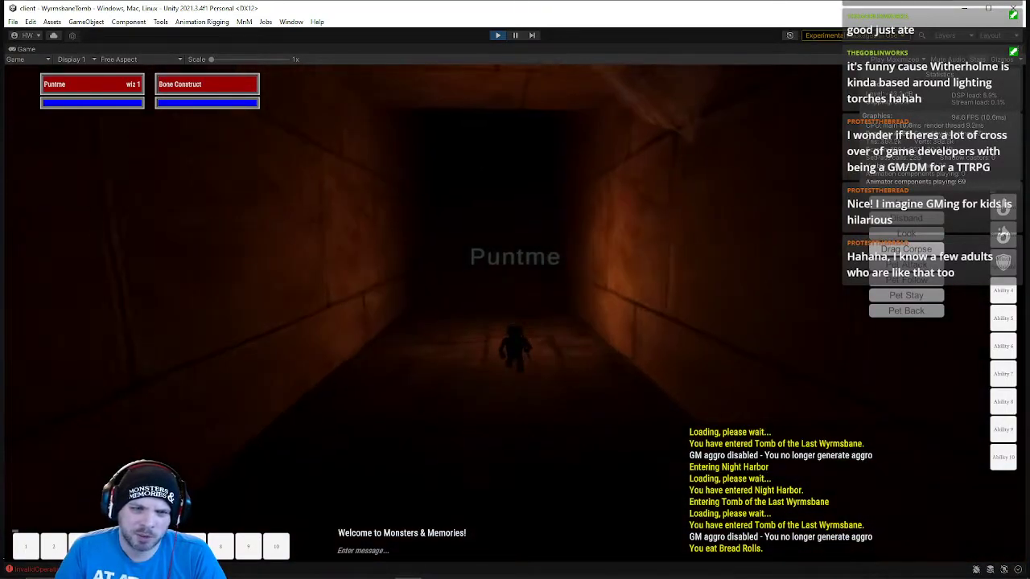
Climb the stairs through the teal-lit doorways and run past the skeletal paladin into the torch-lit room
{"action": "key", "text": "w"}
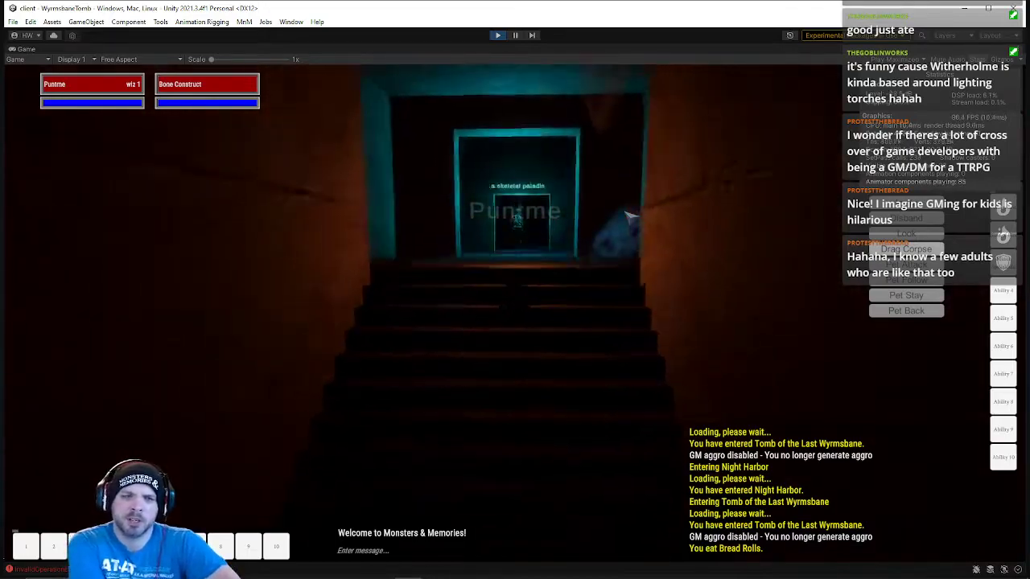
{"action": "key", "text": "w"}
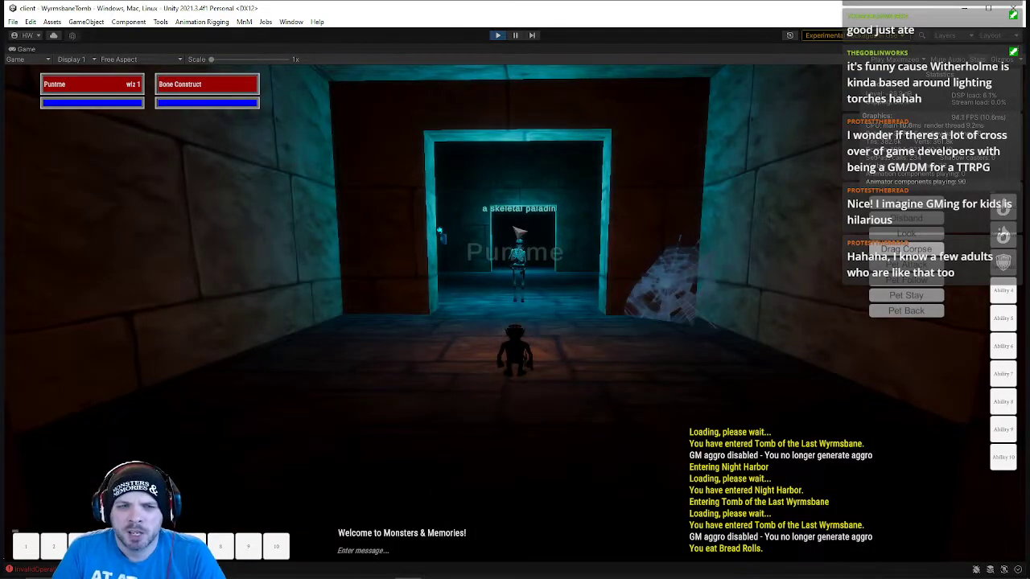
{"action": "key", "text": "w"}
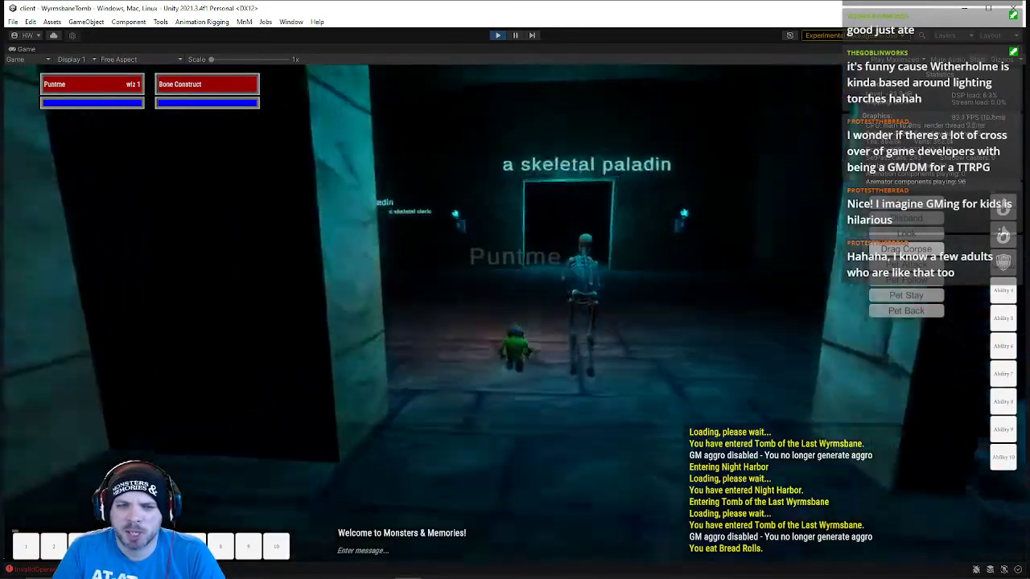
{"action": "key", "text": "w"}
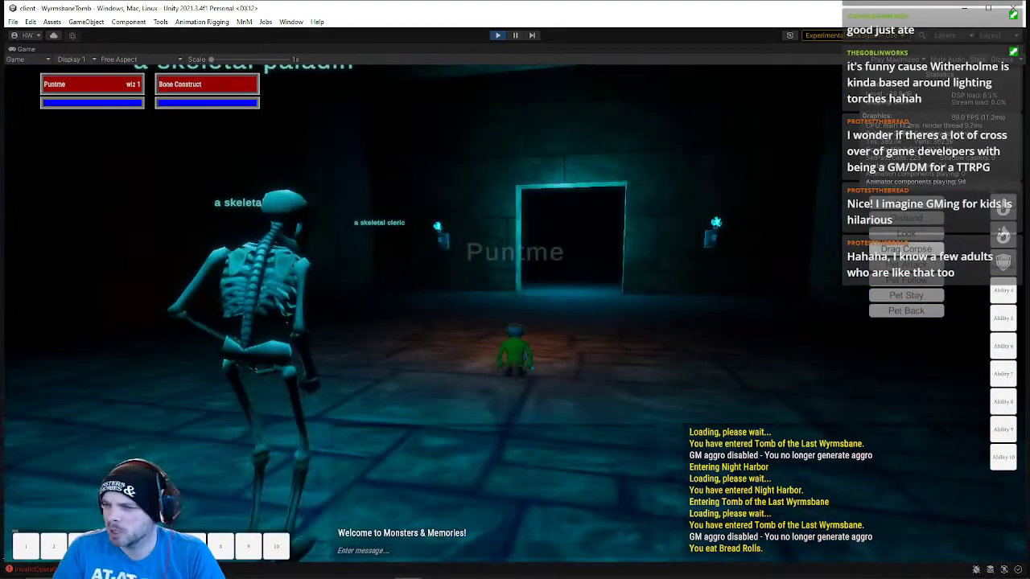
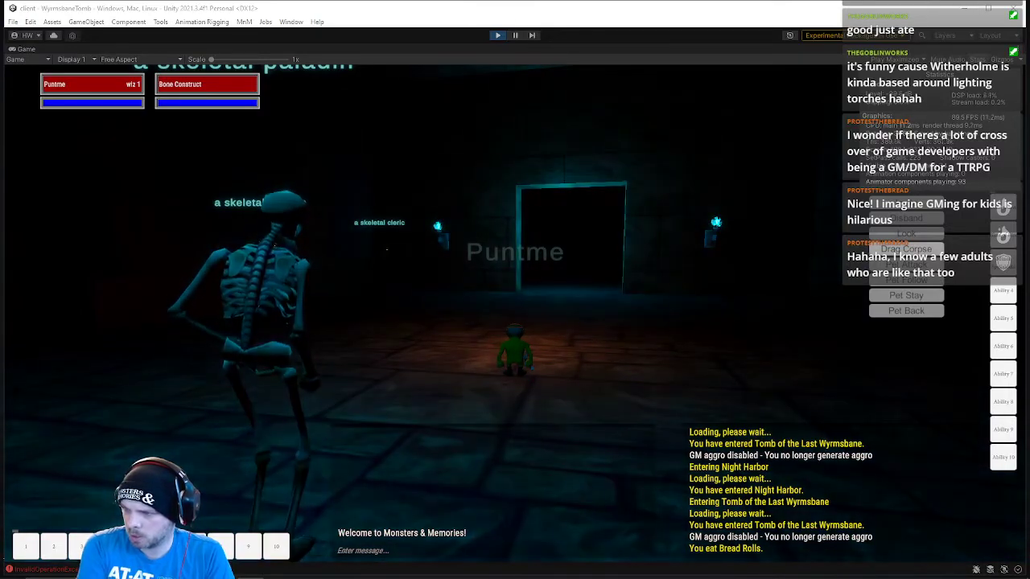
Leave the teal torch-lit room and follow the purple-lit passage toward the distant rows of braziers
{"action": "key", "text": "w"}
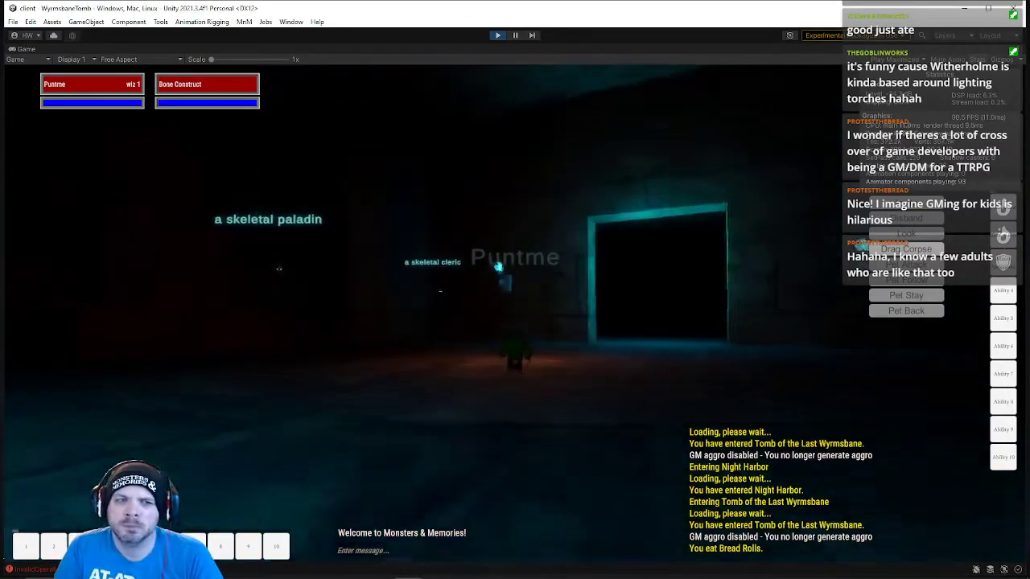
{"action": "key", "text": "w"}
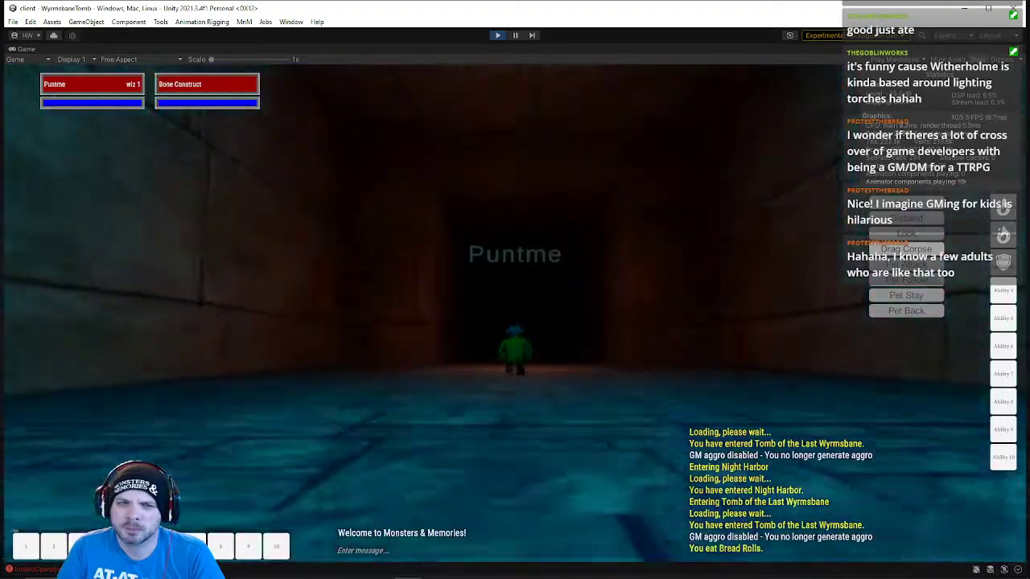
{"action": "key", "text": "w"}
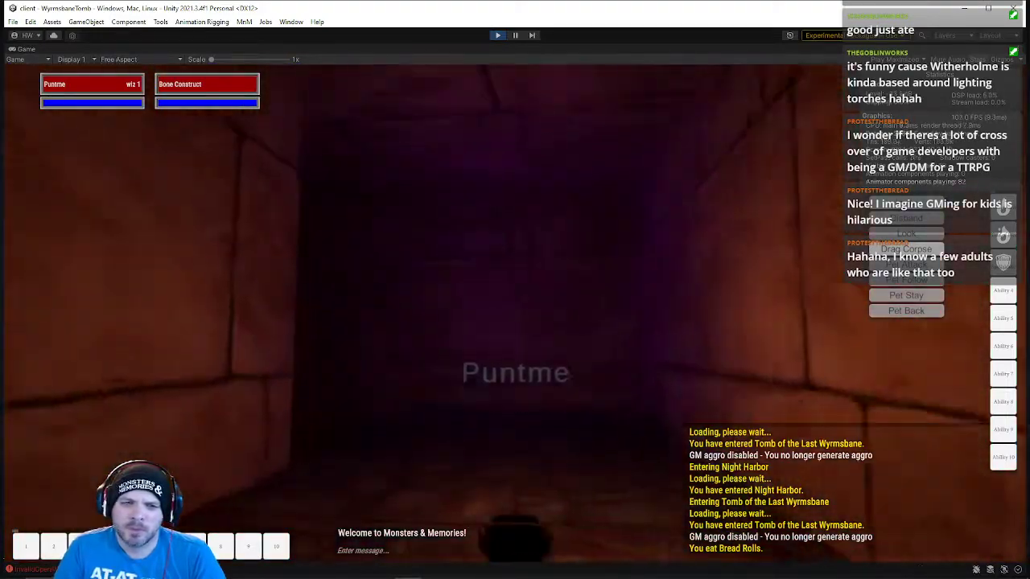
{"action": "key", "text": "w"}
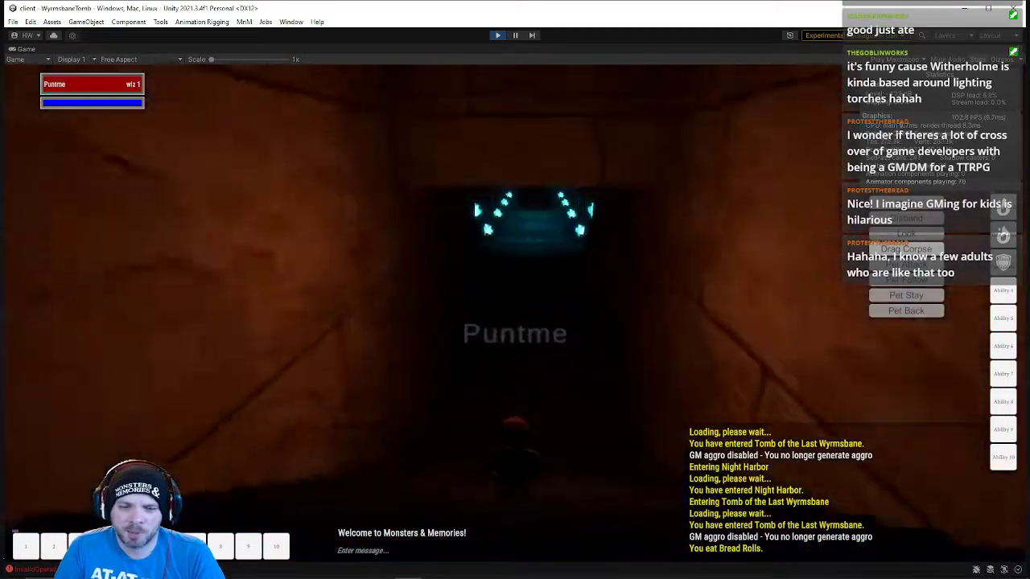
Run through the dark corridors past the two skeletal warriors to the entrance of the large brazier hall
{"action": "key", "text": "w"}
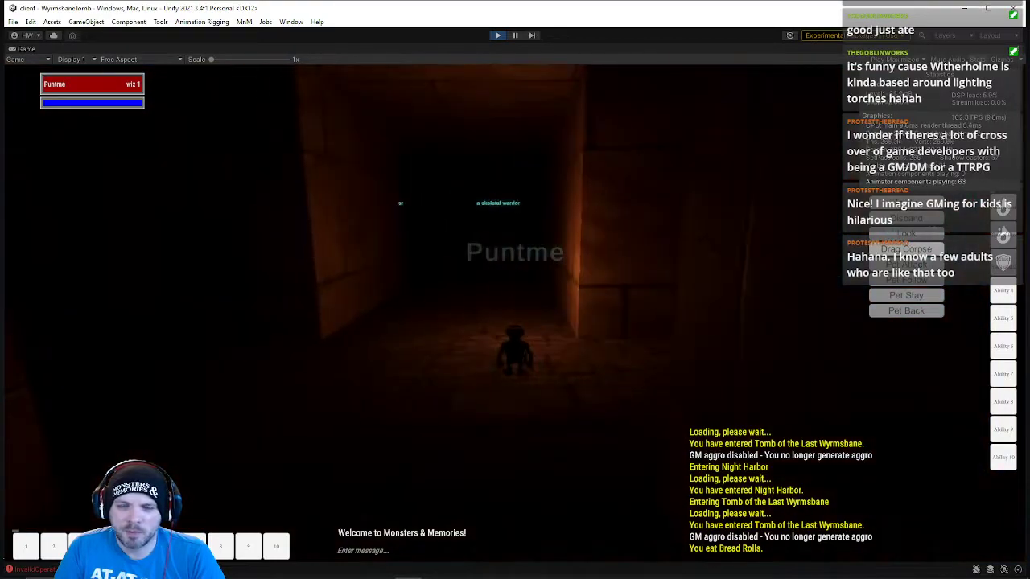
{"action": "key", "text": "w"}
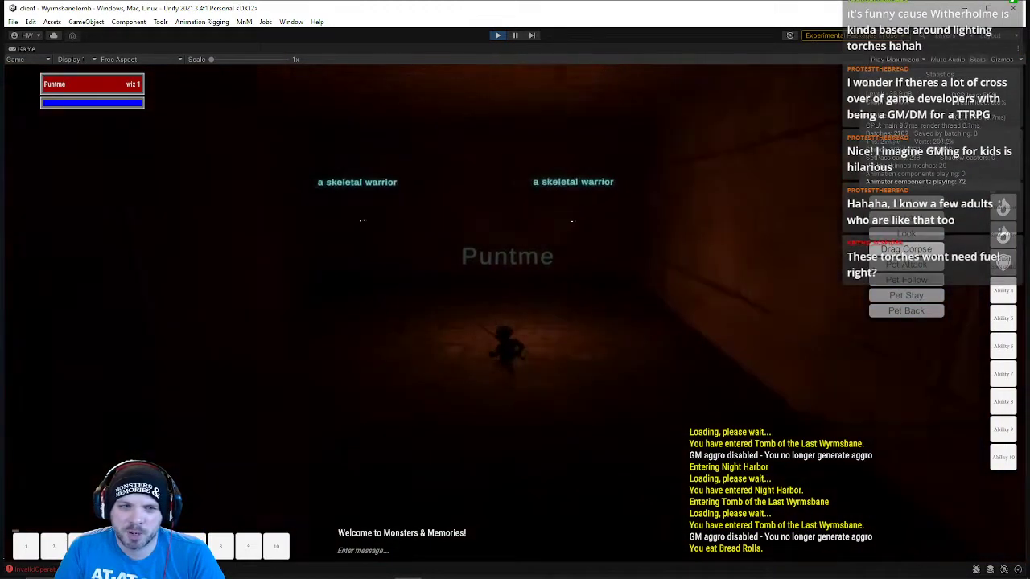
{"action": "key", "text": "w"}
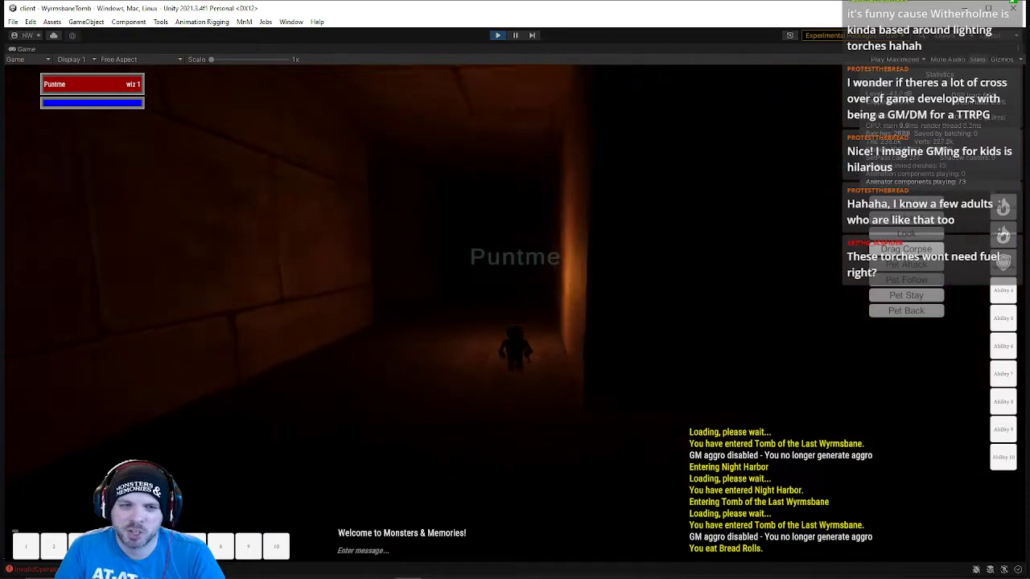
{"action": "key", "text": "w"}
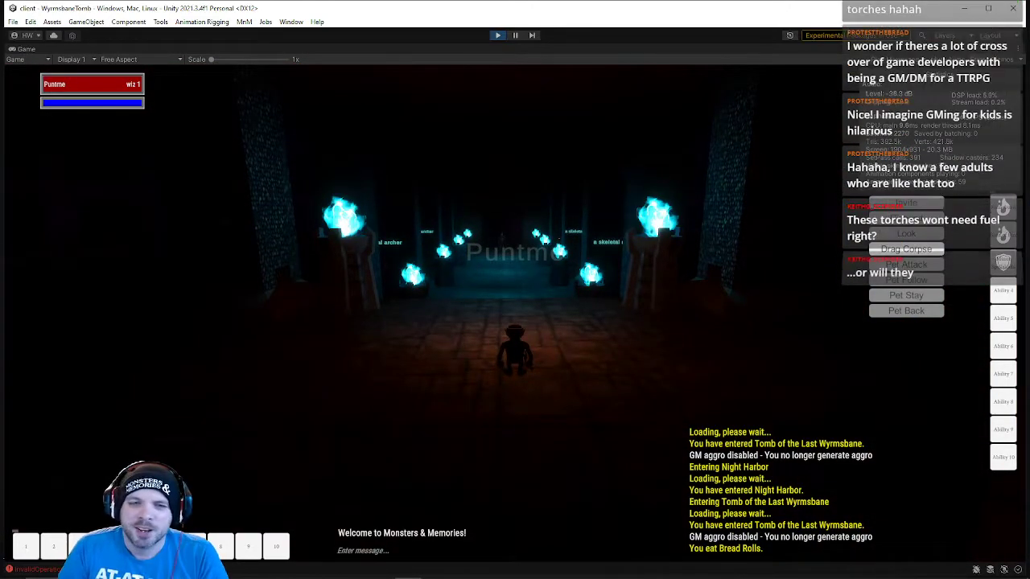
Run between the blue-flamed braziers and skeletal archers, looking over the large hall and its entrance
{"action": "key", "text": "w"}
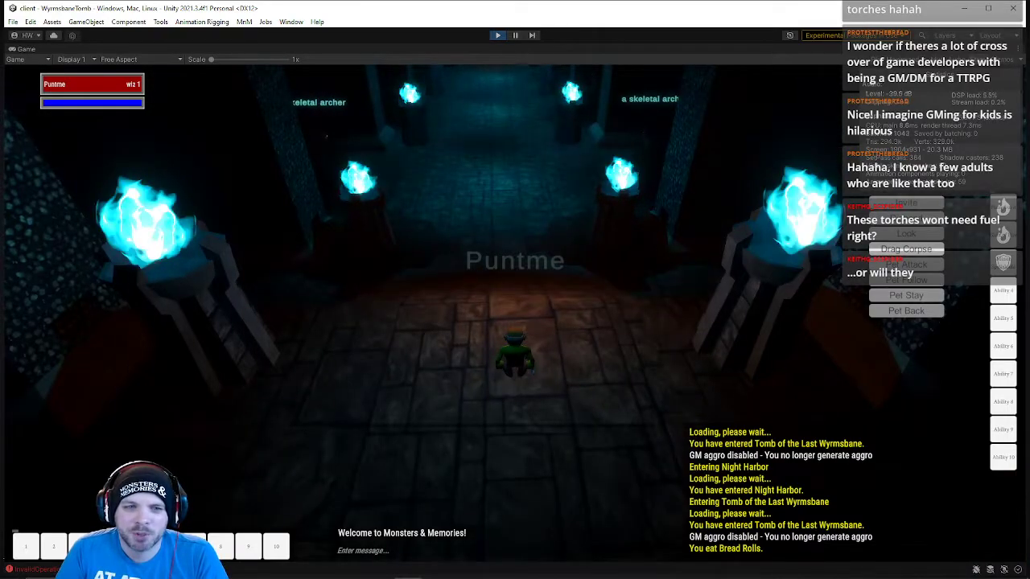
{"action": "key", "text": "w"}
{"action": "key", "text": "w"}
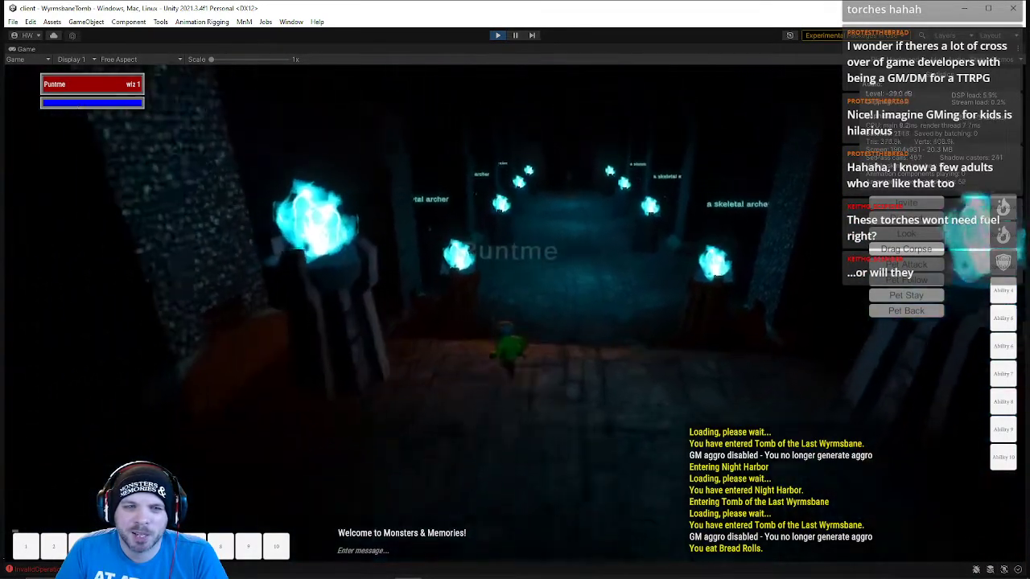
{"action": "key", "text": "w"}
{"action": "key", "text": "w"}
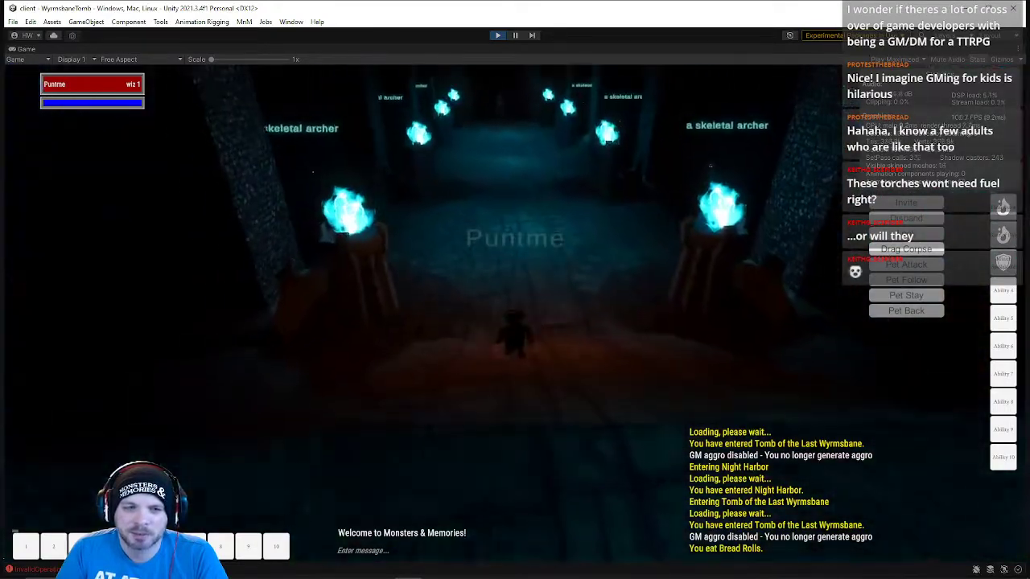
{"action": "key", "text": "w"}
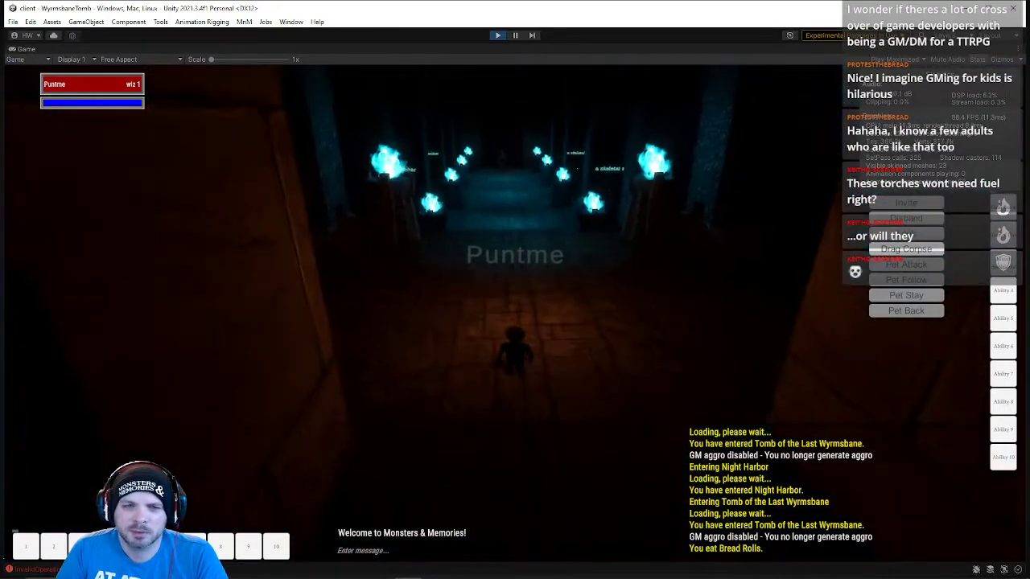
Run along the centre of the brazier hall past the lone dark humanoid toward the far end
{"action": "key", "text": "w"}
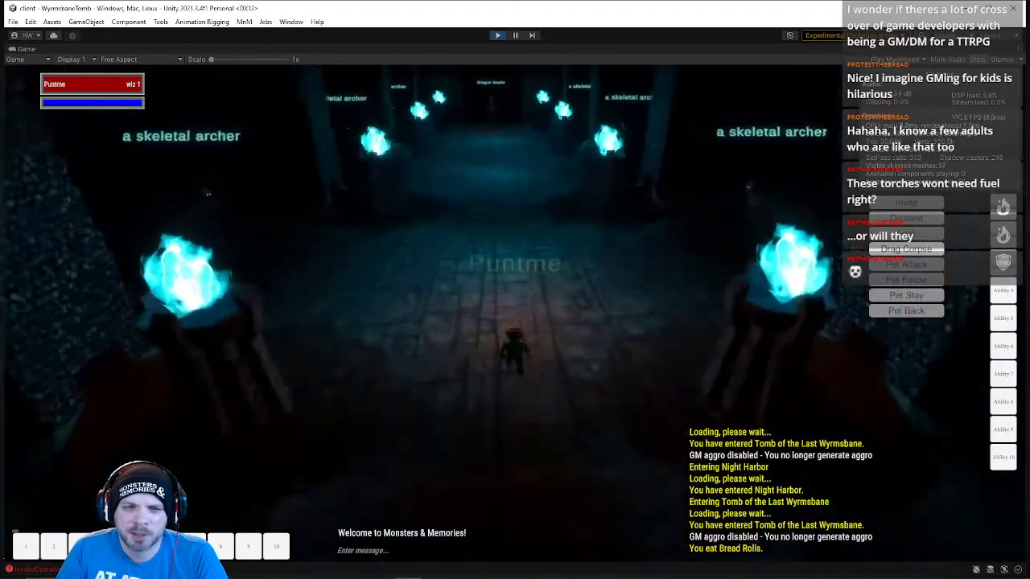
{"action": "key", "text": "w"}
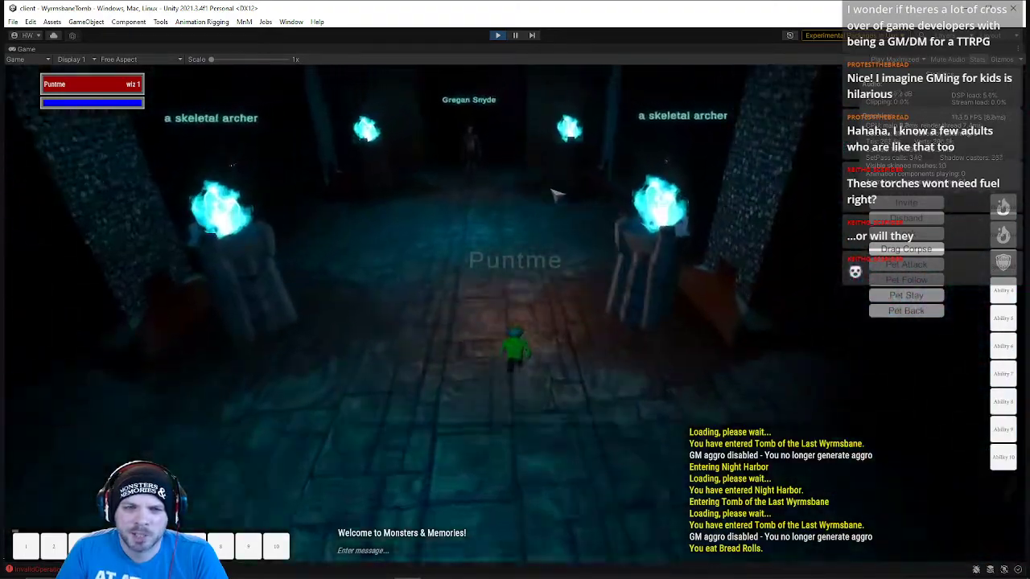
{"action": "key", "text": "w"}
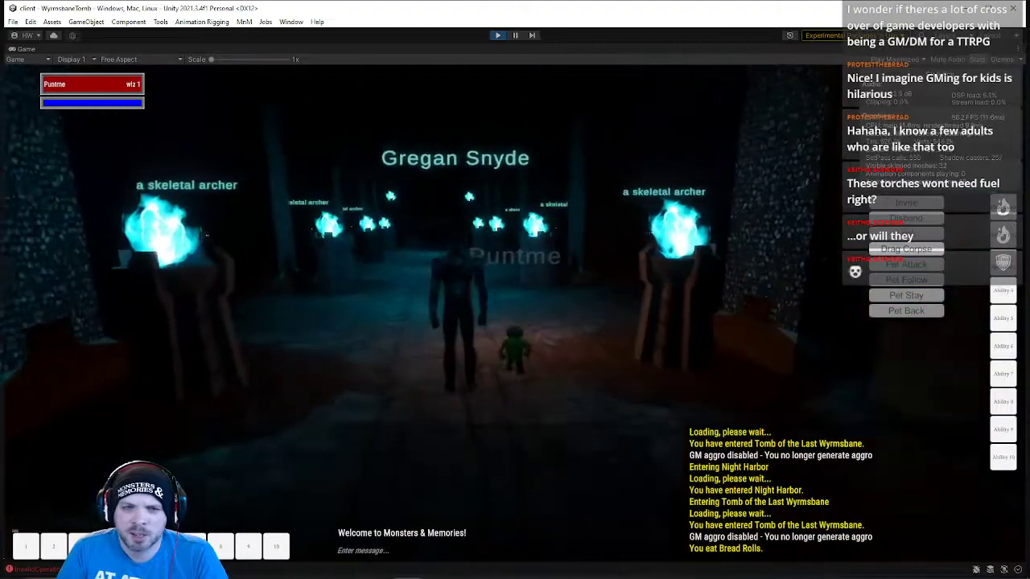
{"action": "key", "text": "w"}
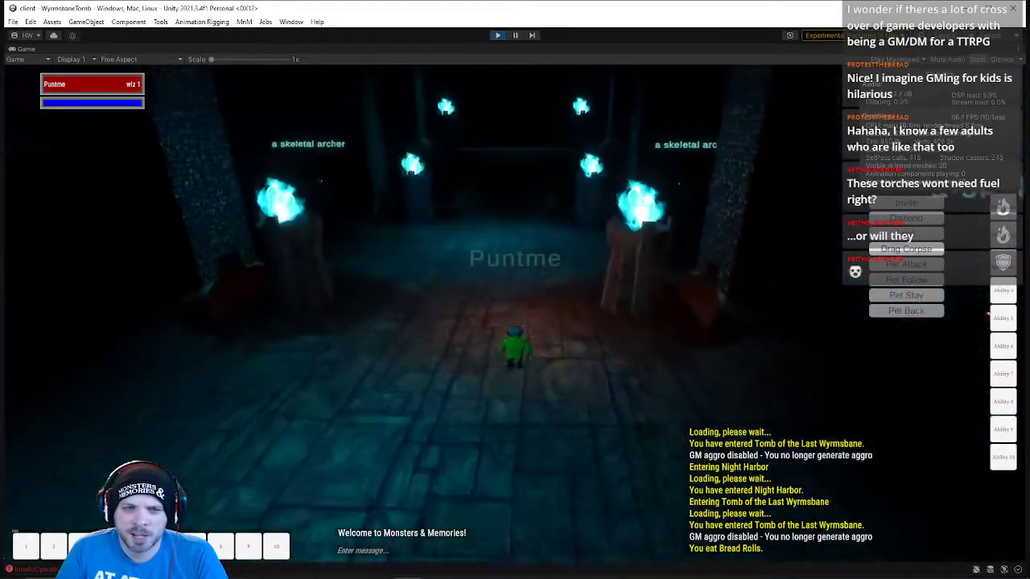
{"action": "key", "text": "w"}
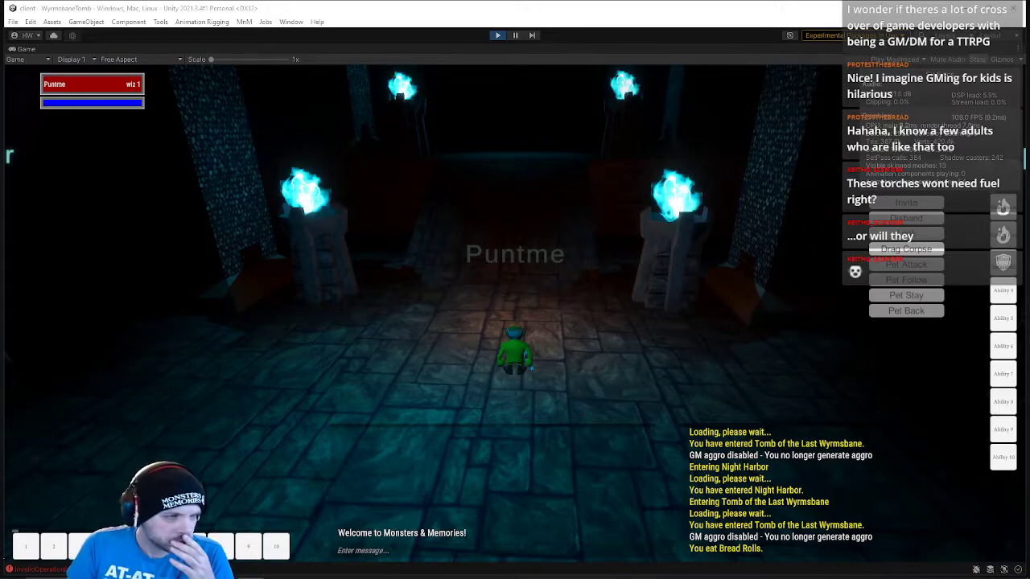
Leave the brazier hall through the dark doorway beyond the last braziers and enter the unlit corridor
{"action": "key", "text": "w"}
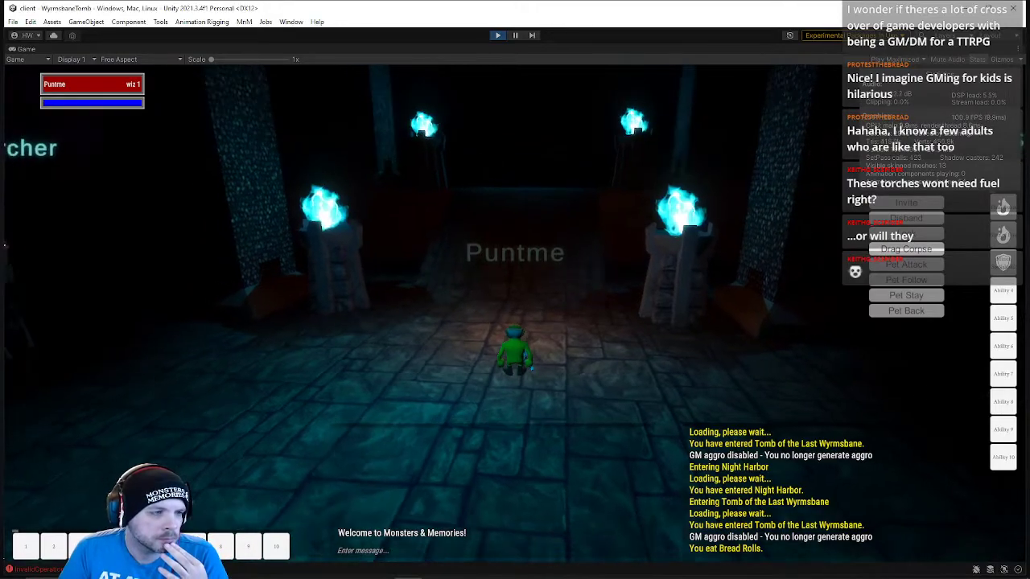
{"action": "key", "text": "w"}
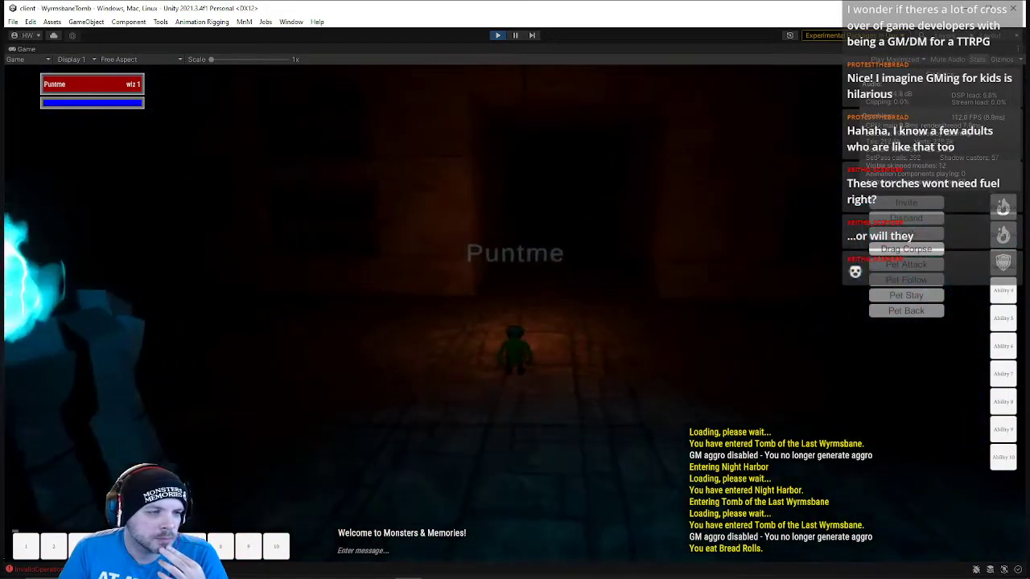
{"action": "key", "text": "w"}
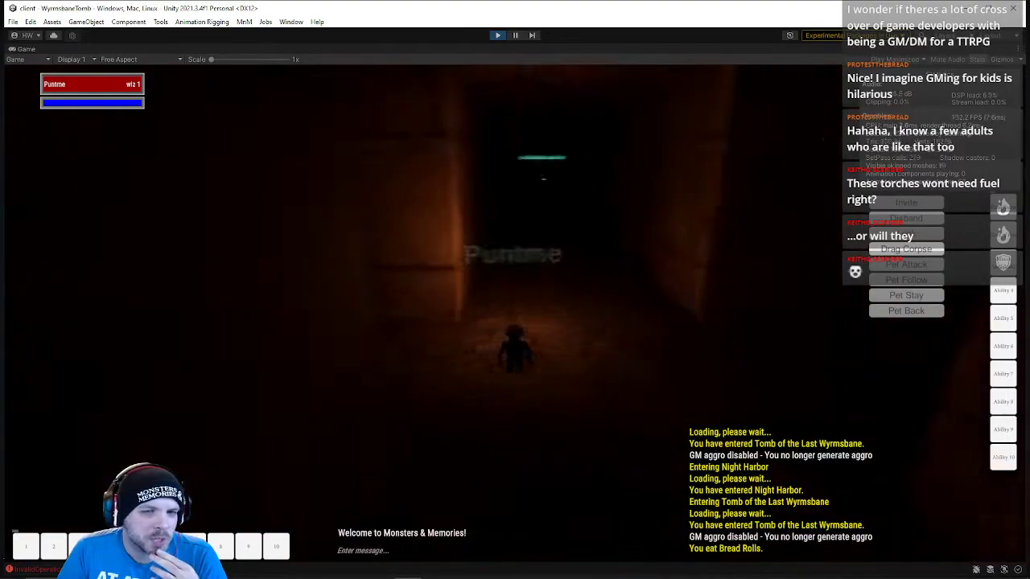
Run from the dark corridor into the blue-flamed brazier hall and on to the foot of the unlit staircase
{"action": "key", "text": "w"}
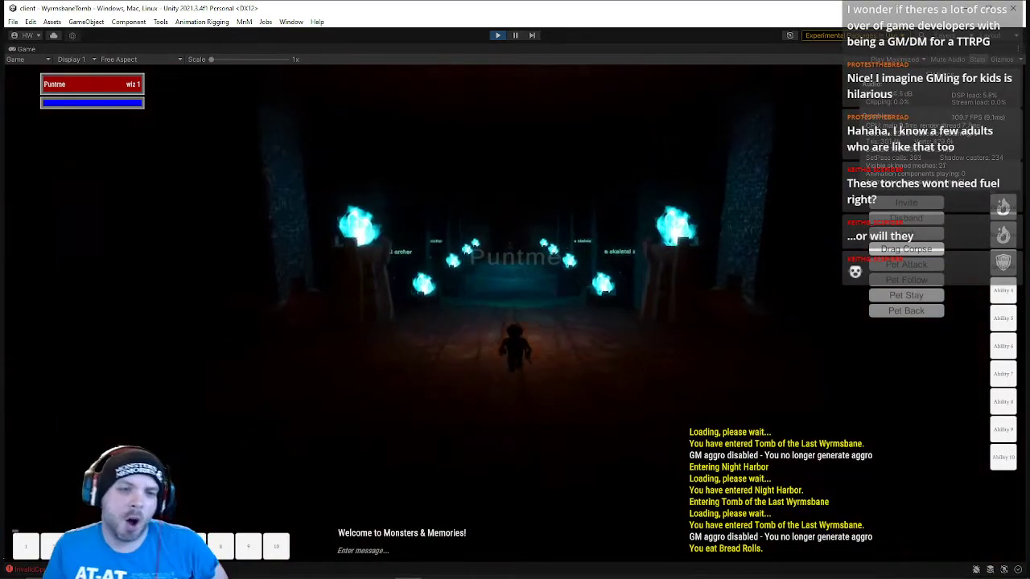
{"action": "key", "text": "w"}
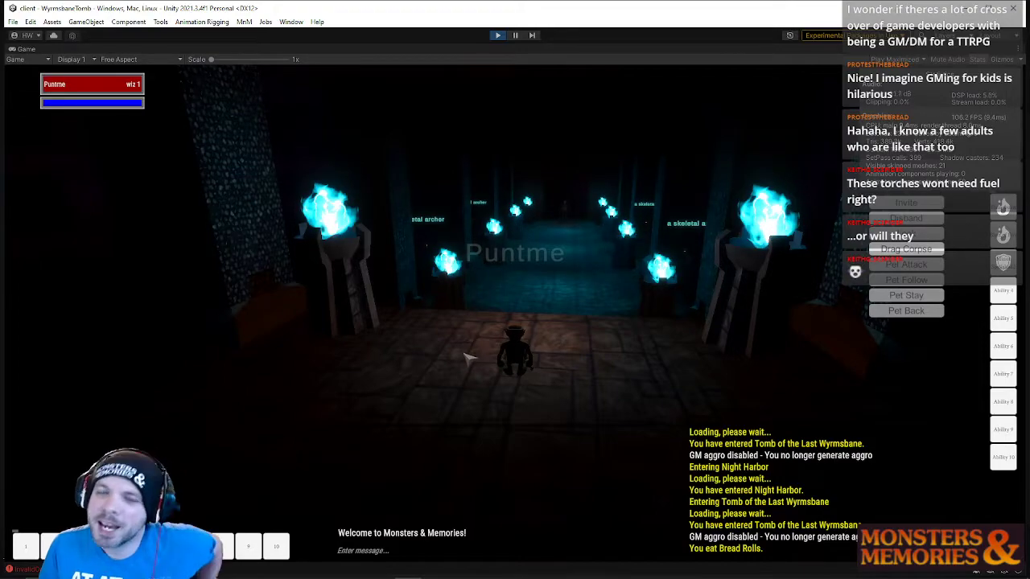
{"action": "key", "text": "w"}
{"action": "right_click_drag", "start_coordinate": [341, 290], "coordinate": [201, 289]}
{"action": "key", "text": "w"}
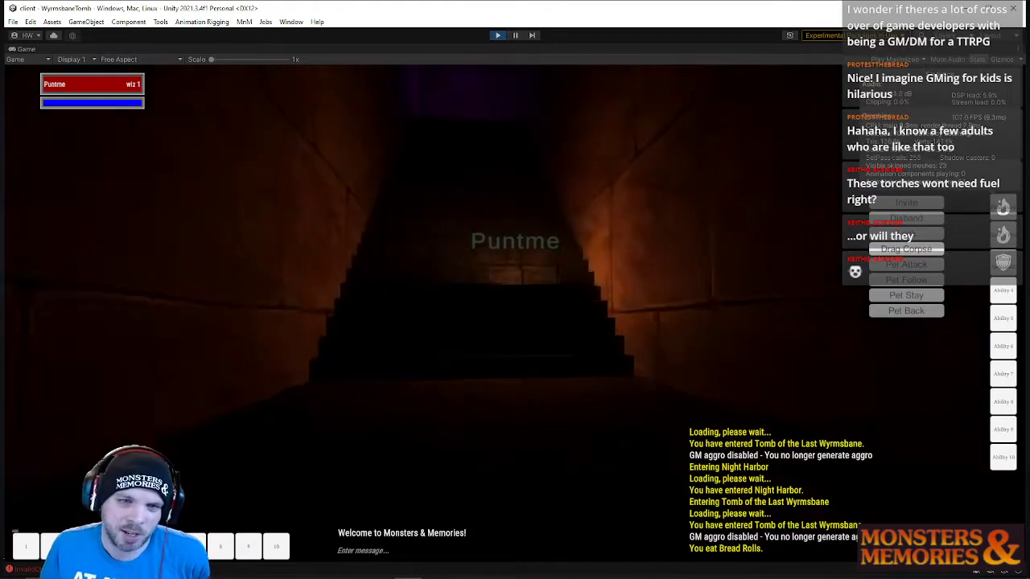
Climb the staircase and run through the wide doorway into the teal-lit torch chamber
{"action": "key", "text": "w"}
{"action": "right_click_drag", "start_coordinate": [515, 290], "coordinate": [756, 290]}
{"action": "key", "text": "w"}
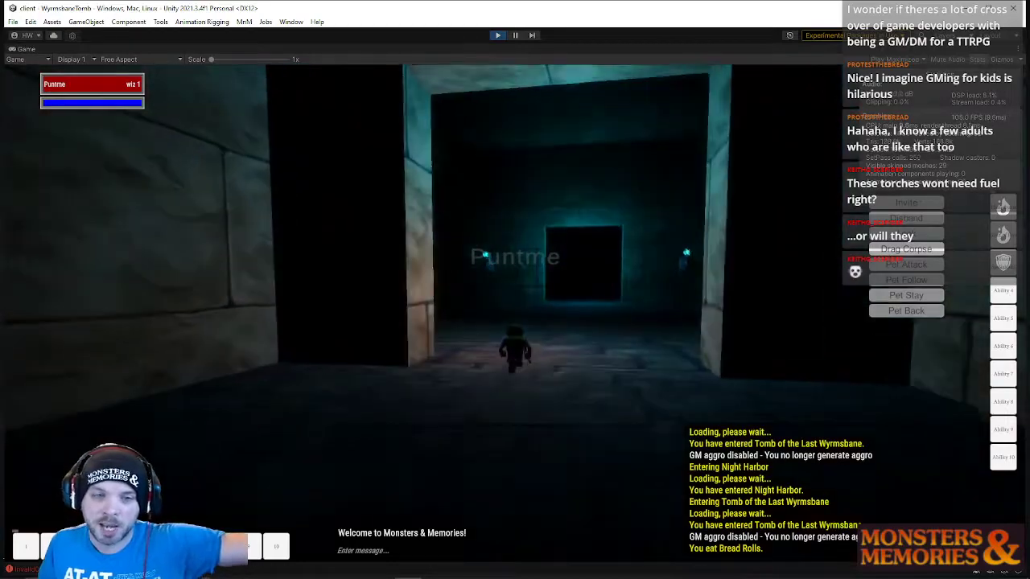
{"action": "key", "text": "w"}
{"action": "right_click_drag", "start_coordinate": [691, 30], "coordinate": [527, 30]}
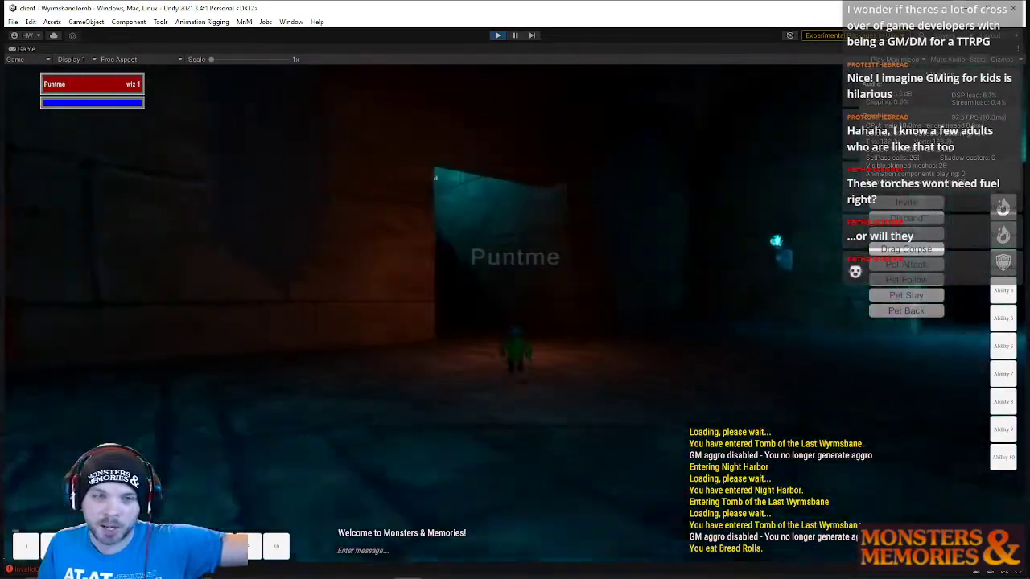
Leave the teal-lit chamber through its side opening and pass the dark doorway into the purple-lit passage
{"action": "key", "text": "w"}
{"action": "right_click_drag", "start_coordinate": [488, 164], "coordinate": [708, 169]}
{"action": "key", "text": "w"}
{"action": "right_click_drag", "start_coordinate": [515, 290], "coordinate": [643, 290]}
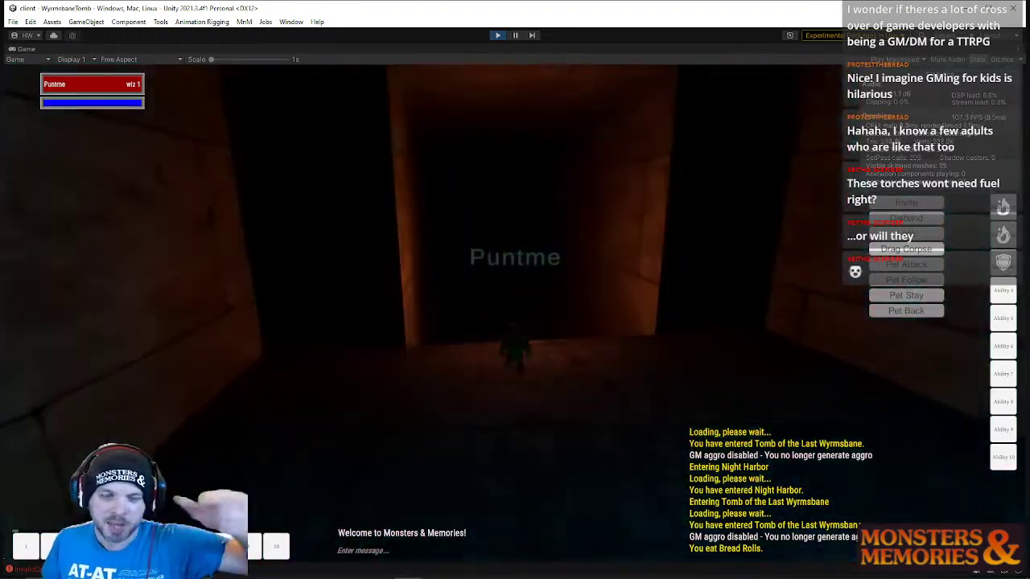
{"action": "key", "text": "w"}
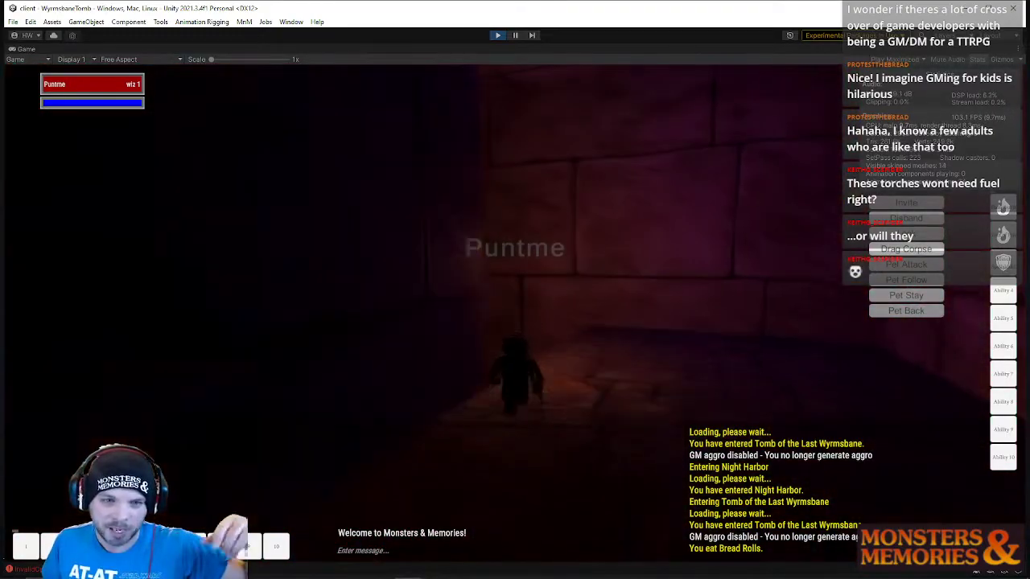
Follow the passage past the skeleton and return to the entrance of the brazier hall
{"action": "key", "text": "w"}
{"action": "right_click_drag", "start_coordinate": [514, 290], "coordinate": [611, 290]}
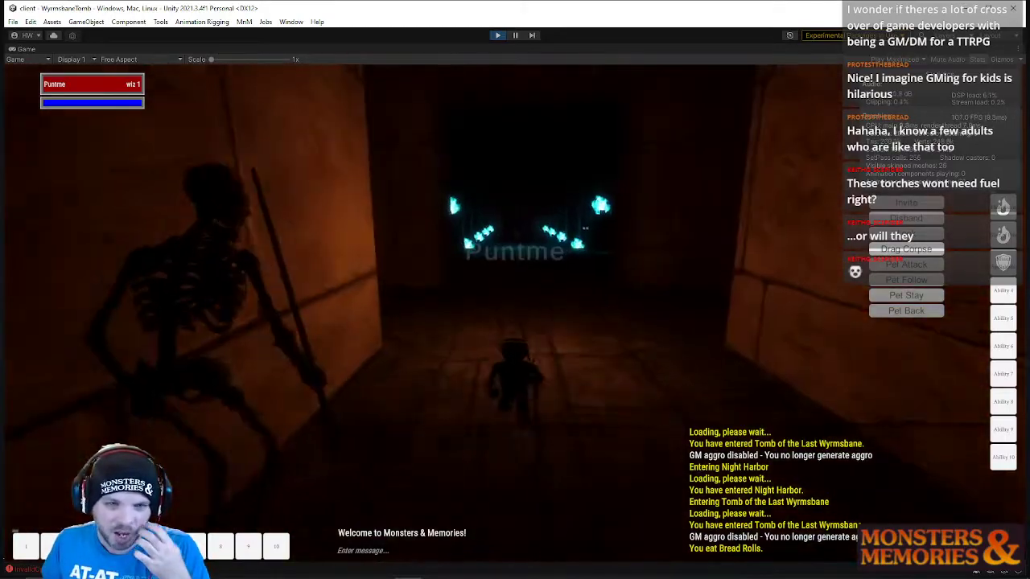
{"action": "key", "text": "w"}
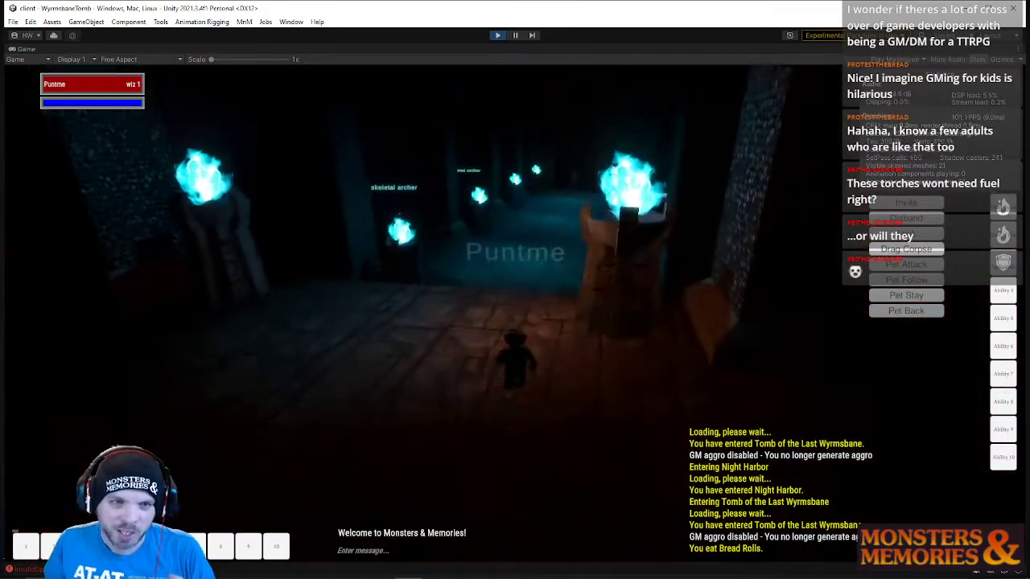
Run down the brazier hall between the skeletal archers and past the armoured humanoid into the corridor beyond
{"action": "key", "text": "w"}
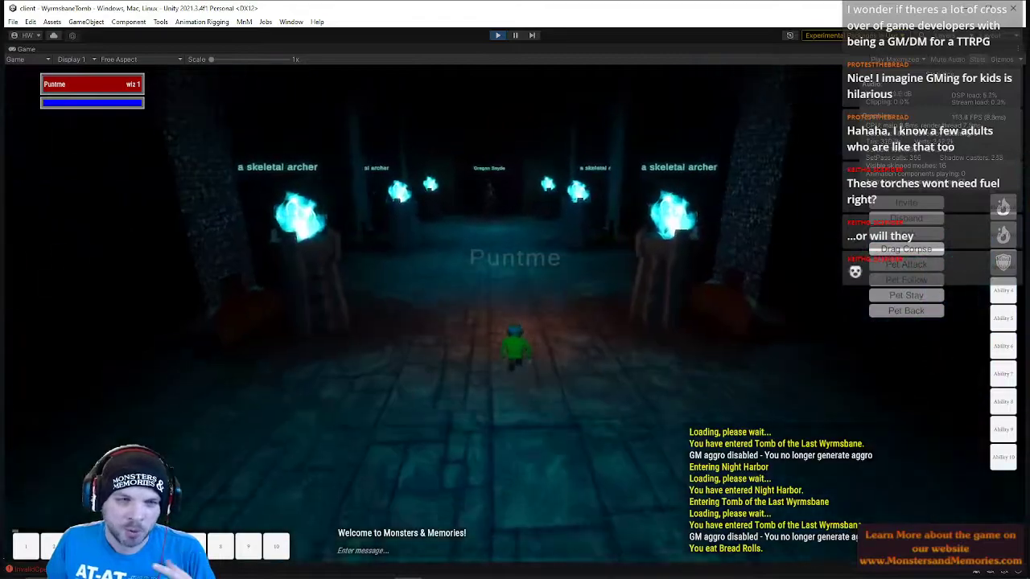
{"action": "key", "text": "w"}
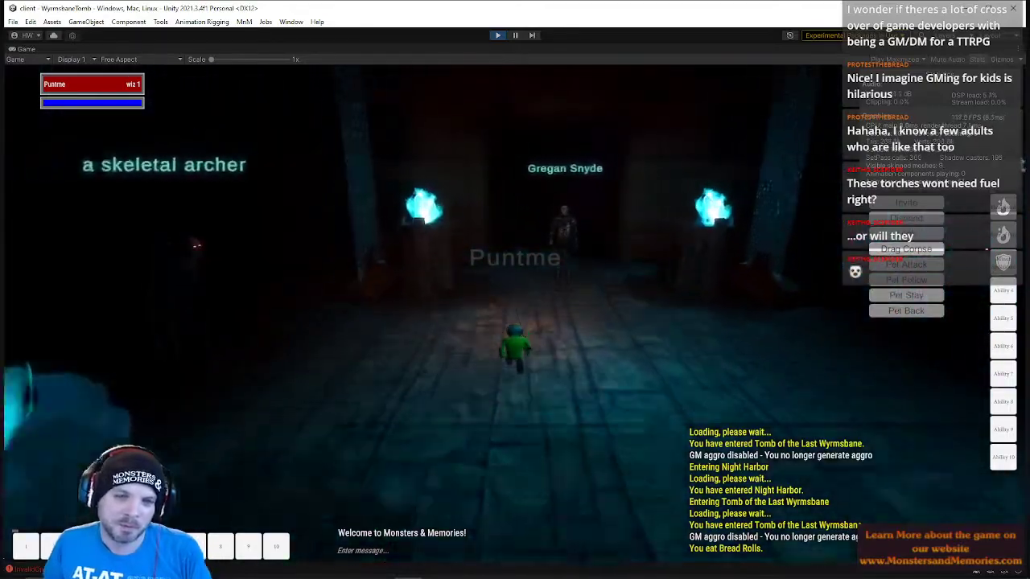
{"action": "key", "text": "w"}
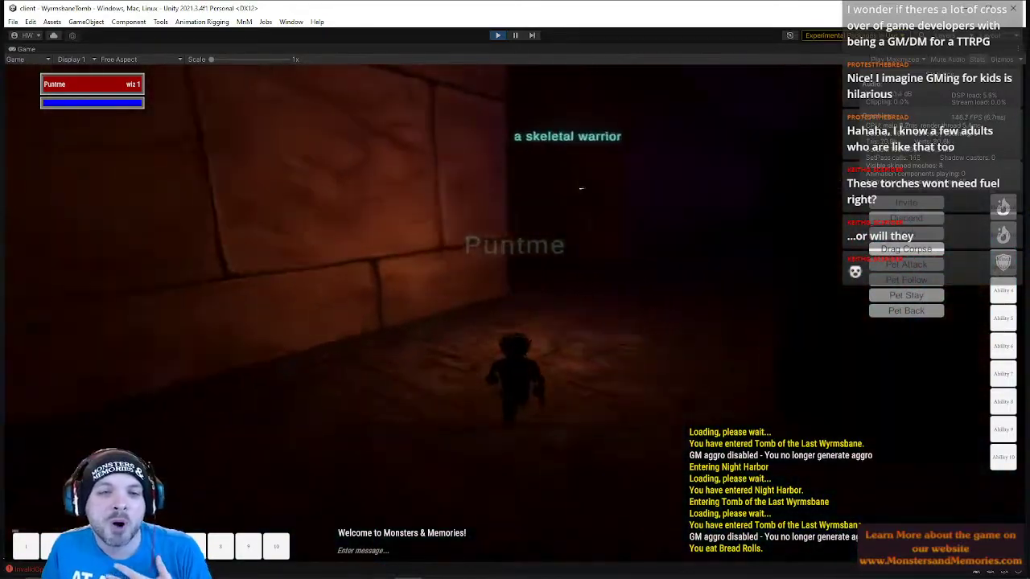
Run past the skeletal warrior, back into the brazier hall and along its length to the exit behind the last braziers
{"action": "key", "text": "w"}
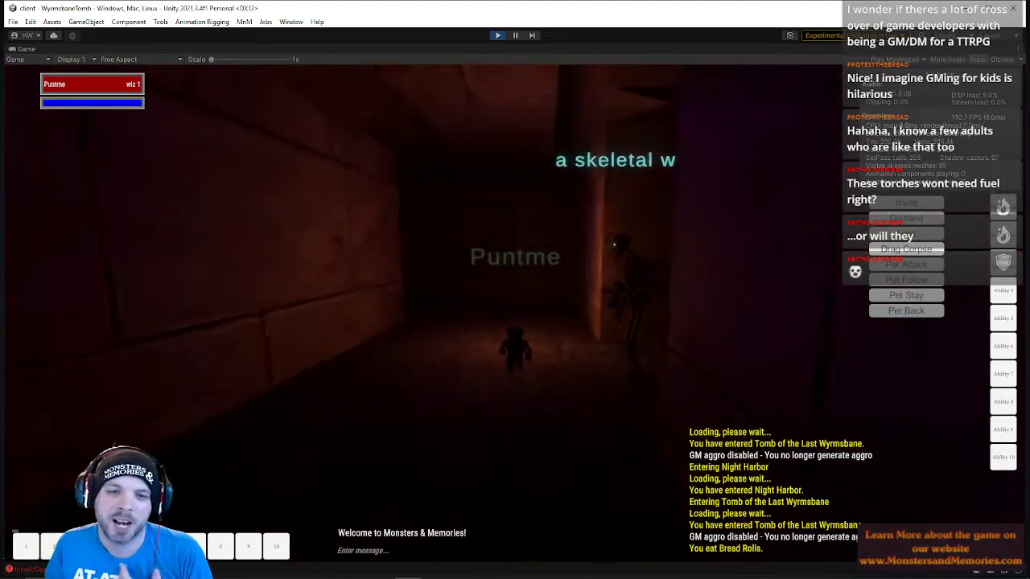
{"action": "key", "text": "w"}
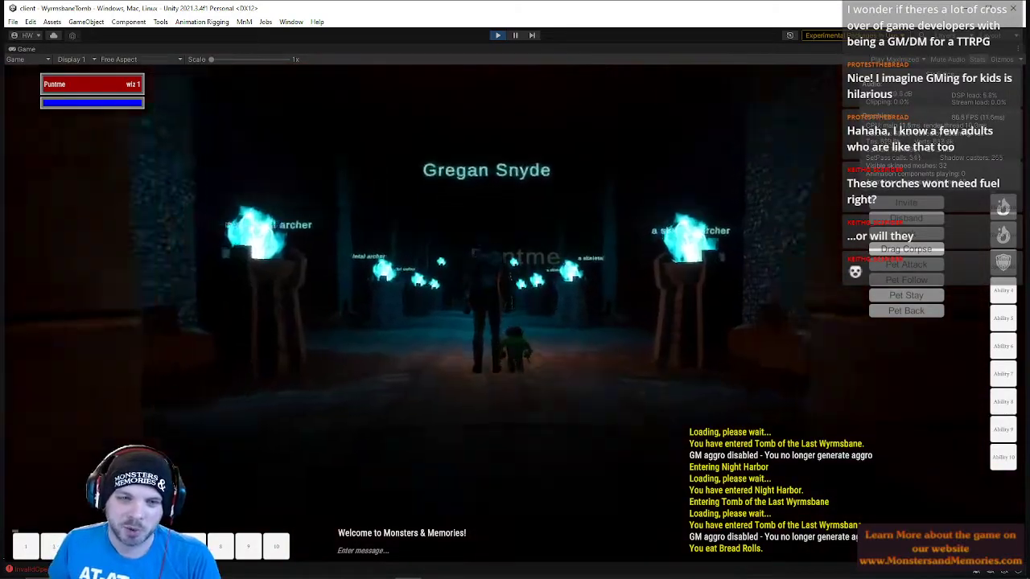
{"action": "key", "text": "w"}
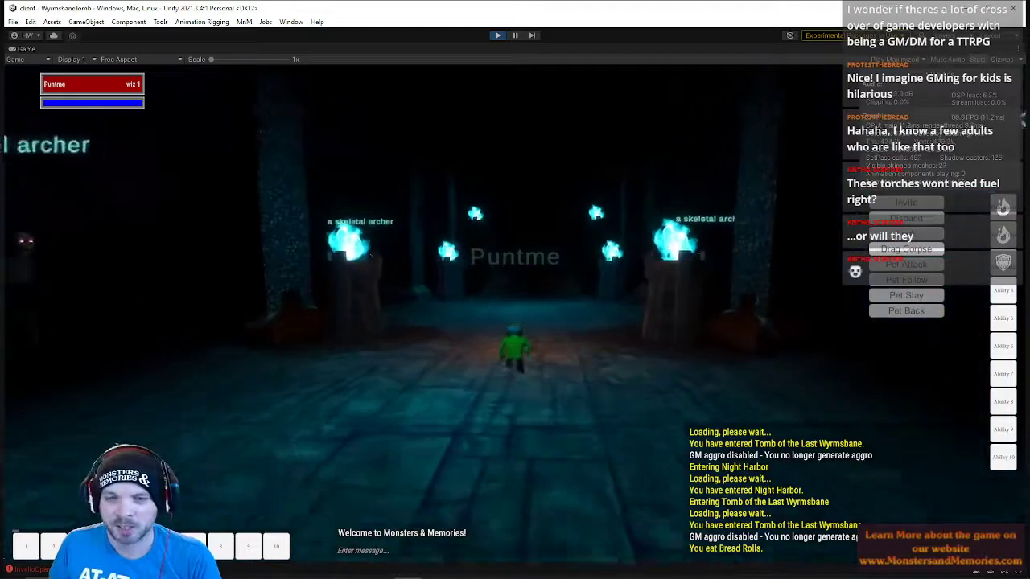
{"action": "key", "text": "w"}
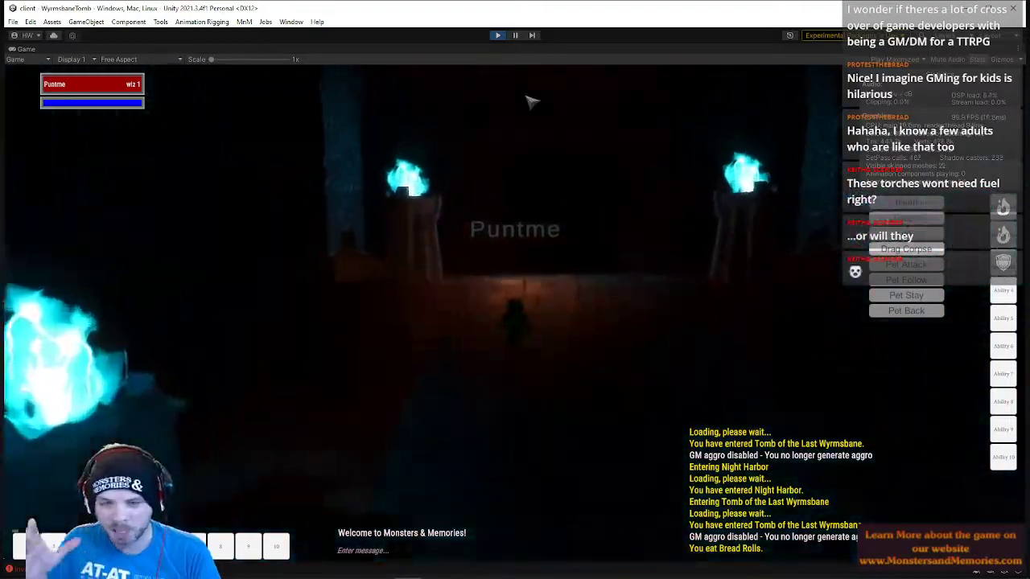
{"action": "key", "text": "w"}
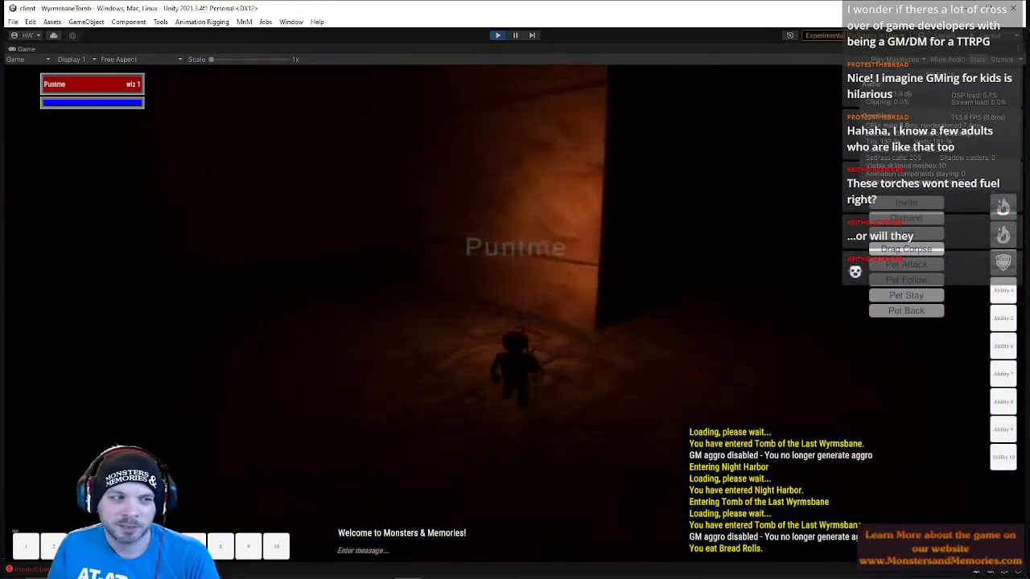
Follow the orange-lit corridor into the green crypt and run up to the skeletal paladin on the central walkway
{"action": "key", "text": "w"}
{"action": "key", "text": "w"}
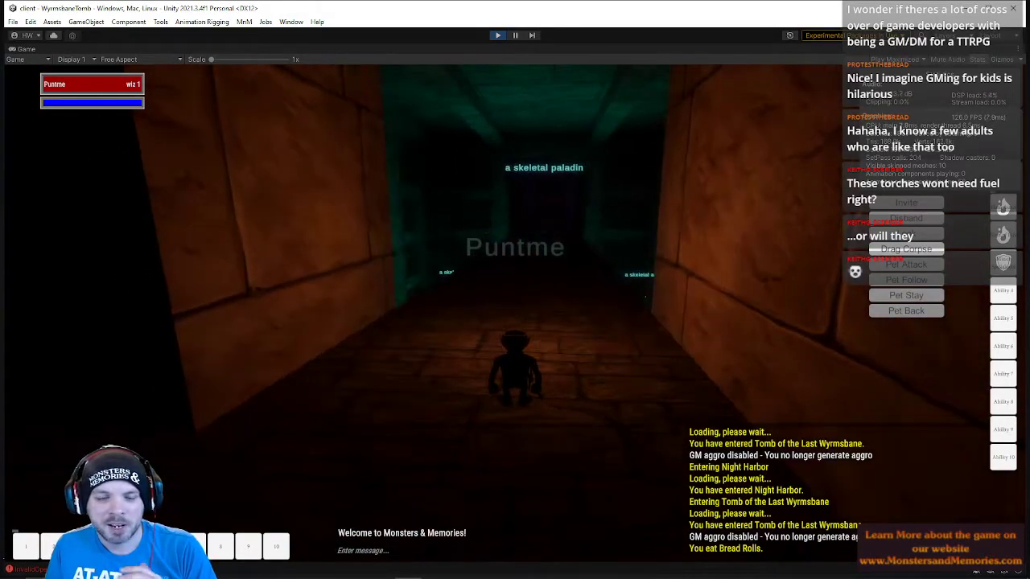
{"action": "key", "text": "w"}
{"action": "key", "text": "w"}
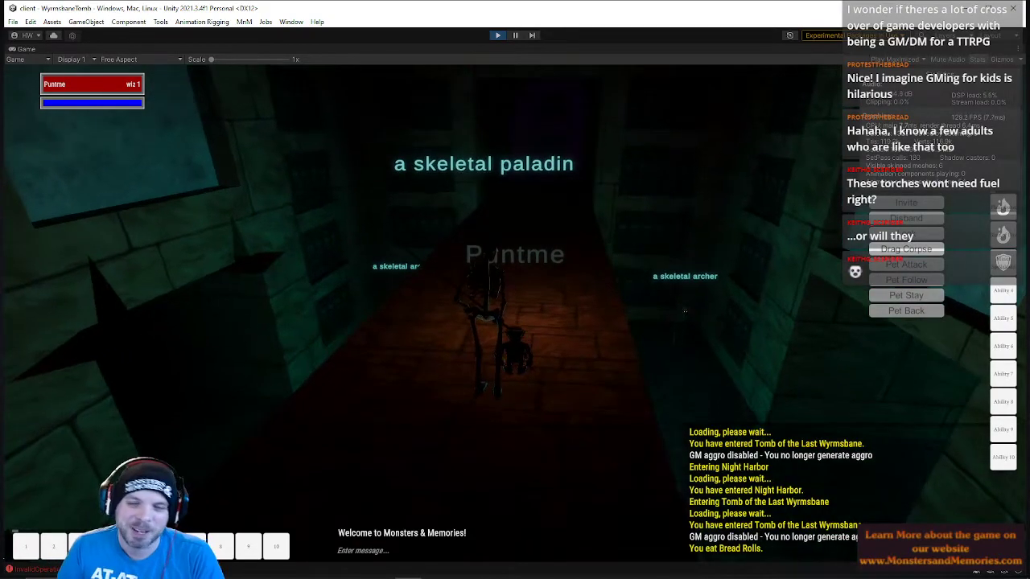
Explore the niche-lined corridors around the green crypt, crossing the walkway between the two skeletal archers
{"action": "key", "text": "w"}
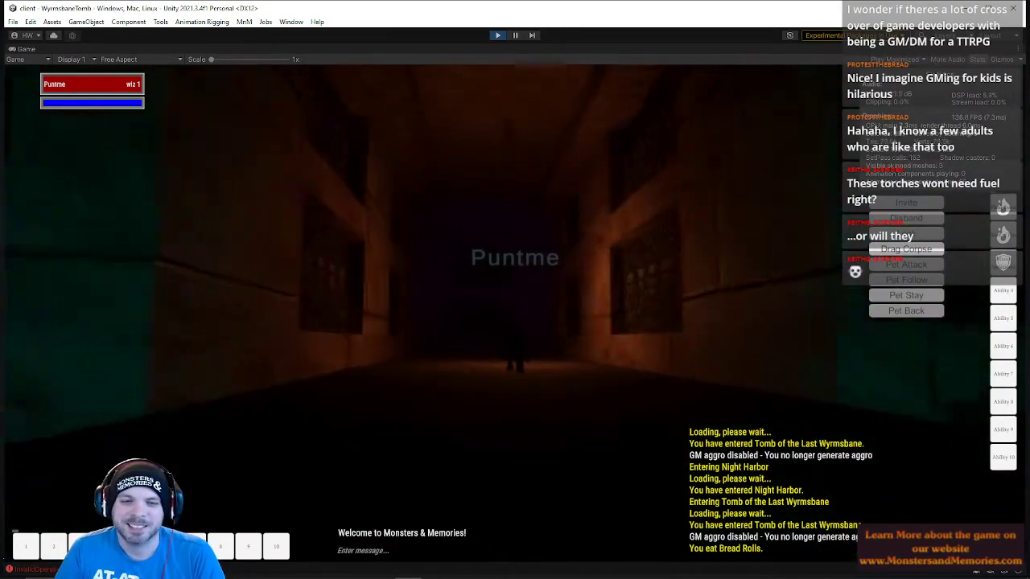
{"action": "key", "text": "w"}
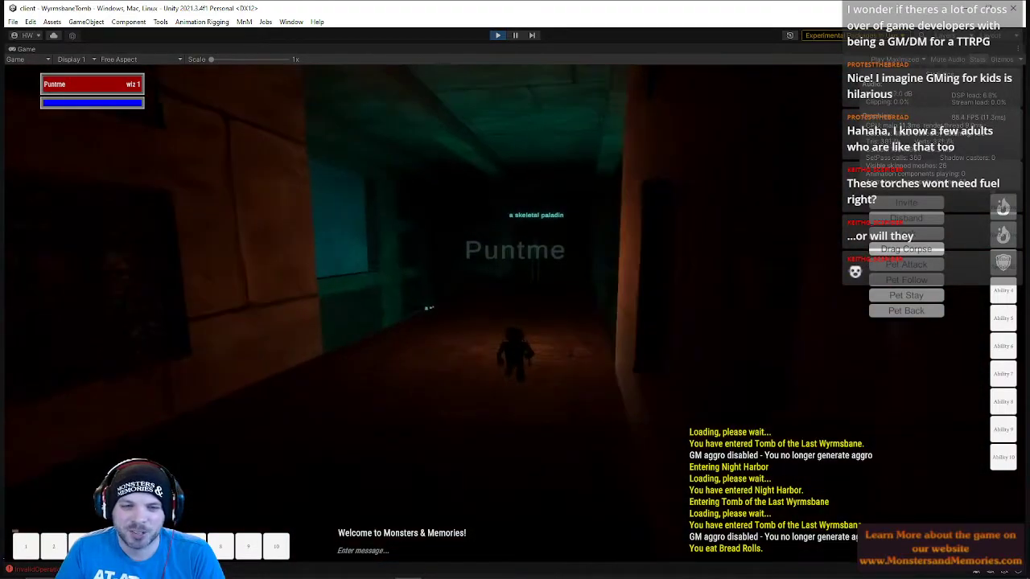
{"action": "key", "text": "w"}
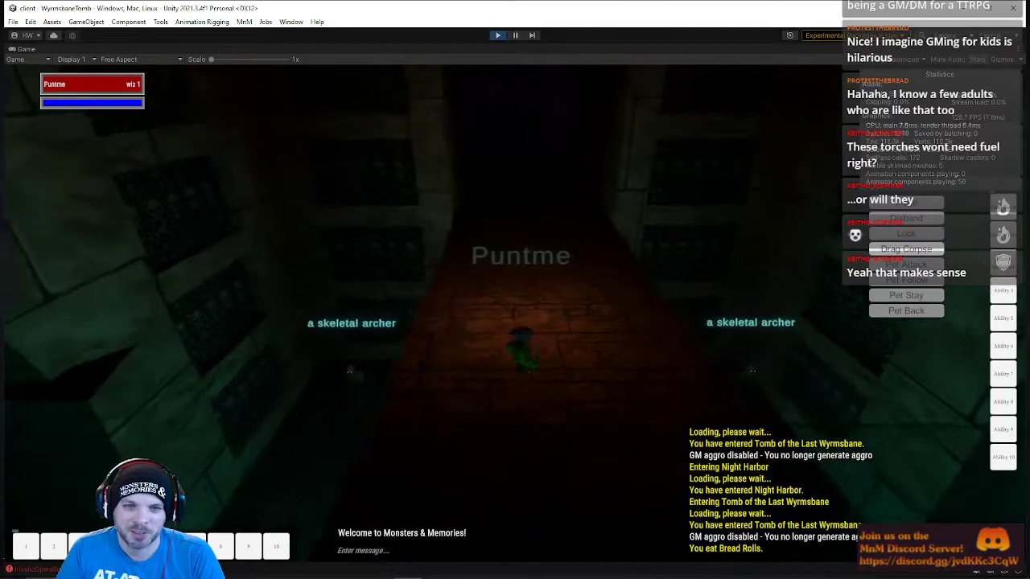
{"action": "key", "text": "w"}
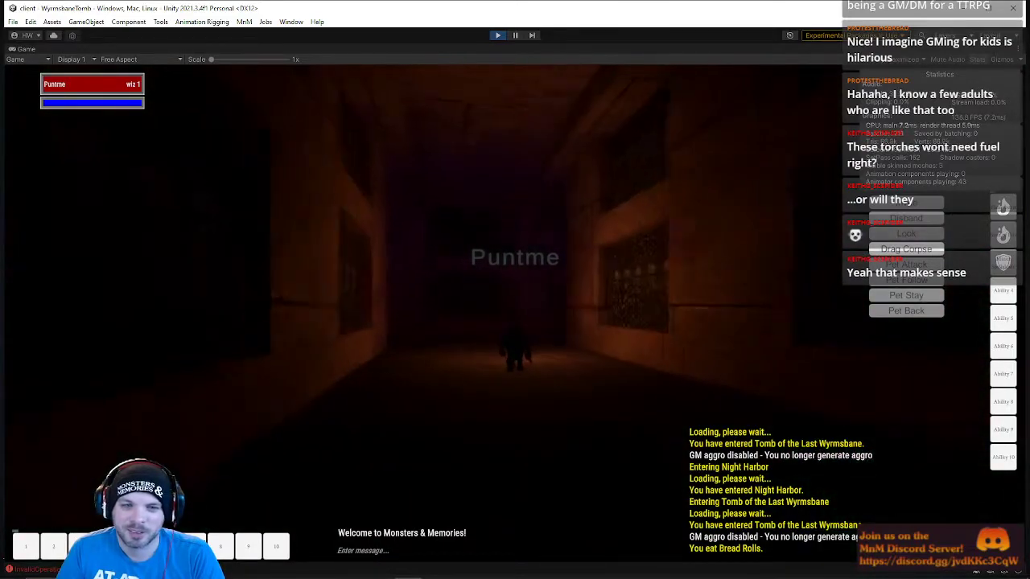
{"action": "key", "text": "w"}
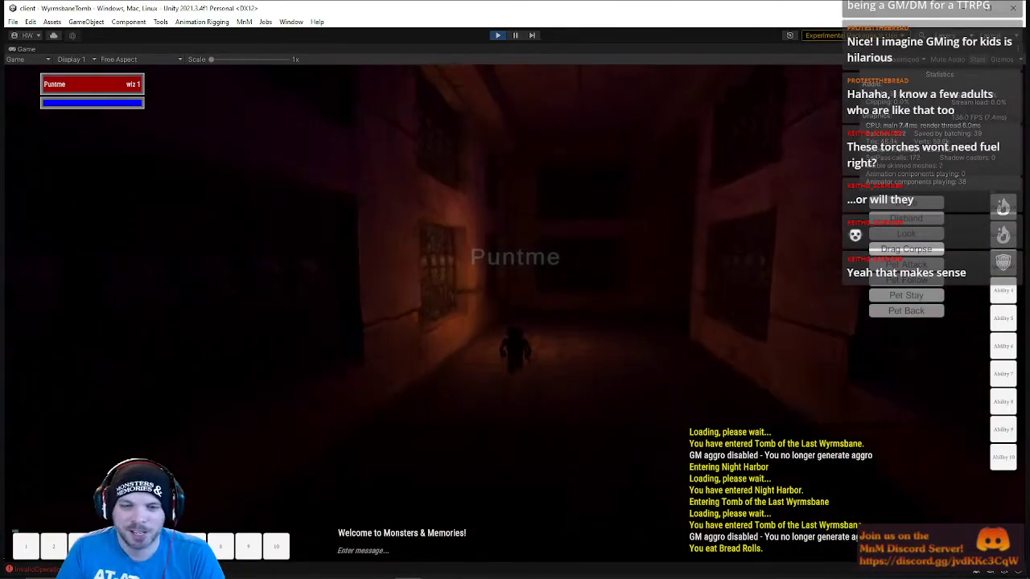
Enter the green chamber with two blue braziers and look over its lone armoured humanoid and wall niches
{"action": "key", "text": "w"}
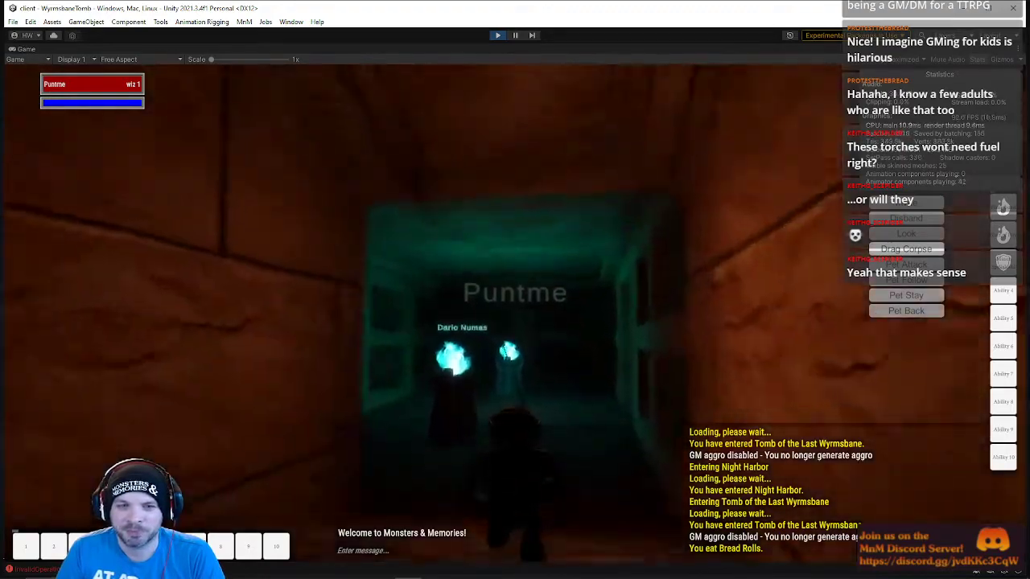
{"action": "key", "text": "w"}
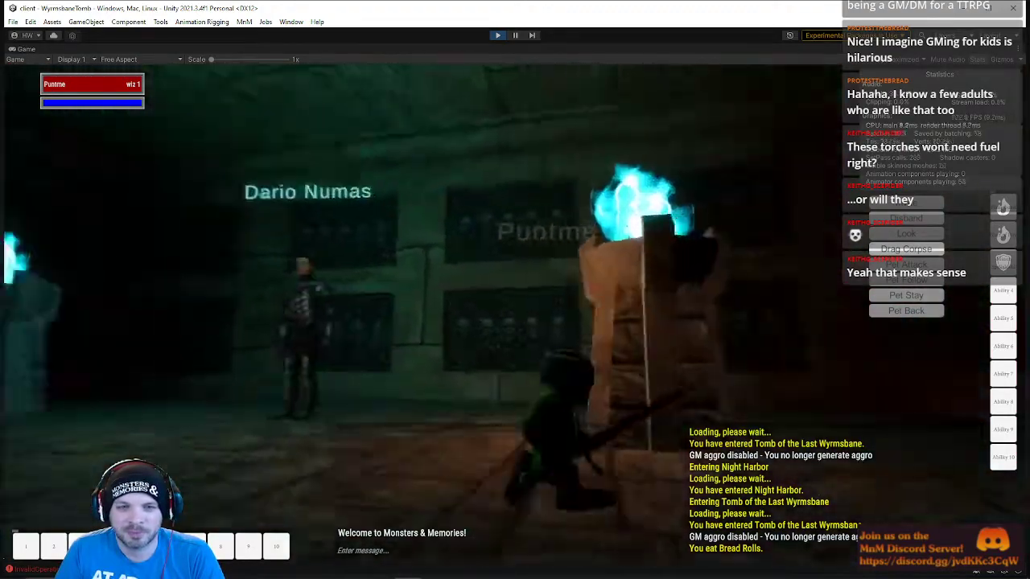
{"action": "right_click_drag", "start_coordinate": [836, 342], "coordinate": [759, 342]}
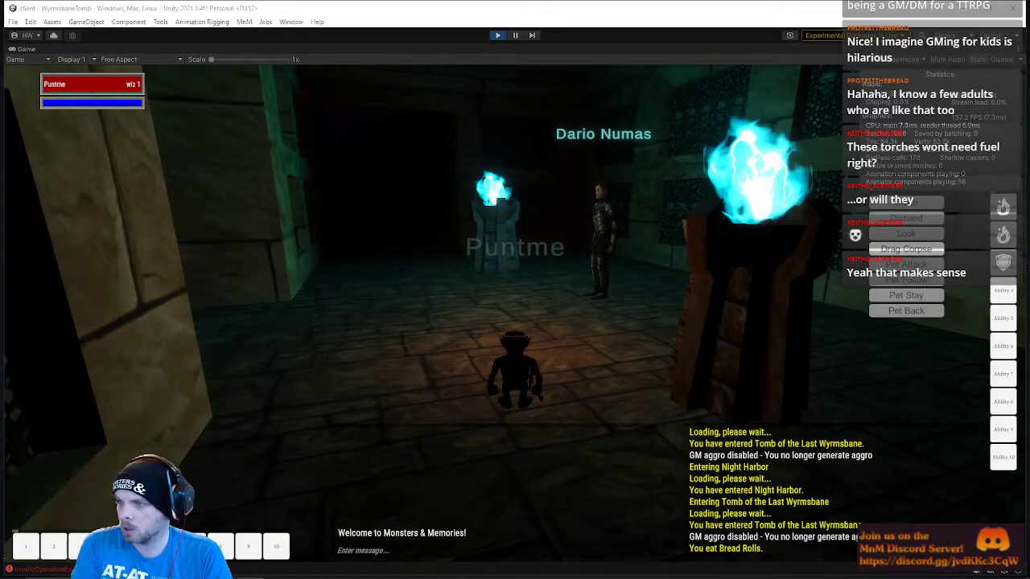
Leave the two-brazier chamber and run past the skeletal archer into the dark doorway of the next corridor
{"action": "key", "text": "w"}
{"action": "right_click_drag", "start_coordinate": [641, 284], "coordinate": [813, 273]}
{"action": "key", "text": "w"}
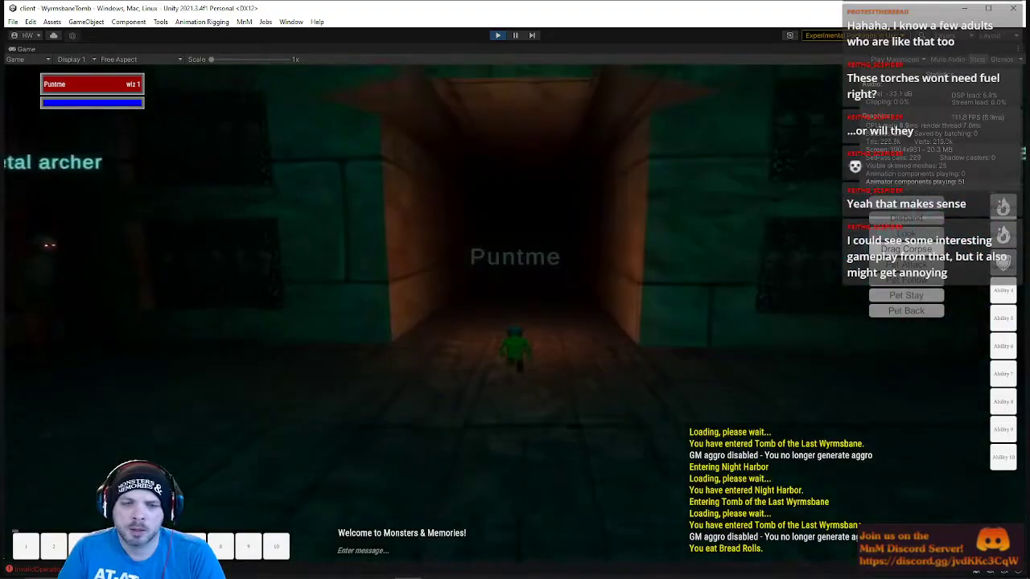
{"action": "key", "text": "w"}
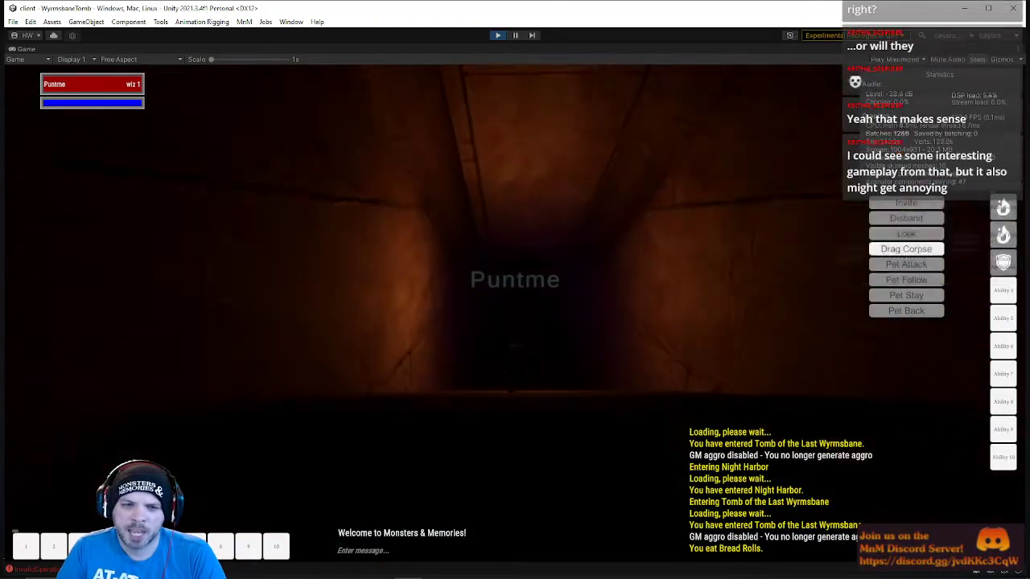
Run through the winding unlit corridors until reaching the skeletal warrior beside the side opening
{"action": "key", "text": "w"}
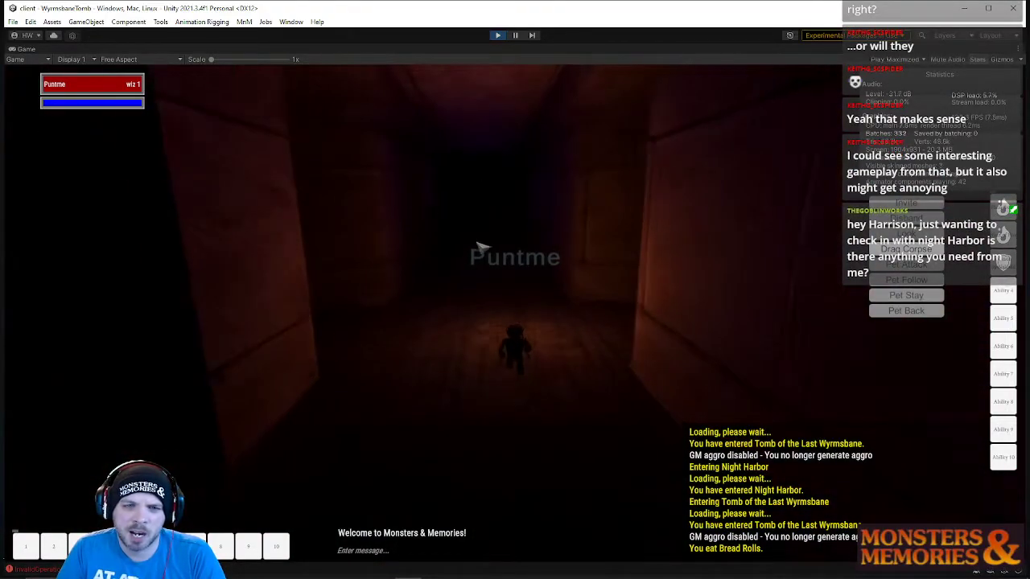
{"action": "key", "text": "w"}
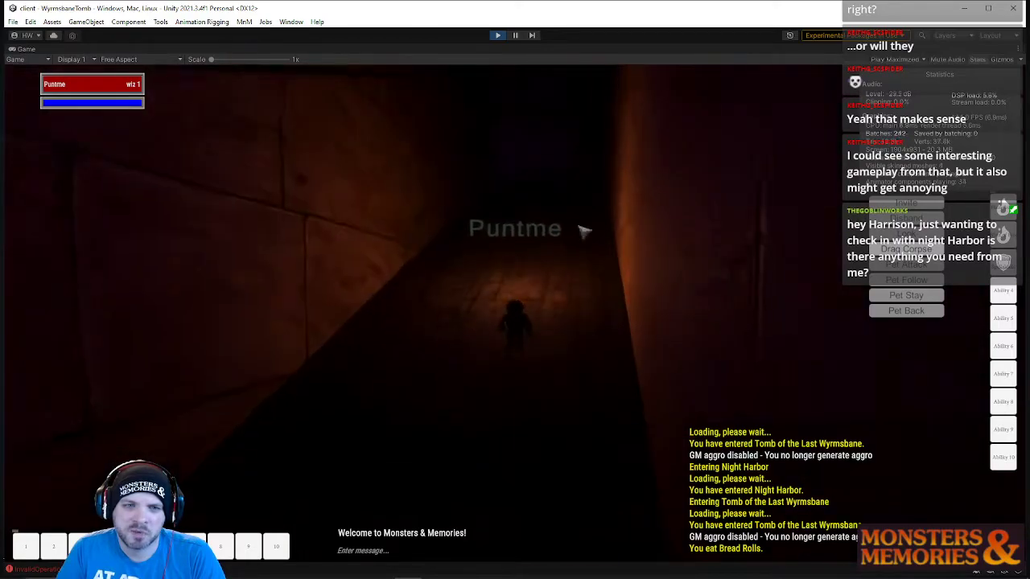
{"action": "key", "text": "w"}
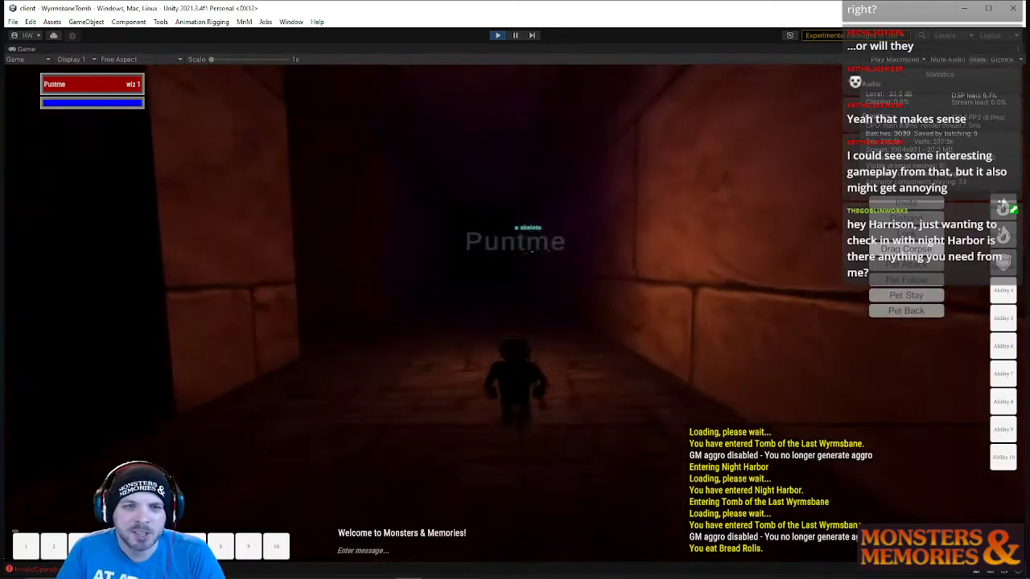
{"action": "key", "text": "a"}
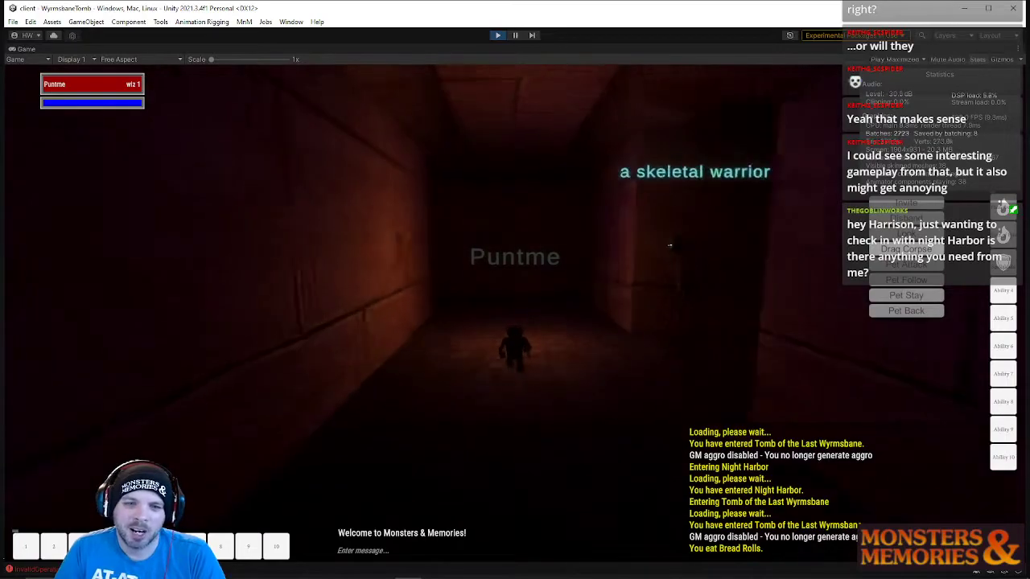
Unequip the torch from the offhand slot and store it in the empty inventory slot beside the bottle
{"action": "key", "text": "i"}
{"action": "left_click_drag", "start_coordinate": [180, 239], "coordinate": [218, 323]}
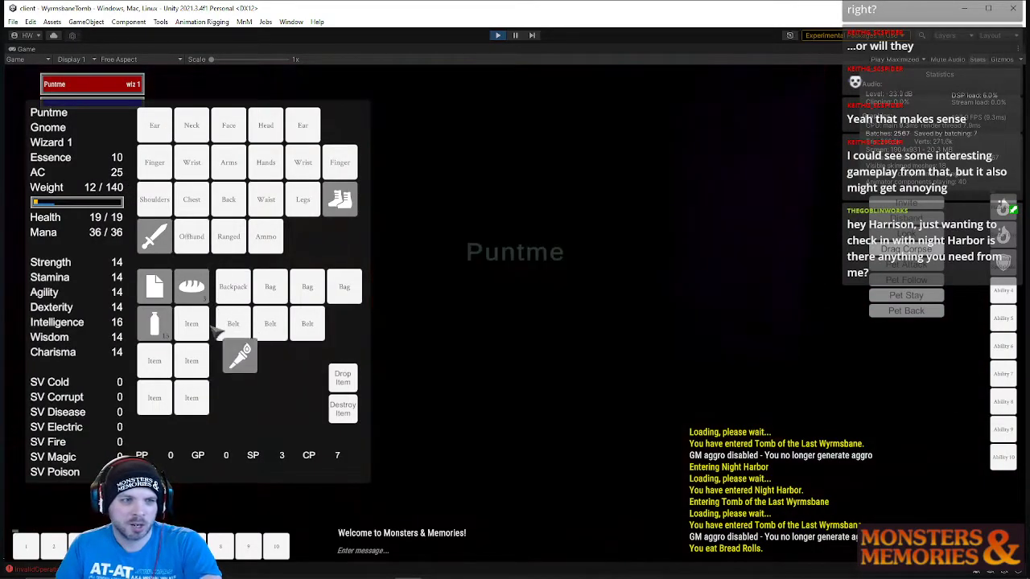
{"action": "left_click", "coordinate": [186, 319]}
{"action": "key", "text": "i"}
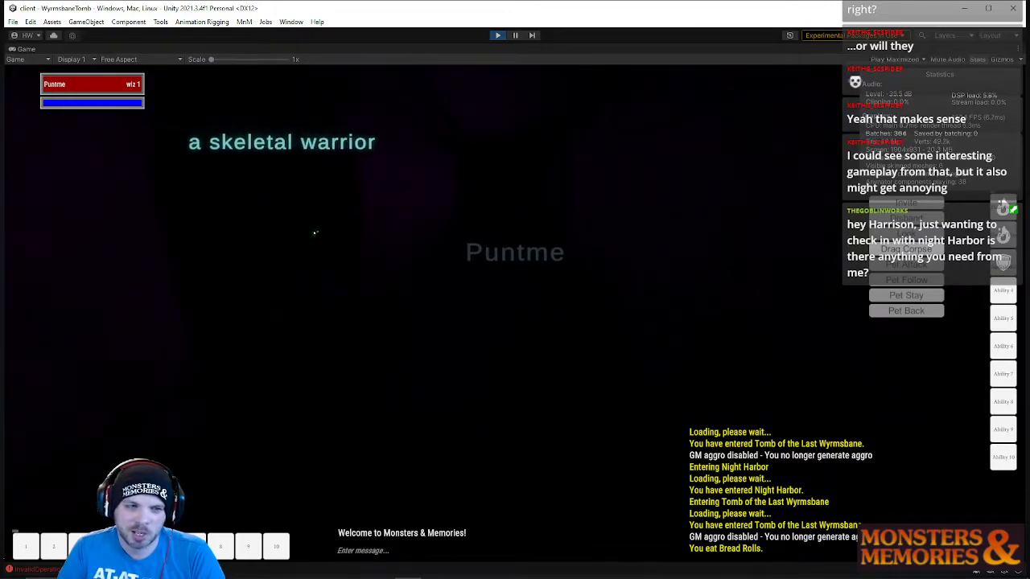
Look around the unlit corridor without the torch, and equip the torch in the offhand slot again
{"action": "key", "text": "d"}
{"action": "key", "text": "a"}
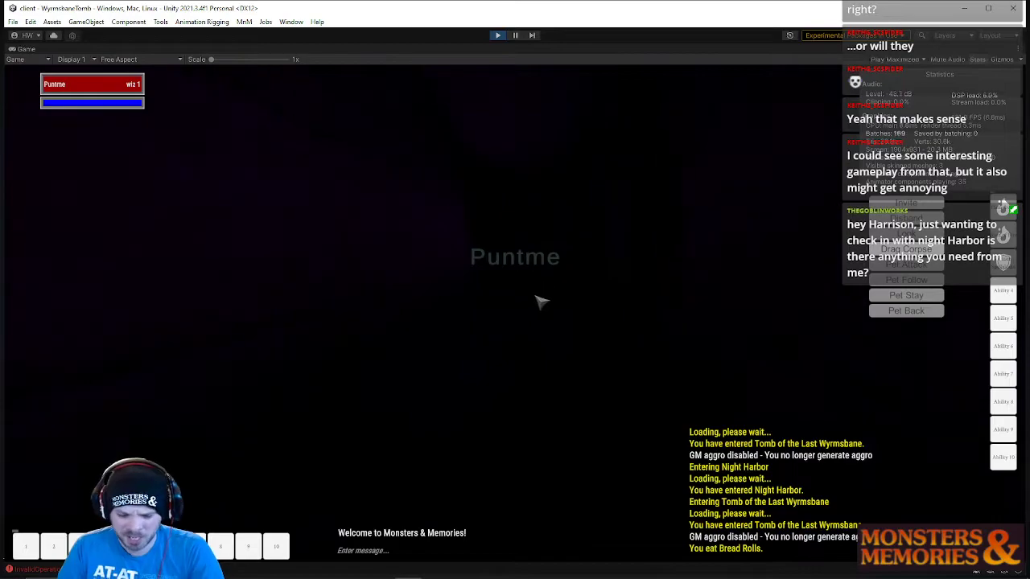
{"action": "key", "text": "i"}
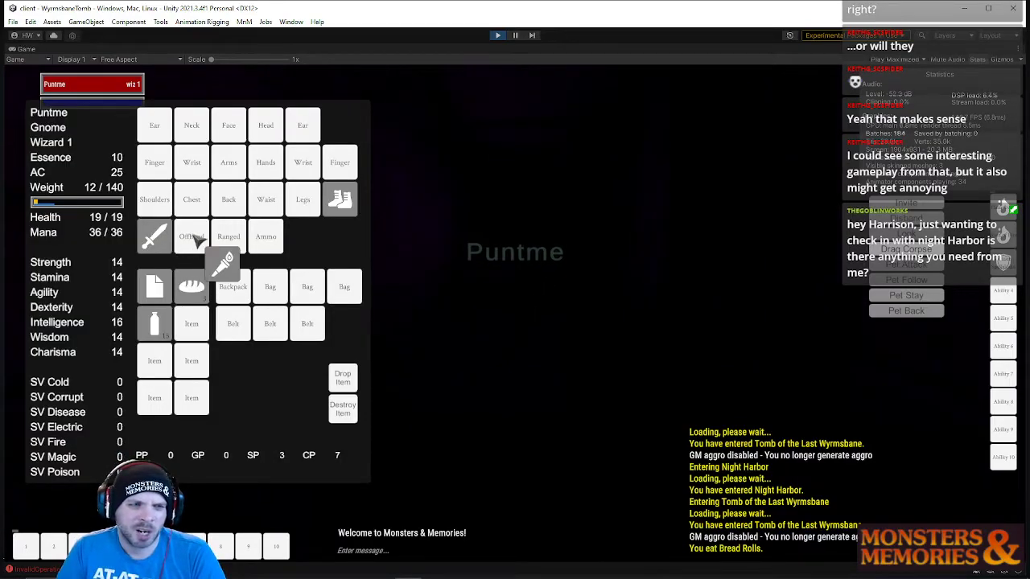
{"action": "left_click", "coordinate": [194, 236]}
{"action": "key", "text": "i"}
Walk by torchlight along the dark stone corridor, past the skeleton, towards the side opening
{"action": "key", "text": "w"}
{"action": "right_click_drag", "start_coordinate": [479, 363], "coordinate": [511, 414]}
{"action": "key", "text": "w"}
{"action": "key", "text": "w"}
{"action": "key", "text": "w"}
{"action": "right_click_drag", "start_coordinate": [692, 486], "coordinate": [657, 487]}
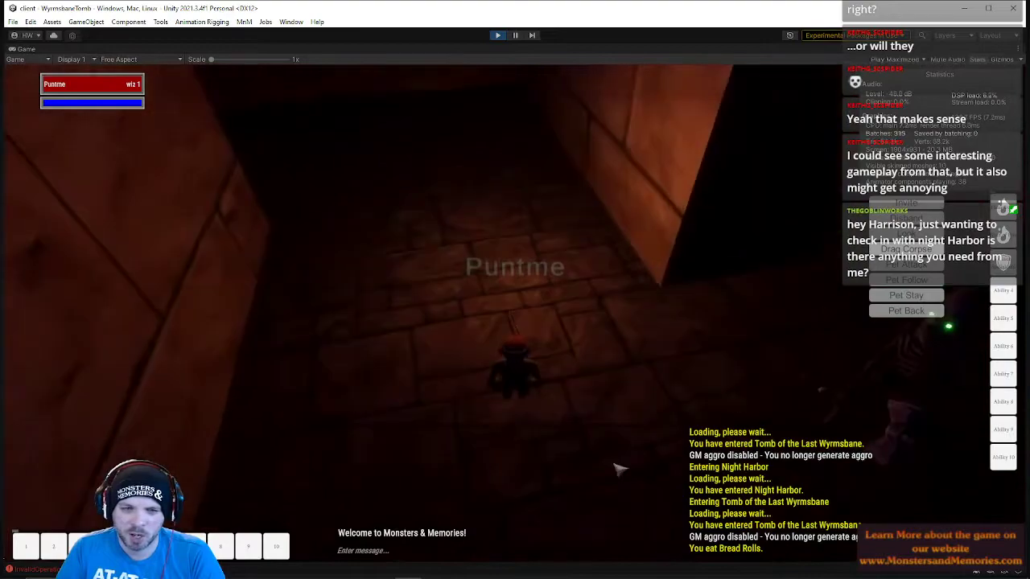
Run on through the torchlit corridors into the green-lit chamber with the two skeletal paladins
{"action": "key", "text": "w"}
{"action": "right_click_drag", "start_coordinate": [561, 282], "coordinate": [766, 264]}
{"action": "key", "text": "w"}
{"action": "key", "text": "w"}
{"action": "key", "text": "w"}
{"action": "key", "text": "w"}
{"action": "key", "text": "w"}
{"action": "key", "text": "w"}
{"action": "key", "text": "w"}
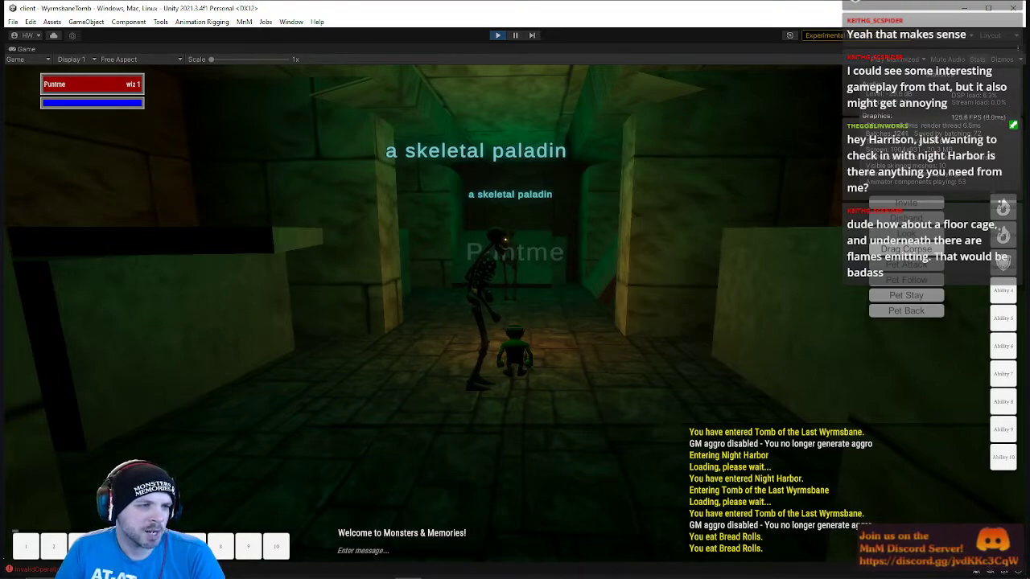
Back out to the green chamber's entrance and walk in again past the nearer skeletal paladin
{"action": "key", "text": "a"}
{"action": "key", "text": "s"}
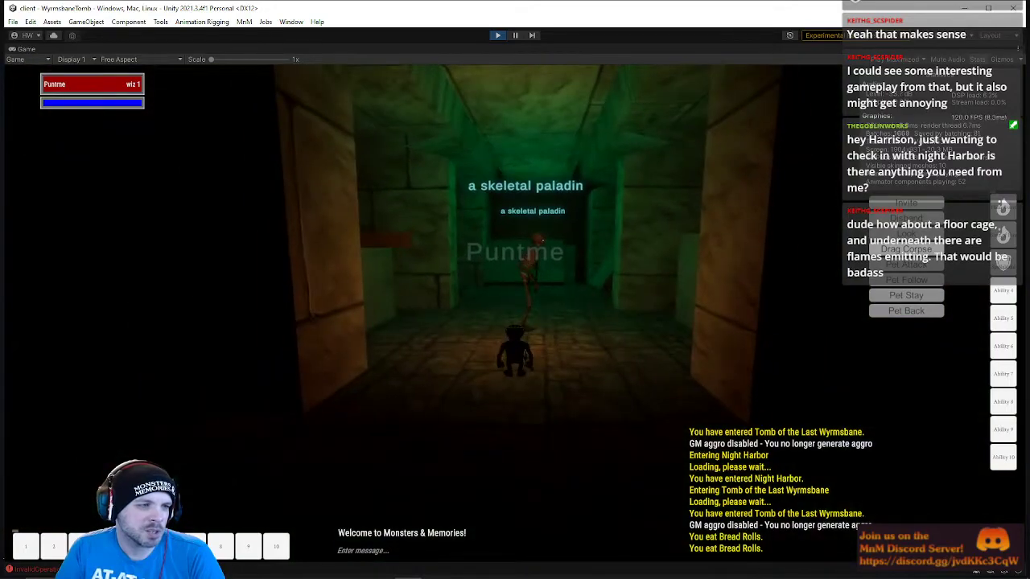
{"action": "key", "text": "w"}
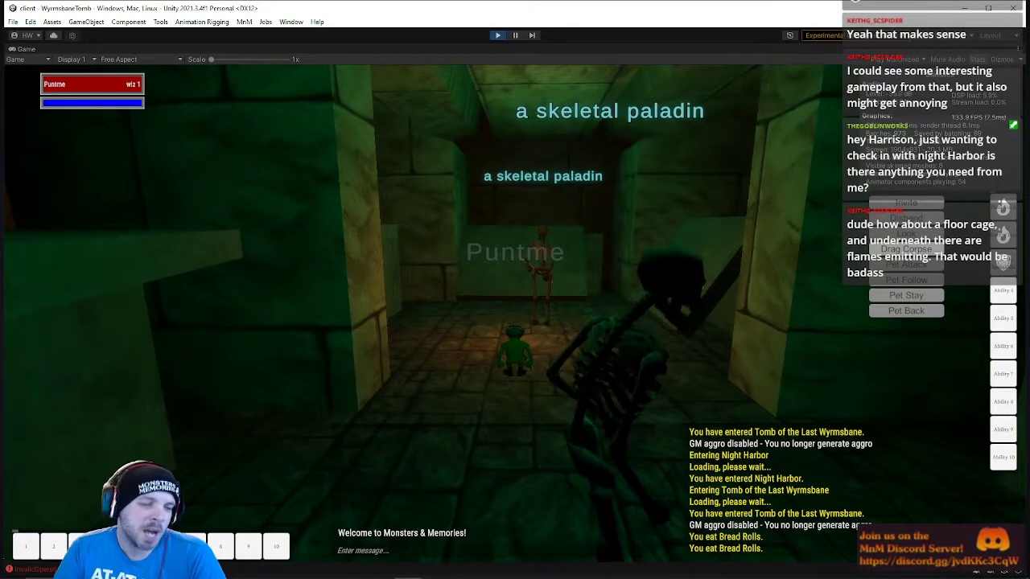
Walk the character past the skeletal paladins to the far corner of the green-lit hall and inspect the leaning slabs from there
{"action": "scroll", "coordinate": [515, 314], "scroll_direction": "up", "scroll_amount": 5}
{"action": "scroll", "coordinate": [515, 314], "scroll_direction": "down", "scroll_amount": 2}
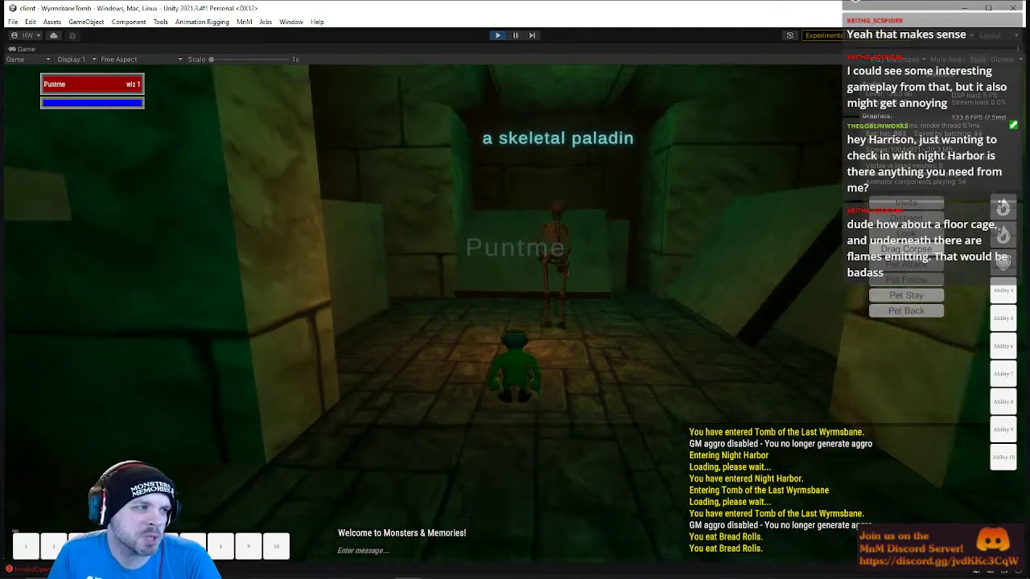
{"action": "key", "text": "w"}
{"action": "key", "text": "d"}
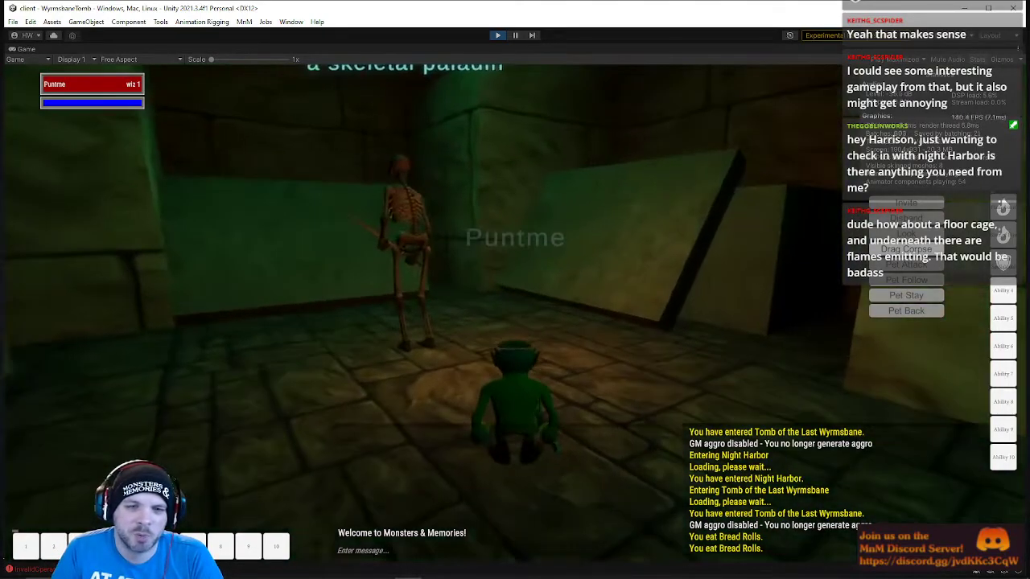
{"action": "key", "text": "w"}
{"action": "key", "text": "space"}
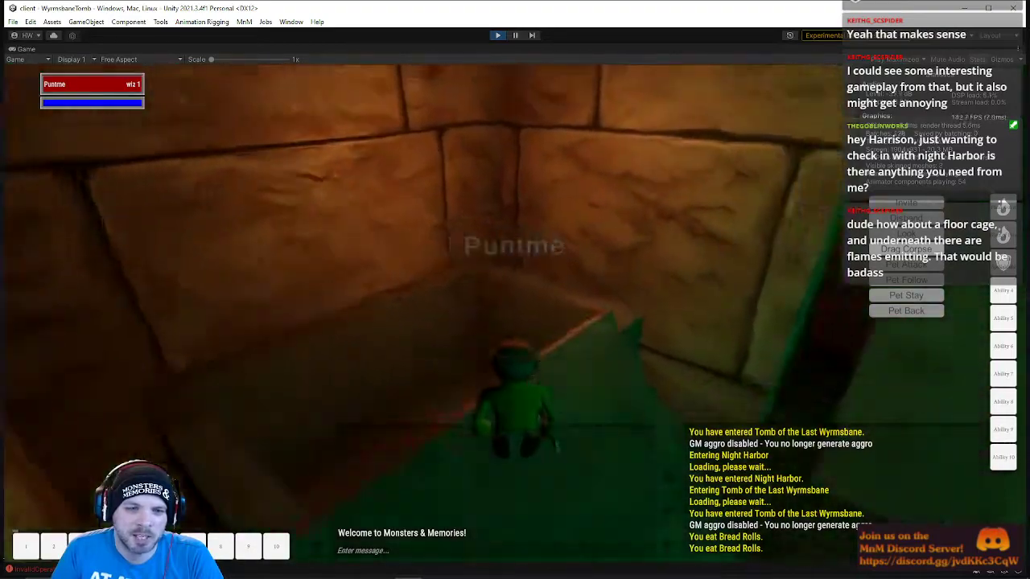
{"action": "key", "text": "w"}
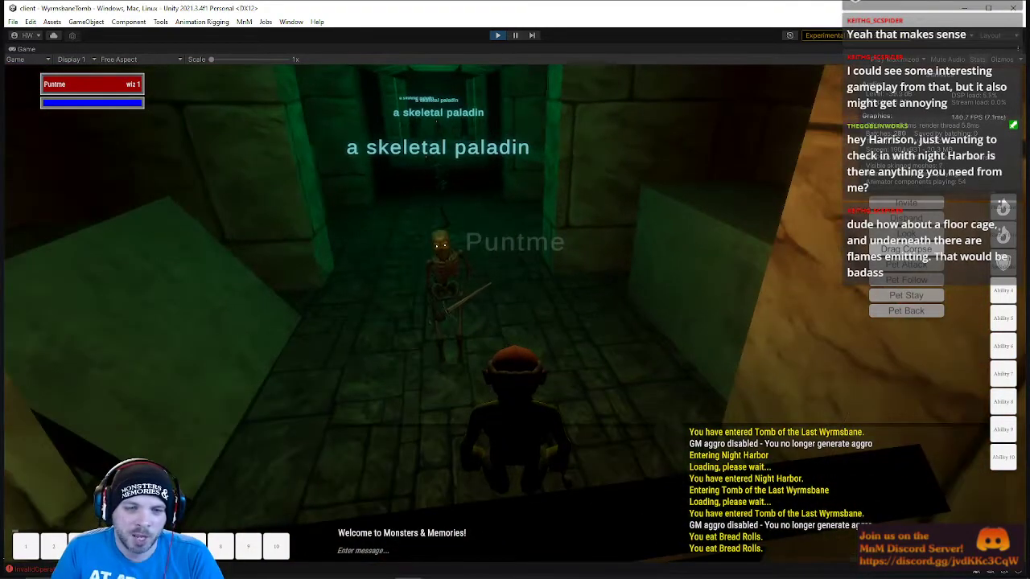
{"action": "key", "text": "a"}
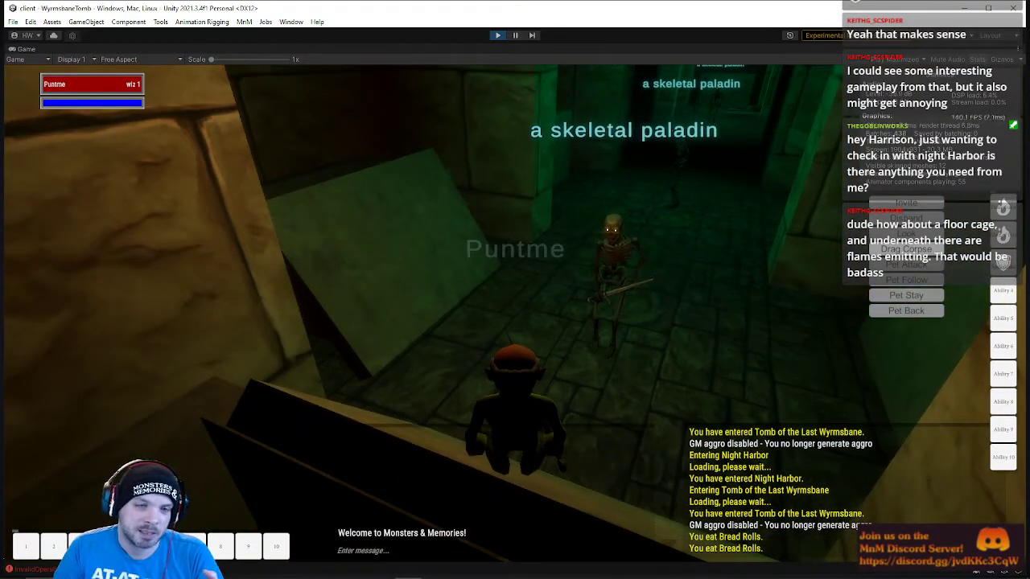
{"action": "key", "text": "a"}
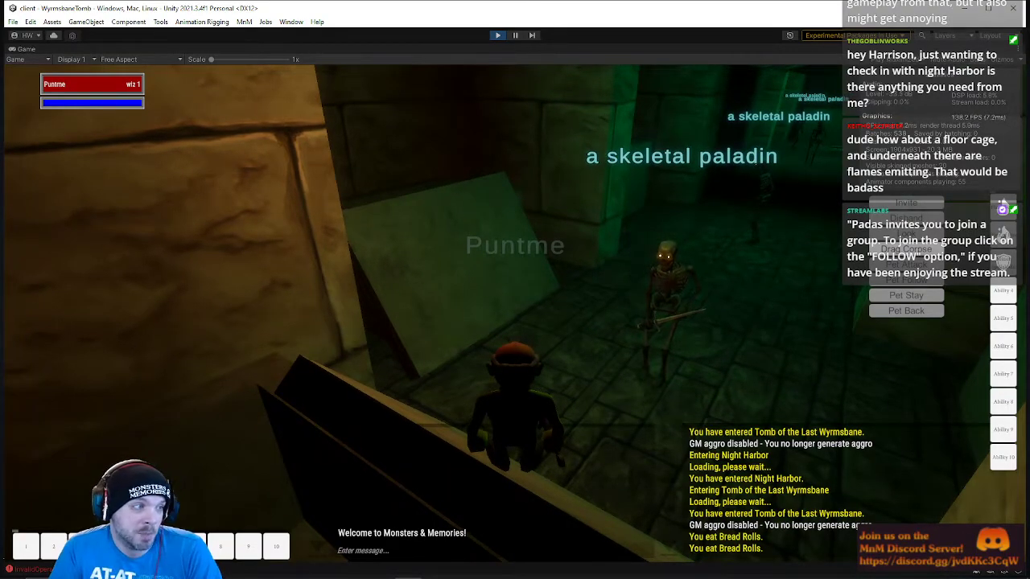
{"action": "right_click_drag", "start_coordinate": [515, 313], "coordinate": [538, 279]}
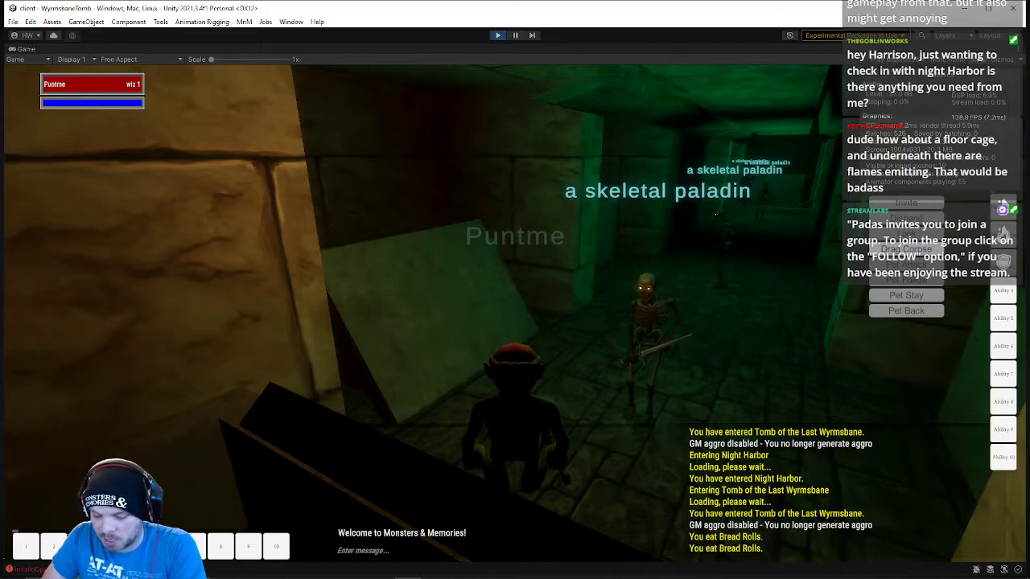
{"action": "mouse_move", "coordinate": [515, 314]}
{"action": "right_mouse_down"}
{"action": "mouse_move", "coordinate": [505, 326]}
{"action": "mouse_move", "coordinate": [511, 307]}
{"action": "right_mouse_up"}
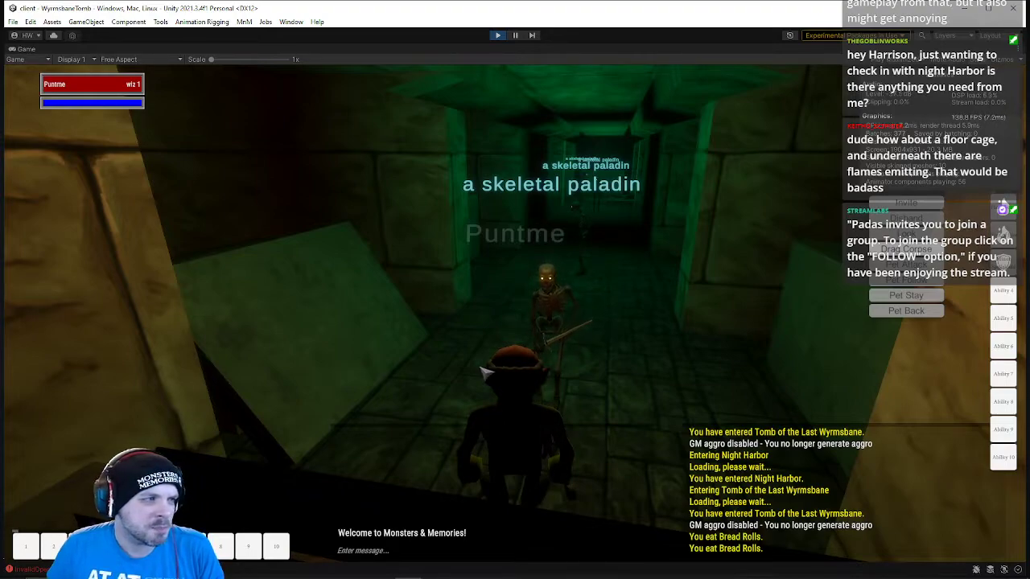
{"action": "right_click_drag", "start_coordinate": [481, 372], "coordinate": [470, 370]}
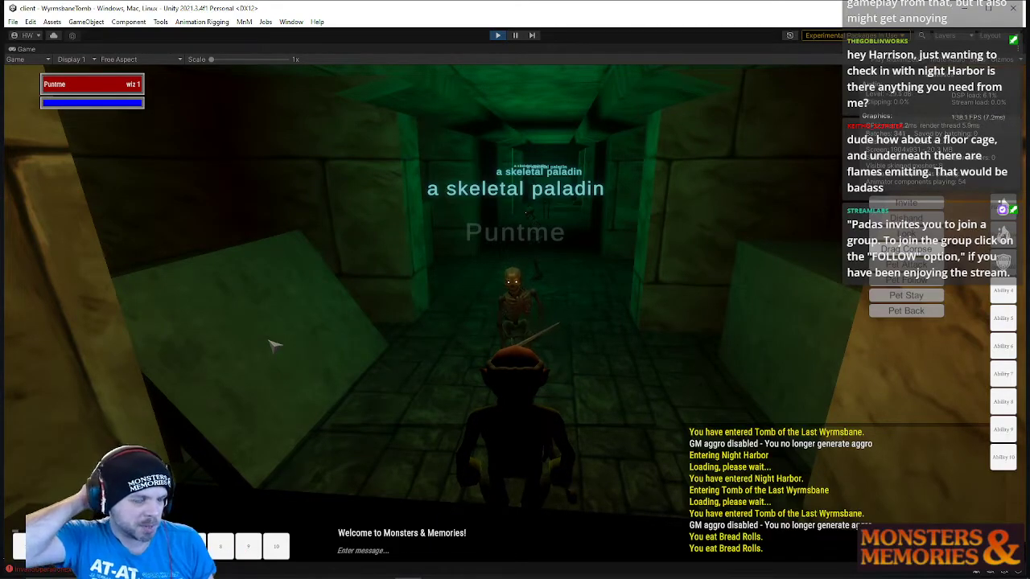
{"action": "mouse_move", "coordinate": [12, 572]}
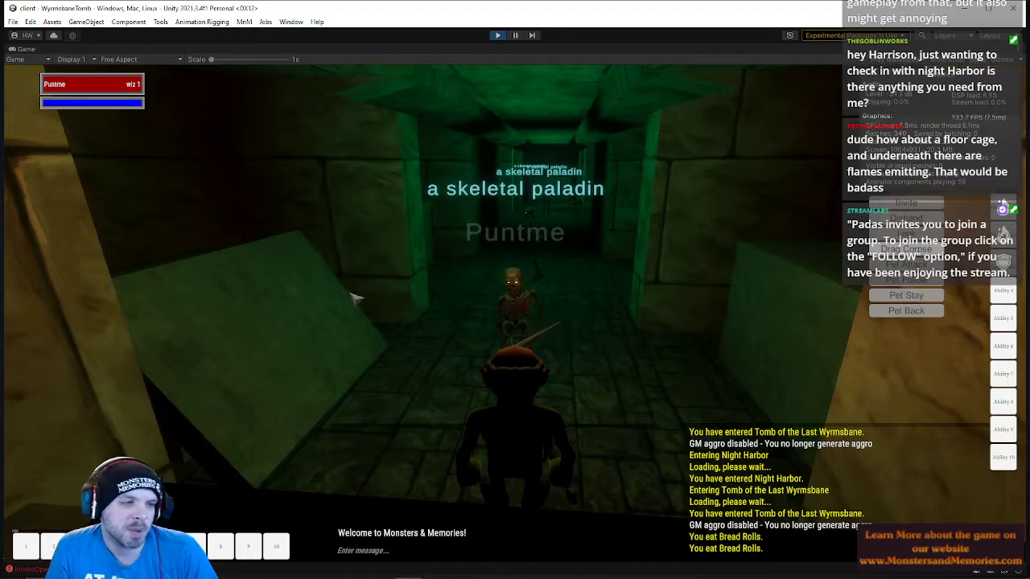
Walk back along the green-lit hall past the skeletal paladins and inspect the wall slabs and alcoves
{"action": "right_click_drag", "start_coordinate": [391, 262], "coordinate": [366, 239]}
{"action": "key", "text": "w"}
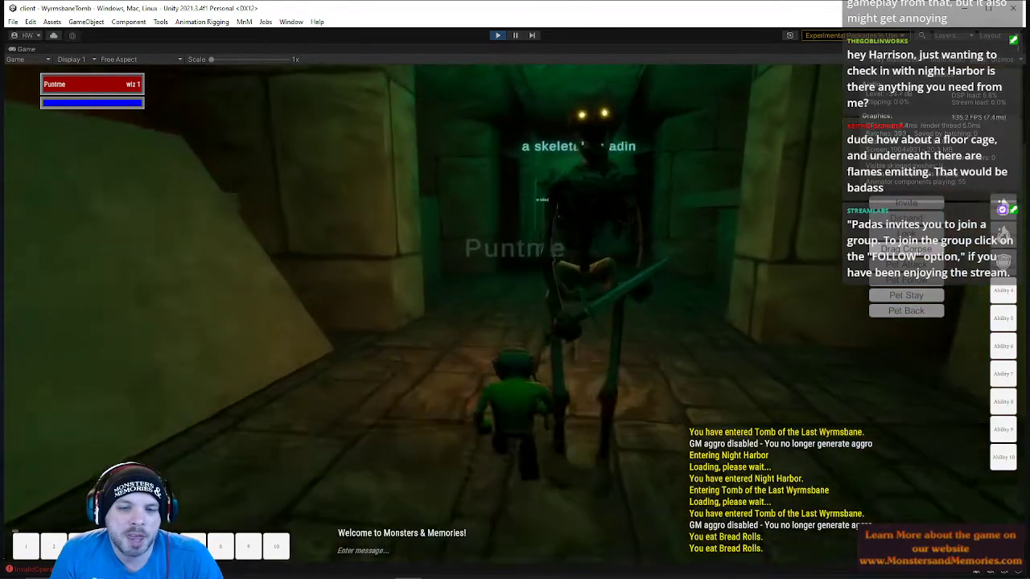
{"action": "key", "text": "w"}
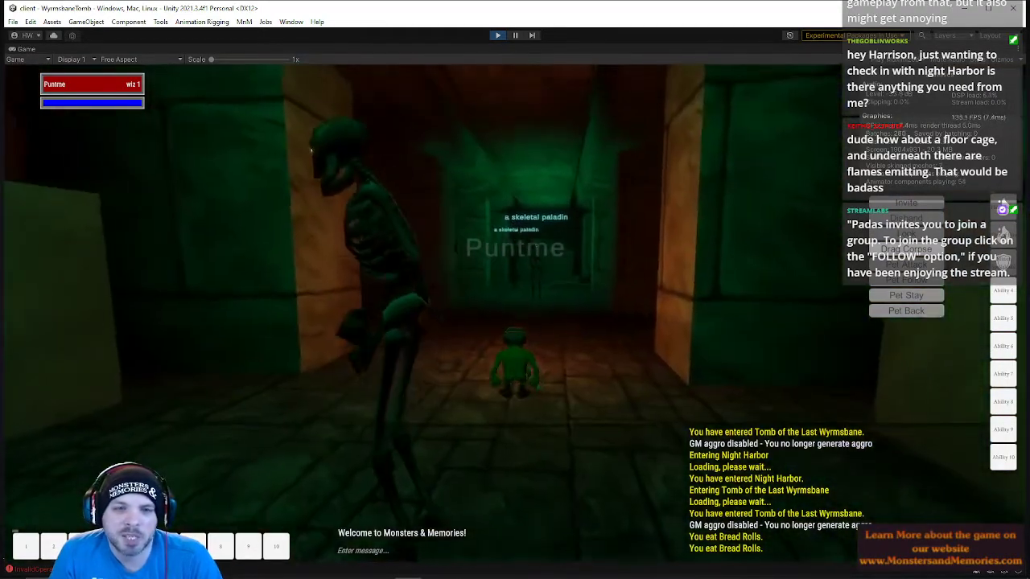
{"action": "key", "text": "w"}
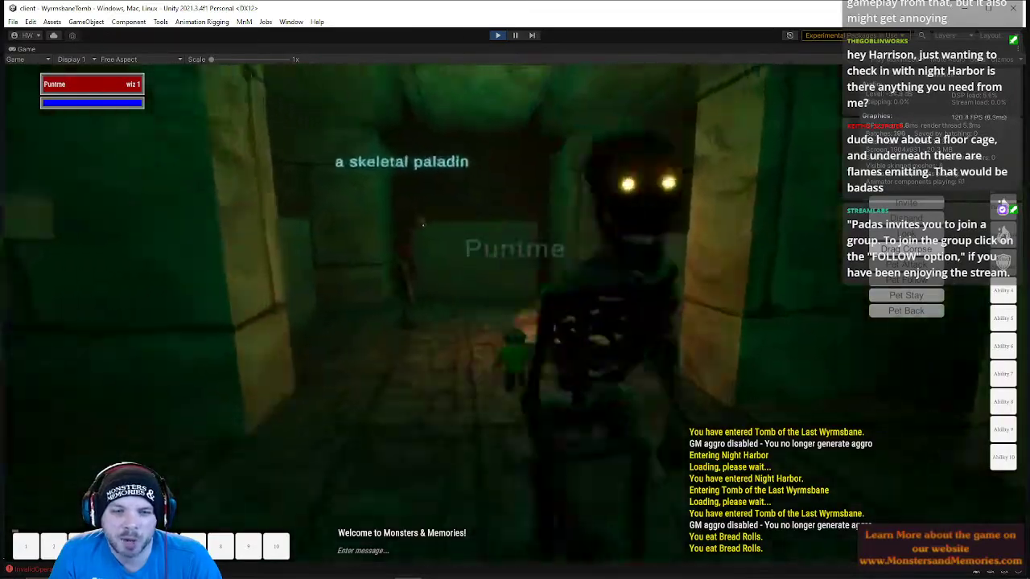
{"action": "key", "text": "space"}
{"action": "key", "text": "w"}
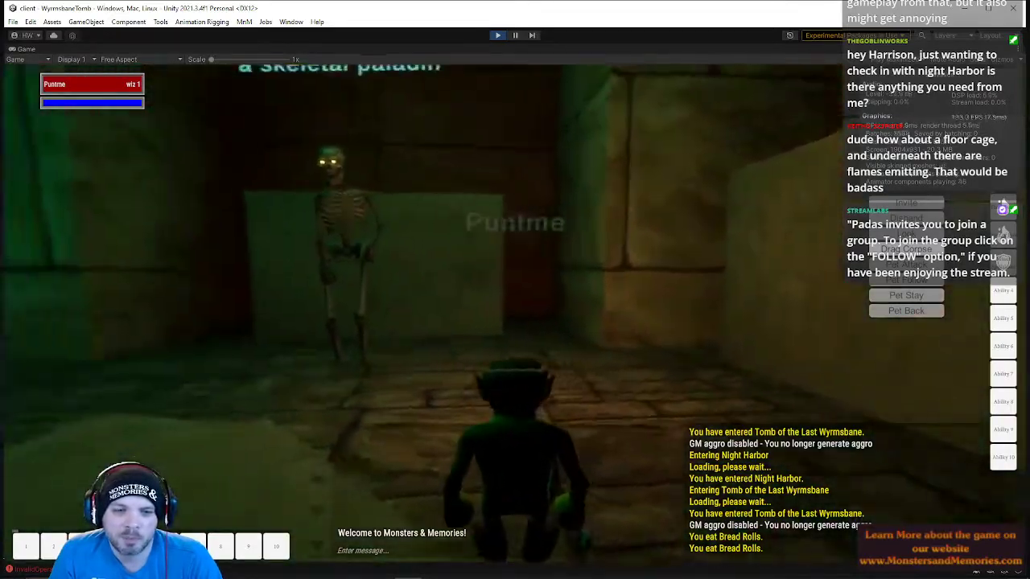
{"action": "key", "text": "w"}
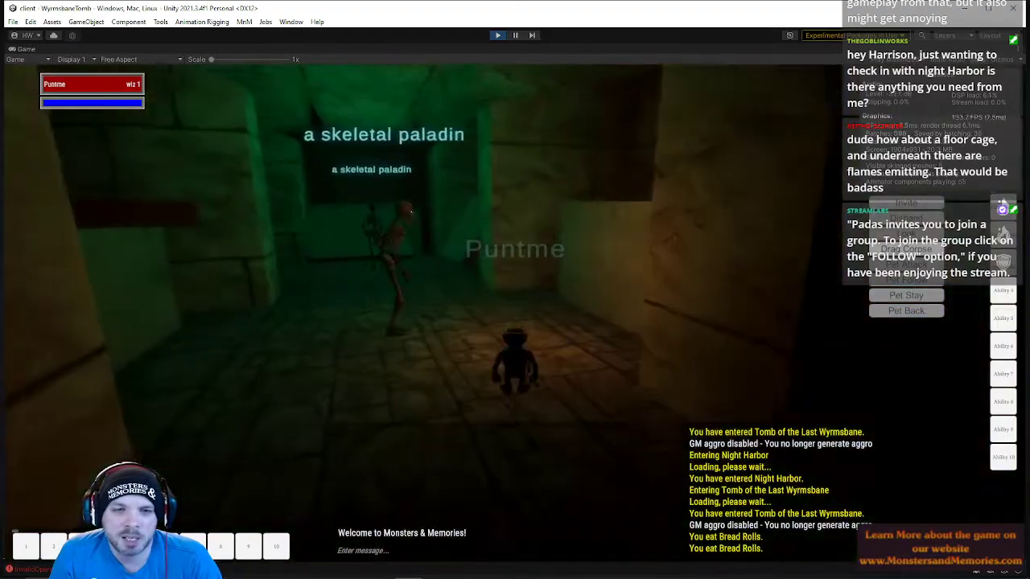
Follow the dark corridor to the chamber with the blue-flame braziers and look around it
{"action": "key", "text": "w"}
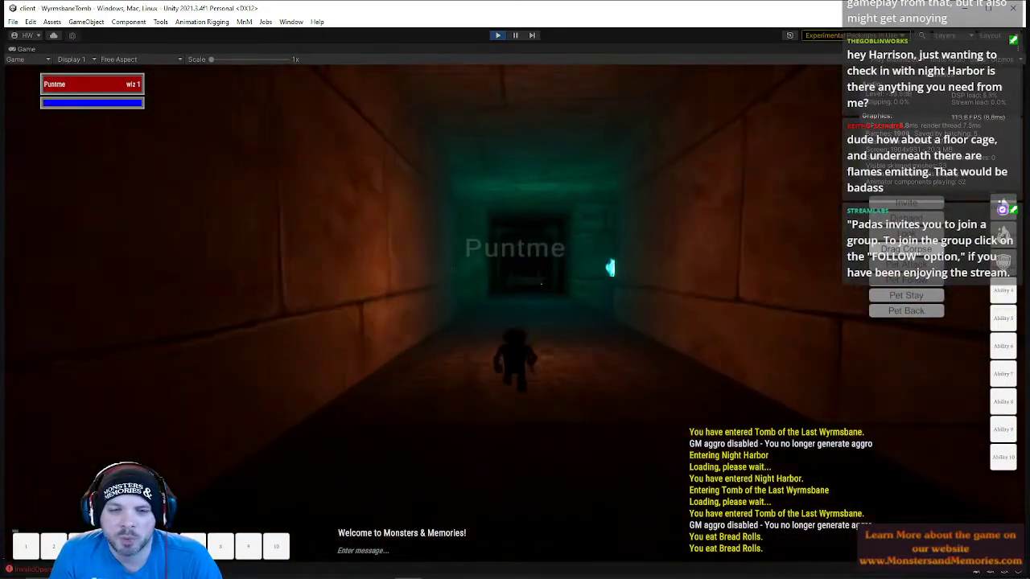
{"action": "key", "text": "w"}
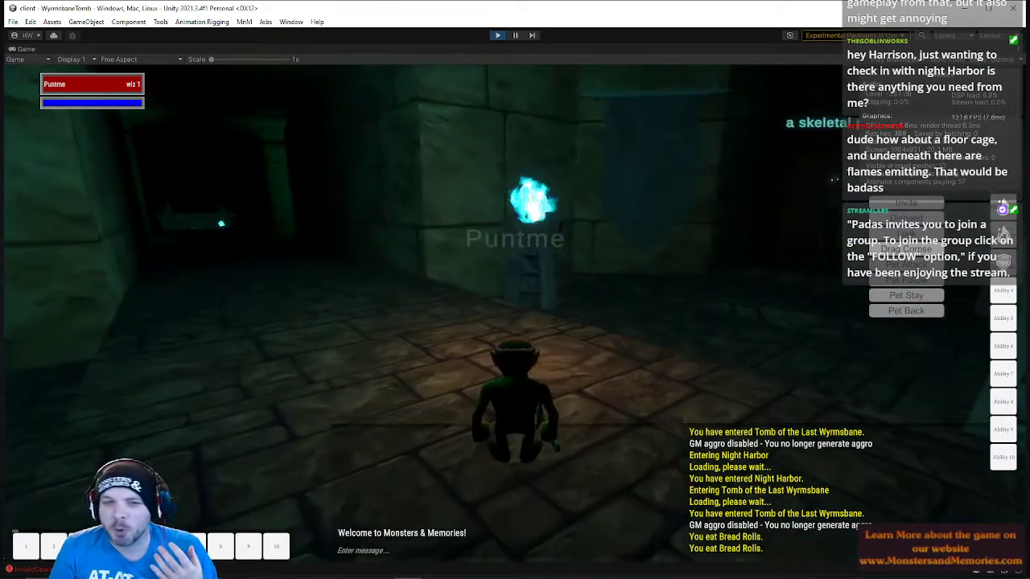
{"action": "key", "text": "s"}
{"action": "key", "text": "w"}
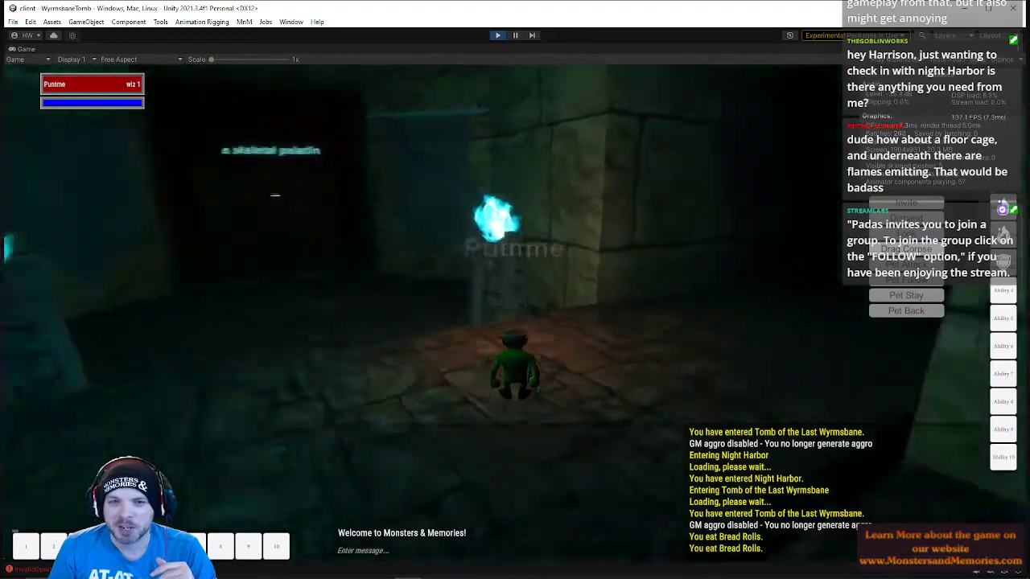
Walk on through the corridors past the paired blue braziers and inspect the green-lit side hall at the crossing
{"action": "key", "text": "w"}
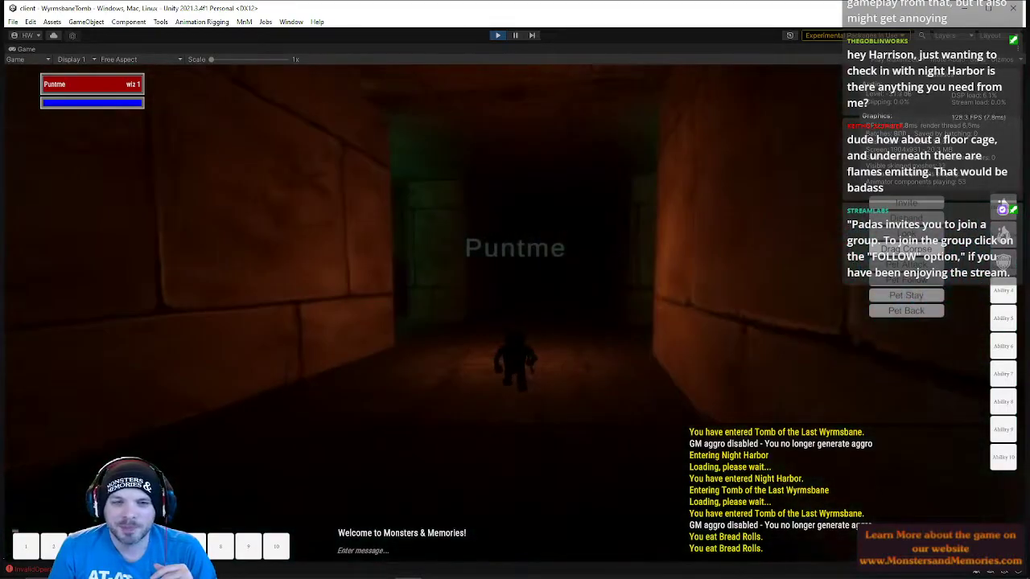
{"action": "key", "text": "w"}
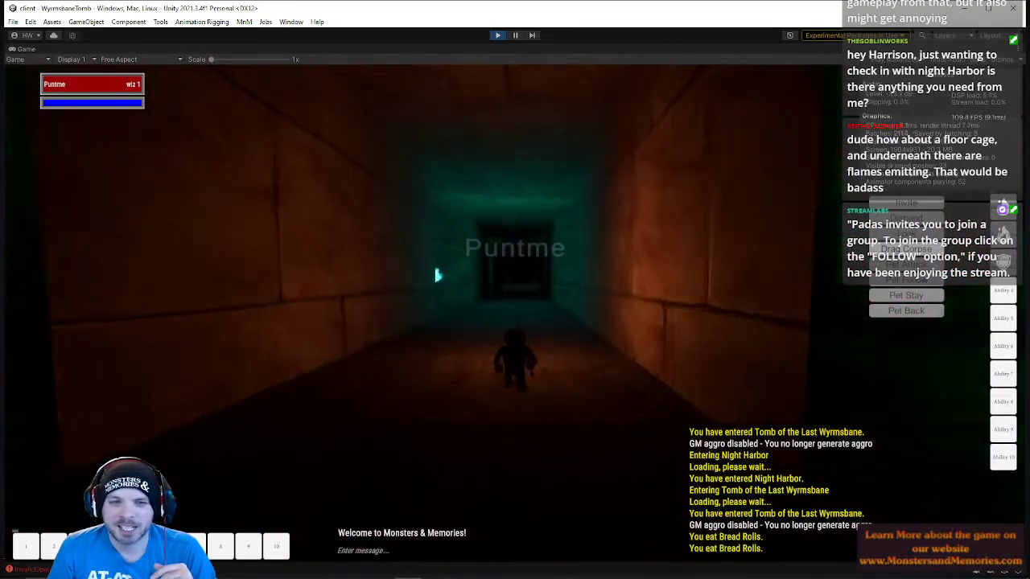
{"action": "key", "text": "w"}
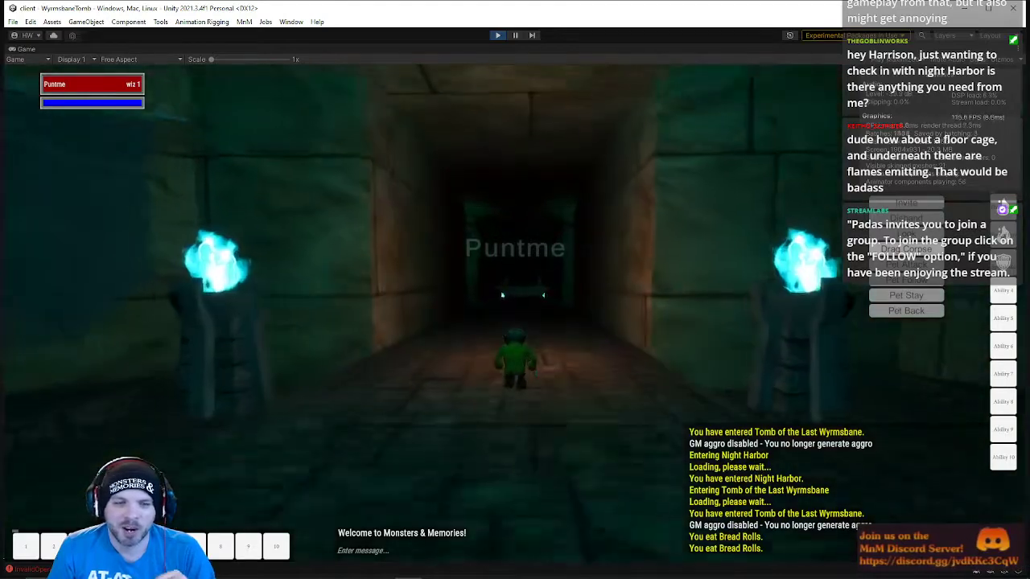
{"action": "key", "text": "w"}
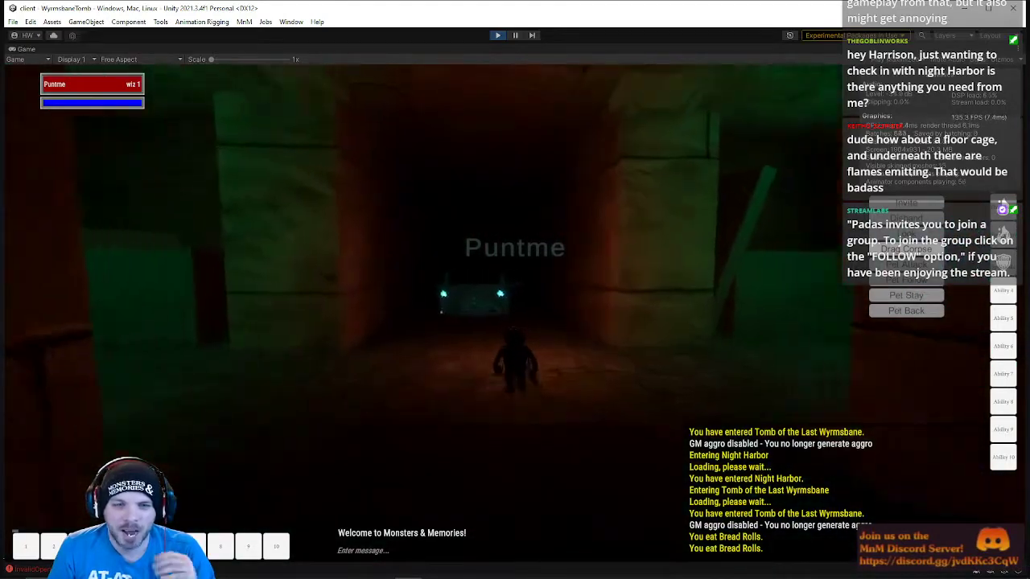
{"action": "key", "text": "w"}
{"action": "key", "text": "a"}
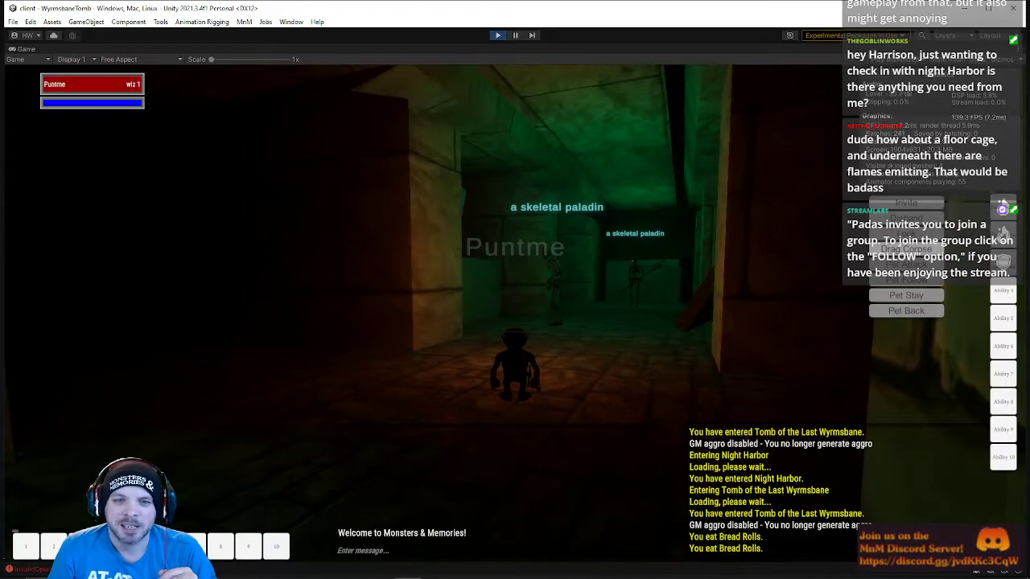
{"action": "key", "text": "d"}
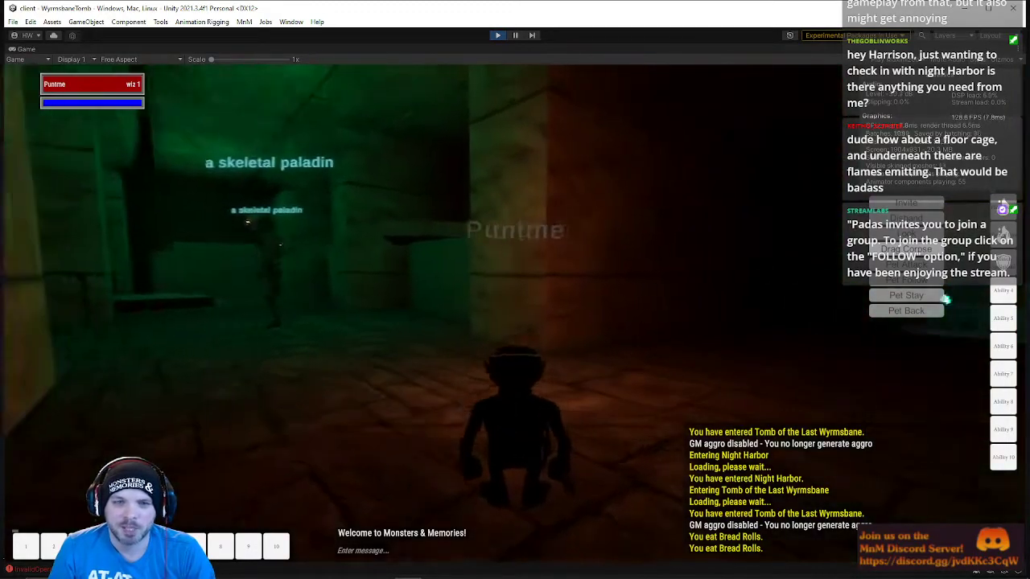
Follow the sloping corridor into the chamber of the Wyrmsbane elites and inspect its raised platform and guarded entrance
{"action": "key", "text": "w"}
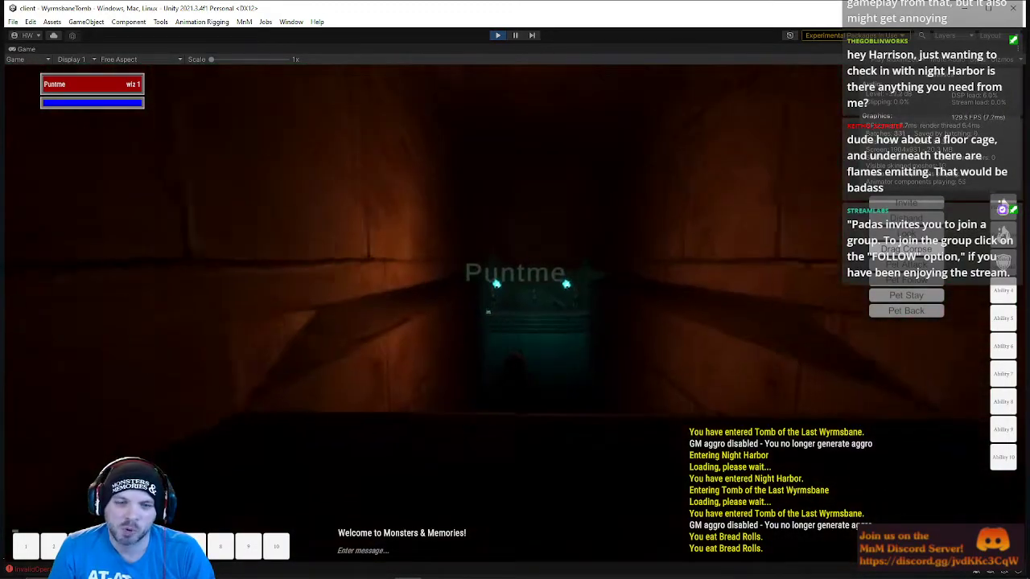
{"action": "key", "text": "w"}
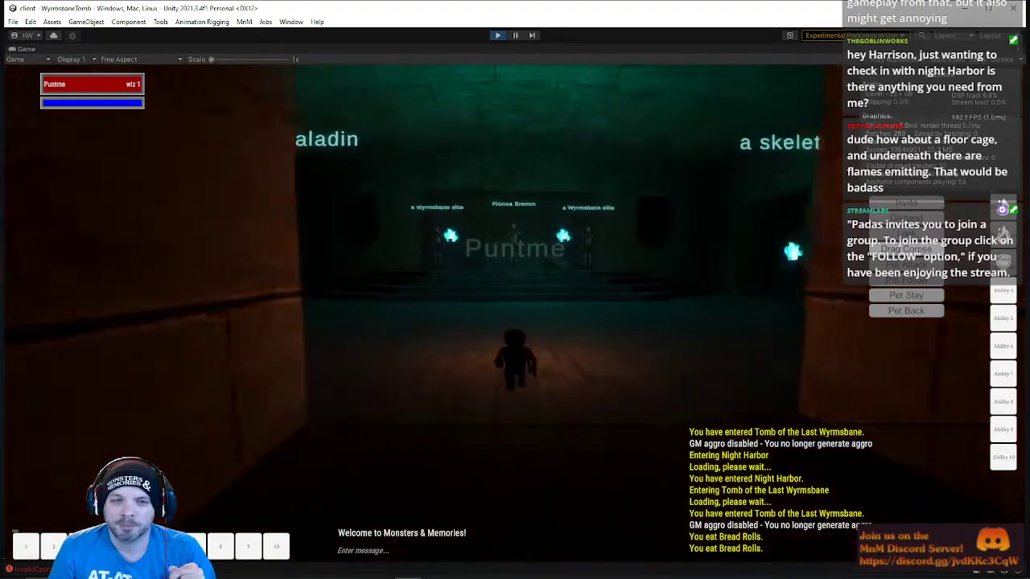
{"action": "key", "text": "d"}
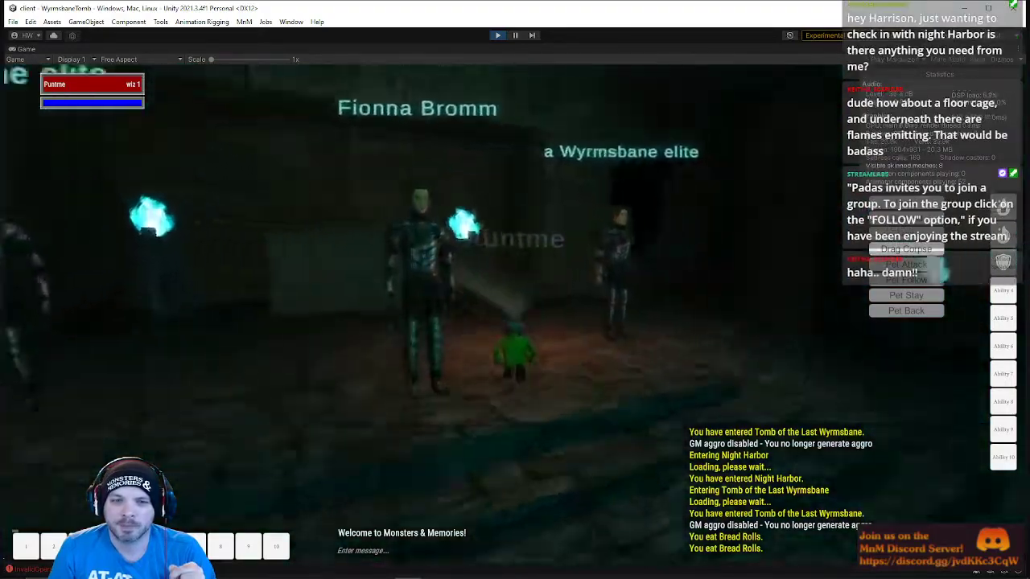
{"action": "key", "text": "d"}
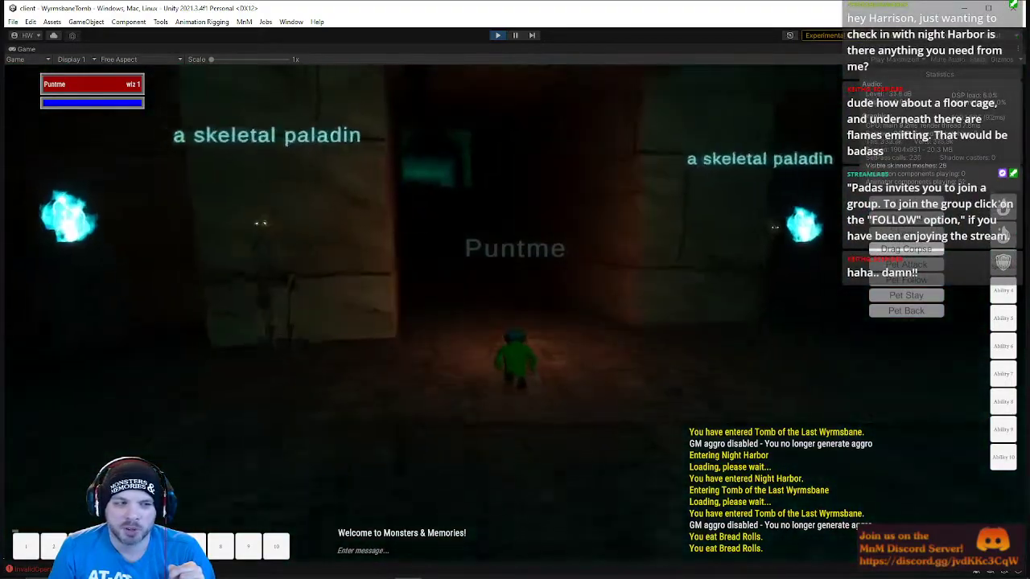
Walk back up through the corridors and the brazier chamber to the foot of the stone staircase
{"action": "key", "text": "w"}
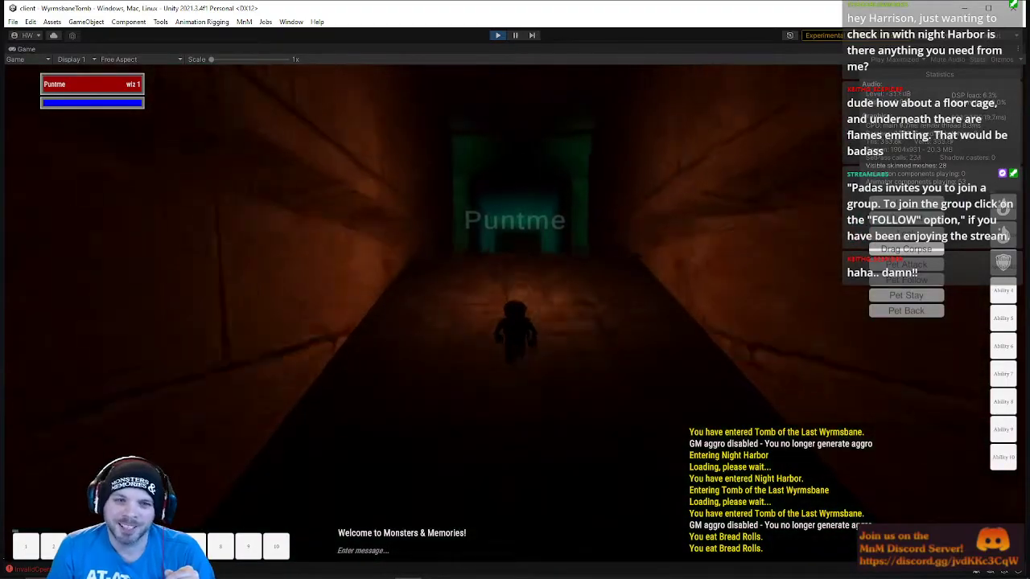
{"action": "key", "text": "w"}
{"action": "key", "text": "d"}
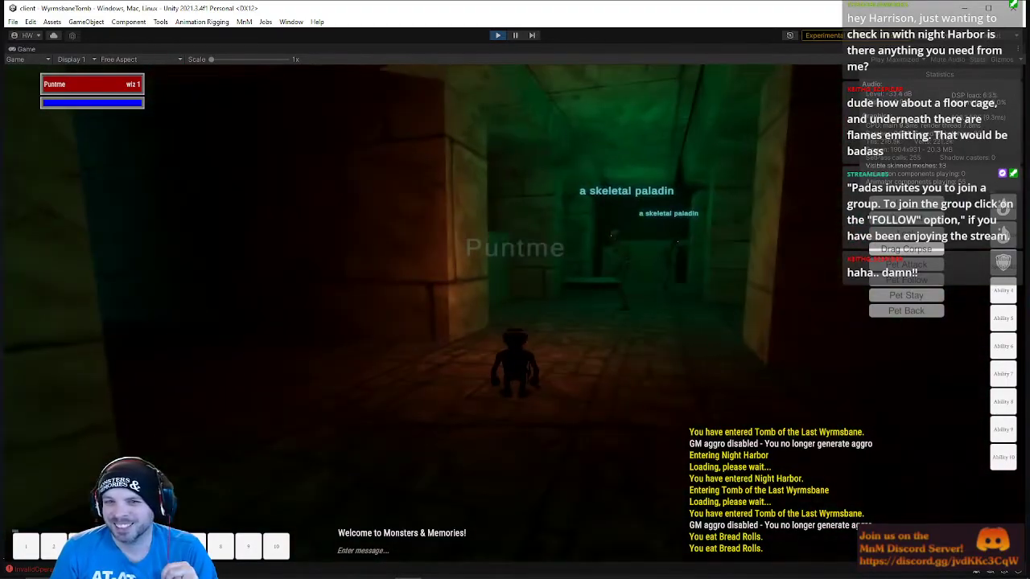
{"action": "key", "text": "a"}
{"action": "key", "text": "w"}
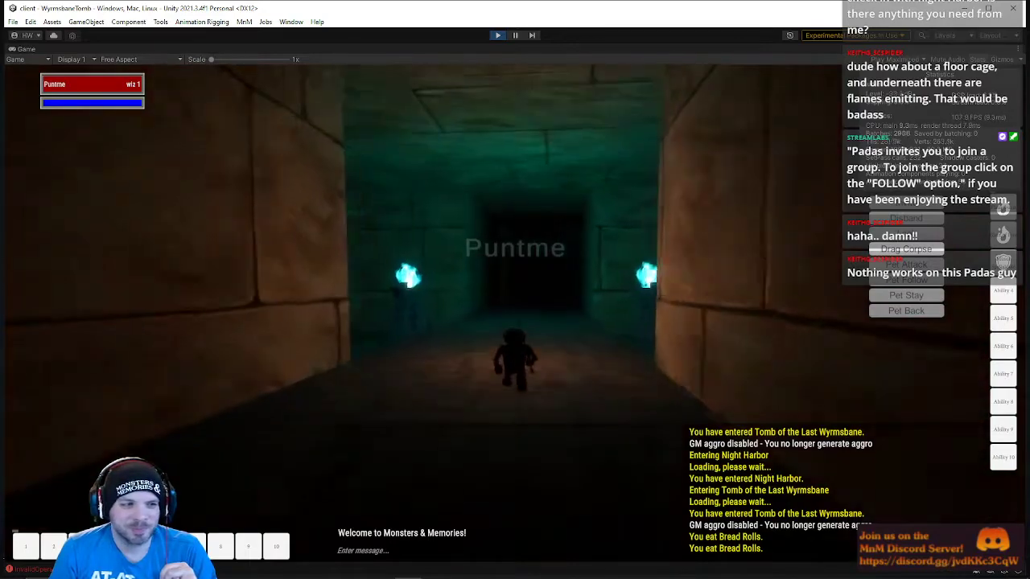
{"action": "key", "text": "w"}
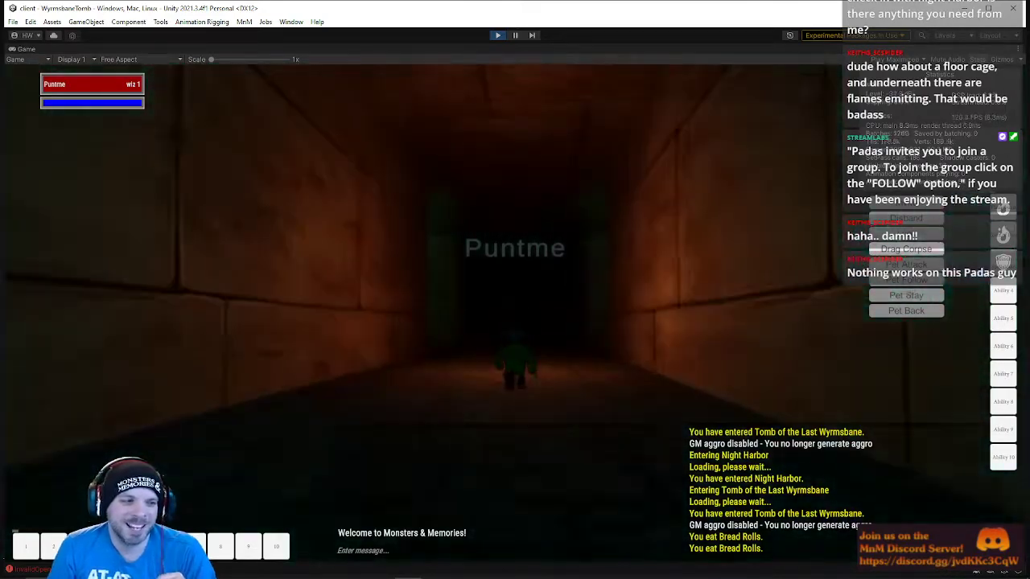
{"action": "key", "text": "w"}
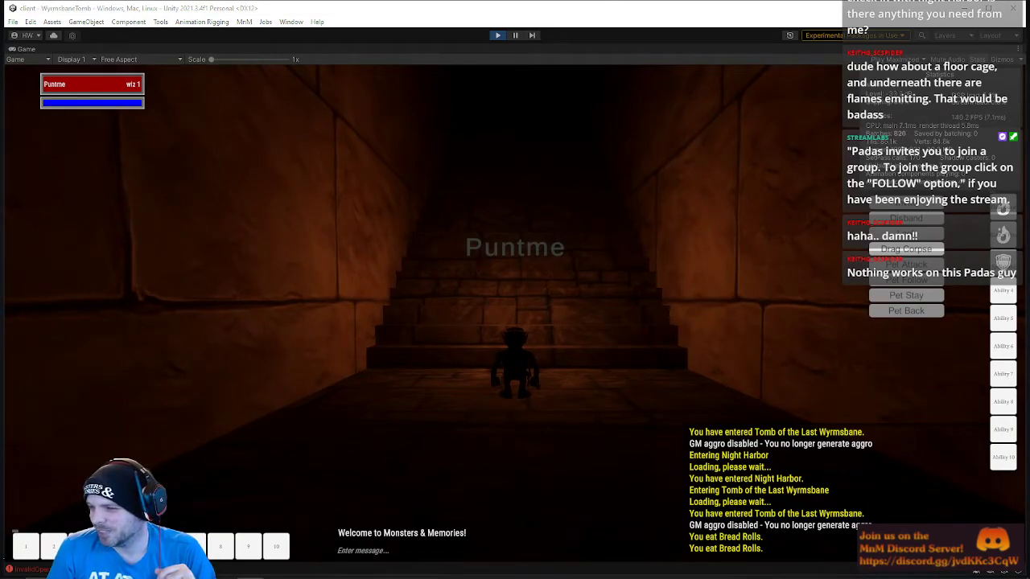
Turn away from the staircase and return to the entrance of the green-lit skeletal paladin hall
{"action": "right_click_drag", "start_coordinate": [212, 226], "coordinate": [539, 239]}
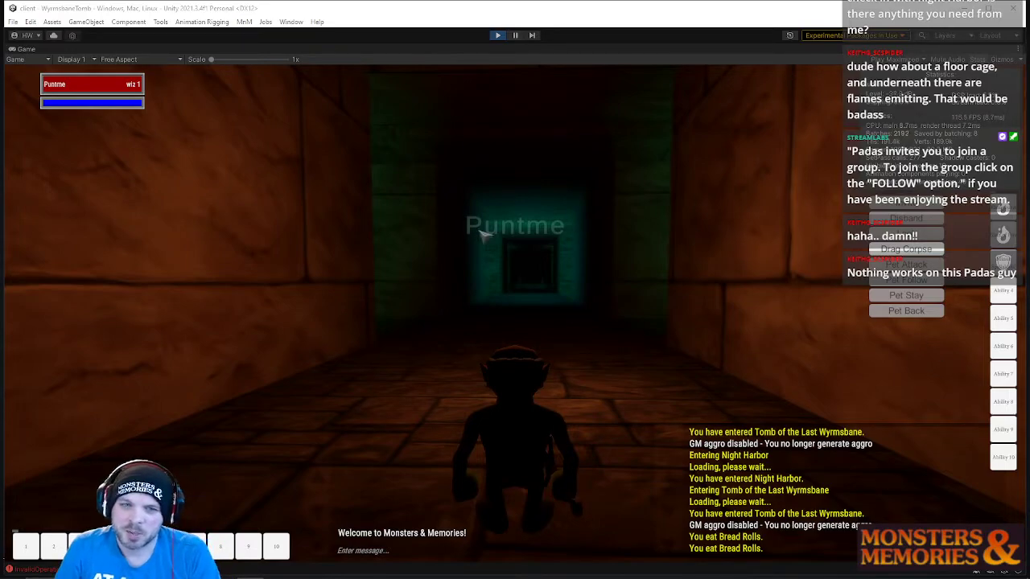
{"action": "key", "text": "w"}
{"action": "right_click_drag", "start_coordinate": [480, 230], "coordinate": [571, 229]}
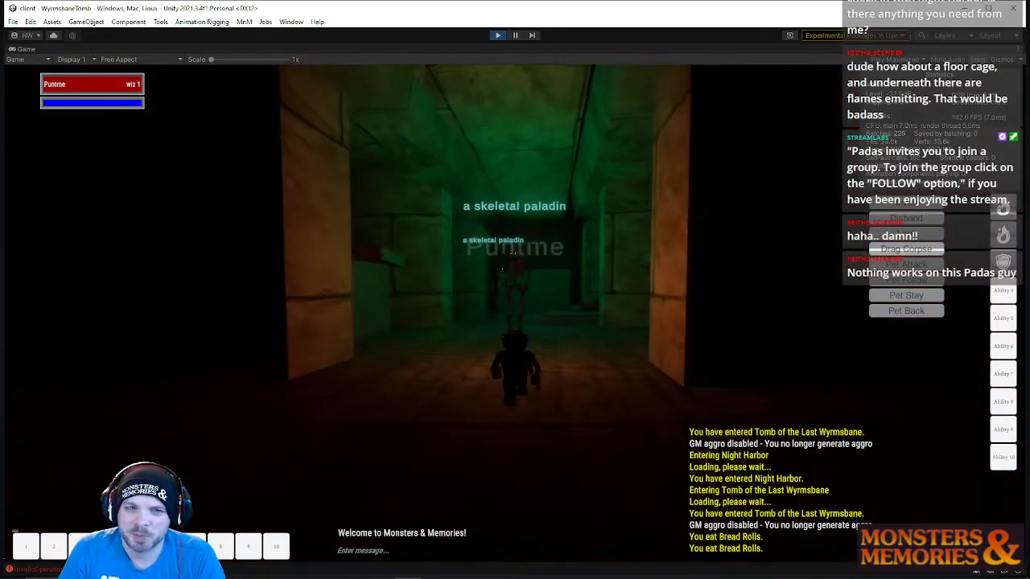
Look into the green-lit skeletal paladin hall and turn toward the adjoining passages
{"action": "key", "text": "s"}
{"action": "key", "text": "w"}
{"action": "right_click_drag", "start_coordinate": [566, 282], "coordinate": [660, 366]}
{"action": "key", "text": "w"}
{"action": "key", "text": "w"}
{"action": "key", "text": "w"}
{"action": "key", "text": "s"}
{"action": "right_click_drag", "start_coordinate": [574, 214], "coordinate": [772, 171]}
Walk to the dark staircase and climb past the purple-lit doorway guarded by a skeletal paladin
{"action": "key", "text": "w"}
{"action": "key", "text": "w"}
{"action": "key", "text": "w"}
{"action": "key", "text": "w"}
{"action": "key", "text": "w"}
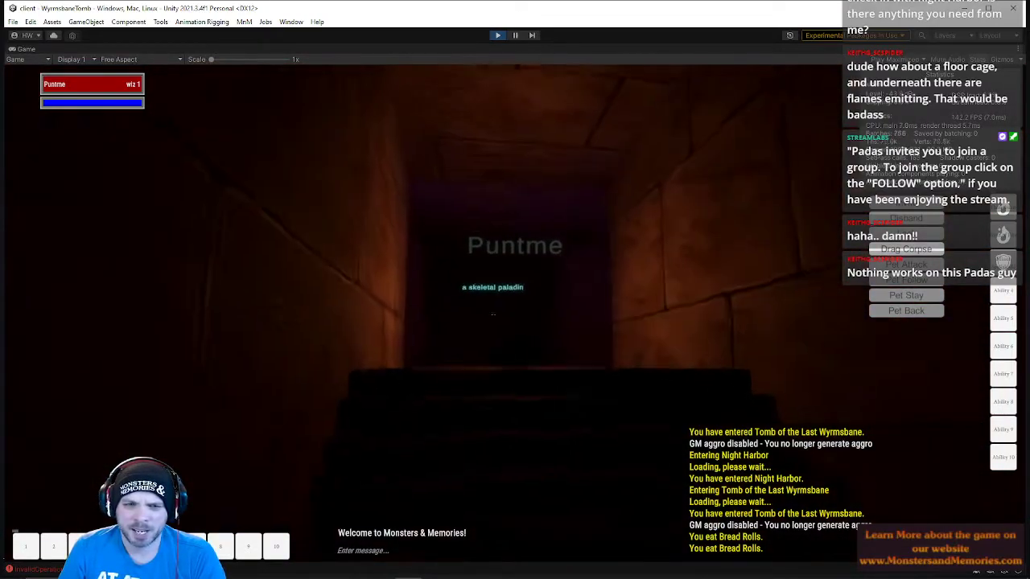
{"action": "key", "text": "w"}
{"action": "key", "text": "w"}
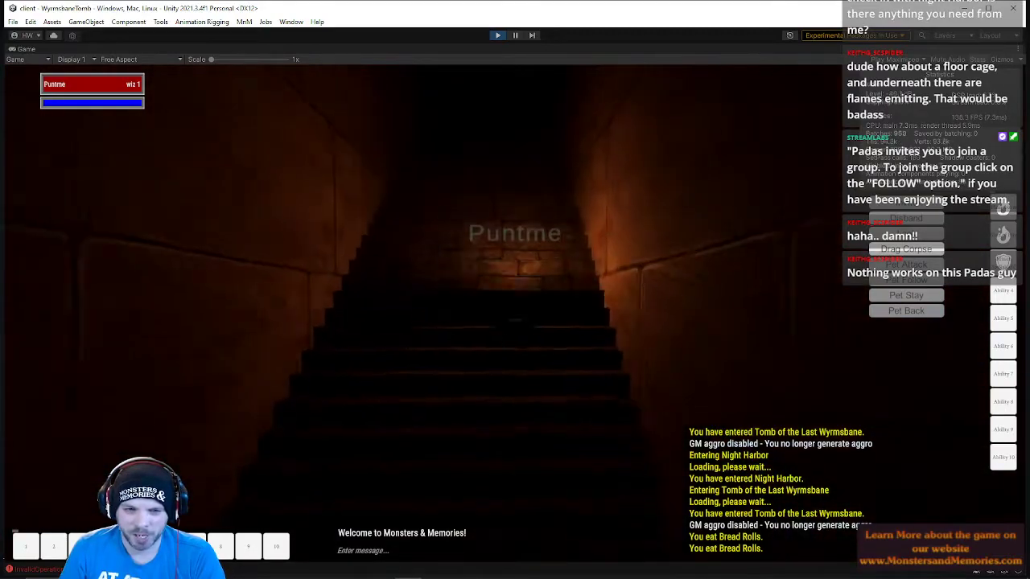
Follow the torch-lit landings and stair flights to the green-lit crossing before the teal corridor
{"action": "key", "text": "w"}
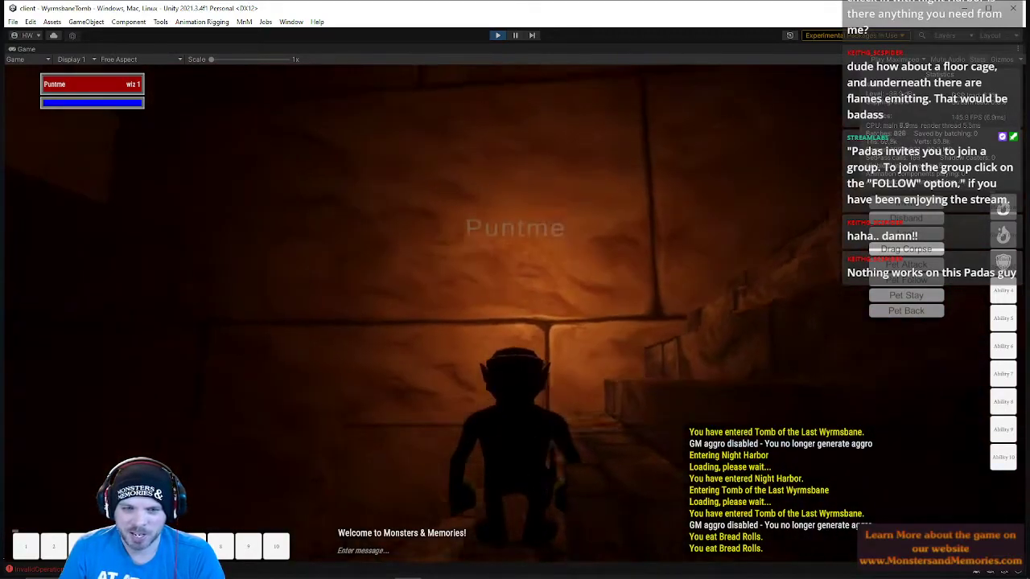
{"action": "key", "text": "w"}
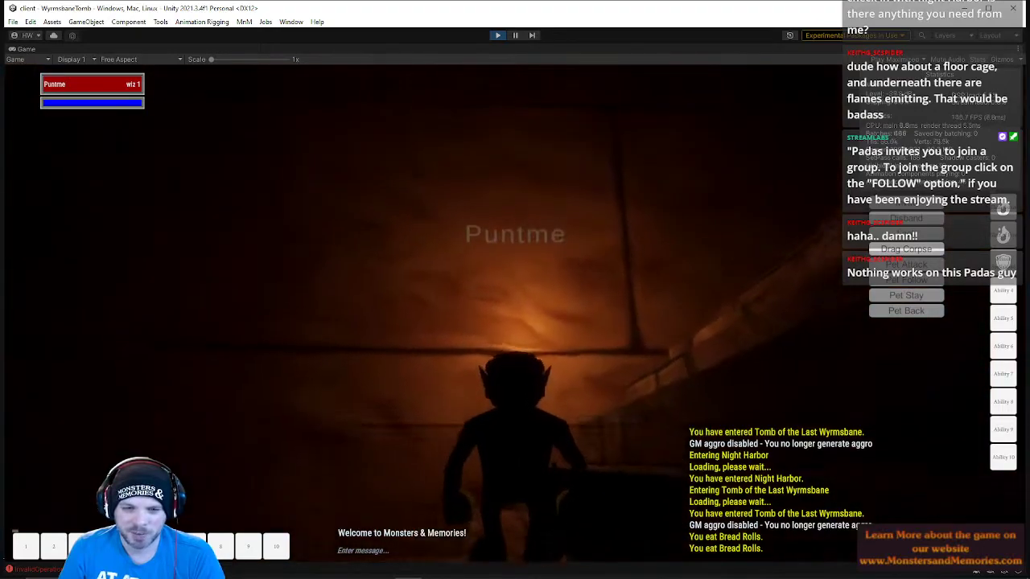
{"action": "key", "text": "w"}
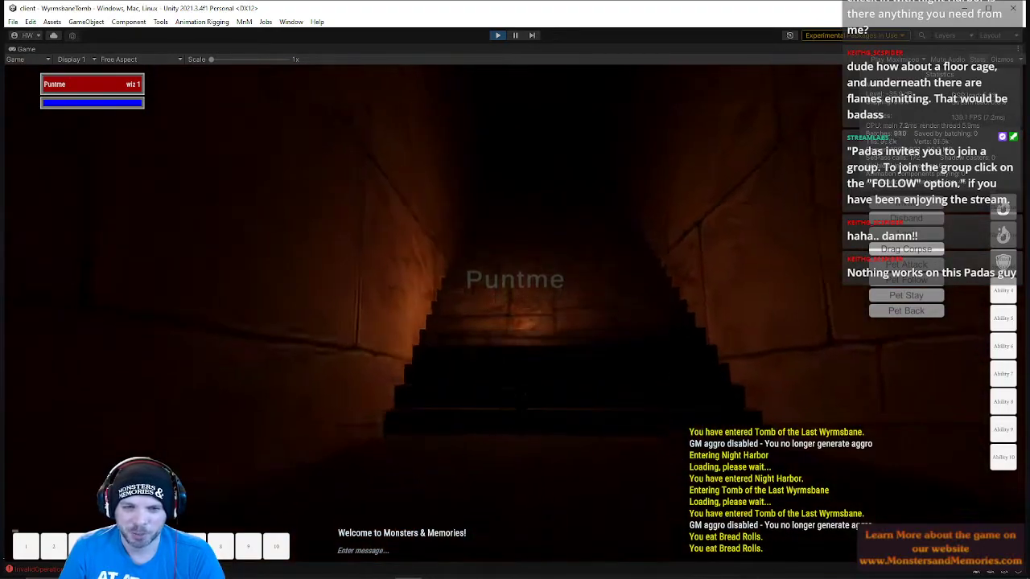
{"action": "key", "text": "w"}
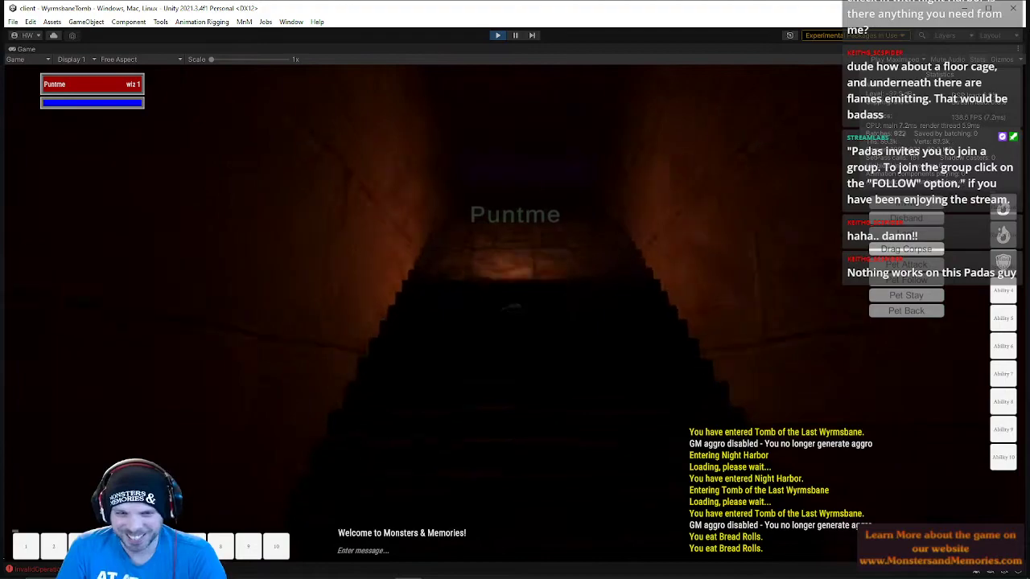
{"action": "key", "text": "w"}
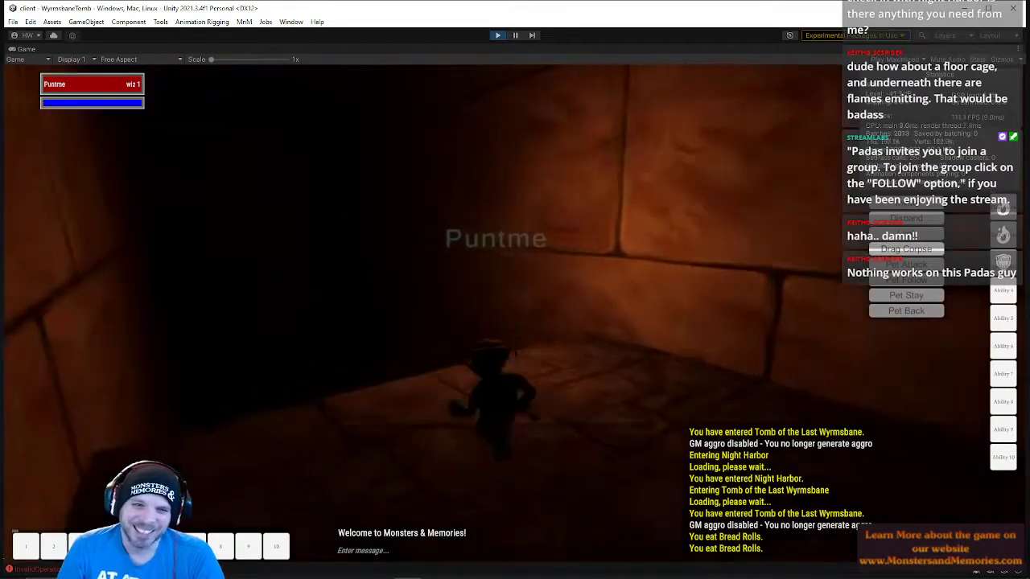
{"action": "key", "text": "w"}
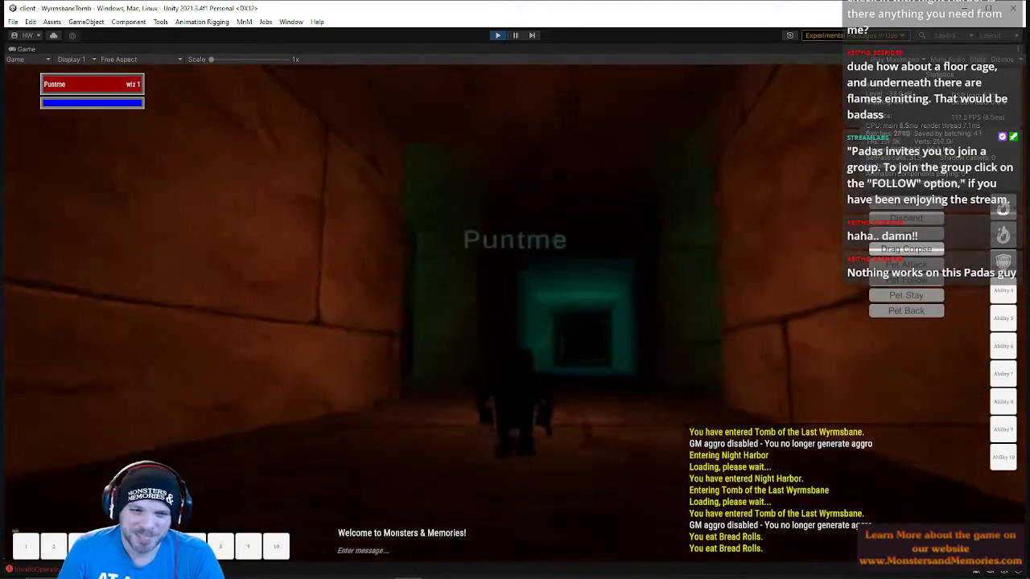
{"action": "key", "text": "w"}
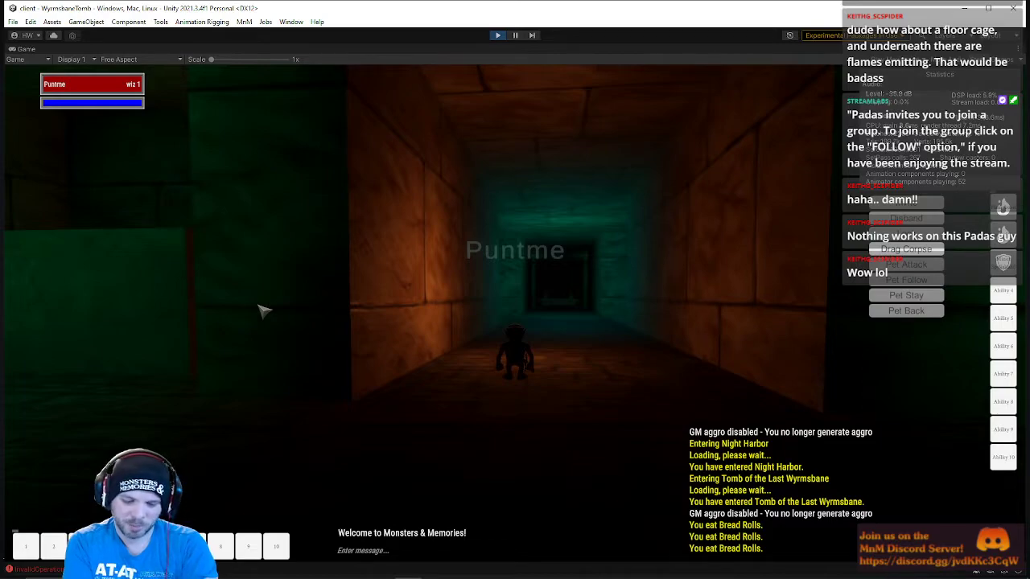
Leave the green-lit crossing and climb the dark stairs again to the purple-lit skeletal paladin doorway
{"action": "key", "text": "w"}
{"action": "right_click_drag", "start_coordinate": [448, 247], "coordinate": [430, 214]}
{"action": "key", "text": "w"}
{"action": "right_click_drag", "start_coordinate": [519, 244], "coordinate": [568, 244]}
{"action": "key", "text": "w"}
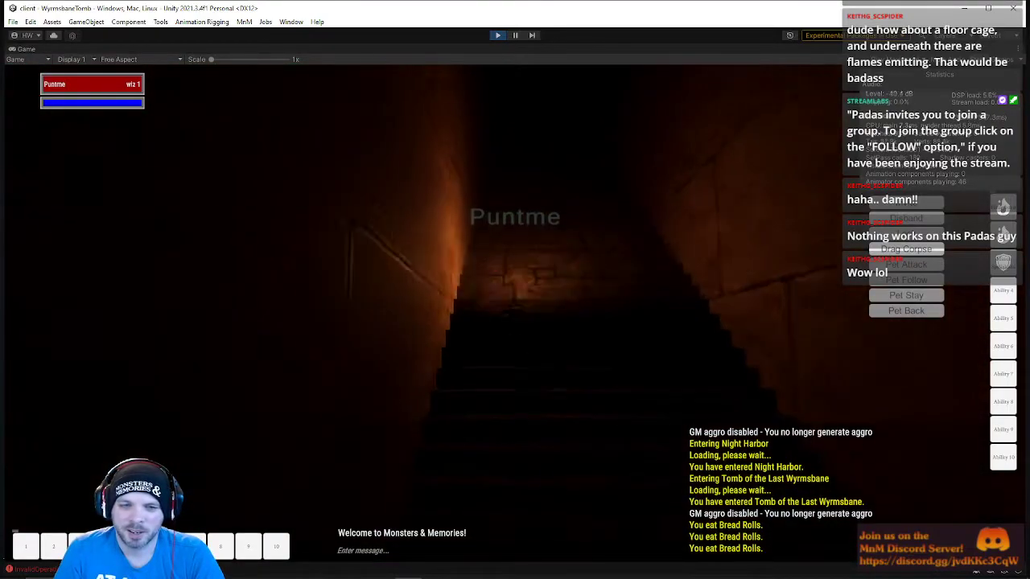
{"action": "key", "text": "w"}
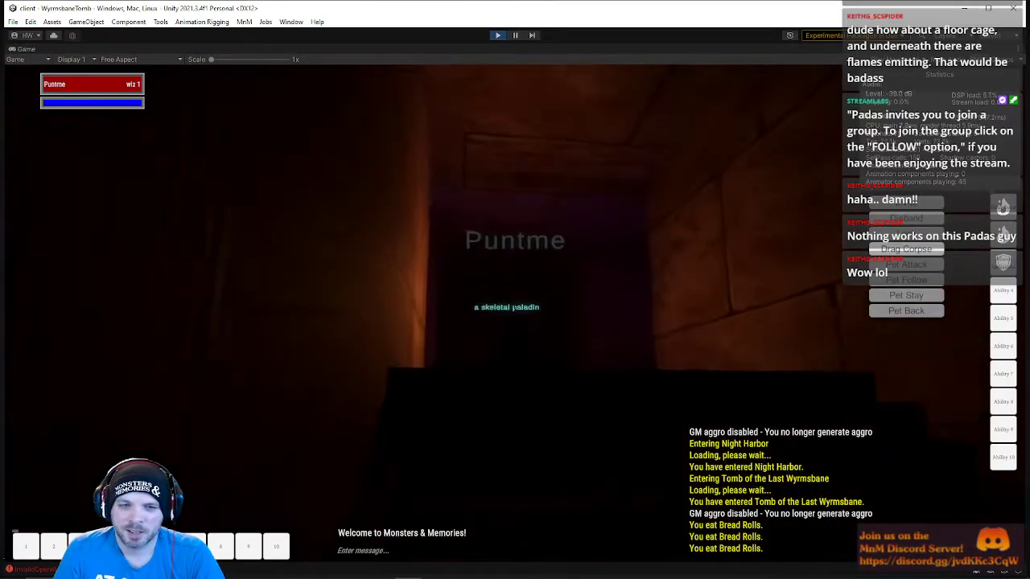
Follow the dark corridor into the green-lit skeletal archer chamber and walk past its blue brazier
{"action": "key", "text": "w"}
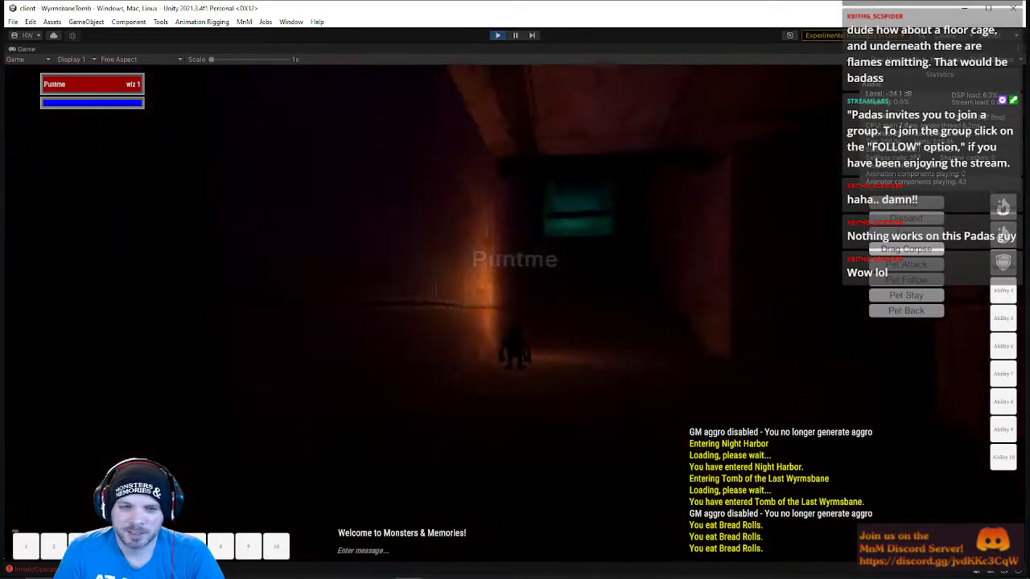
{"action": "key", "text": "w"}
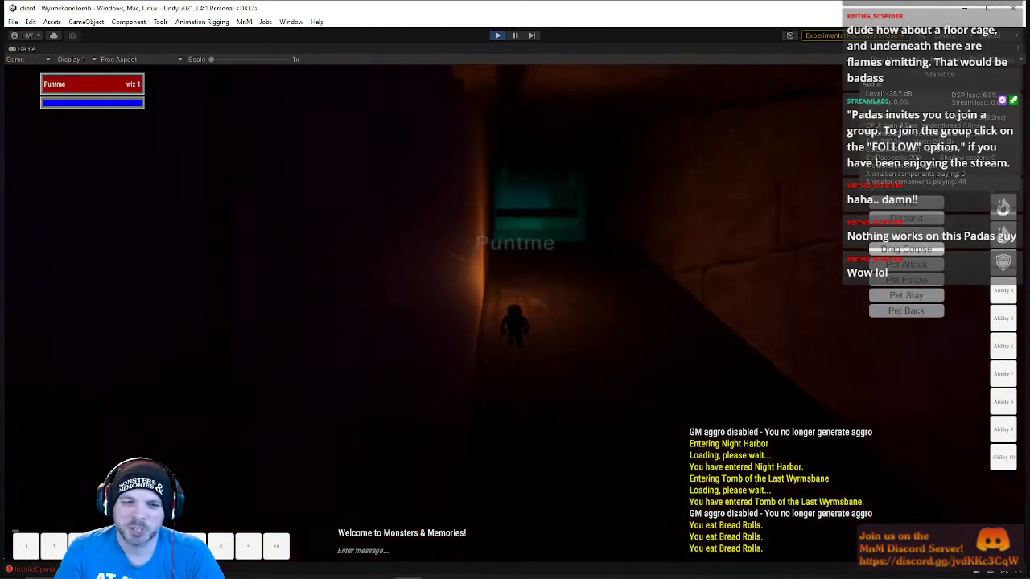
{"action": "key", "text": "w"}
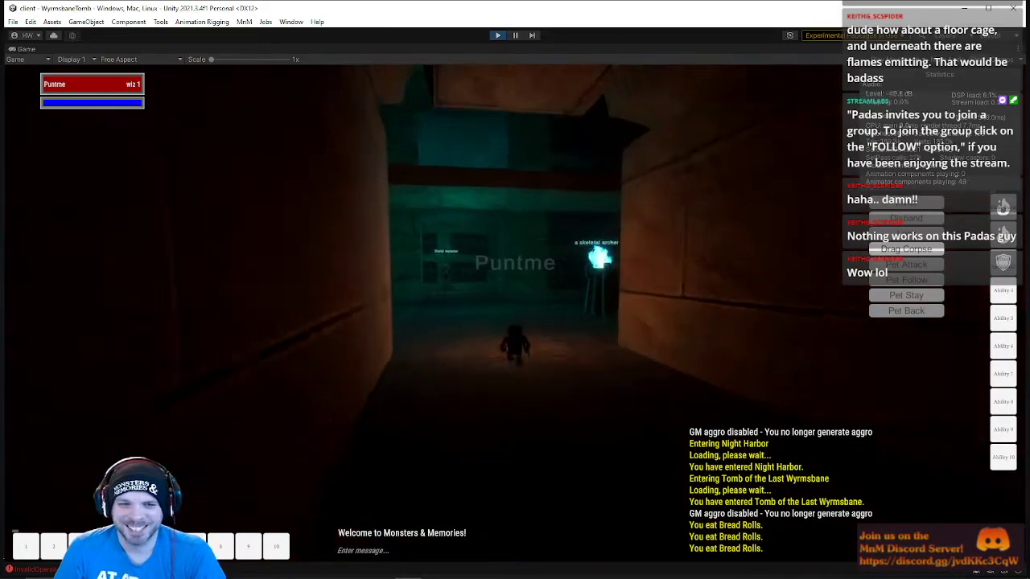
{"action": "key", "text": "w"}
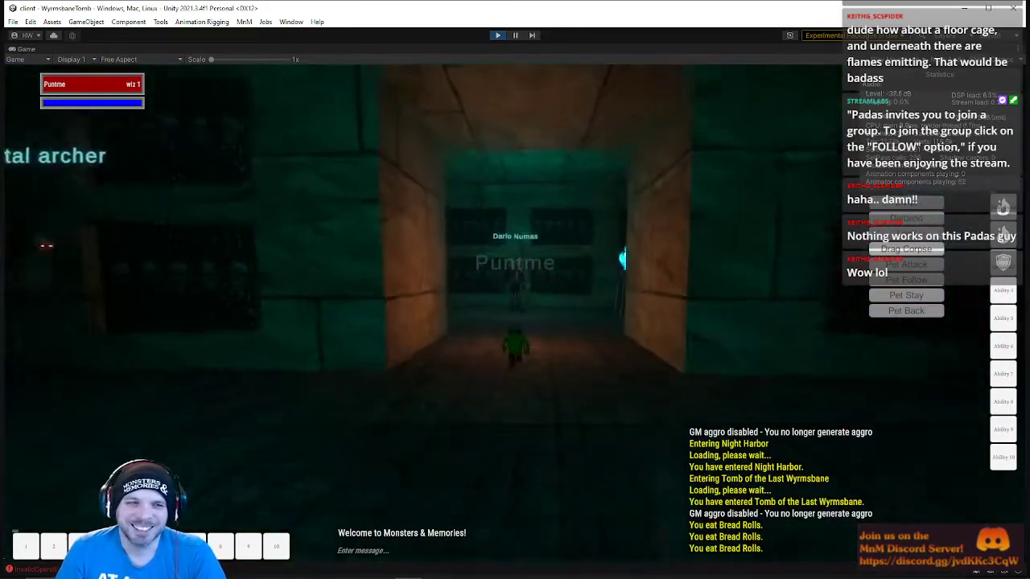
{"action": "key", "text": "w"}
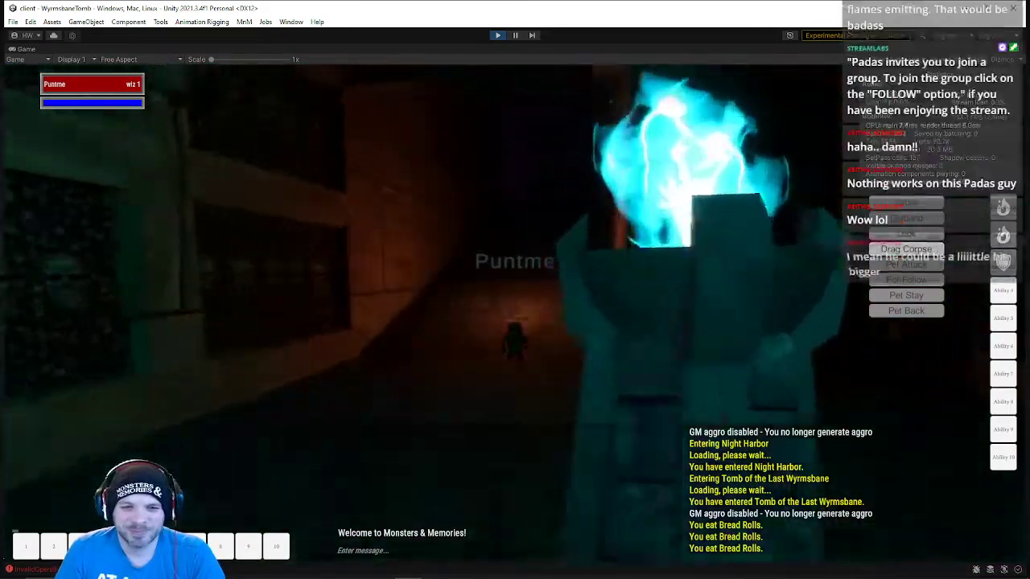
Walk through the passage with wall niches and the green skeletal paladin hall into the dark side corridors
{"action": "key", "text": "w"}
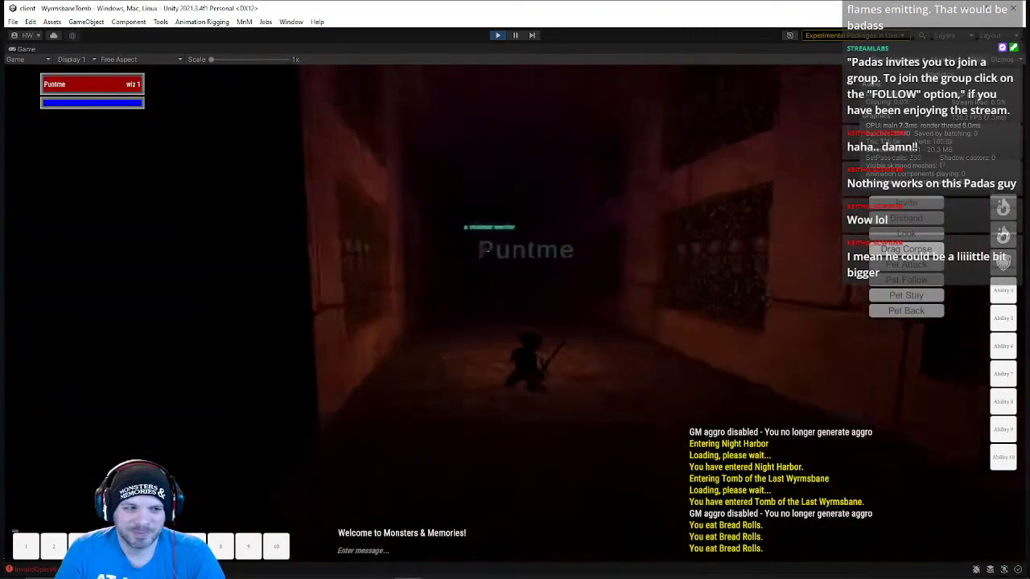
{"action": "key", "text": "w"}
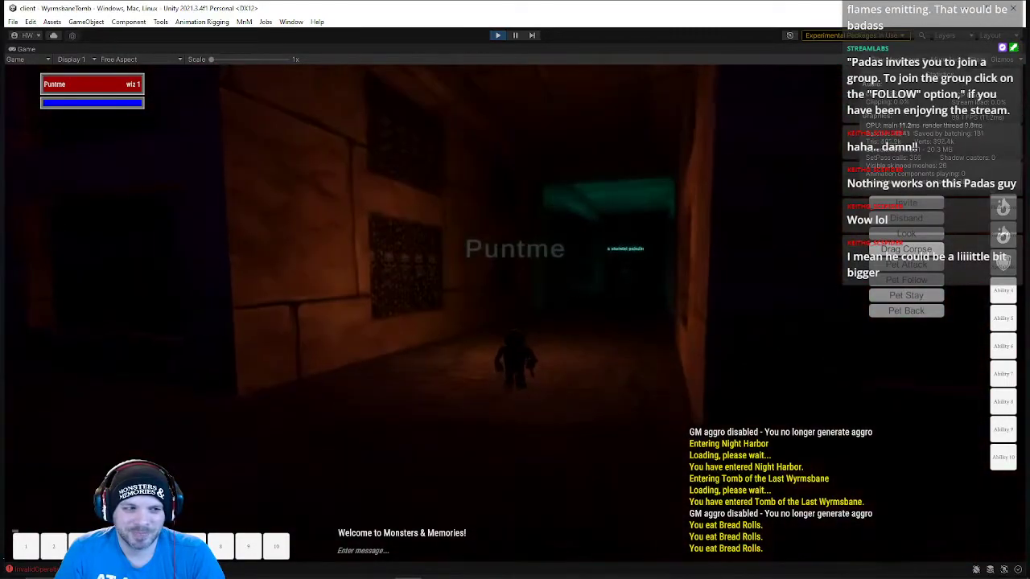
{"action": "key", "text": "w"}
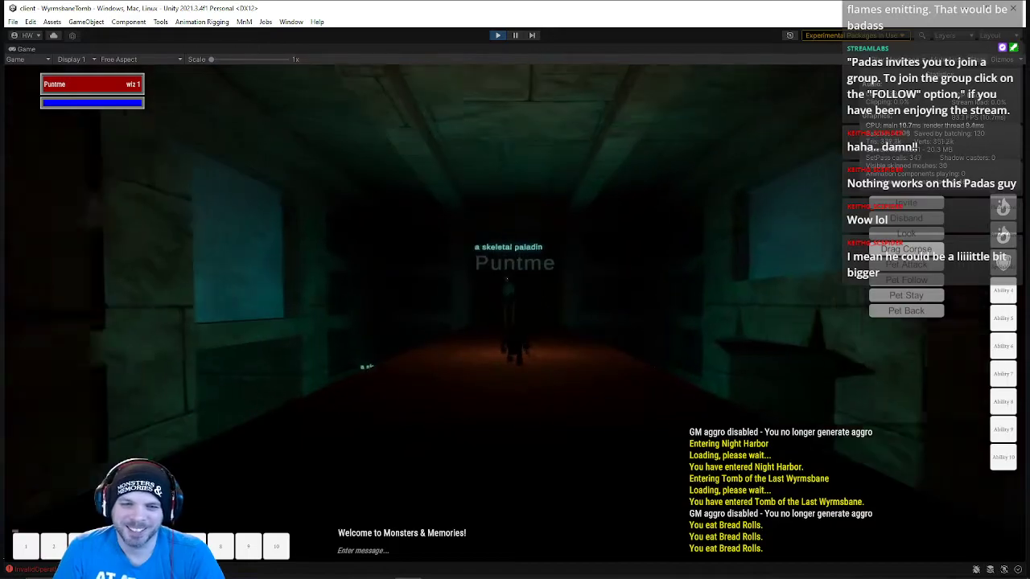
{"action": "key", "text": "w"}
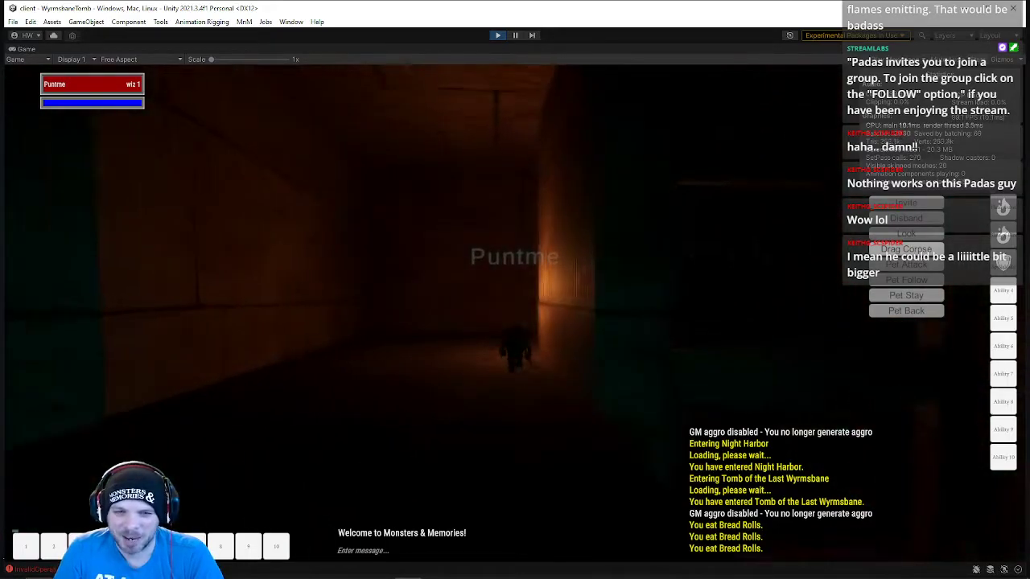
{"action": "key", "text": "w"}
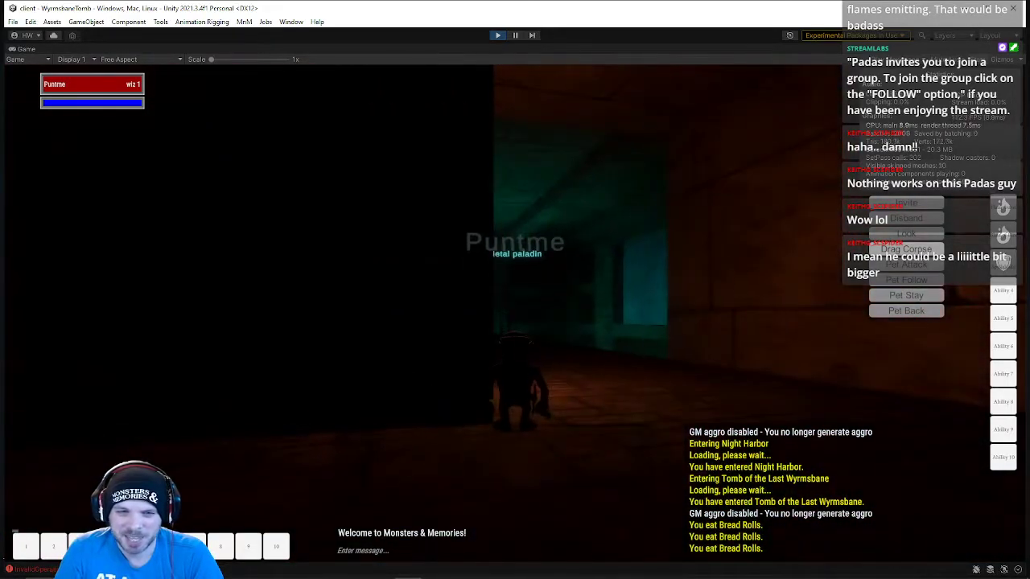
{"action": "key", "text": "w"}
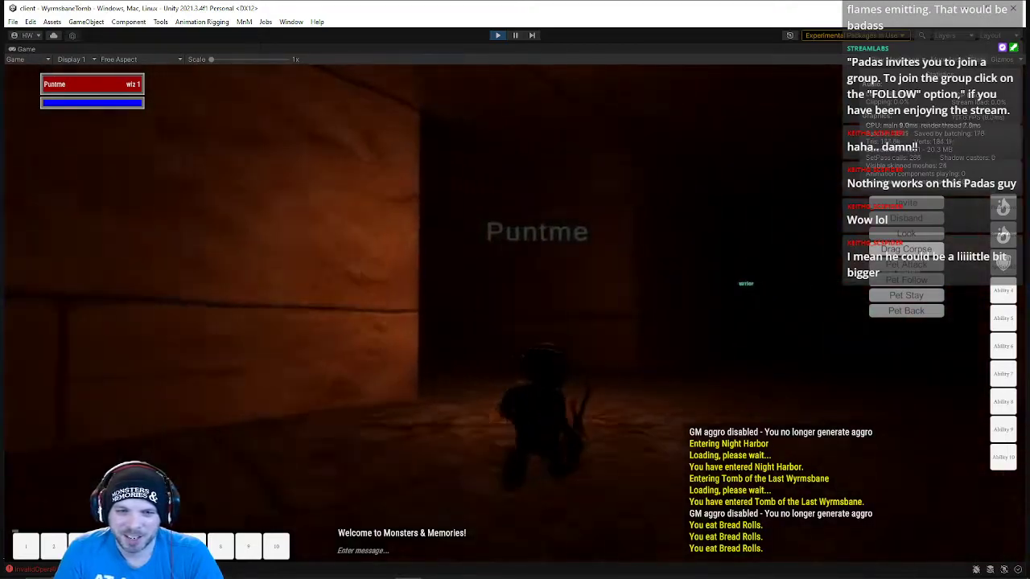
Walk the purple-lit staircases, checking the view of the blue brazier rows, up to the teal-lit archways
{"action": "key", "text": "w"}
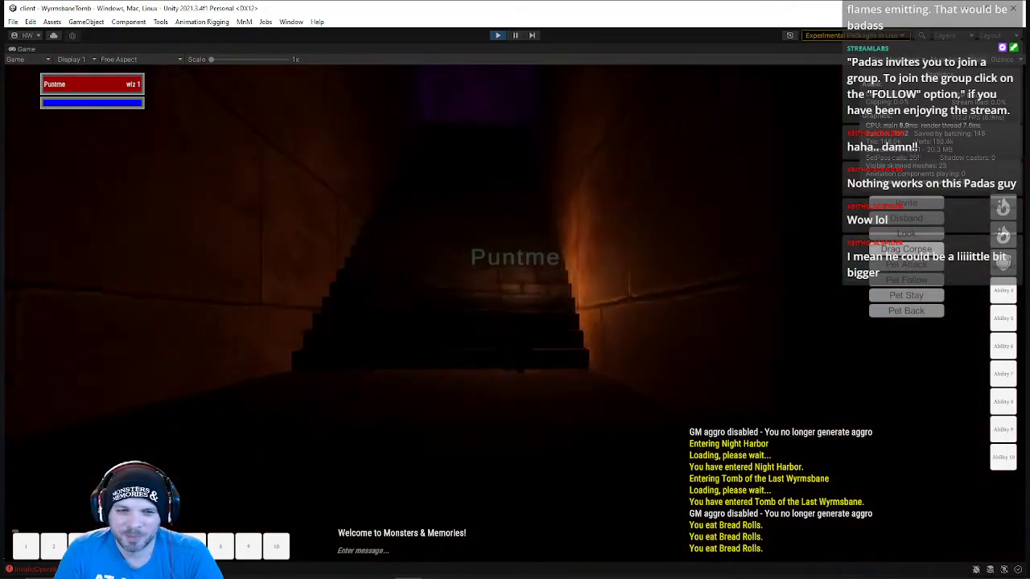
{"action": "key", "text": "w"}
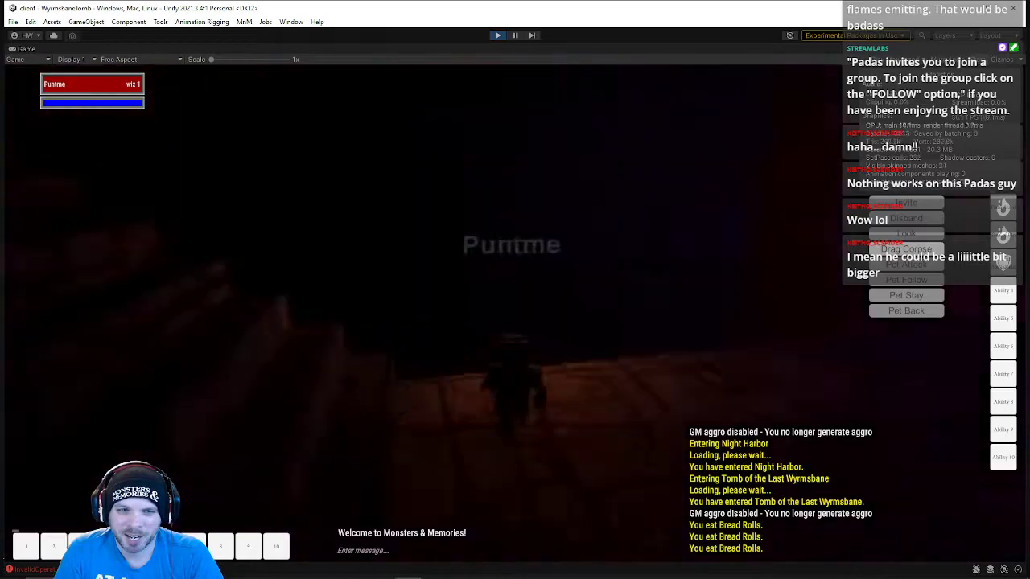
{"action": "key", "text": "w"}
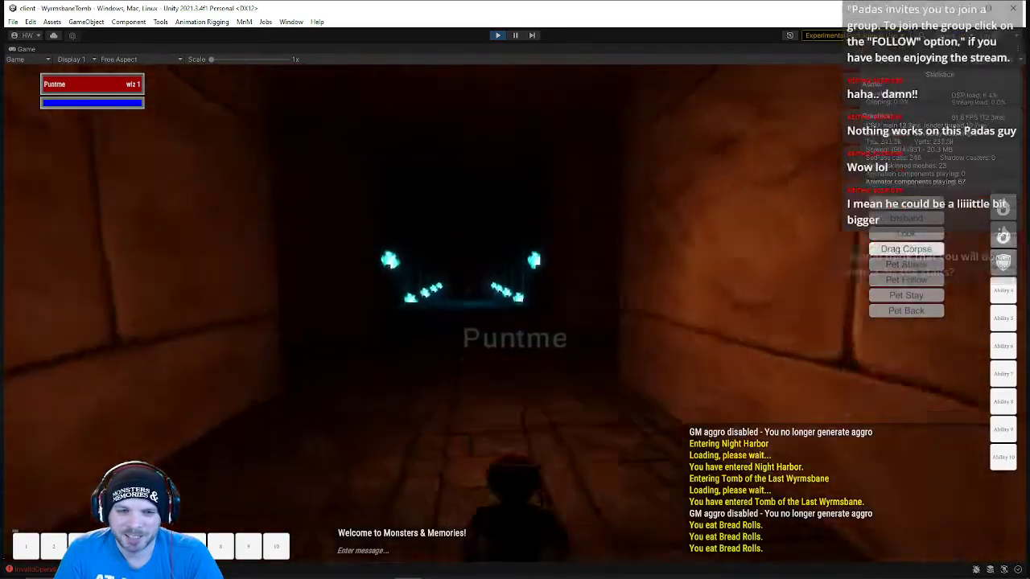
{"action": "key", "text": "w"}
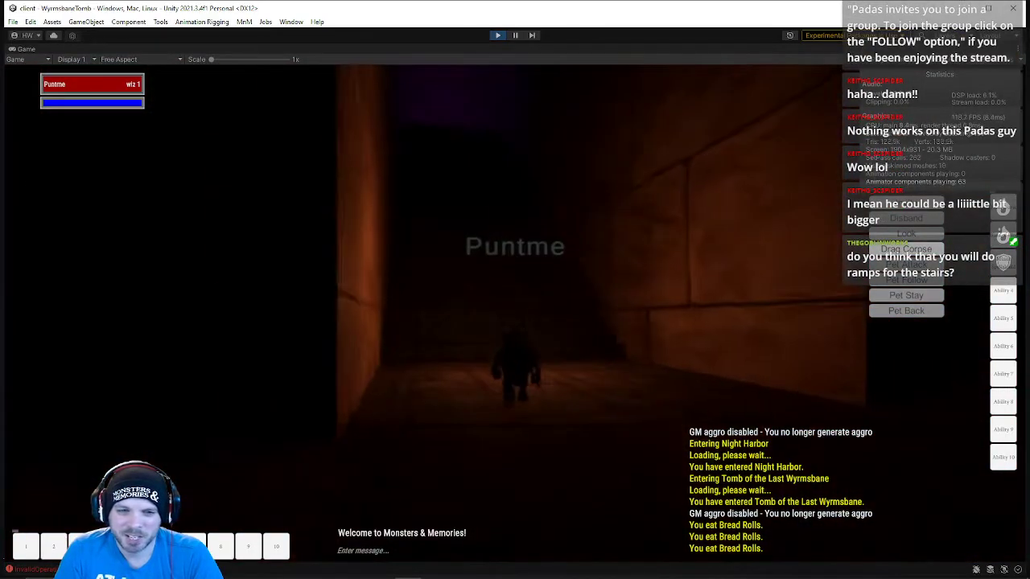
{"action": "key", "text": "w"}
{"action": "key", "text": "w"}
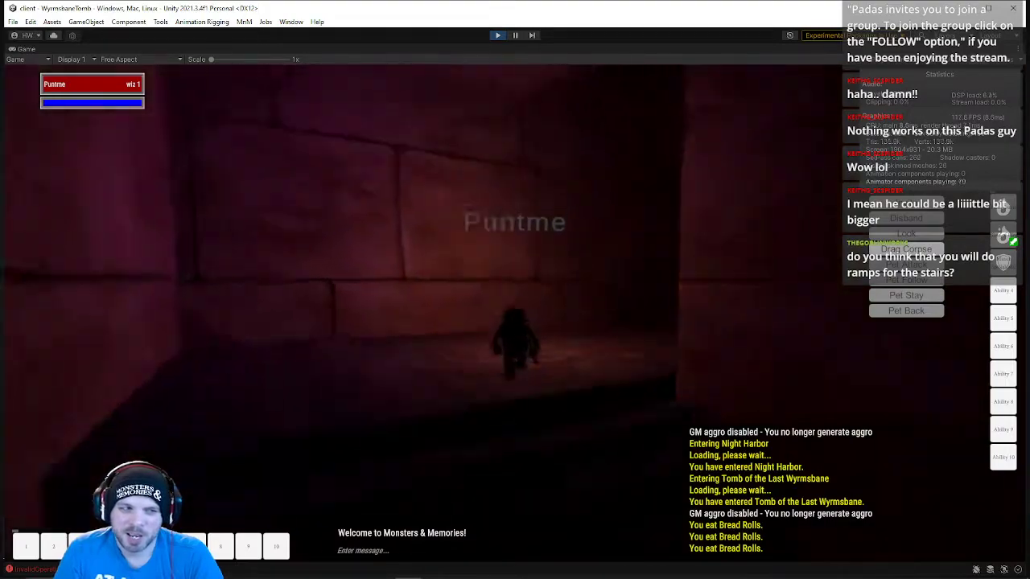
{"action": "key", "text": "w"}
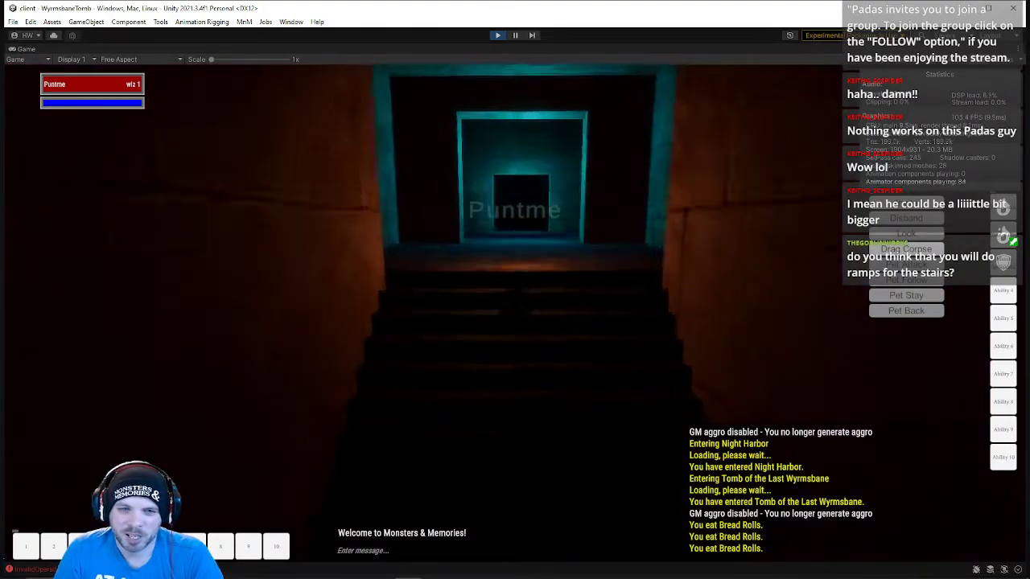
Inspect the teal torch-lit room, its skeletal cleric, and the skeletal paladin guarding the stairway entrance
{"action": "key", "text": "w"}
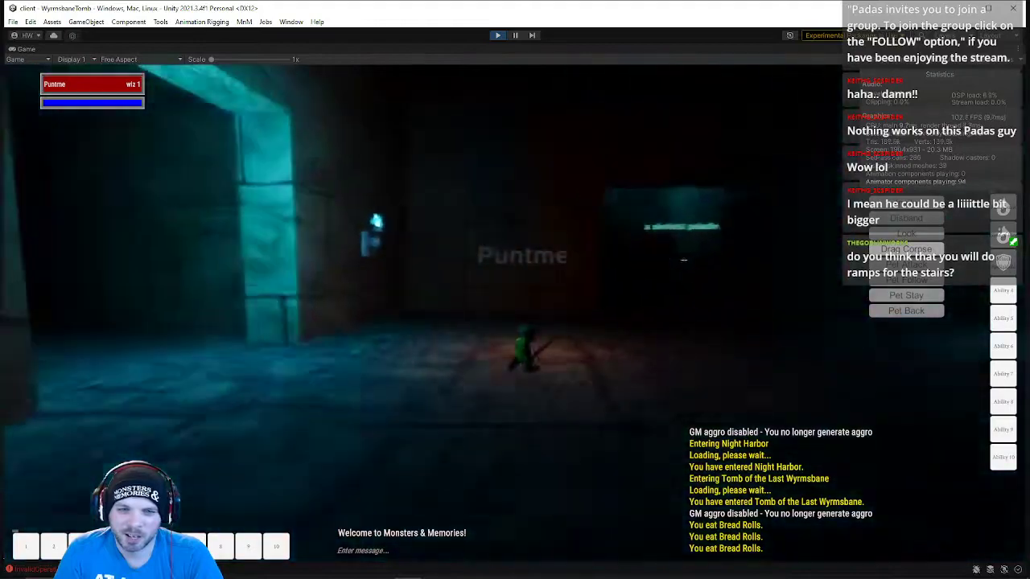
{"action": "key", "text": "w"}
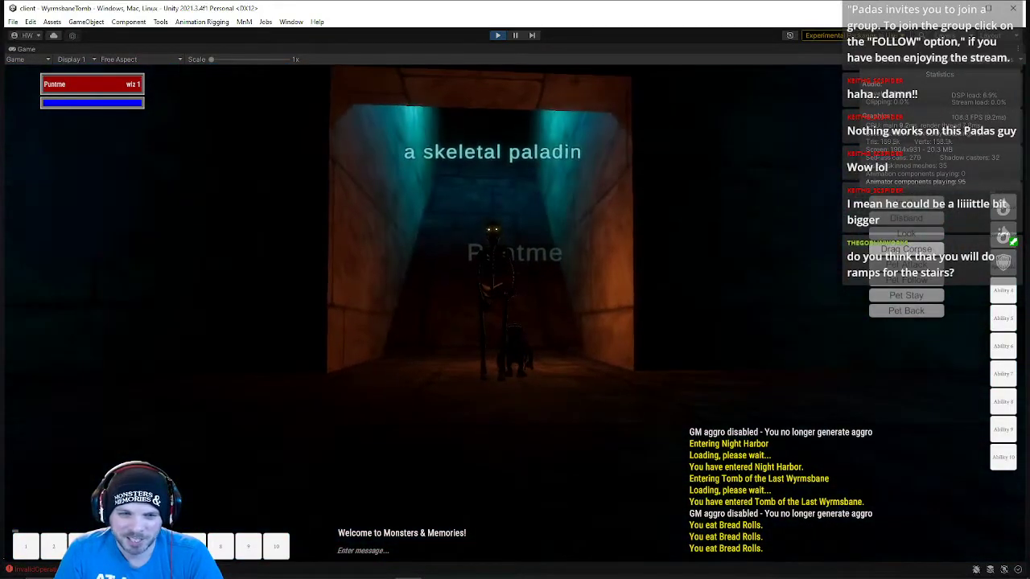
{"action": "key", "text": "w"}
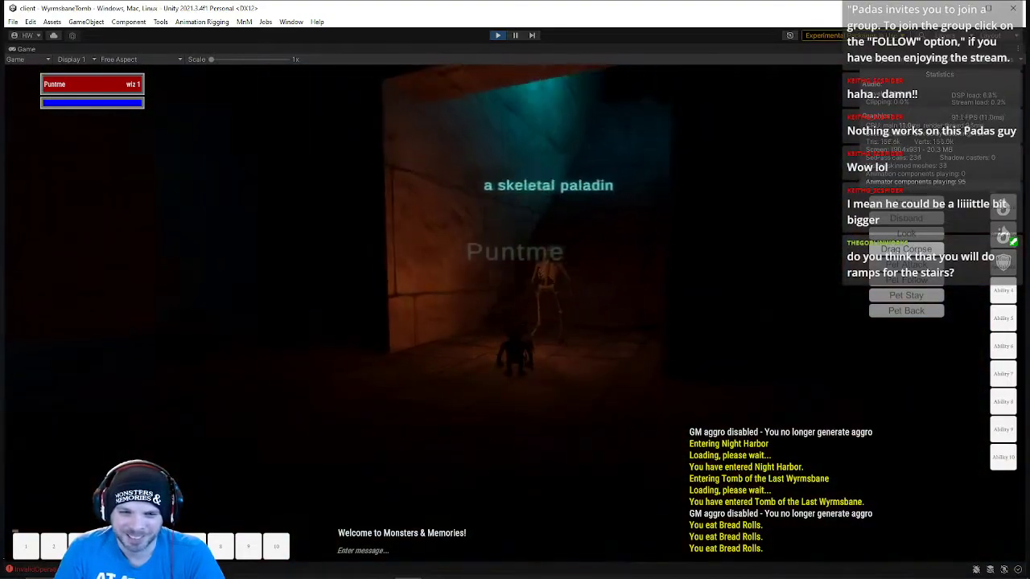
{"action": "key", "text": "w"}
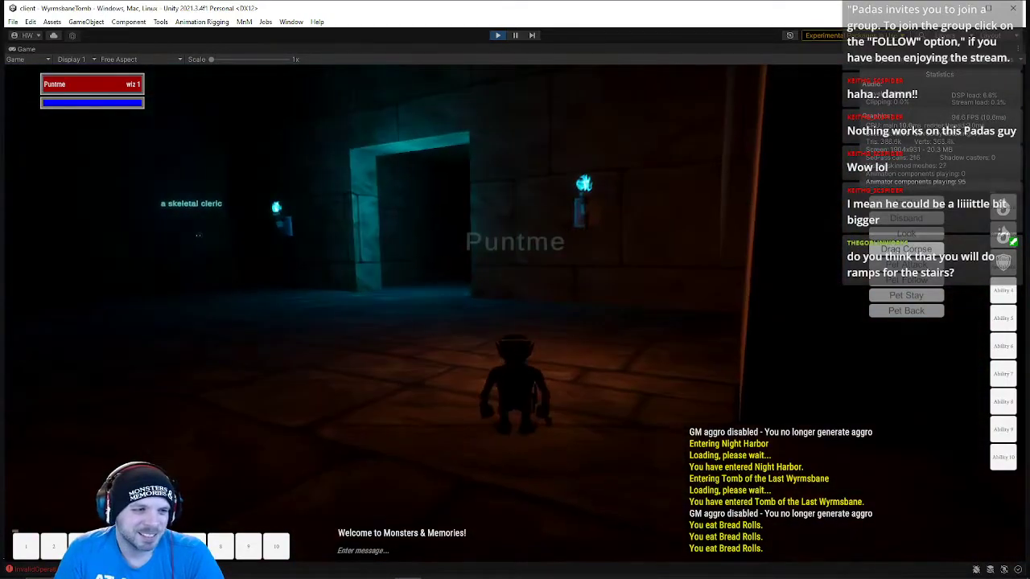
{"action": "key", "text": "w"}
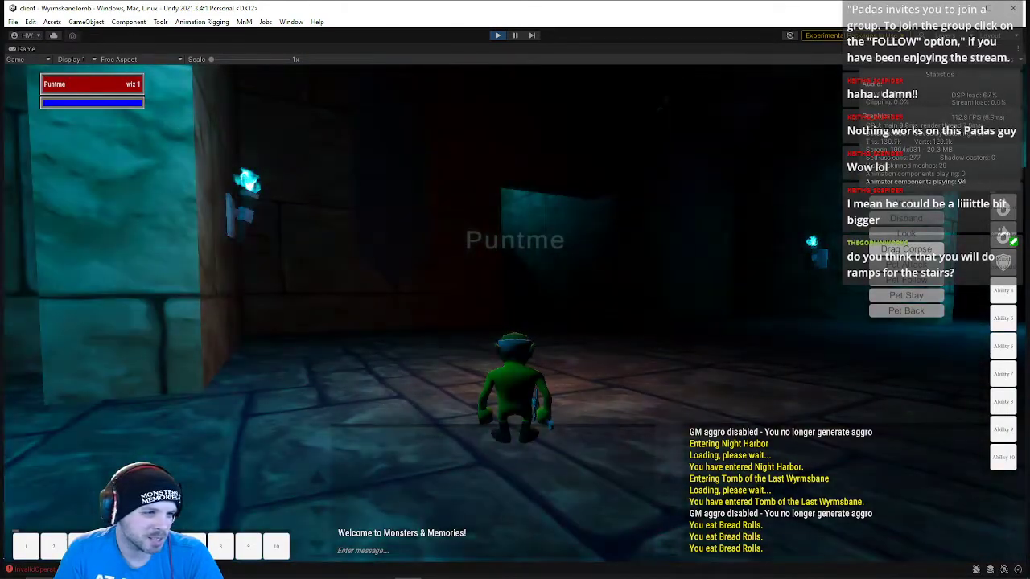
Cross the teal-lit room to its stairway entrance and walk onto the steps beyond it
{"action": "key", "text": "w"}
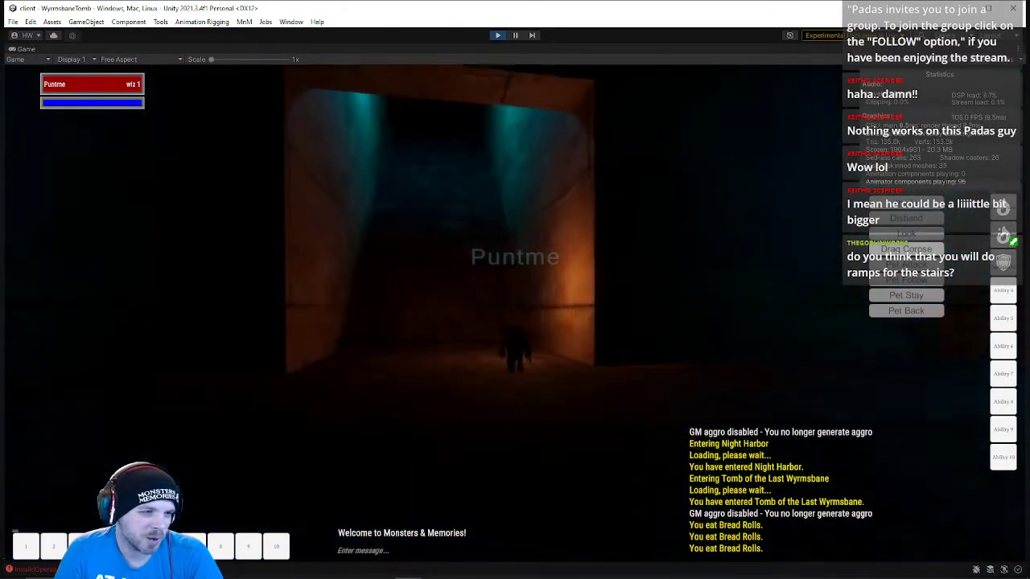
{"action": "key", "text": "w"}
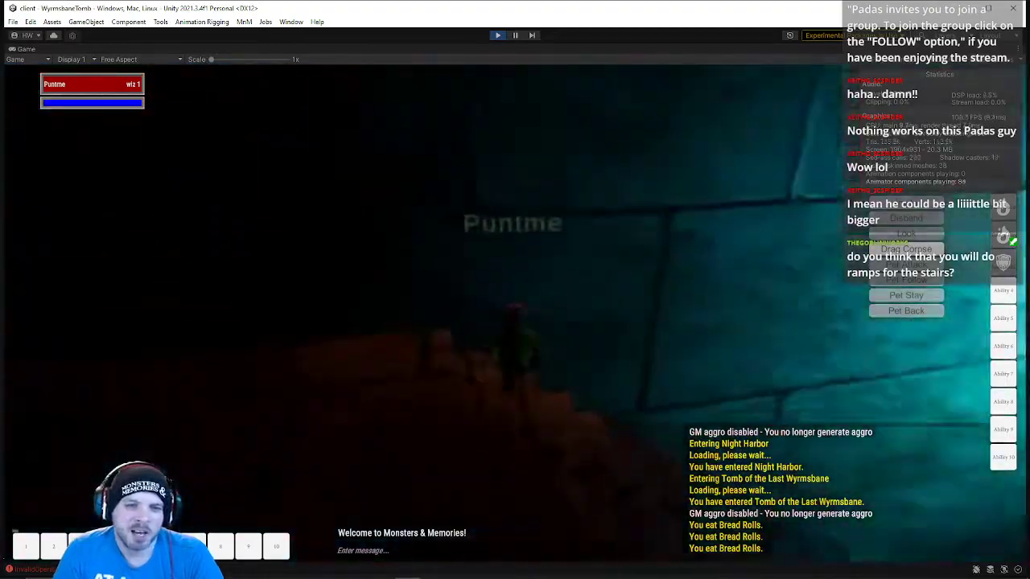
Walk the teal-lit staircase and its landings, checking how the character moves along the steps and beside the walls
{"action": "key", "text": "w"}
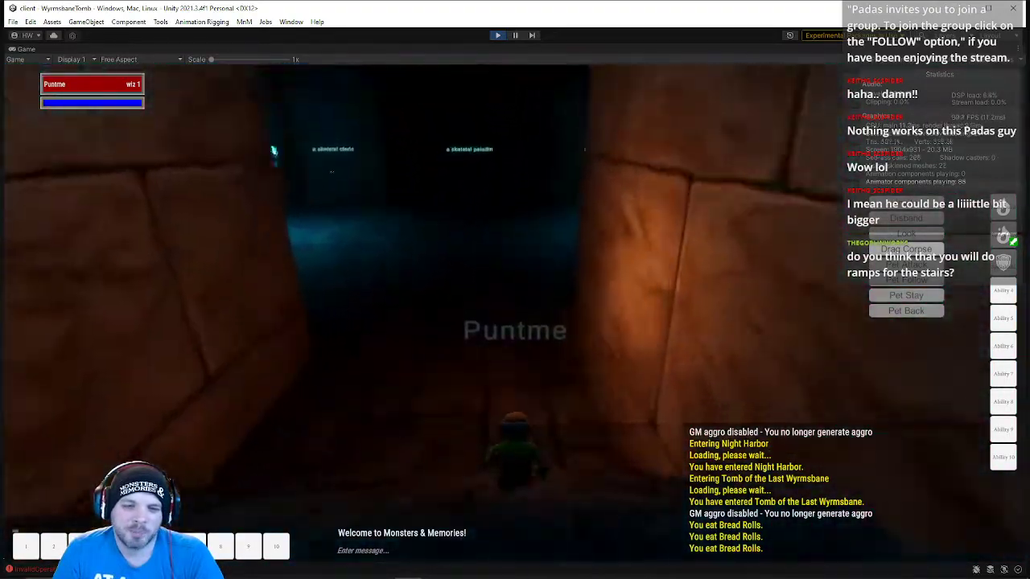
{"action": "key", "text": "w"}
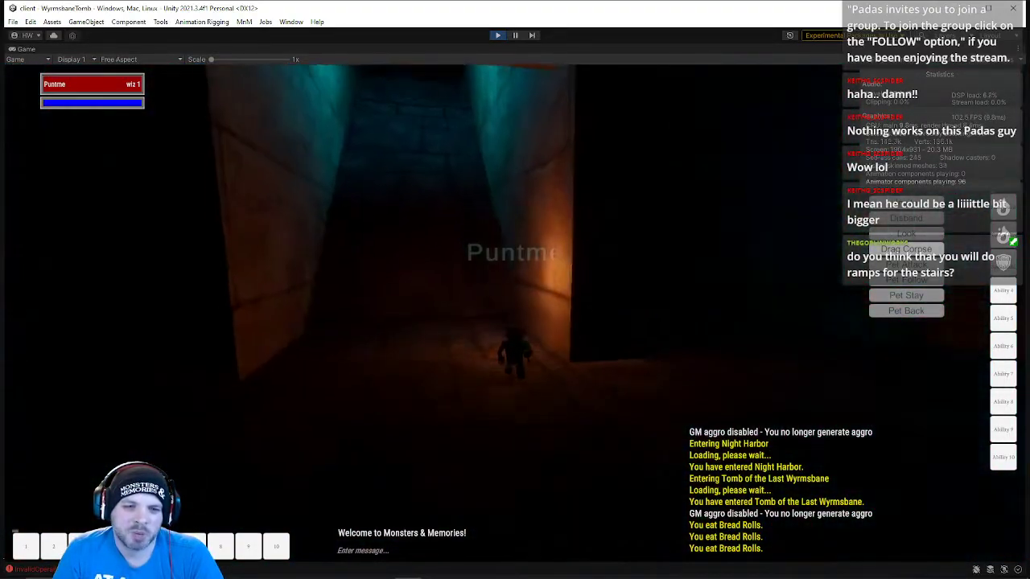
{"action": "key", "text": "w"}
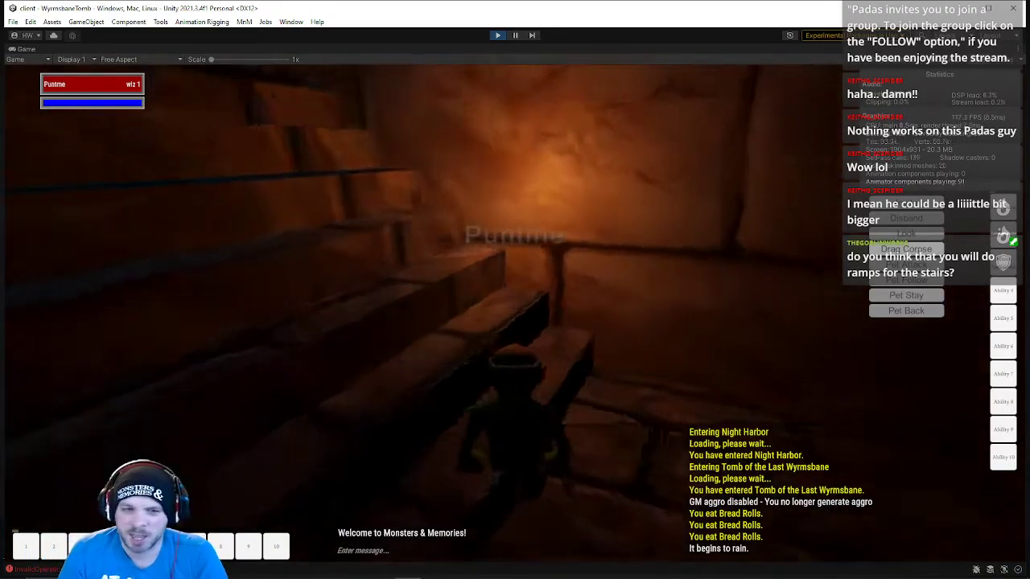
{"action": "key", "text": "w"}
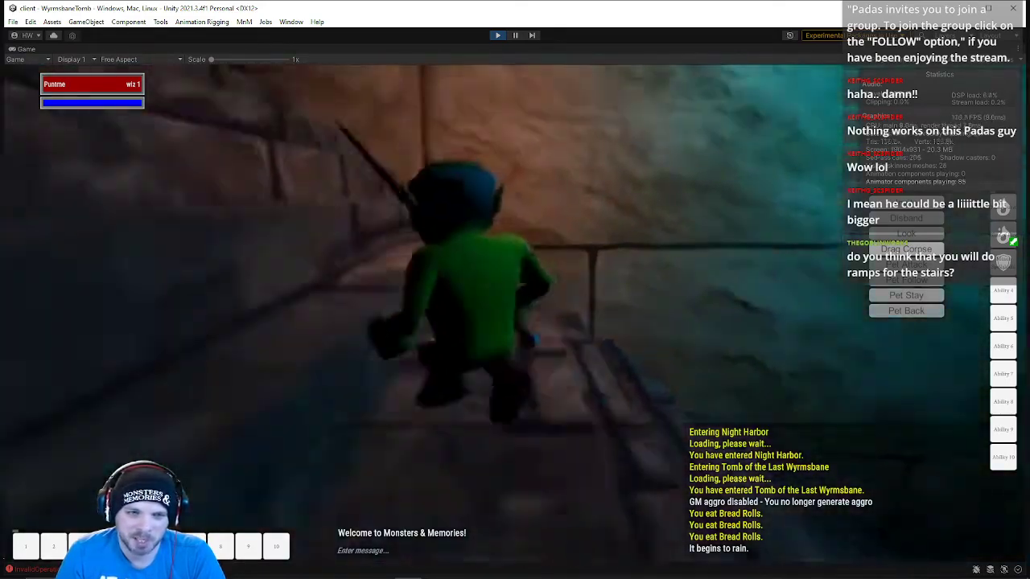
{"action": "key", "text": "w"}
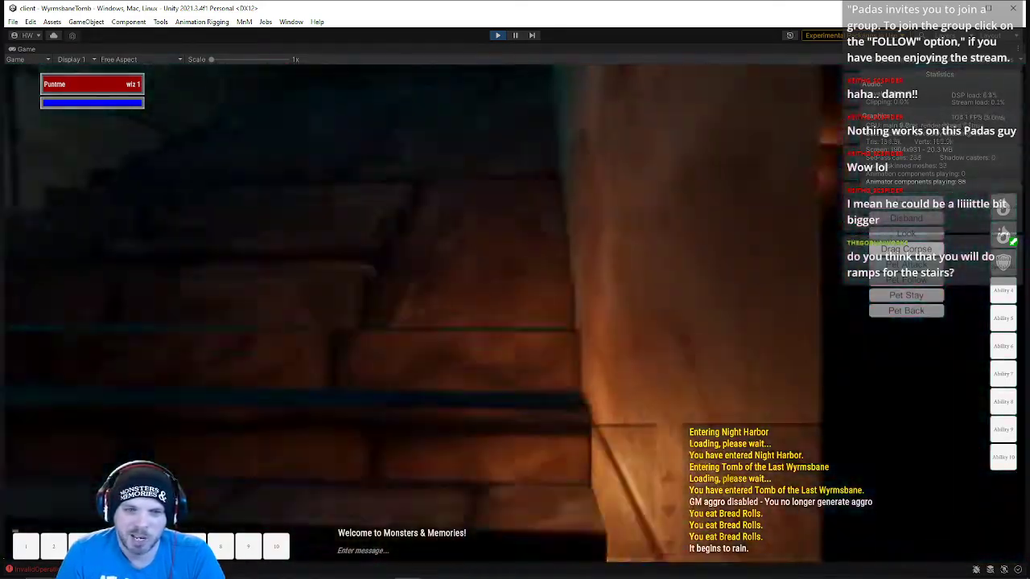
{"action": "key", "text": "w"}
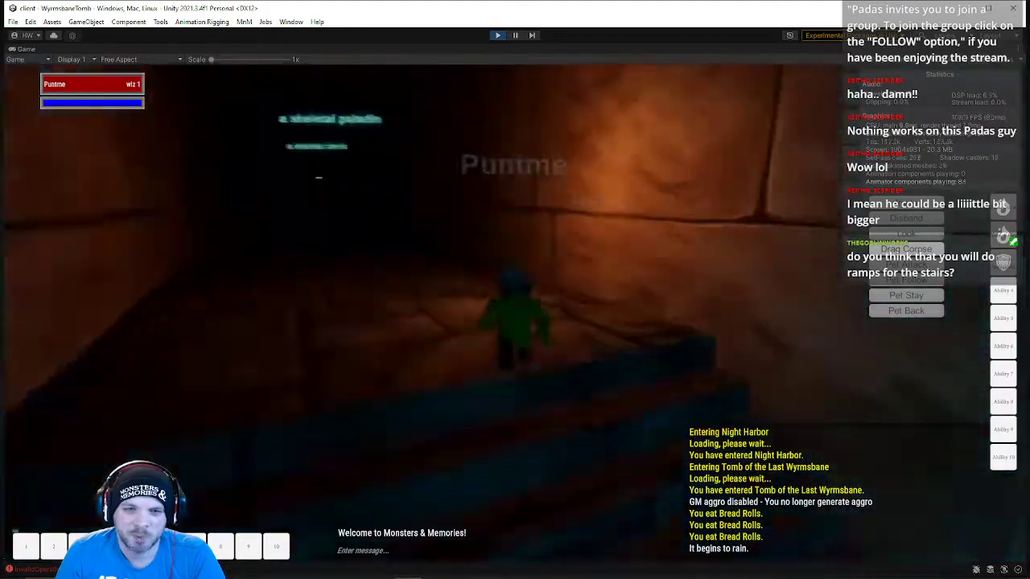
Walk the dark staircase again past the skeletal paladin and return to the teal torch-lit room
{"action": "key", "text": "w"}
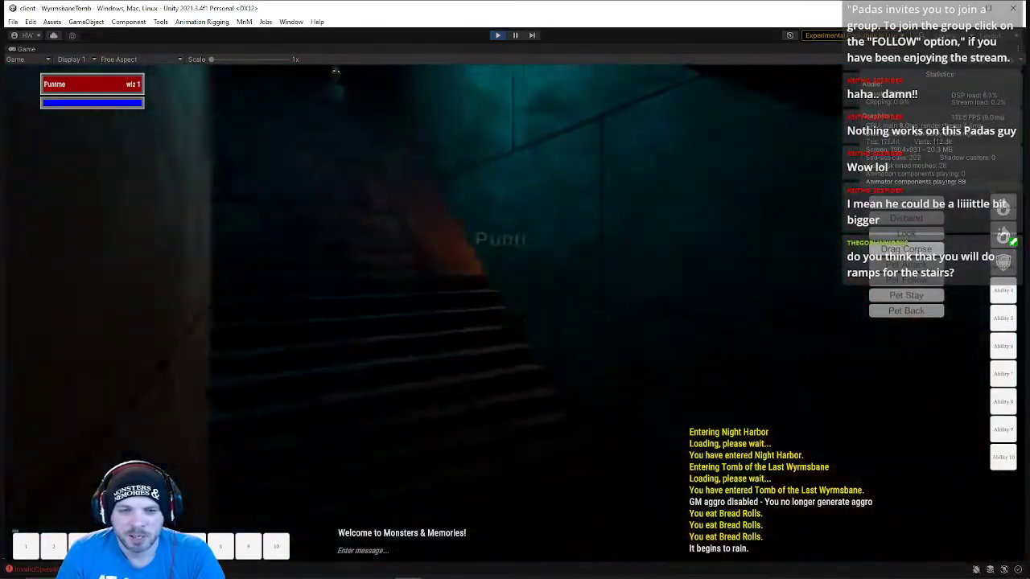
{"action": "key", "text": "w"}
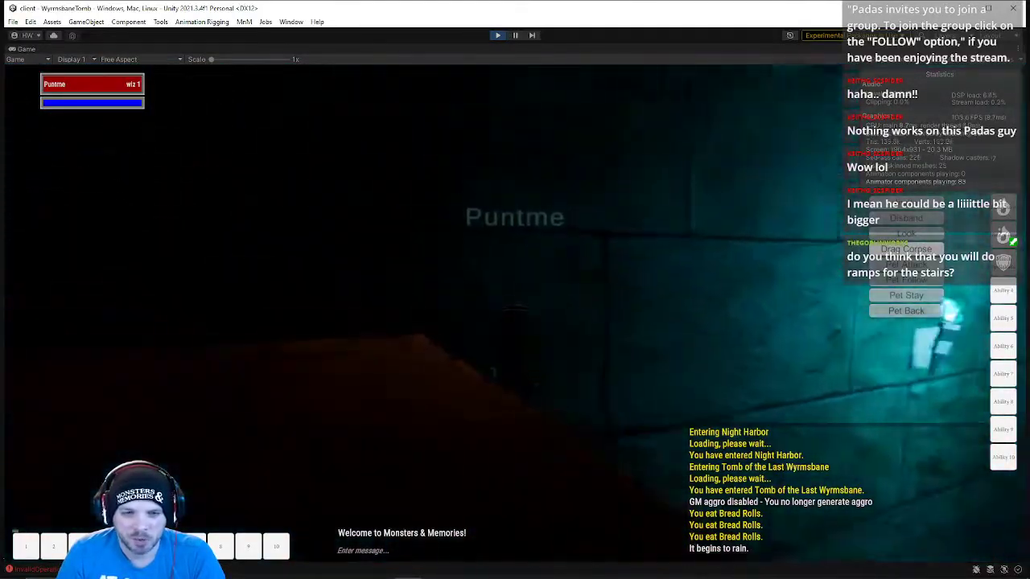
{"action": "key", "text": "w"}
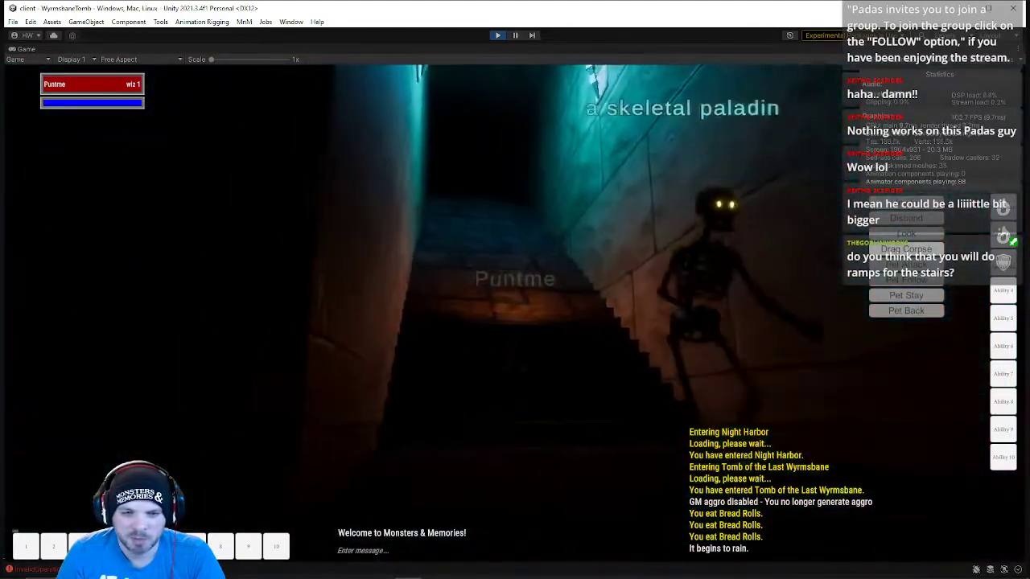
{"action": "key", "text": "w"}
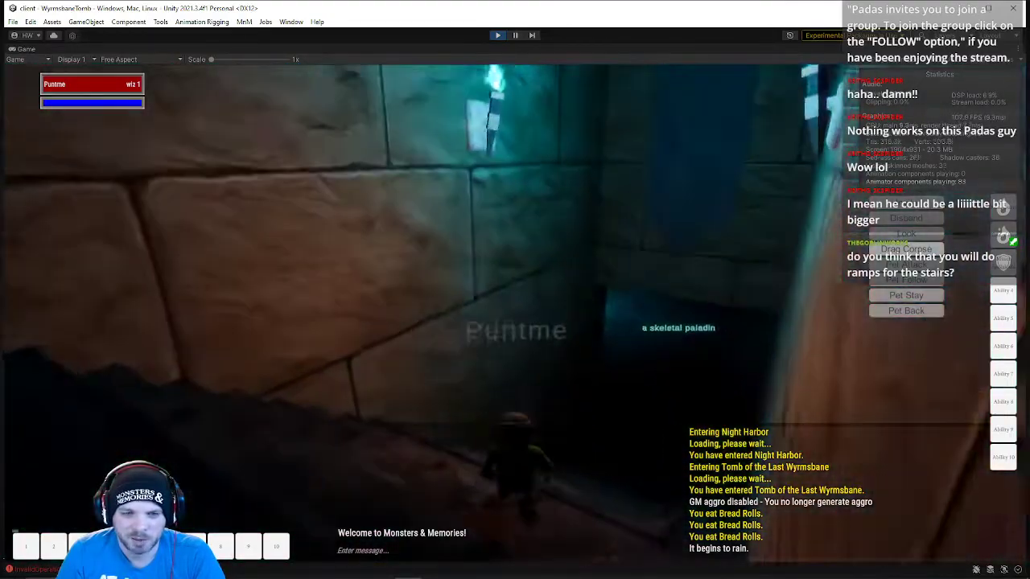
{"action": "key", "text": "w"}
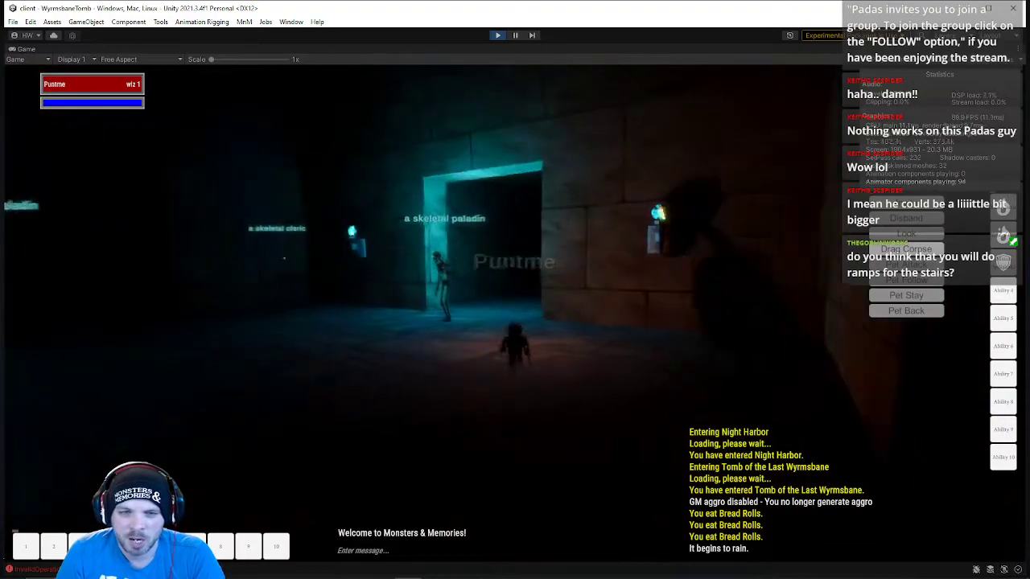
Leave through the dark doorway and purple-lit passage, and cross the blue brazier hall into the unlit corridor
{"action": "key", "text": "w"}
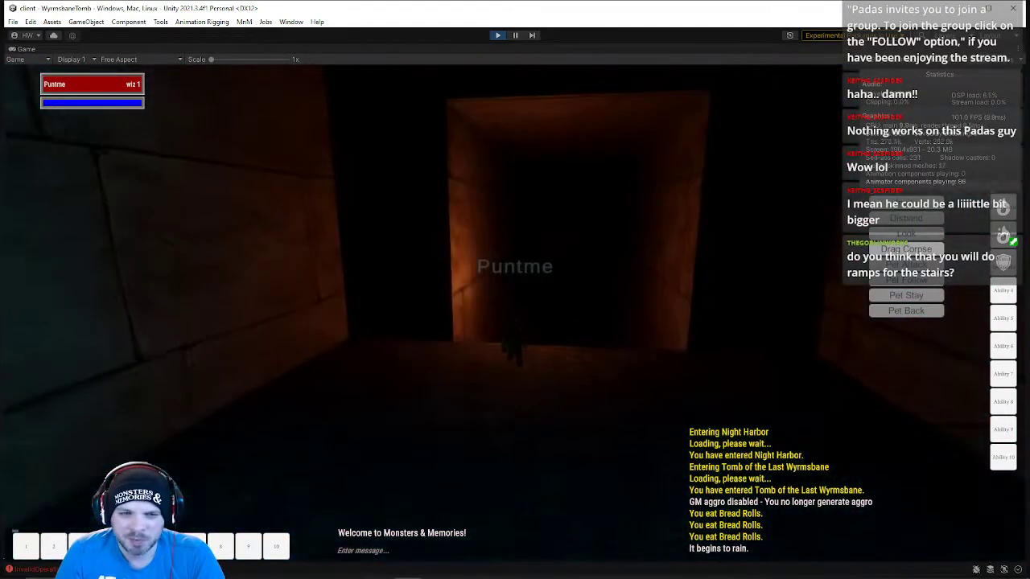
{"action": "key", "text": "w"}
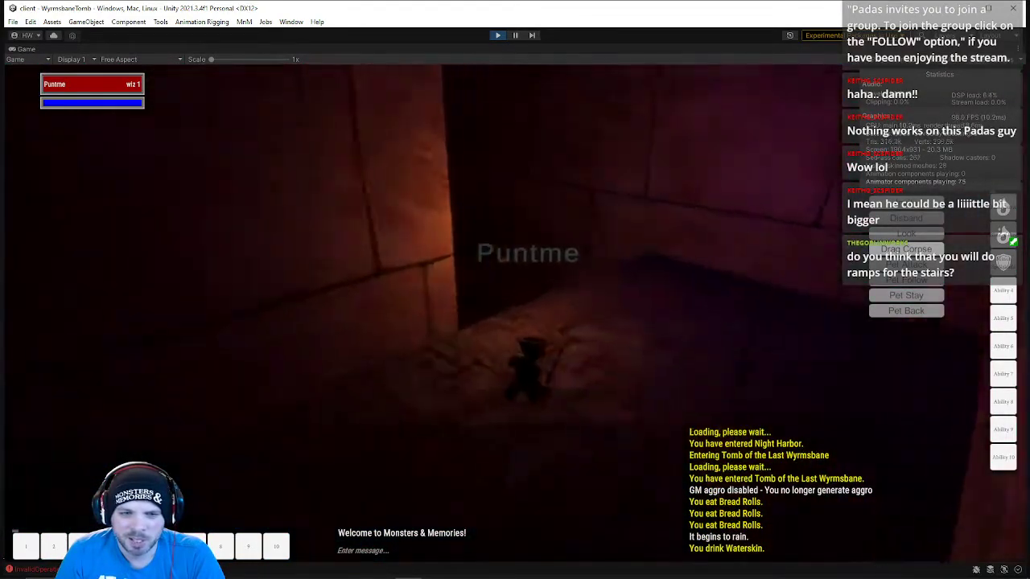
{"action": "key", "text": "w"}
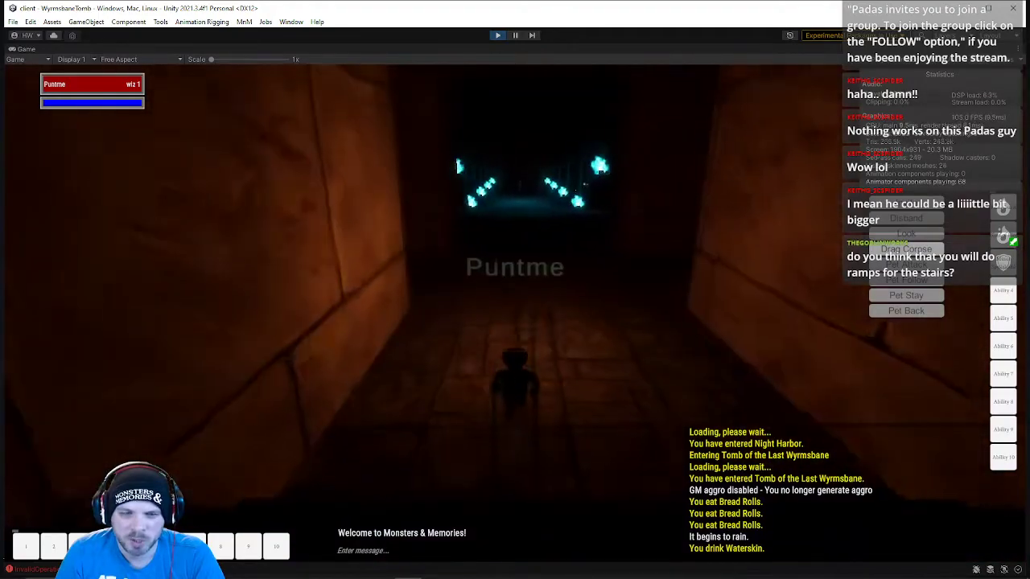
{"action": "key", "text": "w"}
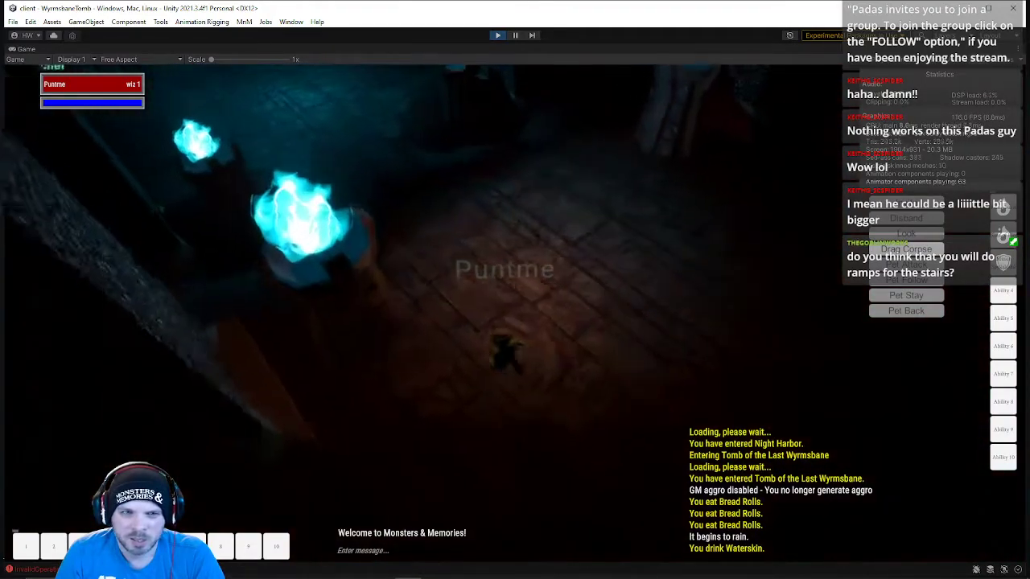
{"action": "key", "text": "w"}
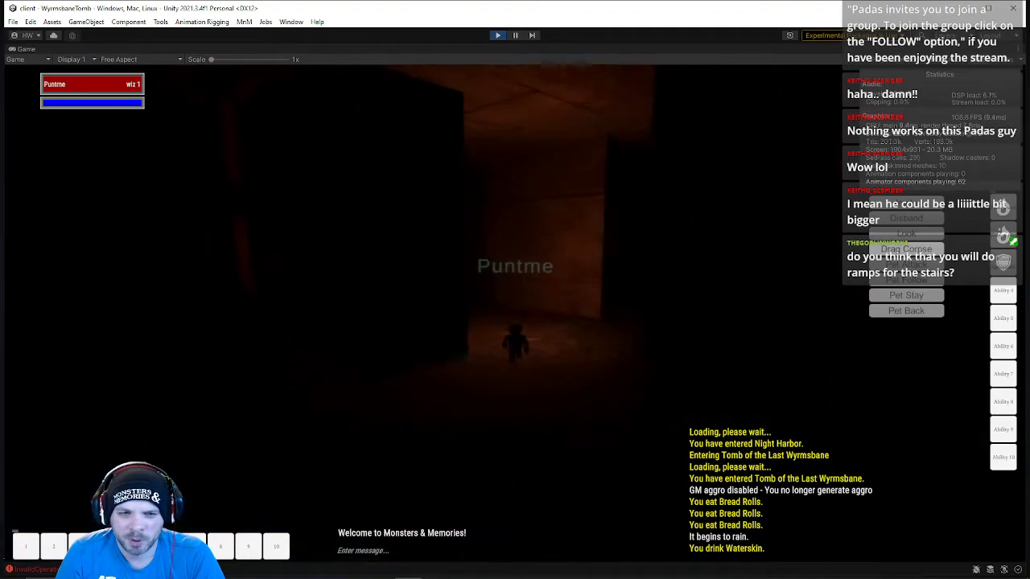
Walk through the green-lit passage and the dark hall with the skeletal warriors into the narrow corridor beyond
{"action": "key", "text": "w"}
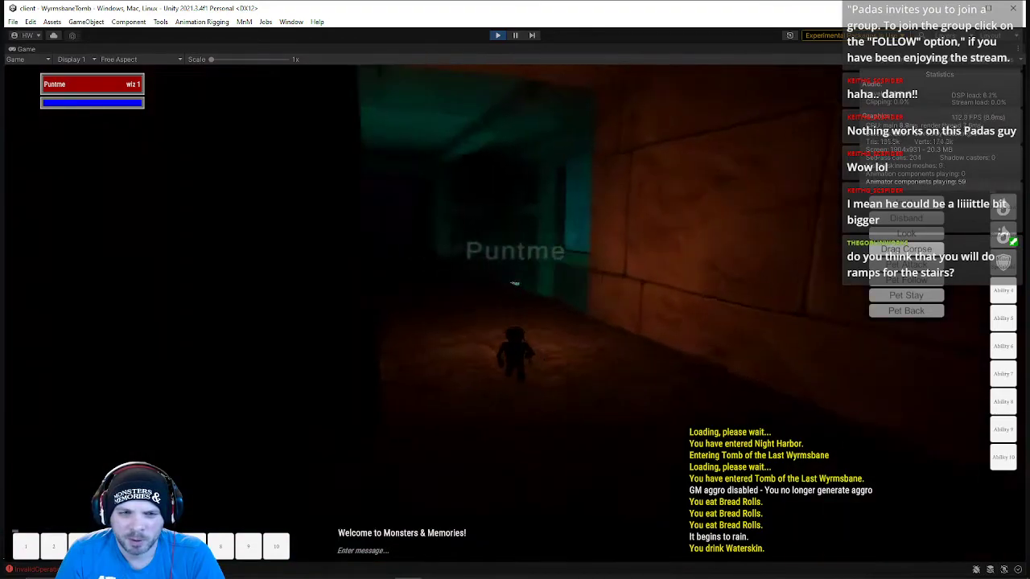
{"action": "key", "text": "w"}
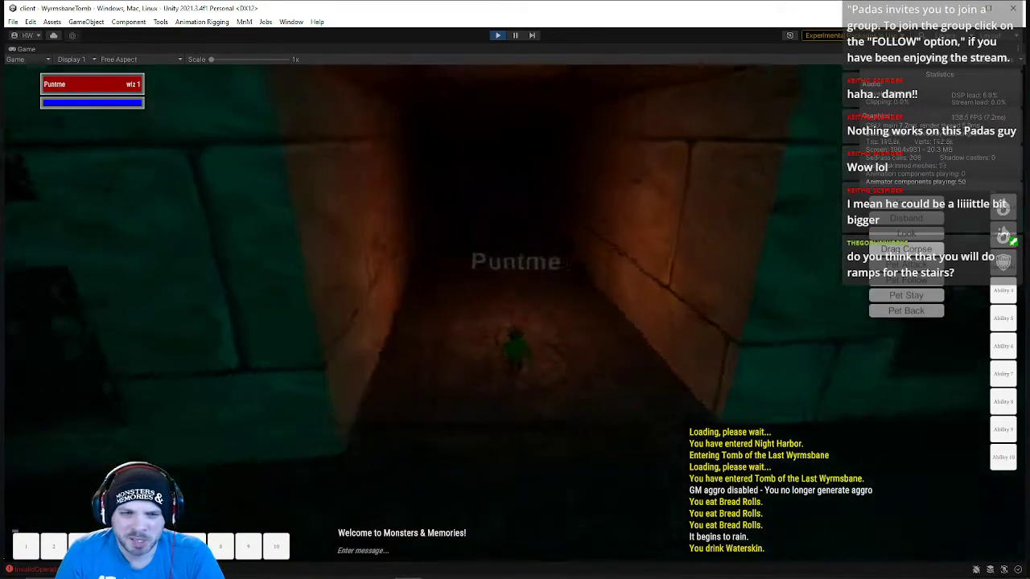
{"action": "key", "text": "w"}
{"action": "key", "text": "w"}
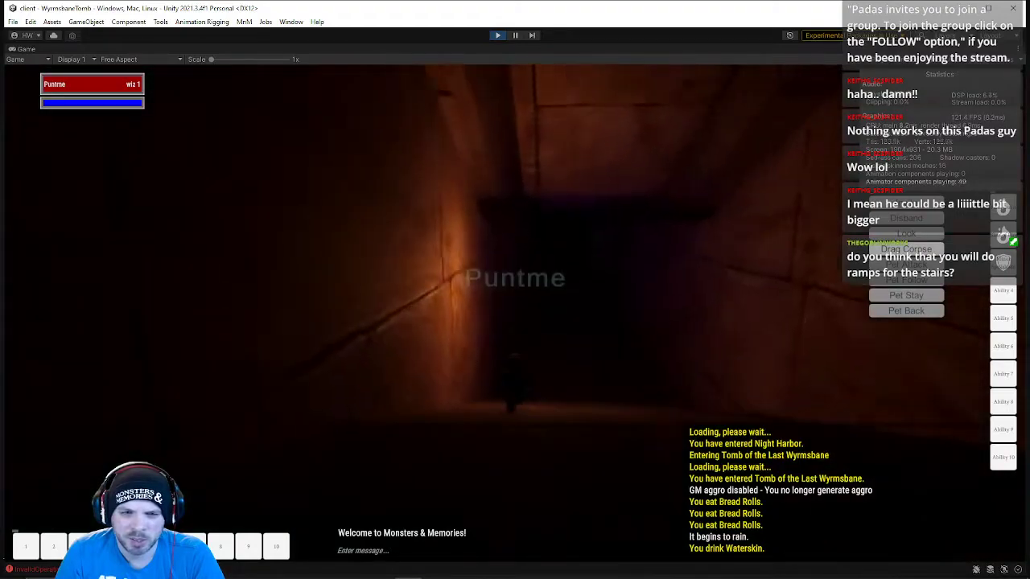
{"action": "key", "text": "w"}
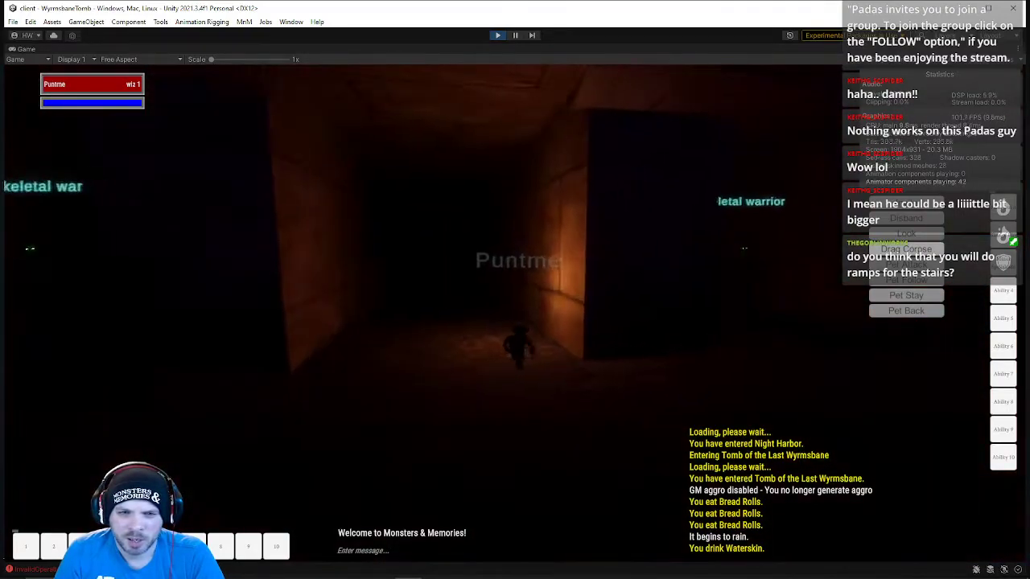
{"action": "key", "text": "w"}
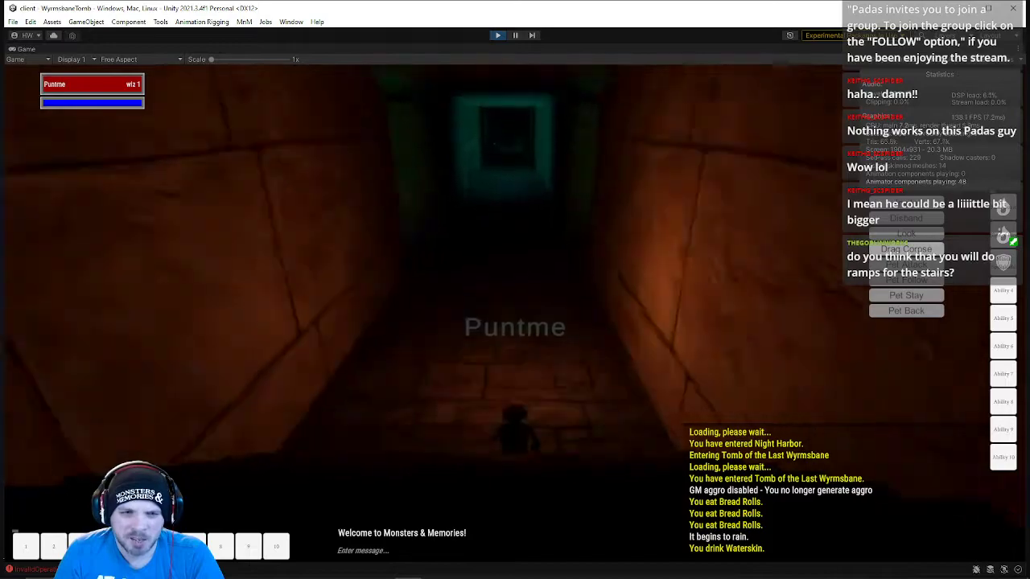
{"action": "key", "text": "w"}
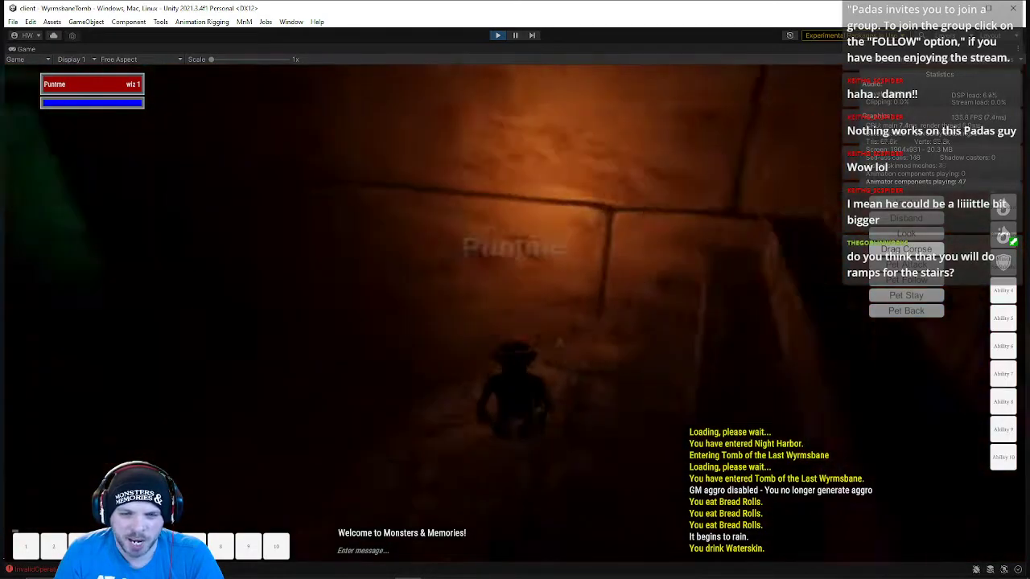
Follow the green-pillared corridor past the paired blue braziers to the large chamber with the raised dais
{"action": "key", "text": "w"}
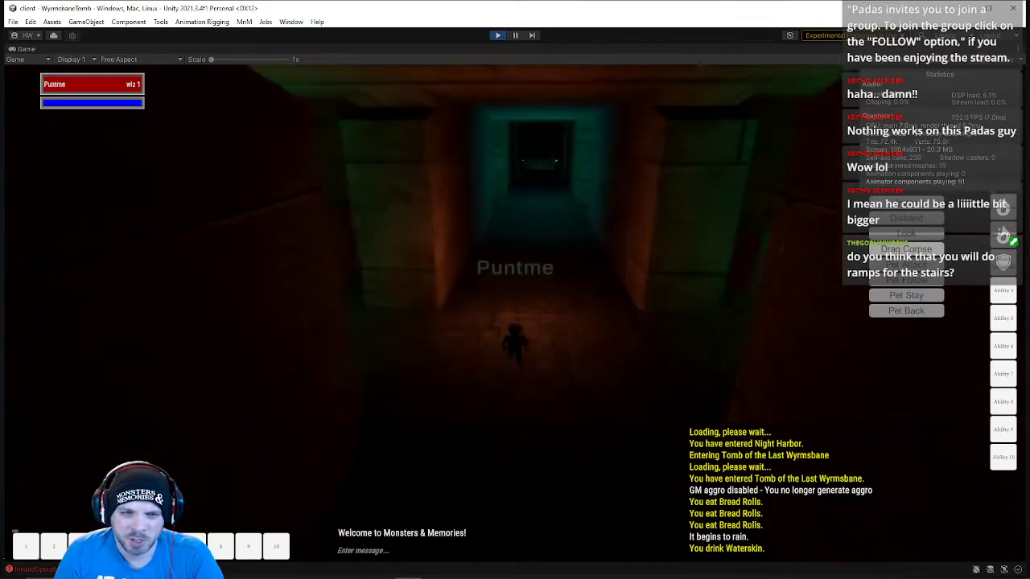
{"action": "key", "text": "w"}
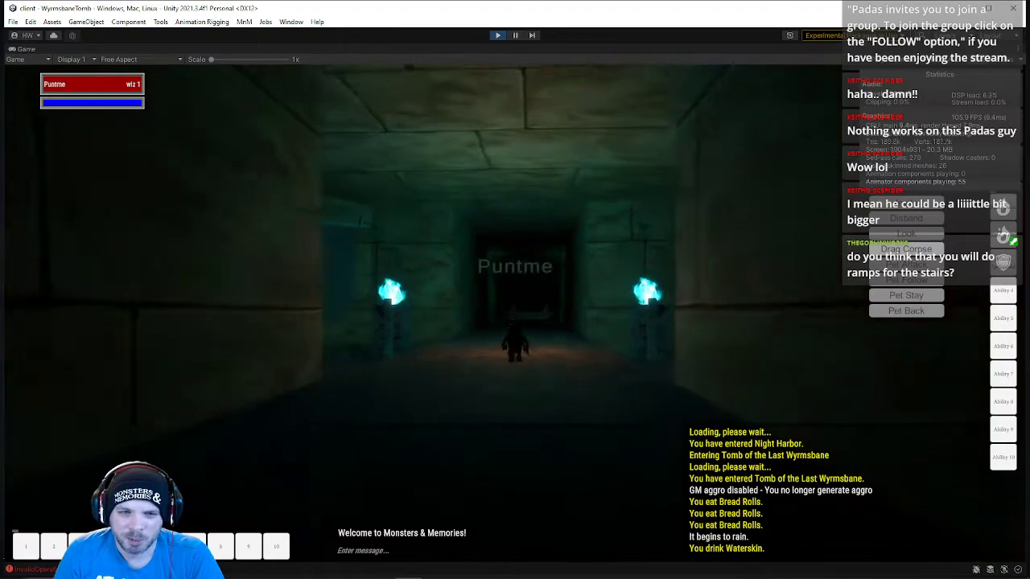
{"action": "key", "text": "w"}
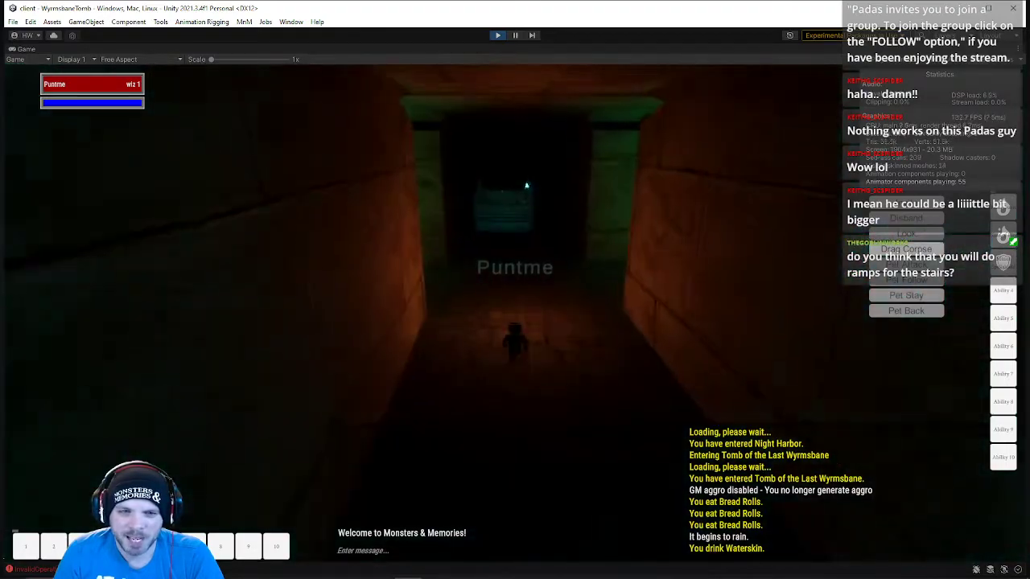
{"action": "key", "text": "w"}
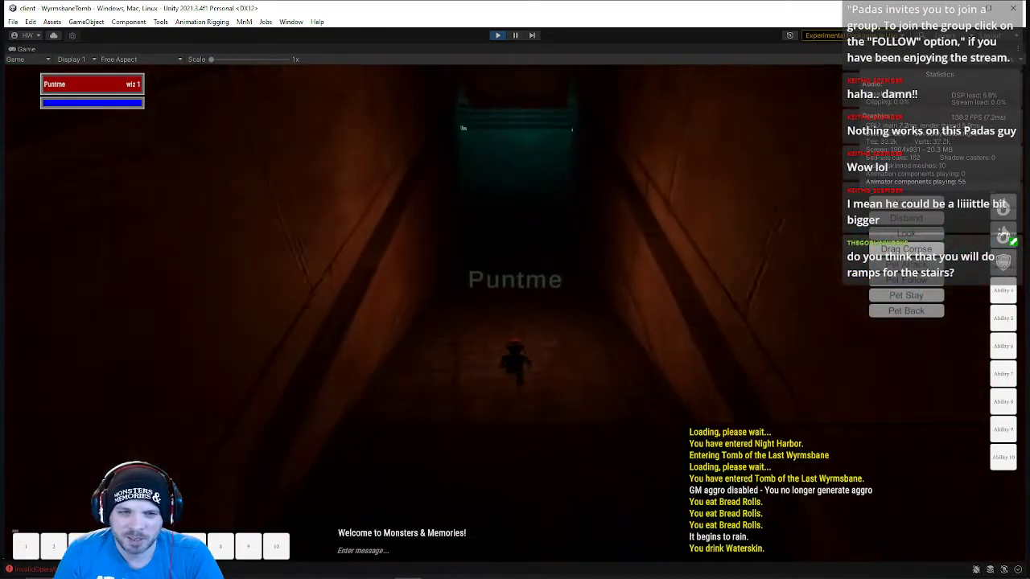
{"action": "key", "text": "w"}
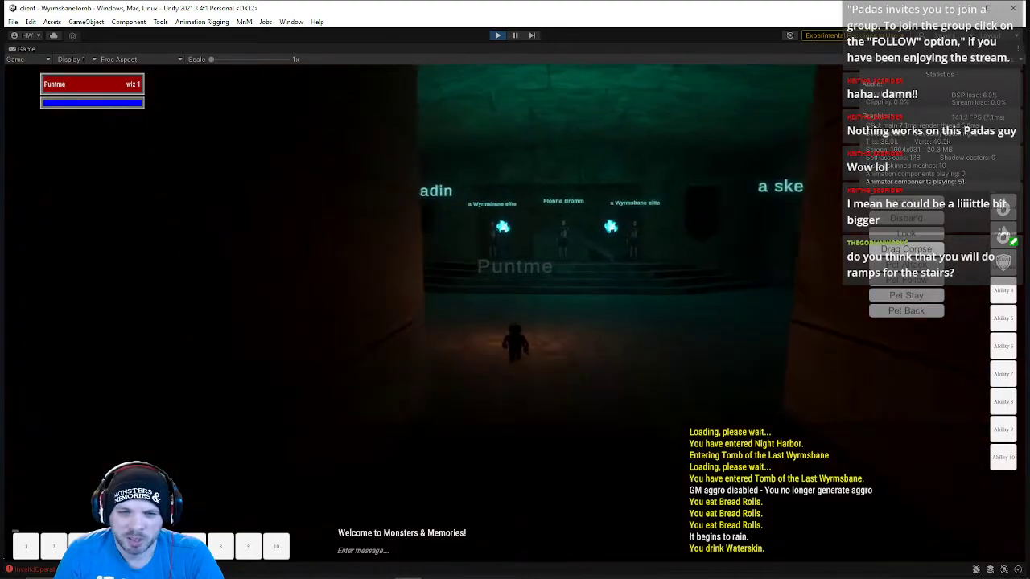
Inspect the dais chamber, its Wyrmsbane elites and brazier-lit side areas, and head to the doorway guarded by skeletal paladins
{"action": "key", "text": "w"}
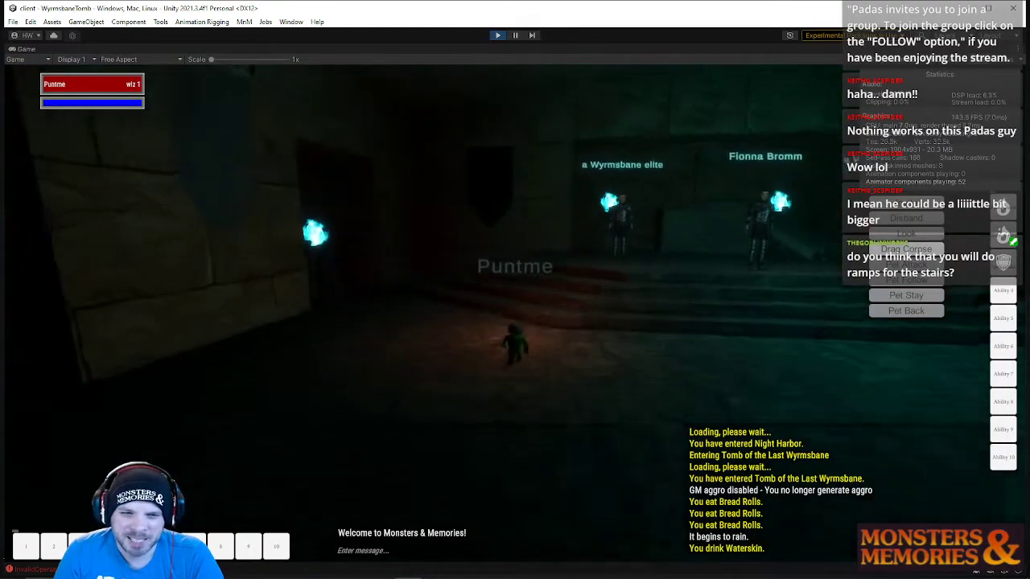
{"action": "key", "text": "w"}
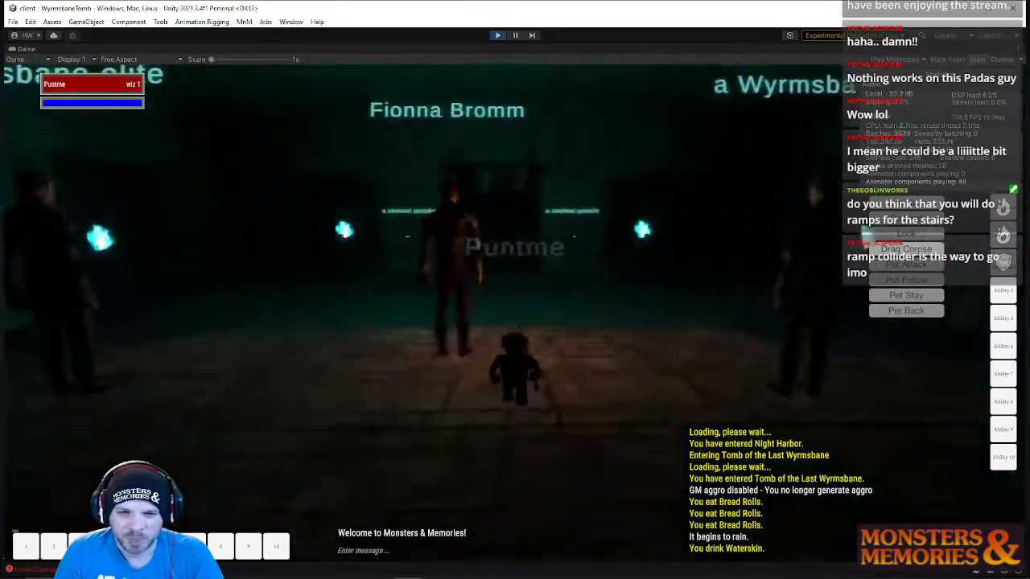
{"action": "key", "text": "w"}
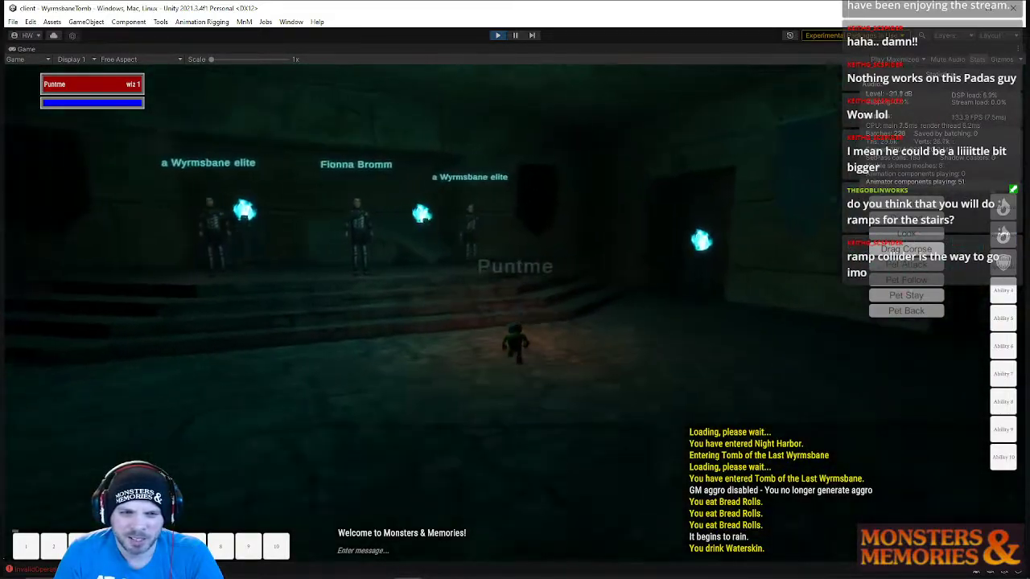
{"action": "key", "text": "w"}
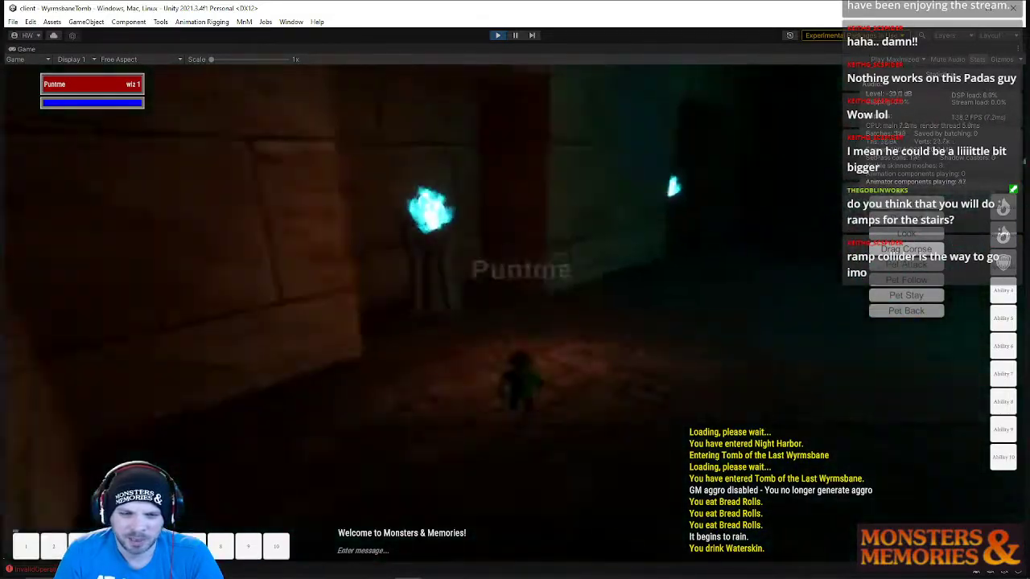
{"action": "key", "text": "w"}
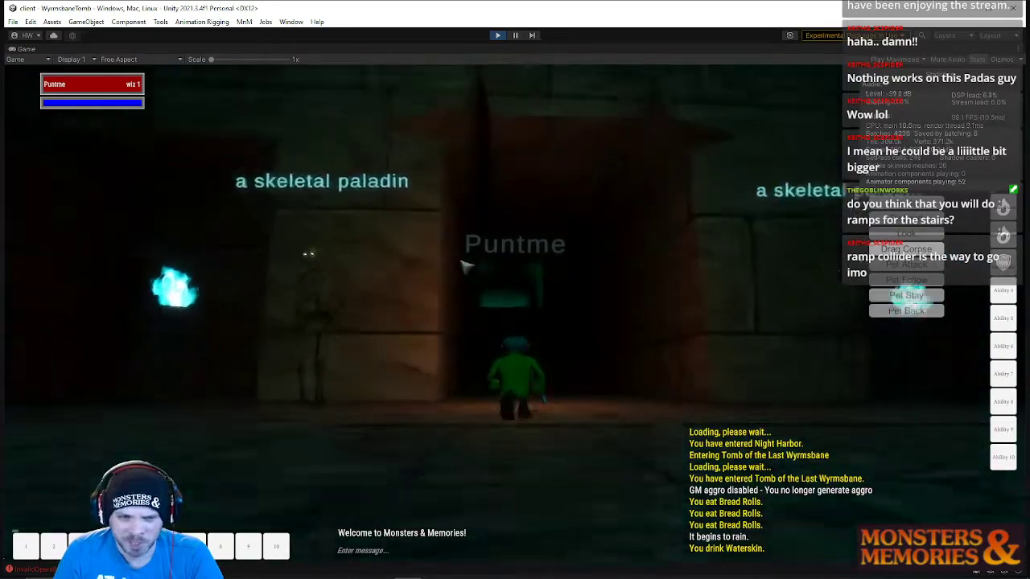
Leave the dais chamber through the guarded doorway and walk back along the green-pillared corridor
{"action": "key", "text": "w"}
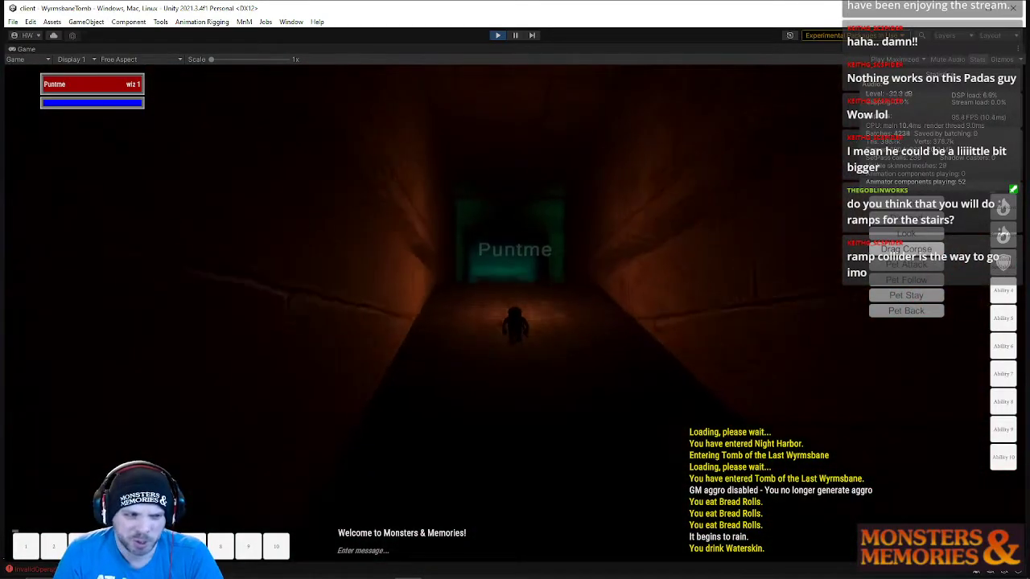
{"action": "key", "text": "w"}
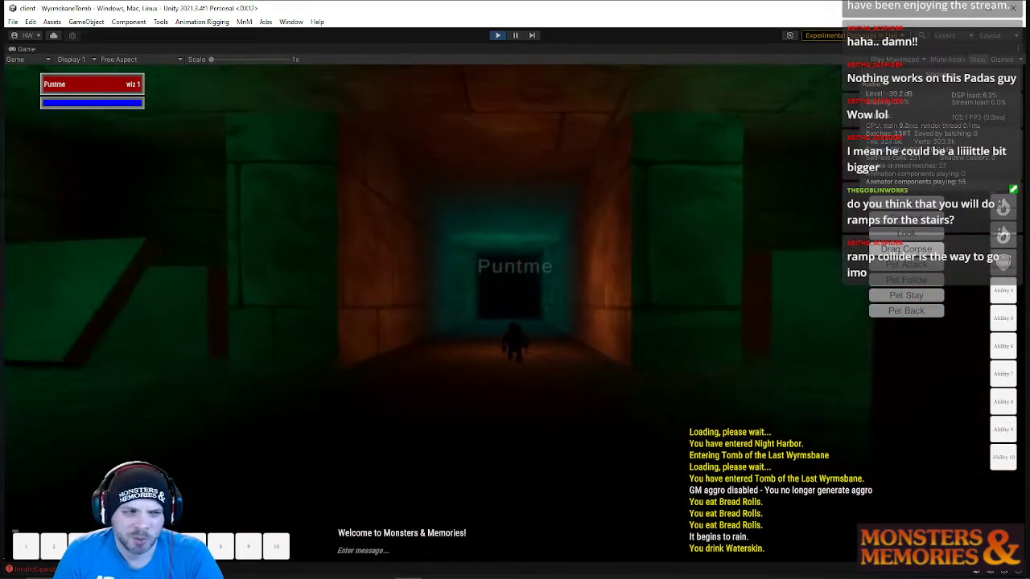
{"action": "key", "text": "w"}
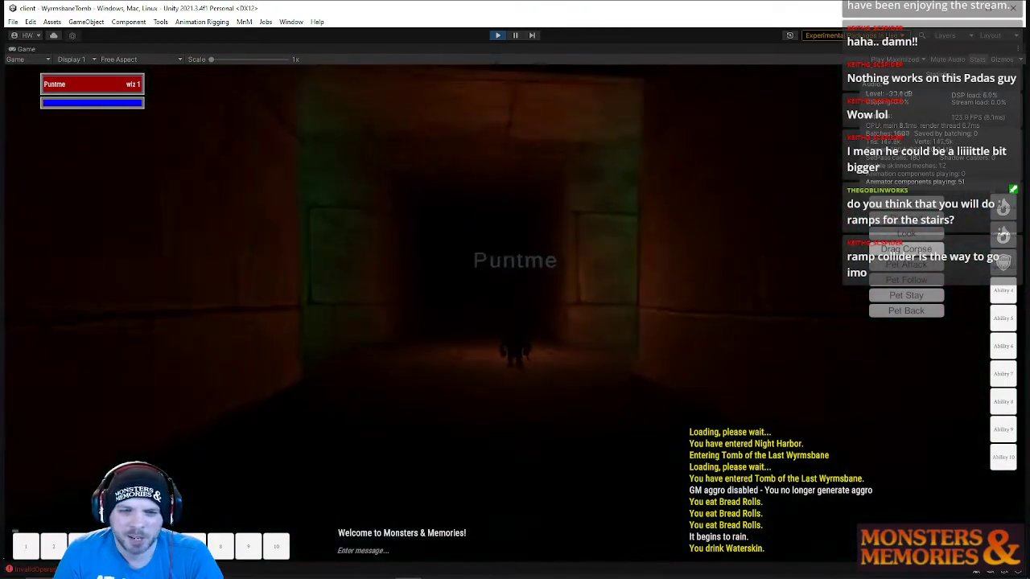
Walk through the narrow dark corridors to the green-lit hall with the skeletal archer and blue brazier
{"action": "key", "text": "w"}
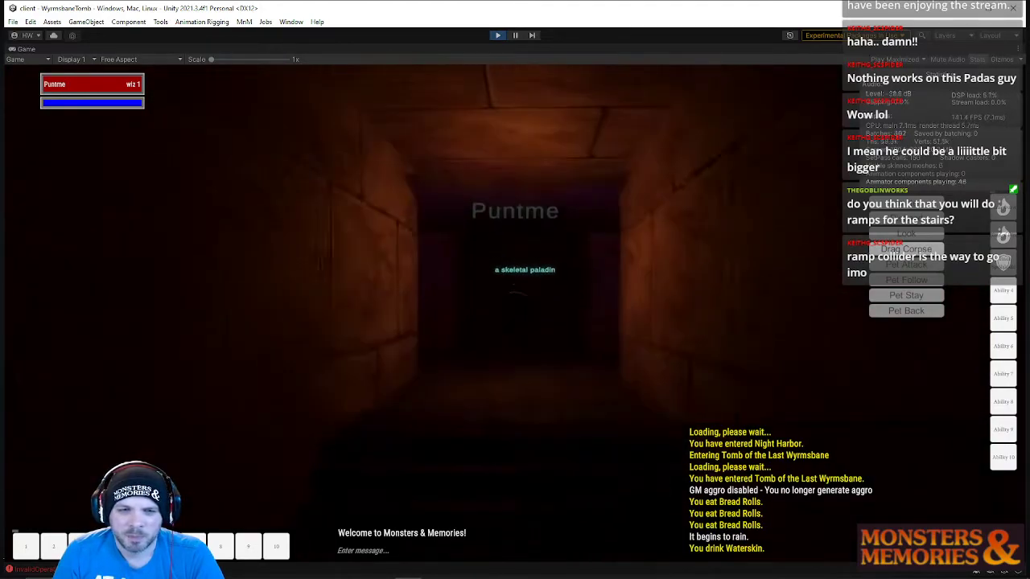
{"action": "key", "text": "w"}
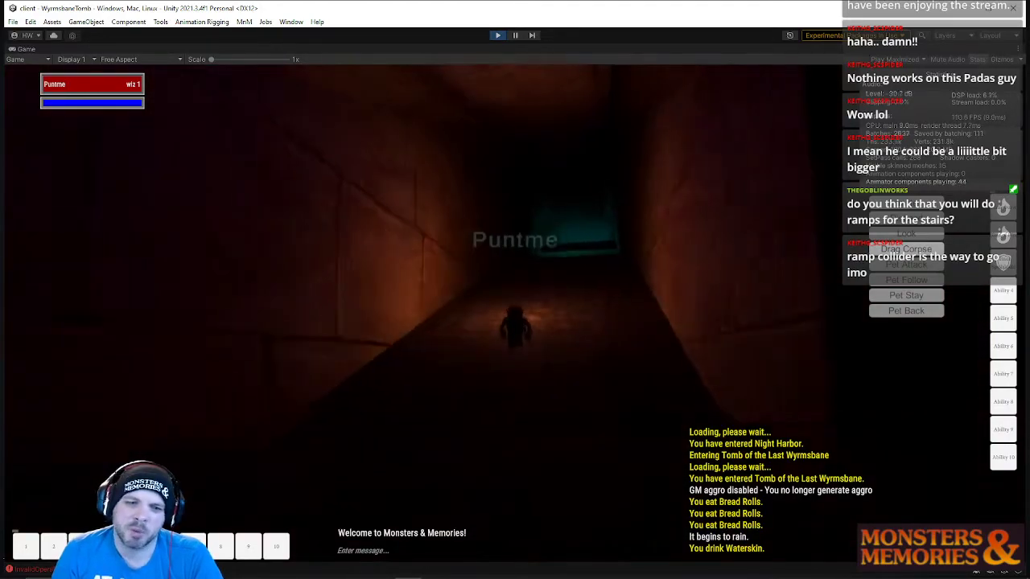
{"action": "key", "text": "w"}
{"action": "key", "text": "w"}
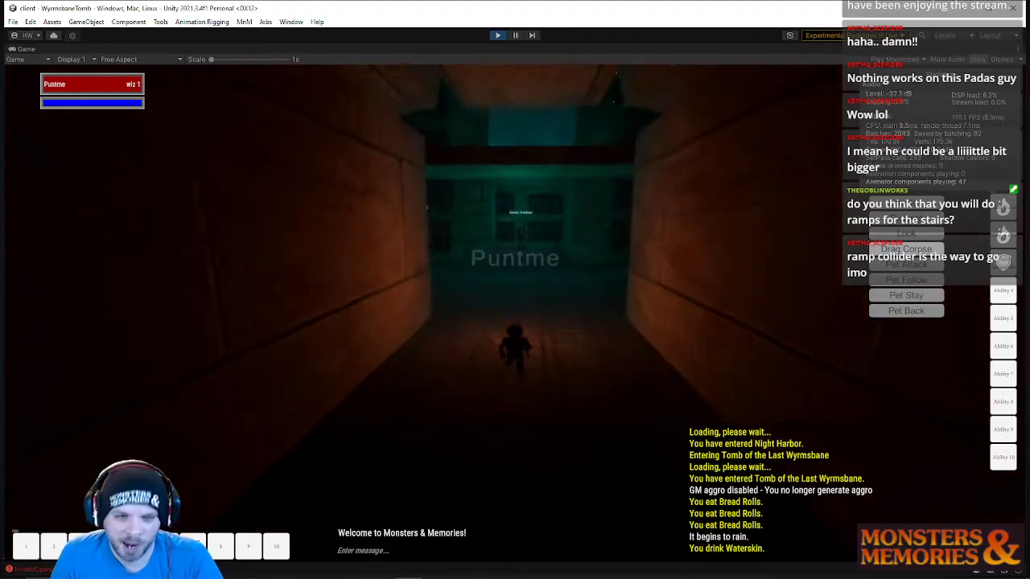
{"action": "key", "text": "w"}
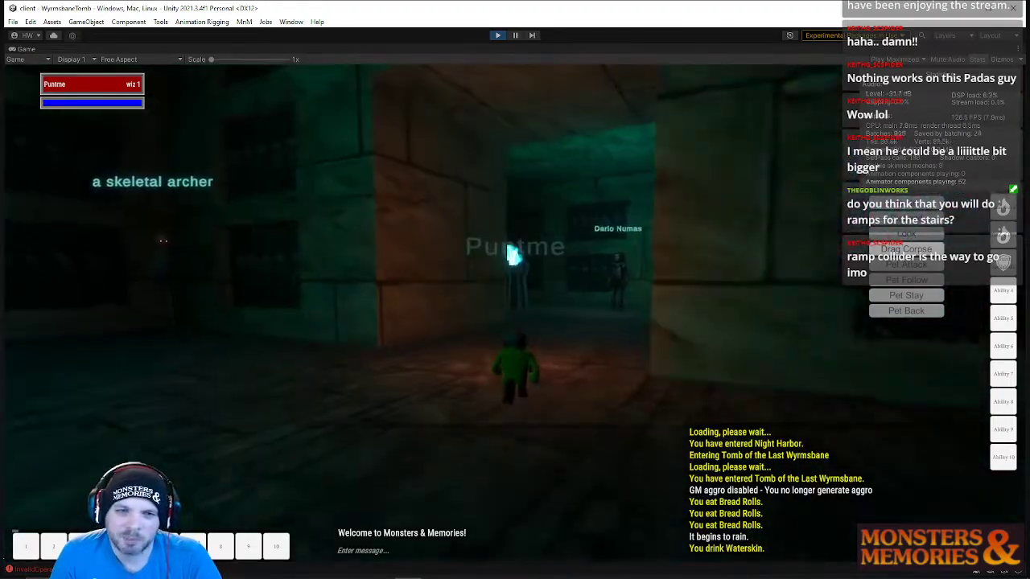
{"action": "key", "text": "w"}
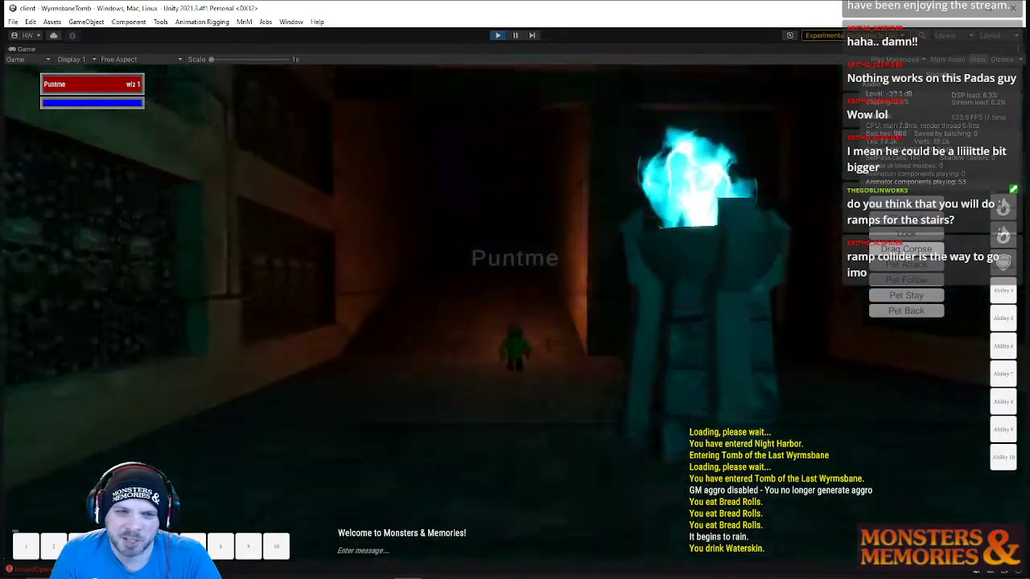
Pass the blue brazier and cross the dark skeletal warrior hall to the green-lit passage with the skeletal archers
{"action": "key", "text": "w"}
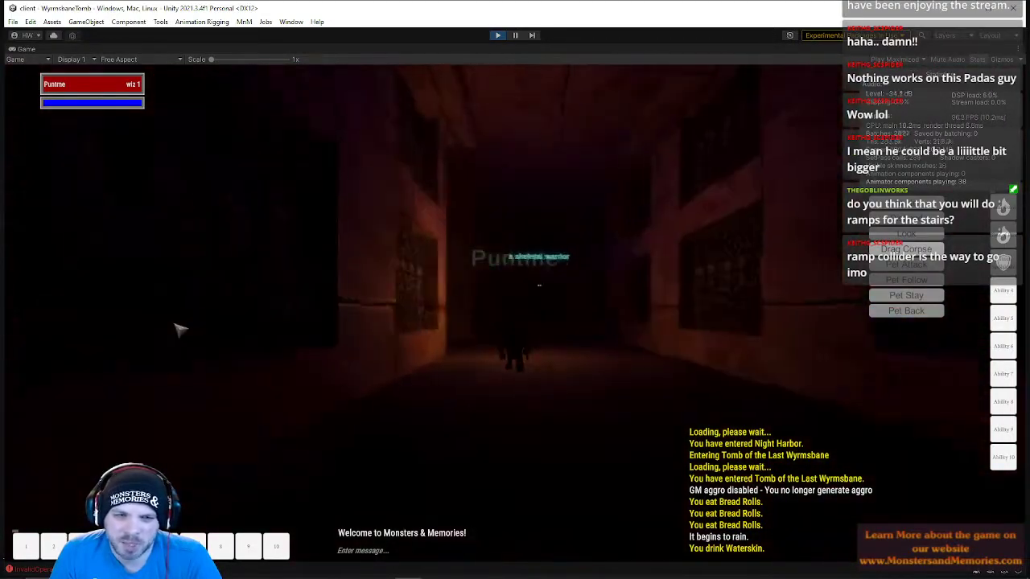
{"action": "key", "text": "w"}
{"action": "right_click_drag", "start_coordinate": [179, 329], "coordinate": [93, 330]}
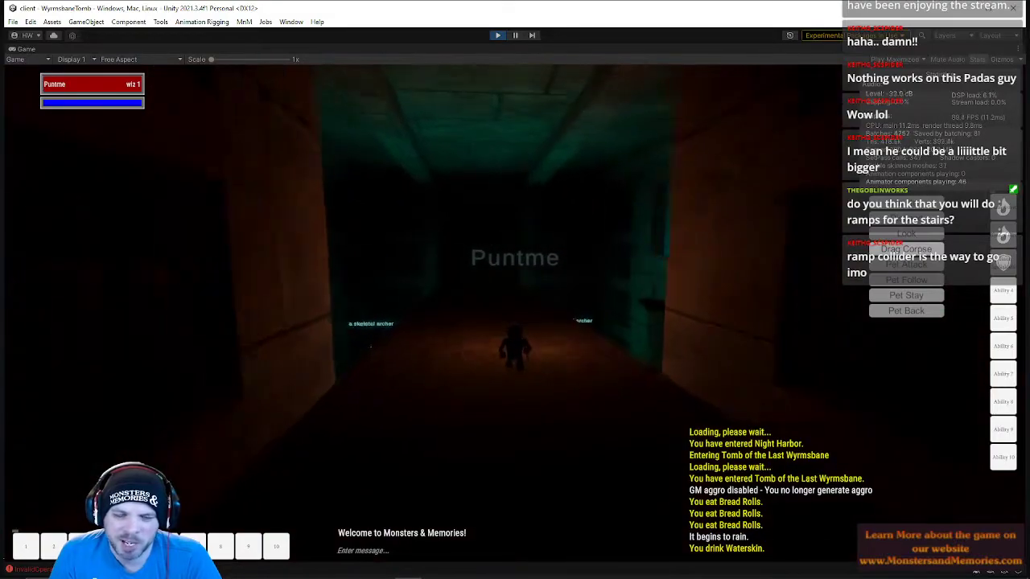
{"action": "key", "text": "w"}
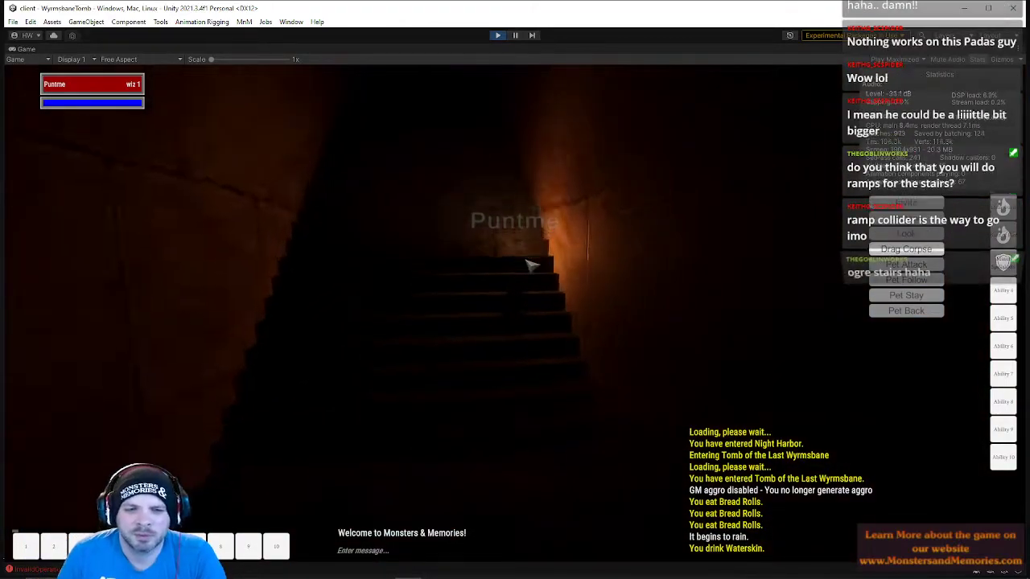
Climb the dark staircases past the skeletal paladins and the blue-lit doorways to the torch-lit upper corridor
{"action": "key", "text": "w"}
{"action": "key", "text": "w"}
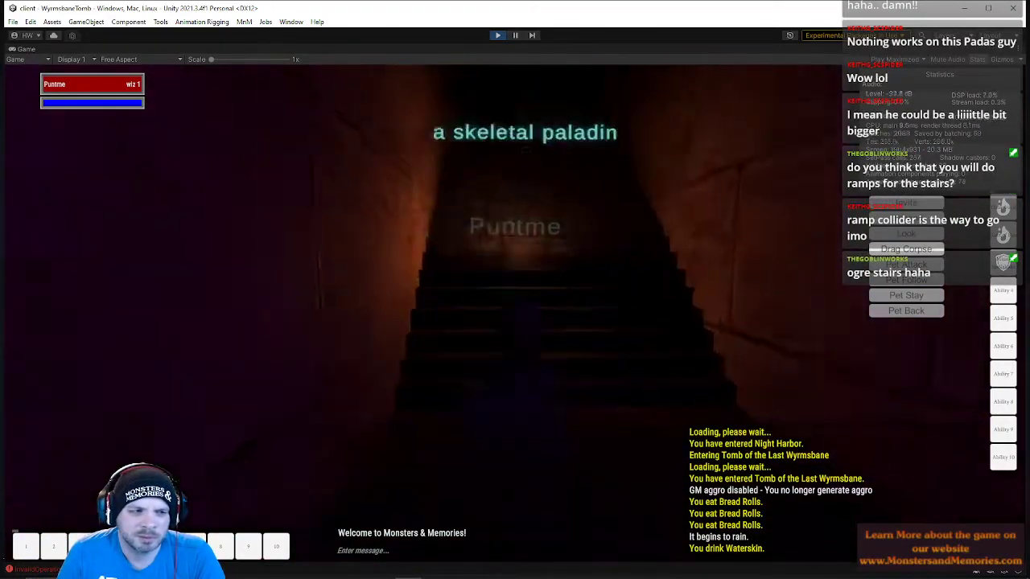
{"action": "key", "text": "w"}
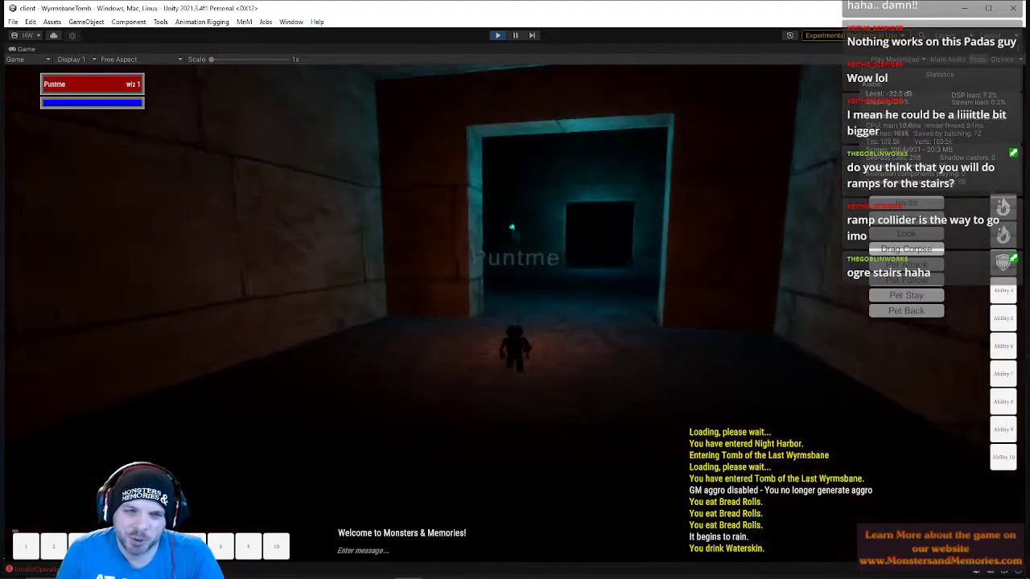
{"action": "key", "text": "w"}
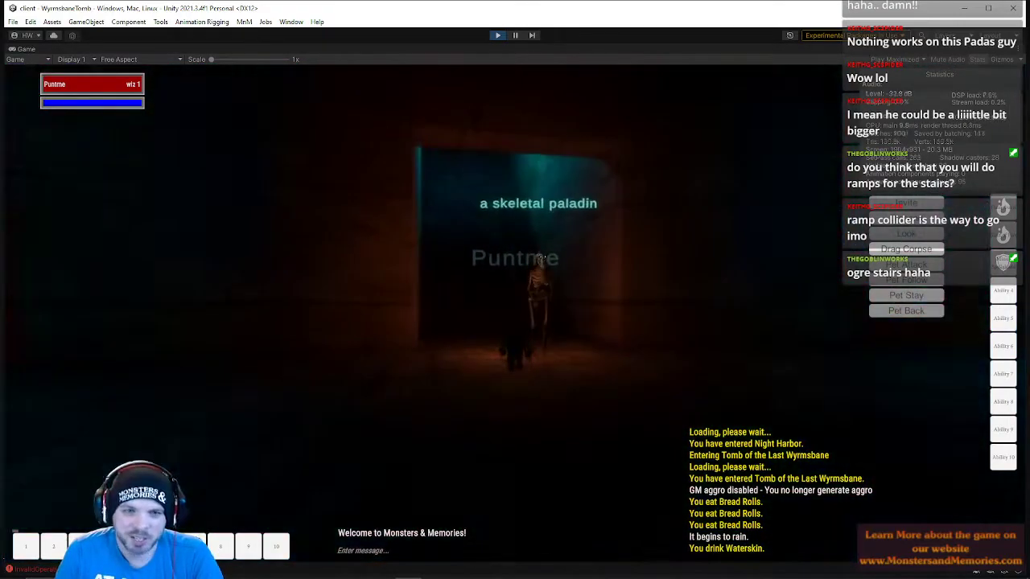
{"action": "key", "text": "w"}
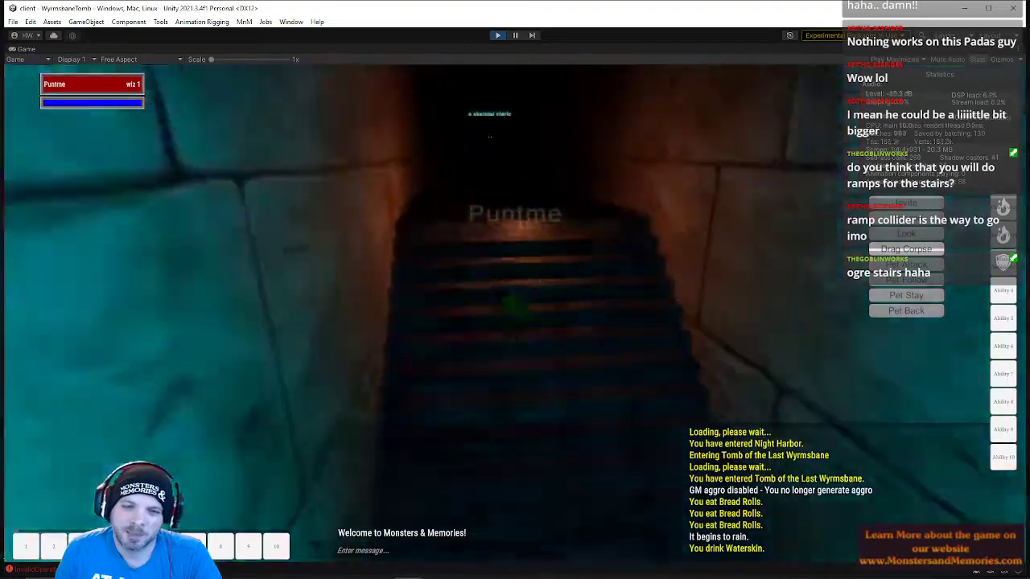
{"action": "key", "text": "w"}
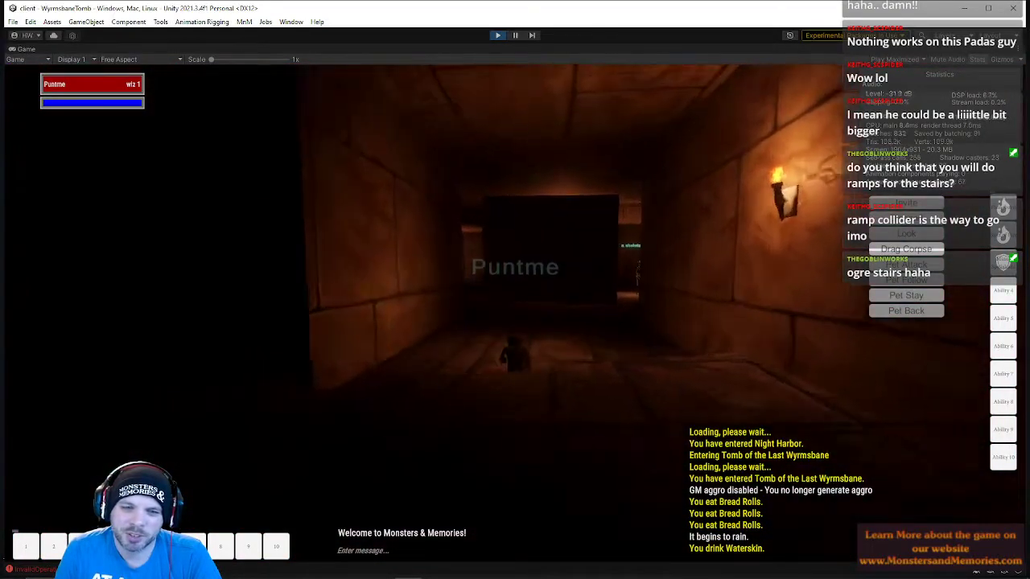
Follow the torch-lit upper corridors and drop into the spike pit
{"action": "key", "text": "w"}
{"action": "key", "text": "w"}
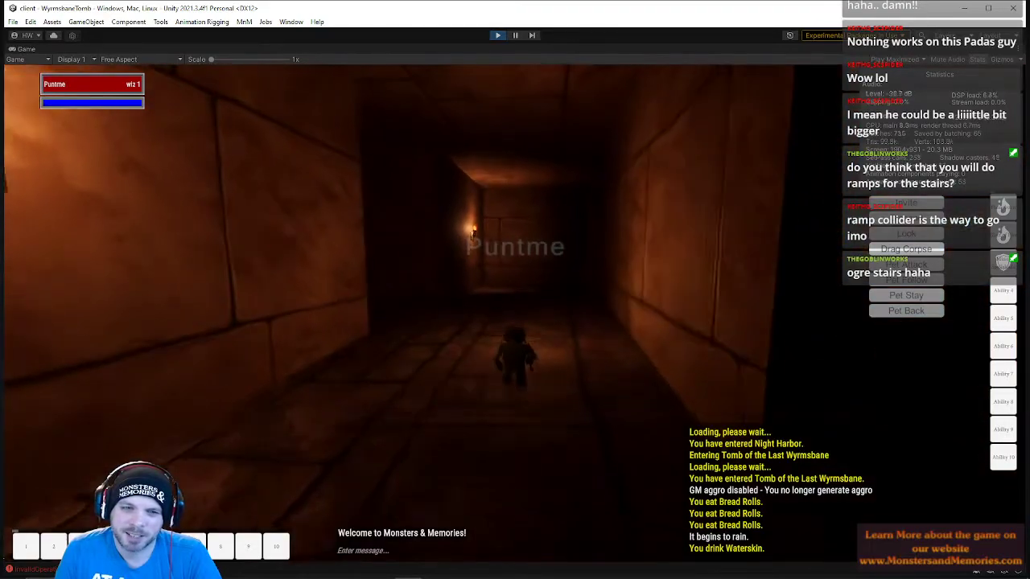
{"action": "key", "text": "w"}
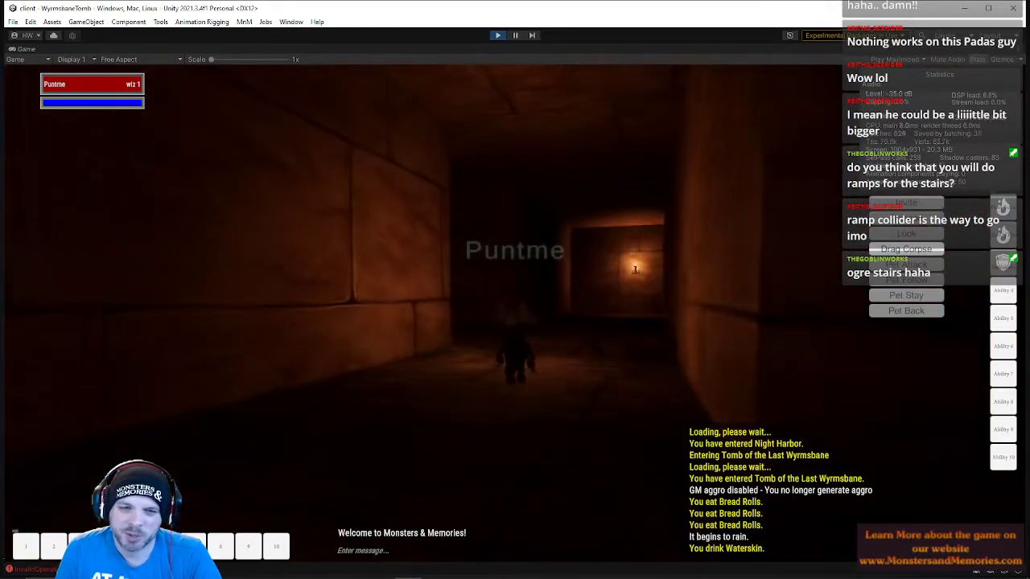
{"action": "key", "text": "w"}
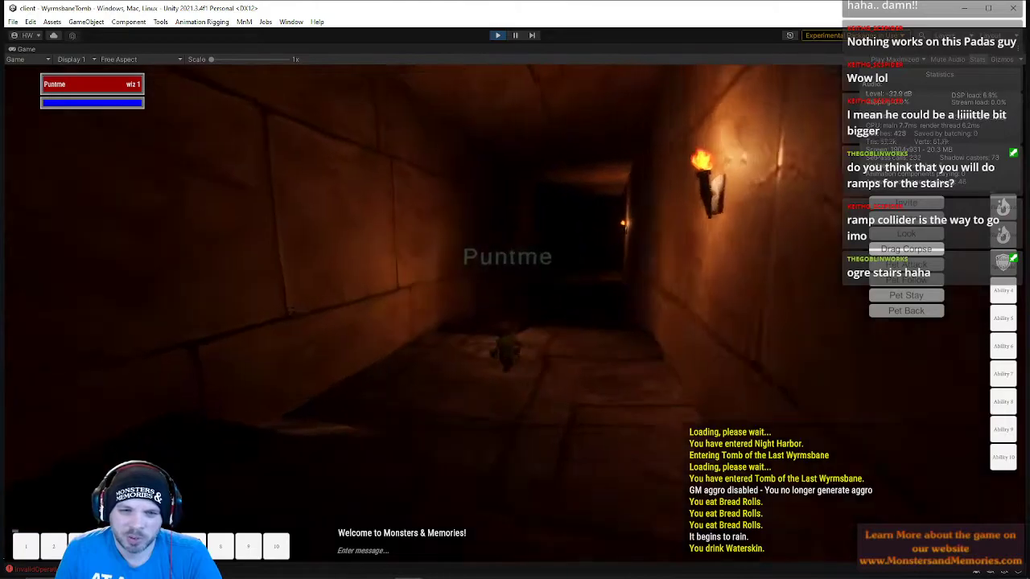
{"action": "key", "text": "w"}
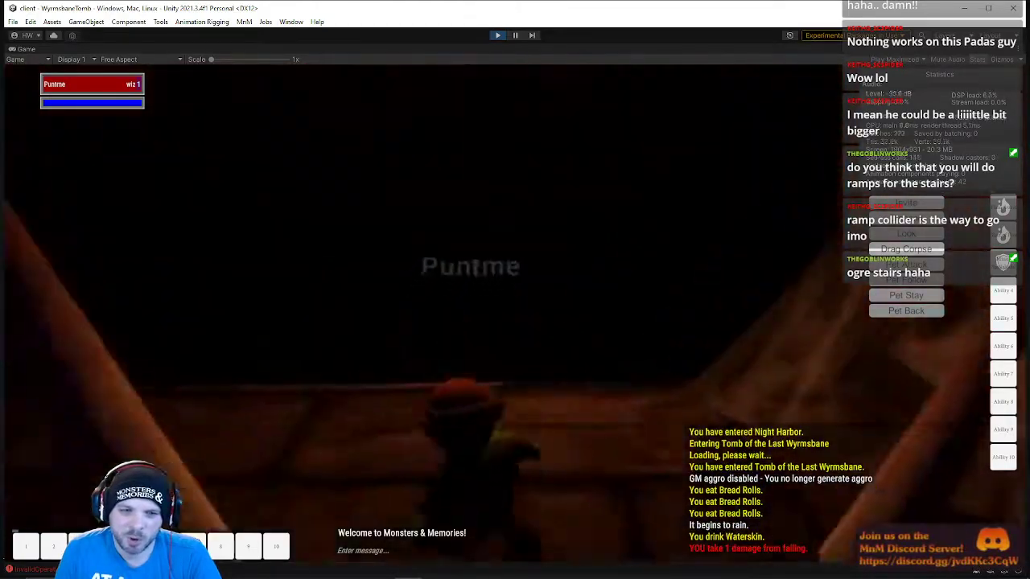
Inspect the spike pit, including its spike placement, wall lighting and the skeleton remains on the floor
{"action": "key", "text": "w"}
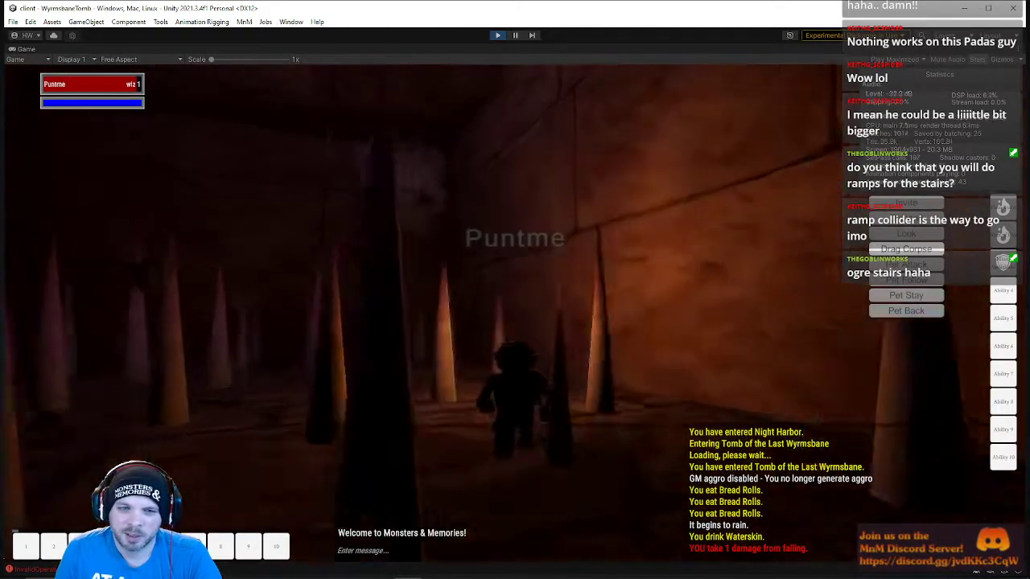
{"action": "key", "text": "w"}
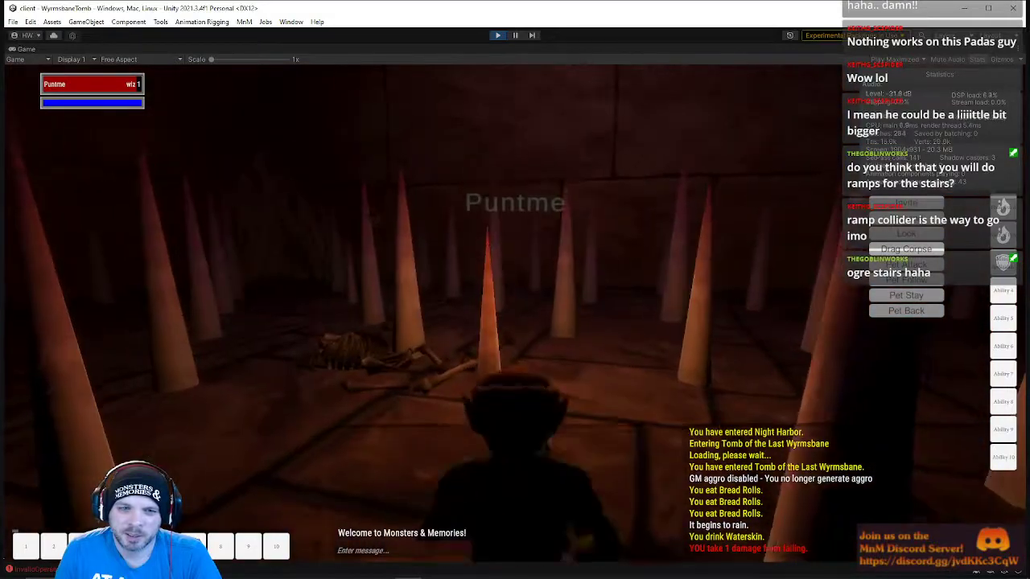
{"action": "key", "text": "w"}
{"action": "scroll", "coordinate": [515, 314], "scroll_direction": "up", "scroll_amount": 5}
{"action": "scroll", "coordinate": [515, 313], "scroll_direction": "down", "scroll_amount": 5}
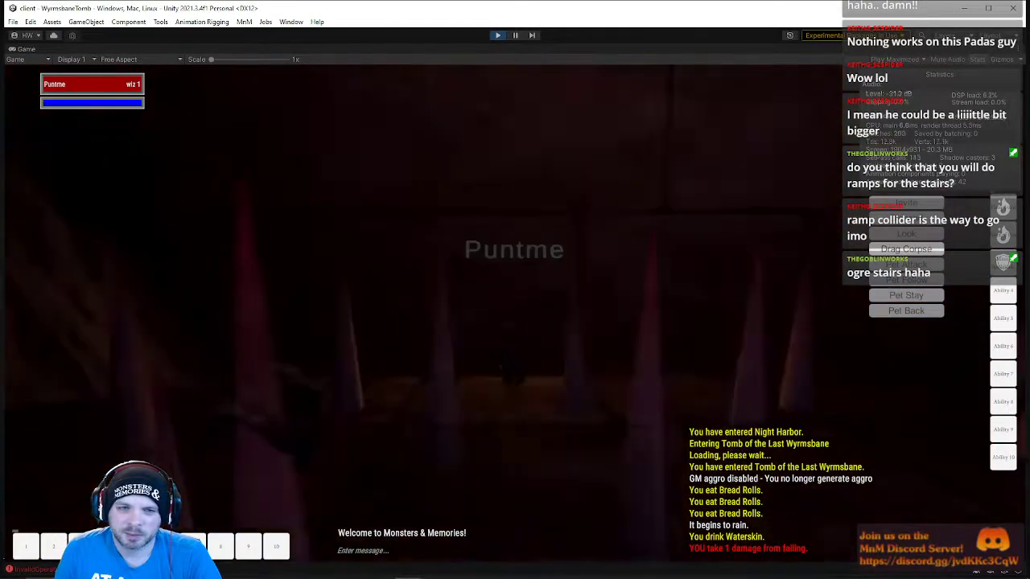
Leave the spike pit through the opening in its wall and follow the dark passages beyond
{"action": "key", "text": "w"}
{"action": "key", "text": "w"}
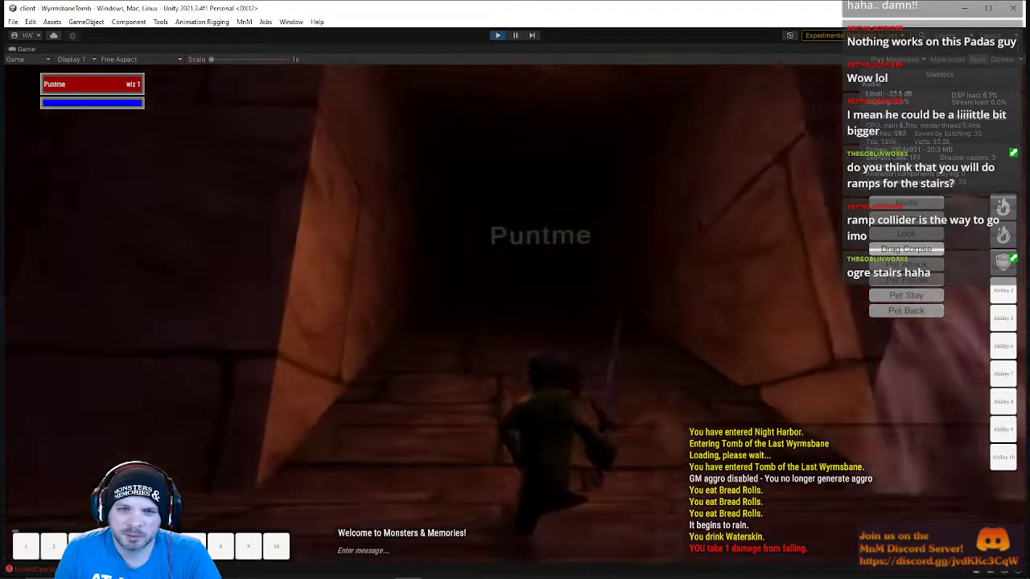
{"action": "key", "text": "w"}
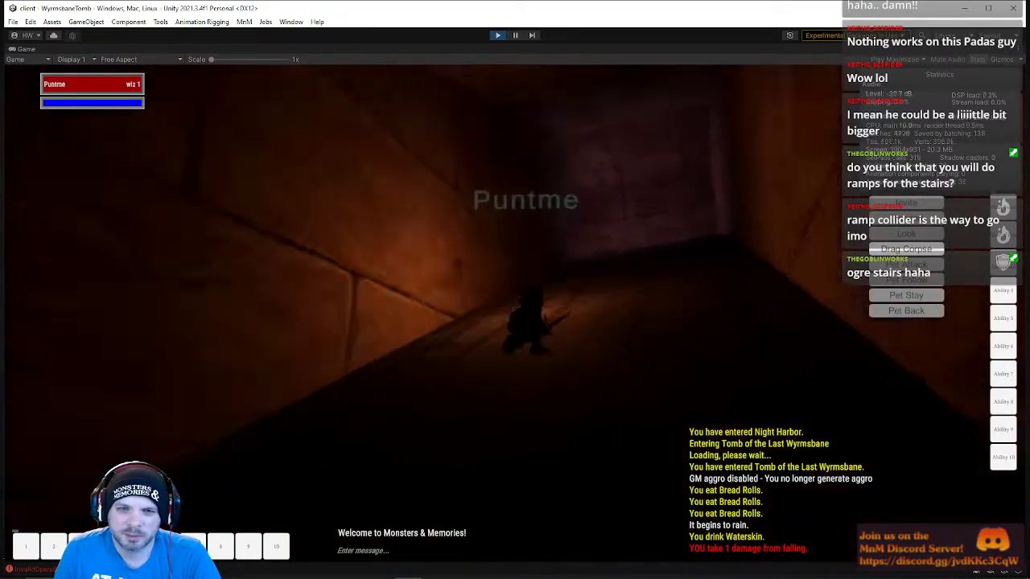
{"action": "key", "text": "w"}
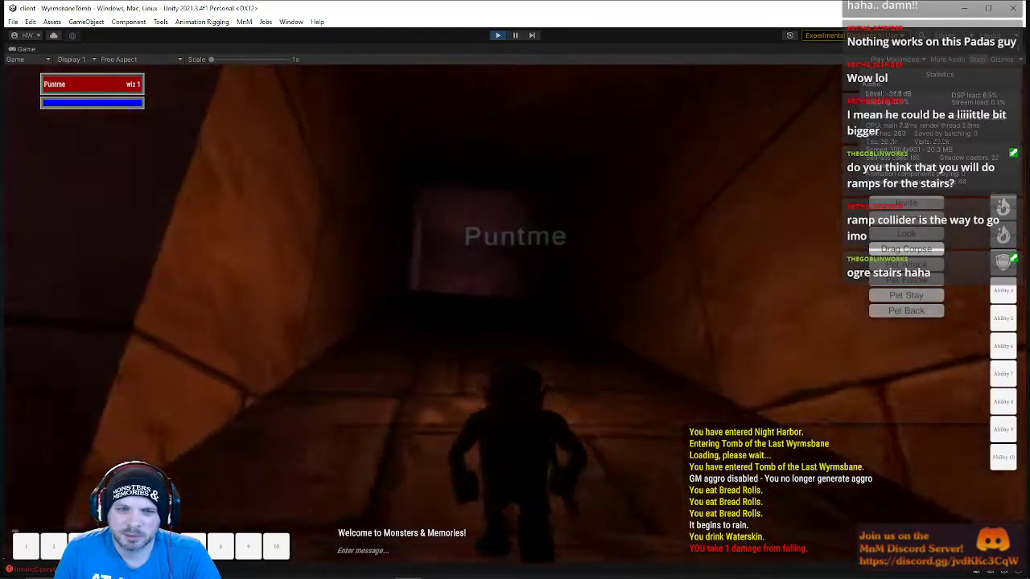
{"action": "key", "text": "w"}
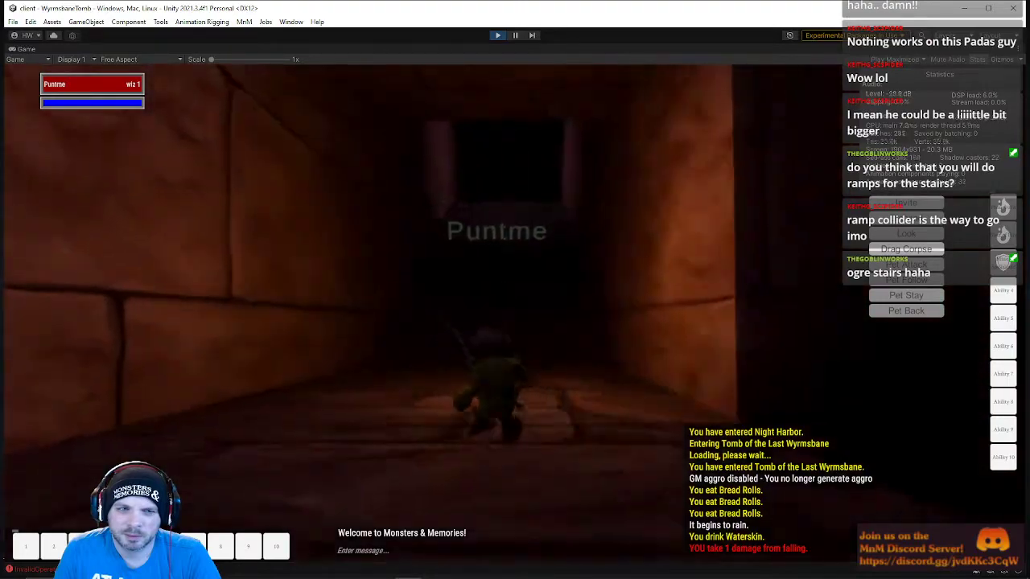
Continue around the passage corner and along the dark corridor to exit the tomb into Night Harbor
{"action": "key", "text": "w"}
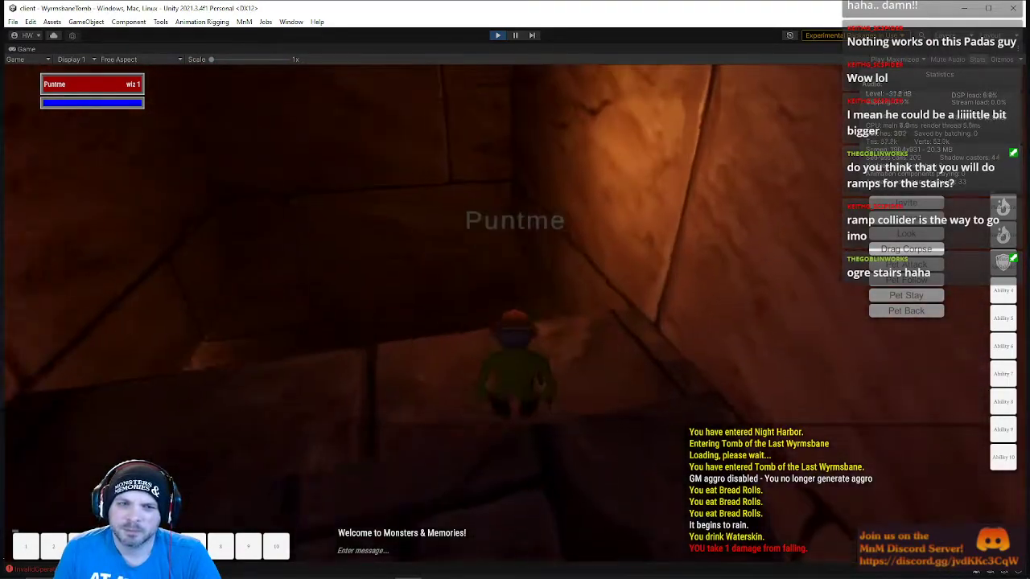
{"action": "key", "text": "w"}
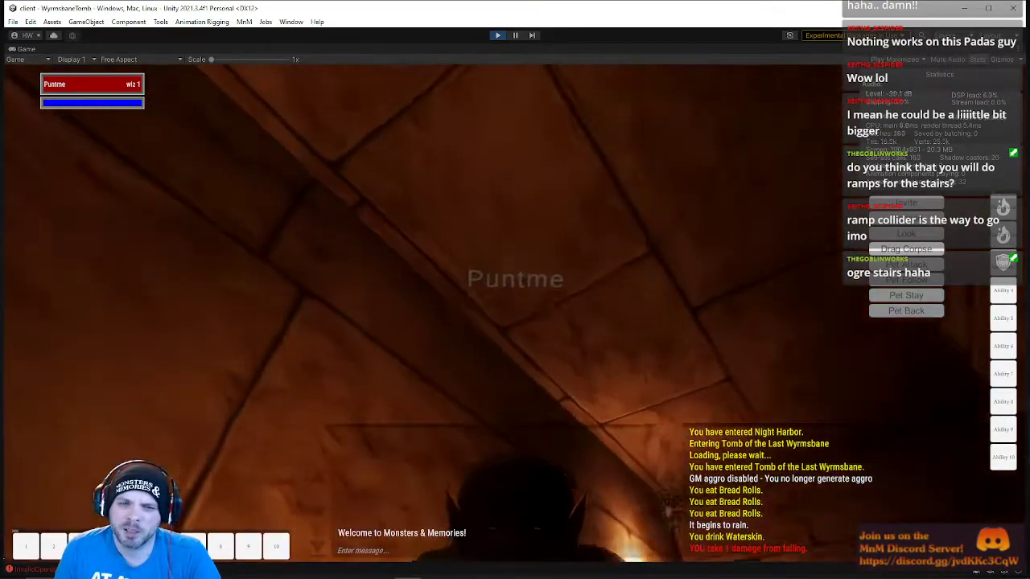
{"action": "key", "text": "w"}
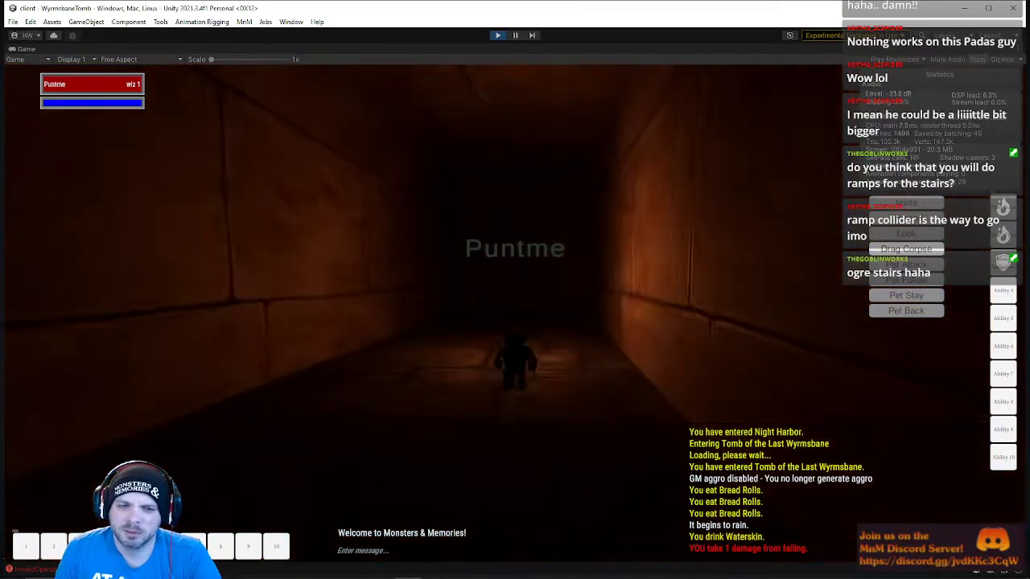
{"action": "key", "text": "w"}
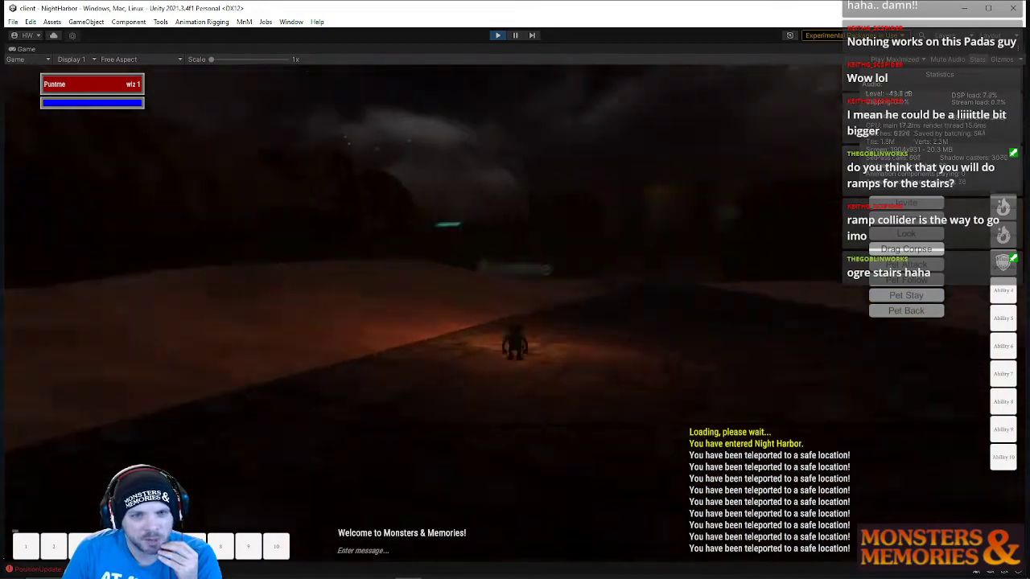
Follow the desert road in Night Harbor through the guarded city gate and approach the pale tiled wall inside
{"action": "key", "text": "w"}
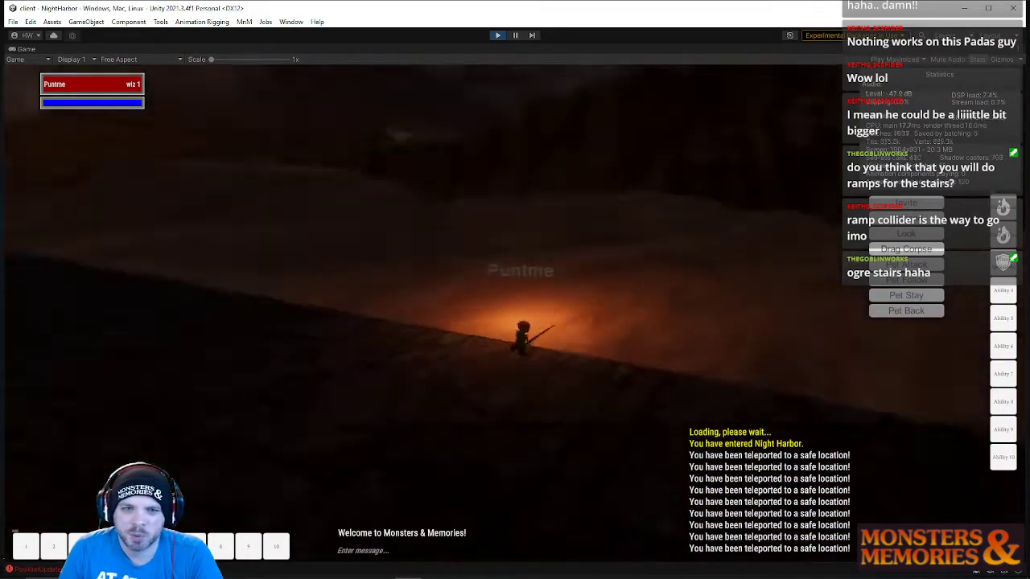
{"action": "key", "text": "w"}
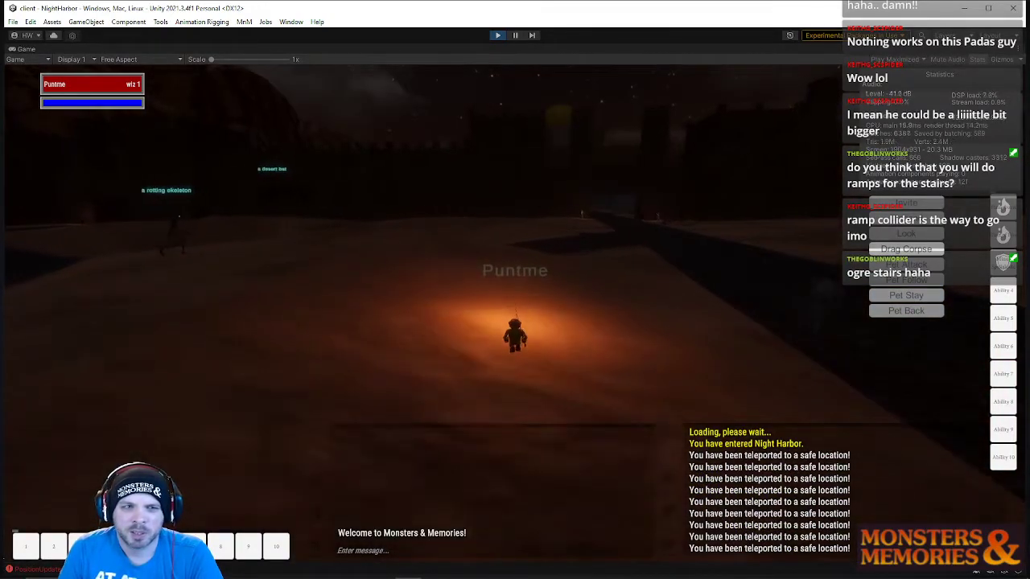
{"action": "key", "text": "w"}
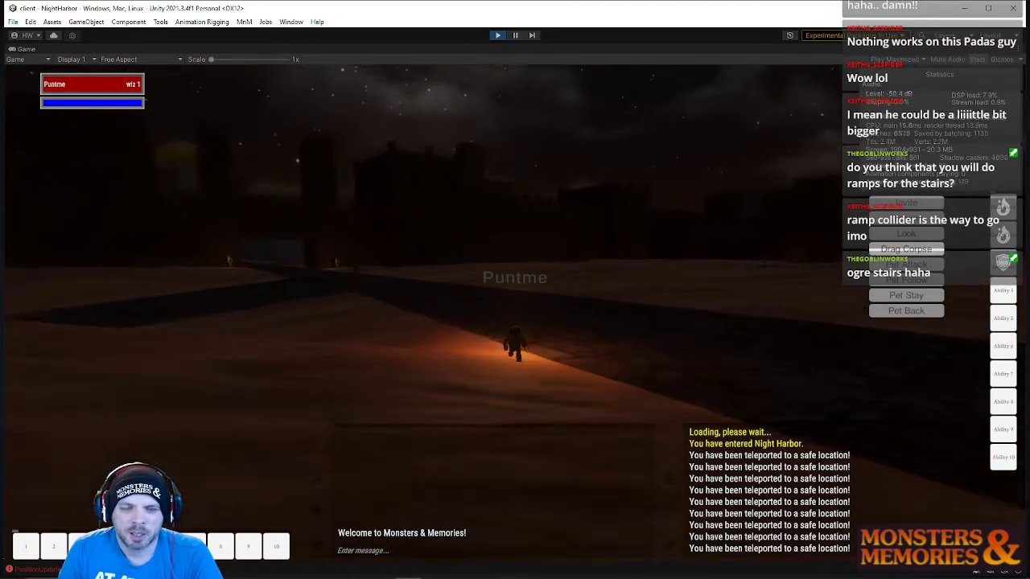
{"action": "key", "text": "w"}
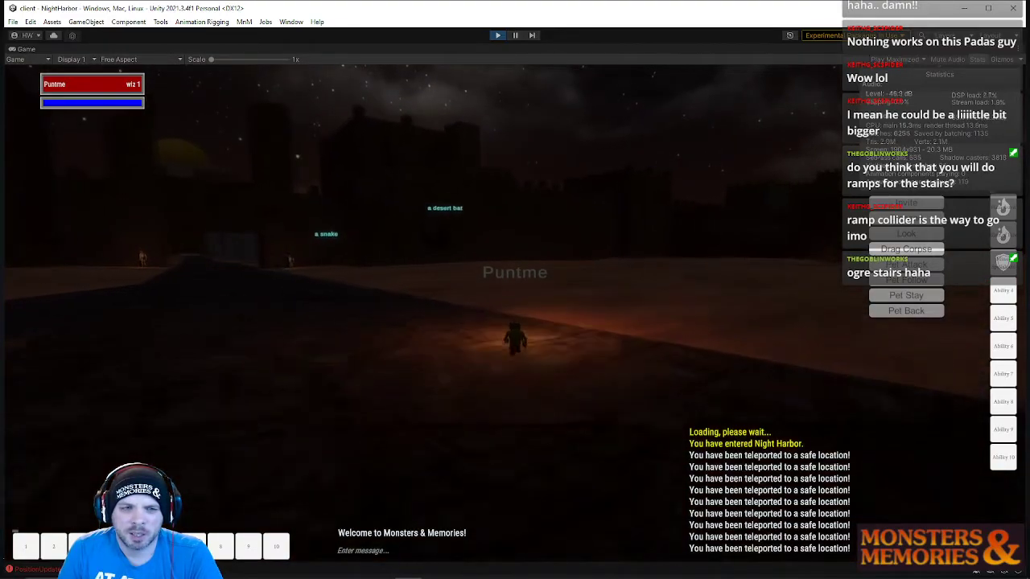
{"action": "key", "text": "w"}
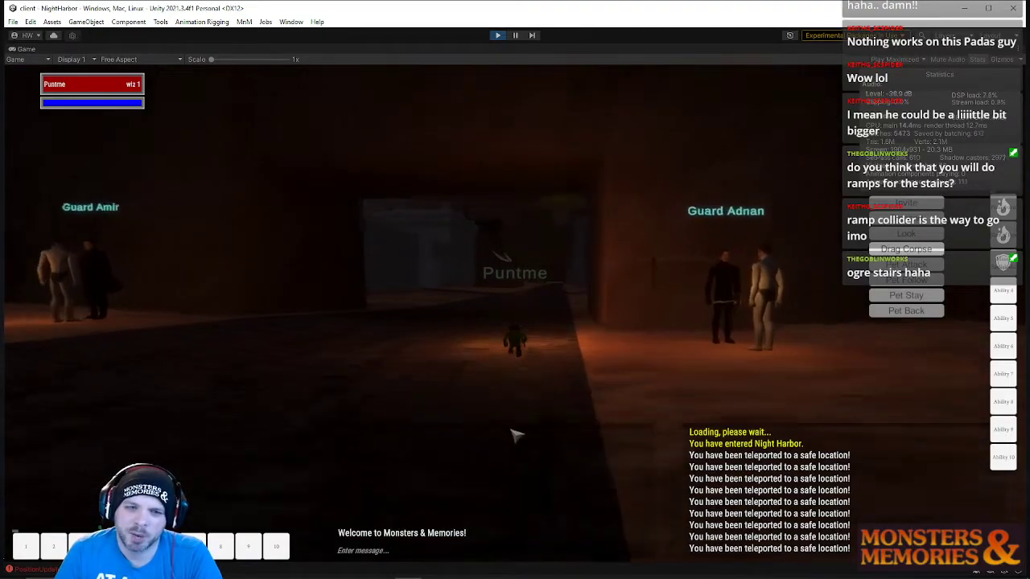
{"action": "key", "text": "w"}
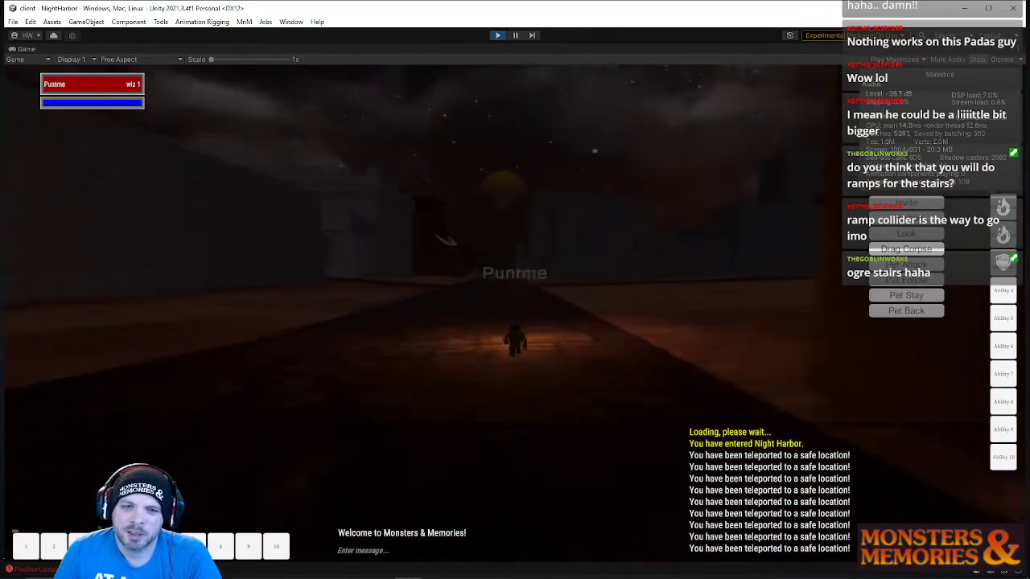
{"action": "key", "text": "w"}
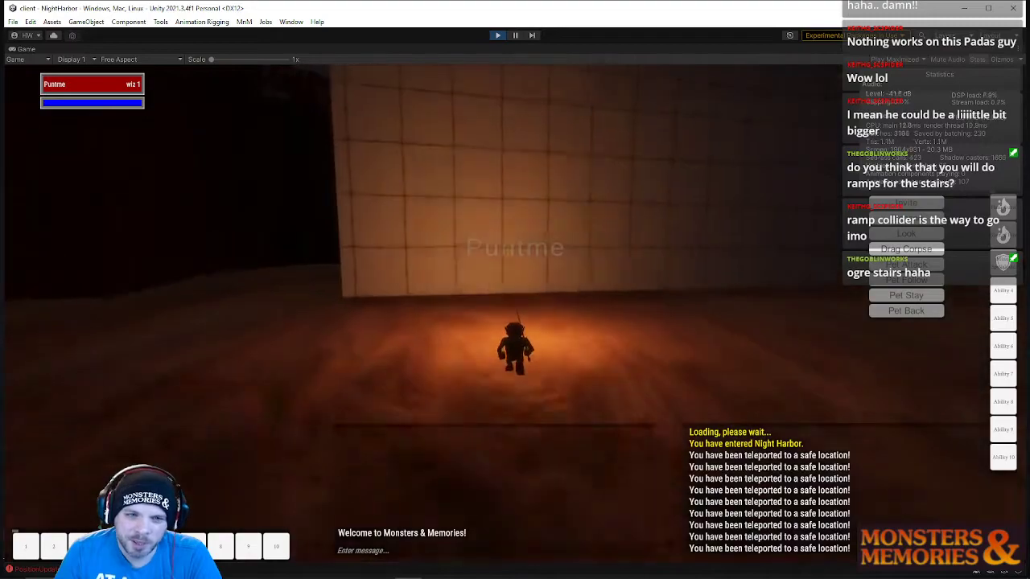
Walk past the pale tiled wall and across the paved street into the temple, passing the priest of Eltindra and the fire bowls
{"action": "key", "text": "w"}
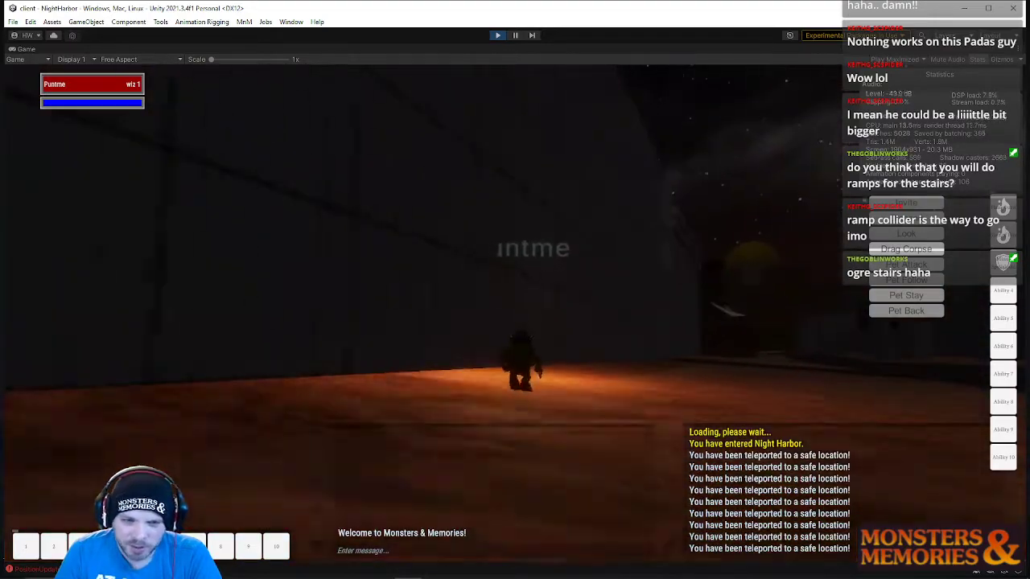
{"action": "key", "text": "w"}
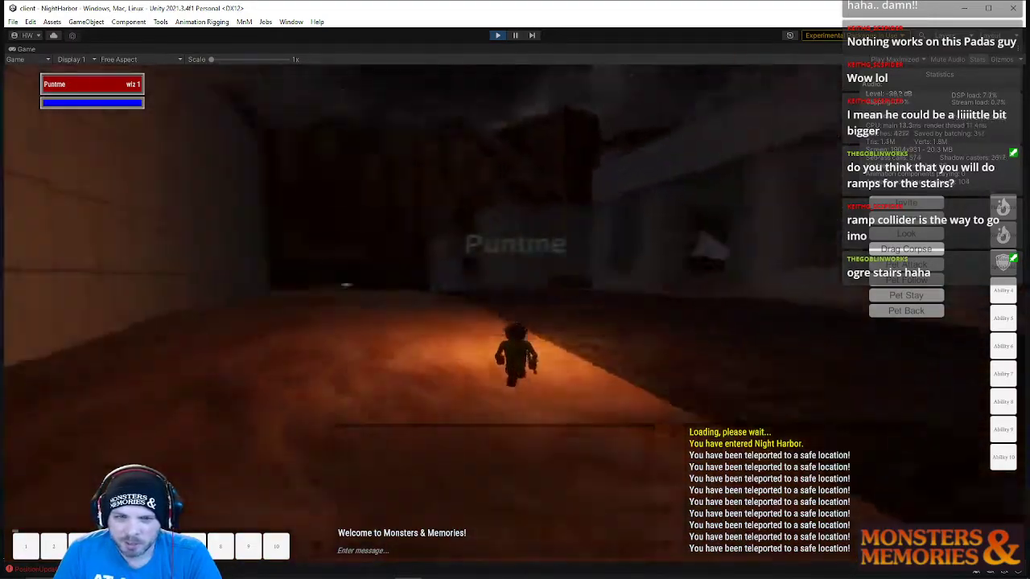
{"action": "key", "text": "w"}
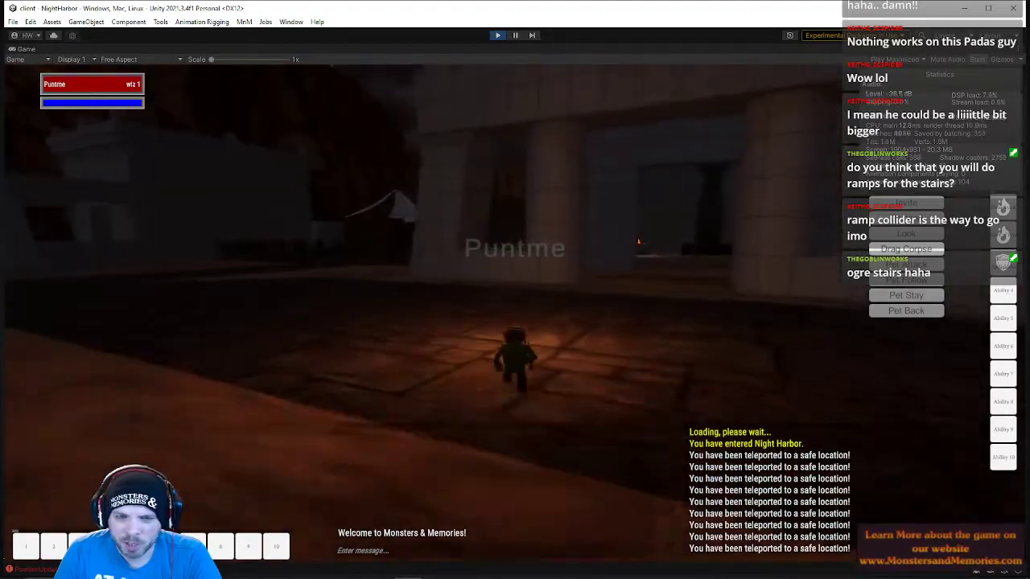
{"action": "key", "text": "w"}
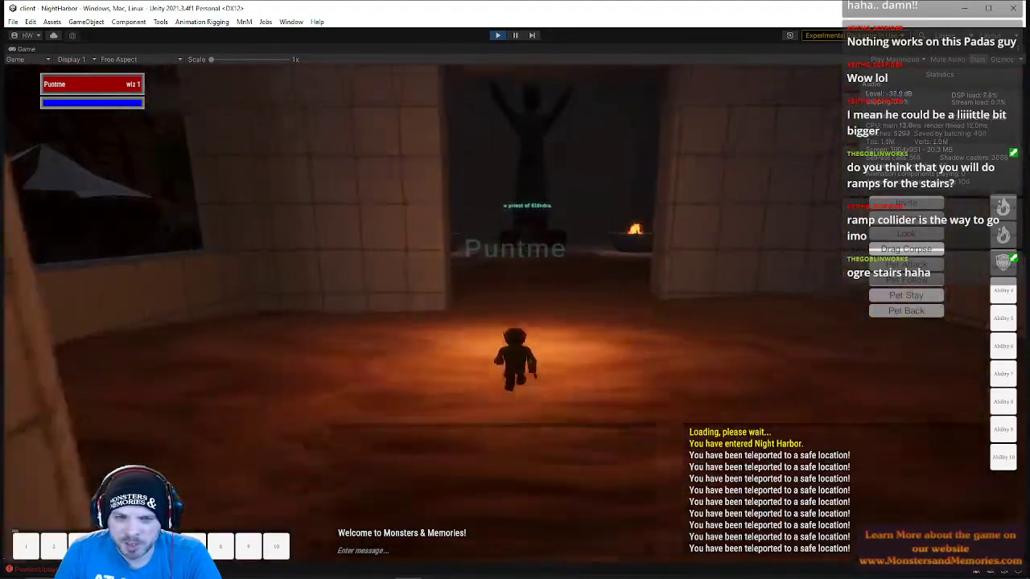
{"action": "key", "text": "w"}
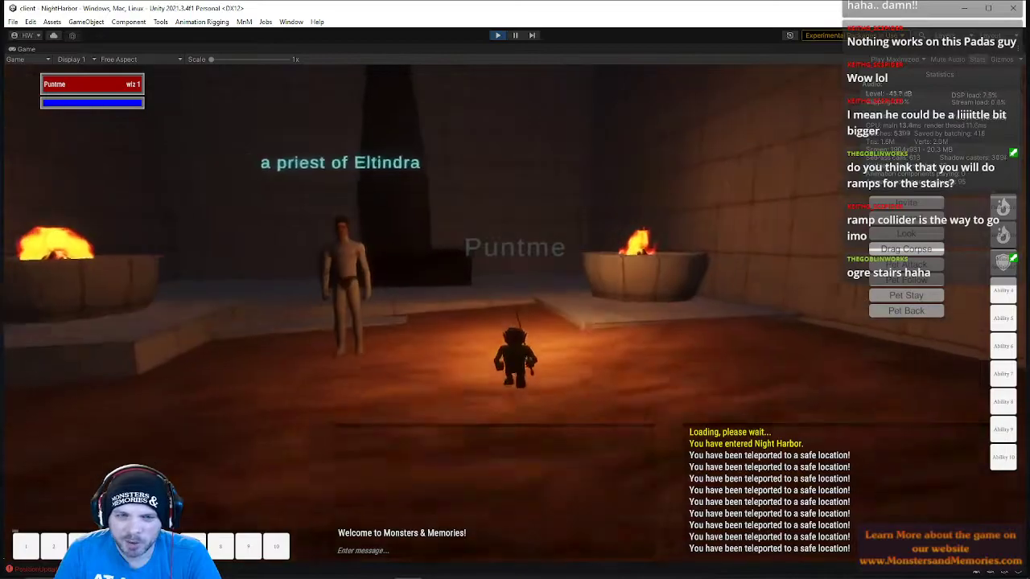
{"action": "key", "text": "w"}
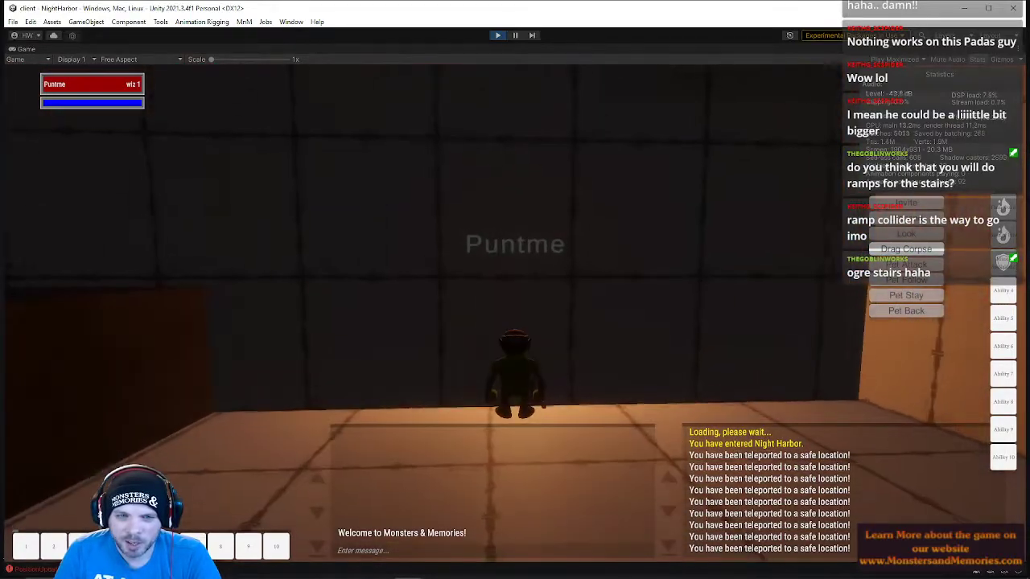
{"action": "key", "text": "w"}
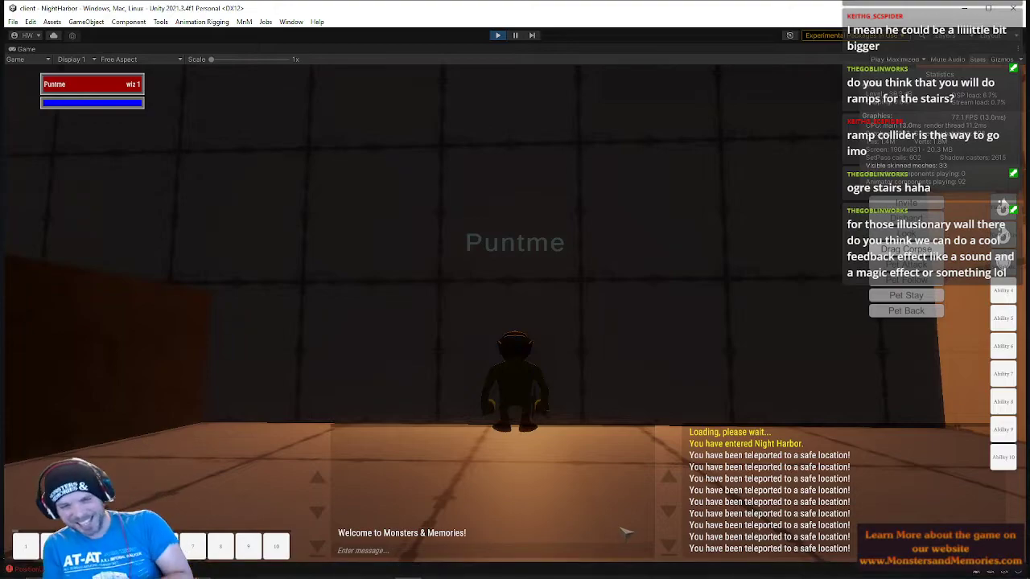
Turn around at the dark tiled wall, leave the tiled area and follow the paved street towards the tall gate opening
{"action": "scroll", "coordinate": [578, 335], "scroll_direction": "down", "scroll_amount": 3}
{"action": "mouse_move", "coordinate": [579, 334]}
{"action": "right_mouse_down"}
{"action": "mouse_move", "coordinate": [587, 362]}
{"action": "mouse_move", "coordinate": [482, 358]}
{"action": "mouse_move", "coordinate": [555, 346]}
{"action": "mouse_move", "coordinate": [584, 326]}
{"action": "mouse_move", "coordinate": [507, 378]}
{"action": "mouse_move", "coordinate": [527, 346]}
{"action": "mouse_move", "coordinate": [583, 334]}
{"action": "mouse_move", "coordinate": [632, 346]}
{"action": "mouse_move", "coordinate": [607, 330]}
{"action": "mouse_move", "coordinate": [567, 331]}
{"action": "right_mouse_up"}
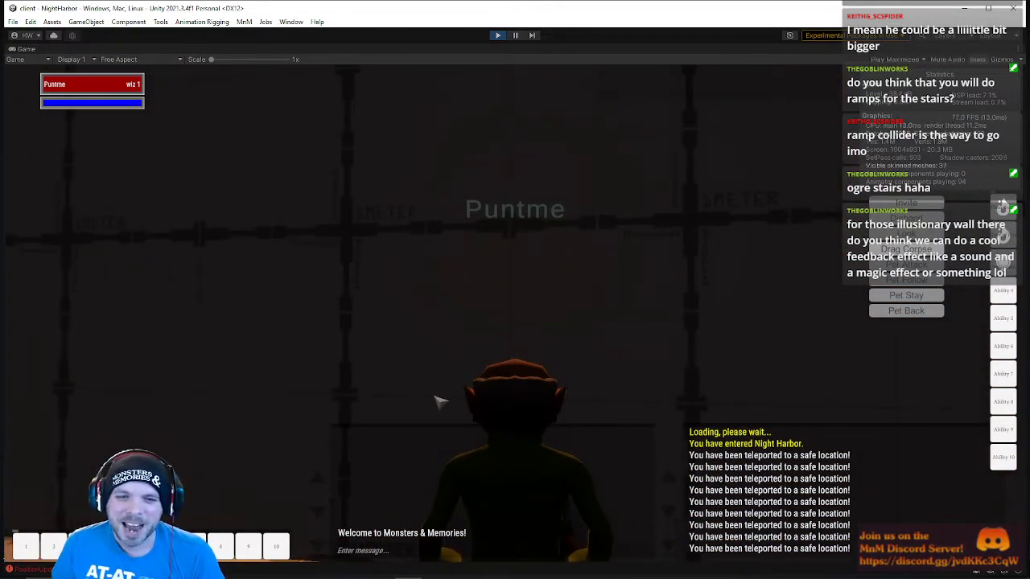
{"action": "right_click_drag", "start_coordinate": [641, 396], "coordinate": [113, 396]}
{"action": "key", "text": "w"}
{"action": "key", "text": "w"}
{"action": "key", "text": "w"}
{"action": "key", "text": "w"}
{"action": "key", "text": "w"}
{"action": "right_click_drag", "start_coordinate": [515, 393], "coordinate": [491, 392]}
{"action": "key", "text": "w"}
{"action": "key", "text": "w"}
{"action": "right_click_drag", "start_coordinate": [498, 320], "coordinate": [535, 320]}
{"action": "key", "text": "w"}
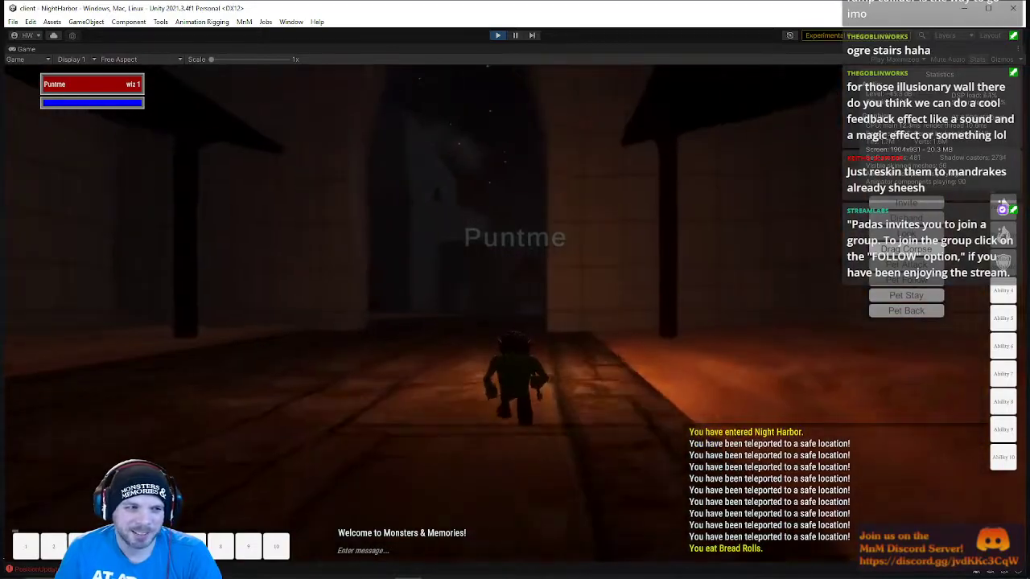
Pass through the tall gate opening and follow the sandy street past the hanging cloths and large block buildings
{"action": "key", "text": "w"}
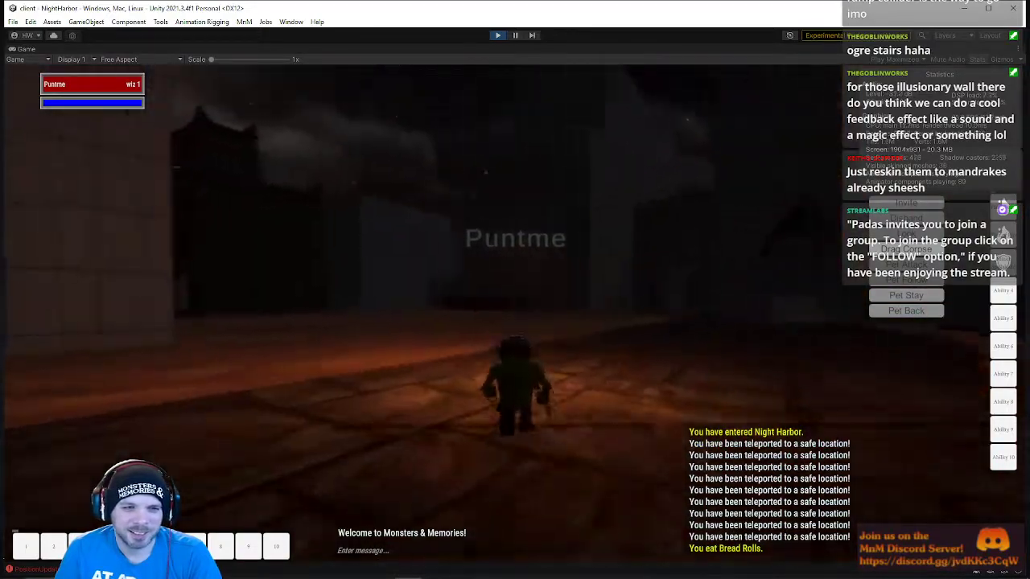
{"action": "key", "text": "w"}
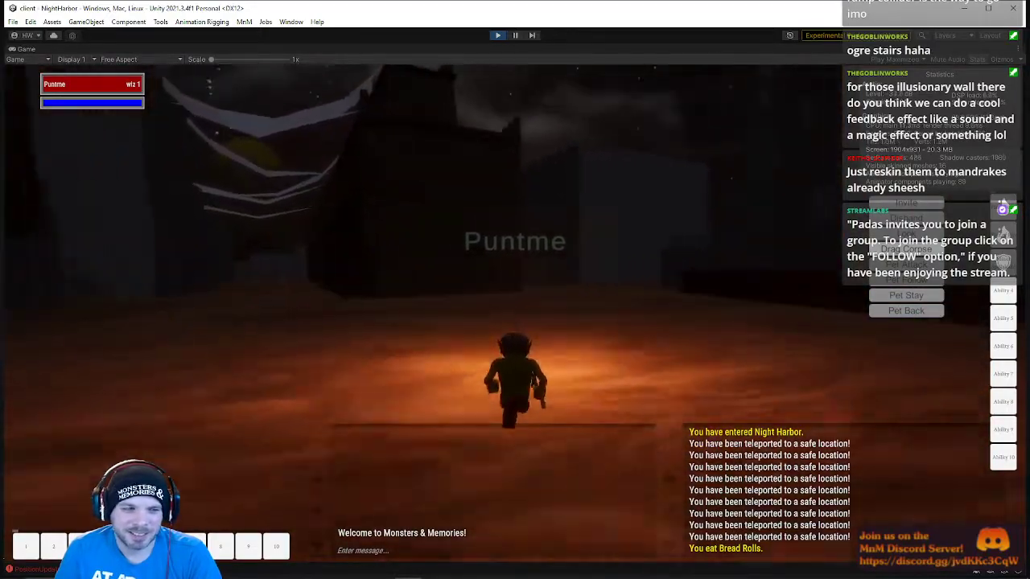
{"action": "key", "text": "w"}
{"action": "key", "text": "w"}
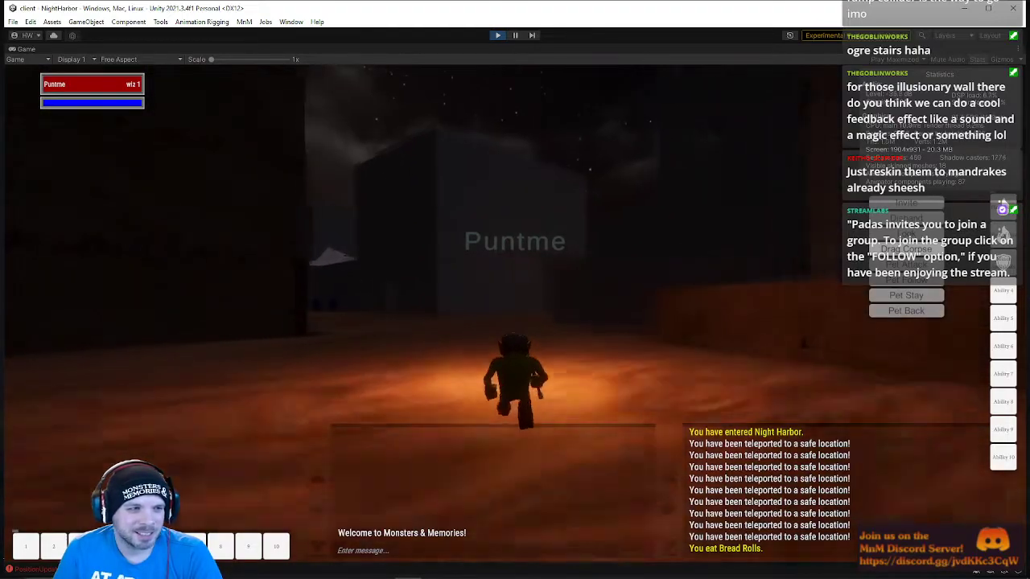
{"action": "key", "text": "w"}
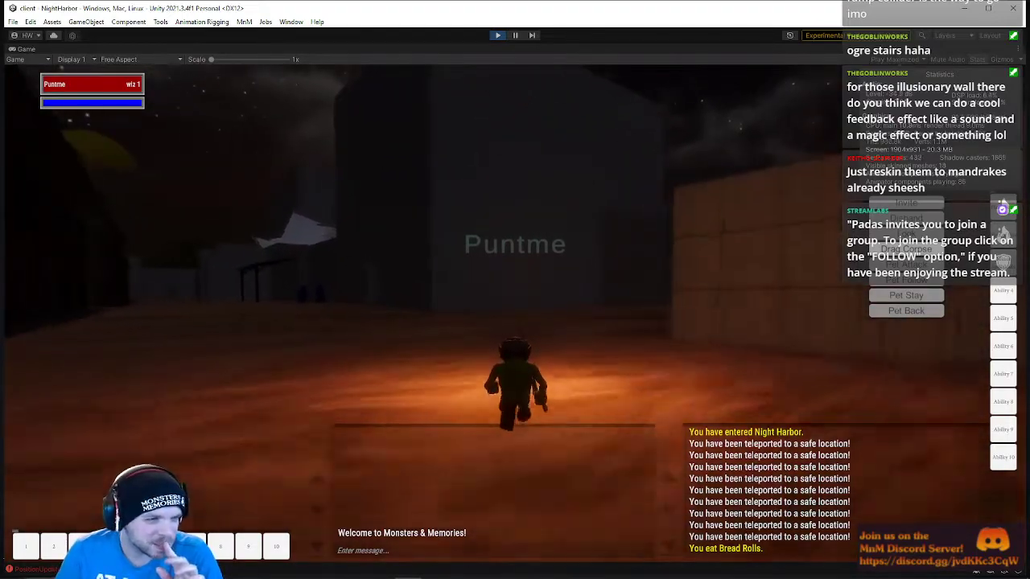
{"action": "key", "text": "w"}
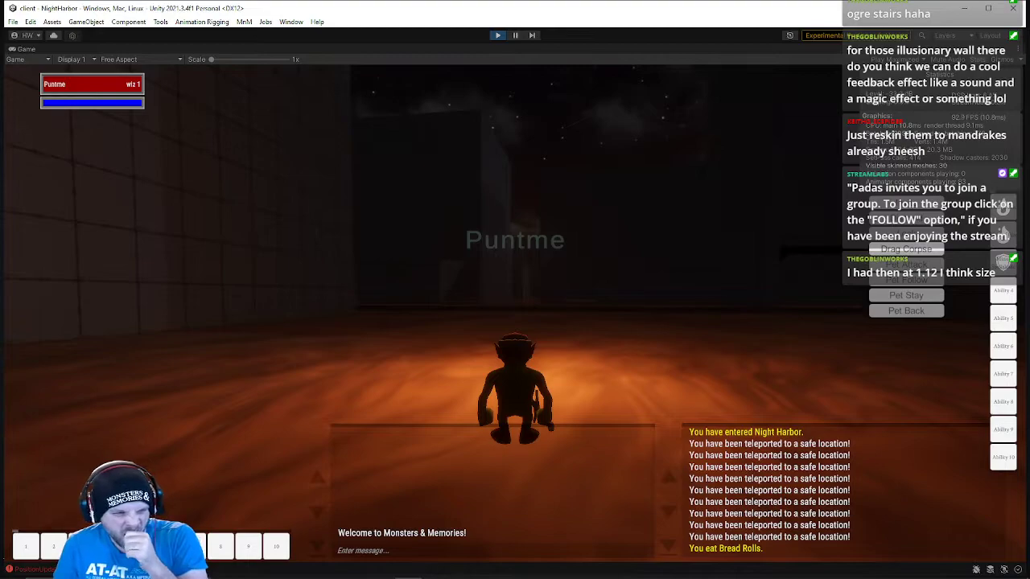
Cross the open sandy ground and go between the tiled buildings towards the recessed doorway
{"action": "key", "text": "w"}
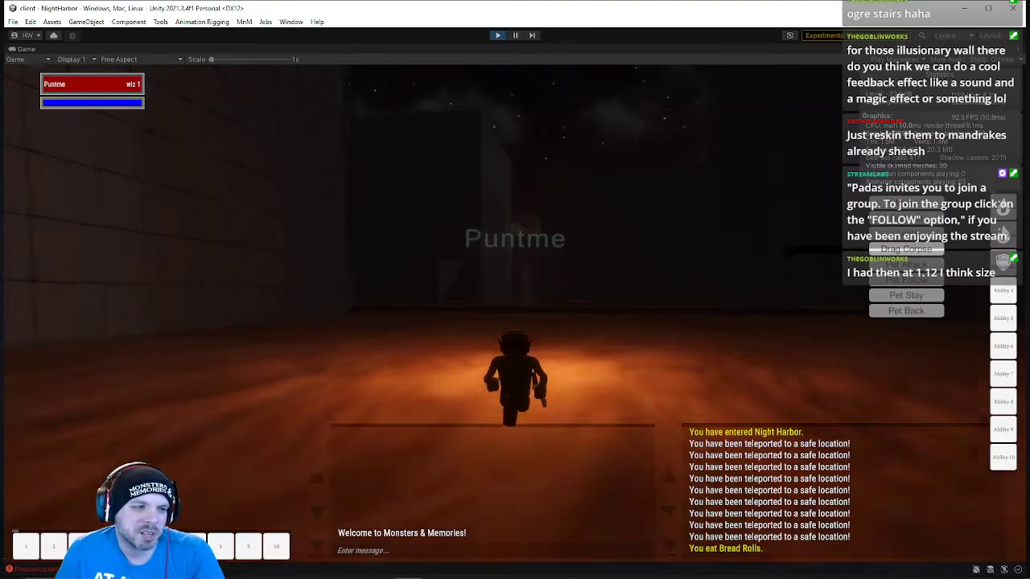
{"action": "key", "text": "w"}
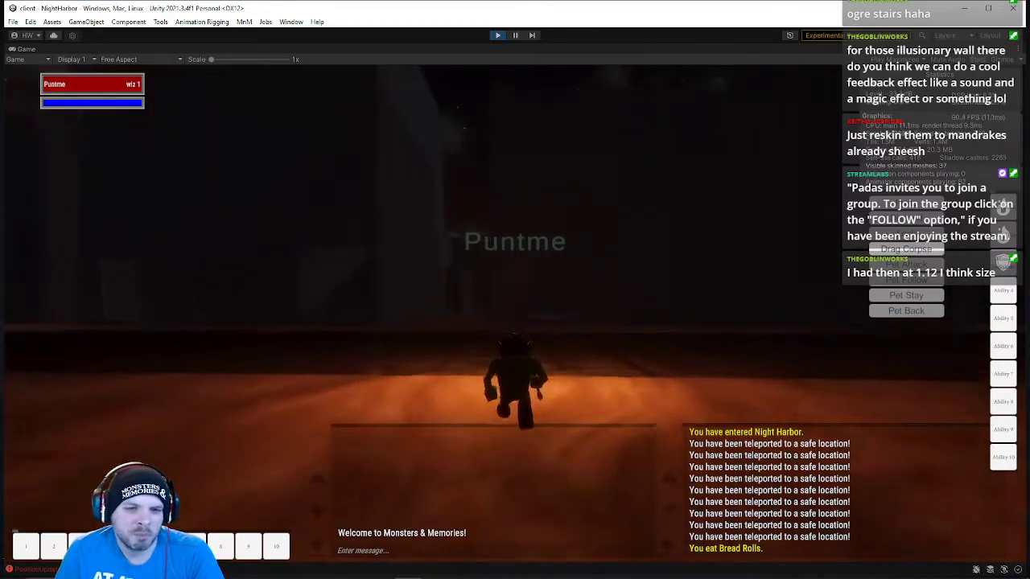
{"action": "key", "text": "w"}
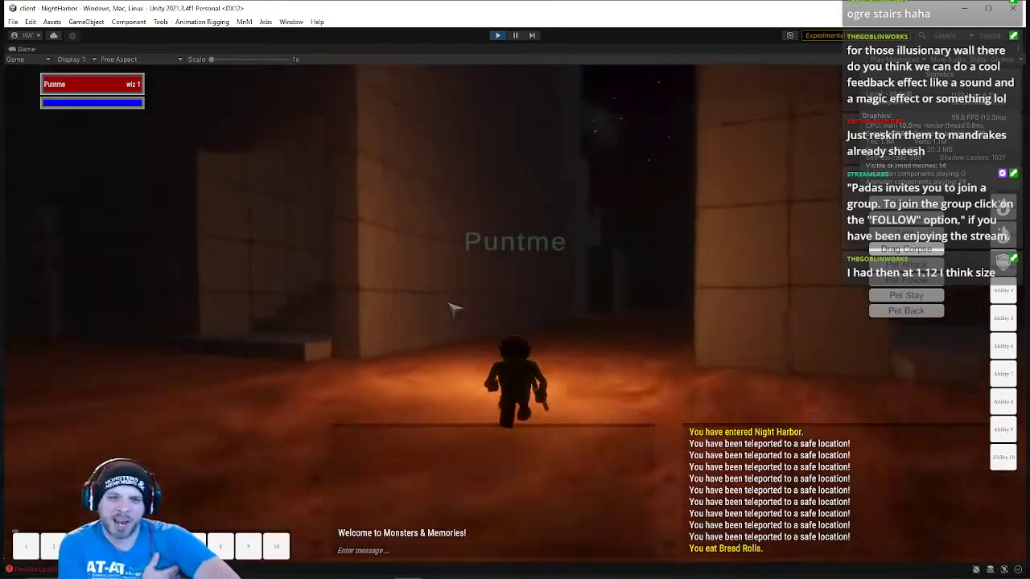
{"action": "key", "text": "w"}
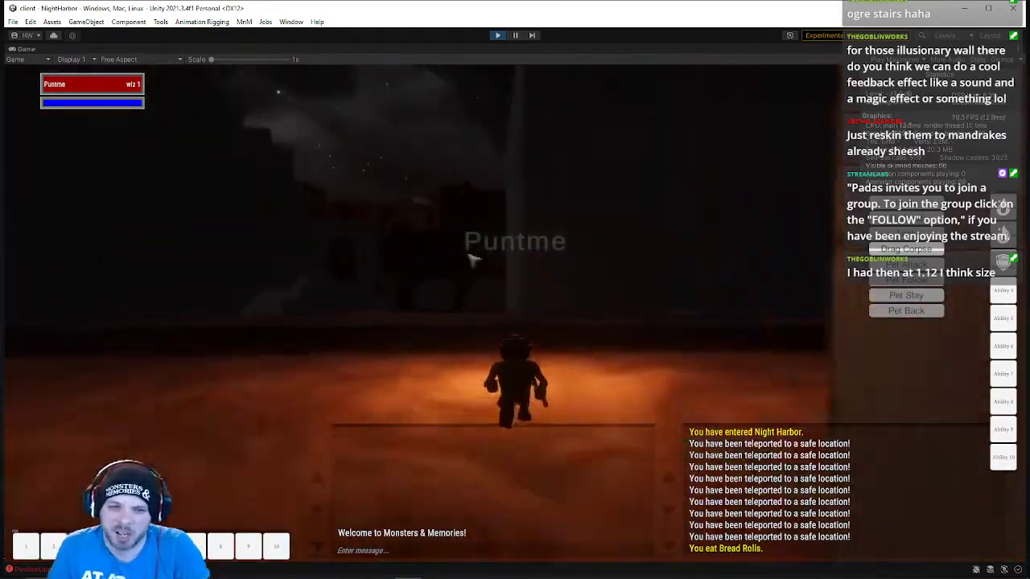
{"action": "key", "text": "d"}
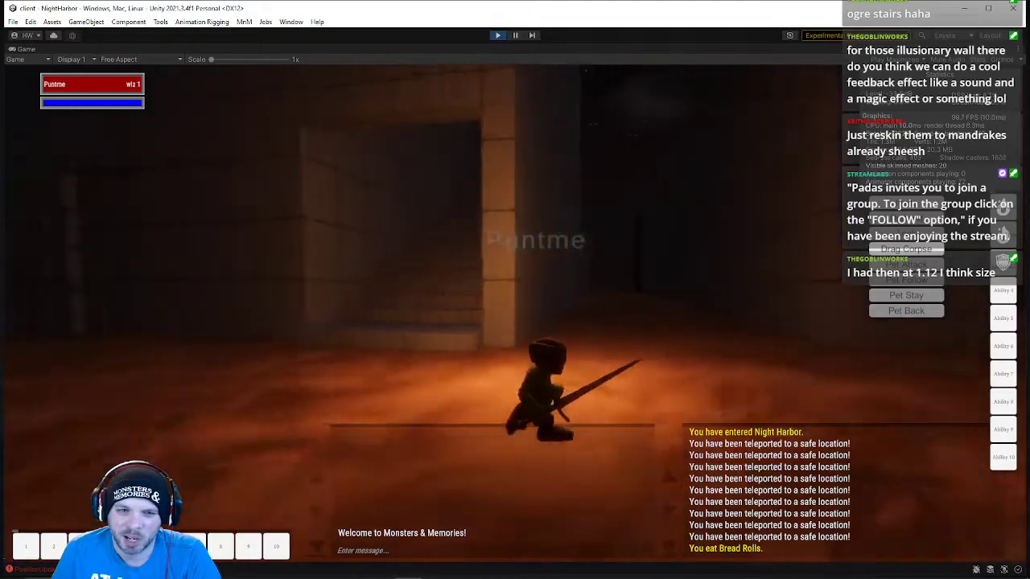
Follow the narrow alley between the tiled walls, passing the open doorway and rounding the dark corner
{"action": "key", "text": "w"}
{"action": "key", "text": "w"}
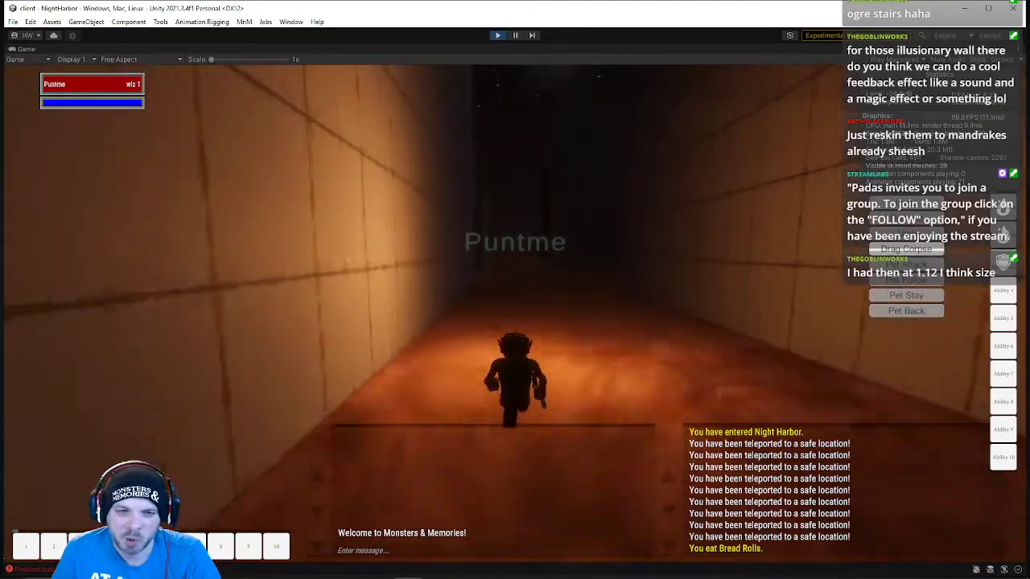
{"action": "key", "text": "w"}
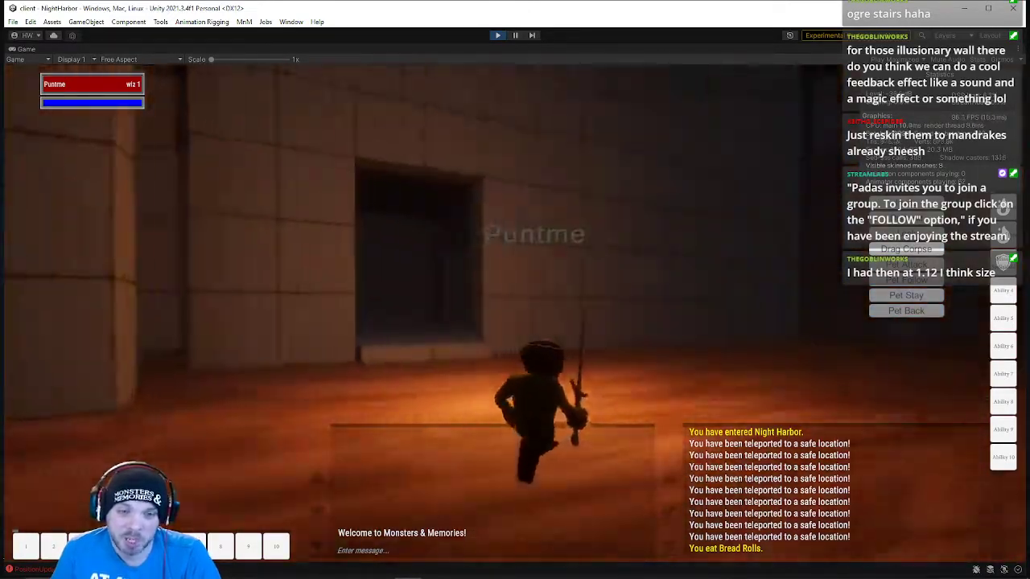
{"action": "key", "text": "w"}
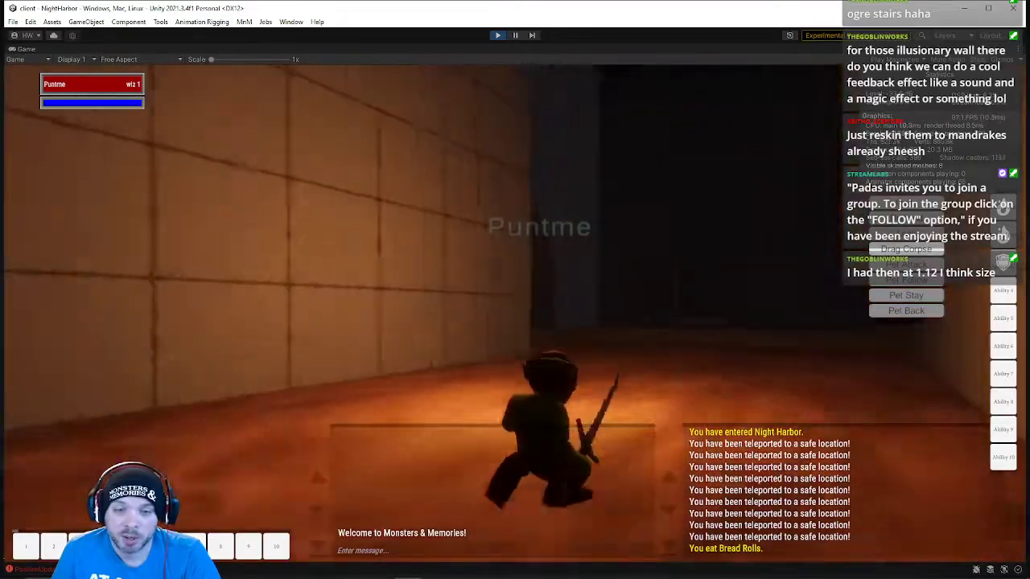
{"action": "key", "text": "w"}
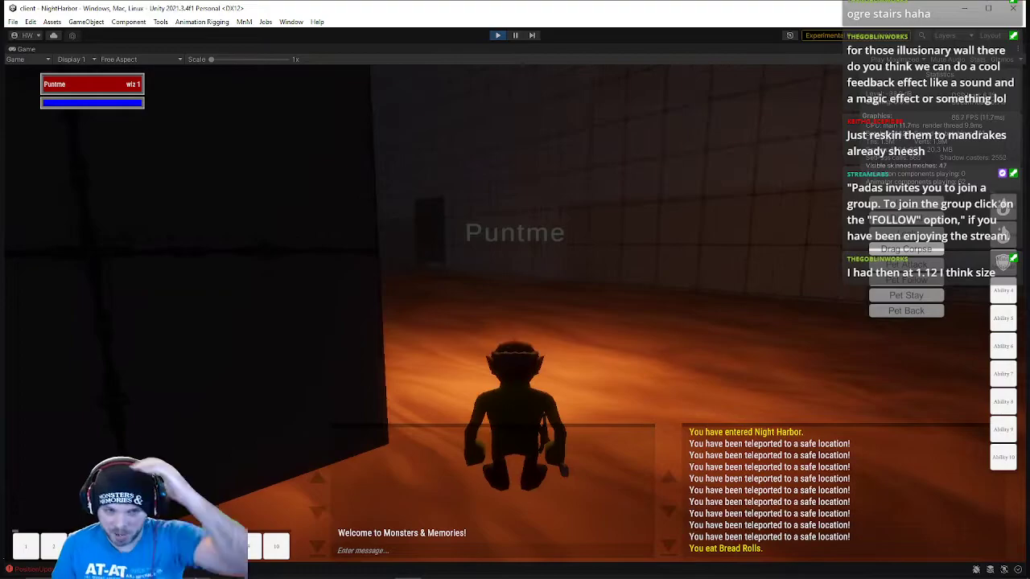
{"action": "key", "text": "w"}
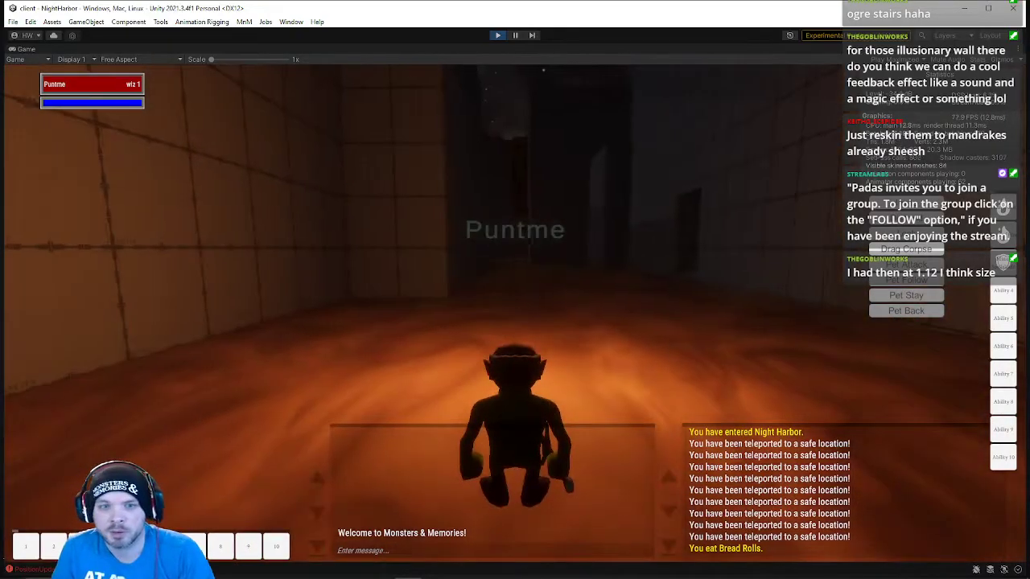
Enter the tiled building and inspect its rooms, door opening and threshold to the sandy street
{"action": "key", "text": "w"}
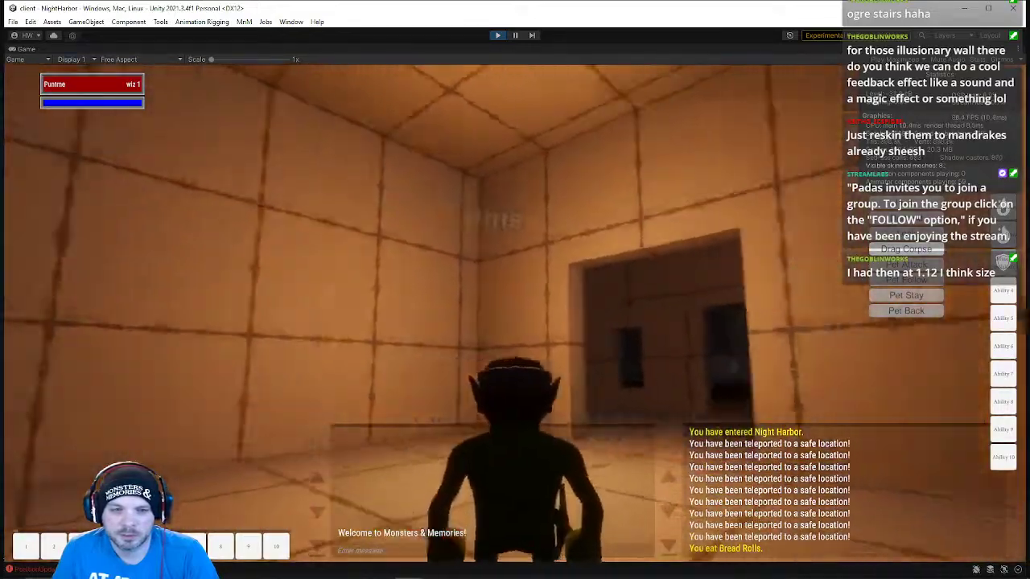
{"action": "key", "text": "w"}
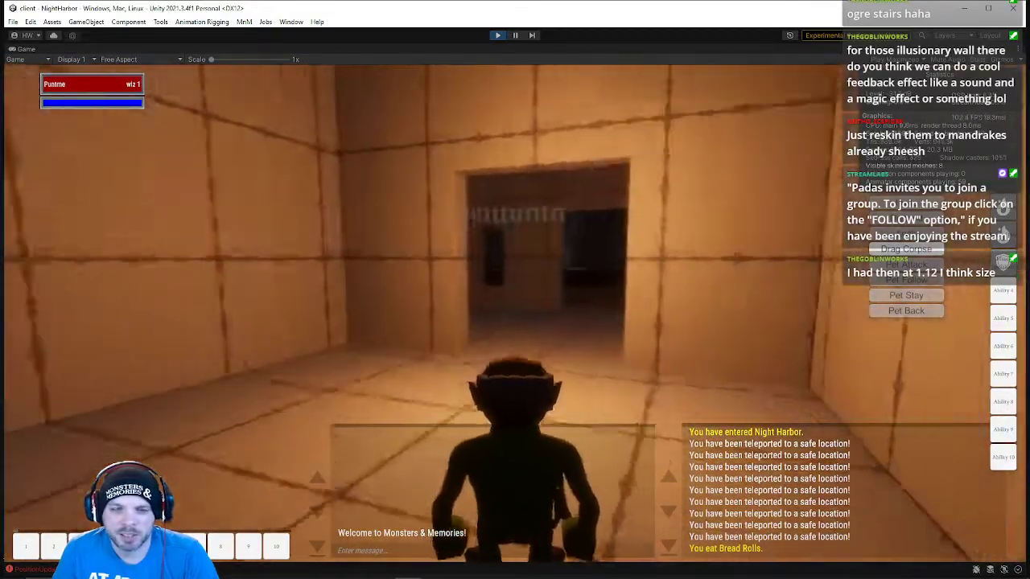
{"action": "key", "text": "w"}
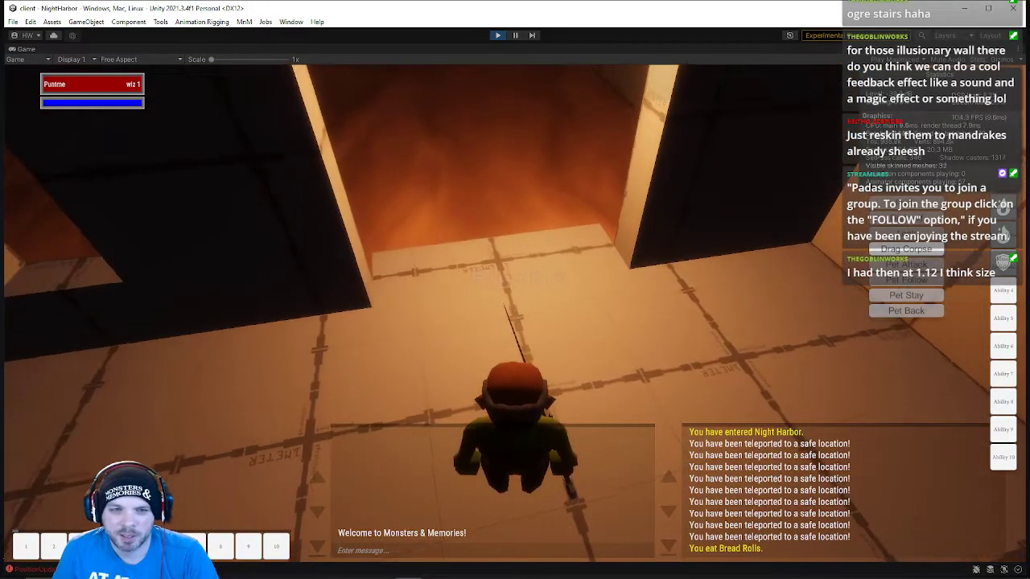
{"action": "key", "text": "w"}
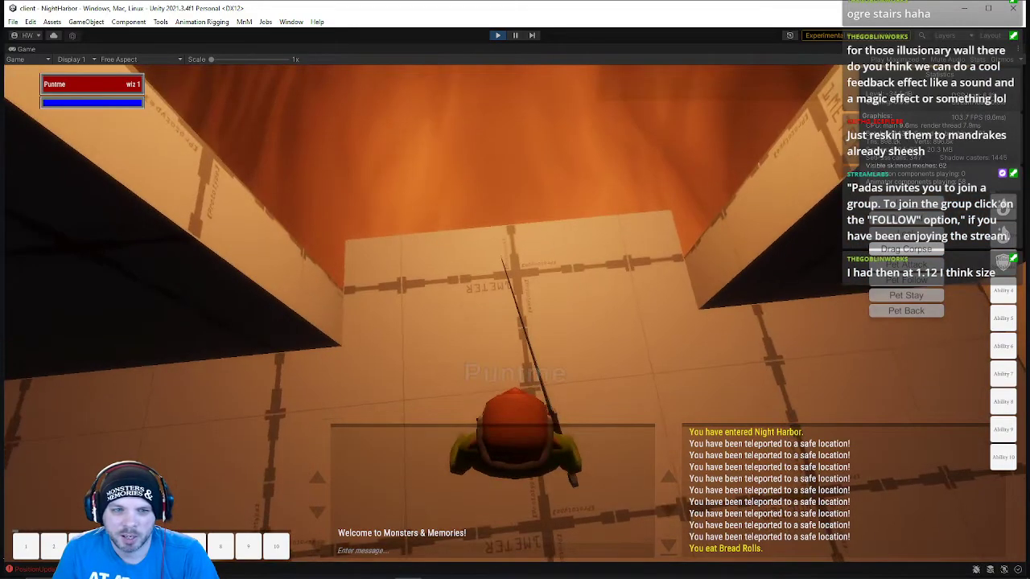
{"action": "key", "text": "w"}
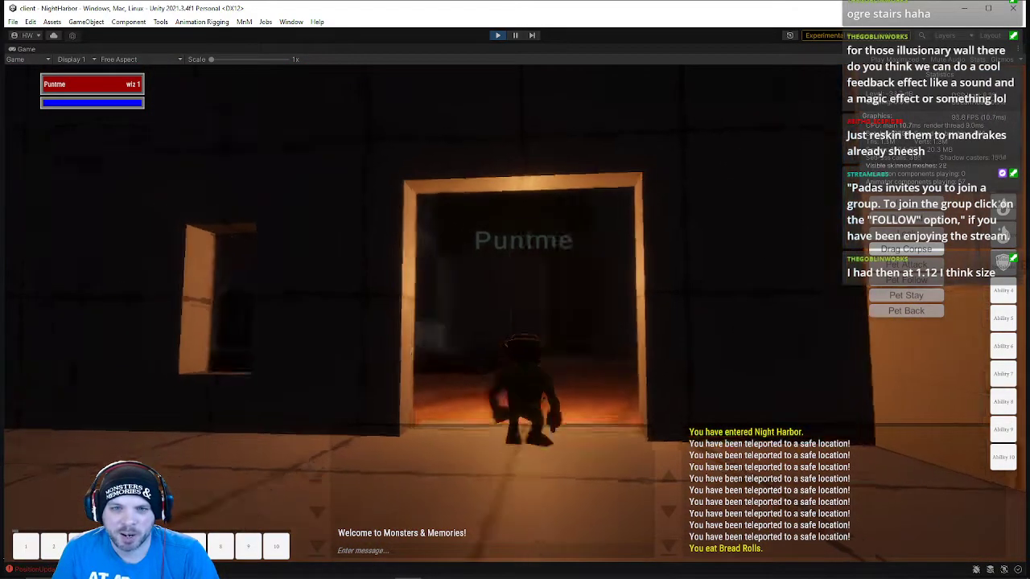
Back away from the building's door opening and compare the doorway and window sizes with the character from several distances
{"action": "key", "text": "s"}
{"action": "key", "text": "s"}
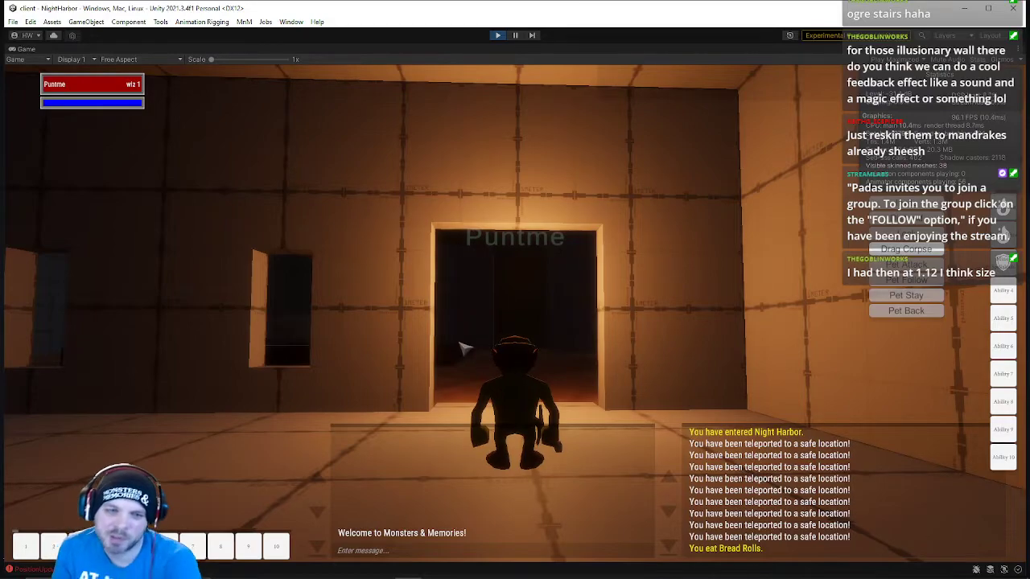
{"action": "right_click_drag", "start_coordinate": [537, 317], "coordinate": [530, 226]}
{"action": "mouse_move", "coordinate": [544, 329]}
{"action": "right_mouse_down"}
{"action": "mouse_move", "coordinate": [534, 312]}
{"action": "mouse_move", "coordinate": [550, 312]}
{"action": "right_mouse_up"}
{"action": "key", "text": "w"}
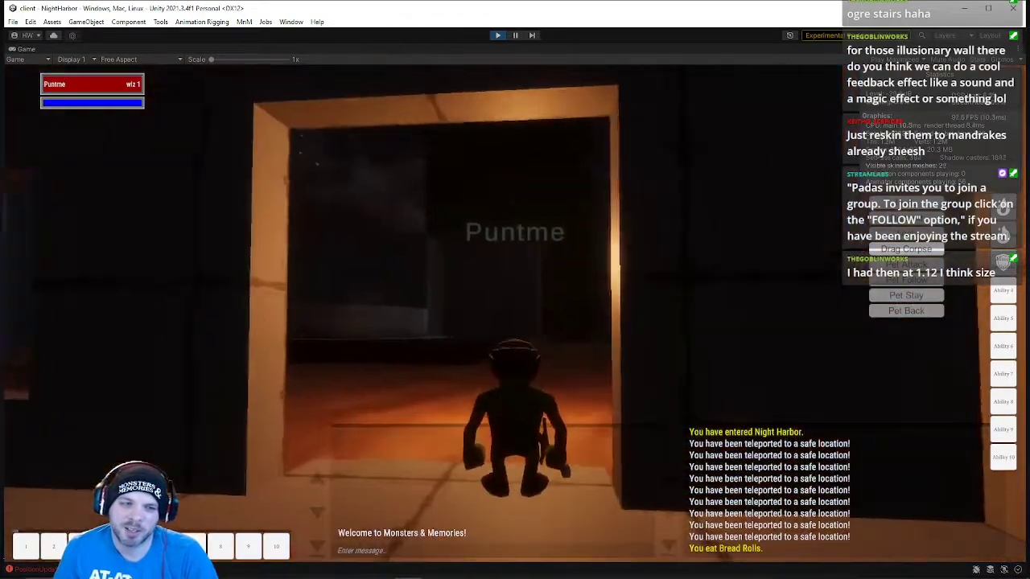
{"action": "key", "text": "w"}
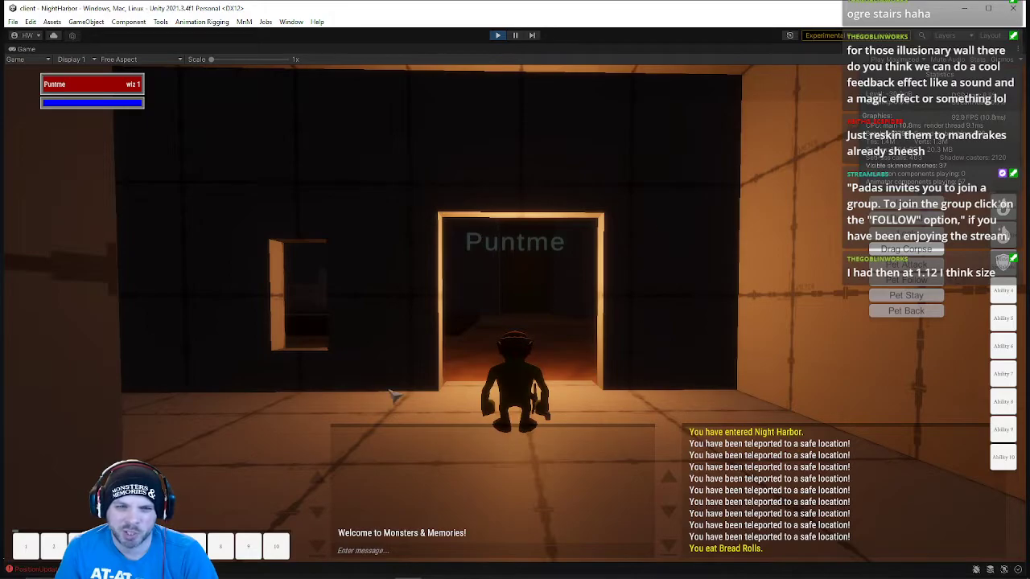
Leave through the doorway, go around the outside wall and climb to the neighbouring tiled building's upper landing
{"action": "key", "text": "w"}
{"action": "right_click_drag", "start_coordinate": [386, 402], "coordinate": [161, 394]}
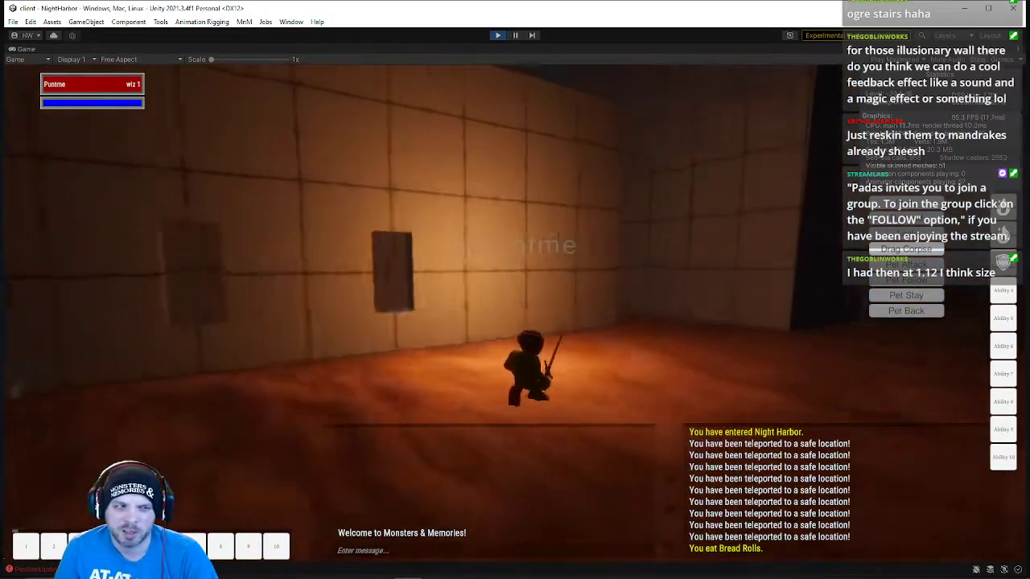
{"action": "key", "text": "w"}
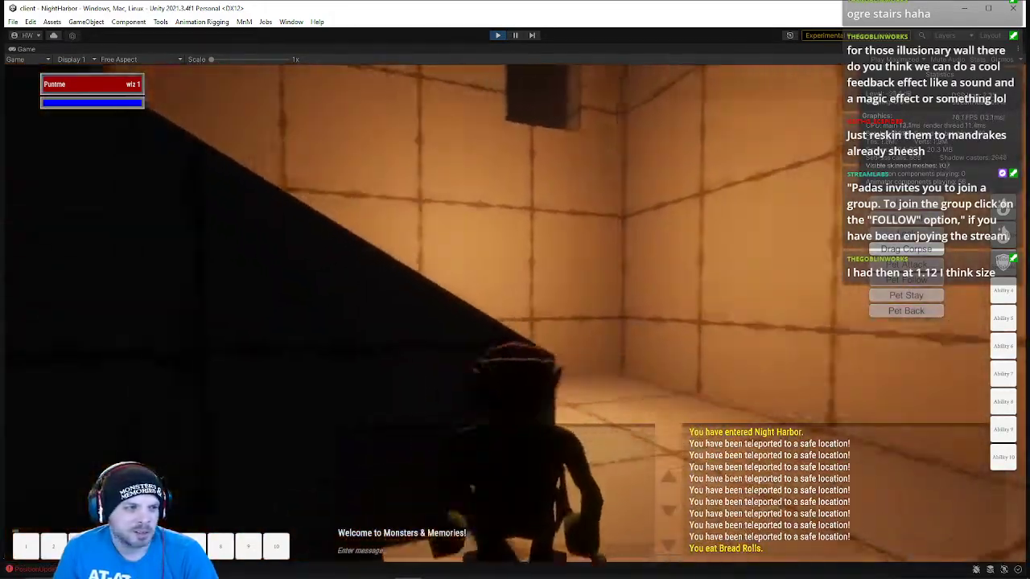
{"action": "key", "text": "w"}
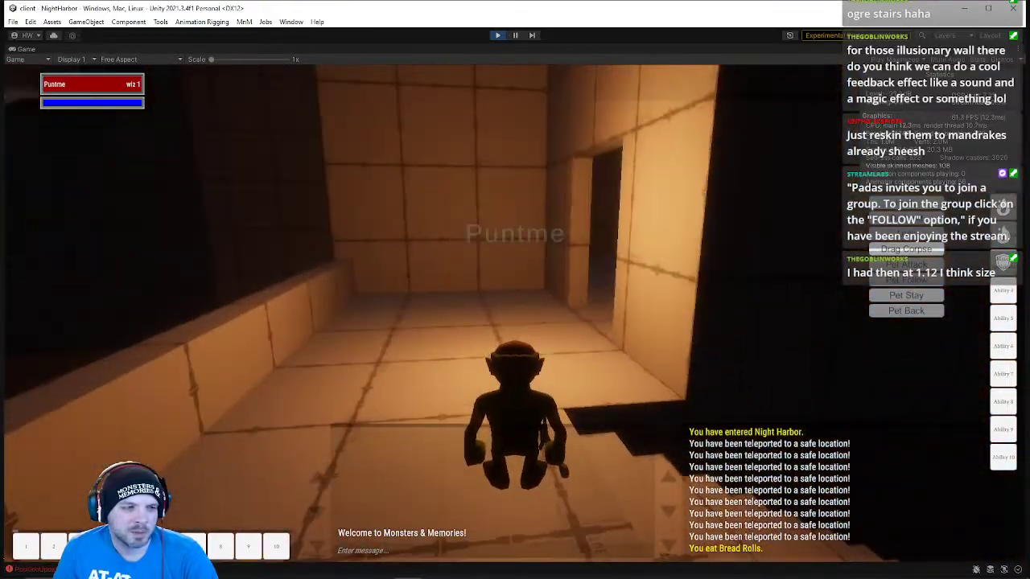
Walk through the tiled building's upper rooms and compare the narrow window's size with the character from near and far
{"action": "key", "text": "w"}
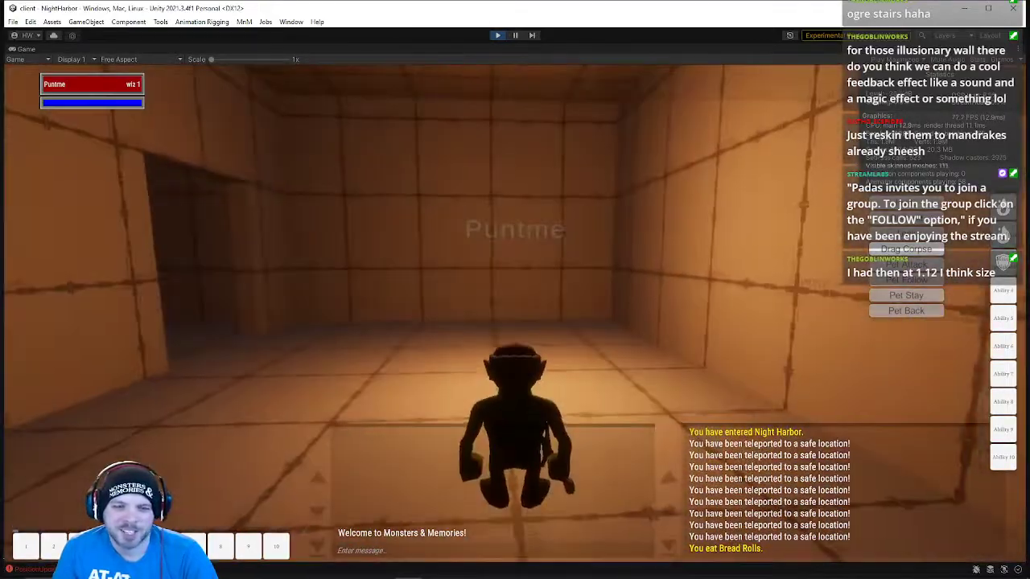
{"action": "key", "text": "w"}
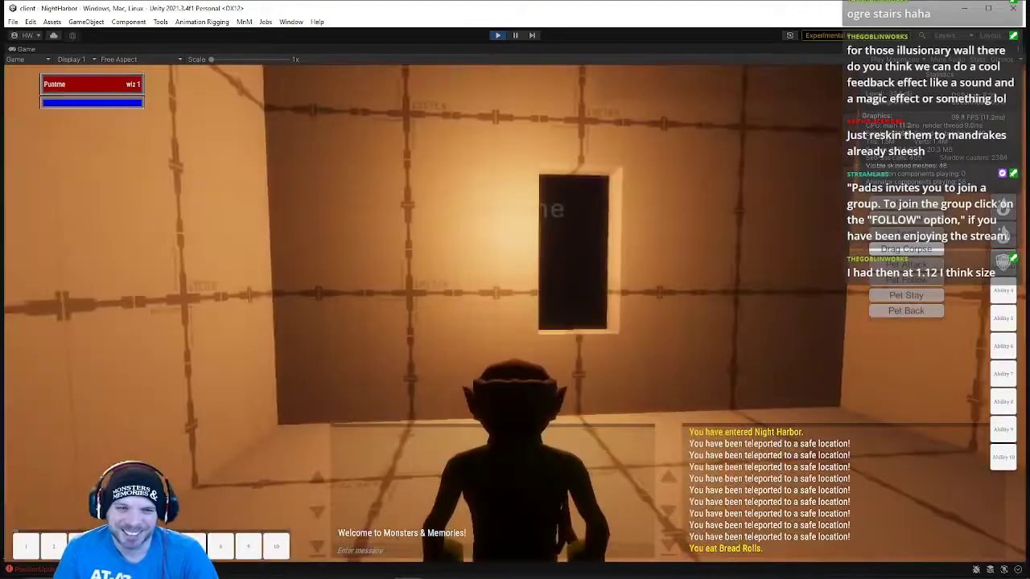
{"action": "scroll", "coordinate": [515, 313], "scroll_direction": "up", "scroll_amount": 4}
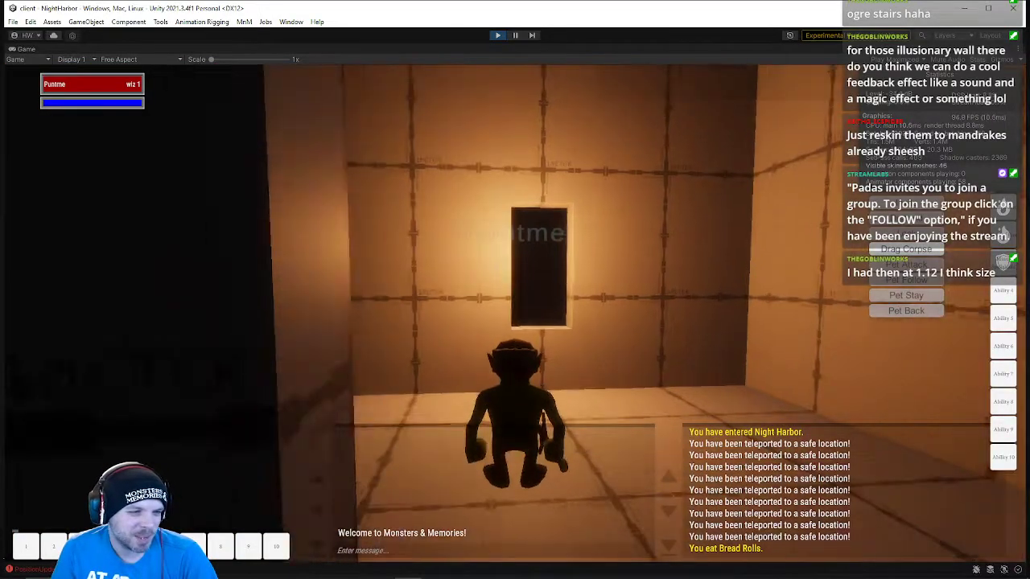
{"action": "scroll", "coordinate": [515, 314], "scroll_direction": "down", "scroll_amount": 4}
{"action": "scroll", "coordinate": [515, 314], "scroll_direction": "up", "scroll_amount": 4}
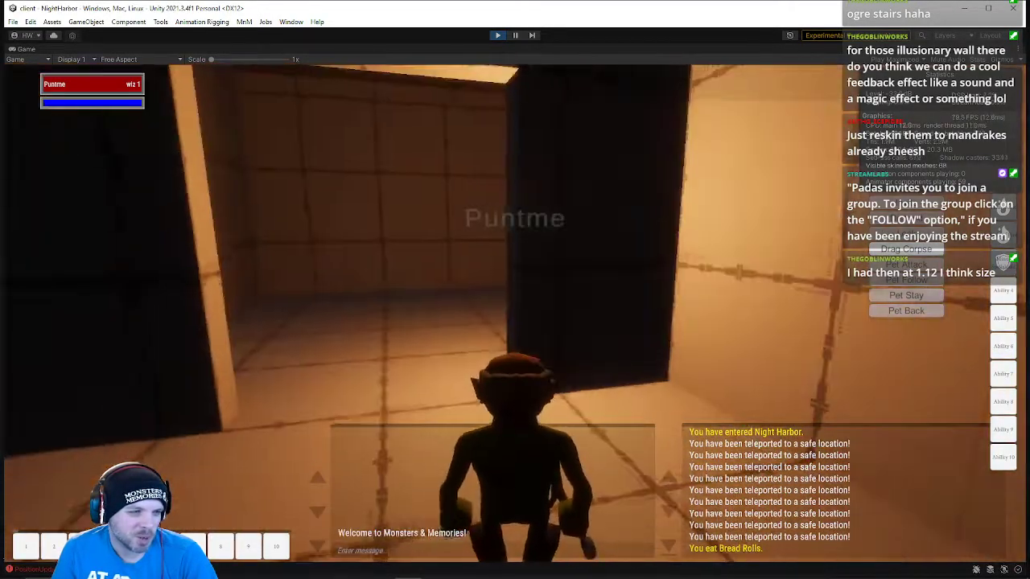
Pass through the upper floor's rooms and doorways and go out to the exterior staircase
{"action": "key", "text": "w"}
{"action": "key", "text": "w"}
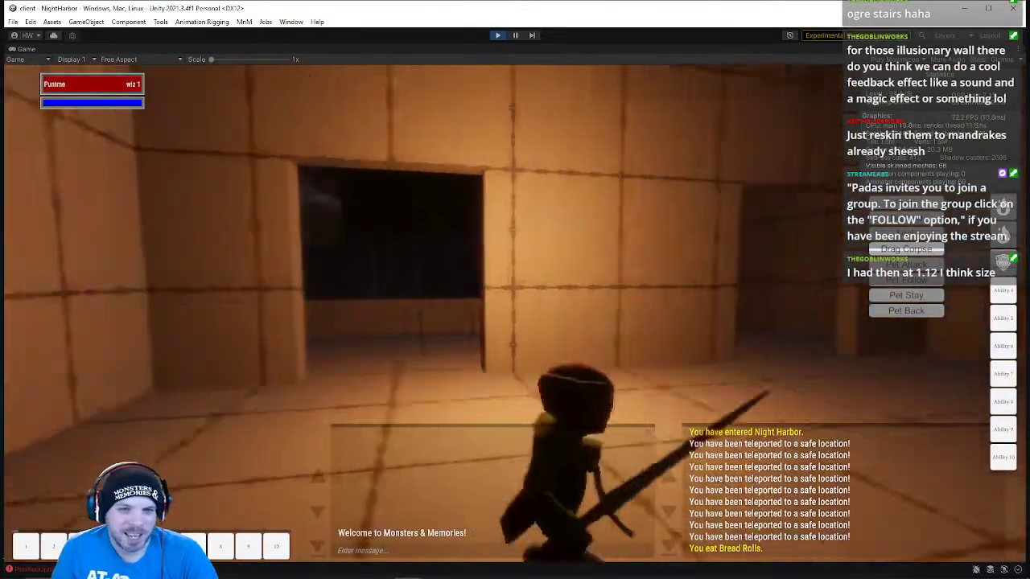
{"action": "key", "text": "w"}
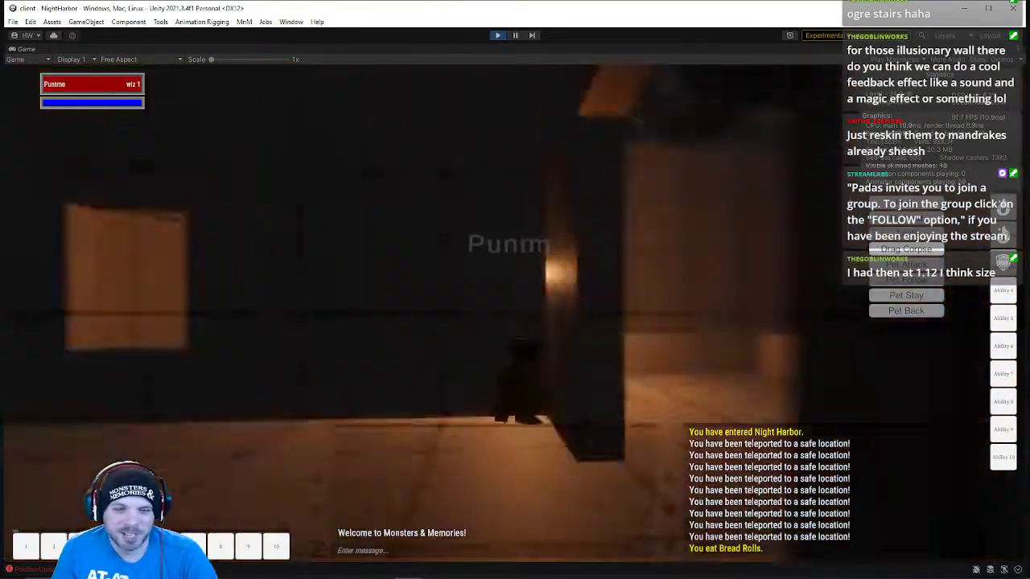
{"action": "key", "text": "w"}
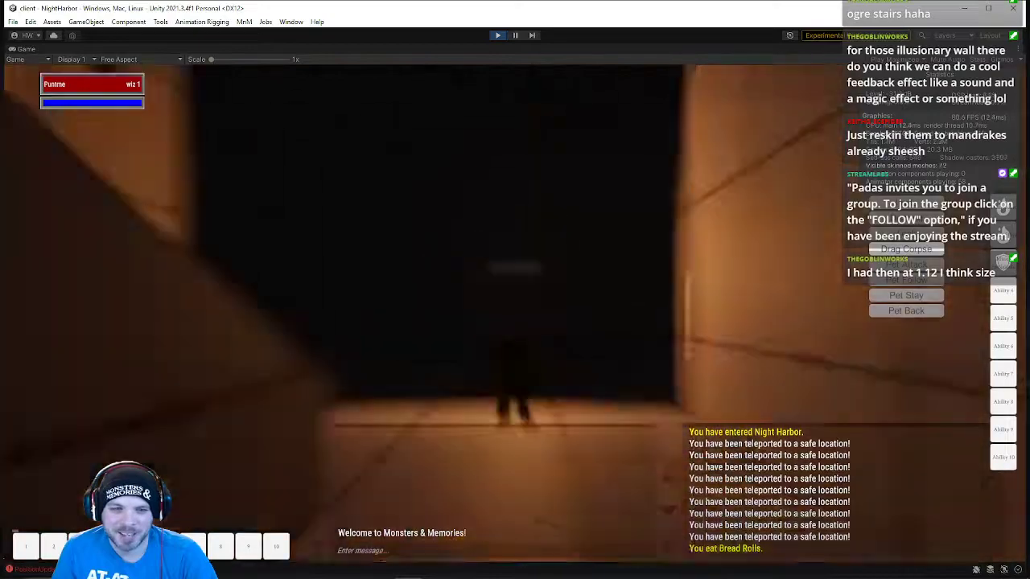
{"action": "key", "text": "w"}
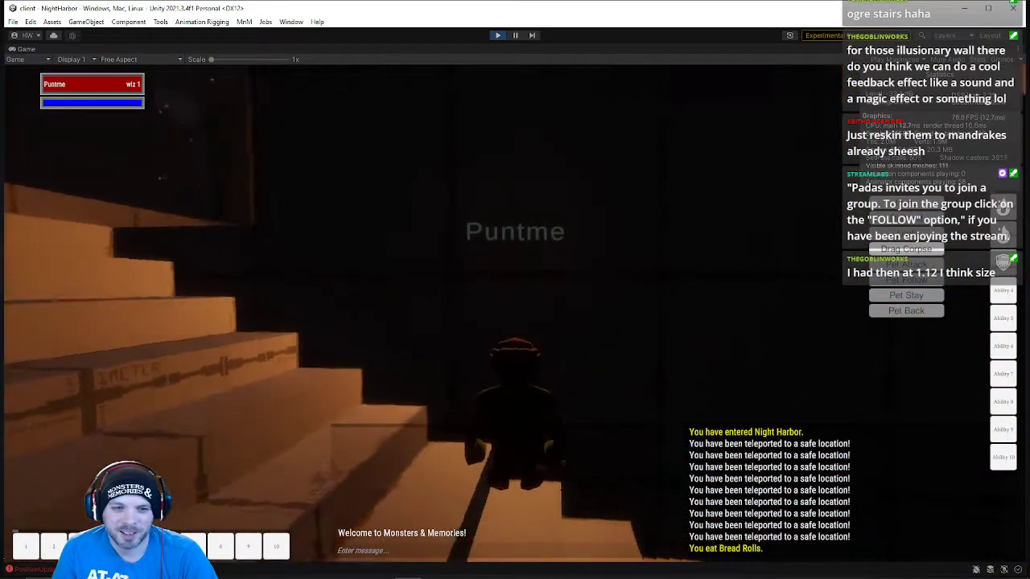
Examine the exterior staircase's step height against the character from several angles
{"action": "key", "text": "w"}
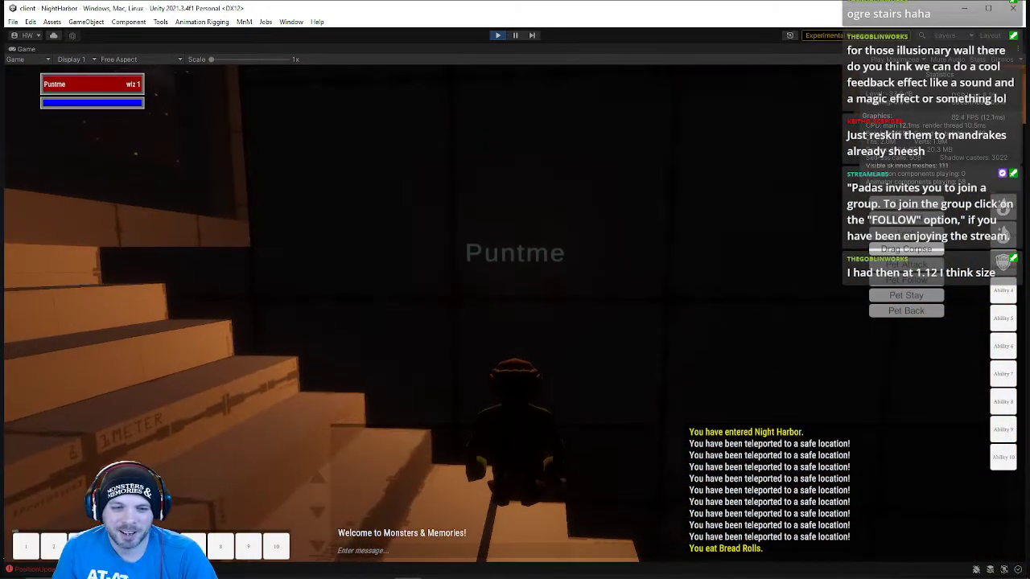
{"action": "key", "text": "w"}
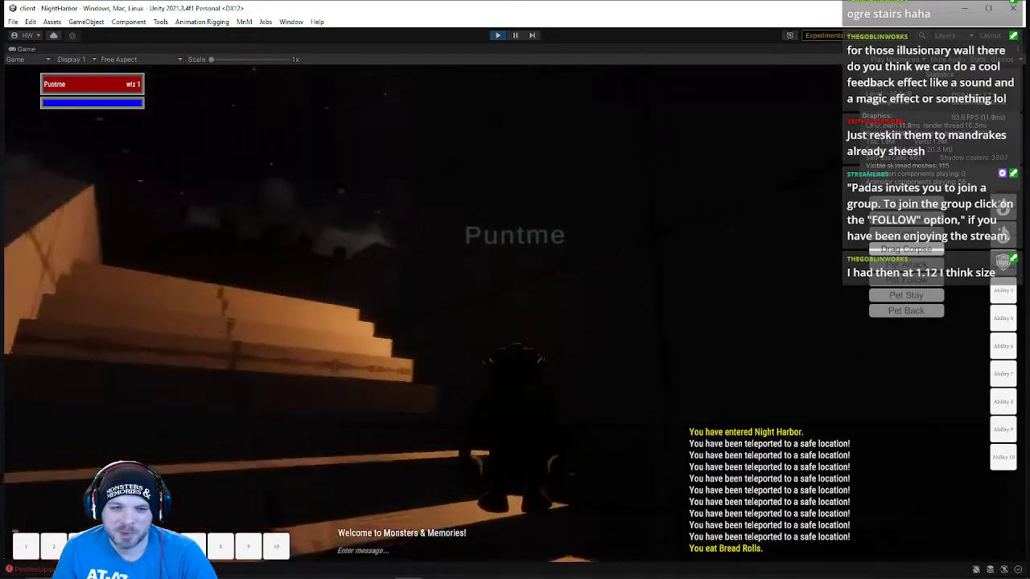
{"action": "right_click_drag", "start_coordinate": [515, 312], "coordinate": [502, 290]}
{"action": "right_click_drag", "start_coordinate": [435, 355], "coordinate": [458, 355]}
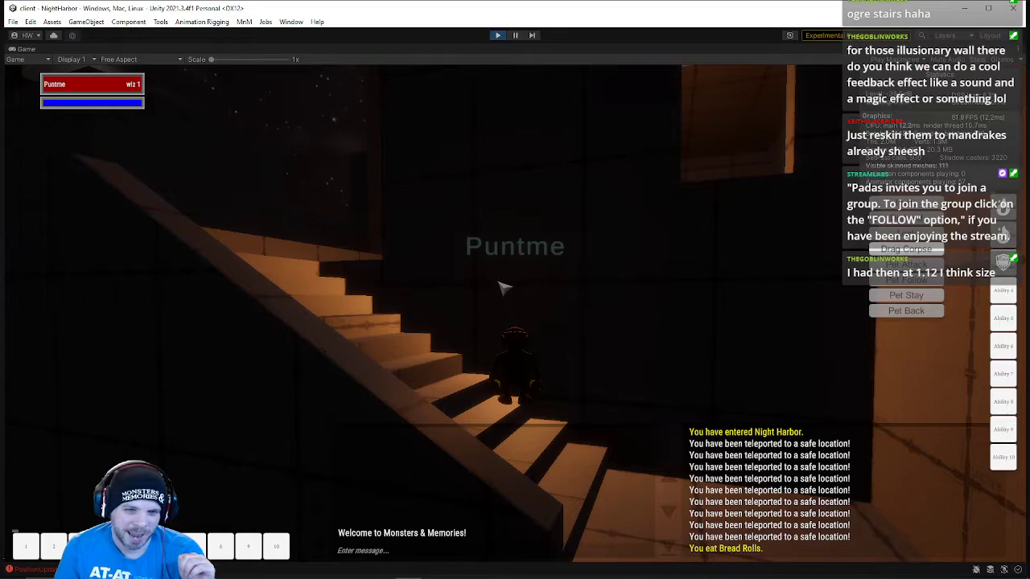
{"action": "right_click_drag", "start_coordinate": [517, 324], "coordinate": [609, 314]}
Go out onto the sandy street and enable GM fly mode near the tiled building with the open doorway
{"action": "key", "text": "w"}
{"action": "scroll", "coordinate": [543, 341], "scroll_direction": "down", "scroll_amount": 5}
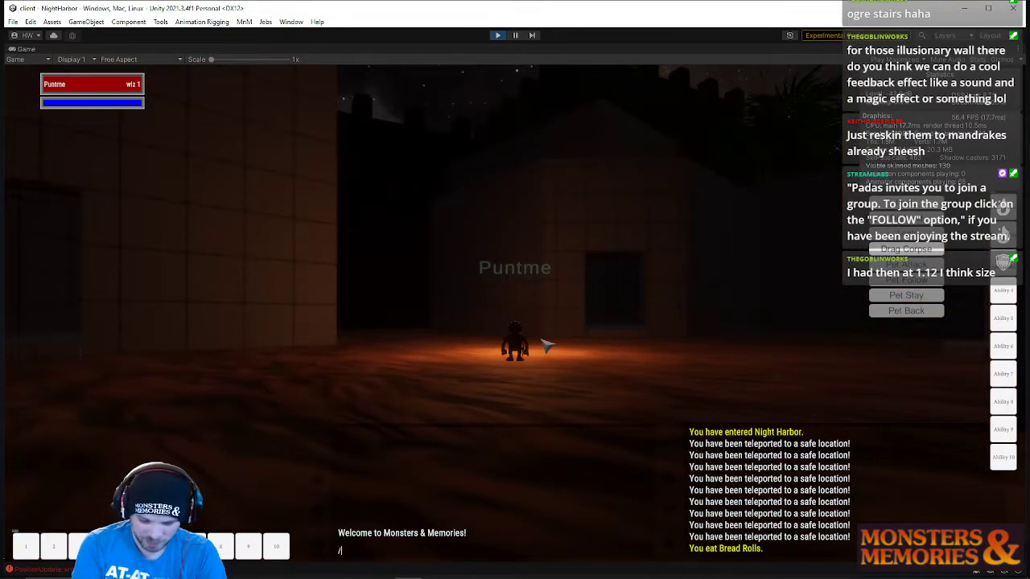
{"action": "key", "text": "w"}
{"action": "key", "text": "space"}
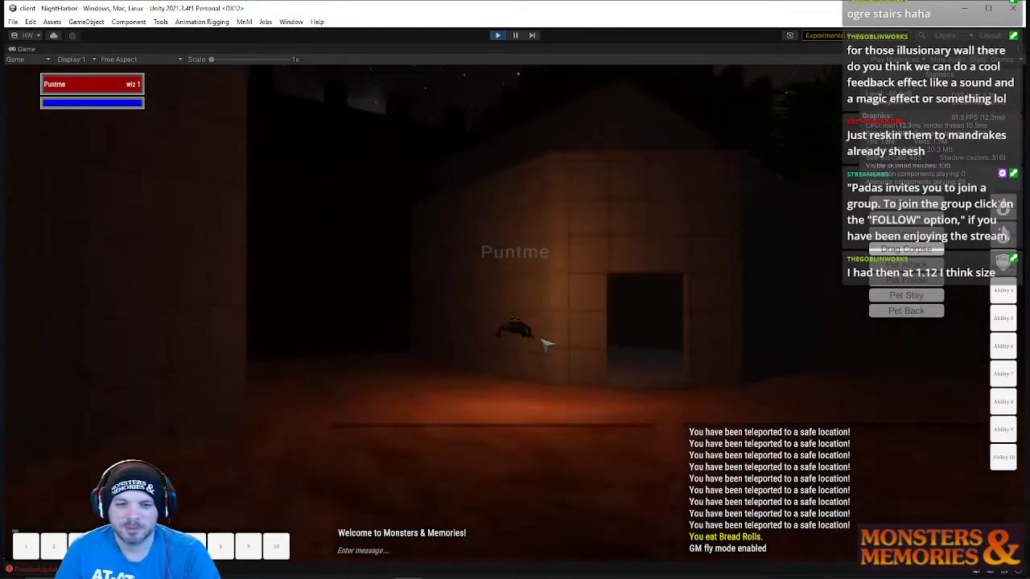
{"action": "key", "text": "w"}
Change the zone's world time to daylight and fly up to the battlemented walls above the harbor
{"action": "mouse_move", "coordinate": [595, 283]}
{"action": "right_mouse_down"}
{"action": "mouse_move", "coordinate": [566, 316]}
{"action": "mouse_move", "coordinate": [573, 290]}
{"action": "mouse_move", "coordinate": [604, 278]}
{"action": "mouse_move", "coordinate": [599, 329]}
{"action": "mouse_move", "coordinate": [597, 296]}
{"action": "mouse_move", "coordinate": [567, 295]}
{"action": "mouse_move", "coordinate": [597, 293]}
{"action": "mouse_move", "coordinate": [594, 263]}
{"action": "right_mouse_up"}
{"action": "key", "text": "w"}
{"action": "key", "text": "w"}
{"action": "key", "text": "w"}
{"action": "key", "text": "w"}
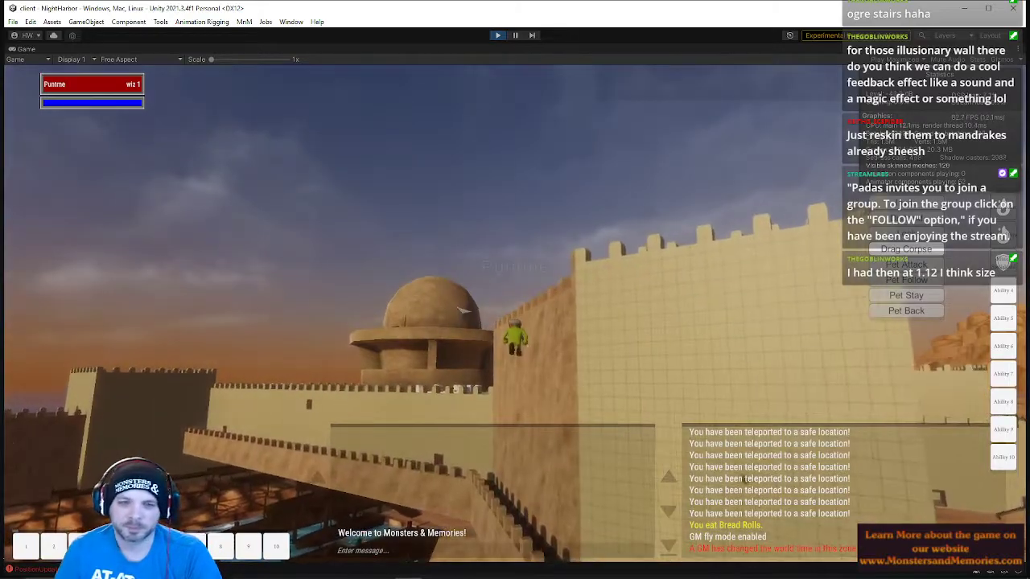
Drop down onto the battlemented wall walkway above the docks and follow it to the doorway at its end
{"action": "right_click_drag", "start_coordinate": [494, 315], "coordinate": [519, 374]}
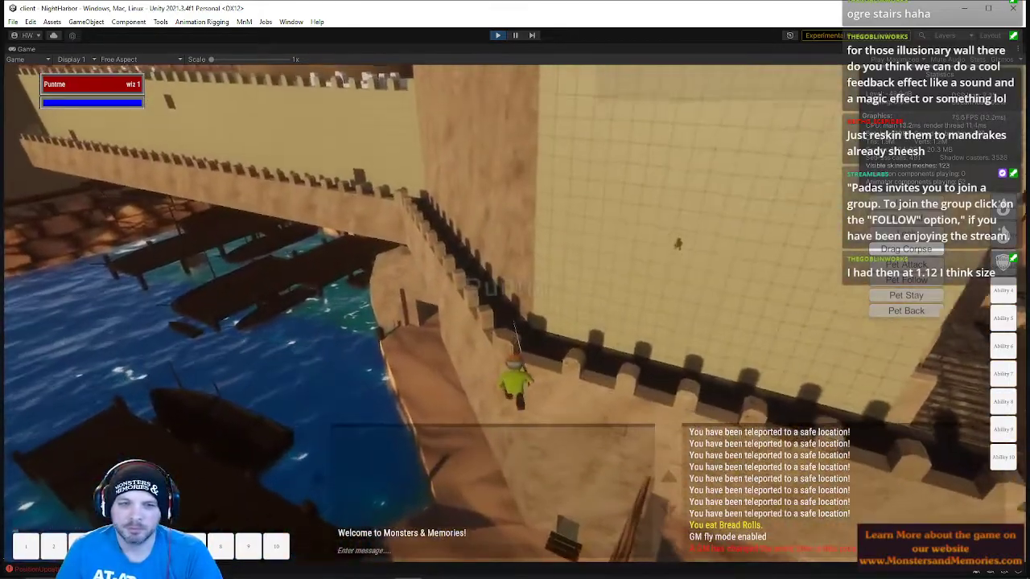
{"action": "key", "text": "w"}
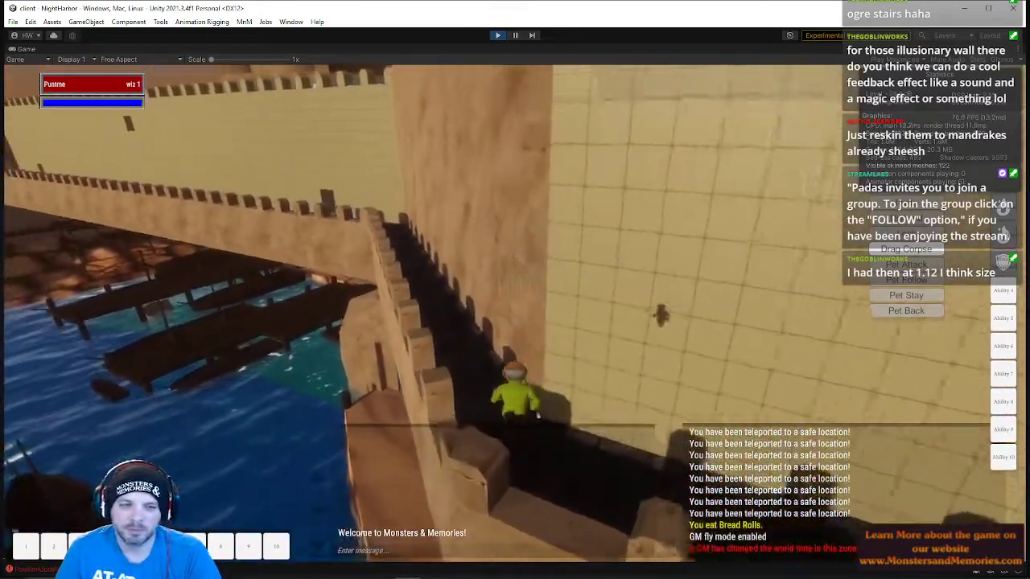
{"action": "key", "text": "w"}
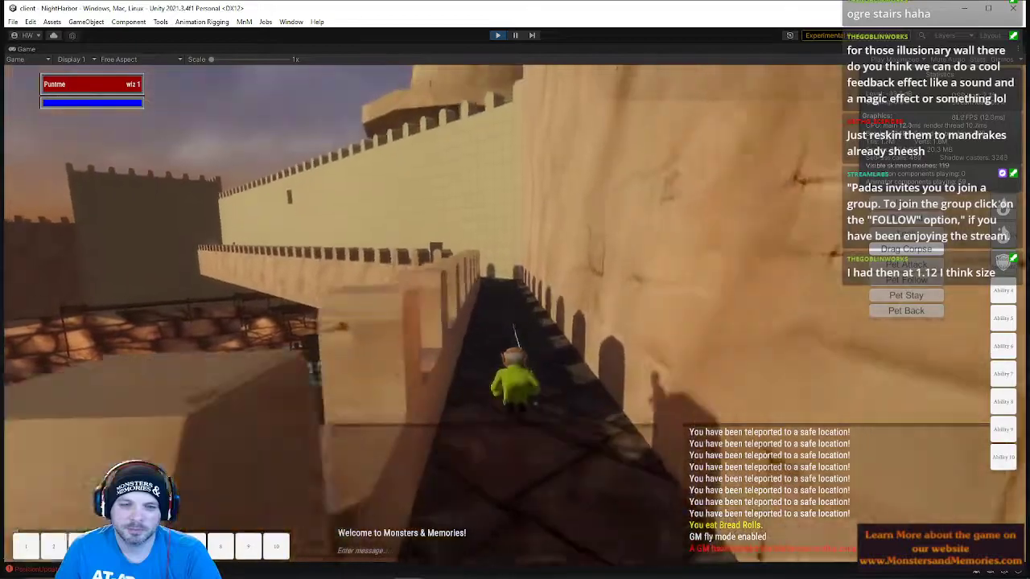
{"action": "key", "text": "w"}
{"action": "key", "text": "w"}
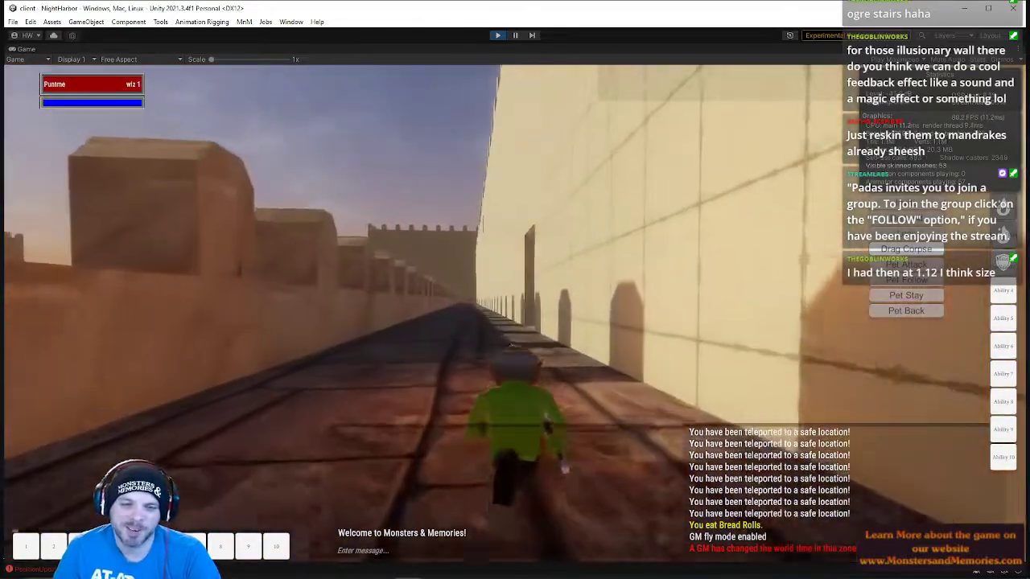
{"action": "key", "text": "w"}
{"action": "key", "text": "w"}
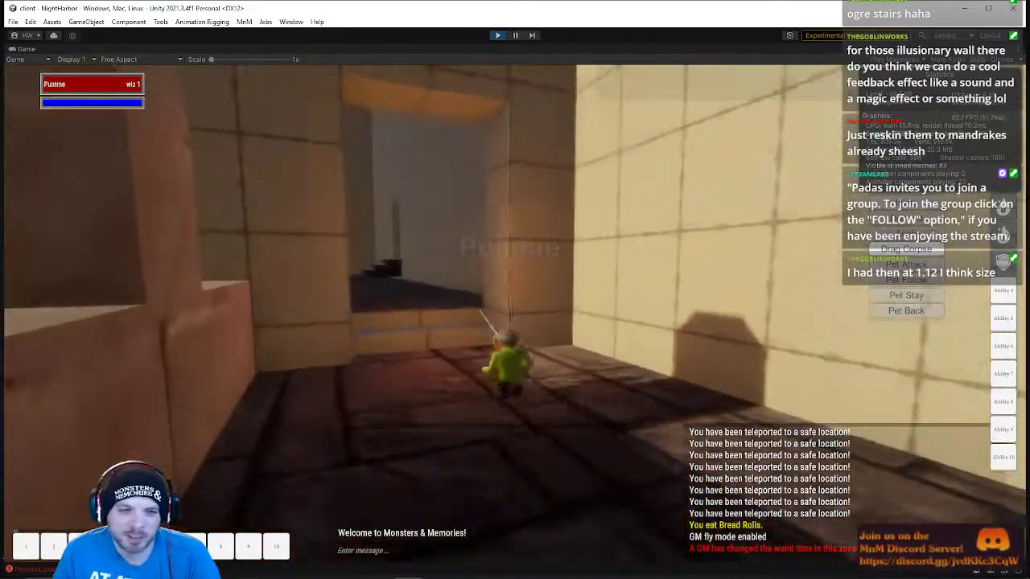
Cross the stone hall past the wide stairs and follow the rooms to the alcove with the pointed barred window
{"action": "key", "text": "w"}
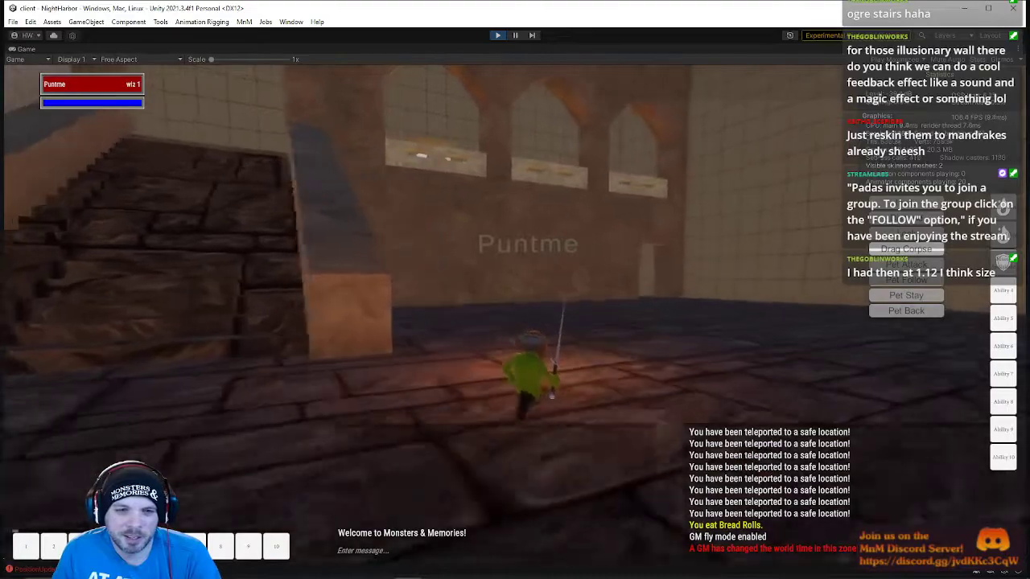
{"action": "key", "text": "w"}
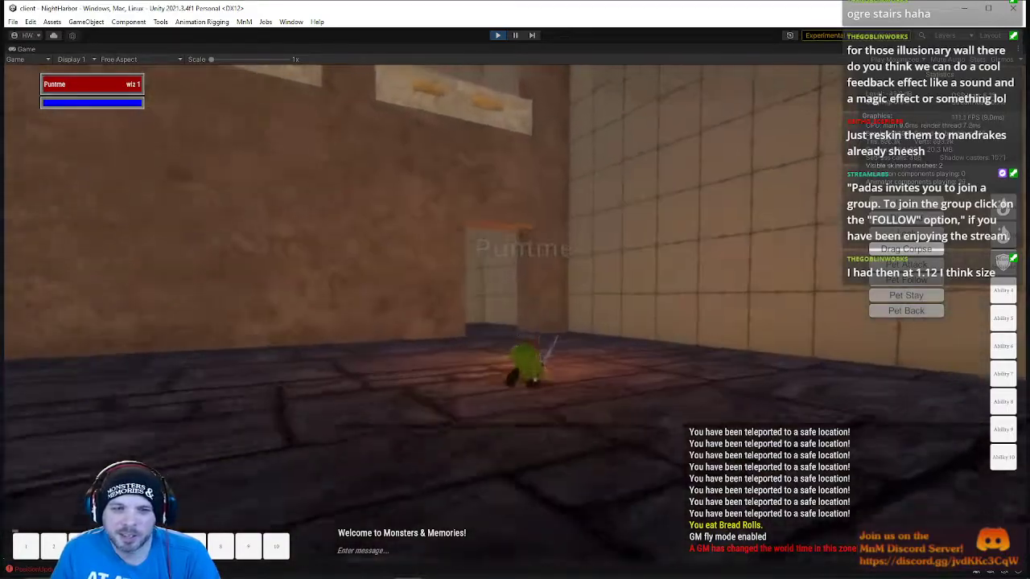
{"action": "key", "text": "w"}
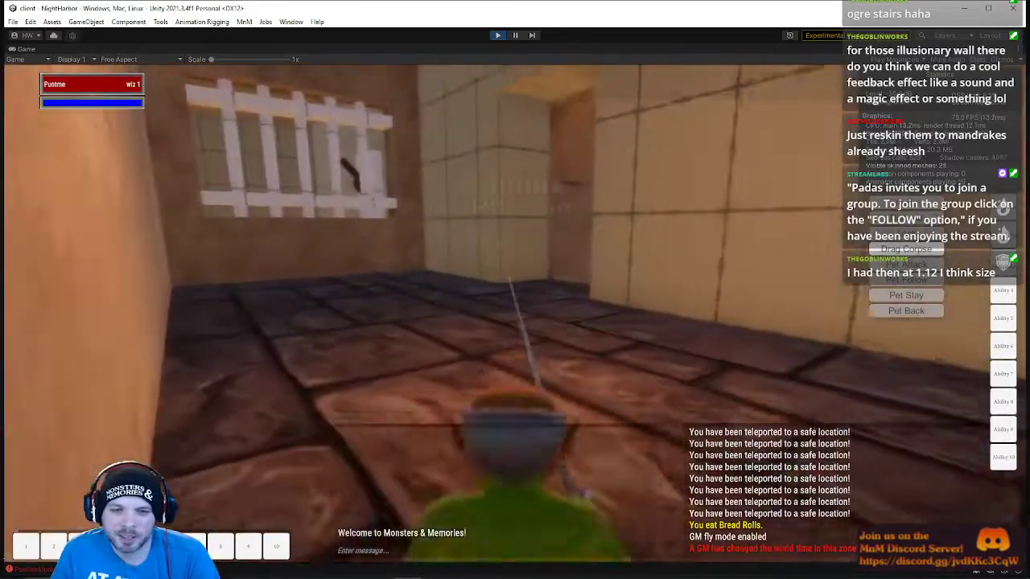
{"action": "key", "text": "w"}
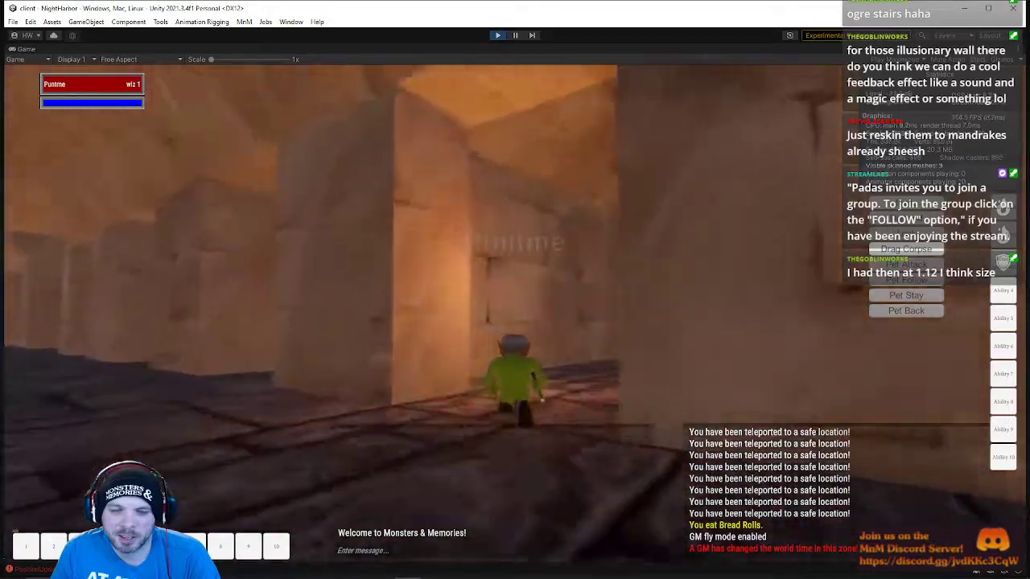
{"action": "key", "text": "w"}
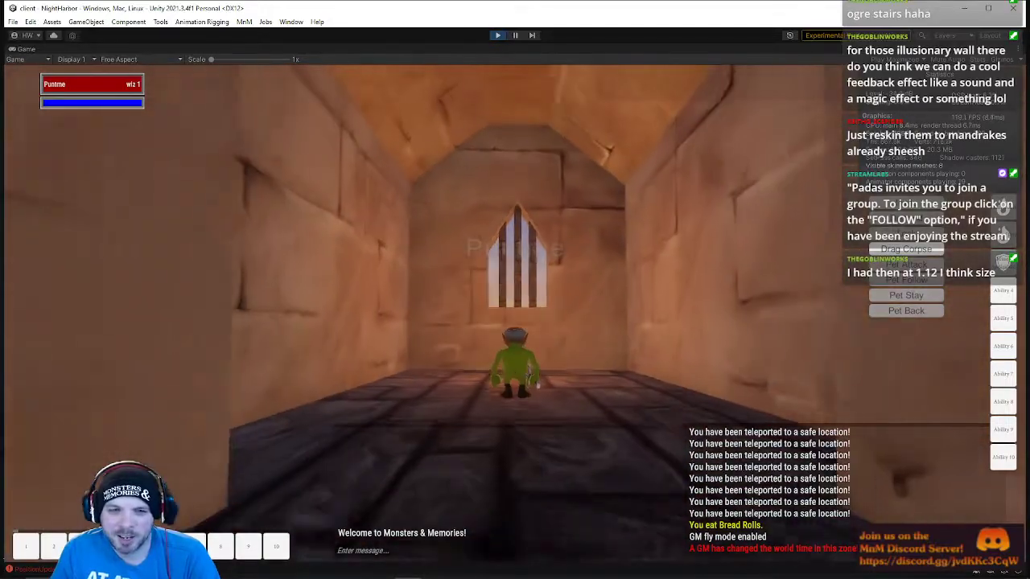
Disable fly mode with /fly and move back and forth in the alcove facing the barred window
{"action": "type", "text": "s"}
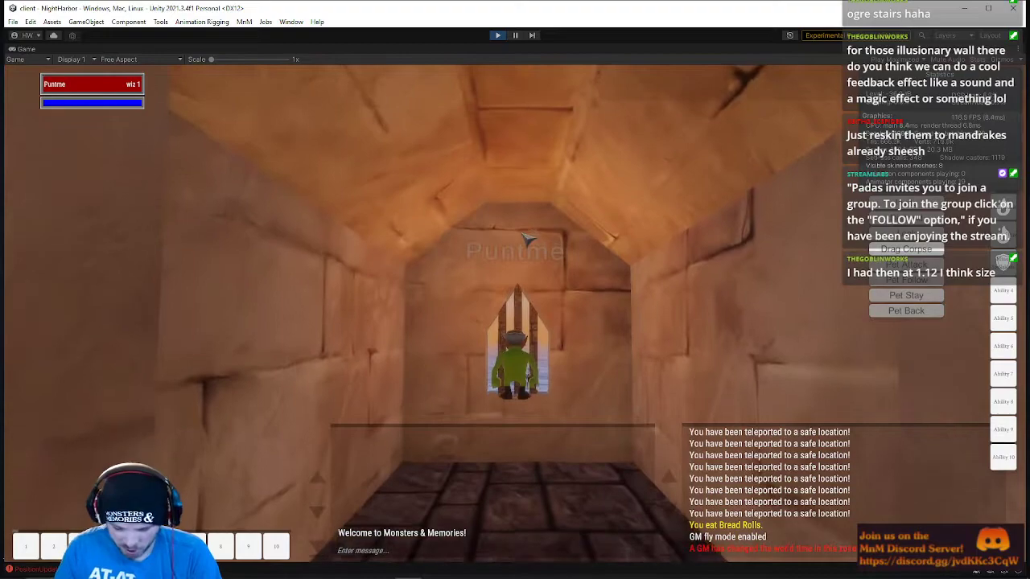
{"action": "type", "text": "/fly"}
{"action": "key", "text": "Return"}
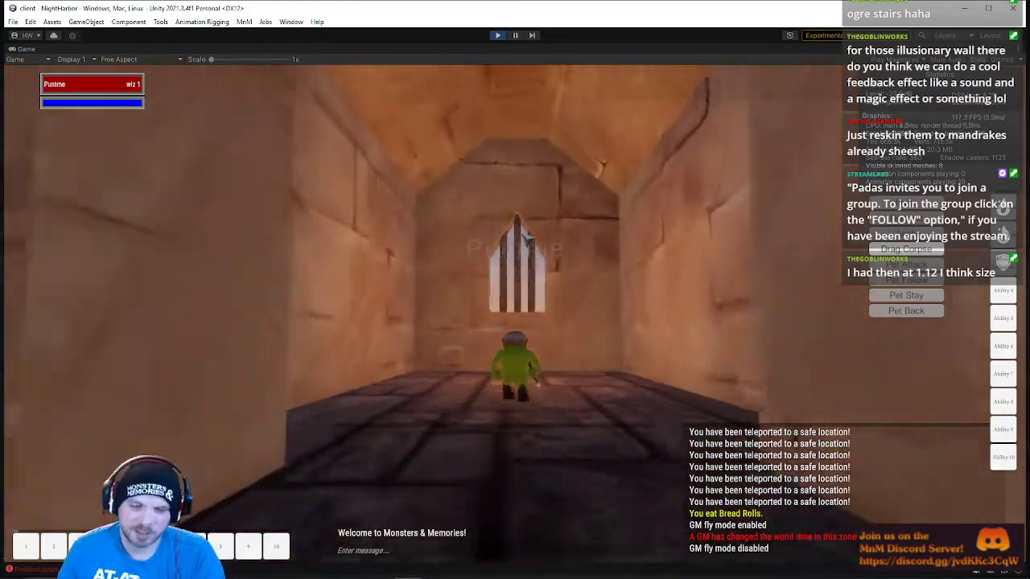
{"action": "key", "text": "s"}
{"action": "key", "text": "w"}
{"action": "key", "text": "s"}
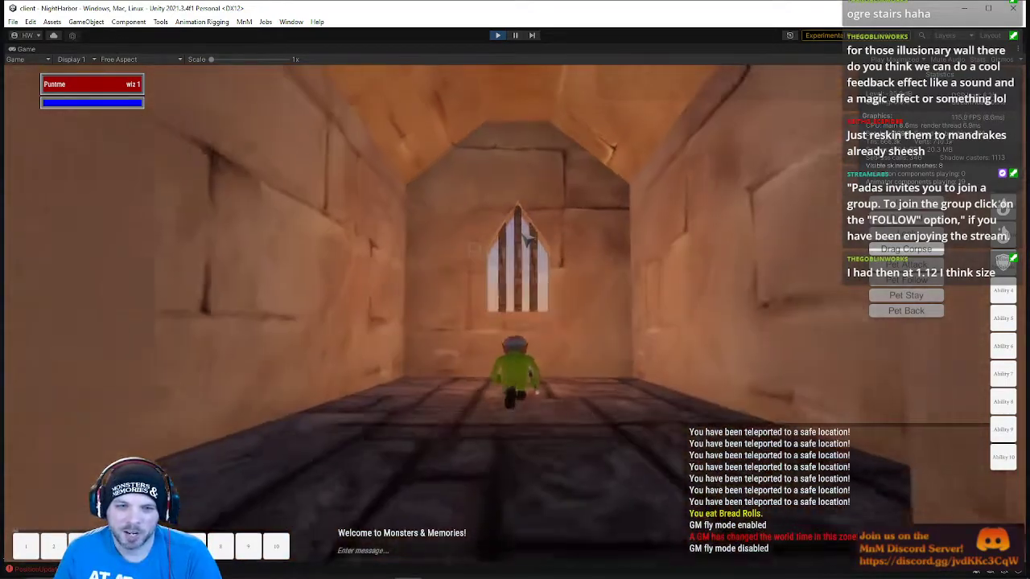
{"action": "key", "text": "w"}
{"action": "key", "text": "s"}
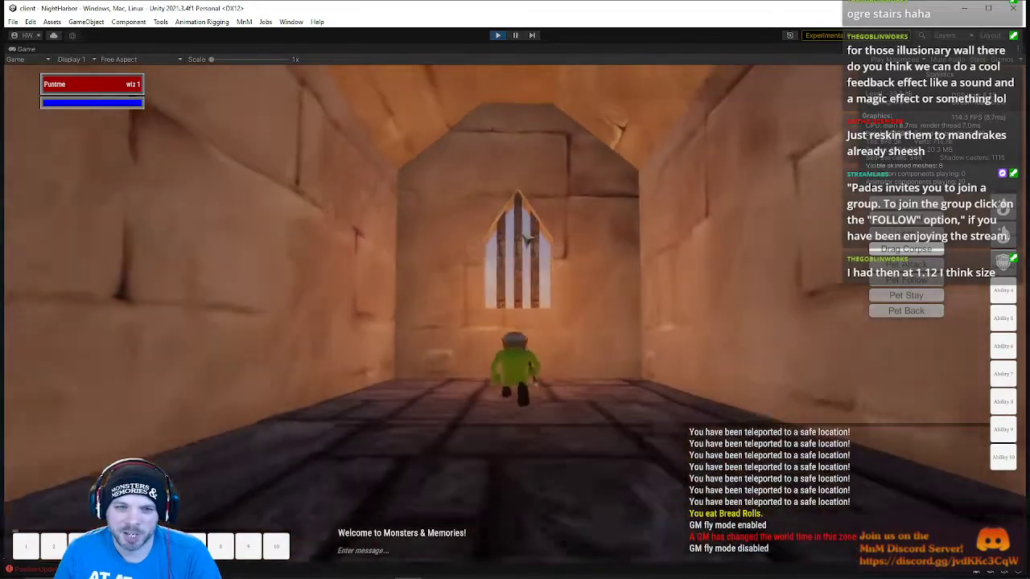
Target the own character and cast the Shrink spell on it with /cast shrink
{"action": "key", "text": "d"}
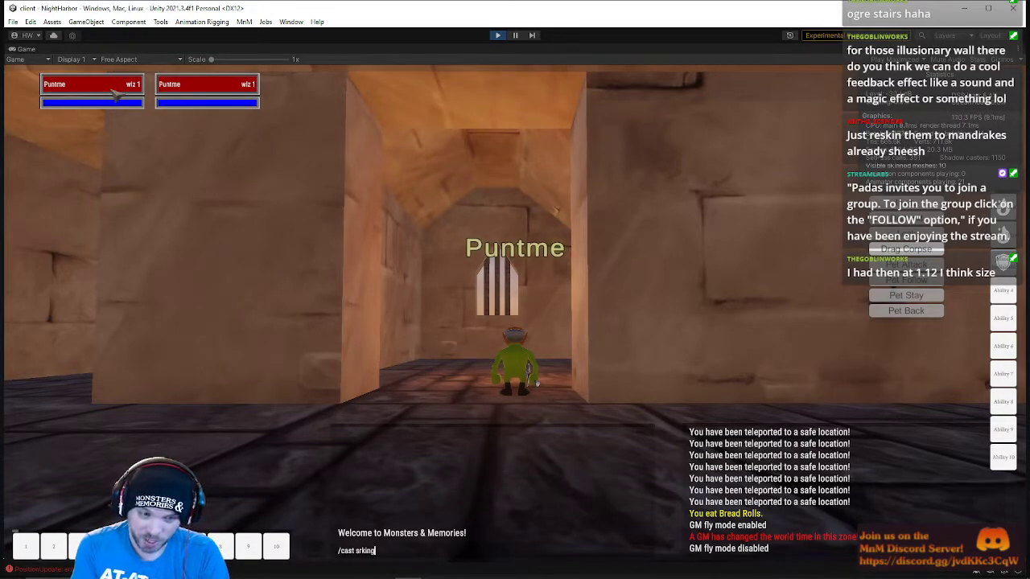
{"action": "type", "text": "hrink"}
{"action": "key", "text": "Return"}
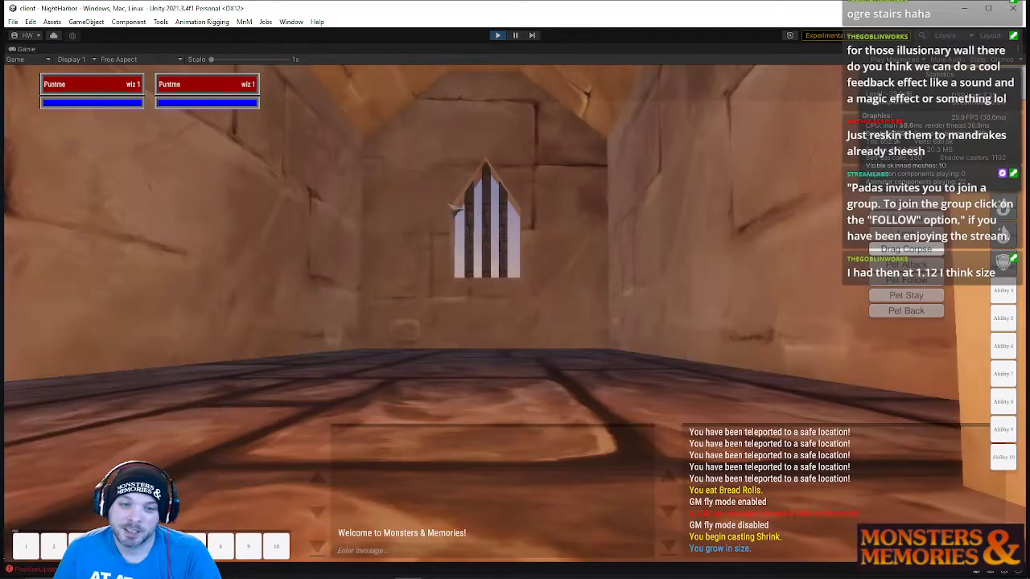
Compare the resized character with the barred window at several distances and go out into the water below
{"action": "scroll", "coordinate": [515, 290], "scroll_direction": "up", "scroll_amount": 2}
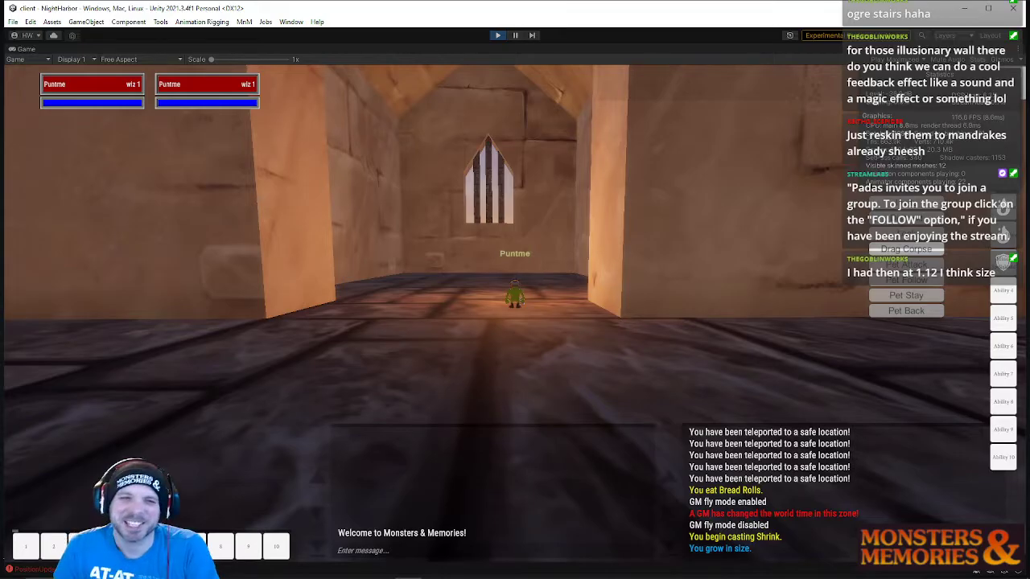
{"action": "scroll", "coordinate": [515, 290], "scroll_direction": "down", "scroll_amount": 2}
{"action": "scroll", "coordinate": [514, 290], "scroll_direction": "up", "scroll_amount": 8}
{"action": "scroll", "coordinate": [515, 290], "scroll_direction": "down", "scroll_amount": 5}
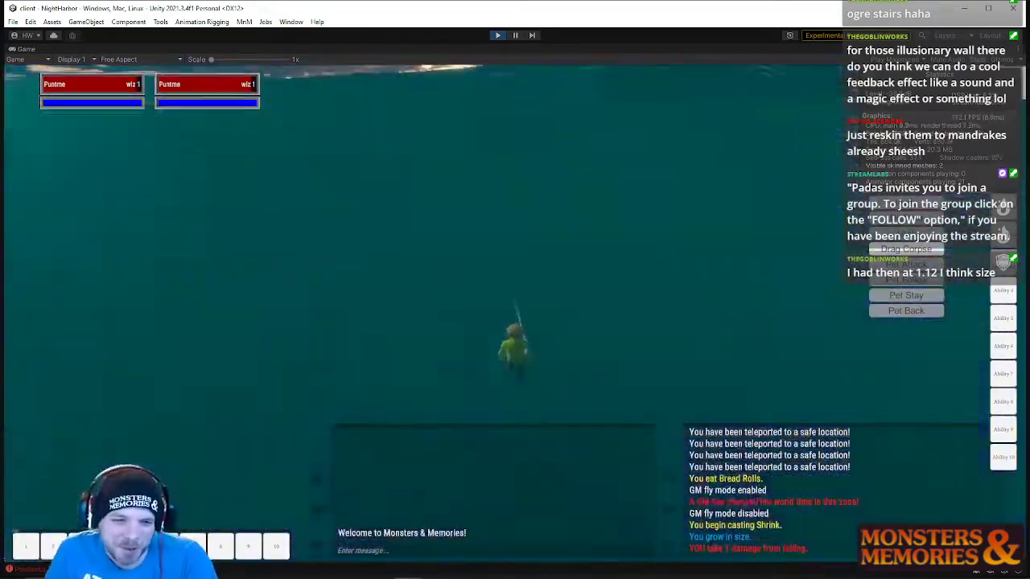
Swim along the rocks at the shoreline and inspect the underwater view around the character
{"action": "right_click_drag", "start_coordinate": [515, 290], "coordinate": [676, 266]}
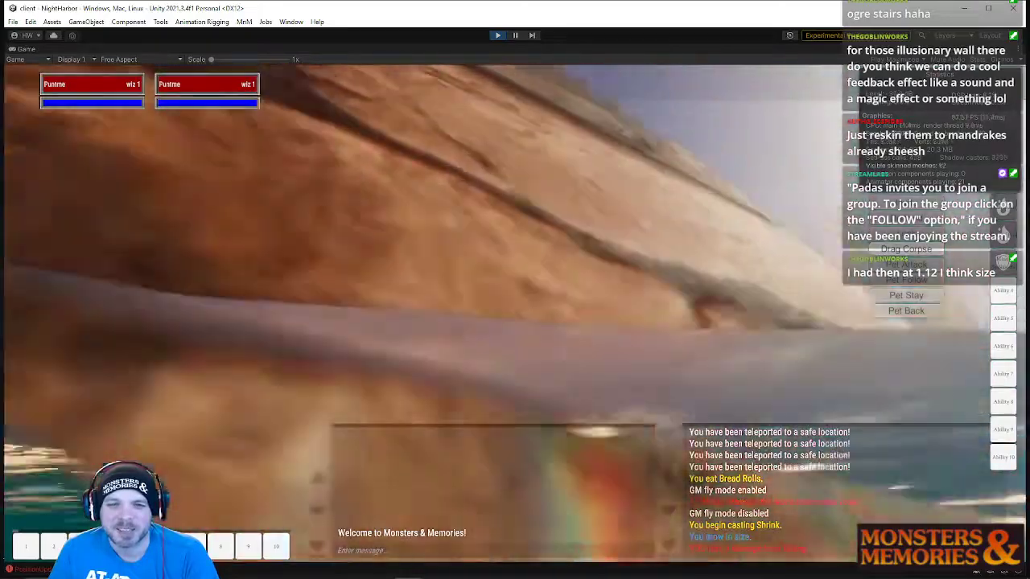
{"action": "right_click_drag", "start_coordinate": [515, 290], "coordinate": [595, 306]}
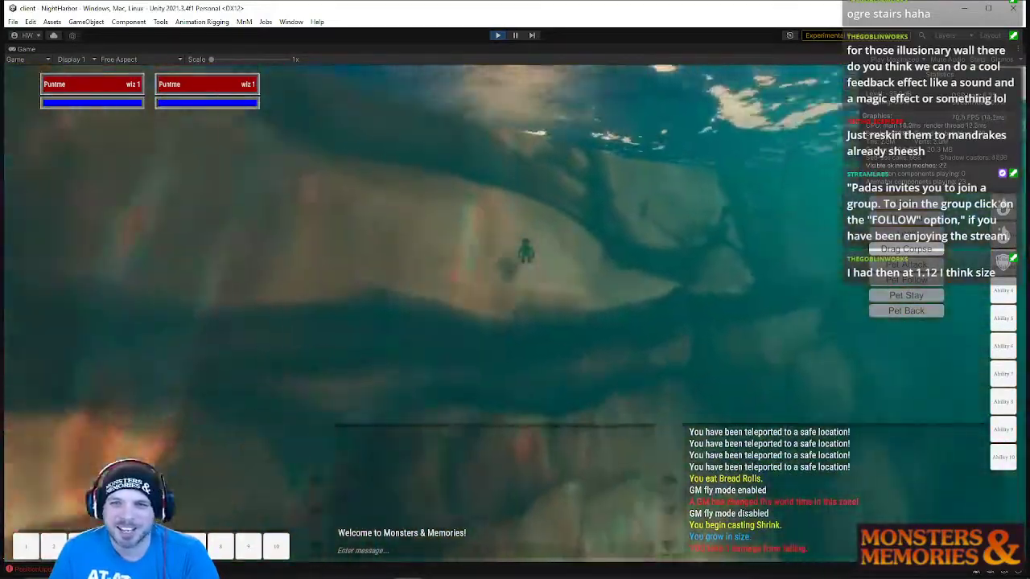
{"action": "scroll", "coordinate": [515, 314], "scroll_direction": "up", "scroll_amount": 5}
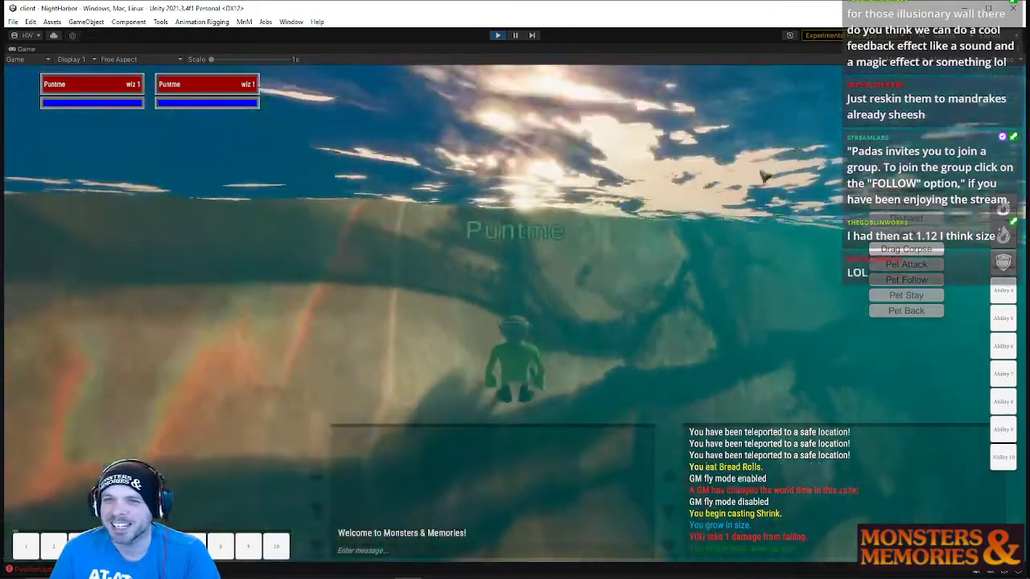
Enable fly mode and fly out of the water up the shoreline rocks toward the outer harbor wall
{"action": "scroll", "coordinate": [515, 314], "scroll_direction": "down", "scroll_amount": 5}
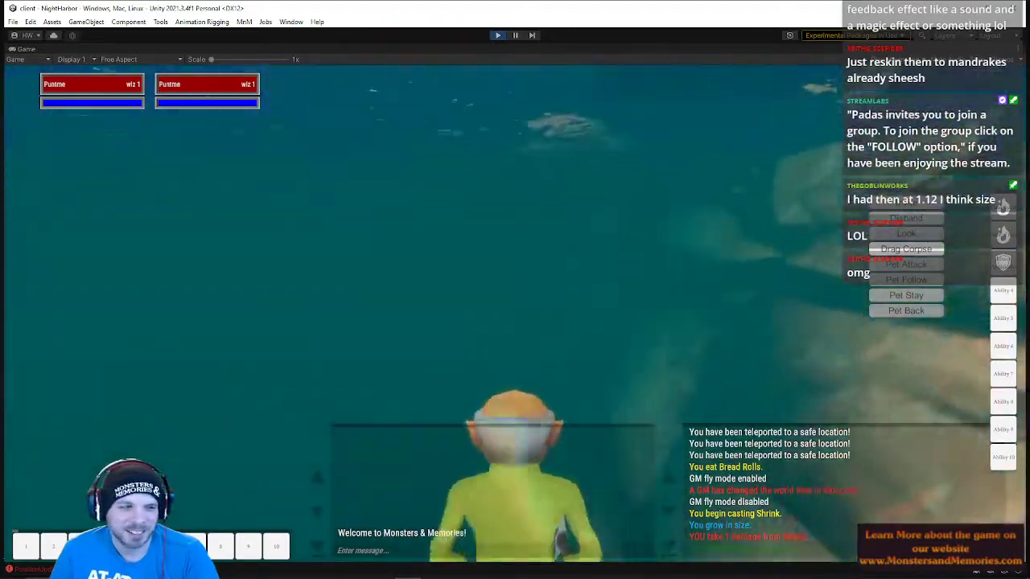
{"action": "key", "text": "w"}
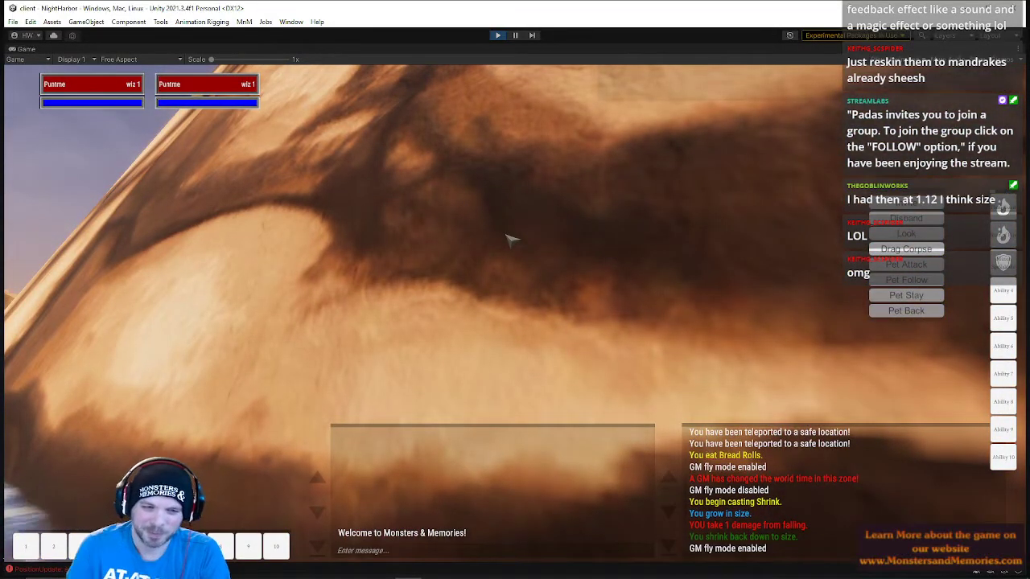
{"action": "scroll", "coordinate": [515, 322], "scroll_direction": "down", "scroll_amount": 3}
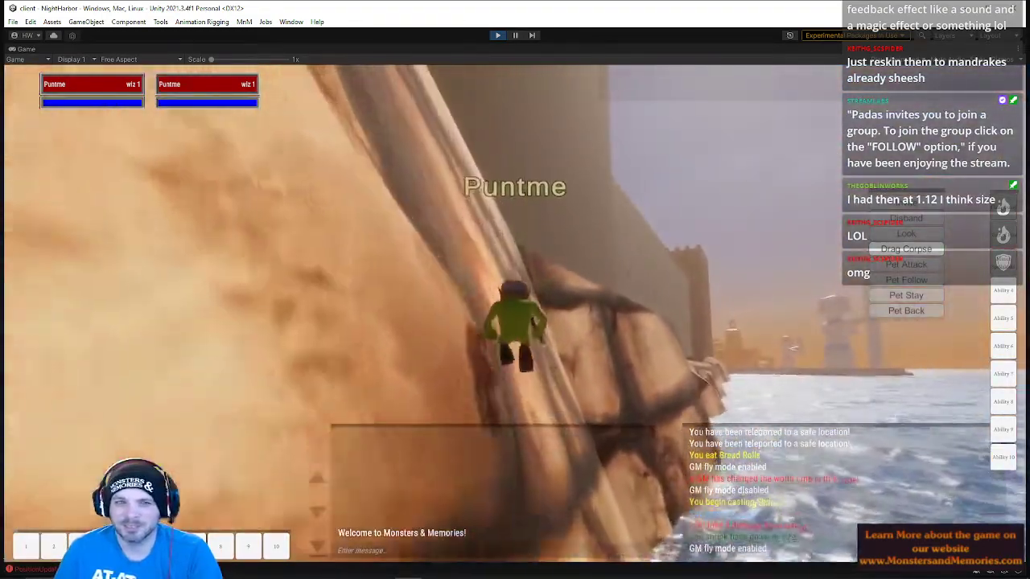
{"action": "key", "text": "space"}
{"action": "key", "text": "w"}
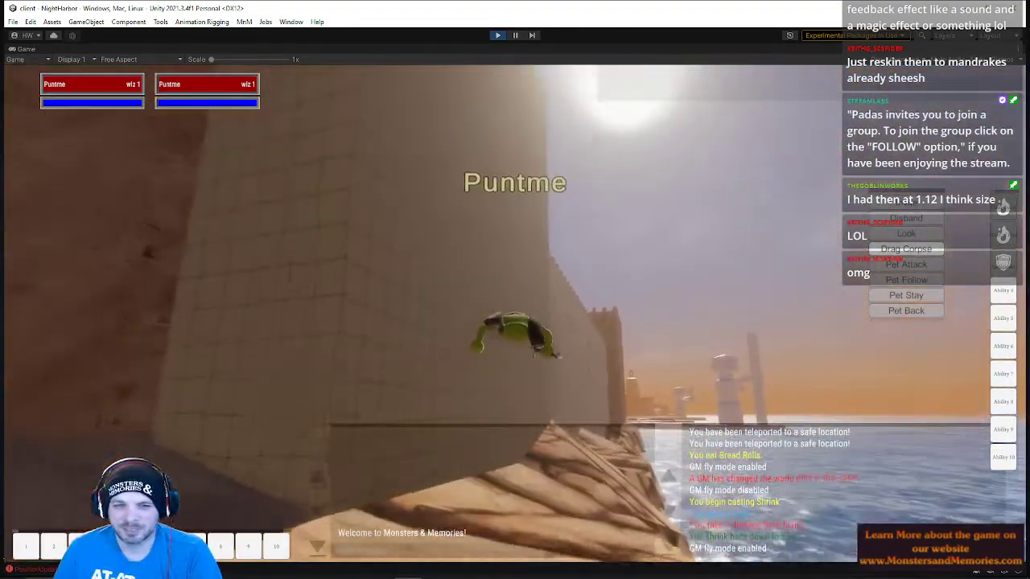
Fly along the outer harbor wall and up onto the wall walkway beside the tower doorway
{"action": "scroll", "coordinate": [515, 322], "scroll_direction": "up", "scroll_amount": 3}
{"action": "scroll", "coordinate": [515, 321], "scroll_direction": "down", "scroll_amount": 2}
{"action": "scroll", "coordinate": [515, 322], "scroll_direction": "down", "scroll_amount": 3}
{"action": "key", "text": "w"}
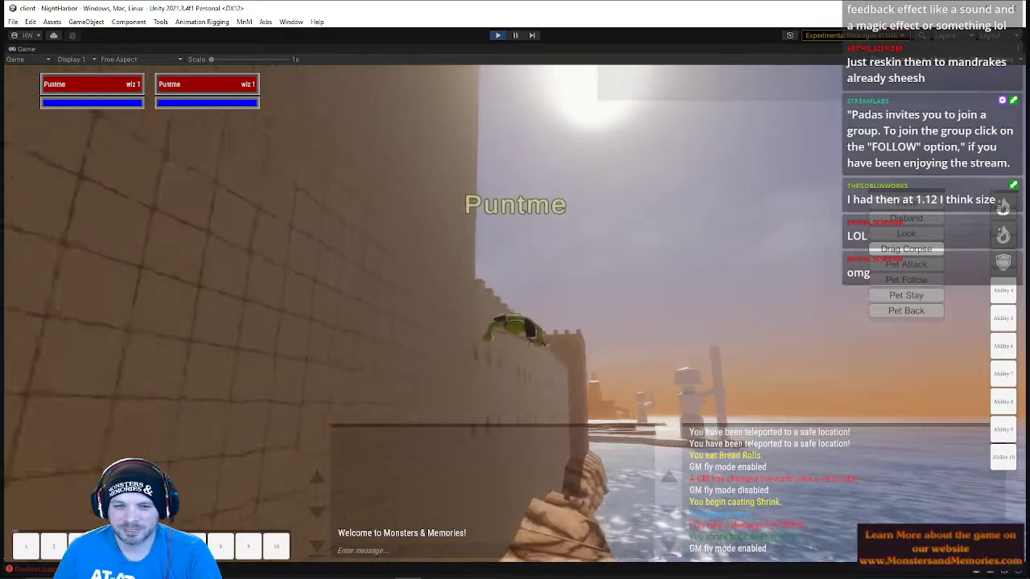
{"action": "key", "text": "w"}
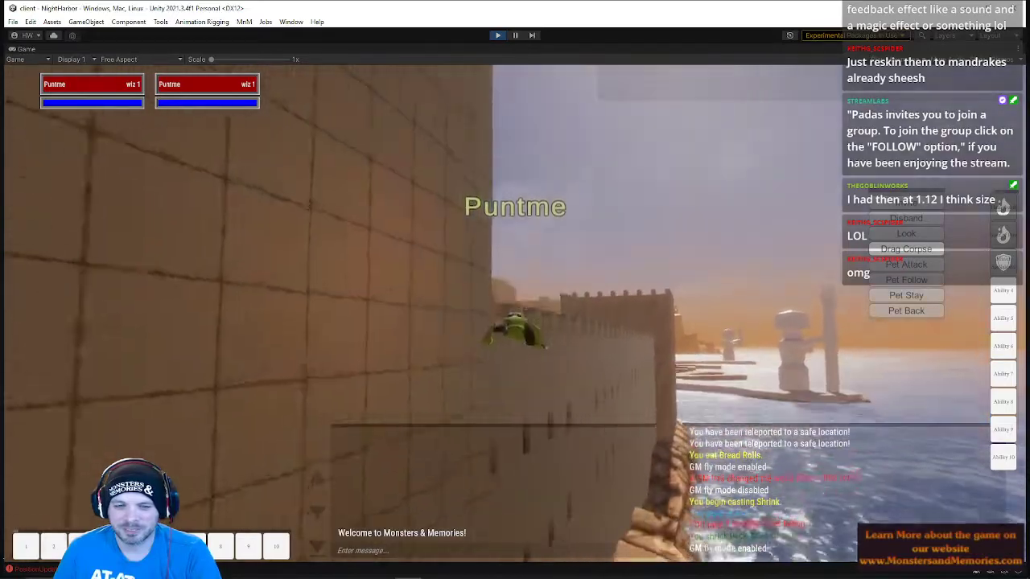
{"action": "key", "text": "w"}
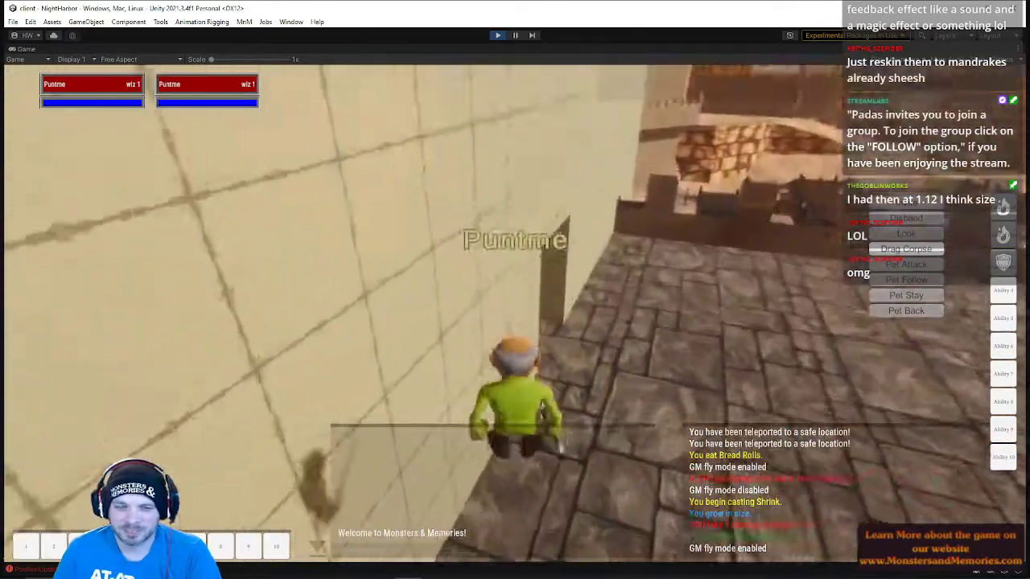
Compare the wall walkway and its battlements with the character's scale in first-person and third-person views
{"action": "scroll", "coordinate": [515, 322], "scroll_direction": "up", "scroll_amount": 4}
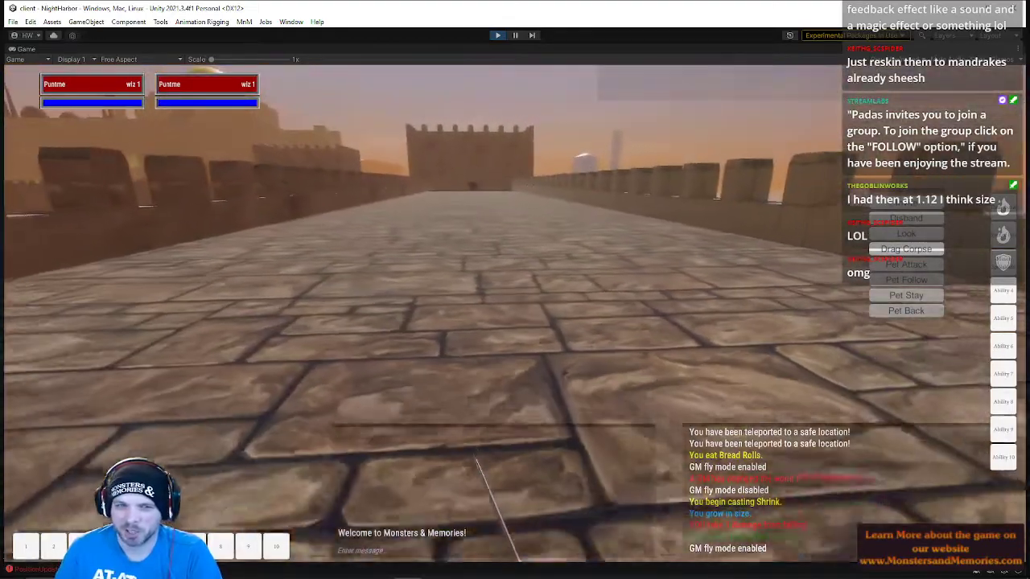
{"action": "scroll", "coordinate": [514, 322], "scroll_direction": "down", "scroll_amount": 3}
{"action": "scroll", "coordinate": [515, 322], "scroll_direction": "up", "scroll_amount": 3}
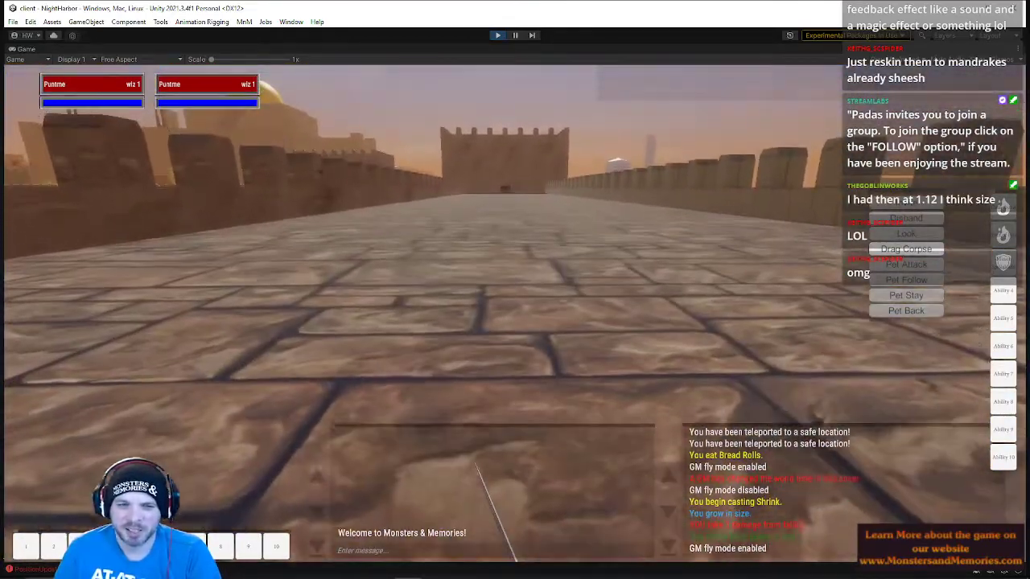
{"action": "scroll", "coordinate": [515, 322], "scroll_direction": "down", "scroll_amount": 3}
{"action": "right_click_drag", "start_coordinate": [514, 316], "coordinate": [519, 334]}
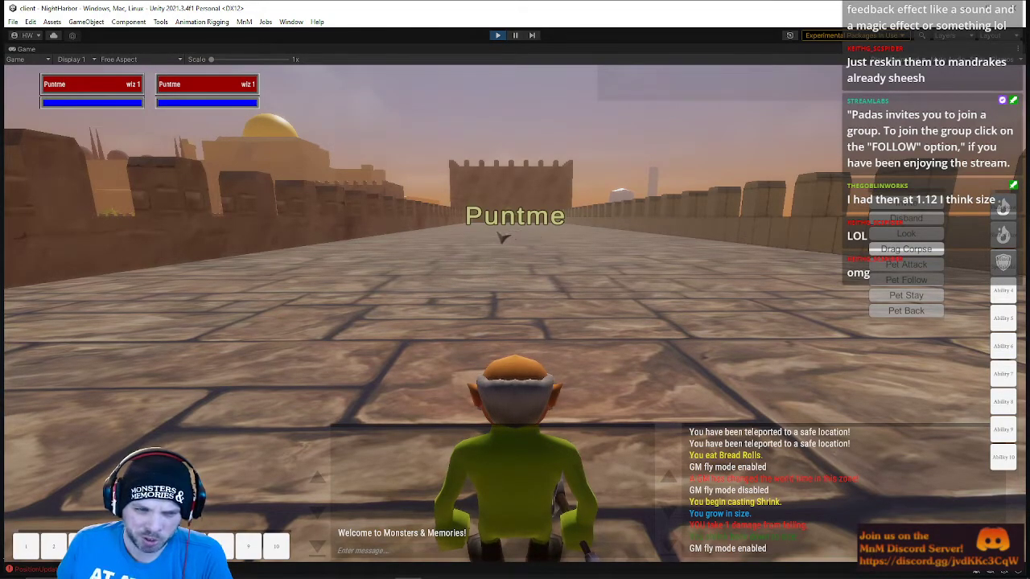
{"action": "right_click_drag", "start_coordinate": [414, 348], "coordinate": [499, 475]}
{"action": "right_click_drag", "start_coordinate": [617, 354], "coordinate": [645, 240]}
{"action": "right_click_drag", "start_coordinate": [507, 298], "coordinate": [495, 265]}
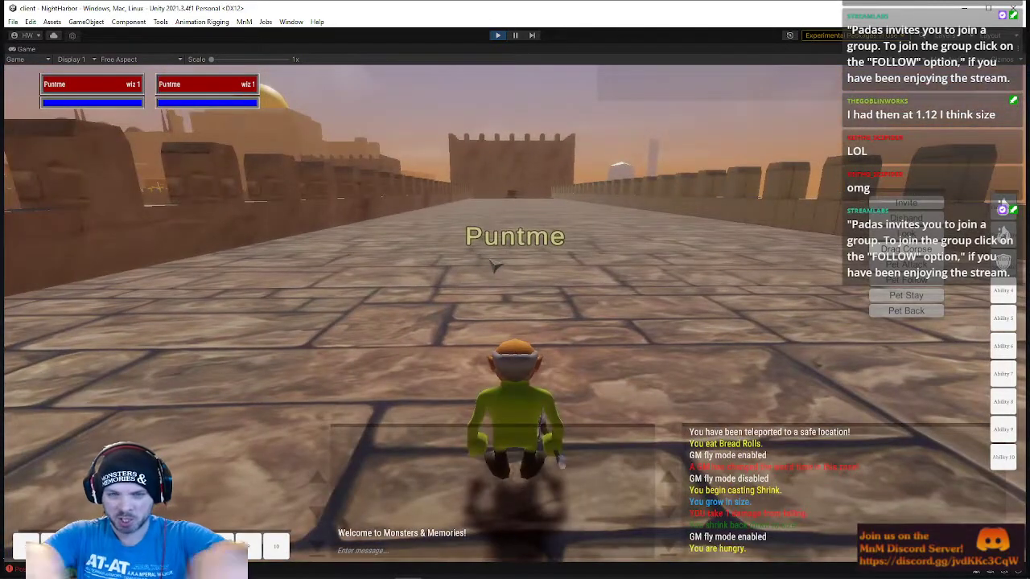
Check the tower doorway's size against the character from a camera position inside the tower
{"action": "scroll", "coordinate": [515, 314], "scroll_direction": "up", "scroll_amount": 5}
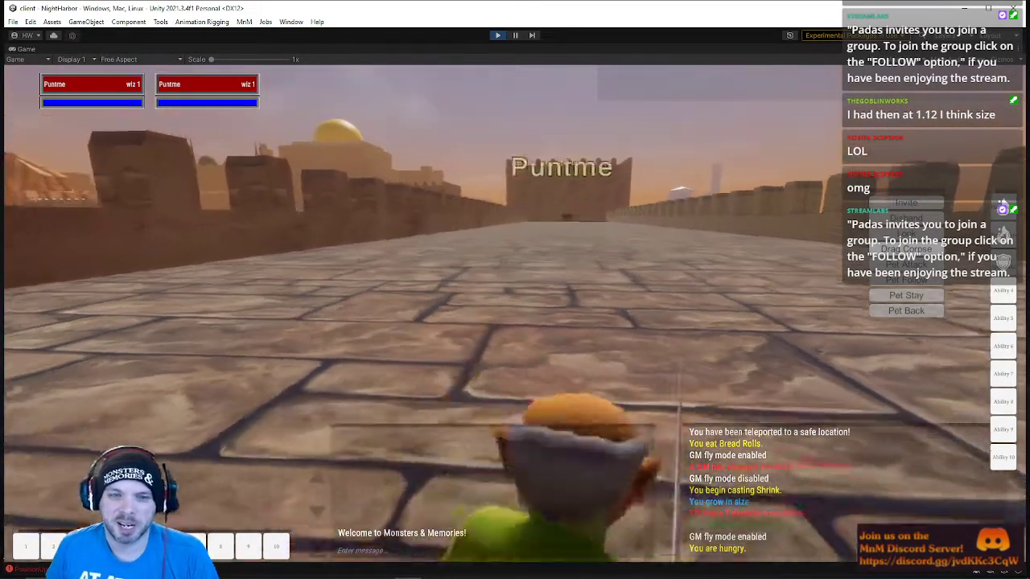
{"action": "scroll", "coordinate": [515, 314], "scroll_direction": "down", "scroll_amount": 10}
{"action": "scroll", "coordinate": [515, 314], "scroll_direction": "up", "scroll_amount": 3}
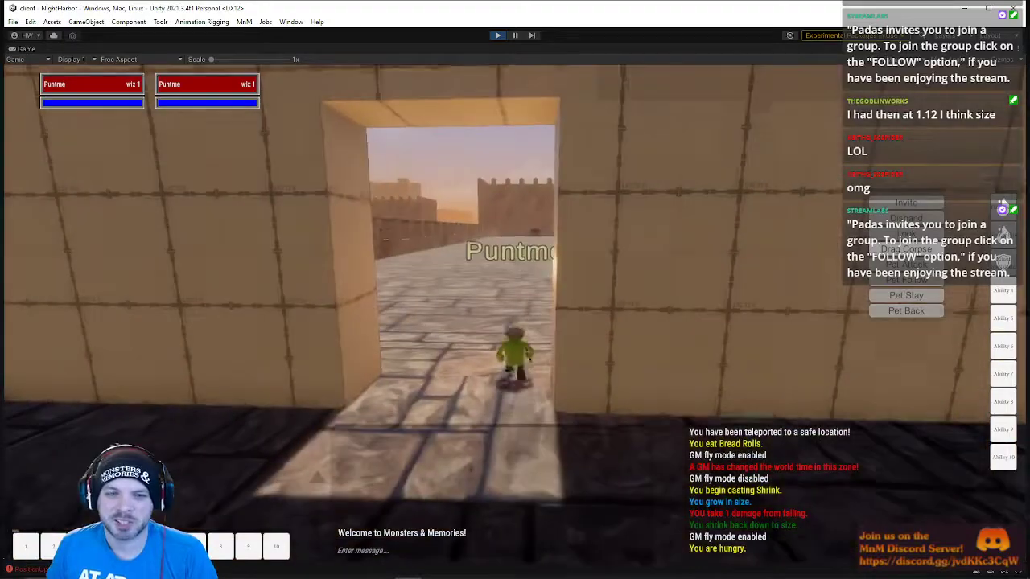
{"action": "scroll", "coordinate": [519, 287], "scroll_direction": "down", "scroll_amount": 2}
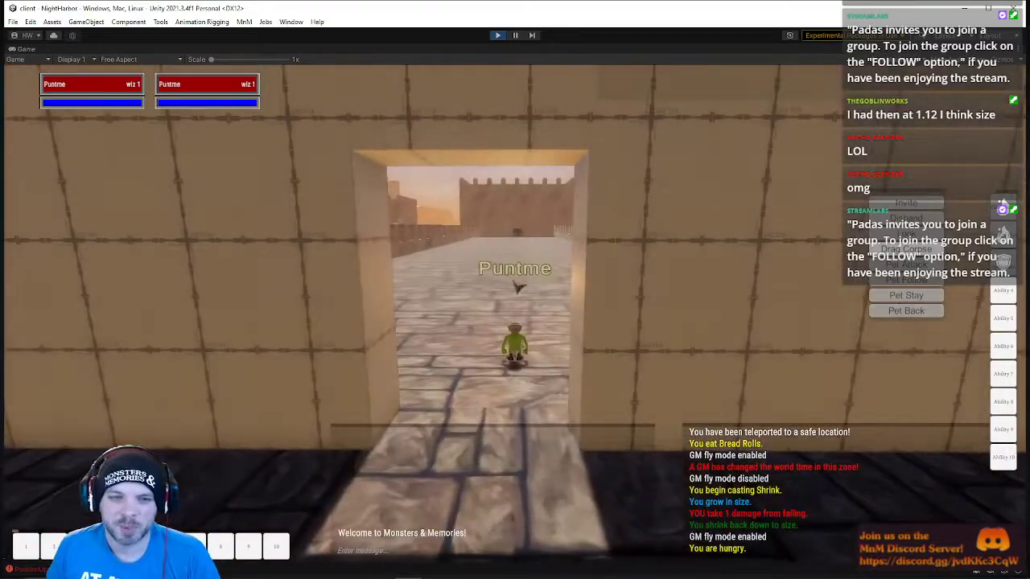
Enter the tower and cross the large hall with the stairs and arched windows
{"action": "right_click_drag", "start_coordinate": [547, 227], "coordinate": [893, 219]}
{"action": "key", "text": "w"}
{"action": "key", "text": "s"}
{"action": "key", "text": "w"}
{"action": "key", "text": "w"}
{"action": "right_click_drag", "start_coordinate": [547, 226], "coordinate": [286, 229]}
{"action": "key", "text": "w"}
{"action": "key", "text": "w"}
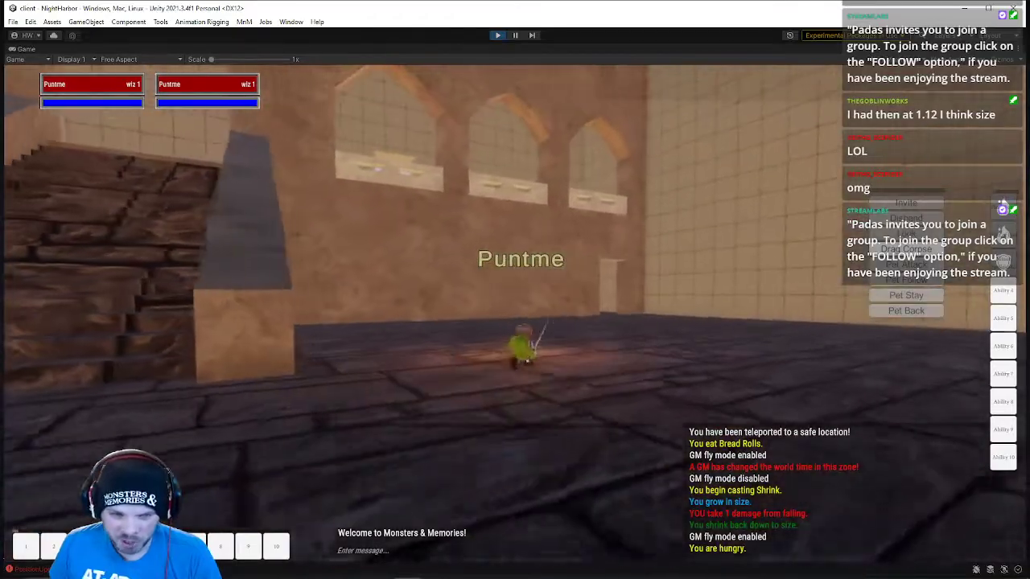
Go on through the tower's interior to the small alcove with the barred window
{"action": "key", "text": "w"}
{"action": "right_click_drag", "start_coordinate": [95, 351], "coordinate": [405, 198]}
{"action": "key", "text": "w"}
{"action": "key", "text": "a"}
{"action": "right_click_drag", "start_coordinate": [456, 291], "coordinate": [648, 225]}
{"action": "key", "text": "w"}
{"action": "key", "text": "w"}
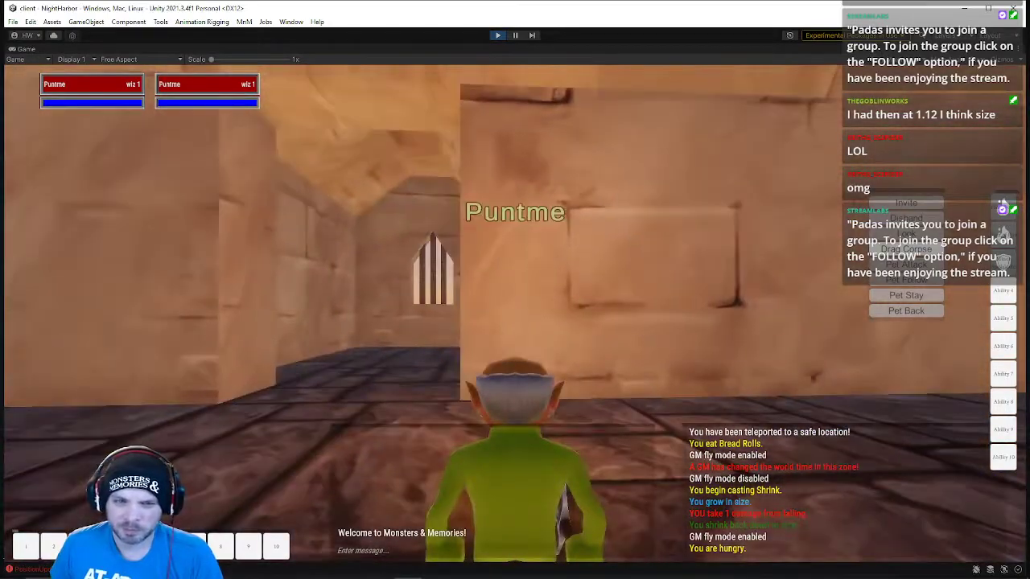
{"action": "key", "text": "w"}
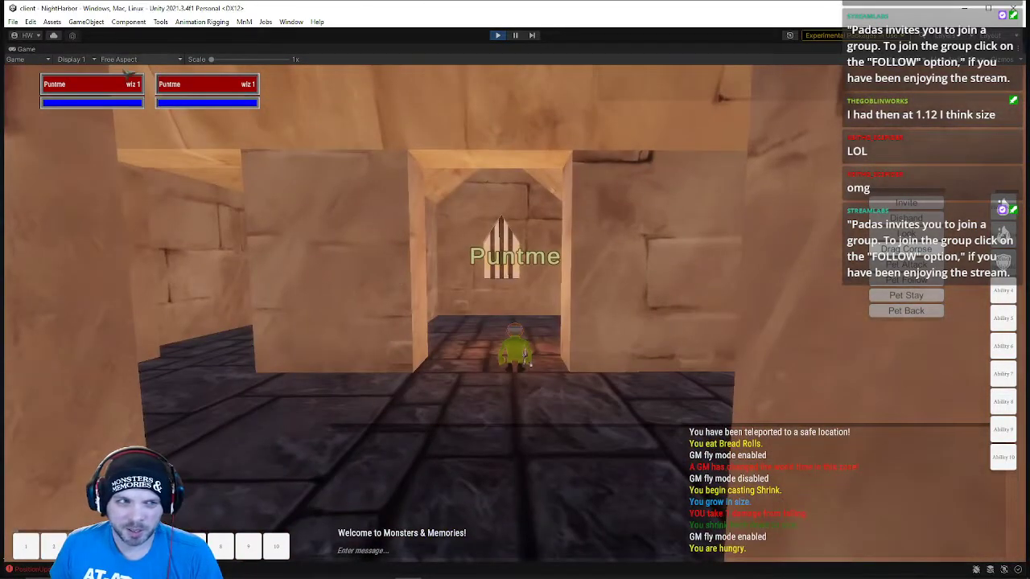
Cast the Shrink spell on the character again and inspect the barred window and ledge above the water
{"action": "type", "text": "cast"}
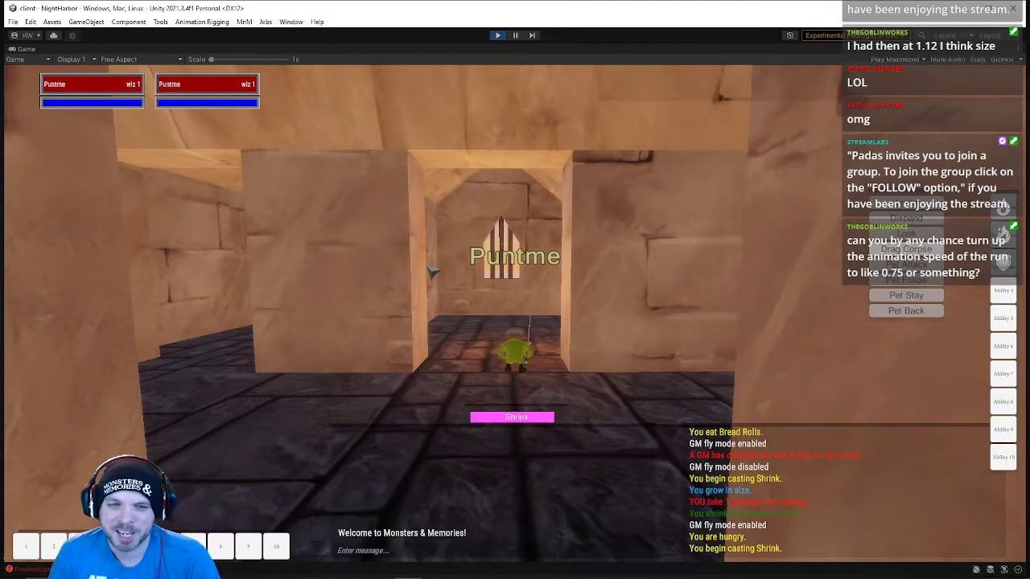
{"action": "scroll", "coordinate": [515, 313], "scroll_direction": "up", "scroll_amount": 10}
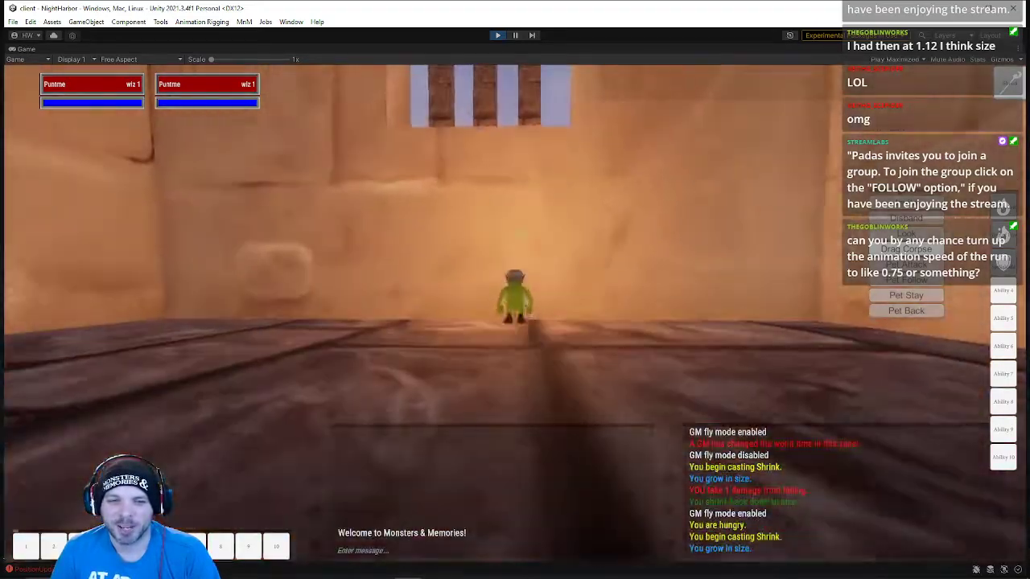
{"action": "key", "text": "w"}
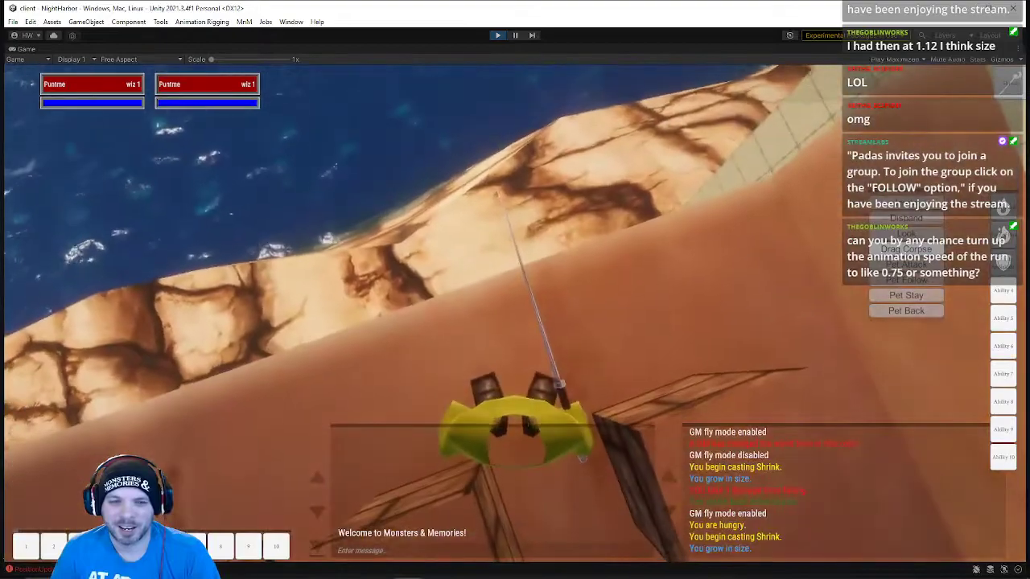
{"action": "key", "text": "w"}
{"action": "key", "text": "w"}
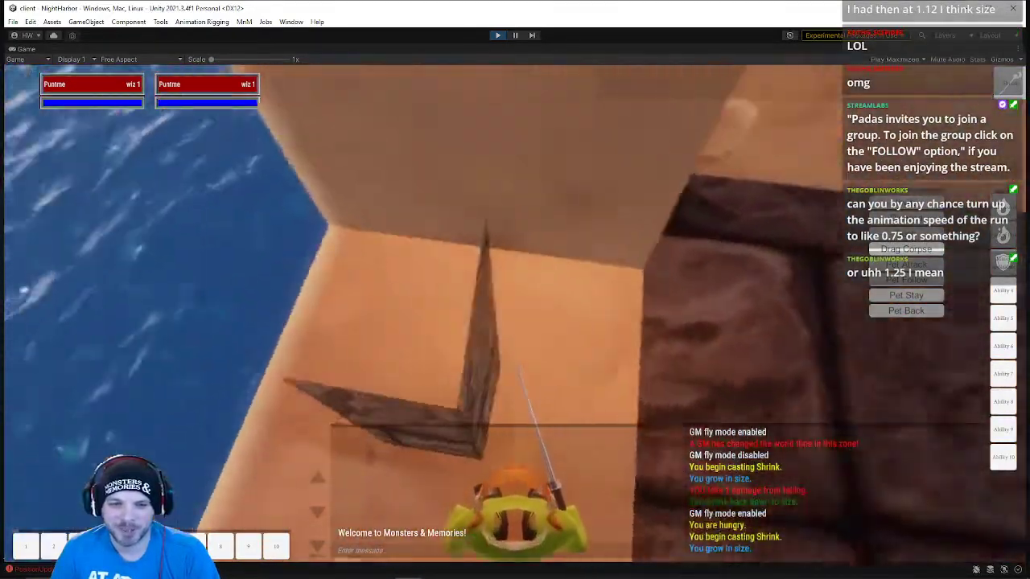
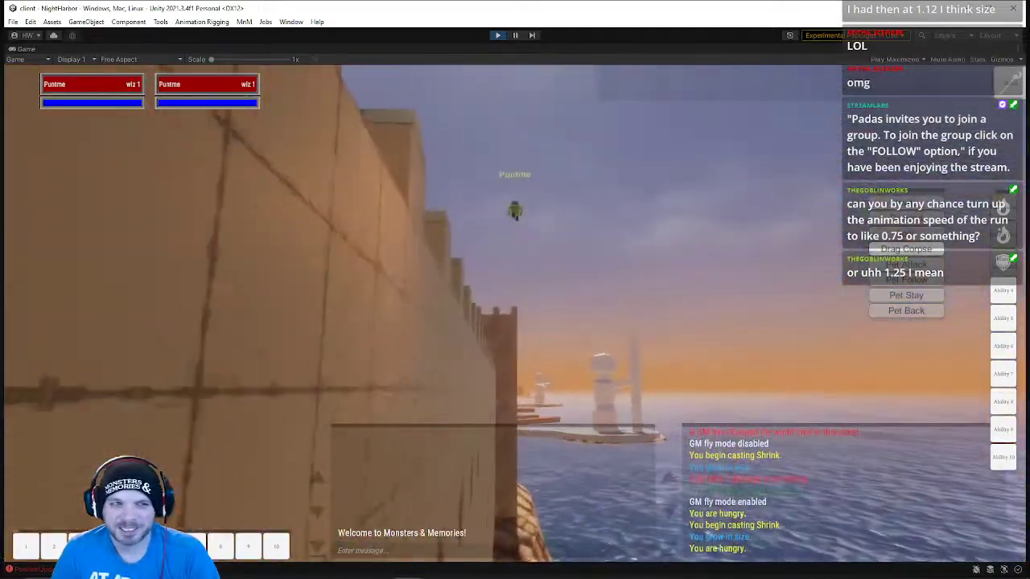
Fly over the battlements onto the wall walkway and face the tower doorway to judge its scale
{"action": "key", "text": "w"}
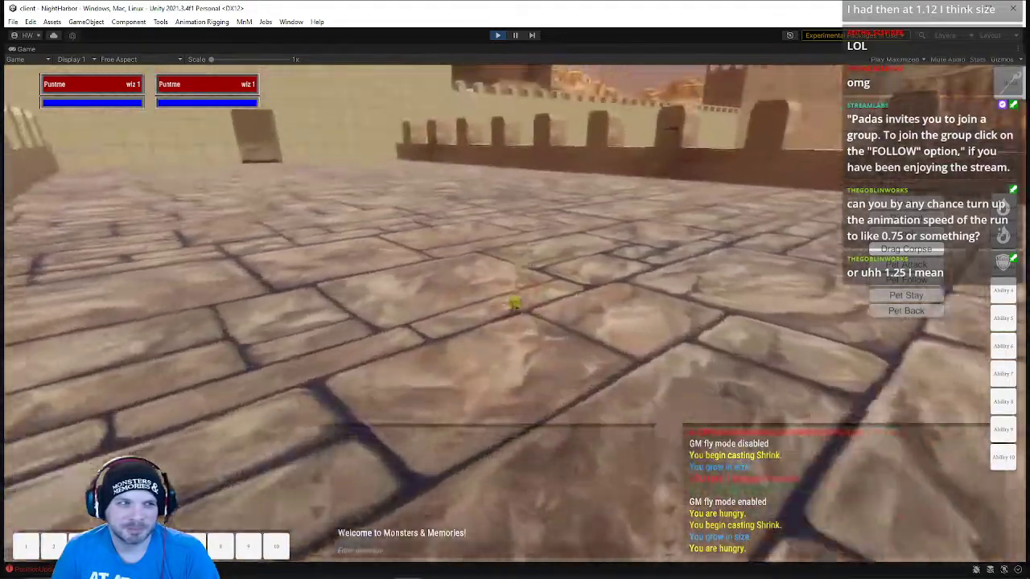
{"action": "key", "text": "w"}
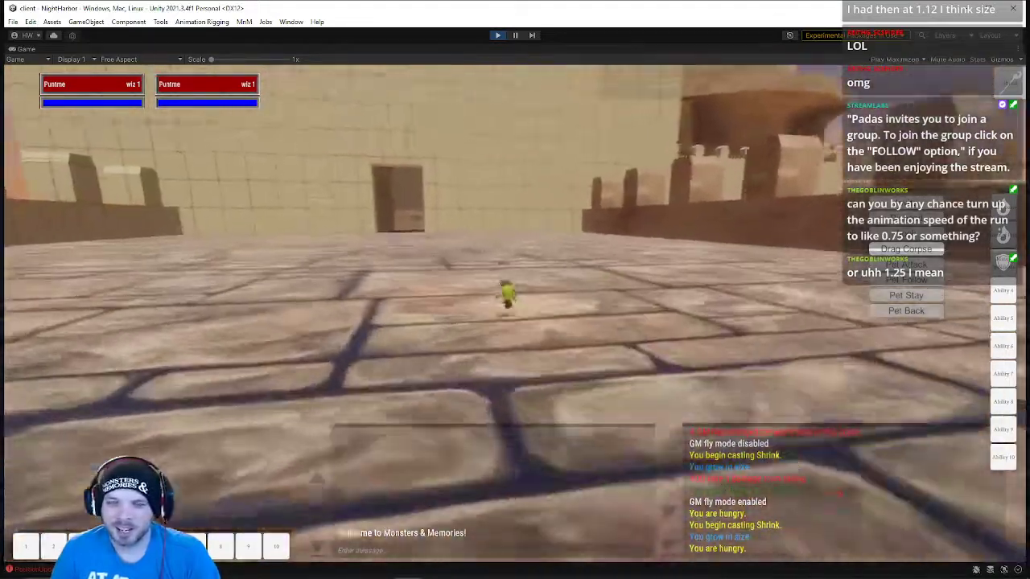
{"action": "key", "text": "w"}
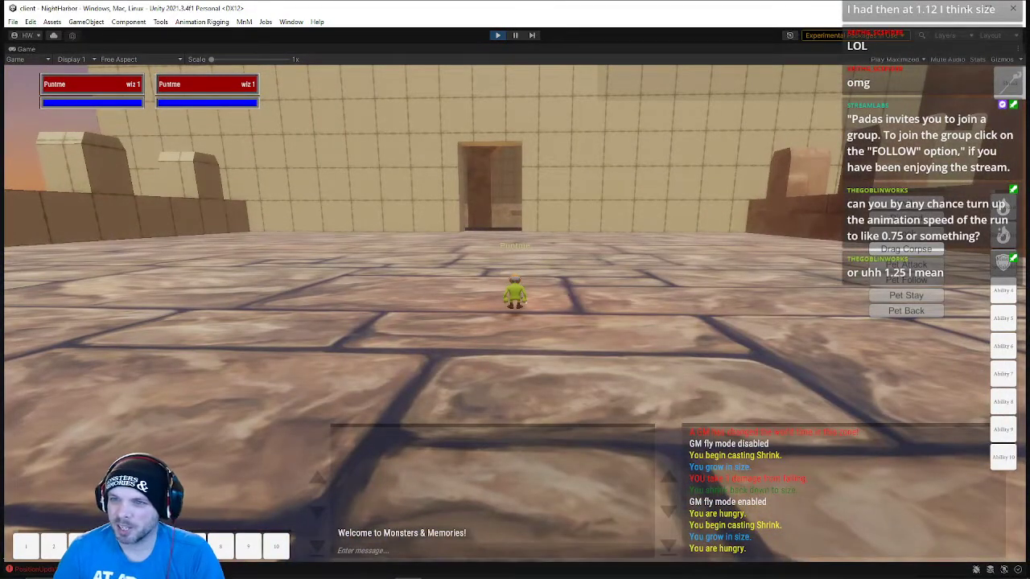
{"action": "scroll", "coordinate": [609, 257], "scroll_direction": "up", "scroll_amount": 3}
Fly over the battlements into the inner harbor and survey the docks, boats and surrounding walls
{"action": "right_click_drag", "start_coordinate": [609, 257], "coordinate": [829, 257]}
{"action": "key", "text": "w"}
{"action": "key", "text": "space"}
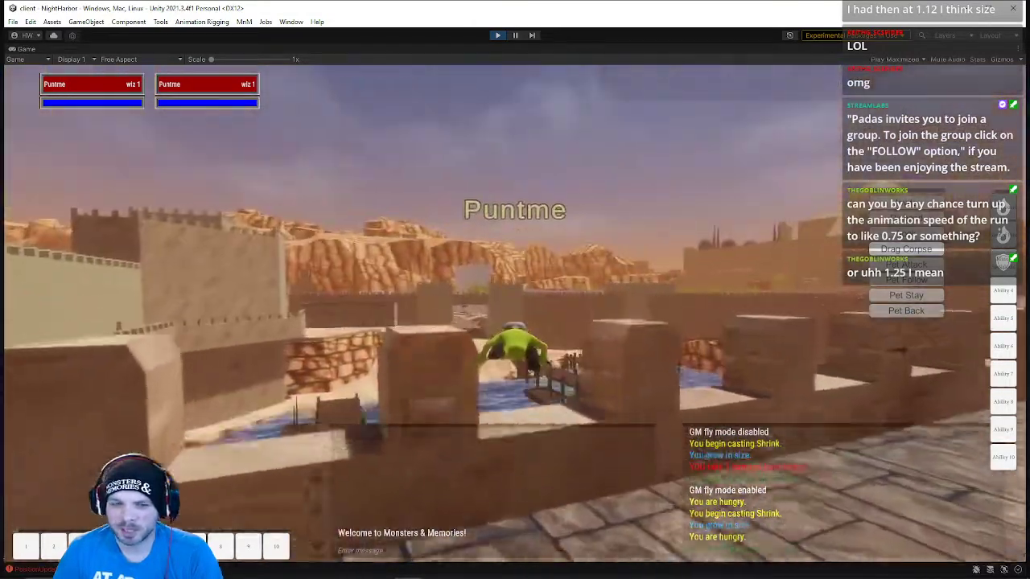
{"action": "key", "text": "w"}
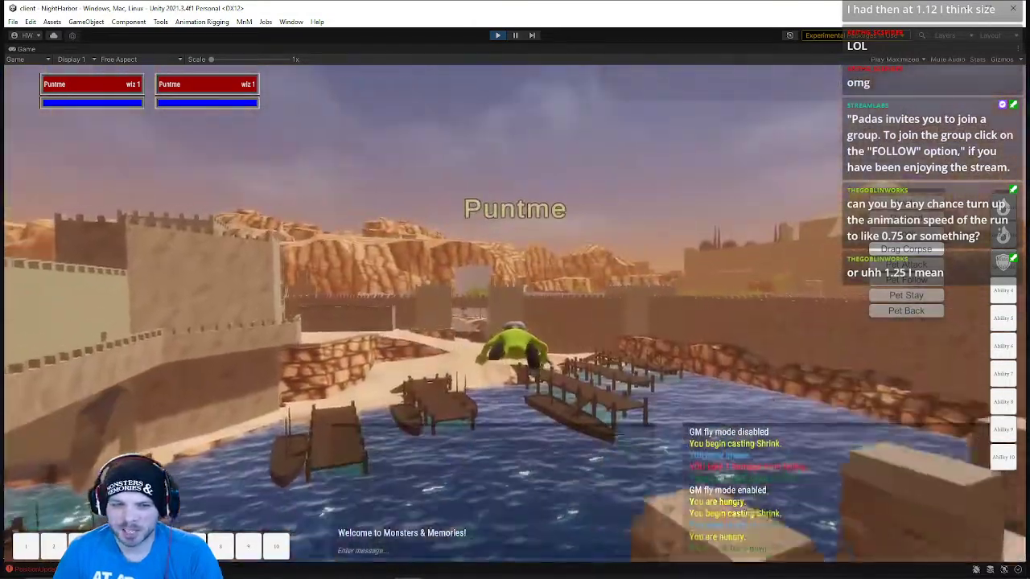
{"action": "key", "text": "w"}
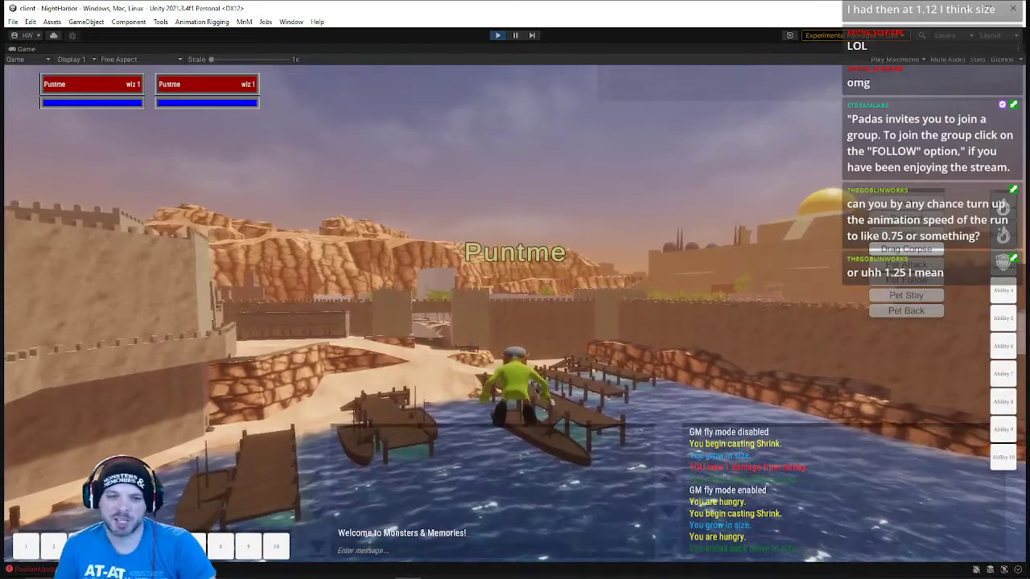
{"action": "key", "text": "w"}
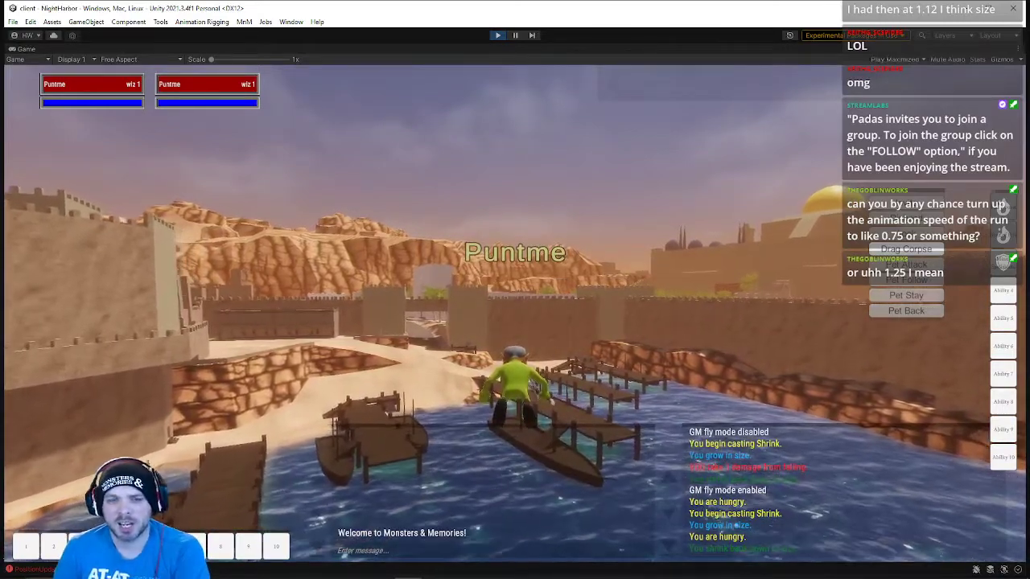
{"action": "key", "text": "w"}
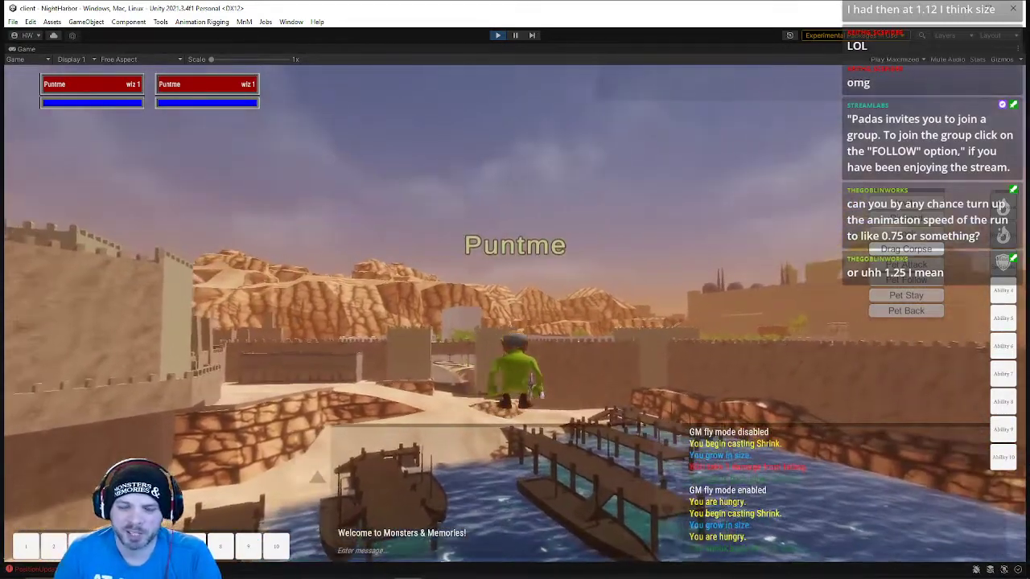
{"action": "key", "text": "w"}
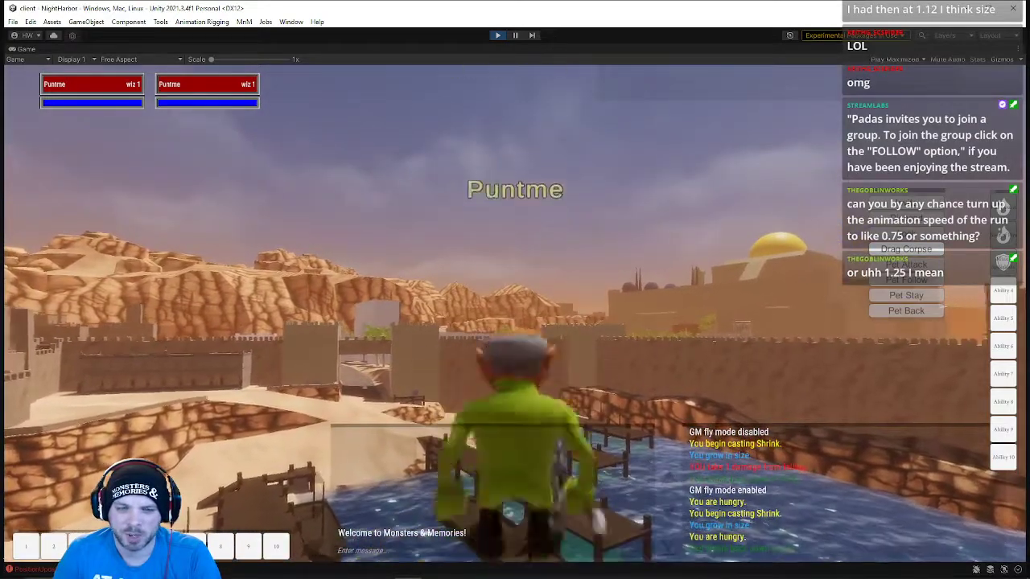
Fly on toward the inner harbor wall and rise to view the unfinished city buildings behind it
{"action": "key", "text": "w"}
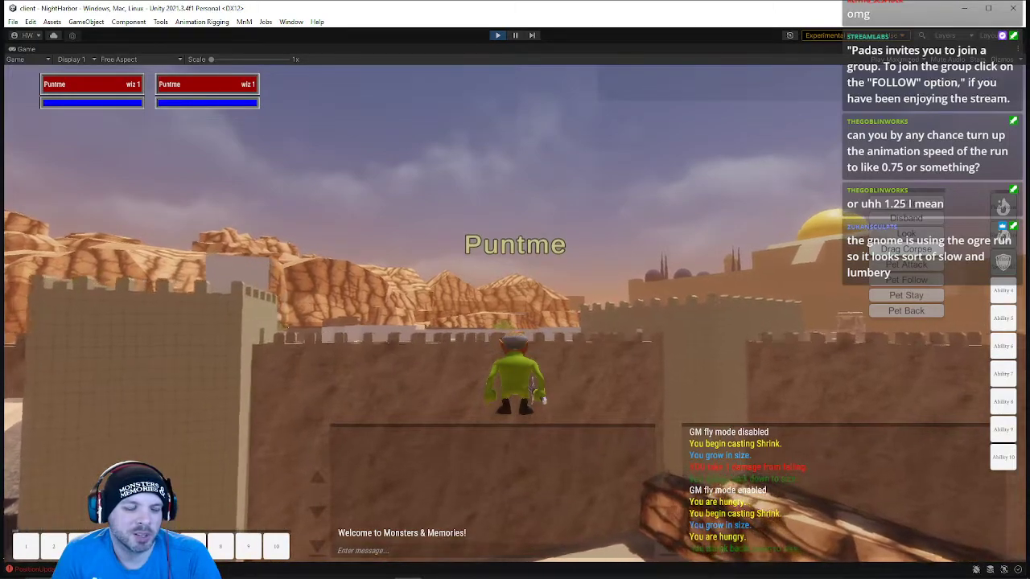
{"action": "key", "text": "w"}
{"action": "key", "text": "space"}
{"action": "key", "text": "space"}
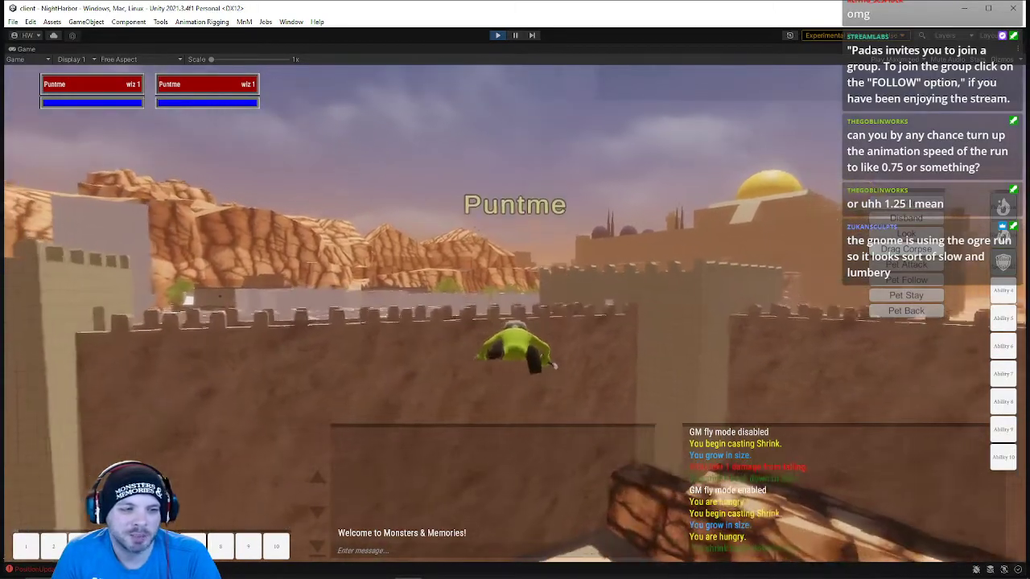
{"action": "key", "text": "a"}
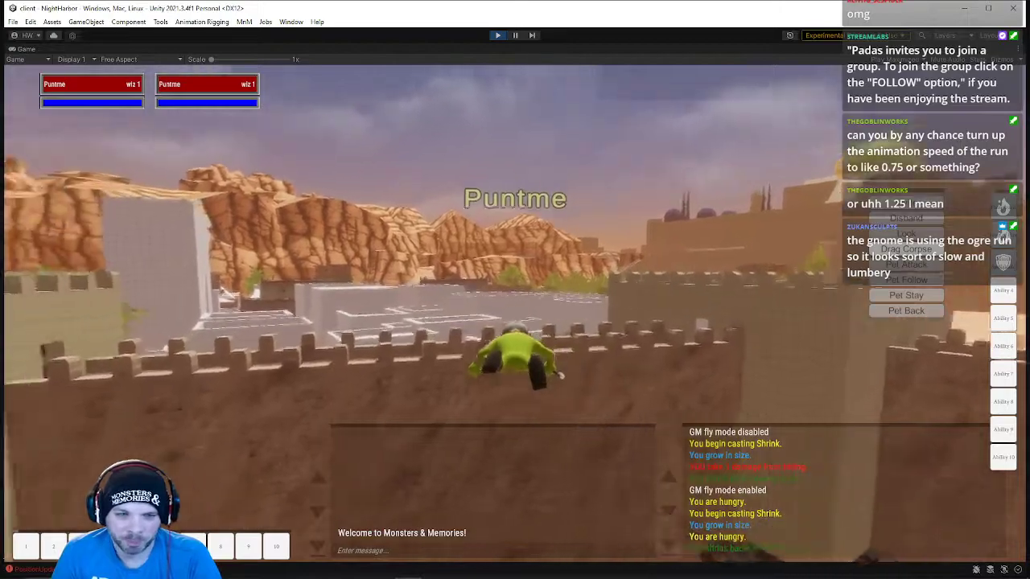
{"action": "key", "text": "w"}
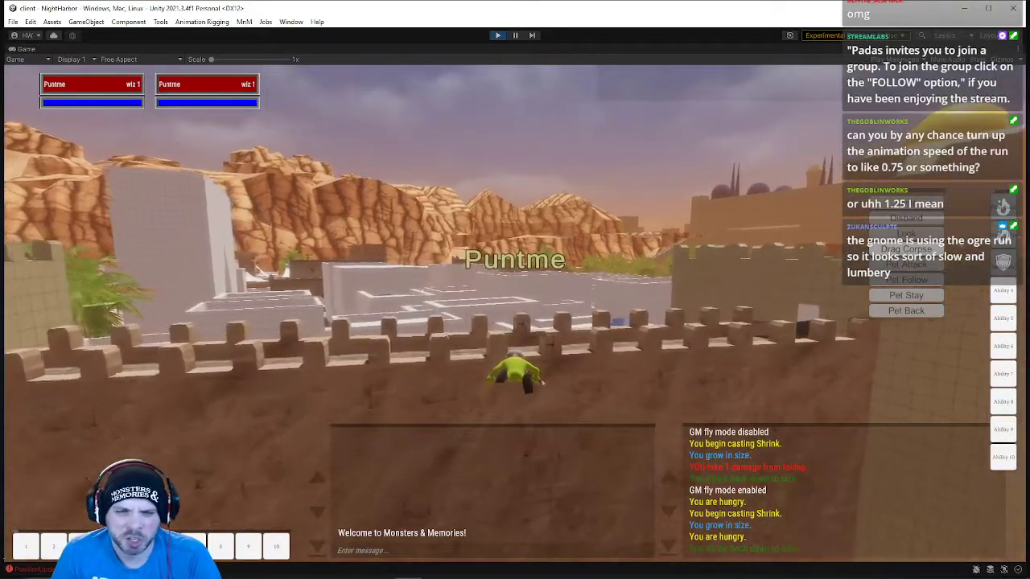
Fly over the battlements onto the flat roof of an unfinished city building, land and turn GM fly mode off
{"action": "key", "text": "w"}
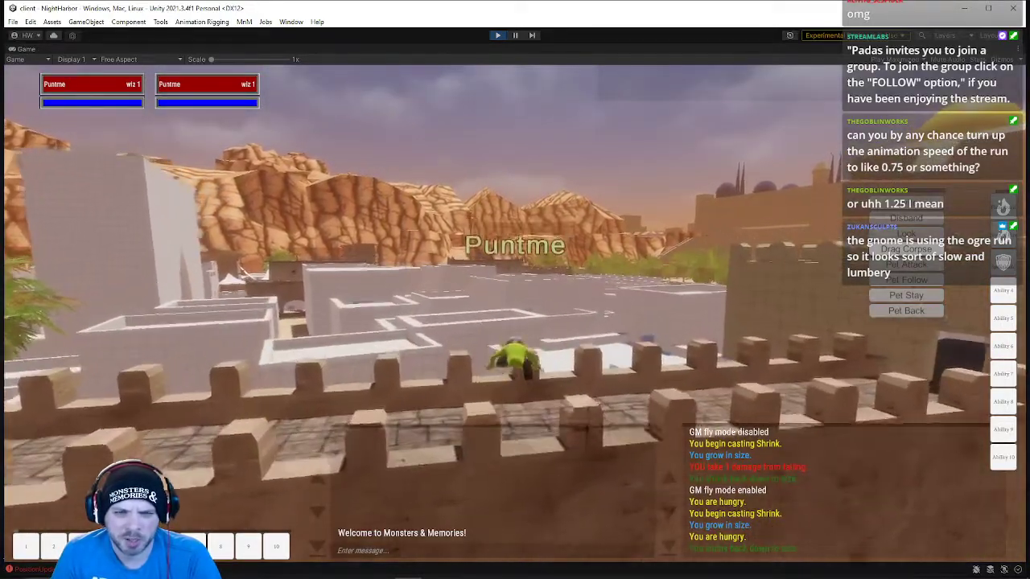
{"action": "key", "text": "w"}
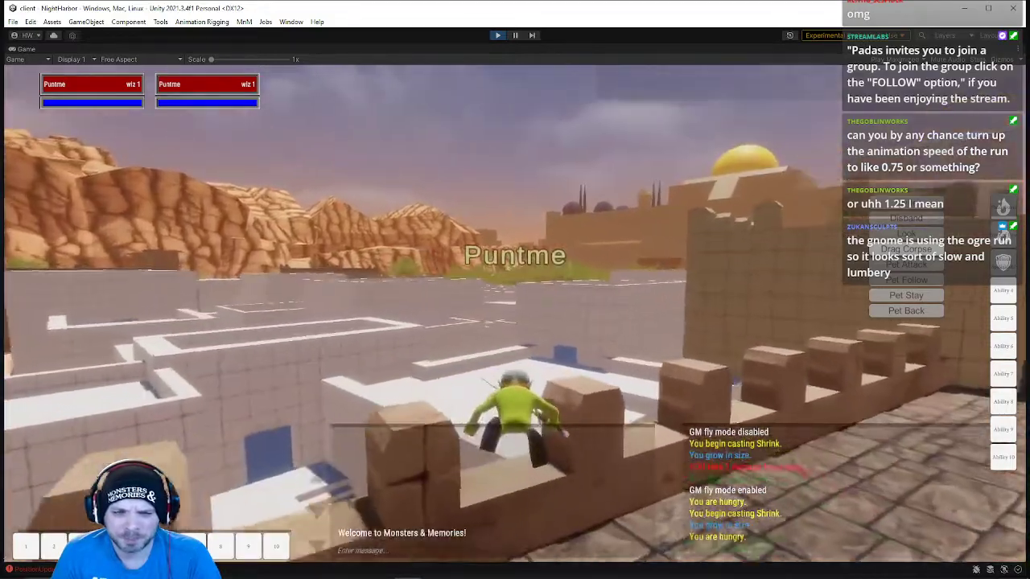
{"action": "key", "text": "w"}
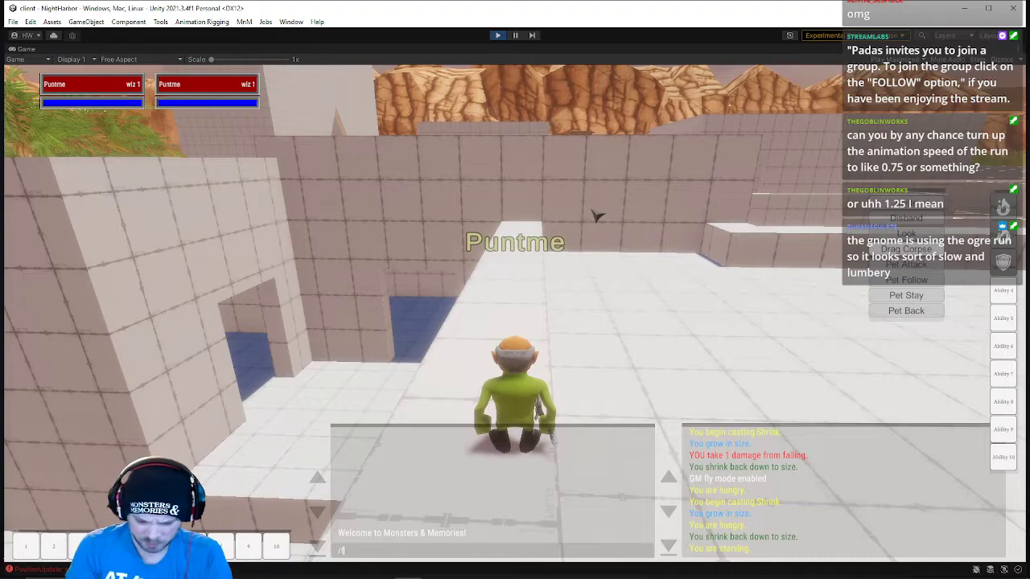
{"action": "right_click_drag", "start_coordinate": [593, 214], "coordinate": [643, 214]}
{"action": "scroll", "coordinate": [592, 213], "scroll_direction": "down", "scroll_amount": 5}
{"action": "right_click_drag", "start_coordinate": [514, 258], "coordinate": [539, 249]}
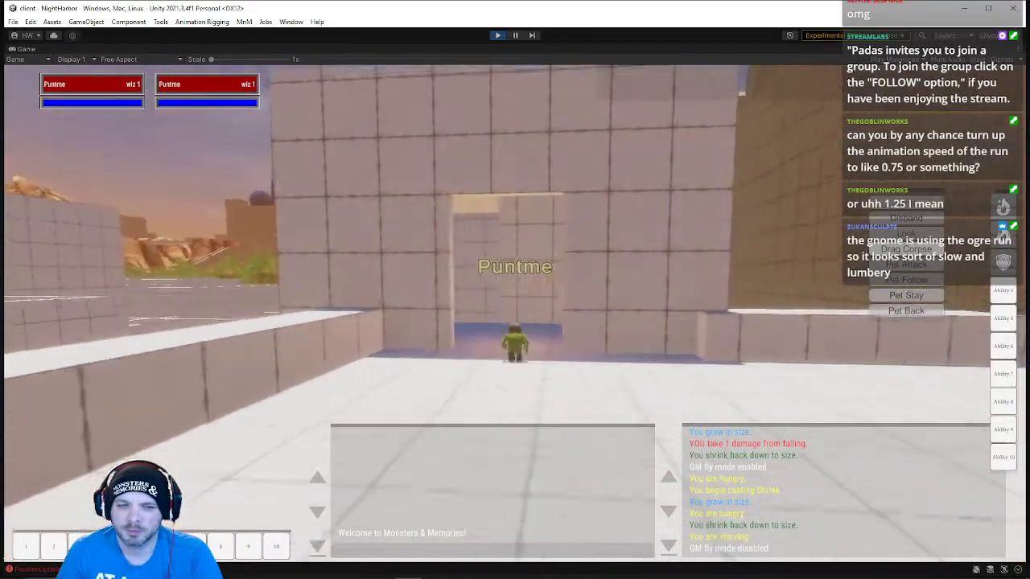
Walk through the rooftop doorway into the unfinished building and inspect the size of its rooms and openings
{"action": "key", "text": "w"}
{"action": "key", "text": "w"}
{"action": "right_click_drag", "start_coordinate": [515, 257], "coordinate": [555, 298]}
{"action": "key", "text": "w"}
{"action": "key", "text": "w"}
{"action": "key", "text": "w"}
{"action": "right_click_drag", "start_coordinate": [515, 258], "coordinate": [644, 253]}
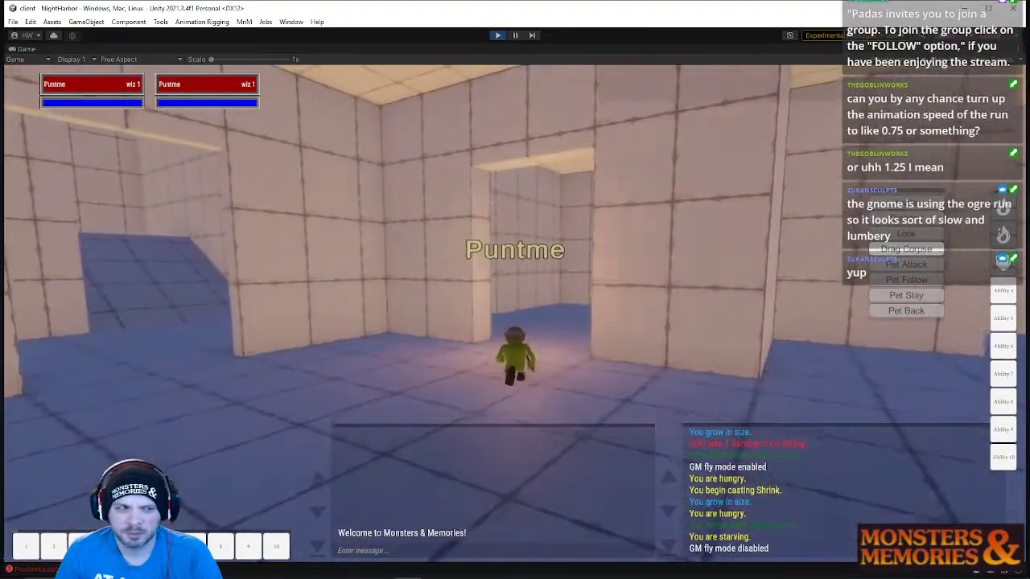
Walk out to the narrow terrace between the tall walls, examine its parapet from above and return inside
{"action": "key", "text": "w"}
{"action": "key", "text": "w"}
{"action": "right_click_drag", "start_coordinate": [515, 257], "coordinate": [322, 242]}
{"action": "key", "text": "w"}
{"action": "scroll", "coordinate": [515, 314], "scroll_direction": "up", "scroll_amount": 5}
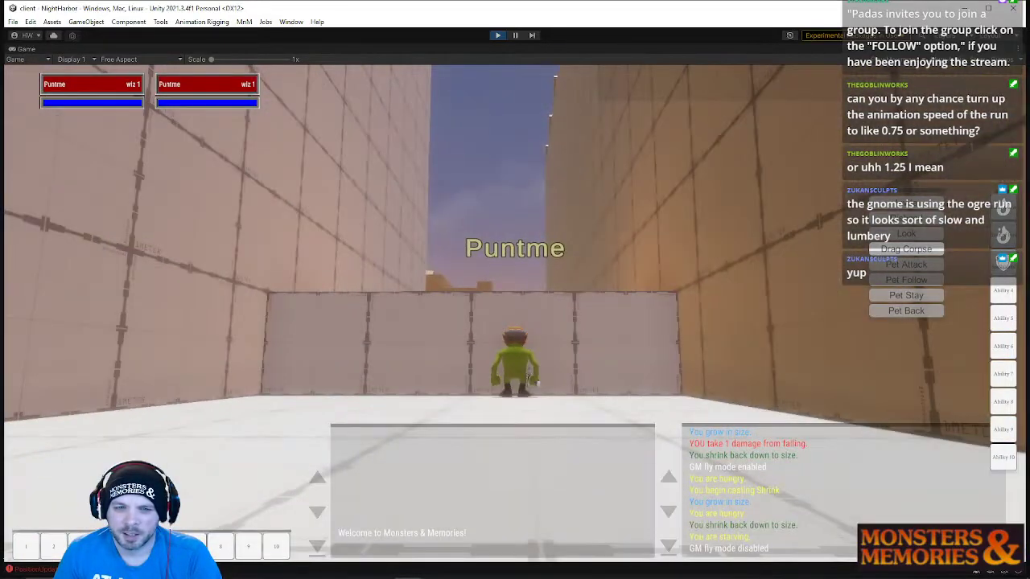
{"action": "right_click_drag", "start_coordinate": [531, 380], "coordinate": [529, 474]}
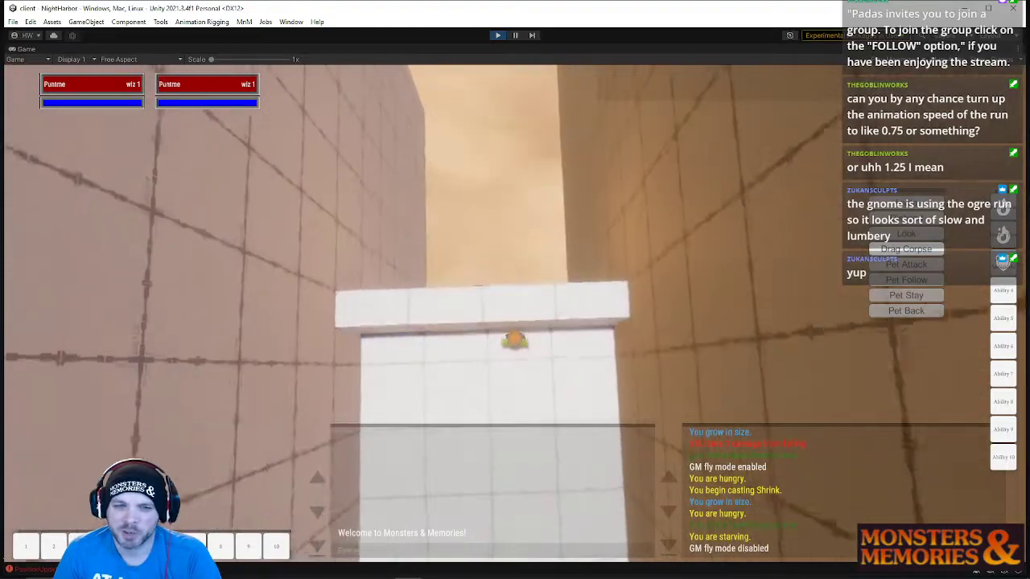
{"action": "right_click_drag", "start_coordinate": [515, 338], "coordinate": [865, 273]}
{"action": "key", "text": "w"}
{"action": "right_click_drag", "start_coordinate": [603, 248], "coordinate": [597, 248]}
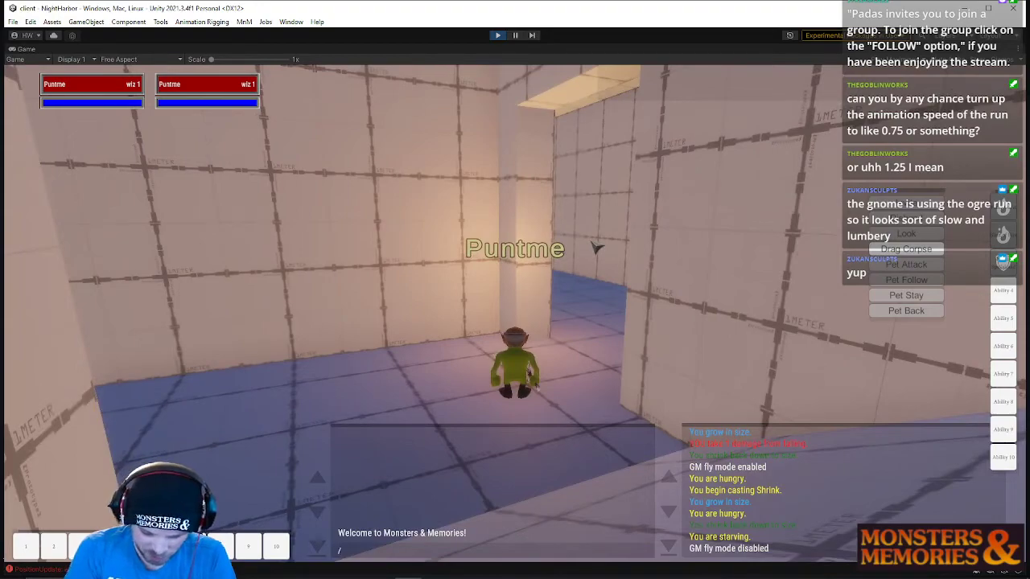
Activate the equipped Boots of Speed from the character's inventory and close the inventory
{"action": "type", "text": "/"}
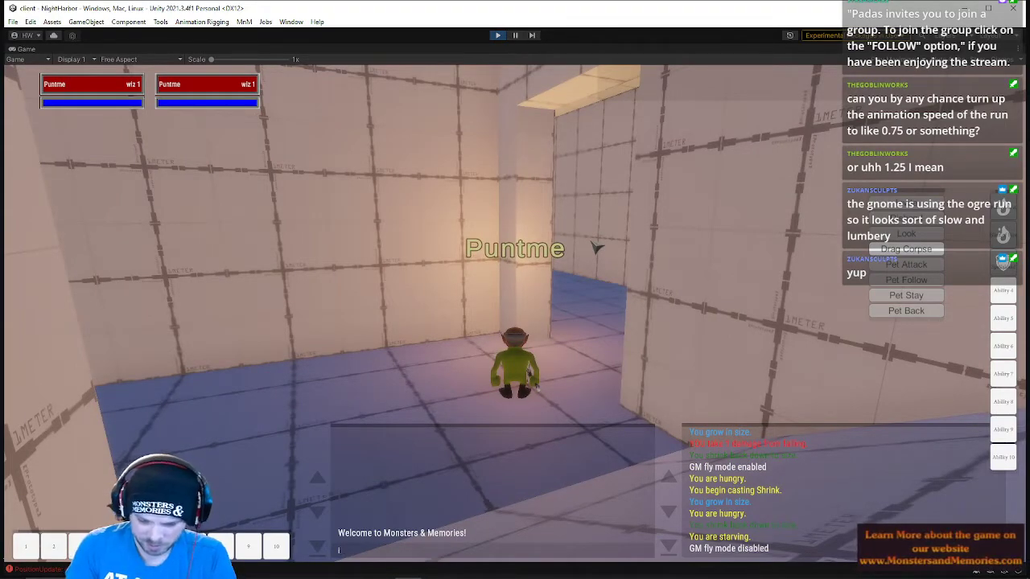
{"action": "type", "text": "i"}
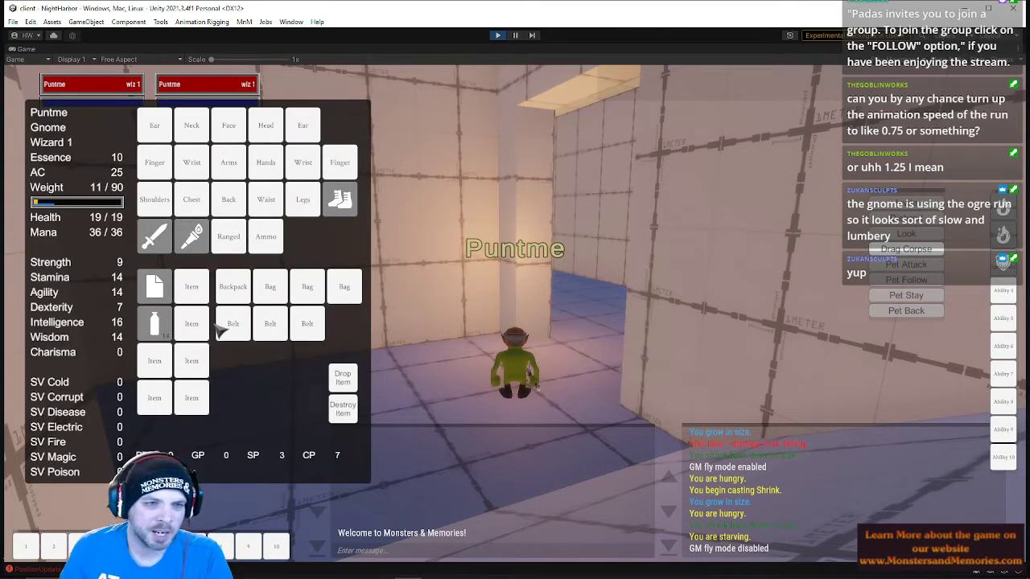
{"action": "right_click", "coordinate": [354, 206]}
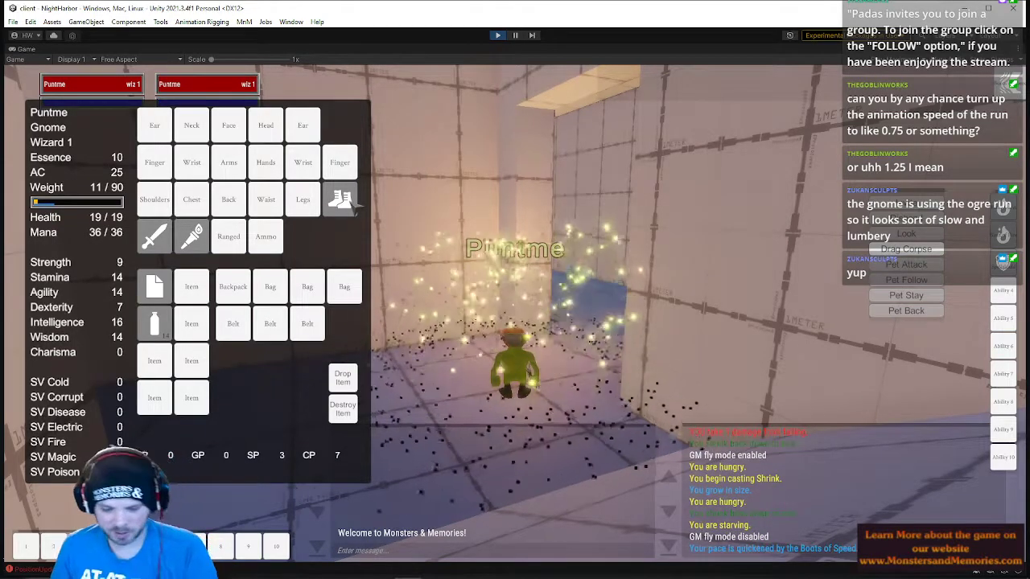
{"action": "key", "text": "i"}
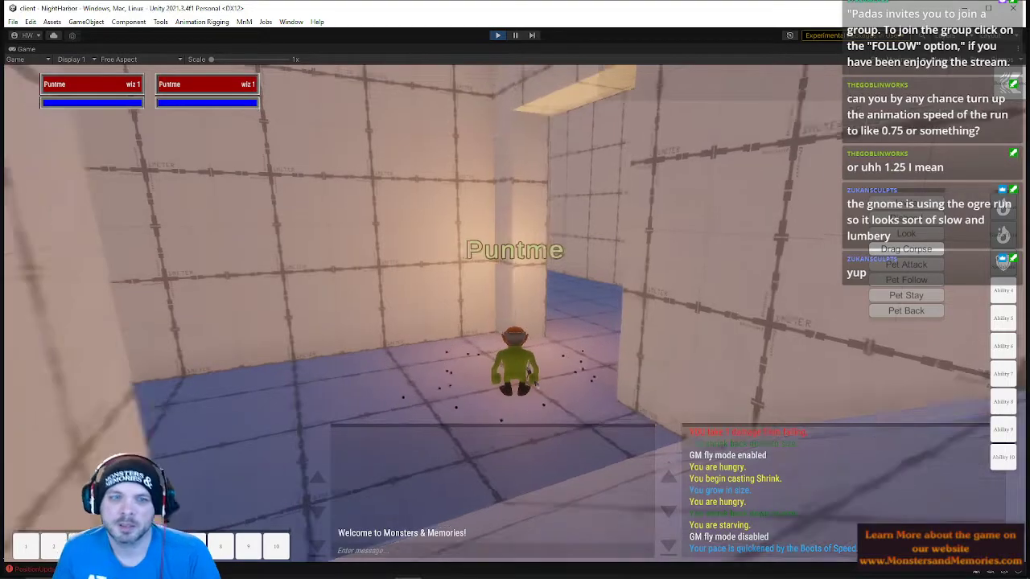
Run through the building's rooms and out into the sandy alley, checking interior spaces against the character
{"action": "key", "text": "w"}
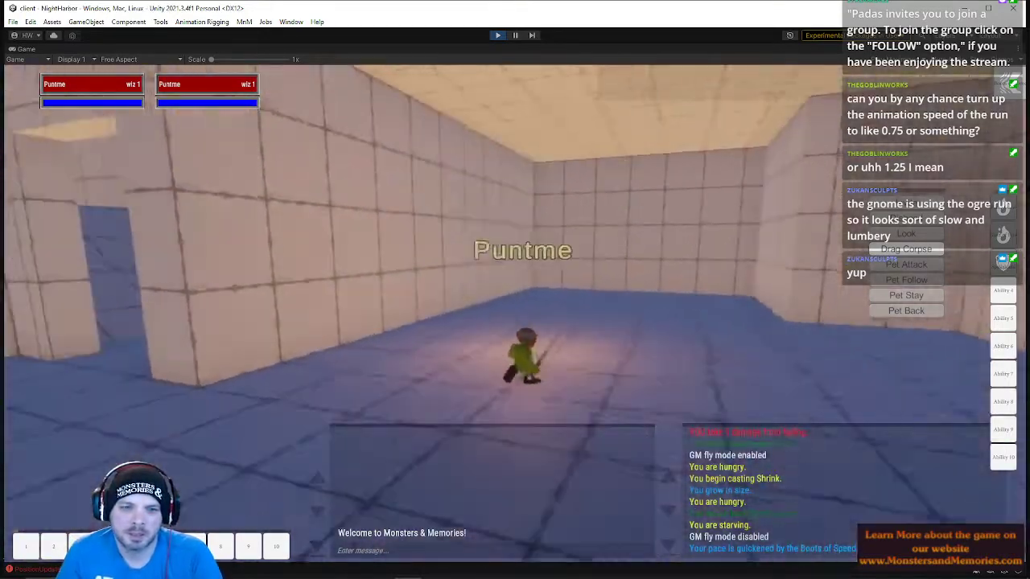
{"action": "key", "text": "w"}
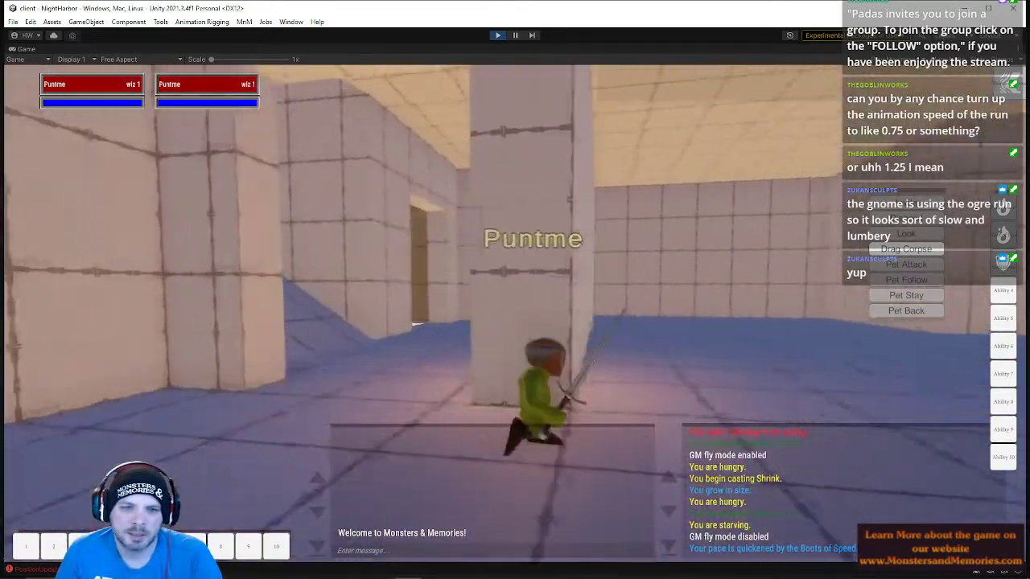
{"action": "key", "text": "w"}
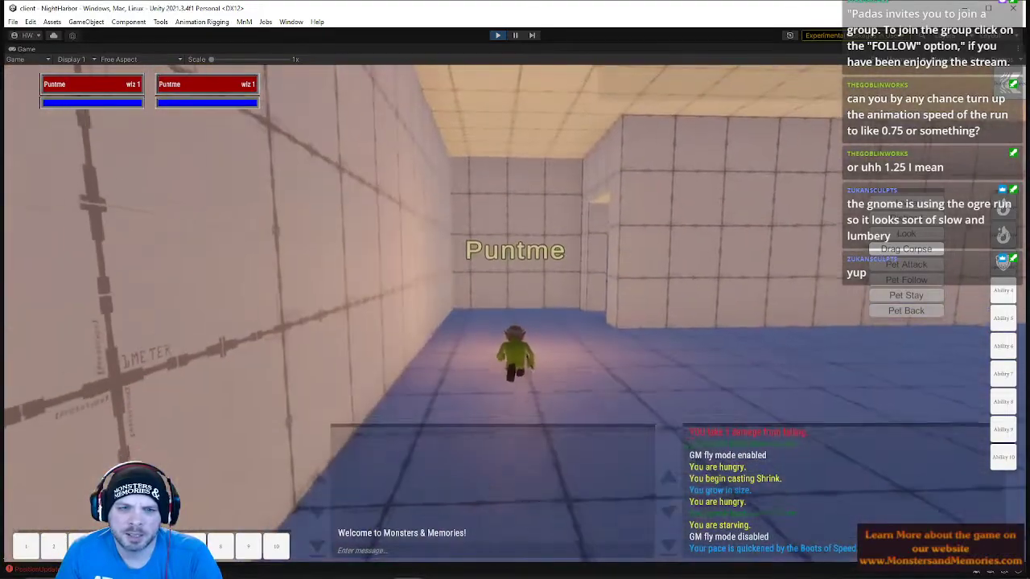
{"action": "key", "text": "w"}
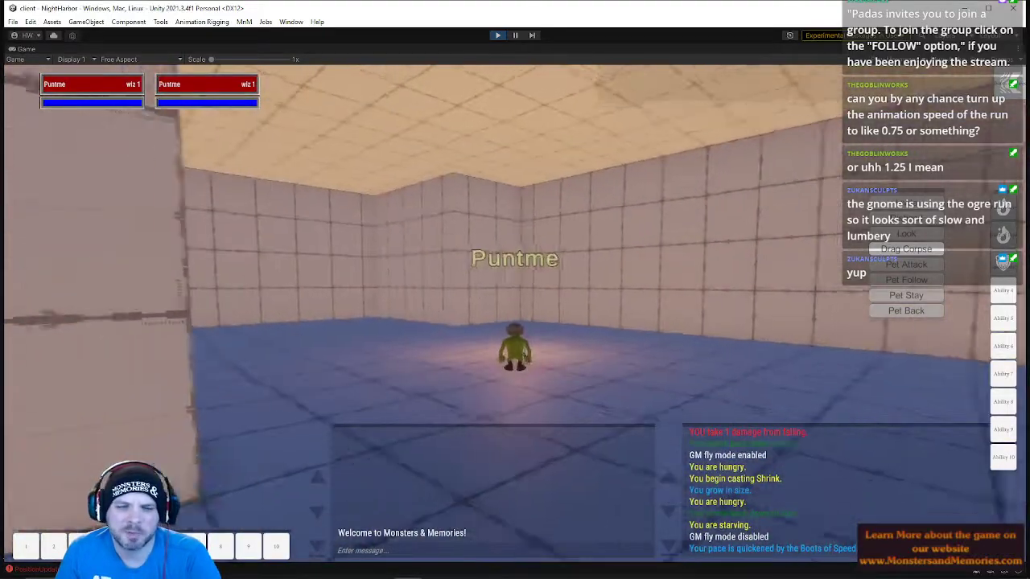
{"action": "key", "text": "w"}
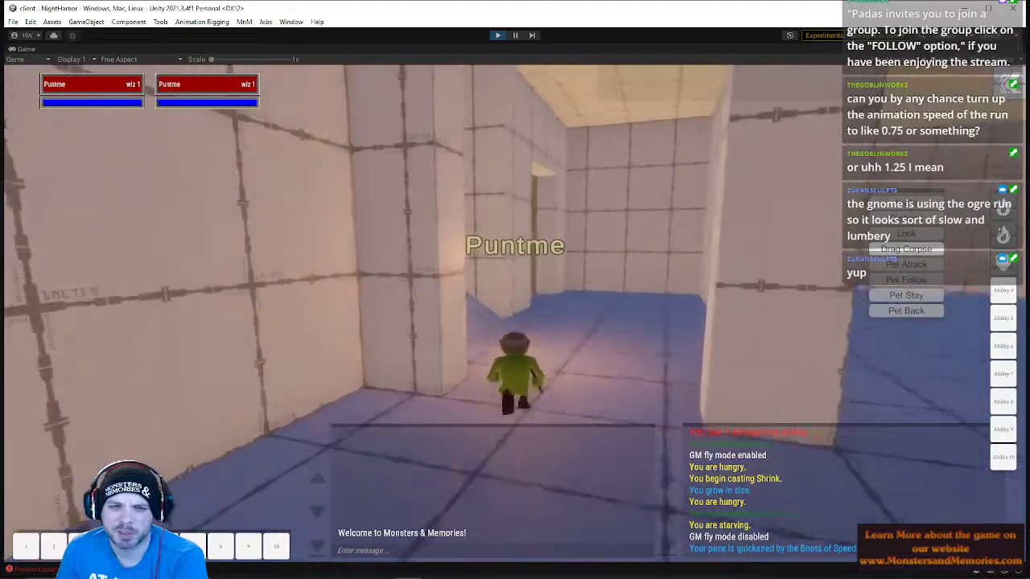
{"action": "key", "text": "w"}
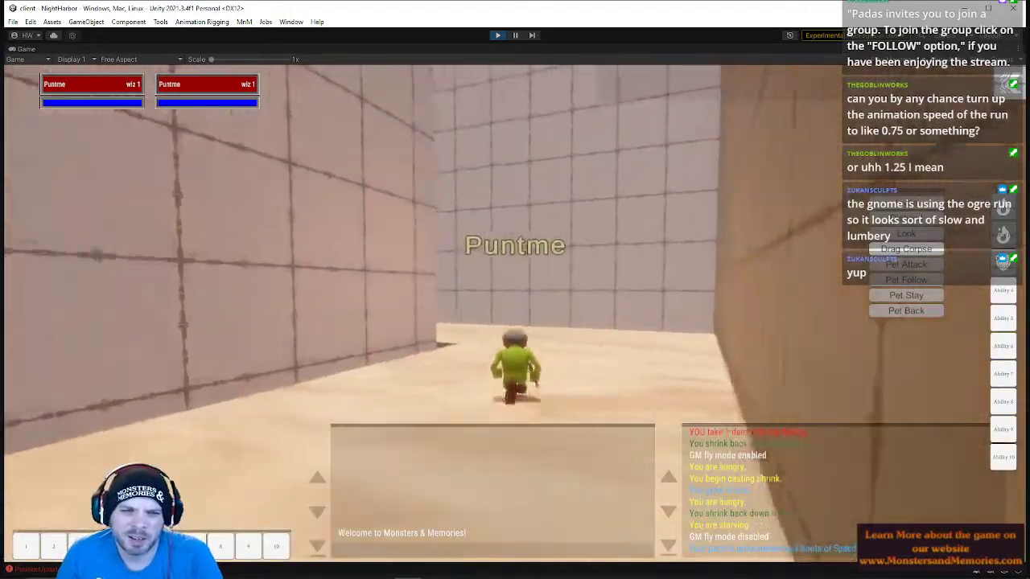
Run into the building across the sand, pass through its pillared and long rooms, and exit by the plaza's raised platform
{"action": "key", "text": "w"}
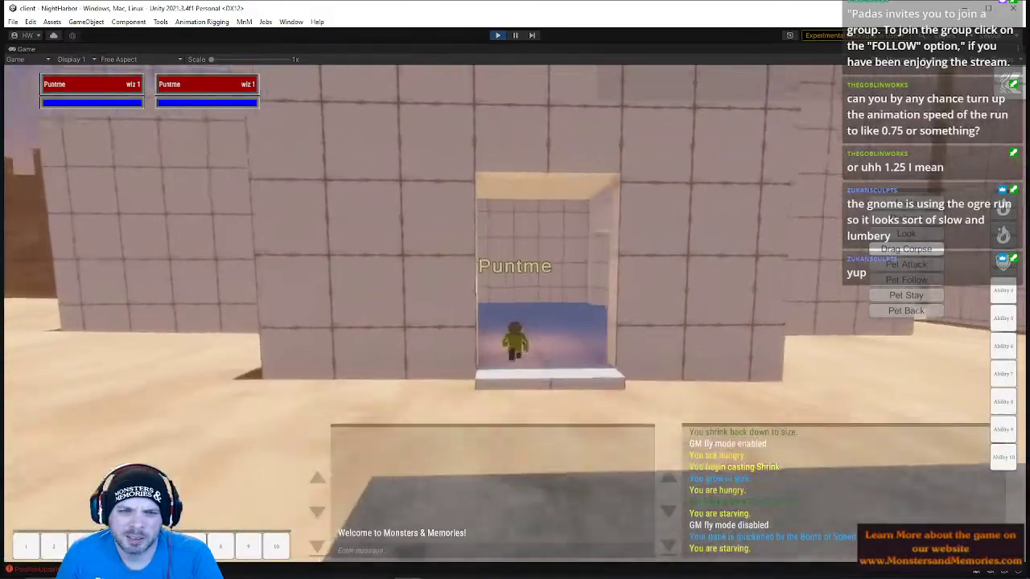
{"action": "key", "text": "w"}
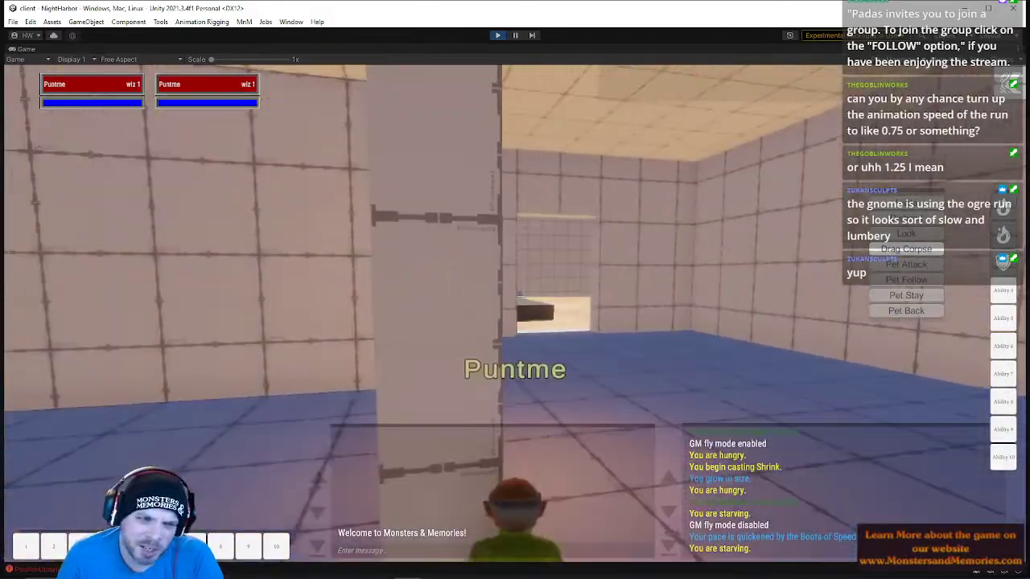
{"action": "key", "text": "w"}
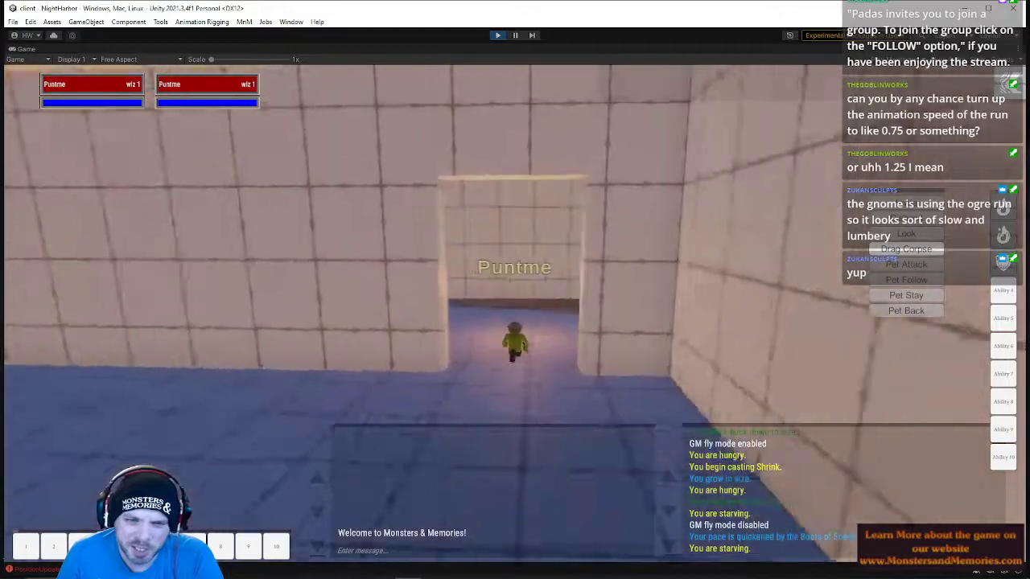
{"action": "key", "text": "w"}
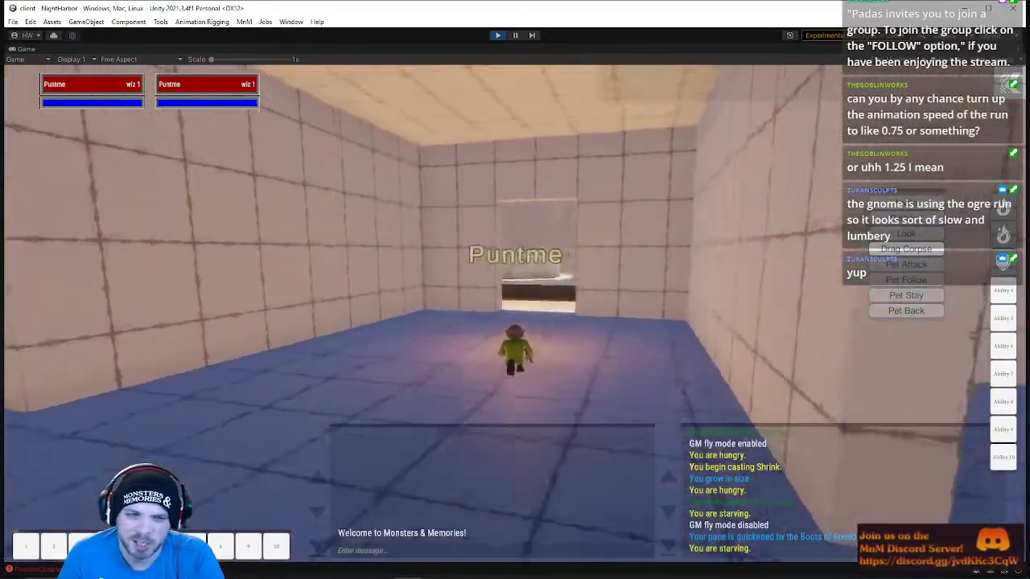
{"action": "key", "text": "w"}
{"action": "key", "text": "w"}
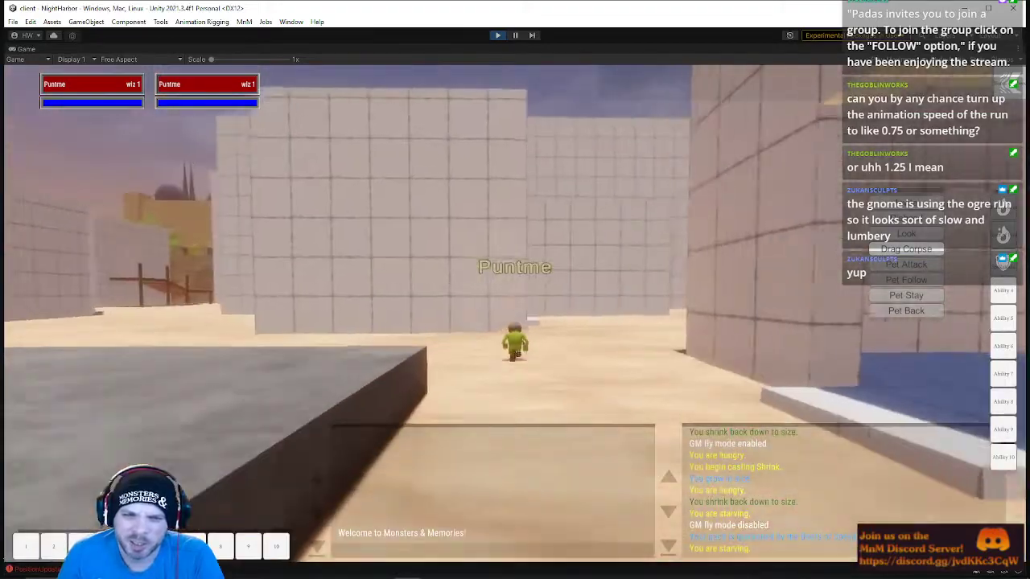
Run through another building's doorway into the enclosed sandy courtyard and examine the height of its surrounding walls
{"action": "key", "text": "w"}
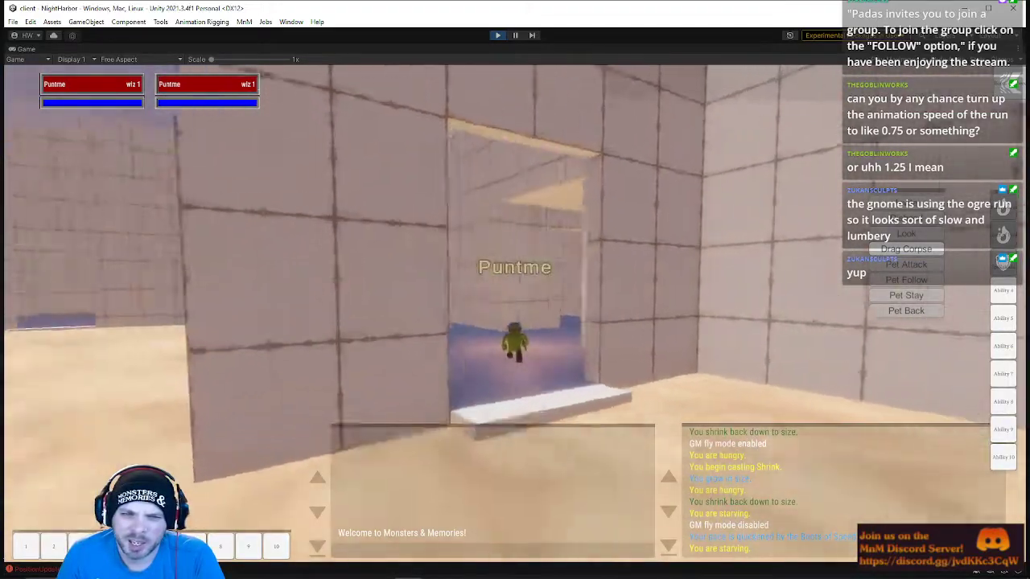
{"action": "key", "text": "w"}
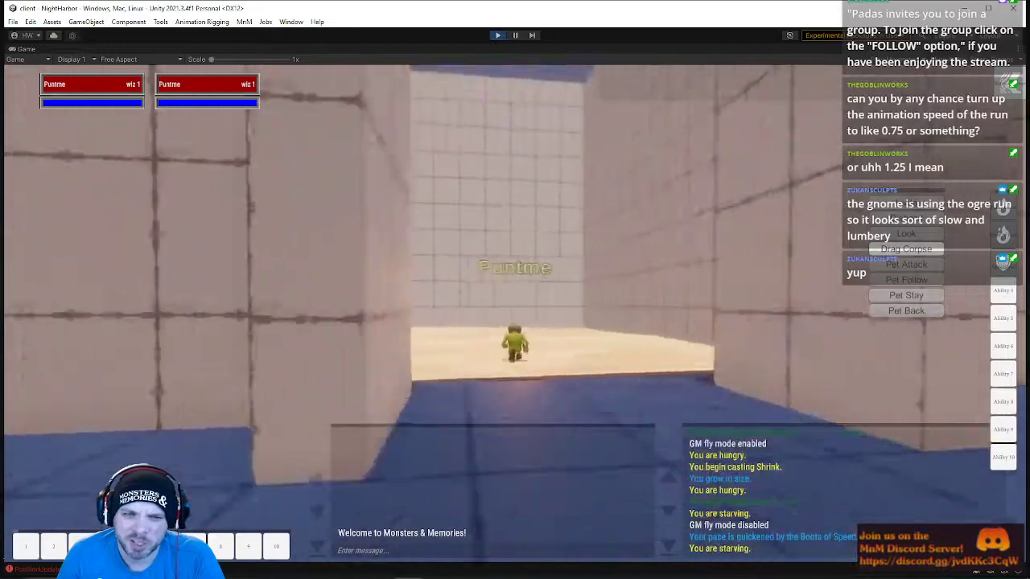
{"action": "right_click_drag", "start_coordinate": [566, 349], "coordinate": [241, 328]}
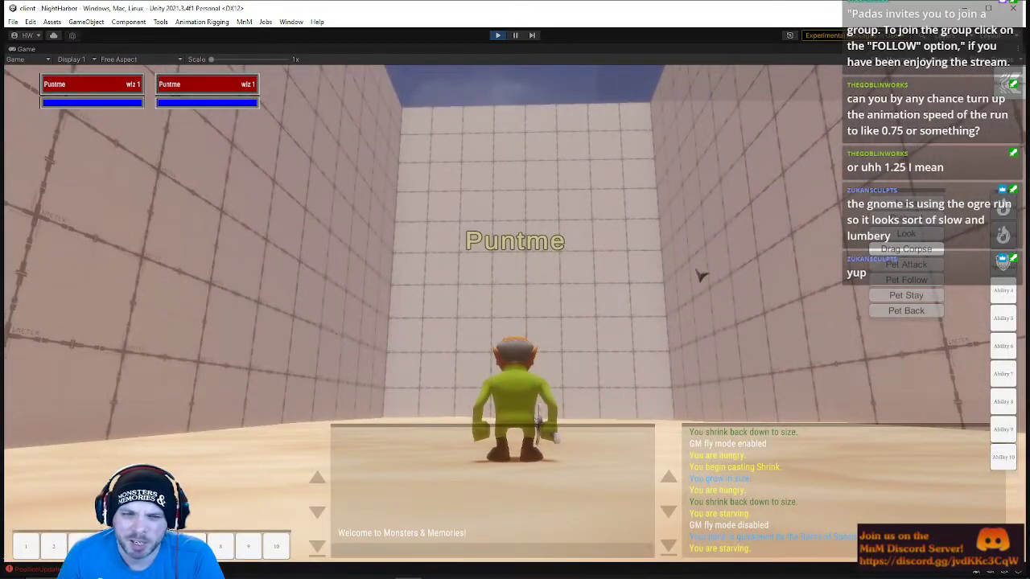
{"action": "key", "text": "w"}
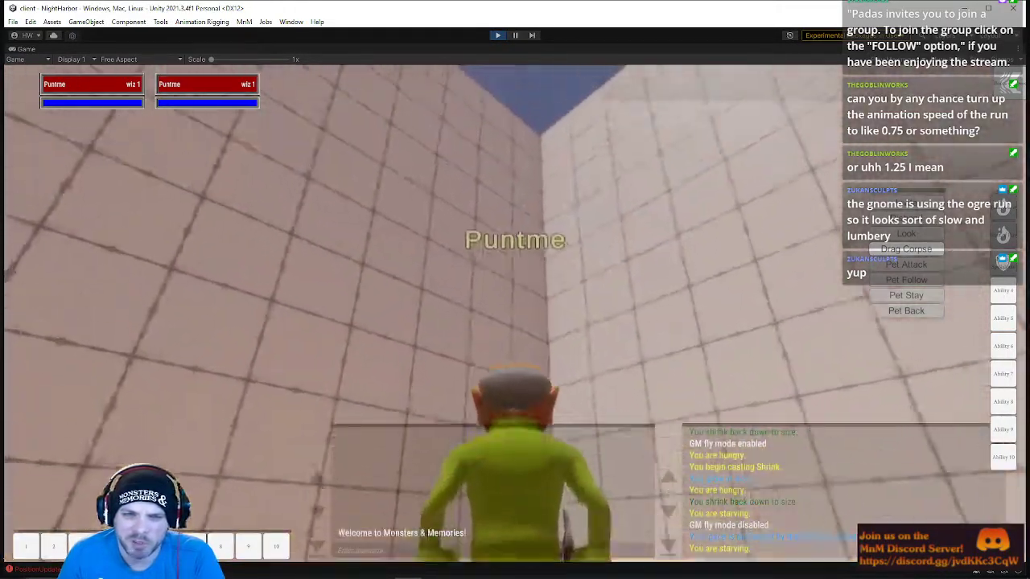
{"action": "right_click_drag", "start_coordinate": [451, 298], "coordinate": [486, 299]}
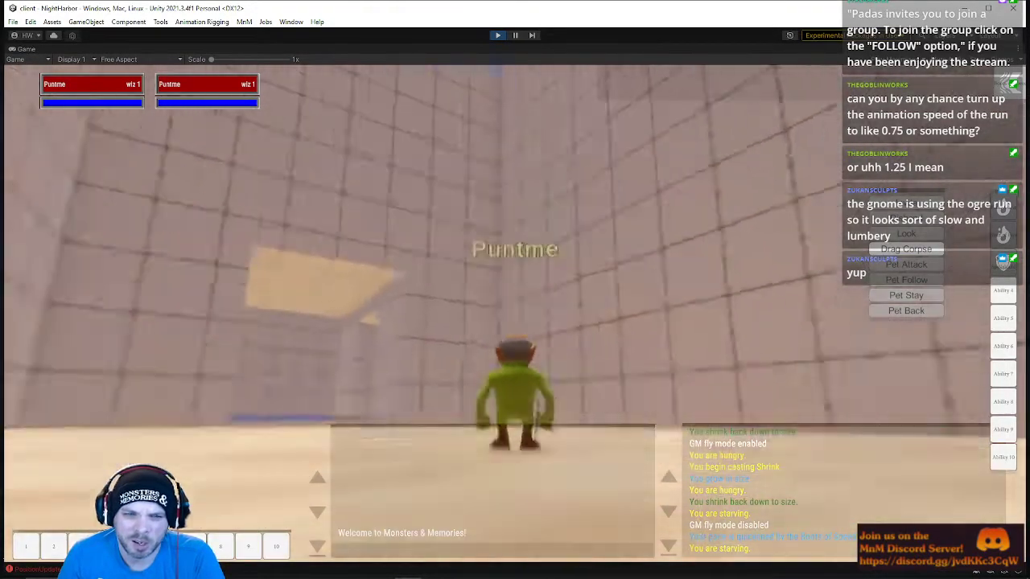
{"action": "key", "text": "w"}
{"action": "mouse_move", "coordinate": [470, 273]}
{"action": "right_mouse_down"}
{"action": "mouse_move", "coordinate": [475, 241]}
{"action": "mouse_move", "coordinate": [469, 272]}
{"action": "right_mouse_up"}
{"action": "mouse_move", "coordinate": [324, 199]}
{"action": "right_mouse_down"}
{"action": "mouse_move", "coordinate": [323, 230]}
{"action": "mouse_move", "coordinate": [324, 207]}
{"action": "right_mouse_up"}
{"action": "key", "text": "w"}
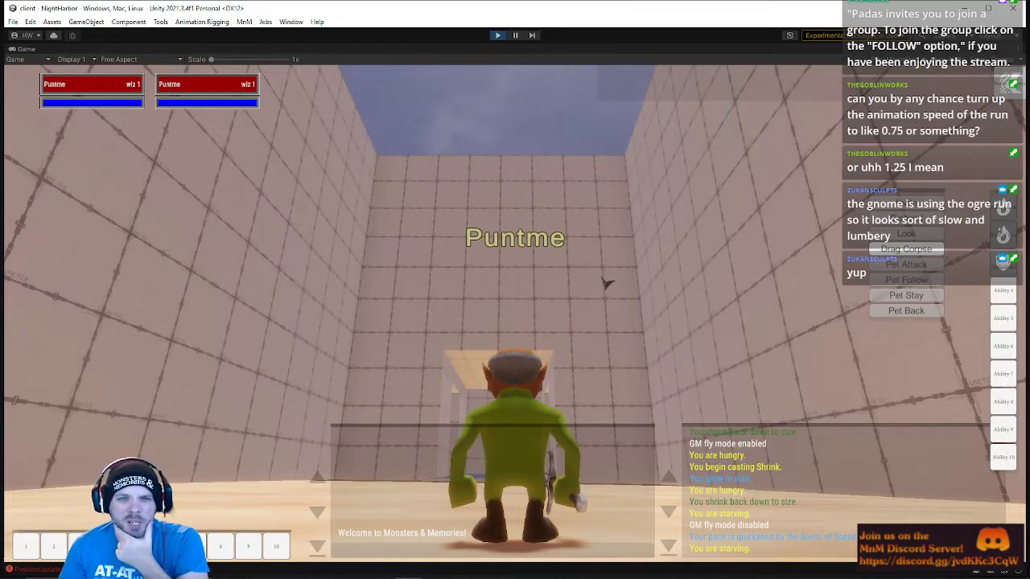
Leave the courtyard through the building, cross the plaza past the raised platform and explore the next building's rooms
{"action": "key", "text": "w"}
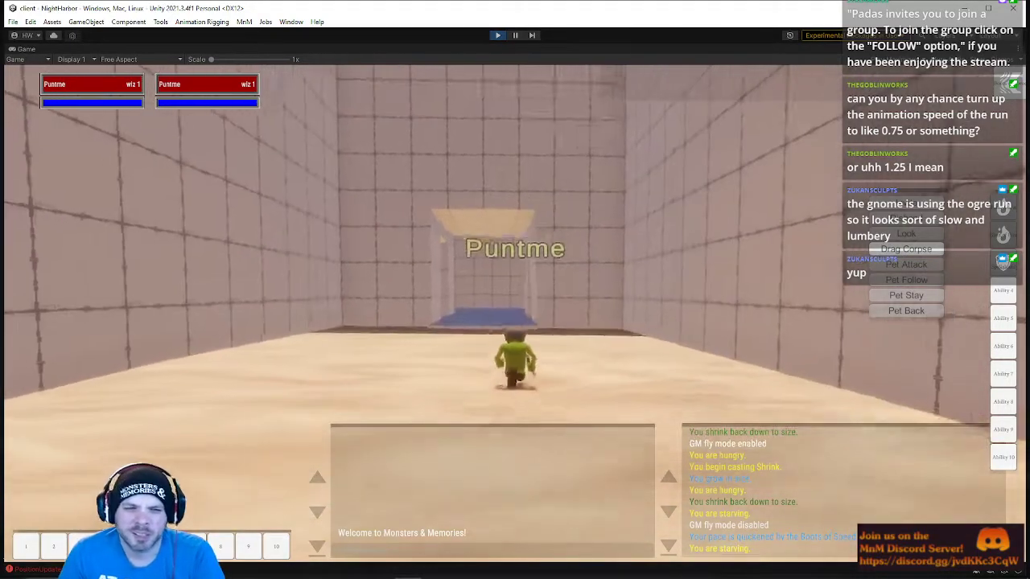
{"action": "key", "text": "w"}
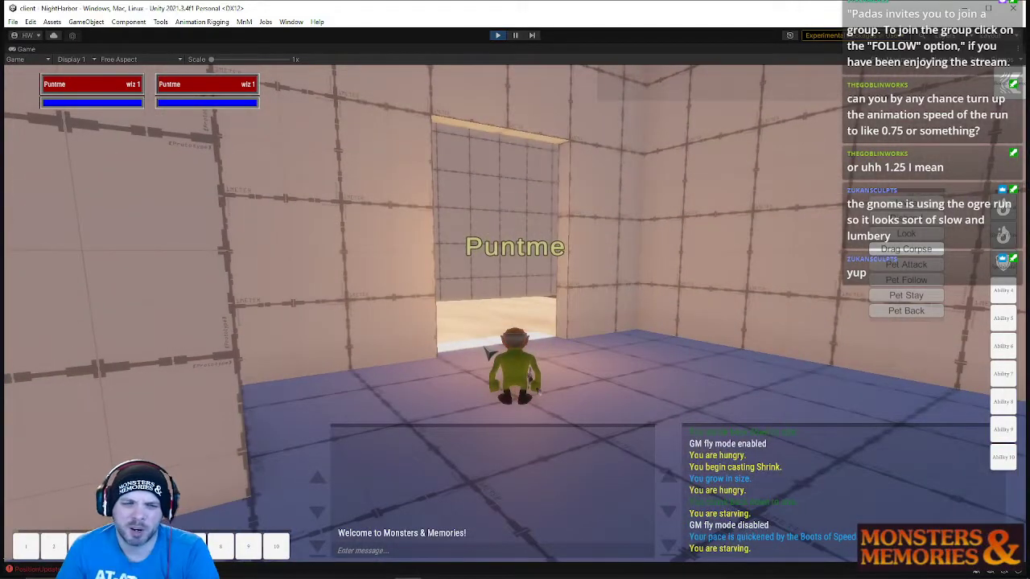
{"action": "key", "text": "w"}
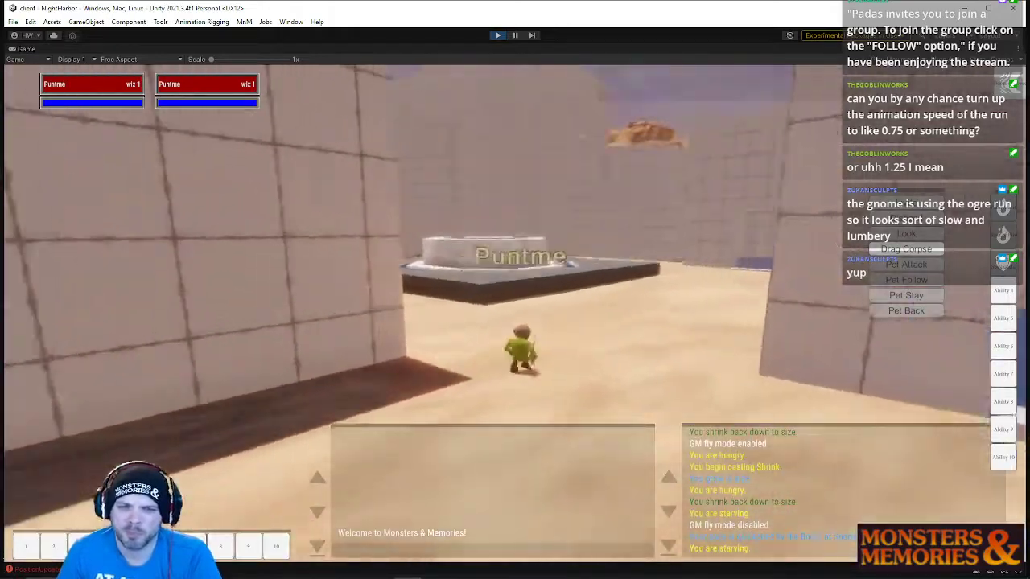
{"action": "key", "text": "w"}
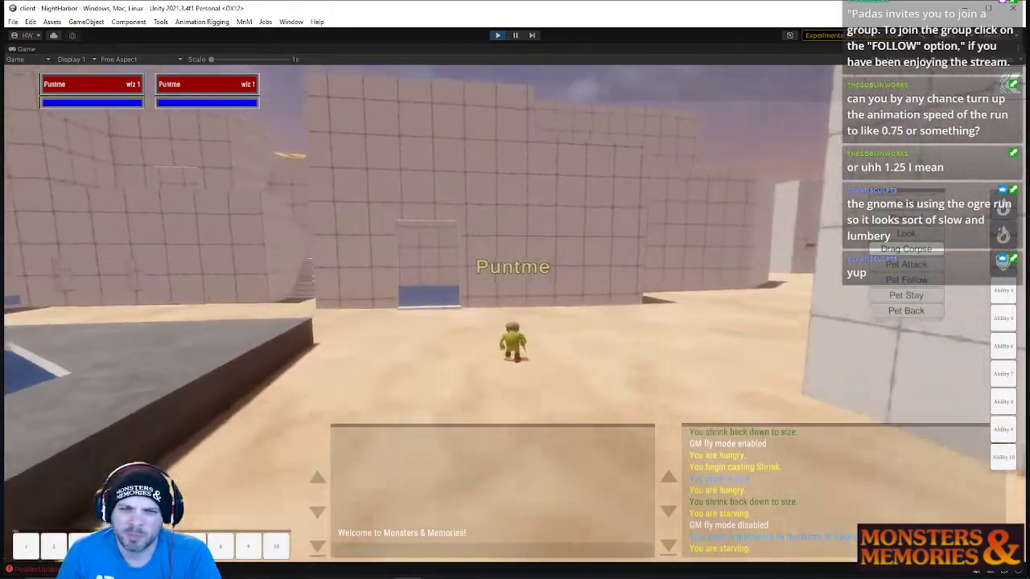
{"action": "key", "text": "w"}
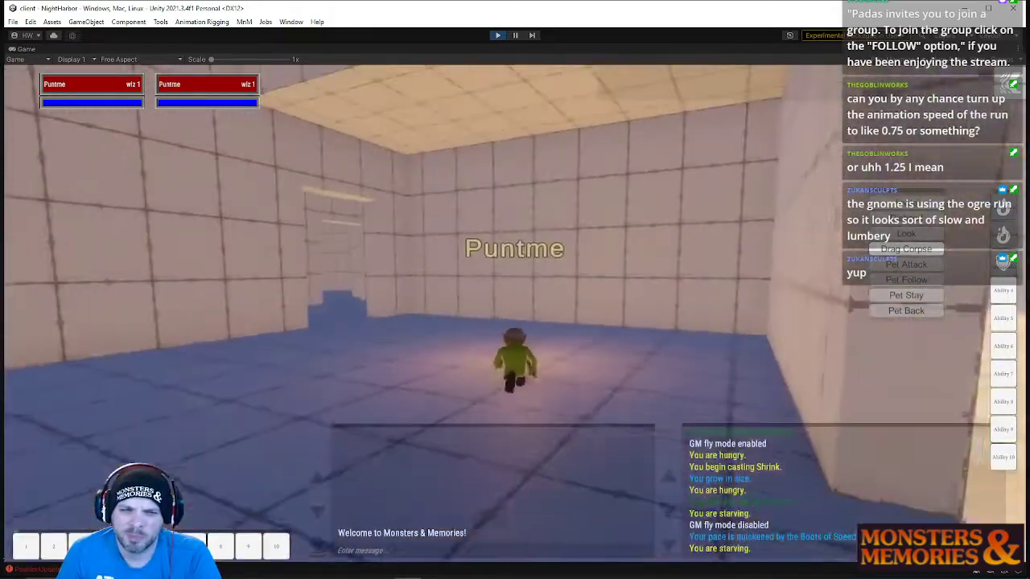
{"action": "key", "text": "w"}
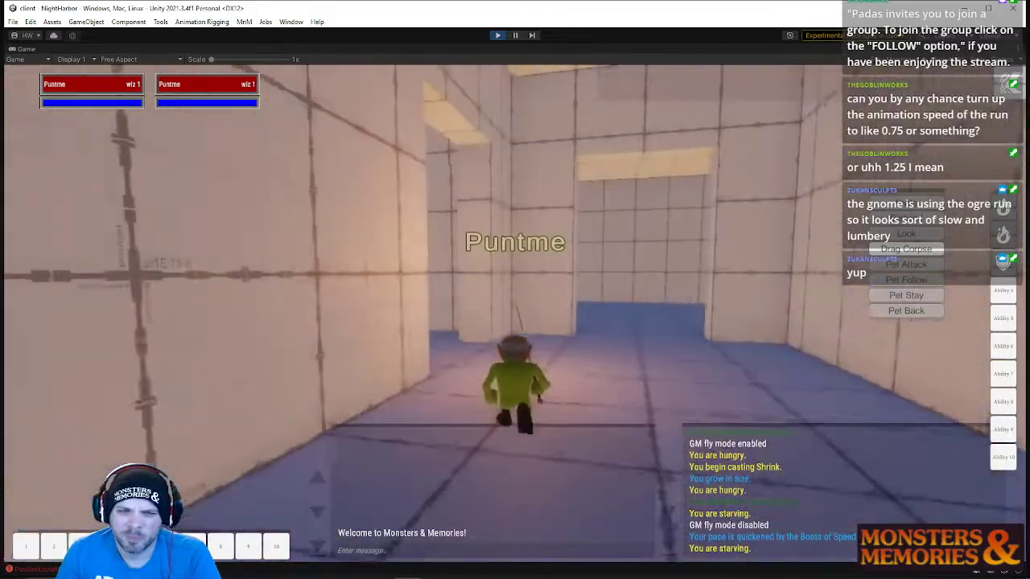
Run through the building's remaining rooms, out its doorway across the sand and into the next building
{"action": "key", "text": "w"}
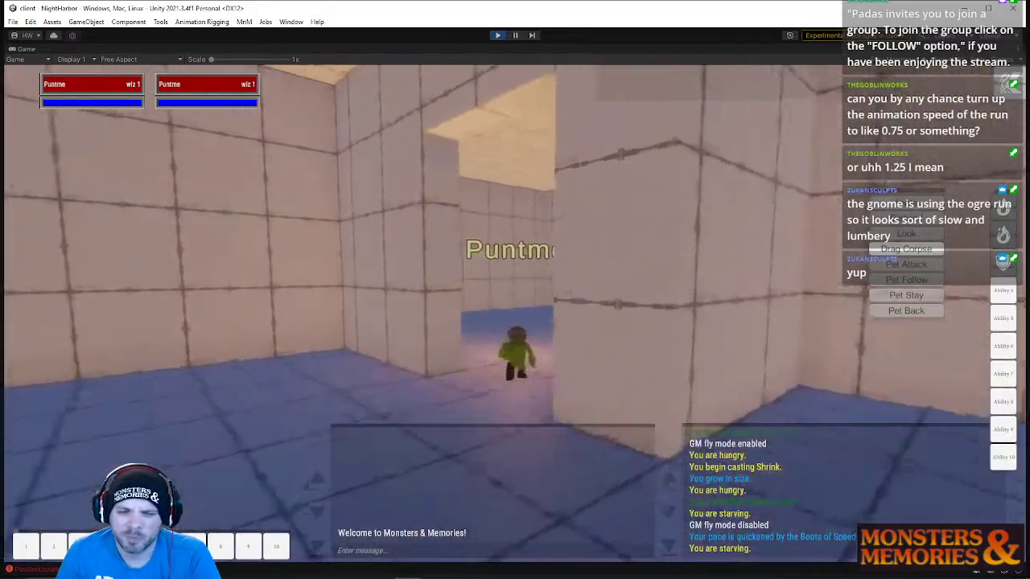
{"action": "key", "text": "w"}
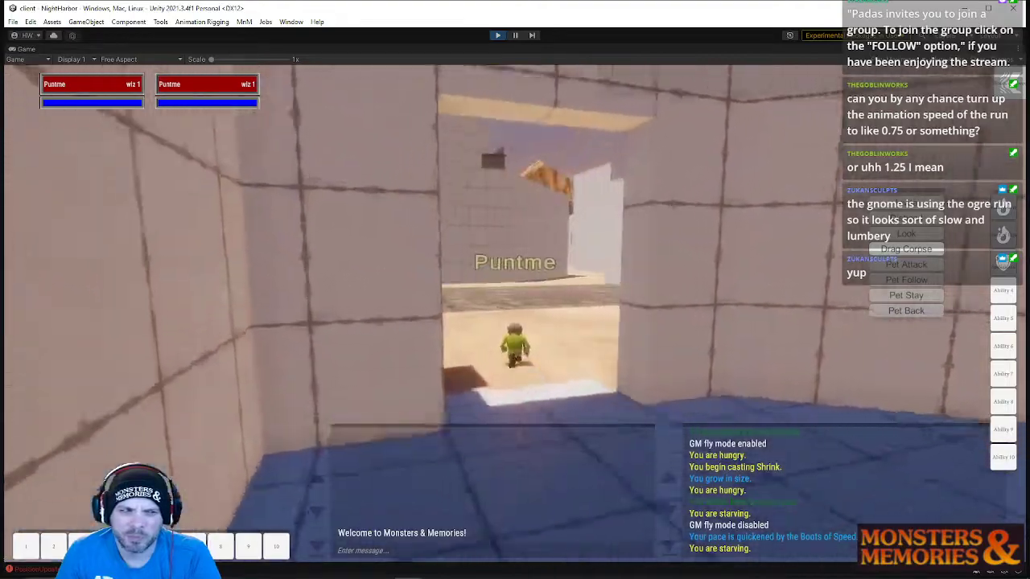
{"action": "key", "text": "d"}
{"action": "key", "text": "w"}
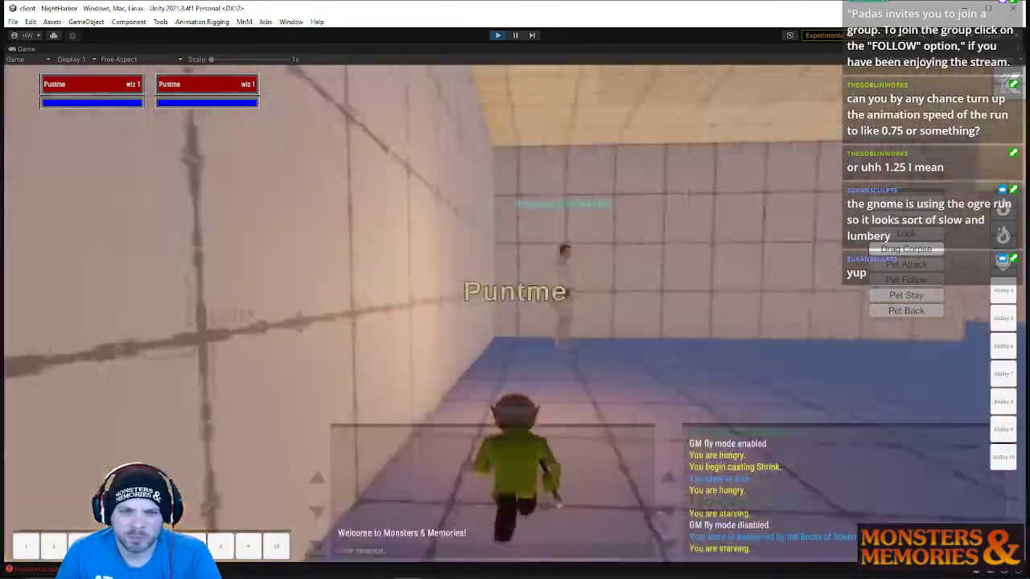
Examine the Pottery Trainer's large room against the character and leave by the doorway to the stone street
{"action": "key", "text": "w"}
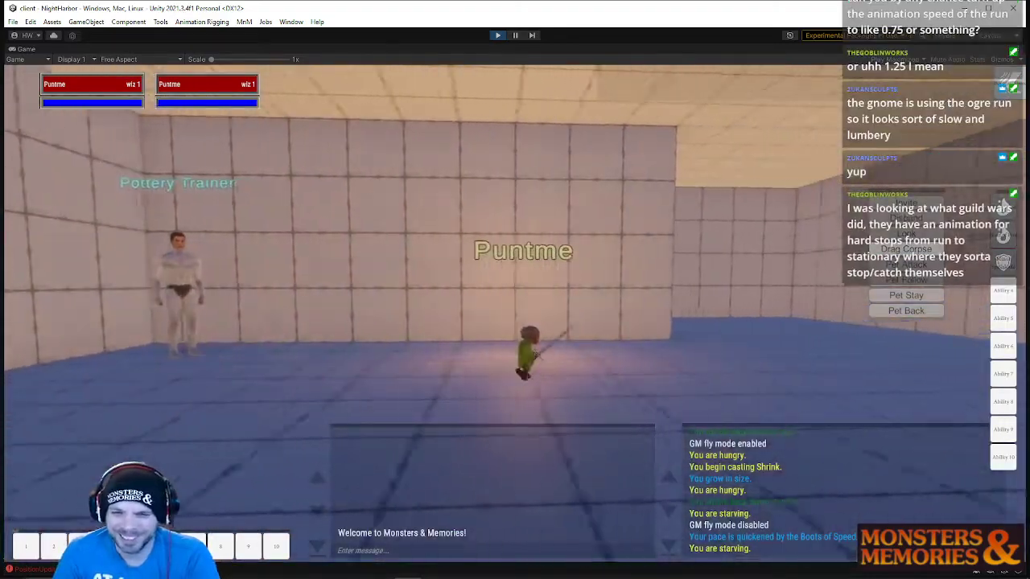
{"action": "key", "text": "w"}
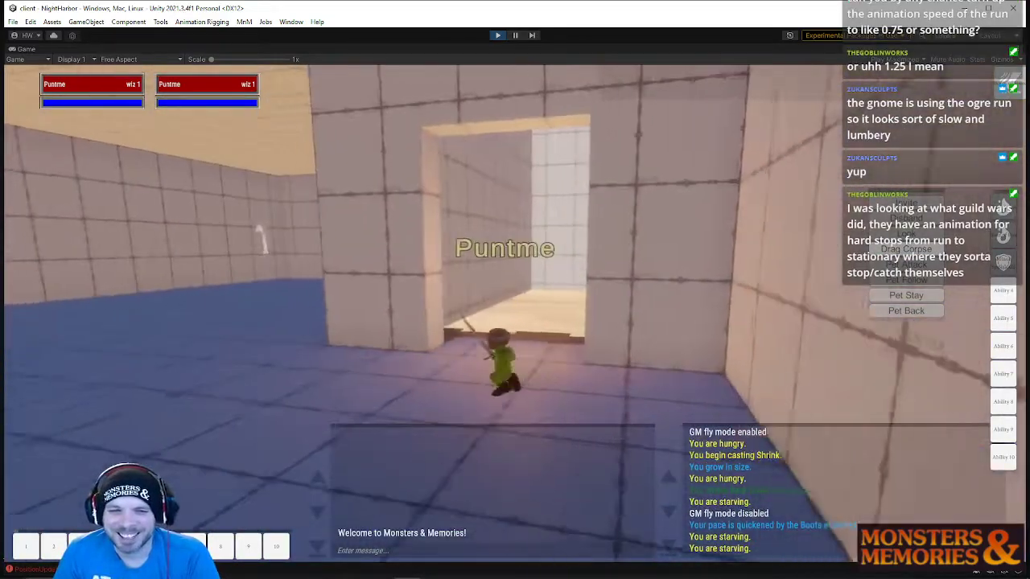
{"action": "key", "text": "w"}
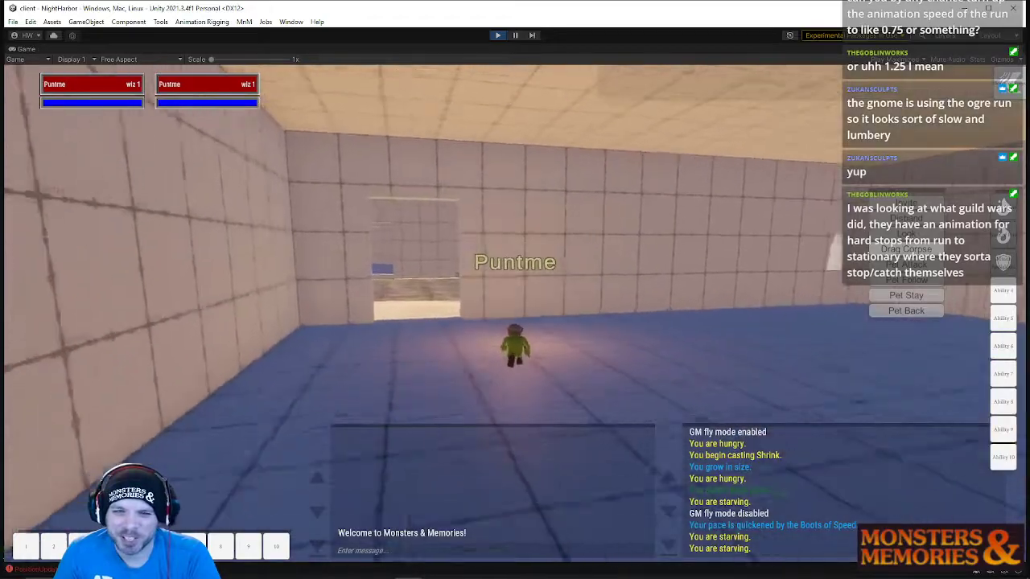
{"action": "key", "text": "w"}
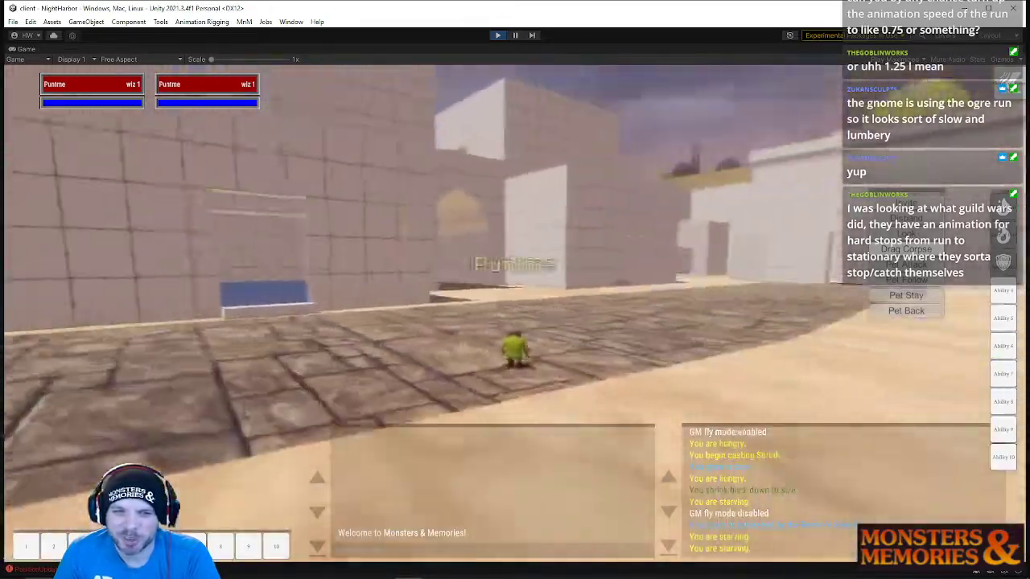
Cross the stone street into the opposite building, inspect its wide connected rooms and exit to the paved road
{"action": "key", "text": "w"}
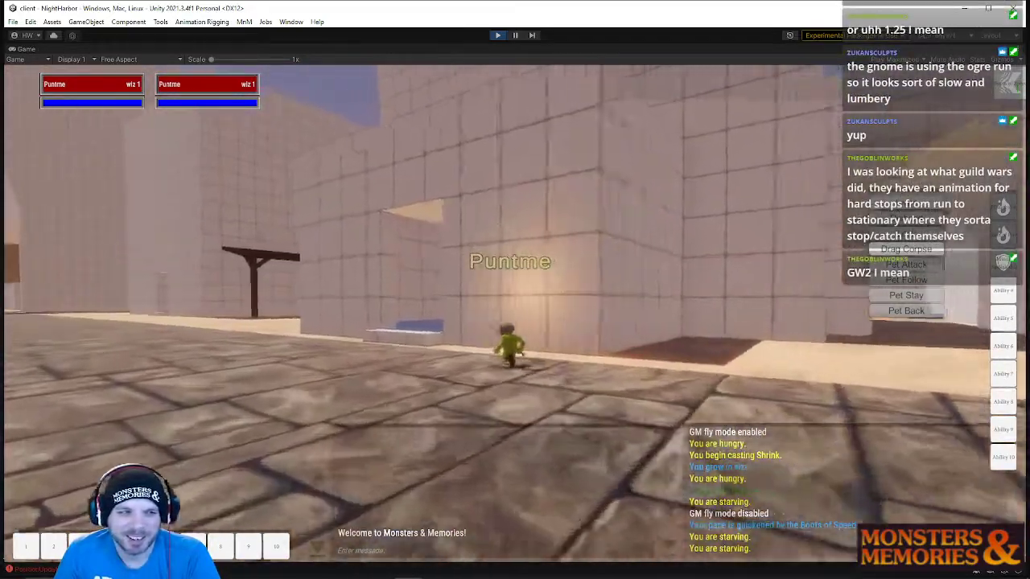
{"action": "key", "text": "w"}
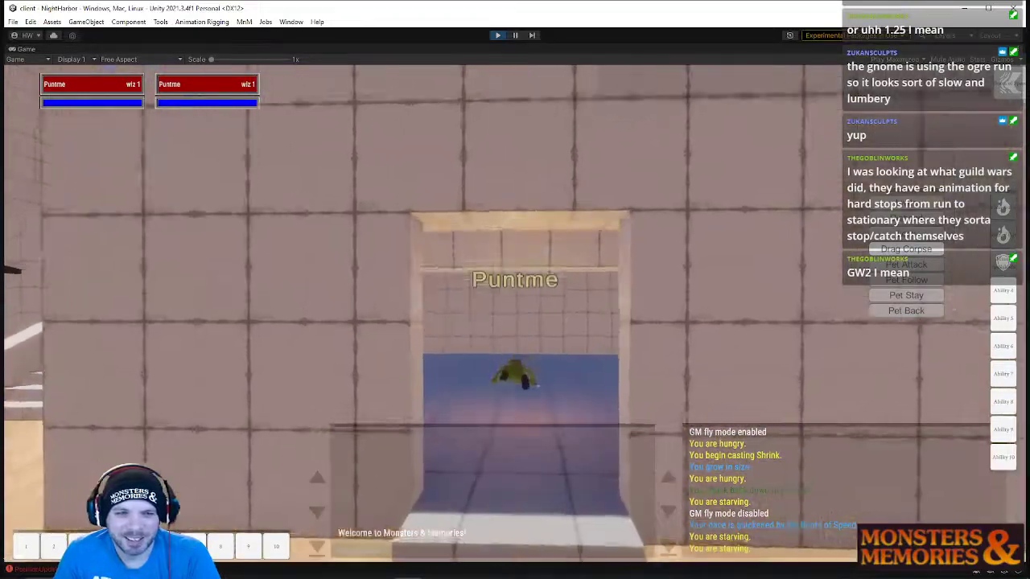
{"action": "key", "text": "w"}
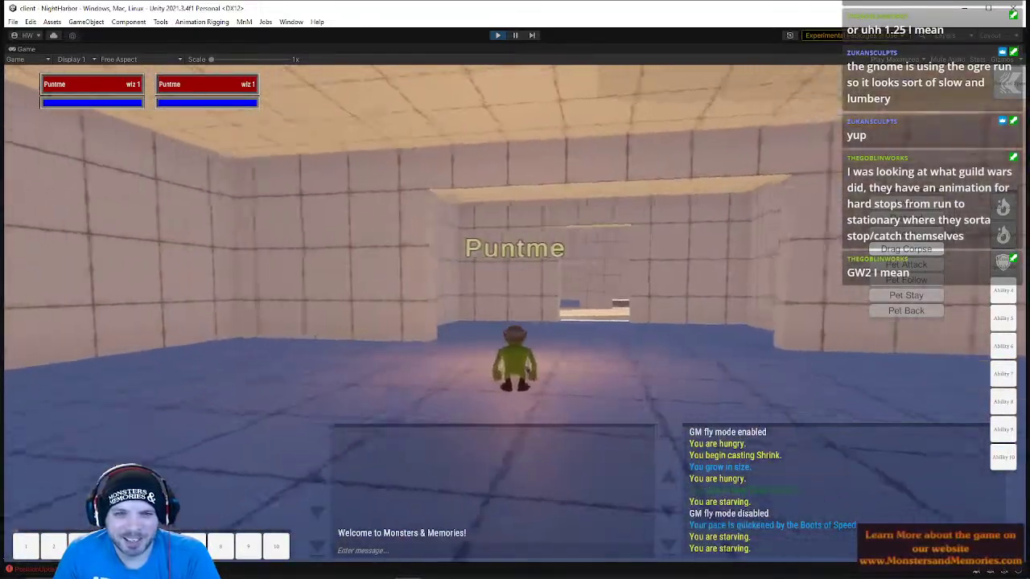
{"action": "key", "text": "w"}
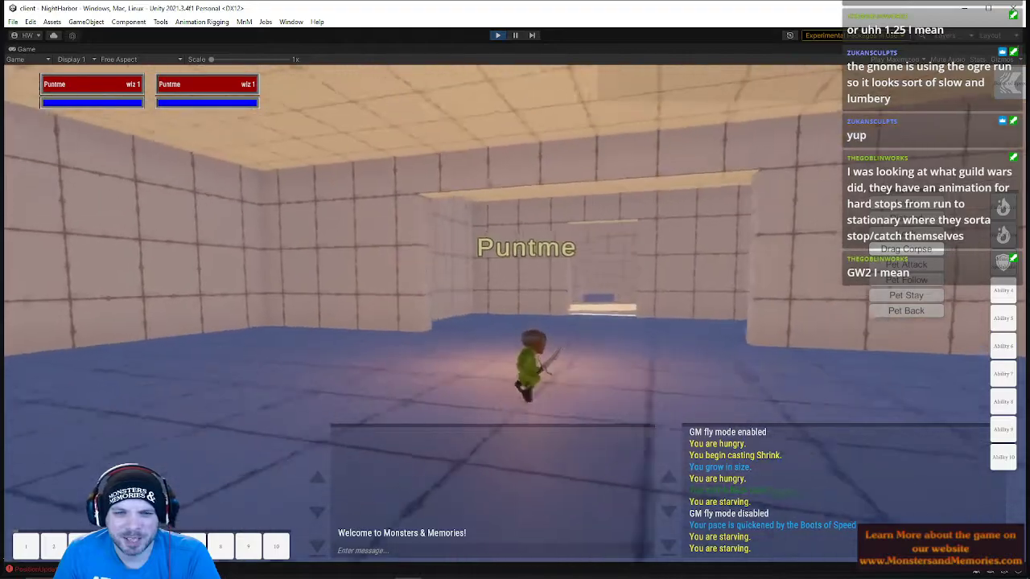
{"action": "key", "text": "w"}
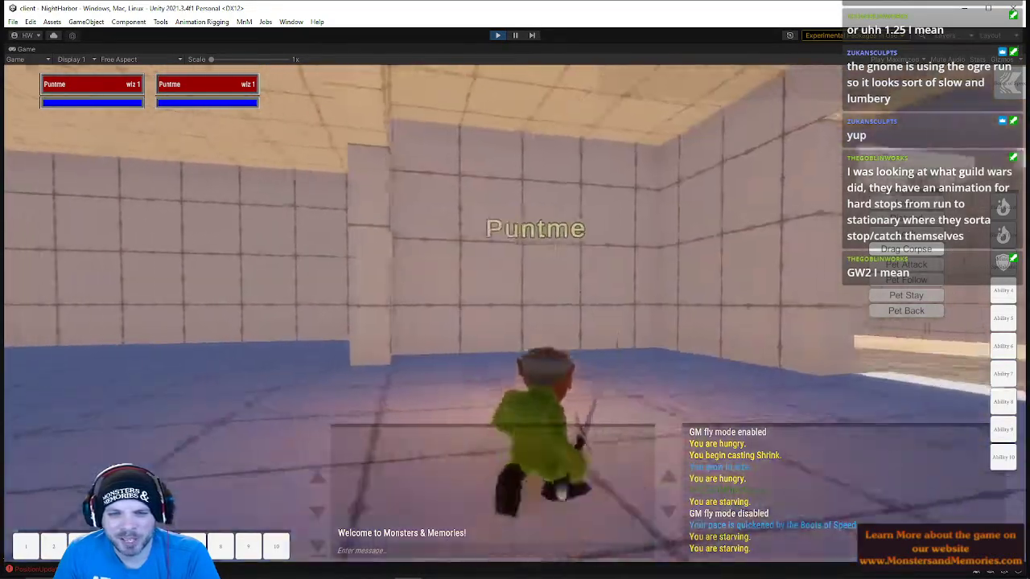
{"action": "key", "text": "w"}
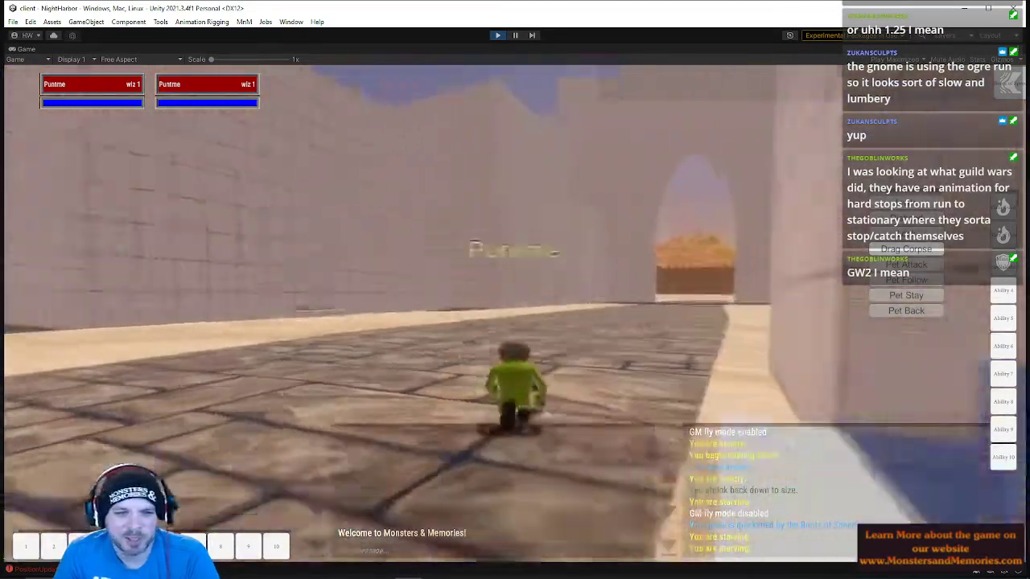
Follow the paved road to the white-railed staircase and climb both flights to the walled upper terrace
{"action": "key", "text": "w"}
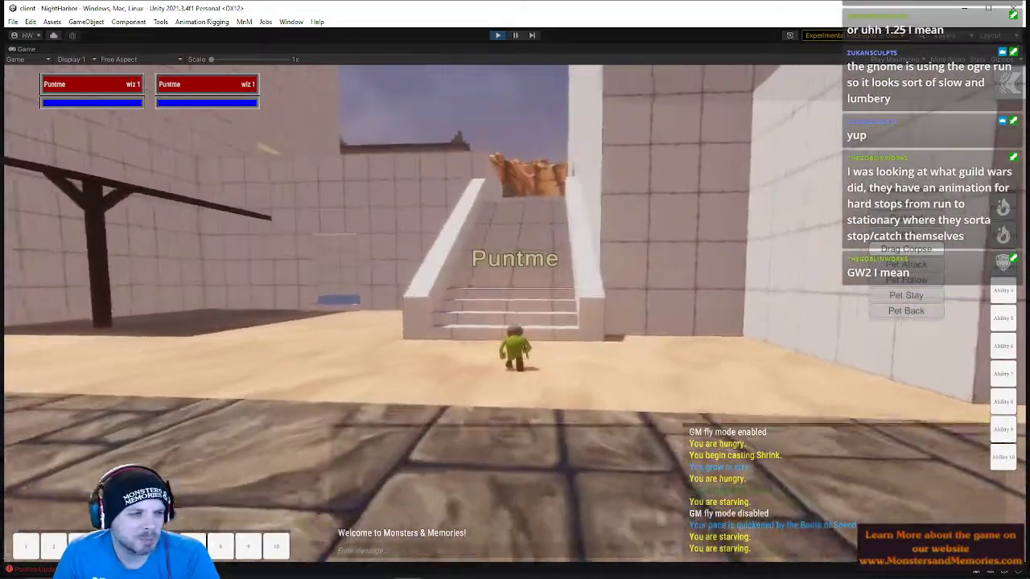
{"action": "key", "text": "w"}
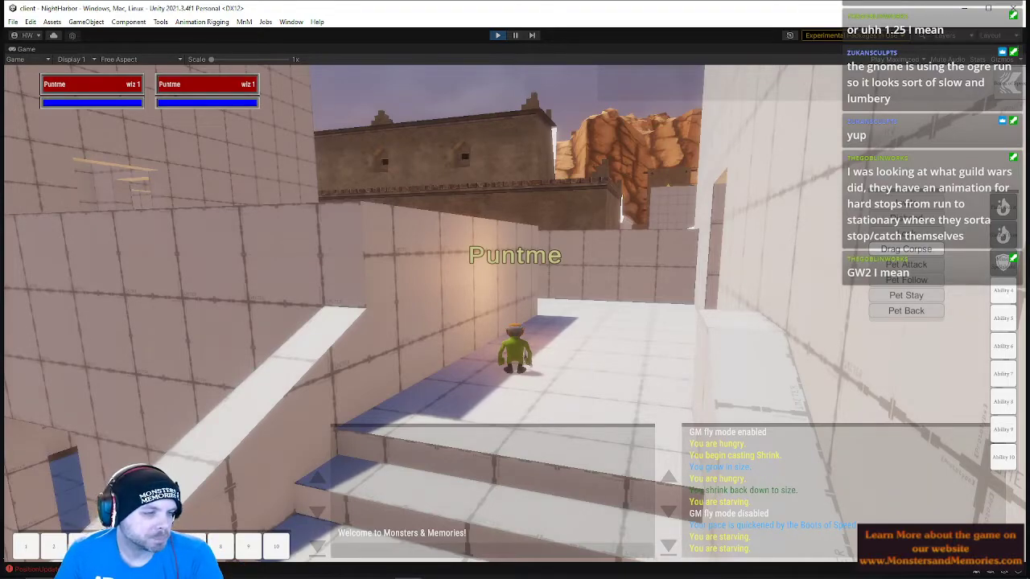
{"action": "key", "text": "w"}
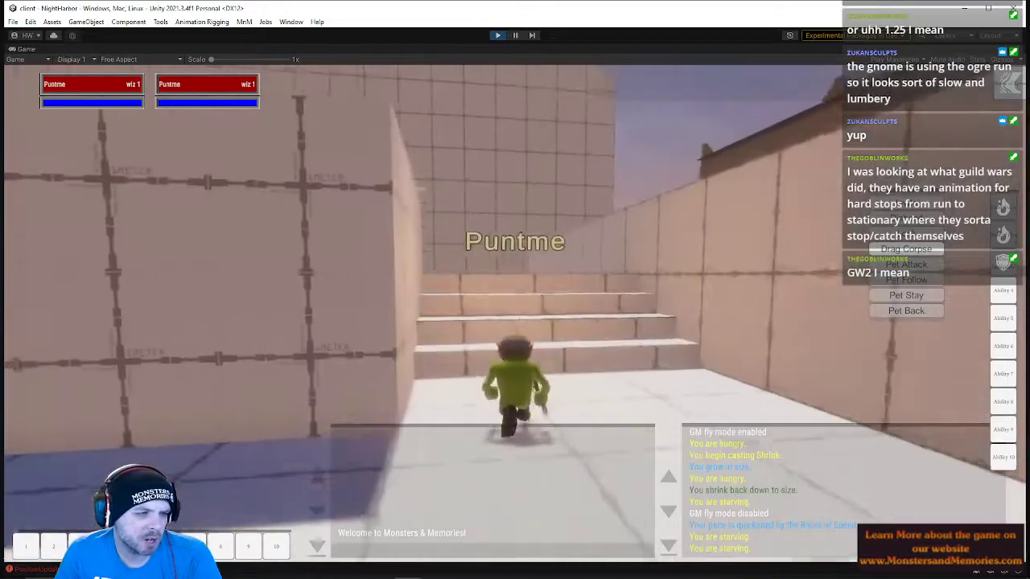
{"action": "key", "text": "space"}
{"action": "key", "text": "w"}
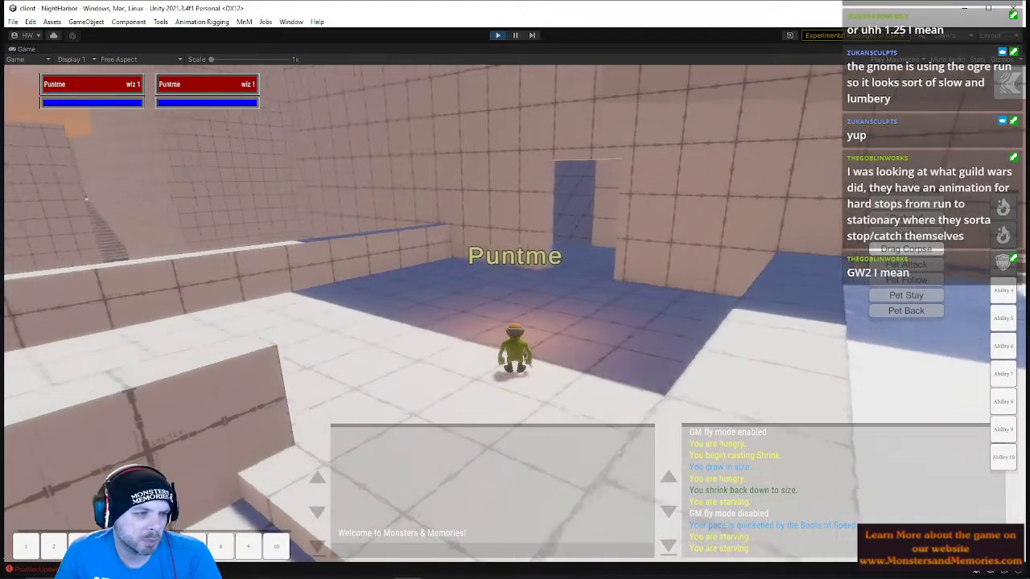
{"action": "key", "text": "w"}
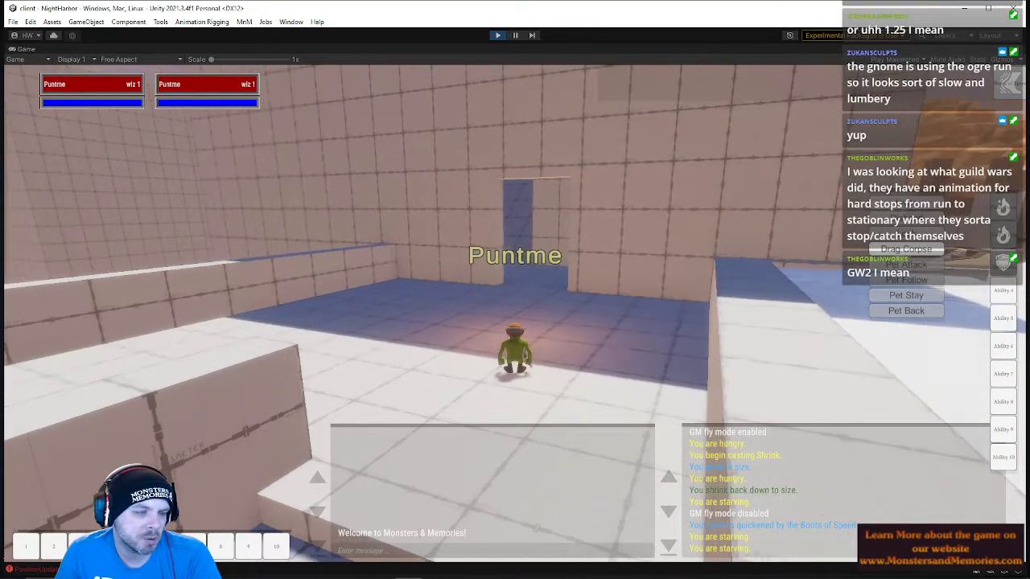
Enter the building off the upper terrace, check its corridor, rooms and tall shaft, and return outside
{"action": "key", "text": "w"}
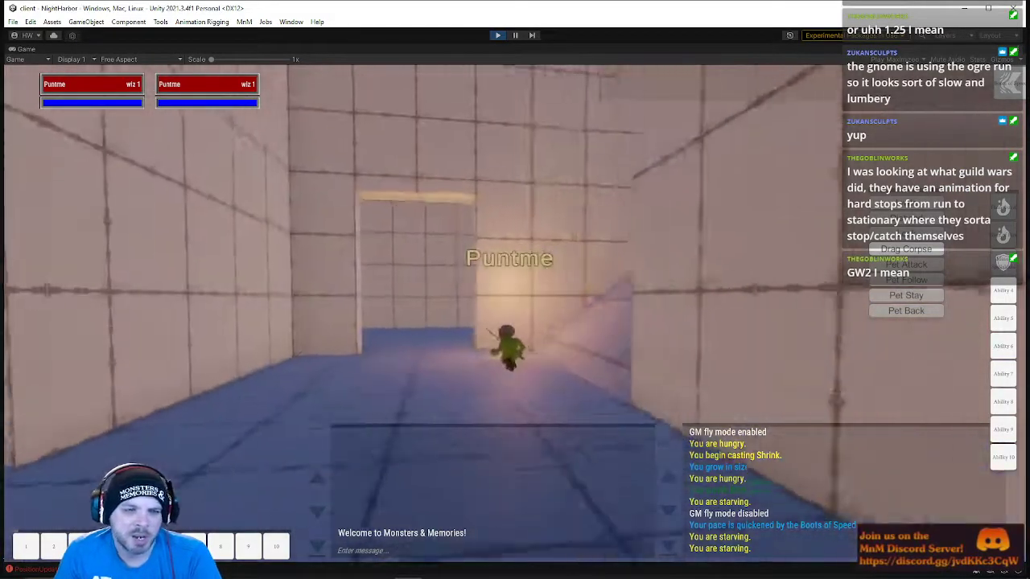
{"action": "key", "text": "w"}
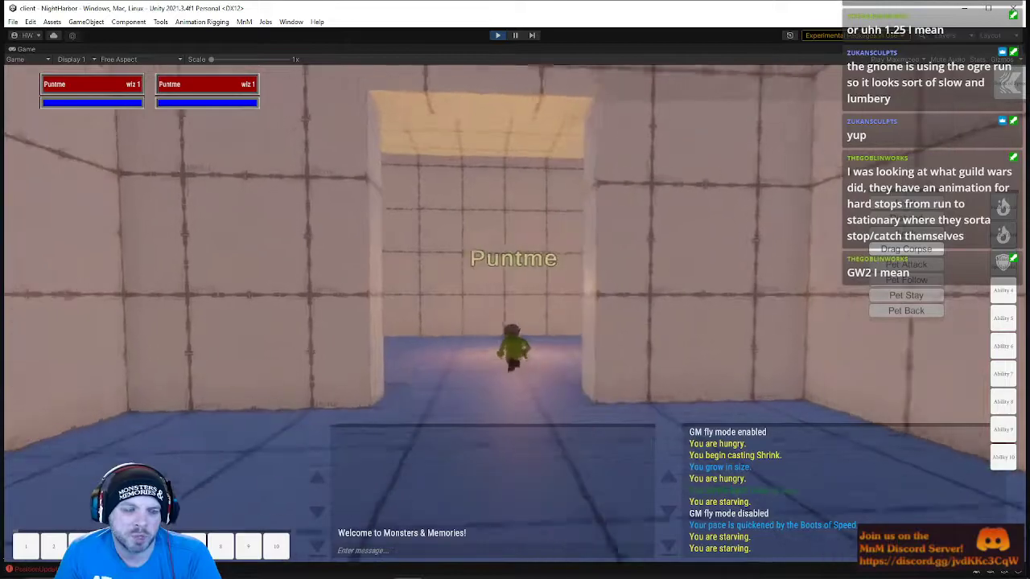
{"action": "key", "text": "w"}
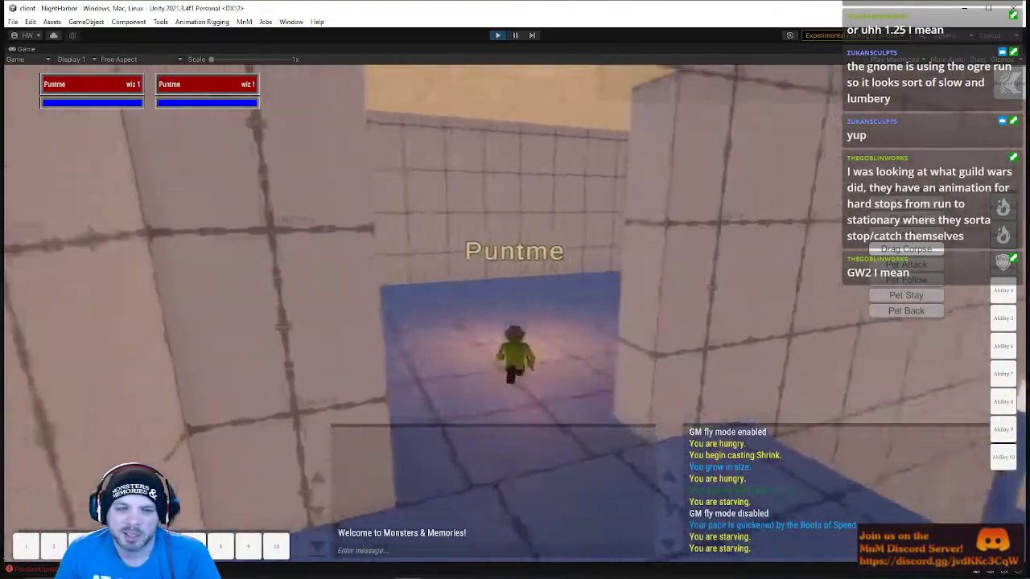
{"action": "key", "text": "w"}
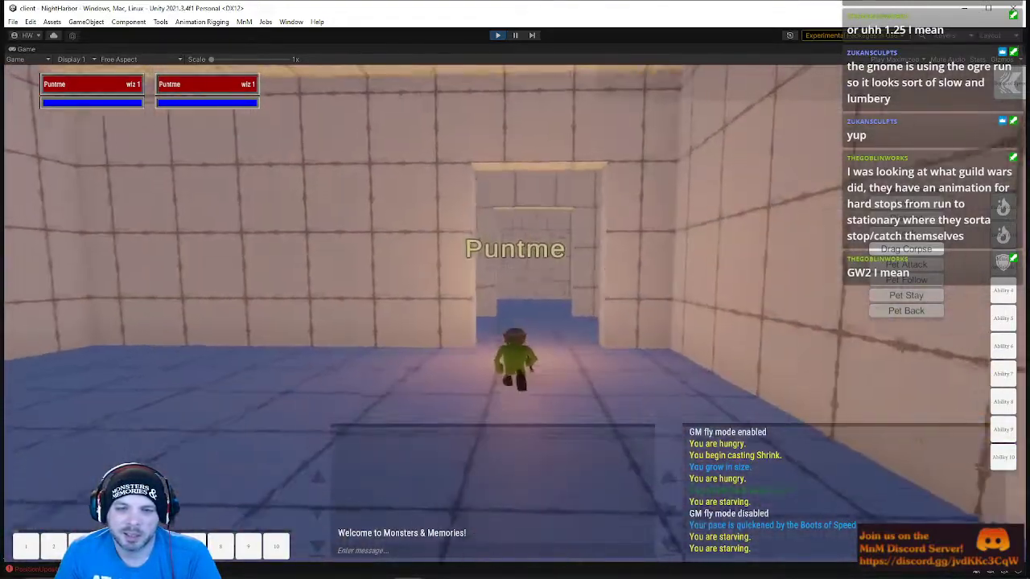
{"action": "key", "text": "w"}
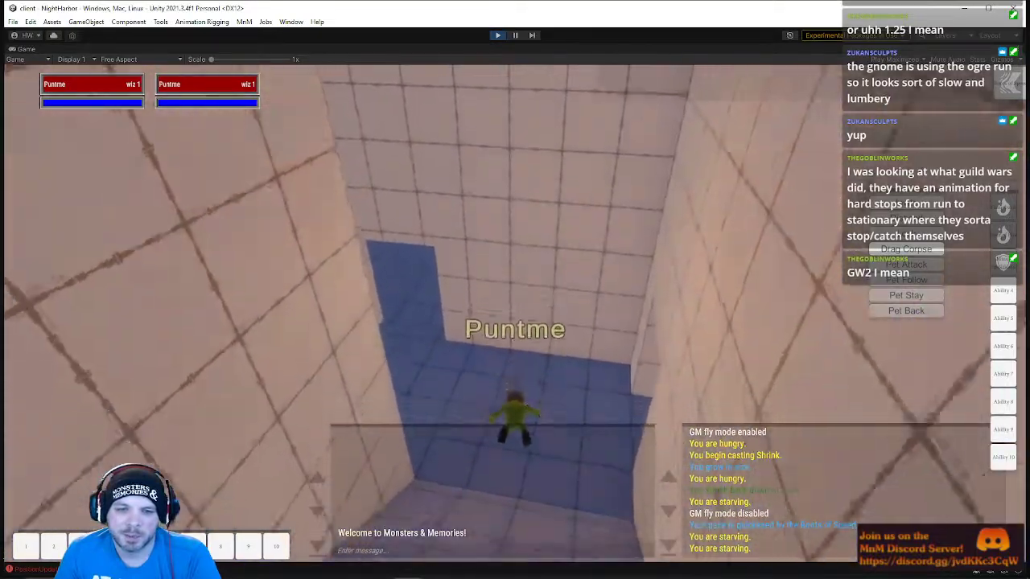
{"action": "key", "text": "w"}
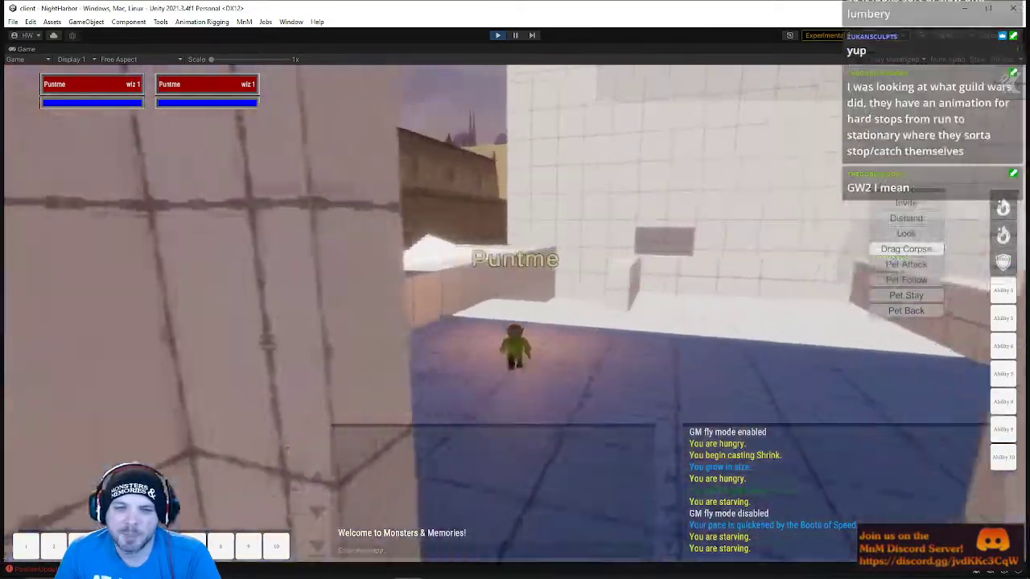
Cross the terrace into the sunlit building's doorway and run through its interconnected rooms
{"action": "key", "text": "w"}
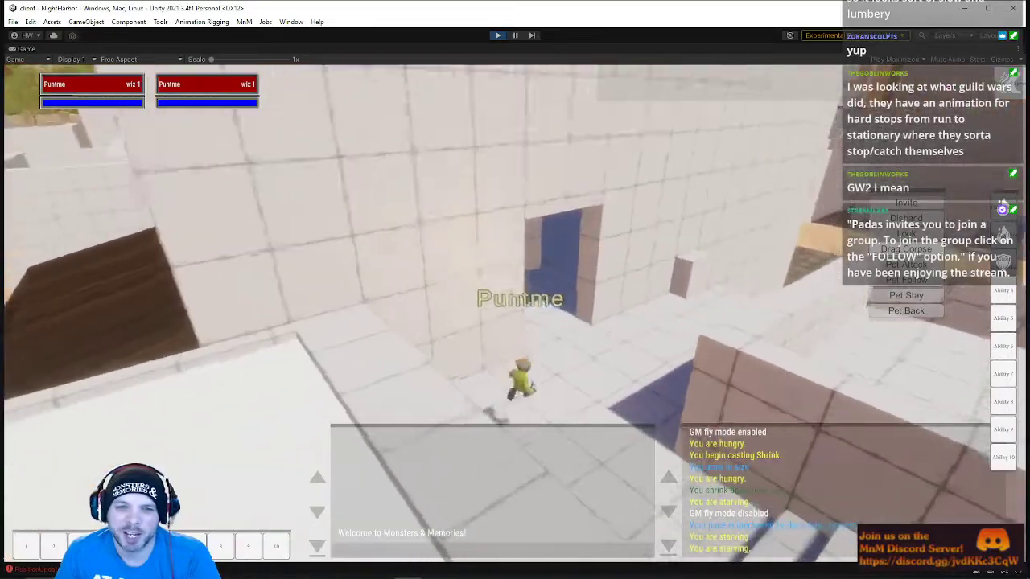
{"action": "key", "text": "w"}
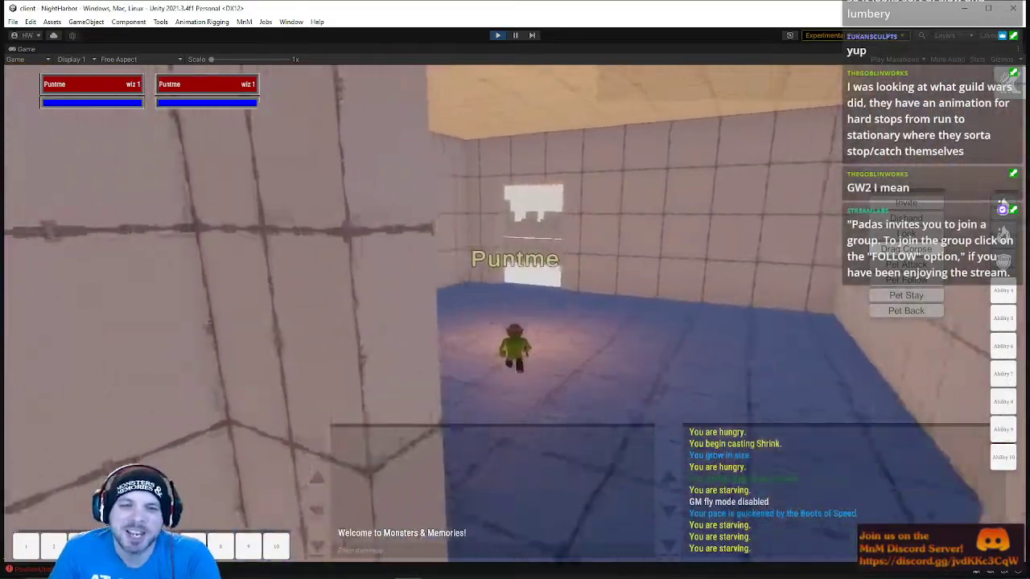
{"action": "key", "text": "w"}
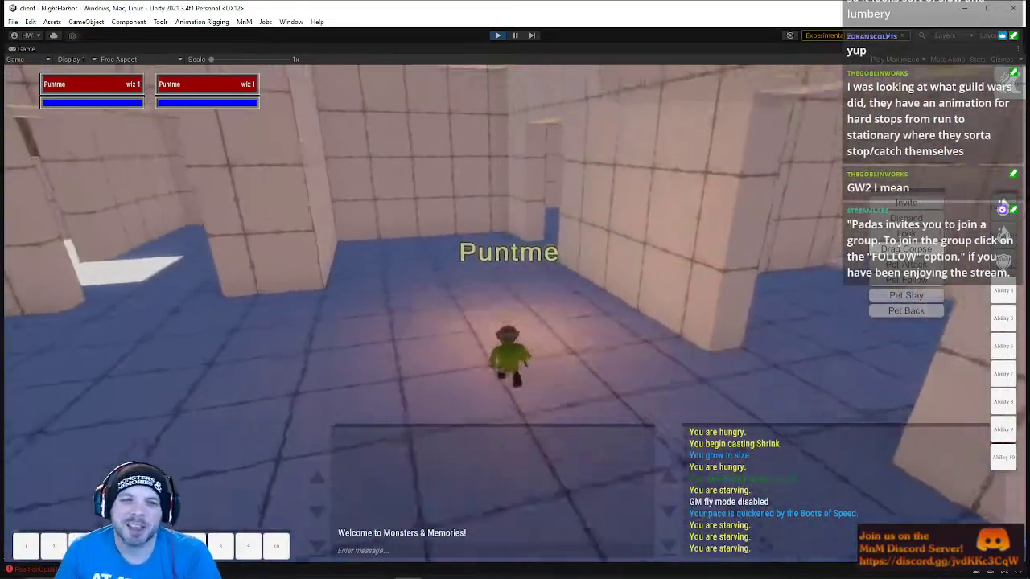
{"action": "key", "text": "w"}
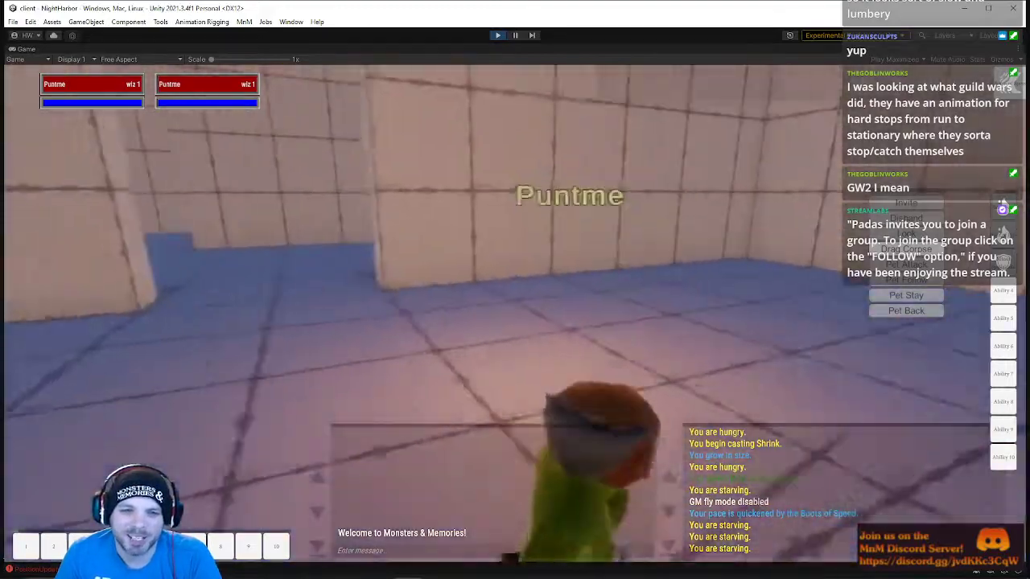
{"action": "key", "text": "w"}
{"action": "key", "text": "w"}
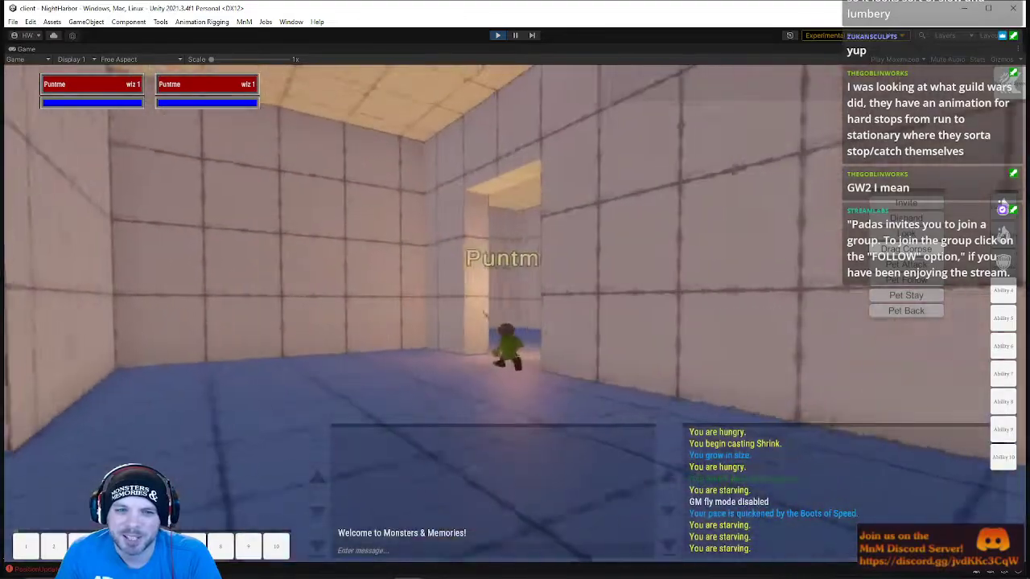
Examine the room with the sloped ceiling and the adjoining rooms' ceiling heights, and head for the outer doorway
{"action": "key", "text": "w"}
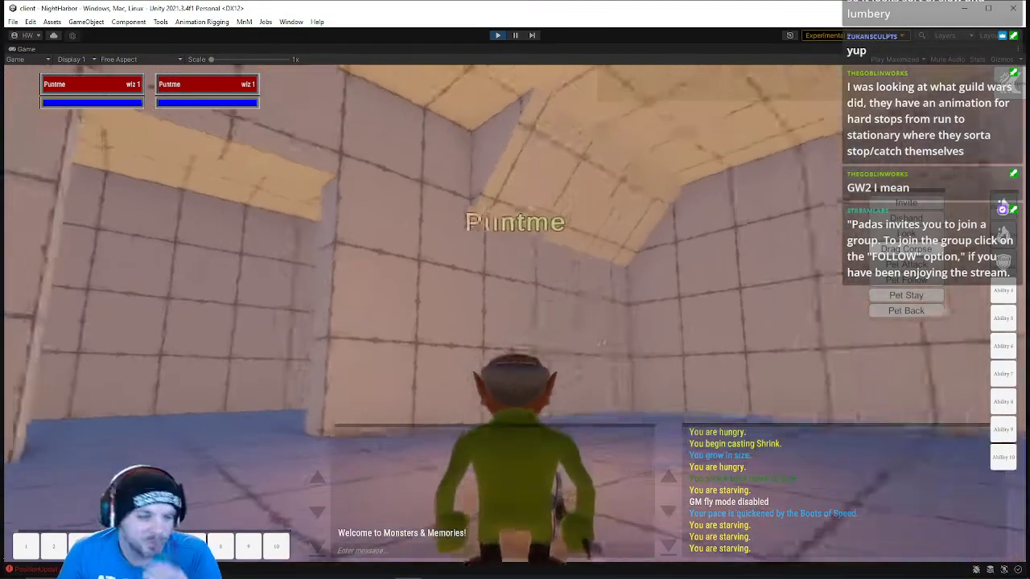
{"action": "key", "text": "w"}
{"action": "key", "text": "w"}
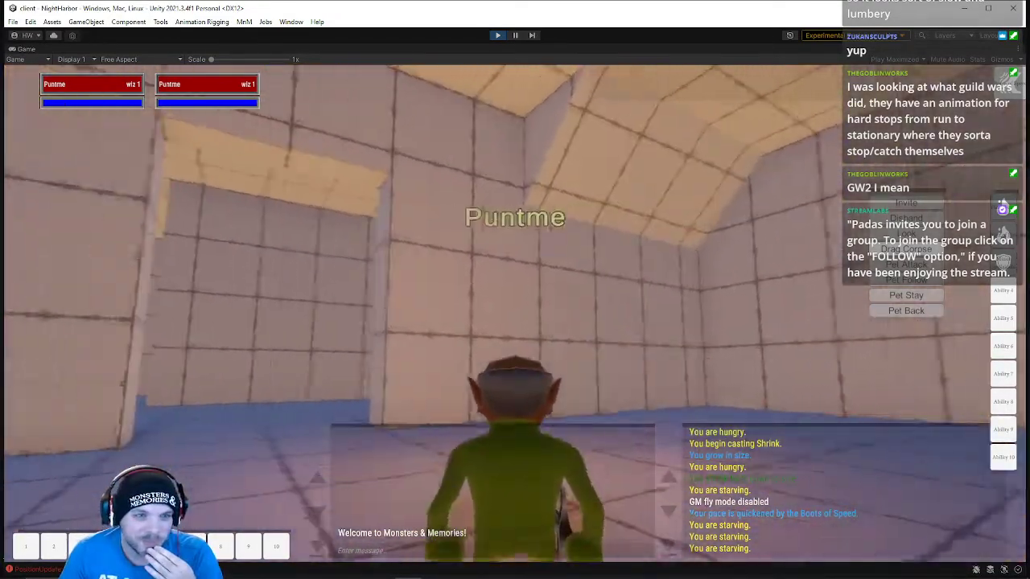
{"action": "key", "text": "w"}
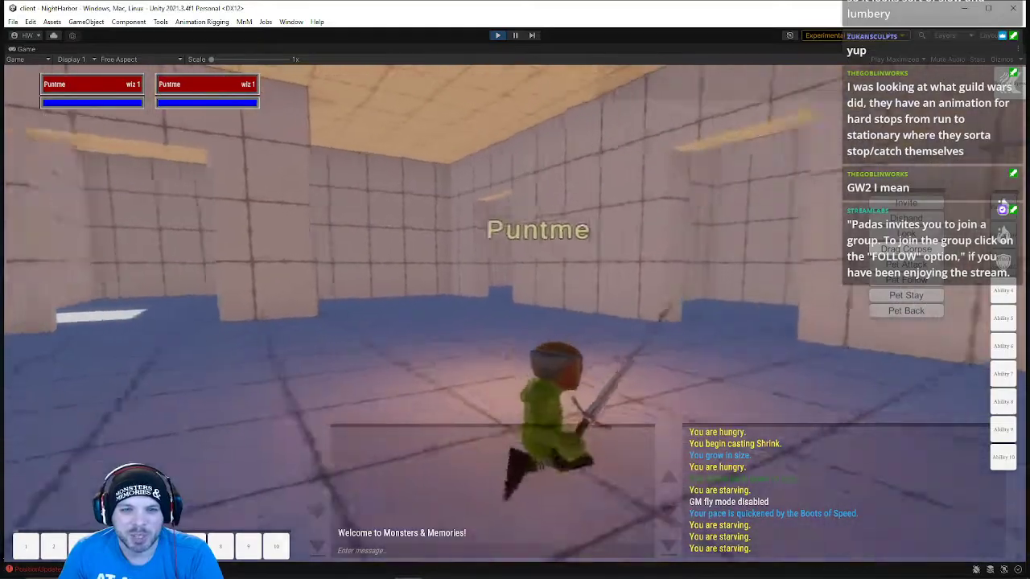
{"action": "key", "text": "w"}
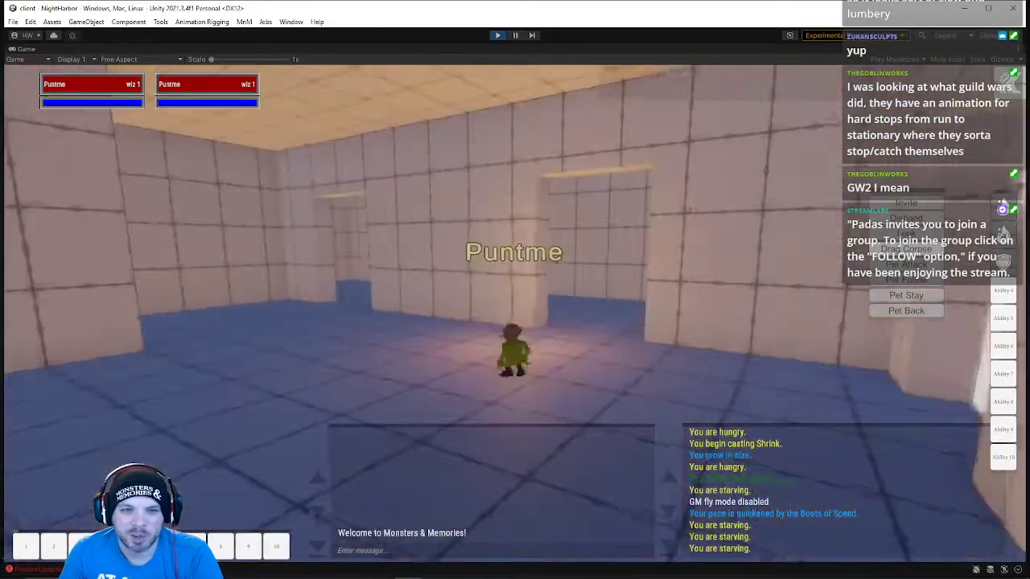
{"action": "key", "text": "w"}
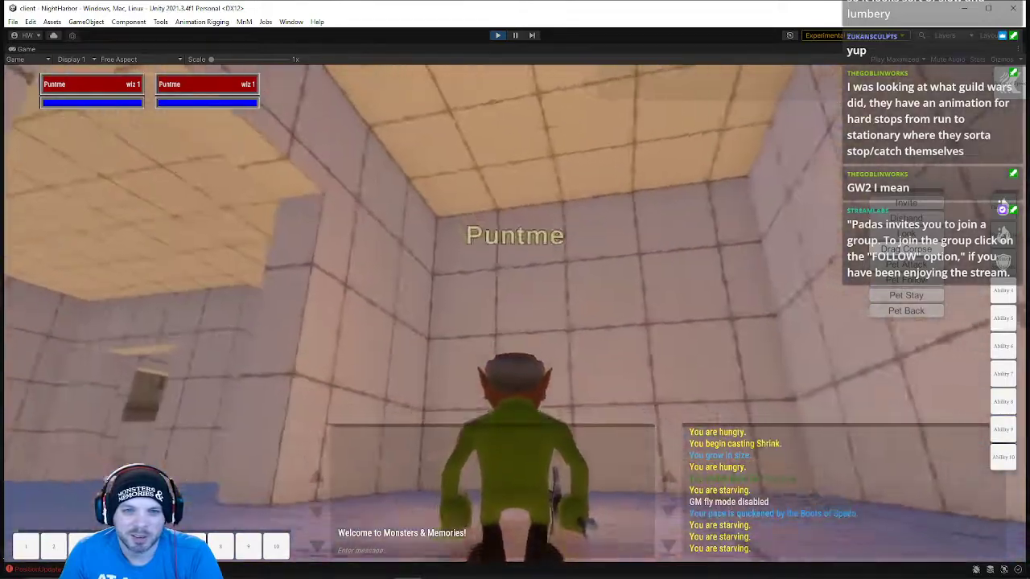
{"action": "key", "text": "w"}
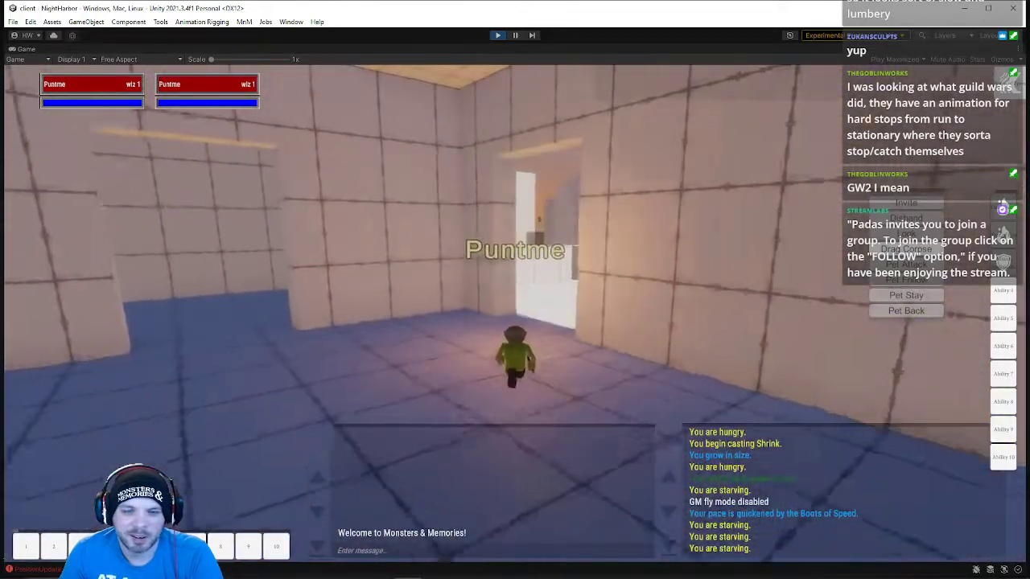
Cross the small walled terrace into the facing doorway and climb the interior ramp to the rooms above
{"action": "key", "text": "w"}
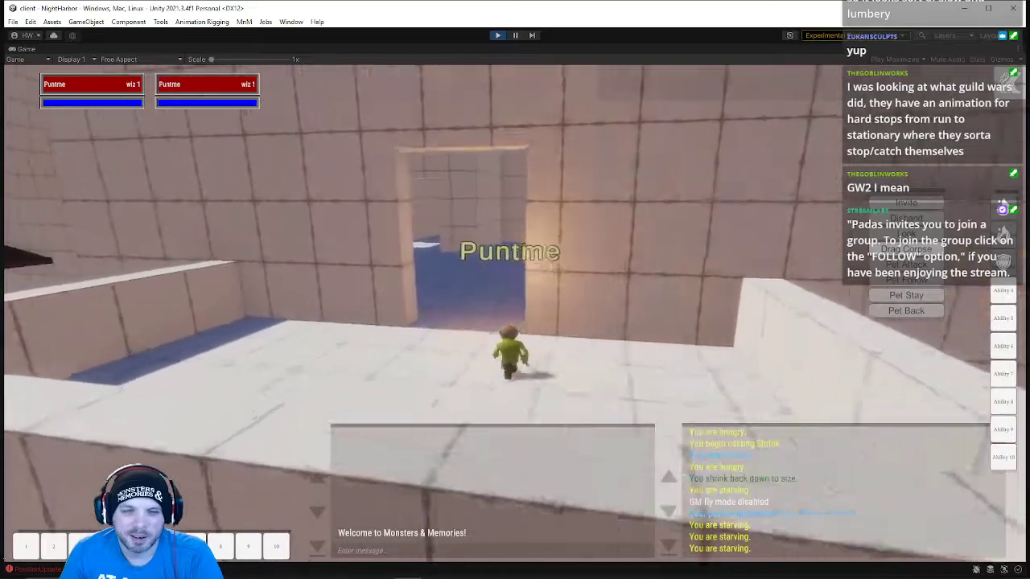
{"action": "key", "text": "w"}
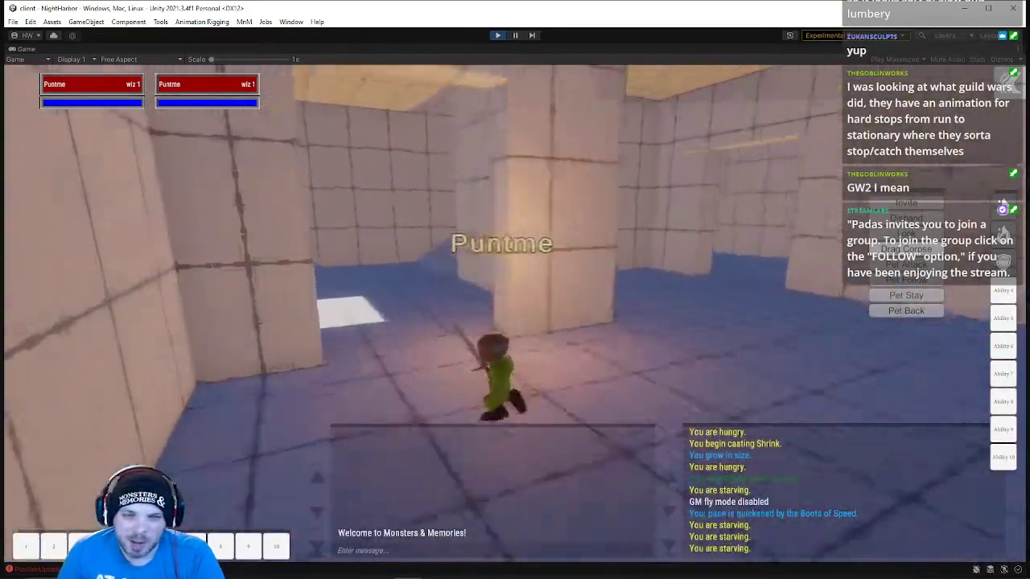
{"action": "key", "text": "w"}
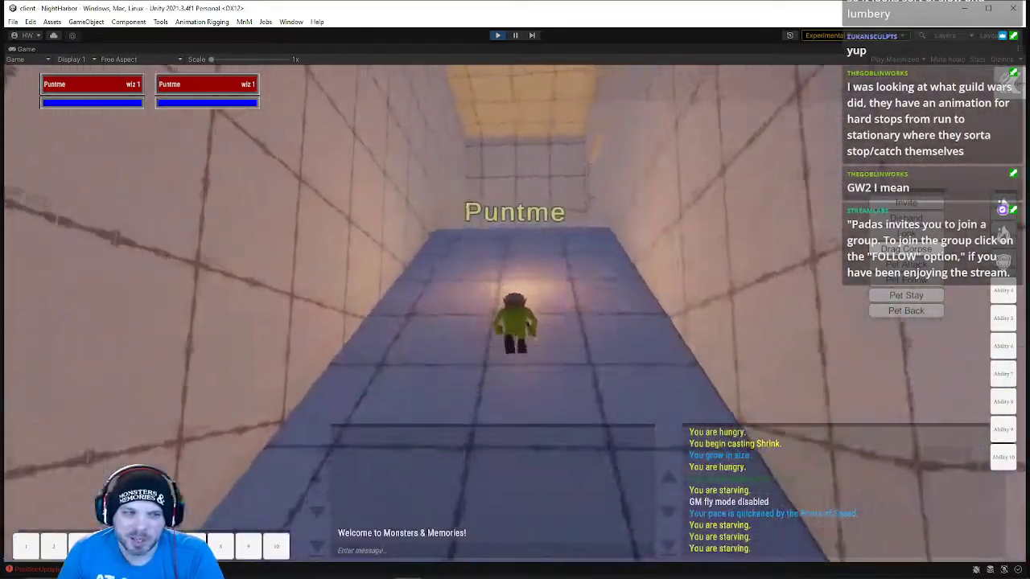
{"action": "key", "text": "w"}
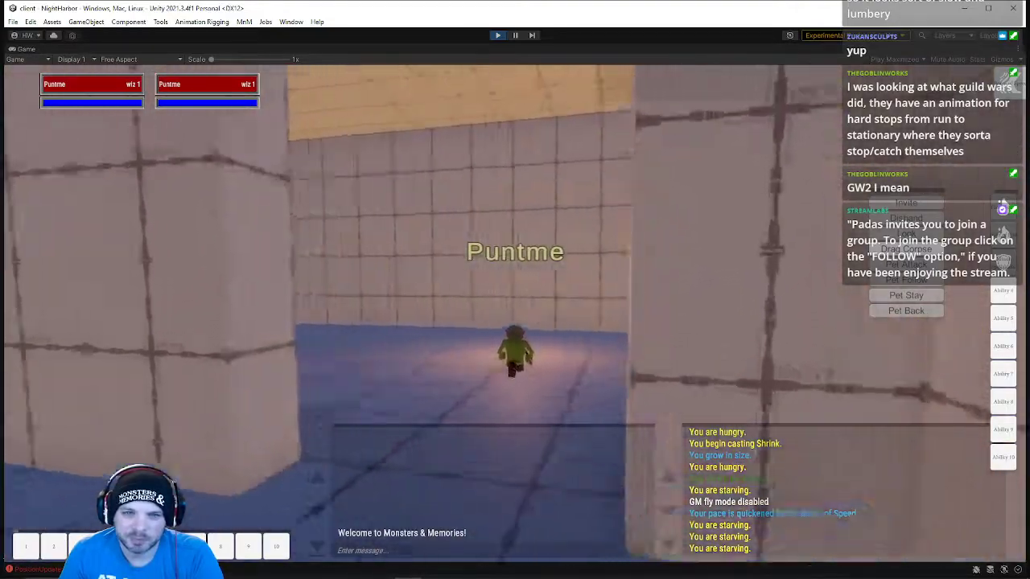
Run through the connected rooms and out across the walled terrace, and get down to the paved street
{"action": "key", "text": "d"}
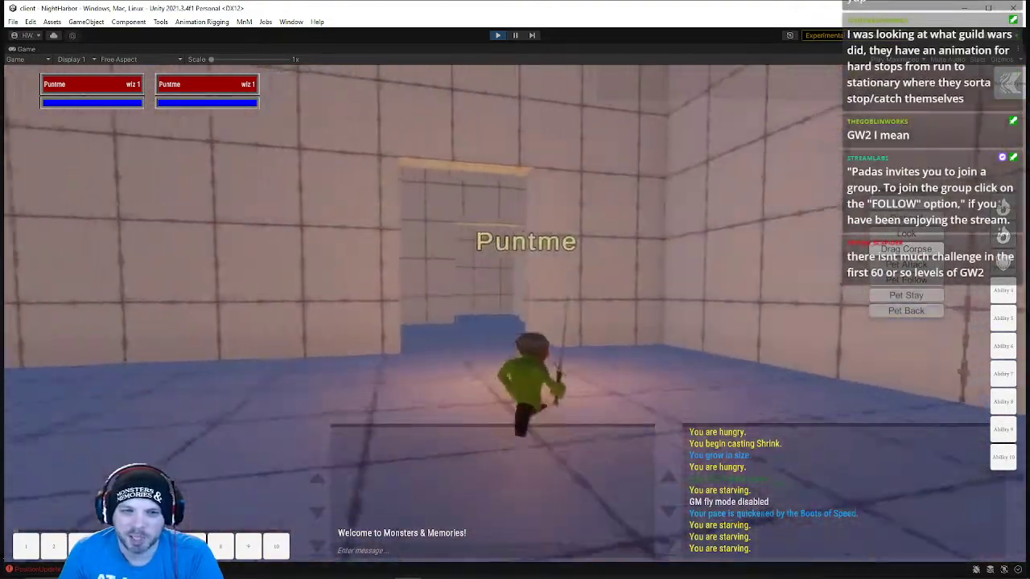
{"action": "key", "text": "w"}
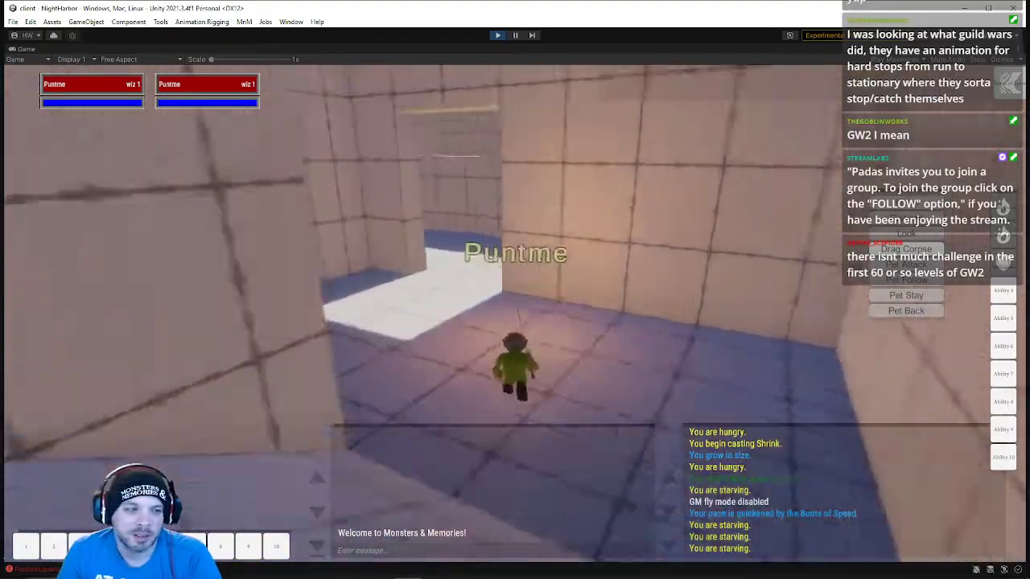
{"action": "key", "text": "w"}
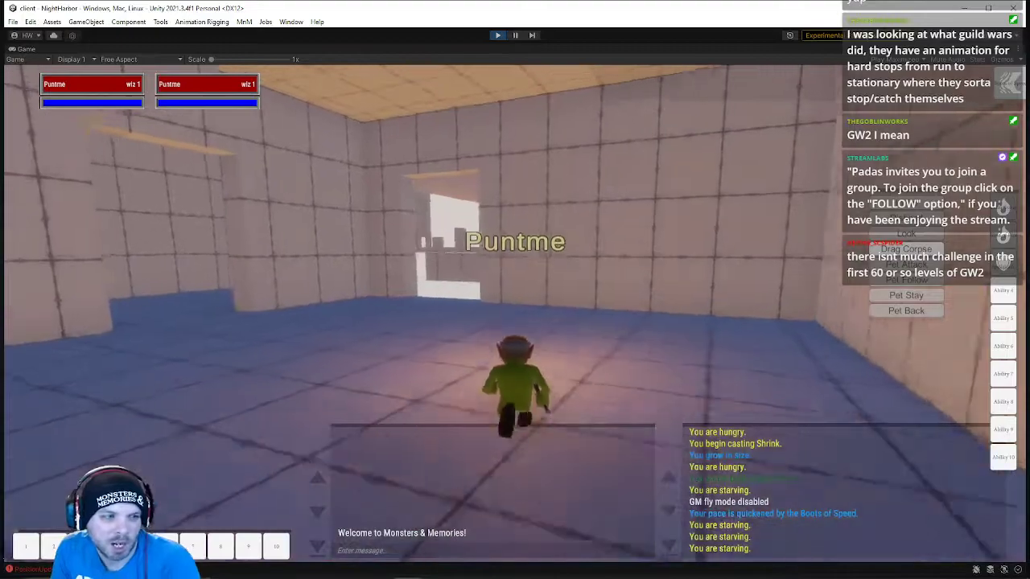
{"action": "key", "text": "w"}
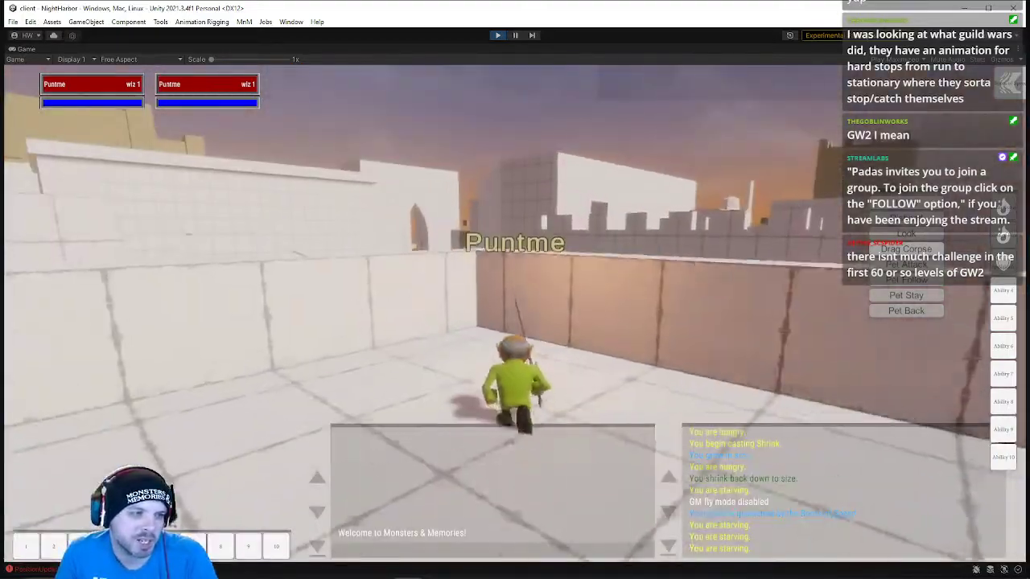
{"action": "key", "text": "w"}
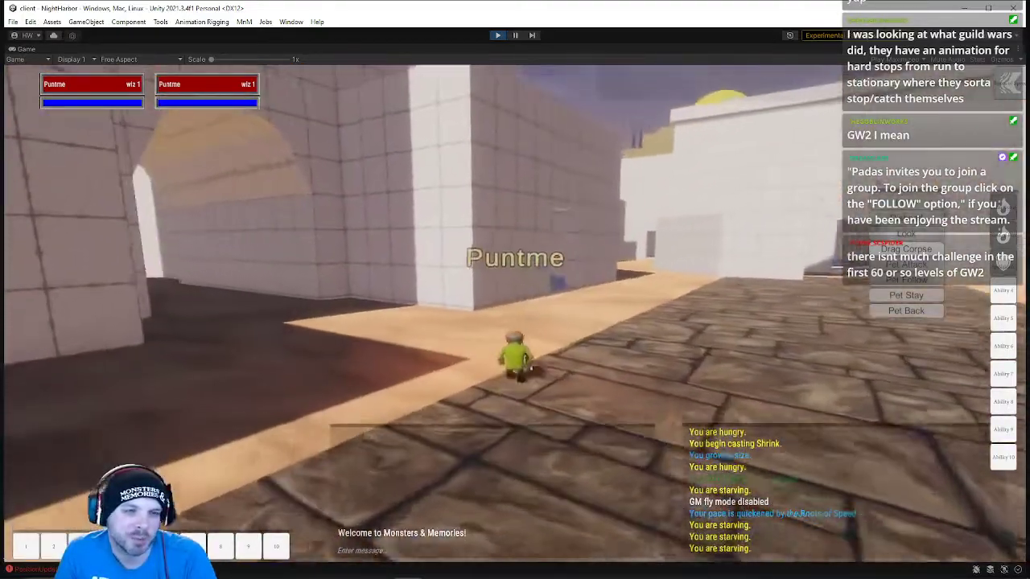
Check the inside of the building off the street, return outside and follow the paved road to the pointed archway
{"action": "key", "text": "w"}
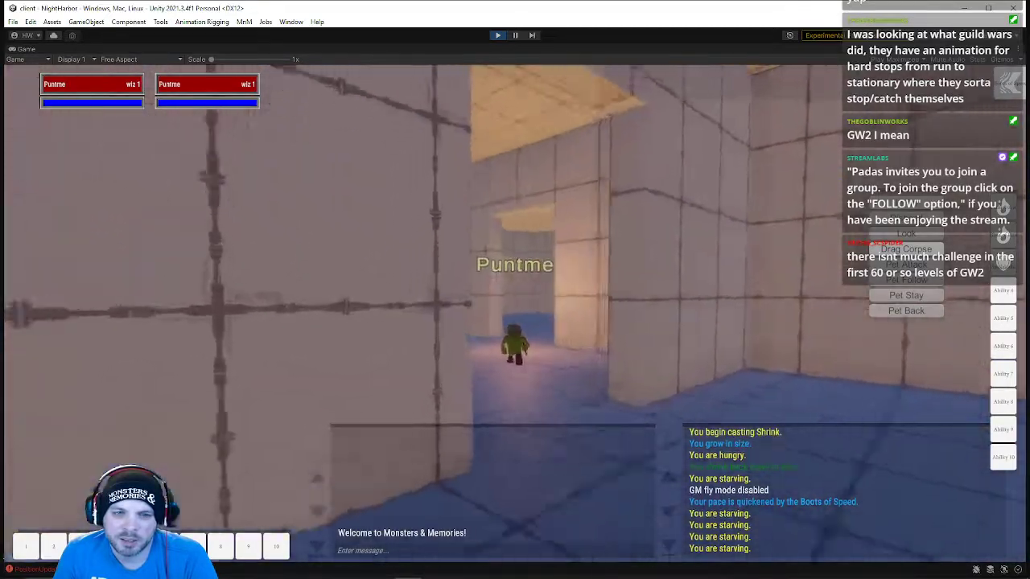
{"action": "key", "text": "w"}
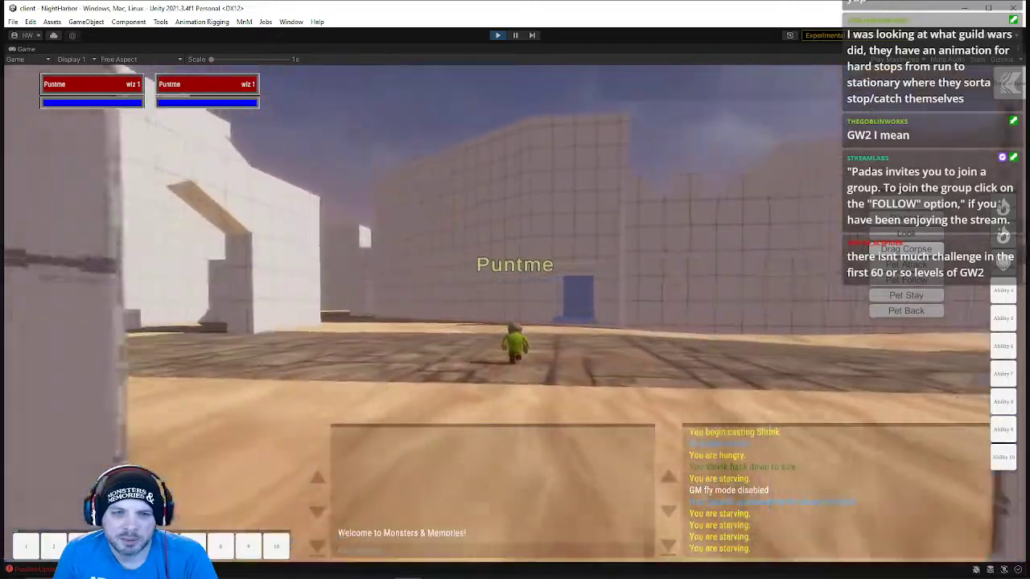
{"action": "key", "text": "w"}
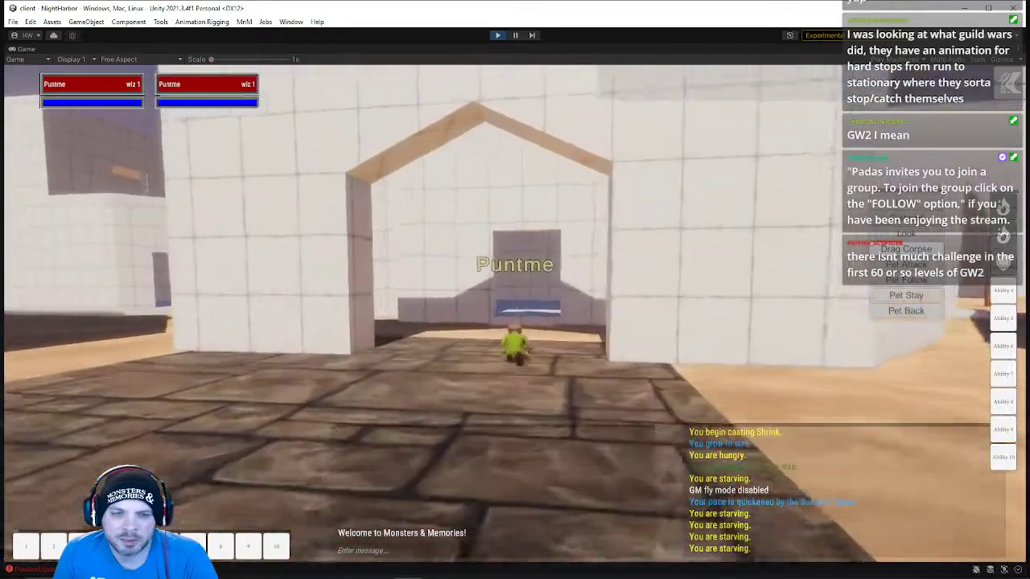
Enter the building beyond the pointed archway, cross its ground-floor rooms and climb the ramp to the upper floor
{"action": "key", "text": "w"}
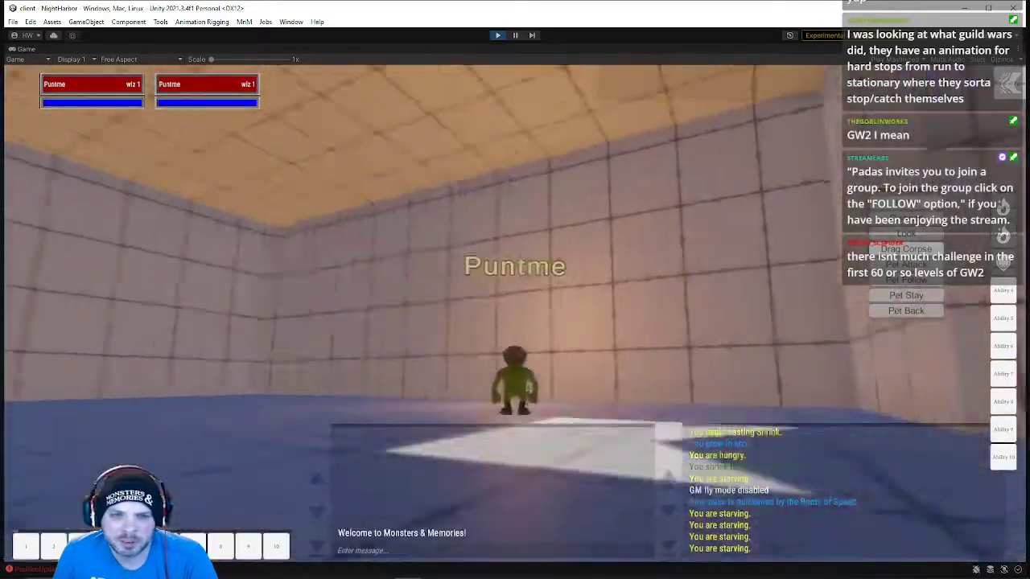
{"action": "key", "text": "w"}
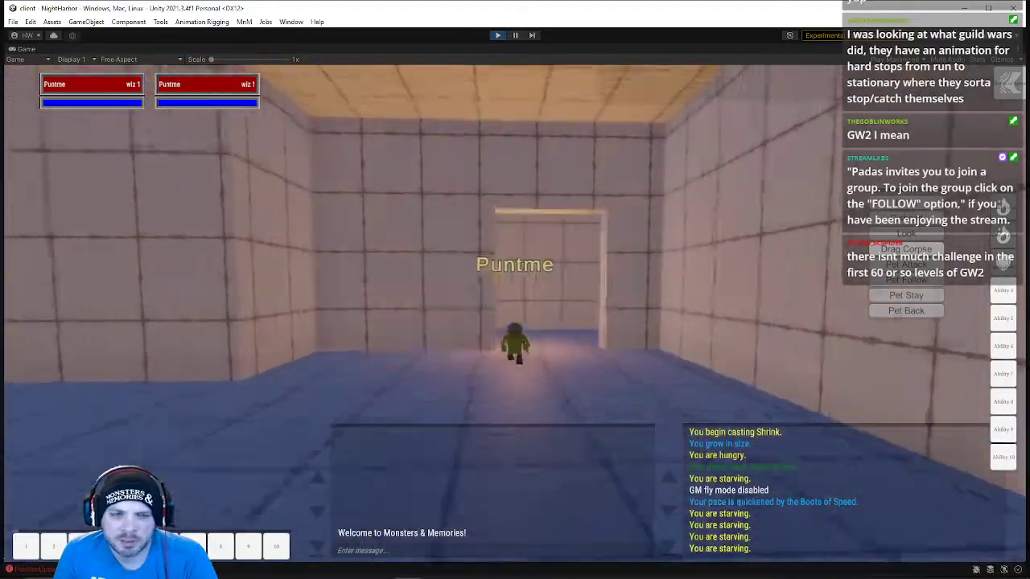
{"action": "key", "text": "w"}
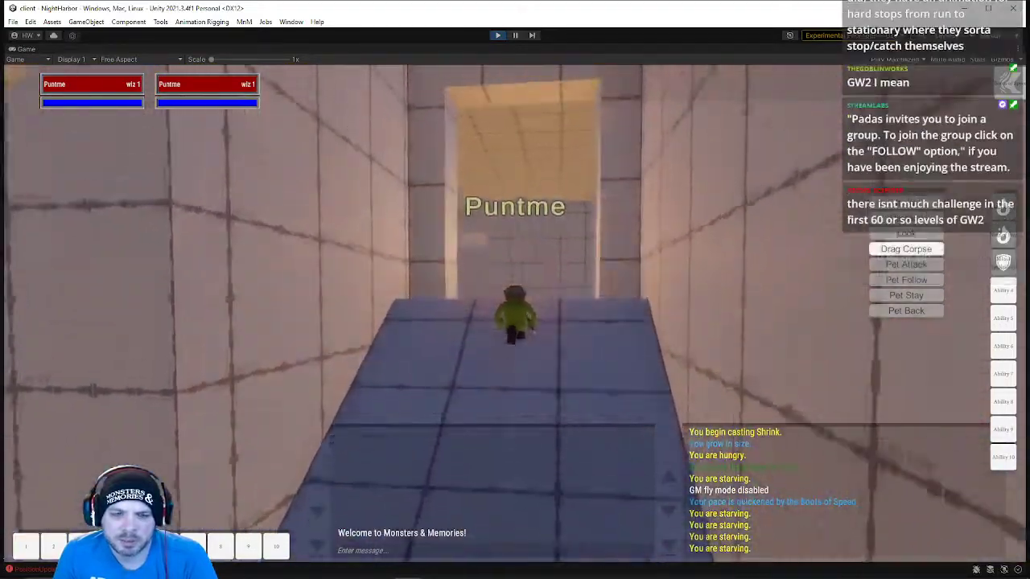
{"action": "key", "text": "w"}
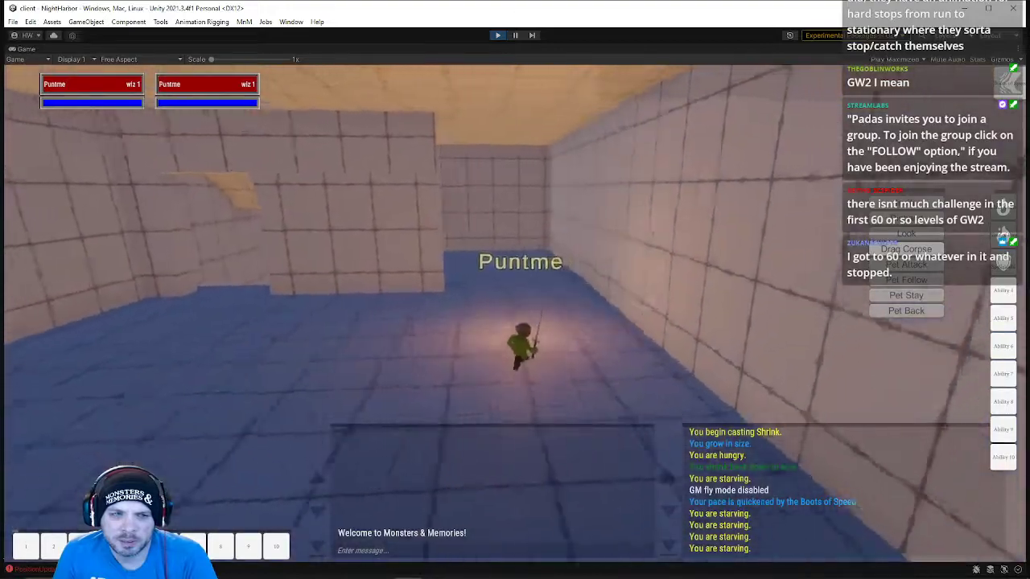
Examine the large upper-floor room's ceiling height, corner pillar and side passage against the character's scale
{"action": "key", "text": "w"}
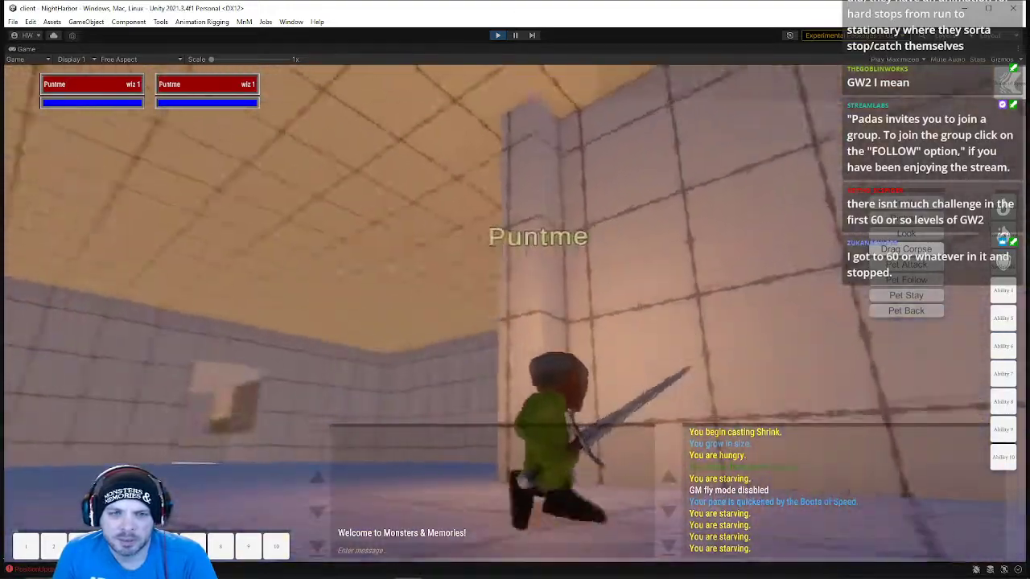
{"action": "key", "text": "a"}
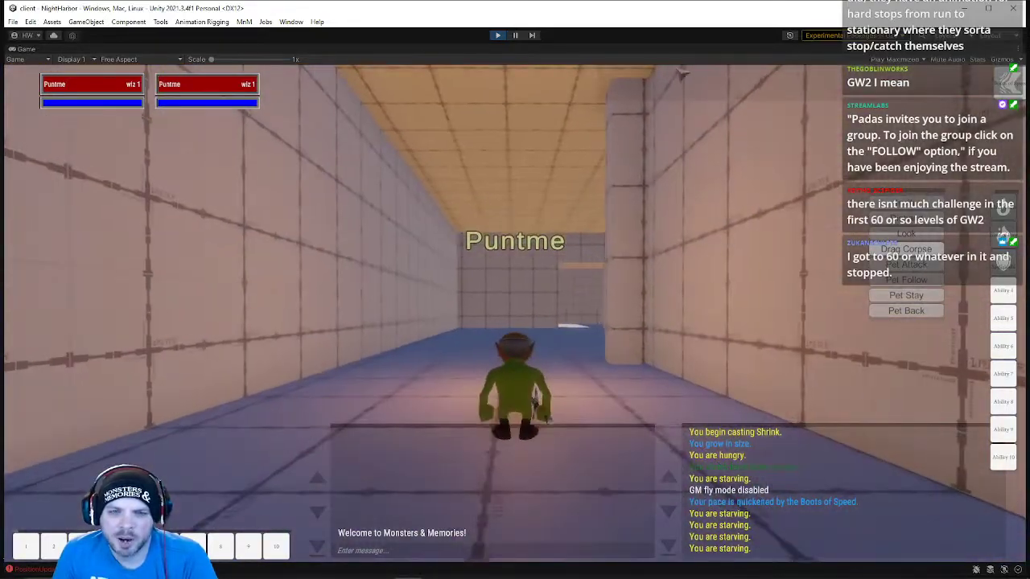
{"action": "right_click_drag", "start_coordinate": [300, 188], "coordinate": [330, 233]}
{"action": "key", "text": "a"}
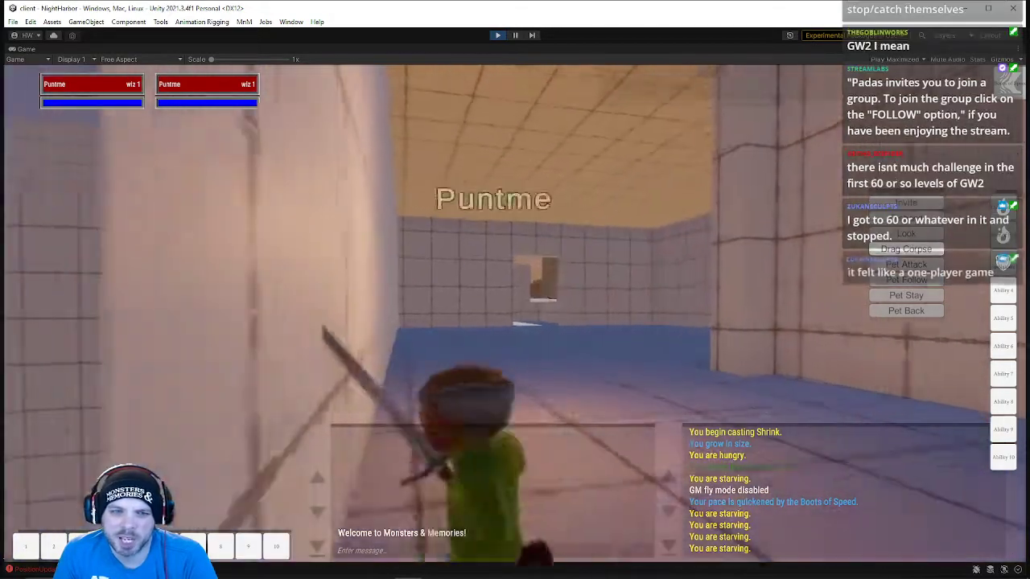
{"action": "key", "text": "d"}
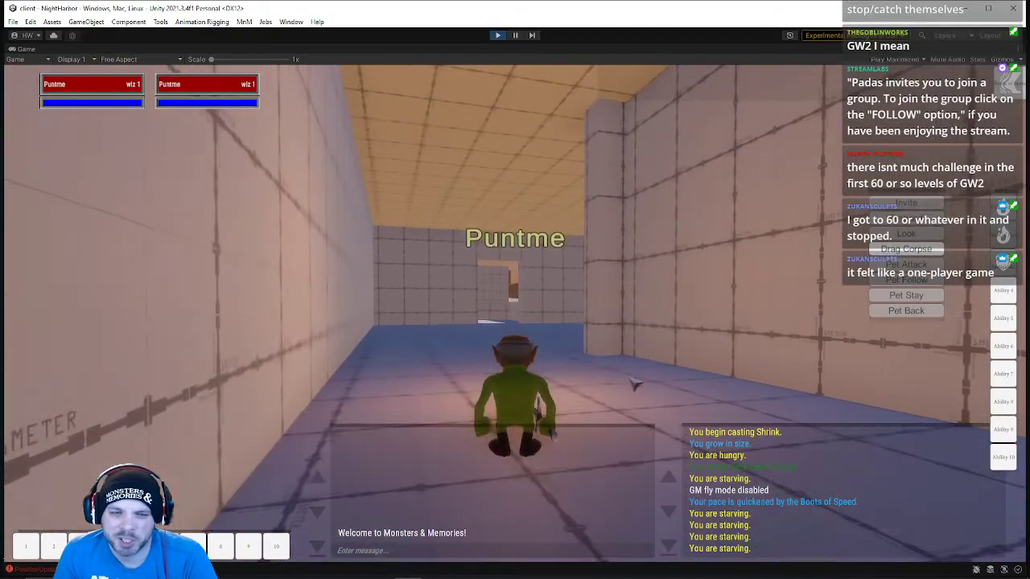
{"action": "key", "text": "w"}
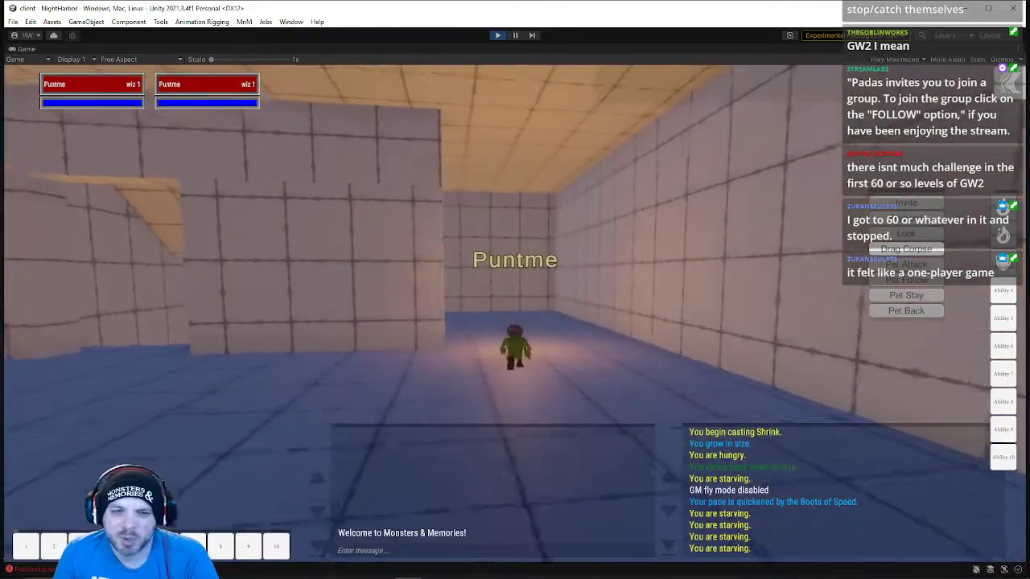
{"action": "key", "text": "s"}
{"action": "key", "text": "a"}
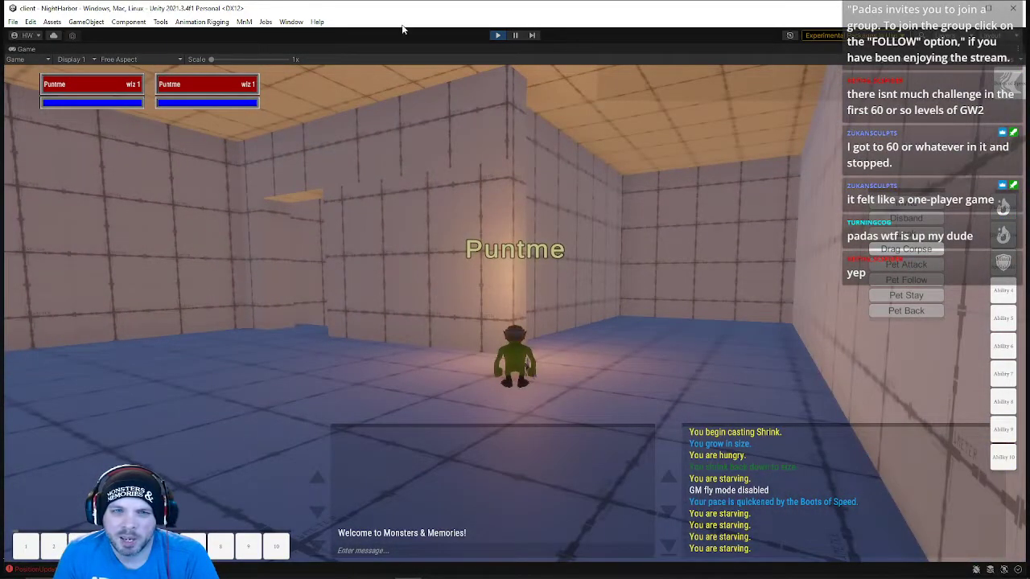
Leave the upper floor through its outer doorway and climb the red ramp on the terrace to the rooftop
{"action": "key", "text": "a"}
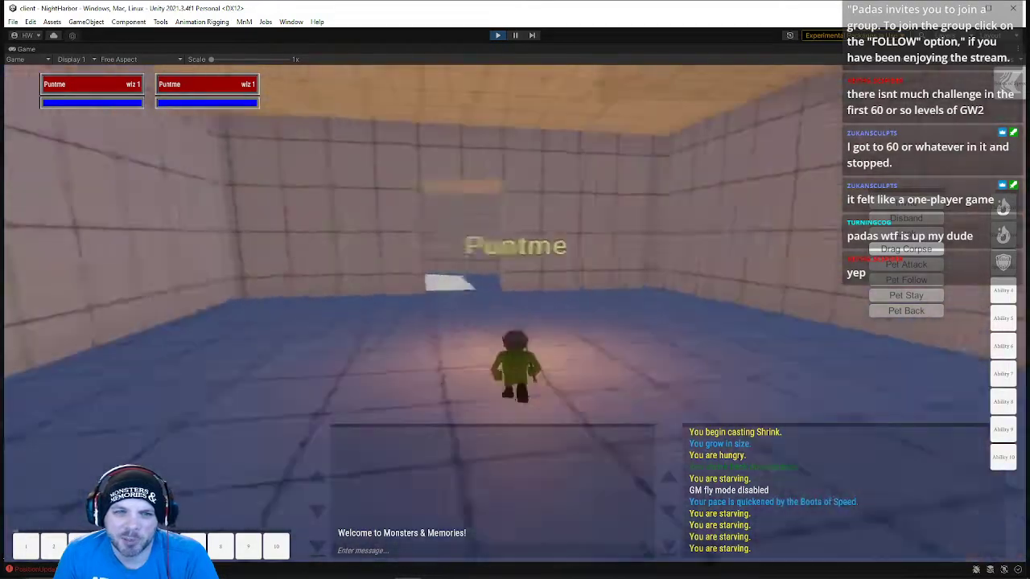
{"action": "key", "text": "w"}
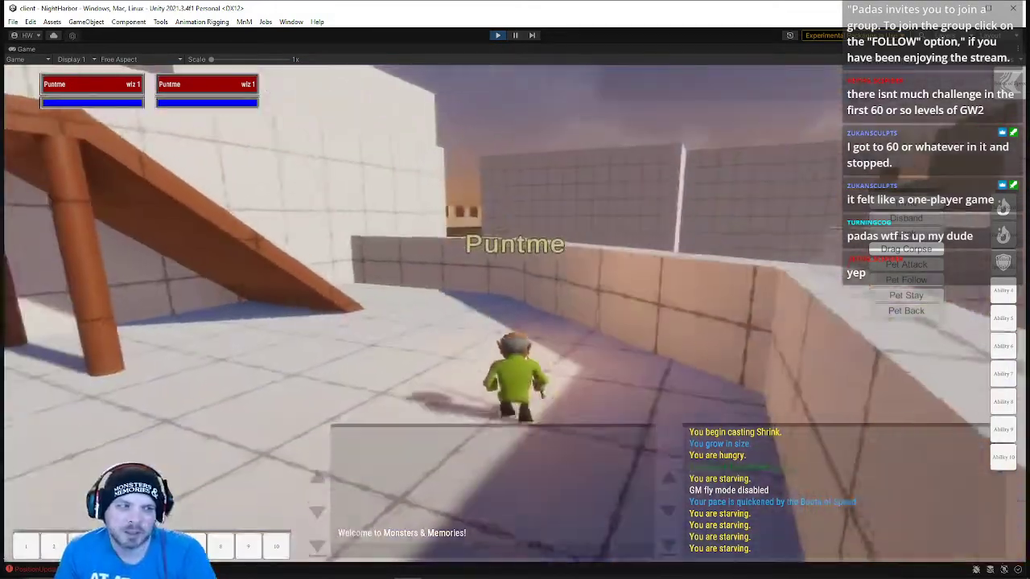
{"action": "key", "text": "w"}
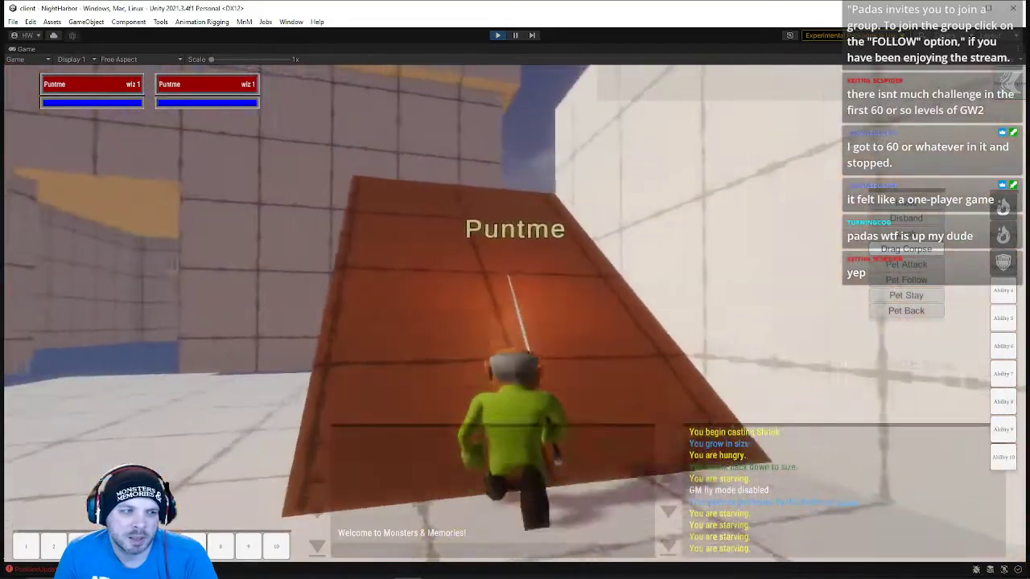
{"action": "key", "text": "w"}
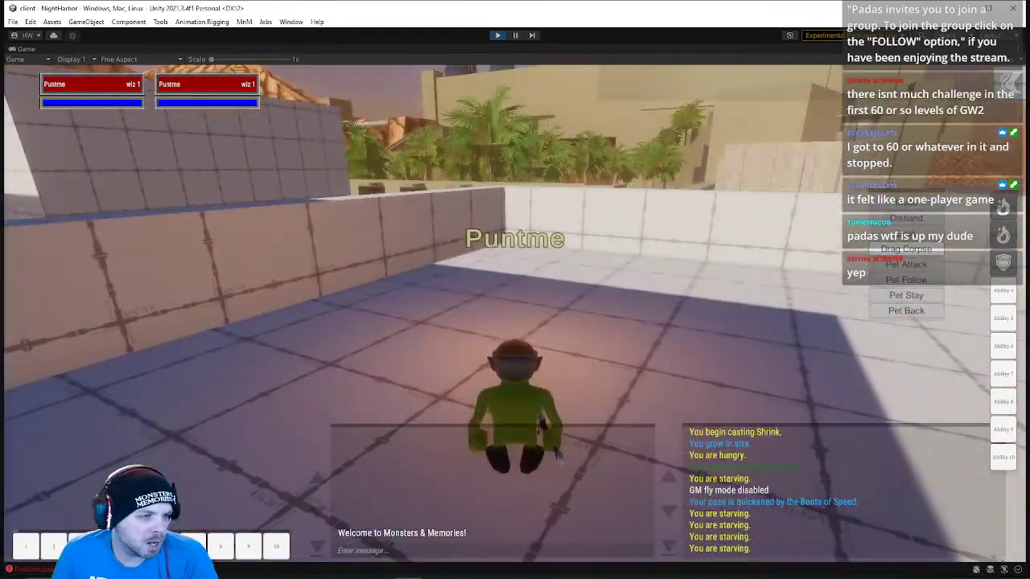
Run around the walled rooftop and look over its parapets at the surrounding buildings and city wall
{"action": "key", "text": "w"}
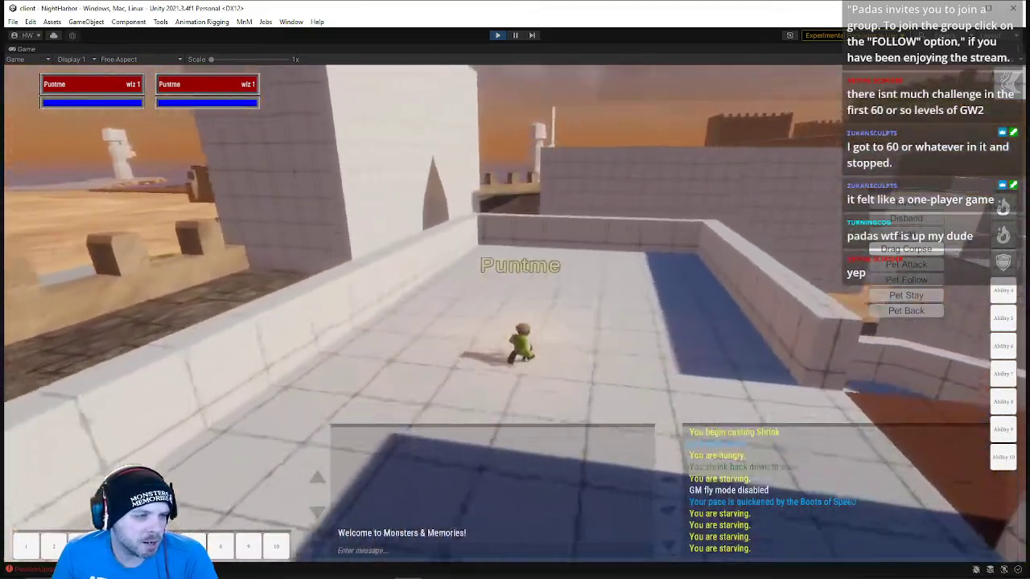
{"action": "key", "text": "w"}
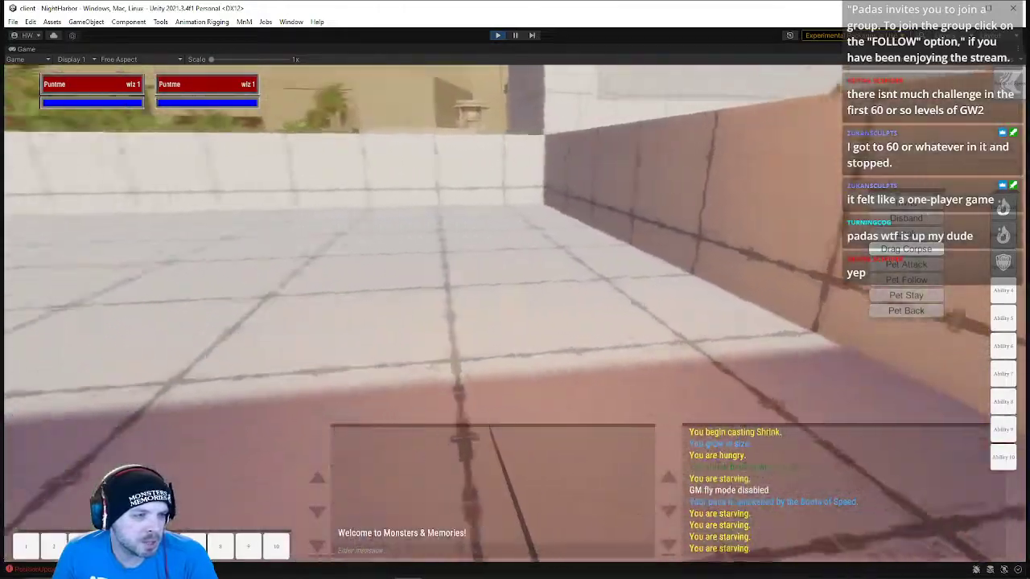
{"action": "key", "text": "w"}
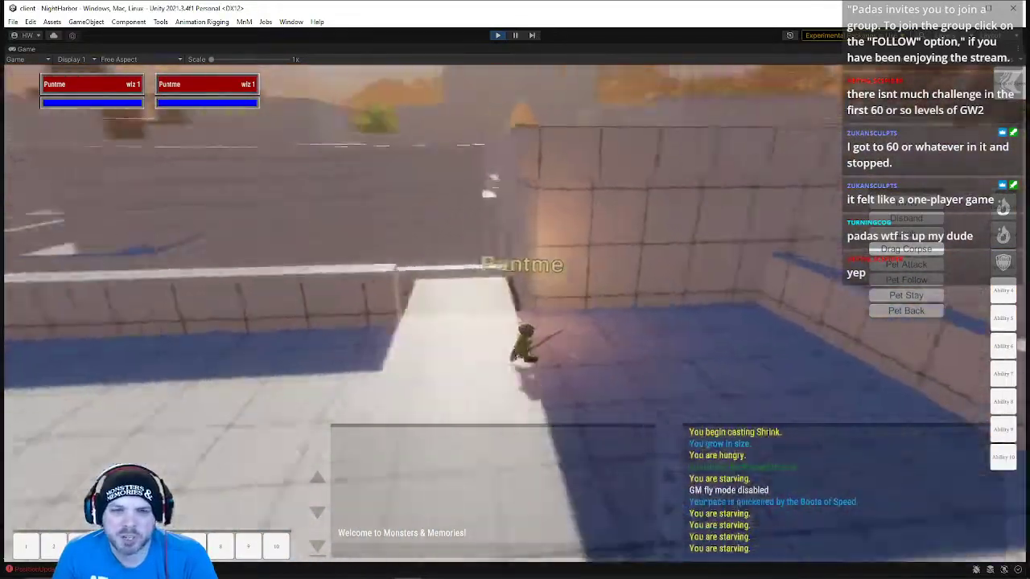
{"action": "key", "text": "w"}
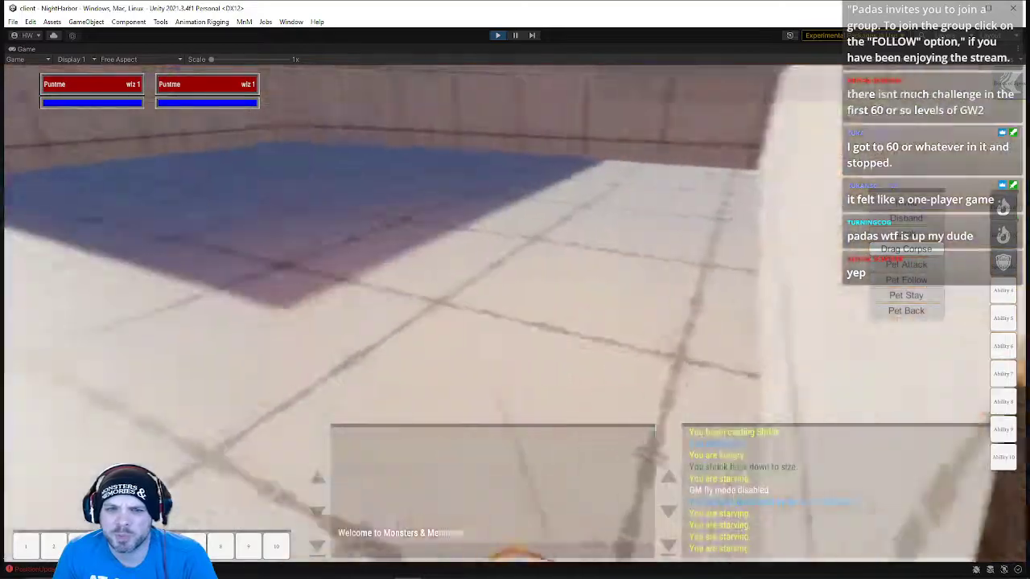
{"action": "key", "text": "w"}
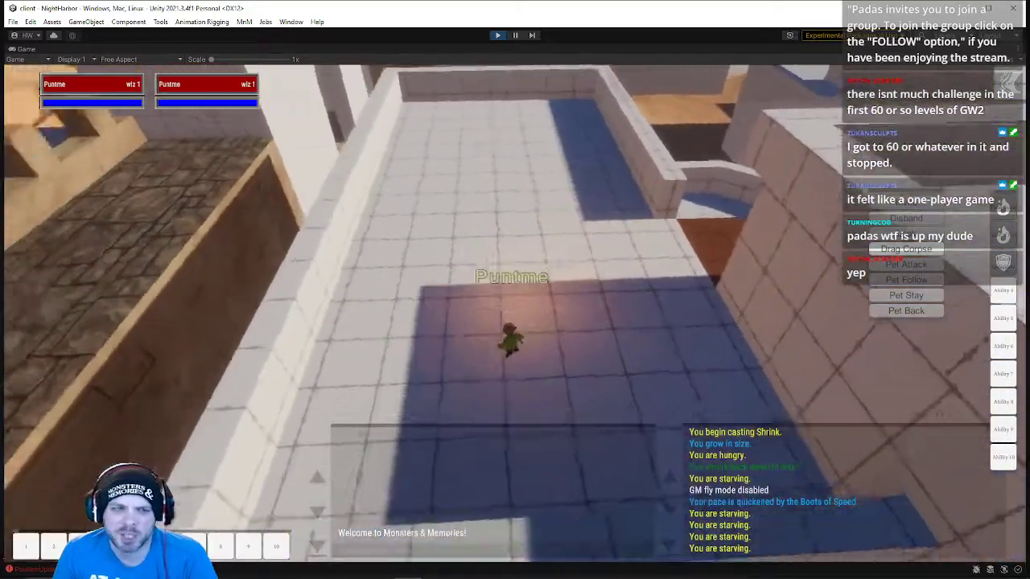
Run the character across the white blockout rooftop and down the inner passage to the room with the open doorway
{"action": "key", "text": "w"}
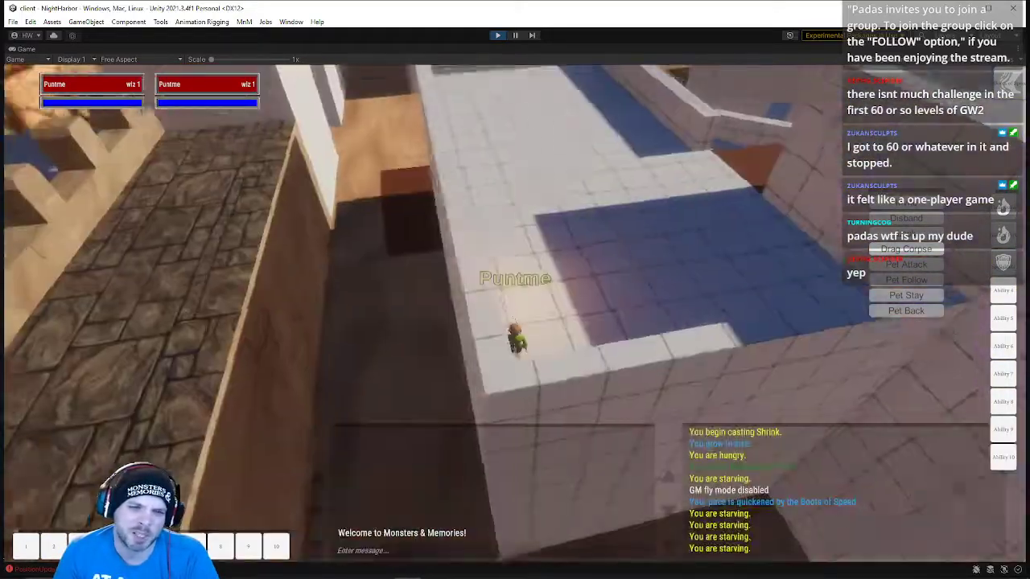
{"action": "key", "text": "w"}
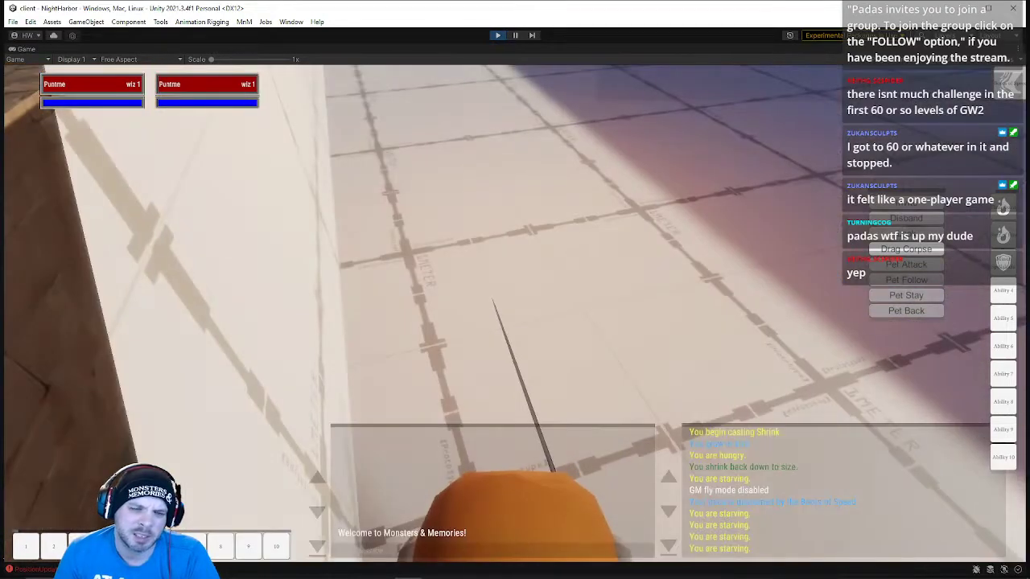
{"action": "key", "text": "w"}
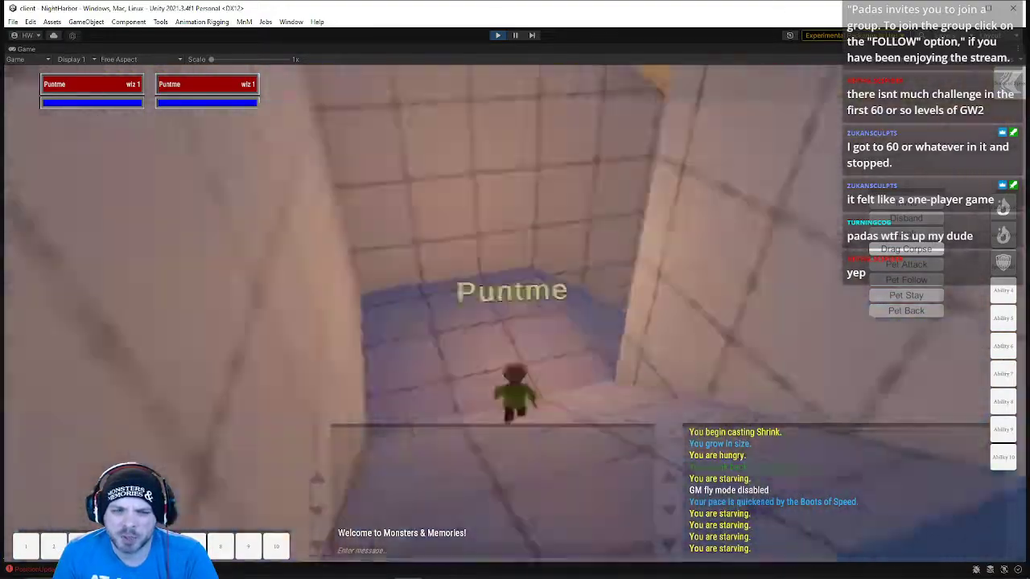
{"action": "key", "text": "w"}
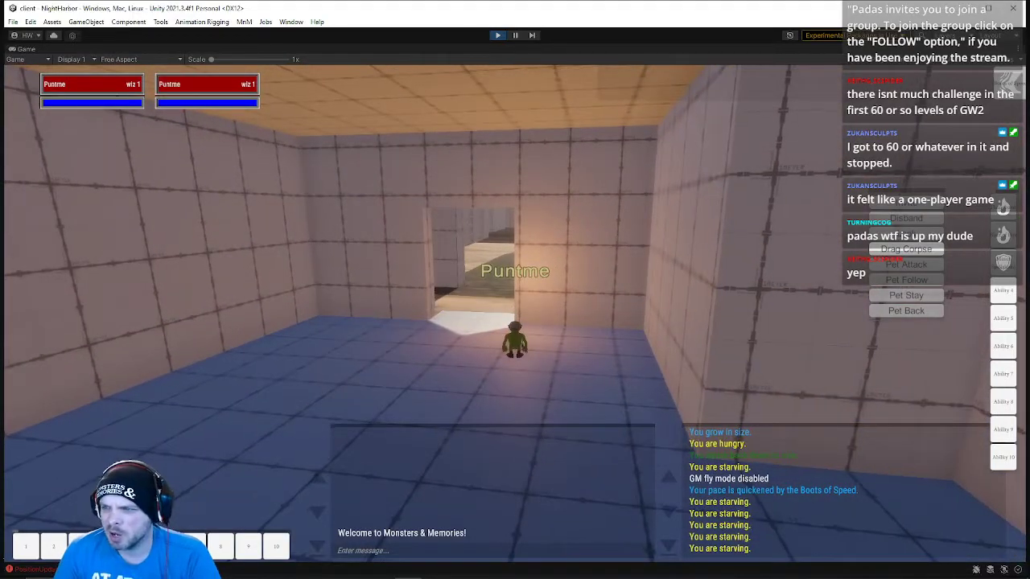
Explore the alley outside the doorway and the adjoining building's rooms, ending on the street facing the wooden scaffold
{"action": "key", "text": "w"}
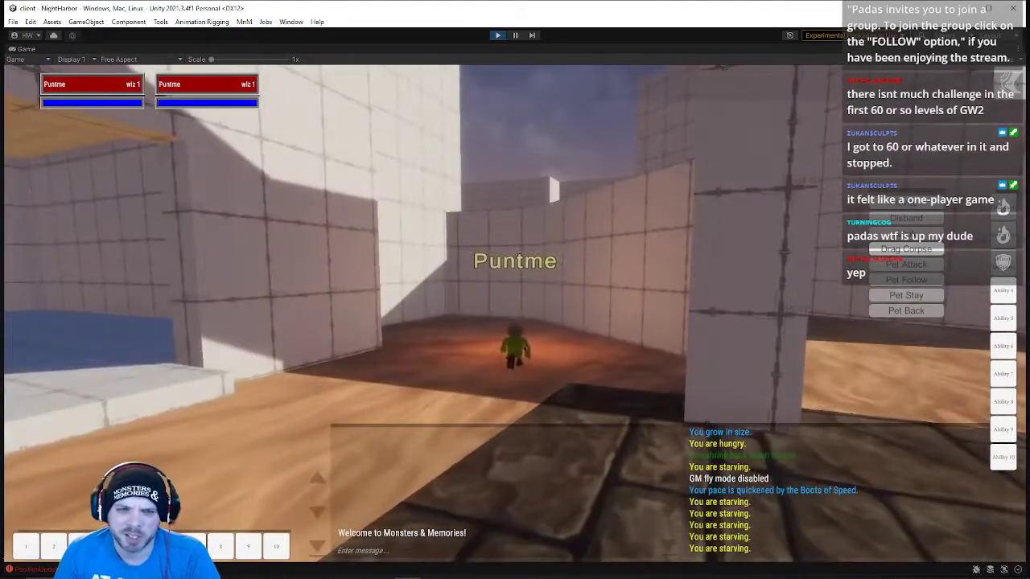
{"action": "key", "text": "w"}
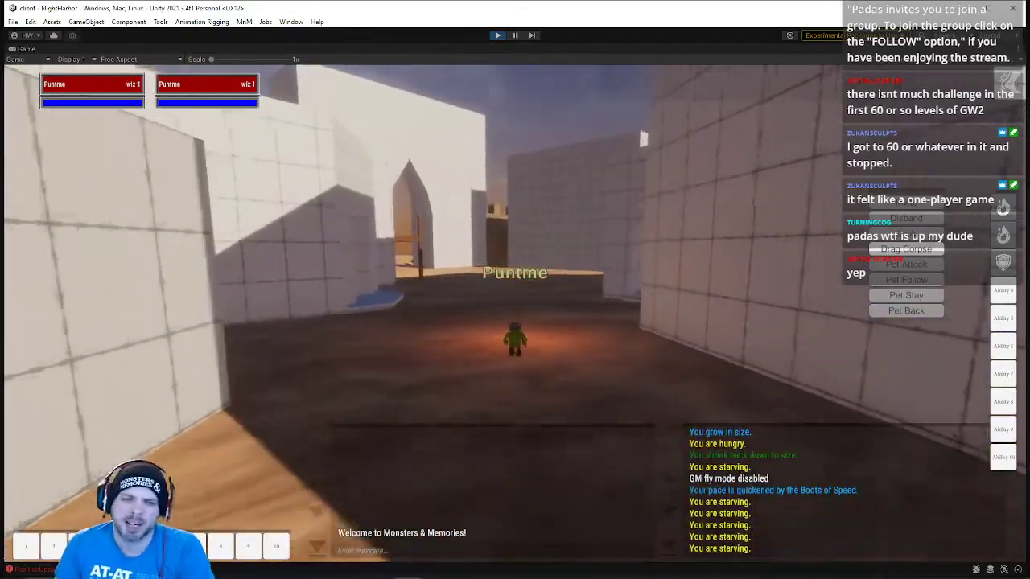
{"action": "key", "text": "w"}
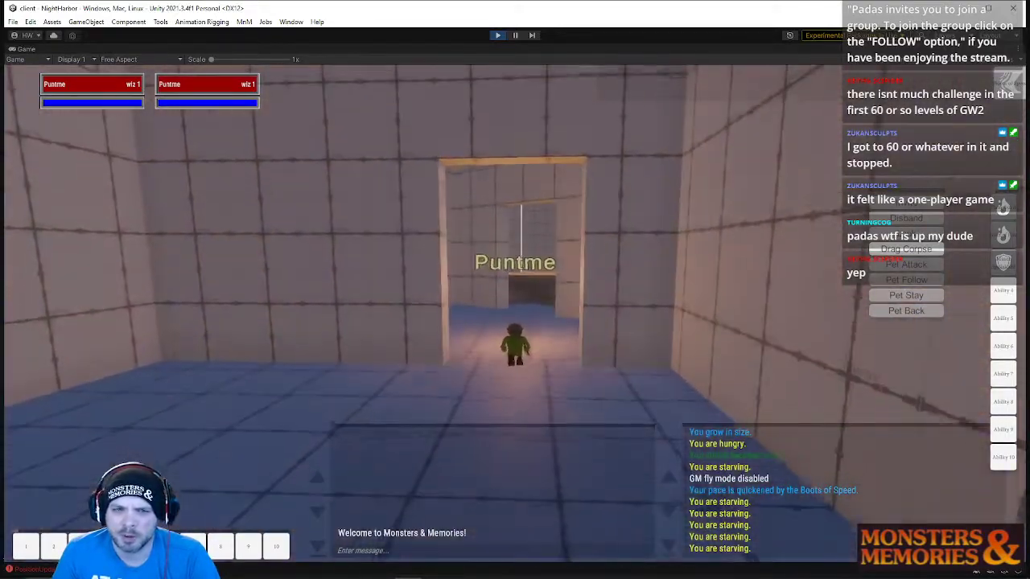
{"action": "key", "text": "w"}
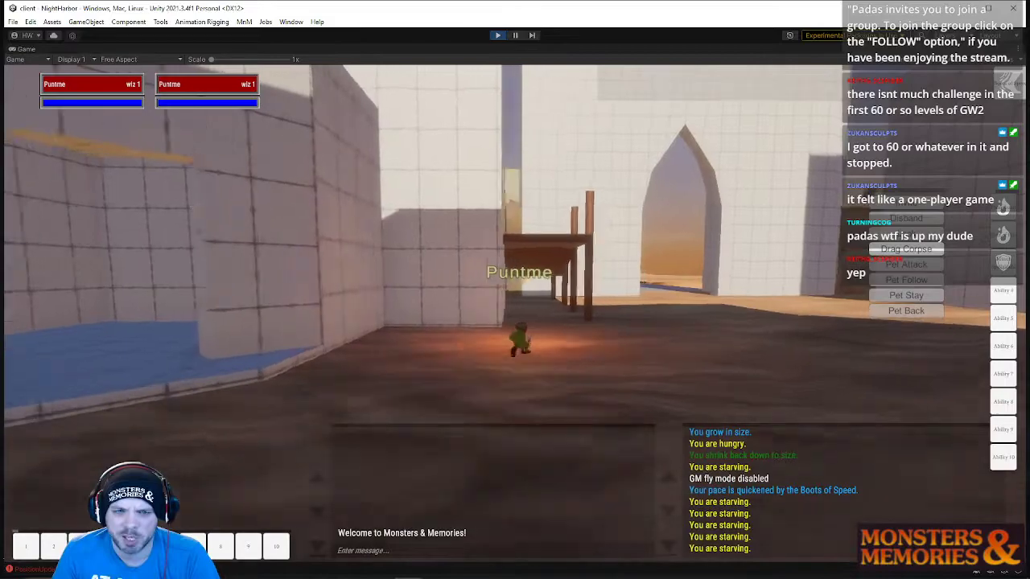
Climb the wooden ramp beside the blockout building and inspect the rooms behind its raised doorway
{"action": "key", "text": "w"}
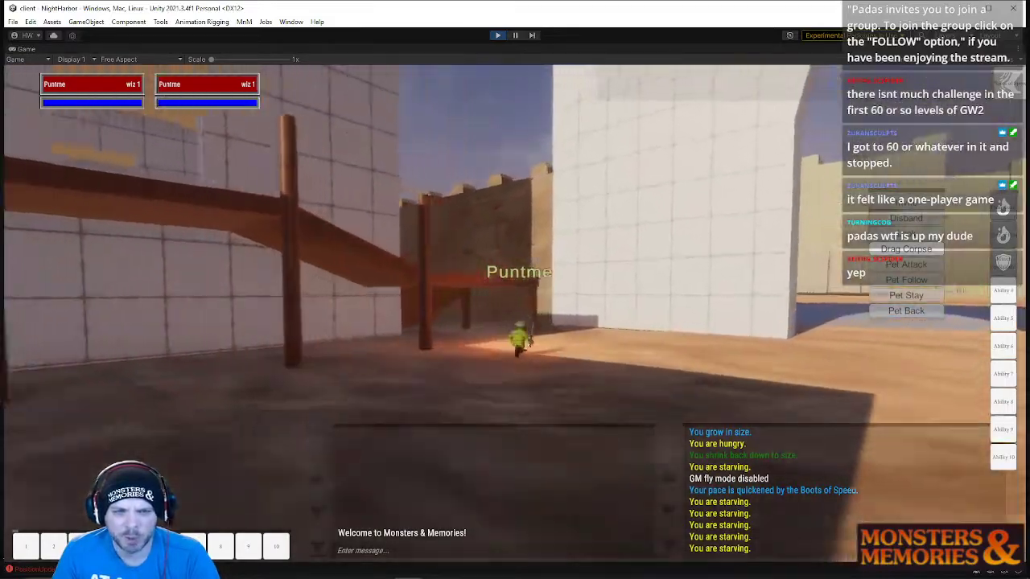
{"action": "key", "text": "w"}
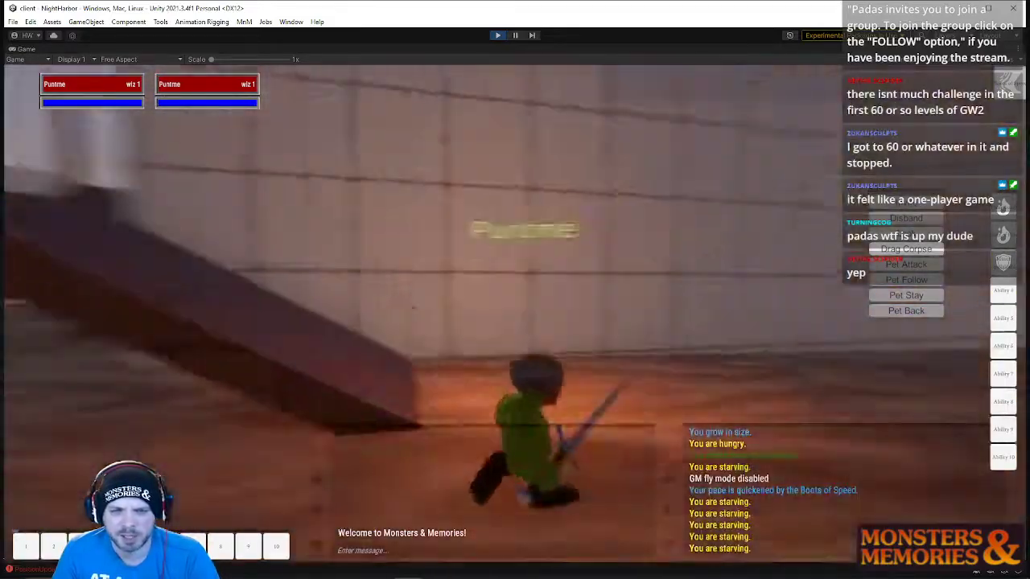
{"action": "key", "text": "w"}
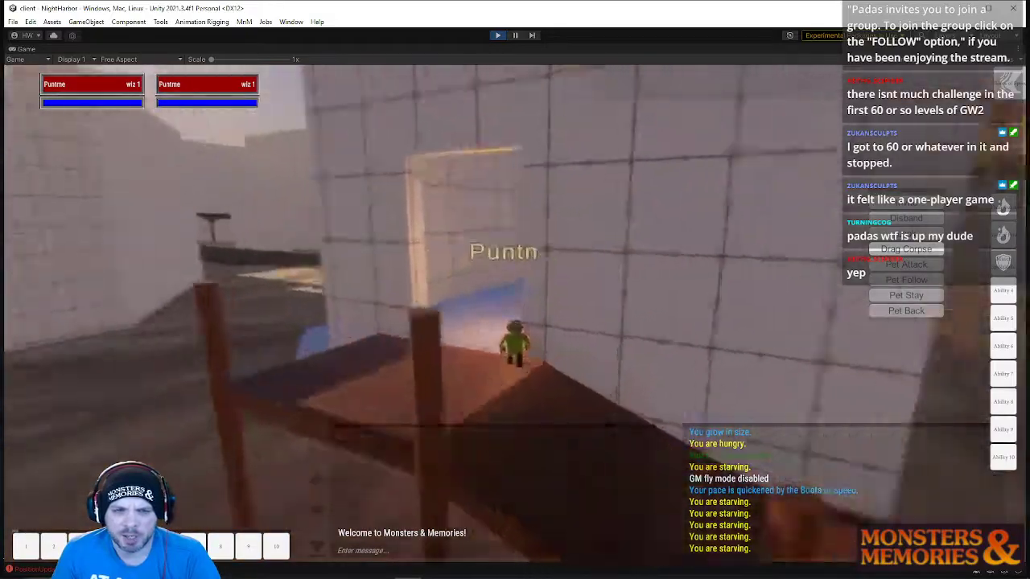
{"action": "key", "text": "w"}
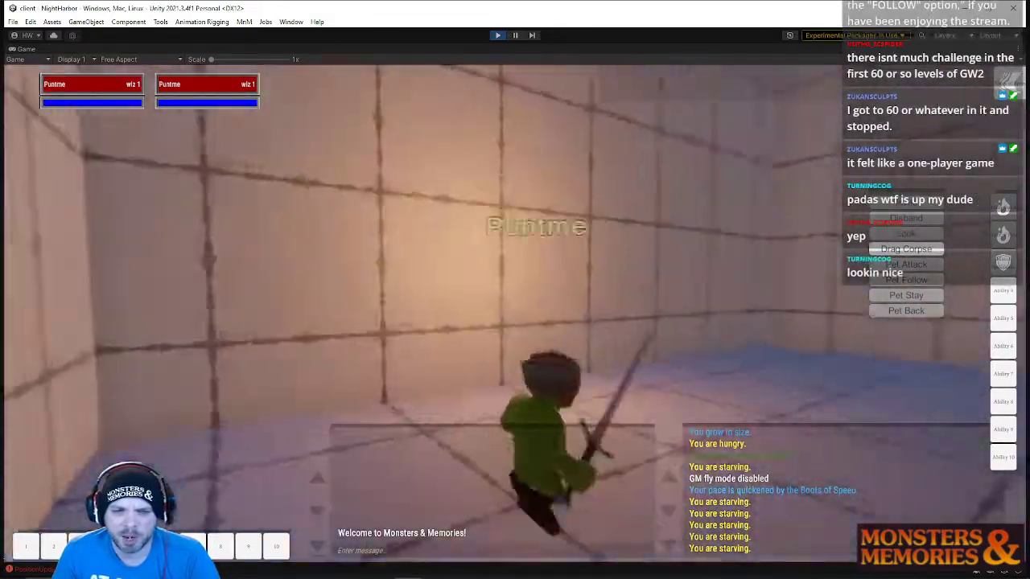
{"action": "key", "text": "w"}
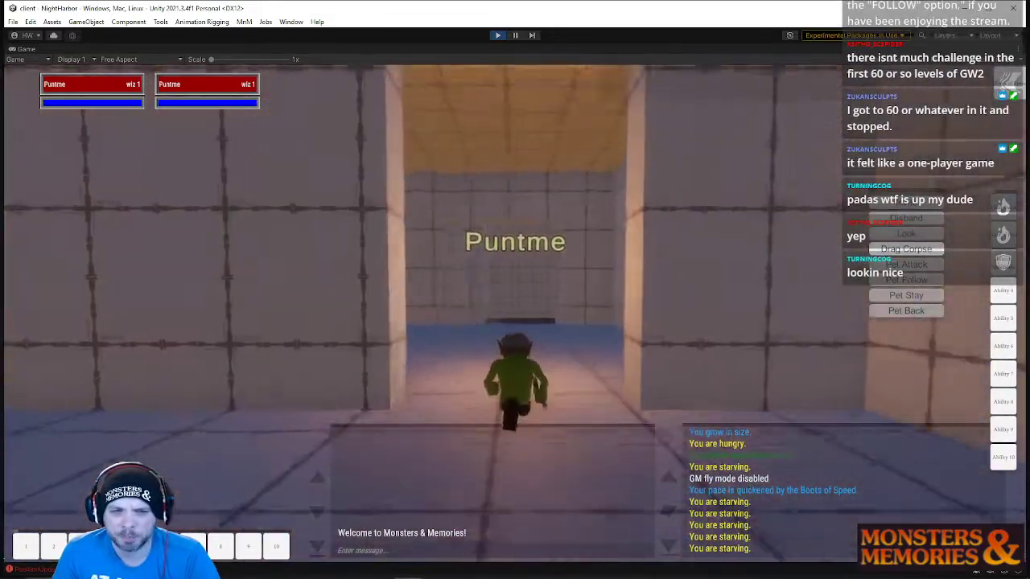
Leave by the wooden platform, cross the open street and look around inside the building opposite
{"action": "key", "text": "w"}
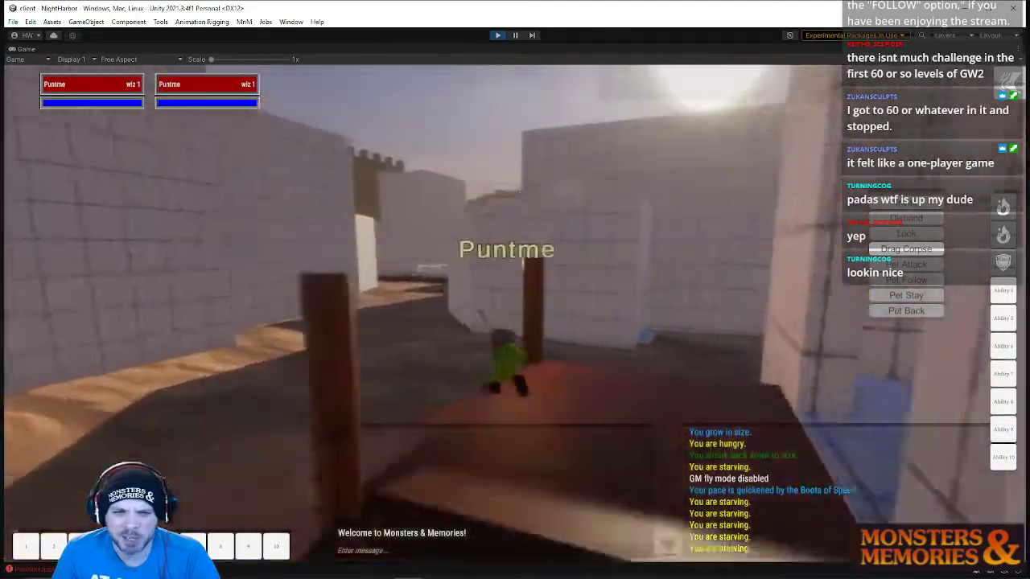
{"action": "key", "text": "w"}
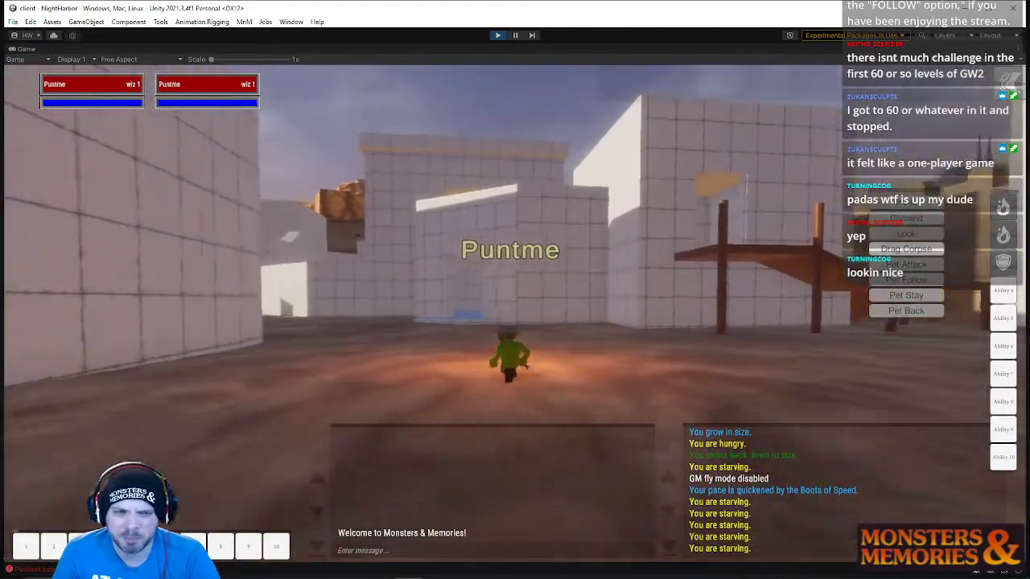
{"action": "key", "text": "w"}
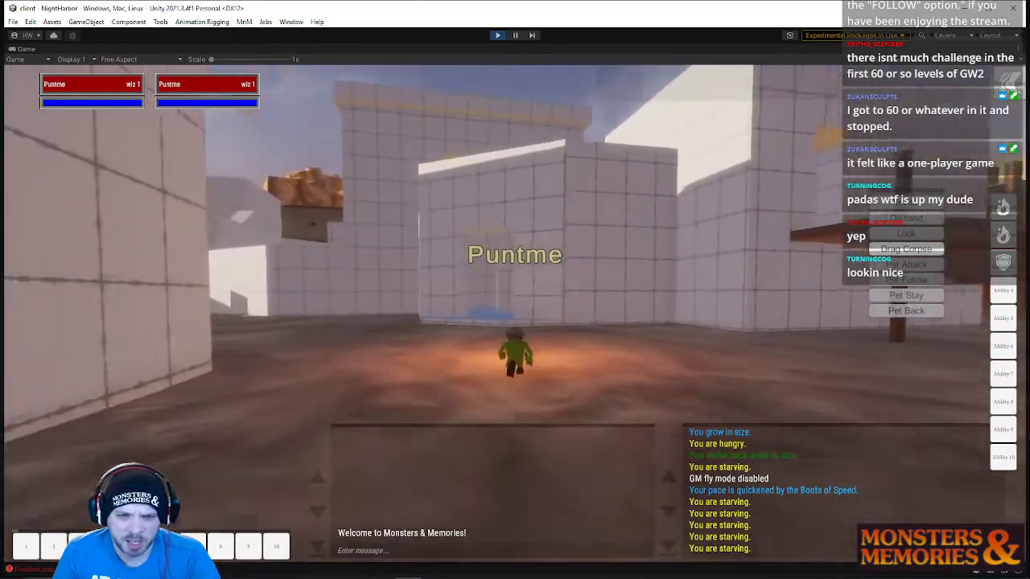
{"action": "key", "text": "w"}
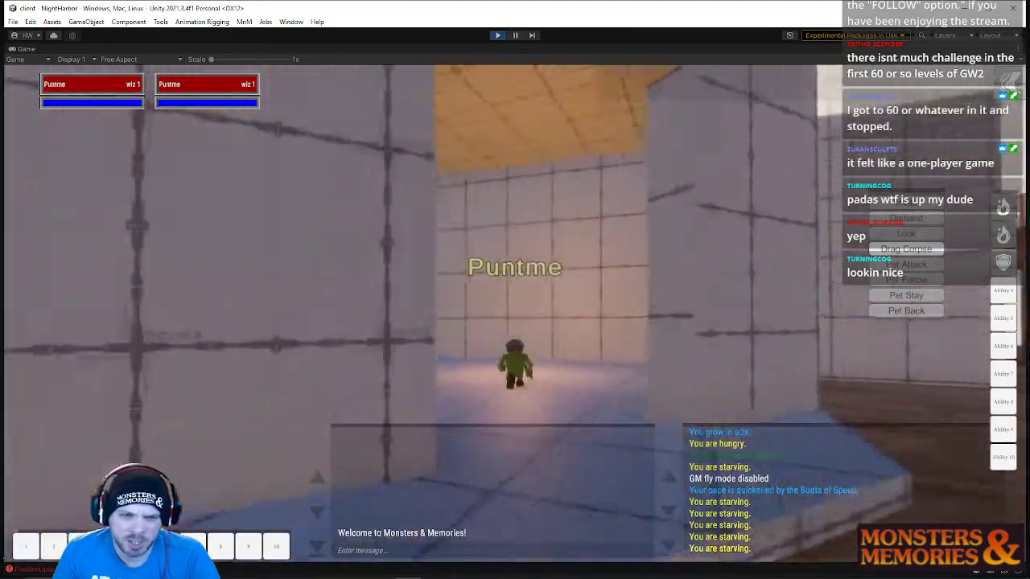
{"action": "right_click_drag", "start_coordinate": [492, 411], "coordinate": [567, 358]}
{"action": "right_click_drag", "start_coordinate": [499, 476], "coordinate": [684, 462]}
Exit to the street, follow it between the blockout buildings and check the long room with the orange ceiling
{"action": "key", "text": "w"}
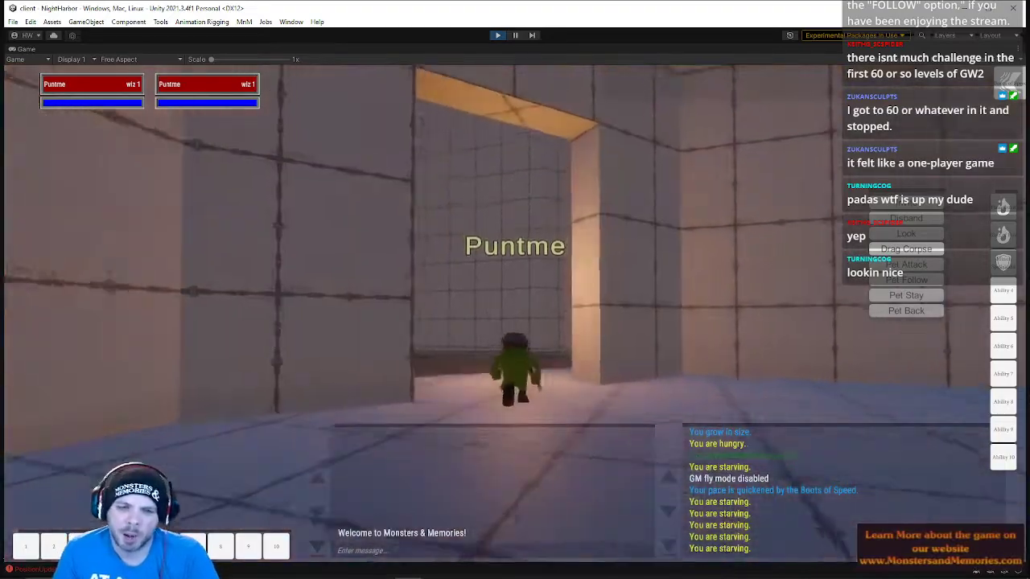
{"action": "key", "text": "w"}
{"action": "key", "text": "w"}
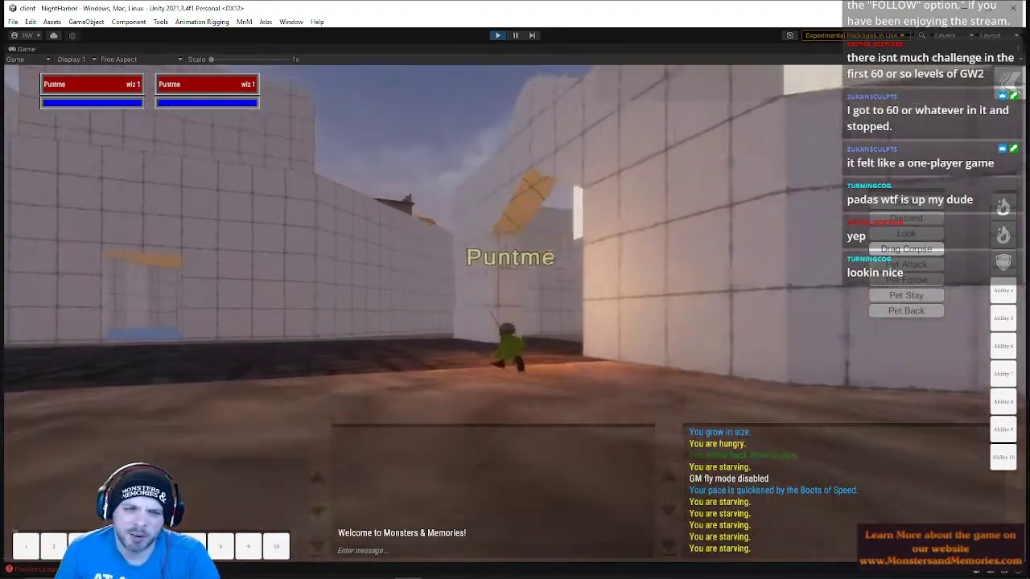
{"action": "key", "text": "w"}
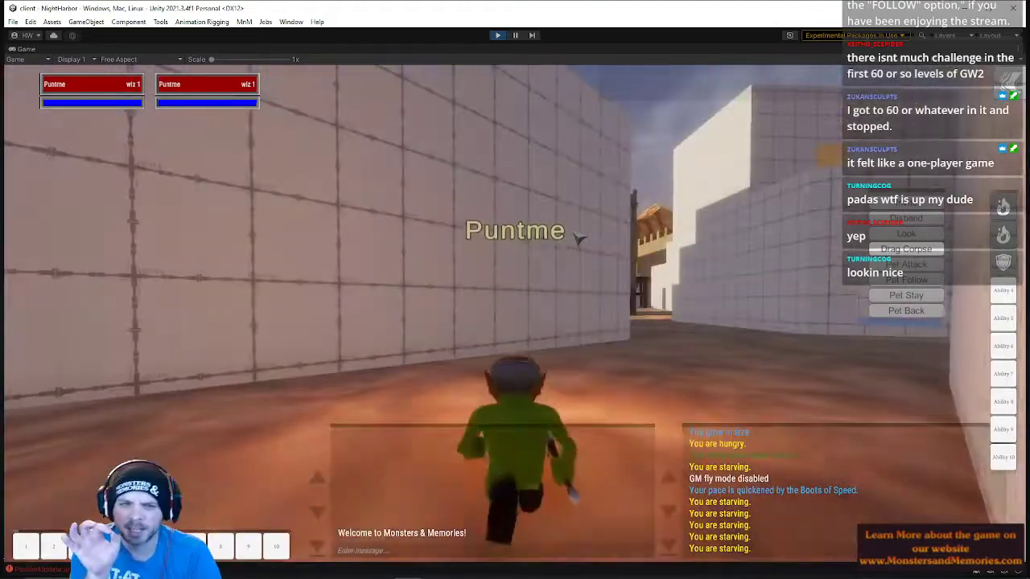
{"action": "key", "text": "w"}
{"action": "scroll", "coordinate": [579, 238], "scroll_direction": "down", "scroll_amount": 5}
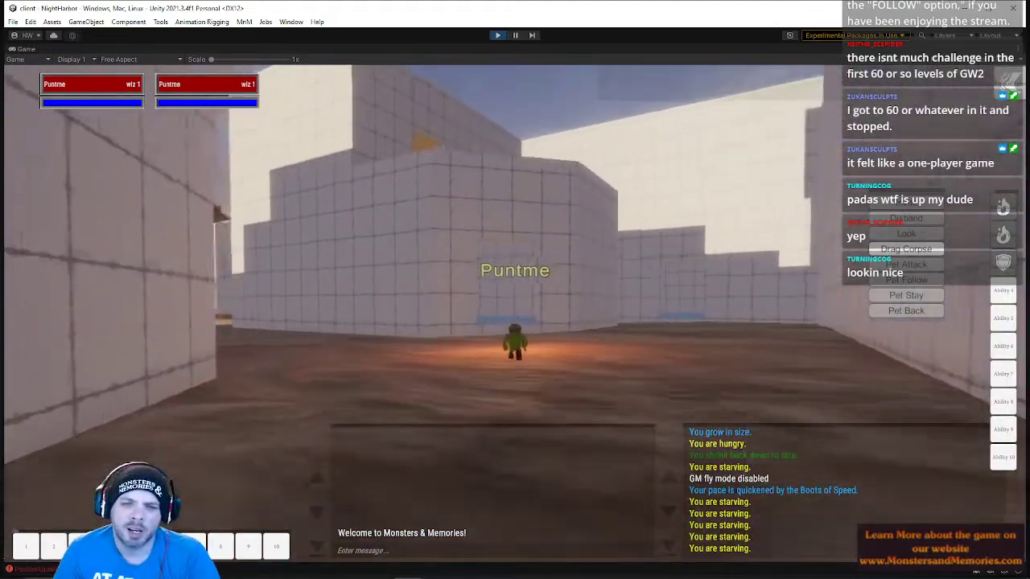
{"action": "key", "text": "w"}
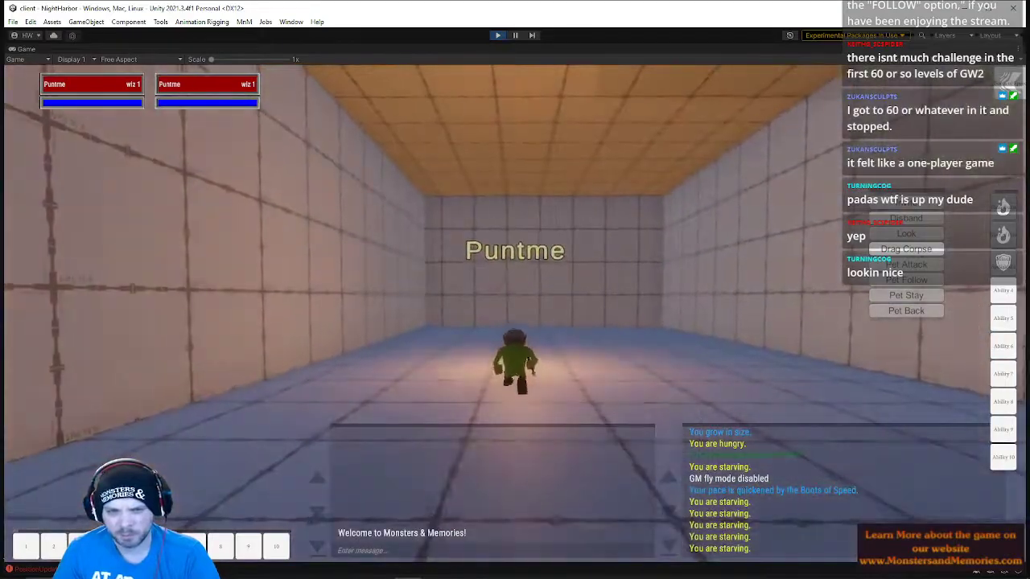
{"action": "key", "text": "w"}
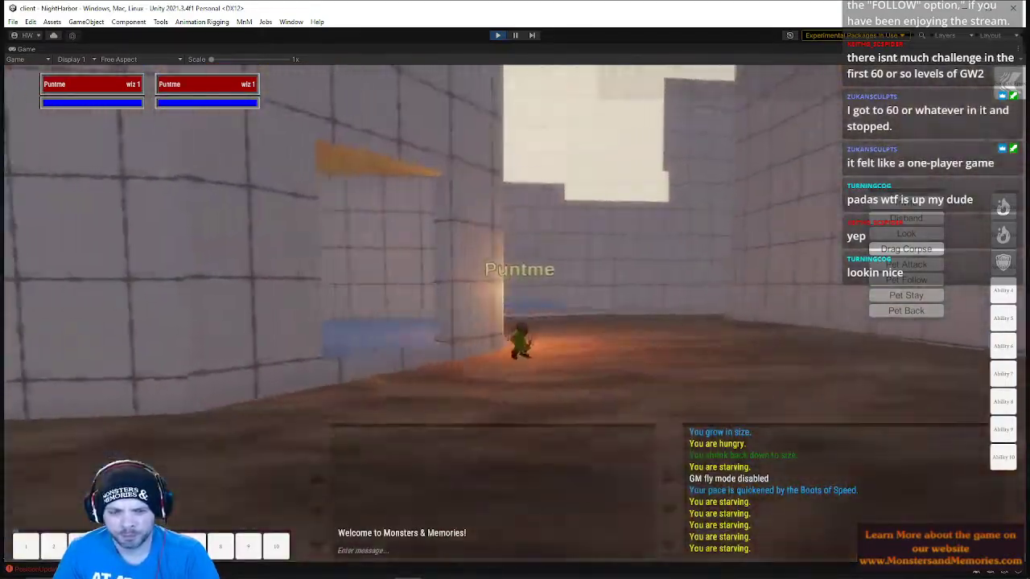
Enter the next building and climb its interior ramp to inspect the upper floor
{"action": "key", "text": "w"}
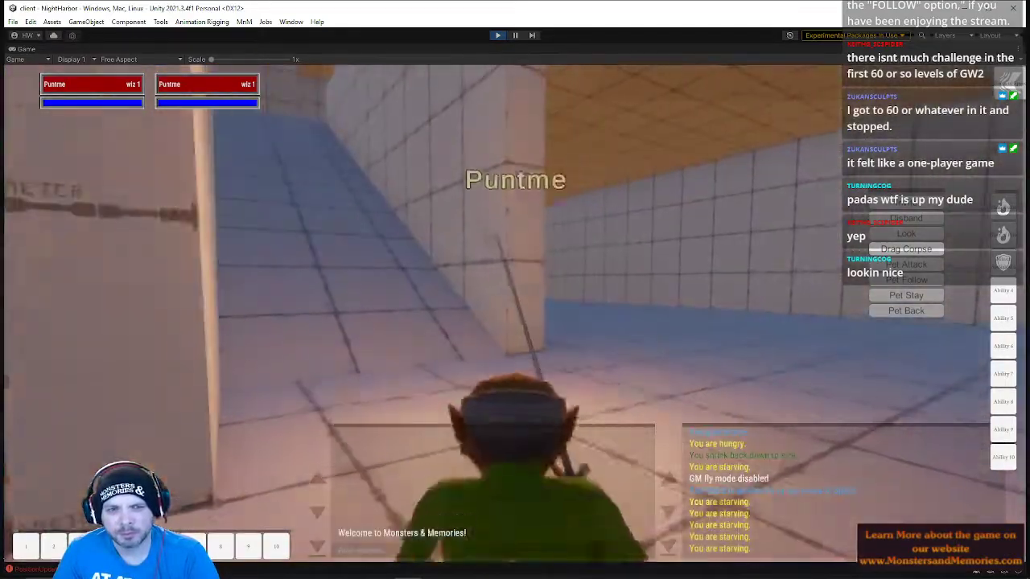
{"action": "key", "text": "w"}
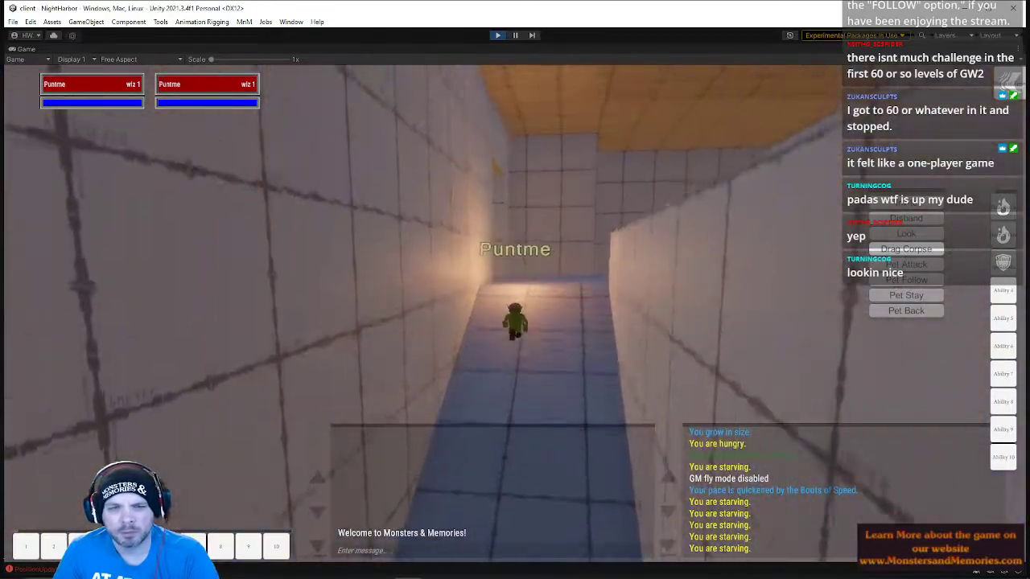
{"action": "key", "text": "w"}
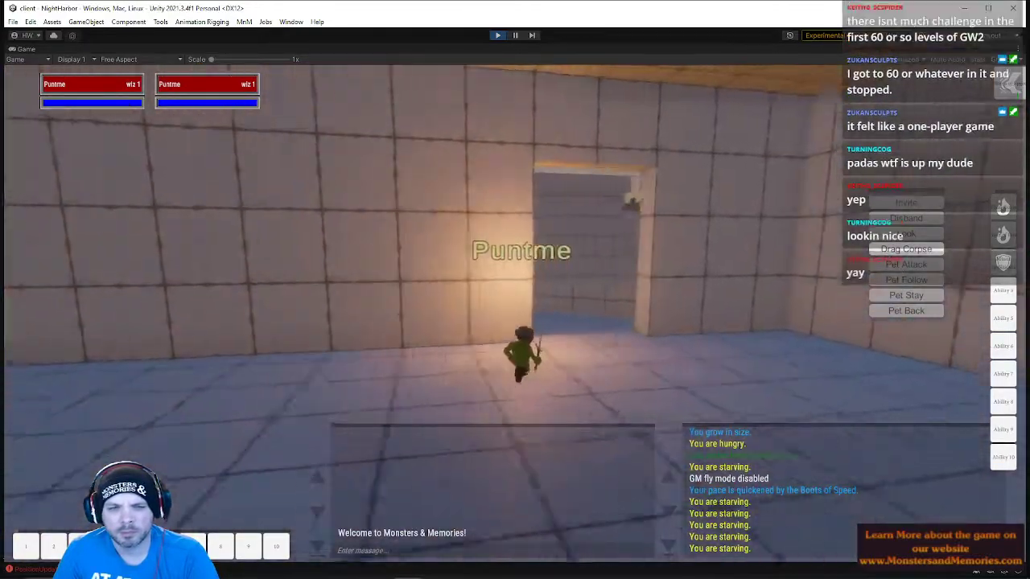
{"action": "key", "text": "w"}
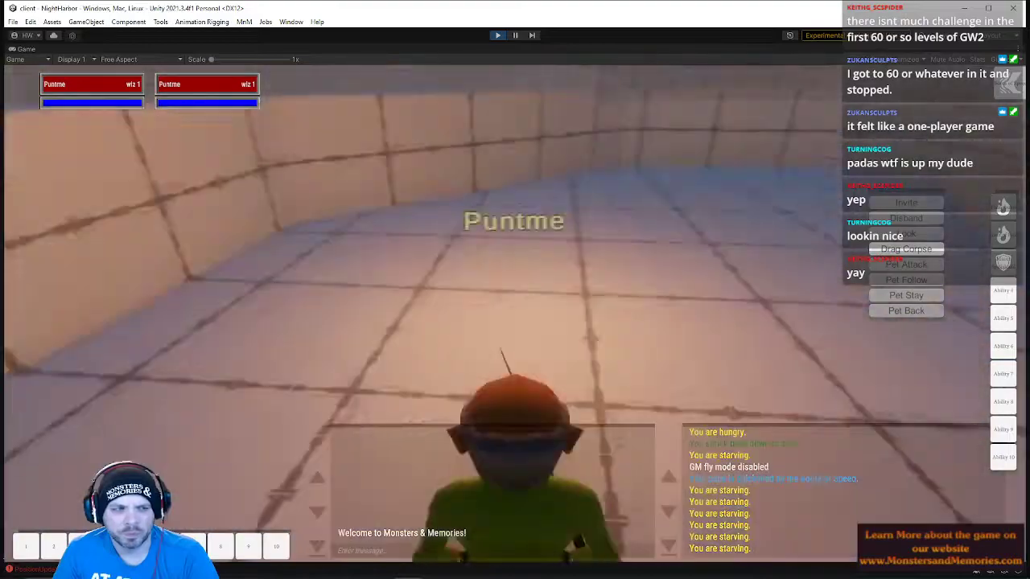
Walk through the upper floor's connected rooms and doorways to the opening of the descending ramp
{"action": "key", "text": "w"}
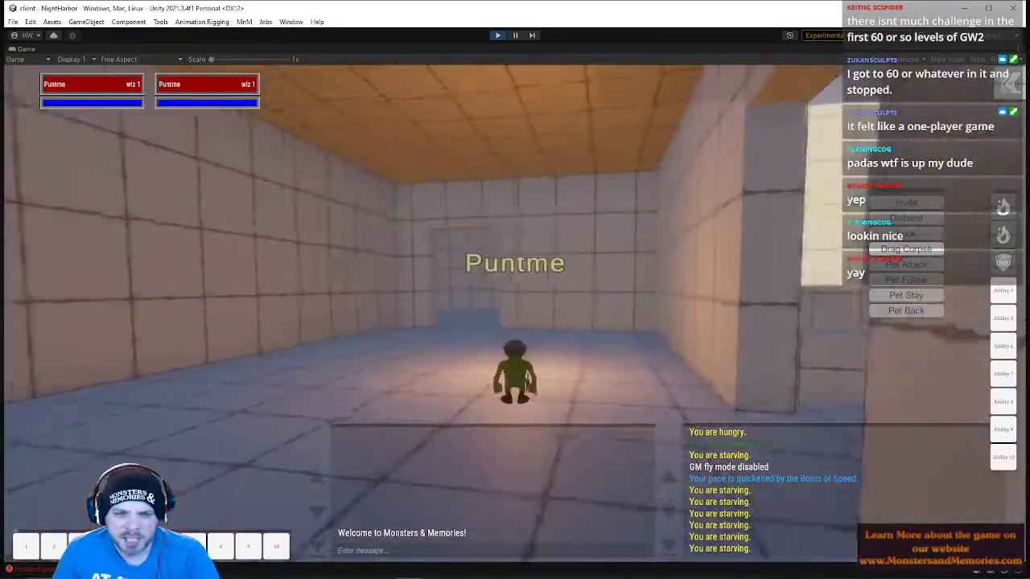
{"action": "key", "text": "w"}
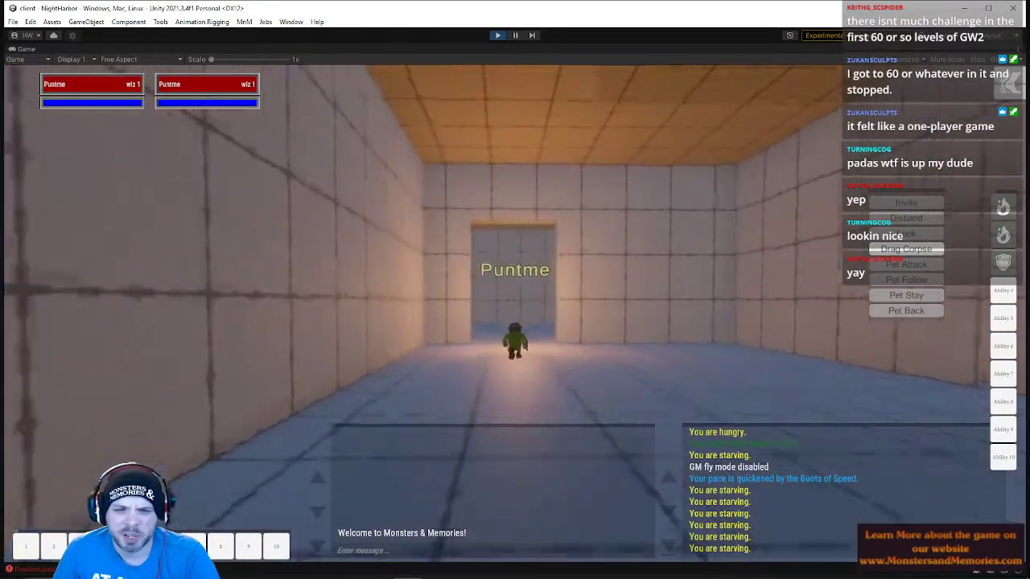
{"action": "key", "text": "w"}
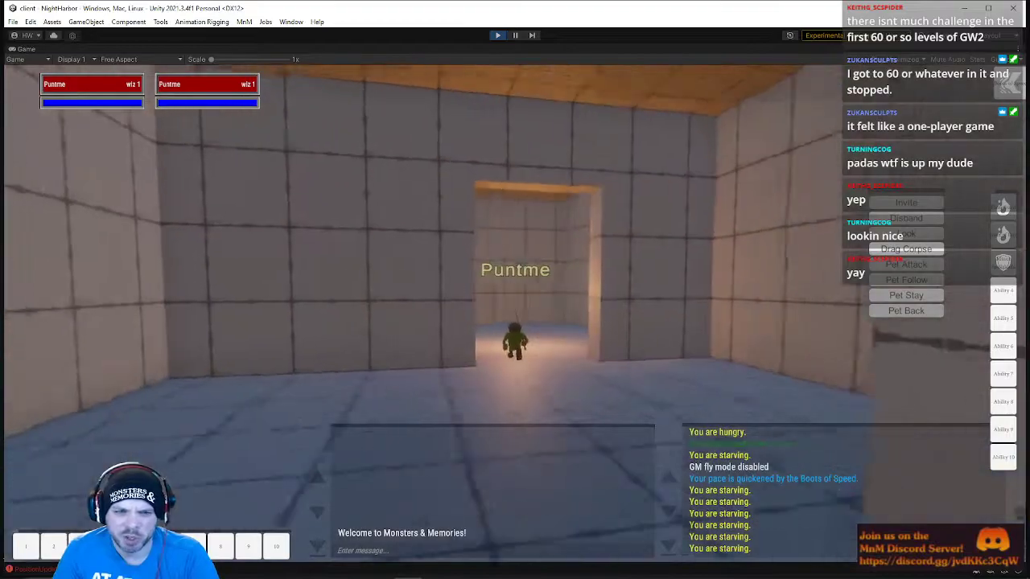
{"action": "key", "text": "w"}
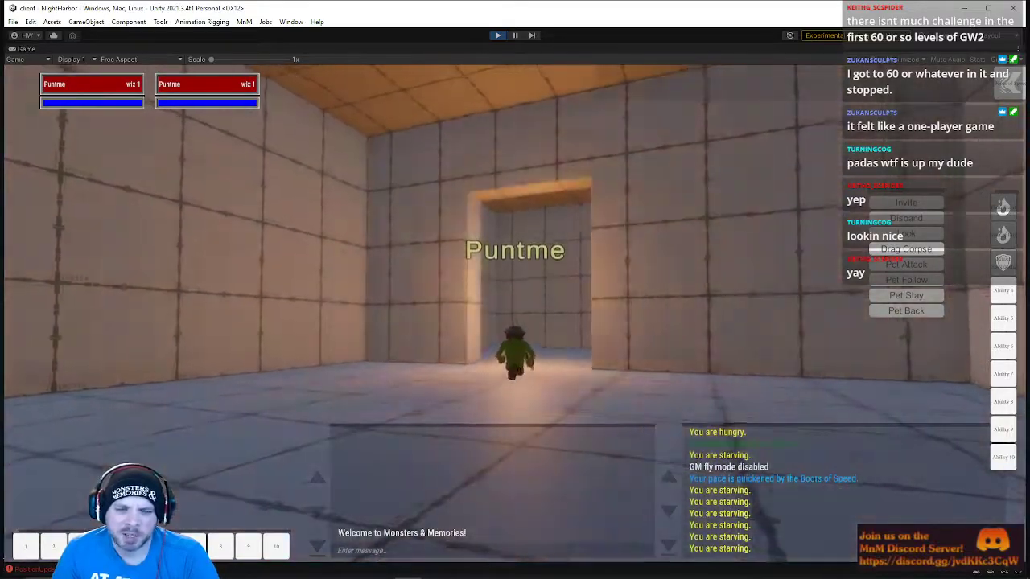
{"action": "key", "text": "w"}
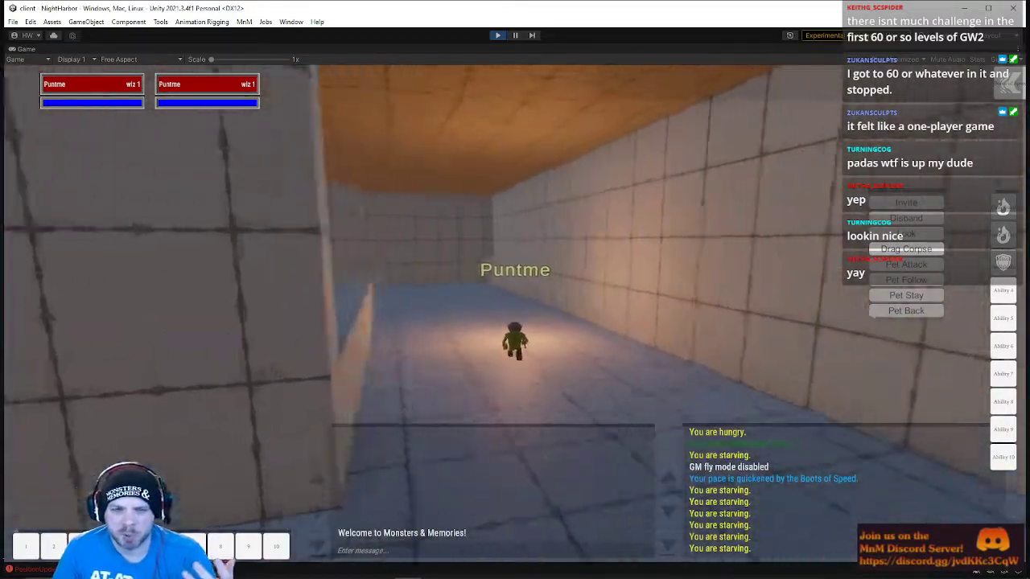
Descend the ramp, leave the building and head along the street towards the dark arched structure
{"action": "key", "text": "w"}
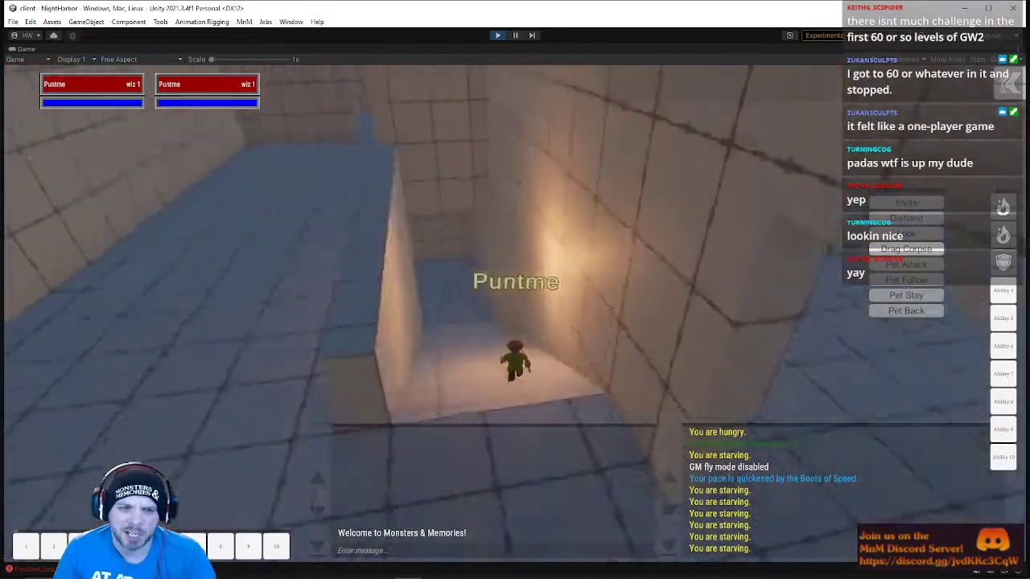
{"action": "key", "text": "w"}
{"action": "key", "text": "w"}
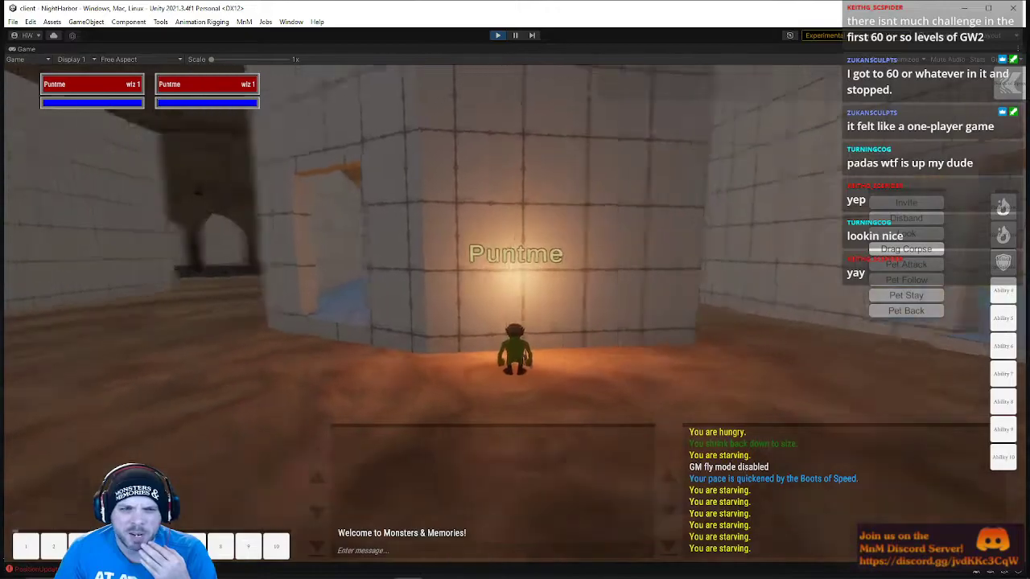
{"action": "key", "text": "w"}
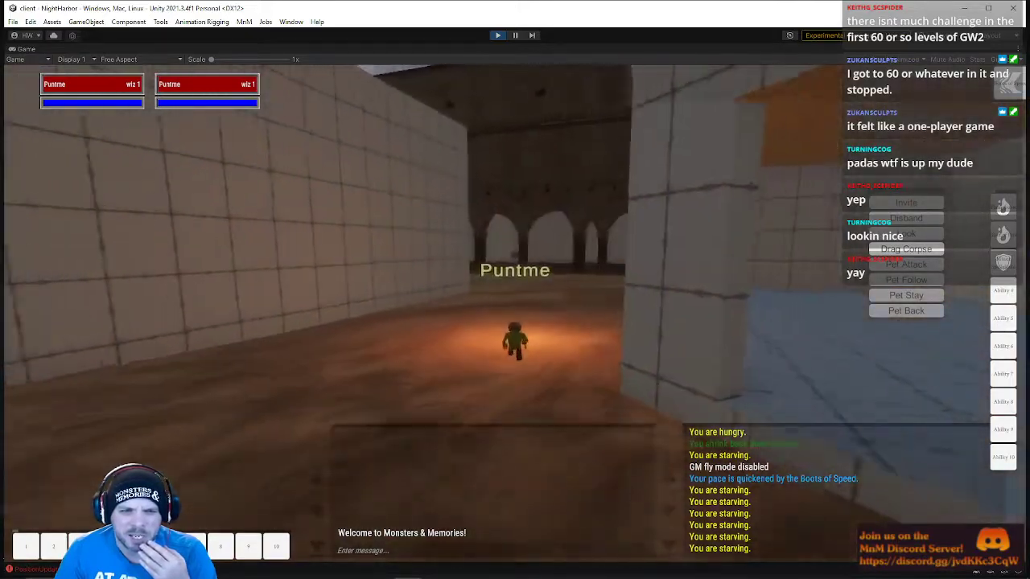
Pass the dark arched structure, enter the nearby doorway and climb the walled ramp to the rooftop terrace
{"action": "key", "text": "w"}
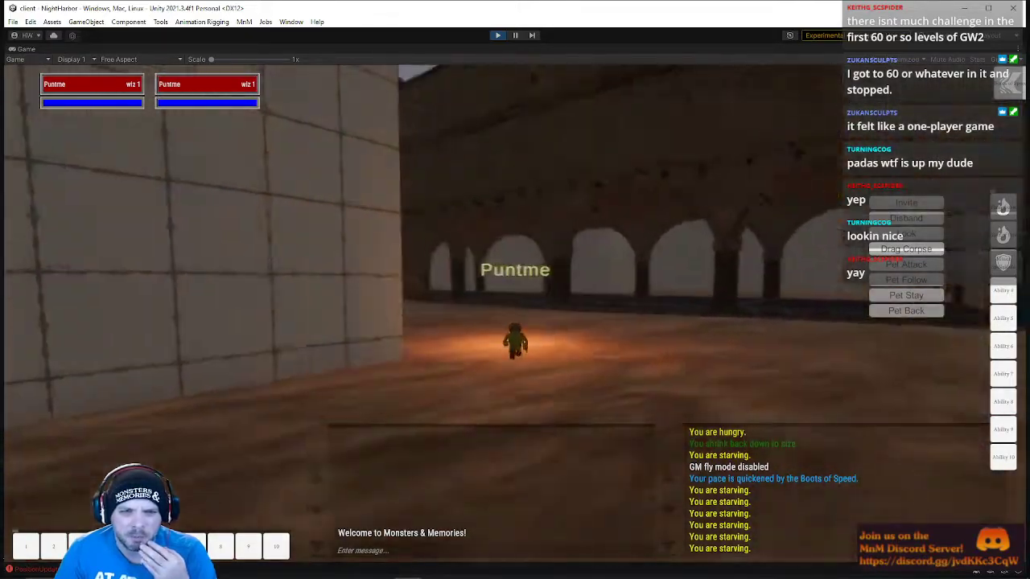
{"action": "key", "text": "w"}
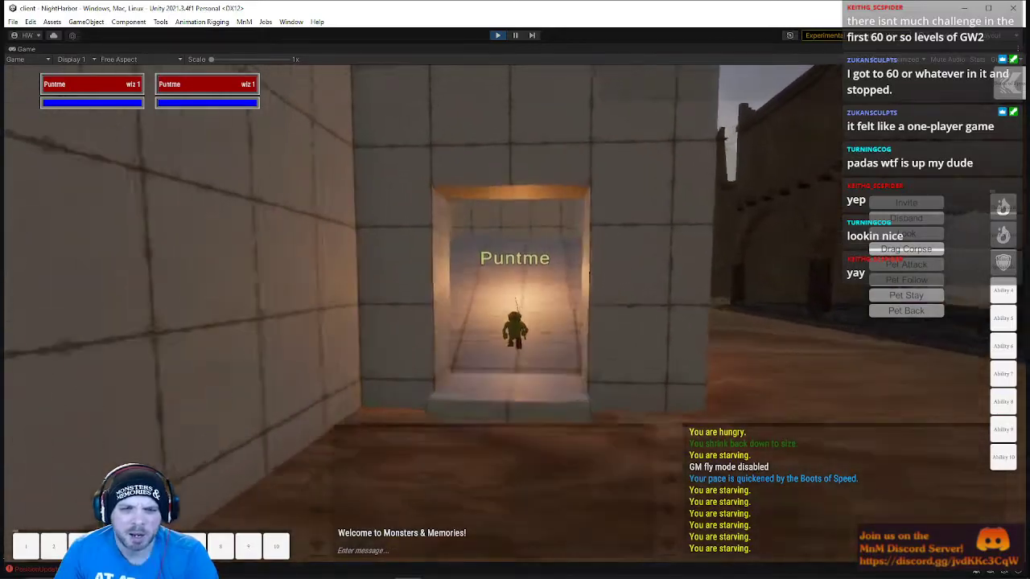
{"action": "key", "text": "w"}
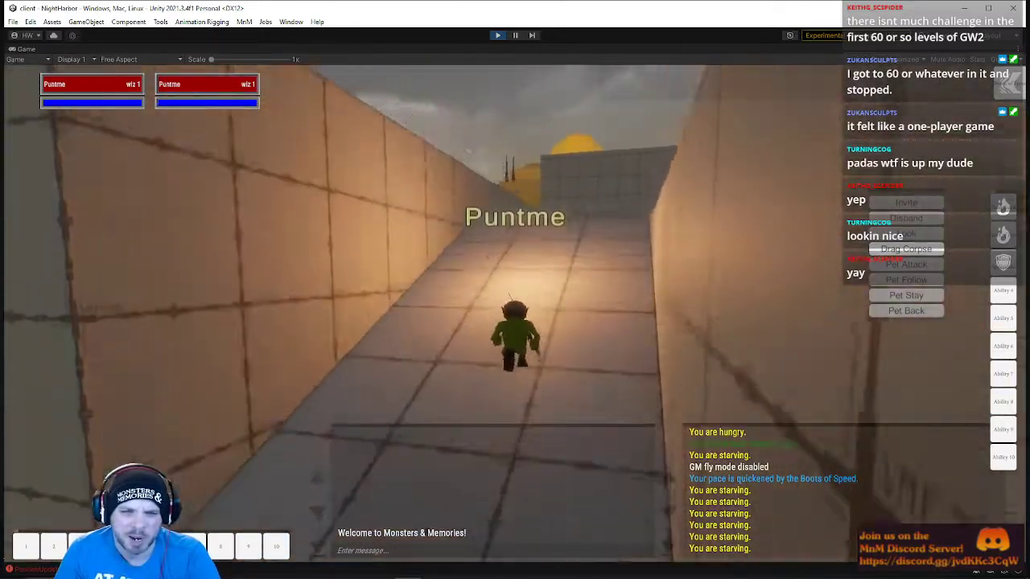
{"action": "key", "text": "w"}
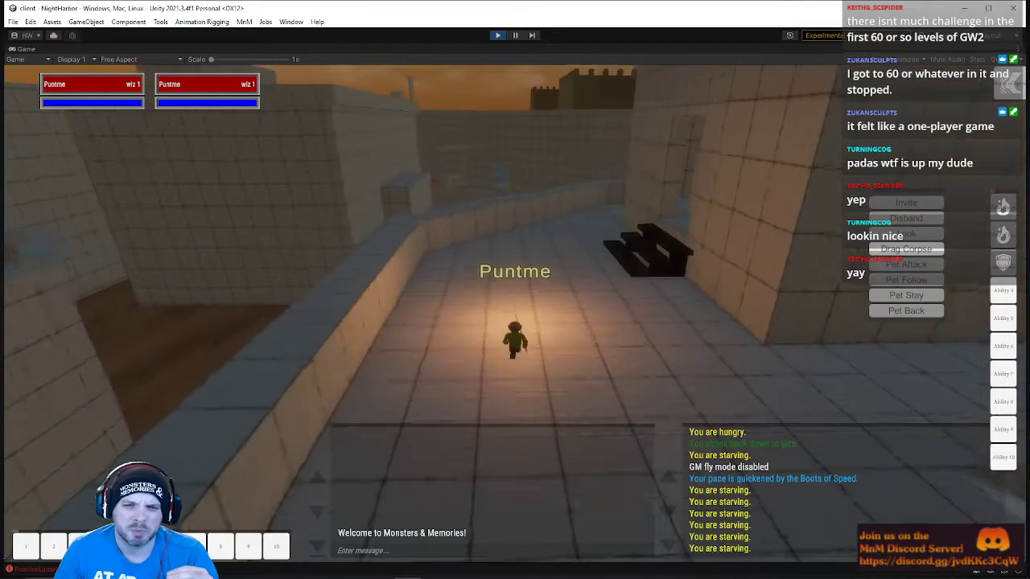
Follow the terrace past the black benches and inspect the adjoining upper room with the orange ceiling
{"action": "key", "text": "w"}
{"action": "key", "text": "w"}
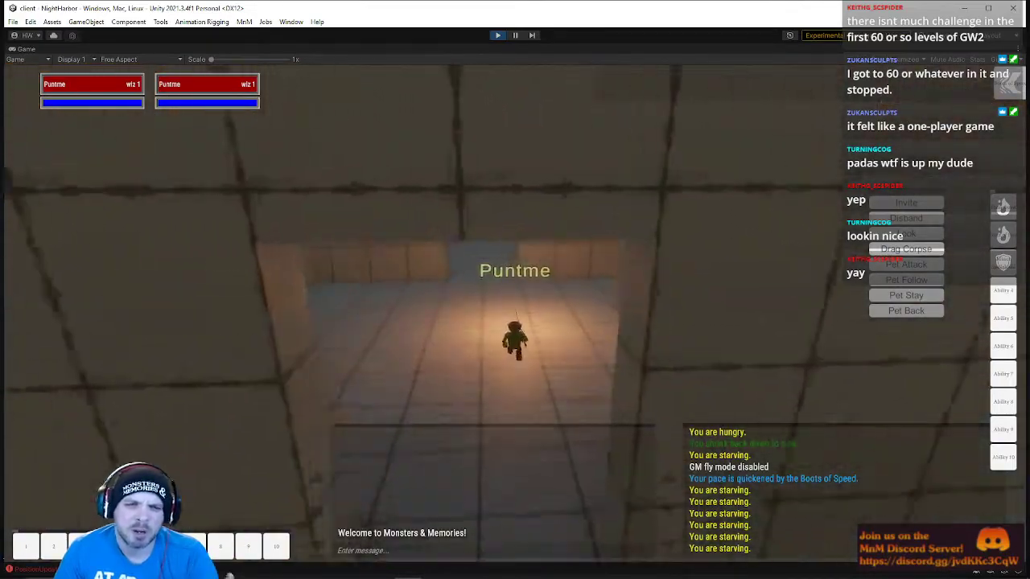
{"action": "key", "text": "w"}
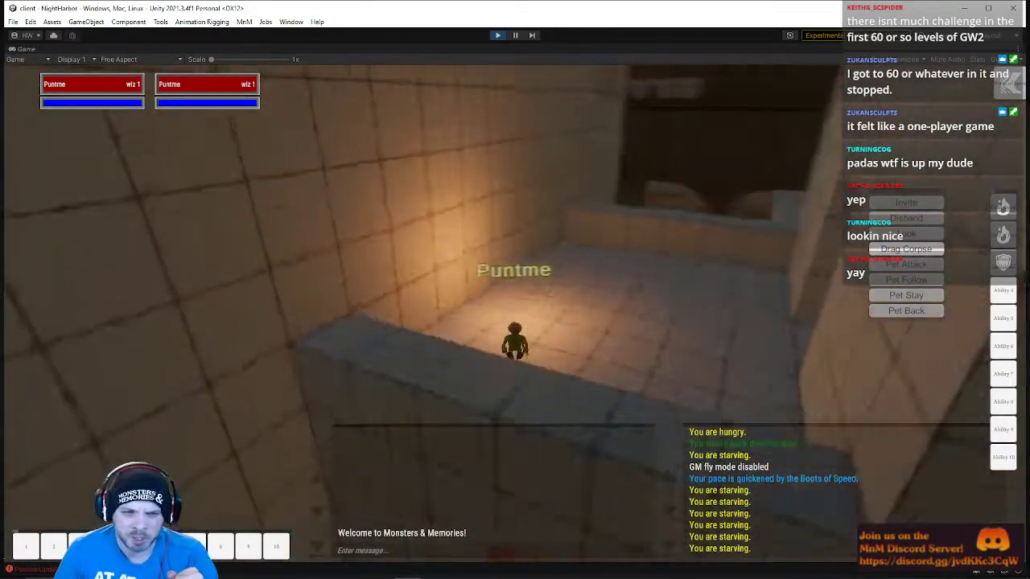
{"action": "key", "text": "w"}
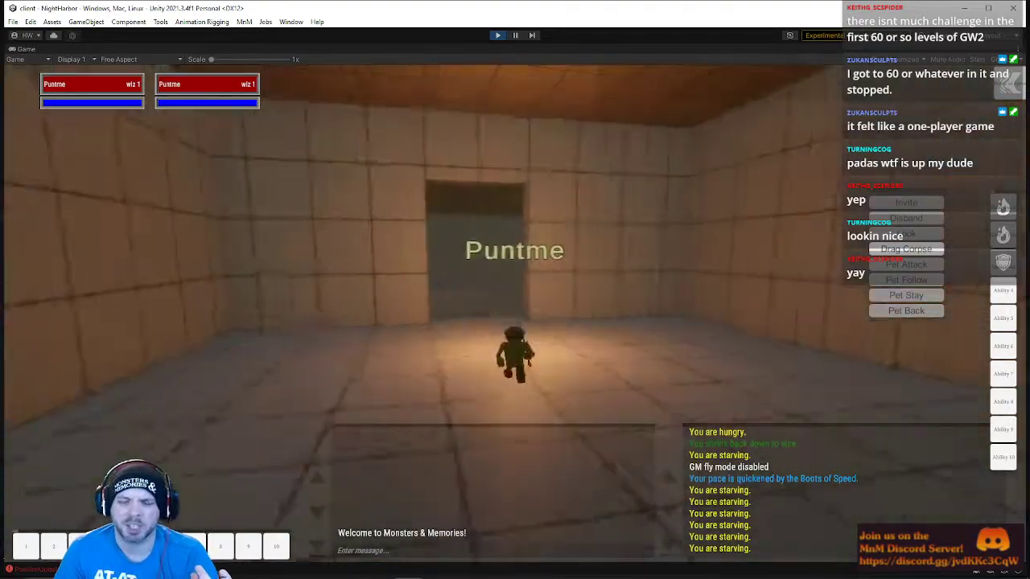
Walk the narrow parapet walkway around the building to check its bends and the wider terrace section
{"action": "key", "text": "w"}
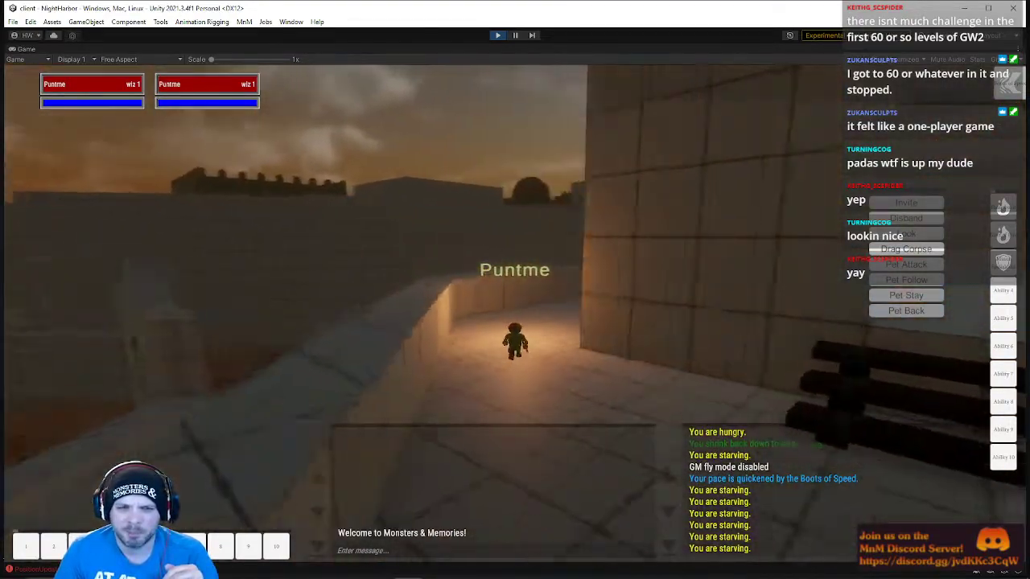
{"action": "key", "text": "w"}
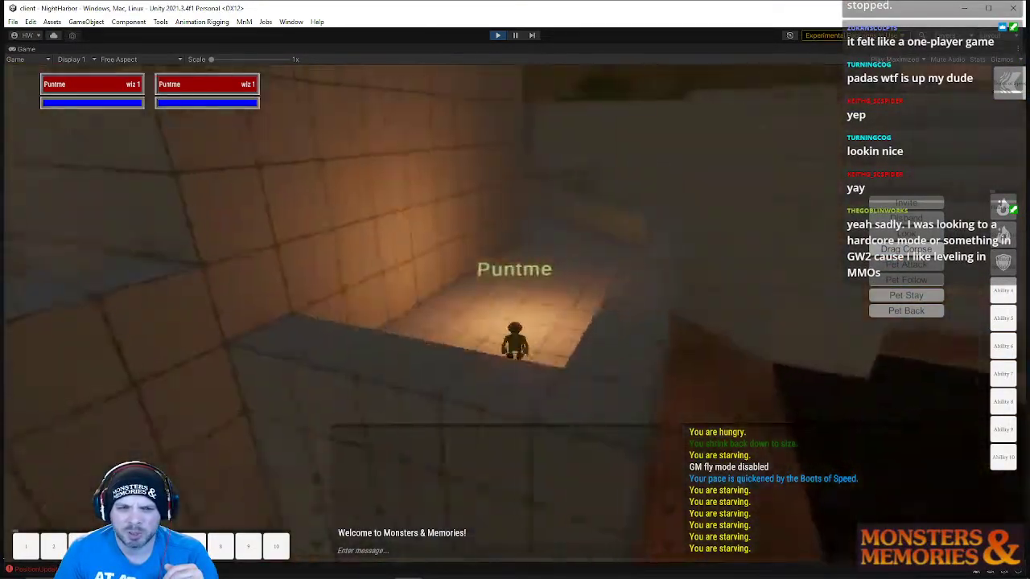
{"action": "key", "text": "w"}
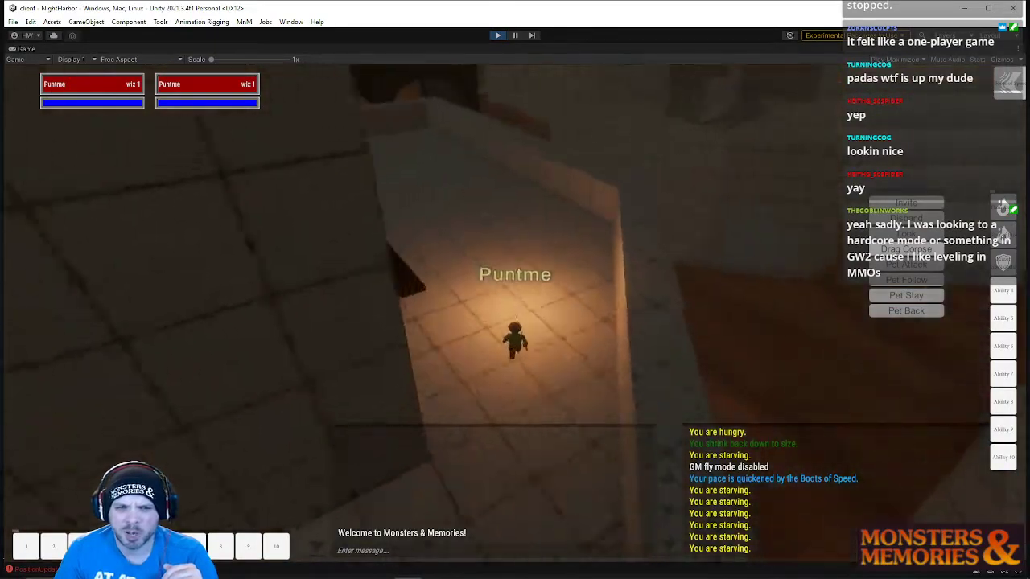
{"action": "key", "text": "w"}
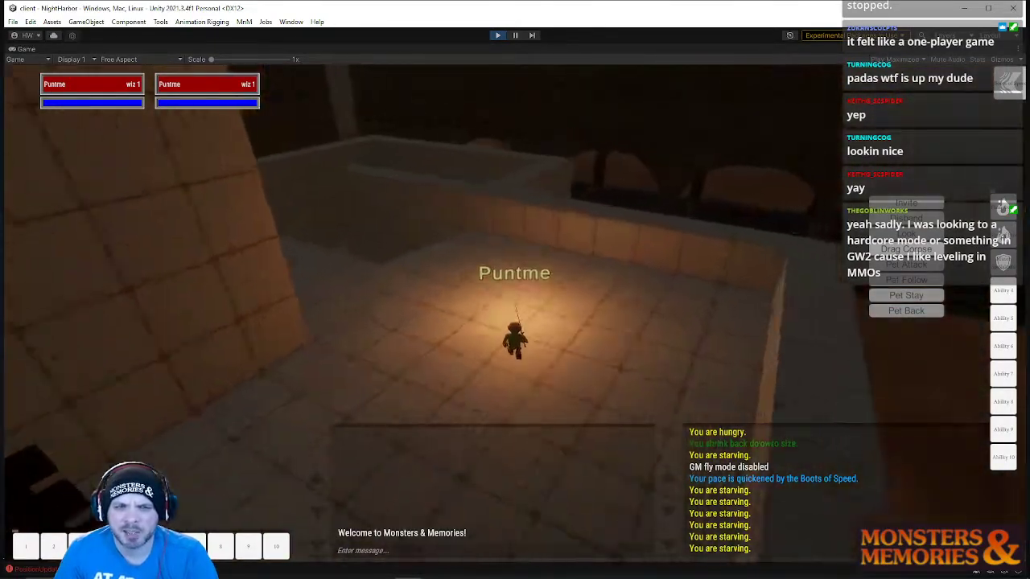
Return to street level, enter the doorway of the facing building and walk through its dark ground-floor rooms
{"action": "key", "text": "w"}
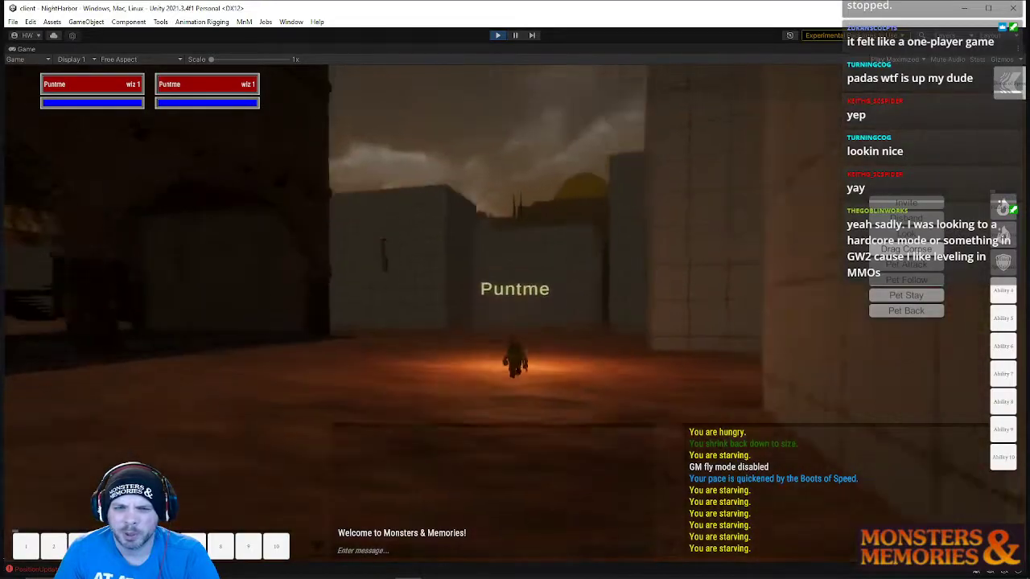
{"action": "key", "text": "w"}
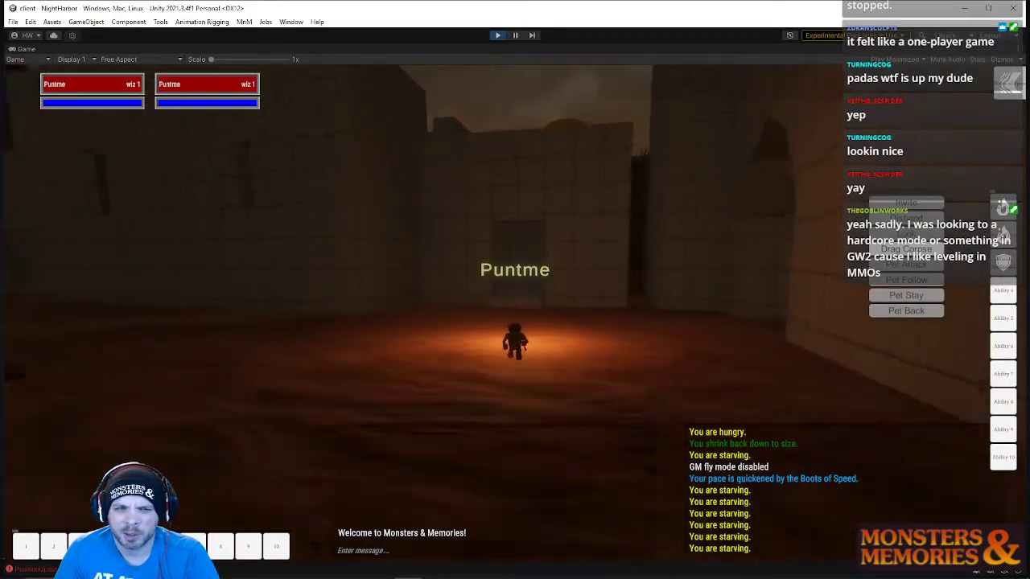
{"action": "key", "text": "w"}
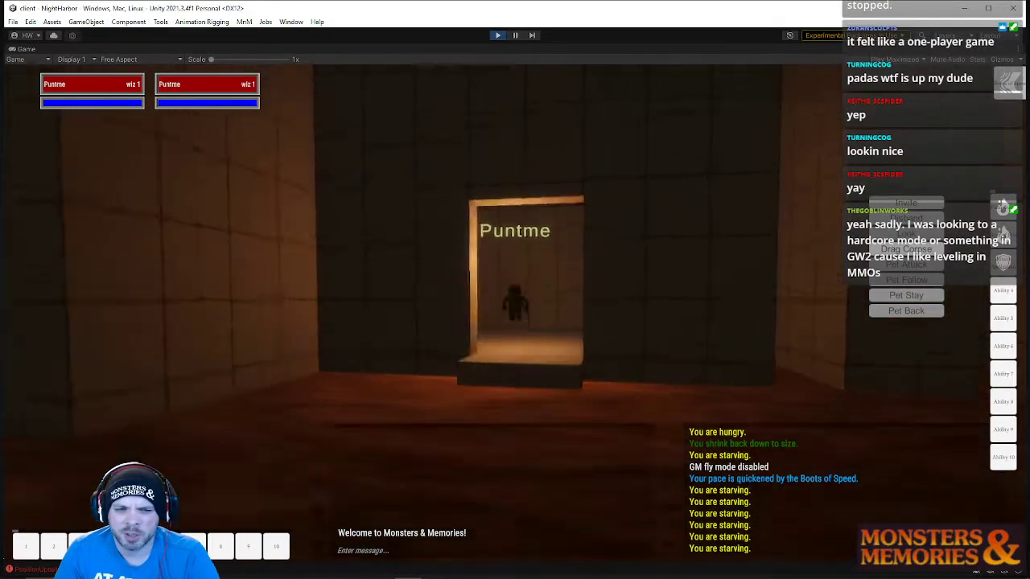
{"action": "key", "text": "w"}
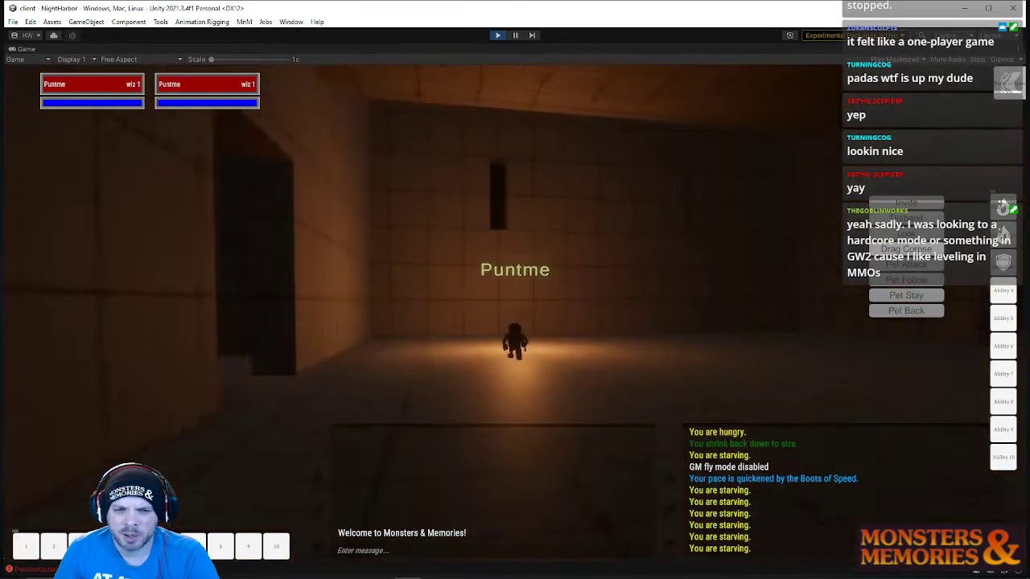
{"action": "key", "text": "w"}
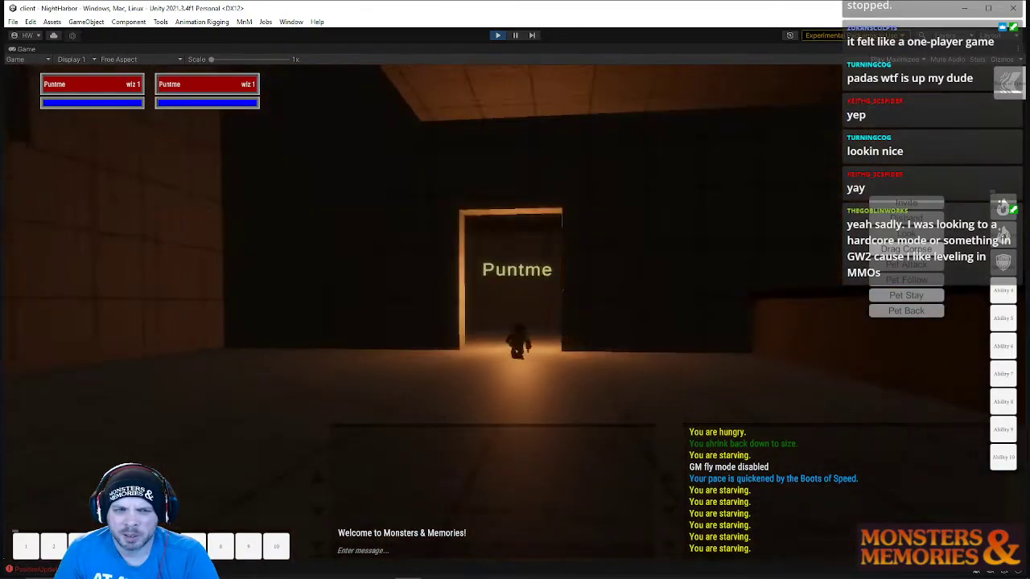
{"action": "key", "text": "w"}
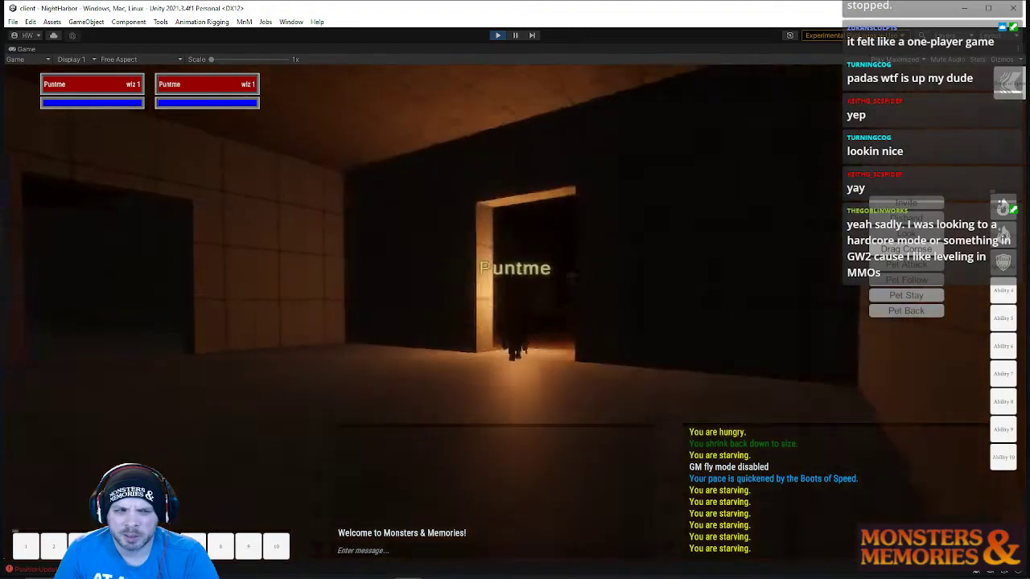
Leave the building and follow the dark street to the slatted wooden stairs among the timber posts
{"action": "key", "text": "w"}
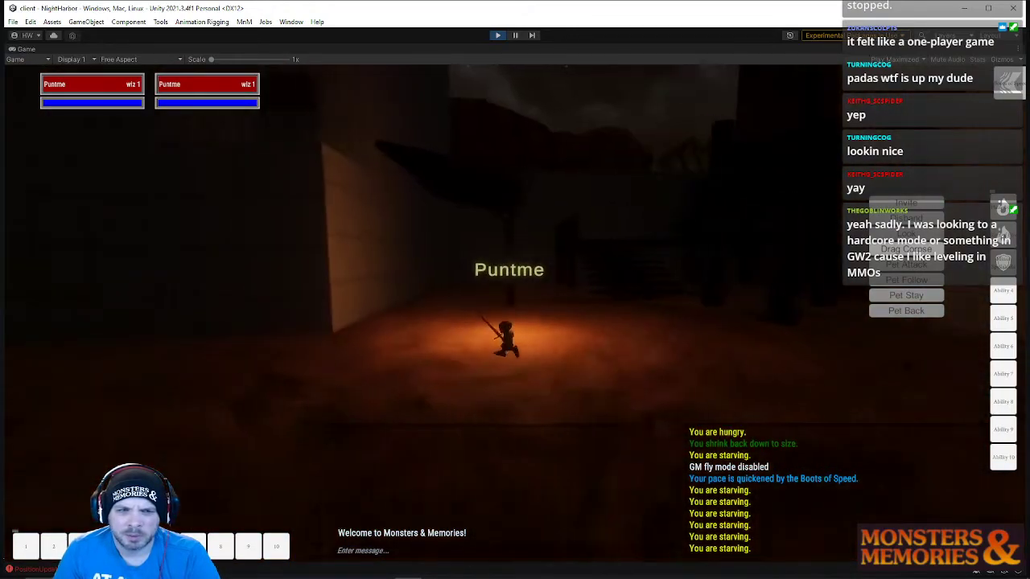
{"action": "key", "text": "w"}
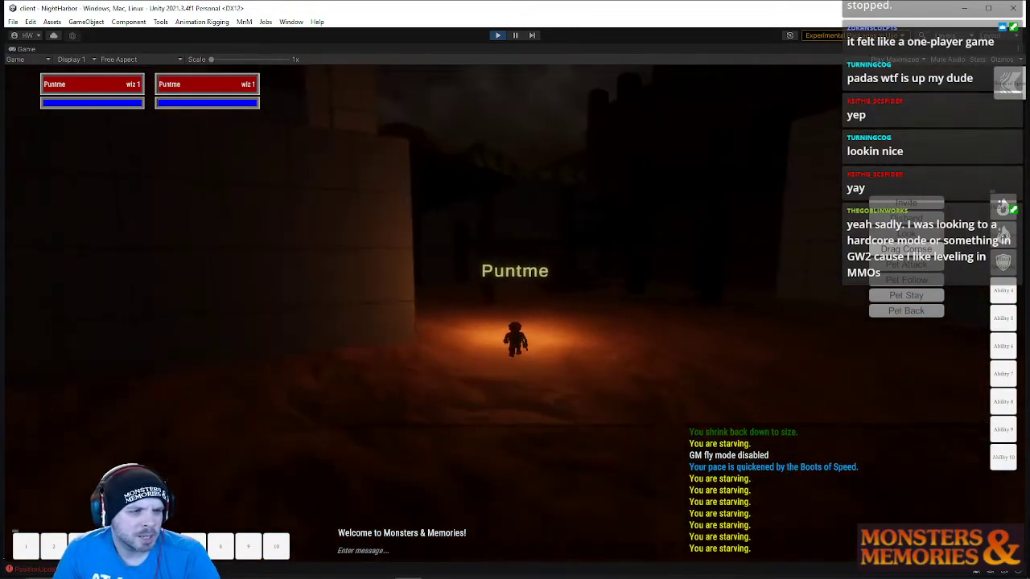
{"action": "key", "text": "w"}
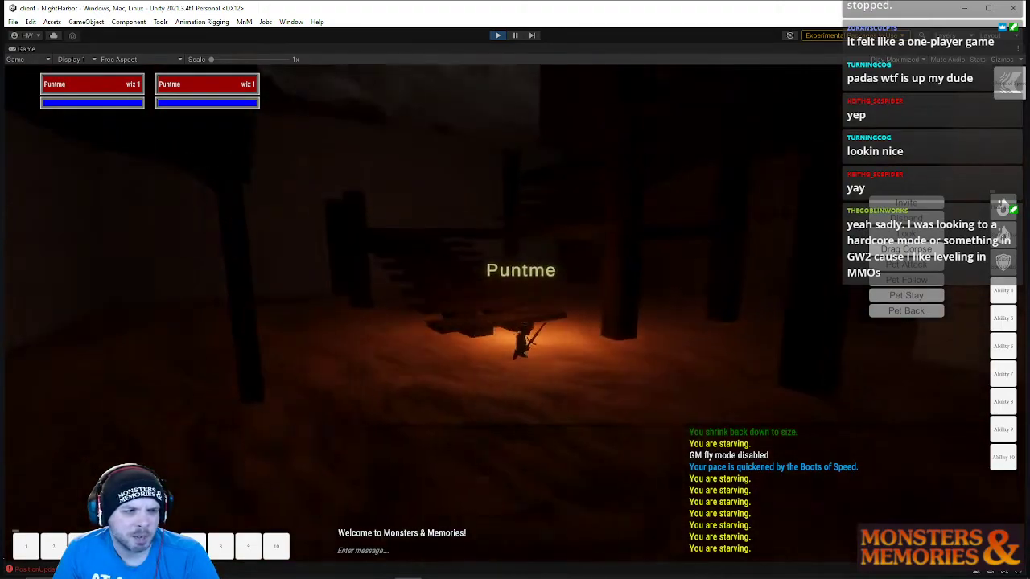
Test the slatted wooden stairs from below and climb their flights to the upper level
{"action": "key", "text": "w"}
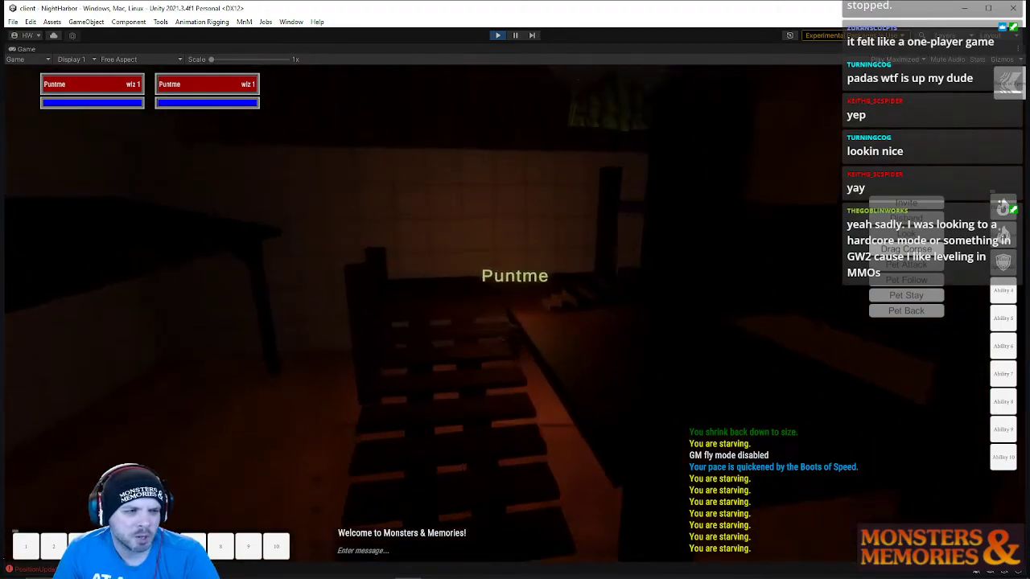
{"action": "key", "text": "w"}
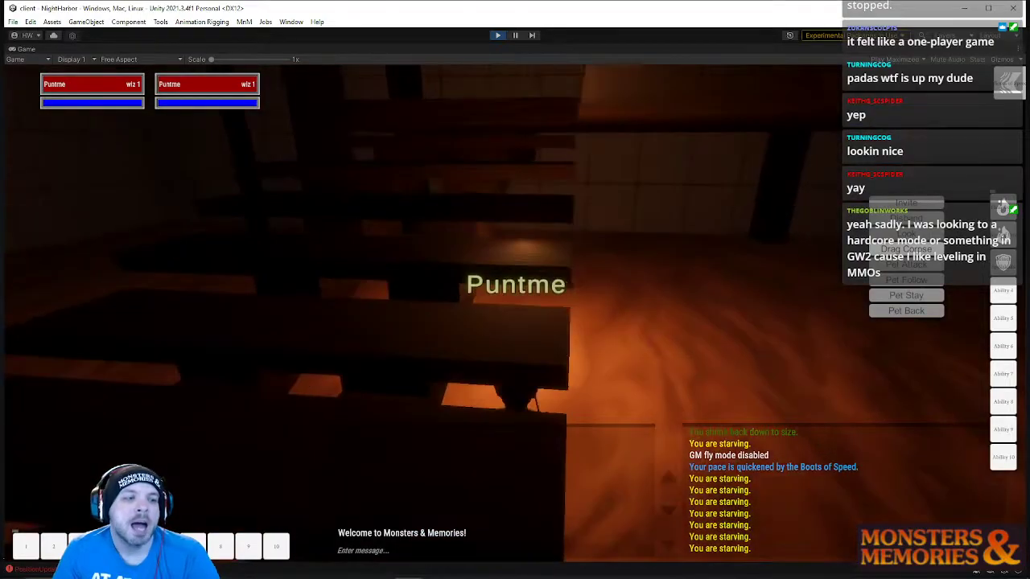
{"action": "key", "text": "w"}
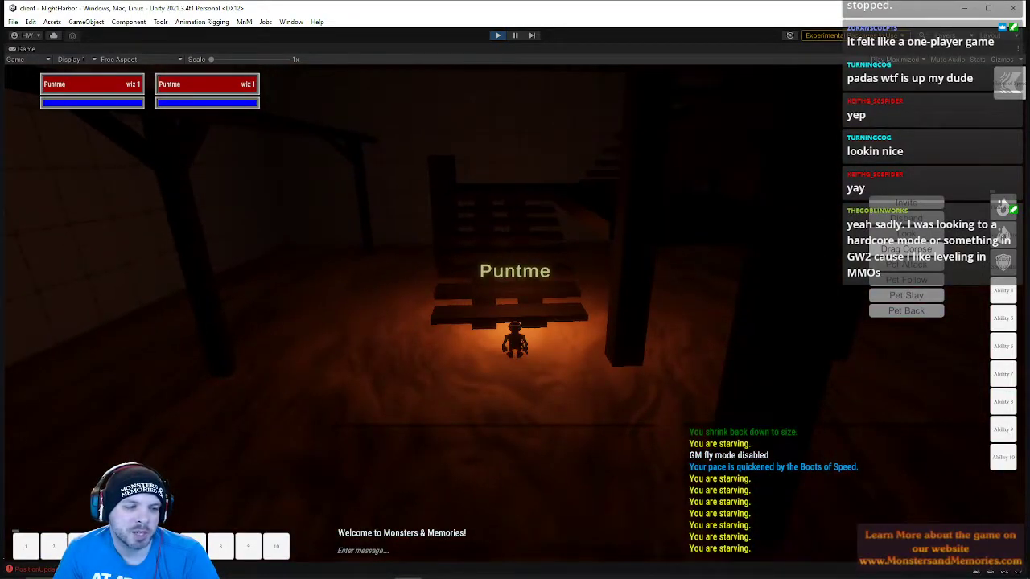
{"action": "key", "text": "w"}
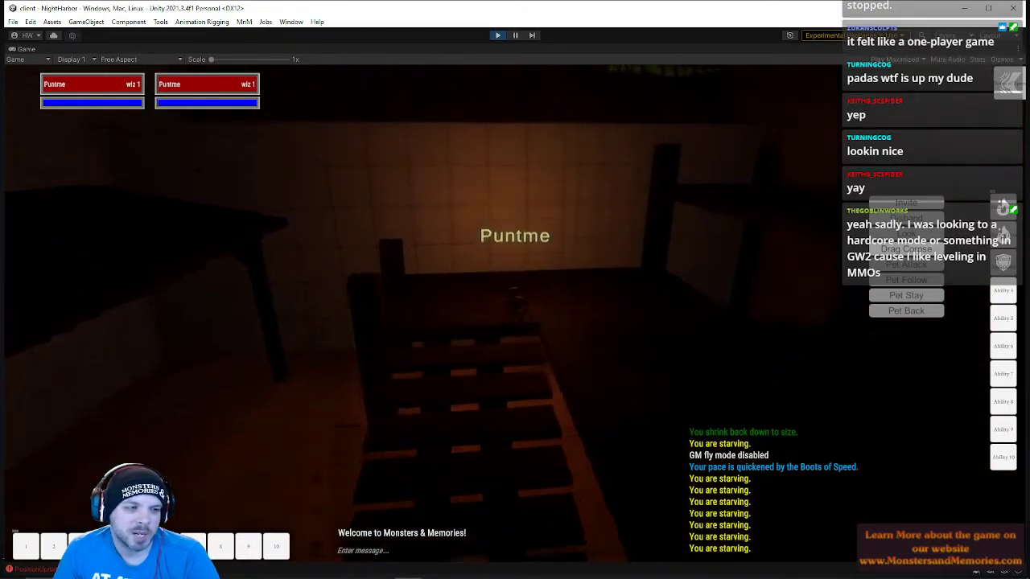
{"action": "key", "text": "w"}
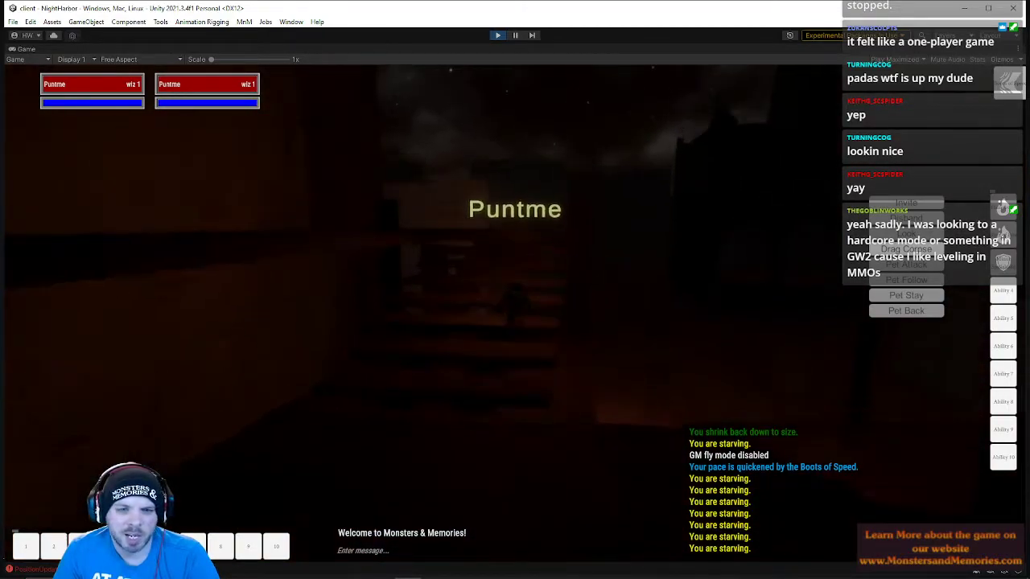
Check the small doorway and the lit stepped entrance, and continue to the open street
{"action": "key", "text": "w"}
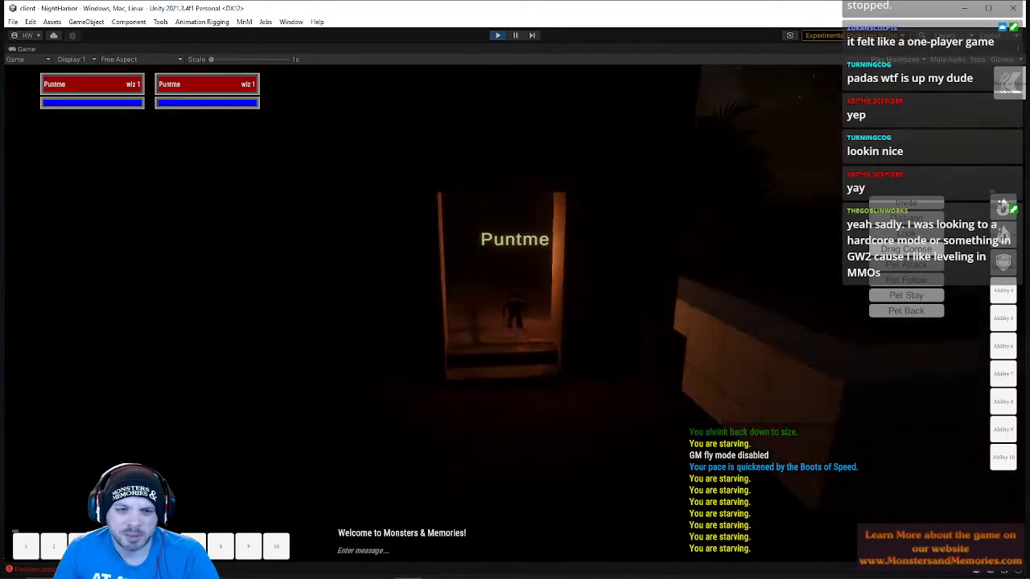
{"action": "key", "text": "w"}
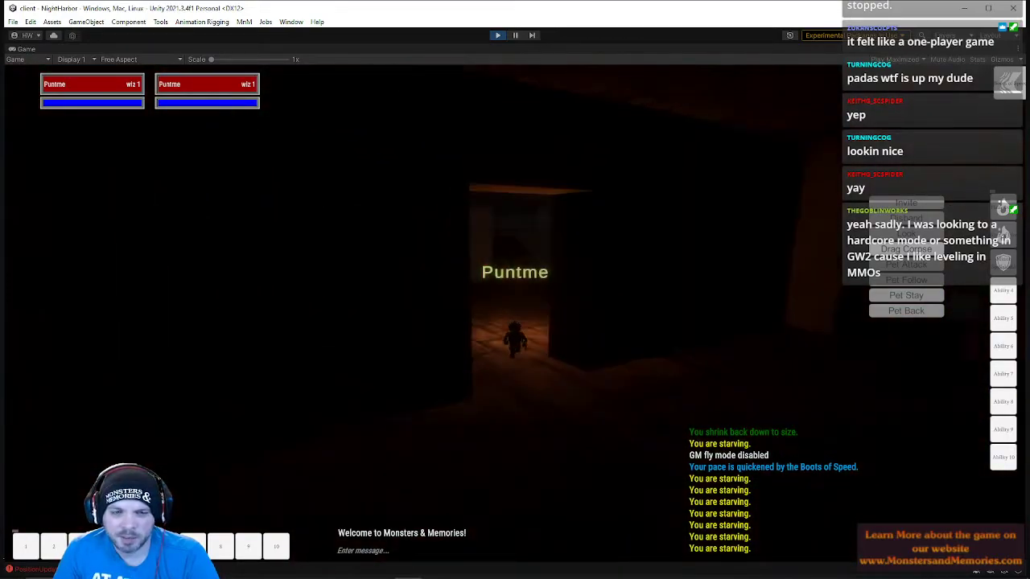
{"action": "key", "text": "w"}
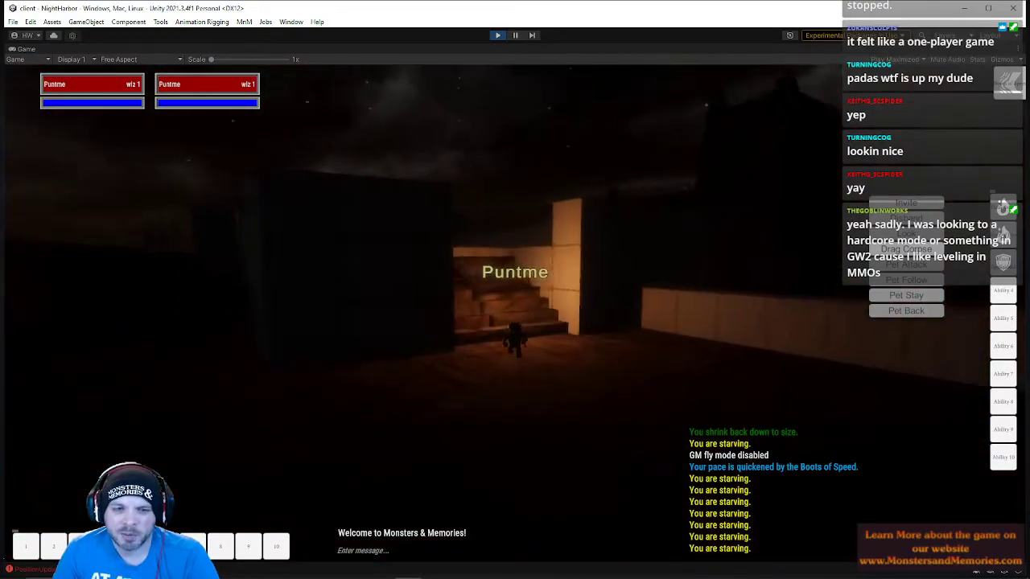
{"action": "key", "text": "w"}
{"action": "key", "text": "w"}
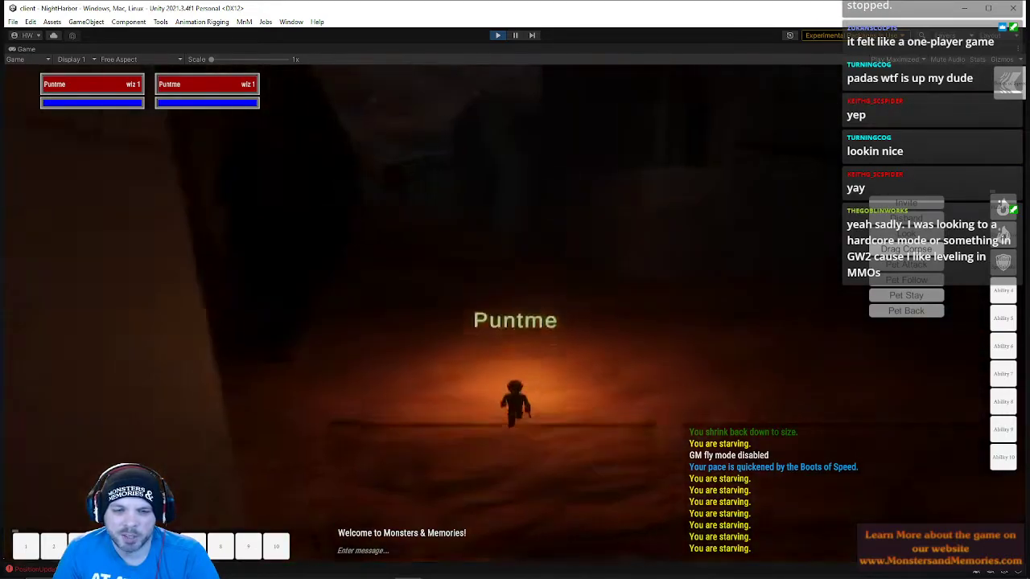
Follow the night street along the tall walls and climb the building's exterior staircase
{"action": "key", "text": "w"}
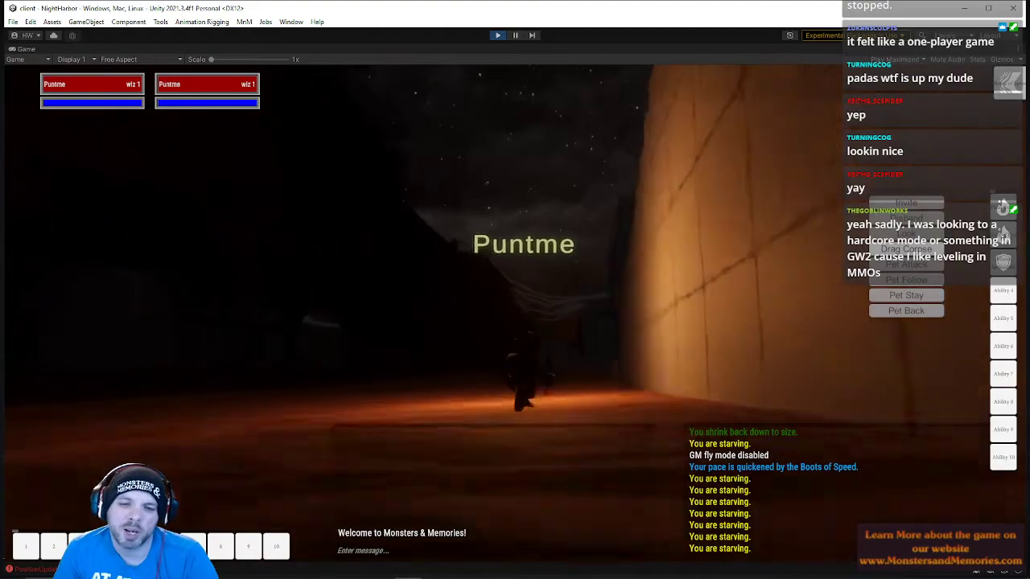
{"action": "key", "text": "w"}
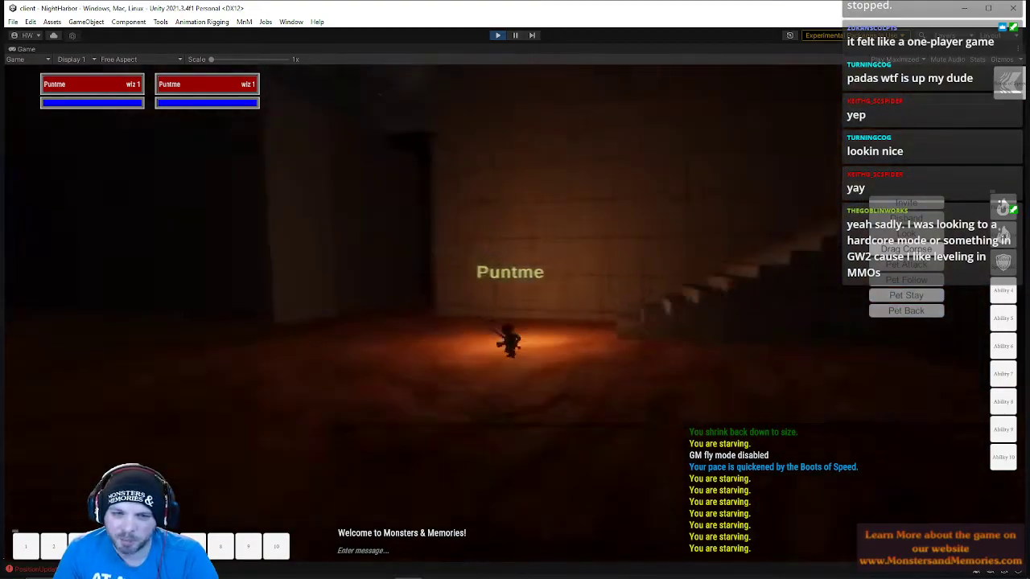
{"action": "key", "text": "w"}
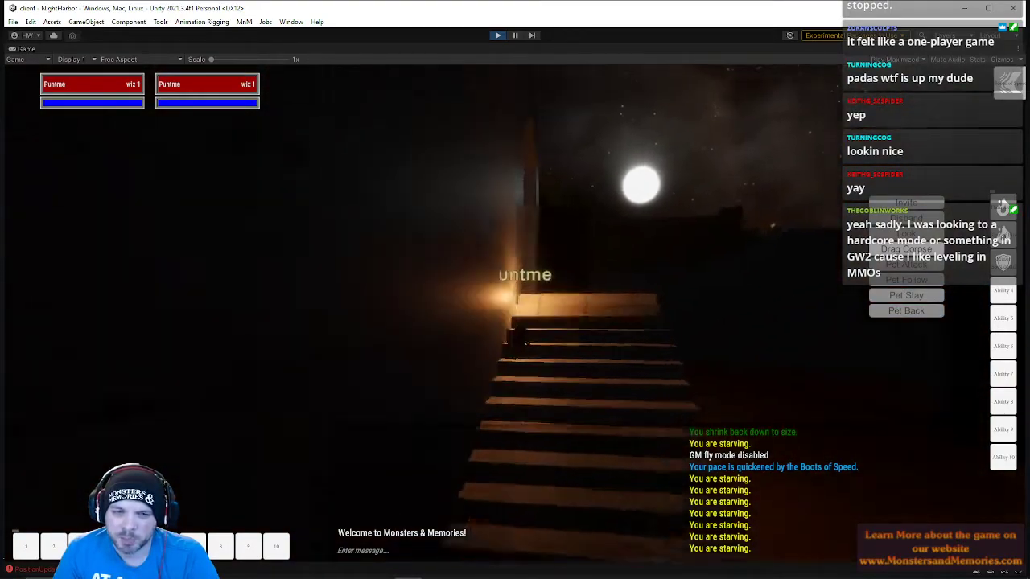
Enter the building at the top of the exterior stairs and walk through its tiled rooms to the inner doorway
{"action": "key", "text": "w"}
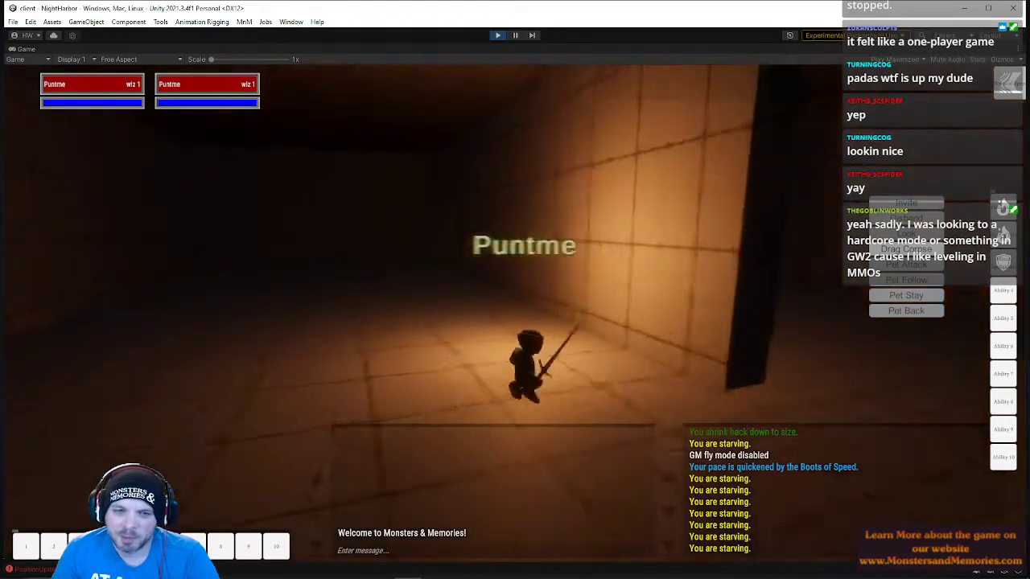
{"action": "key", "text": "w"}
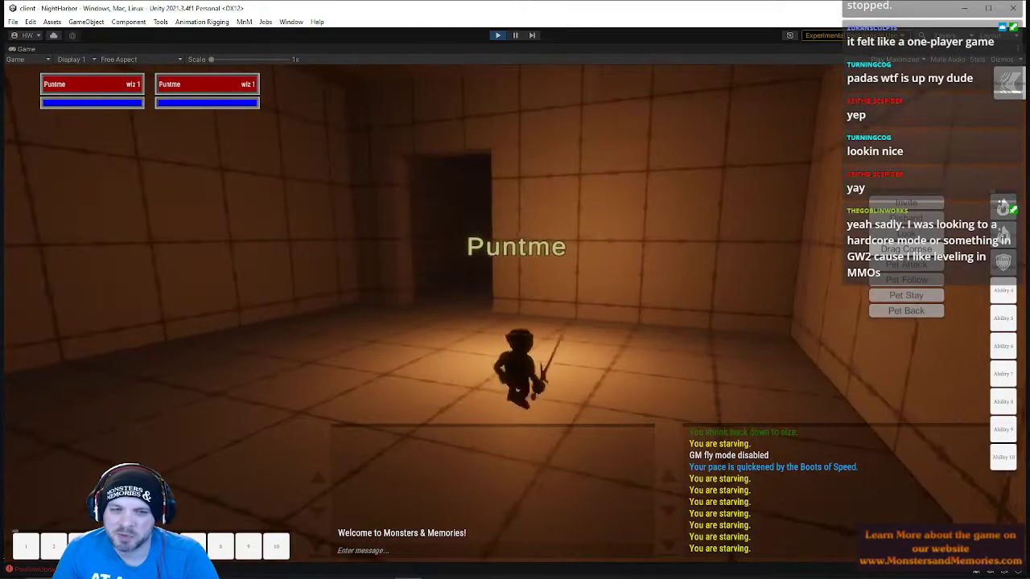
{"action": "key", "text": "w"}
{"action": "key", "text": "w"}
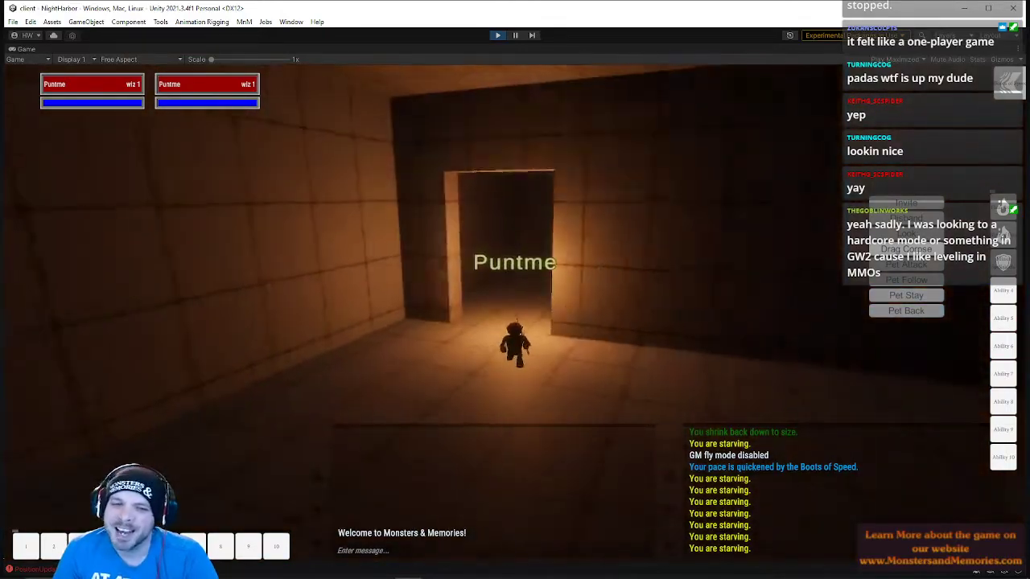
{"action": "key", "text": "w"}
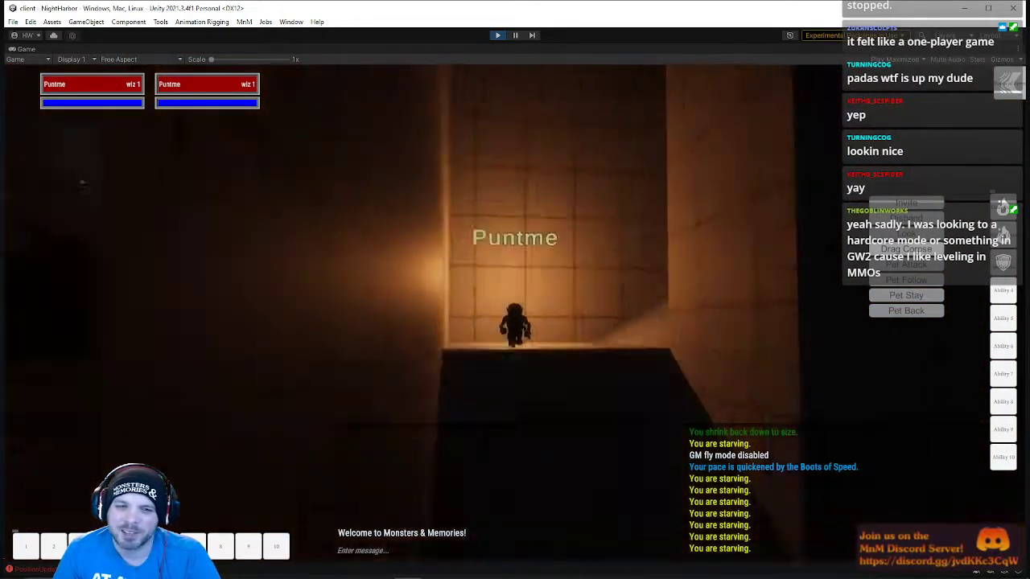
Continue along the narrow raised passage and inspect the adjoining rooms and their corners
{"action": "key", "text": "w"}
{"action": "key", "text": "w"}
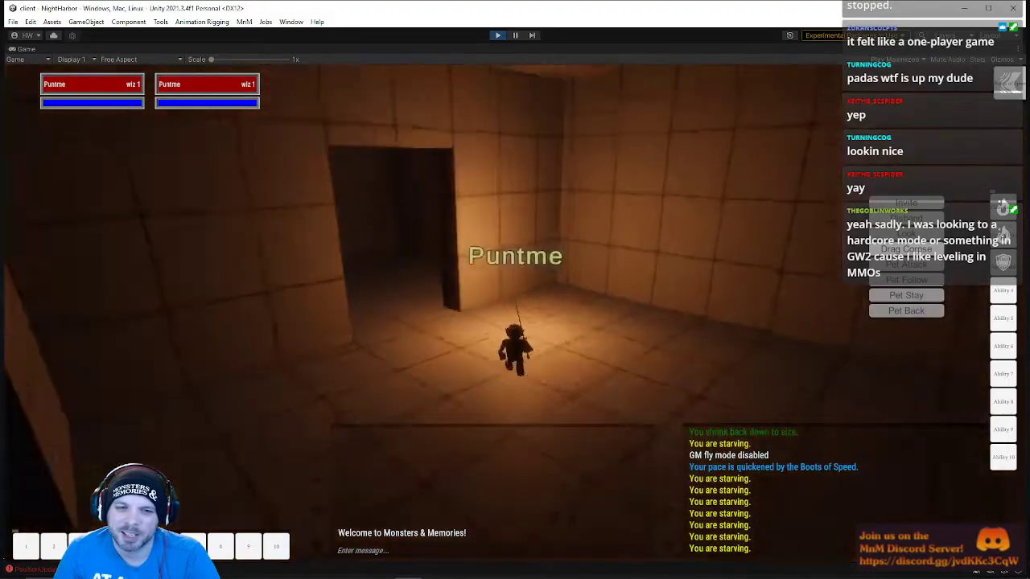
{"action": "key", "text": "w"}
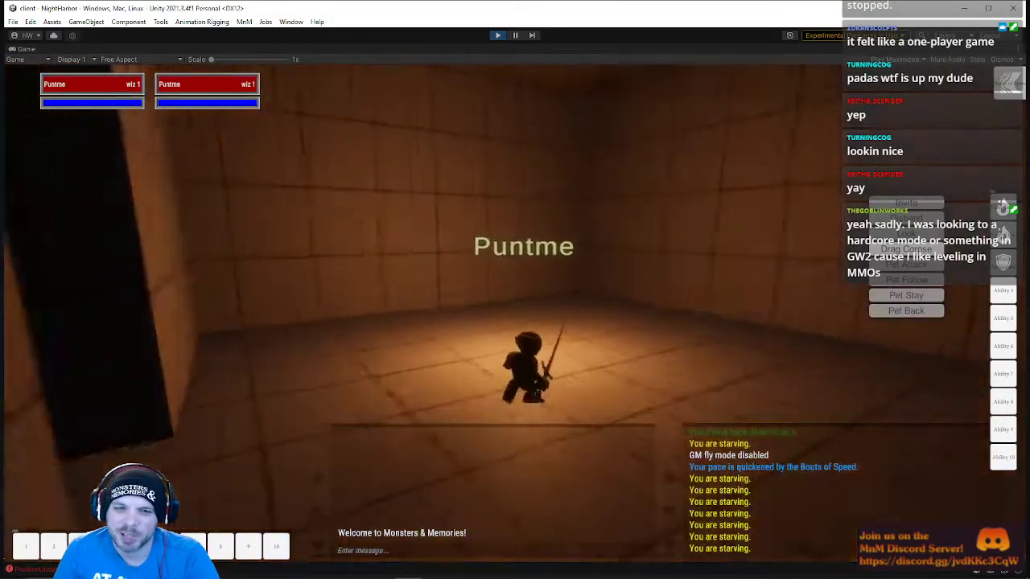
{"action": "key", "text": "w"}
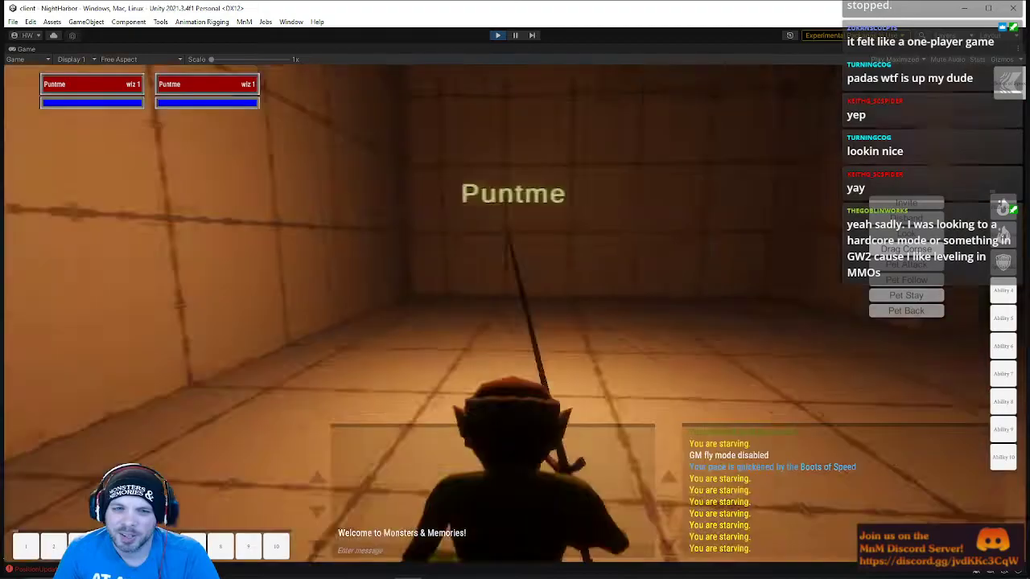
{"action": "key", "text": "w"}
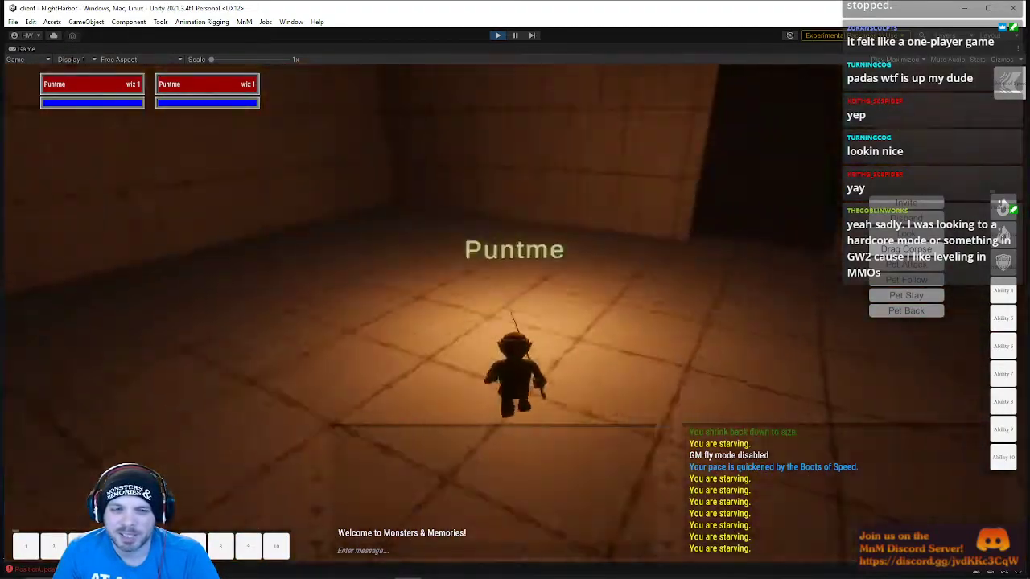
Go around the dark wall corner and cross the larger room with the pillar towards its side doorway
{"action": "key", "text": "w"}
{"action": "key", "text": "w"}
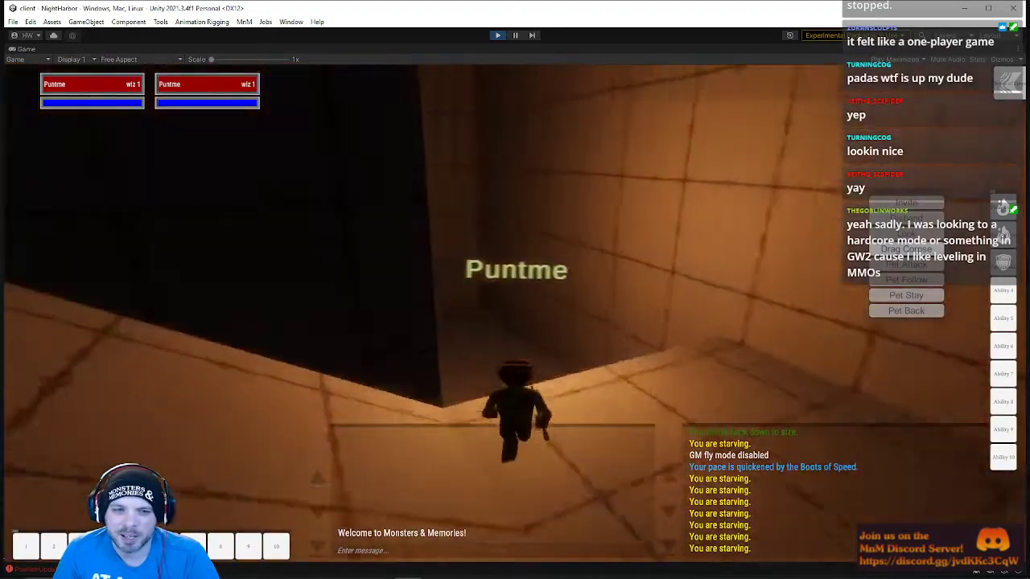
{"action": "key", "text": "w"}
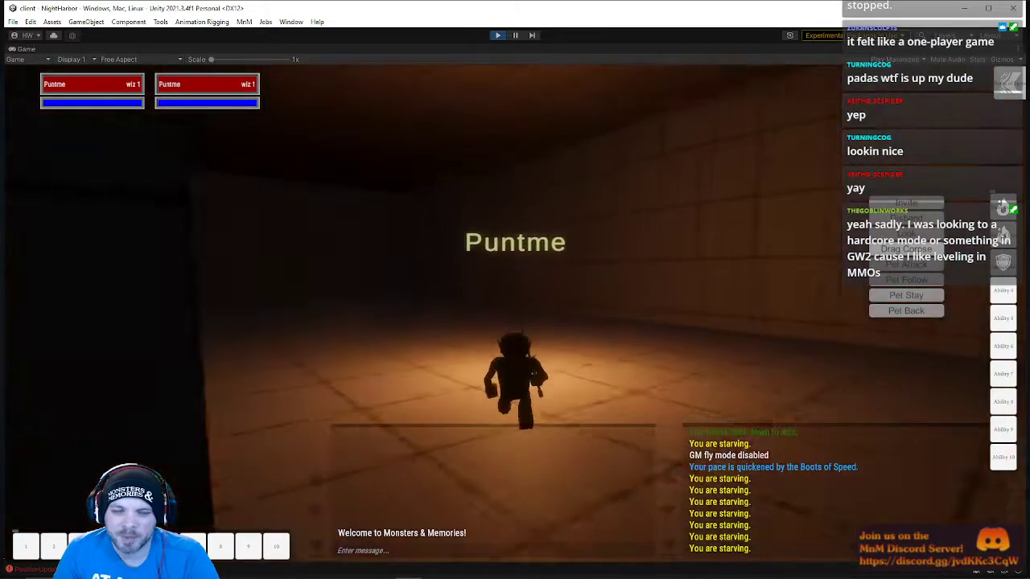
{"action": "key", "text": "w"}
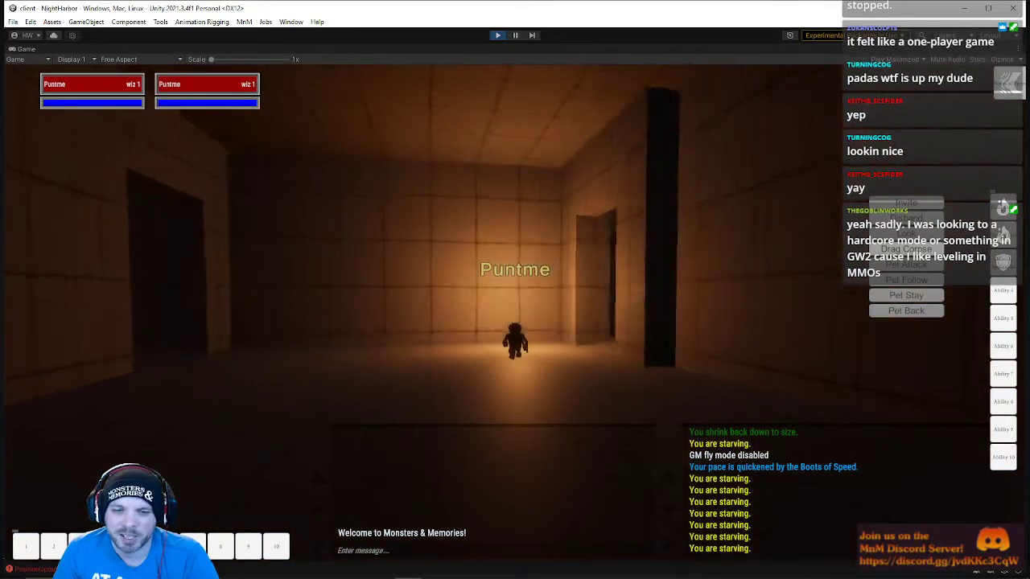
{"action": "key", "text": "w"}
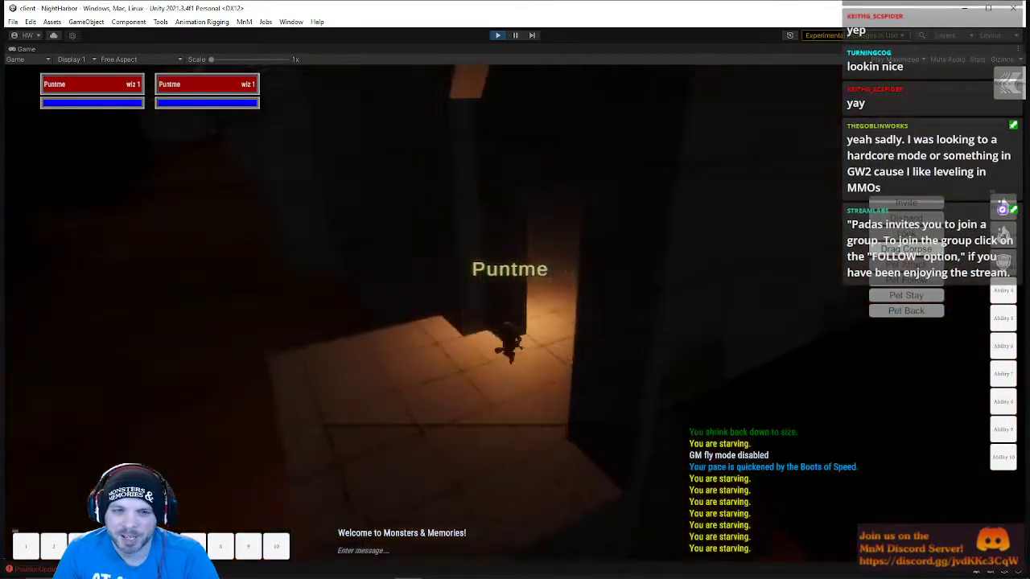
Leave the building over the tiled landing and follow the alley between the tall walls to the next entrance
{"action": "key", "text": "w"}
{"action": "key", "text": "w"}
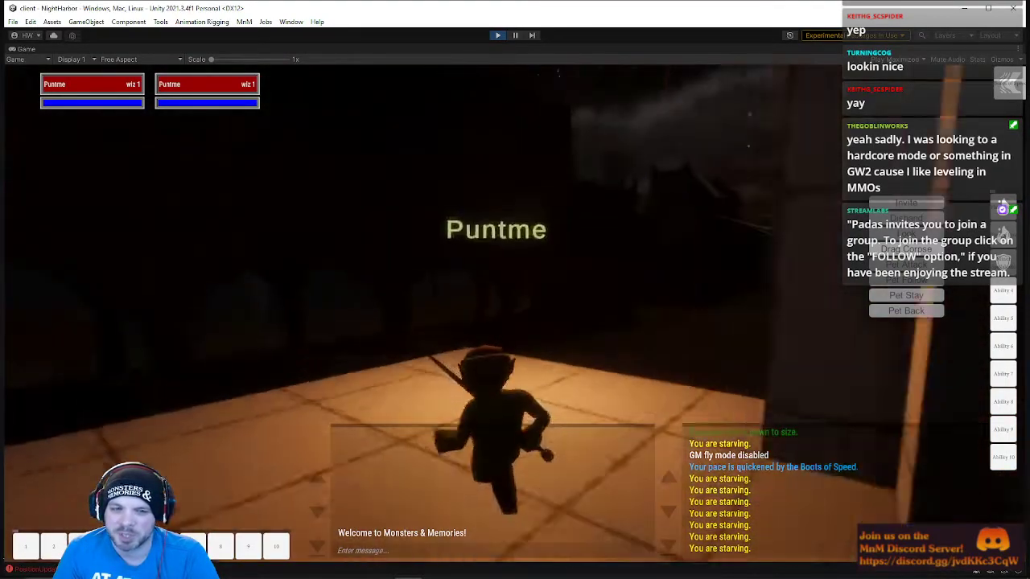
{"action": "key", "text": "w"}
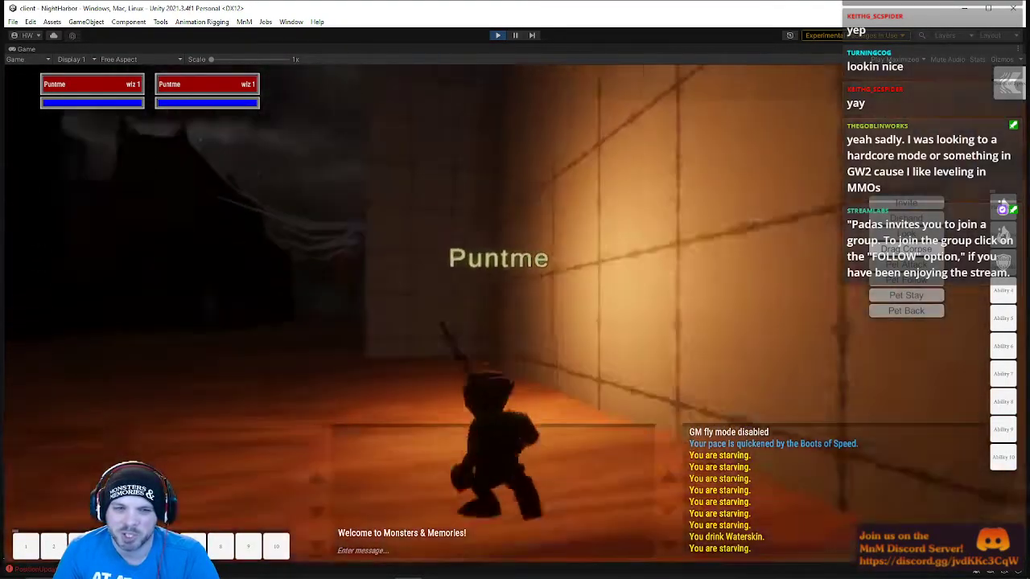
{"action": "key", "text": "w"}
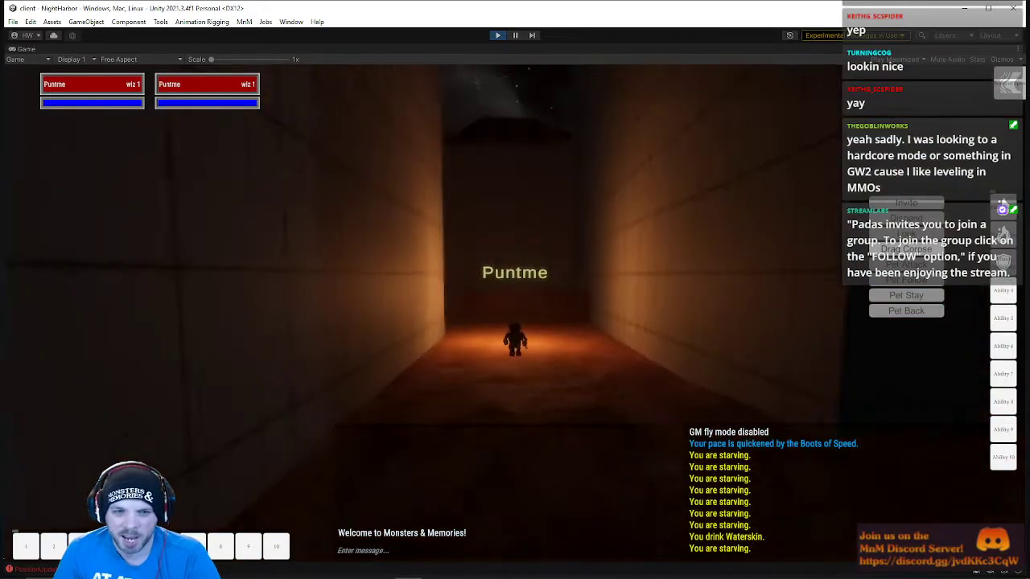
{"action": "key", "text": "w"}
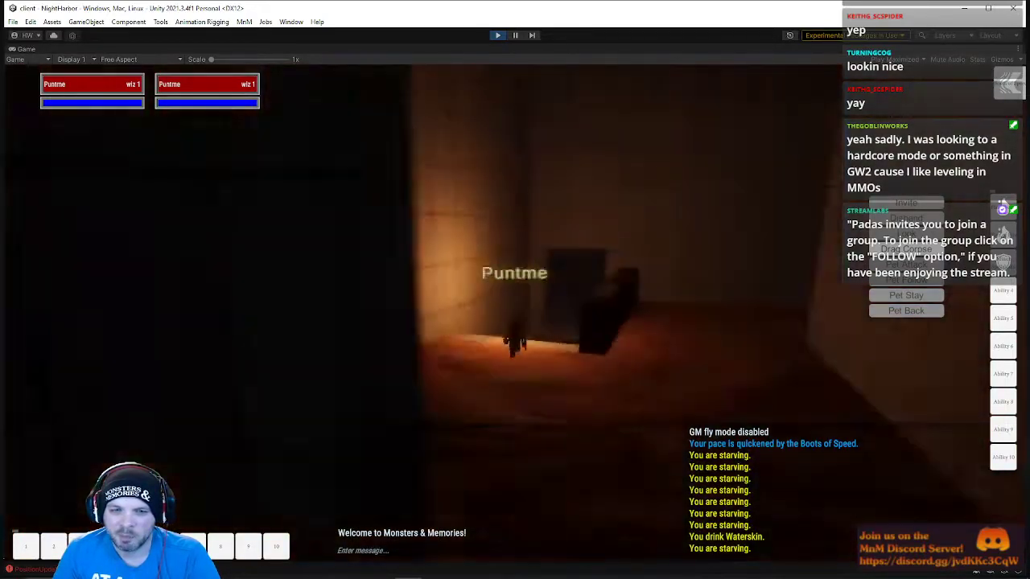
Explore the next building's connected rooms, checking the doorways and the dark partition walls
{"action": "key", "text": "w"}
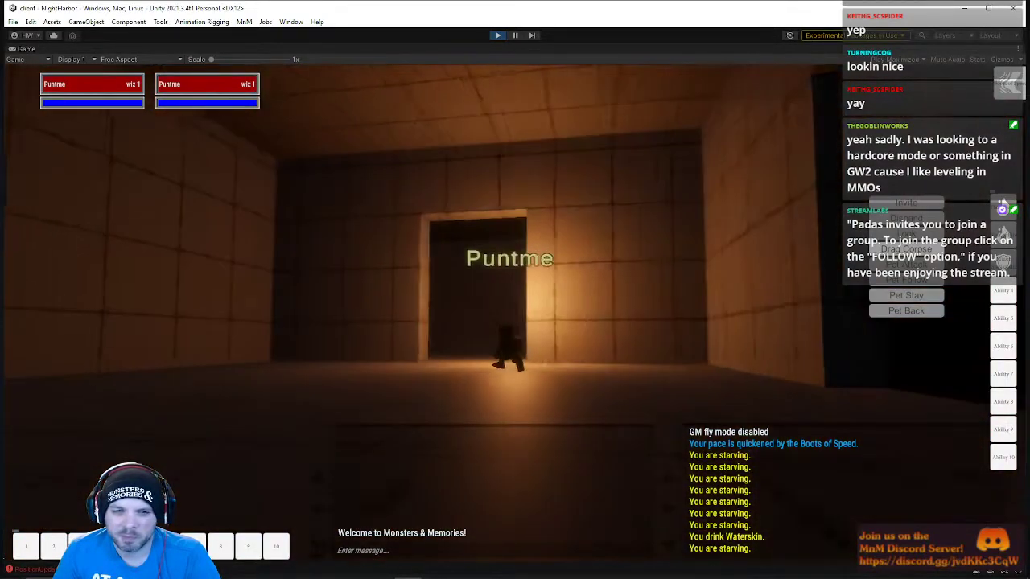
{"action": "key", "text": "w"}
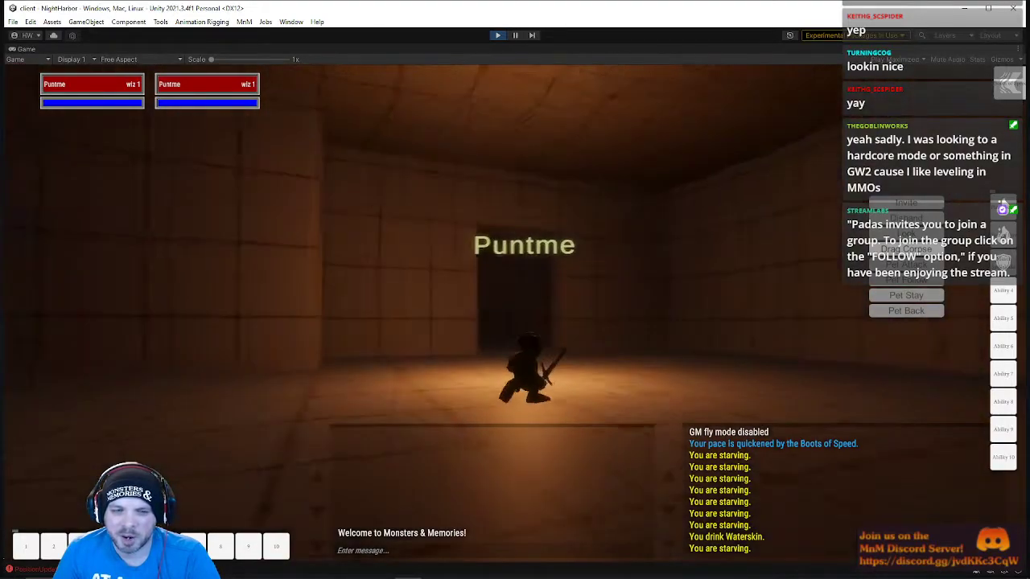
{"action": "key", "text": "w"}
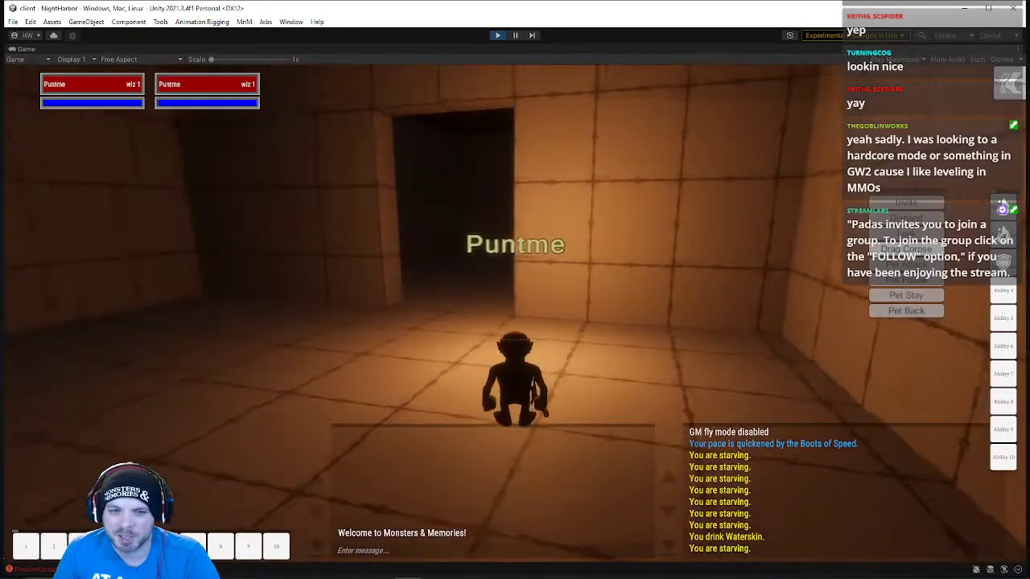
{"action": "key", "text": "w"}
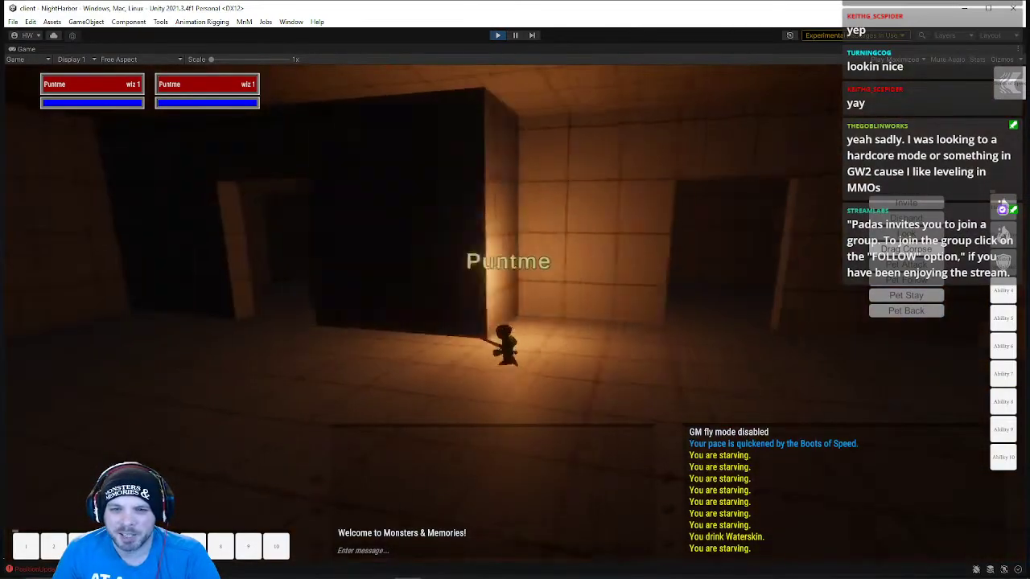
{"action": "key", "text": "w"}
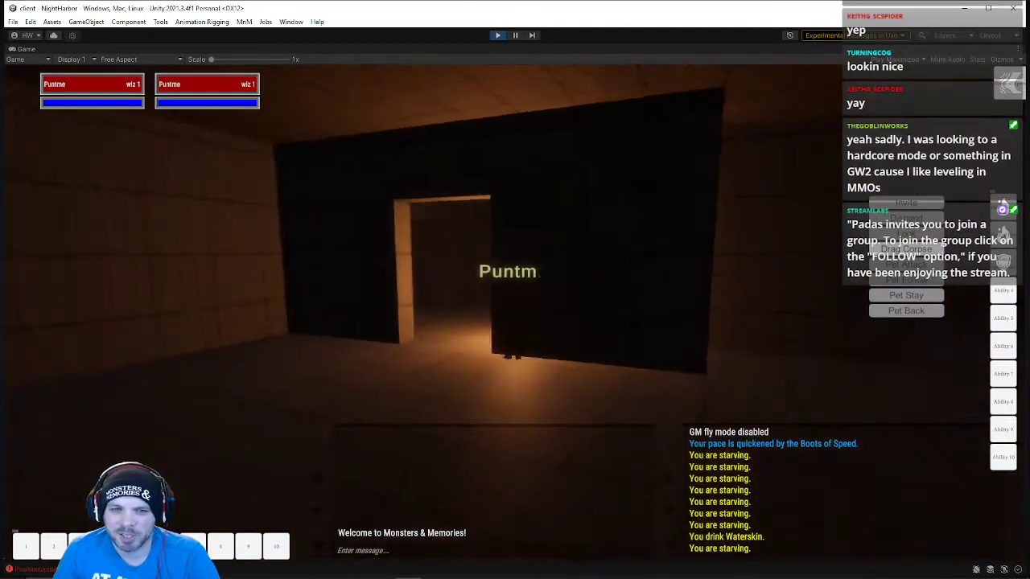
Exit past the lit outdoor steps and enter the small doorway that leads to the interior ramp
{"action": "key", "text": "w"}
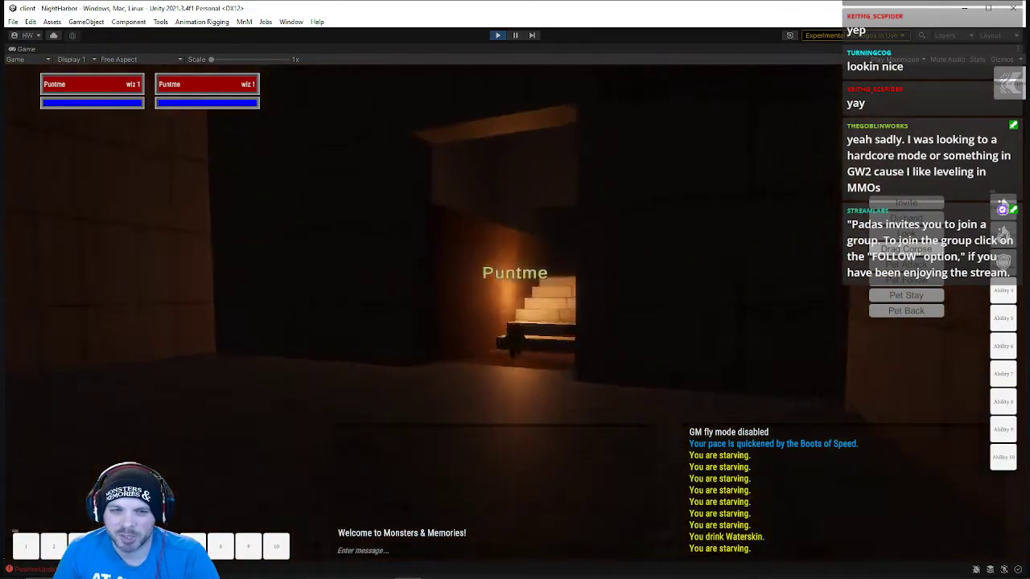
{"action": "key", "text": "w"}
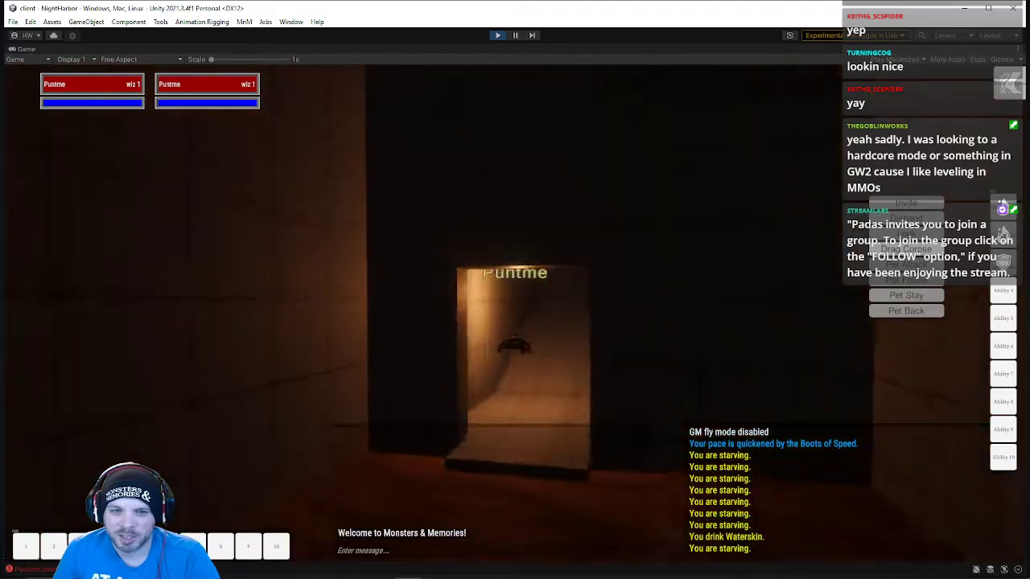
{"action": "key", "text": "w"}
{"action": "key", "text": "w"}
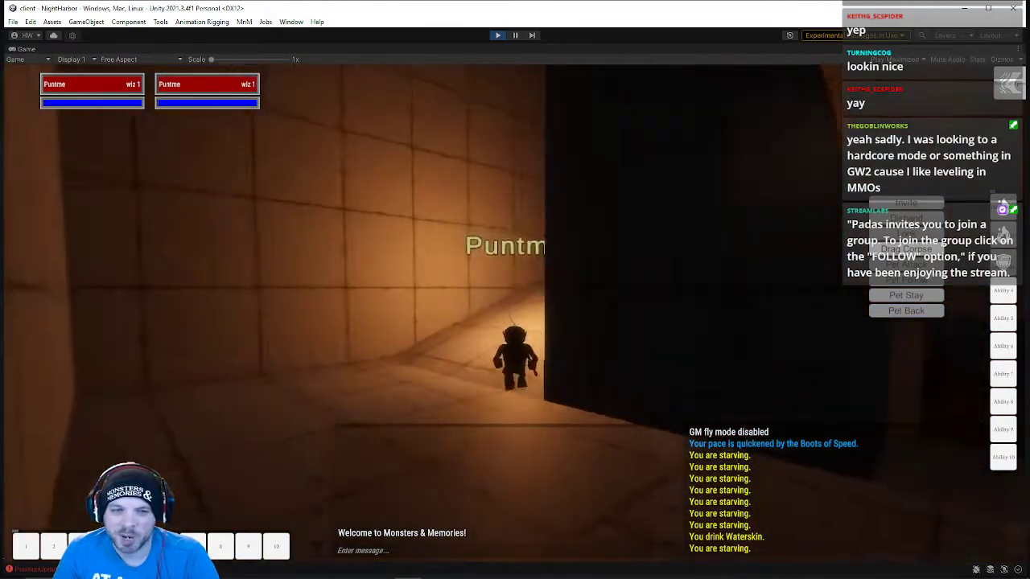
Climb the narrow interior ramp and inspect its landing, side walls and ceiling clearance
{"action": "key", "text": "w"}
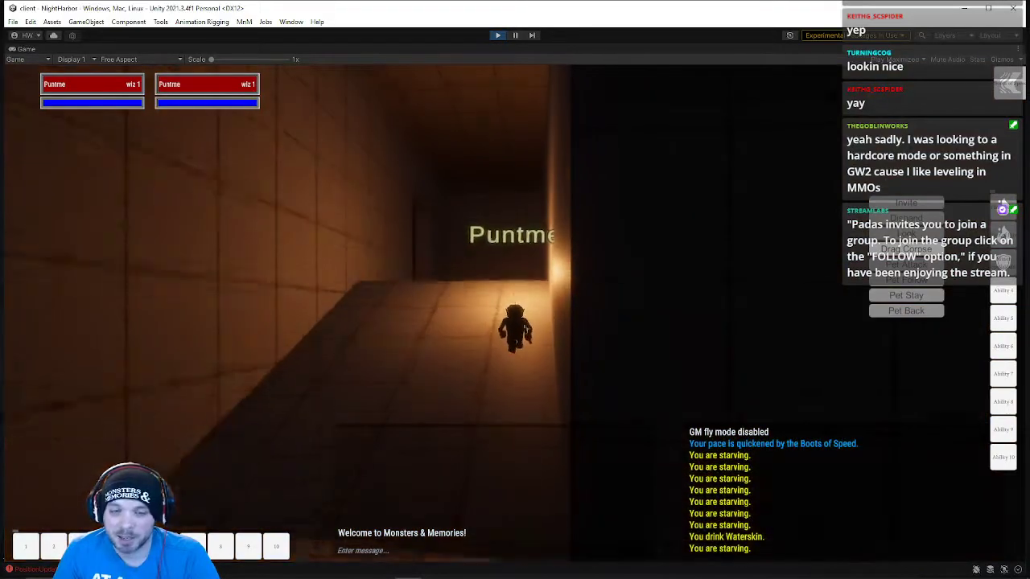
{"action": "key", "text": "w"}
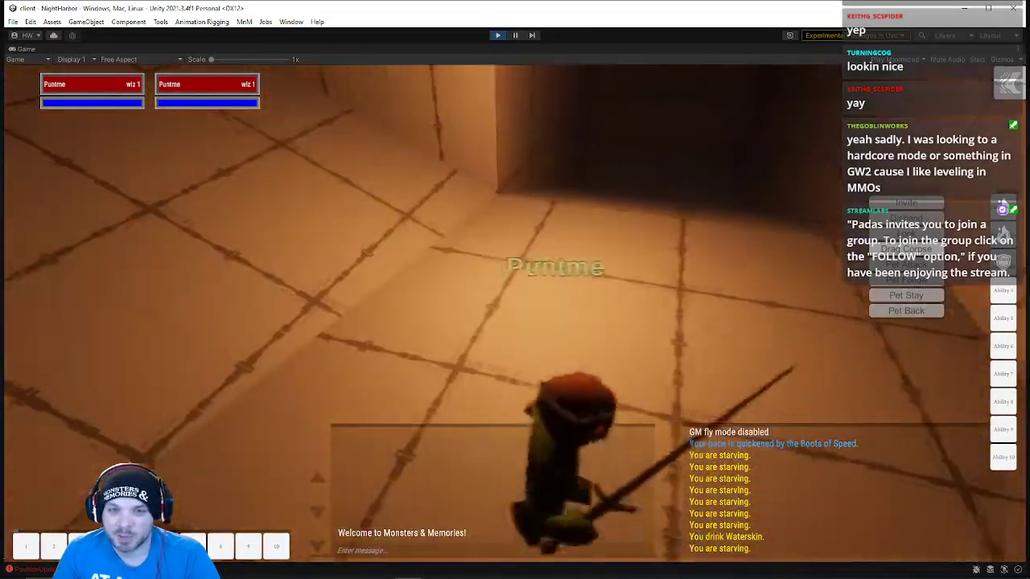
{"action": "key", "text": "w"}
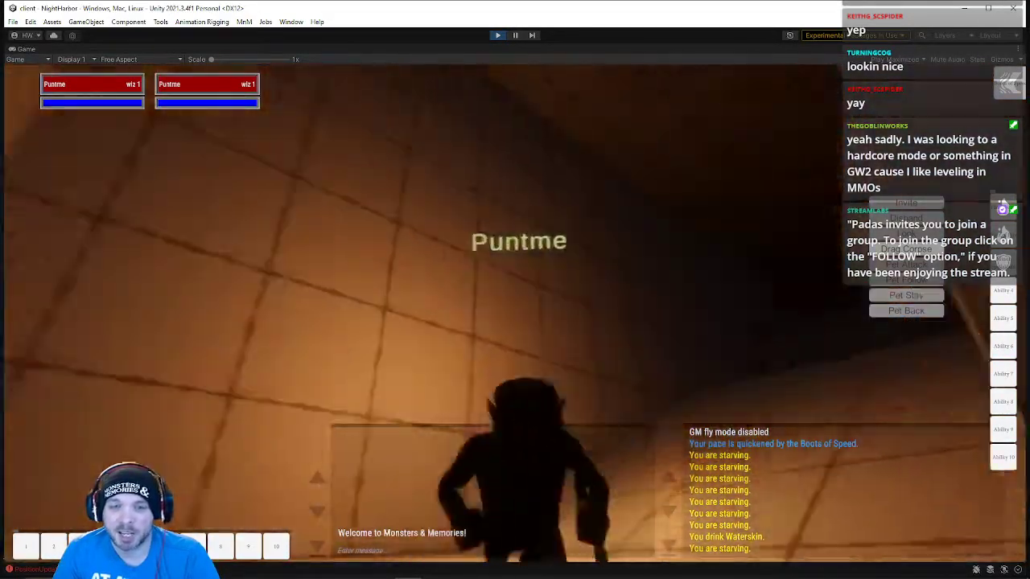
{"action": "key", "text": "w"}
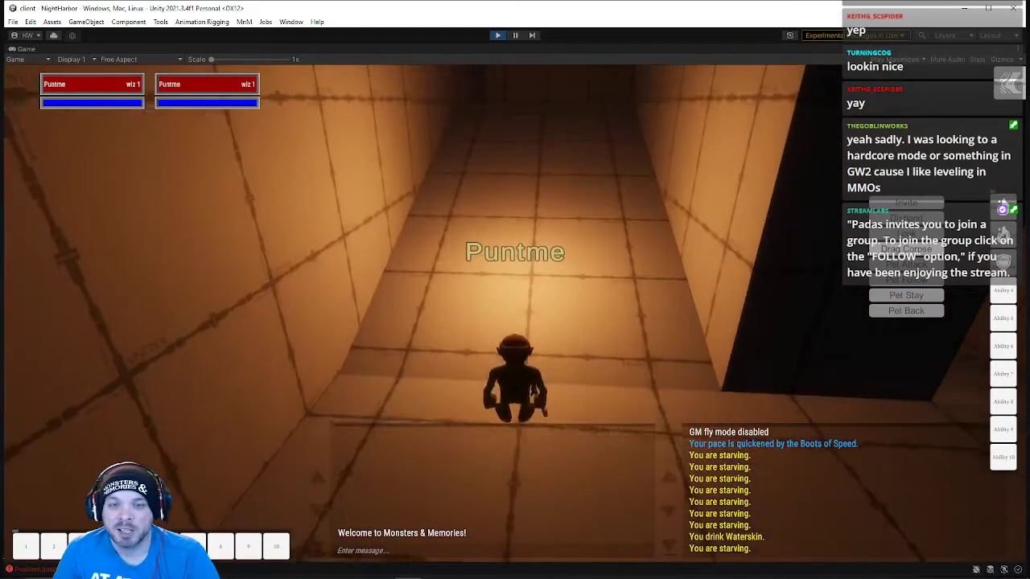
{"action": "key", "text": "w"}
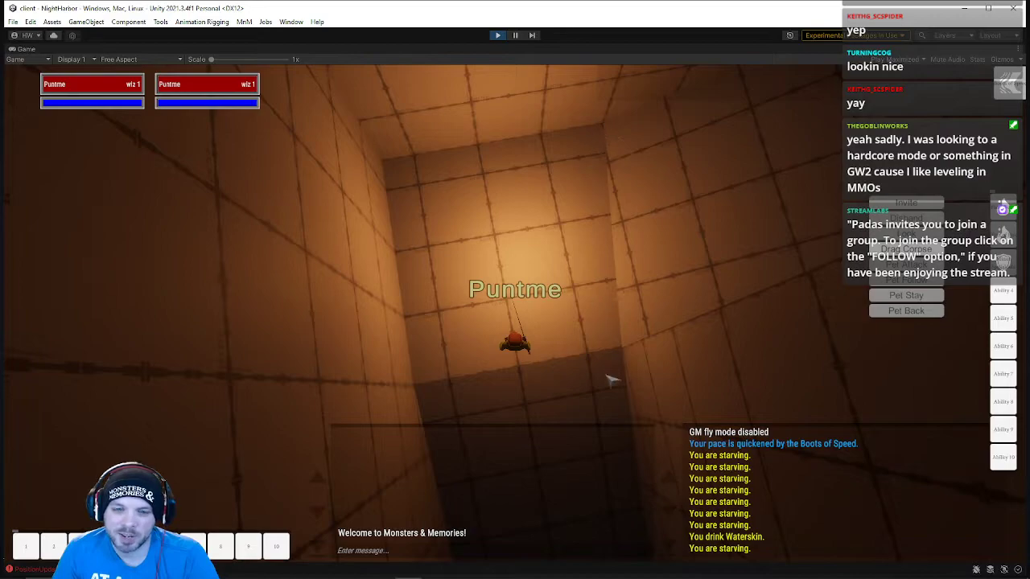
Walk the upper corridor and its aligned doorways, and leave the building for the dark street
{"action": "key", "text": "w"}
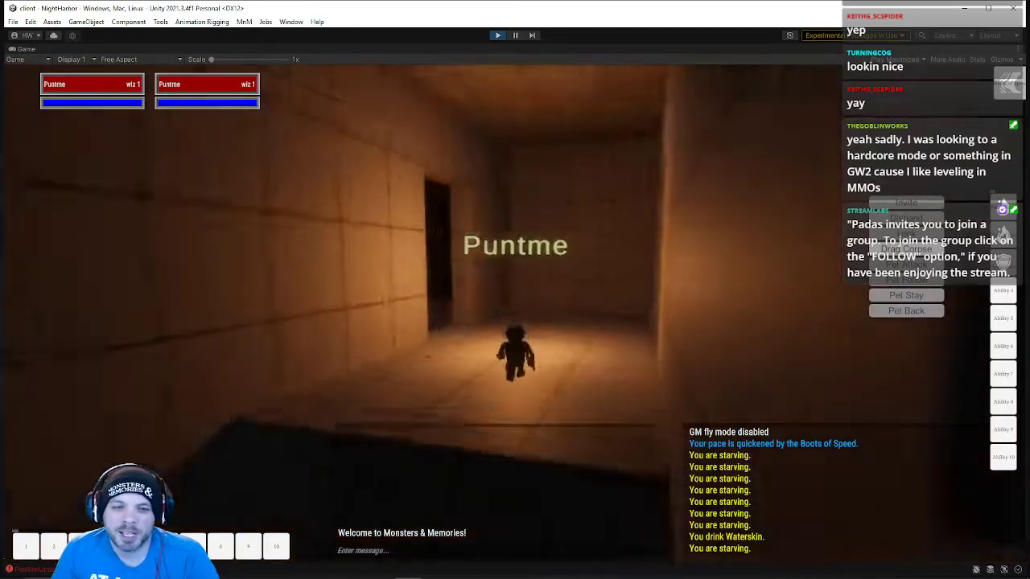
{"action": "key", "text": "w"}
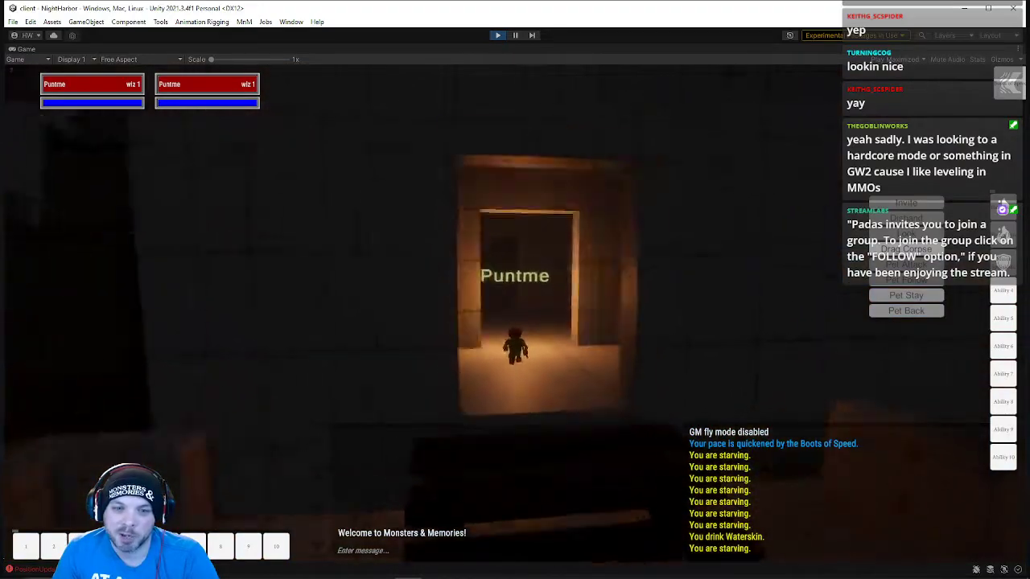
{"action": "key", "text": "w"}
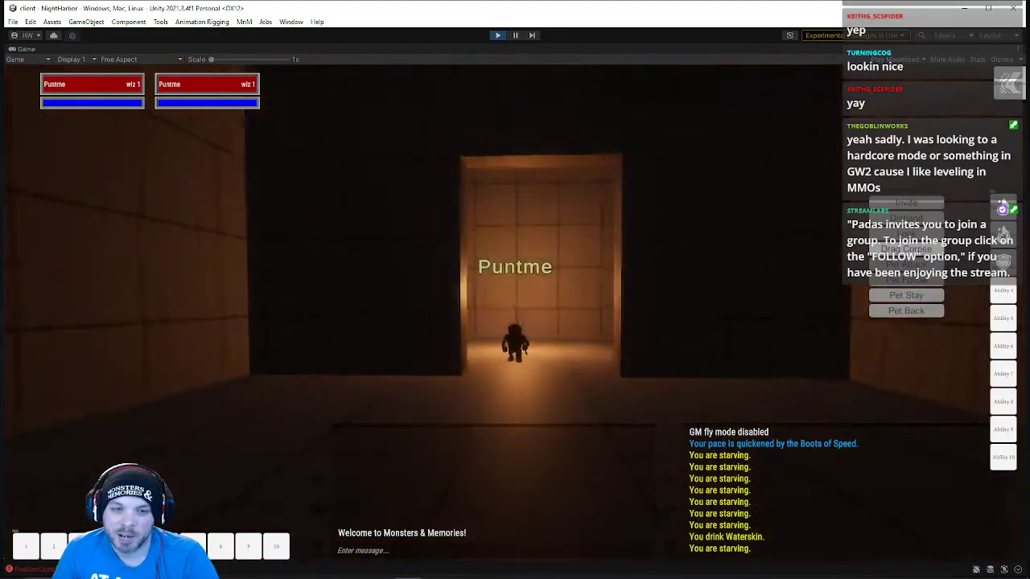
{"action": "key", "text": "w"}
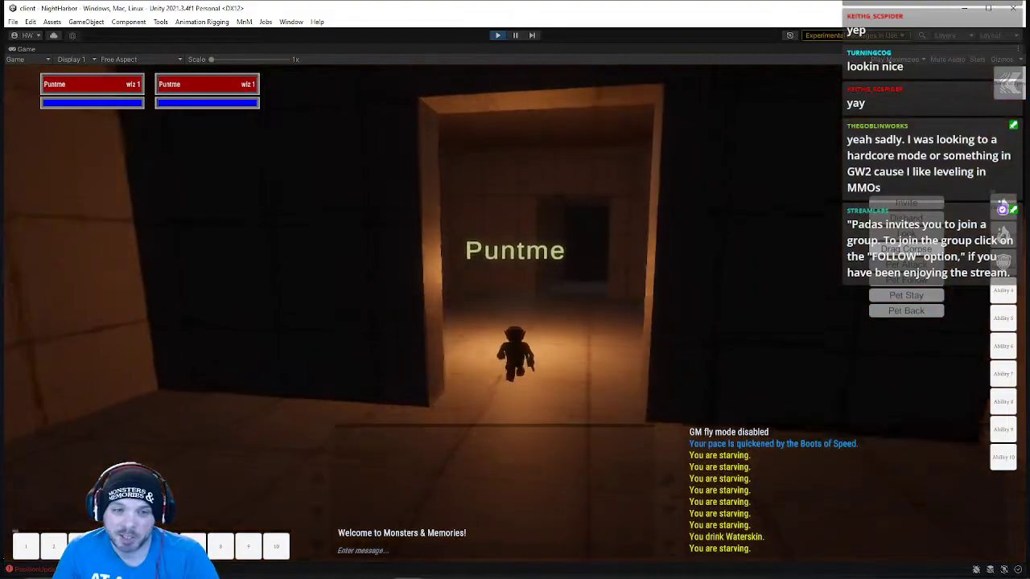
{"action": "key", "text": "w"}
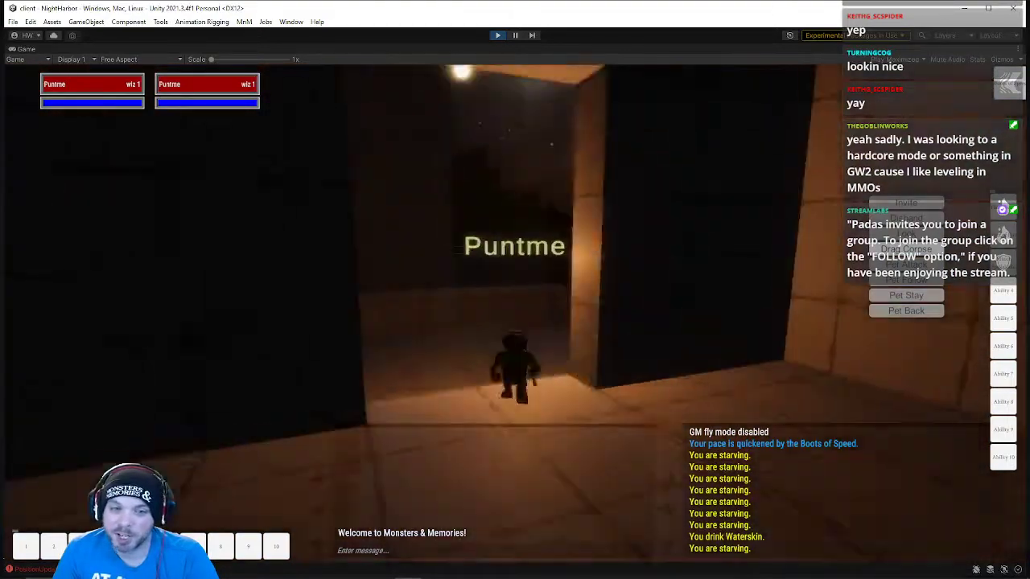
{"action": "key", "text": "w"}
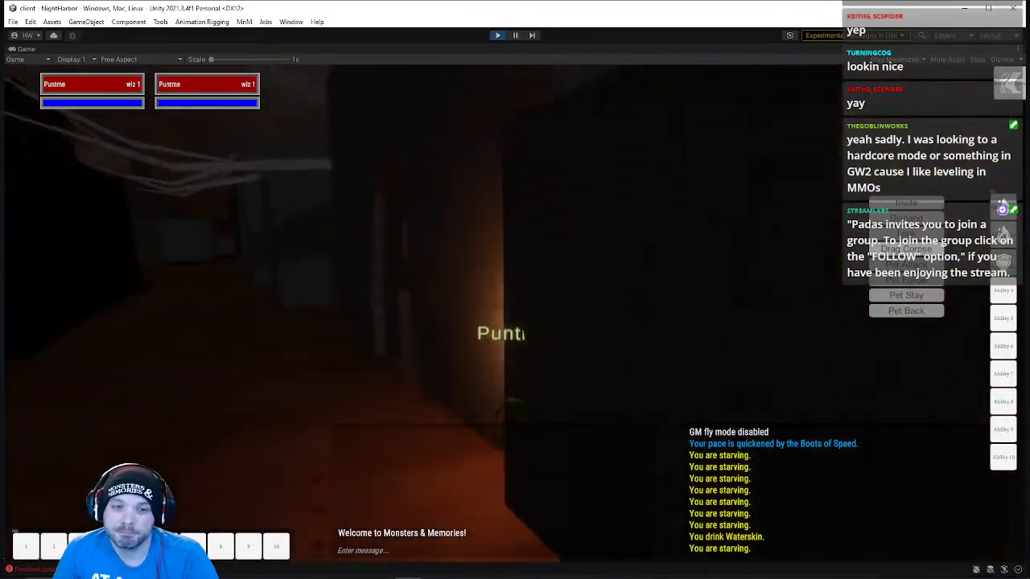
Walk from the dark street through the next building's connected rooms, and check the torch-lit street and dead-end alcove outside
{"action": "key", "text": "w"}
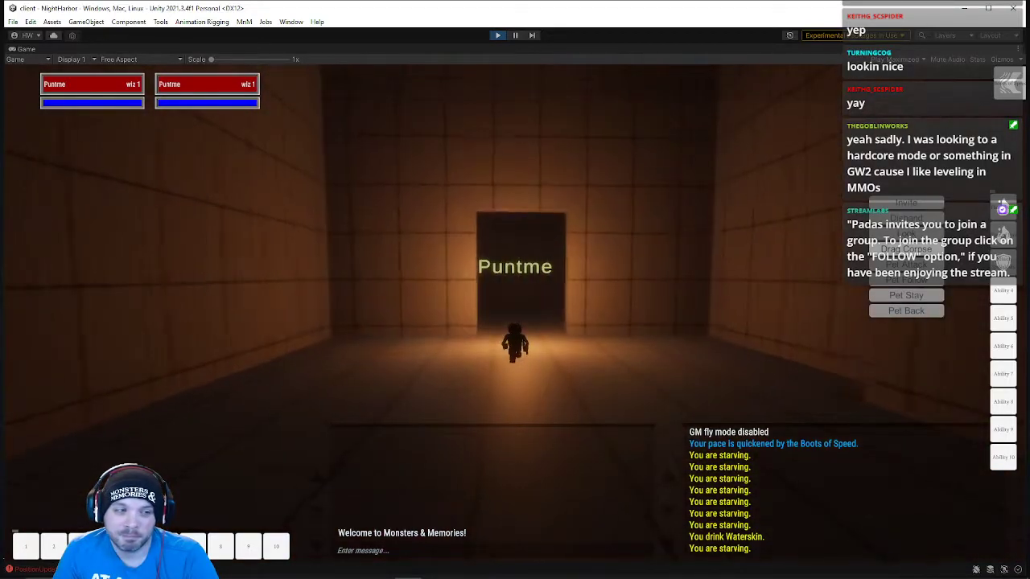
{"action": "key", "text": "w"}
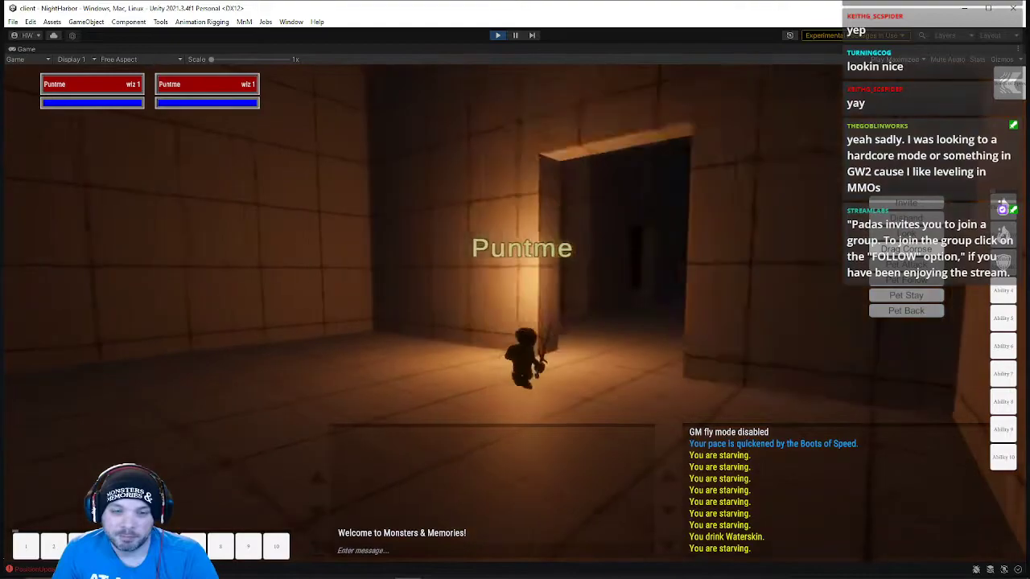
{"action": "key", "text": "w"}
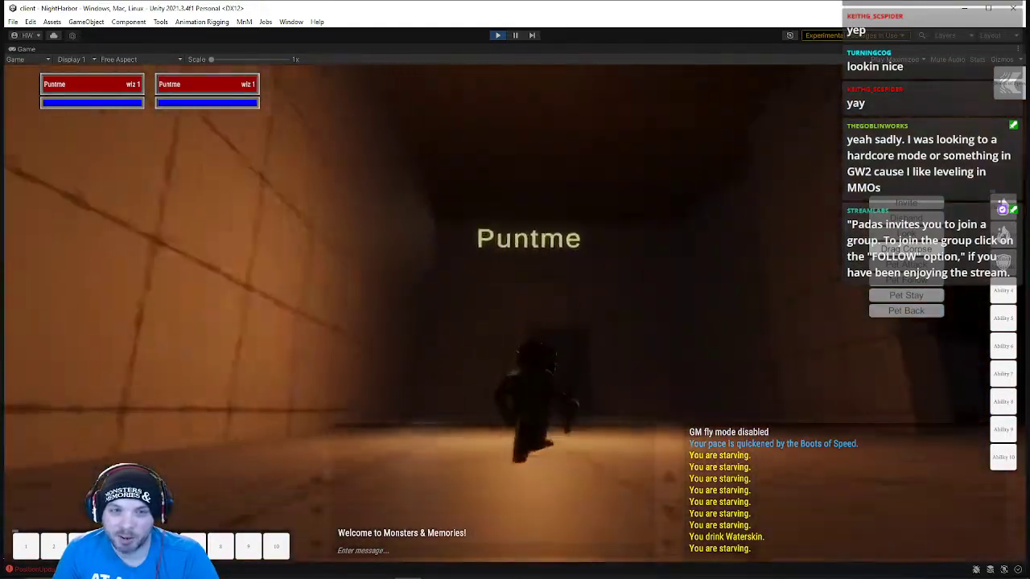
{"action": "key", "text": "w"}
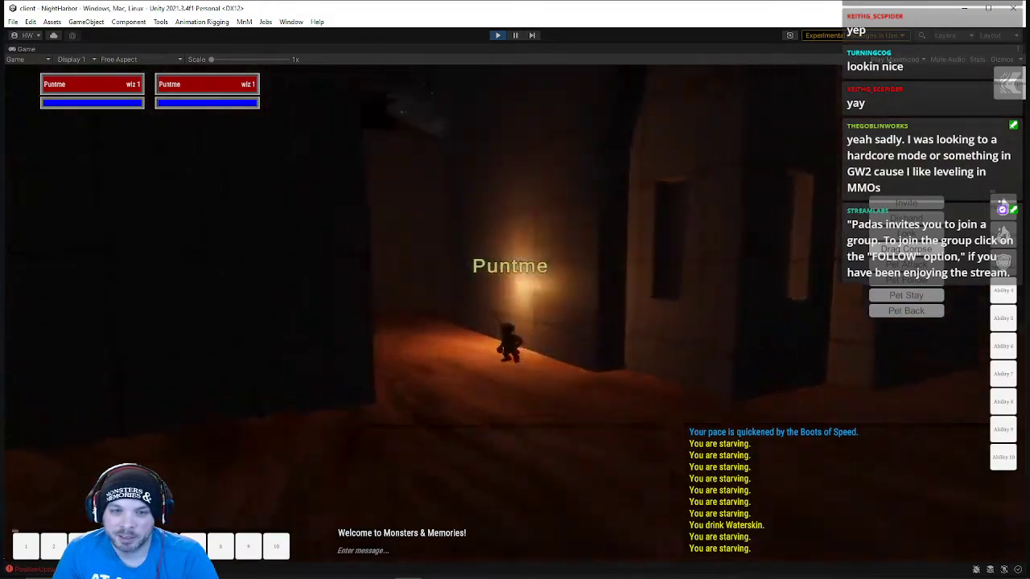
{"action": "key", "text": "w"}
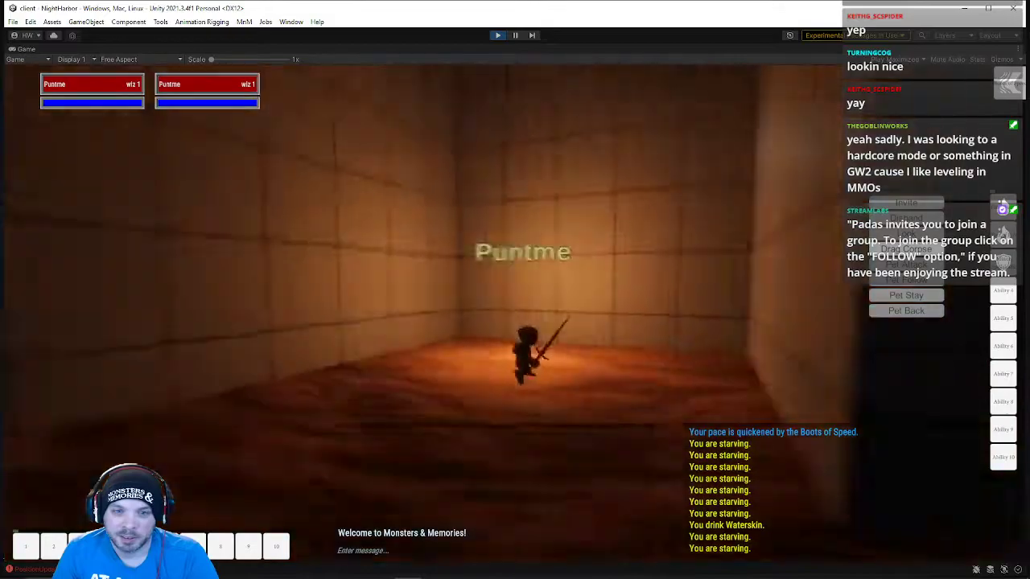
Enter the small raised doorway and inspect the tiled rooms inside, including their wide openings and dark partition walls
{"action": "key", "text": "w"}
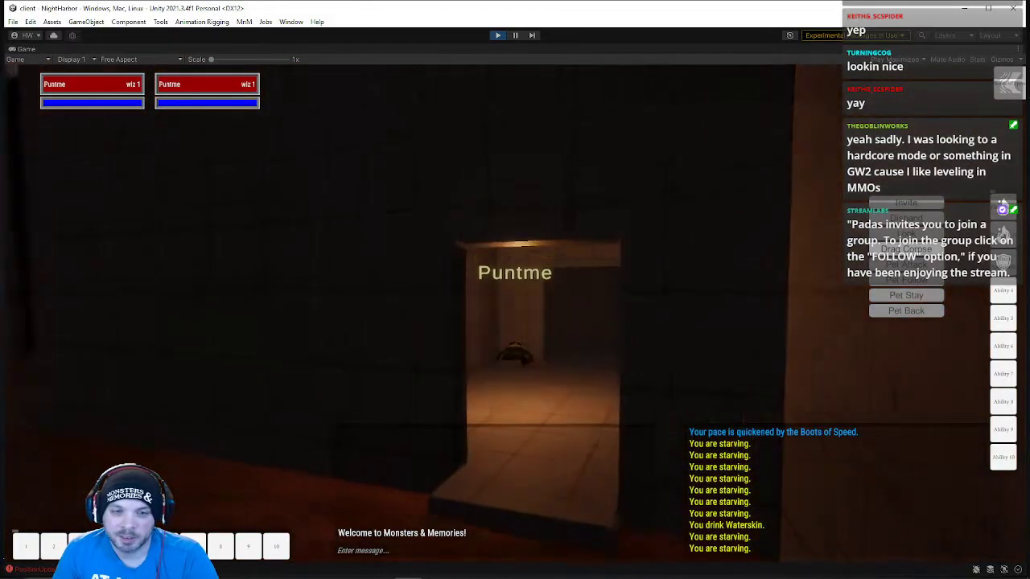
{"action": "key", "text": "w"}
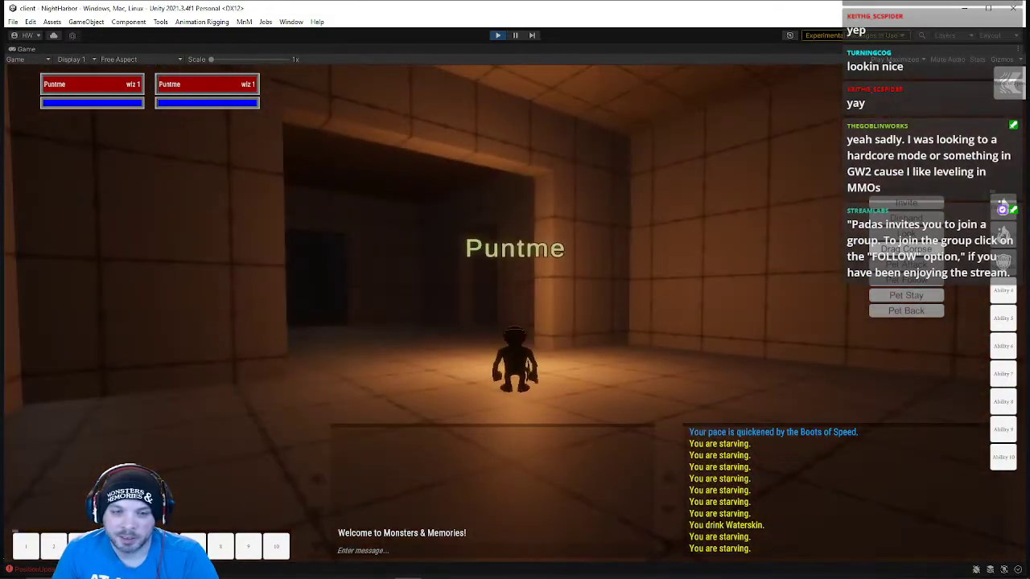
{"action": "key", "text": "w"}
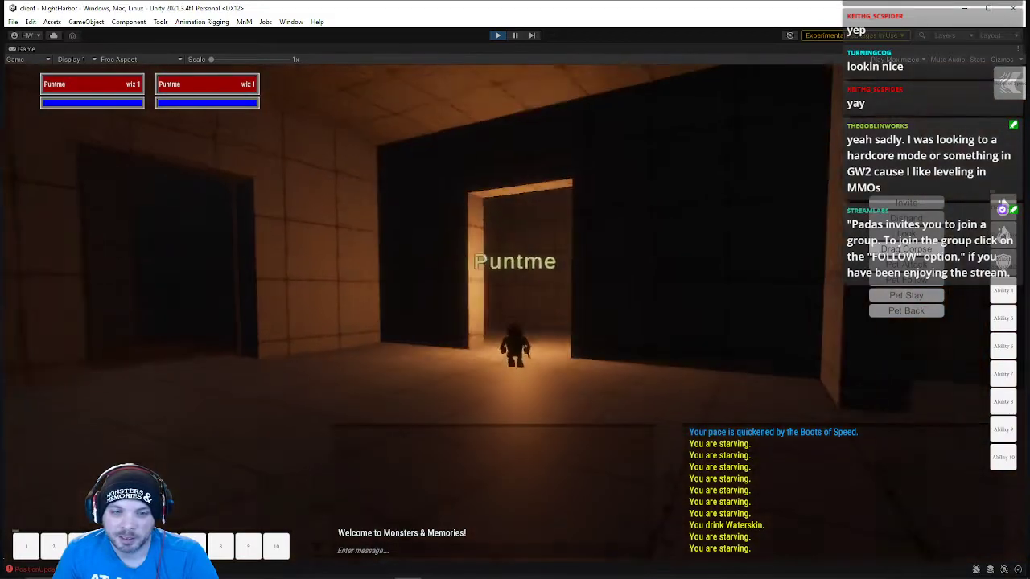
{"action": "key", "text": "w"}
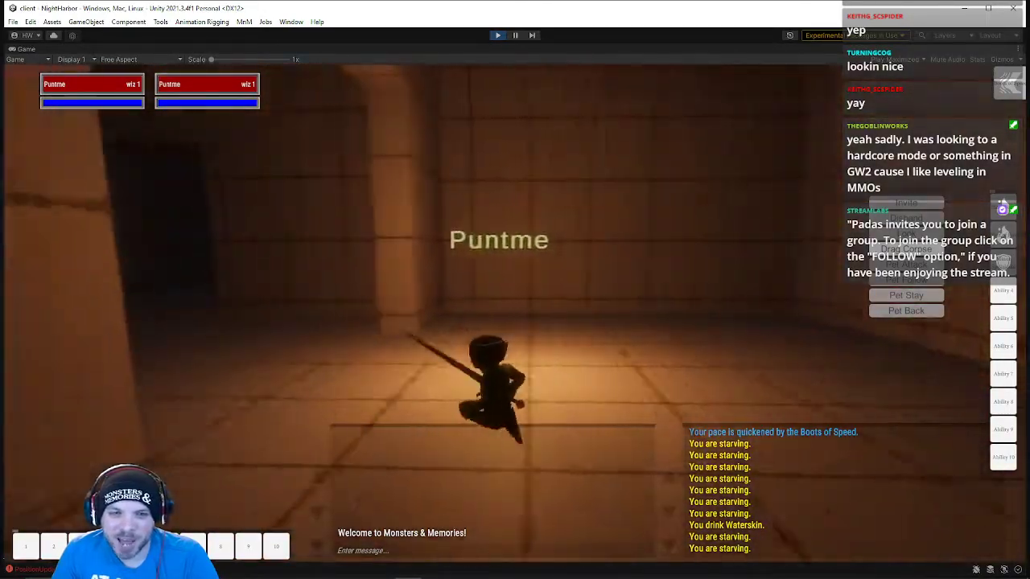
{"action": "key", "text": "w"}
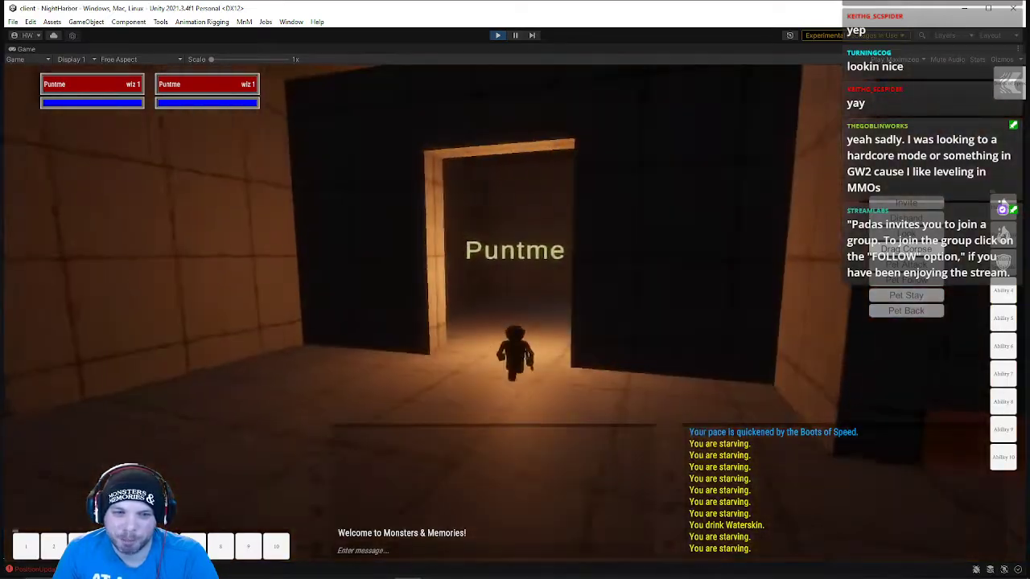
{"action": "key", "text": "w"}
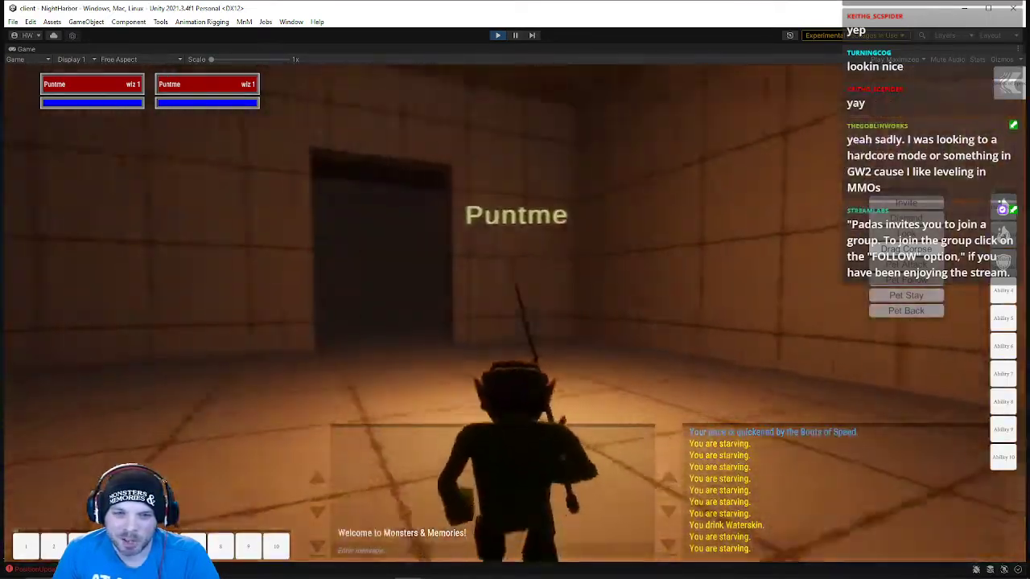
Follow the arched passage and the narrow interior ramp, and cross the street to the lit doorway opposite
{"action": "key", "text": "w"}
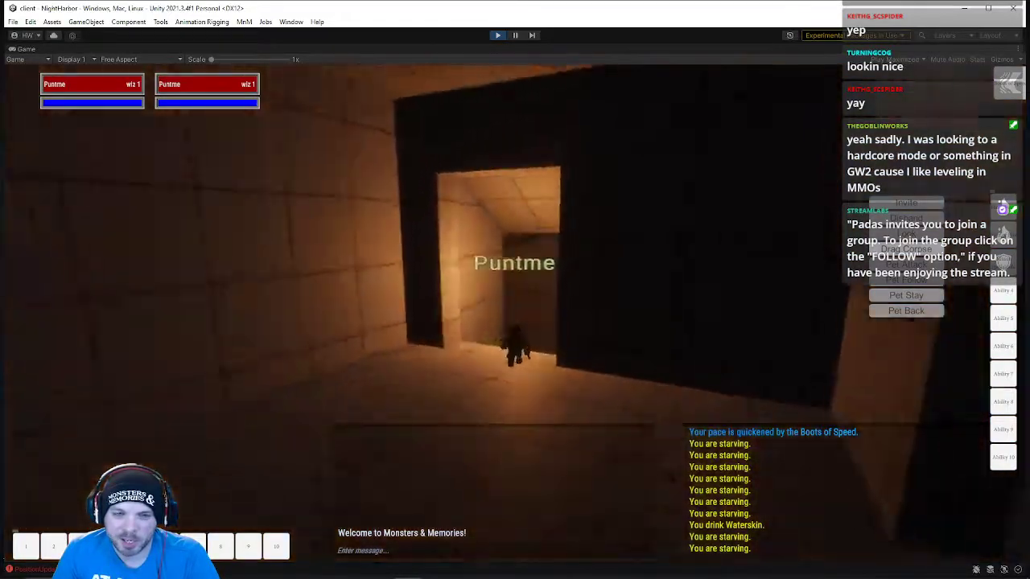
{"action": "key", "text": "w"}
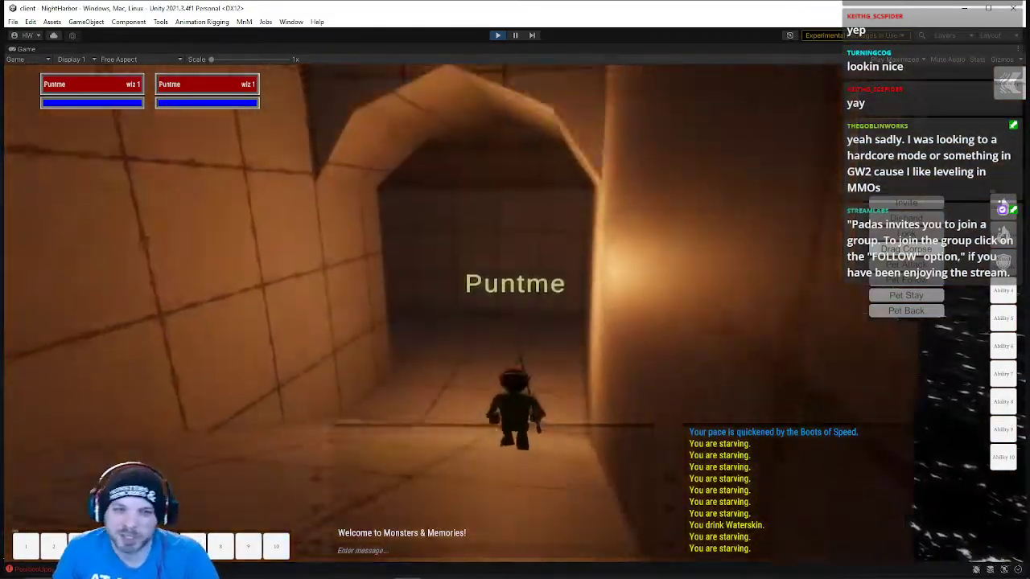
{"action": "key", "text": "w"}
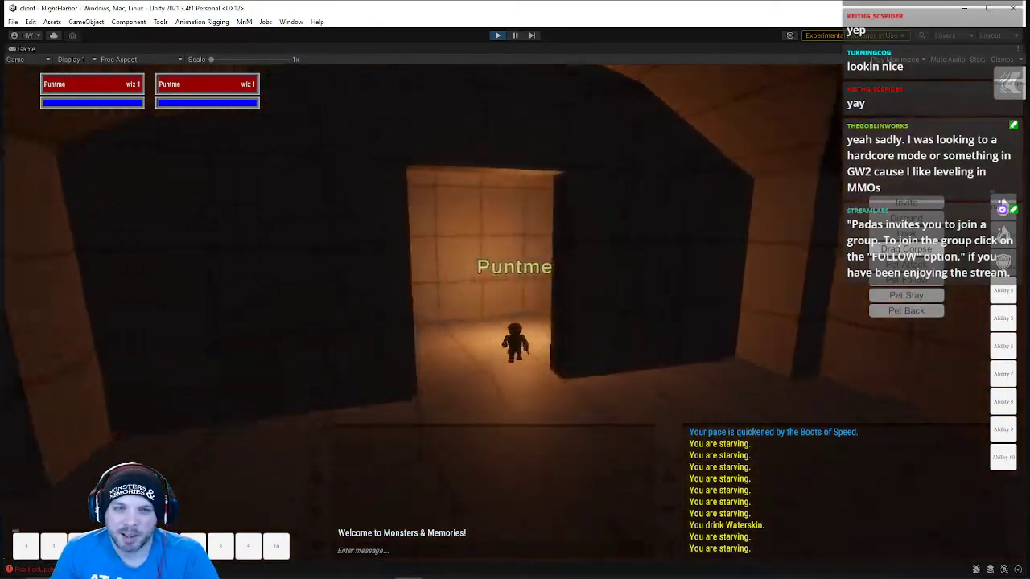
{"action": "key", "text": "w"}
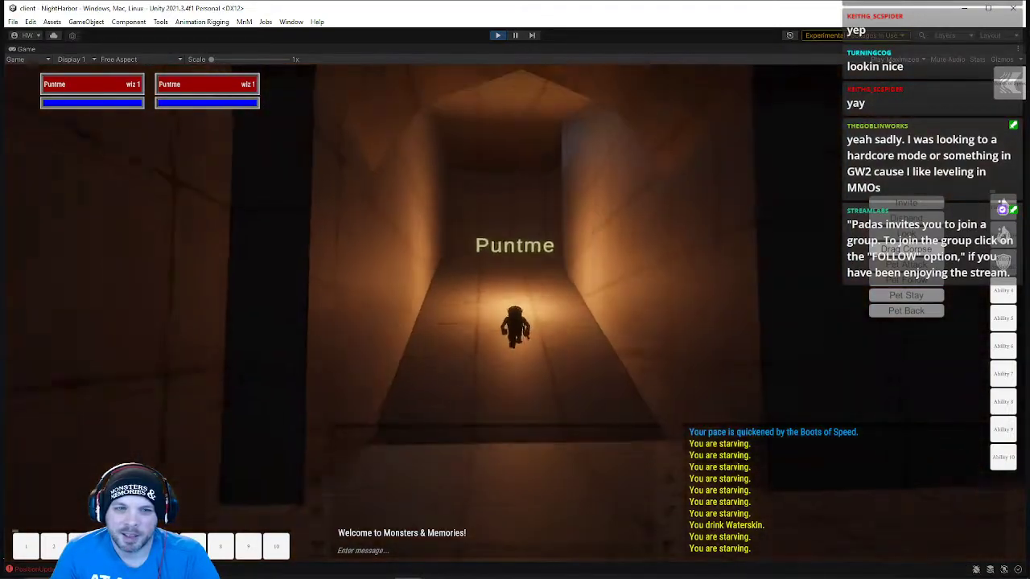
{"action": "key", "text": "w"}
{"action": "key", "text": "w"}
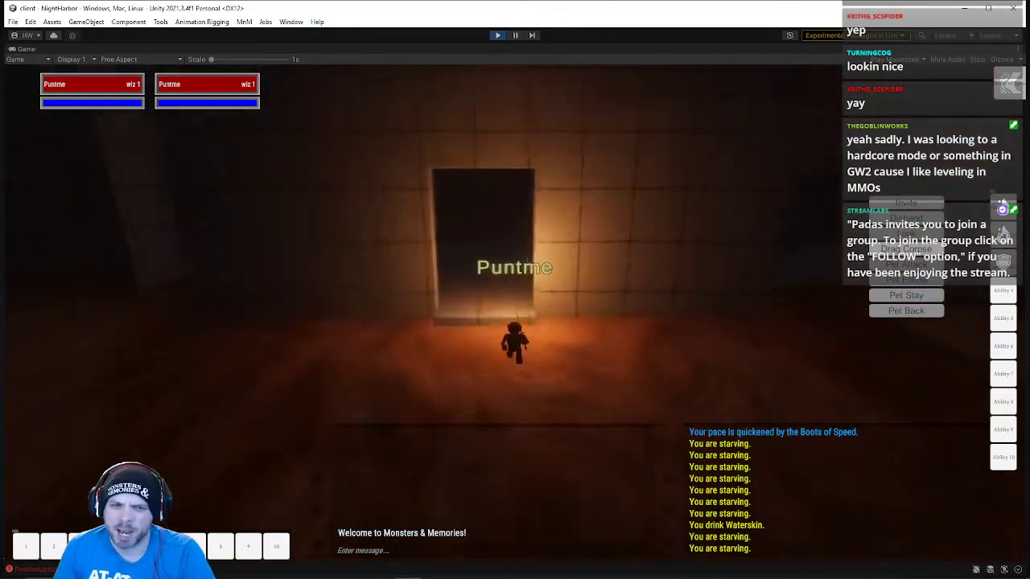
Pass through the building behind the lit doorway and follow the narrow alley to the outdoor steps between the high walls
{"action": "key", "text": "w"}
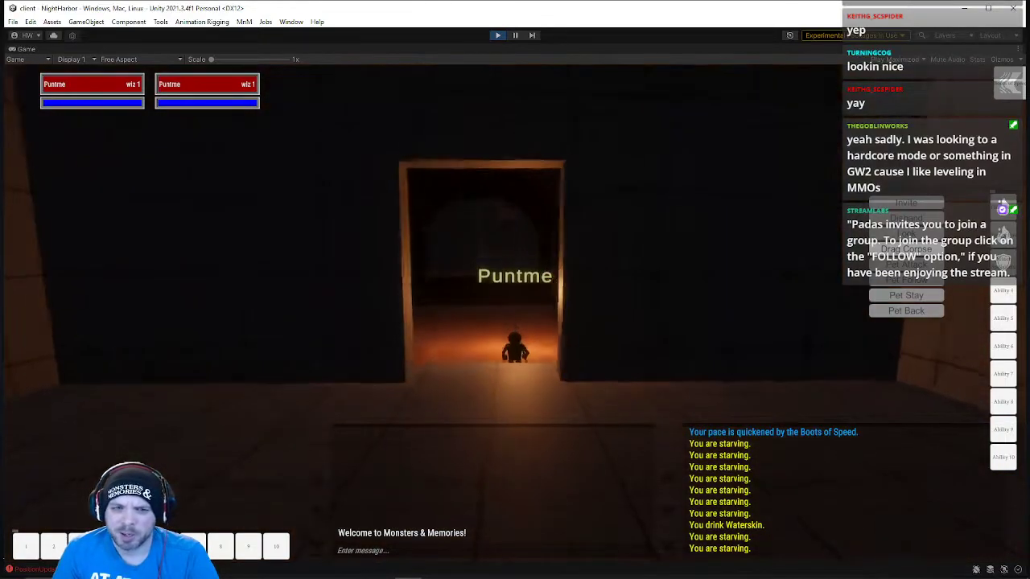
{"action": "key", "text": "w"}
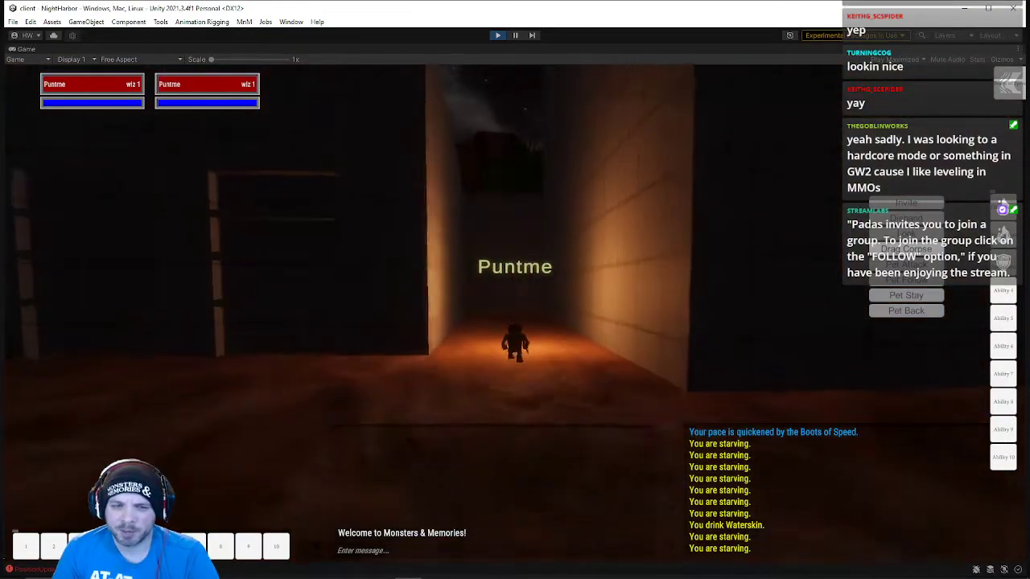
{"action": "key", "text": "w"}
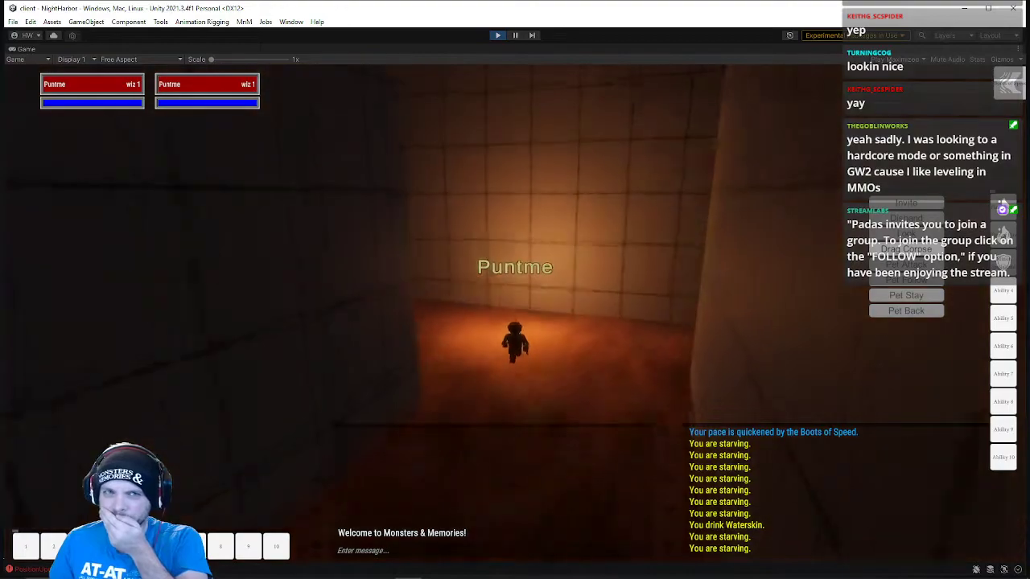
{"action": "key", "text": "w"}
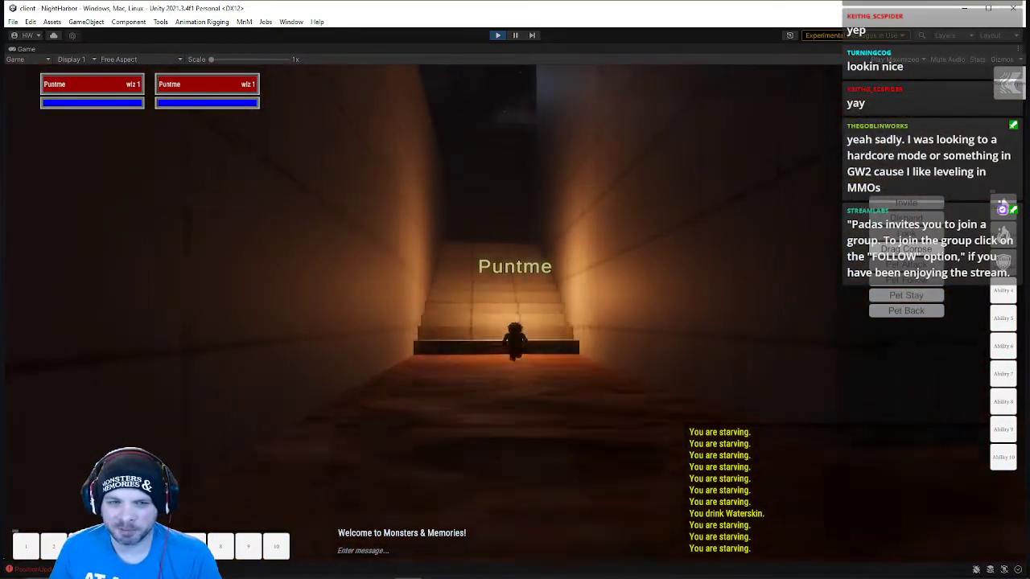
{"action": "key", "text": "w"}
Explore the windowed room beyond the steps and climb its interior ramp to the upper doorway
{"action": "key", "text": "w"}
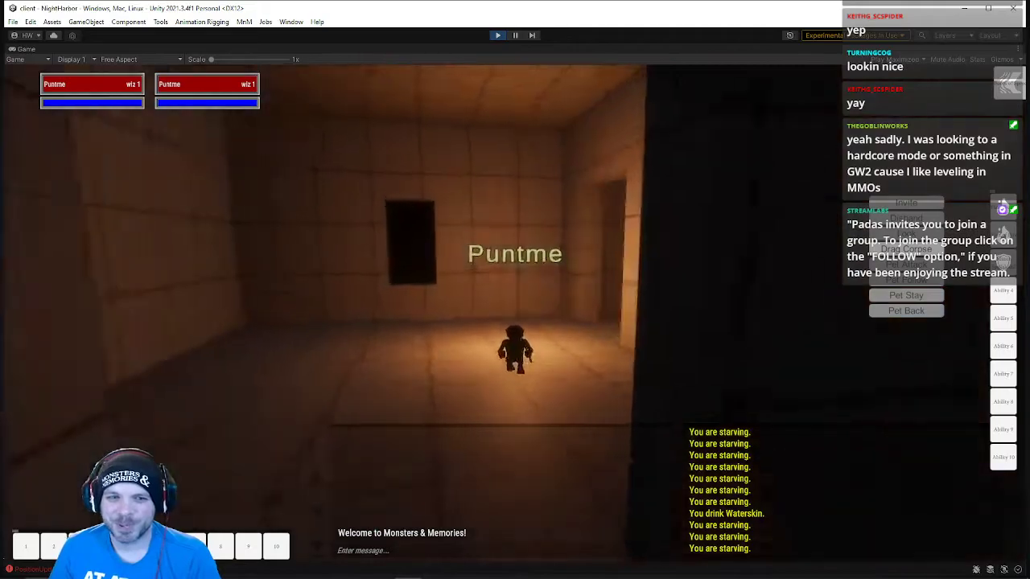
{"action": "key", "text": "w"}
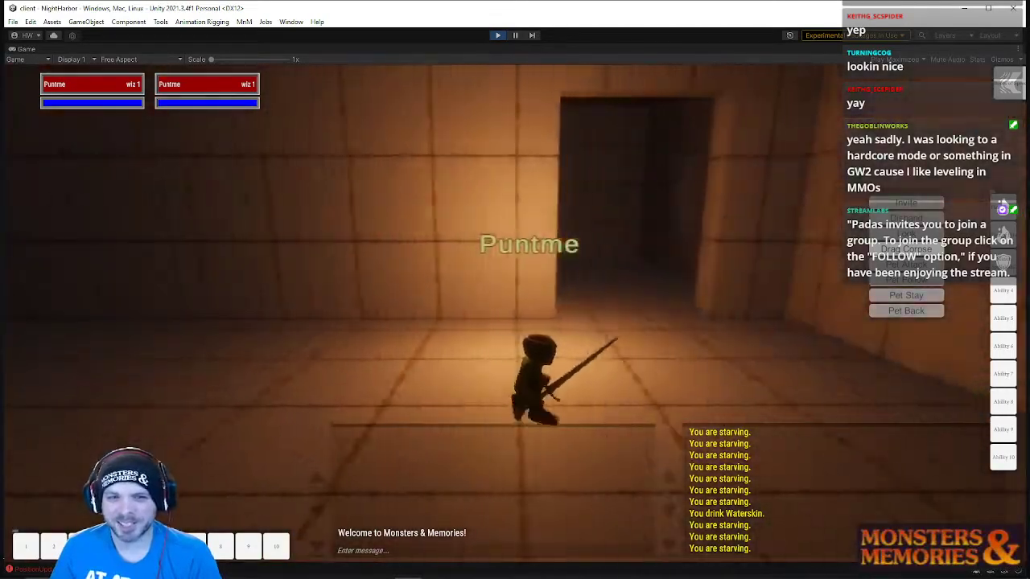
{"action": "key", "text": "w"}
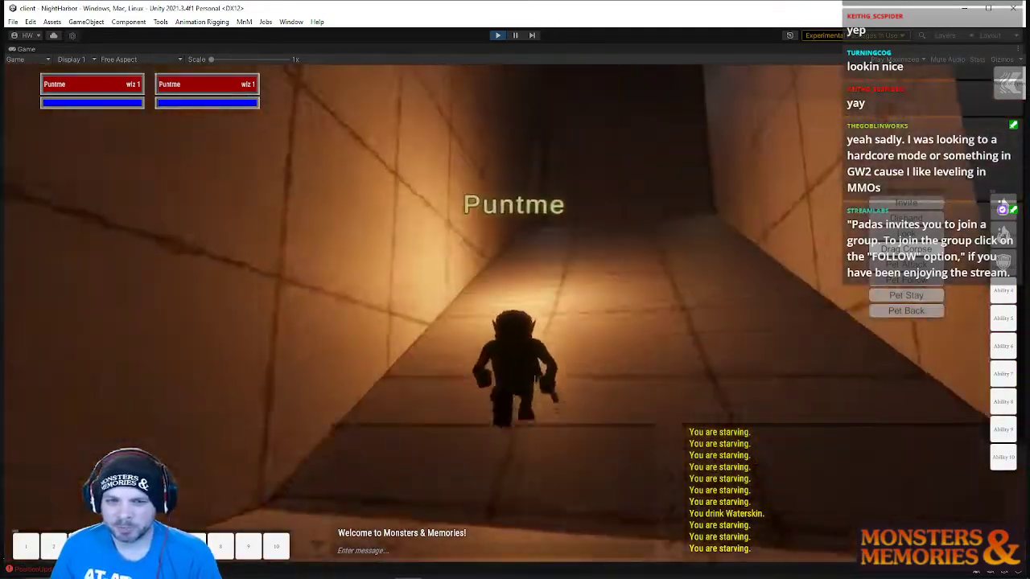
{"action": "key", "text": "w"}
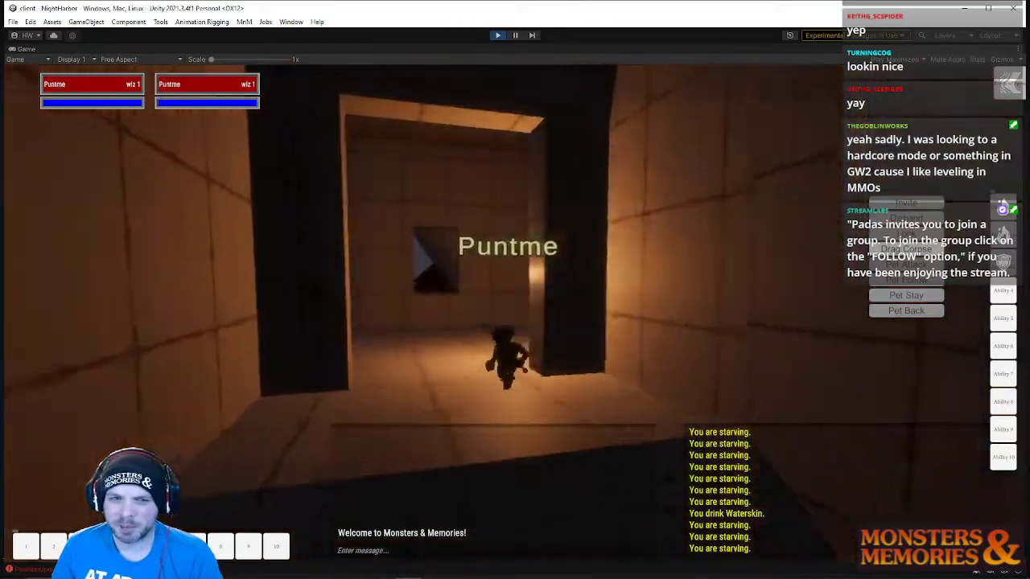
Inspect the interior ramp's slope, top landing and adjoining walls, with the camera pulled back from the character
{"action": "key", "text": "w"}
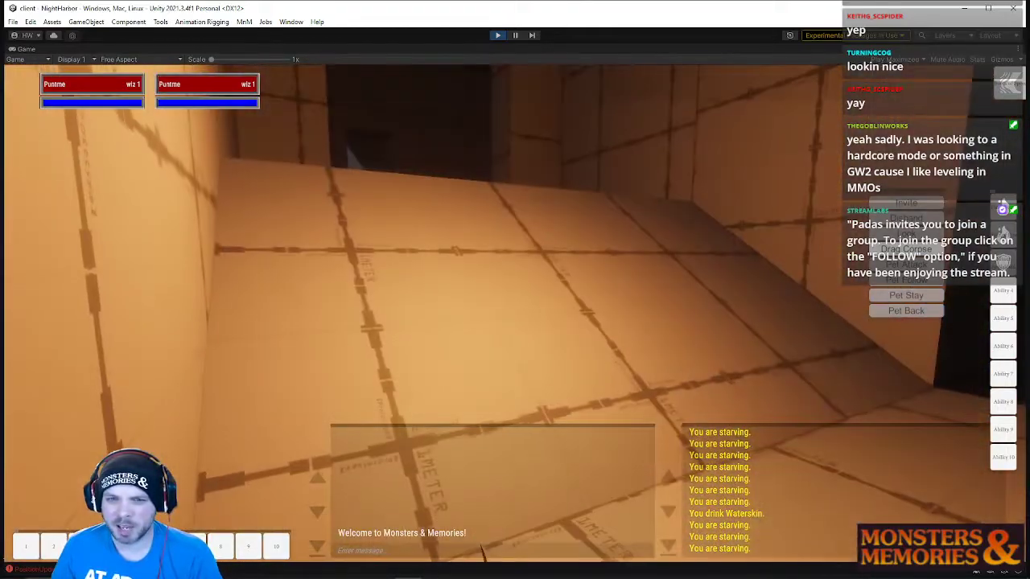
{"action": "scroll", "coordinate": [515, 314], "scroll_direction": "down", "scroll_amount": 5}
{"action": "key", "text": "w"}
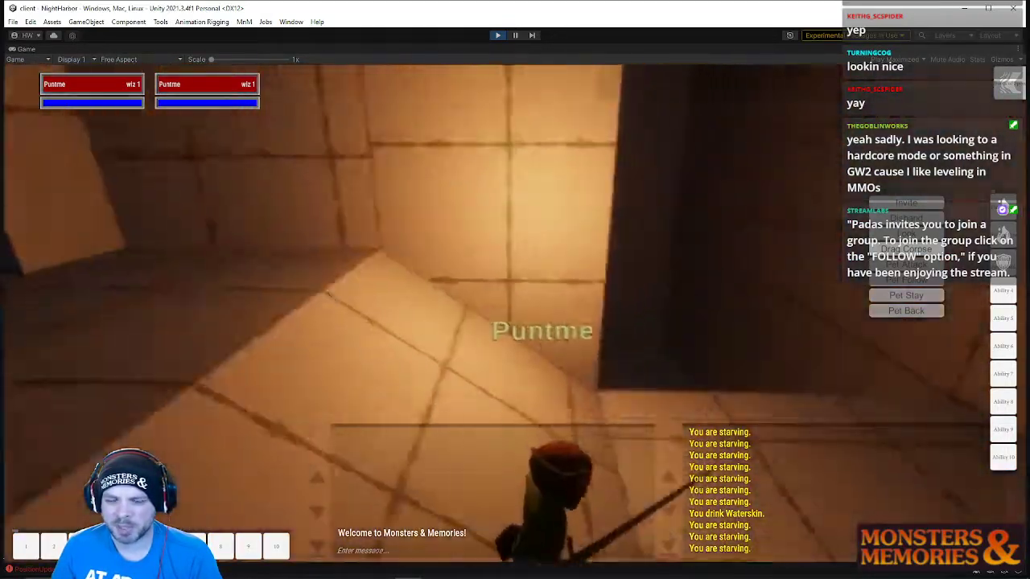
{"action": "key", "text": "w"}
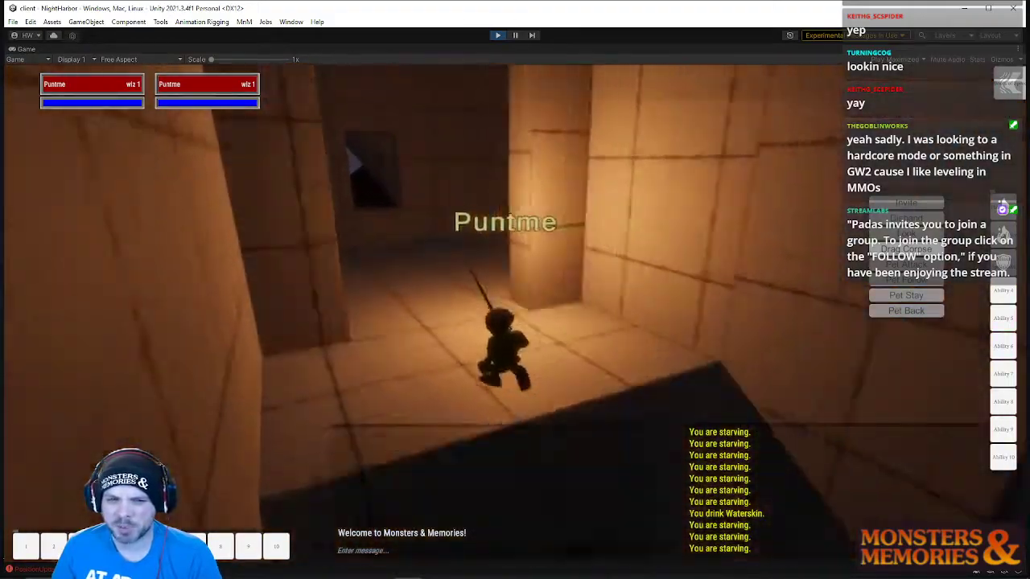
{"action": "key", "text": "w"}
{"action": "key", "text": "w"}
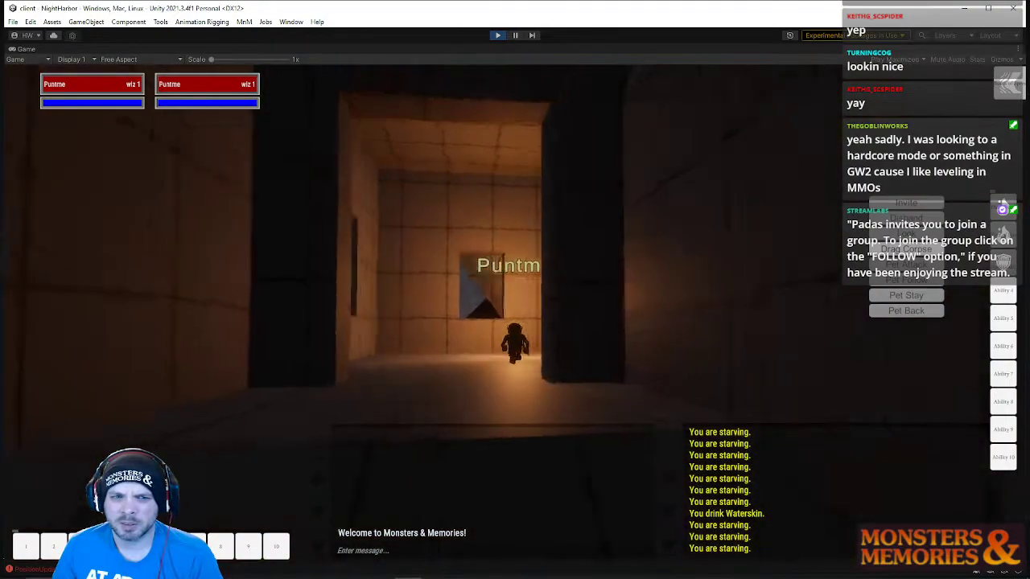
Review the upper room's window openings, corner walls and ceiling height
{"action": "key", "text": "w"}
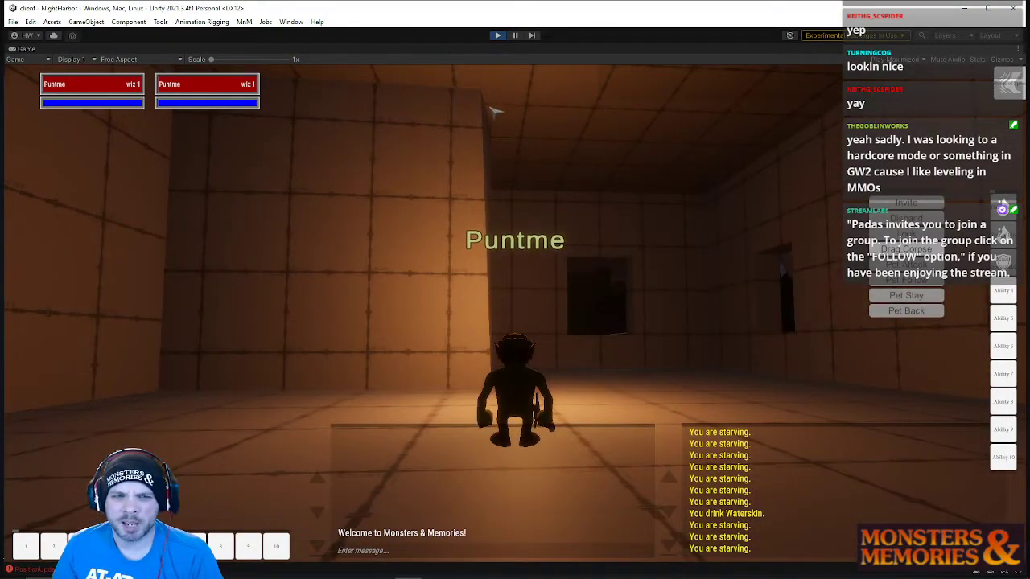
{"action": "key", "text": "w"}
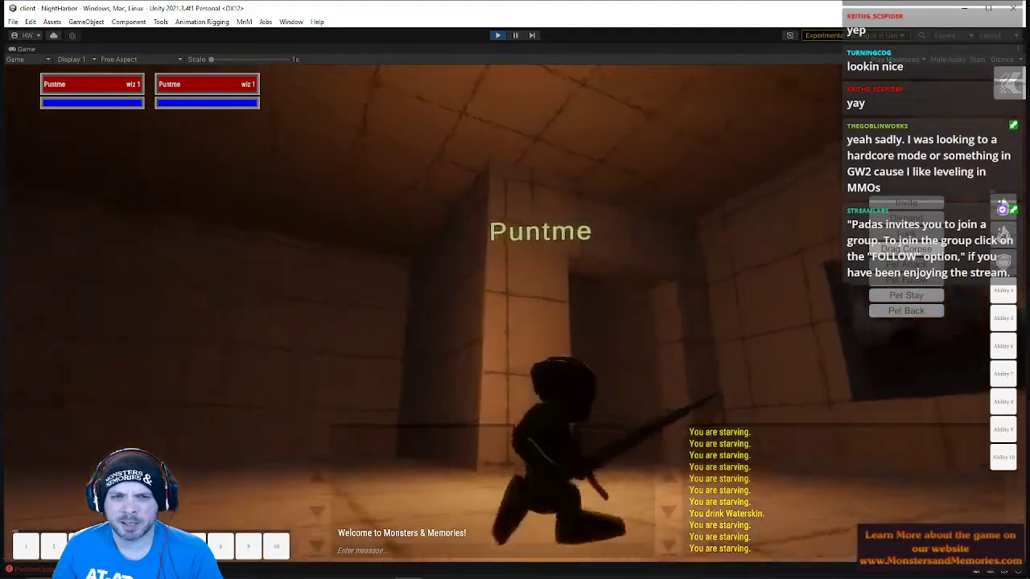
{"action": "key", "text": "w"}
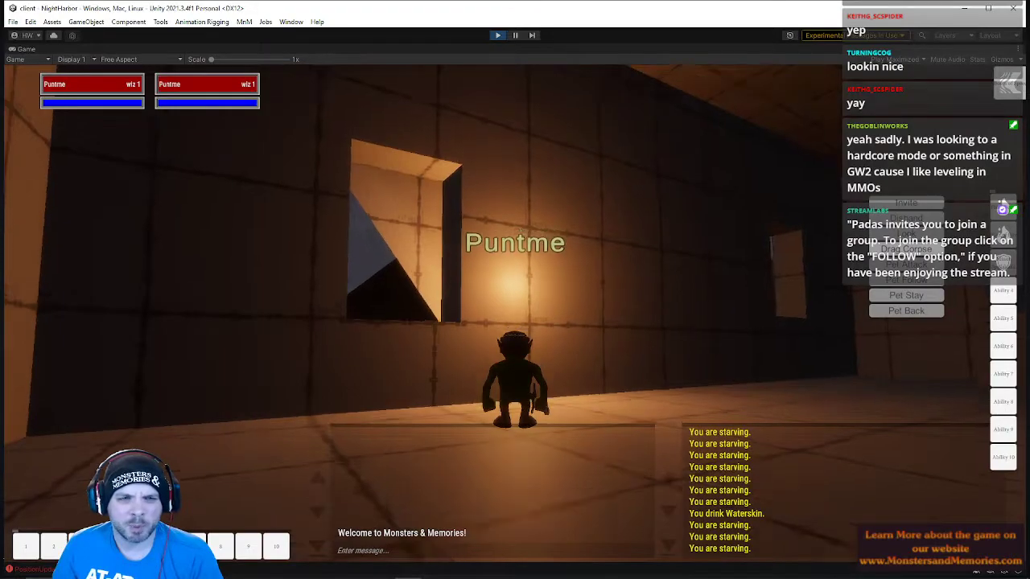
Look up at the tall outer facade and cloth canopies, and pass through the adjoining room back to the open street
{"action": "key", "text": "w"}
{"action": "key", "text": "w"}
{"action": "key", "text": "w"}
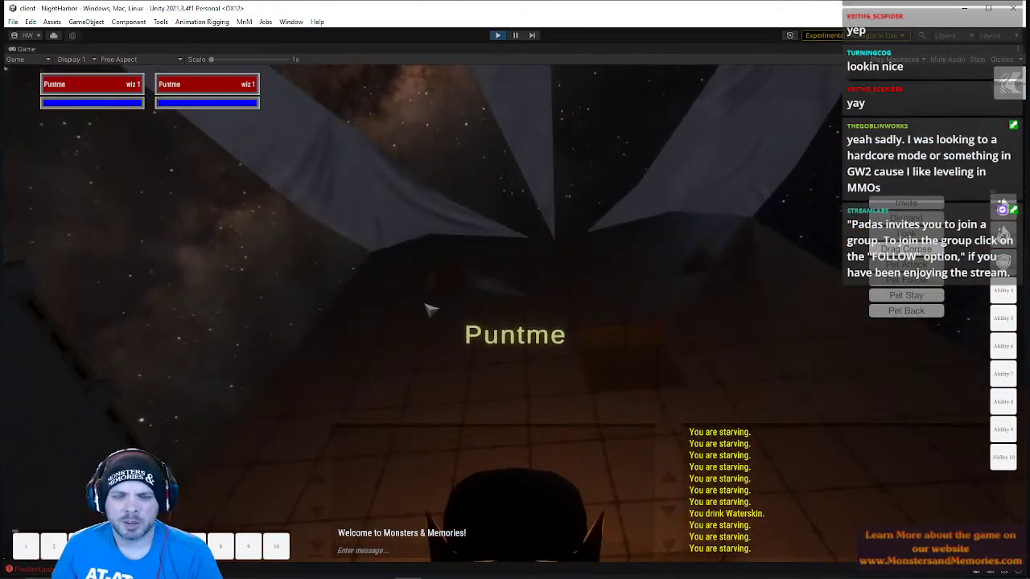
{"action": "right_click_drag", "start_coordinate": [563, 213], "coordinate": [603, 274]}
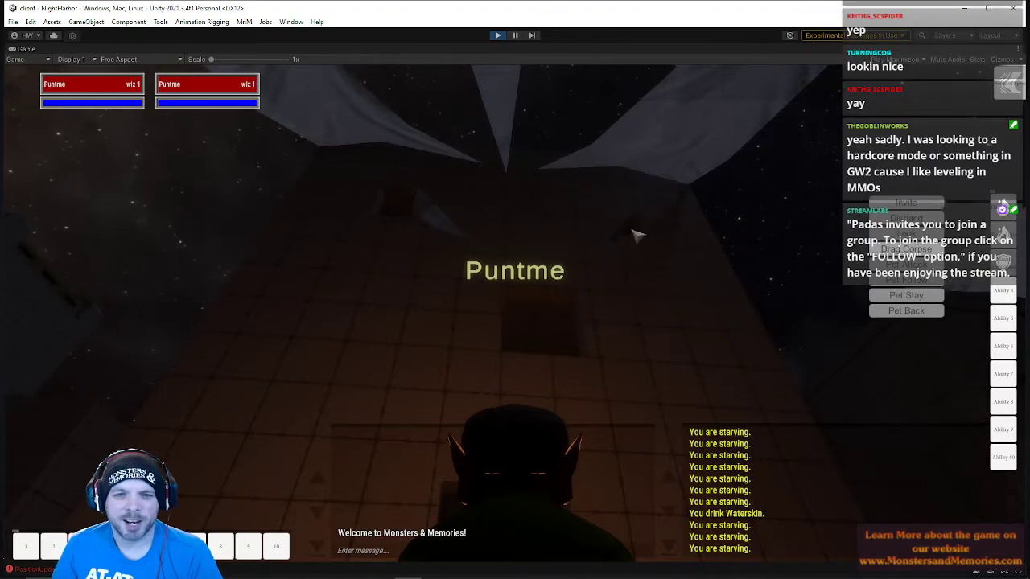
{"action": "right_click_drag", "start_coordinate": [624, 273], "coordinate": [579, 322]}
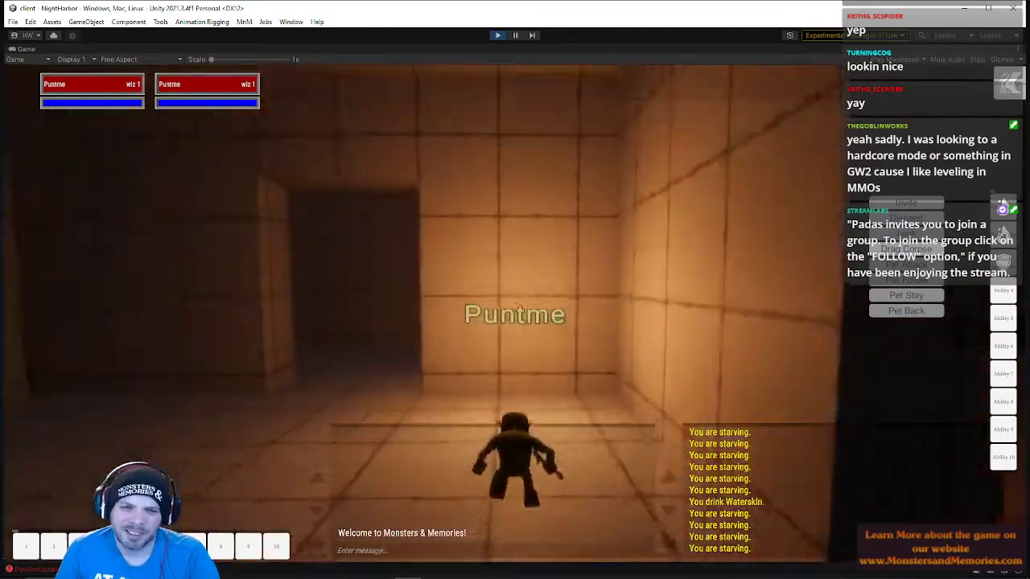
{"action": "right_click_drag", "start_coordinate": [579, 322], "coordinate": [555, 302]}
{"action": "key", "text": "w"}
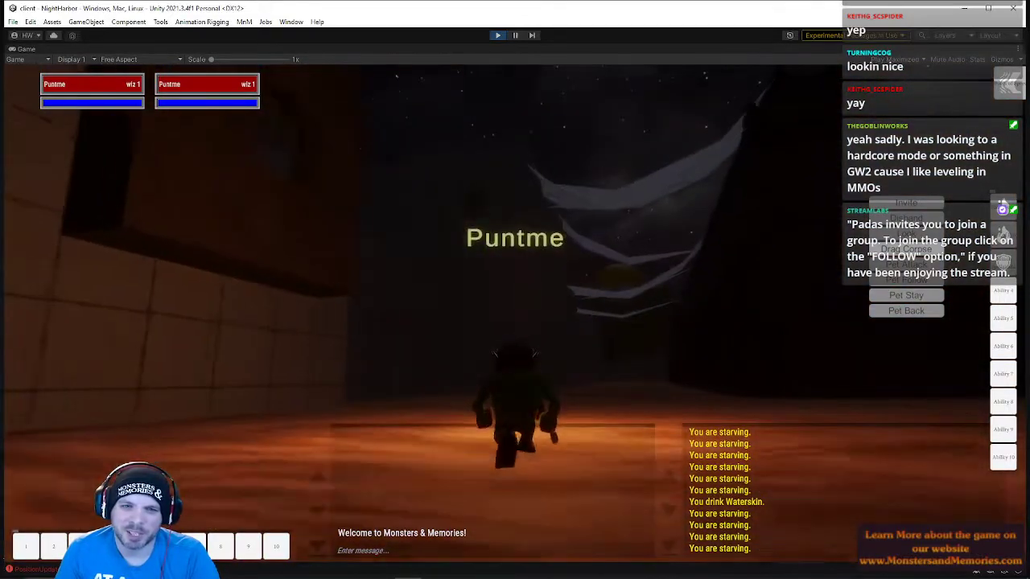
Enter the building off the dark street and follow its interior doorways and ramp up to the next floor
{"action": "right_click_drag", "start_coordinate": [555, 302], "coordinate": [451, 302]}
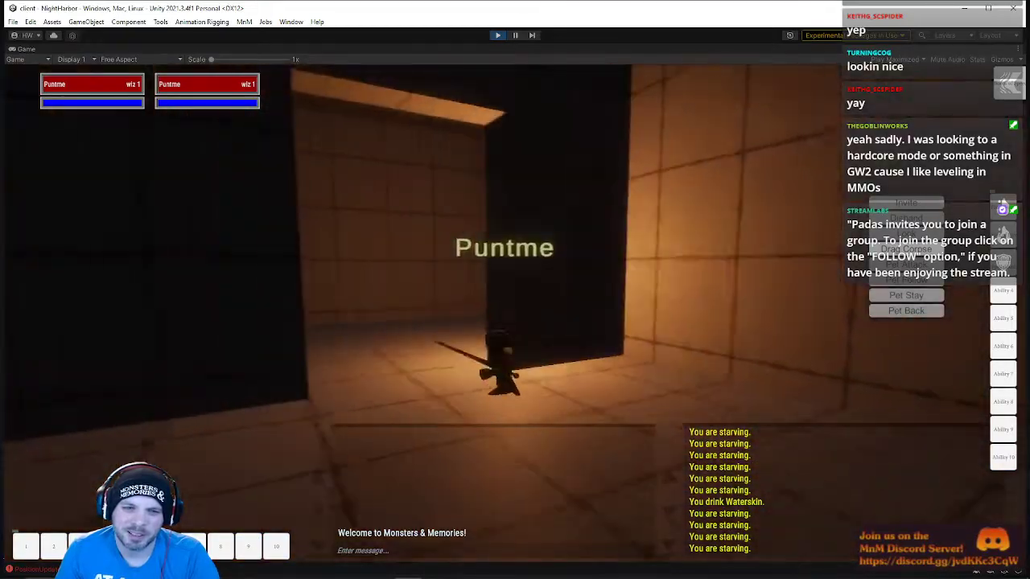
{"action": "right_click_drag", "start_coordinate": [515, 302], "coordinate": [611, 302]}
{"action": "key", "text": "w"}
{"action": "right_click_drag", "start_coordinate": [515, 302], "coordinate": [660, 322]}
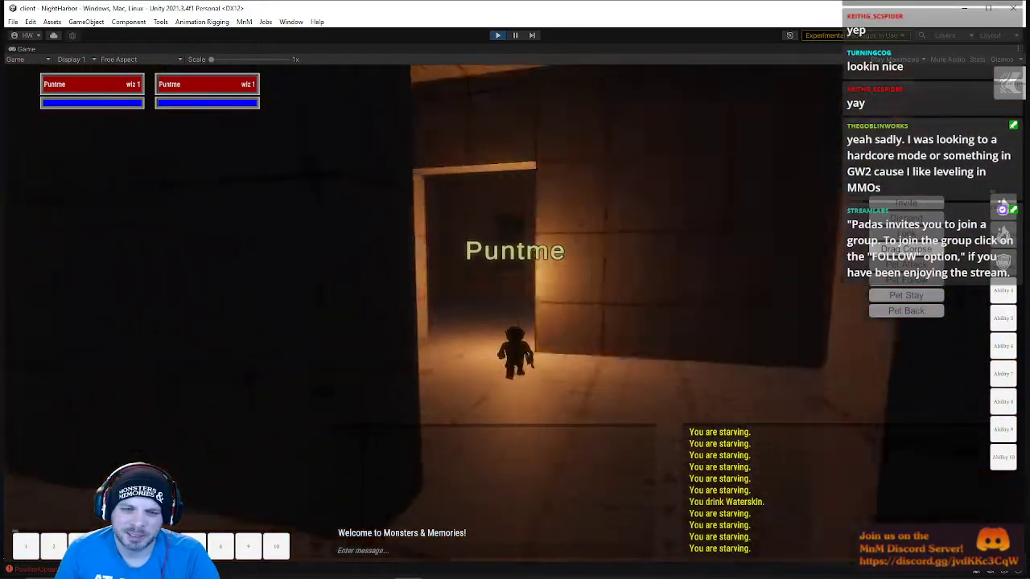
{"action": "right_click_drag", "start_coordinate": [514, 302], "coordinate": [580, 298]}
{"action": "right_click_drag", "start_coordinate": [515, 302], "coordinate": [611, 301]}
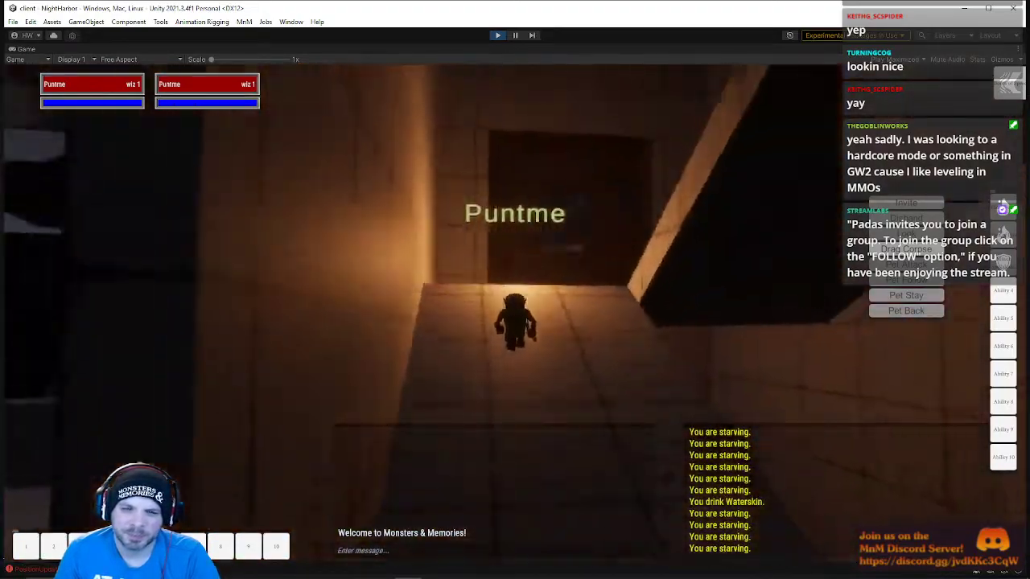
{"action": "right_click_drag", "start_coordinate": [515, 302], "coordinate": [741, 305]}
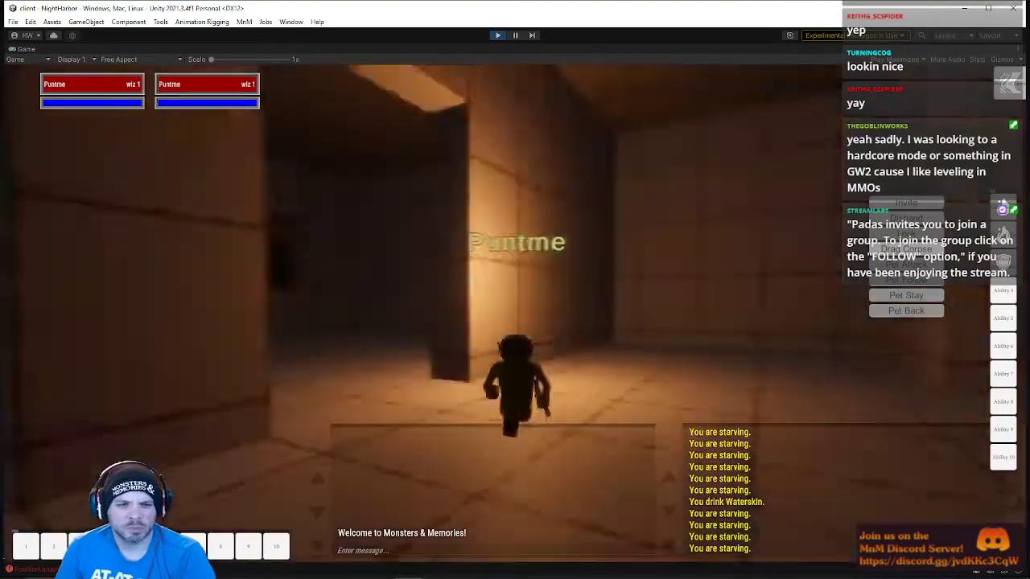
Tour the upper floor's rooms, the open terrace with low walls and the room with the narrow window
{"action": "right_click_drag", "start_coordinate": [515, 301], "coordinate": [434, 301]}
{"action": "right_click_drag", "start_coordinate": [515, 302], "coordinate": [724, 301]}
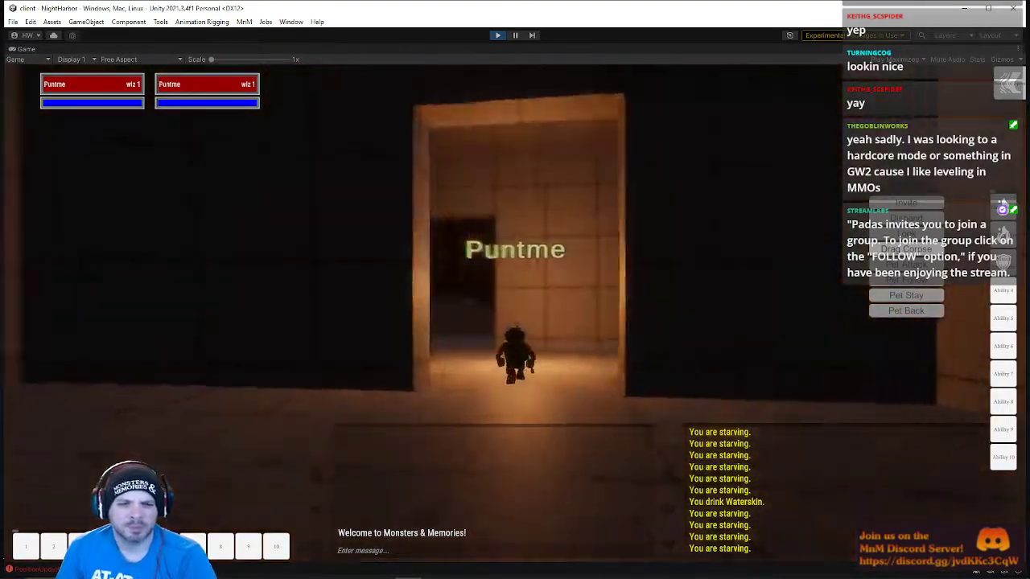
{"action": "right_click_drag", "start_coordinate": [515, 302], "coordinate": [434, 302]}
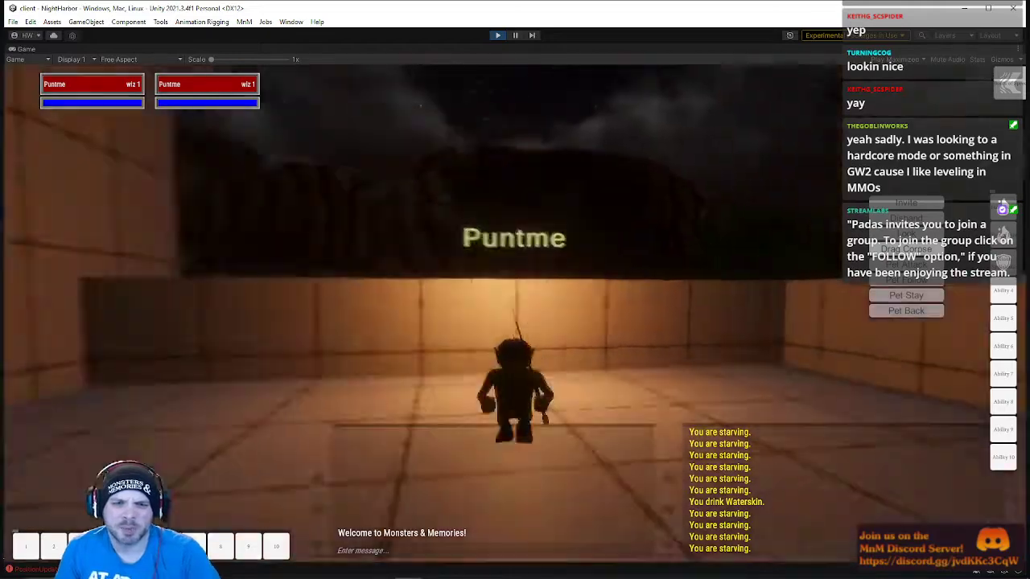
{"action": "right_click_drag", "start_coordinate": [515, 302], "coordinate": [724, 302]}
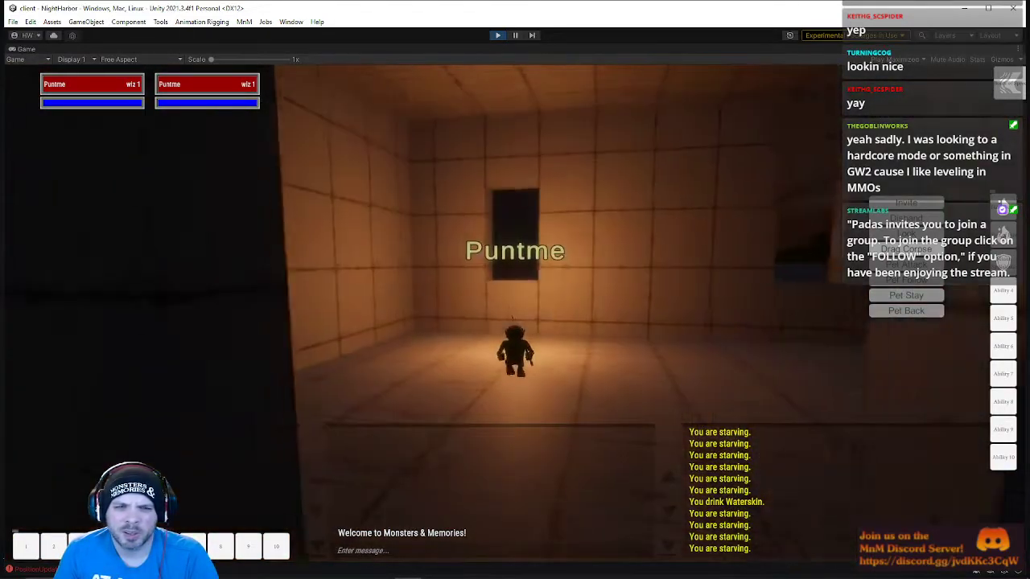
{"action": "right_click_drag", "start_coordinate": [515, 302], "coordinate": [427, 277]}
Examine the round stepped platform and the tall walls around the open sandy ground outside
{"action": "right_click_drag", "start_coordinate": [386, 362], "coordinate": [208, 182]}
{"action": "right_click_drag", "start_coordinate": [389, 149], "coordinate": [441, 209]}
{"action": "key", "text": "w"}
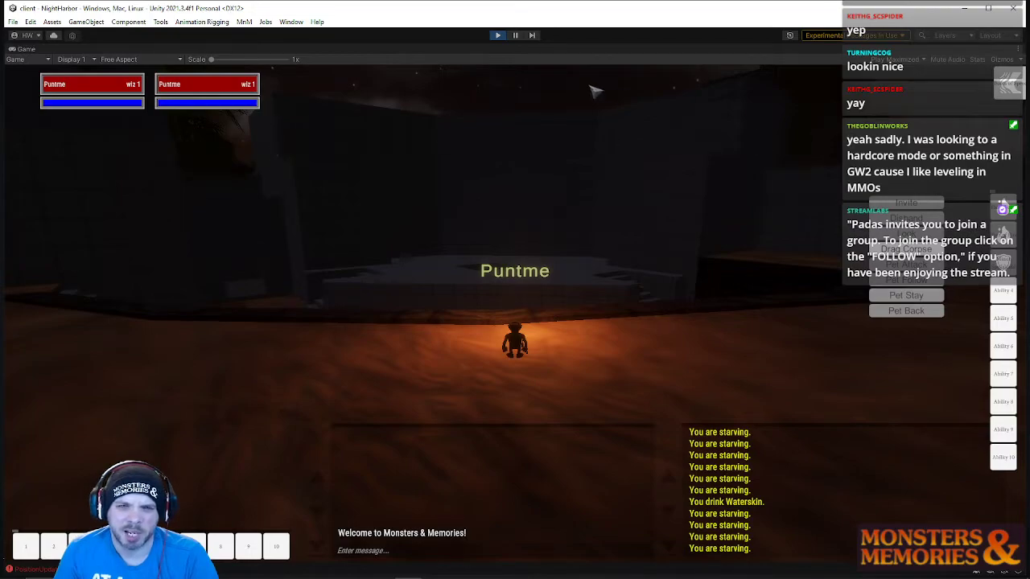
{"action": "right_click_drag", "start_coordinate": [384, 171], "coordinate": [435, 226]}
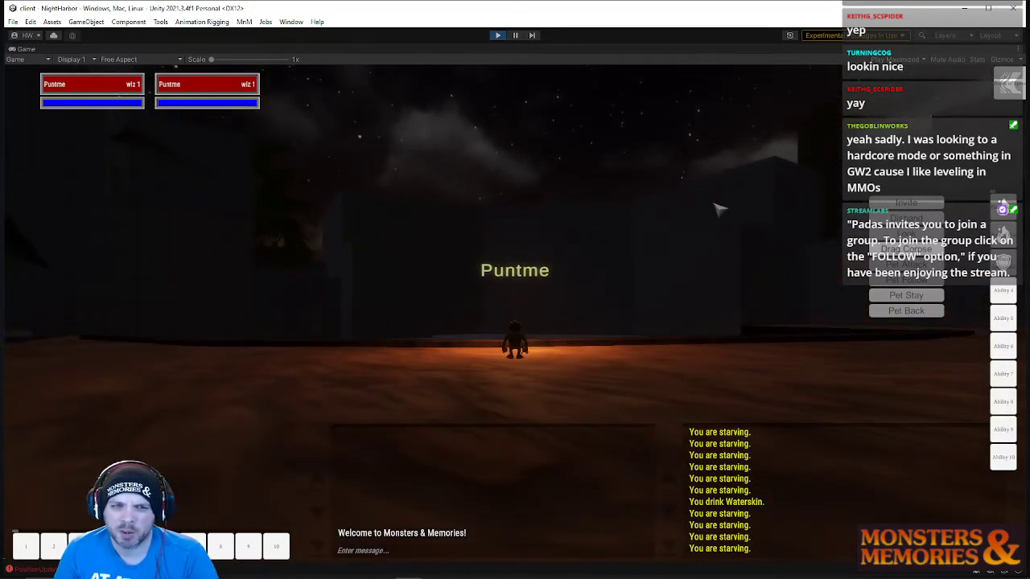
{"action": "key", "text": "w"}
{"action": "right_click_drag", "start_coordinate": [529, 251], "coordinate": [621, 248]}
{"action": "key", "text": "w"}
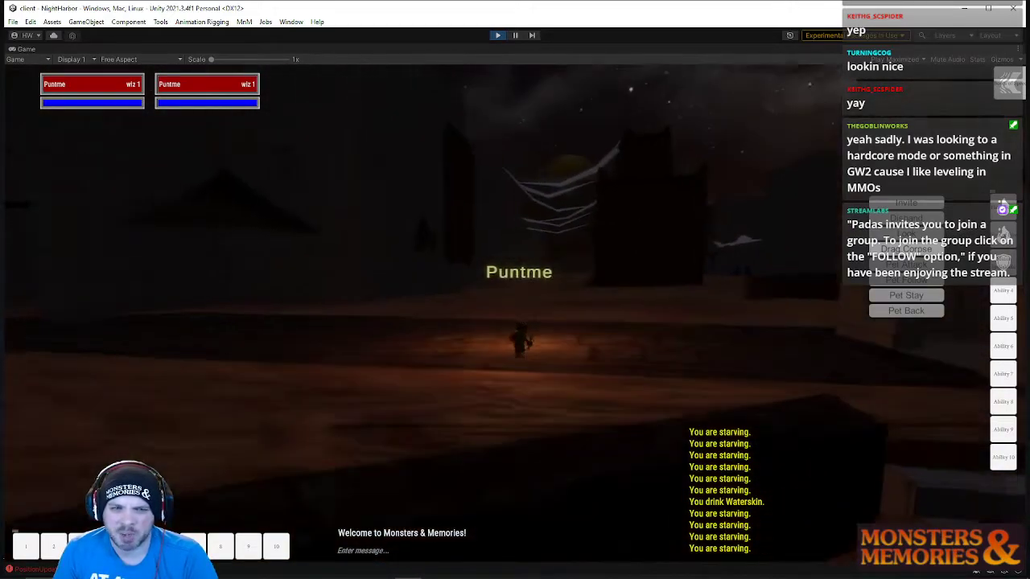
Follow the sandy street past the low block wall and cloth canopies to review the row of arches
{"action": "key", "text": "w"}
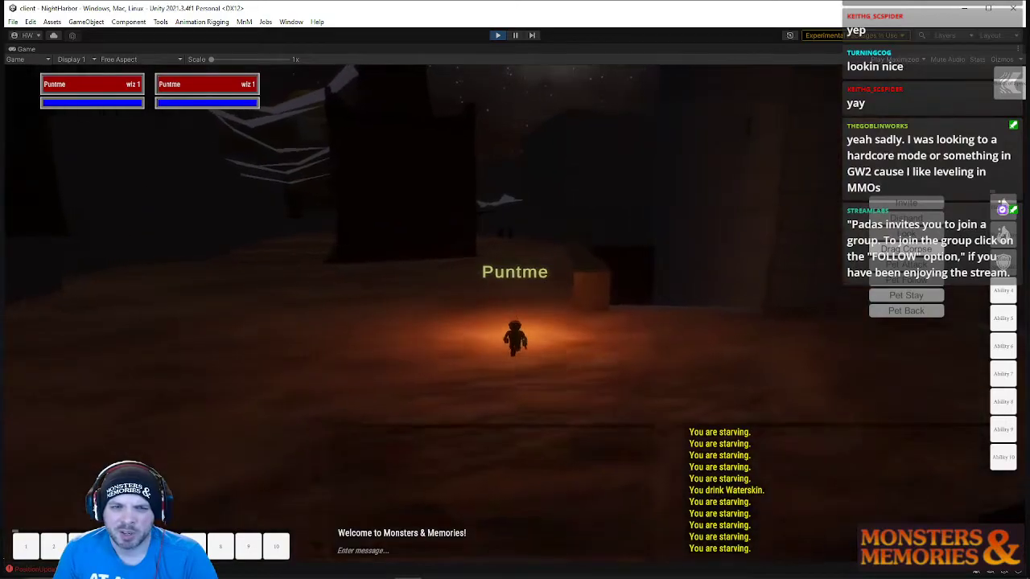
{"action": "key", "text": "w"}
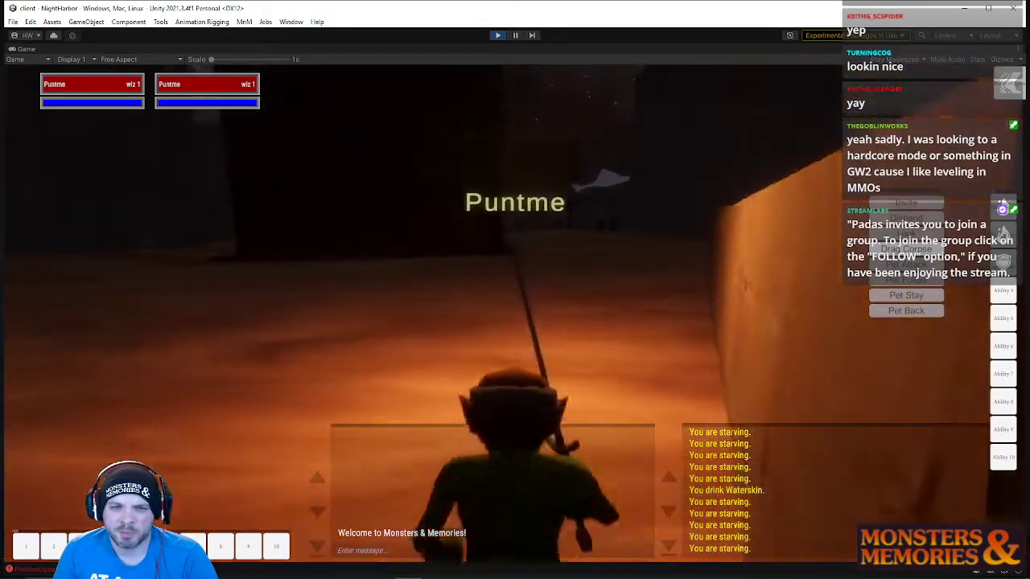
{"action": "key", "text": "w"}
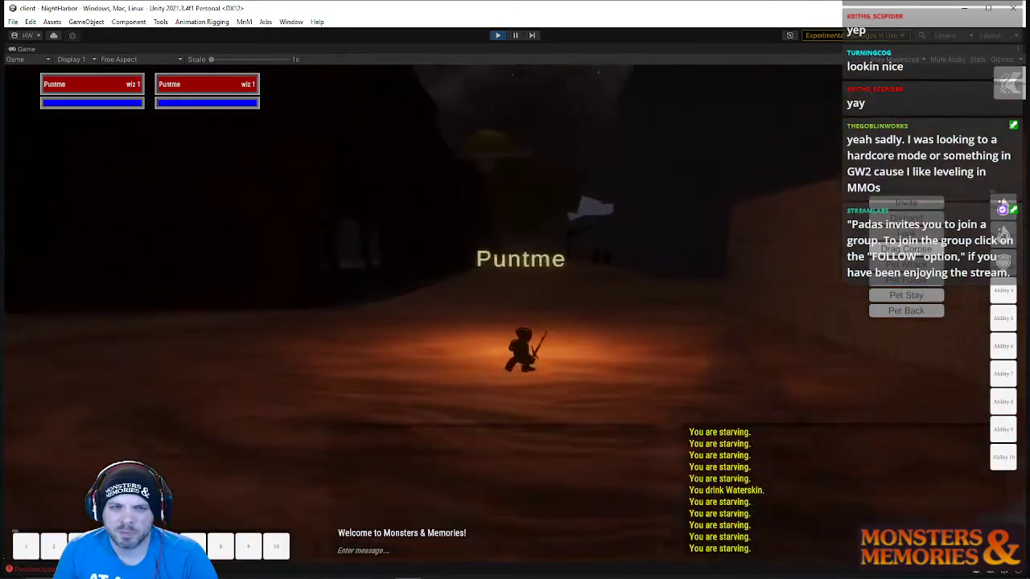
{"action": "key", "text": "w"}
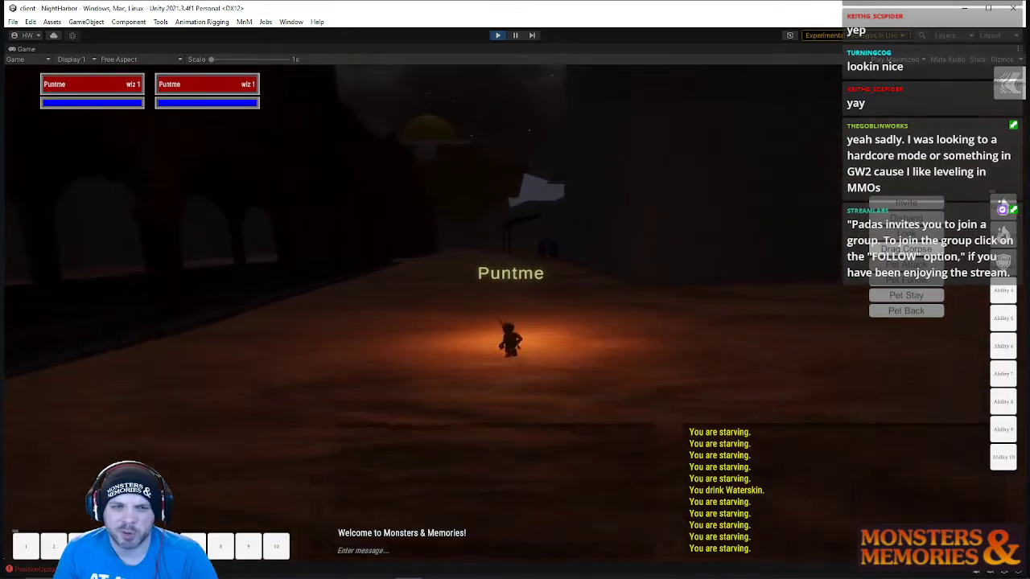
{"action": "right_click_drag", "start_coordinate": [661, 124], "coordinate": [290, 294]}
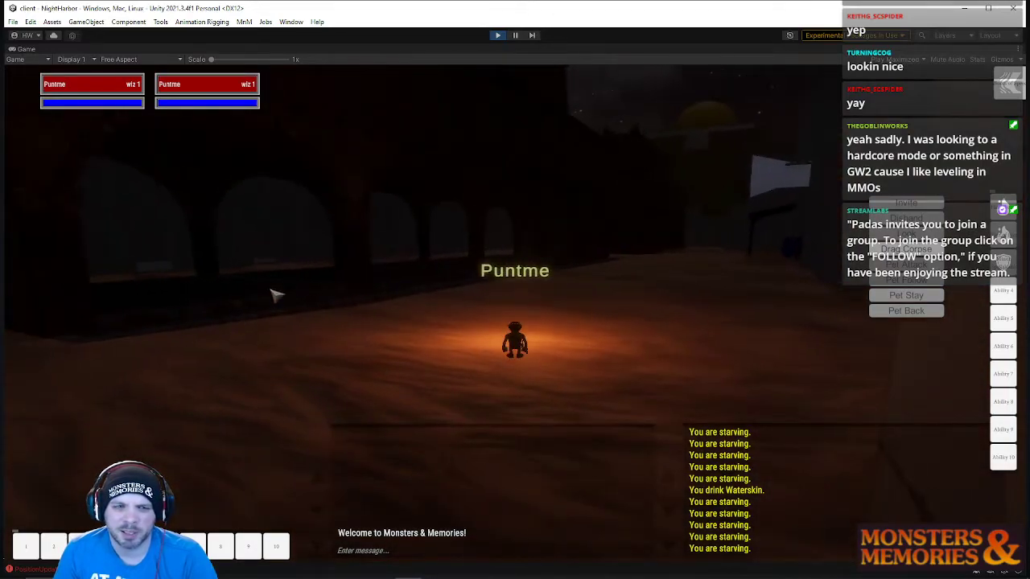
{"action": "key", "text": "w"}
Walk between the tall walls and across the paved road to inspect the facades and wooden beam frame
{"action": "right_click_drag", "start_coordinate": [612, 279], "coordinate": [869, 281]}
{"action": "right_click_drag", "start_coordinate": [56, 188], "coordinate": [209, 217]}
{"action": "key", "text": "w"}
{"action": "key", "text": "w"}
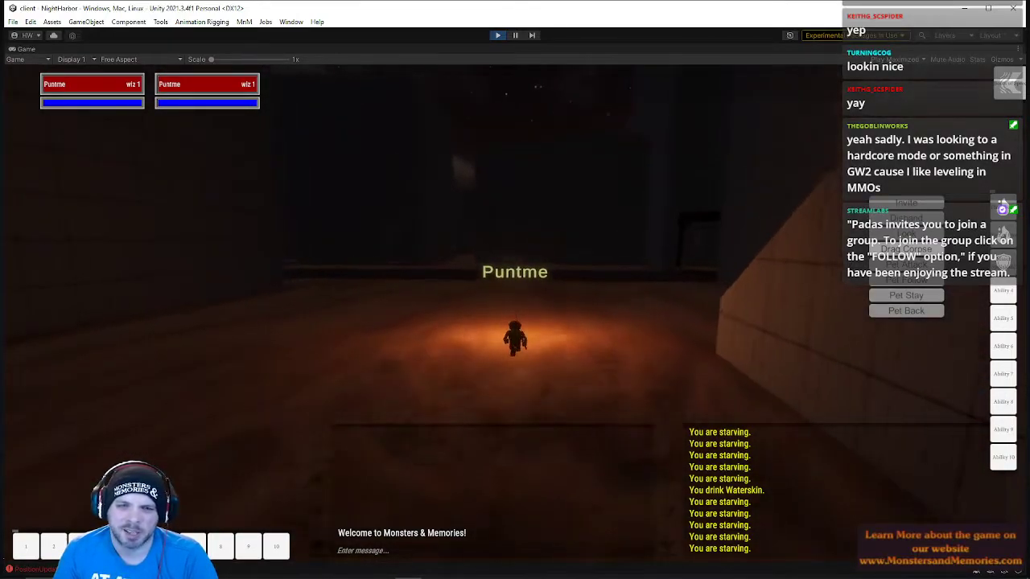
{"action": "key", "text": "w"}
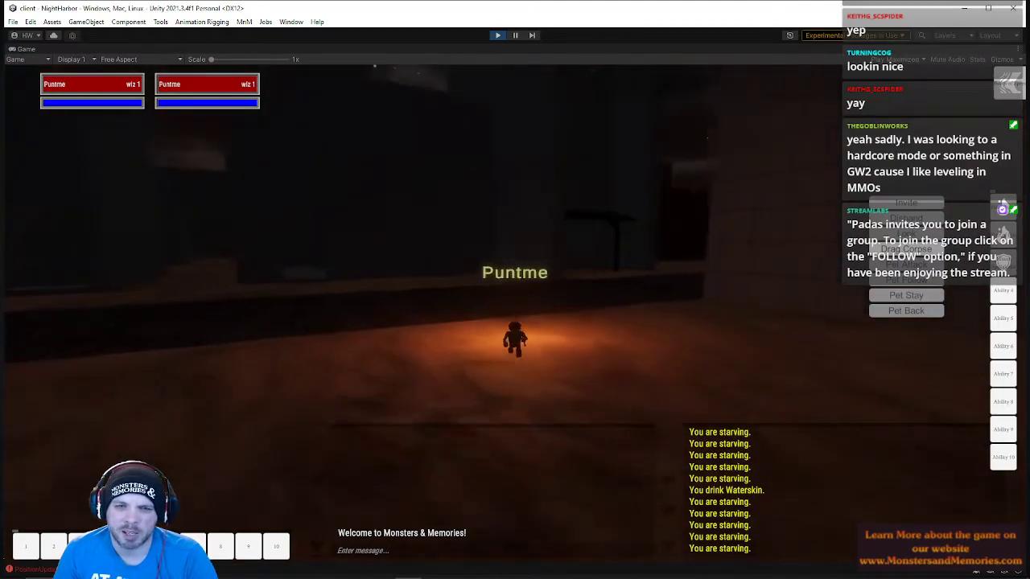
{"action": "key", "text": "w"}
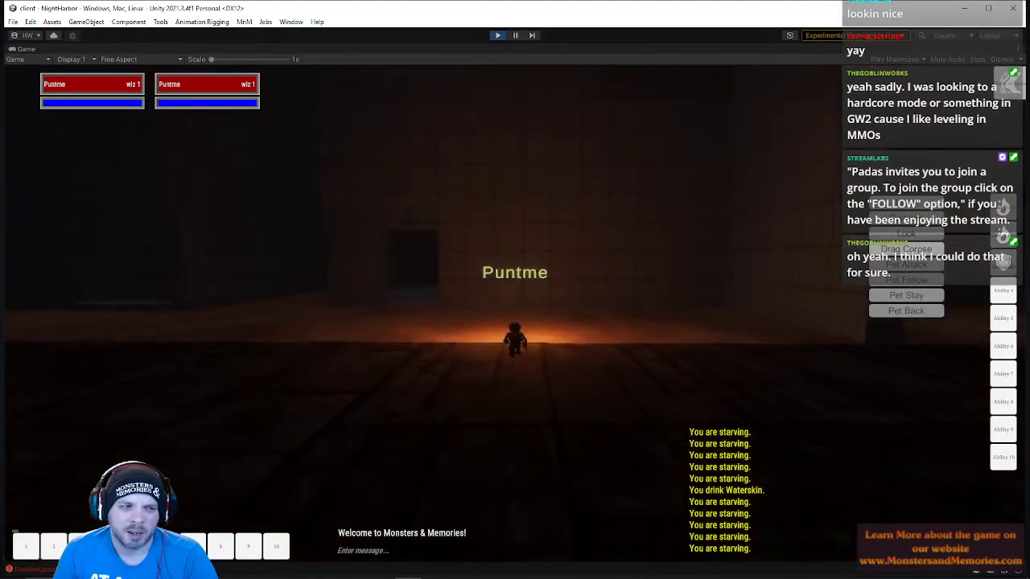
{"action": "key", "text": "w"}
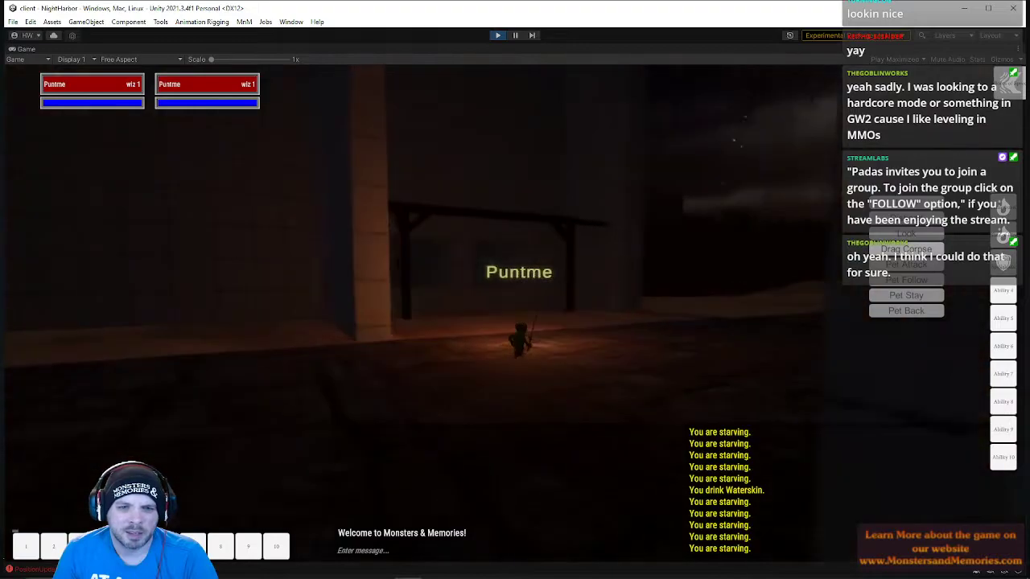
Explore the nearby building's connected rooms, doorways and large window opening, and head back out to the wooden beam frame
{"action": "key", "text": "w"}
{"action": "key", "text": "w"}
{"action": "key", "text": "w"}
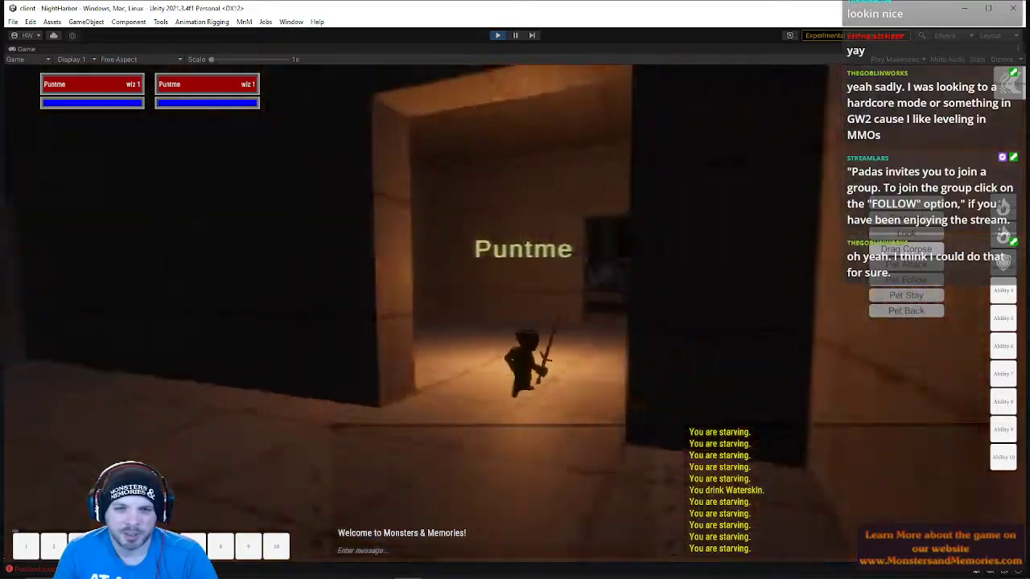
{"action": "key", "text": "w"}
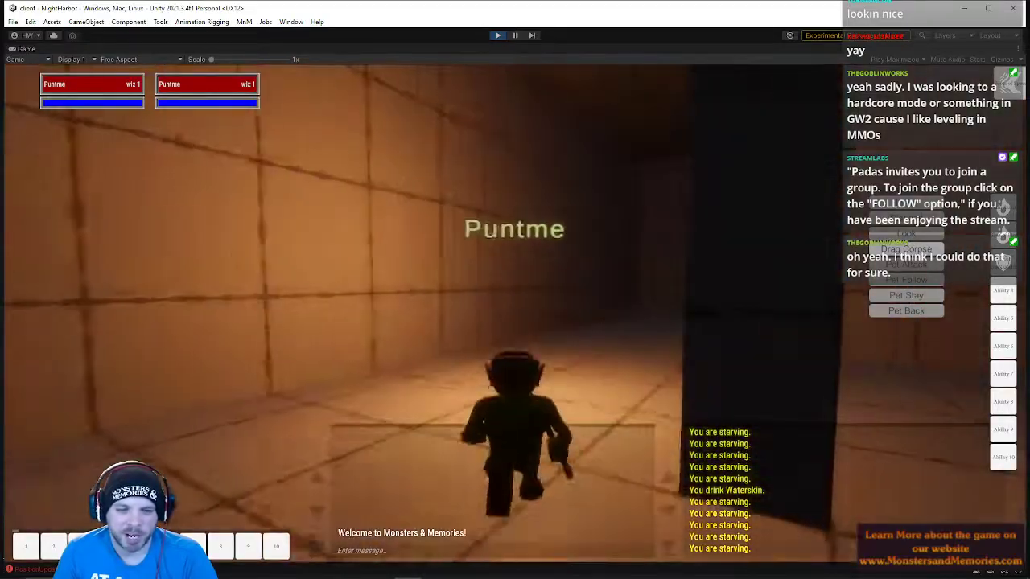
{"action": "key", "text": "w"}
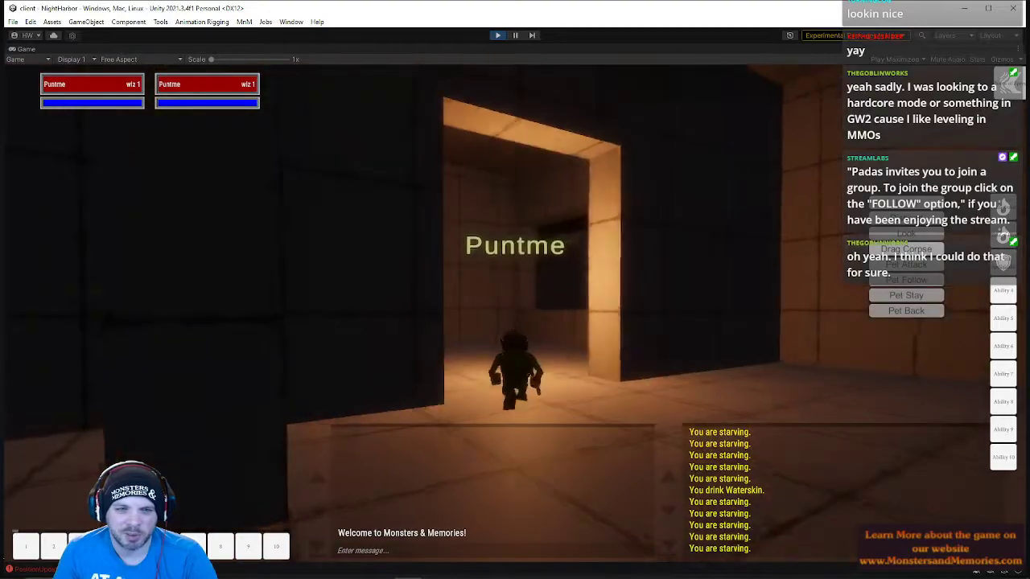
{"action": "key", "text": "w"}
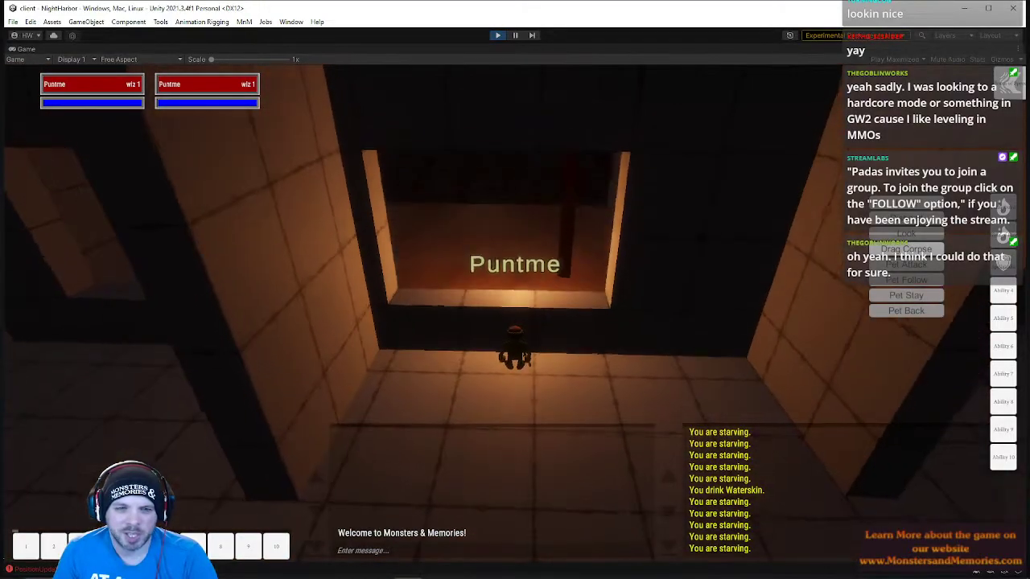
{"action": "key", "text": "w"}
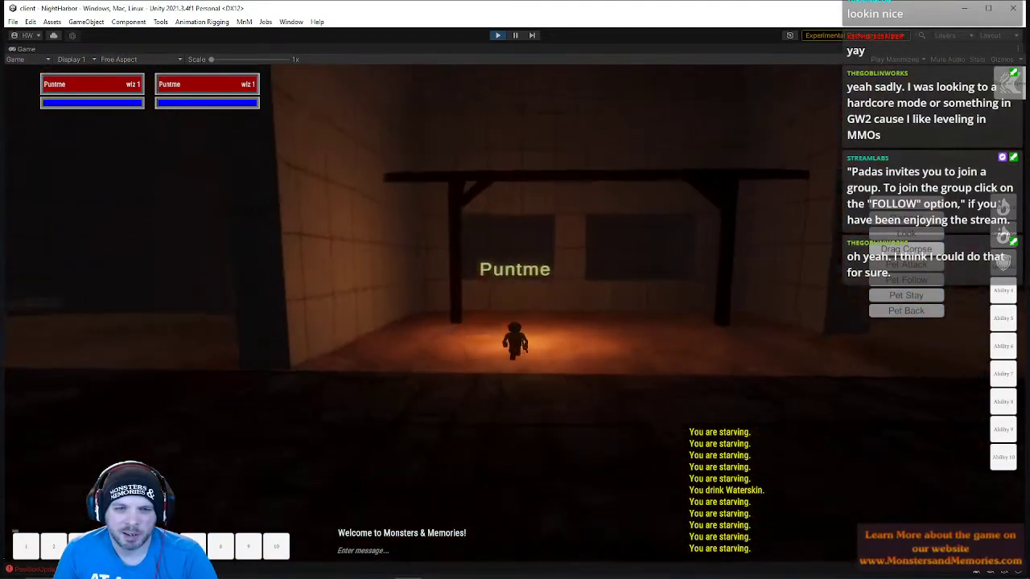
Finish looking around the street by the wooden beam frame and exit play mode
{"action": "key", "text": "w"}
{"action": "right_click_drag", "start_coordinate": [515, 290], "coordinate": [445, 219]}
{"action": "right_click_drag", "start_coordinate": [537, 252], "coordinate": [434, 233]}
{"action": "key", "text": "w"}
{"action": "left_click", "coordinate": [500, 36]}
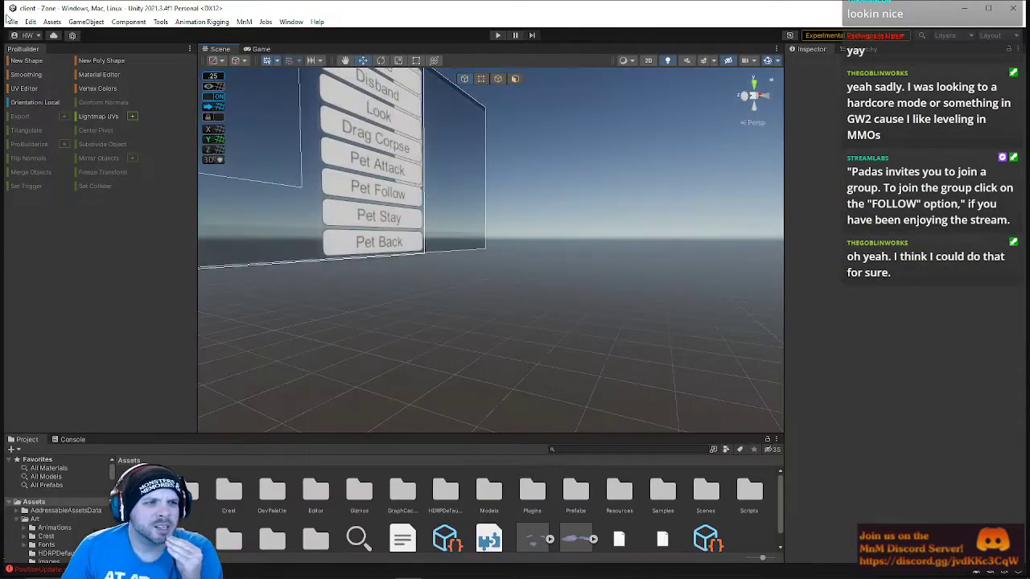
Open the NightHarbor scene from the project's Assets/Scenes/Maps folder
{"action": "left_click", "coordinate": [12, 22]}
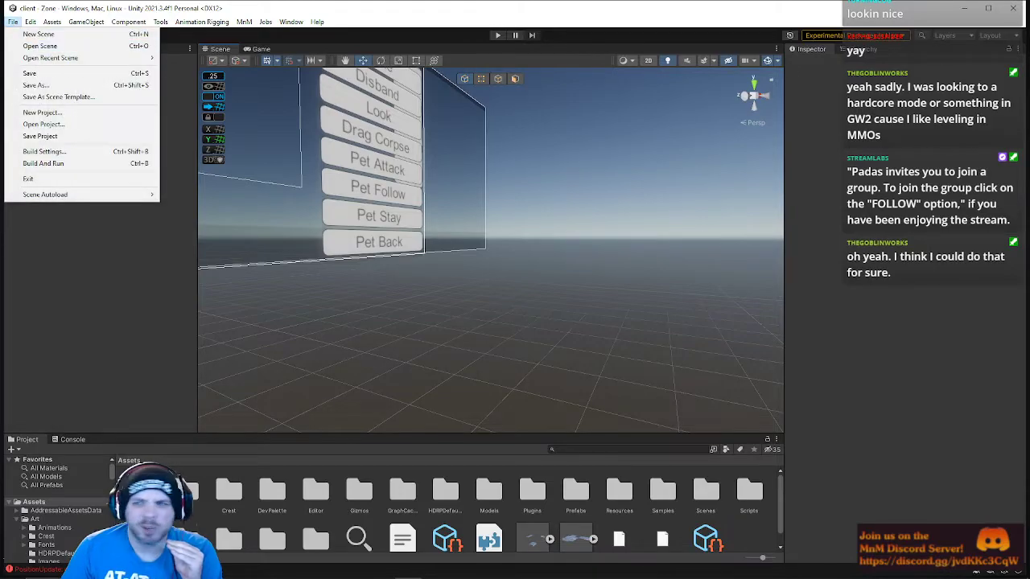
{"action": "key", "text": "alt+Tab"}
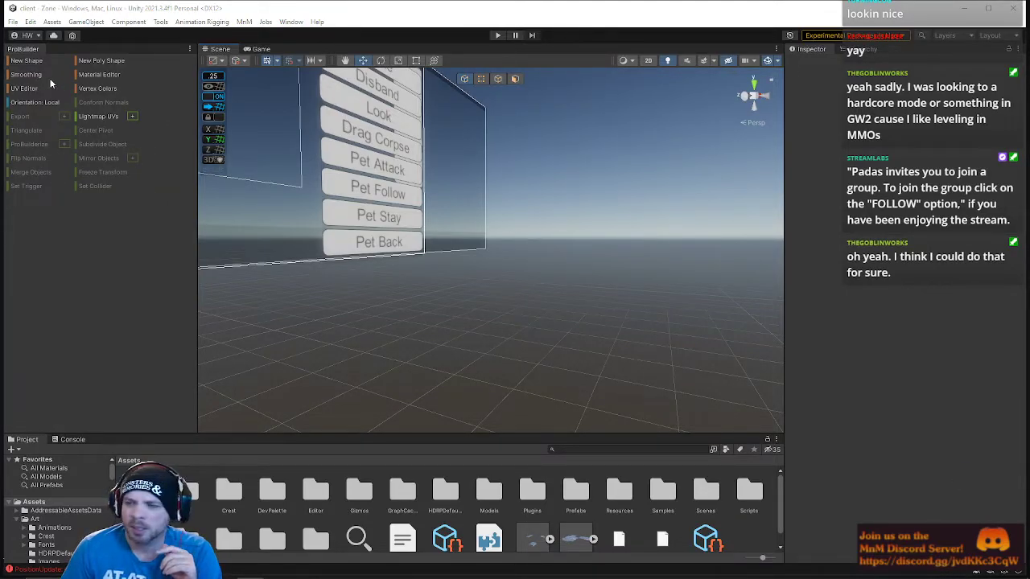
{"action": "left_click", "coordinate": [16, 22]}
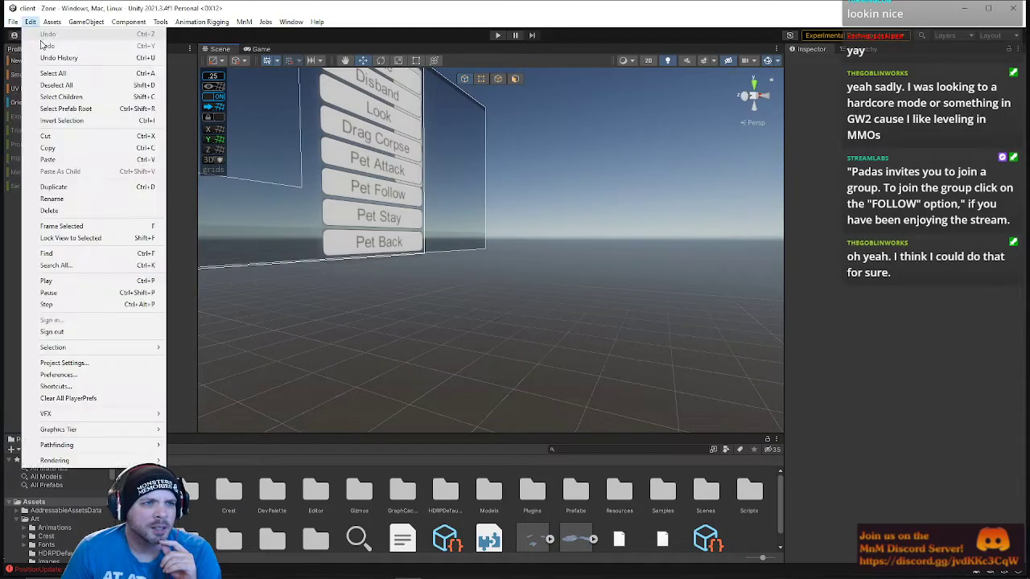
{"action": "mouse_move", "coordinate": [121, 58]}
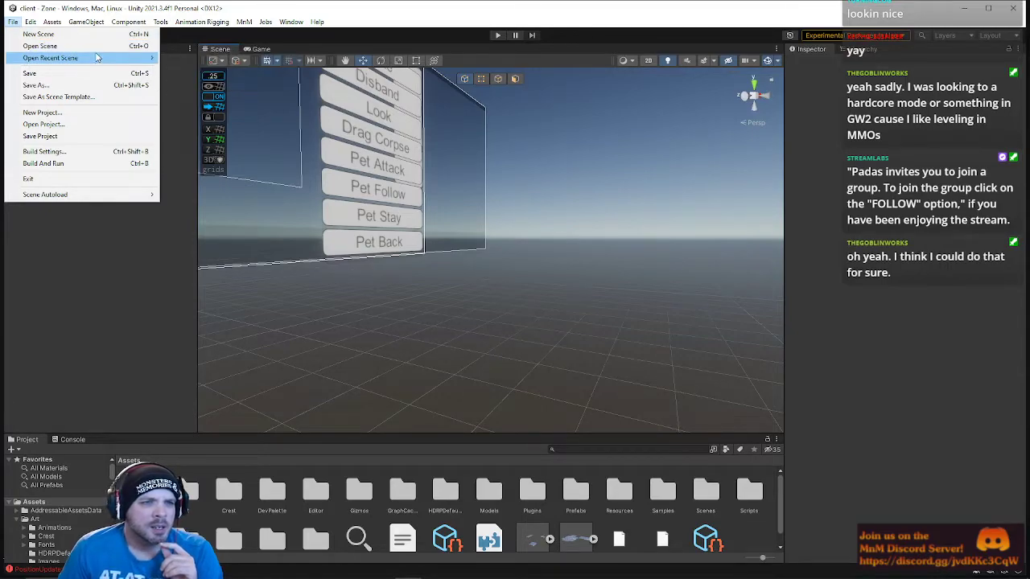
{"action": "left_click", "coordinate": [41, 46]}
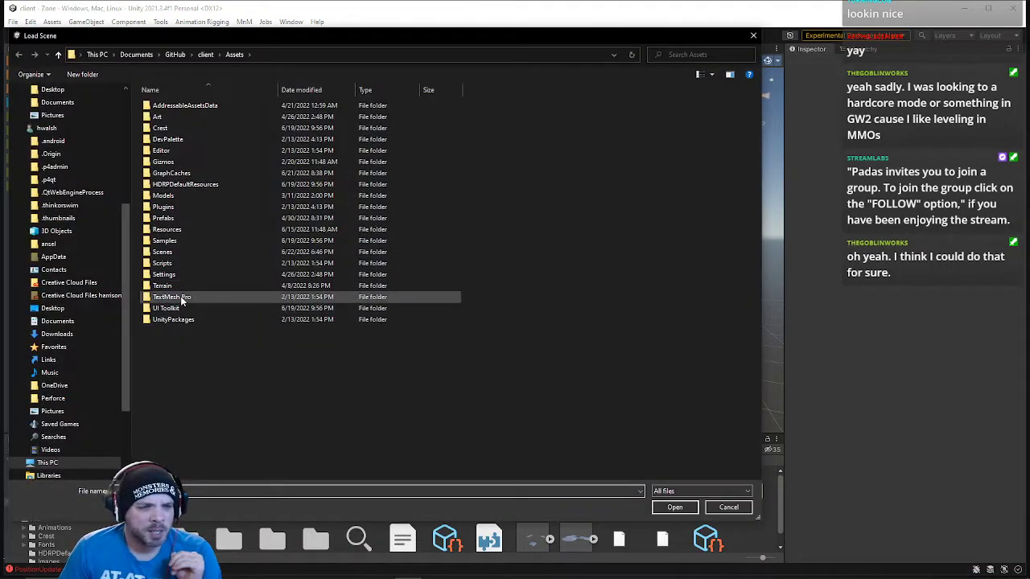
{"action": "double_click", "coordinate": [187, 252]}
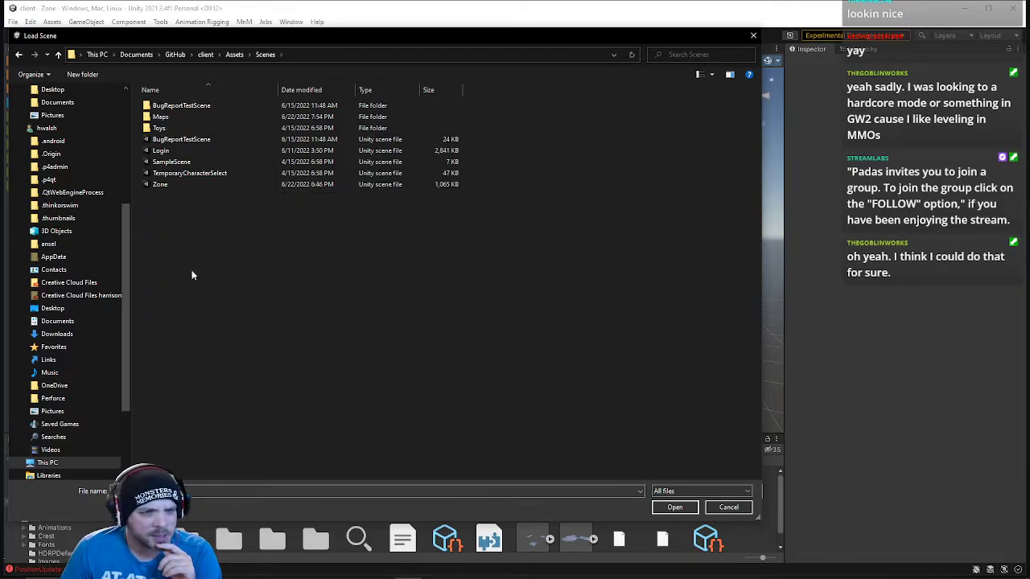
{"action": "double_click", "coordinate": [160, 116]}
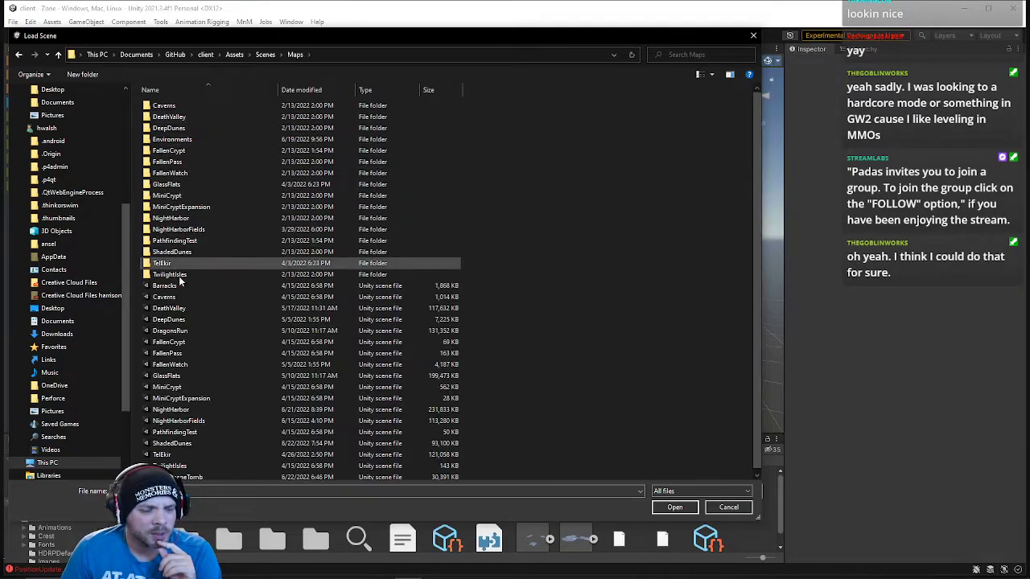
{"action": "scroll", "coordinate": [193, 380], "scroll_direction": "down", "scroll_amount": 1}
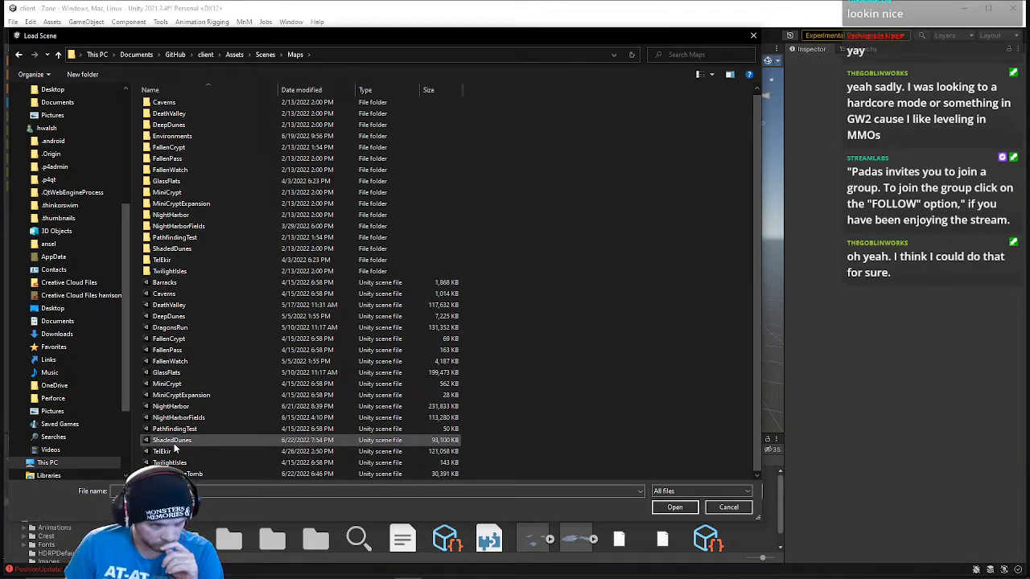
{"action": "double_click", "coordinate": [177, 418]}
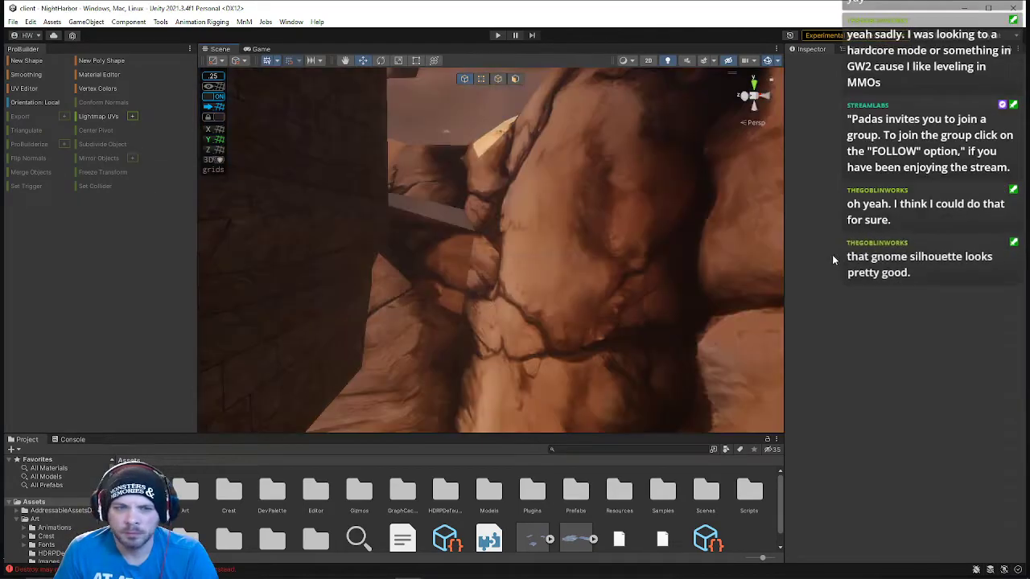
Widen the Scene view and frame the NightHarbor city layout from high above
{"action": "right_click_drag", "start_coordinate": [528, 251], "coordinate": [899, 416]}
{"action": "key", "text": "w"}
{"action": "left_click_drag", "start_coordinate": [785, 230], "coordinate": [890, 228]}
{"action": "right_click_drag", "start_coordinate": [683, 263], "coordinate": [645, 317]}
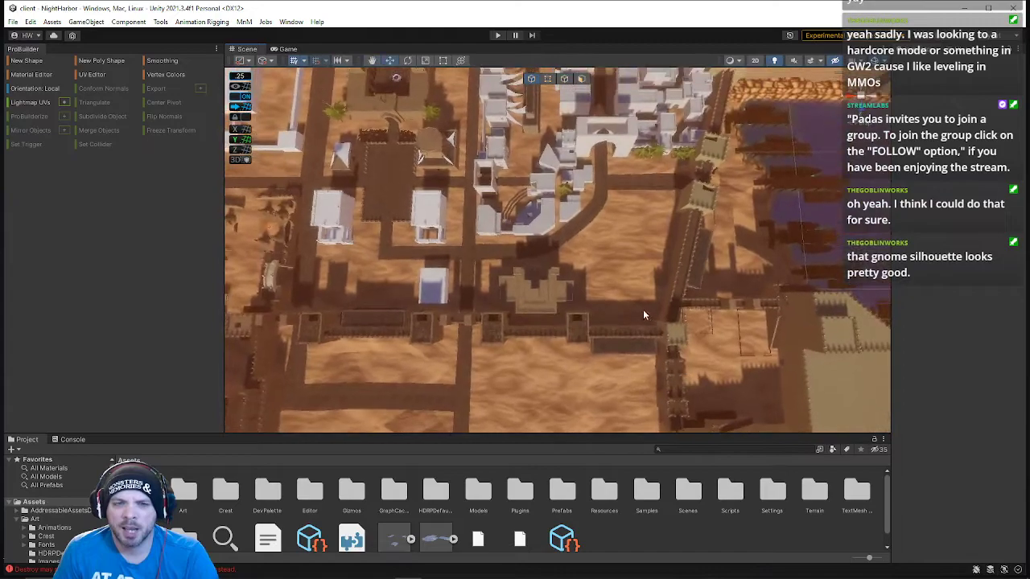
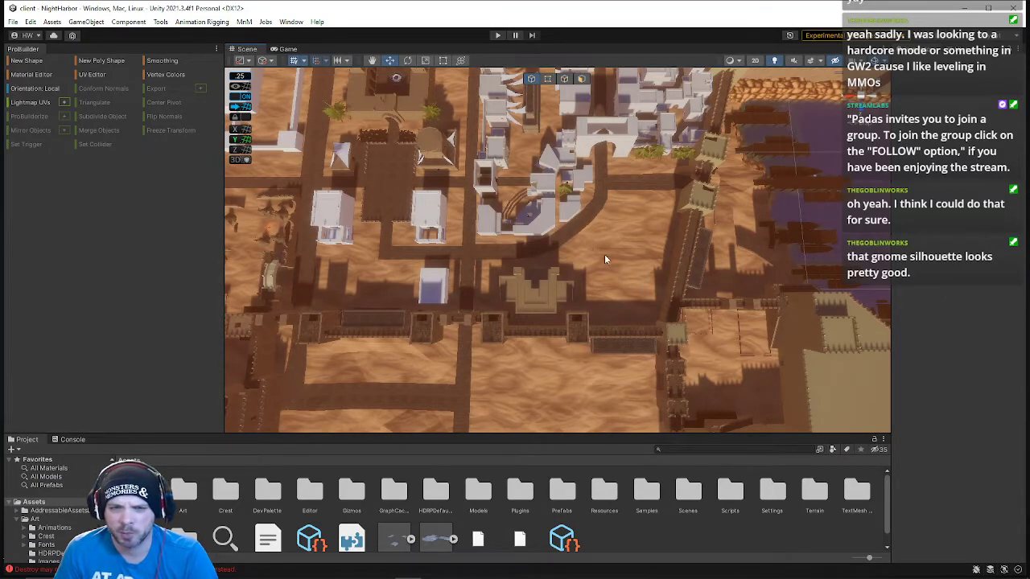
Examine the city layout from above, the walled tent camp, and the streets around the white blockout compound
{"action": "right_click_drag", "start_coordinate": [609, 236], "coordinate": [530, 243]}
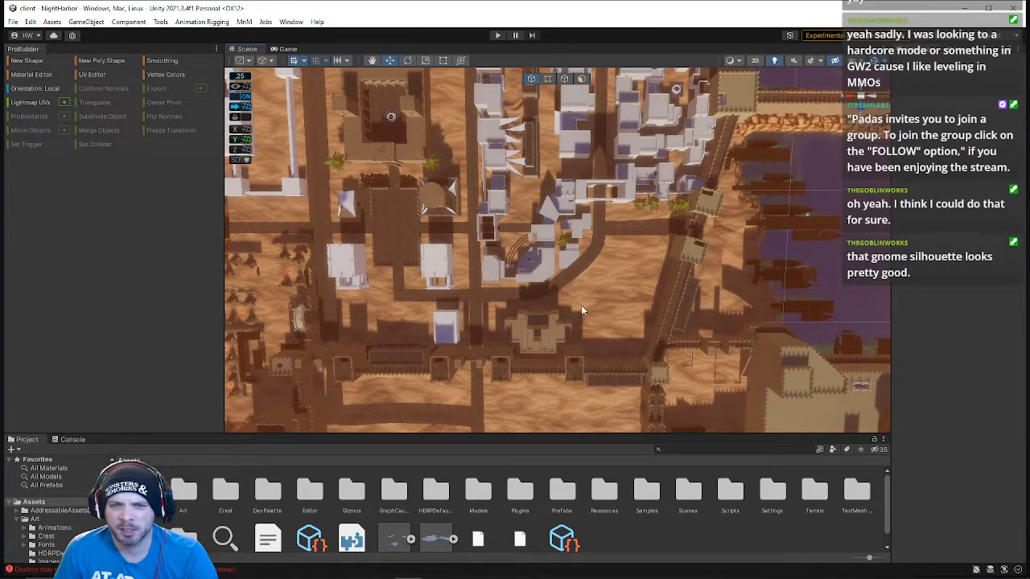
{"action": "right_click_drag", "start_coordinate": [636, 272], "coordinate": [646, 215]}
{"action": "right_click_drag", "start_coordinate": [591, 369], "coordinate": [492, 240]}
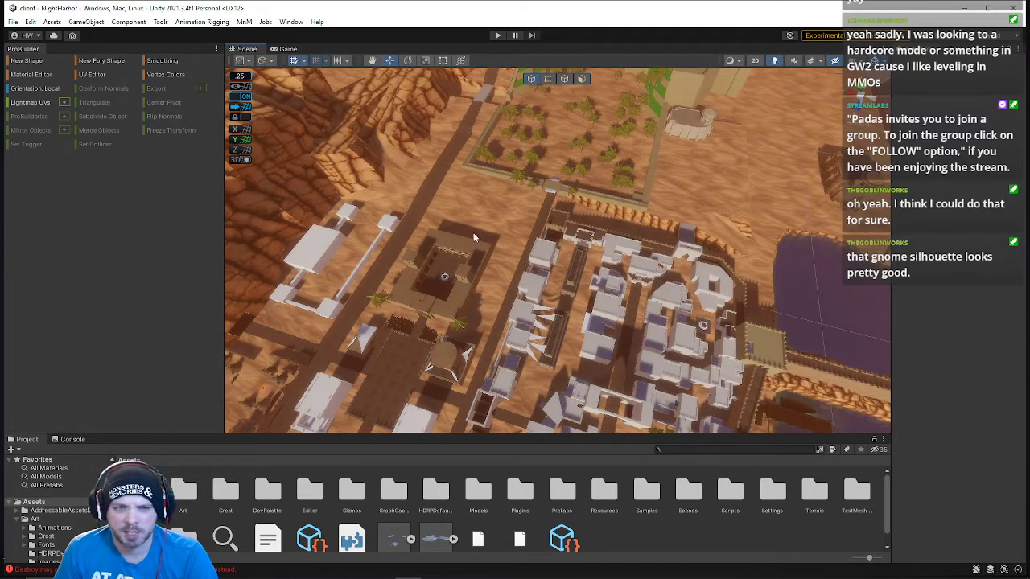
{"action": "right_click_drag", "start_coordinate": [429, 160], "coordinate": [490, 123]}
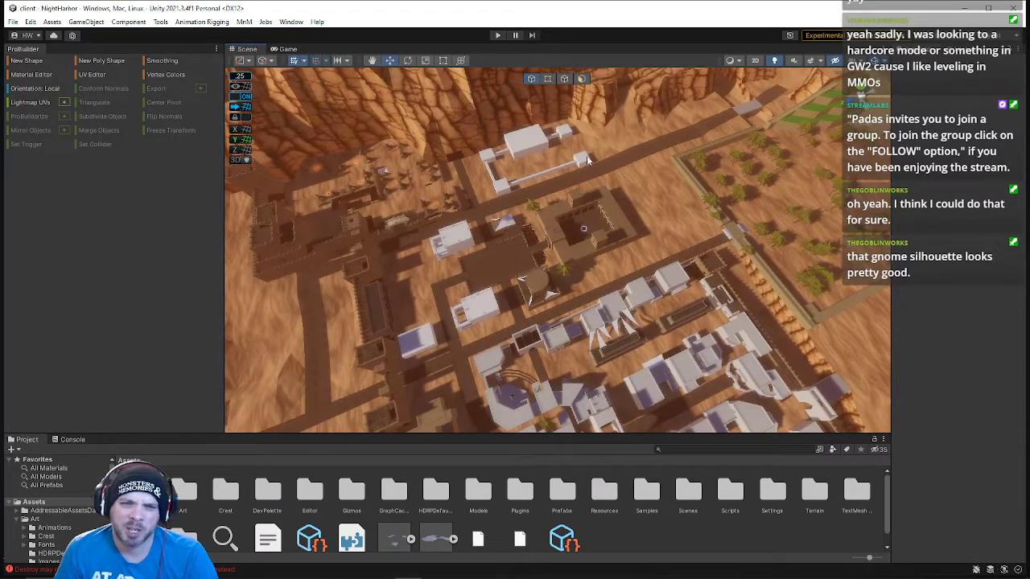
{"action": "right_click_drag", "start_coordinate": [541, 177], "coordinate": [393, 206]}
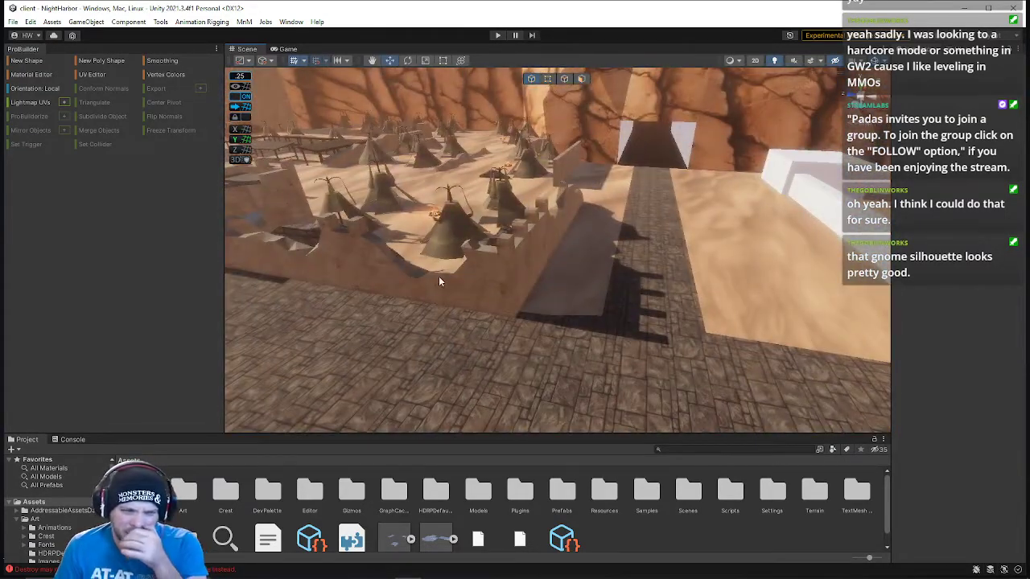
{"action": "right_click_drag", "start_coordinate": [464, 262], "coordinate": [410, 271]}
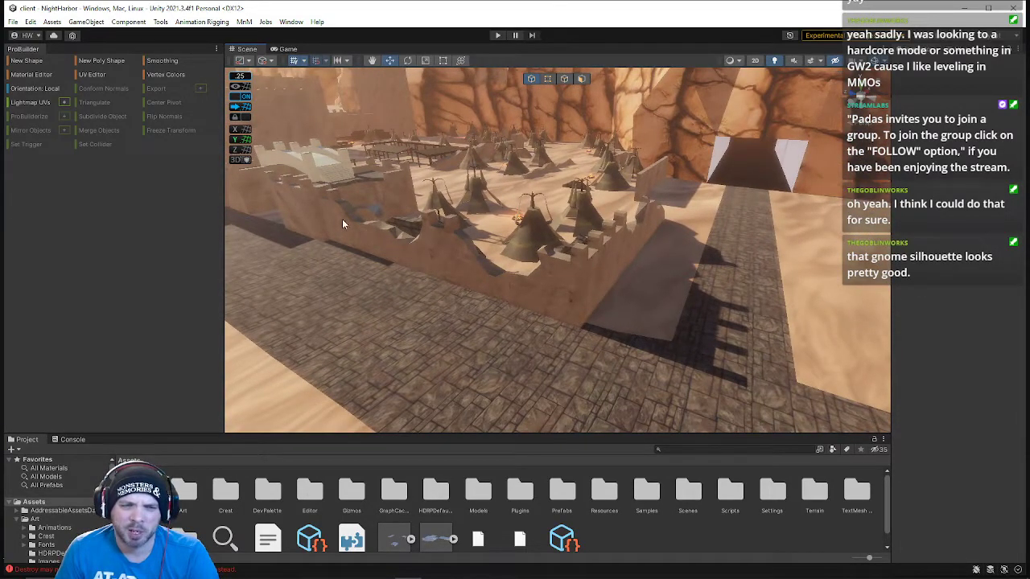
{"action": "right_click_drag", "start_coordinate": [592, 231], "coordinate": [488, 219]}
{"action": "right_click_drag", "start_coordinate": [610, 270], "coordinate": [437, 277]}
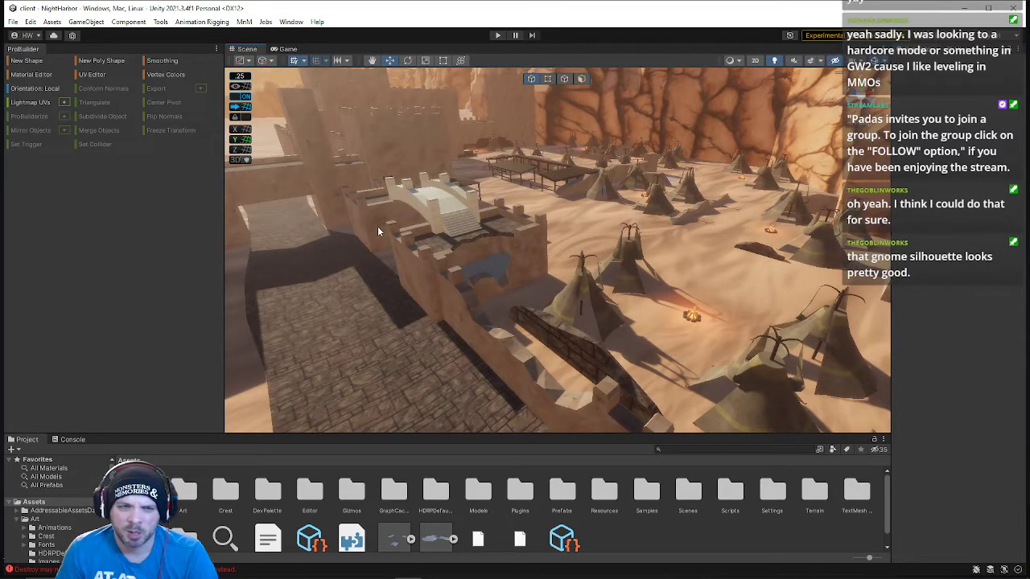
{"action": "right_click_drag", "start_coordinate": [528, 248], "coordinate": [590, 231]}
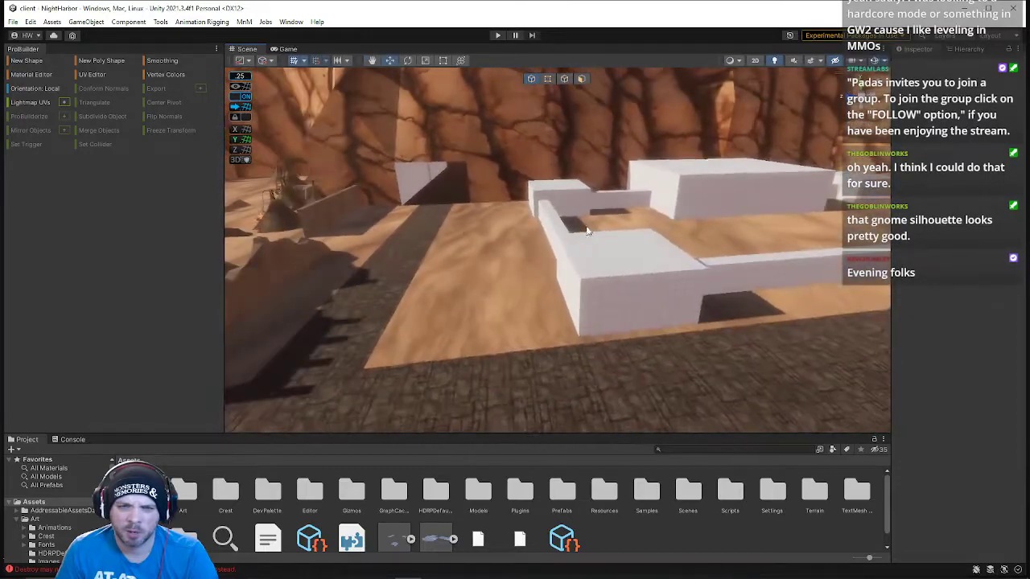
{"action": "right_click_drag", "start_coordinate": [412, 250], "coordinate": [583, 212]}
Delete the two narrow slanted faces beside the small window recesses on the building wall under the fabric awnings
{"action": "left_click", "coordinate": [602, 207]}
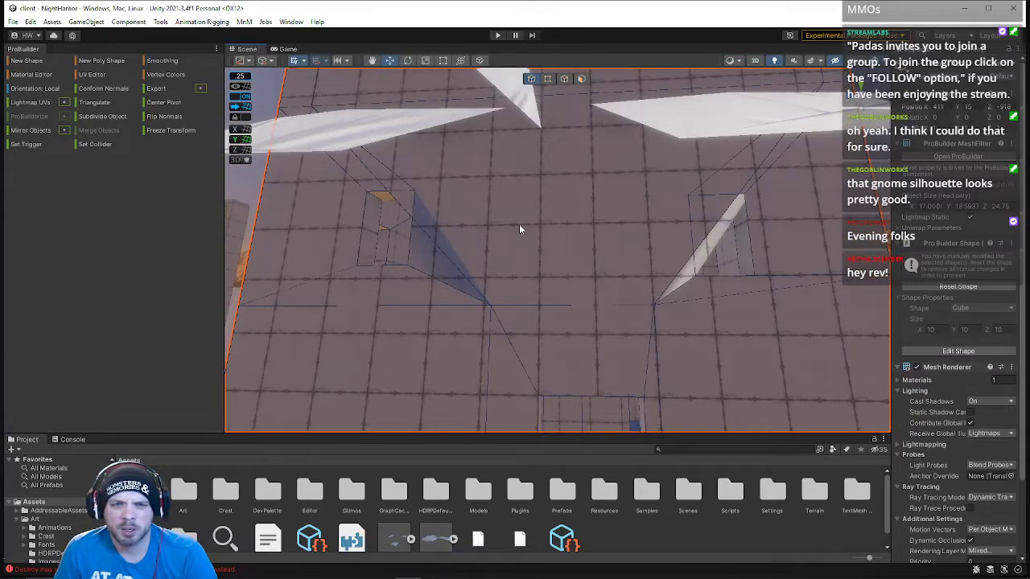
{"action": "left_click", "coordinate": [547, 78]}
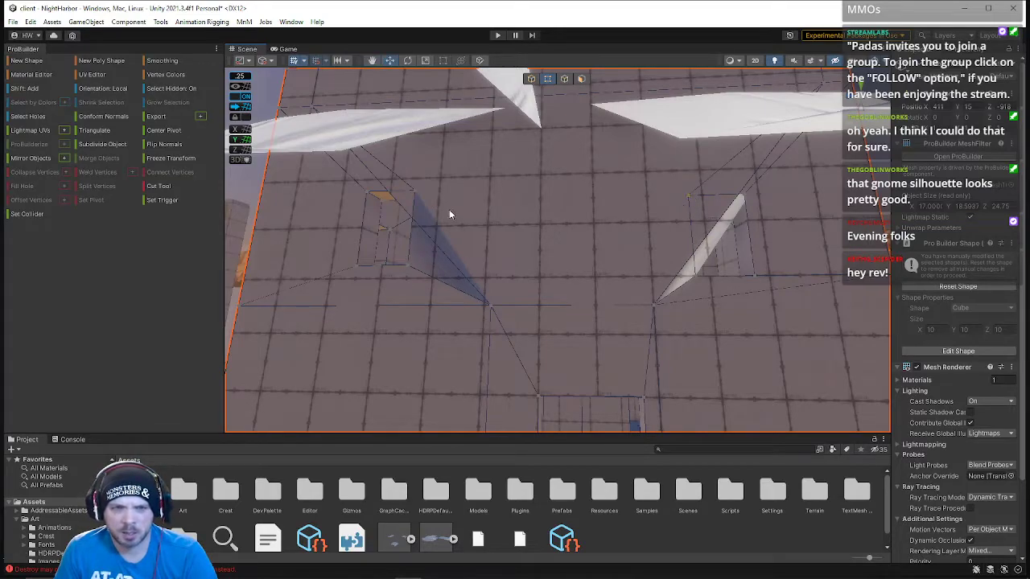
{"action": "left_click", "coordinate": [418, 194]}
{"action": "left_click", "coordinate": [688, 196], "text": "shift"}
{"action": "left_click", "coordinate": [659, 212]}
{"action": "left_click", "coordinate": [581, 78]}
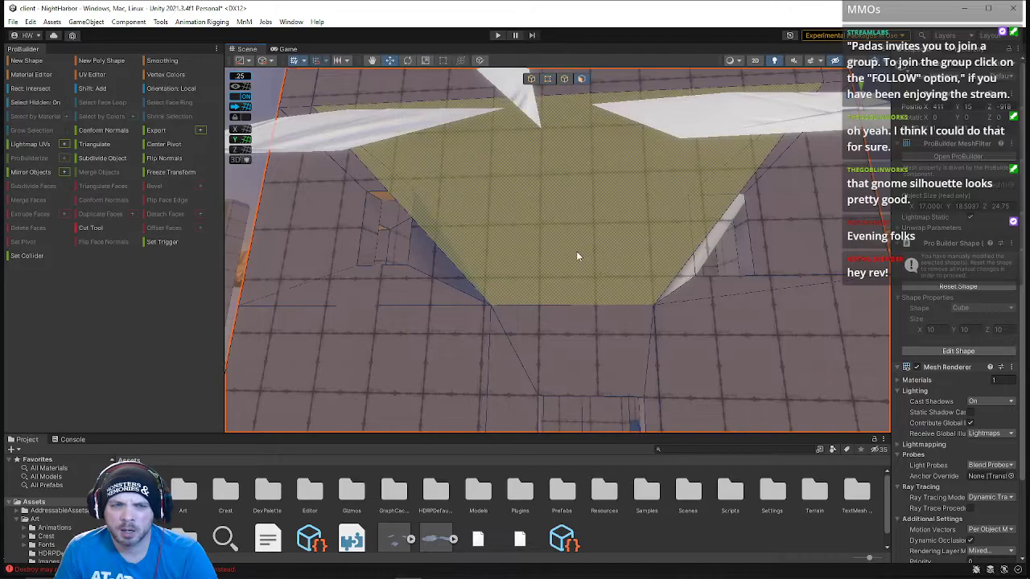
{"action": "left_click", "coordinate": [447, 264]}
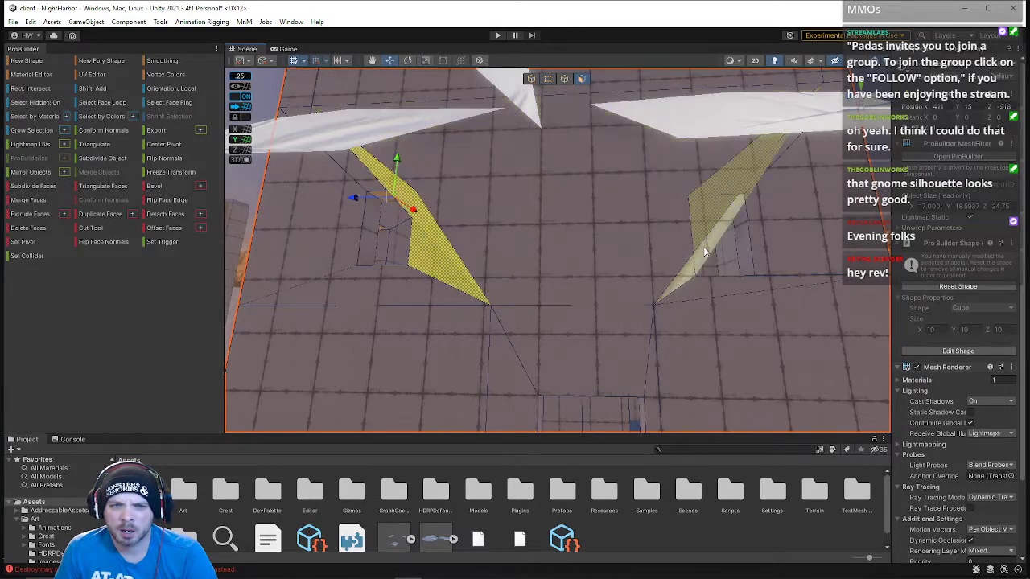
{"action": "key", "text": "Delete"}
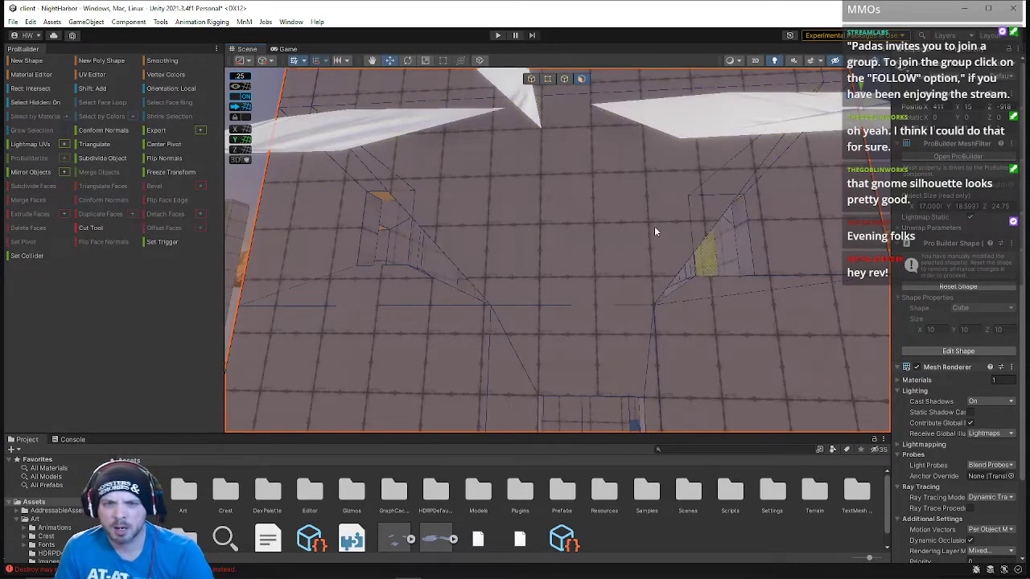
Delete the large central face of that wall between the two small window recesses
{"action": "left_click", "coordinate": [548, 79]}
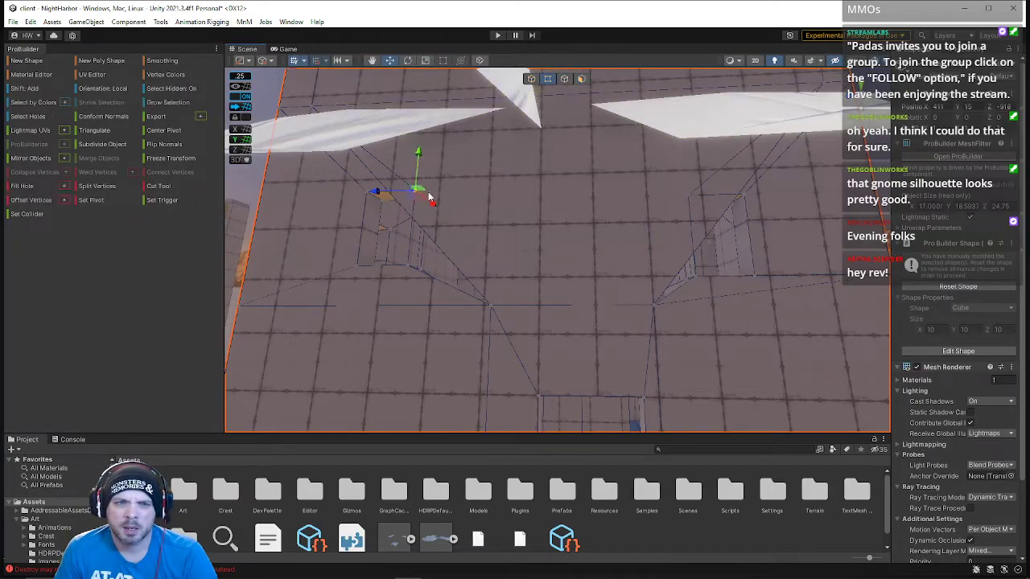
{"action": "left_click", "coordinate": [690, 196]}
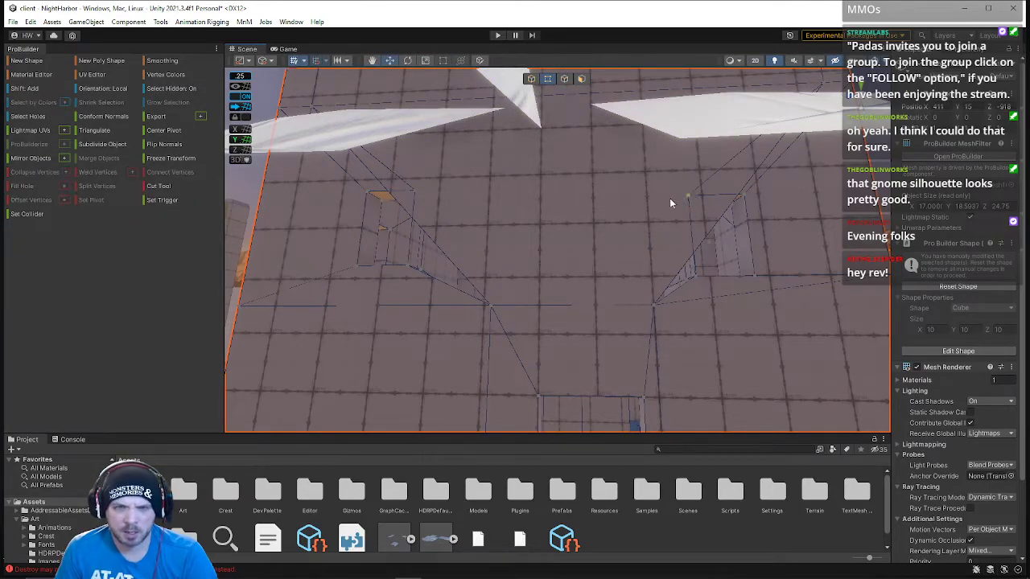
{"action": "left_click", "coordinate": [581, 78]}
{"action": "left_click", "coordinate": [586, 179]}
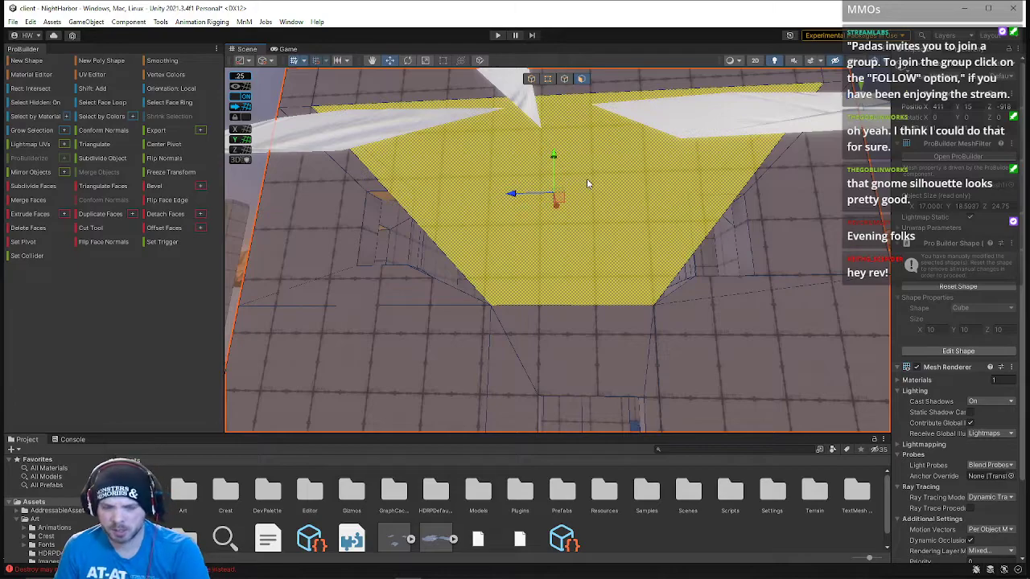
Bridge the opening's two upright side edges and its lower pair of edges with new faces
{"action": "left_click", "coordinate": [564, 78]}
{"action": "left_click", "coordinate": [414, 233]}
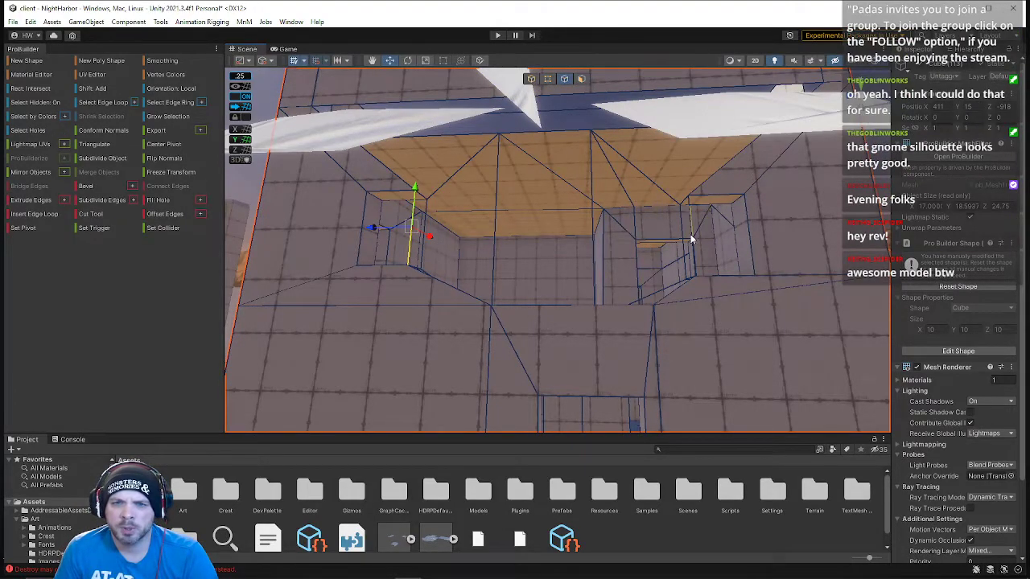
{"action": "left_click_drag", "start_coordinate": [691, 239], "coordinate": [488, 236], "text": "alt"}
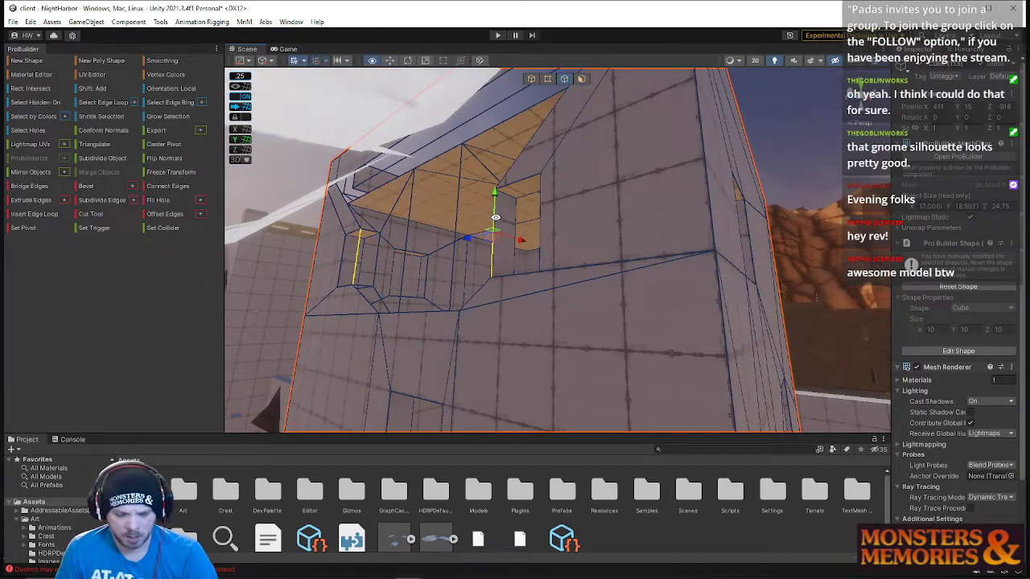
{"action": "left_click", "coordinate": [493, 242], "text": "shift"}
{"action": "left_click", "coordinate": [429, 280]}
{"action": "left_click", "coordinate": [424, 312], "text": "shift"}
Bridge the slanted upper edges of the opening to close the remaining gap in the wall
{"action": "left_click", "coordinate": [349, 208]}
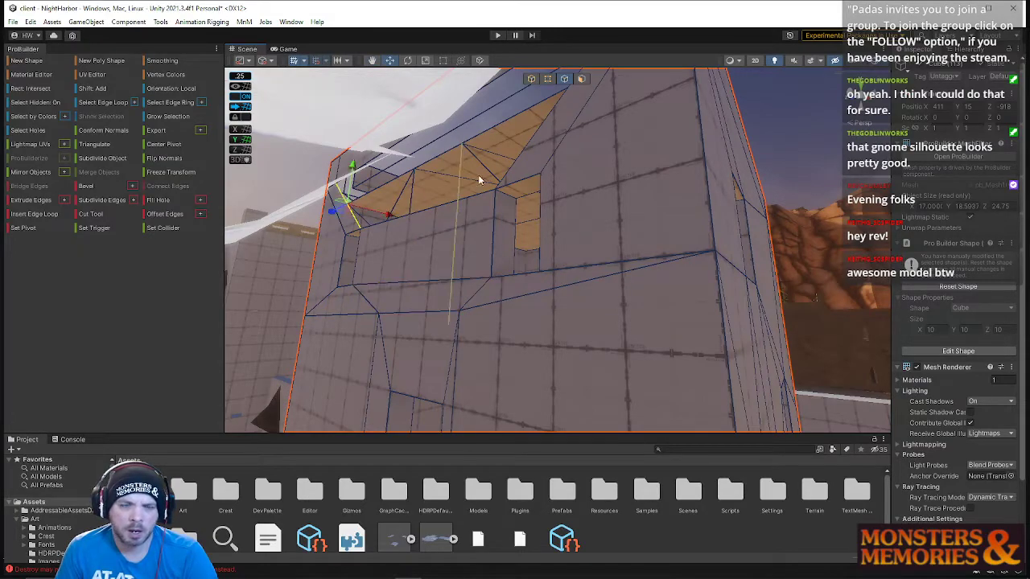
{"action": "left_click", "coordinate": [529, 151], "text": "shift"}
{"action": "key", "text": "alt+b"}
{"action": "right_click_drag", "start_coordinate": [474, 198], "coordinate": [567, 150]}
{"action": "left_click", "coordinate": [660, 140]}
{"action": "right_click_drag", "start_coordinate": [660, 140], "coordinate": [680, 283]}
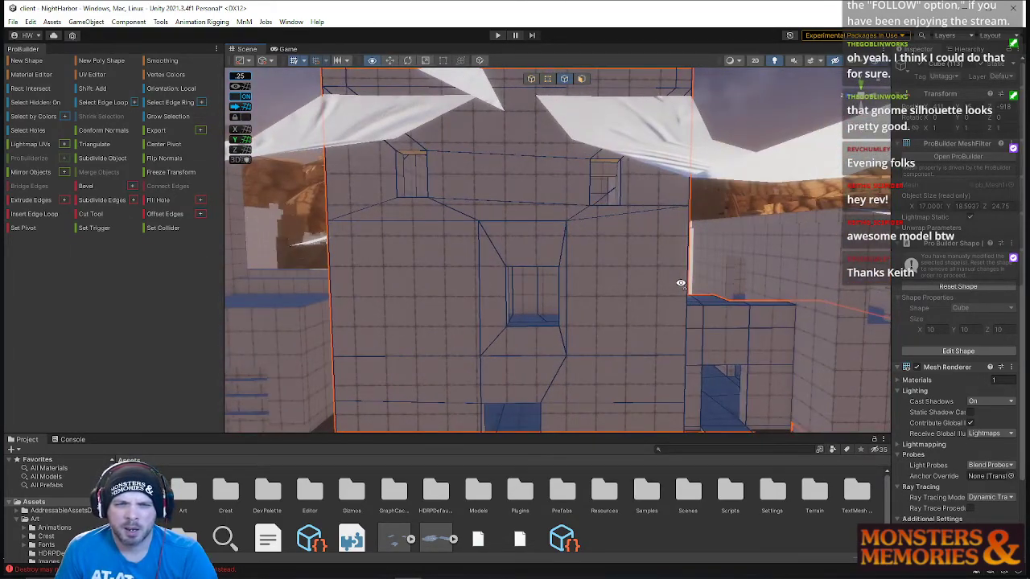
Select the top and bottom faces of the upper room's window openings and shift them vertically
{"action": "right_click_drag", "start_coordinate": [681, 283], "coordinate": [385, 194]}
{"action": "left_click", "coordinate": [581, 78]}
{"action": "left_click", "coordinate": [377, 155]}
{"action": "right_click_drag", "start_coordinate": [376, 296], "coordinate": [378, 315]}
{"action": "left_click", "coordinate": [358, 281], "text": "shift"}
{"action": "left_click", "coordinate": [674, 281], "text": "shift"}
{"action": "right_click_drag", "start_coordinate": [608, 304], "coordinate": [653, 187]}
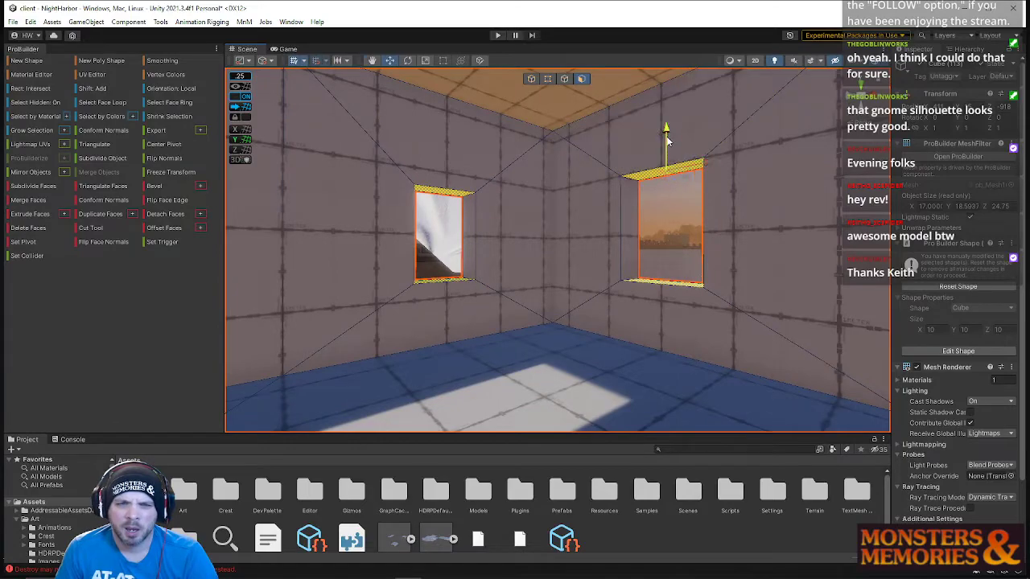
{"action": "right_click_drag", "start_coordinate": [666, 151], "coordinate": [676, 242]}
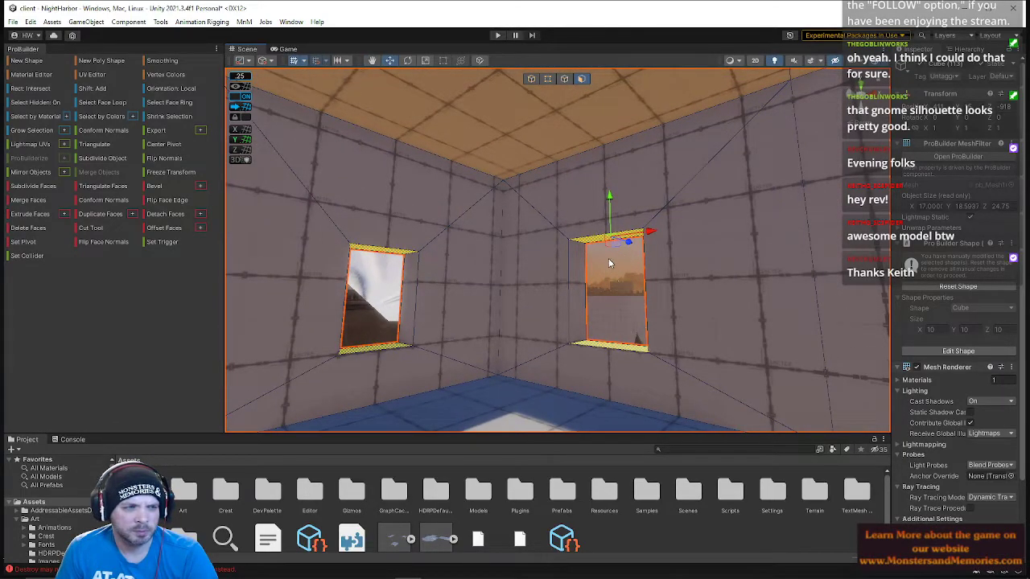
Shift the upper corner vertices at the end of the room's interior wall slightly outward
{"action": "right_click_drag", "start_coordinate": [605, 258], "coordinate": [411, 212]}
{"action": "left_click", "coordinate": [411, 212]}
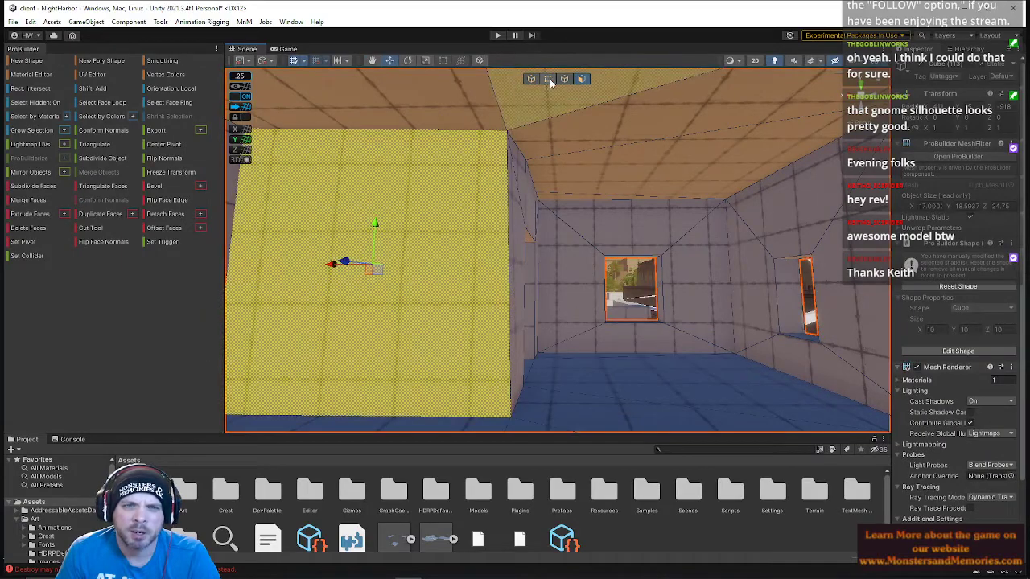
{"action": "left_click", "coordinate": [548, 79]}
{"action": "left_click_drag", "start_coordinate": [462, 137], "coordinate": [476, 137]}
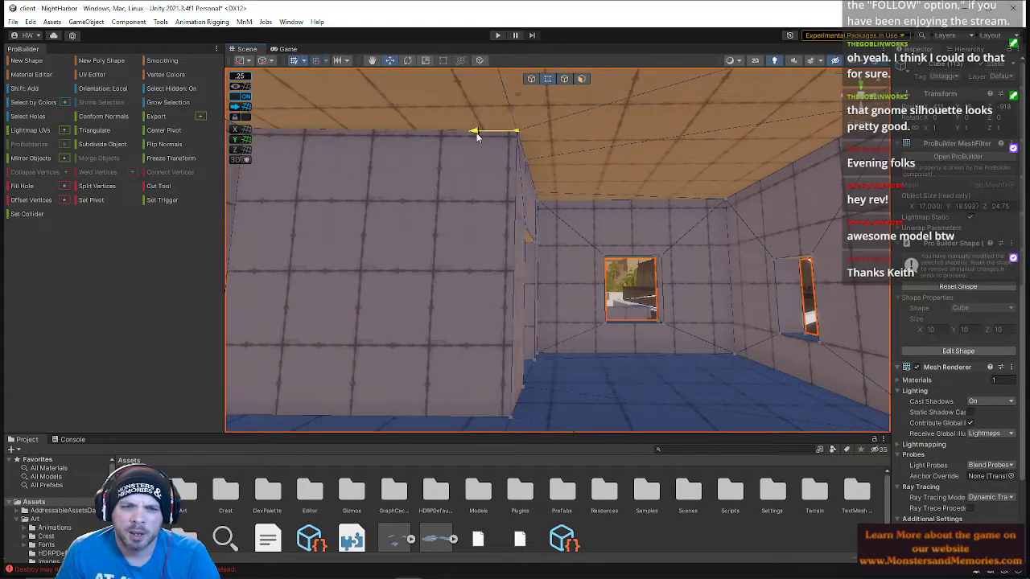
Extend the end of the white building above the beam-lined street toward its neighbour, to an X size of about 31
{"action": "right_click_drag", "start_coordinate": [517, 201], "coordinate": [421, 287]}
{"action": "right_click_drag", "start_coordinate": [494, 400], "coordinate": [347, 308]}
{"action": "left_click", "coordinate": [415, 267]}
{"action": "right_click_drag", "start_coordinate": [477, 254], "coordinate": [456, 311]}
{"action": "left_click_drag", "start_coordinate": [471, 344], "coordinate": [473, 380], "text": "alt"}
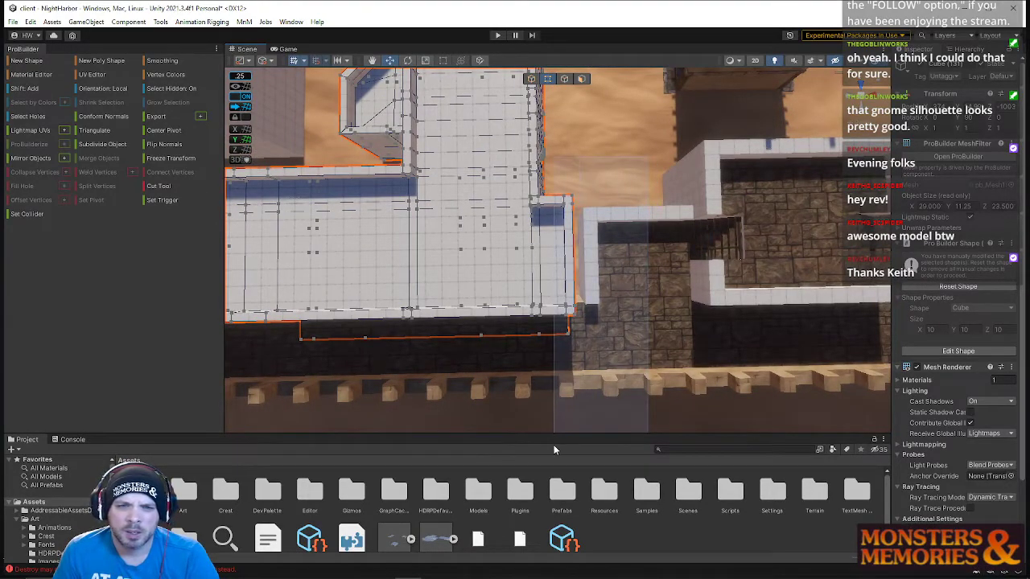
{"action": "left_click_drag", "start_coordinate": [554, 445], "coordinate": [562, 396]}
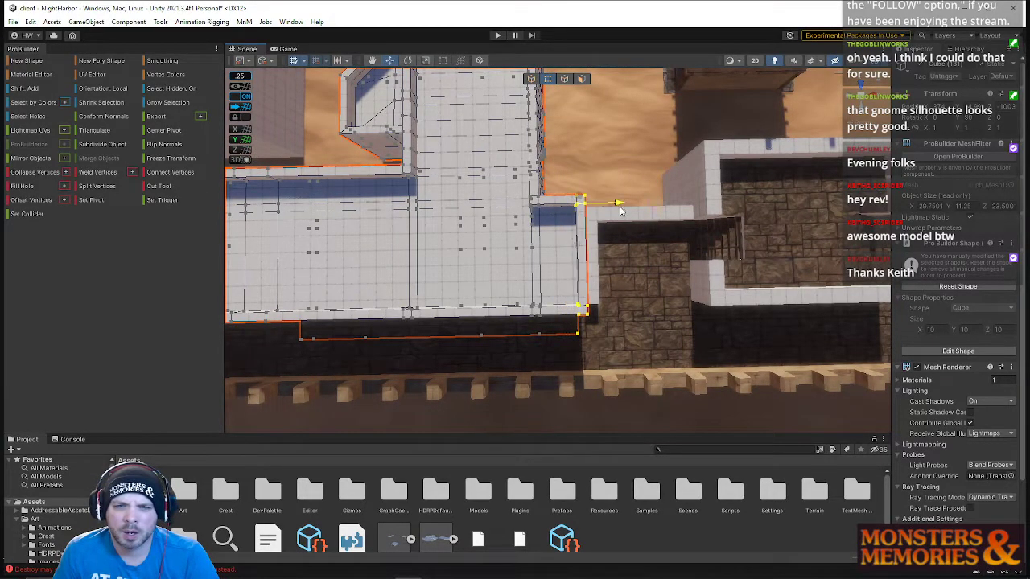
{"action": "left_click_drag", "start_coordinate": [631, 213], "coordinate": [577, 210], "text": "alt"}
Select the faces along the top of the neighbouring wall above the small ramped doorway
{"action": "right_click_drag", "start_coordinate": [577, 212], "coordinate": [603, 125]}
{"action": "key", "text": "w"}
{"action": "key", "text": "w"}
{"action": "left_click", "coordinate": [582, 78]}
{"action": "left_click", "coordinate": [624, 214]}
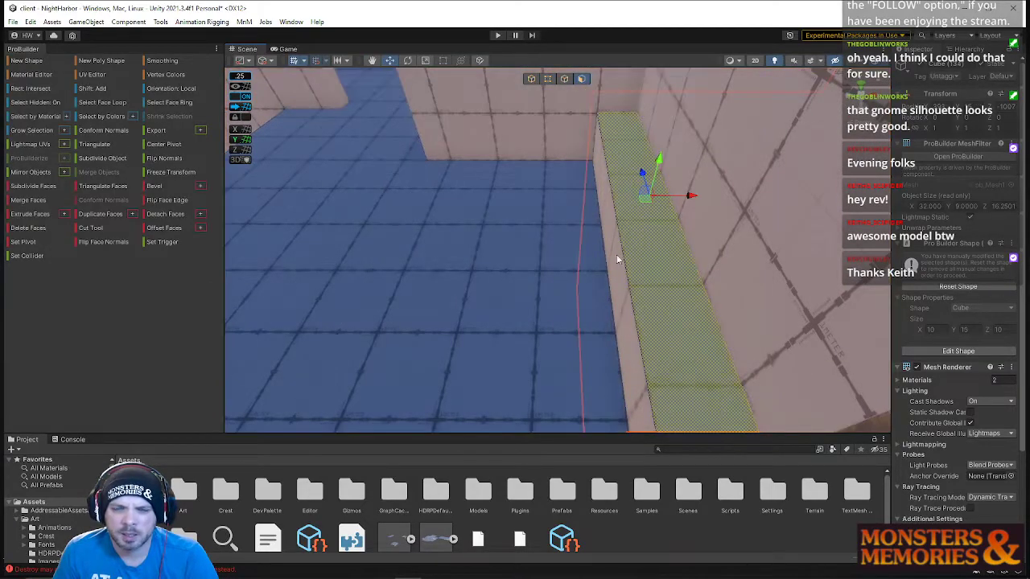
{"action": "key", "text": "grave"}
{"action": "left_click", "coordinate": [622, 304], "text": "shift"}
{"action": "right_click_drag", "start_coordinate": [575, 347], "coordinate": [949, 300]}
{"action": "left_click", "coordinate": [745, 290], "text": "shift"}
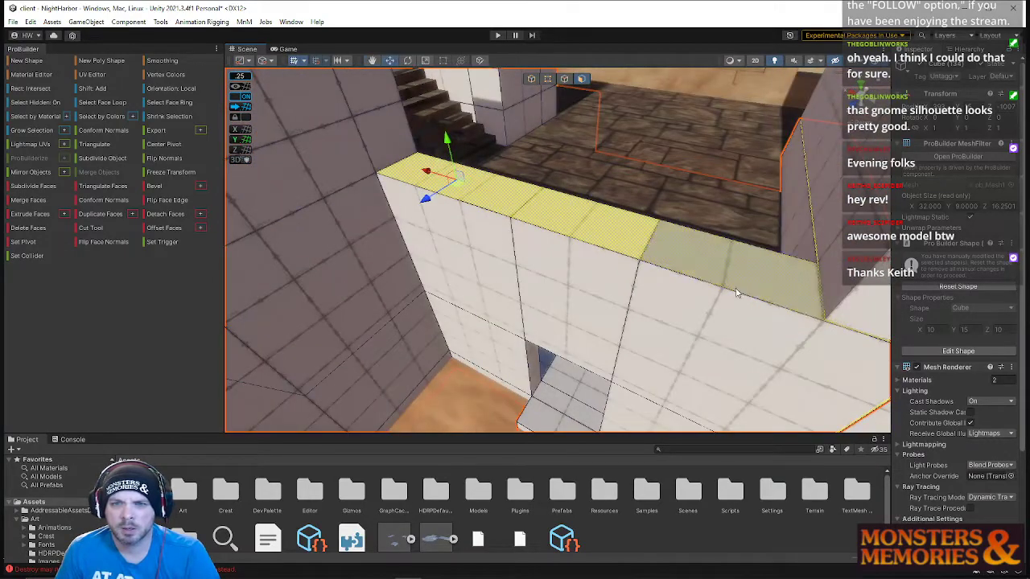
{"action": "left_click", "coordinate": [517, 226], "text": "shift"}
{"action": "left_click", "coordinate": [568, 235], "text": "shift"}
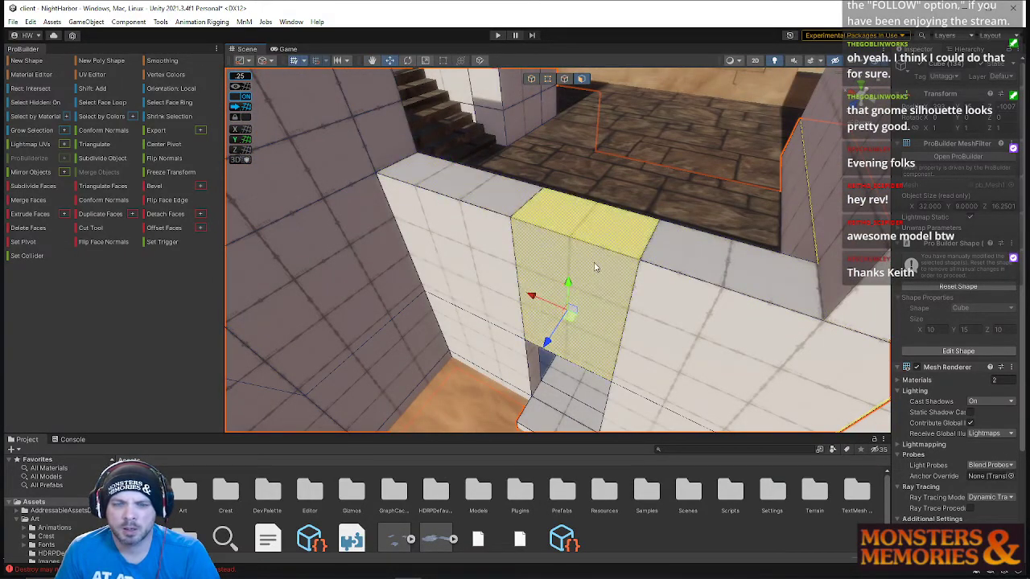
{"action": "left_click", "coordinate": [565, 219], "text": "shift"}
{"action": "left_click", "coordinate": [504, 190], "text": "shift"}
Clear the face selection and select the small ramped doorway's wall together with the adjoining tall building as objects
{"action": "right_click_drag", "start_coordinate": [504, 189], "coordinate": [691, 203]}
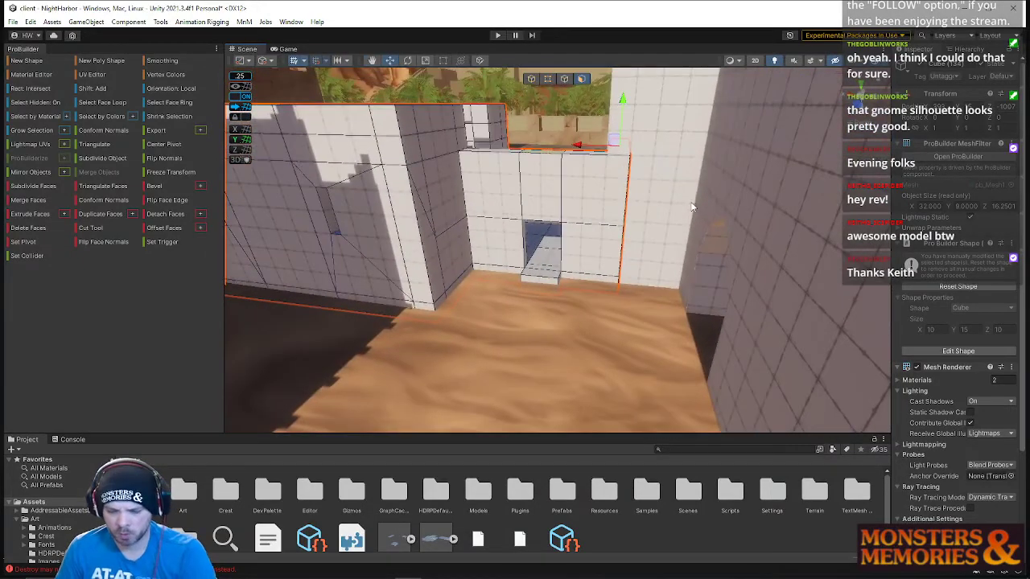
{"action": "right_click_drag", "start_coordinate": [635, 289], "coordinate": [627, 272]}
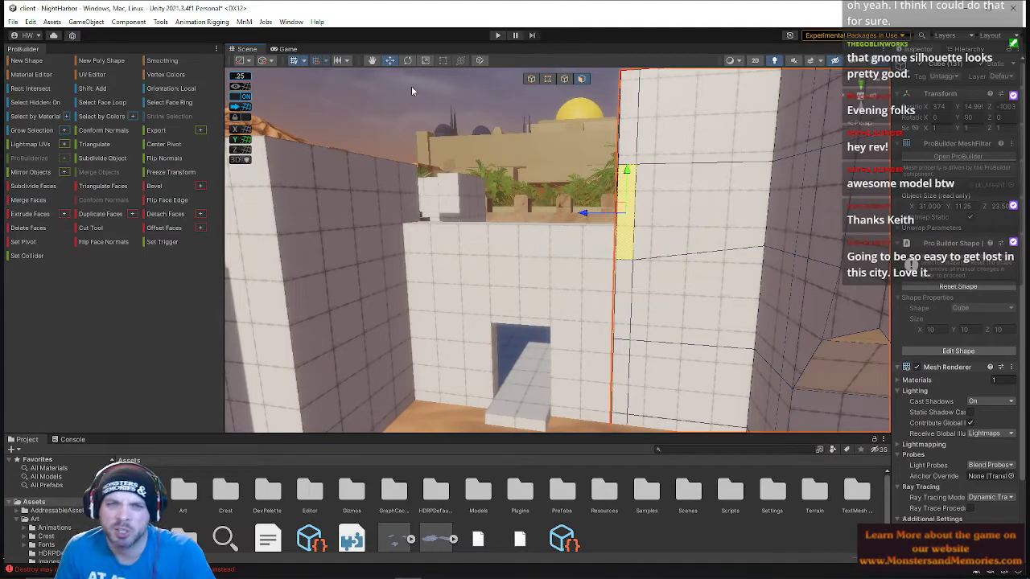
{"action": "key", "text": "Escape"}
{"action": "left_click", "coordinate": [497, 150]}
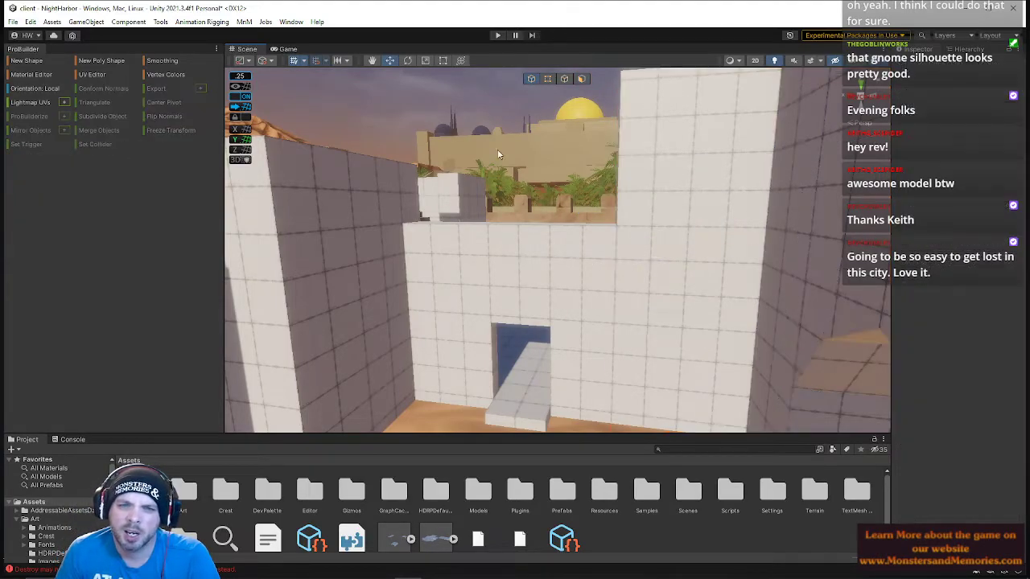
{"action": "left_click", "coordinate": [585, 291]}
{"action": "middle_click_drag", "start_coordinate": [668, 317], "coordinate": [611, 252]}
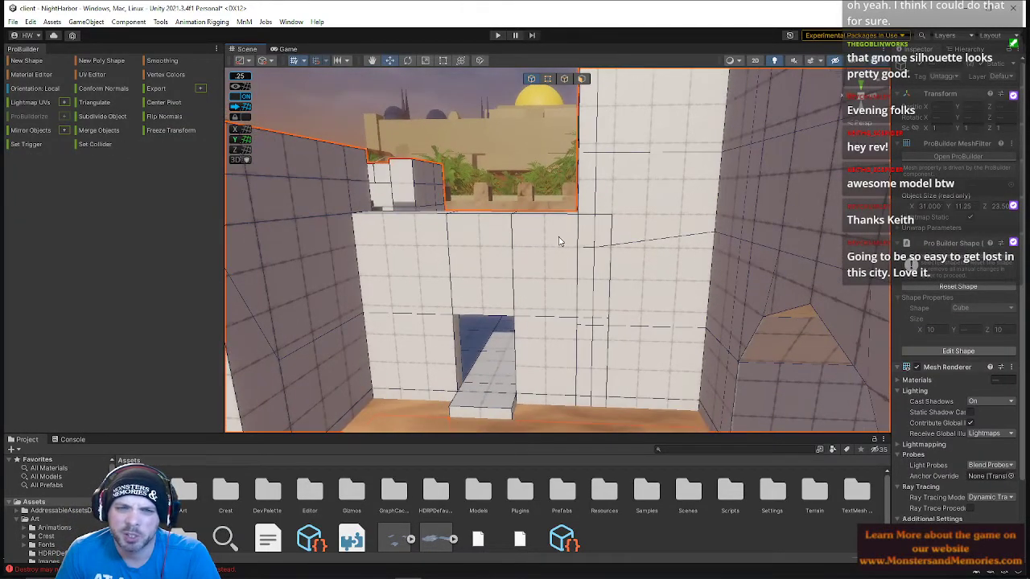
Select the vertical row of end vertices on the doorway wall where it overlaps the tall building
{"action": "left_click", "coordinate": [568, 77]}
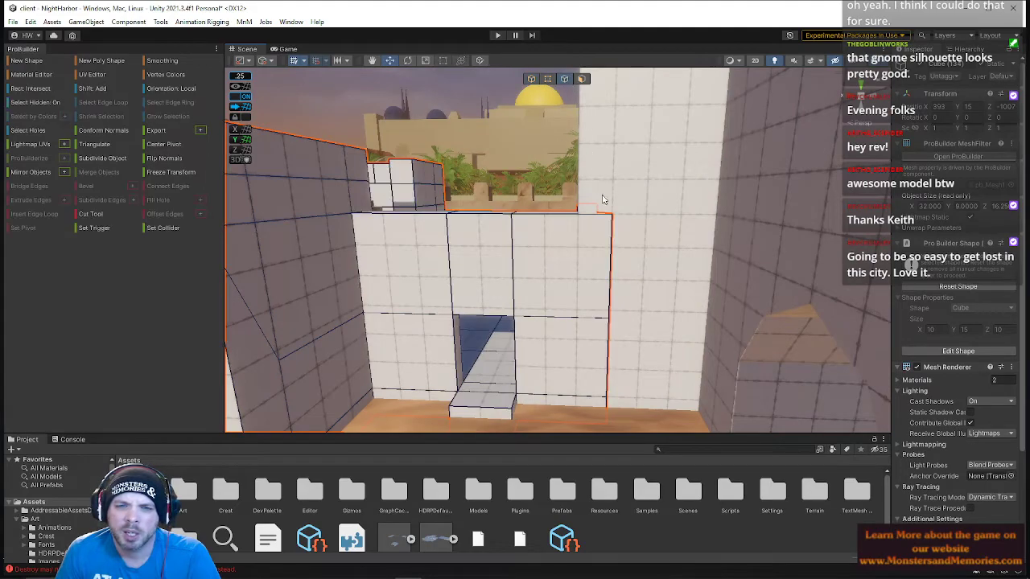
{"action": "mouse_move", "coordinate": [616, 242]}
{"action": "right_mouse_down"}
{"action": "mouse_move", "coordinate": [631, 255]}
{"action": "mouse_move", "coordinate": [600, 244]}
{"action": "right_mouse_up"}
{"action": "left_click", "coordinate": [548, 79]}
{"action": "left_click_drag", "start_coordinate": [647, 469], "coordinate": [646, 467]}
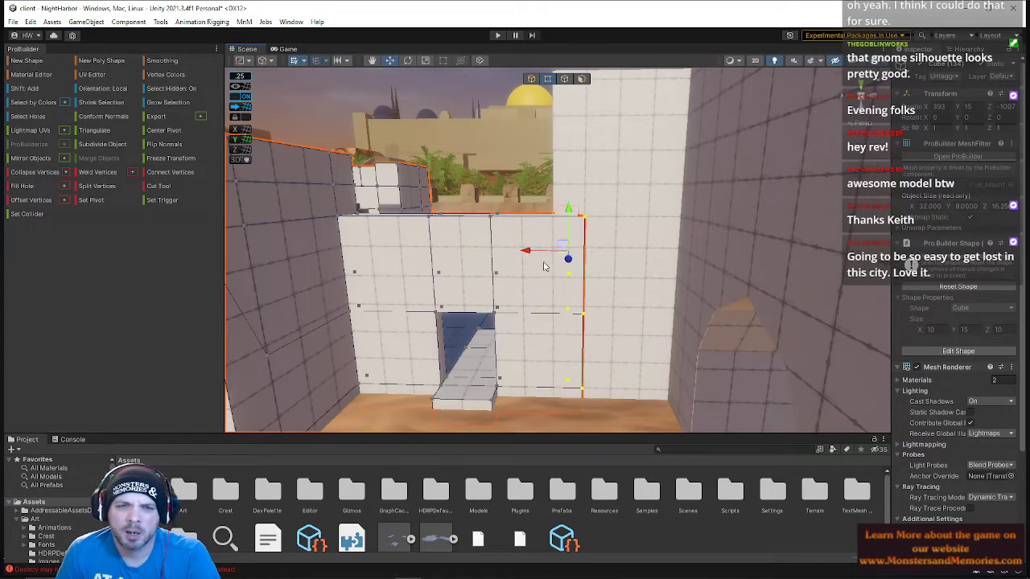
{"action": "right_click_drag", "start_coordinate": [583, 219], "coordinate": [593, 218]}
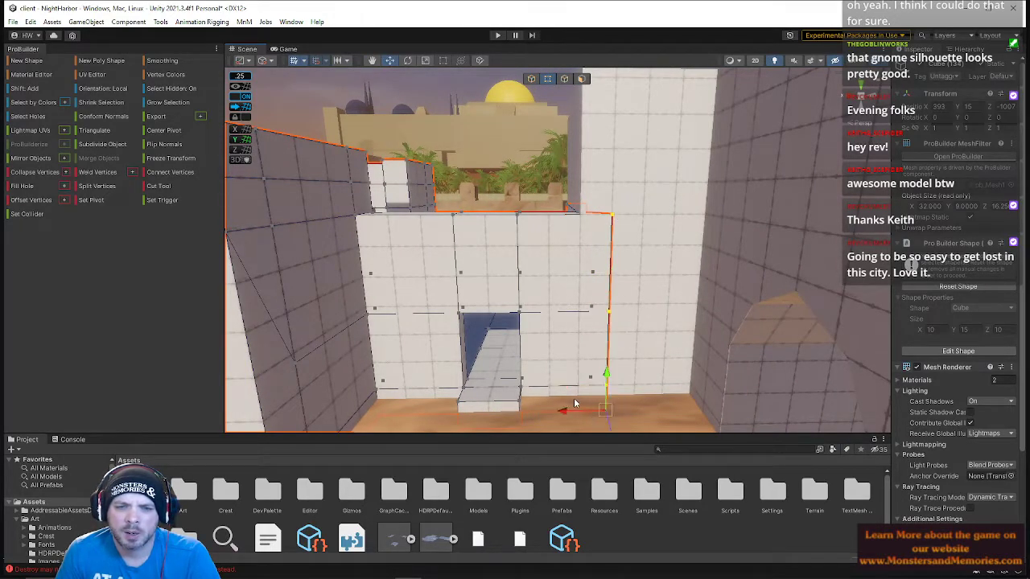
Select the leftover wall faces at the foot of the building's corner, including the one hanging below the stone walkway
{"action": "right_click_drag", "start_coordinate": [545, 312], "coordinate": [667, 308]}
{"action": "key", "text": "w"}
{"action": "left_click", "coordinate": [582, 79]}
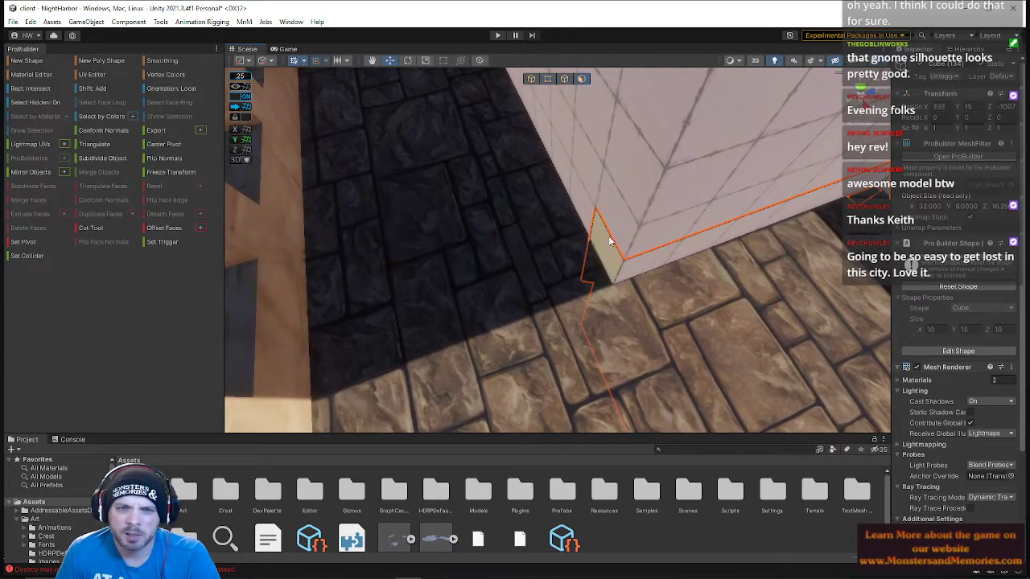
{"action": "right_click_drag", "start_coordinate": [608, 246], "coordinate": [609, 274]}
{"action": "right_click_drag", "start_coordinate": [673, 354], "coordinate": [652, 298]}
{"action": "left_click", "coordinate": [635, 240]}
{"action": "right_click_drag", "start_coordinate": [564, 280], "coordinate": [683, 252]}
{"action": "left_click", "coordinate": [601, 212]}
{"action": "right_click_drag", "start_coordinate": [524, 246], "coordinate": [649, 248]}
{"action": "left_click", "coordinate": [650, 276]}
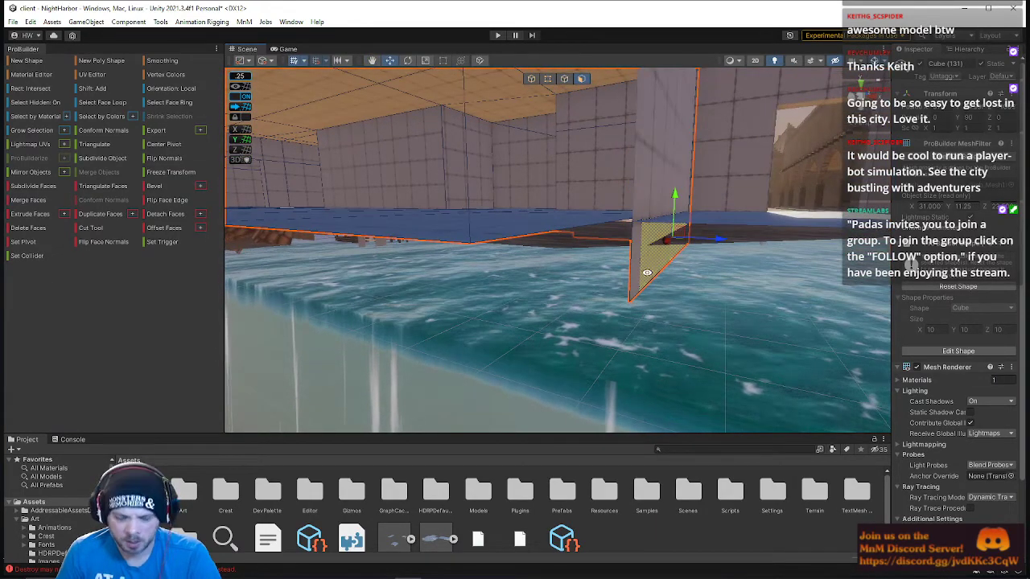
Delete the long strip of faces along the lower edge of the building's wall beneath the walkway
{"action": "right_click_drag", "start_coordinate": [663, 287], "coordinate": [540, 219]}
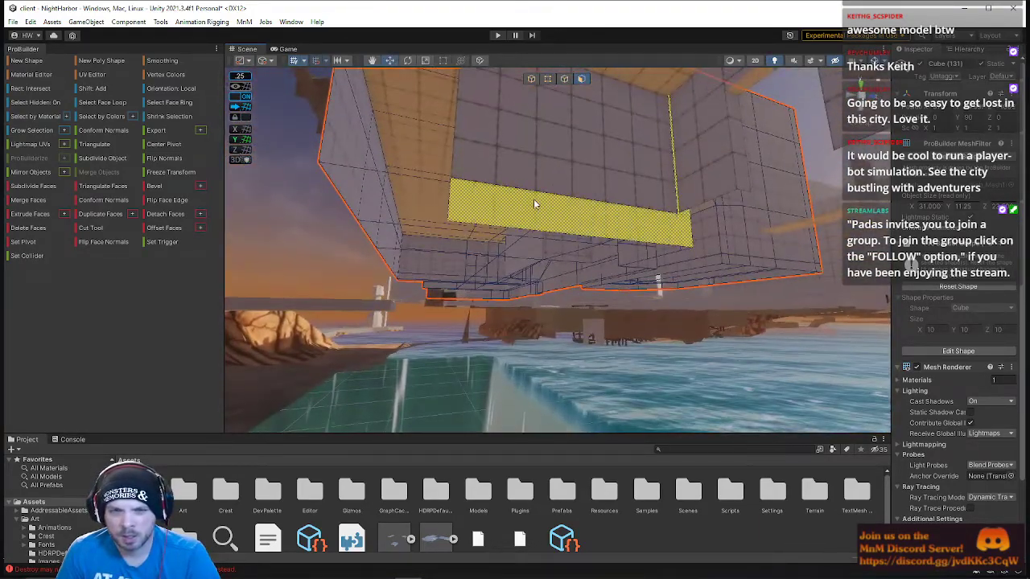
{"action": "left_click", "coordinate": [534, 203]}
{"action": "left_click", "coordinate": [460, 209]}
{"action": "key", "text": "BackSpace"}
Try moving the white building's long side face toward the battlements, and undo the last change
{"action": "right_click_drag", "start_coordinate": [661, 250], "coordinate": [592, 312]}
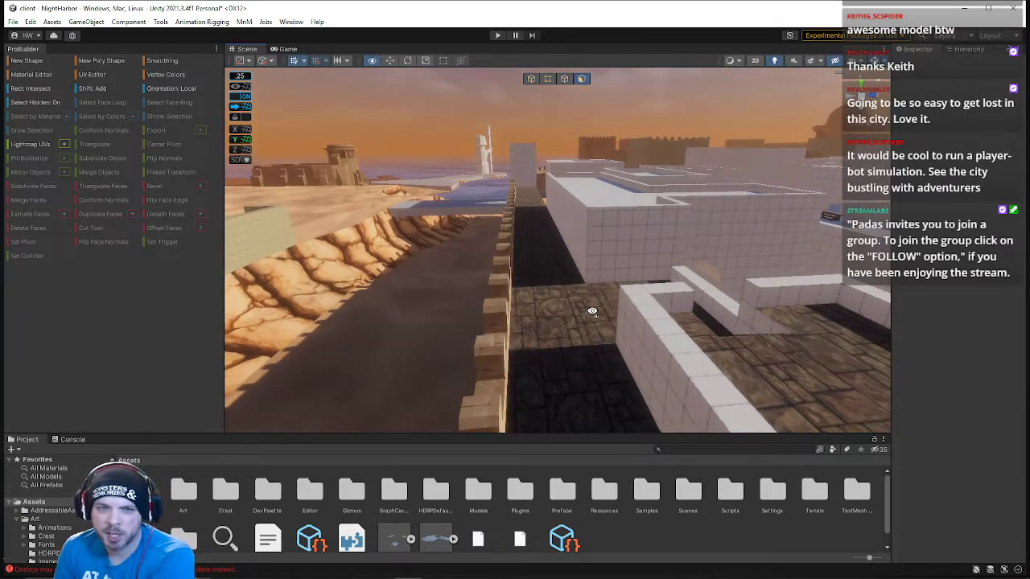
{"action": "left_click", "coordinate": [579, 208]}
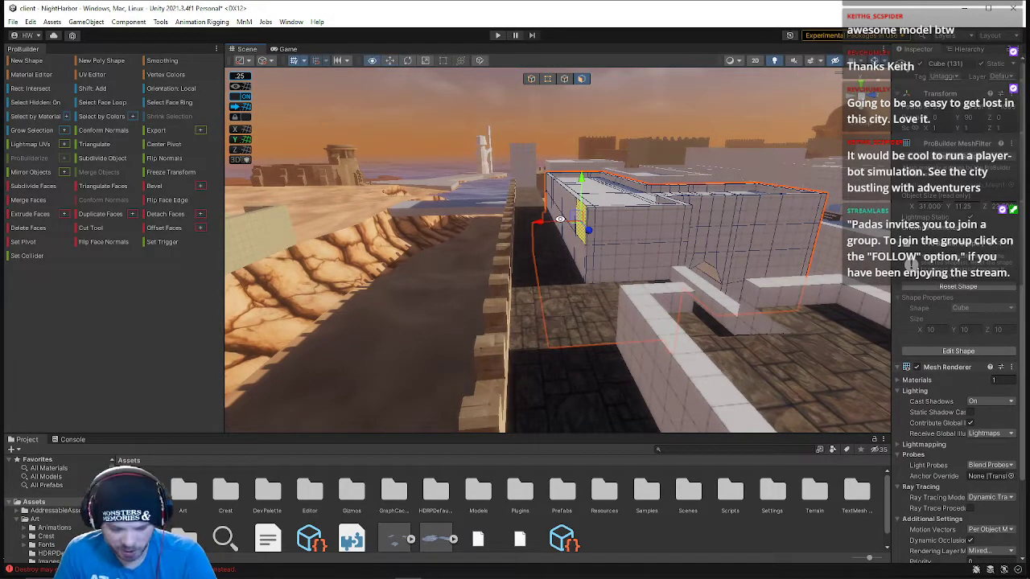
{"action": "right_click_drag", "start_coordinate": [534, 221], "coordinate": [556, 262]}
{"action": "left_click", "coordinate": [541, 274]}
{"action": "left_click_drag", "start_coordinate": [574, 133], "coordinate": [554, 137]}
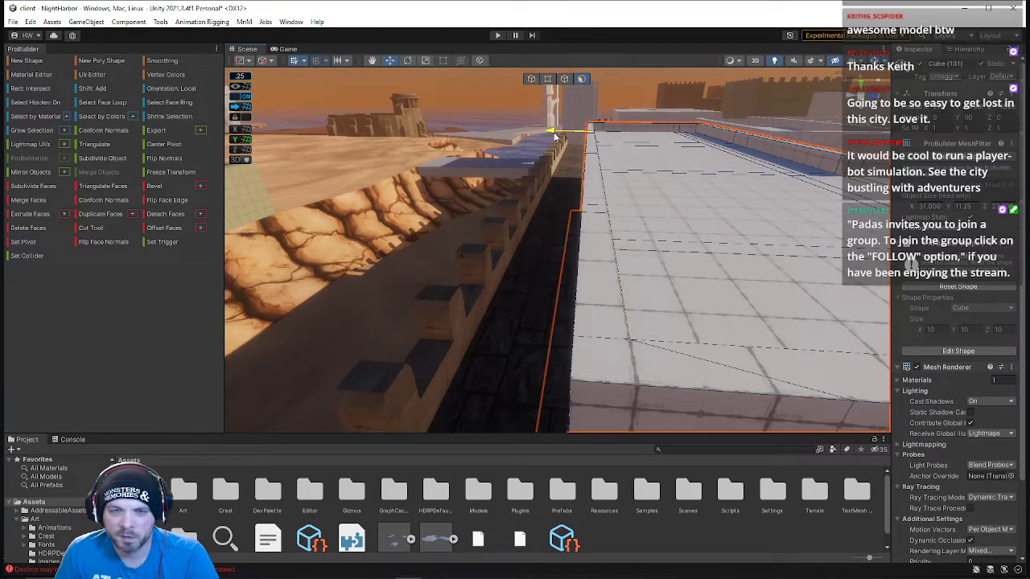
{"action": "right_click_drag", "start_coordinate": [627, 229], "coordinate": [637, 259]}
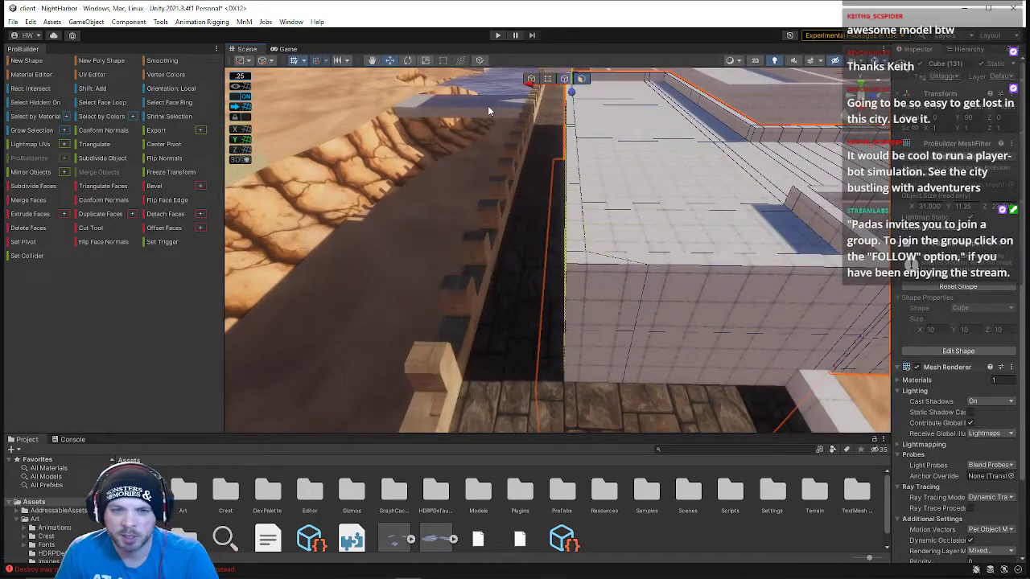
{"action": "left_click", "coordinate": [532, 79]}
{"action": "key", "text": "ctrl+z"}
Select the inner face of the building's long side wall and move it outward toward the battlements
{"action": "right_click_drag", "start_coordinate": [617, 226], "coordinate": [513, 202]}
{"action": "left_click", "coordinate": [513, 201]}
{"action": "left_click", "coordinate": [462, 232]}
{"action": "left_click", "coordinate": [450, 215]}
{"action": "left_click", "coordinate": [581, 79]}
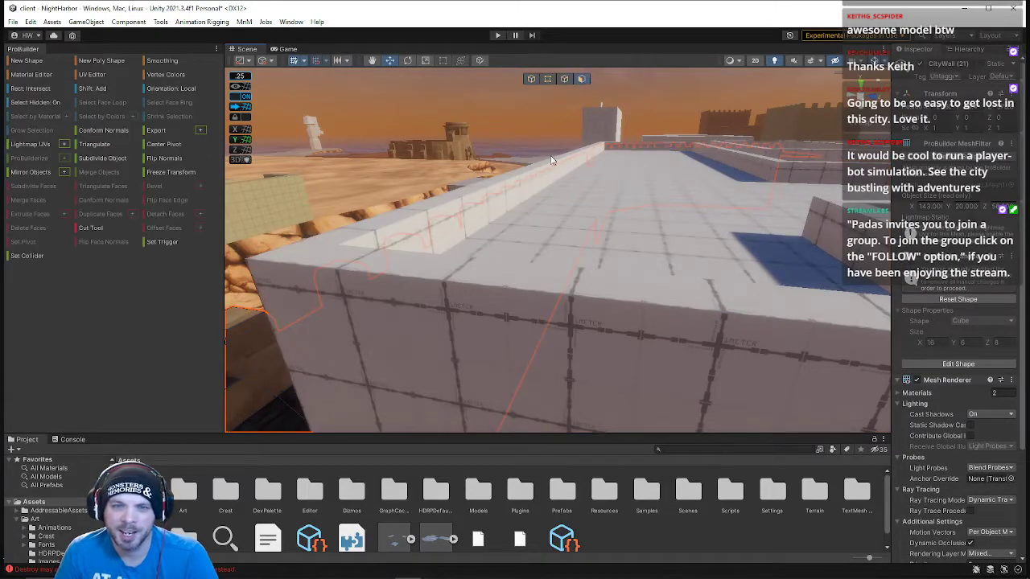
{"action": "left_click", "coordinate": [547, 187]}
{"action": "right_click_drag", "start_coordinate": [470, 202], "coordinate": [504, 289]}
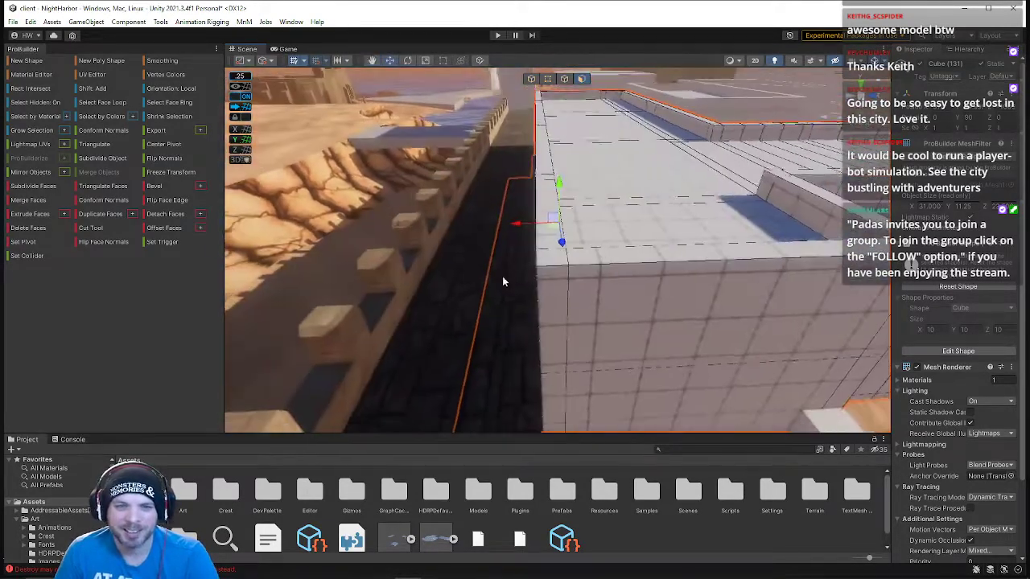
{"action": "left_click_drag", "start_coordinate": [517, 227], "coordinate": [481, 232]}
Grow the selection to the adjoining wall faces and shift them slightly further toward the battlements
{"action": "right_click_drag", "start_coordinate": [511, 240], "coordinate": [545, 177]}
{"action": "key", "text": "alt+g"}
{"action": "mouse_move", "coordinate": [528, 168]}
{"action": "left_mouse_down"}
{"action": "mouse_move", "coordinate": [498, 165]}
{"action": "mouse_move", "coordinate": [511, 168]}
{"action": "left_mouse_up"}
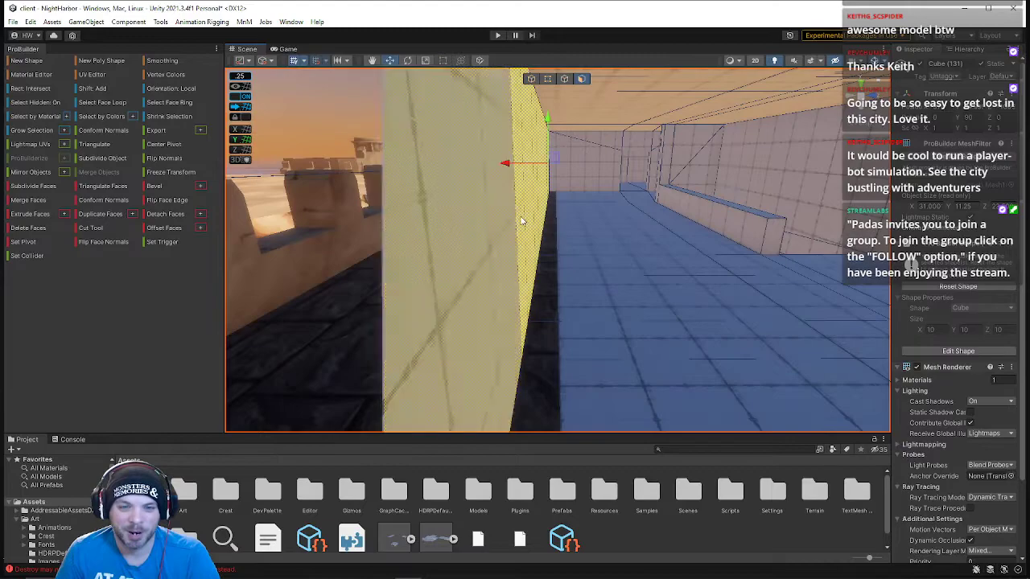
Select a city wall walkway edge in the gap between the building's inner wall and floor, excluding the building's own edges
{"action": "left_click", "coordinate": [547, 318]}
{"action": "left_click", "coordinate": [548, 79]}
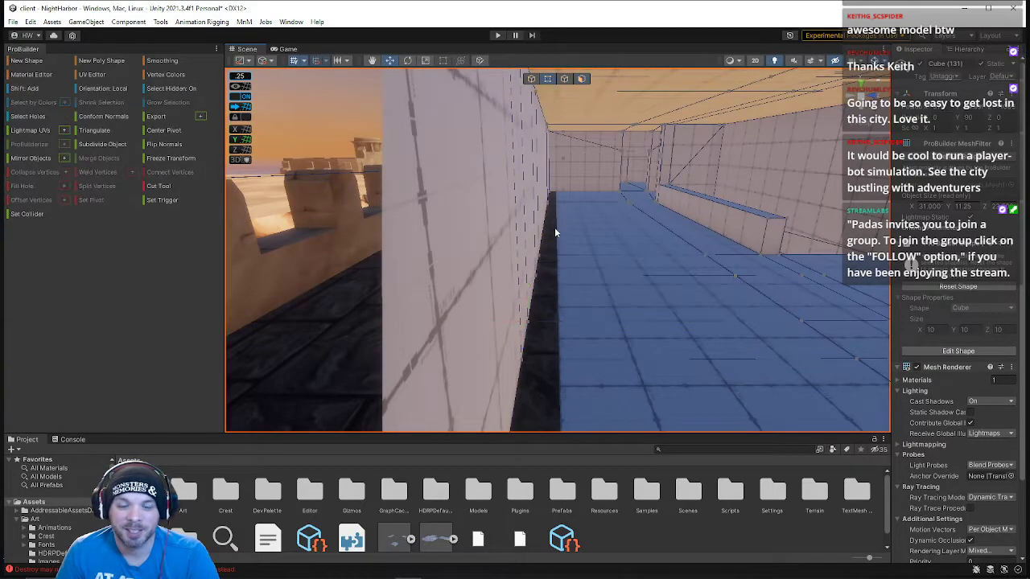
{"action": "right_click_drag", "start_coordinate": [453, 325], "coordinate": [544, 74]}
{"action": "left_click", "coordinate": [463, 294]}
{"action": "left_click", "coordinate": [565, 78]}
{"action": "right_click_drag", "start_coordinate": [322, 292], "coordinate": [733, 179]}
{"action": "left_click", "coordinate": [603, 240]}
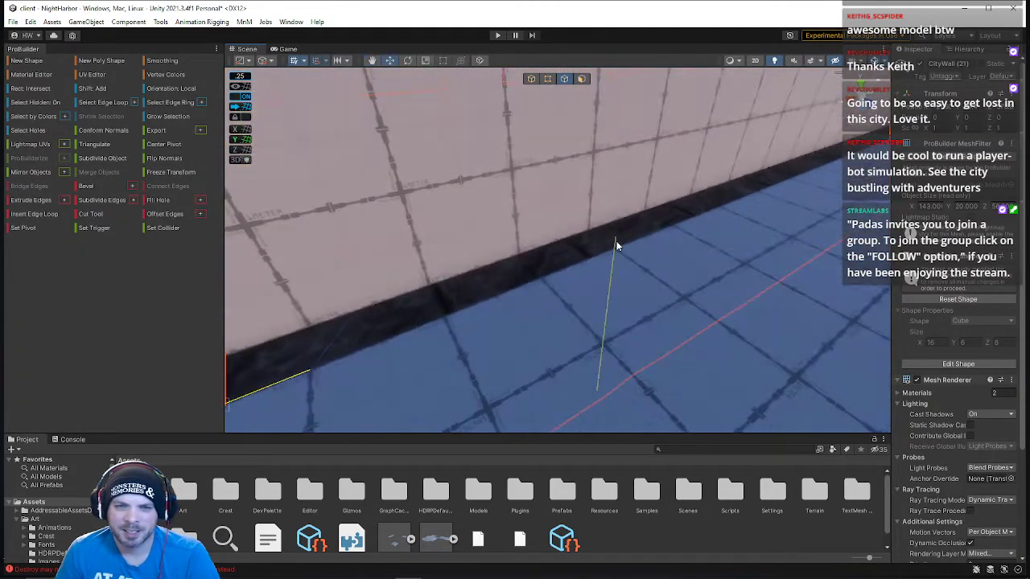
{"action": "left_click", "coordinate": [663, 237]}
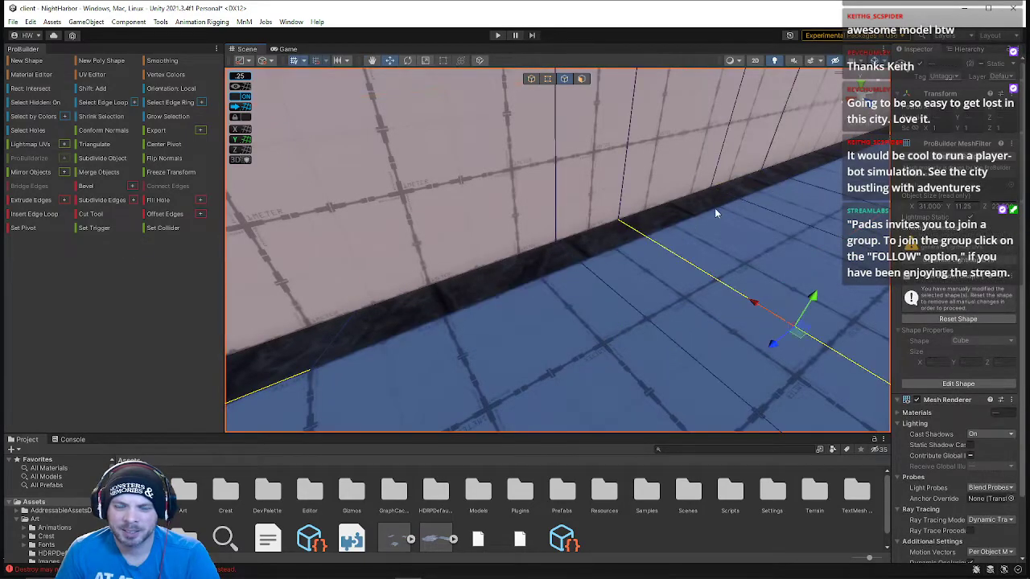
{"action": "left_click", "coordinate": [649, 238]}
{"action": "left_click", "coordinate": [648, 238], "text": "shift"}
Select the city wall edges running along the floor gap and shift them into line with the building's side wall
{"action": "right_click_drag", "start_coordinate": [691, 207], "coordinate": [644, 222]}
{"action": "left_click", "coordinate": [535, 310]}
{"action": "left_click", "coordinate": [610, 296]}
{"action": "right_click_drag", "start_coordinate": [762, 253], "coordinate": [771, 219]}
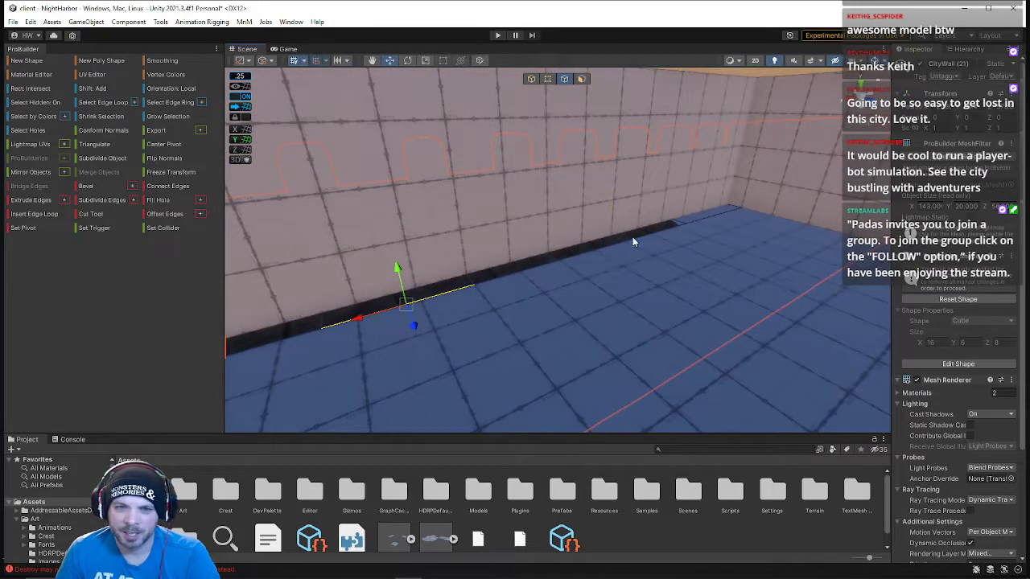
{"action": "left_click", "coordinate": [670, 229]}
{"action": "key", "text": "ctrl+z"}
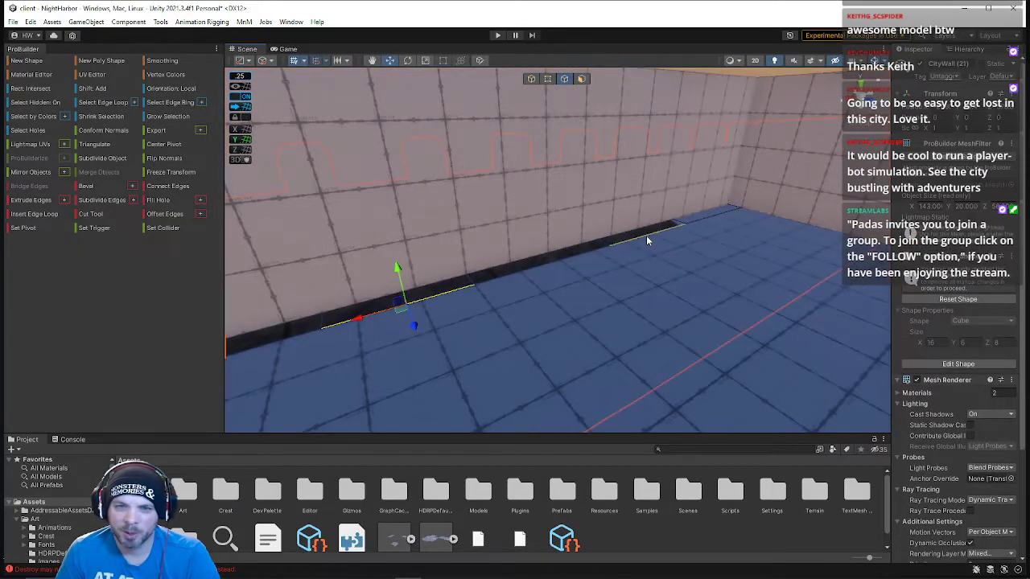
{"action": "right_click_drag", "start_coordinate": [646, 239], "coordinate": [311, 226]}
{"action": "left_click", "coordinate": [538, 219]}
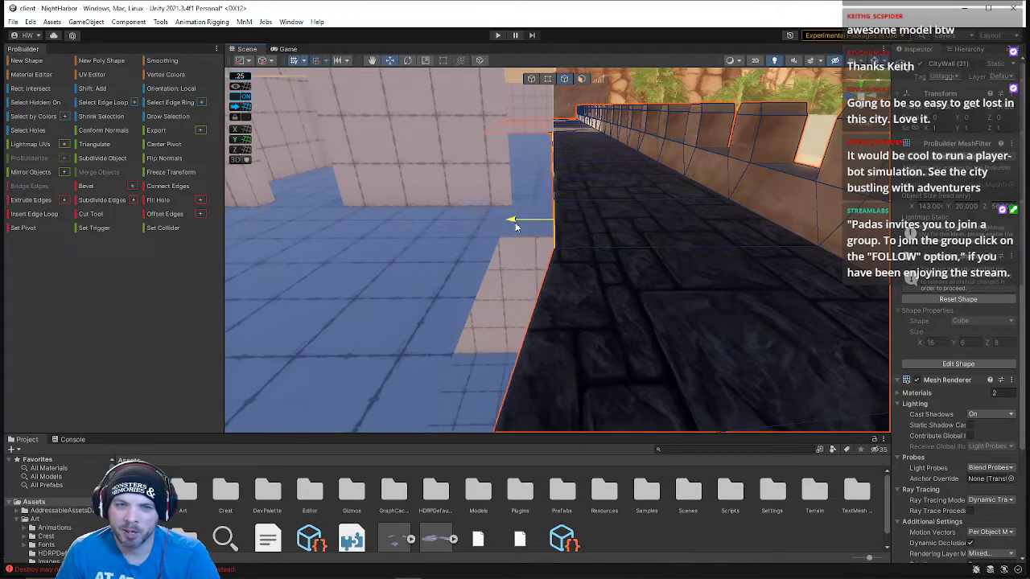
{"action": "left_click_drag", "start_coordinate": [525, 228], "coordinate": [516, 229]}
Move the walkway's corner vertex near the building's end into line with the shifted walkway edge
{"action": "right_click_drag", "start_coordinate": [556, 226], "coordinate": [852, 393]}
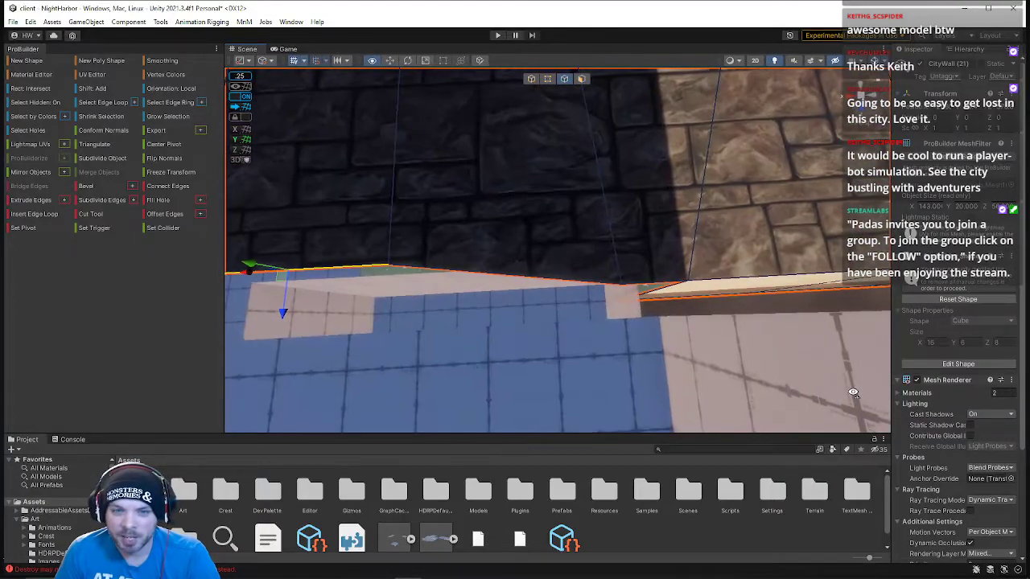
{"action": "left_click", "coordinate": [547, 80]}
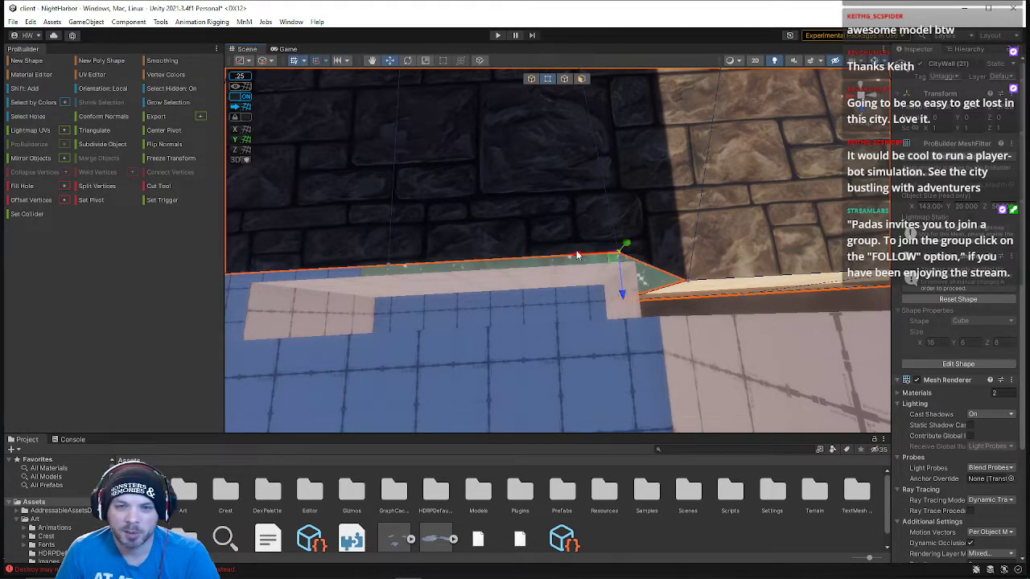
{"action": "left_click_drag", "start_coordinate": [578, 256], "coordinate": [465, 177], "text": "alt"}
{"action": "left_click_drag", "start_coordinate": [538, 228], "coordinate": [474, 177], "text": "alt"}
{"action": "left_click_drag", "start_coordinate": [522, 115], "coordinate": [561, 191], "text": "alt"}
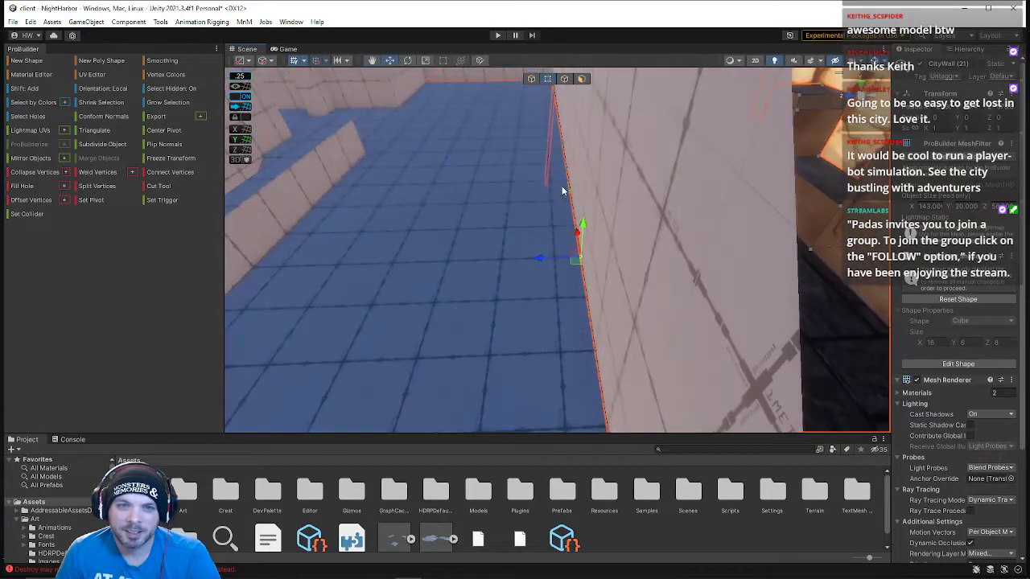
Adjust the walkway vertices along the foot of the building's side wall so they line up with it
{"action": "right_click_drag", "start_coordinate": [564, 183], "coordinate": [565, 227]}
{"action": "key", "text": "w"}
{"action": "mouse_move", "coordinate": [542, 208]}
{"action": "left_mouse_down", "text": "alt"}
{"action": "mouse_move", "coordinate": [580, 211]}
{"action": "mouse_move", "coordinate": [552, 210]}
{"action": "mouse_move", "coordinate": [547, 223]}
{"action": "left_mouse_up", "text": "alt"}
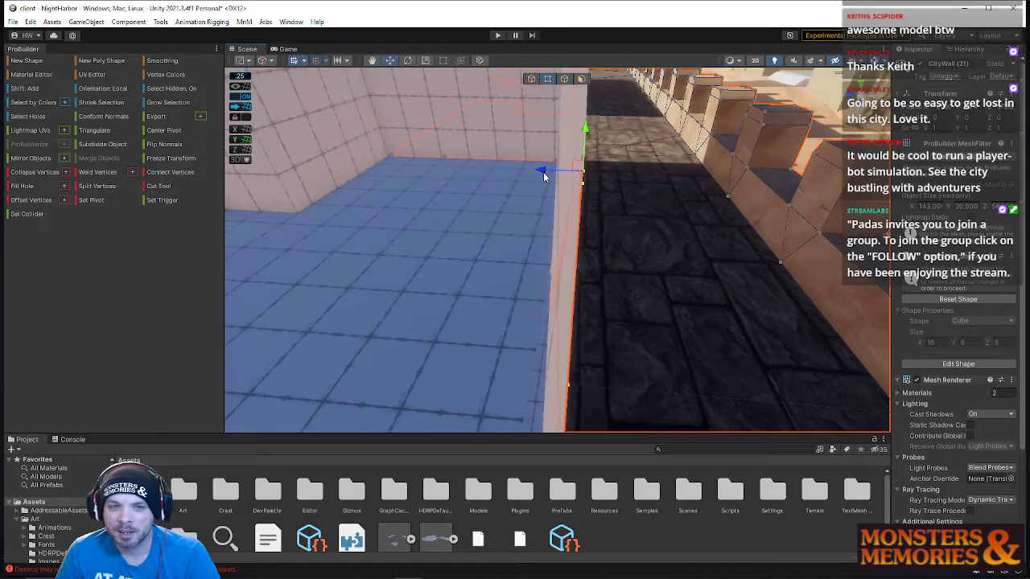
{"action": "left_click_drag", "start_coordinate": [556, 198], "coordinate": [592, 129], "text": "alt"}
Delete the city wall face beside the foot of the building's side wall
{"action": "left_click", "coordinate": [581, 78]}
{"action": "left_click", "coordinate": [606, 211]}
{"action": "left_click", "coordinate": [607, 210]}
{"action": "key", "text": "BackSpace"}
Slide the walkway vertex near the building's outer corner back along the wall, and select the neighbouring walkway vertices
{"action": "right_click_drag", "start_coordinate": [585, 319], "coordinate": [555, 81]}
{"action": "key", "text": "h"}
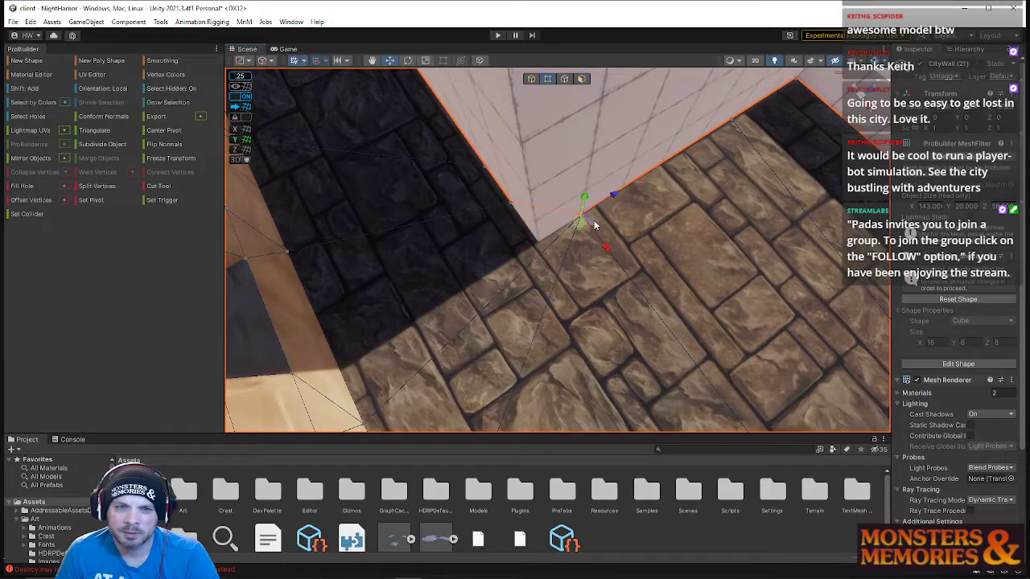
{"action": "right_click_drag", "start_coordinate": [565, 268], "coordinate": [630, 244]}
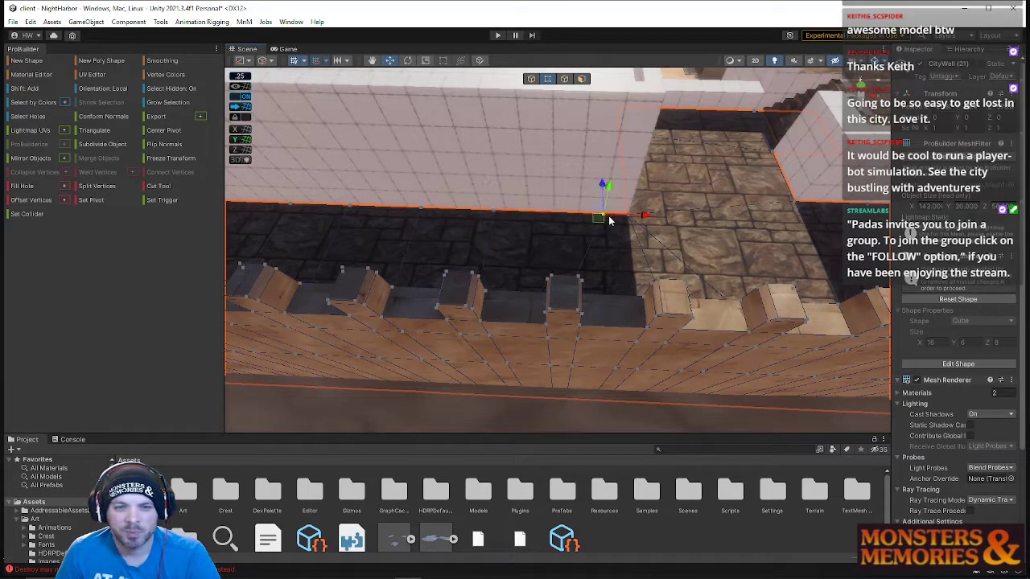
{"action": "left_click_drag", "start_coordinate": [646, 218], "coordinate": [626, 219]}
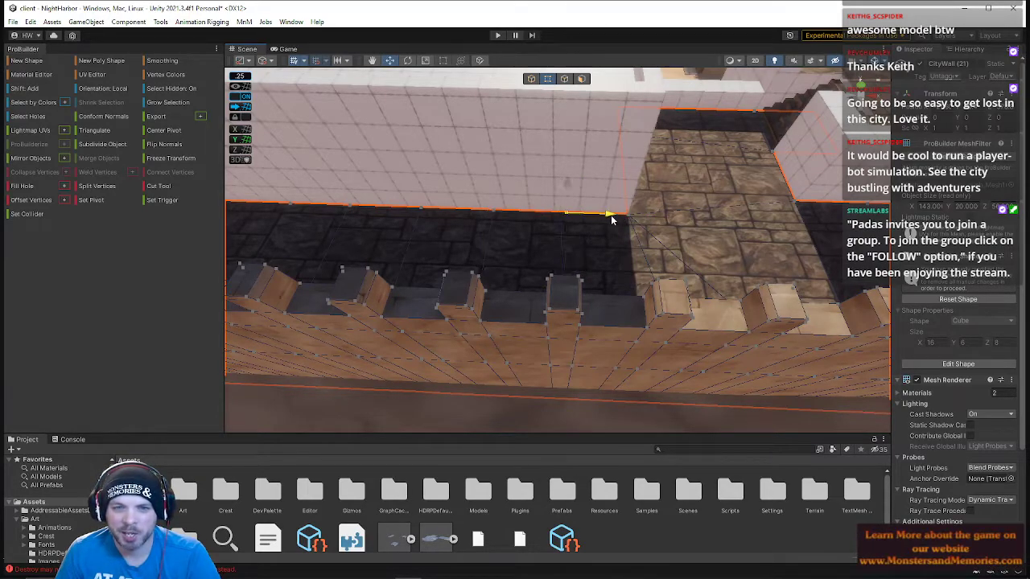
{"action": "right_click_drag", "start_coordinate": [609, 219], "coordinate": [340, 299]}
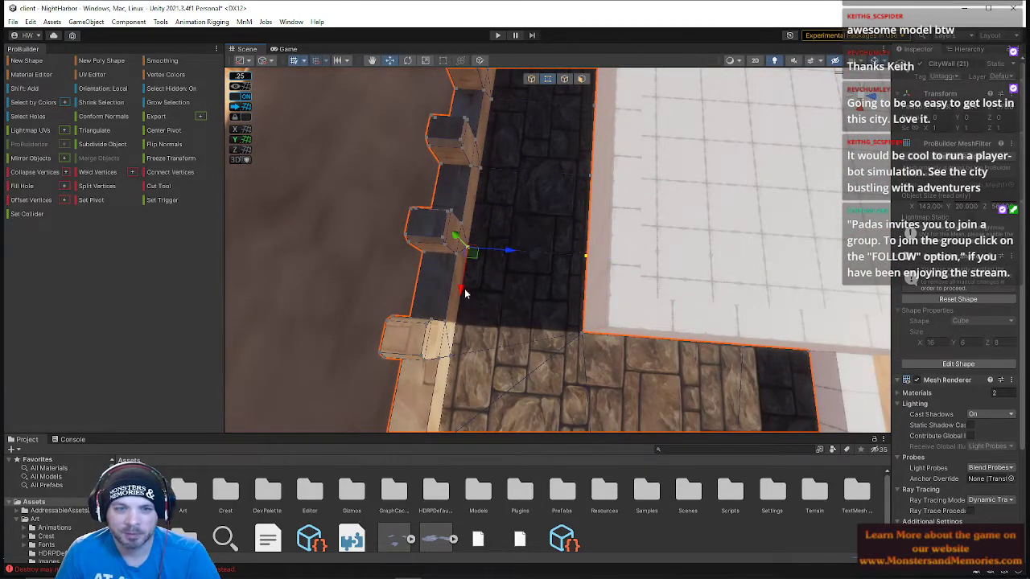
{"action": "right_click_drag", "start_coordinate": [465, 283], "coordinate": [492, 160]}
{"action": "key", "text": "w"}
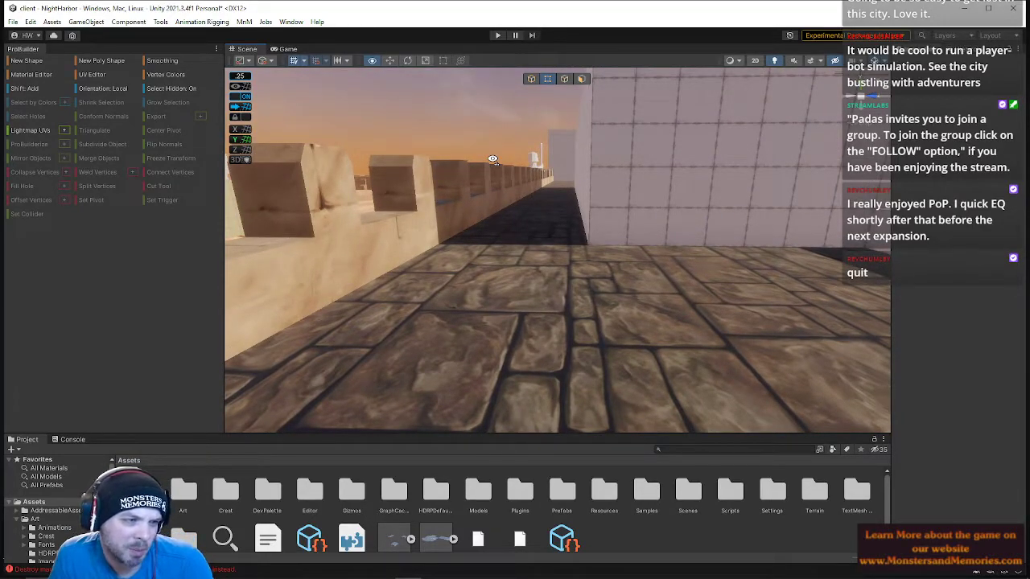
Select the outer side face of the white building and move it slightly toward the battlements
{"action": "right_click_drag", "start_coordinate": [492, 159], "coordinate": [607, 220]}
{"action": "left_click", "coordinate": [533, 79]}
{"action": "left_click", "coordinate": [608, 220]}
{"action": "left_click", "coordinate": [581, 79]}
{"action": "left_click", "coordinate": [604, 231]}
{"action": "right_click_drag", "start_coordinate": [496, 244], "coordinate": [520, 233]}
{"action": "mouse_move", "coordinate": [520, 169]}
{"action": "left_mouse_down"}
{"action": "mouse_move", "coordinate": [491, 172]}
{"action": "mouse_move", "coordinate": [500, 170]}
{"action": "left_mouse_up"}
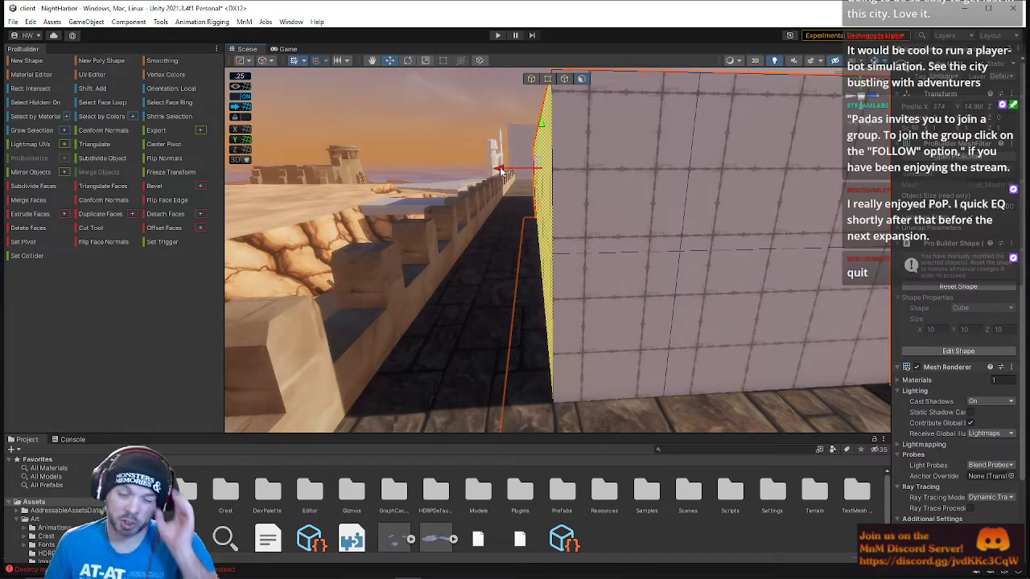
Extend the selection along the building's inner side wall faces and nudge them slightly outward
{"action": "right_click_drag", "start_coordinate": [586, 201], "coordinate": [539, 220]}
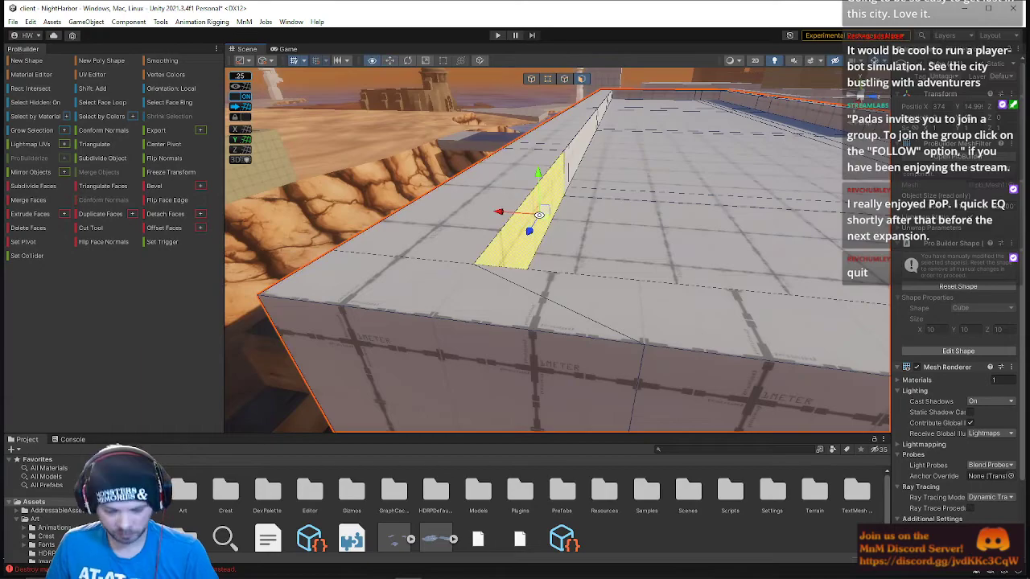
{"action": "double_click", "coordinate": [539, 215], "text": "shift"}
{"action": "left_click_drag", "start_coordinate": [567, 100], "coordinate": [563, 103]}
Select the building's side face beside the walkway and nudge it slightly toward the battlements
{"action": "right_click_drag", "start_coordinate": [599, 201], "coordinate": [537, 197]}
{"action": "left_click", "coordinate": [538, 197]}
{"action": "key", "text": "alt+f"}
{"action": "key", "text": "Escape"}
{"action": "right_click_drag", "start_coordinate": [577, 232], "coordinate": [574, 179]}
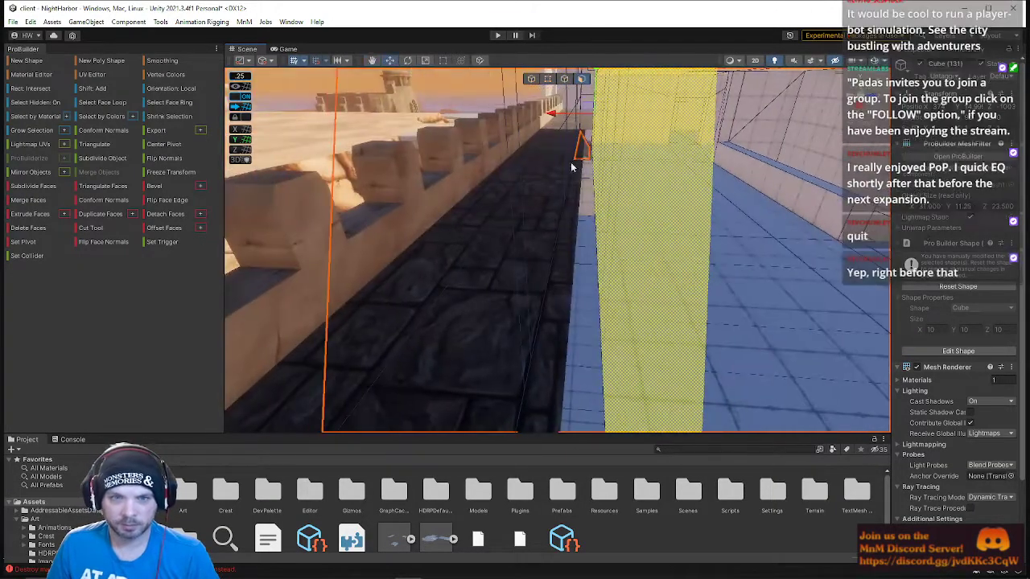
{"action": "left_click_drag", "start_coordinate": [561, 113], "coordinate": [547, 118]}
Nudge one side wall of the white building's courtyard and move the opposite courtyard wall outward to widen the opening
{"action": "right_click_drag", "start_coordinate": [578, 180], "coordinate": [505, 300]}
{"action": "left_click", "coordinate": [461, 237]}
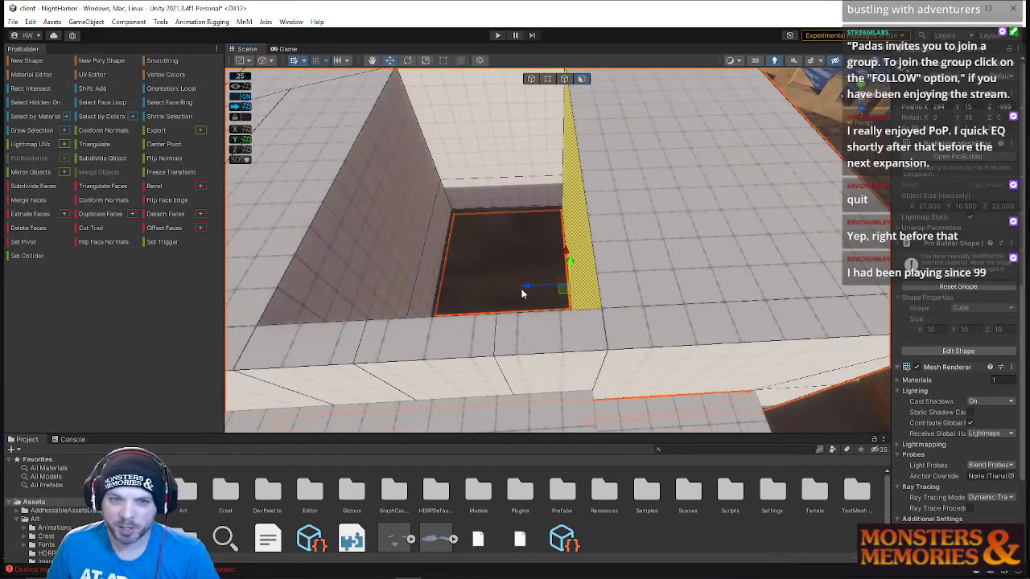
{"action": "left_click_drag", "start_coordinate": [527, 288], "coordinate": [531, 288]}
{"action": "right_click_drag", "start_coordinate": [563, 211], "coordinate": [555, 189]}
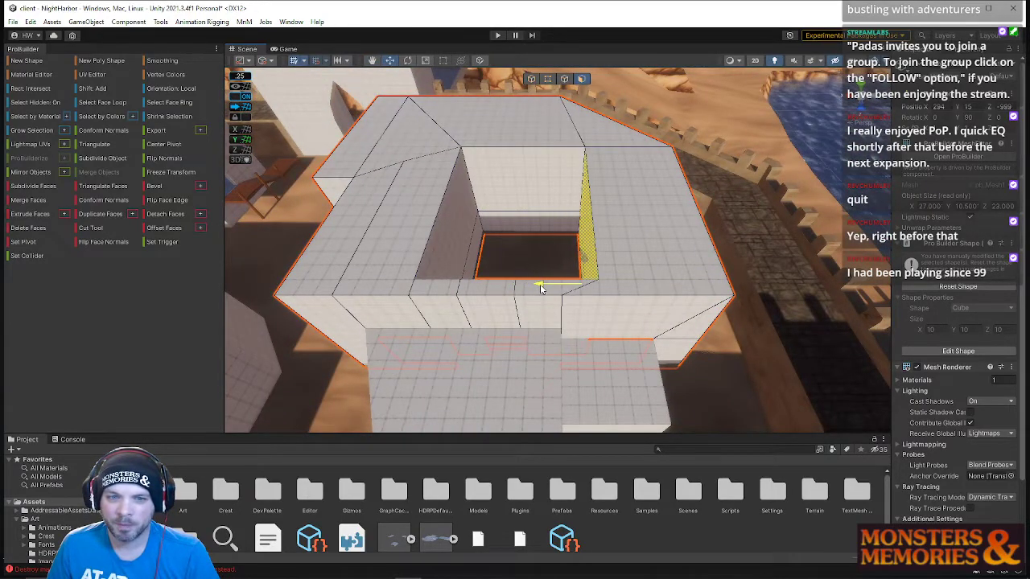
{"action": "left_click", "coordinate": [460, 214]}
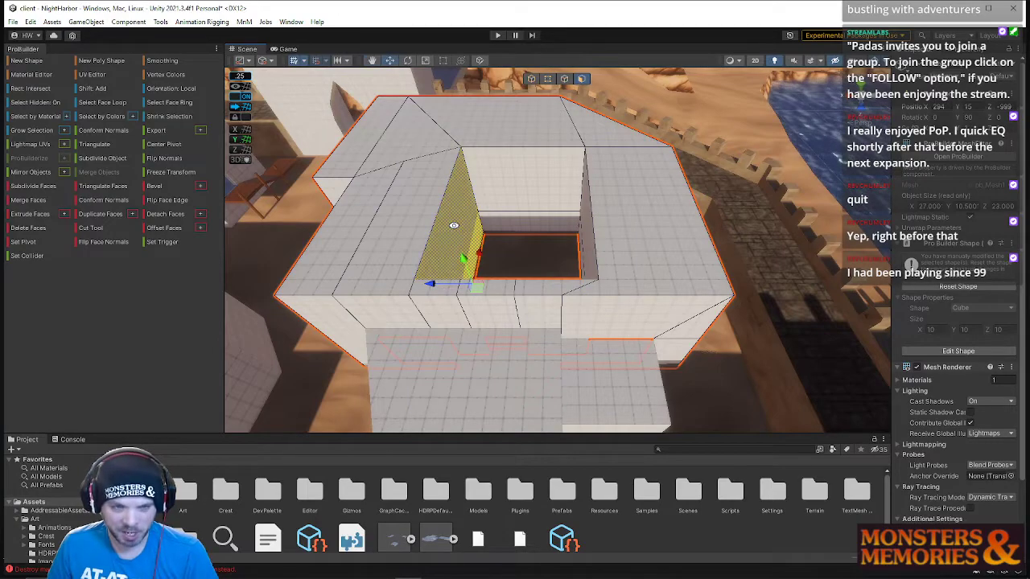
{"action": "left_click_drag", "start_coordinate": [430, 287], "coordinate": [414, 287]}
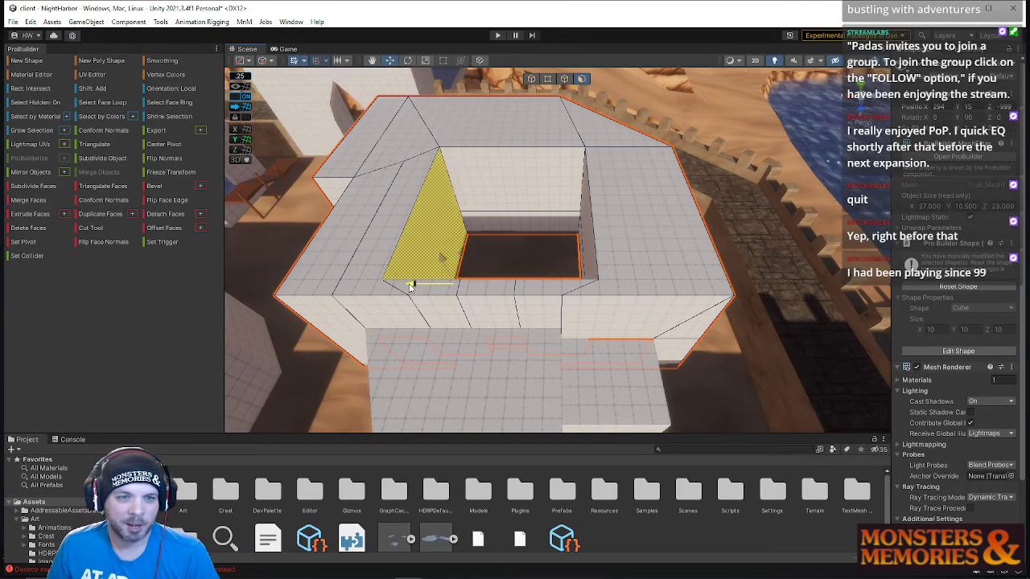
Adjust the vertical edge on the building's outer wall beside the lower roof by sliding it and its end vertices along the wall
{"action": "left_click", "coordinate": [565, 79]}
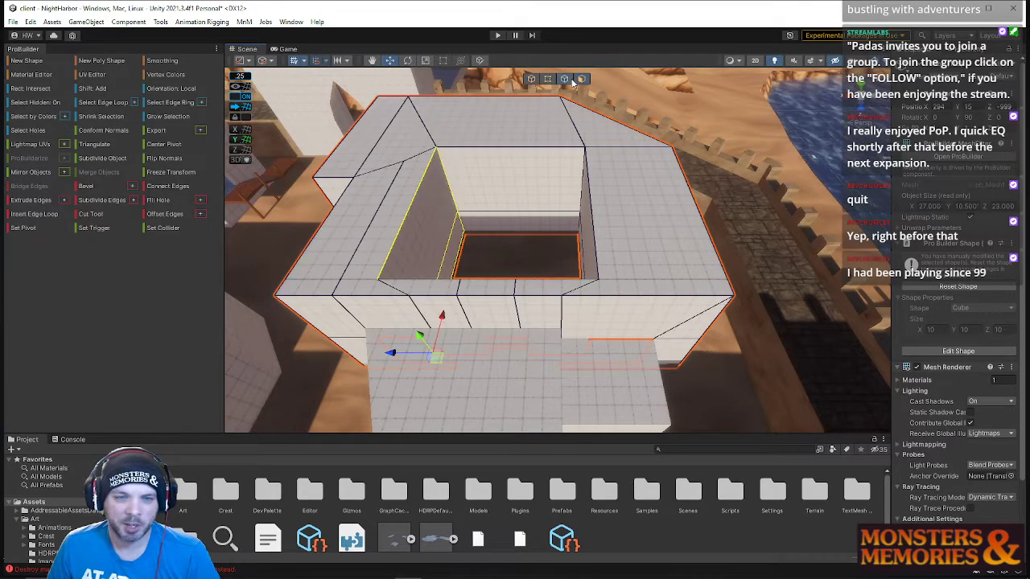
{"action": "key", "text": "w"}
{"action": "right_click_drag", "start_coordinate": [420, 322], "coordinate": [590, 320]}
{"action": "right_click_drag", "start_coordinate": [555, 262], "coordinate": [554, 261]}
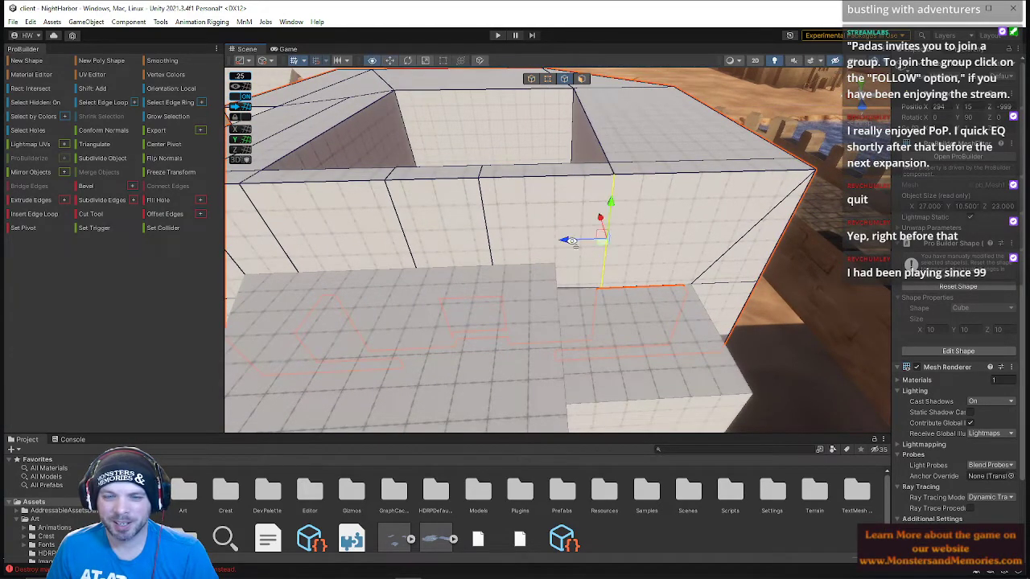
{"action": "left_click", "coordinate": [547, 78]}
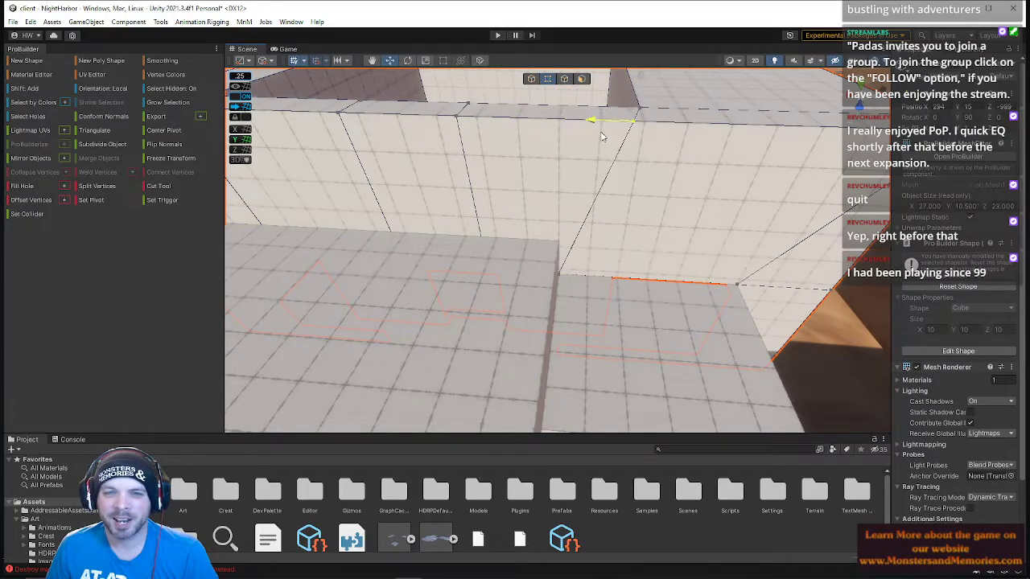
{"action": "right_click_drag", "start_coordinate": [595, 205], "coordinate": [526, 113]}
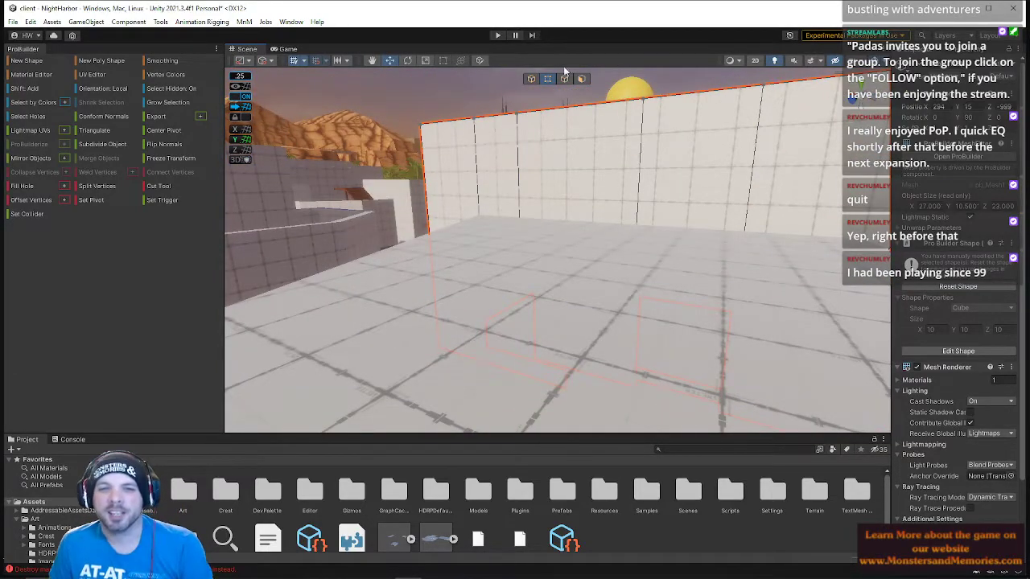
Return to whole-object selection, clear the selection and save the scene
{"action": "left_click", "coordinate": [532, 78]}
{"action": "left_click", "coordinate": [491, 96]}
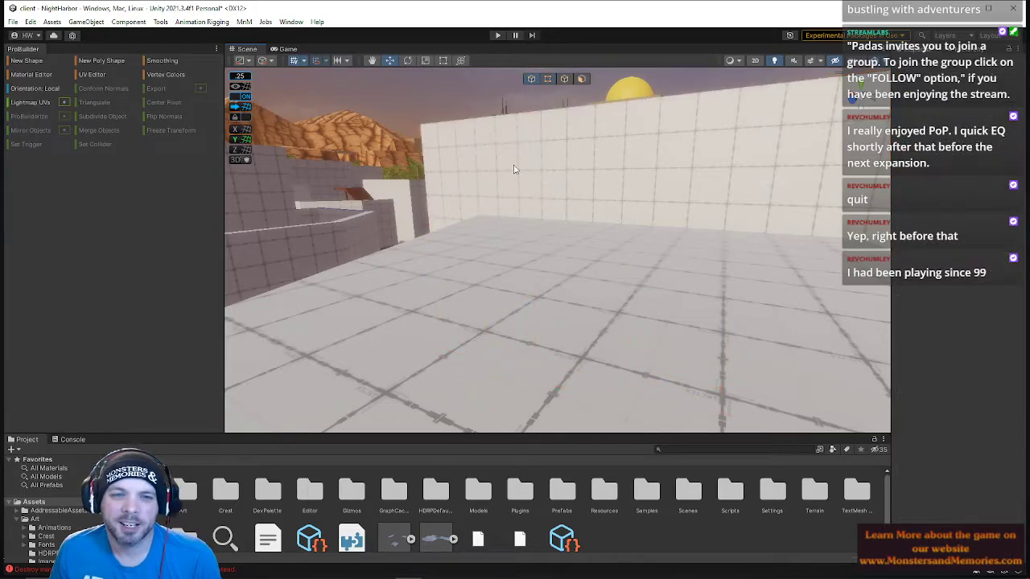
{"action": "left_click", "coordinate": [502, 241]}
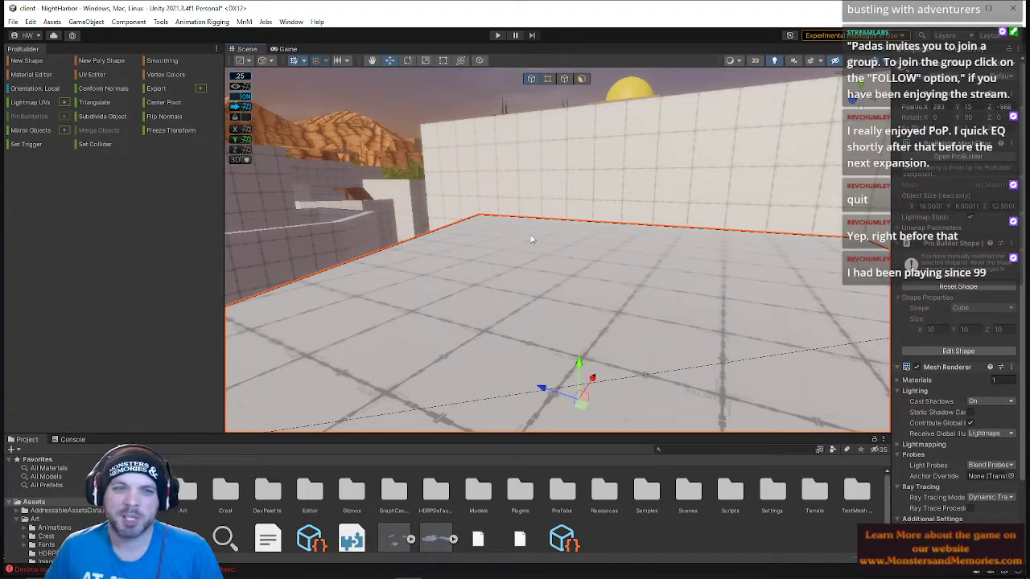
{"action": "right_click_drag", "start_coordinate": [572, 184], "coordinate": [666, 150]}
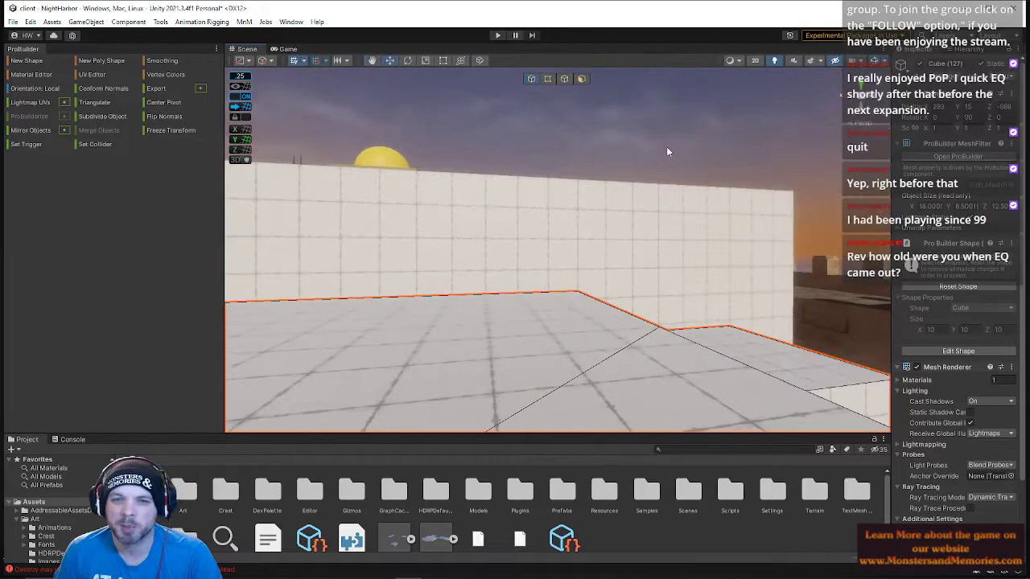
{"action": "left_click", "coordinate": [484, 115]}
{"action": "left_click", "coordinate": [12, 21]}
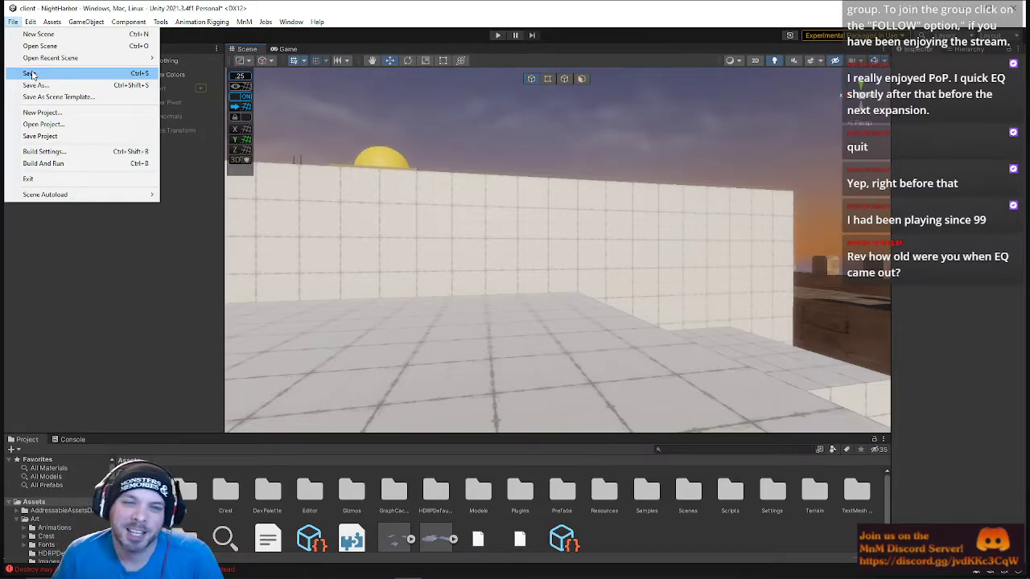
{"action": "right_click_drag", "start_coordinate": [503, 128], "coordinate": [559, 148]}
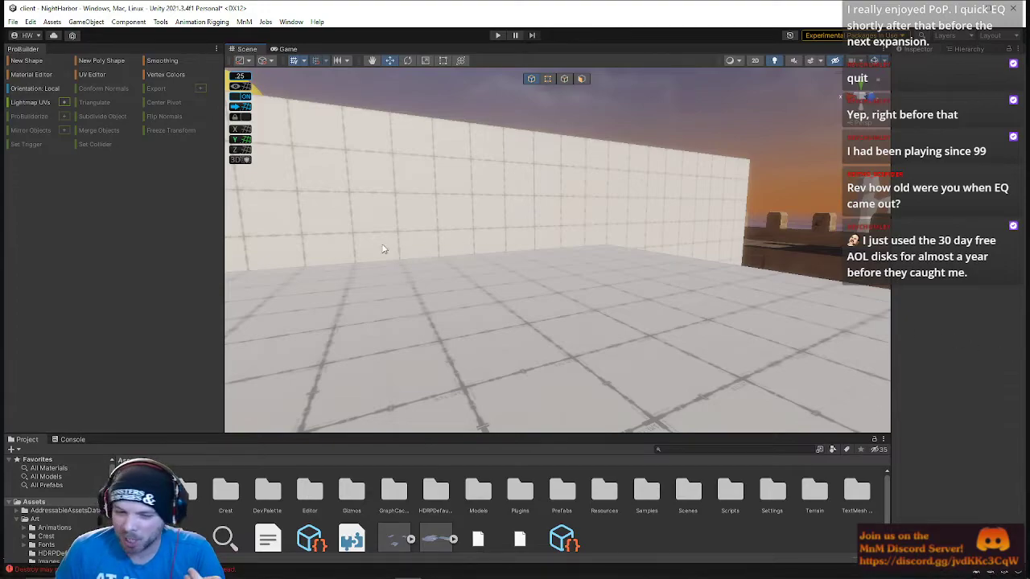
Select the courtyard building's parallel outer side faces facing the archway, move them outward and clear the selection
{"action": "right_click_drag", "start_coordinate": [451, 103], "coordinate": [702, 101]}
{"action": "left_click", "coordinate": [580, 78]}
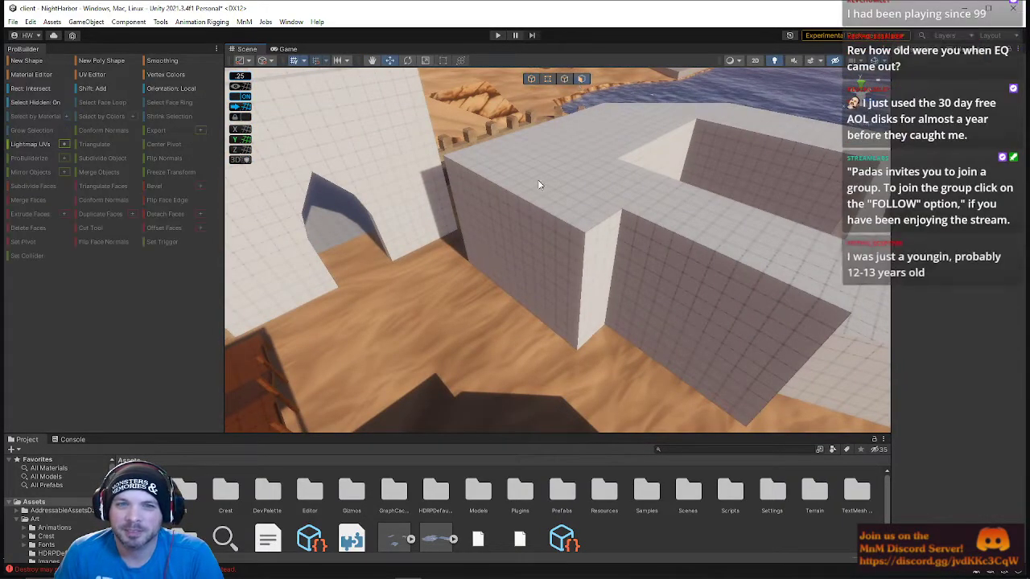
{"action": "left_click", "coordinate": [526, 225]}
{"action": "left_click", "coordinate": [658, 275], "text": "shift"}
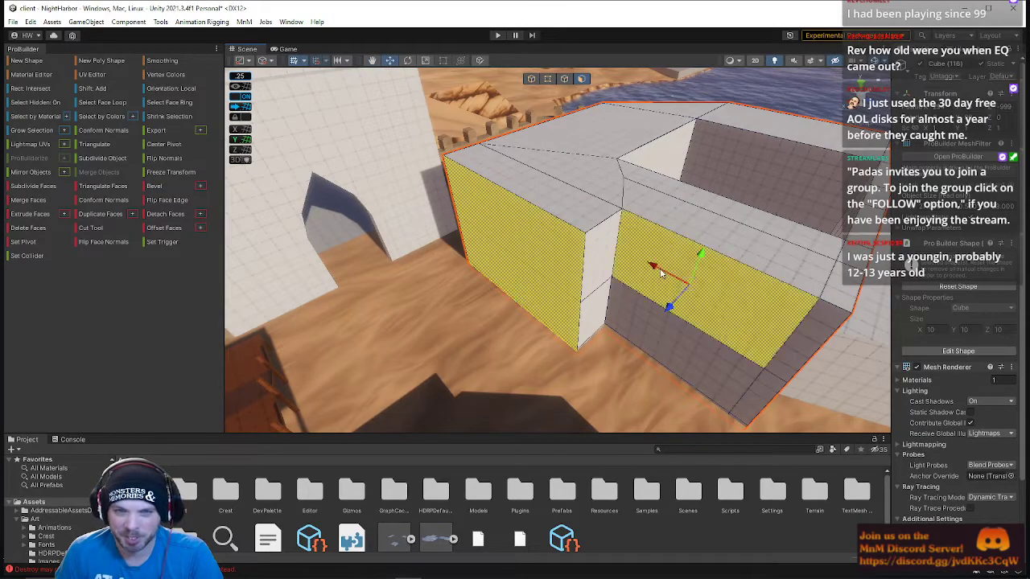
{"action": "right_click_drag", "start_coordinate": [660, 267], "coordinate": [431, 200]}
{"action": "left_click_drag", "start_coordinate": [455, 171], "coordinate": [425, 172]}
{"action": "right_click_drag", "start_coordinate": [425, 172], "coordinate": [479, 324]}
{"action": "right_click_drag", "start_coordinate": [450, 309], "coordinate": [134, 140]}
{"action": "left_click", "coordinate": [527, 135]}
Examine the streets and gaps between the blockout buildings from near ground level
{"action": "key", "text": "w"}
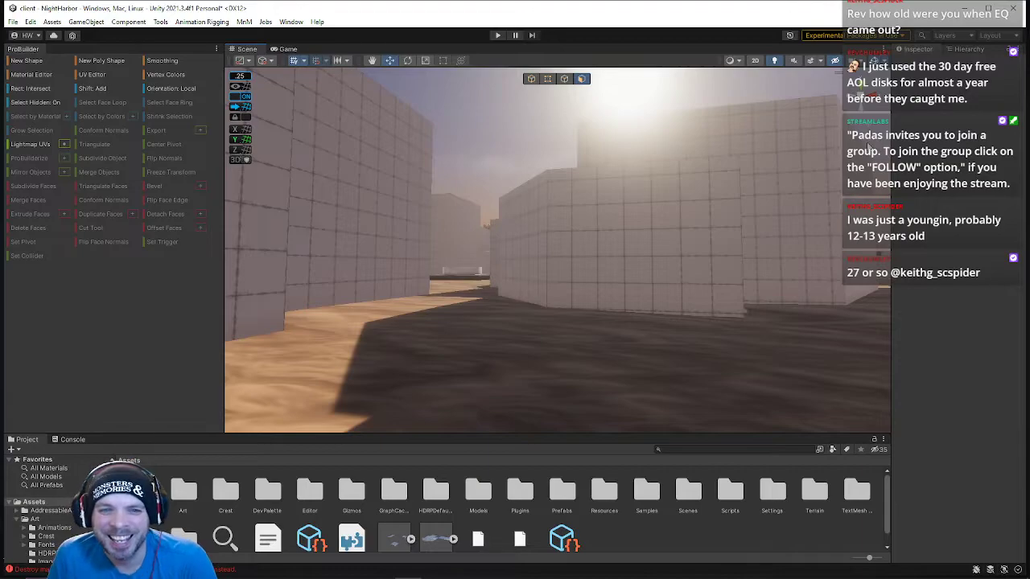
{"action": "right_click_drag", "start_coordinate": [497, 155], "coordinate": [957, 213]}
{"action": "key", "text": "w"}
{"action": "key", "text": "s"}
{"action": "key", "text": "q"}
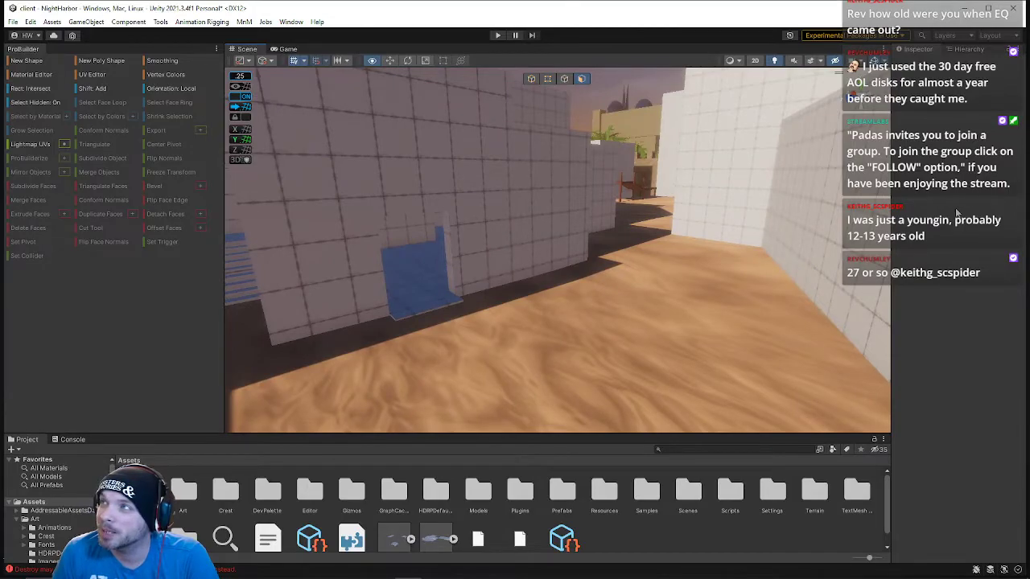
{"action": "key", "text": "s"}
{"action": "right_click_drag", "start_coordinate": [956, 213], "coordinate": [956, 203]}
{"action": "key", "text": "w"}
{"action": "right_click_drag", "start_coordinate": [561, 150], "coordinate": [586, 131]}
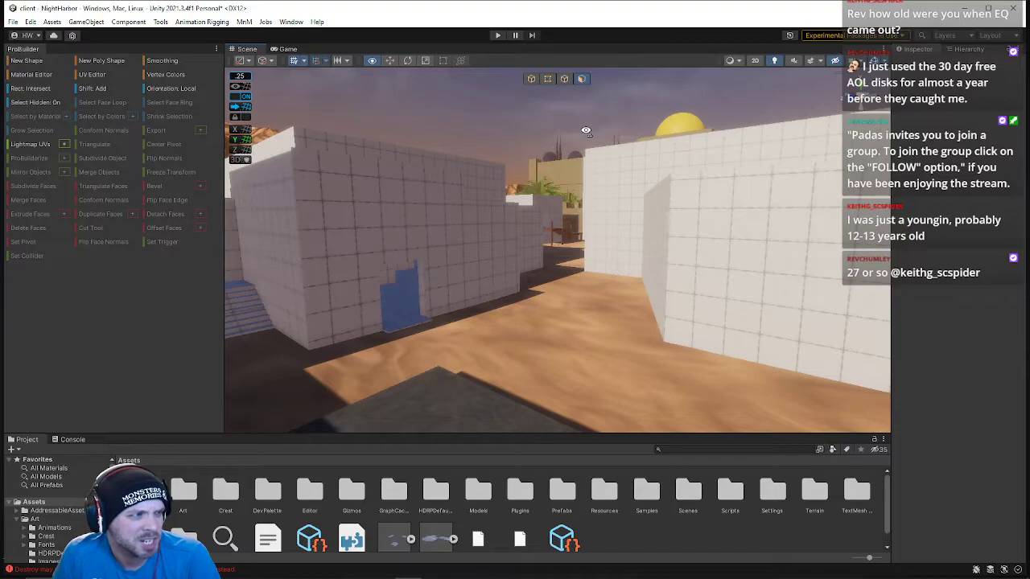
{"action": "key", "text": "s"}
{"action": "right_click_drag", "start_coordinate": [585, 131], "coordinate": [600, 124]}
{"action": "key", "text": "w"}
{"action": "right_click_drag", "start_coordinate": [572, 270], "coordinate": [570, 270]}
{"action": "key", "text": "w"}
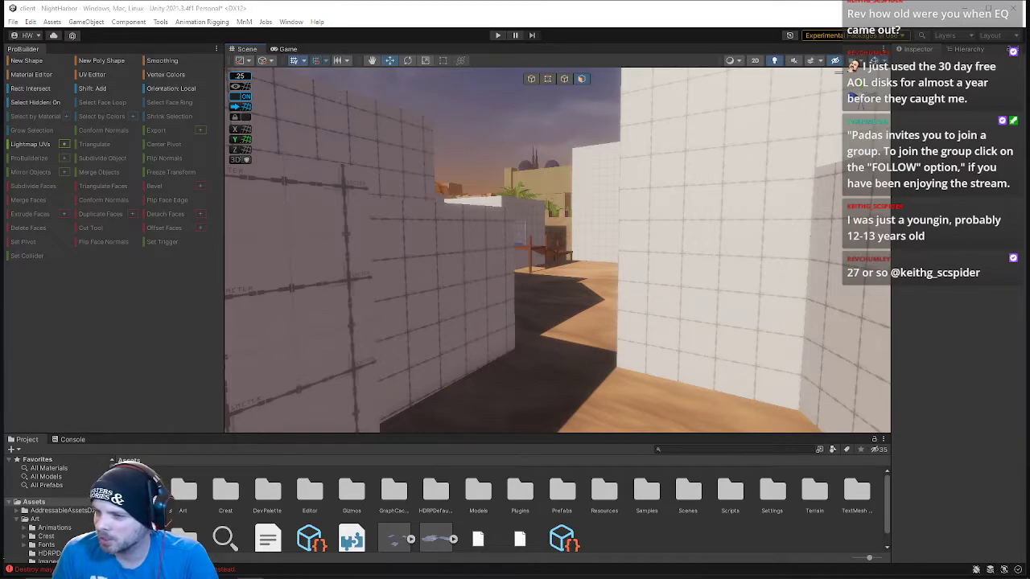
{"action": "left_click_drag", "start_coordinate": [1029, 130], "coordinate": [1029, 161]}
Select the courtyard building's angled outer wall faces and pull them out over the walkway toward the battlements
{"action": "right_click_drag", "start_coordinate": [630, 290], "coordinate": [495, 415]}
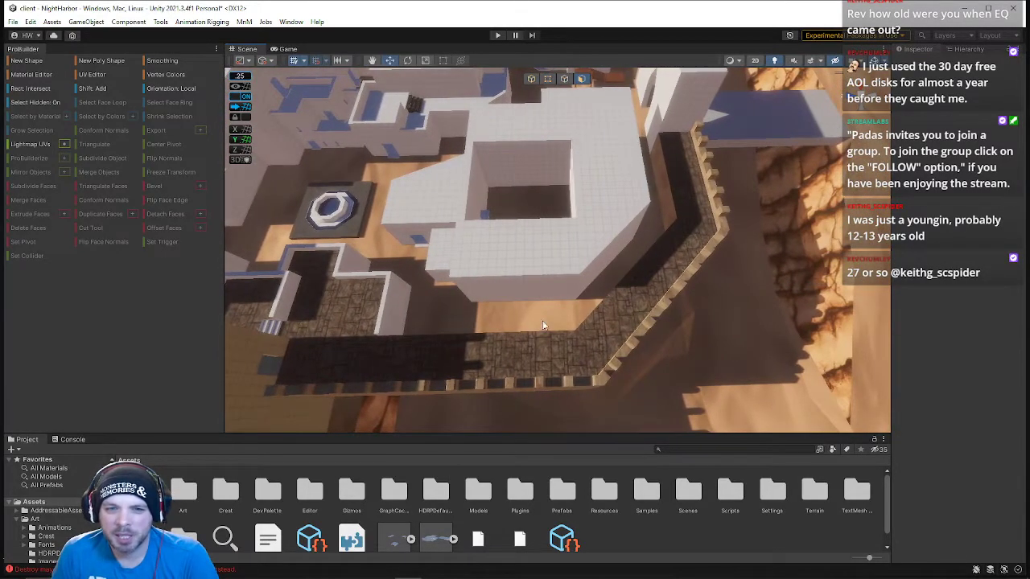
{"action": "right_click_drag", "start_coordinate": [631, 154], "coordinate": [582, 82]}
{"action": "left_click", "coordinate": [555, 212]}
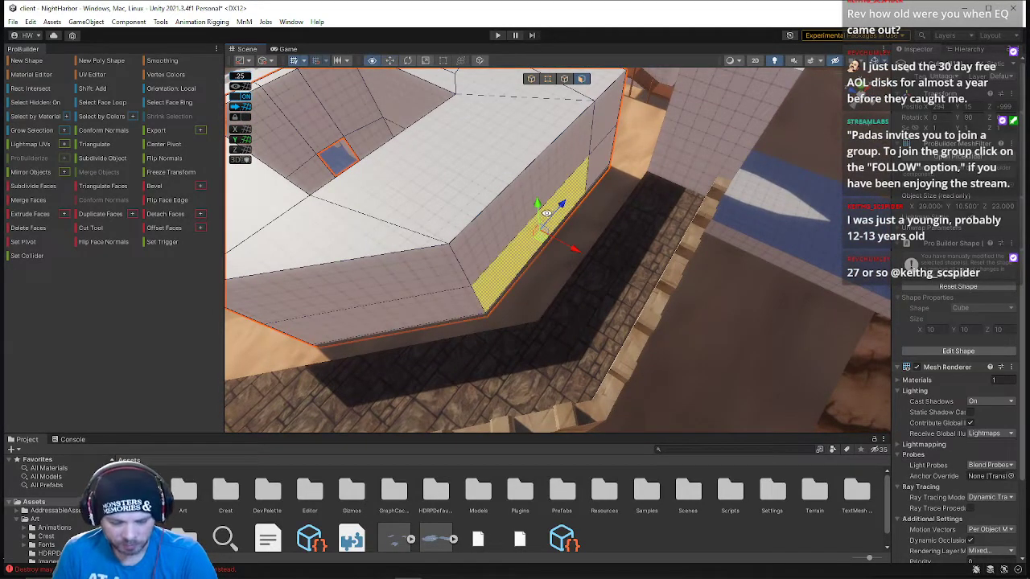
{"action": "left_click", "coordinate": [516, 211], "text": "shift"}
{"action": "left_click", "coordinate": [409, 279], "text": "shift"}
{"action": "left_click", "coordinate": [421, 317], "text": "shift"}
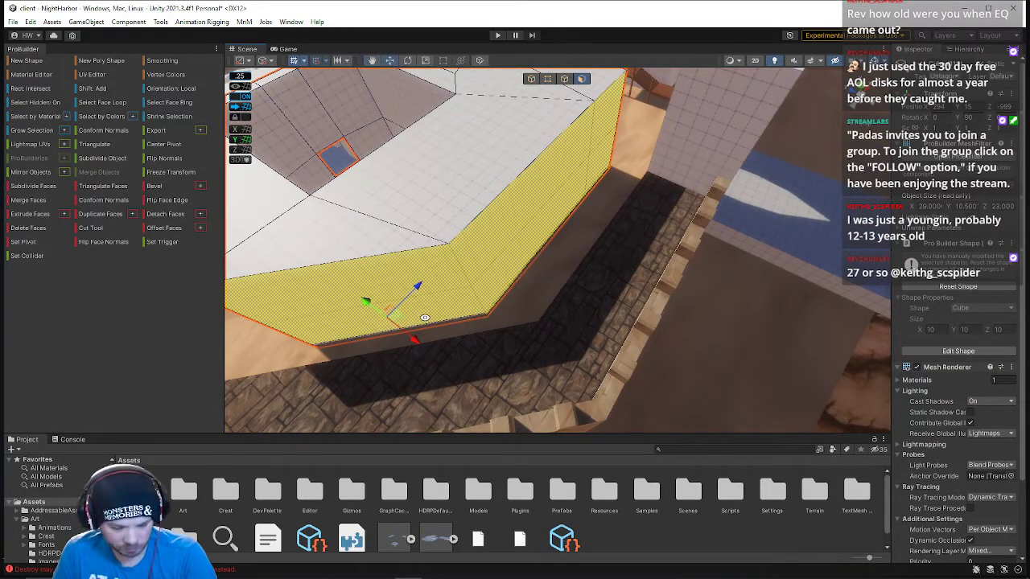
{"action": "right_click_drag", "start_coordinate": [426, 318], "coordinate": [480, 311]}
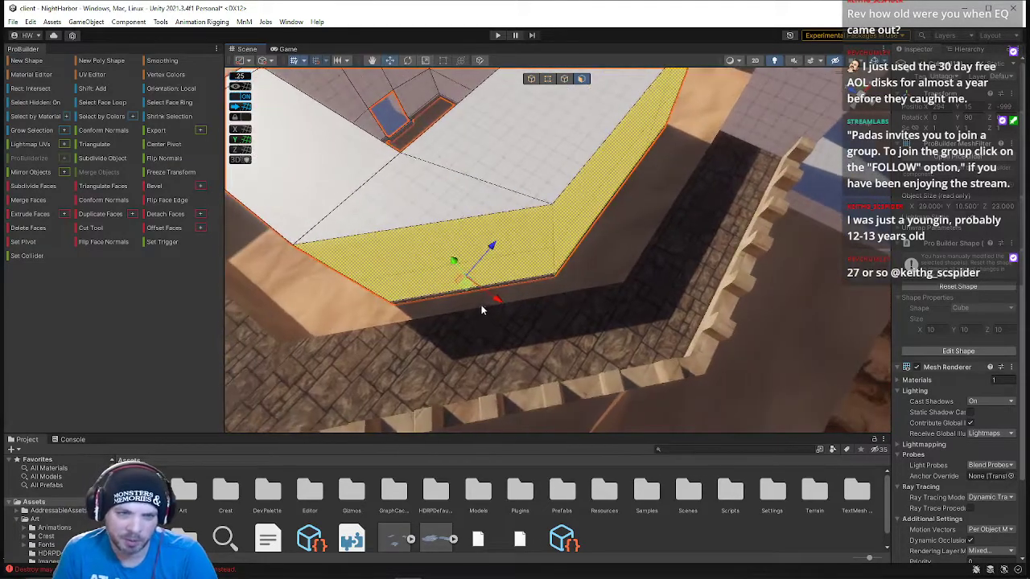
{"action": "left_click_drag", "start_coordinate": [495, 301], "coordinate": [561, 335]}
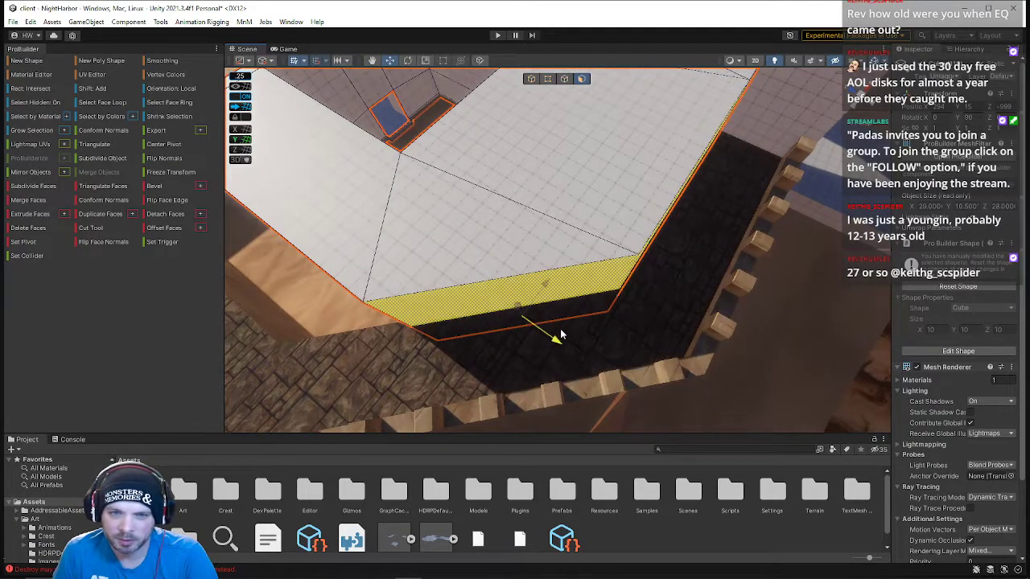
{"action": "right_click_drag", "start_coordinate": [609, 286], "coordinate": [756, 366]}
{"action": "left_click", "coordinate": [674, 101]}
Survey the city layout from above, comparing the building blocks with the surrounding city wall
{"action": "key", "text": "w"}
{"action": "right_click_drag", "start_coordinate": [12, 408], "coordinate": [996, 474]}
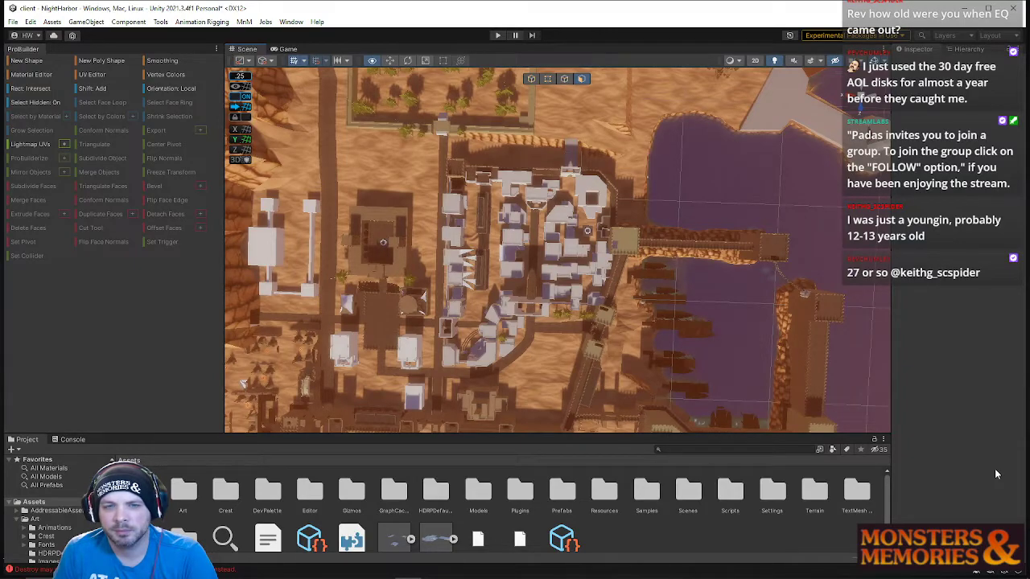
{"action": "right_click_drag", "start_coordinate": [995, 468], "coordinate": [805, 351]}
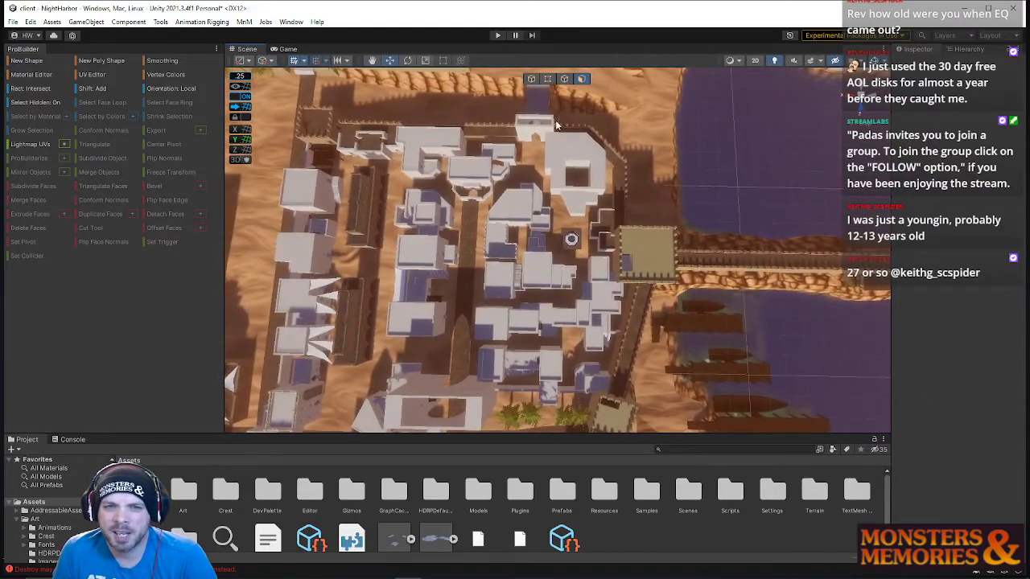
{"action": "right_click_drag", "start_coordinate": [613, 212], "coordinate": [485, 100]}
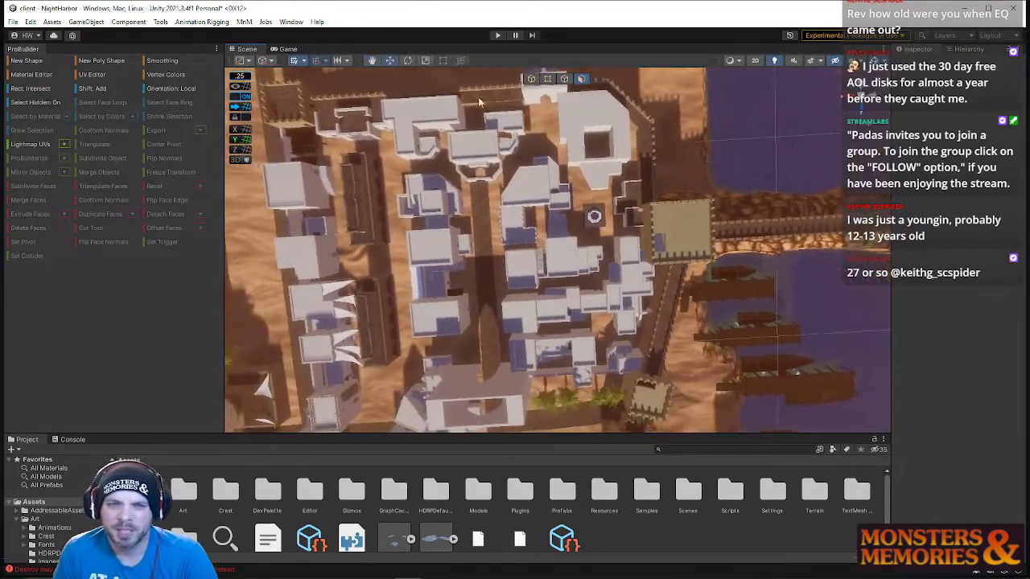
{"action": "right_click_drag", "start_coordinate": [424, 169], "coordinate": [472, 161]}
{"action": "key", "text": "q"}
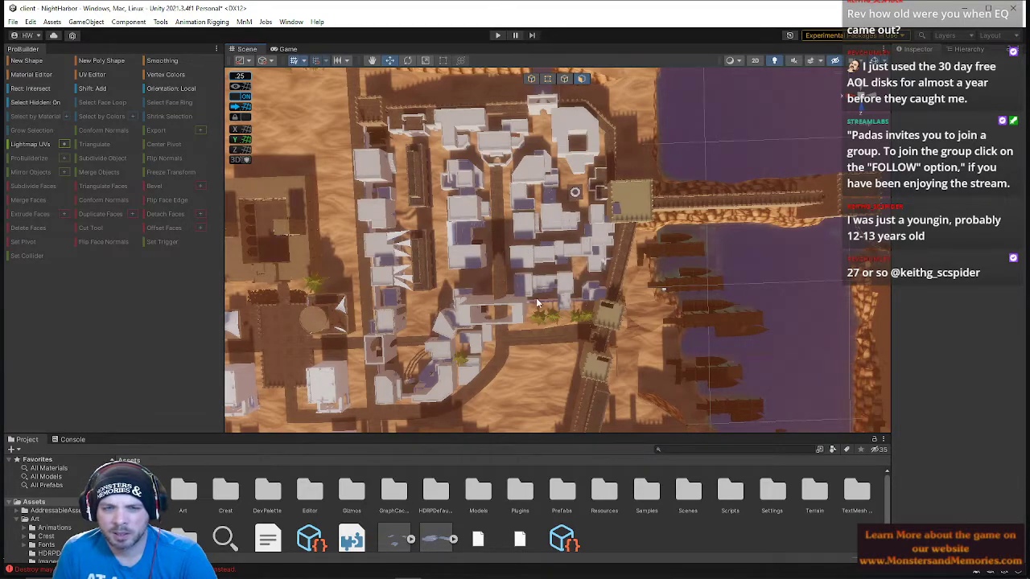
{"action": "key", "text": "w"}
Move the building's upper angled wall face slightly back from the battlements
{"action": "right_click_drag", "start_coordinate": [559, 218], "coordinate": [318, 95]}
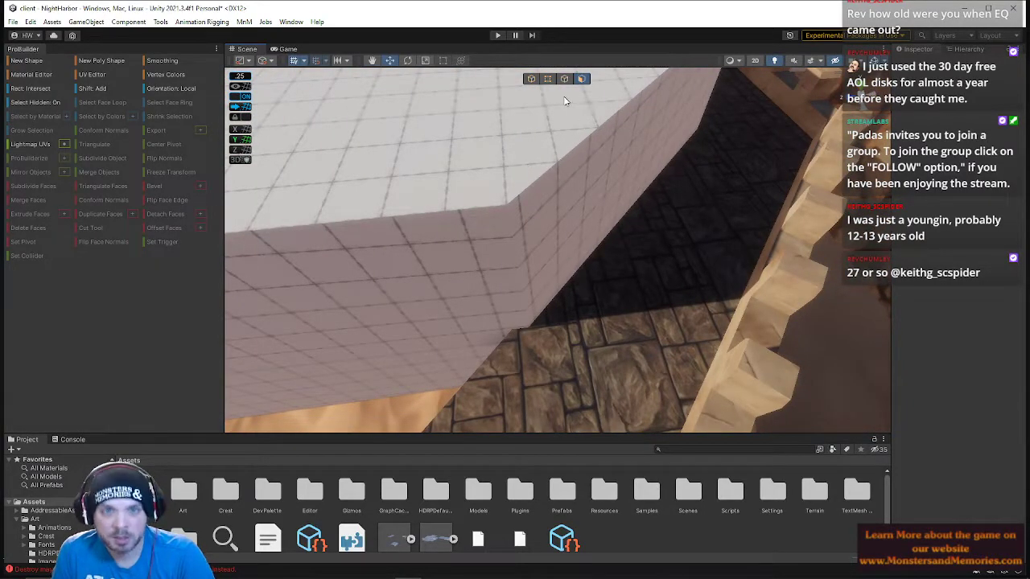
{"action": "left_click", "coordinate": [582, 152]}
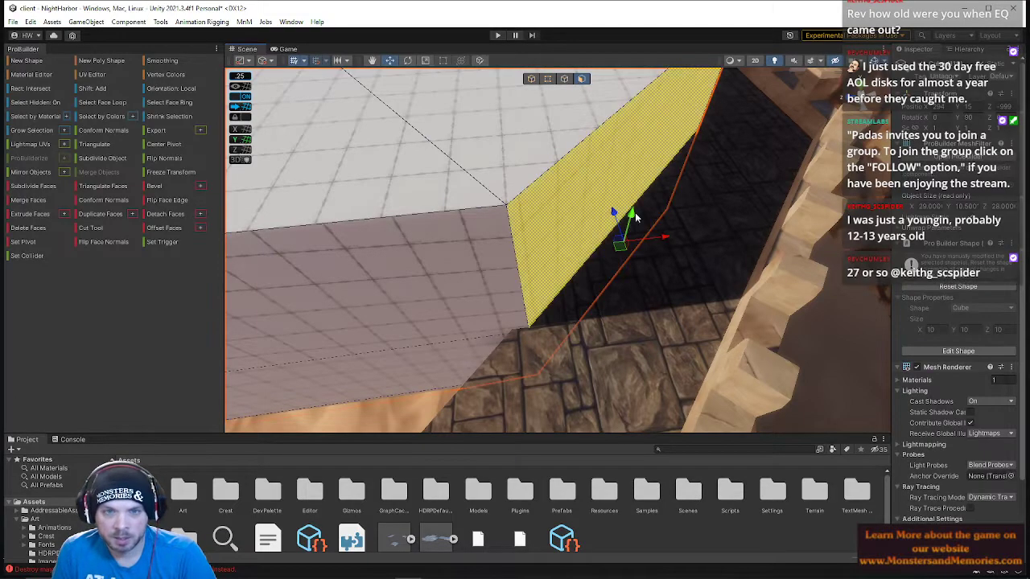
{"action": "left_click_drag", "start_coordinate": [664, 236], "coordinate": [654, 241]}
Select the upper and lower faces of the angled wall together and nudge them slightly outward over the walkway
{"action": "right_click_drag", "start_coordinate": [621, 295], "coordinate": [541, 205]}
{"action": "key", "text": "q"}
{"action": "key", "text": "s"}
{"action": "left_click", "coordinate": [653, 142]}
{"action": "left_click", "coordinate": [541, 205]}
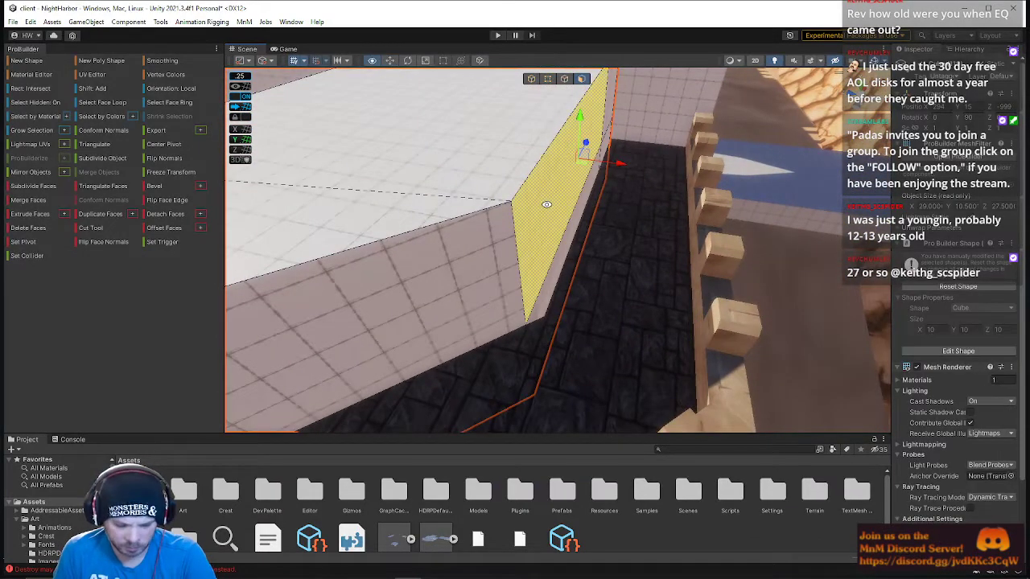
{"action": "left_click", "coordinate": [573, 230], "text": "shift"}
{"action": "left_click_drag", "start_coordinate": [616, 283], "coordinate": [621, 287]}
Select the building's vertical corner edge above the walkway and examine how the outer walls sit along the city wall
{"action": "right_click_drag", "start_coordinate": [620, 287], "coordinate": [454, 272]}
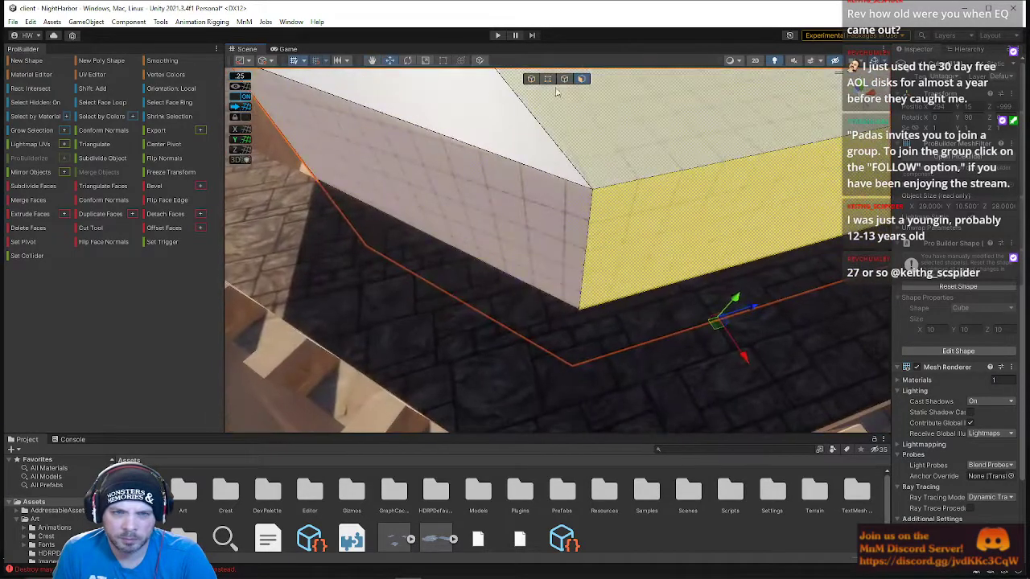
{"action": "left_click", "coordinate": [564, 79]}
{"action": "left_click", "coordinate": [586, 272]}
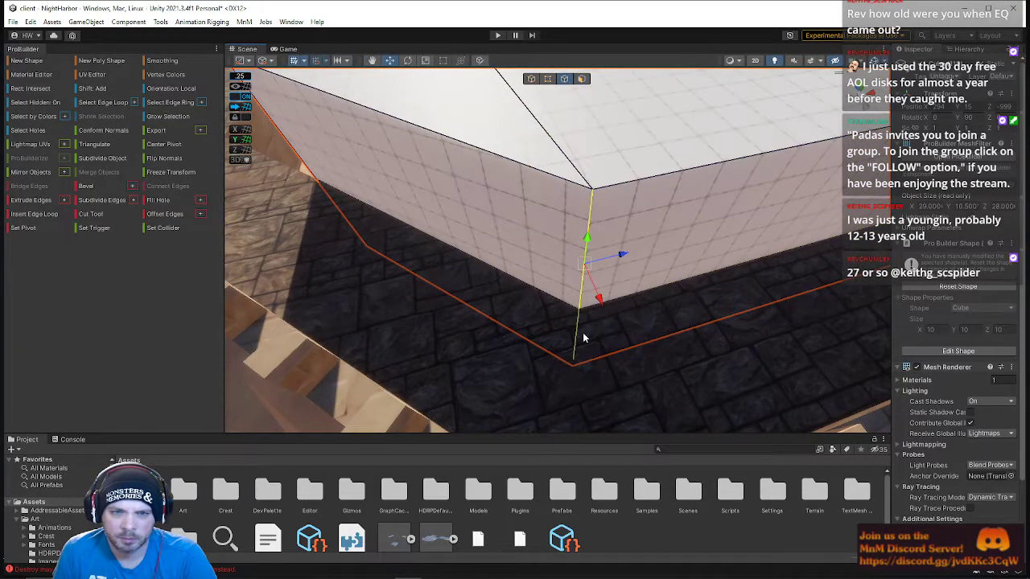
{"action": "right_click_drag", "start_coordinate": [574, 269], "coordinate": [863, 168]}
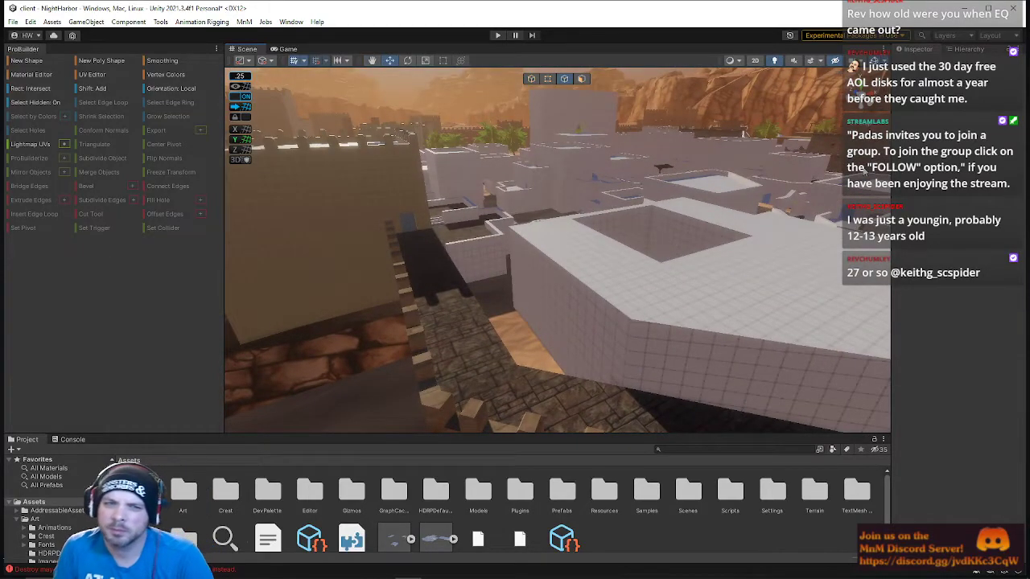
Select the building beside the stone city wall and move its lower corner vertices outward along the sandy ground
{"action": "left_click", "coordinate": [532, 79]}
{"action": "key", "text": "w"}
{"action": "right_click_drag", "start_coordinate": [555, 137], "coordinate": [787, 178]}
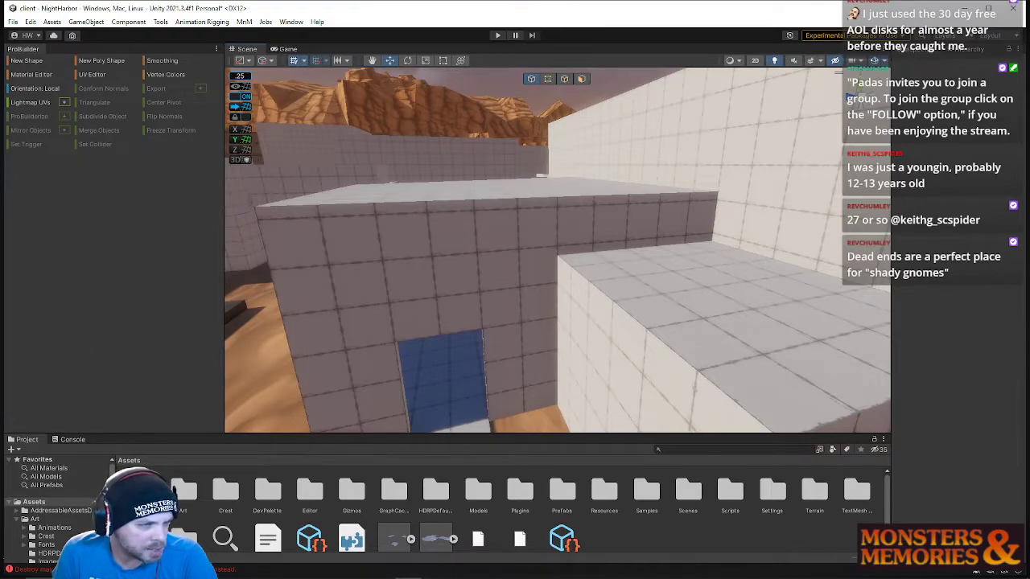
{"action": "right_click_drag", "start_coordinate": [467, 190], "coordinate": [598, 161]}
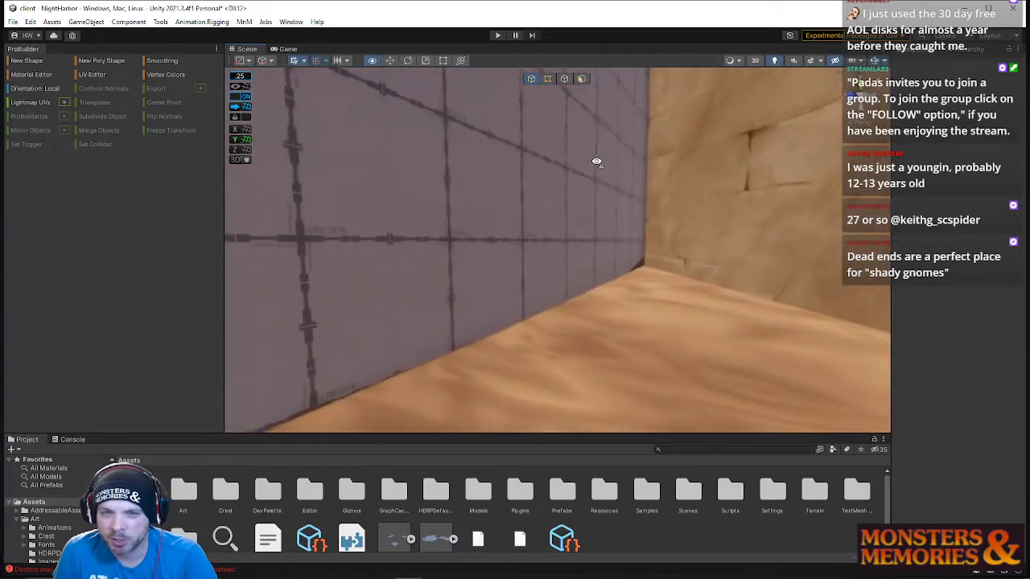
{"action": "left_click", "coordinate": [613, 155]}
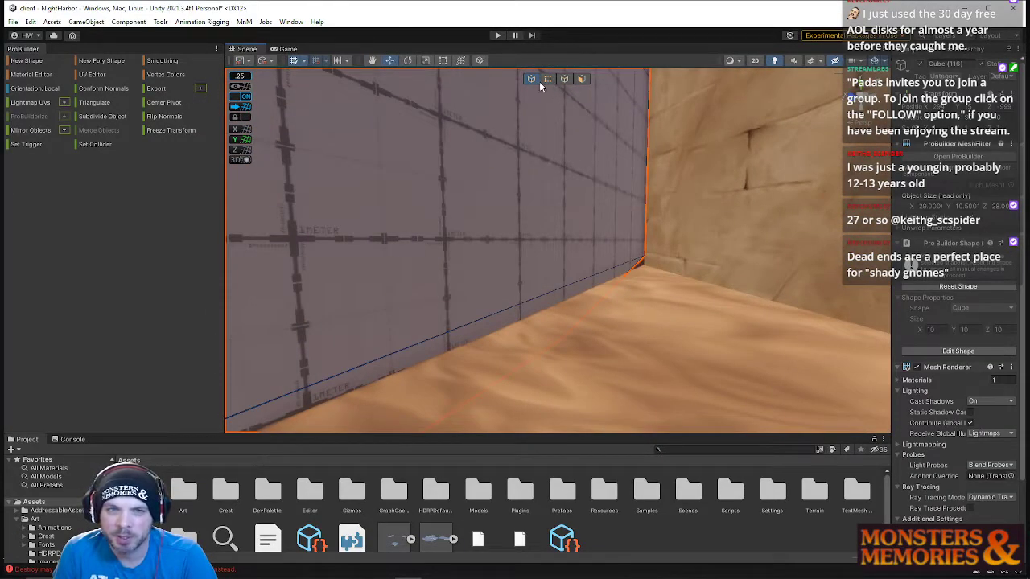
{"action": "left_click", "coordinate": [555, 341]}
{"action": "right_click_drag", "start_coordinate": [555, 341], "coordinate": [430, 338]}
{"action": "left_click_drag", "start_coordinate": [492, 317], "coordinate": [826, 320]}
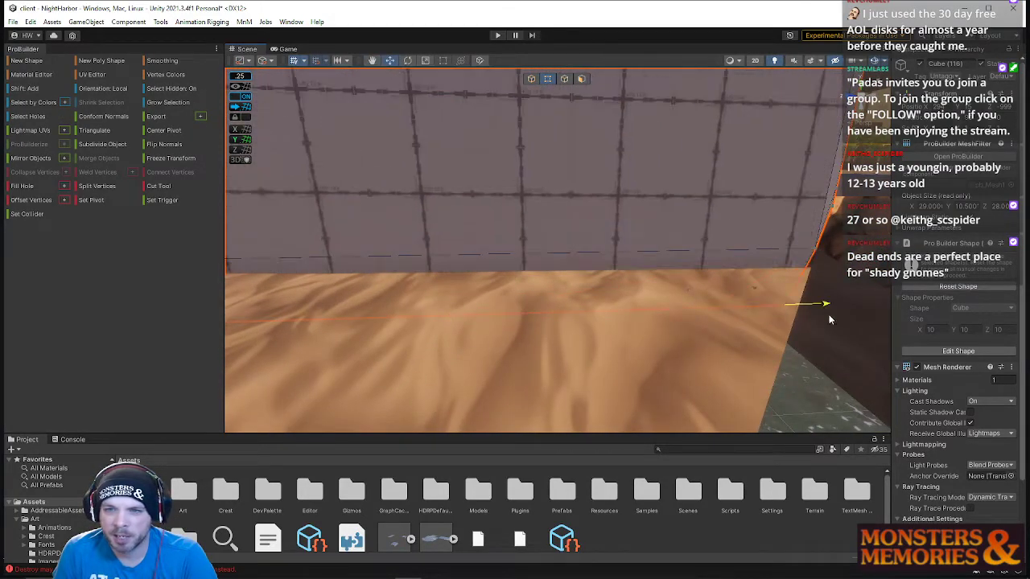
Examine the building's wall faces and lower corner vertices where they meet the stone walkway
{"action": "right_click_drag", "start_coordinate": [850, 319], "coordinate": [634, 251]}
{"action": "left_click", "coordinate": [581, 79]}
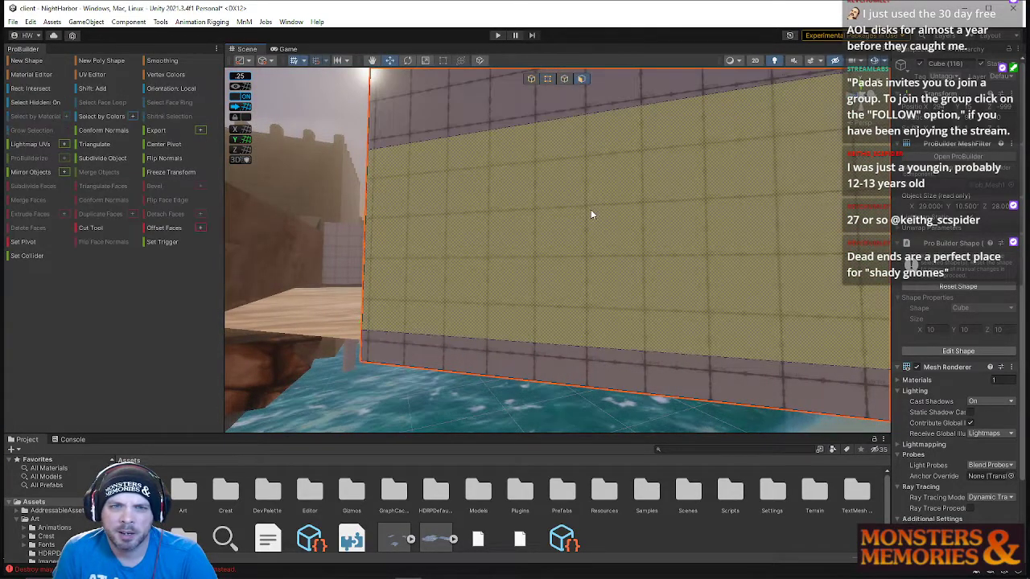
{"action": "left_click", "coordinate": [590, 210]}
{"action": "right_click_drag", "start_coordinate": [398, 282], "coordinate": [632, 335]}
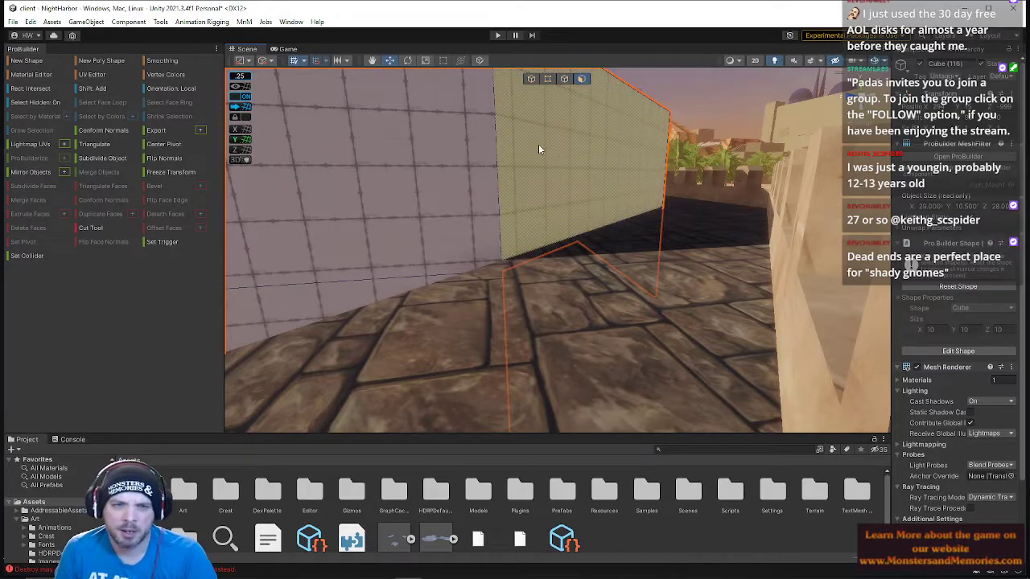
{"action": "left_click", "coordinate": [564, 78]}
{"action": "right_click_drag", "start_coordinate": [627, 233], "coordinate": [603, 231]}
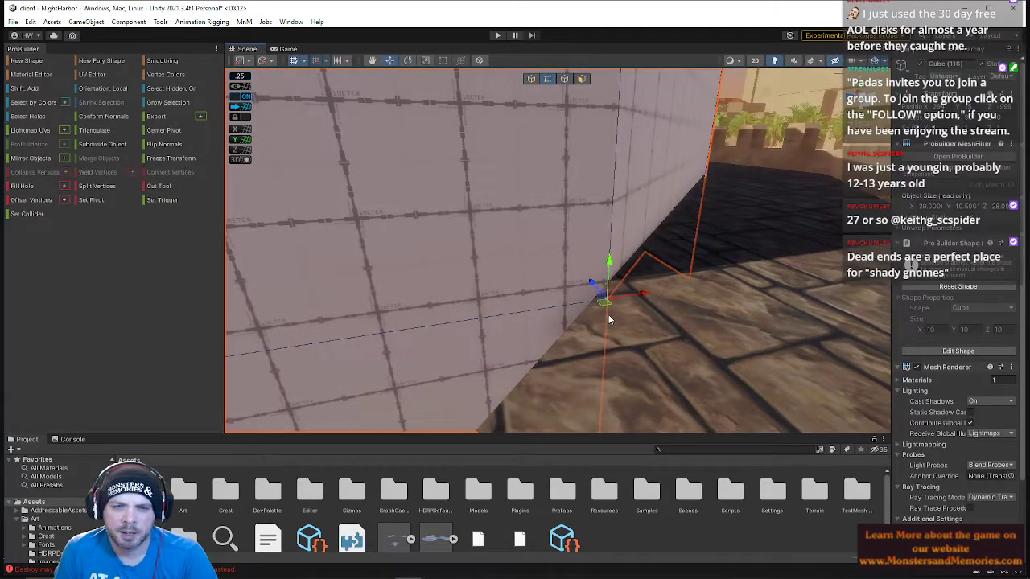
{"action": "right_click_drag", "start_coordinate": [644, 258], "coordinate": [242, 214]}
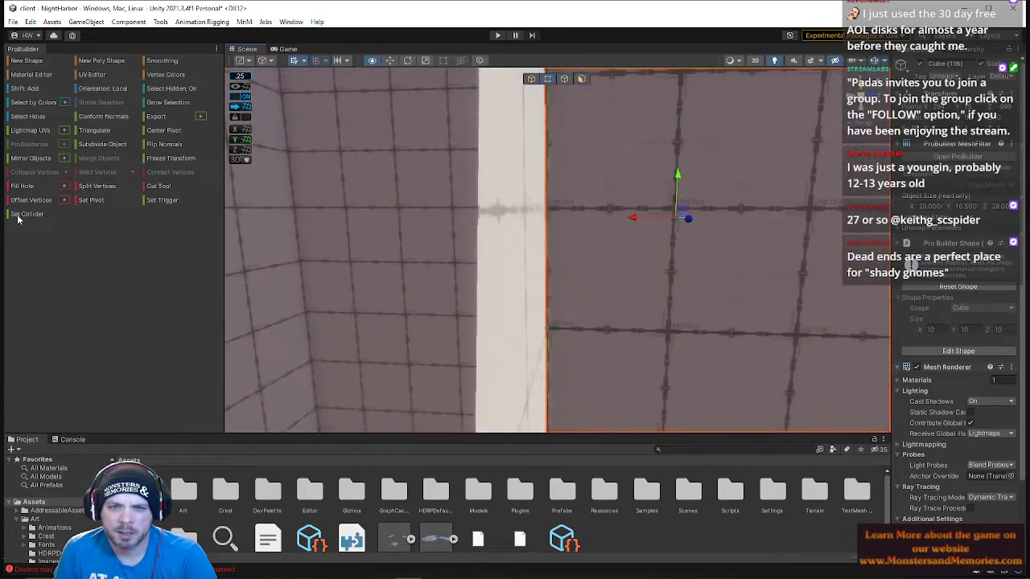
Inspect the narrow gap between the two buildings and select the narrow wall face along it
{"action": "right_click_drag", "start_coordinate": [553, 321], "coordinate": [605, 310]}
{"action": "left_click", "coordinate": [578, 247]}
{"action": "right_click_drag", "start_coordinate": [630, 155], "coordinate": [630, 101]}
{"action": "left_click", "coordinate": [566, 79]}
{"action": "right_click_drag", "start_coordinate": [597, 181], "coordinate": [625, 231]}
{"action": "left_click", "coordinate": [640, 249]}
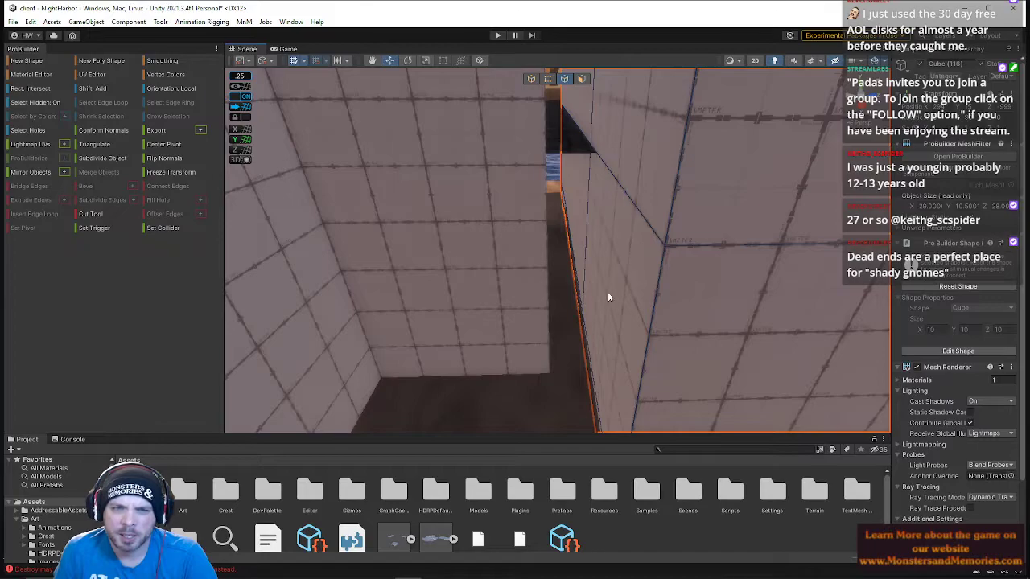
{"action": "left_click", "coordinate": [630, 256]}
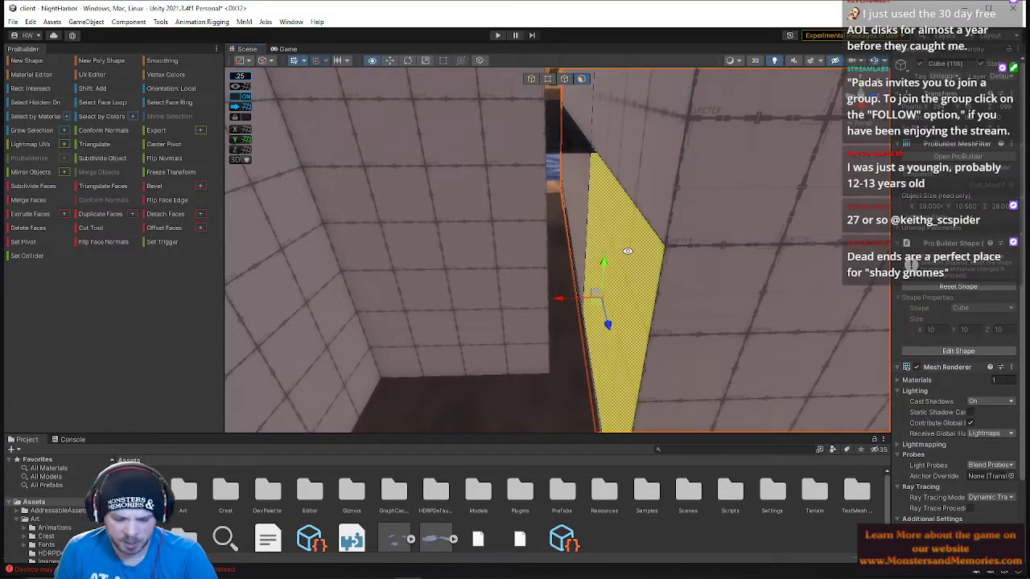
Move the building's vertical corner edge above the walkway sideways along the gap to the neighbouring building
{"action": "right_click_drag", "start_coordinate": [627, 251], "coordinate": [597, 306]}
{"action": "left_click", "coordinate": [557, 249]}
{"action": "left_click", "coordinate": [597, 304]}
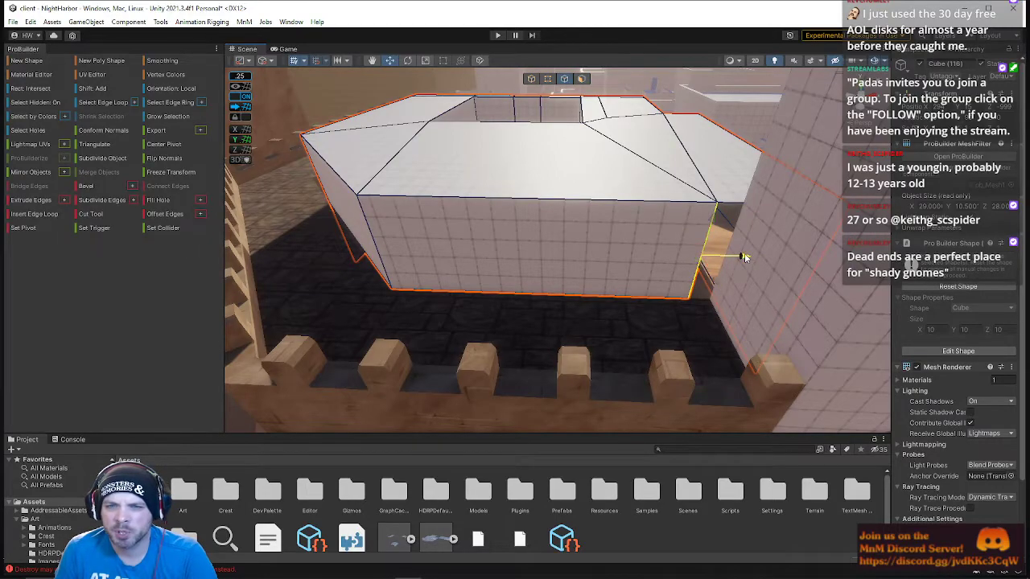
{"action": "left_click", "coordinate": [681, 316]}
{"action": "right_click_drag", "start_coordinate": [681, 316], "coordinate": [418, 526]}
Reposition the end face of the neighbouring building's small side block facing the city wall
{"action": "right_click_drag", "start_coordinate": [596, 257], "coordinate": [590, 228]}
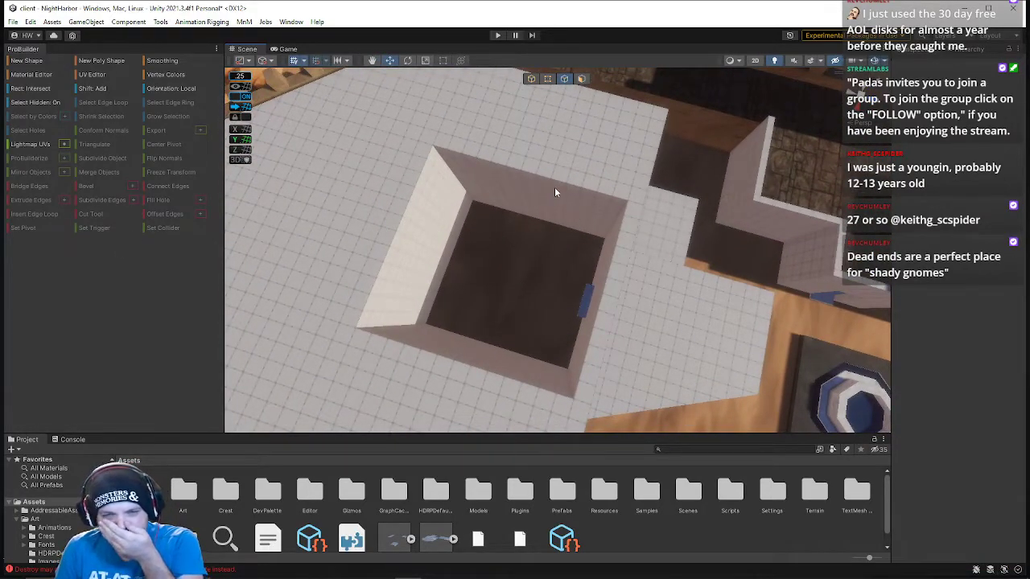
{"action": "right_click_drag", "start_coordinate": [554, 192], "coordinate": [390, 247]}
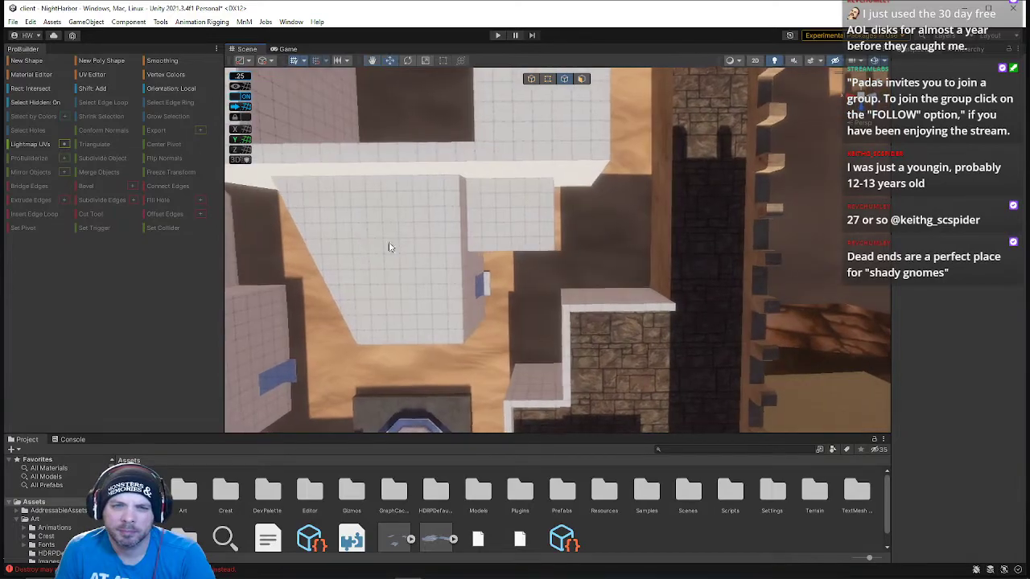
{"action": "left_click", "coordinate": [517, 207]}
{"action": "right_click_drag", "start_coordinate": [517, 202], "coordinate": [464, 193]}
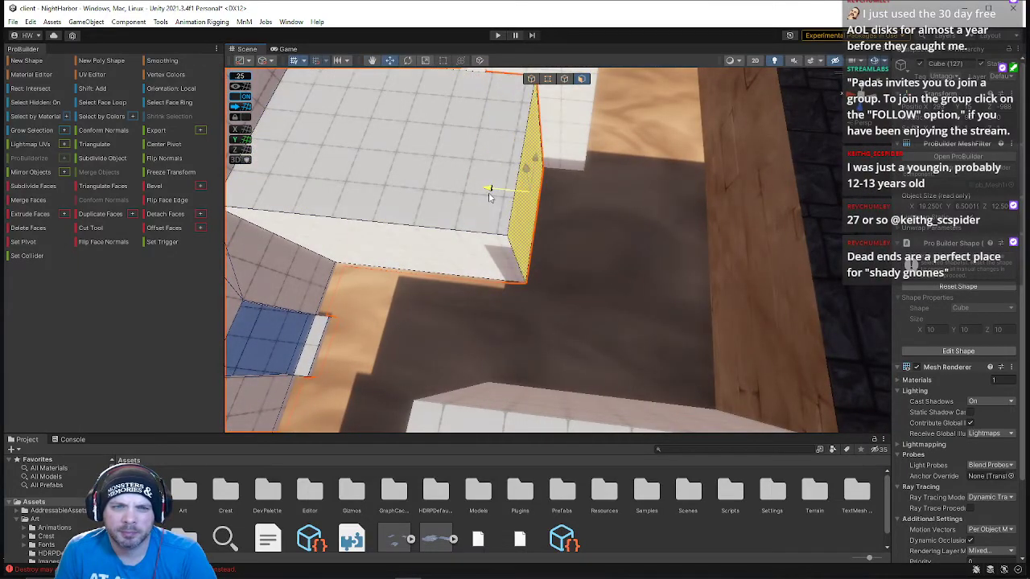
Shift the side block's narrow wall face sideways beside the blue floor area
{"action": "right_click_drag", "start_coordinate": [509, 201], "coordinate": [604, 92]}
{"action": "left_click", "coordinate": [655, 276]}
{"action": "right_click_drag", "start_coordinate": [654, 272], "coordinate": [474, 337]}
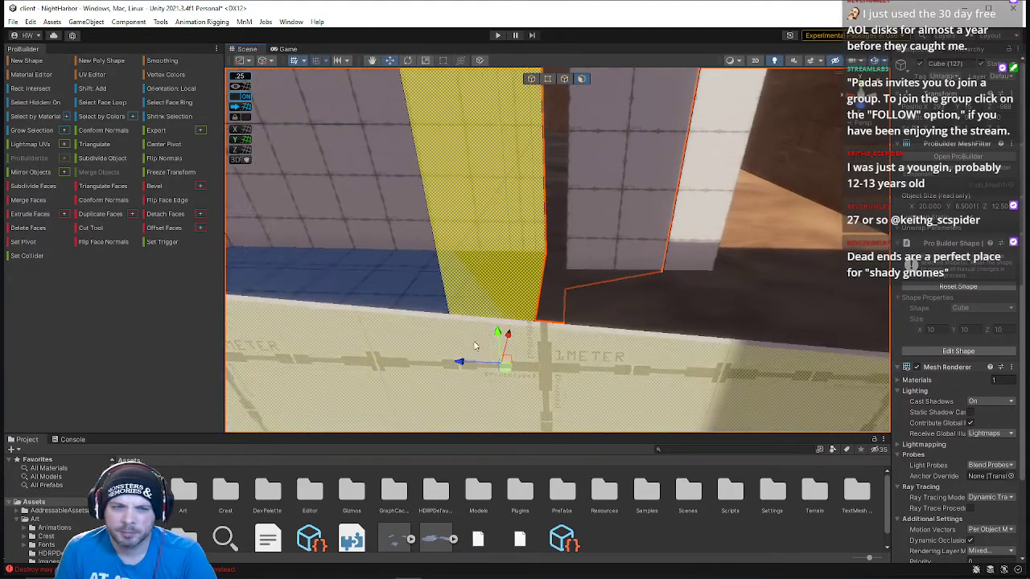
{"action": "left_click_drag", "start_coordinate": [461, 362], "coordinate": [568, 366]}
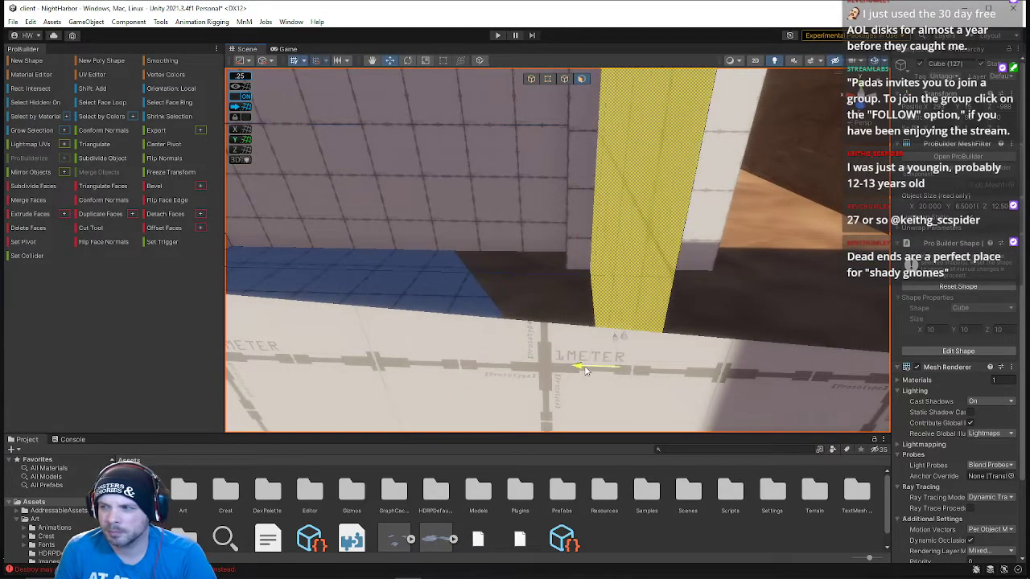
{"action": "right_click_drag", "start_coordinate": [503, 203], "coordinate": [515, 272]}
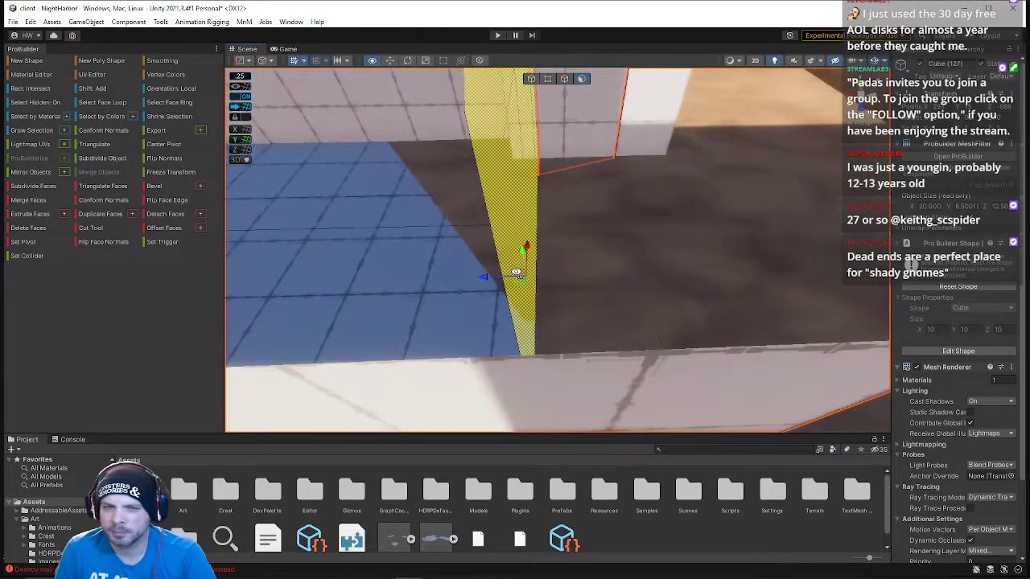
{"action": "left_click_drag", "start_coordinate": [487, 280], "coordinate": [592, 273]}
Select the courtyard building's vertical wall edge next to the side block and inspect the wall from underneath
{"action": "right_click_drag", "start_coordinate": [582, 270], "coordinate": [515, 149]}
{"action": "left_click", "coordinate": [657, 221]}
{"action": "left_click", "coordinate": [565, 78]}
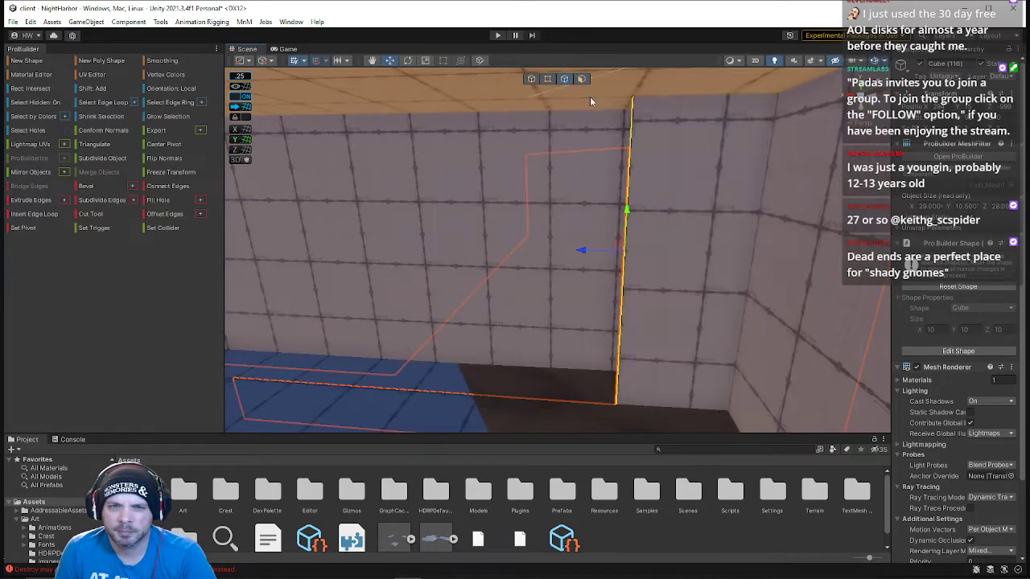
{"action": "right_click_drag", "start_coordinate": [640, 194], "coordinate": [636, 104]}
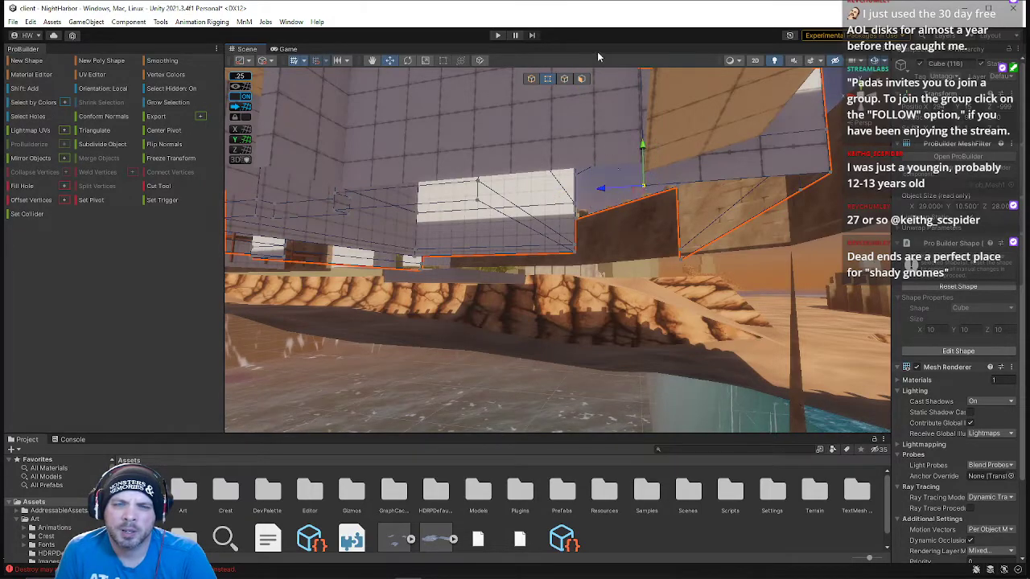
Select the courtyard building's corner vertices and compare its wall with the adjoining lower roofs
{"action": "right_click_drag", "start_coordinate": [620, 159], "coordinate": [646, 199]}
{"action": "key", "text": "w"}
{"action": "left_click", "coordinate": [613, 234]}
{"action": "key", "text": "s"}
{"action": "right_click_drag", "start_coordinate": [613, 234], "coordinate": [705, 259]}
{"action": "right_click_drag", "start_coordinate": [537, 224], "coordinate": [498, 221]}
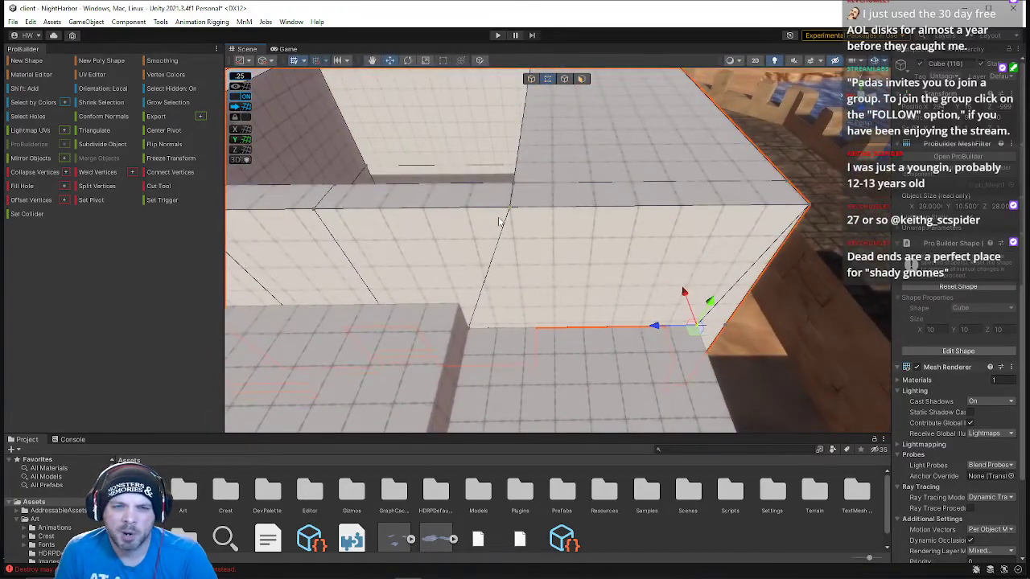
{"action": "right_click_drag", "start_coordinate": [424, 234], "coordinate": [428, 220]}
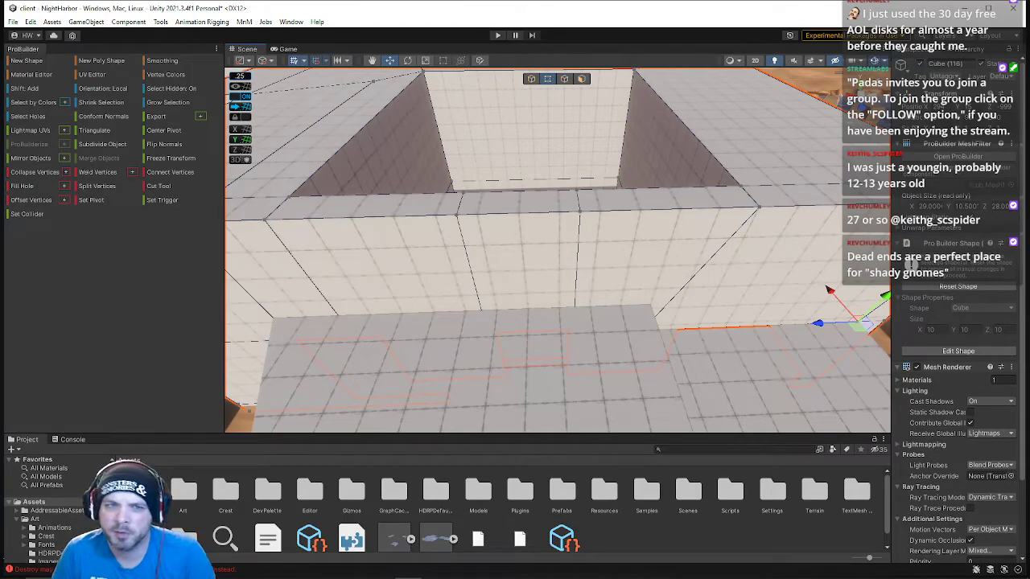
Move the roof vertex back onto the courtyard's inner corner
{"action": "right_click_drag", "start_coordinate": [747, 269], "coordinate": [478, 241]}
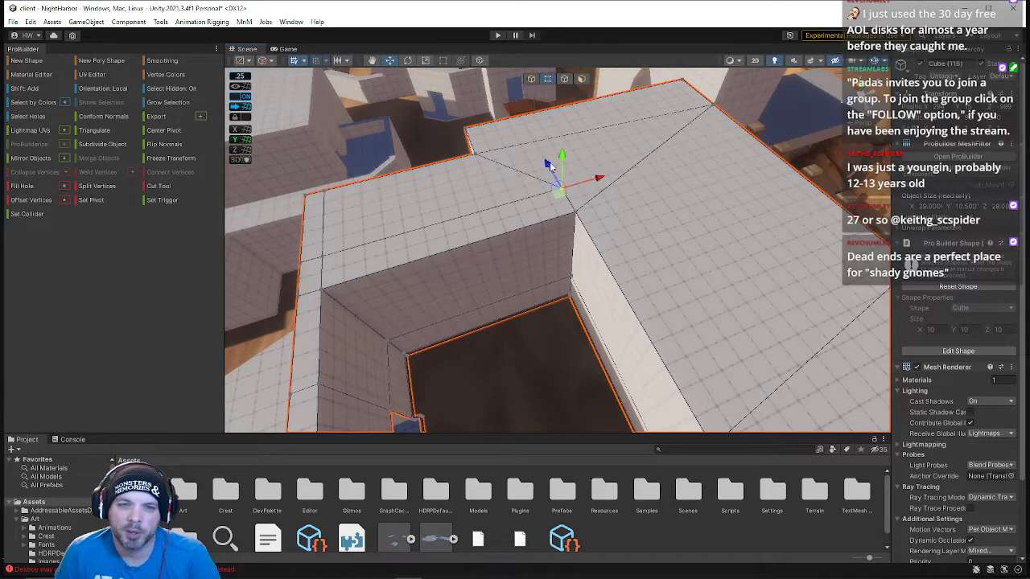
{"action": "left_click_drag", "start_coordinate": [559, 182], "coordinate": [563, 188]}
{"action": "right_click_drag", "start_coordinate": [567, 196], "coordinate": [592, 185]}
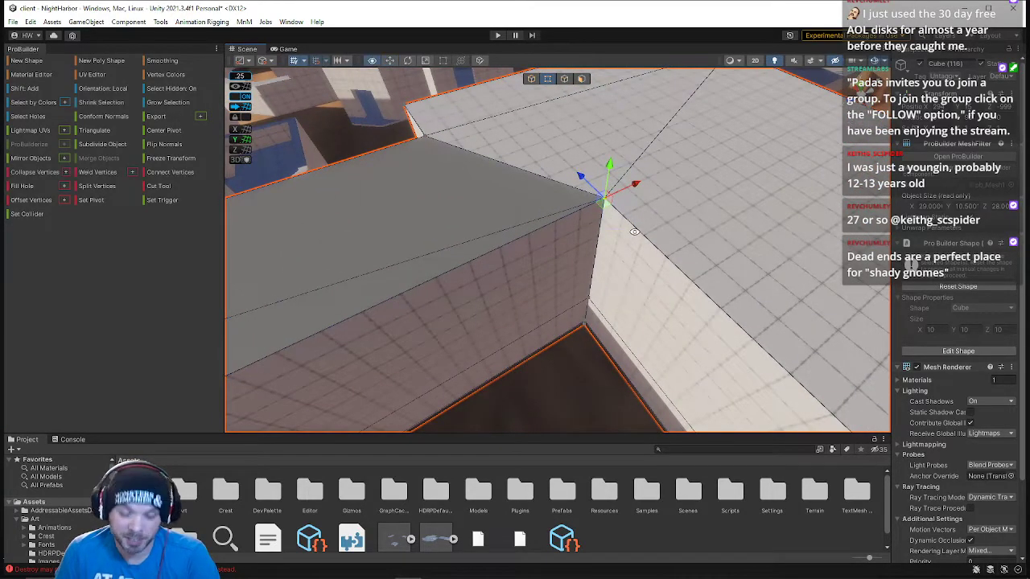
Examine the building's roof corners and the alley between its side block and the city wall
{"action": "right_click_drag", "start_coordinate": [579, 239], "coordinate": [678, 157]}
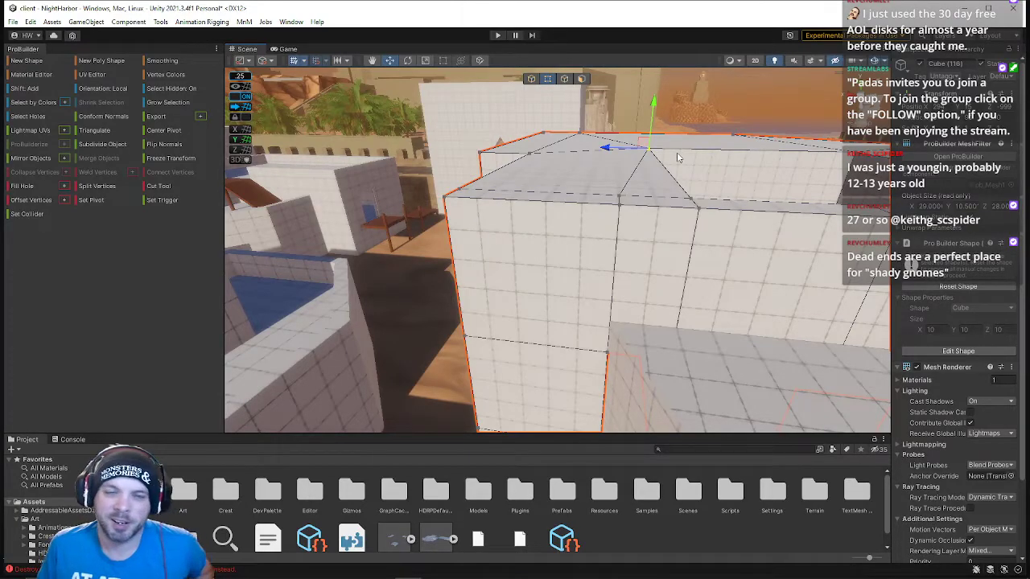
{"action": "right_click_drag", "start_coordinate": [593, 196], "coordinate": [611, 229]}
{"action": "key", "text": "d"}
{"action": "key", "text": "s"}
{"action": "key", "text": "w"}
{"action": "right_click_drag", "start_coordinate": [617, 217], "coordinate": [191, 226]}
{"action": "key", "text": "a"}
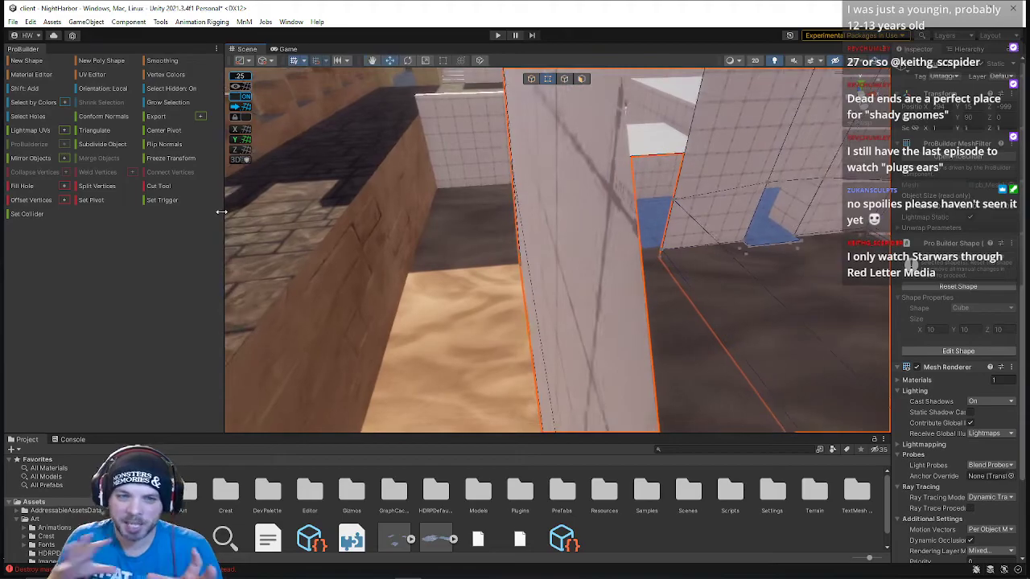
{"action": "mouse_move", "coordinate": [715, 226]}
{"action": "right_mouse_down"}
{"action": "mouse_move", "coordinate": [666, 204]}
{"action": "mouse_move", "coordinate": [667, 236]}
{"action": "mouse_move", "coordinate": [572, 271]}
{"action": "mouse_move", "coordinate": [340, 266]}
{"action": "mouse_move", "coordinate": [161, 241]}
{"action": "mouse_move", "coordinate": [994, 212]}
{"action": "mouse_move", "coordinate": [12, 211]}
{"action": "mouse_move", "coordinate": [40, 223]}
{"action": "mouse_move", "coordinate": [141, 199]}
{"action": "mouse_move", "coordinate": [88, 170]}
{"action": "mouse_move", "coordinate": [13, 187]}
{"action": "mouse_move", "coordinate": [912, 233]}
{"action": "mouse_move", "coordinate": [906, 174]}
{"action": "mouse_move", "coordinate": [865, 156]}
{"action": "mouse_move", "coordinate": [799, 147]}
{"action": "mouse_move", "coordinate": [935, 188]}
{"action": "mouse_move", "coordinate": [885, 322]}
{"action": "right_mouse_up"}
Select the side block's edge loop and slide it along to the adjoining building's wall
{"action": "left_click", "coordinate": [572, 271]}
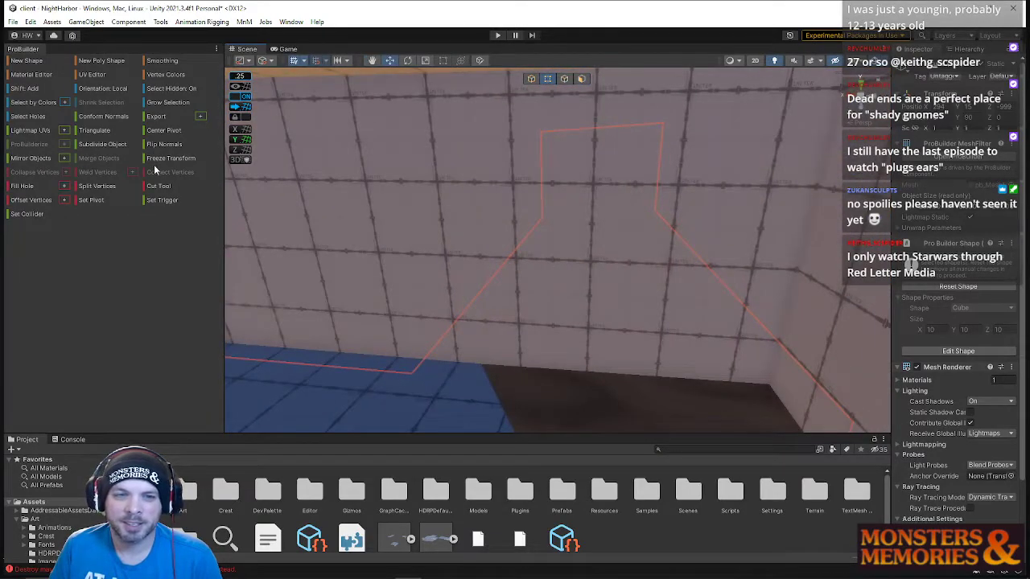
{"action": "left_click", "coordinate": [564, 79]}
{"action": "right_click_drag", "start_coordinate": [463, 217], "coordinate": [463, 311]}
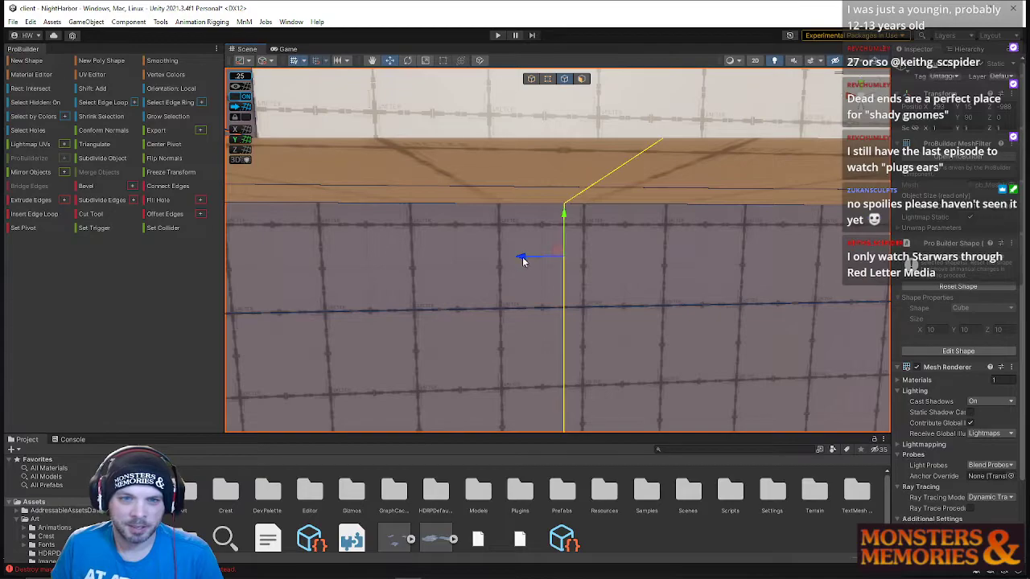
{"action": "right_click_drag", "start_coordinate": [365, 273], "coordinate": [1018, 259]}
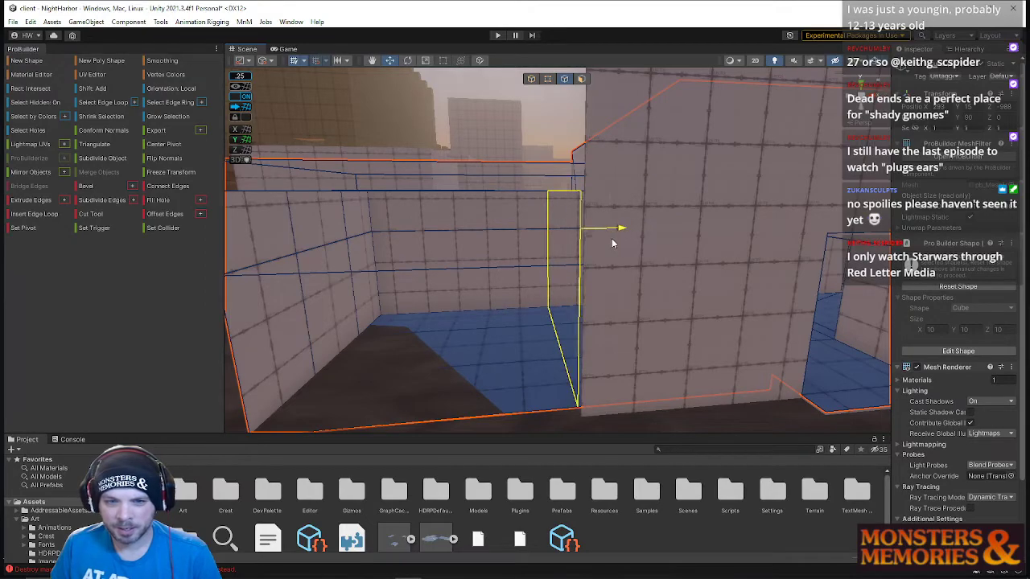
{"action": "right_click_drag", "start_coordinate": [590, 244], "coordinate": [158, 279]}
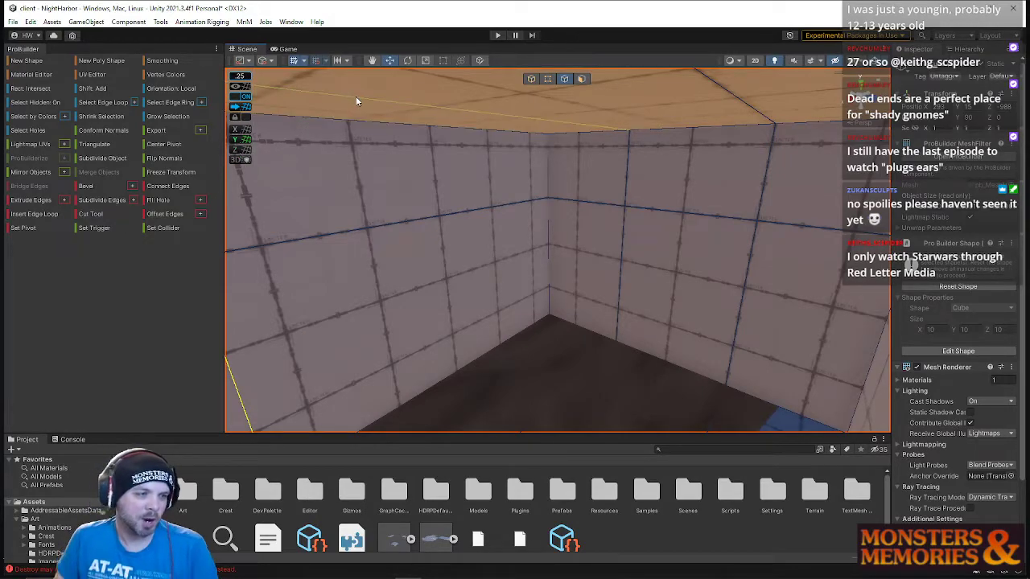
Select the side block's end wall faces and adjust how far they extend into the alley
{"action": "left_click", "coordinate": [584, 81]}
{"action": "left_click", "coordinate": [452, 199]}
{"action": "left_click", "coordinate": [437, 293], "text": "shift"}
{"action": "right_click_drag", "start_coordinate": [439, 294], "coordinate": [314, 252]}
{"action": "left_click_drag", "start_coordinate": [315, 252], "coordinate": [29, 259]}
{"action": "right_click_drag", "start_coordinate": [573, 246], "coordinate": [778, 336]}
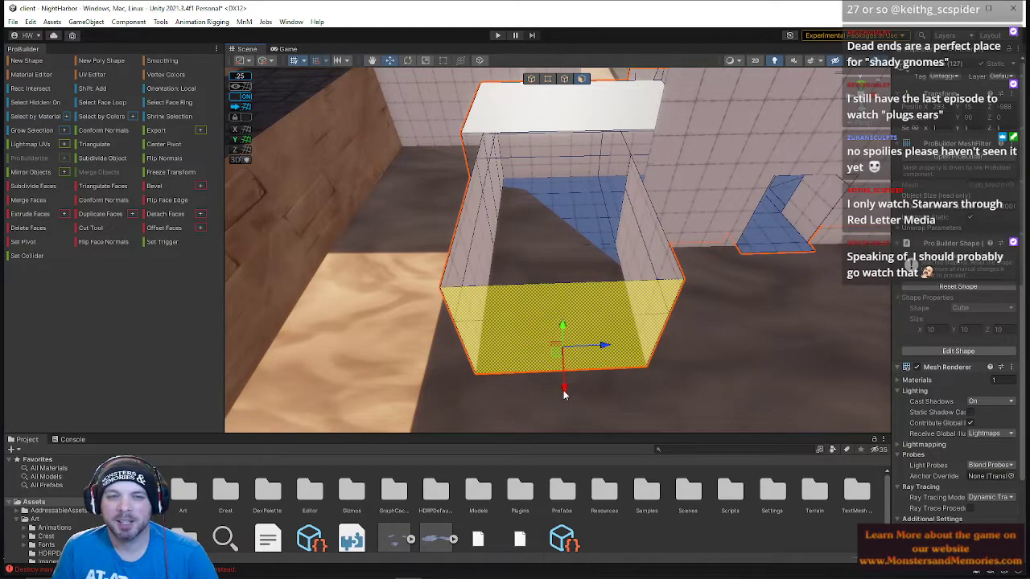
{"action": "left_click_drag", "start_coordinate": [561, 389], "coordinate": [552, 367]}
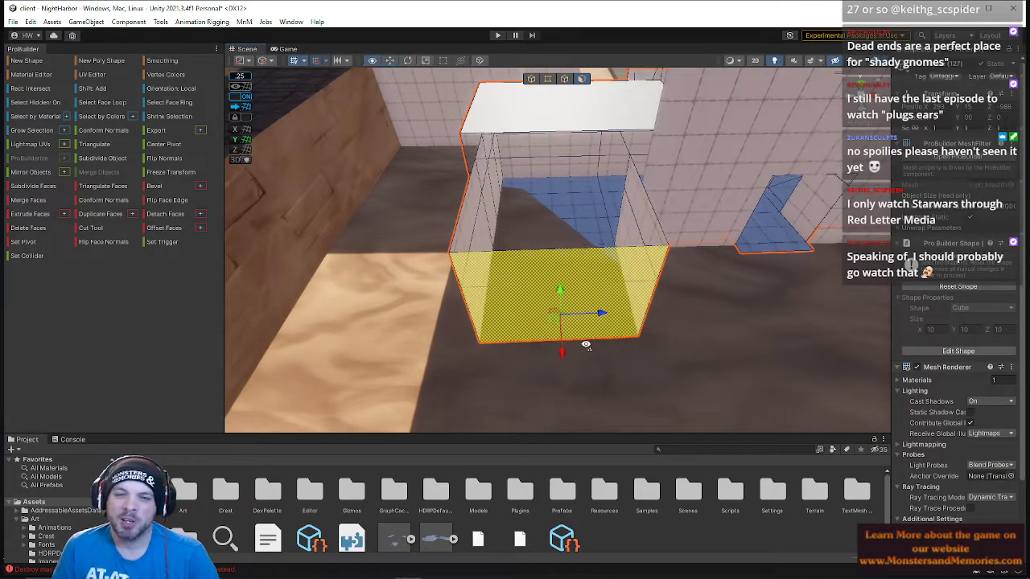
Insert a vertical edge loop through the courtyard building's wall and shift its courtyard-side edges sideways
{"action": "right_click_drag", "start_coordinate": [588, 343], "coordinate": [627, 212]}
{"action": "left_click", "coordinate": [573, 313]}
{"action": "left_click", "coordinate": [565, 78]}
{"action": "right_click_drag", "start_coordinate": [560, 383], "coordinate": [618, 428]}
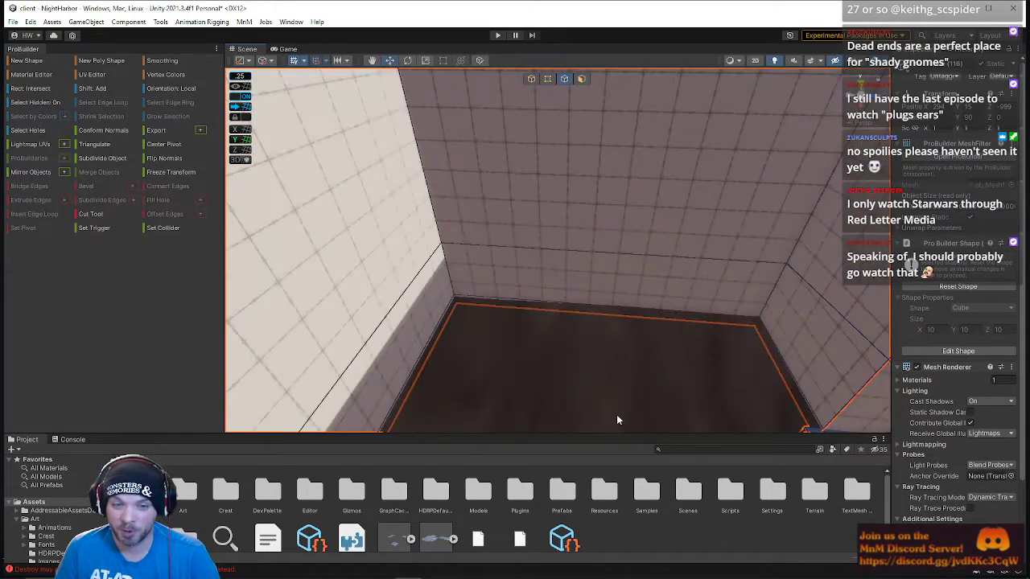
{"action": "key", "text": "alt+u"}
{"action": "right_click_drag", "start_coordinate": [566, 251], "coordinate": [597, 201]}
{"action": "left_click_drag", "start_coordinate": [524, 130], "coordinate": [456, 130]}
{"action": "right_click_drag", "start_coordinate": [510, 191], "coordinate": [510, 216]}
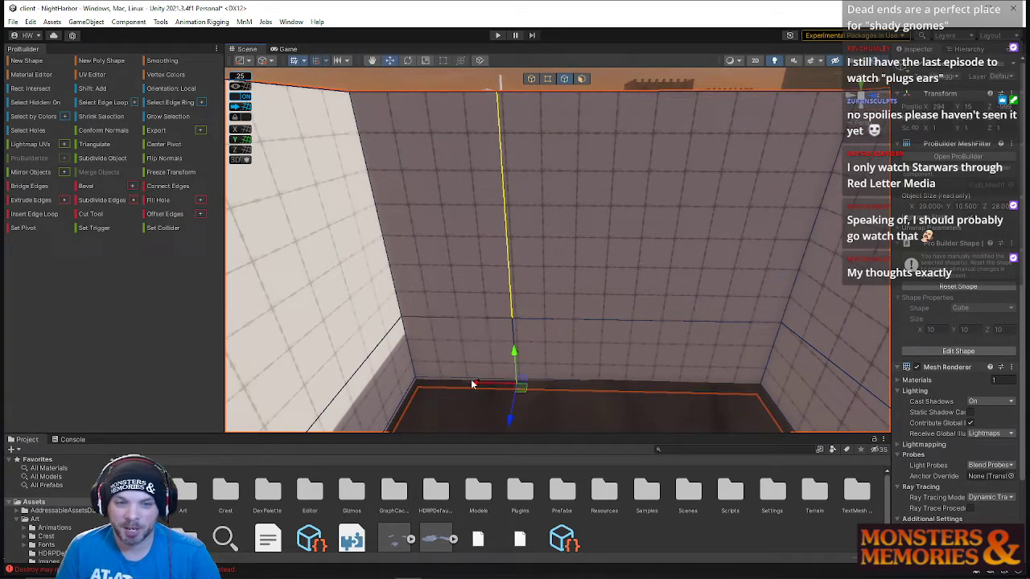
Line up the loop's outer-wall edges with its courtyard side and insert a second edge loop beside it
{"action": "right_click_drag", "start_coordinate": [548, 276], "coordinate": [983, 390]}
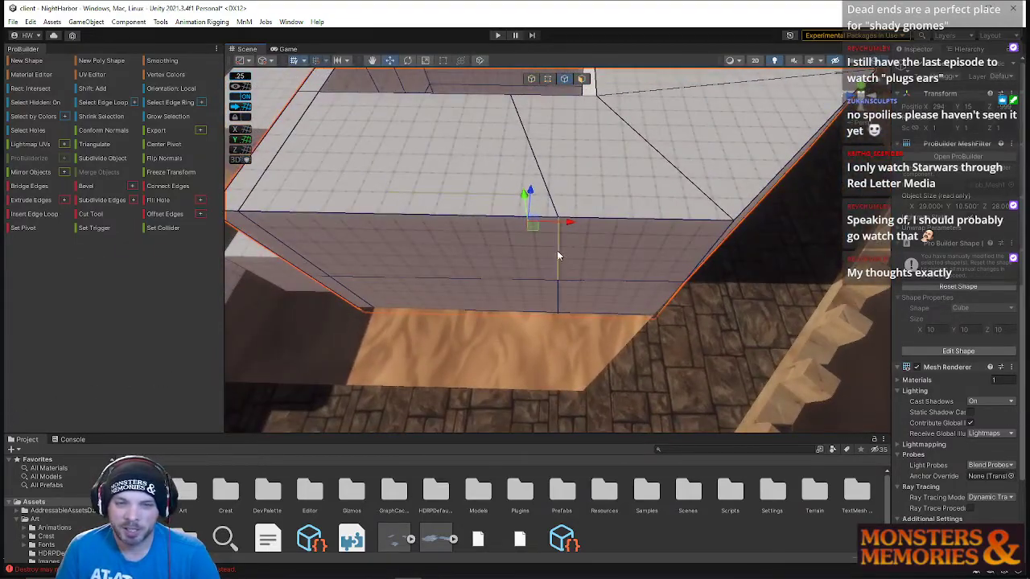
{"action": "left_click", "coordinate": [596, 314], "text": "shift"}
{"action": "left_click_drag", "start_coordinate": [559, 315], "coordinate": [558, 314]}
{"action": "key", "text": "alt+u"}
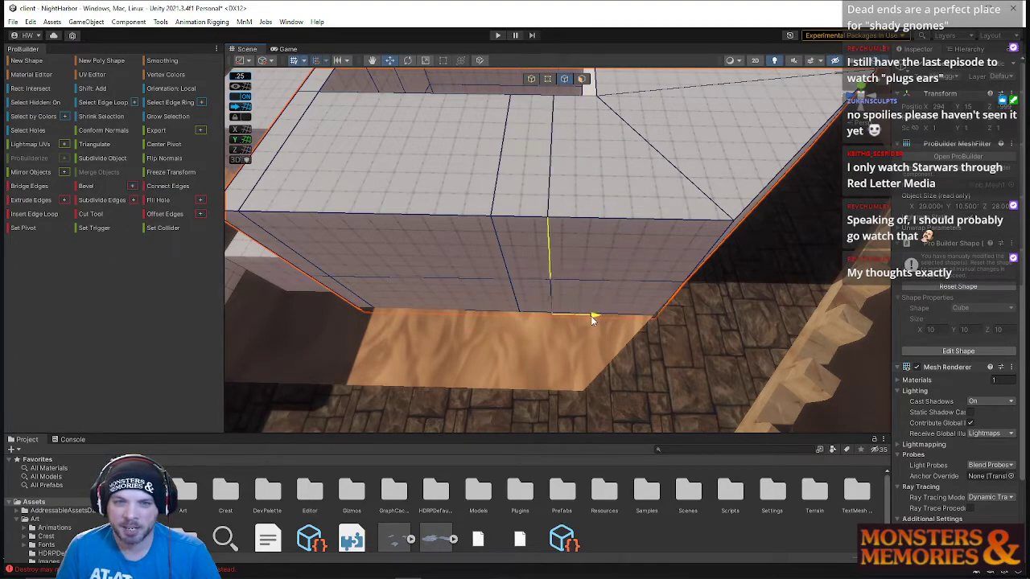
Slide the second edge loop's outer-wall and courtyard-side edges sideways so both sides line up
{"action": "left_click_drag", "start_coordinate": [592, 320], "coordinate": [592, 319]}
{"action": "right_click_drag", "start_coordinate": [594, 283], "coordinate": [497, 282]}
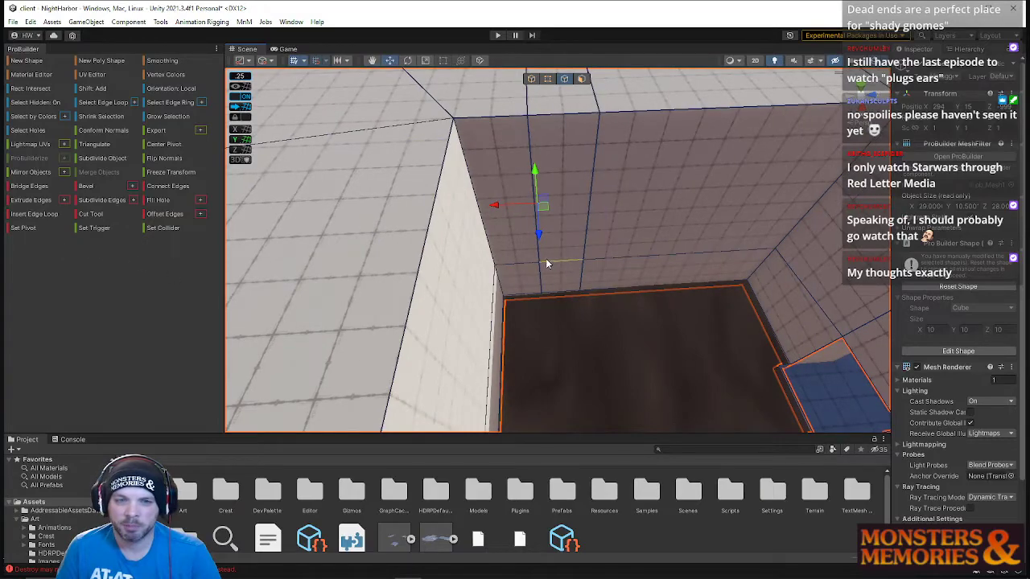
{"action": "left_click", "coordinate": [542, 296]}
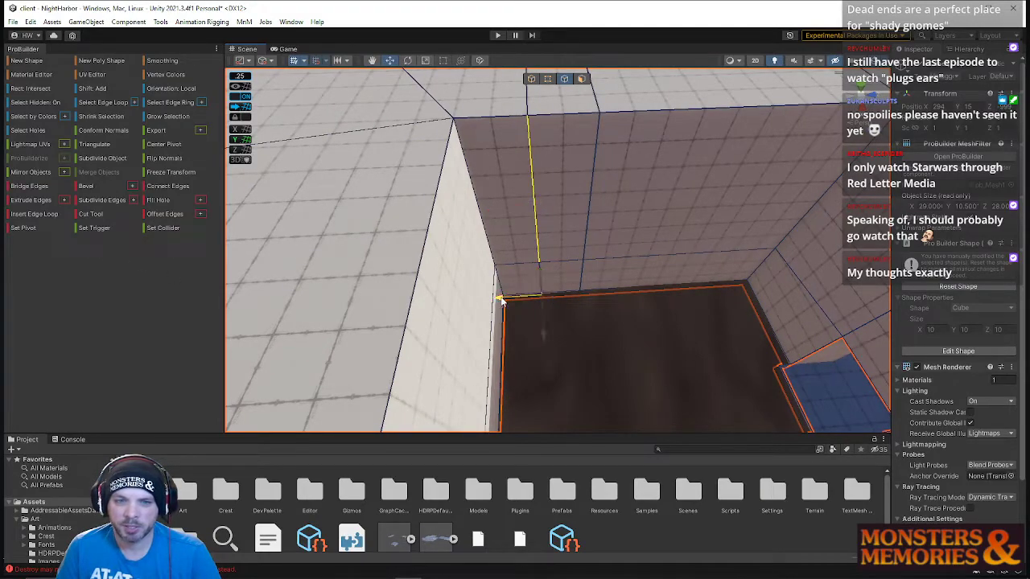
{"action": "left_click", "coordinate": [499, 300]}
{"action": "right_click_drag", "start_coordinate": [585, 245], "coordinate": [585, 100]}
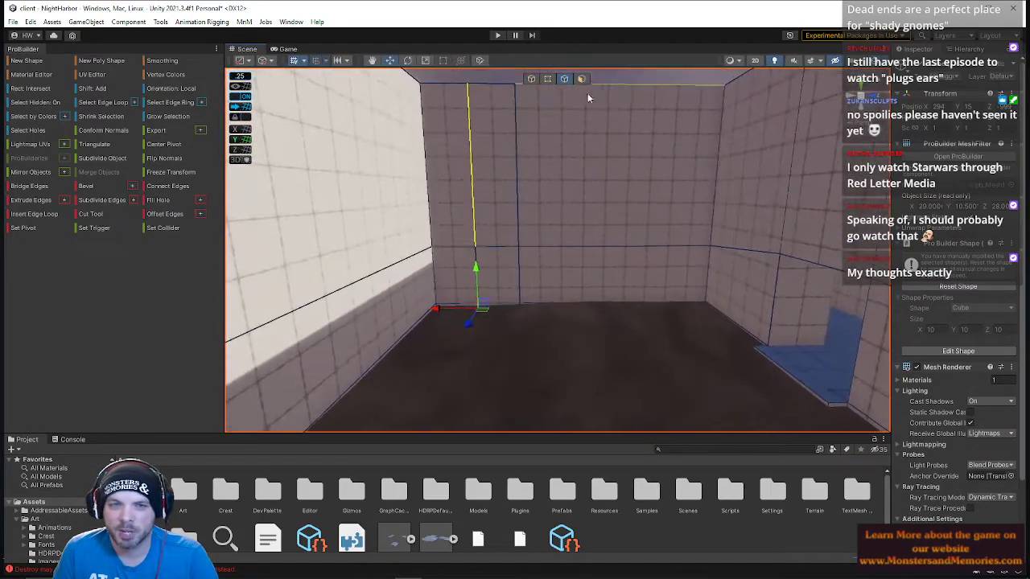
Select the courtyard wall strip between the two loops and shift its bounding edges sideways to widen the doorway strip
{"action": "left_click", "coordinate": [584, 81]}
{"action": "right_click_drag", "start_coordinate": [504, 240], "coordinate": [500, 187]}
{"action": "left_click", "coordinate": [516, 226]}
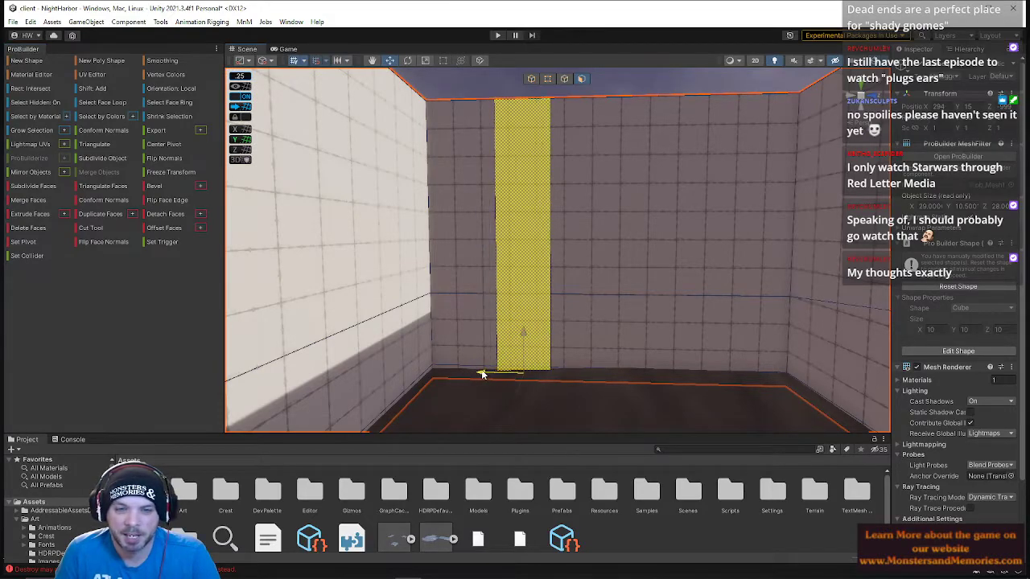
{"action": "left_click_drag", "start_coordinate": [483, 373], "coordinate": [616, 281], "text": "alt"}
{"action": "key", "text": "w"}
{"action": "right_click_drag", "start_coordinate": [616, 281], "coordinate": [598, 319]}
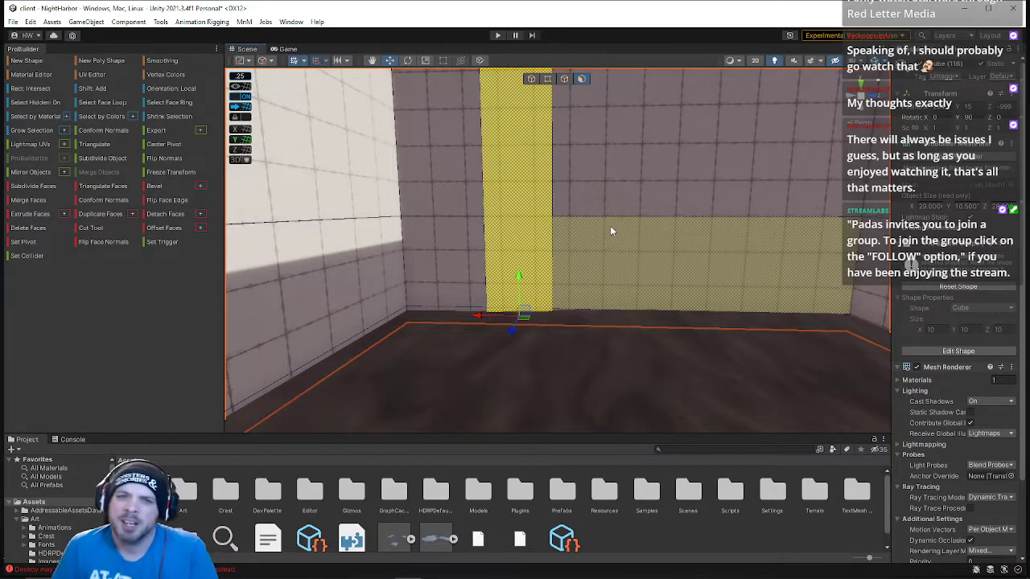
{"action": "left_click", "coordinate": [564, 78]}
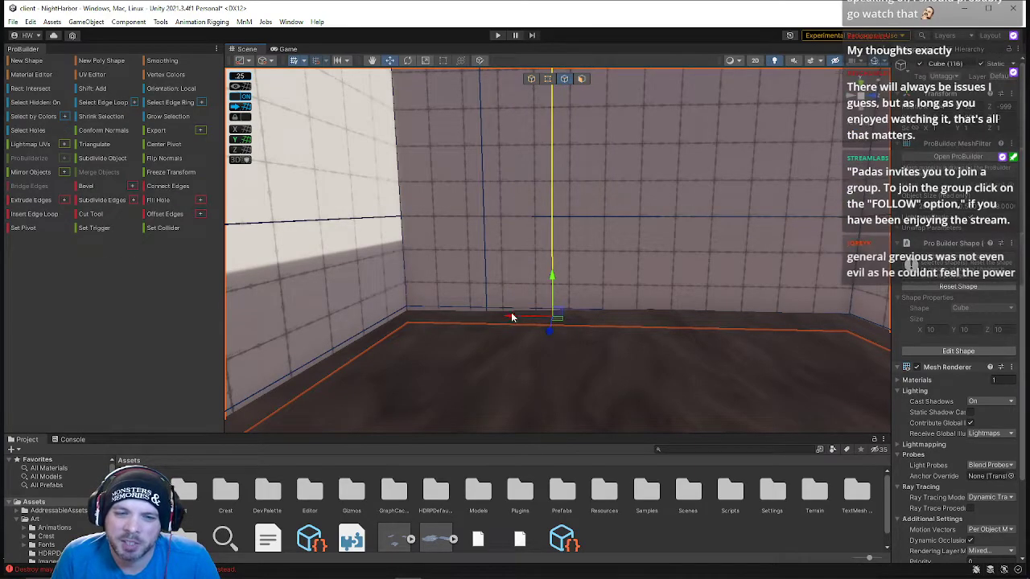
{"action": "left_click_drag", "start_coordinate": [514, 307], "coordinate": [433, 319]}
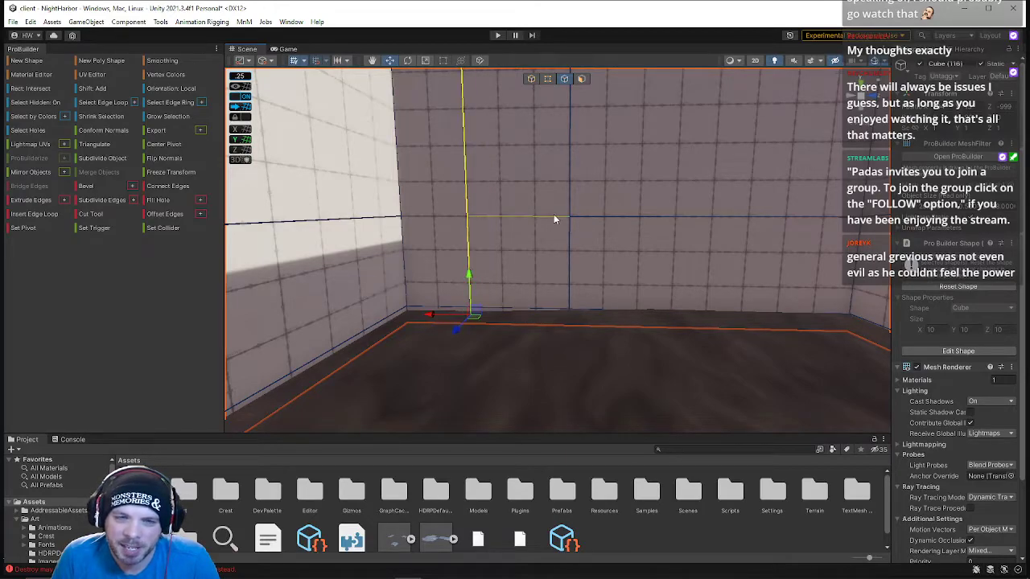
Insert a vertical edge loop through the middle of the doorway strip and raise its mid-height vertex as the arch's peak
{"action": "left_click", "coordinate": [528, 215]}
{"action": "key", "text": "alt+u"}
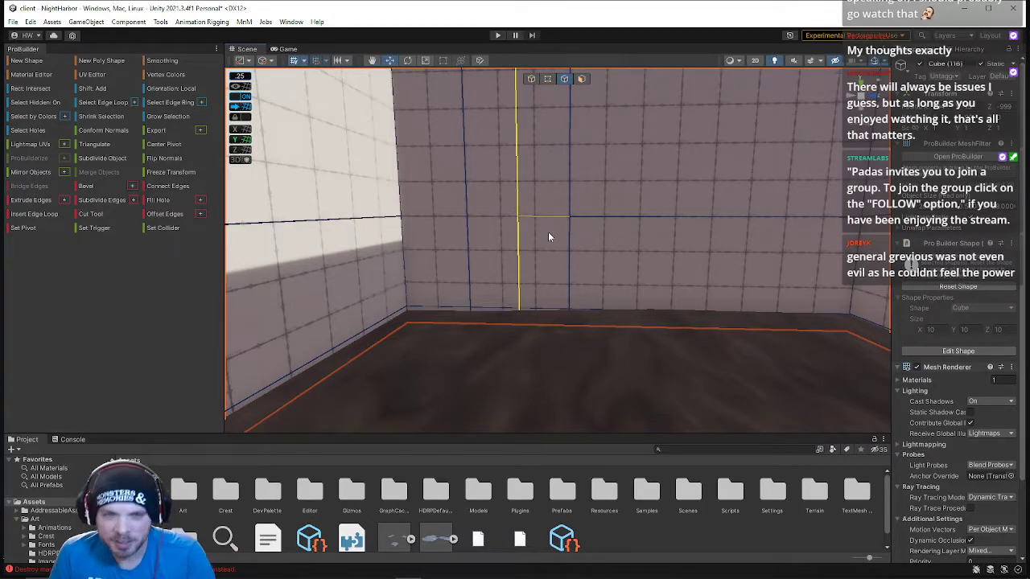
{"action": "left_click", "coordinate": [547, 78]}
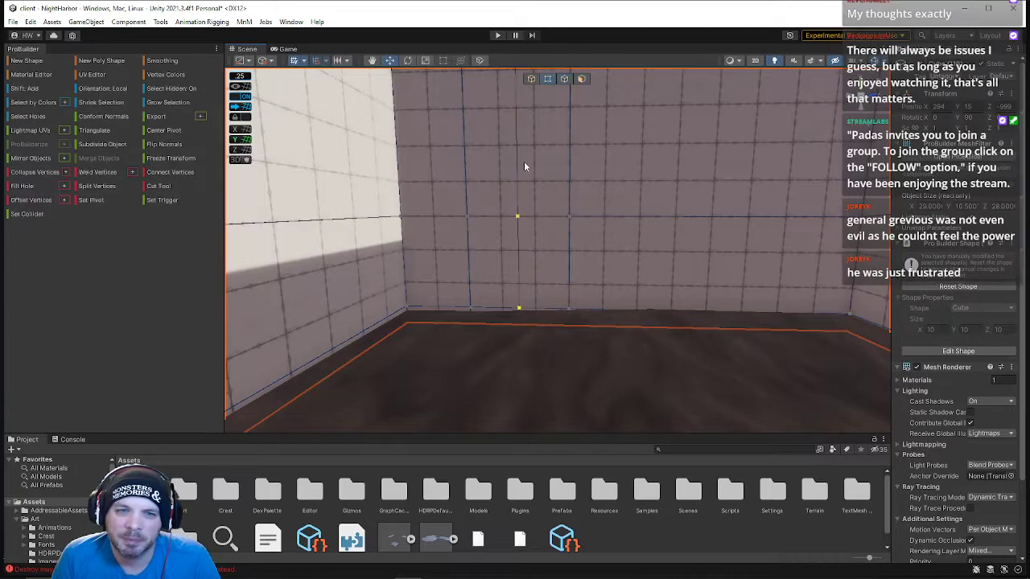
{"action": "left_click", "coordinate": [519, 215]}
{"action": "left_click_drag", "start_coordinate": [517, 164], "coordinate": [516, 152]}
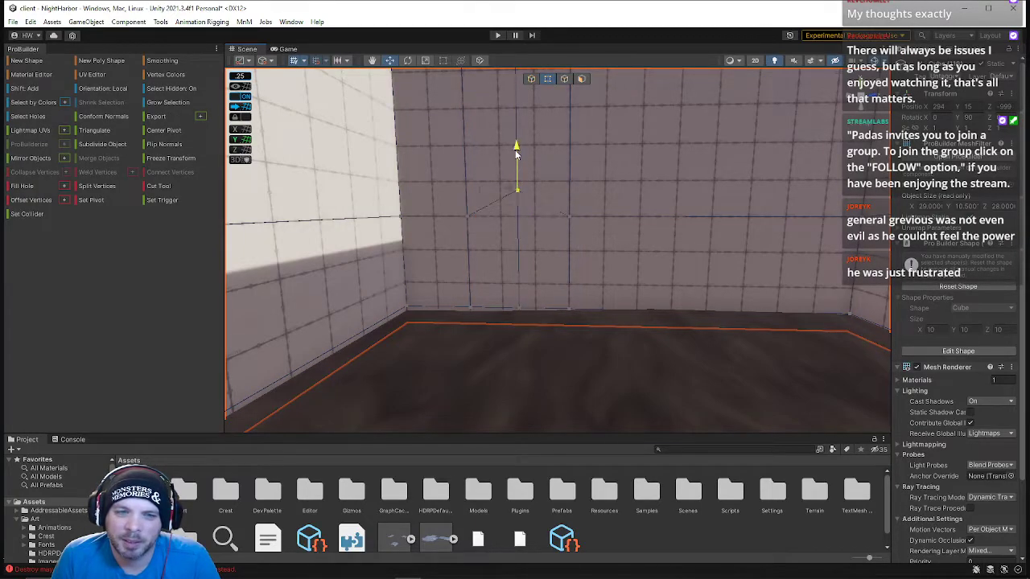
Insert a vertical edge loop on each side of the arch's peak and raise their two vertices to round the arch
{"action": "left_click", "coordinate": [564, 78]}
{"action": "left_click", "coordinate": [486, 209]}
{"action": "left_click", "coordinate": [488, 207]}
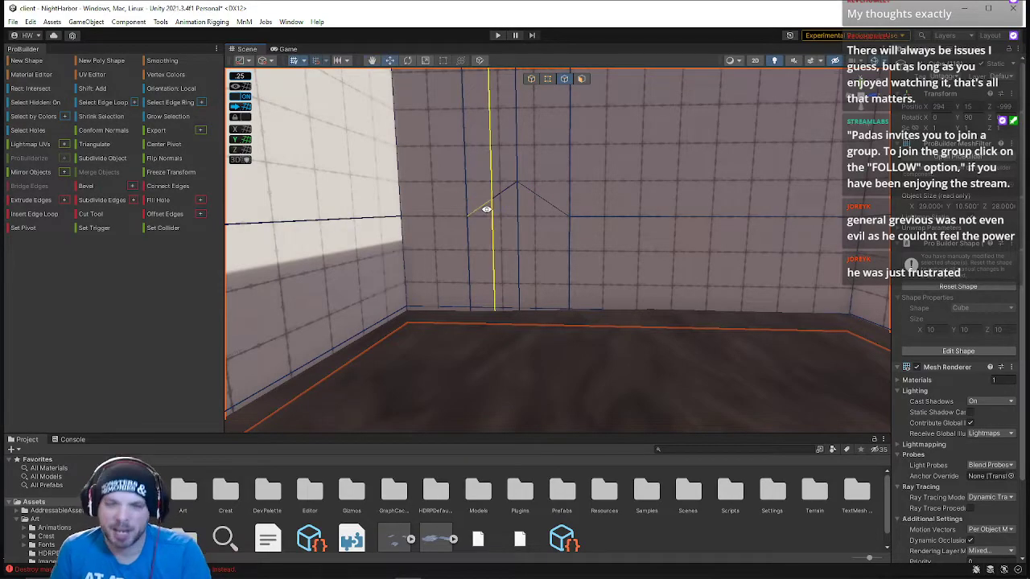
{"action": "left_click", "coordinate": [539, 196]}
{"action": "key", "text": "alt+u"}
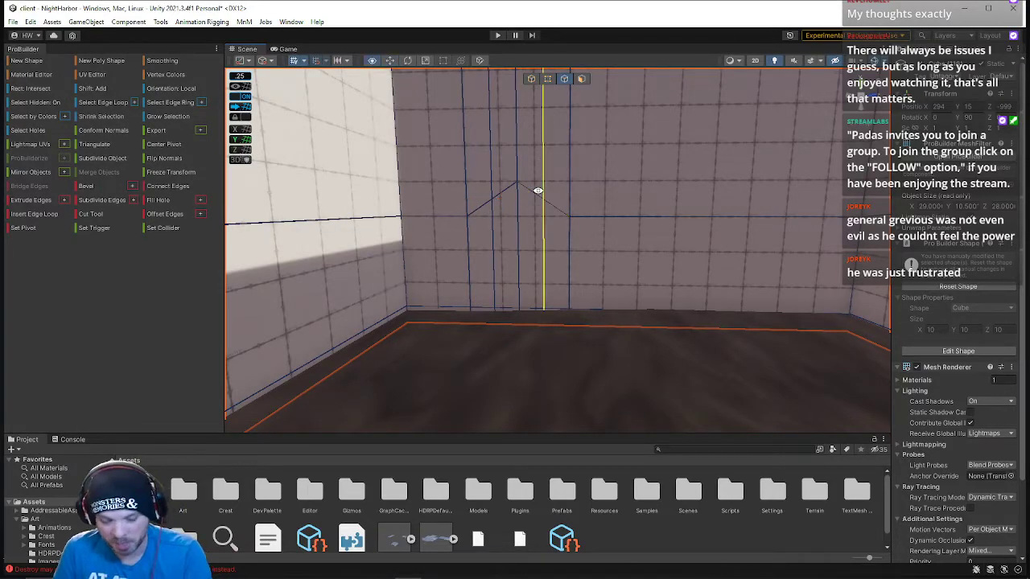
{"action": "left_click", "coordinate": [547, 78]}
{"action": "left_click", "coordinate": [492, 200]}
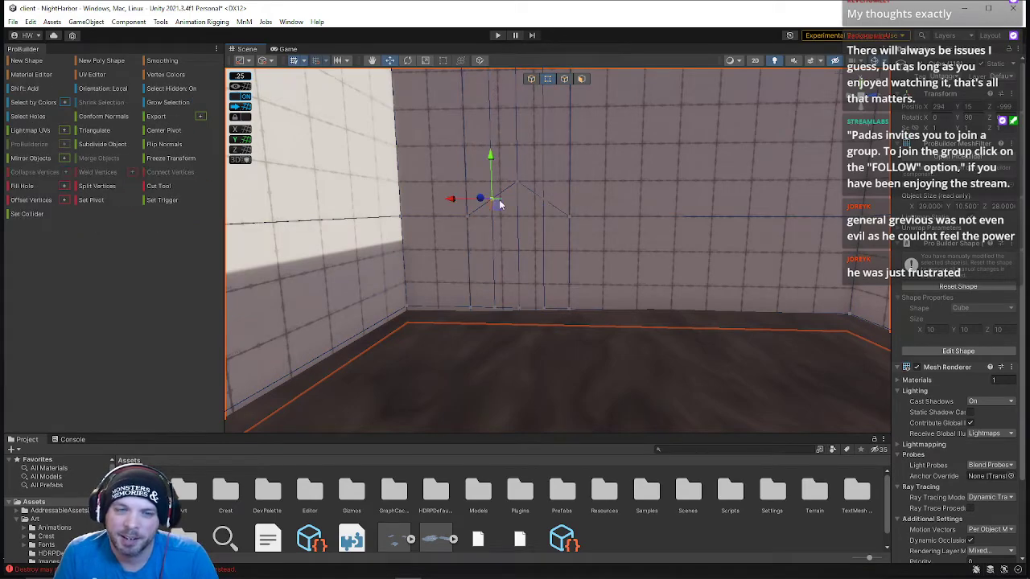
{"action": "left_click", "coordinate": [542, 200], "text": "shift"}
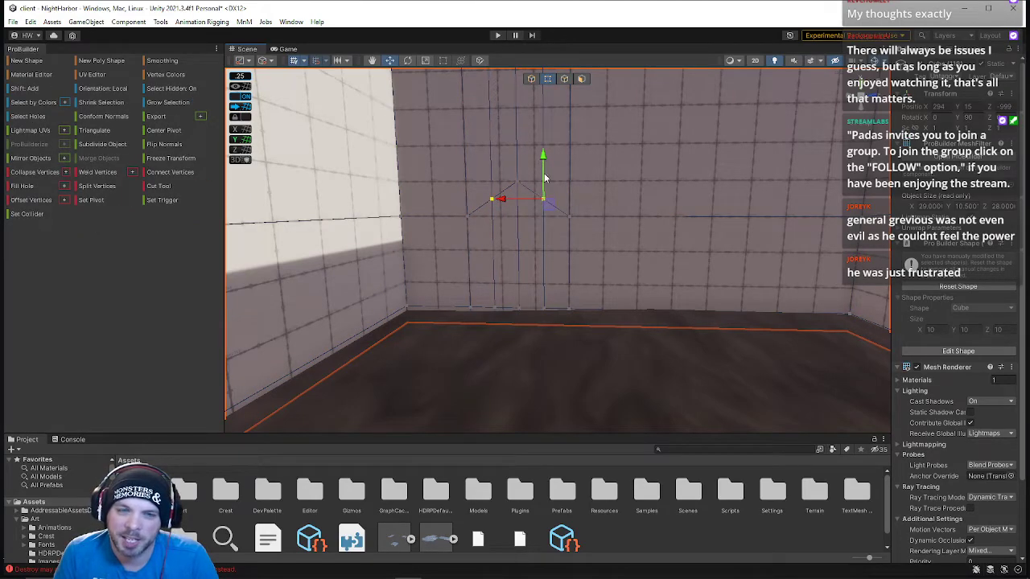
{"action": "right_click_drag", "start_coordinate": [544, 190], "coordinate": [544, 226]}
Extrude the thin base faces beneath the arch and delete the unneeded faces at the doorway
{"action": "left_click", "coordinate": [581, 78]}
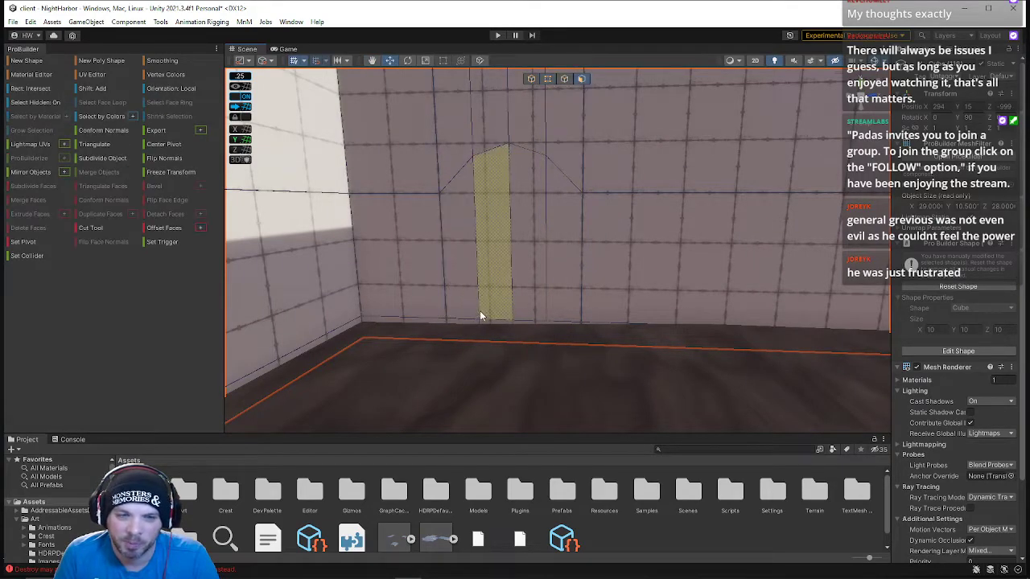
{"action": "left_click", "coordinate": [473, 317]}
{"action": "left_click", "coordinate": [469, 321]}
{"action": "left_click", "coordinate": [494, 324], "text": "shift"}
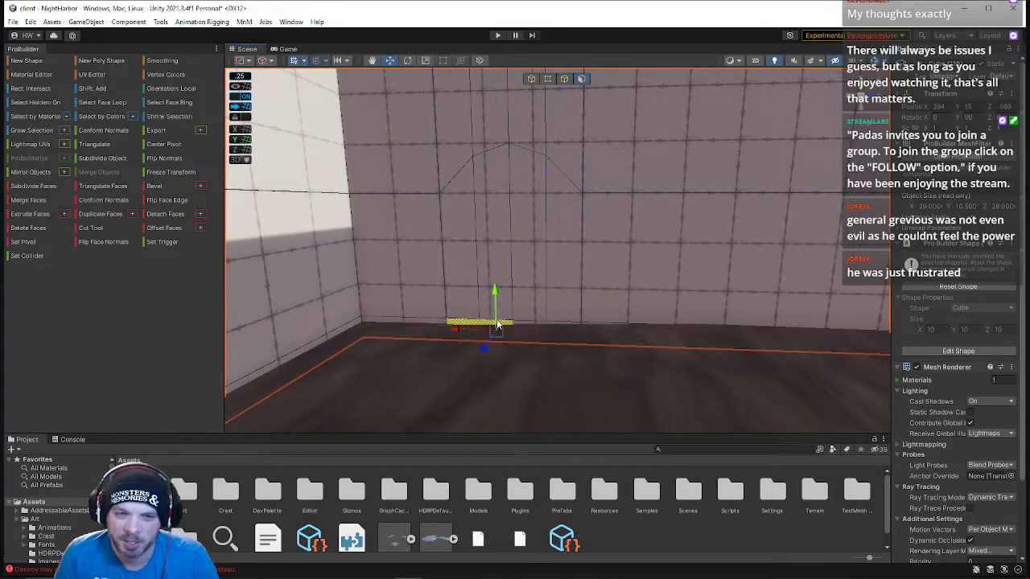
{"action": "right_click_drag", "start_coordinate": [549, 323], "coordinate": [477, 318]}
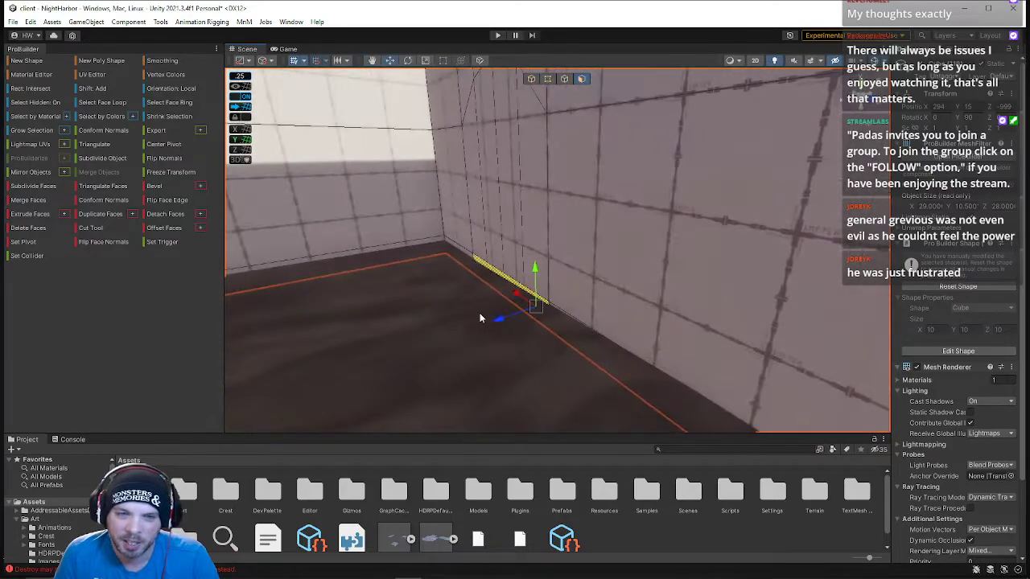
{"action": "left_click_drag", "start_coordinate": [501, 322], "coordinate": [477, 191], "text": "shift"}
{"action": "left_click", "coordinate": [549, 258]}
{"action": "left_click", "coordinate": [529, 268], "text": "shift"}
{"action": "key", "text": "BackSpace"}
Push the arched end face of the passage deeper into the building
{"action": "right_click_drag", "start_coordinate": [529, 268], "coordinate": [742, 271]}
{"action": "key", "text": "w"}
{"action": "left_click", "coordinate": [607, 334]}
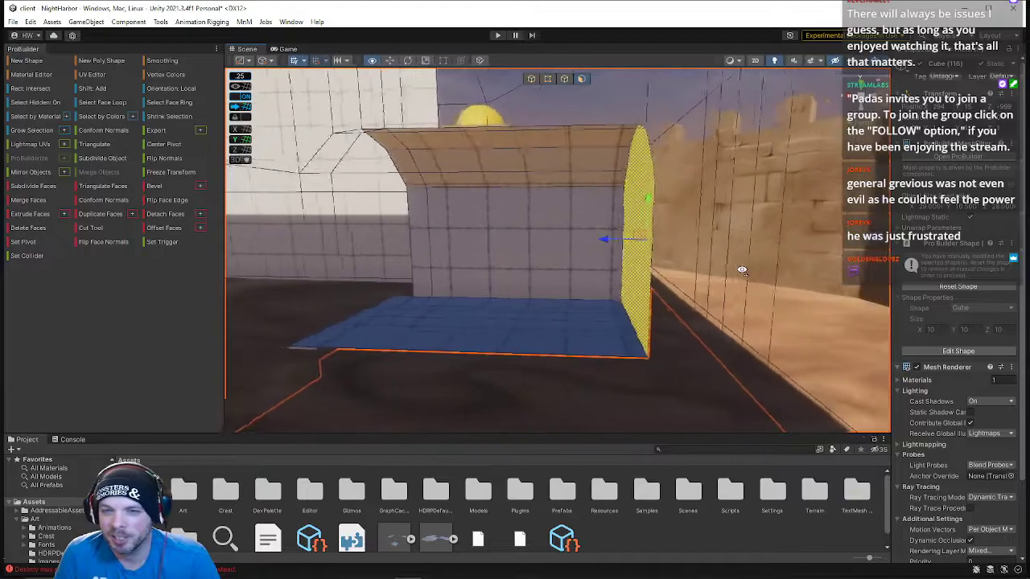
{"action": "left_click_drag", "start_coordinate": [579, 238], "coordinate": [666, 243]}
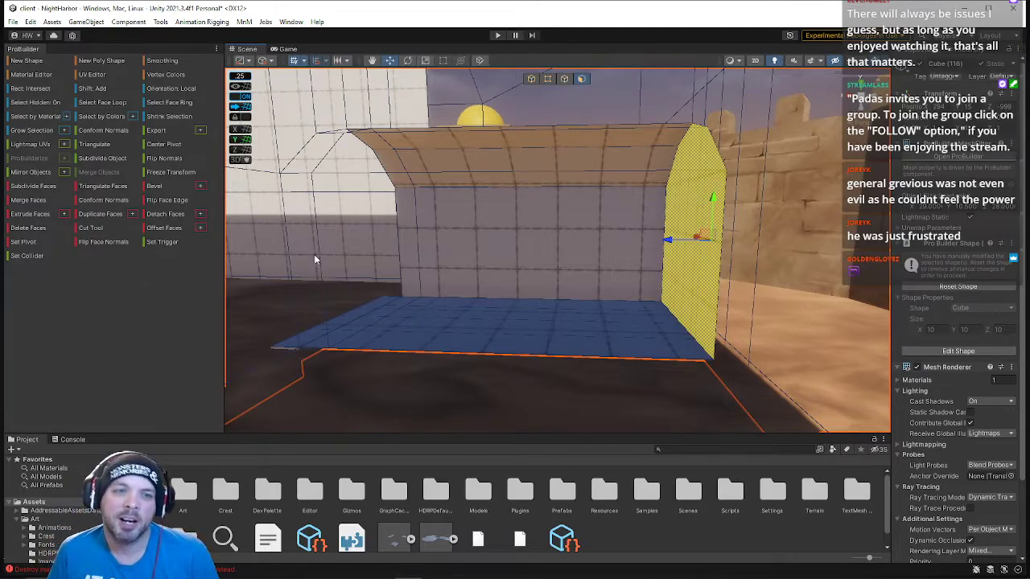
Select the four vaulted ceiling faces behind the archway and raise them above the arch
{"action": "left_click_drag", "start_coordinate": [352, 223], "coordinate": [614, 209], "text": "alt"}
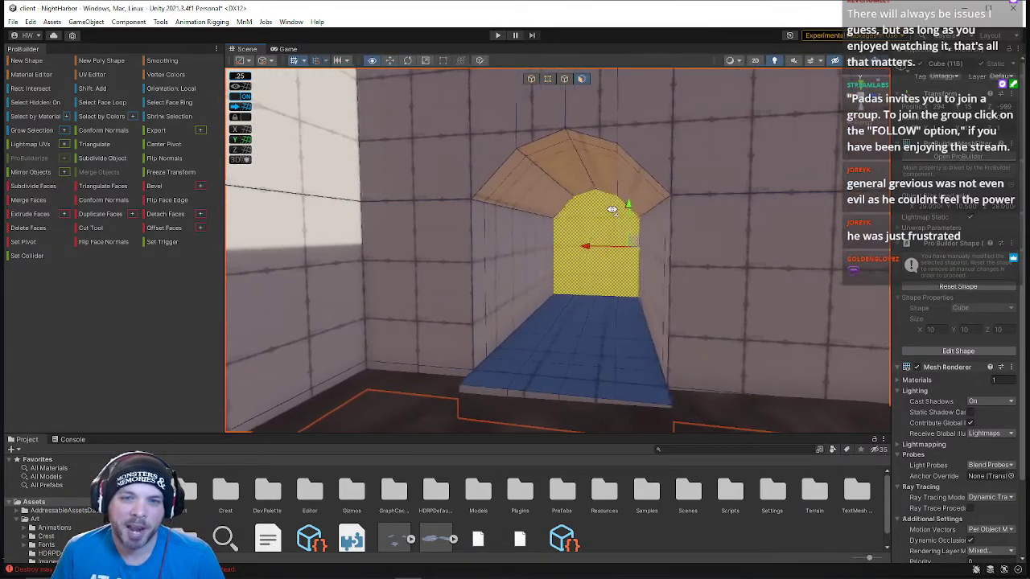
{"action": "left_click", "coordinate": [547, 194]}
{"action": "left_click", "coordinate": [579, 170], "text": "shift"}
{"action": "left_click", "coordinate": [603, 172], "text": "shift"}
{"action": "left_click", "coordinate": [625, 185], "text": "shift"}
{"action": "left_click_drag", "start_coordinate": [633, 161], "coordinate": [633, 130]}
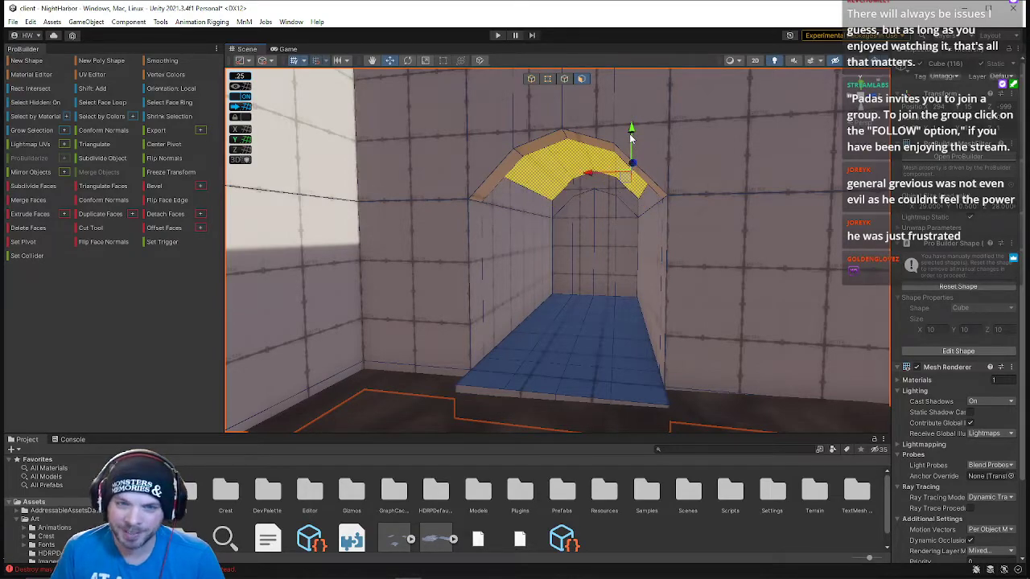
Raise the passage ceiling's two outer edges along the tops of the side walls
{"action": "left_click", "coordinate": [564, 79]}
{"action": "key", "text": "w"}
{"action": "right_click_drag", "start_coordinate": [552, 188], "coordinate": [572, 170]}
{"action": "left_click", "coordinate": [492, 222]}
{"action": "left_click", "coordinate": [633, 226], "text": "shift"}
{"action": "left_click_drag", "start_coordinate": [646, 174], "coordinate": [646, 148]}
Lower the passage ceiling's two inner edges and its central ridge to flatten the vault
{"action": "left_click", "coordinate": [594, 159]}
{"action": "left_click", "coordinate": [514, 186], "text": "shift"}
{"action": "left_click_drag", "start_coordinate": [502, 130], "coordinate": [502, 150]}
{"action": "left_click", "coordinate": [554, 163]}
{"action": "left_click_drag", "start_coordinate": [549, 111], "coordinate": [550, 129]}
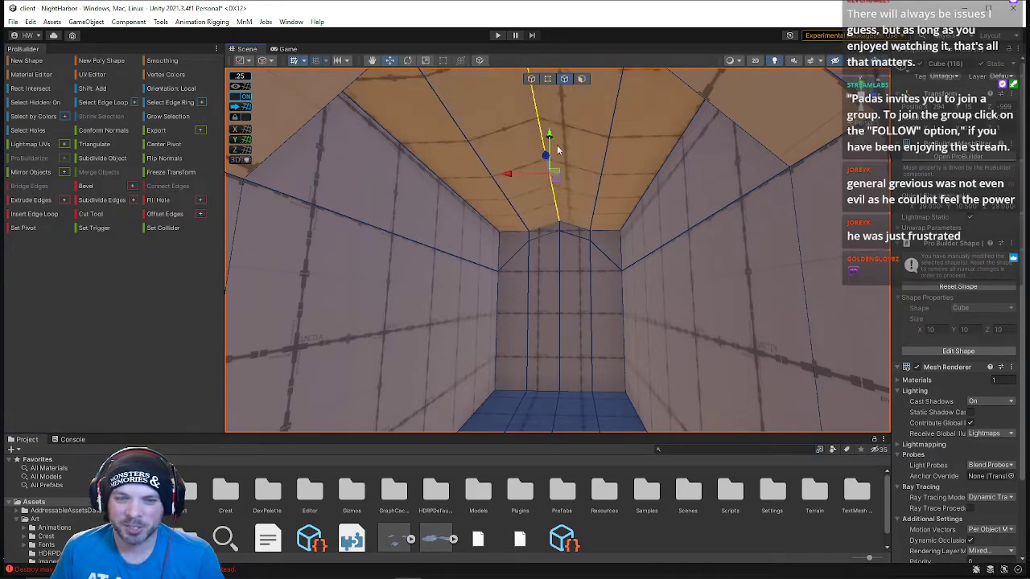
Lower the arch vertices on the passage's end wall and collapse the selected ones together
{"action": "left_click", "coordinate": [548, 79]}
{"action": "left_click", "coordinate": [566, 232]}
{"action": "left_click_drag", "start_coordinate": [559, 191], "coordinate": [561, 210]}
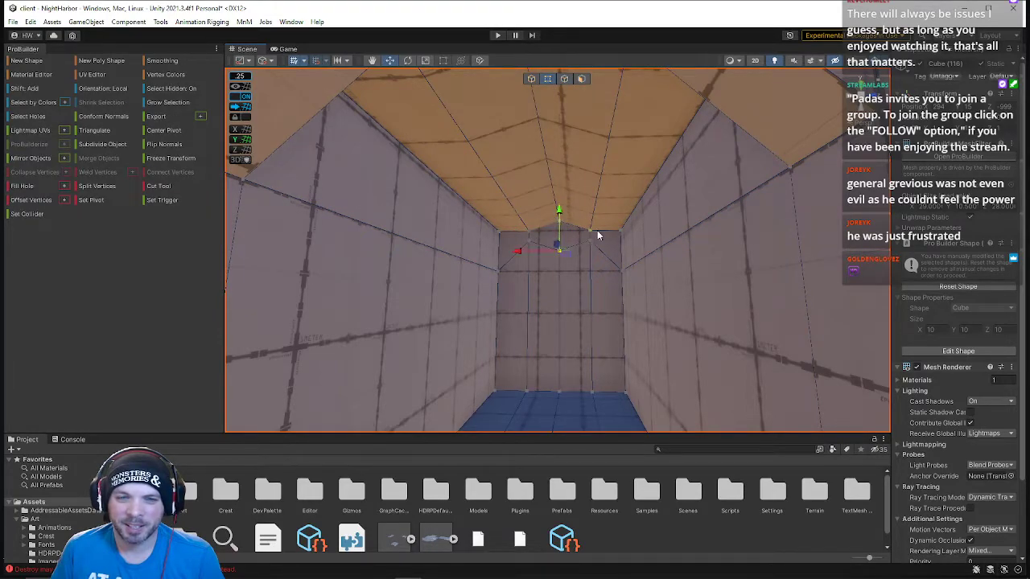
{"action": "left_click", "coordinate": [531, 242]}
{"action": "left_click", "coordinate": [592, 239], "text": "shift"}
{"action": "left_click_drag", "start_coordinate": [590, 203], "coordinate": [559, 244]}
{"action": "key", "text": "alt+c"}
Raise the two outer top edges of the passage's end wall to flatten the ceiling there
{"action": "left_click", "coordinate": [531, 230]}
{"action": "left_click", "coordinate": [499, 234], "text": "shift"}
{"action": "left_click", "coordinate": [617, 235]}
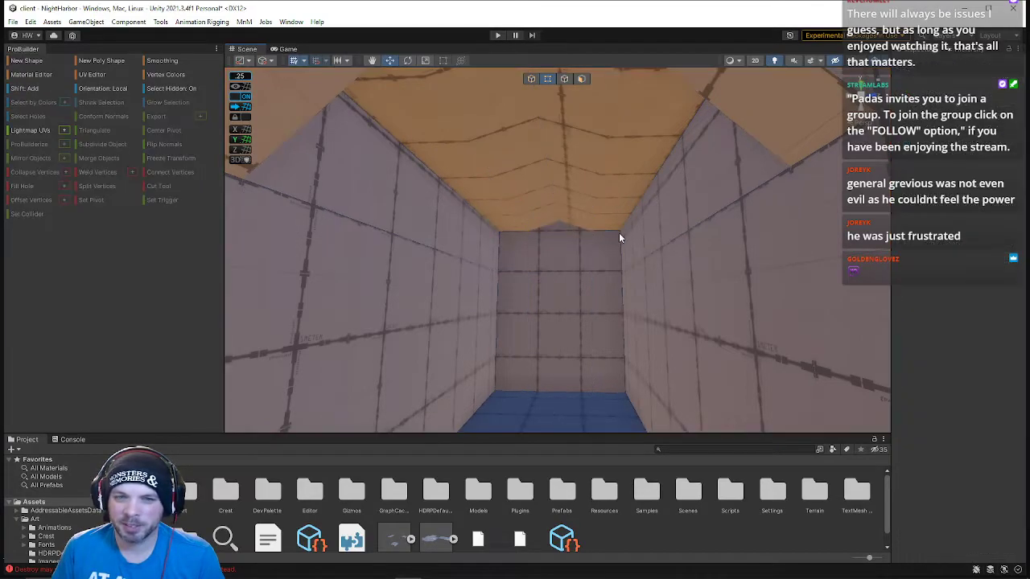
{"action": "left_click", "coordinate": [564, 79]}
{"action": "left_click", "coordinate": [519, 233]}
{"action": "left_click", "coordinate": [597, 233], "text": "shift"}
{"action": "left_click_drag", "start_coordinate": [605, 193], "coordinate": [605, 182]}
Raise the two outer ceiling edges above the archway at the passage's courtyard end
{"action": "right_click_drag", "start_coordinate": [605, 182], "coordinate": [471, 218]}
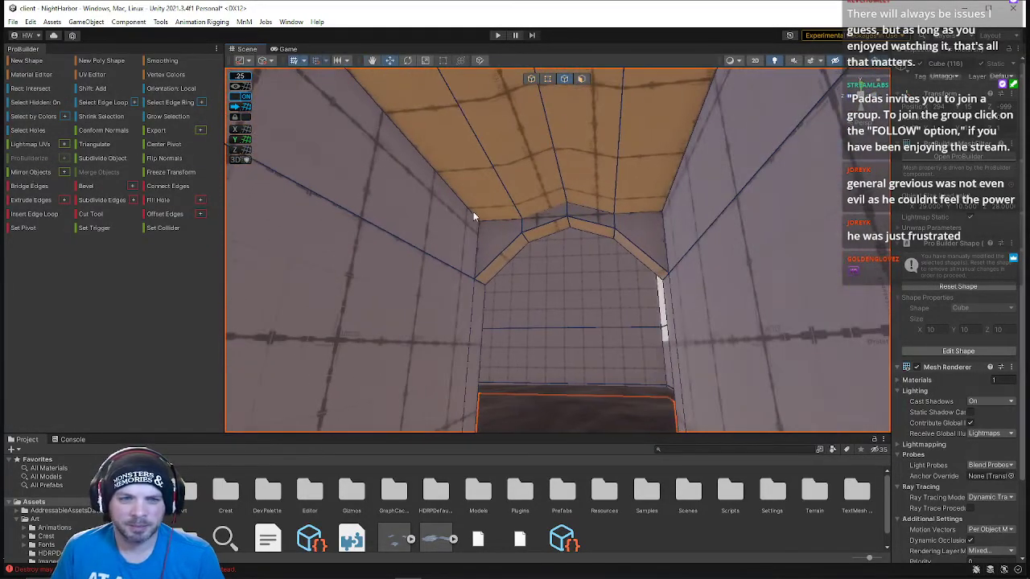
{"action": "left_click", "coordinate": [492, 218]}
{"action": "left_click", "coordinate": [659, 212], "text": "shift"}
{"action": "left_click_drag", "start_coordinate": [634, 178], "coordinate": [634, 162]}
Select the passage's side wall faces and push them out to the building's outer wall beside the city wall, widening the room
{"action": "right_click_drag", "start_coordinate": [626, 186], "coordinate": [618, 62]}
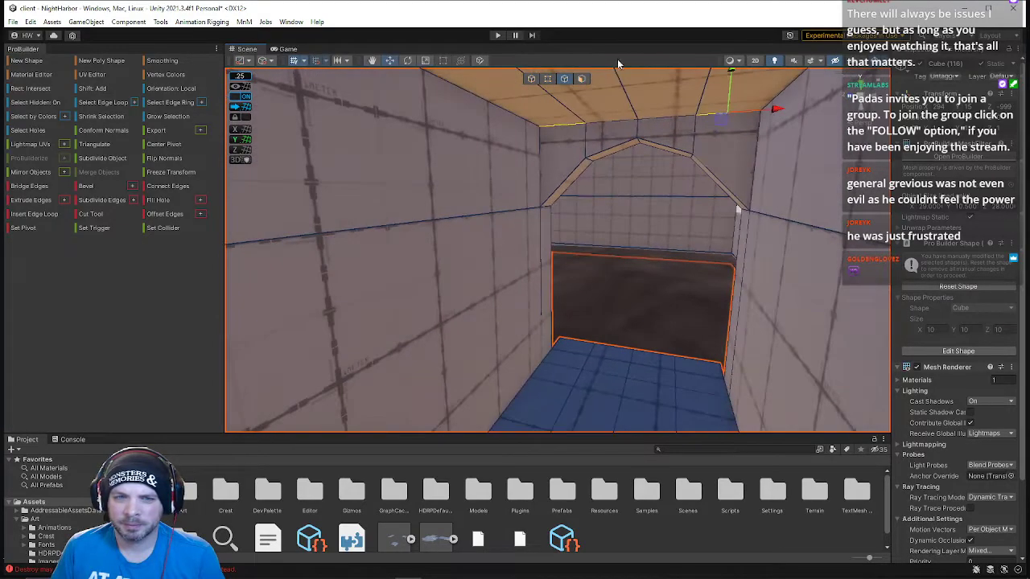
{"action": "left_click", "coordinate": [580, 80]}
{"action": "left_click", "coordinate": [515, 203]}
{"action": "left_click", "coordinate": [525, 261], "text": "shift"}
{"action": "right_click_drag", "start_coordinate": [535, 280], "coordinate": [522, 324]}
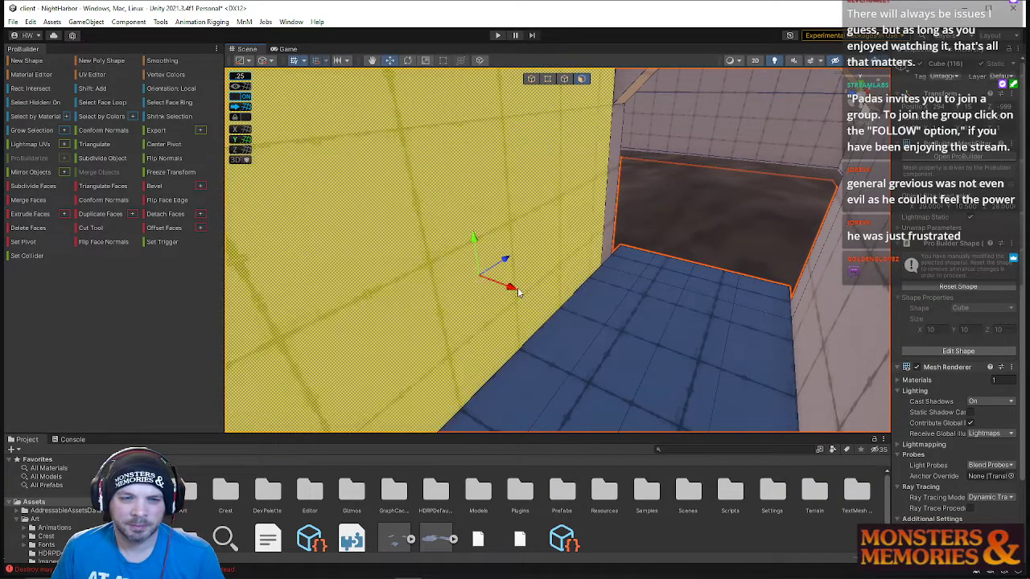
{"action": "right_click_drag", "start_coordinate": [515, 294], "coordinate": [602, 252]}
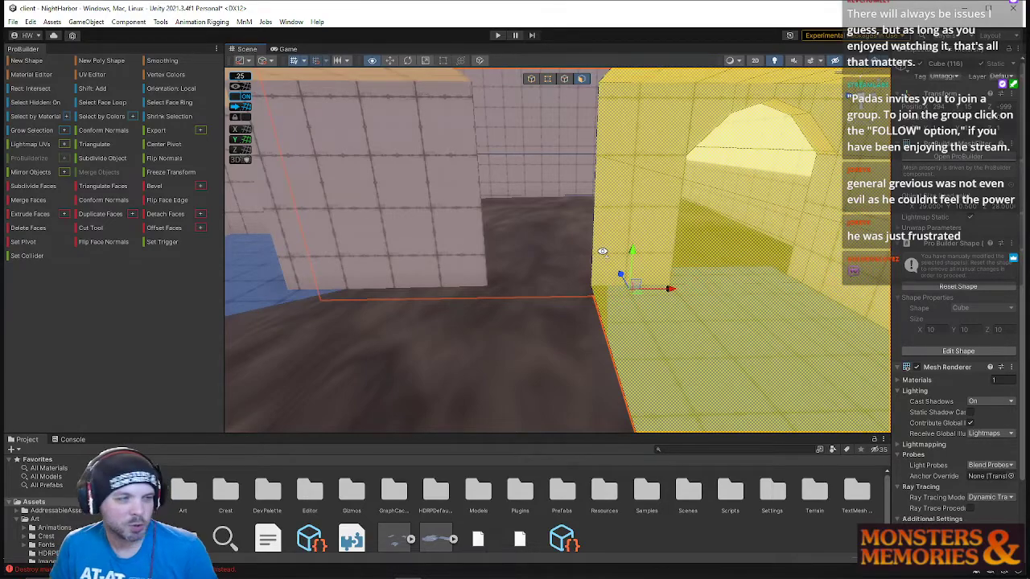
{"action": "right_click_drag", "start_coordinate": [602, 252], "coordinate": [792, 137]}
{"action": "right_click_drag", "start_coordinate": [574, 239], "coordinate": [431, 180]}
{"action": "left_click_drag", "start_coordinate": [607, 183], "coordinate": [502, 197]}
{"action": "right_click_drag", "start_coordinate": [547, 199], "coordinate": [548, 194]}
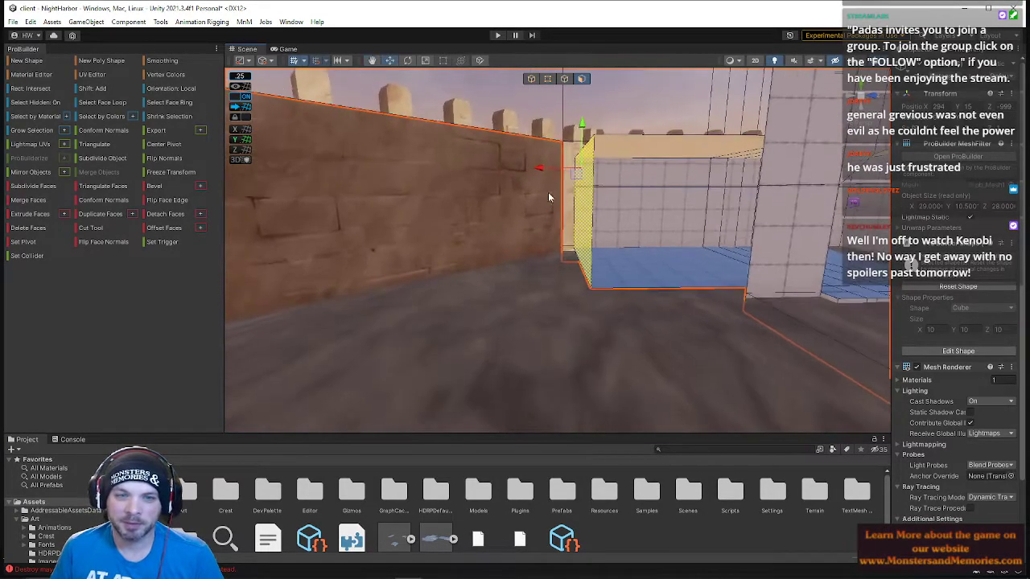
{"action": "left_click_drag", "start_coordinate": [544, 170], "coordinate": [517, 172]}
Examine the widened room and its arched doorway from the alley, the courtyard and inside
{"action": "right_click_drag", "start_coordinate": [527, 234], "coordinate": [545, 192]}
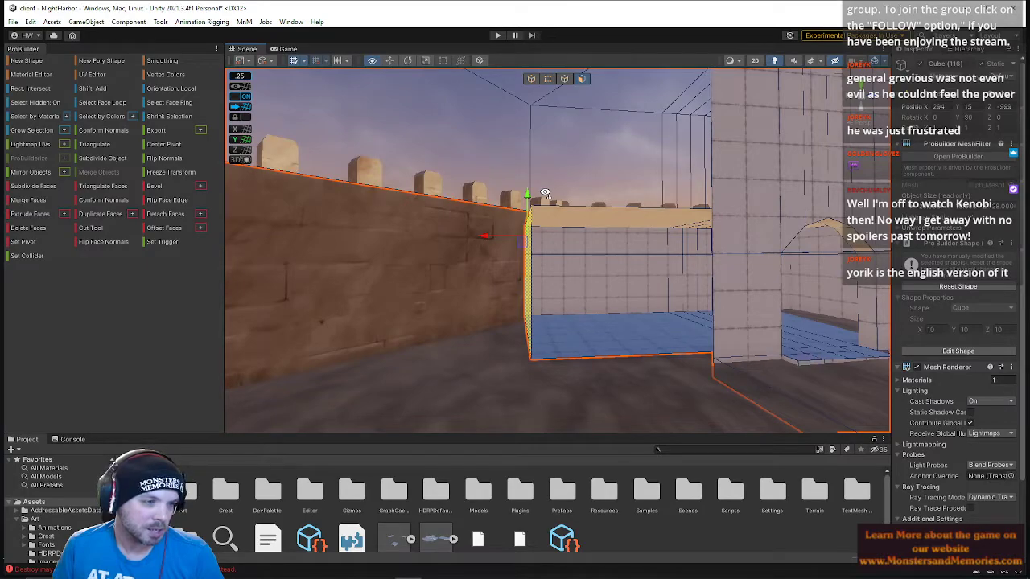
{"action": "right_click_drag", "start_coordinate": [555, 163], "coordinate": [869, 183]}
{"action": "key", "text": "a"}
{"action": "key", "text": "d"}
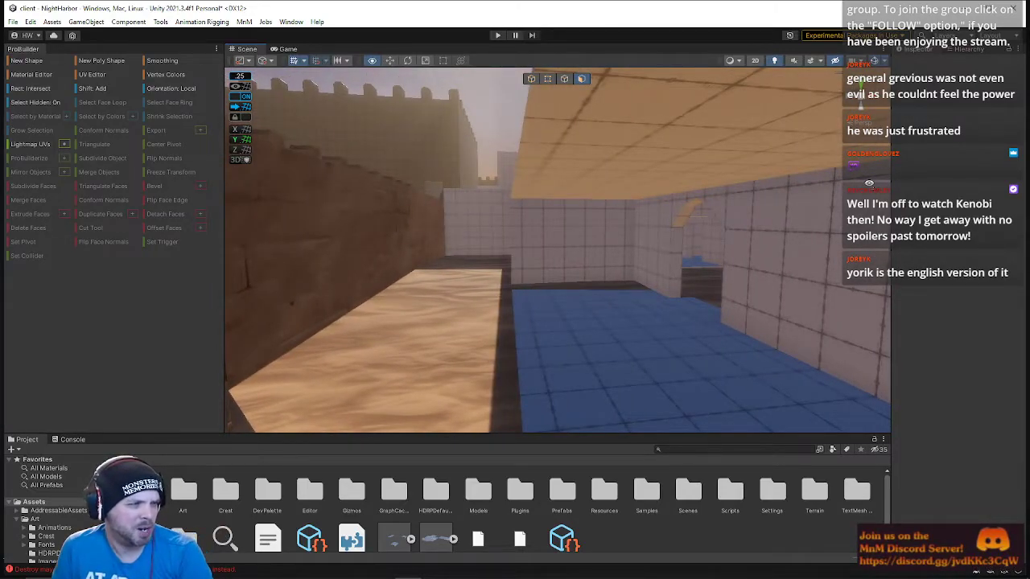
{"action": "key", "text": "w"}
{"action": "right_click_drag", "start_coordinate": [868, 183], "coordinate": [598, 166]}
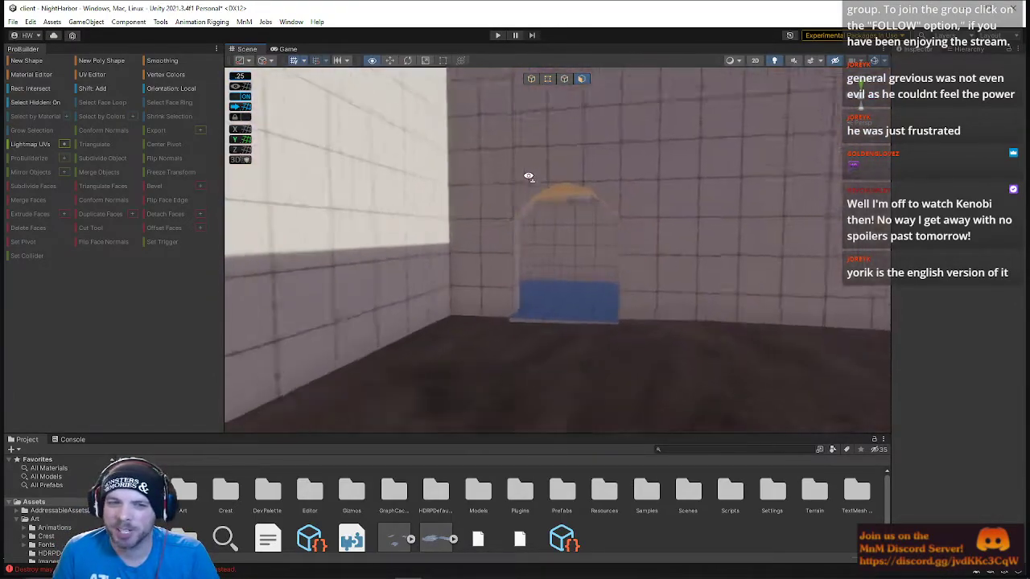
{"action": "right_click_drag", "start_coordinate": [531, 176], "coordinate": [452, 215]}
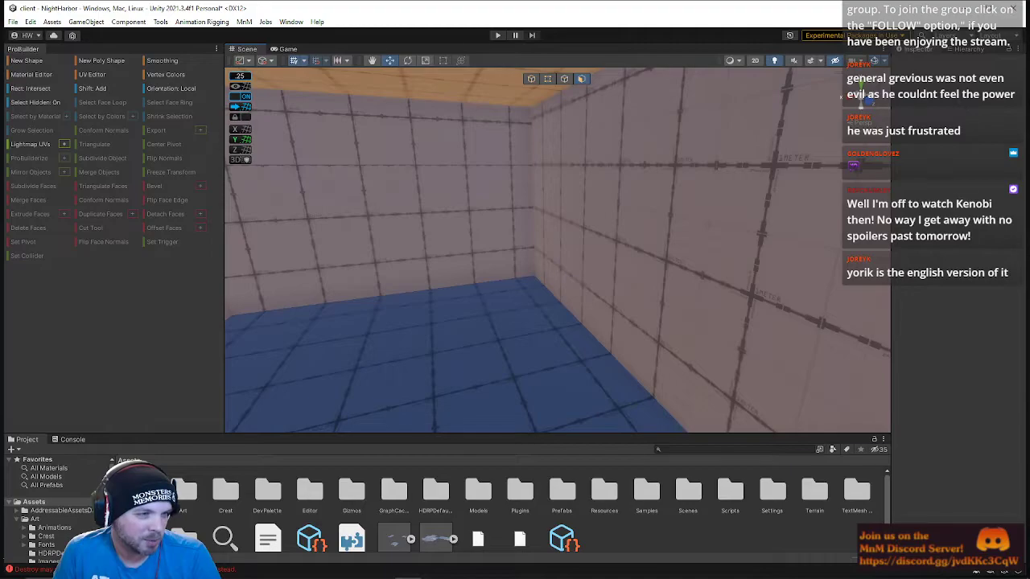
{"action": "right_click_drag", "start_coordinate": [459, 284], "coordinate": [900, 228]}
Insert two edge loops through the room's end wall and slide one toward the wall with the arched doorway
{"action": "left_click", "coordinate": [564, 79]}
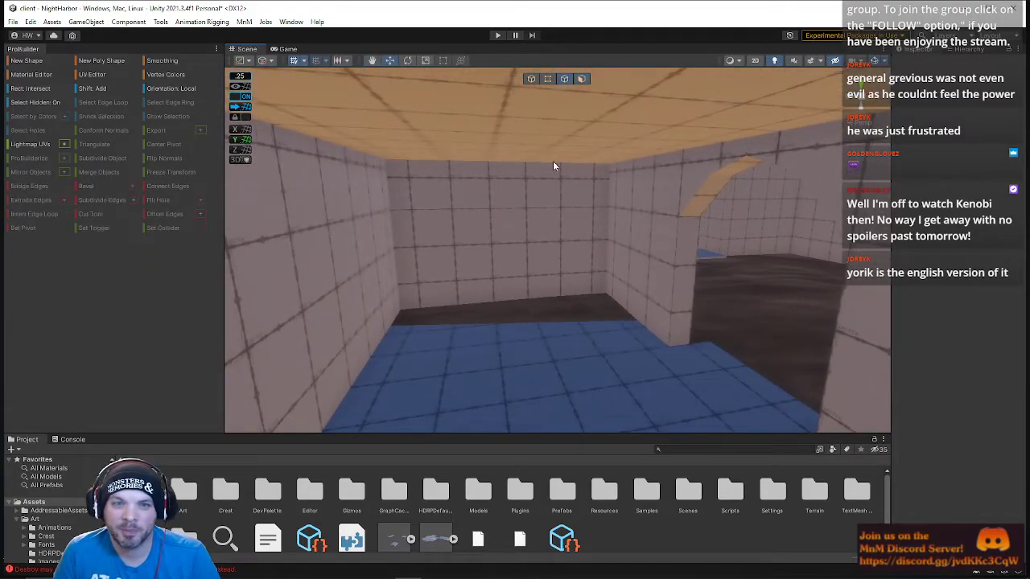
{"action": "left_click", "coordinate": [501, 242]}
{"action": "key", "text": "alt+u"}
{"action": "left_click", "coordinate": [460, 216]}
{"action": "key", "text": "alt+u"}
{"action": "left_click", "coordinate": [512, 232]}
{"action": "left_click_drag", "start_coordinate": [557, 324], "coordinate": [612, 321]}
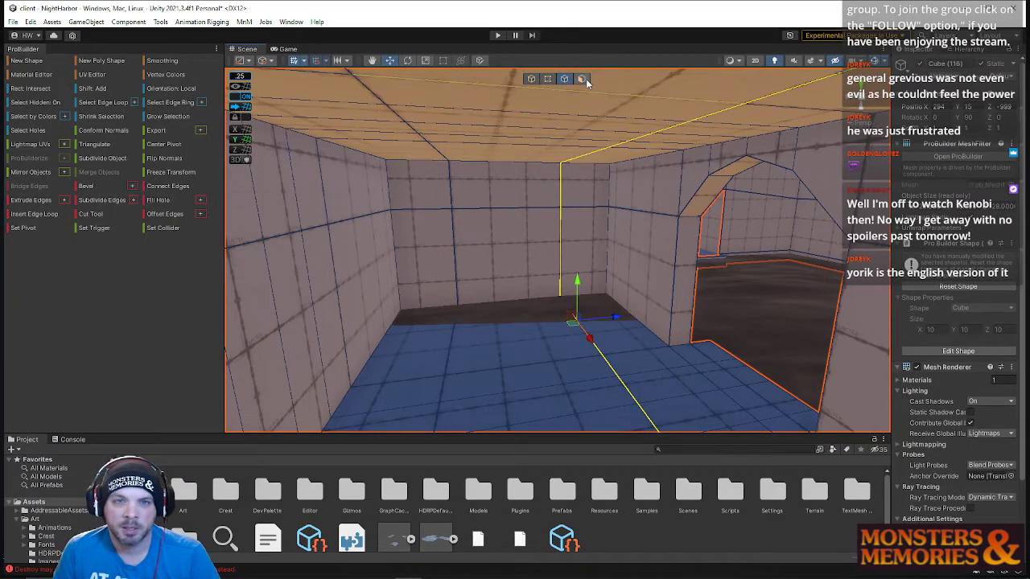
Slide the two vertical edge loops on the room's end wall closer together to frame a doorway-width section
{"action": "left_click", "coordinate": [457, 265]}
{"action": "double_click", "coordinate": [467, 228]}
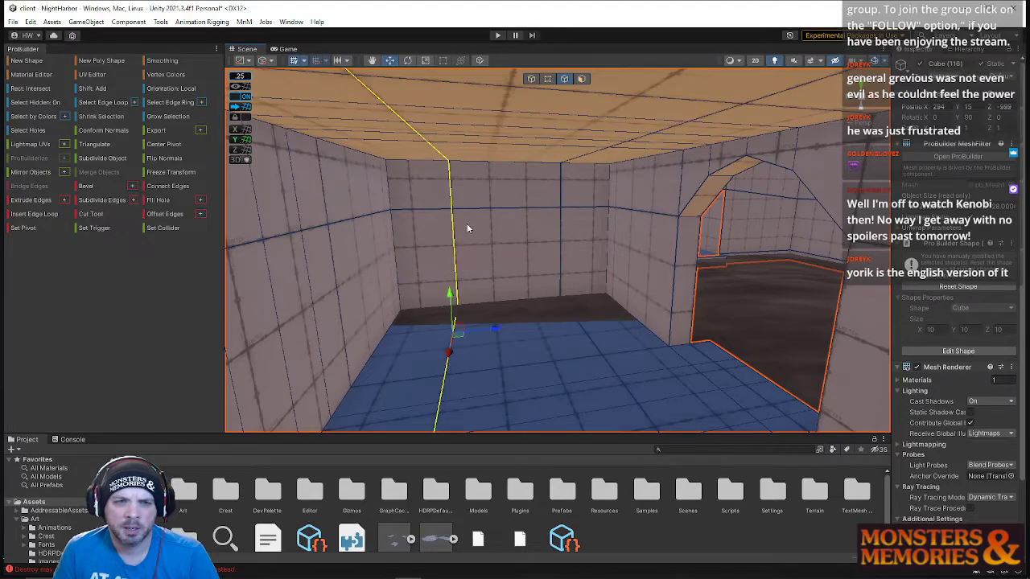
{"action": "left_click_drag", "start_coordinate": [496, 335], "coordinate": [517, 328]}
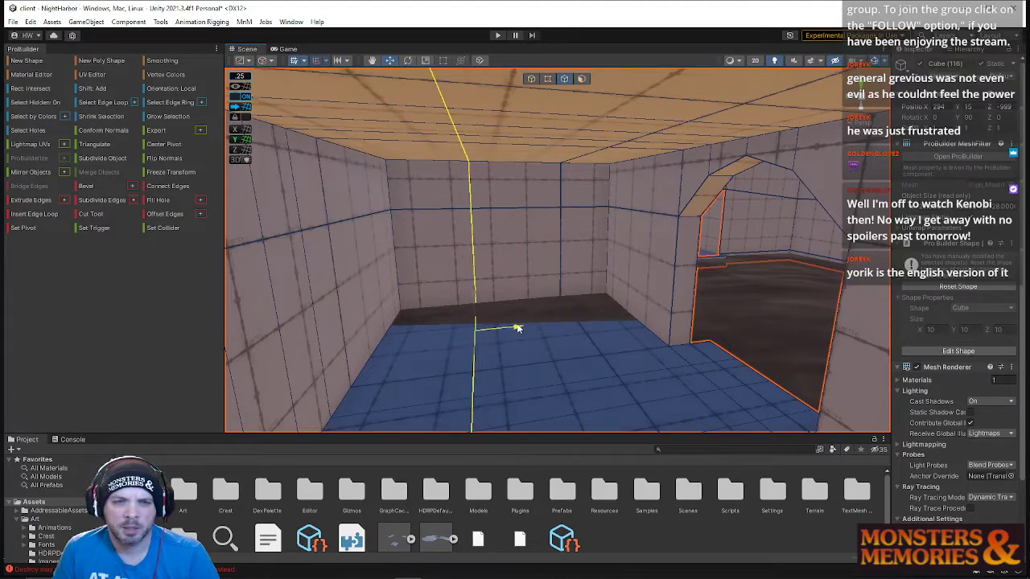
{"action": "double_click", "coordinate": [561, 266]}
{"action": "mouse_move", "coordinate": [613, 322]}
{"action": "left_mouse_down"}
{"action": "mouse_move", "coordinate": [593, 322]}
{"action": "mouse_move", "coordinate": [602, 318]}
{"action": "left_mouse_up"}
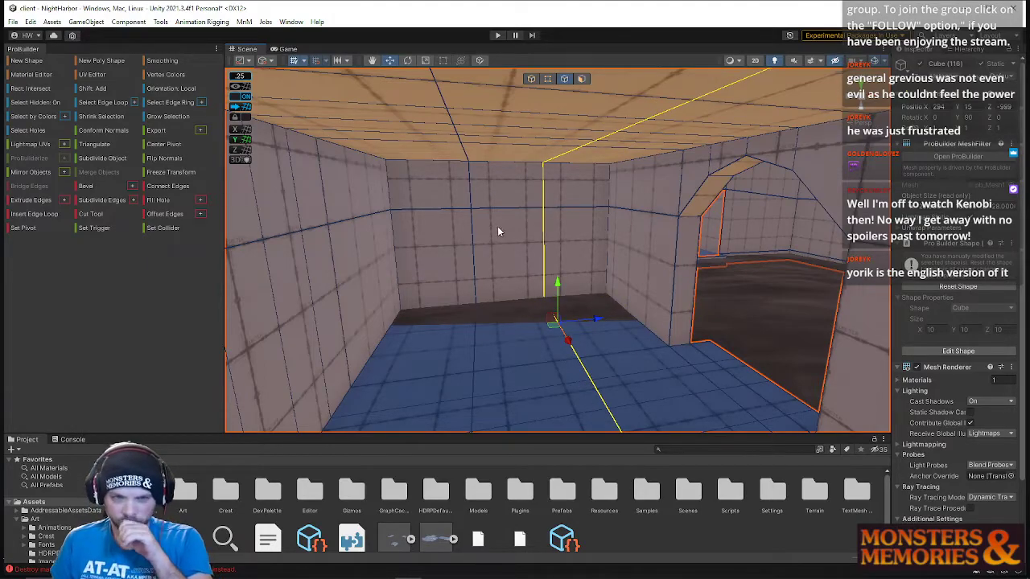
Push the doorway-sized face in the room's end wall out toward the adjoining building and delete it
{"action": "left_click", "coordinate": [451, 214]}
{"action": "right_click_drag", "start_coordinate": [493, 267], "coordinate": [492, 204]}
{"action": "key", "text": "w"}
{"action": "left_click", "coordinate": [581, 79]}
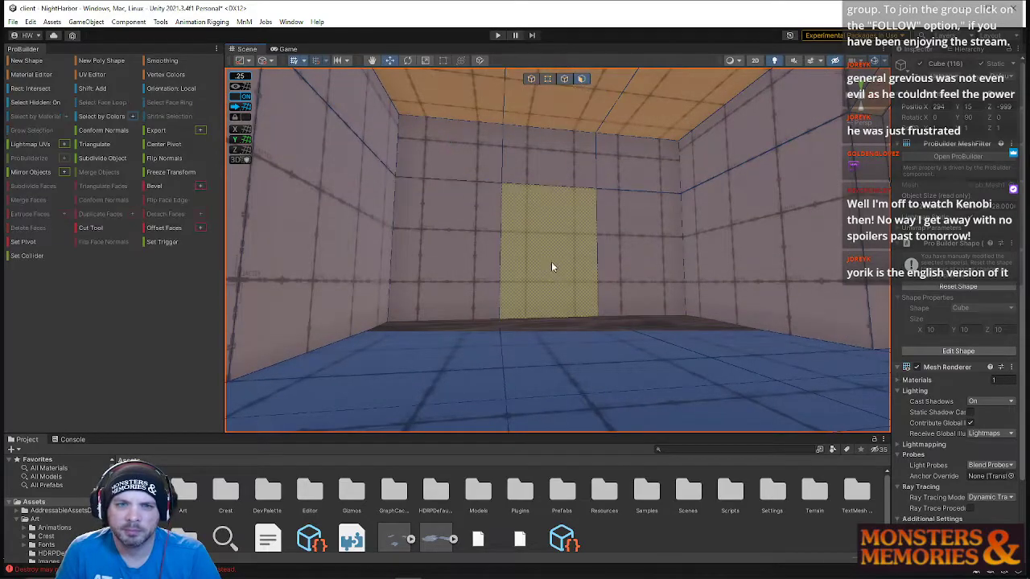
{"action": "left_click", "coordinate": [551, 253]}
{"action": "right_click_drag", "start_coordinate": [551, 253], "coordinate": [761, 372]}
{"action": "left_click_drag", "start_coordinate": [669, 299], "coordinate": [609, 306]}
{"action": "right_click_drag", "start_coordinate": [609, 305], "coordinate": [717, 342]}
{"action": "key", "text": "BackSpace"}
Insert edge loops through the adjoining building's facing wall and slide them into line with the new doorway
{"action": "left_click", "coordinate": [727, 297]}
{"action": "left_click", "coordinate": [564, 78]}
{"action": "left_click", "coordinate": [485, 234]}
{"action": "key", "text": "alt+u"}
{"action": "right_click_drag", "start_coordinate": [517, 423], "coordinate": [949, 366]}
{"action": "left_click_drag", "start_coordinate": [614, 316], "coordinate": [569, 263]}
{"action": "left_click_drag", "start_coordinate": [568, 318], "coordinate": [540, 319]}
Delete the framed face in the adjoining building's wall to open the doorway between the two rooms
{"action": "key", "text": "w"}
{"action": "right_click_drag", "start_coordinate": [551, 301], "coordinate": [140, 258]}
{"action": "left_click", "coordinate": [582, 79]}
{"action": "left_click", "coordinate": [538, 290]}
{"action": "key", "text": "Delete"}
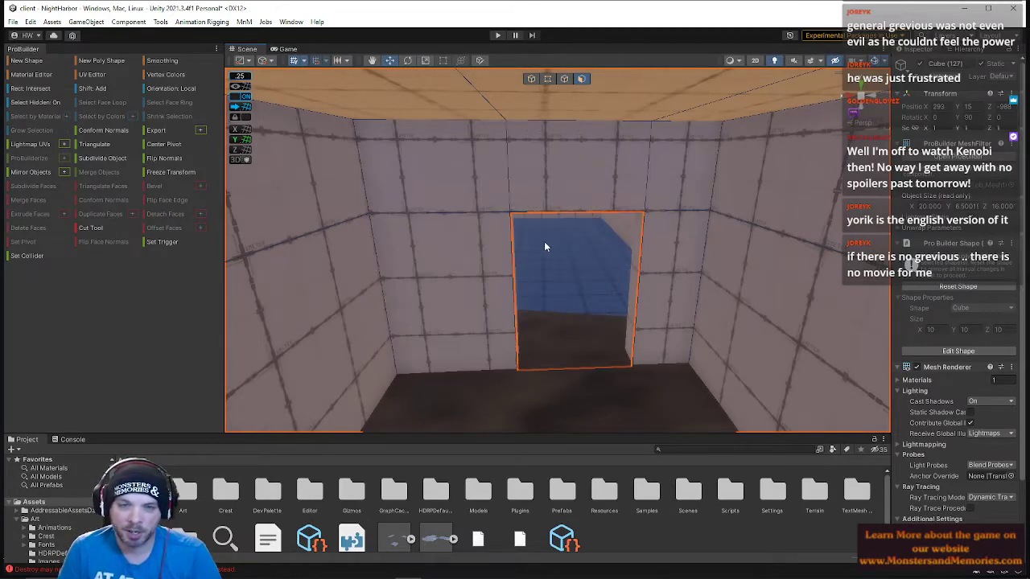
Examine the connecting doorway from both rooms and the adjoining building's outer wall beside the city wall
{"action": "key", "text": "w"}
{"action": "right_click_drag", "start_coordinate": [637, 241], "coordinate": [619, 297]}
{"action": "key", "text": "s"}
{"action": "key", "text": "s"}
{"action": "key", "text": "w"}
{"action": "left_click", "coordinate": [757, 287]}
{"action": "key", "text": "w"}
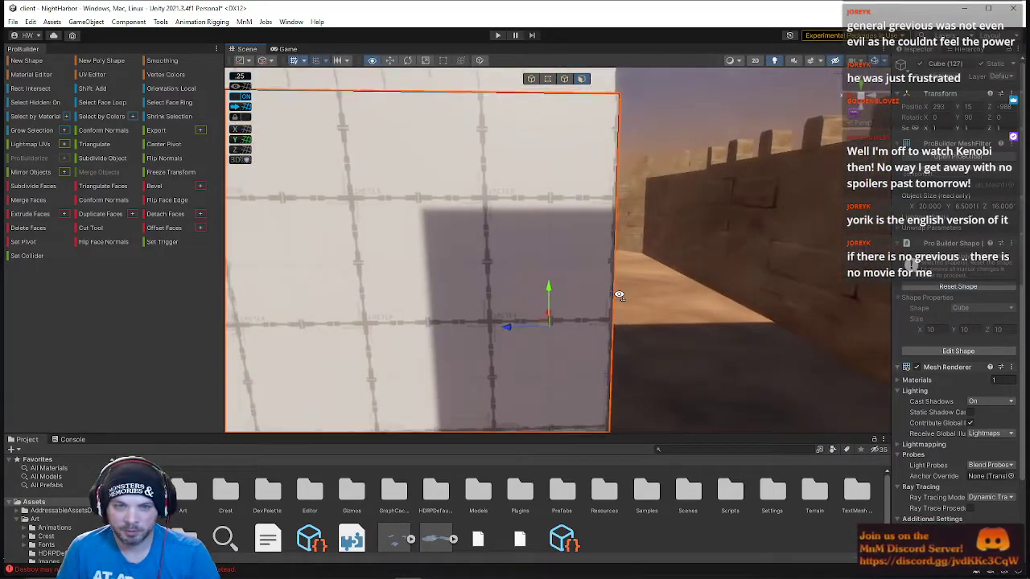
Move the room block's side wall face sideways toward the alley
{"action": "key", "text": "s"}
{"action": "key", "text": "a"}
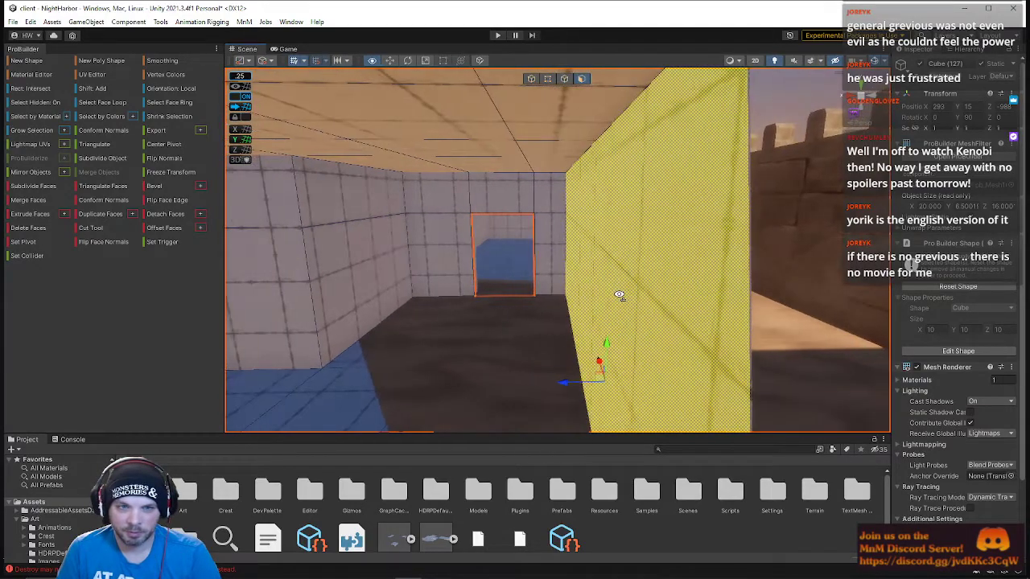
{"action": "left_click_drag", "start_coordinate": [571, 387], "coordinate": [616, 386]}
{"action": "right_click_drag", "start_coordinate": [632, 346], "coordinate": [637, 330]}
{"action": "key", "text": "s"}
Move the two stacked vertical edges of the narrow wall end beside the block outward toward the alley
{"action": "left_click", "coordinate": [646, 262]}
{"action": "right_click_drag", "start_coordinate": [646, 263], "coordinate": [645, 301]}
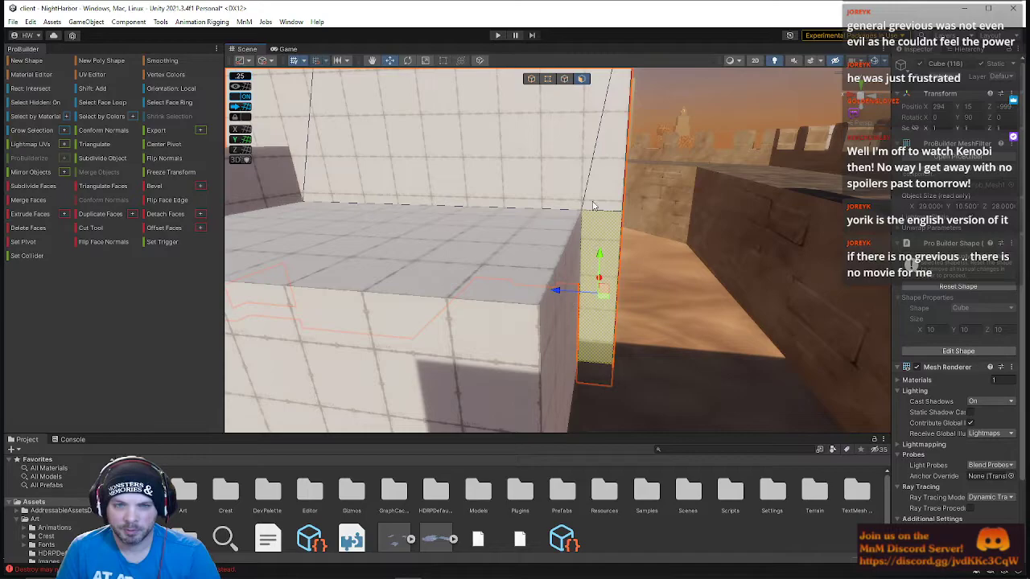
{"action": "key", "text": "k"}
{"action": "left_click", "coordinate": [584, 250]}
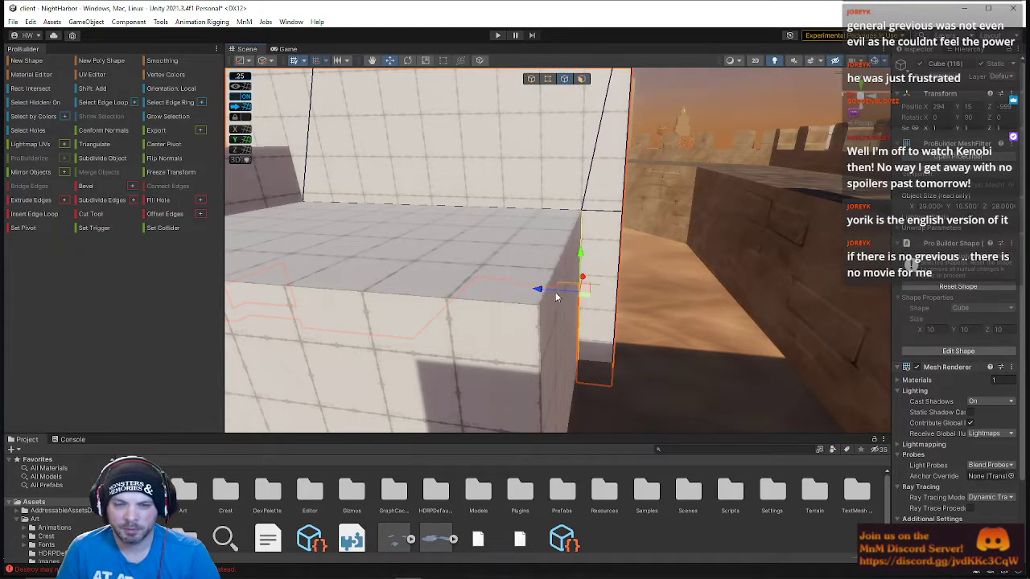
{"action": "left_click_drag", "start_coordinate": [537, 292], "coordinate": [555, 297]}
{"action": "key", "text": "ctrl+z"}
{"action": "left_click", "coordinate": [579, 379], "text": "shift"}
{"action": "left_click_drag", "start_coordinate": [541, 370], "coordinate": [553, 374]}
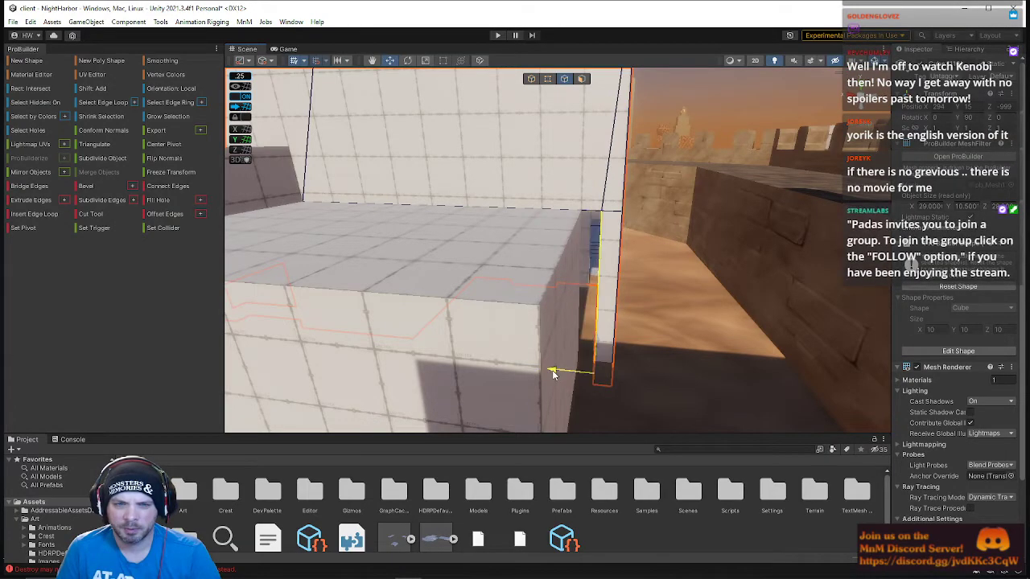
Shift the protruding block's side face outward toward the narrow wall end, undoing the first attempt
{"action": "left_click", "coordinate": [585, 80]}
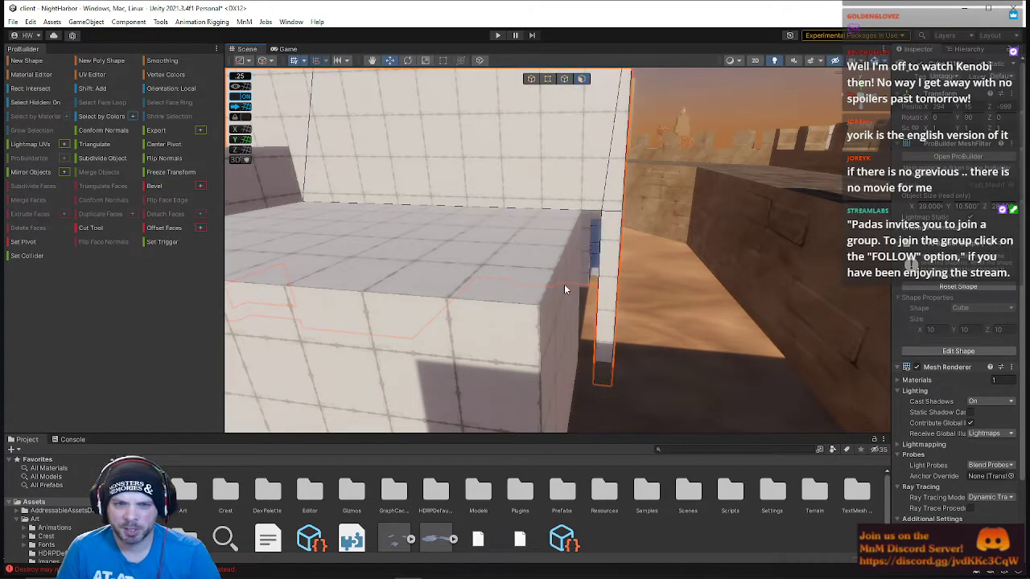
{"action": "left_click", "coordinate": [565, 317]}
{"action": "left_click_drag", "start_coordinate": [537, 285], "coordinate": [556, 295]}
{"action": "key", "text": "ctrl+z"}
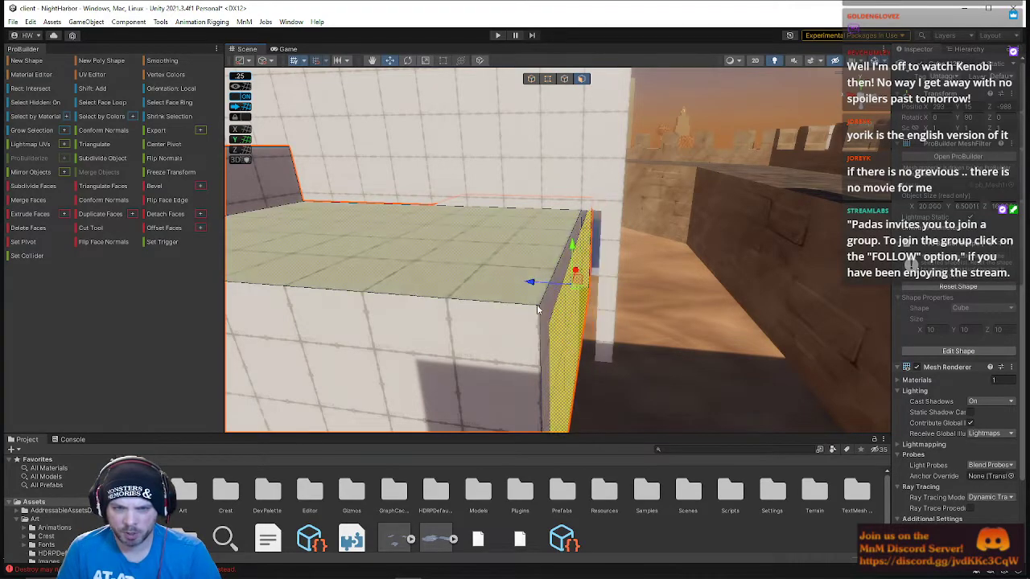
{"action": "left_click_drag", "start_coordinate": [525, 344], "coordinate": [551, 346]}
{"action": "right_click_drag", "start_coordinate": [551, 347], "coordinate": [555, 280]}
Shift both side faces of the interior doorway sideways along the wall together
{"action": "left_click", "coordinate": [703, 253]}
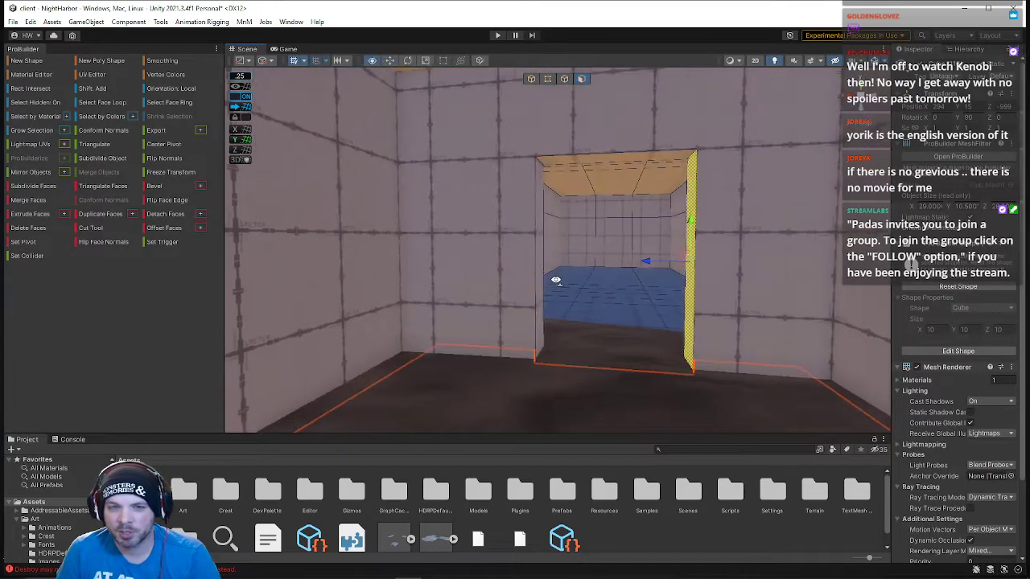
{"action": "left_click", "coordinate": [541, 278], "text": "shift"}
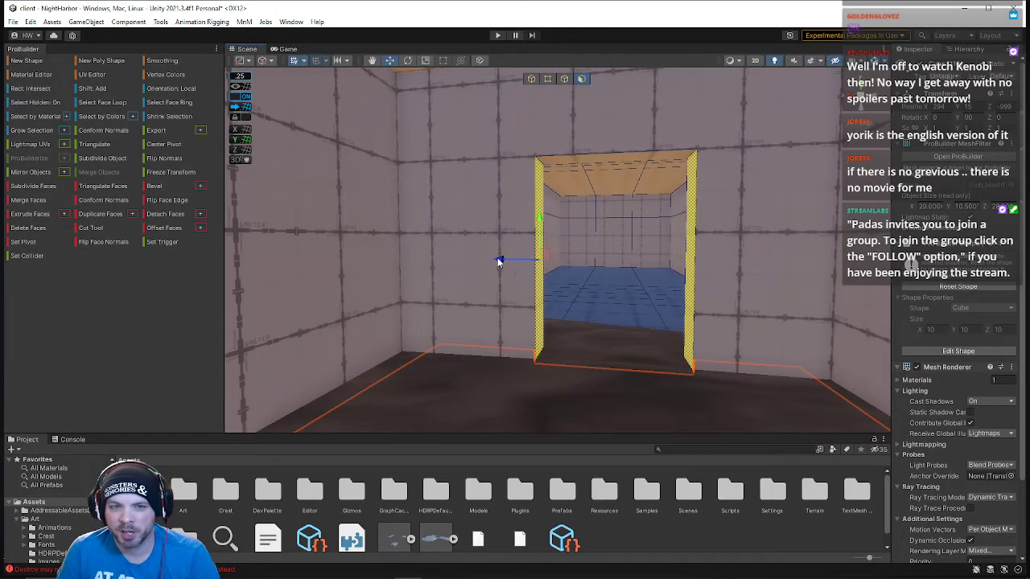
{"action": "left_click_drag", "start_coordinate": [499, 261], "coordinate": [481, 262]}
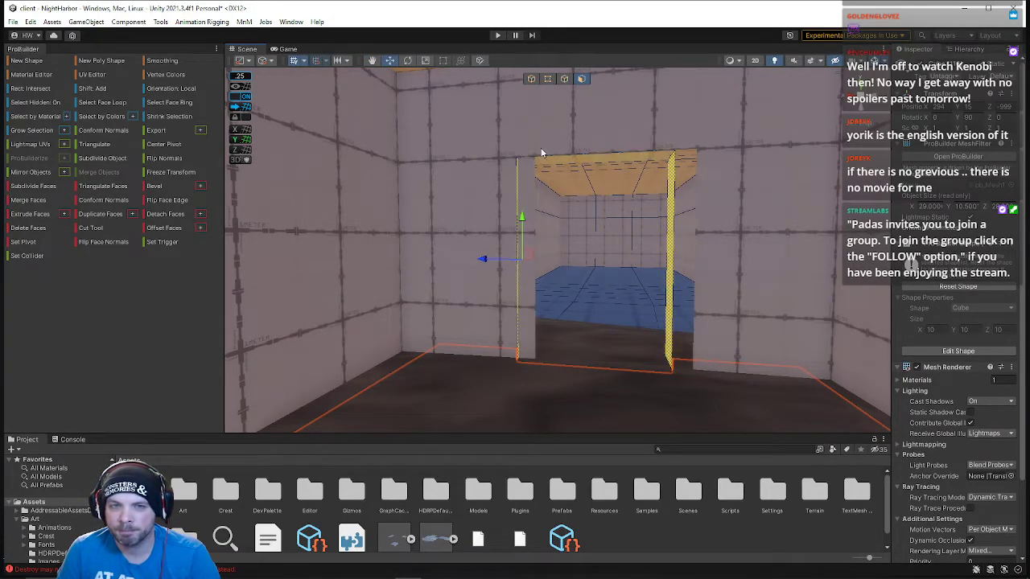
Select the near block's vertical edges beside and above the doorway and shift them sideways to match the moved opening
{"action": "left_click", "coordinate": [552, 113]}
{"action": "left_click", "coordinate": [564, 80]}
{"action": "left_click", "coordinate": [540, 107]}
{"action": "left_click", "coordinate": [537, 221], "text": "shift"}
{"action": "left_click", "coordinate": [696, 261], "text": "shift"}
{"action": "left_click", "coordinate": [699, 129], "text": "shift"}
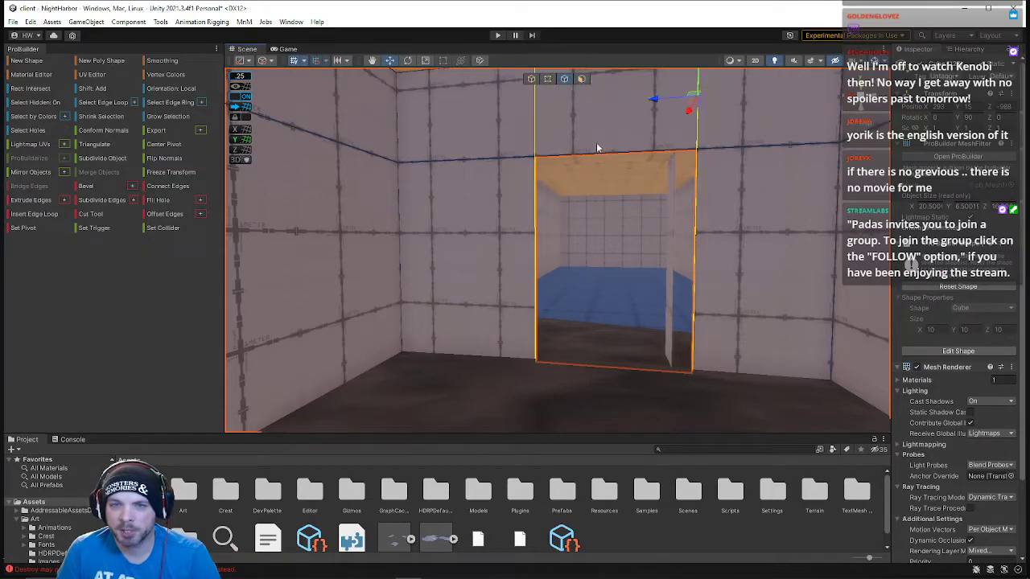
{"action": "left_click_drag", "start_coordinate": [653, 108], "coordinate": [631, 105]}
Examine the aligned doorway from inside the building and select the ground face beneath it
{"action": "key", "text": "s"}
{"action": "right_click_drag", "start_coordinate": [633, 234], "coordinate": [598, 261]}
{"action": "key", "text": "q"}
{"action": "key", "text": "w"}
{"action": "key", "text": "e"}
{"action": "key", "text": "s"}
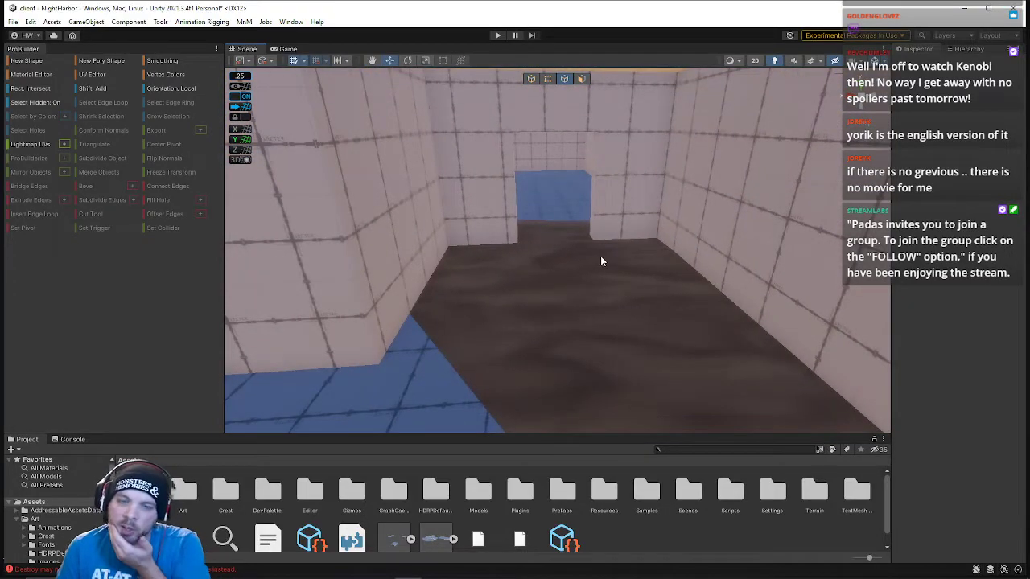
{"action": "left_click", "coordinate": [582, 79]}
{"action": "left_click", "coordinate": [578, 239]}
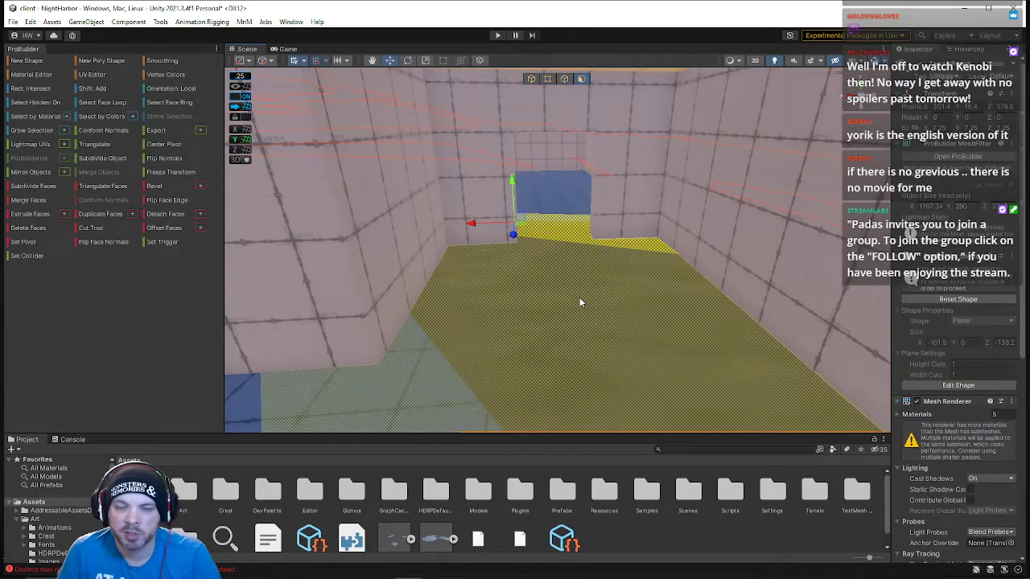
Save the scene
{"action": "right_click_drag", "start_coordinate": [676, 303], "coordinate": [375, 229]}
{"action": "left_click", "coordinate": [12, 23]}
{"action": "left_click", "coordinate": [34, 72]}
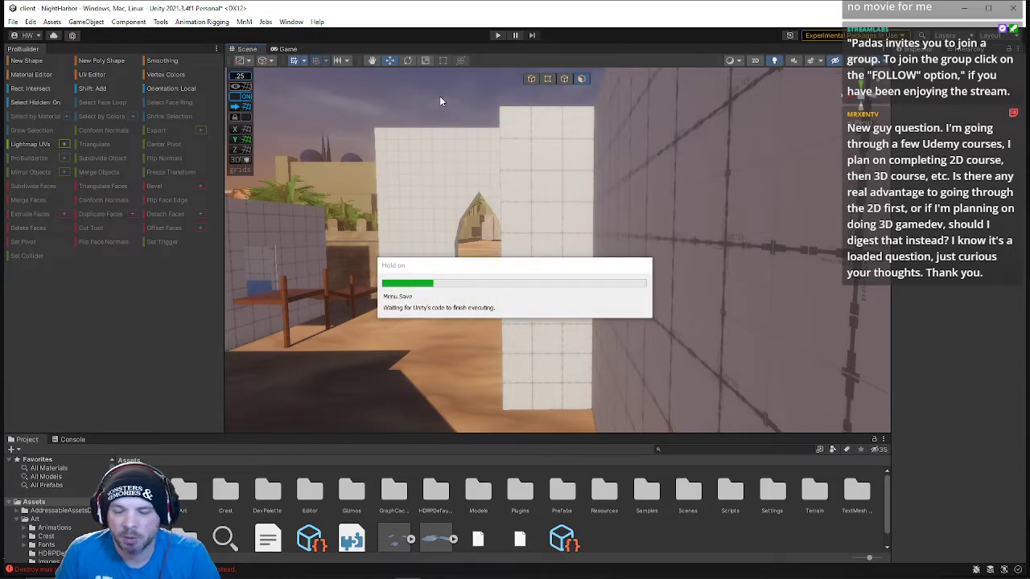
Insert a horizontal edge loop around the open room's upper walls and lower it toward the arch
{"action": "mouse_move", "coordinate": [439, 102]}
{"action": "right_mouse_down"}
{"action": "mouse_move", "coordinate": [573, 153]}
{"action": "mouse_move", "coordinate": [547, 131]}
{"action": "mouse_move", "coordinate": [443, 179]}
{"action": "mouse_move", "coordinate": [420, 214]}
{"action": "mouse_move", "coordinate": [475, 255]}
{"action": "mouse_move", "coordinate": [402, 239]}
{"action": "mouse_move", "coordinate": [365, 274]}
{"action": "mouse_move", "coordinate": [437, 140]}
{"action": "mouse_move", "coordinate": [423, 96]}
{"action": "mouse_move", "coordinate": [435, 109]}
{"action": "right_mouse_up"}
{"action": "left_click", "coordinate": [494, 178]}
{"action": "mouse_move", "coordinate": [494, 179]}
{"action": "right_mouse_down"}
{"action": "mouse_move", "coordinate": [506, 157]}
{"action": "mouse_move", "coordinate": [514, 183]}
{"action": "right_mouse_up"}
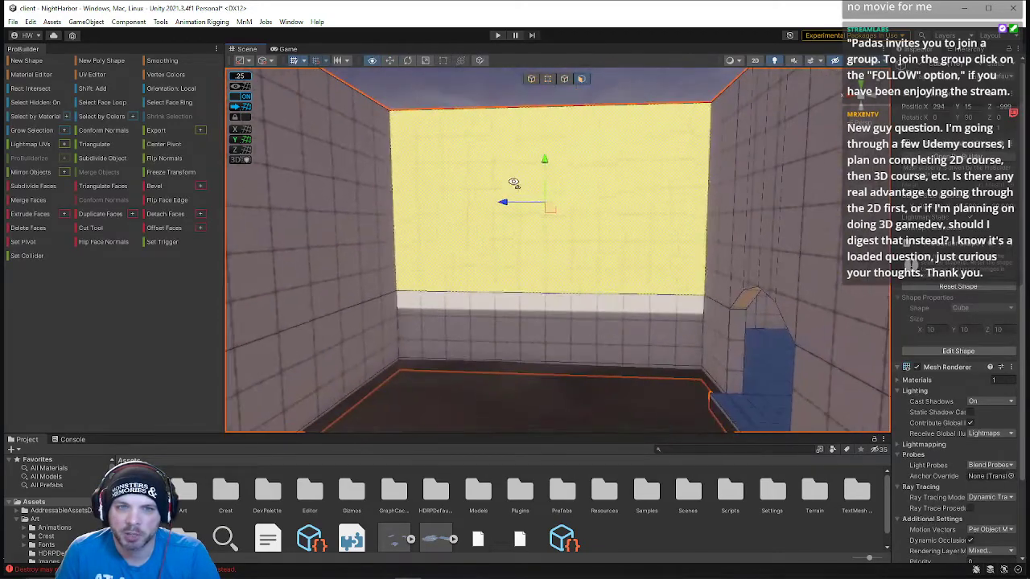
{"action": "left_click", "coordinate": [547, 80]}
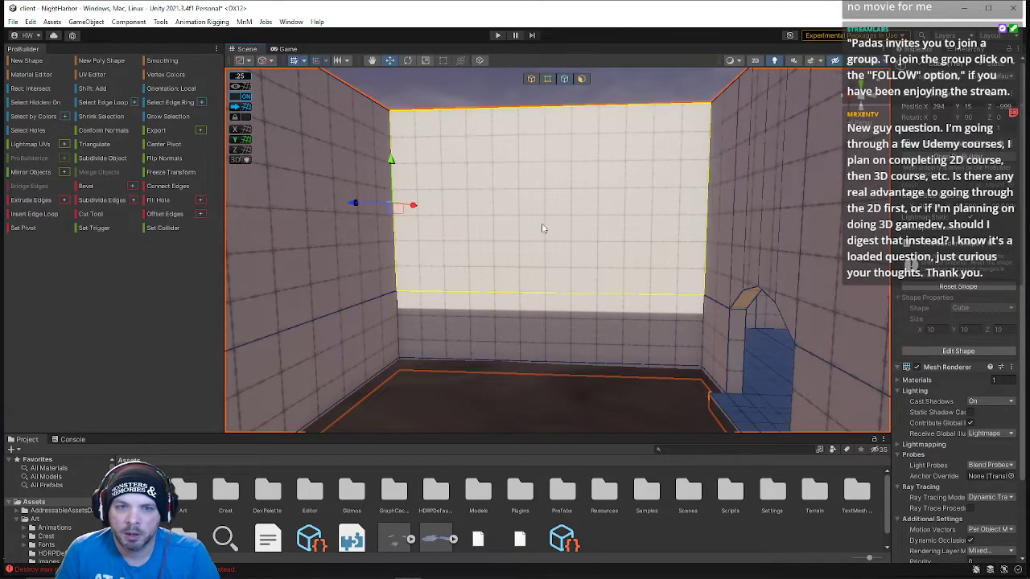
{"action": "left_click", "coordinate": [393, 235]}
{"action": "key", "text": "alt+u"}
{"action": "left_click_drag", "start_coordinate": [776, 137], "coordinate": [777, 197]}
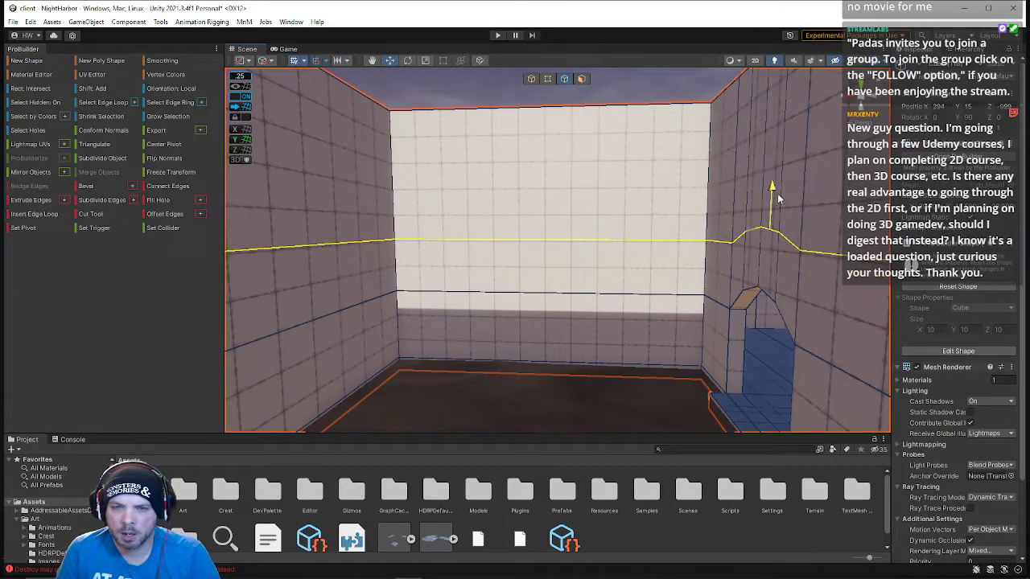
{"action": "right_click_drag", "start_coordinate": [778, 198], "coordinate": [648, 191]}
{"action": "mouse_move", "coordinate": [633, 163]}
{"action": "left_mouse_down"}
{"action": "mouse_move", "coordinate": [635, 194]}
{"action": "mouse_move", "coordinate": [634, 169]}
{"action": "left_mouse_up"}
{"action": "key", "text": "a"}
{"action": "right_click_drag", "start_coordinate": [620, 196], "coordinate": [627, 192]}
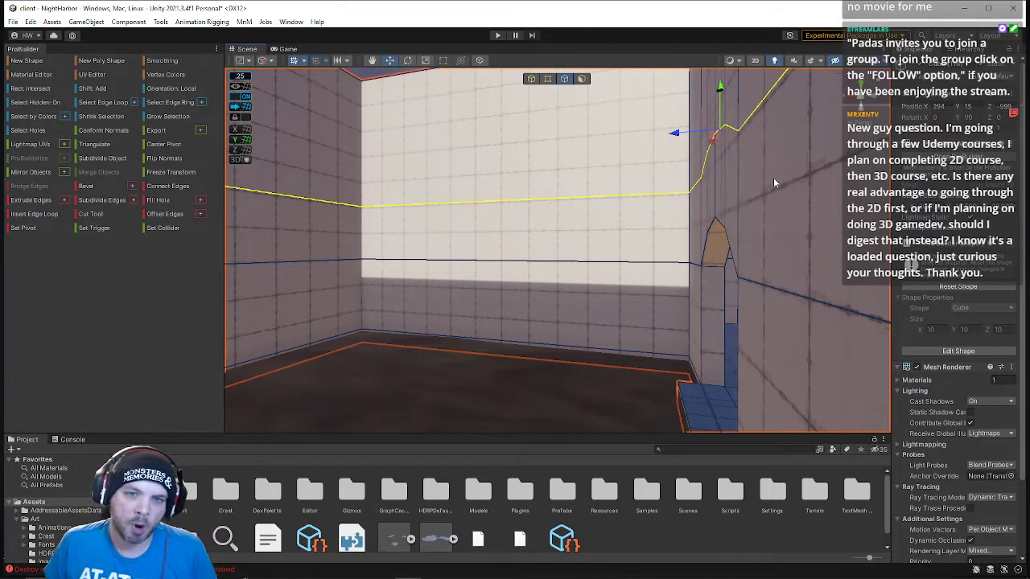
Flatten the new loop's bump above the arch by lowering its two shoulder vertices and its peak vertex
{"action": "left_click", "coordinate": [548, 78]}
{"action": "right_click_drag", "start_coordinate": [585, 178], "coordinate": [556, 238]}
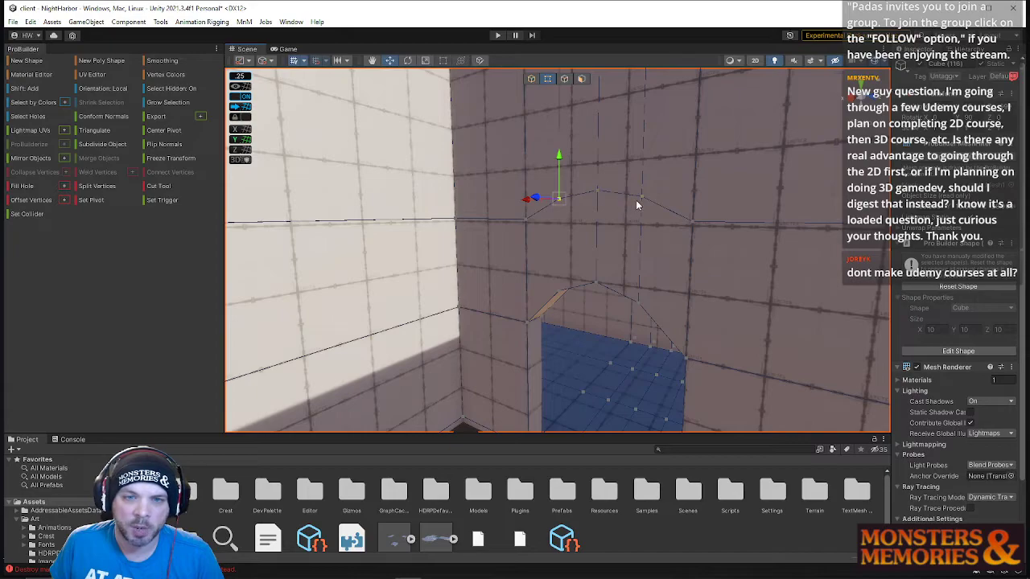
{"action": "left_click", "coordinate": [641, 196], "text": "shift"}
{"action": "left_click_drag", "start_coordinate": [641, 167], "coordinate": [641, 193]}
{"action": "left_click", "coordinate": [597, 190]}
{"action": "left_click_drag", "start_coordinate": [597, 151], "coordinate": [598, 197]}
Select the loop's vertices at the arch side and room corners and adjust their height together
{"action": "left_click", "coordinate": [525, 219]}
{"action": "left_click", "coordinate": [457, 219], "text": "shift"}
{"action": "right_click_drag", "start_coordinate": [515, 214], "coordinate": [460, 217]}
{"action": "left_click", "coordinate": [540, 204]}
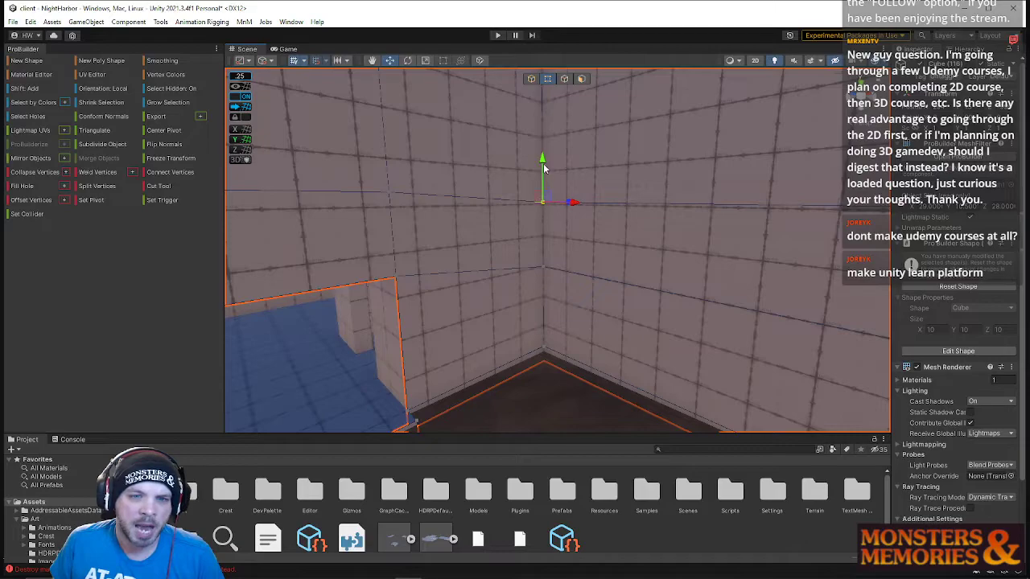
{"action": "right_click_drag", "start_coordinate": [540, 203], "coordinate": [382, 211]}
{"action": "left_click", "coordinate": [368, 212]}
{"action": "left_click_drag", "start_coordinate": [367, 174], "coordinate": [368, 173]}
Lower the remaining loop vertex beside the arch slightly to line it up with the rest of the loop
{"action": "left_click", "coordinate": [636, 205]}
{"action": "left_click", "coordinate": [636, 206]}
{"action": "left_click", "coordinate": [534, 202]}
{"action": "right_click_drag", "start_coordinate": [534, 202], "coordinate": [296, 204]}
{"action": "left_click", "coordinate": [586, 153]}
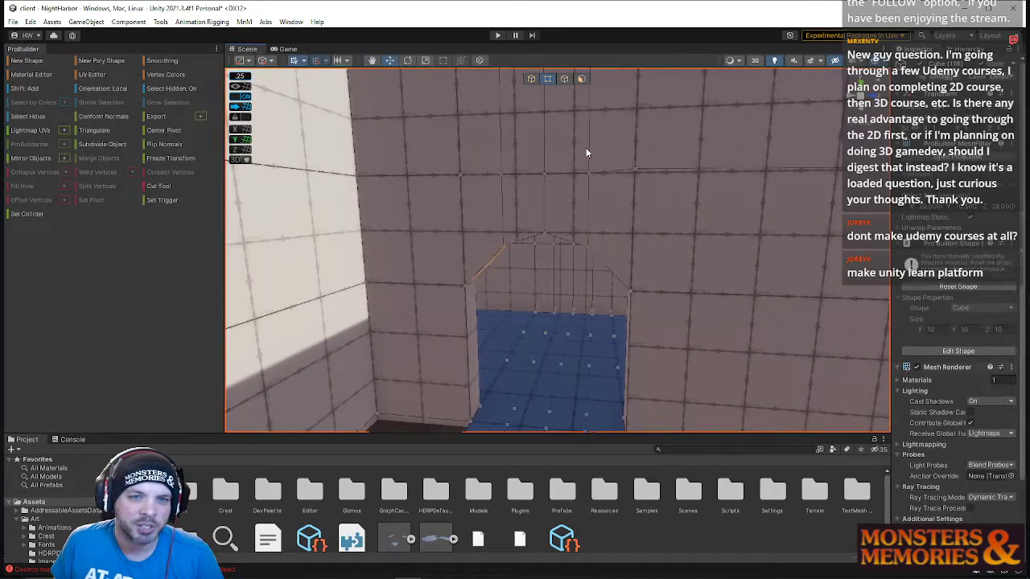
{"action": "left_click", "coordinate": [636, 167]}
{"action": "left_click_drag", "start_coordinate": [638, 127], "coordinate": [638, 132]}
Examine the open-roofed building from above and inside, along with the surrounding town and harbor
{"action": "right_click_drag", "start_coordinate": [639, 166], "coordinate": [448, 232]}
{"action": "key", "text": "e"}
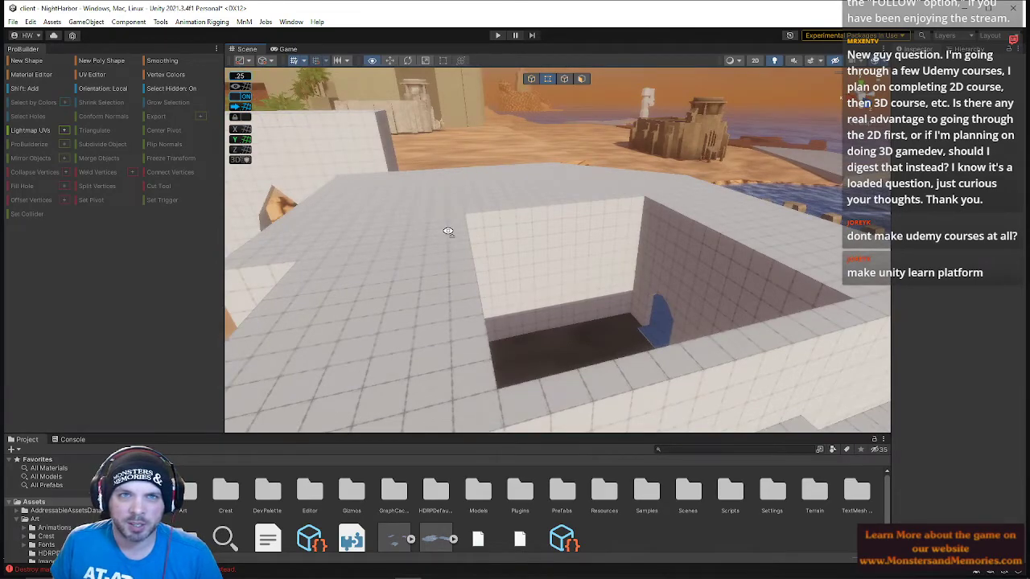
{"action": "right_click_drag", "start_coordinate": [448, 232], "coordinate": [449, 236]}
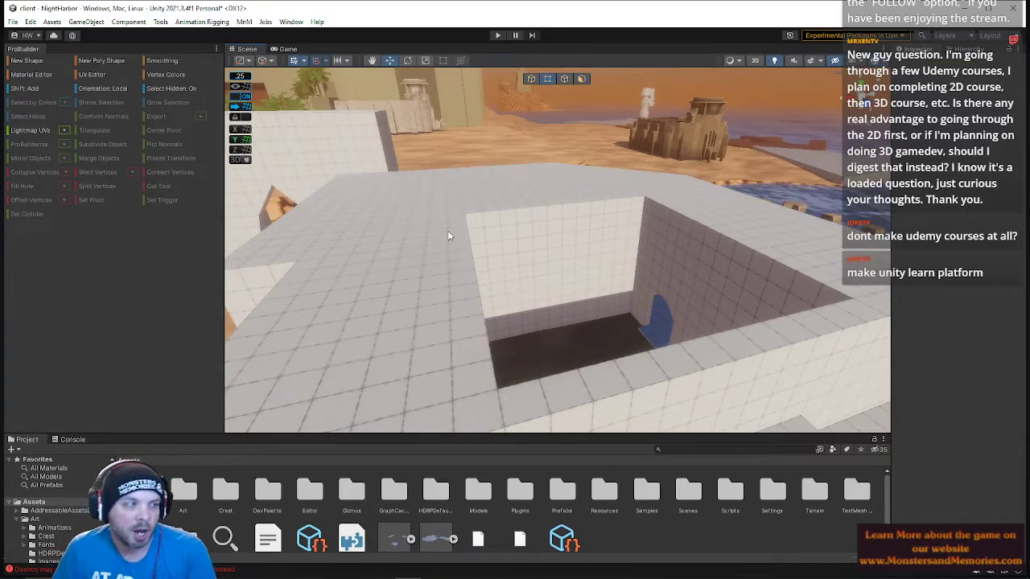
{"action": "key", "text": "w"}
{"action": "right_click_drag", "start_coordinate": [600, 282], "coordinate": [658, 207]}
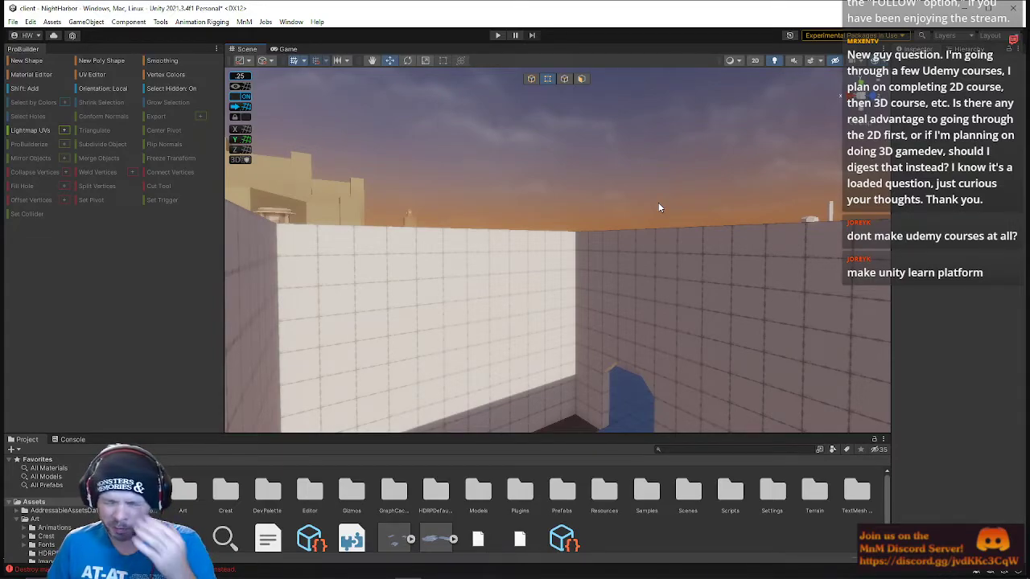
{"action": "right_click_drag", "start_coordinate": [843, 209], "coordinate": [635, 166]}
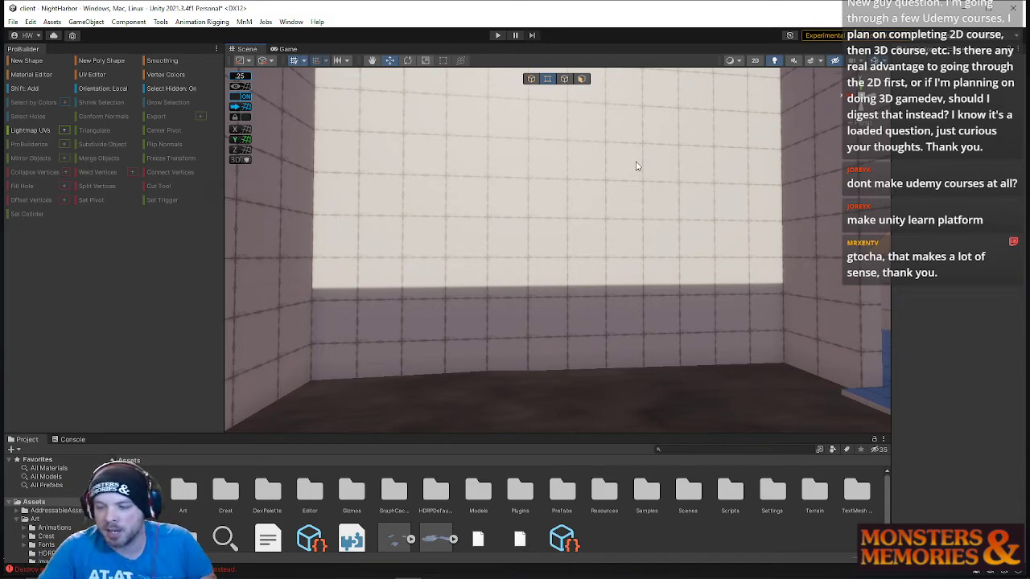
{"action": "right_click_drag", "start_coordinate": [637, 167], "coordinate": [555, 255]}
{"action": "key", "text": "s"}
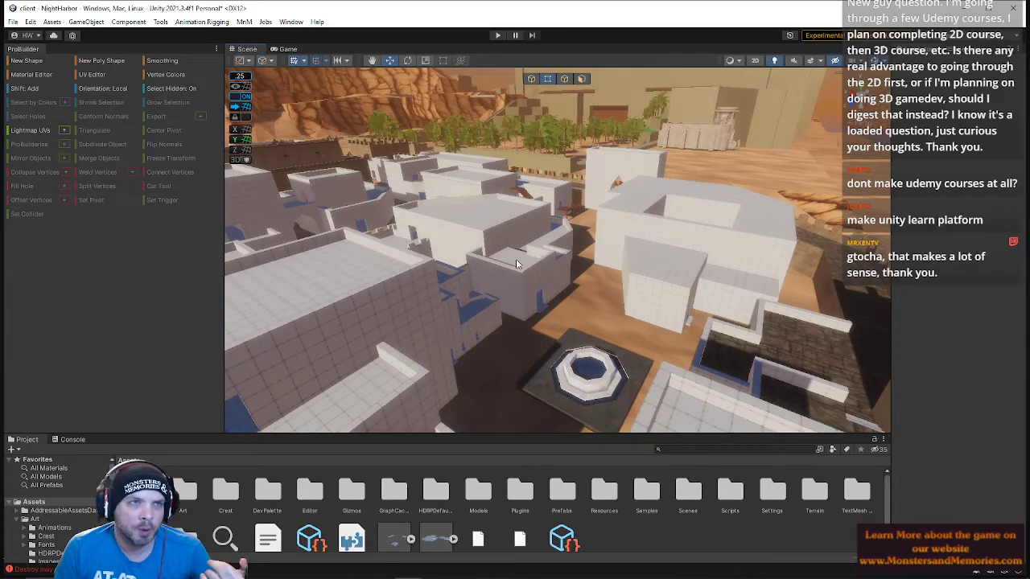
{"action": "right_click_drag", "start_coordinate": [515, 260], "coordinate": [581, 215]}
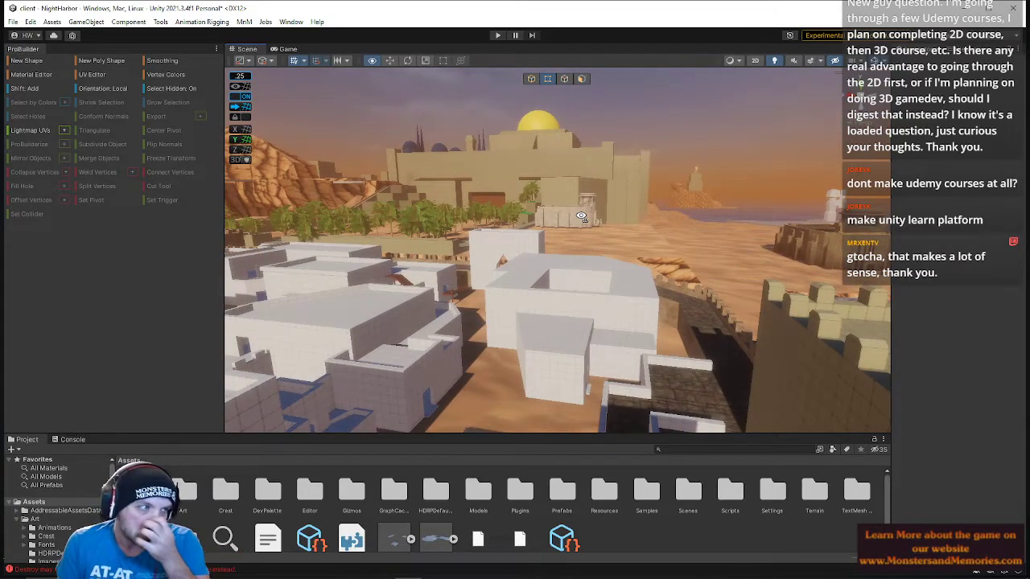
{"action": "right_click_drag", "start_coordinate": [581, 216], "coordinate": [640, 336]}
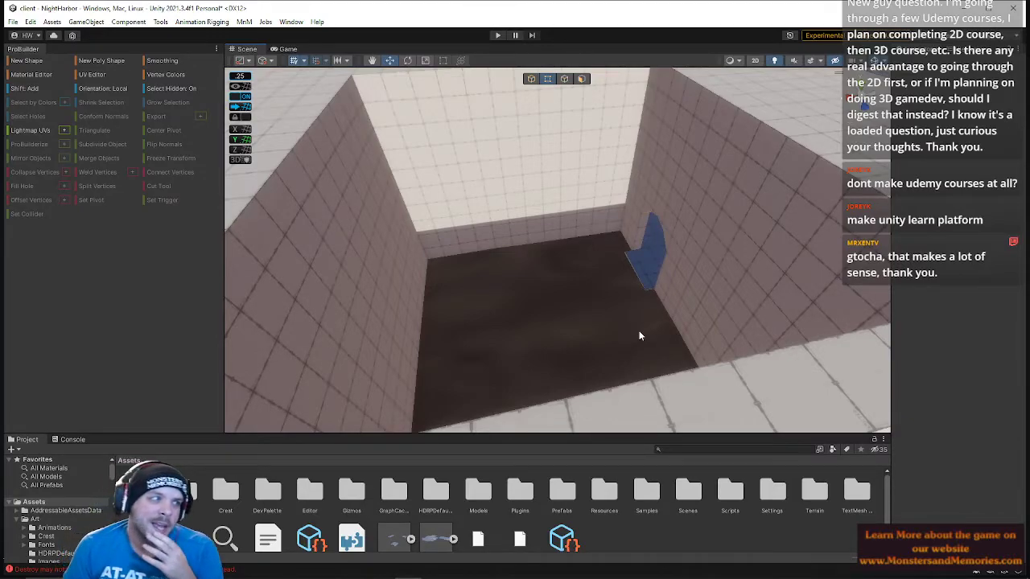
{"action": "right_click_drag", "start_coordinate": [627, 292], "coordinate": [711, 173]}
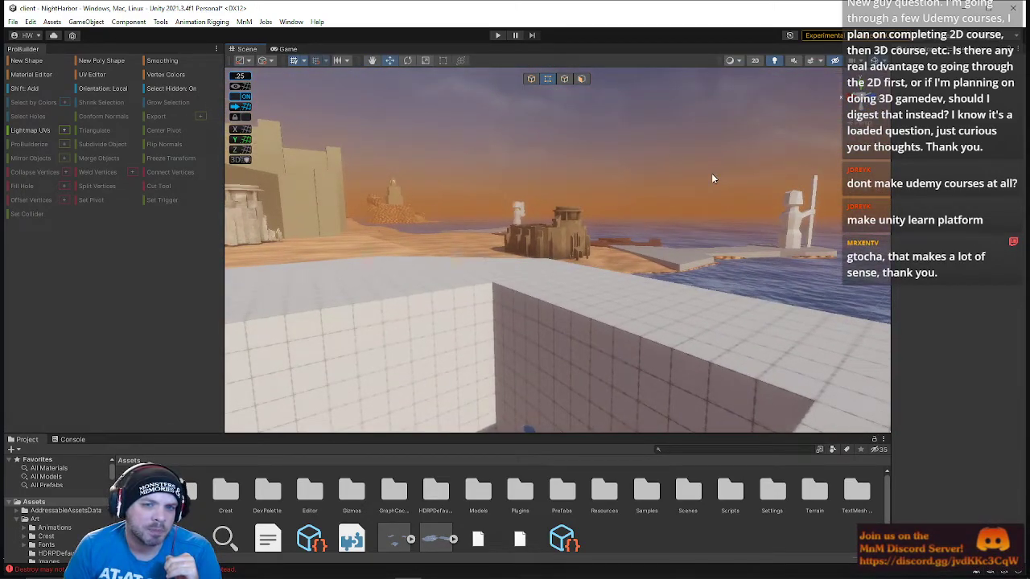
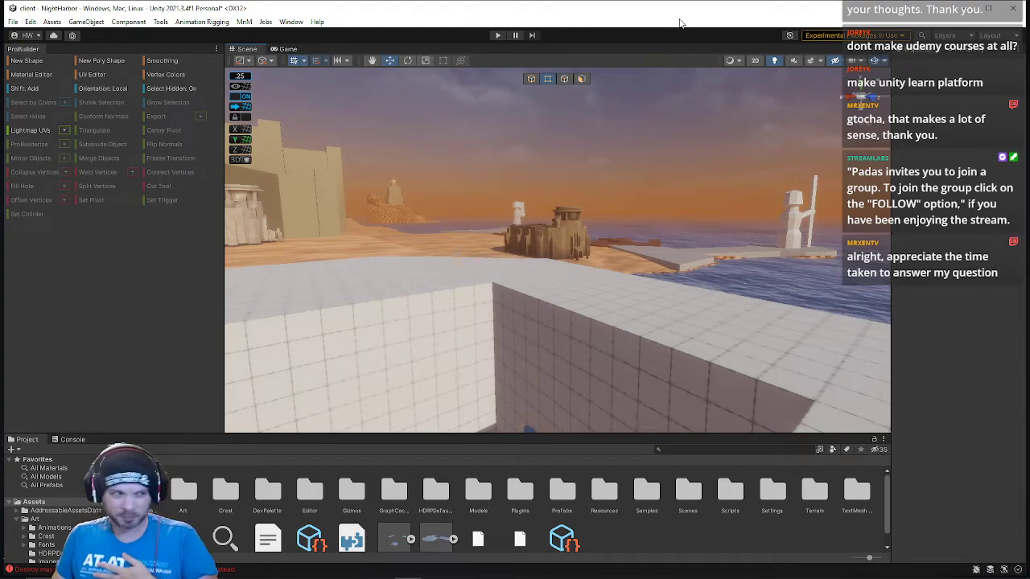
Select both side faces of the interior doorway and shift them a little sideways along the wall
{"action": "right_click_drag", "start_coordinate": [670, 164], "coordinate": [55, 148]}
{"action": "key", "text": "s"}
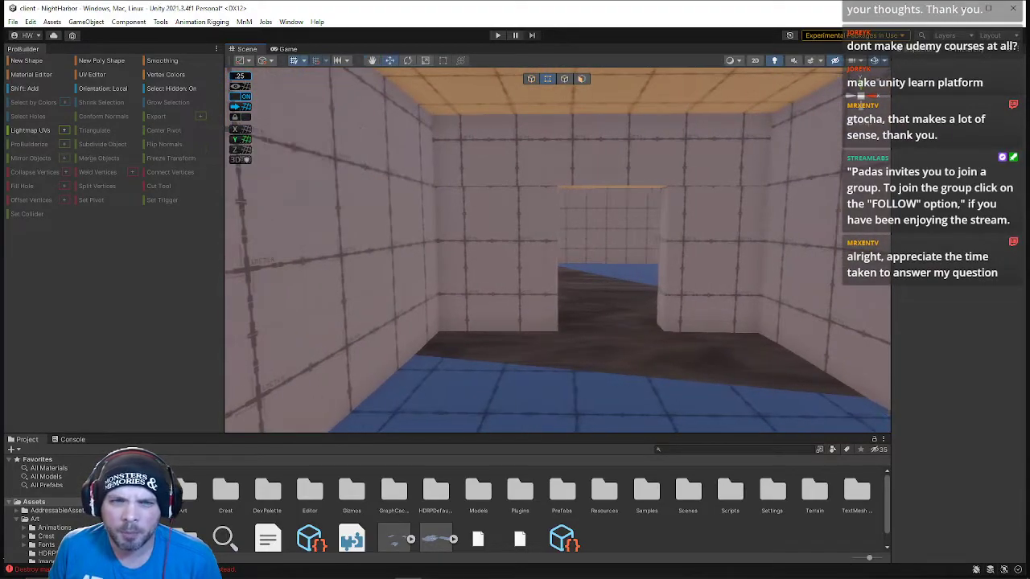
{"action": "left_click", "coordinate": [584, 78]}
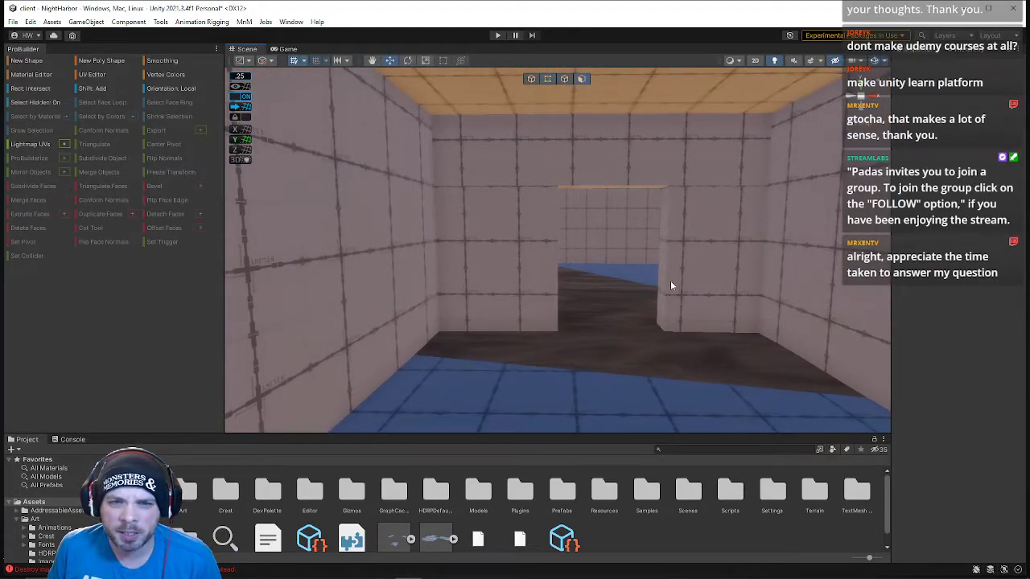
{"action": "left_click", "coordinate": [666, 285]}
{"action": "key", "text": "f"}
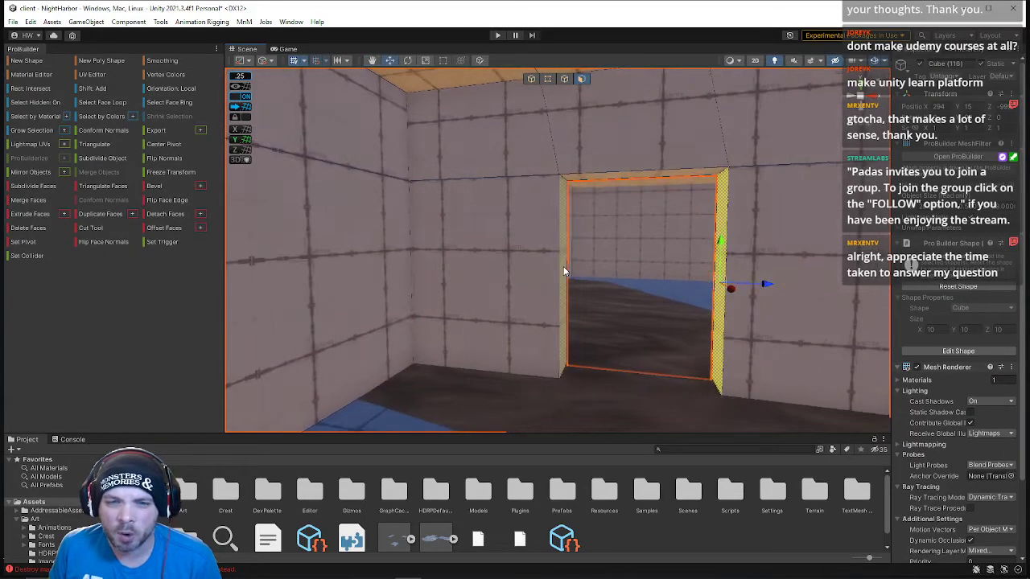
{"action": "left_click_drag", "start_coordinate": [608, 285], "coordinate": [593, 283]}
Shift the adjoining block's vertical edges beside and above the doorway sideways to line up with the opening
{"action": "right_click_drag", "start_coordinate": [593, 283], "coordinate": [63, 296]}
{"action": "key", "text": "s"}
{"action": "key", "text": "a"}
{"action": "key", "text": "w"}
{"action": "key", "text": "s"}
{"action": "left_click", "coordinate": [537, 129]}
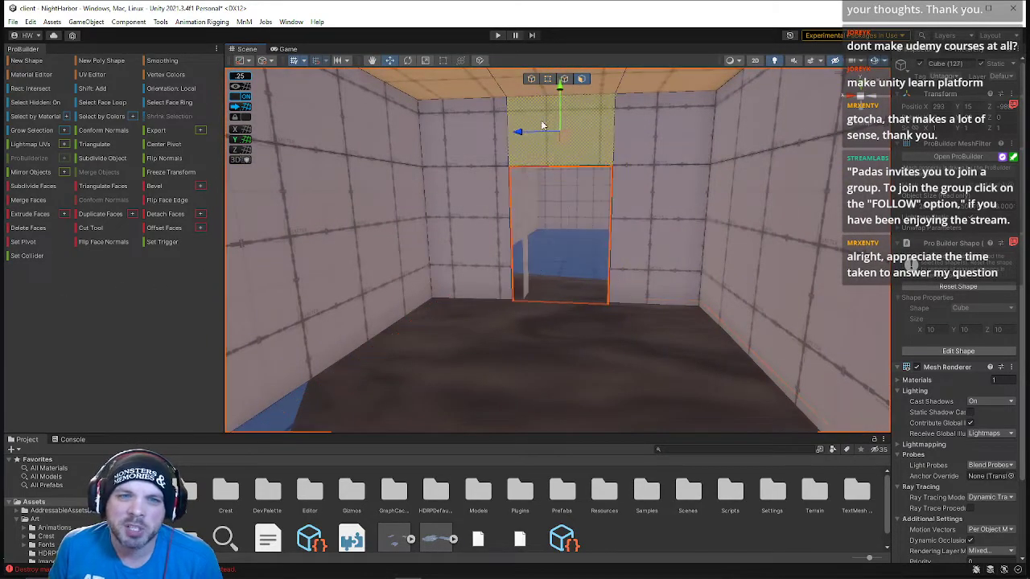
{"action": "left_click", "coordinate": [564, 79]}
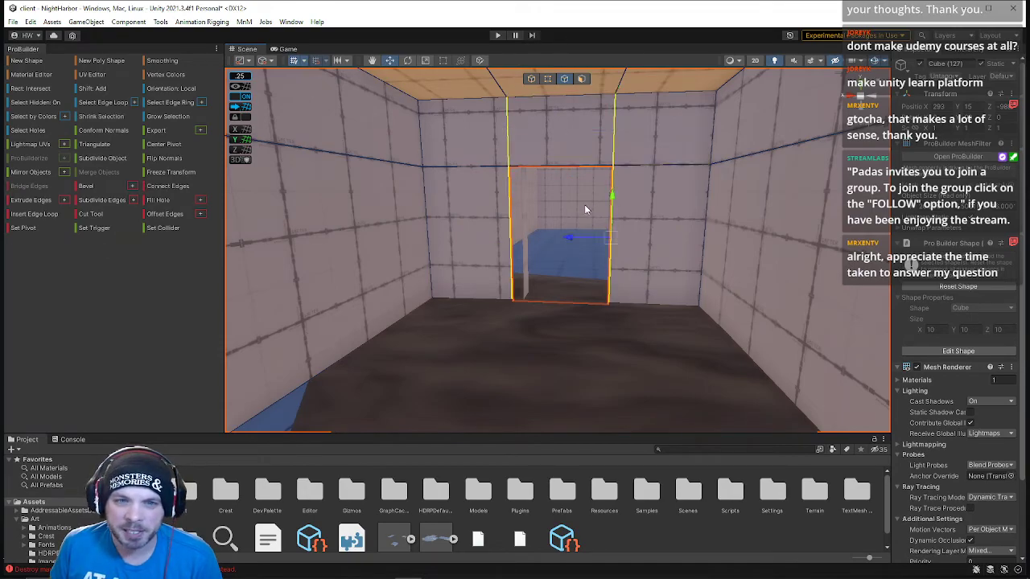
{"action": "left_click_drag", "start_coordinate": [570, 240], "coordinate": [580, 239]}
{"action": "key", "text": "q"}
{"action": "right_click_drag", "start_coordinate": [577, 239], "coordinate": [474, 141]}
{"action": "key", "text": "w"}
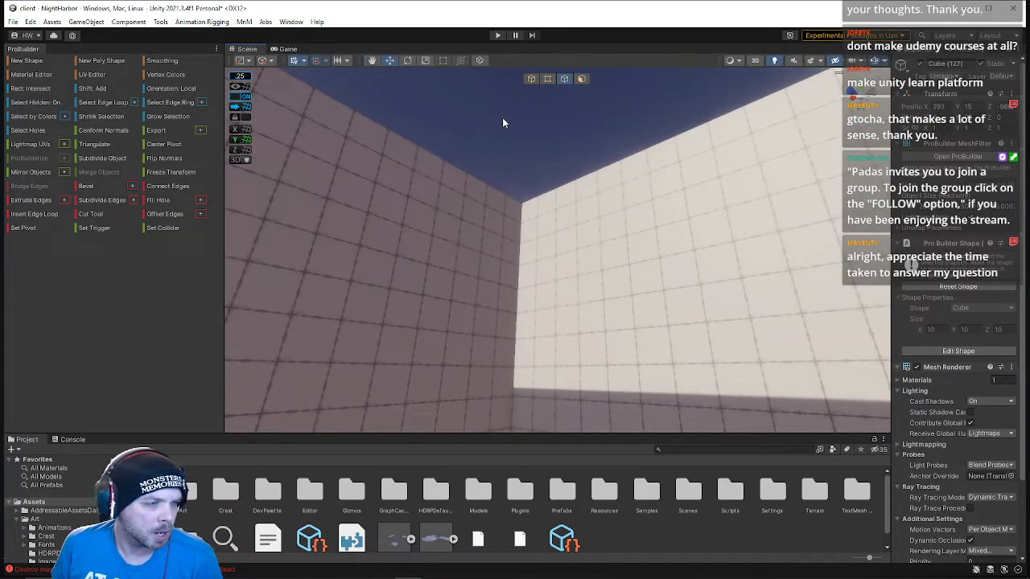
Insert a horizontal edge loop around the upper walls of the open room and raise it close to the wall tops
{"action": "left_click", "coordinate": [502, 122]}
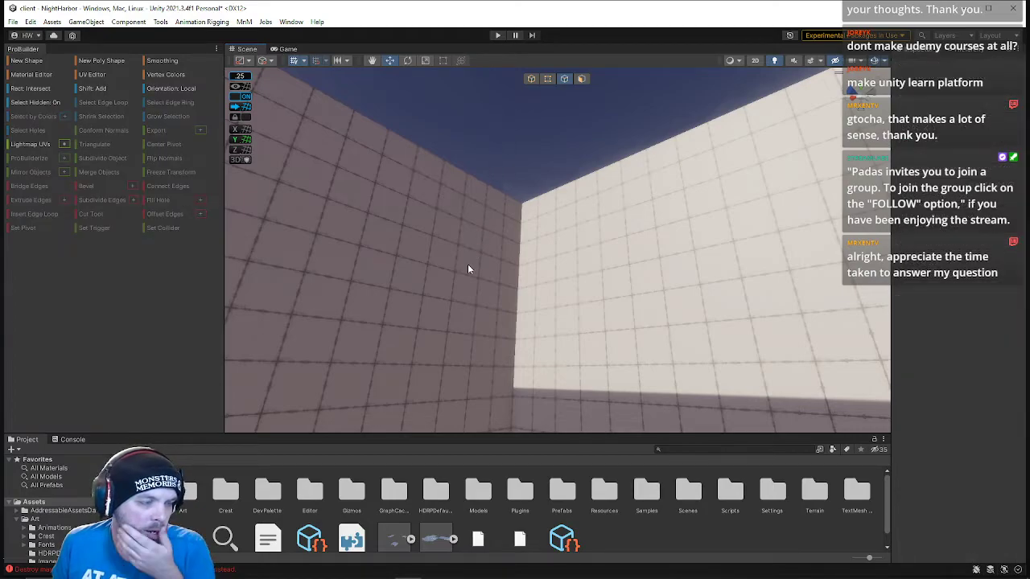
{"action": "left_click", "coordinate": [582, 79]}
{"action": "right_click_drag", "start_coordinate": [568, 197], "coordinate": [579, 167]}
{"action": "left_click", "coordinate": [521, 161]}
{"action": "key", "text": "s"}
{"action": "left_click", "coordinate": [564, 78]}
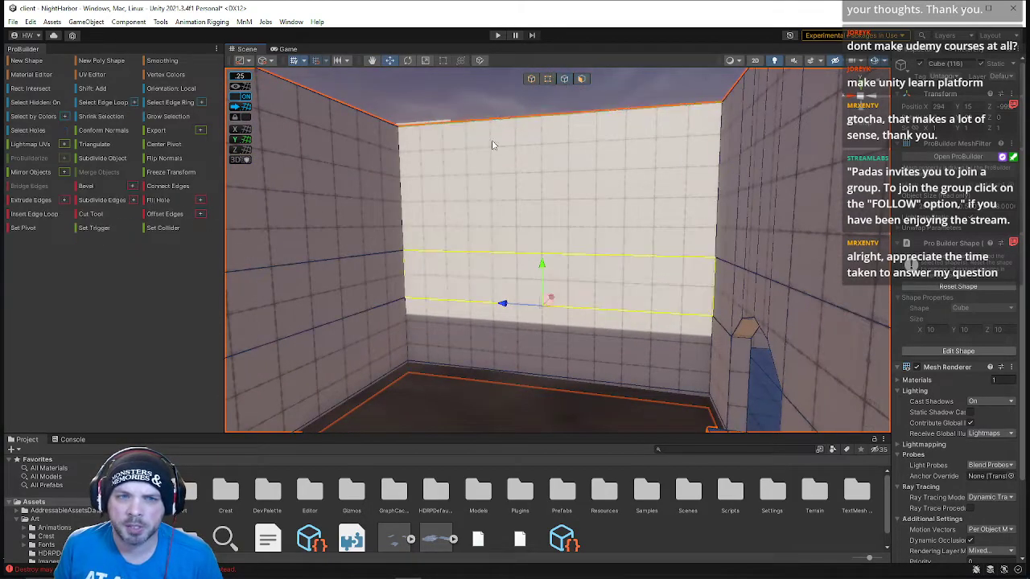
{"action": "left_click", "coordinate": [400, 190]}
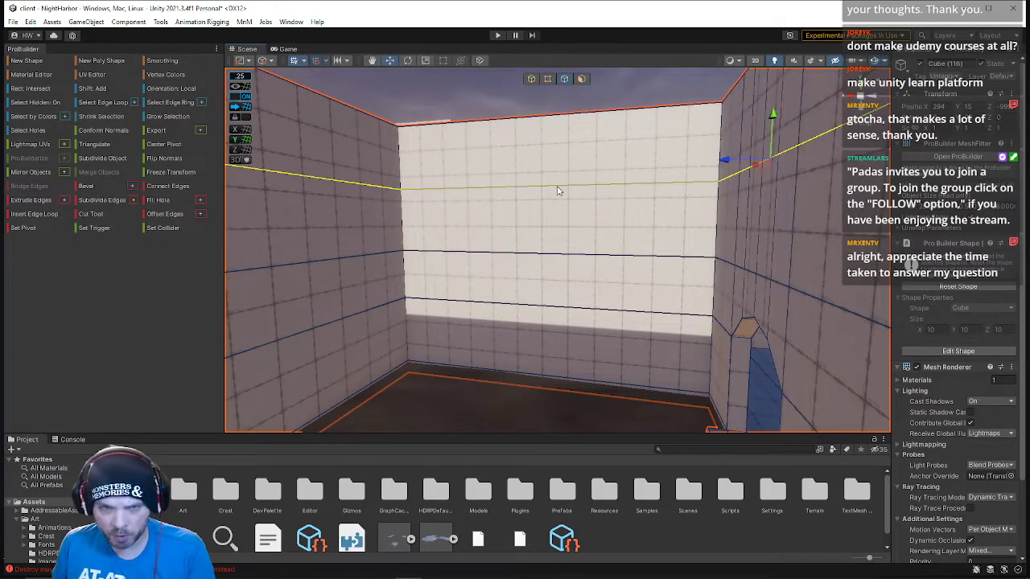
{"action": "left_click_drag", "start_coordinate": [774, 122], "coordinate": [770, 87]}
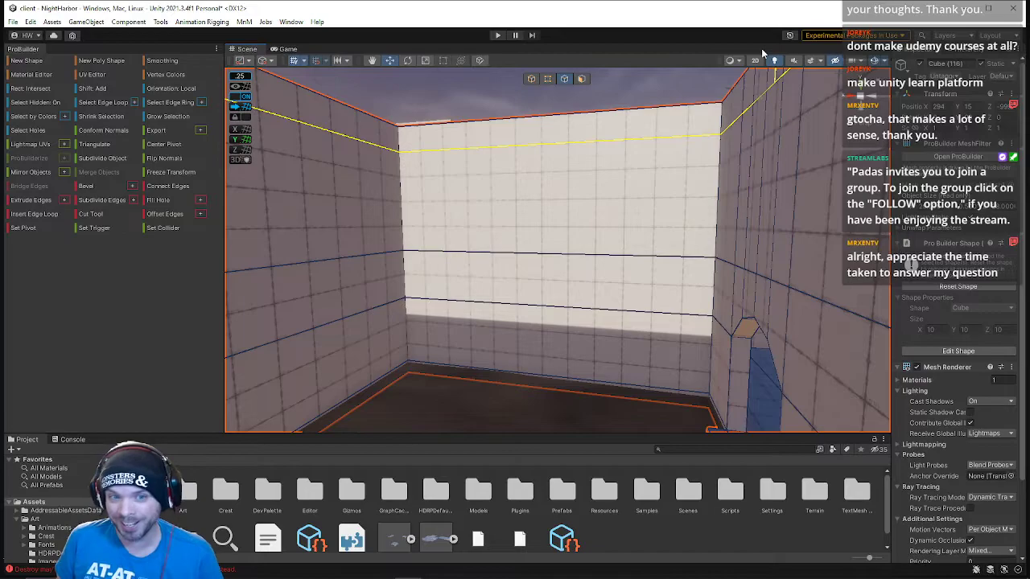
Extrude the sunlit wall's face below the upper loop outward to form a deep recessed gallery
{"action": "left_click", "coordinate": [584, 80]}
{"action": "left_click", "coordinate": [581, 162]}
{"action": "right_click_drag", "start_coordinate": [602, 165], "coordinate": [491, 184]}
{"action": "key", "text": "s"}
{"action": "left_click_drag", "start_coordinate": [501, 181], "coordinate": [543, 209], "text": "shift"}
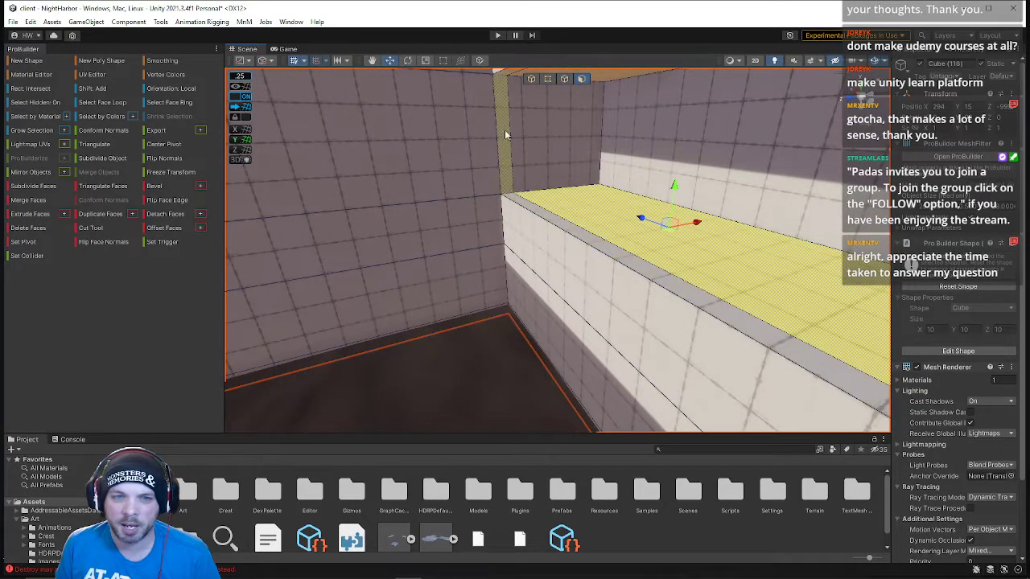
Insert a horizontal edge loop around the room and recess walls and lower it to just above the recess floor
{"action": "left_click", "coordinate": [565, 79]}
{"action": "left_click", "coordinate": [499, 161]}
{"action": "key", "text": "alt+u"}
{"action": "left_click_drag", "start_coordinate": [561, 85], "coordinate": [566, 122]}
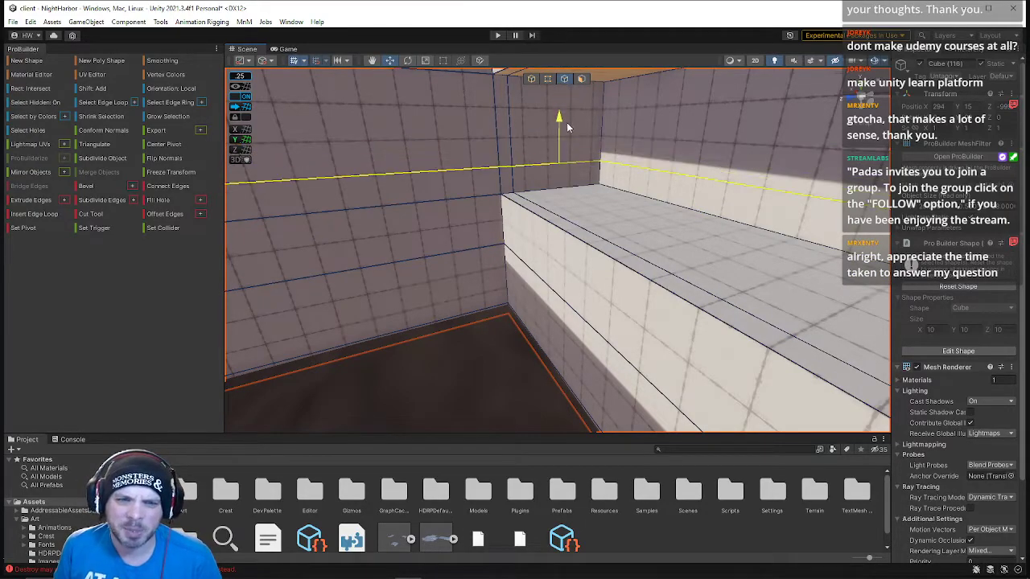
Raise the narrow strip along the recess's front edge into a low parapet level with the lowered edge loop
{"action": "left_click", "coordinate": [582, 79]}
{"action": "left_click", "coordinate": [510, 172]}
{"action": "right_click_drag", "start_coordinate": [510, 172], "coordinate": [672, 242]}
{"action": "left_click", "coordinate": [681, 252]}
{"action": "left_click", "coordinate": [614, 304]}
{"action": "right_click_drag", "start_coordinate": [613, 304], "coordinate": [304, 219]}
{"action": "left_click_drag", "start_coordinate": [684, 350], "coordinate": [688, 279]}
{"action": "right_click_drag", "start_coordinate": [688, 279], "coordinate": [655, 330]}
{"action": "left_click", "coordinate": [548, 357]}
{"action": "right_click_drag", "start_coordinate": [556, 351], "coordinate": [641, 343]}
{"action": "left_click", "coordinate": [618, 240]}
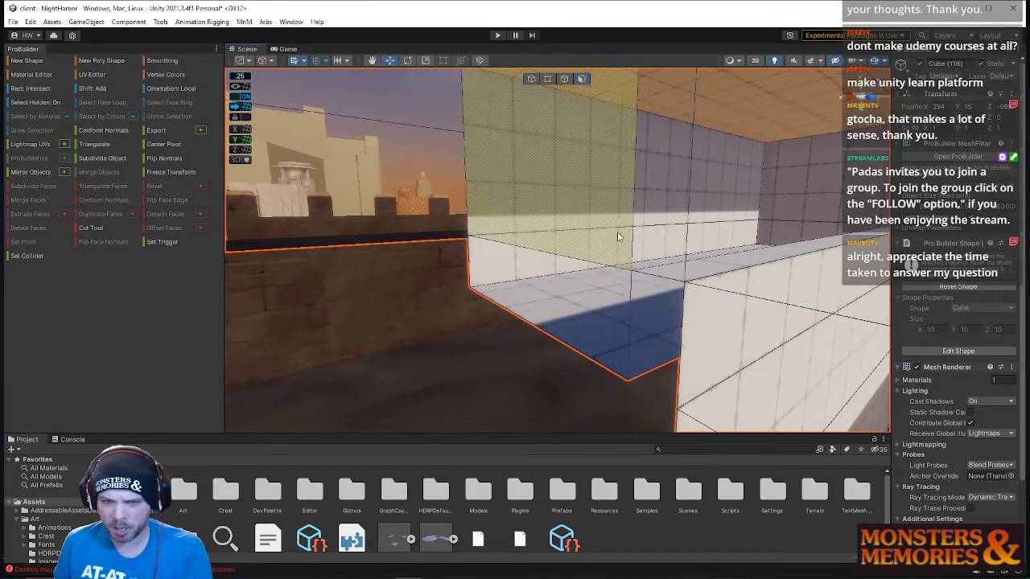
Try to collapse the corner vertices at the end of the parapet into one
{"action": "left_click", "coordinate": [547, 78]}
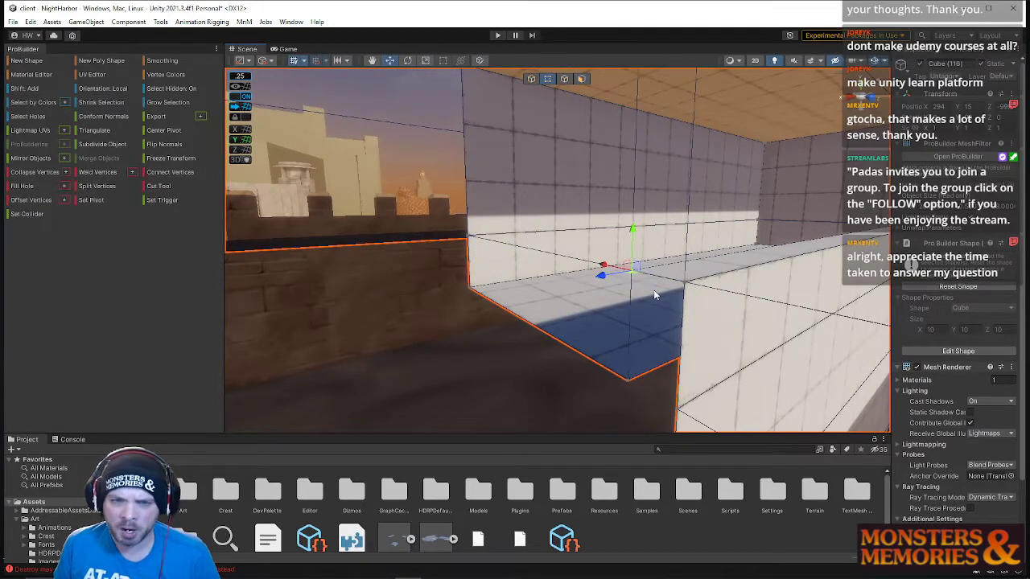
{"action": "right_click_drag", "start_coordinate": [728, 290], "coordinate": [566, 262]}
{"action": "left_click_drag", "start_coordinate": [509, 254], "coordinate": [549, 318], "text": "shift"}
{"action": "key", "text": "alt+c"}
{"action": "key", "text": "ctrl+z"}
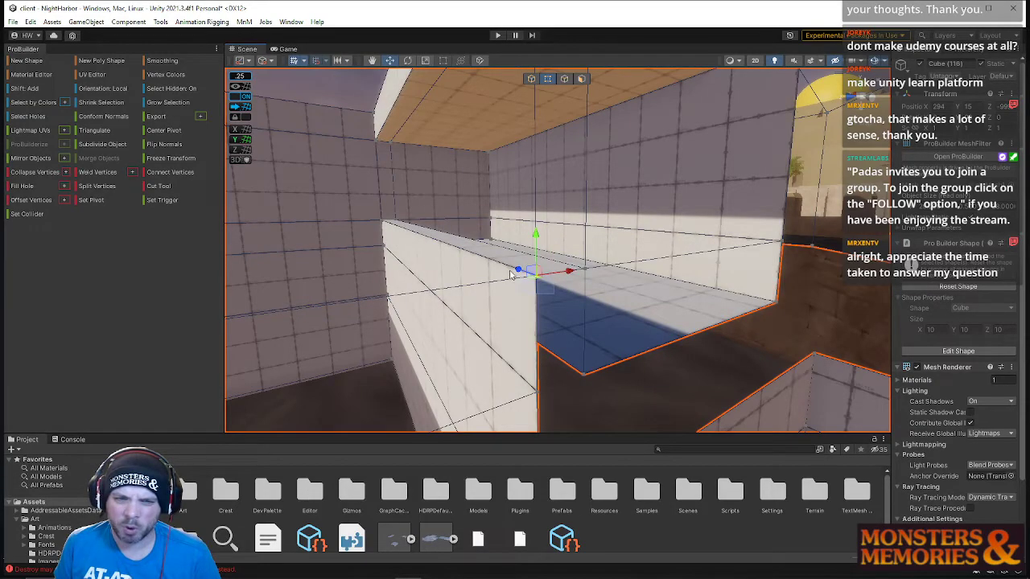
Lower the recess's ceiling face a little above the parapet opening
{"action": "right_click_drag", "start_coordinate": [514, 269], "coordinate": [482, 311]}
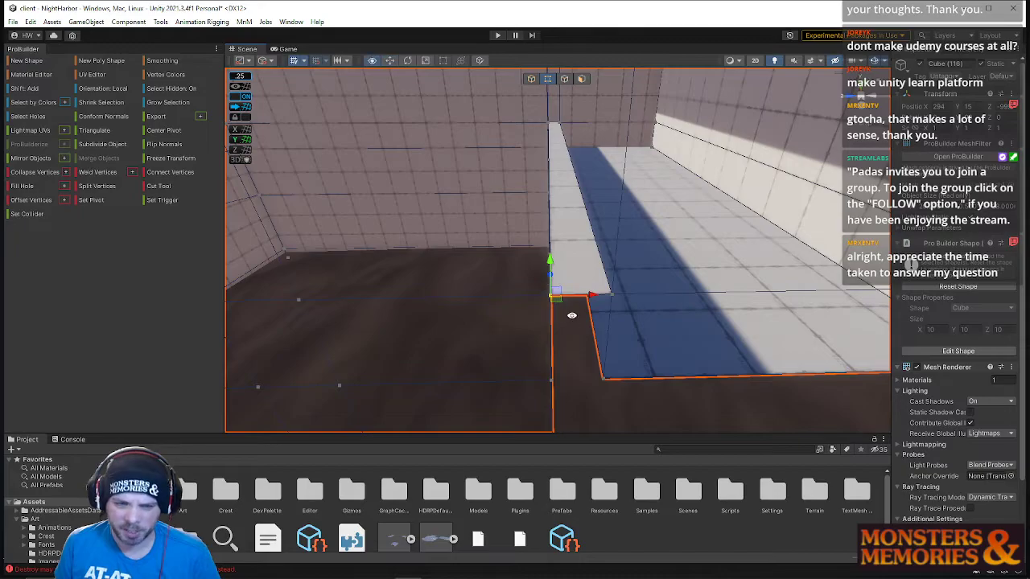
{"action": "right_click_drag", "start_coordinate": [567, 313], "coordinate": [700, 177]}
{"action": "left_click", "coordinate": [531, 80]}
{"action": "mouse_move", "coordinate": [567, 153]}
{"action": "right_mouse_down"}
{"action": "mouse_move", "coordinate": [578, 162]}
{"action": "mouse_move", "coordinate": [568, 132]}
{"action": "mouse_move", "coordinate": [585, 163]}
{"action": "right_mouse_up"}
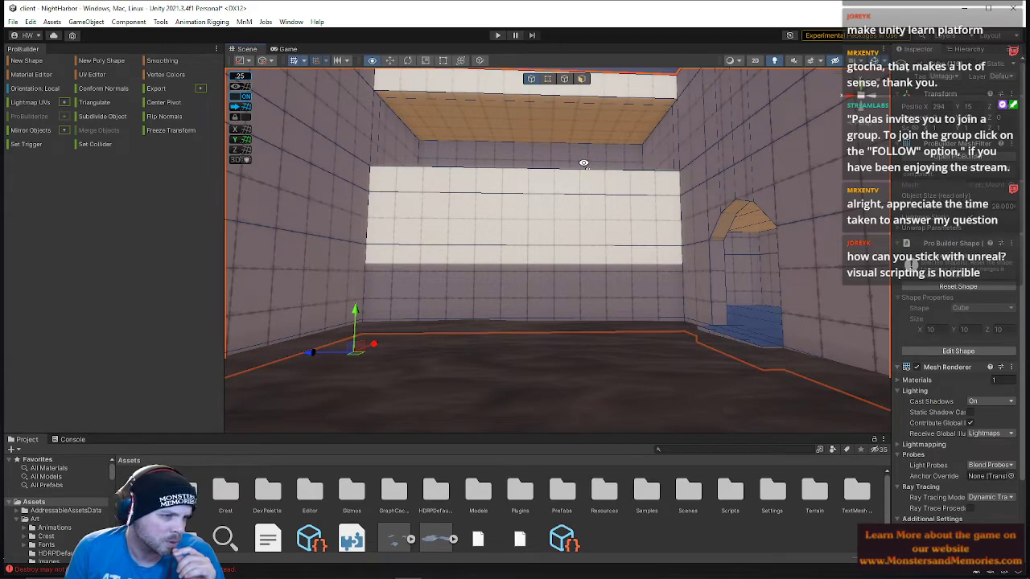
{"action": "right_click_drag", "start_coordinate": [584, 163], "coordinate": [578, 188]}
{"action": "left_click", "coordinate": [582, 79]}
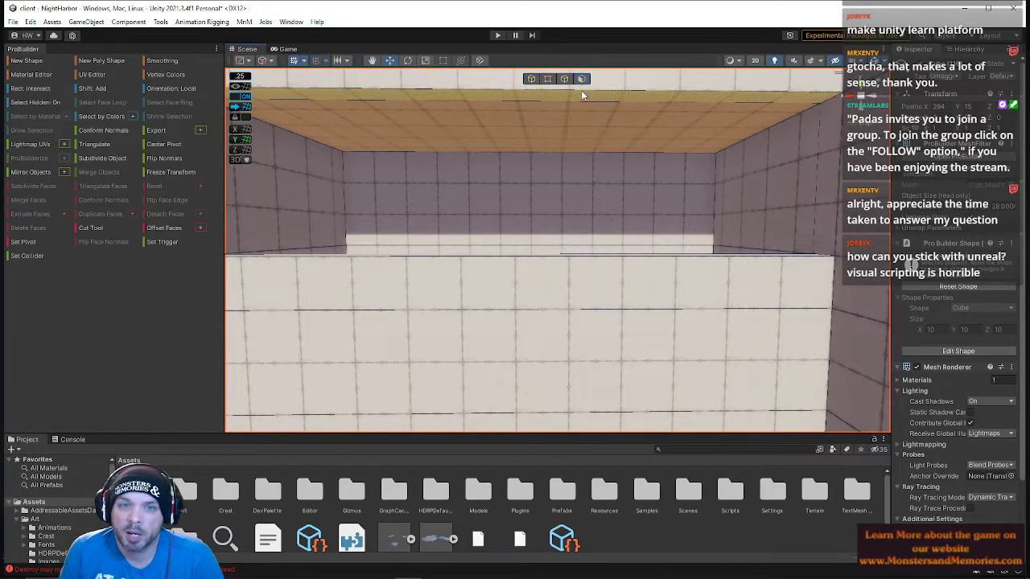
{"action": "left_click", "coordinate": [583, 114]}
{"action": "right_click_drag", "start_coordinate": [584, 112], "coordinate": [582, 141]}
{"action": "left_click_drag", "start_coordinate": [536, 147], "coordinate": [536, 187]}
{"action": "right_click_drag", "start_coordinate": [537, 185], "coordinate": [560, 95]}
Lower the upper horizontal edge loop on the adjoining walls to line up with the recess's ceiling
{"action": "left_click", "coordinate": [565, 79]}
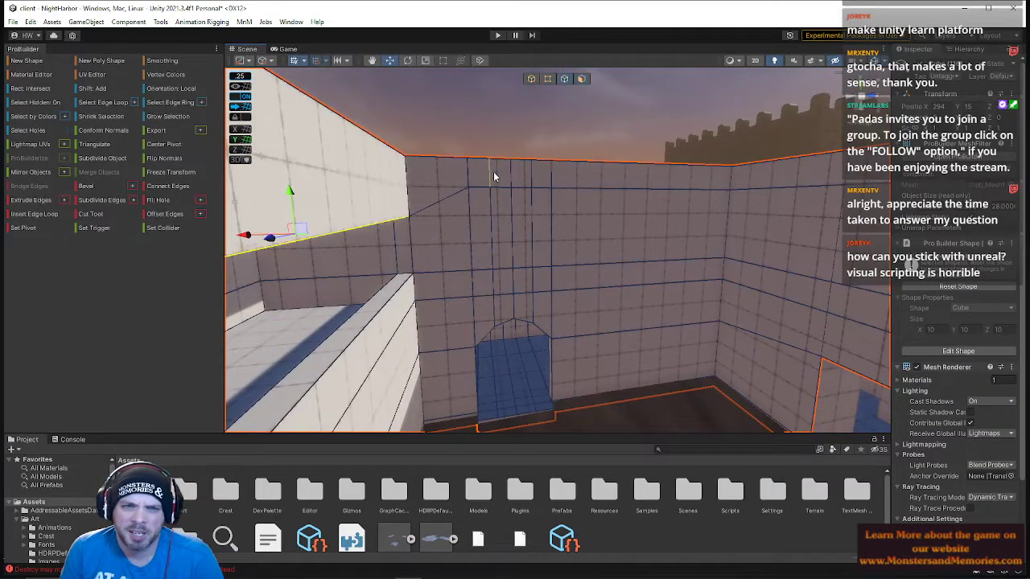
{"action": "right_click_drag", "start_coordinate": [561, 192], "coordinate": [584, 167]}
{"action": "left_click_drag", "start_coordinate": [628, 150], "coordinate": [624, 186]}
{"action": "right_click_drag", "start_coordinate": [624, 186], "coordinate": [527, 171]}
Divide the recess's end wall with two vertical edge loops to outline a doorway panel
{"action": "left_click", "coordinate": [550, 188]}
{"action": "left_click", "coordinate": [522, 288]}
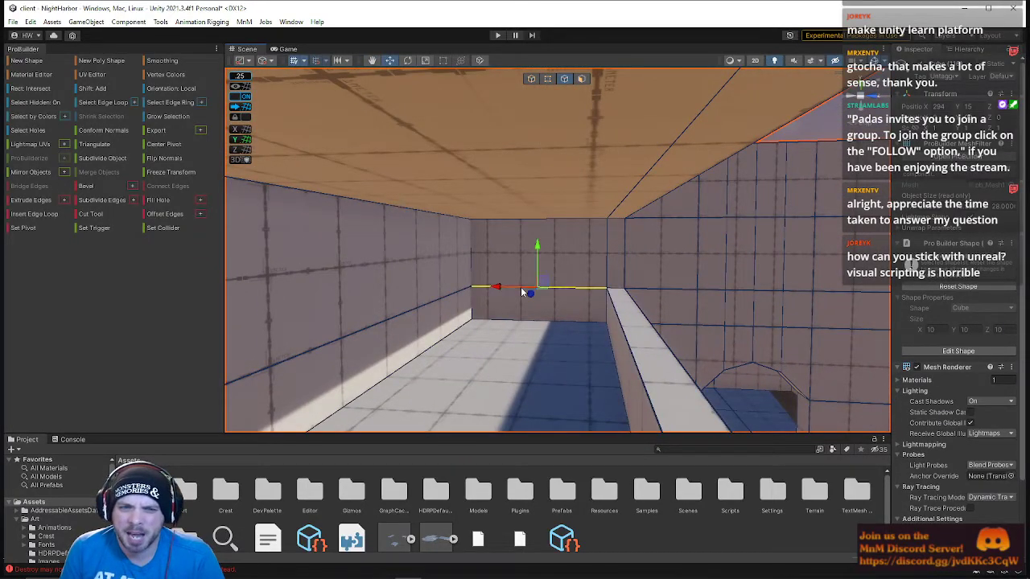
{"action": "key", "text": "w"}
{"action": "left_click_drag", "start_coordinate": [518, 288], "coordinate": [533, 310]}
{"action": "key", "text": "ctrl+z"}
{"action": "mouse_move", "coordinate": [531, 291]}
{"action": "right_mouse_down"}
{"action": "mouse_move", "coordinate": [544, 295]}
{"action": "mouse_move", "coordinate": [532, 285]}
{"action": "right_mouse_up"}
{"action": "key", "text": "a"}
{"action": "key", "text": "w"}
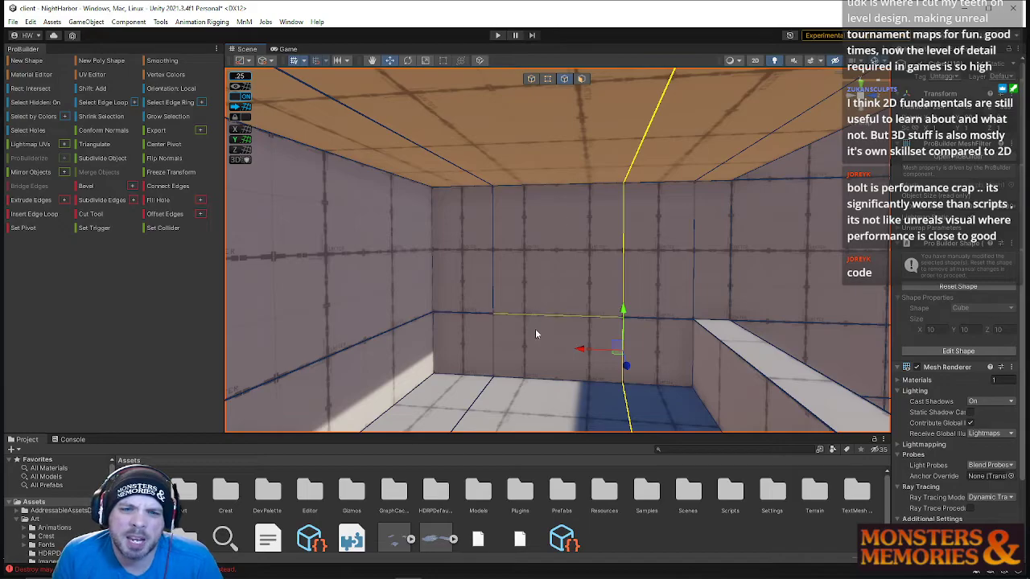
Raise the recess's horizontal edge loop along the back and end walls, including its end vertices, to just below the ceiling
{"action": "left_click", "coordinate": [442, 322], "text": "shift"}
{"action": "right_click_drag", "start_coordinate": [468, 311], "coordinate": [272, 342]}
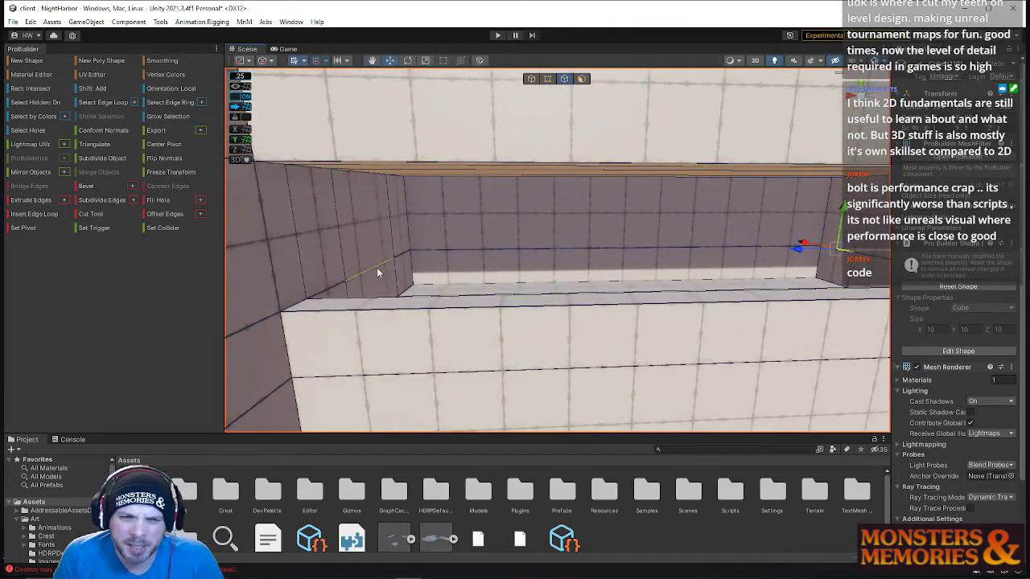
{"action": "left_click", "coordinate": [457, 251], "text": "shift"}
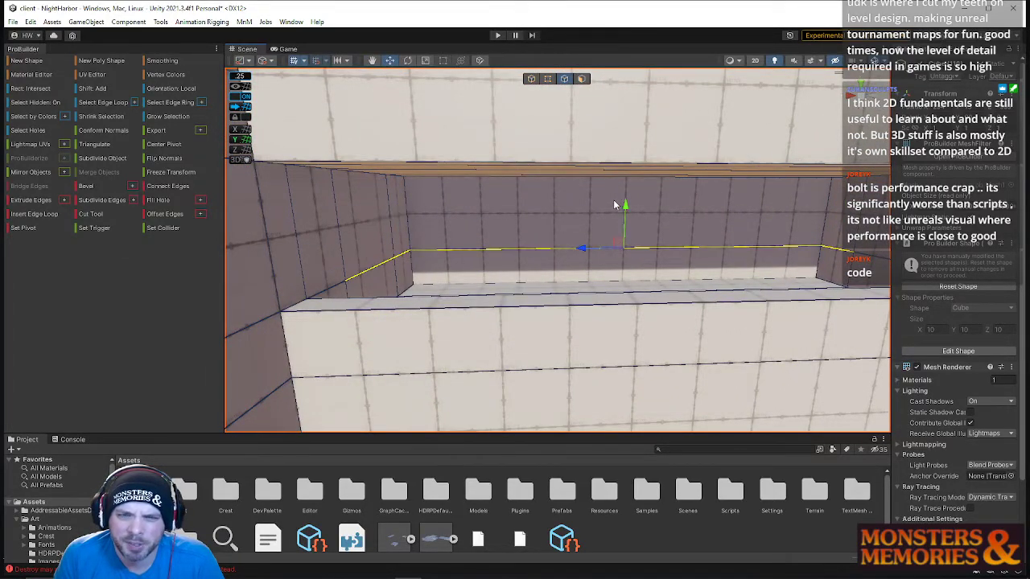
{"action": "left_click_drag", "start_coordinate": [625, 135], "coordinate": [439, 195], "text": "alt"}
{"action": "left_click", "coordinate": [547, 79]}
{"action": "left_click_drag", "start_coordinate": [443, 190], "coordinate": [477, 196]}
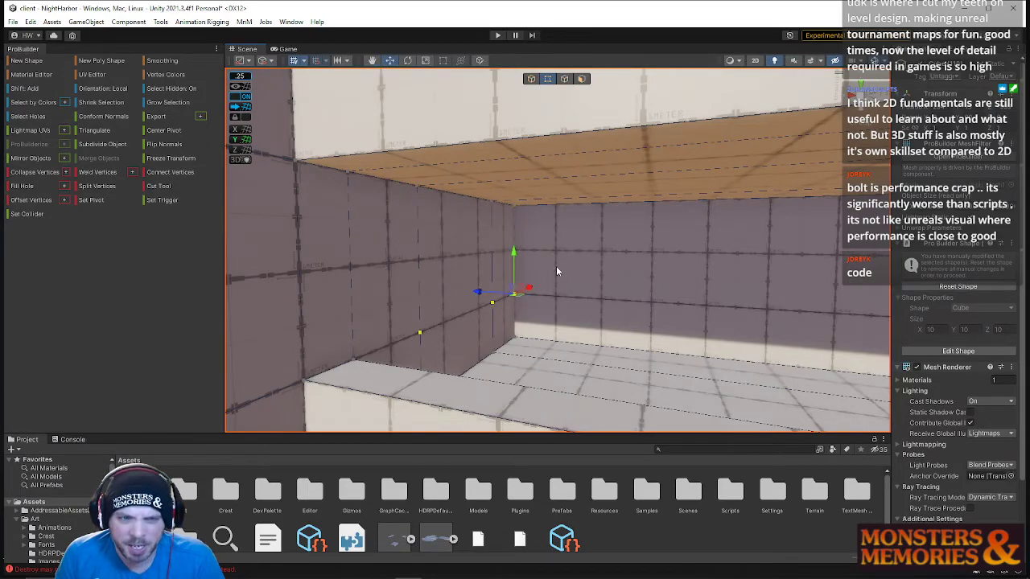
{"action": "left_click_drag", "start_coordinate": [514, 185], "coordinate": [513, 174]}
{"action": "right_click_drag", "start_coordinate": [584, 255], "coordinate": [743, 248]}
{"action": "left_click", "coordinate": [665, 262]}
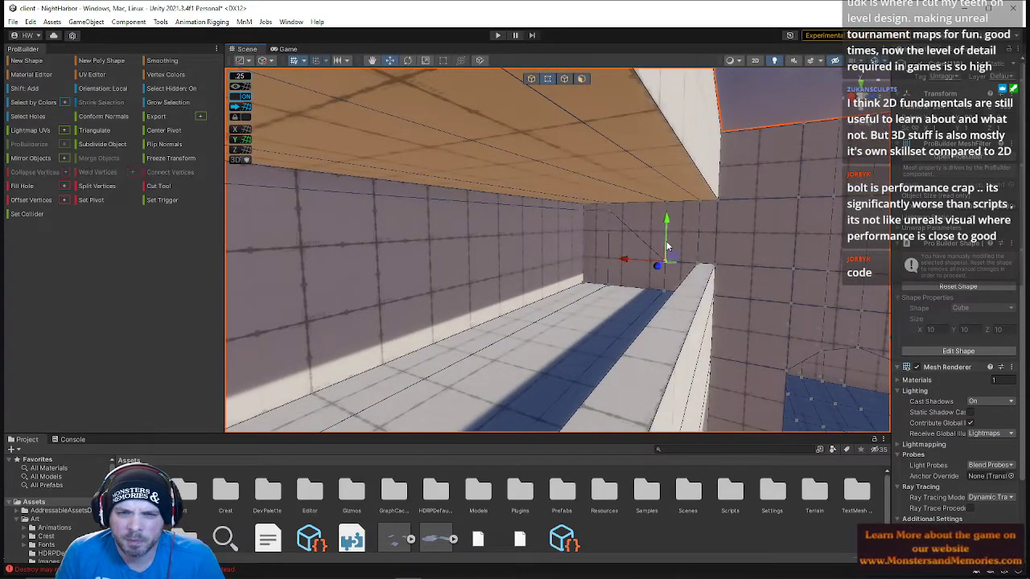
{"action": "left_click", "coordinate": [741, 116]}
Extrude the doorway panel in the recess's end wall outward into a long corridor beside the adjoining block
{"action": "right_click_drag", "start_coordinate": [657, 212], "coordinate": [487, 238]}
{"action": "left_click", "coordinate": [584, 122]}
{"action": "key", "text": "w"}
{"action": "key", "text": "w"}
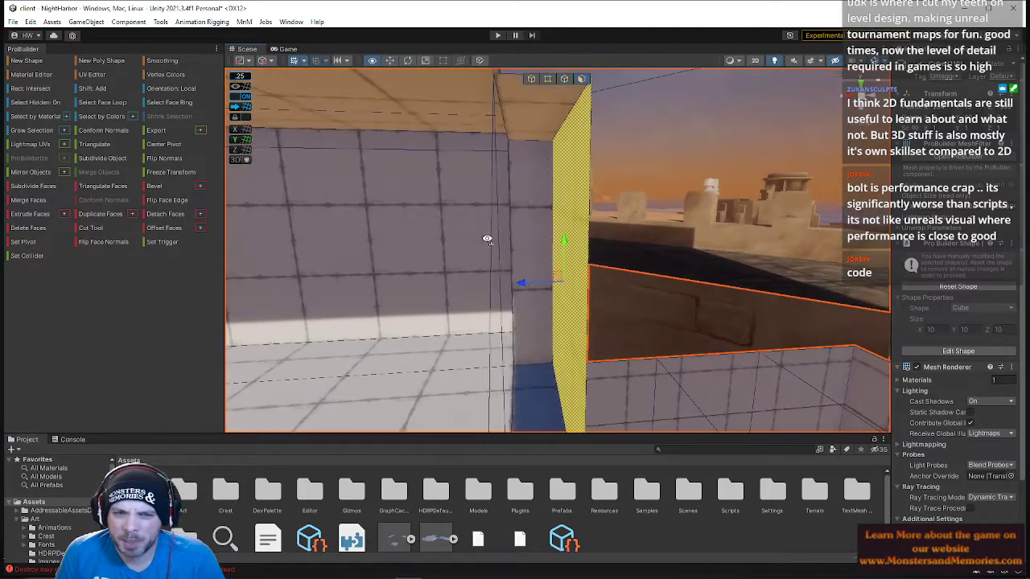
{"action": "left_click_drag", "start_coordinate": [528, 280], "coordinate": [704, 292]}
{"action": "key", "text": "s"}
{"action": "right_click_drag", "start_coordinate": [703, 292], "coordinate": [655, 312]}
{"action": "left_click_drag", "start_coordinate": [573, 256], "coordinate": [658, 256]}
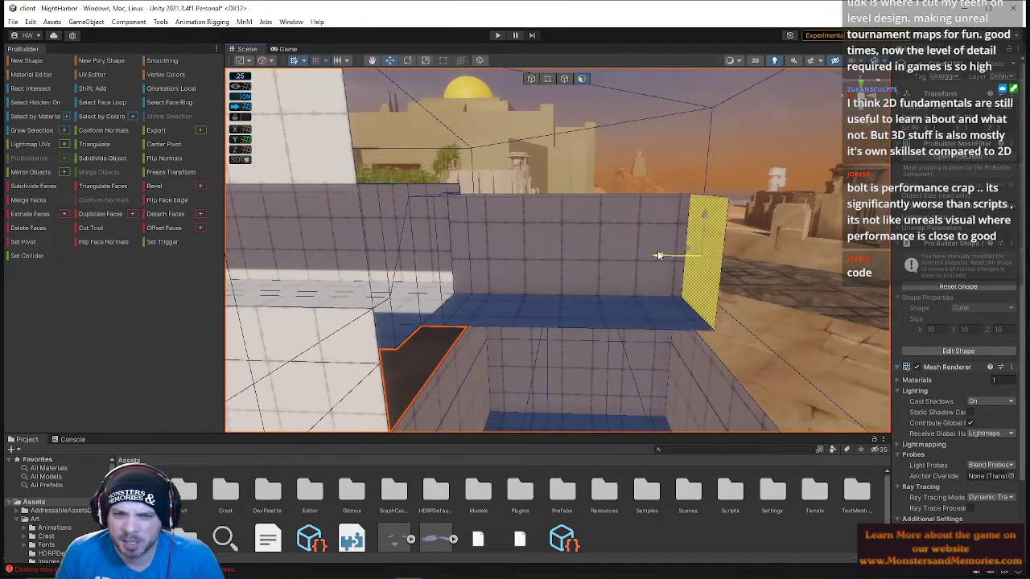
{"action": "right_click_drag", "start_coordinate": [658, 256], "coordinate": [645, 259]}
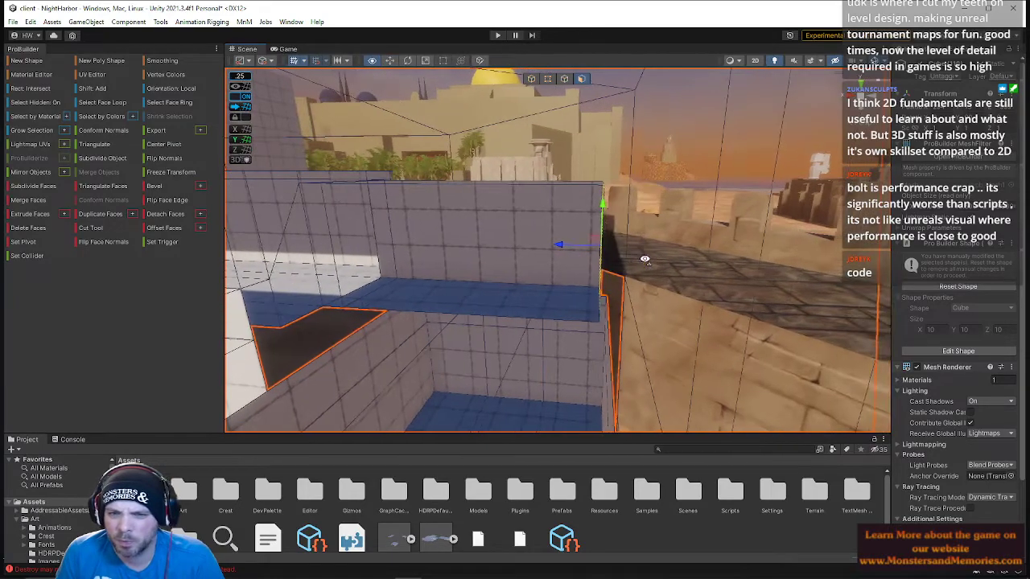
{"action": "left_click_drag", "start_coordinate": [578, 251], "coordinate": [575, 250]}
Raise the ceiling face of the new corridor above its doorway header
{"action": "right_click_drag", "start_coordinate": [575, 249], "coordinate": [606, 222]}
{"action": "key", "text": "w"}
{"action": "left_click", "coordinate": [613, 187]}
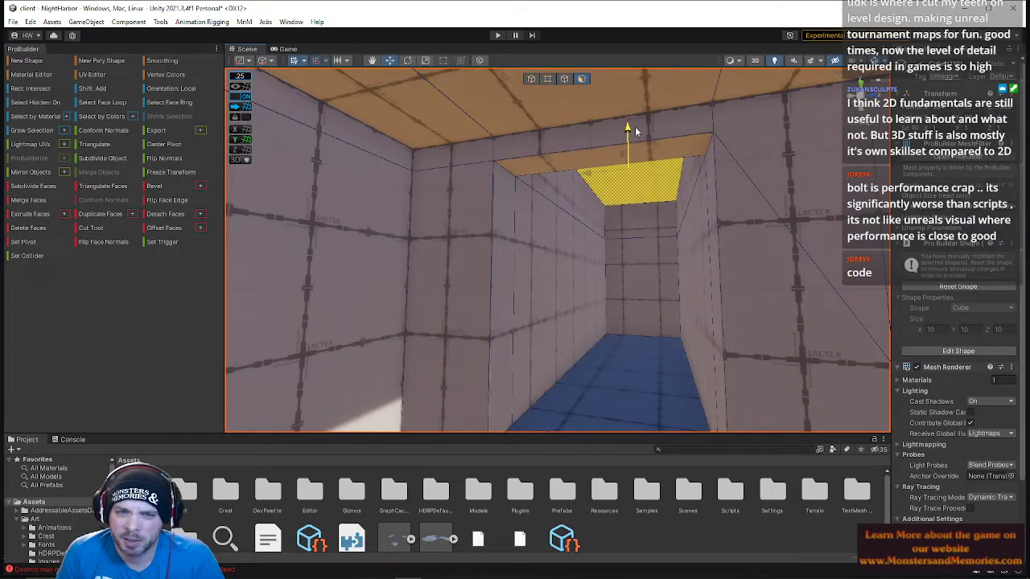
{"action": "right_click_drag", "start_coordinate": [632, 114], "coordinate": [544, 273]}
Move the corridor's side wall faces outward toward the harbor to widen it, and fine-tune their position
{"action": "left_click", "coordinate": [547, 177]}
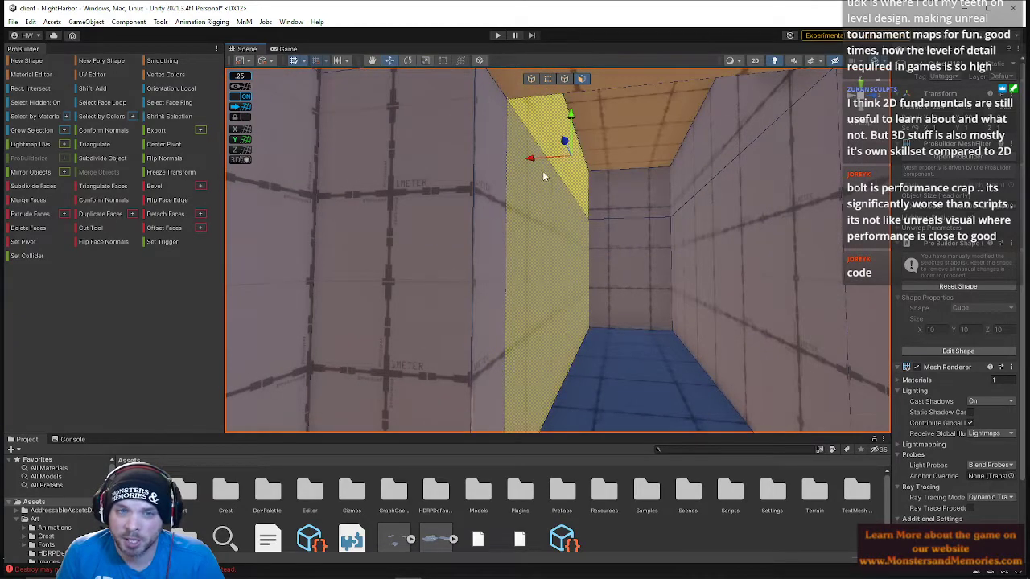
{"action": "left_click_drag", "start_coordinate": [529, 159], "coordinate": [409, 169]}
{"action": "right_click_drag", "start_coordinate": [464, 168], "coordinate": [502, 225]}
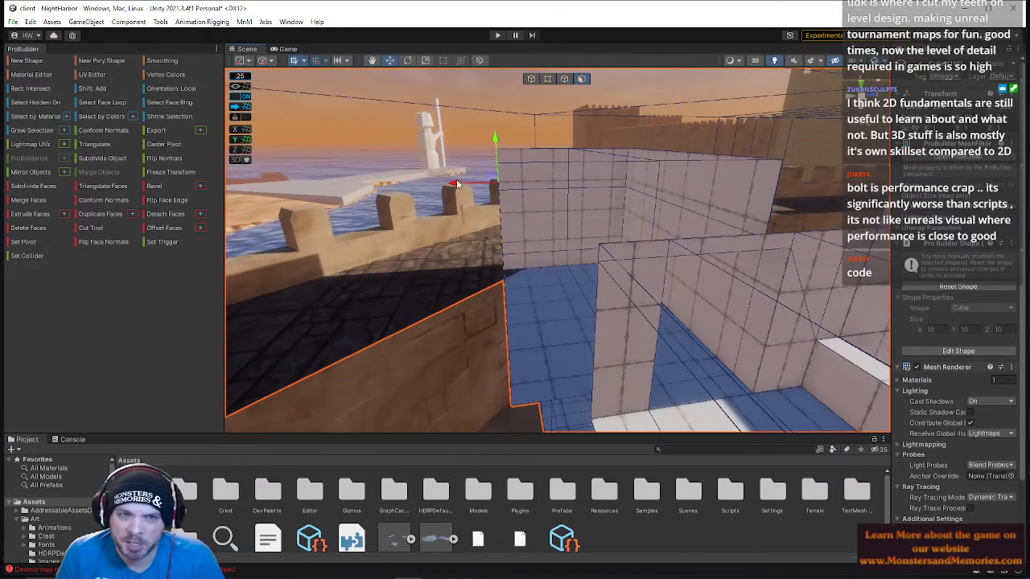
{"action": "left_click_drag", "start_coordinate": [464, 191], "coordinate": [509, 193]}
{"action": "right_click_drag", "start_coordinate": [524, 205], "coordinate": [586, 225]}
Push the opposite wall face outward to enlarge the corridor into a full room
{"action": "left_click", "coordinate": [586, 226]}
{"action": "right_click_drag", "start_coordinate": [609, 158], "coordinate": [541, 180]}
{"action": "left_click_drag", "start_coordinate": [479, 178], "coordinate": [605, 177]}
{"action": "right_click_drag", "start_coordinate": [605, 177], "coordinate": [1020, 193]}
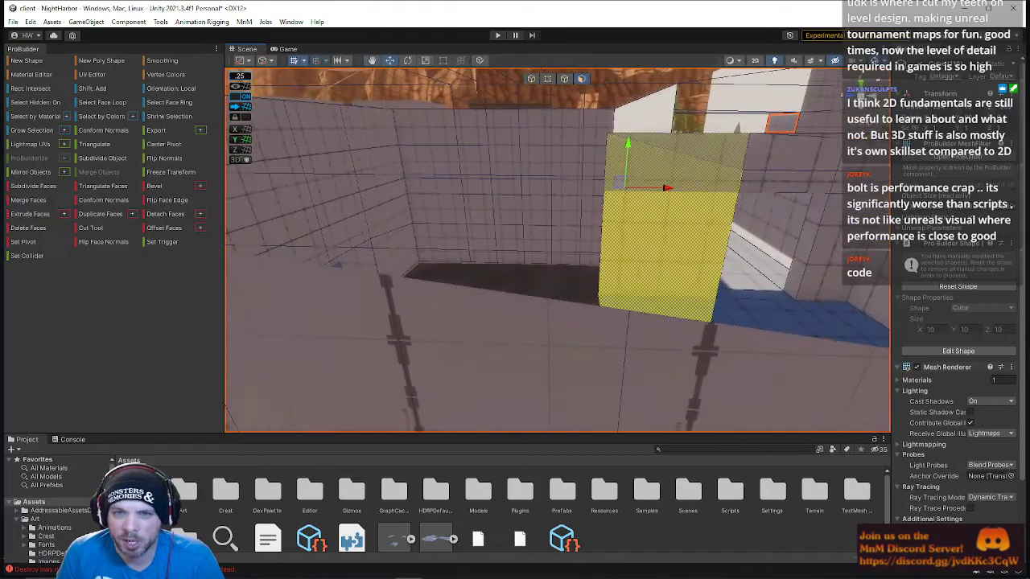
{"action": "left_click_drag", "start_coordinate": [668, 191], "coordinate": [613, 193]}
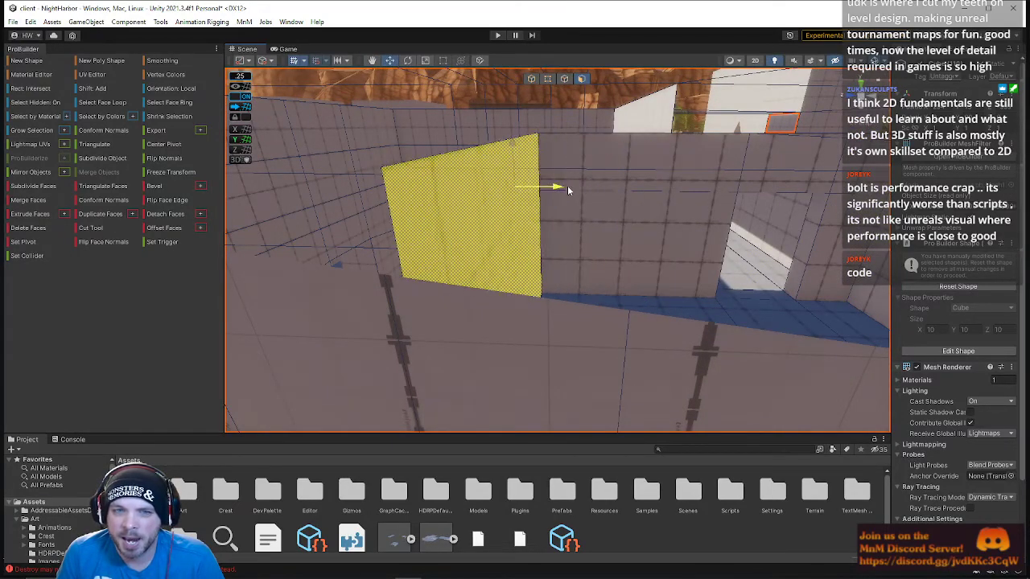
{"action": "right_click_drag", "start_coordinate": [558, 189], "coordinate": [415, 154]}
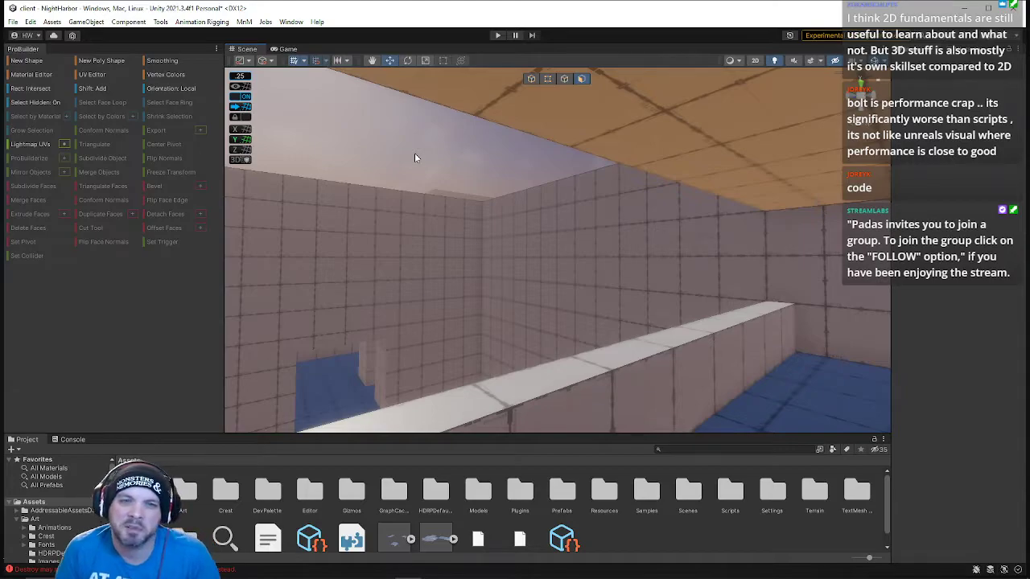
Insert vertical edge loops across the new room's end wall to mark out a middle panel
{"action": "right_click_drag", "start_coordinate": [415, 157], "coordinate": [358, 167]}
{"action": "left_click", "coordinate": [531, 157]}
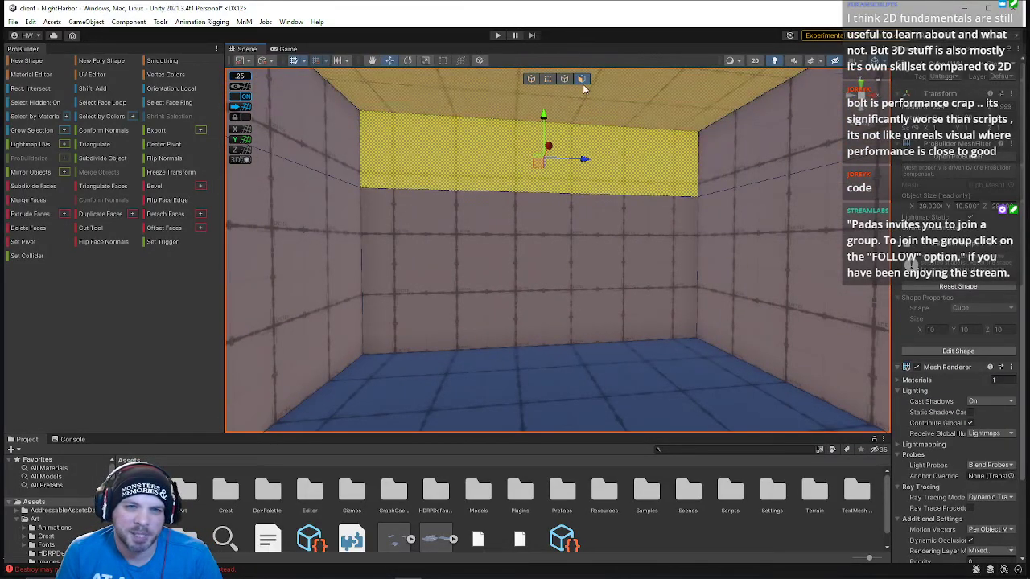
{"action": "left_click", "coordinate": [564, 78]}
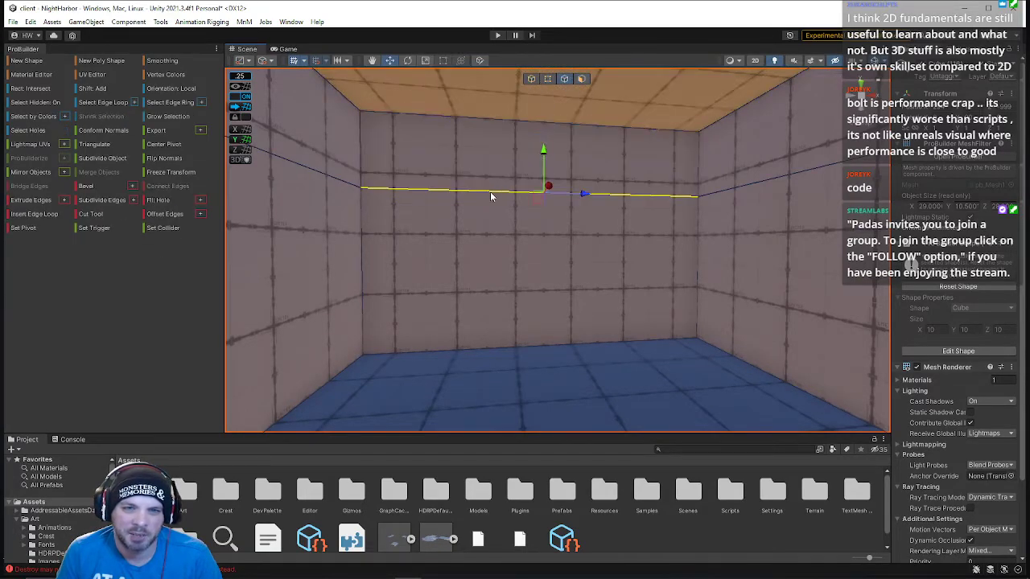
{"action": "key", "text": "alt+u"}
{"action": "key", "text": "s"}
{"action": "right_click_drag", "start_coordinate": [490, 192], "coordinate": [499, 216]}
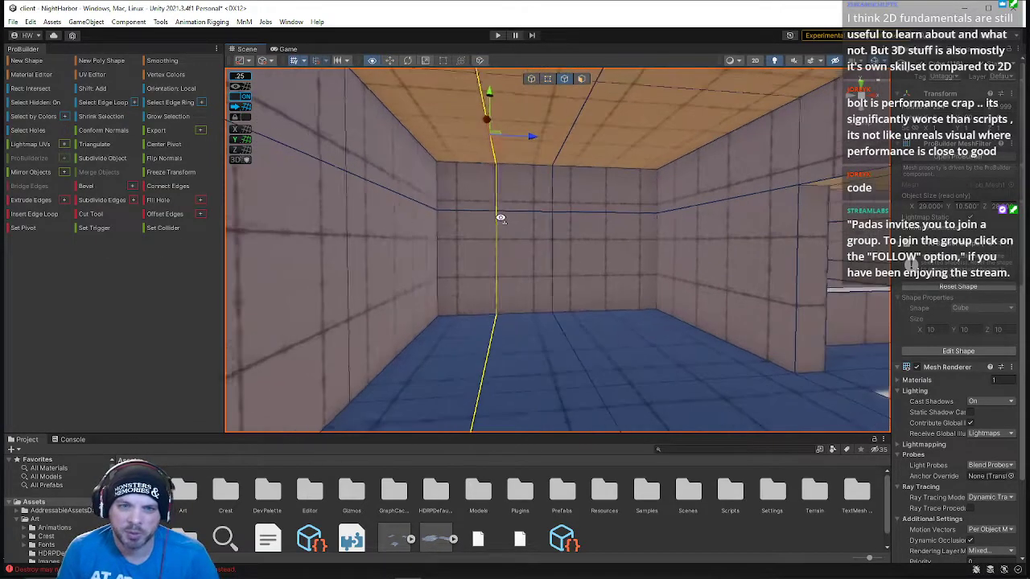
{"action": "left_click", "coordinate": [554, 186]}
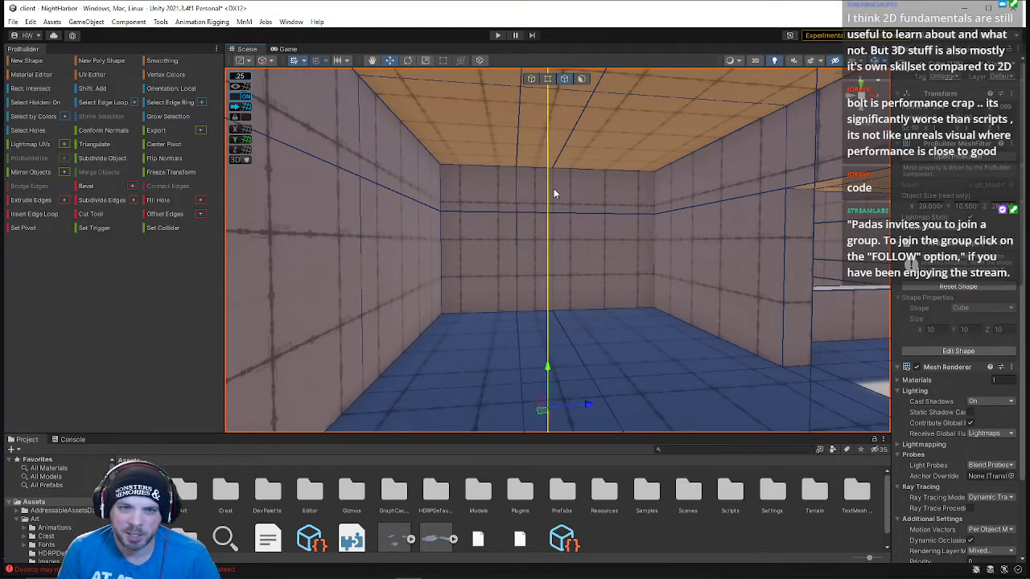
Extrude the wall panel between the vertical loops outward to form a passage from the new room
{"action": "right_click_drag", "start_coordinate": [569, 151], "coordinate": [526, 189]}
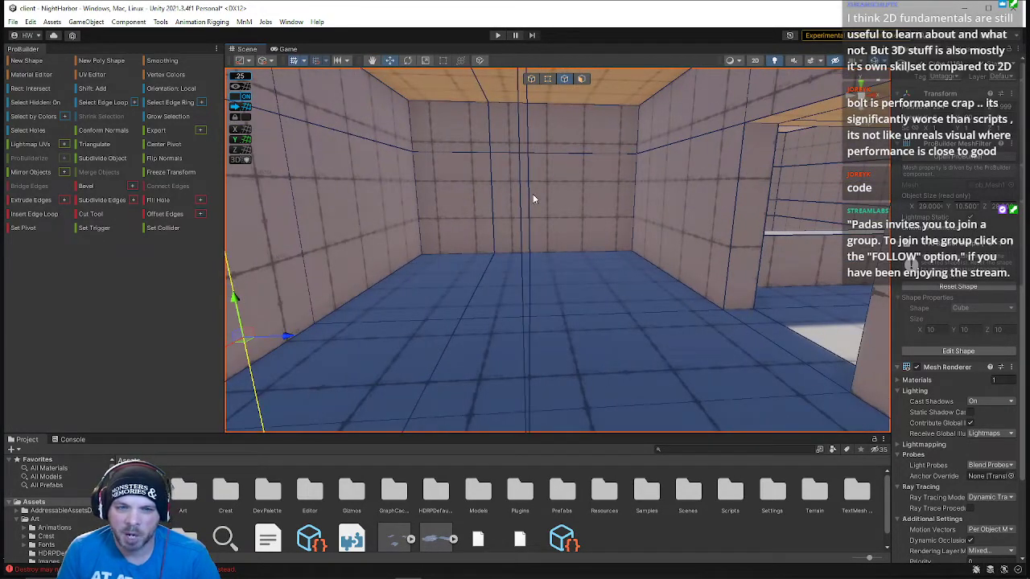
{"action": "right_click_drag", "start_coordinate": [534, 232], "coordinate": [549, 124]}
{"action": "left_click", "coordinate": [549, 123]}
{"action": "left_click", "coordinate": [584, 81]}
{"action": "left_click", "coordinate": [572, 304]}
{"action": "right_click_drag", "start_coordinate": [555, 297], "coordinate": [534, 265]}
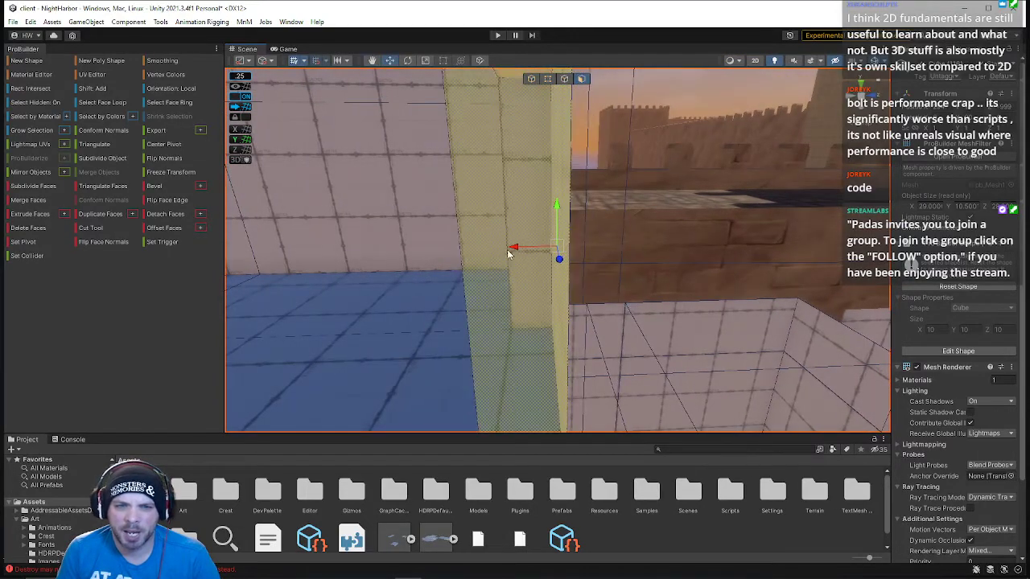
{"action": "left_click_drag", "start_coordinate": [515, 248], "coordinate": [1013, 245], "text": "shift"}
{"action": "right_click_drag", "start_coordinate": [555, 244], "coordinate": [264, 317]}
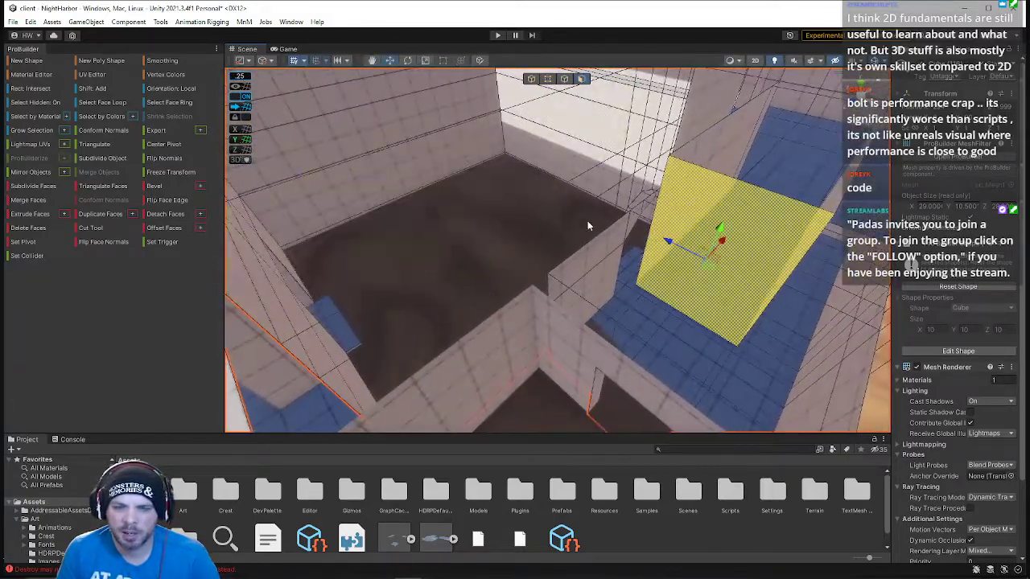
Lengthen the new passage by pulling its end panel further out, and push its side wall outward to widen it
{"action": "left_click_drag", "start_coordinate": [715, 243], "coordinate": [497, 481]}
{"action": "right_click_drag", "start_coordinate": [491, 378], "coordinate": [615, 262]}
{"action": "right_click_drag", "start_coordinate": [465, 268], "coordinate": [665, 186]}
{"action": "left_click", "coordinate": [619, 144]}
{"action": "right_click_drag", "start_coordinate": [619, 143], "coordinate": [308, 271]}
{"action": "left_click", "coordinate": [539, 208]}
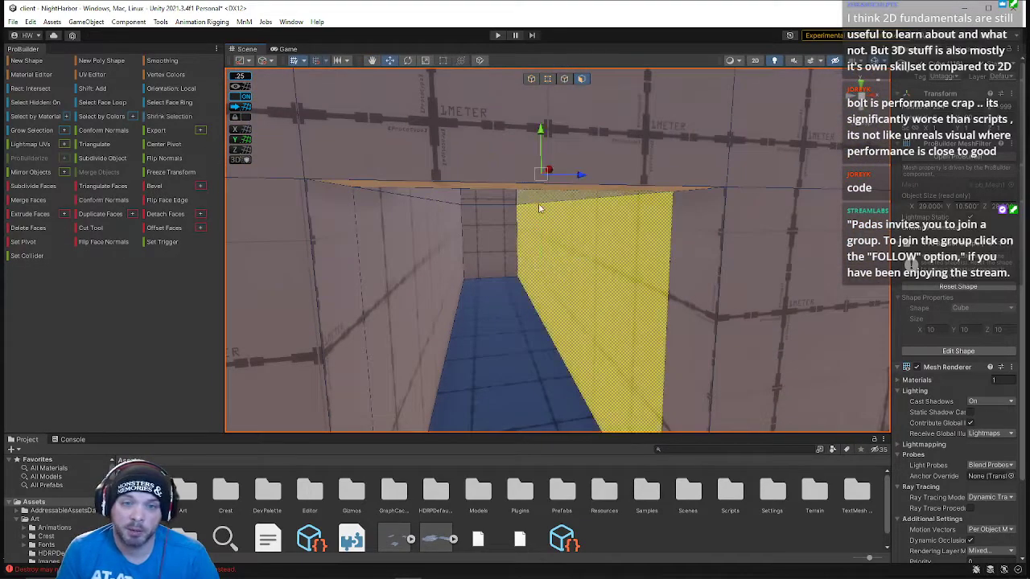
{"action": "right_click_drag", "start_coordinate": [539, 205], "coordinate": [542, 202]}
{"action": "left_click_drag", "start_coordinate": [586, 189], "coordinate": [825, 201]}
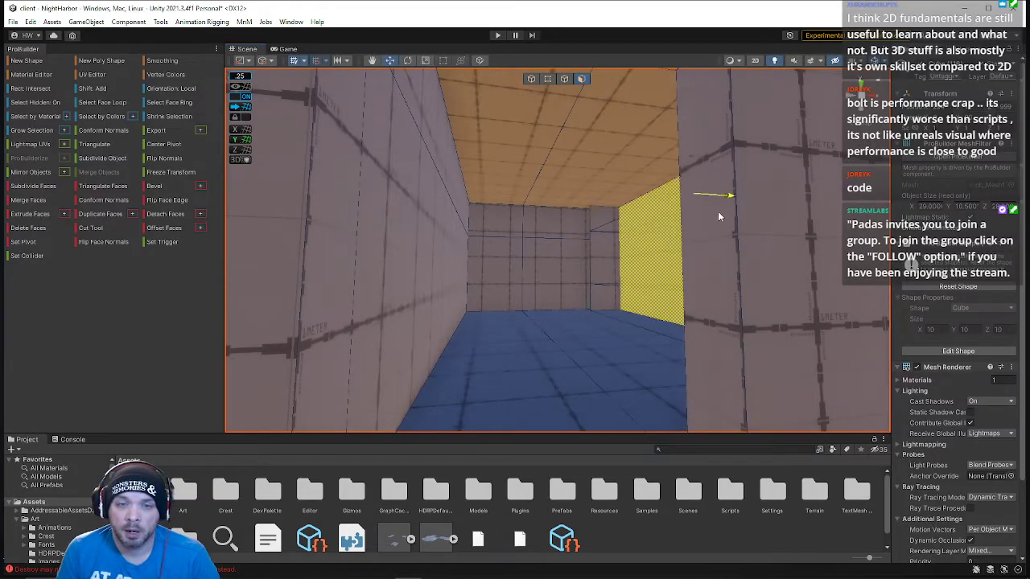
Move two more wall faces of the widened passage together to enlarge the space
{"action": "right_click_drag", "start_coordinate": [572, 251], "coordinate": [514, 235]}
{"action": "left_click", "coordinate": [536, 227]}
{"action": "left_click", "coordinate": [607, 154], "text": "shift"}
{"action": "left_click_drag", "start_coordinate": [611, 161], "coordinate": [474, 195]}
{"action": "right_click_drag", "start_coordinate": [573, 225], "coordinate": [615, 197]}
{"action": "left_click", "coordinate": [615, 196]}
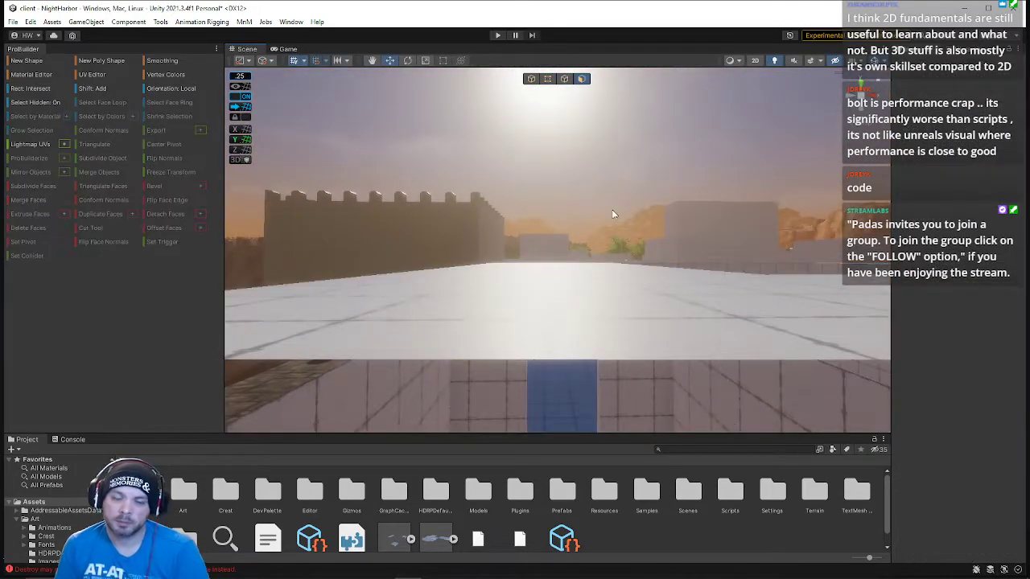
{"action": "right_click_drag", "start_coordinate": [612, 244], "coordinate": [805, 274]}
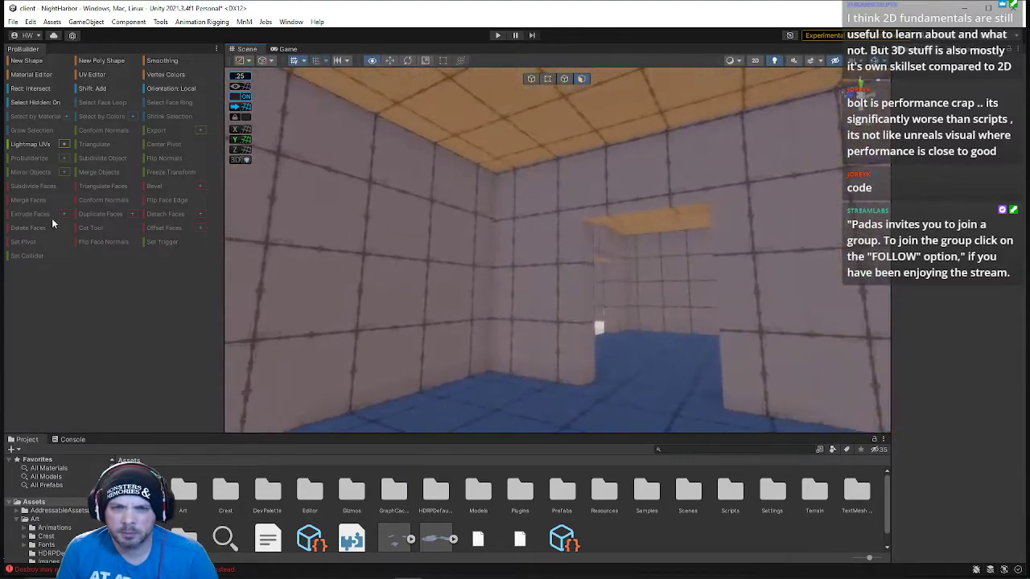
Select all coplanar faces of the room's doorway wall and shift the whole wall horizontally
{"action": "left_click", "coordinate": [593, 216]}
{"action": "key", "text": "alt+g"}
{"action": "right_click_drag", "start_coordinate": [578, 264], "coordinate": [617, 195]}
{"action": "left_click", "coordinate": [435, 243]}
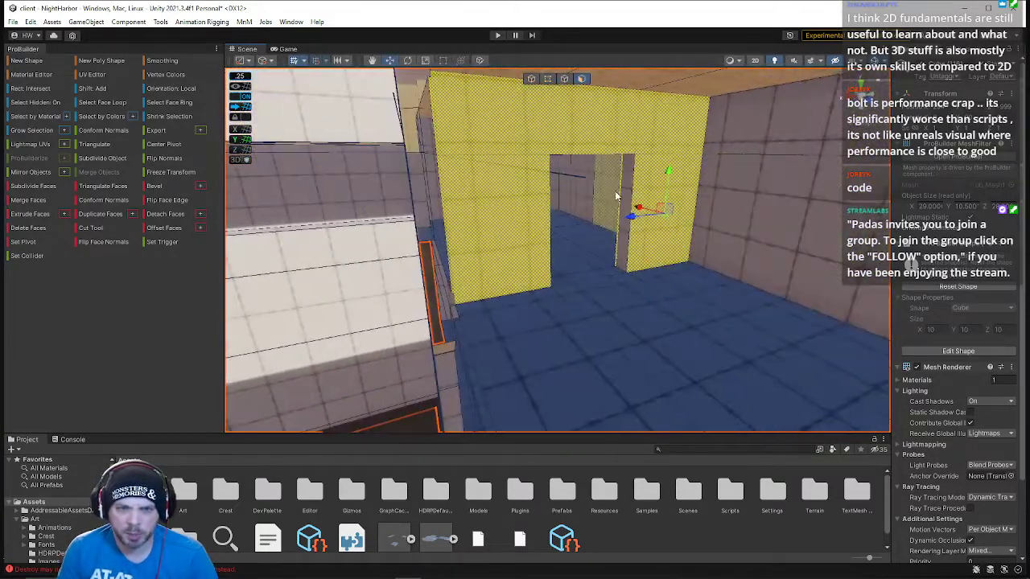
{"action": "left_click_drag", "start_coordinate": [637, 209], "coordinate": [674, 225]}
Grow the selection across the gallery's ceiling and raise it
{"action": "right_click_drag", "start_coordinate": [683, 229], "coordinate": [446, 196]}
{"action": "left_click", "coordinate": [632, 142]}
{"action": "right_click_drag", "start_coordinate": [633, 141], "coordinate": [562, 252]}
{"action": "left_click", "coordinate": [569, 194]}
{"action": "right_click_drag", "start_coordinate": [569, 193], "coordinate": [708, 181]}
{"action": "key", "text": "w"}
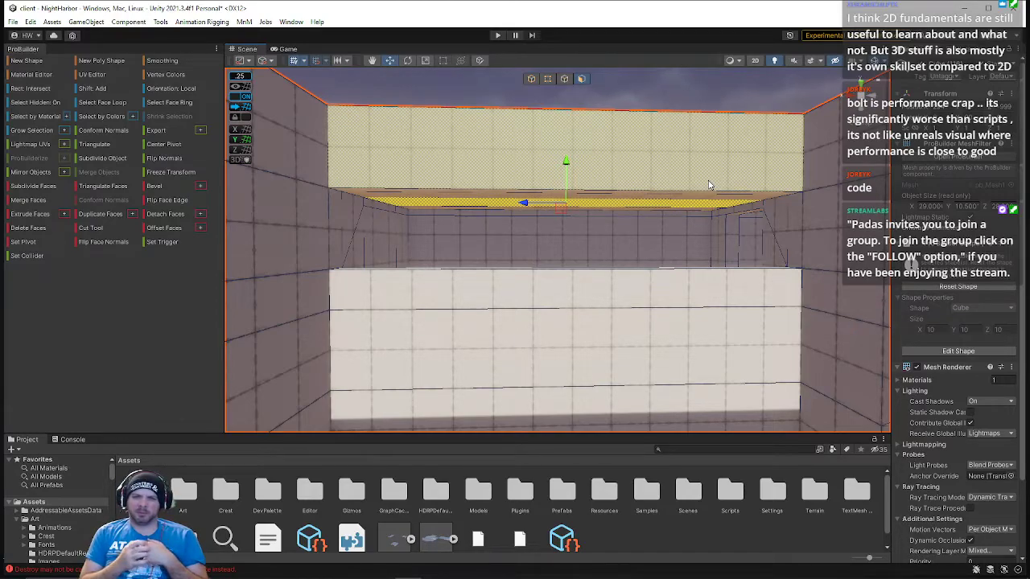
{"action": "key", "text": "alt+g"}
{"action": "left_click_drag", "start_coordinate": [568, 173], "coordinate": [563, 142]}
Insert three vertical edge loops across the gallery's back wall, one at the centre and one halfway to each side
{"action": "right_click_drag", "start_coordinate": [563, 143], "coordinate": [588, 234]}
{"action": "key", "text": "s"}
{"action": "left_click", "coordinate": [561, 158]}
{"action": "key", "text": "w"}
{"action": "left_click", "coordinate": [584, 209]}
{"action": "key", "text": "s"}
{"action": "left_click", "coordinate": [565, 79]}
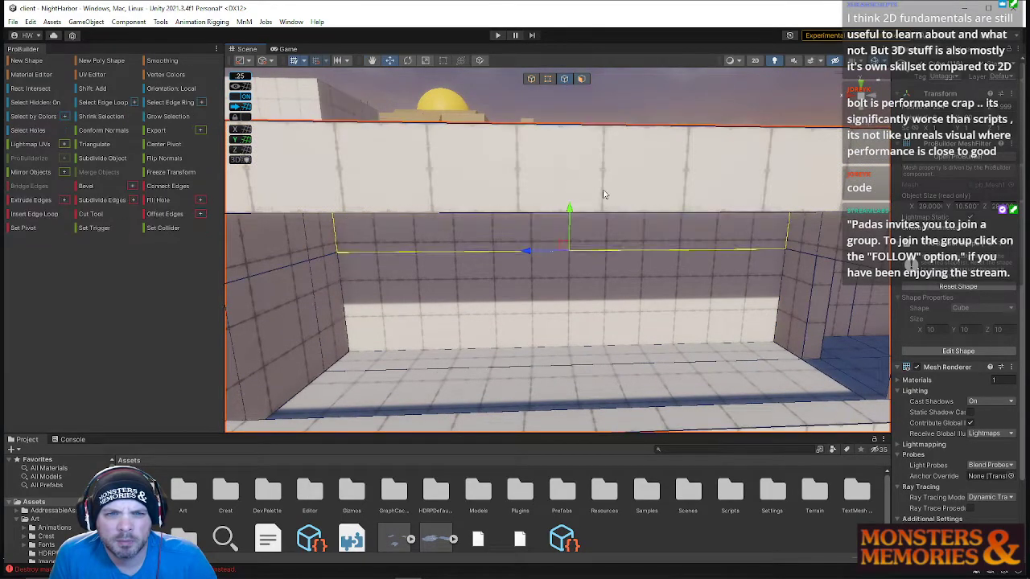
{"action": "left_click", "coordinate": [567, 263]}
{"action": "left_click", "coordinate": [531, 255]}
{"action": "key", "text": "alt+u"}
{"action": "left_click", "coordinate": [686, 252]}
{"action": "key", "text": "alt+u"}
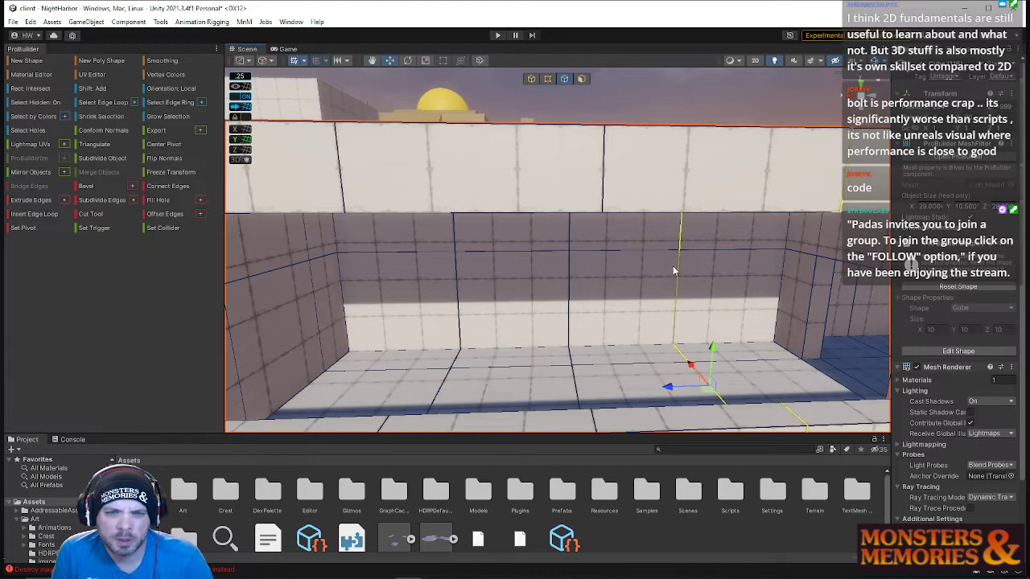
Slide the two outer edge loops inward toward the centre loop
{"action": "left_click_drag", "start_coordinate": [674, 392], "coordinate": [628, 394]}
{"action": "left_click", "coordinate": [460, 312]}
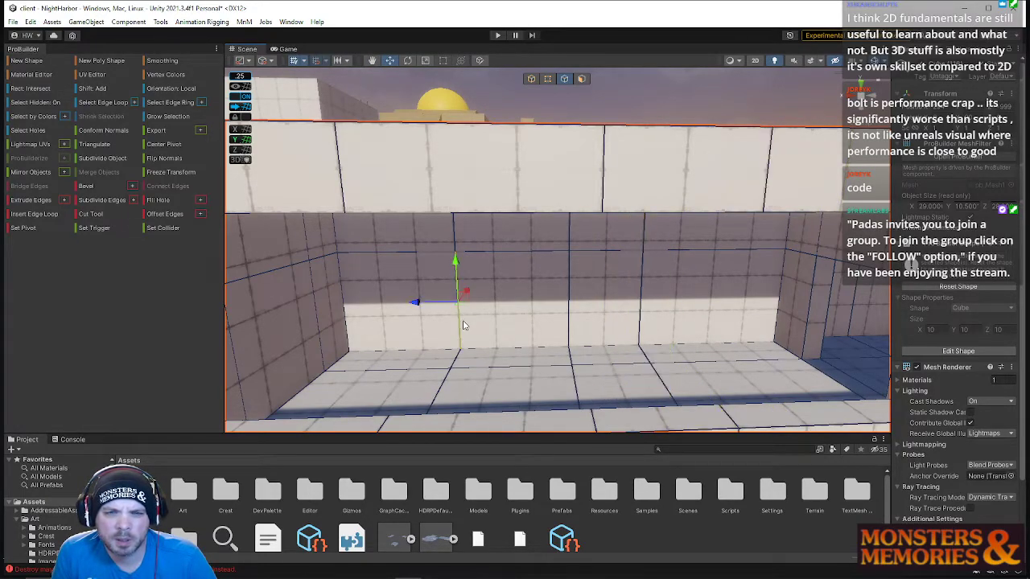
{"action": "right_click_drag", "start_coordinate": [462, 325], "coordinate": [464, 303]}
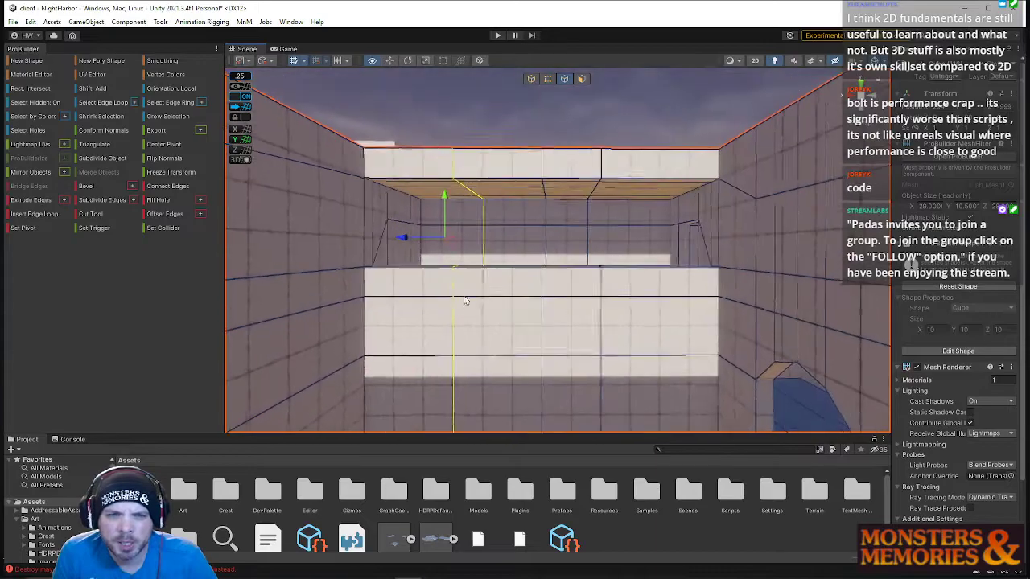
{"action": "left_click_drag", "start_coordinate": [403, 237], "coordinate": [432, 250]}
{"action": "right_click_drag", "start_coordinate": [445, 252], "coordinate": [465, 273]}
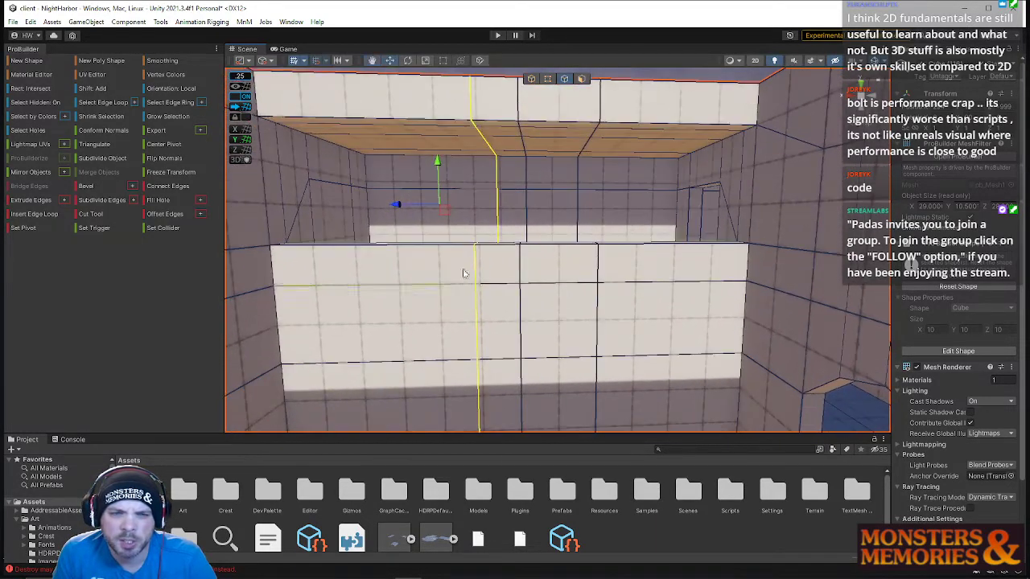
Select the left loop's edges on the courtyard side of the parapet and move them inward
{"action": "left_click", "coordinate": [487, 325]}
{"action": "right_click_drag", "start_coordinate": [488, 325], "coordinate": [485, 378]}
{"action": "left_click", "coordinate": [488, 353], "text": "shift"}
{"action": "left_click", "coordinate": [496, 376], "text": "shift"}
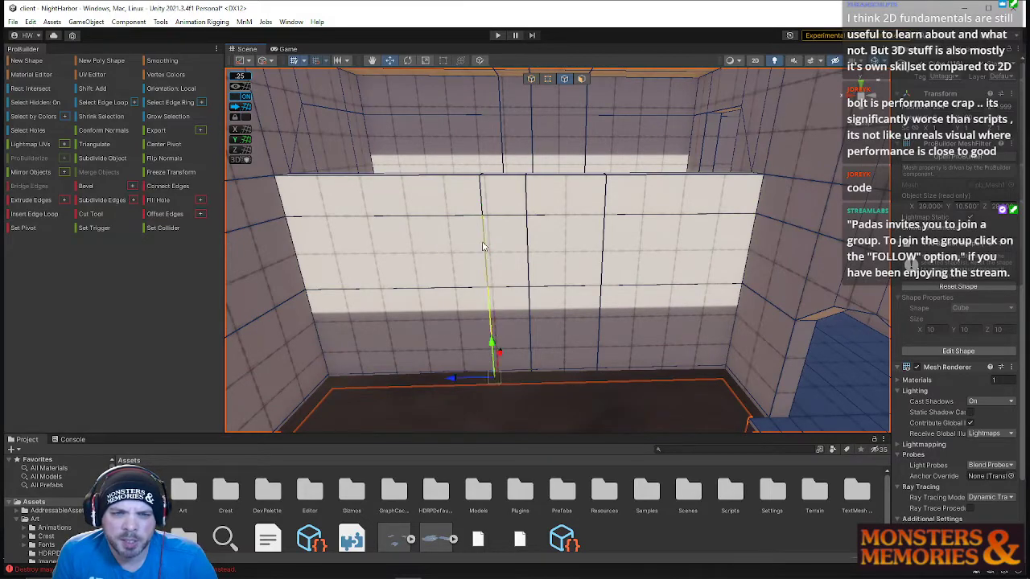
{"action": "left_click", "coordinate": [481, 197], "text": "shift"}
{"action": "left_click_drag", "start_coordinate": [438, 195], "coordinate": [450, 198]}
Move the left loop's remaining edges on the gallery's back wall, parapet and floor into line with the loop
{"action": "right_click_drag", "start_coordinate": [485, 201], "coordinate": [512, 187]}
{"action": "left_click", "coordinate": [523, 177]}
{"action": "left_click", "coordinate": [519, 95], "text": "shift"}
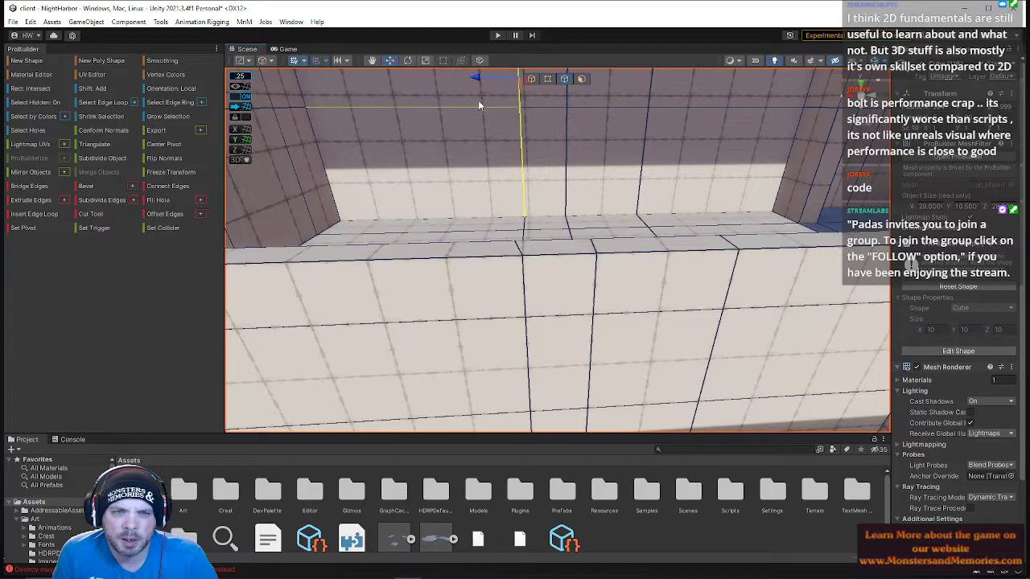
{"action": "left_click_drag", "start_coordinate": [478, 79], "coordinate": [483, 78]}
{"action": "right_click_drag", "start_coordinate": [519, 187], "coordinate": [510, 239]}
{"action": "left_click", "coordinate": [509, 249]}
{"action": "left_click", "coordinate": [505, 290], "text": "shift"}
{"action": "left_click_drag", "start_coordinate": [461, 308], "coordinate": [470, 310]}
{"action": "right_click_drag", "start_coordinate": [476, 302], "coordinate": [292, 315]}
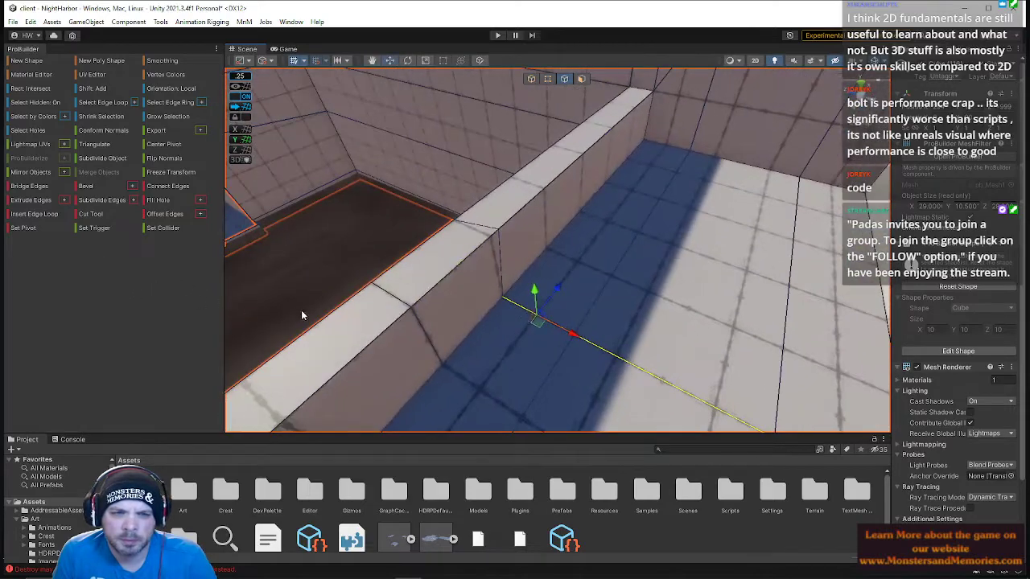
{"action": "left_click", "coordinate": [498, 267], "text": "shift"}
{"action": "left_click_drag", "start_coordinate": [527, 237], "coordinate": [515, 255]}
Shift the loops' vertical edges along the building's outer rear wall to bring them closer together
{"action": "right_click_drag", "start_coordinate": [516, 255], "coordinate": [334, 341]}
{"action": "left_click", "coordinate": [562, 263]}
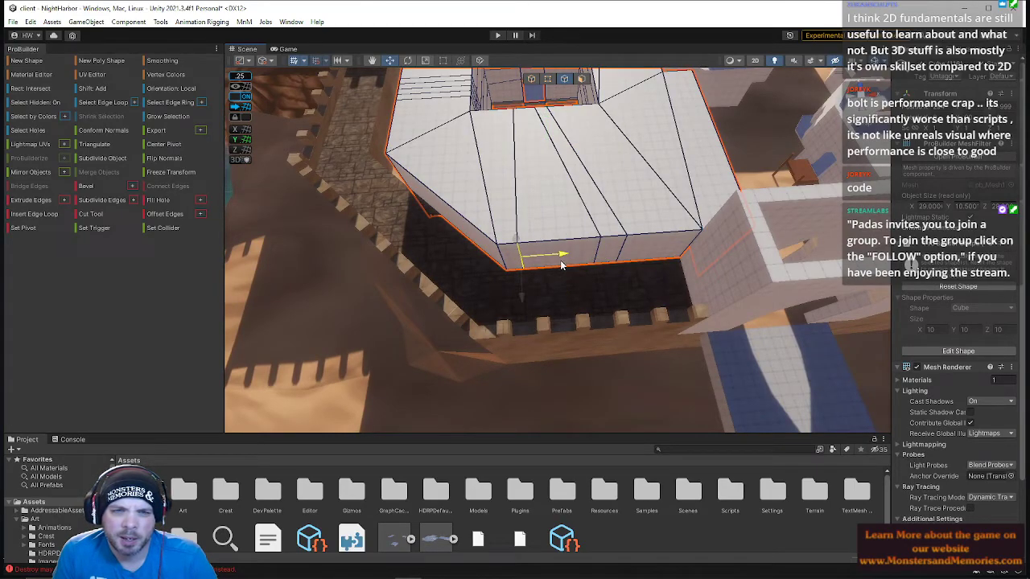
{"action": "mouse_move", "coordinate": [589, 254]}
{"action": "left_mouse_down"}
{"action": "mouse_move", "coordinate": [636, 253]}
{"action": "mouse_move", "coordinate": [586, 256]}
{"action": "left_mouse_up"}
{"action": "left_click", "coordinate": [626, 251]}
{"action": "left_click_drag", "start_coordinate": [661, 250], "coordinate": [595, 247]}
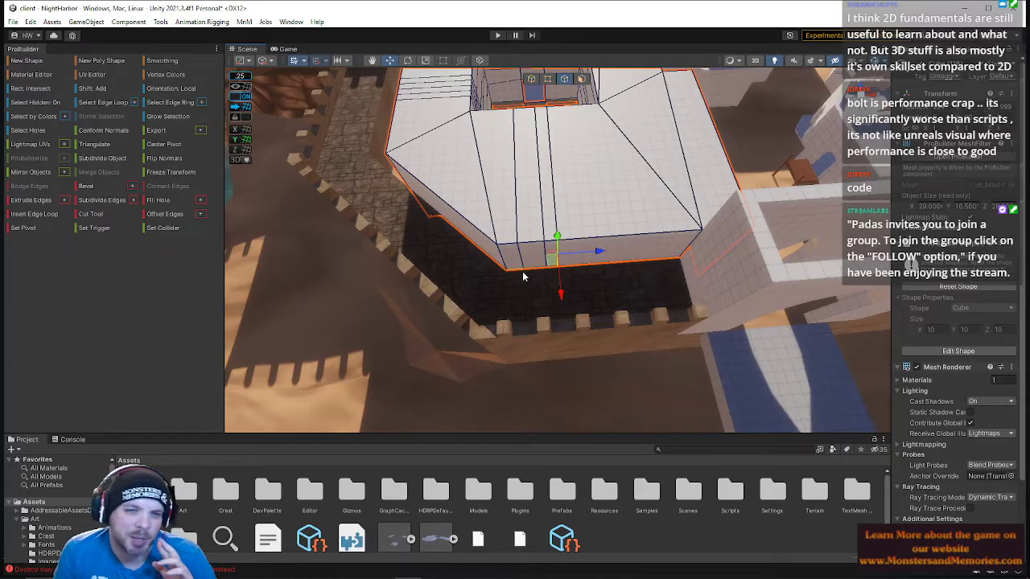
Select the right edge loop from the courtyard side and move it closer to the centre loop
{"action": "right_click_drag", "start_coordinate": [548, 243], "coordinate": [98, 92]}
{"action": "left_click", "coordinate": [552, 248]}
{"action": "double_click", "coordinate": [563, 338]}
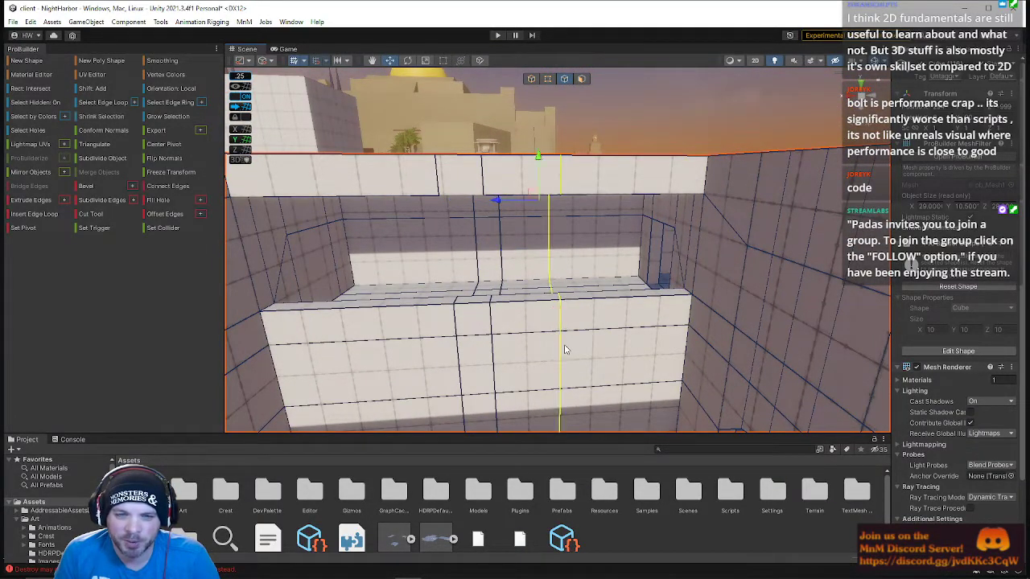
{"action": "left_click_drag", "start_coordinate": [504, 203], "coordinate": [480, 206]}
{"action": "right_click_drag", "start_coordinate": [481, 207], "coordinate": [478, 253]}
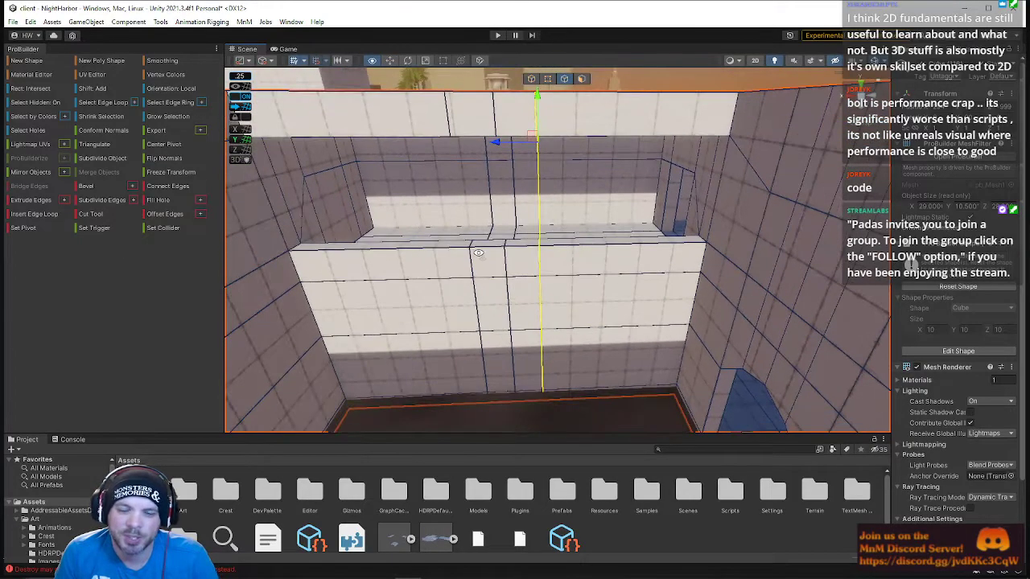
{"action": "left_click", "coordinate": [541, 283]}
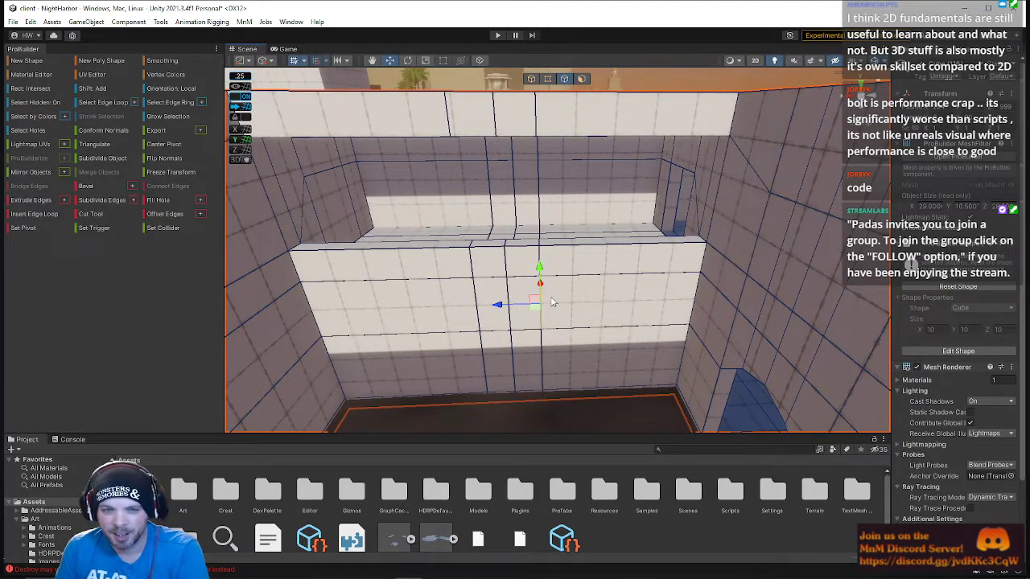
{"action": "double_click", "coordinate": [542, 216]}
{"action": "right_click_drag", "start_coordinate": [542, 216], "coordinate": [572, 154]}
Insert an extra vertical edge loop on each side of the centre loop on the gallery's back wall
{"action": "left_click", "coordinate": [547, 80]}
{"action": "left_click", "coordinate": [530, 207]}
{"action": "left_click", "coordinate": [606, 210], "text": "shift"}
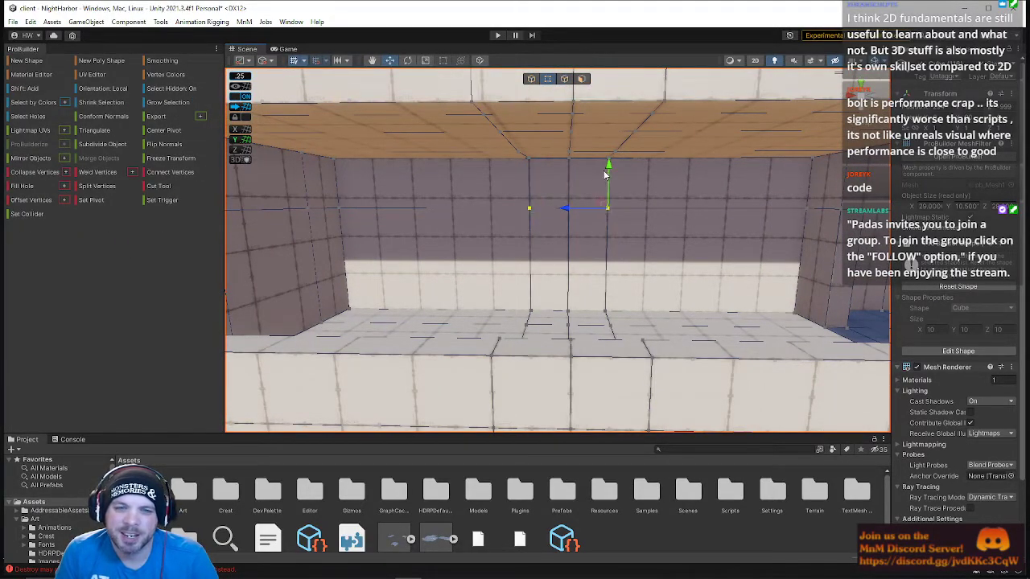
{"action": "left_click", "coordinate": [565, 82]}
{"action": "left_click", "coordinate": [556, 207]}
{"action": "left_click", "coordinate": [579, 209], "text": "shift"}
{"action": "key", "text": "alt+l"}
Raise the three middle vertices on the back wall and lift the centre one higher to shape an arch
{"action": "left_click", "coordinate": [547, 79]}
{"action": "left_click", "coordinate": [531, 207]}
{"action": "right_click_drag", "start_coordinate": [613, 209], "coordinate": [582, 207]}
{"action": "left_click", "coordinate": [599, 218]}
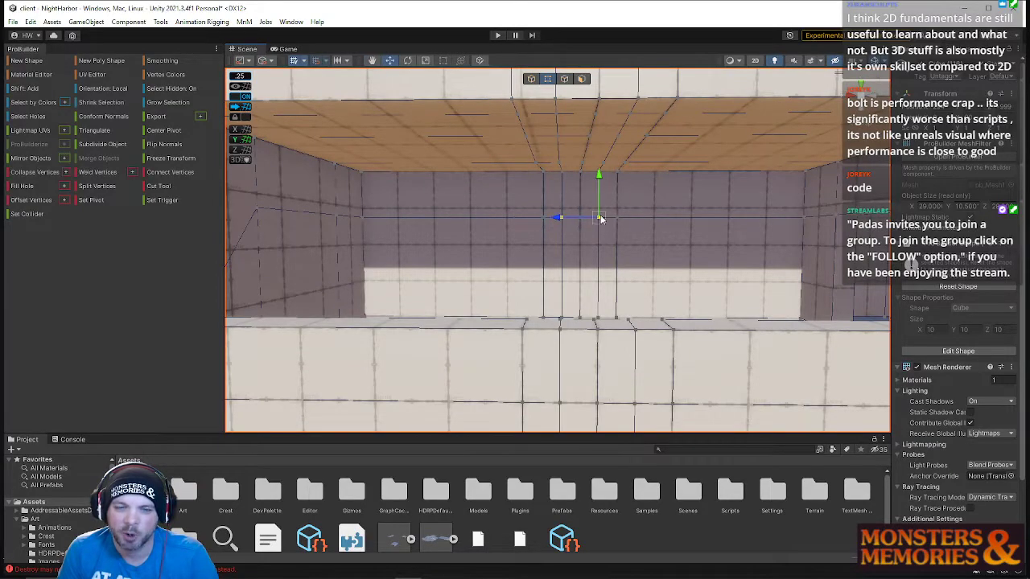
{"action": "left_click", "coordinate": [579, 218]}
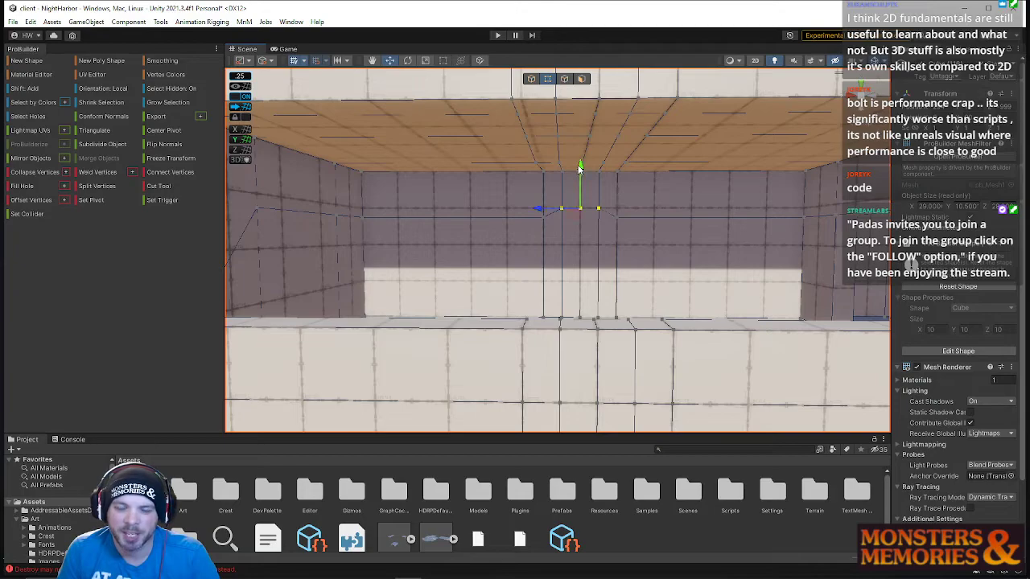
{"action": "left_click", "coordinate": [588, 229]}
{"action": "left_click", "coordinate": [580, 207]}
{"action": "left_click_drag", "start_coordinate": [581, 183], "coordinate": [581, 171]}
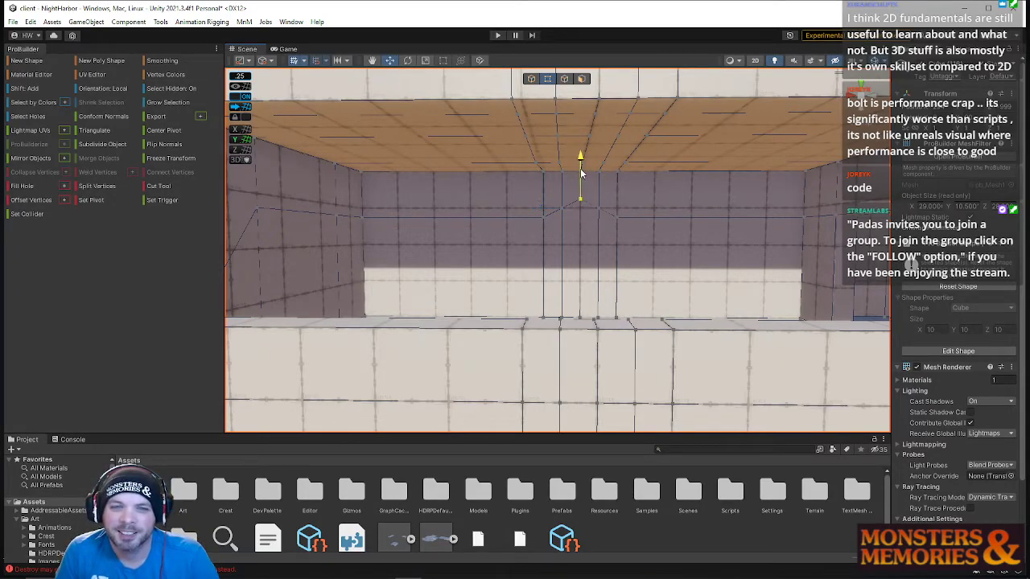
{"action": "right_click_drag", "start_coordinate": [621, 229], "coordinate": [579, 184]}
Raise the building's roof and the gallery's ceiling to make headroom for the arch
{"action": "left_click", "coordinate": [581, 78]}
{"action": "right_click_drag", "start_coordinate": [577, 129], "coordinate": [563, 172]}
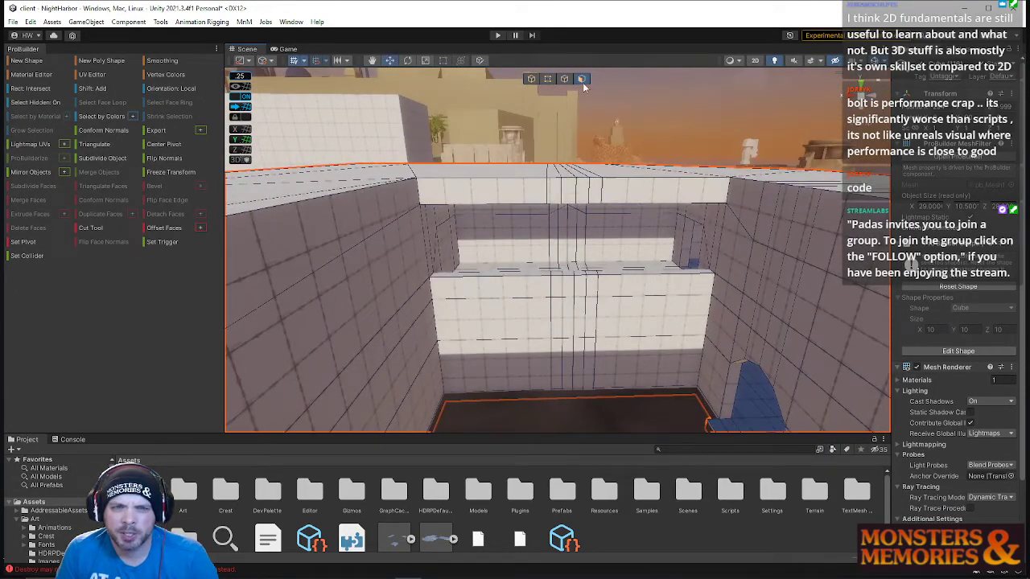
{"action": "left_click", "coordinate": [527, 180]}
{"action": "mouse_move", "coordinate": [354, 205]}
{"action": "right_mouse_down"}
{"action": "mouse_move", "coordinate": [362, 209]}
{"action": "mouse_move", "coordinate": [350, 203]}
{"action": "right_mouse_up"}
{"action": "left_click_drag", "start_coordinate": [406, 191], "coordinate": [405, 161]}
{"action": "mouse_move", "coordinate": [474, 197]}
{"action": "right_mouse_down"}
{"action": "mouse_move", "coordinate": [486, 207]}
{"action": "mouse_move", "coordinate": [494, 168]}
{"action": "mouse_move", "coordinate": [489, 183]}
{"action": "right_mouse_up"}
{"action": "left_click", "coordinate": [489, 195]}
{"action": "key", "text": "alt+g"}
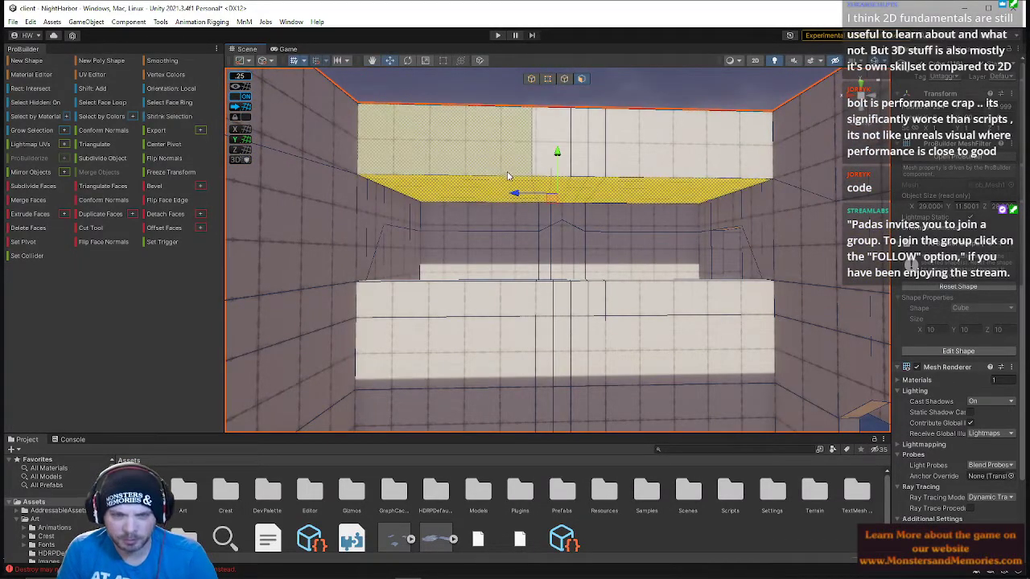
{"action": "left_click_drag", "start_coordinate": [559, 154], "coordinate": [561, 127]}
Lift the arch's centre vertex and its two neighbouring vertices further to heighten the arch
{"action": "left_click", "coordinate": [658, 92]}
{"action": "right_click_drag", "start_coordinate": [658, 92], "coordinate": [635, 185]}
{"action": "left_click", "coordinate": [604, 201]}
{"action": "left_click", "coordinate": [548, 79]}
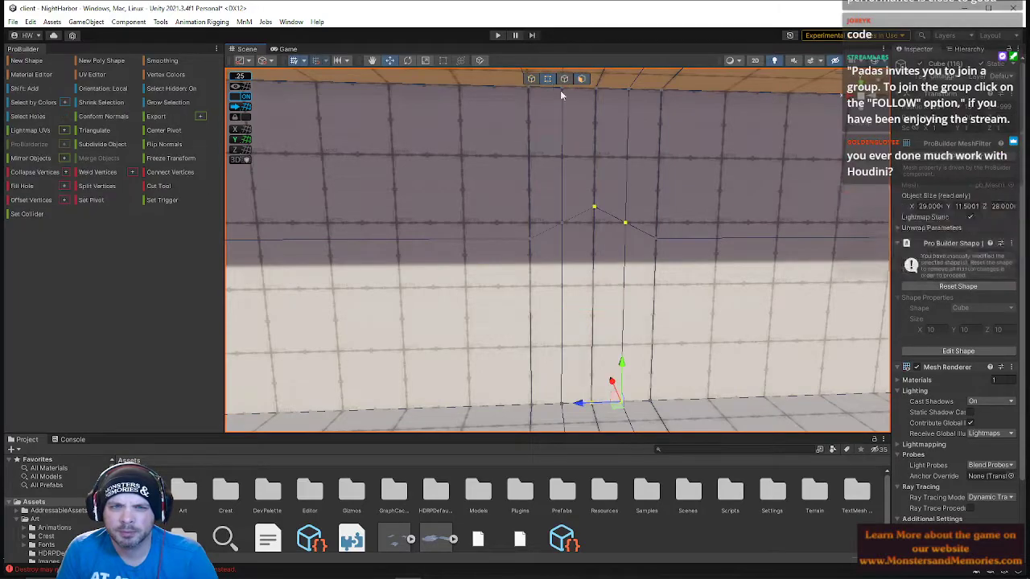
{"action": "left_click", "coordinate": [596, 207]}
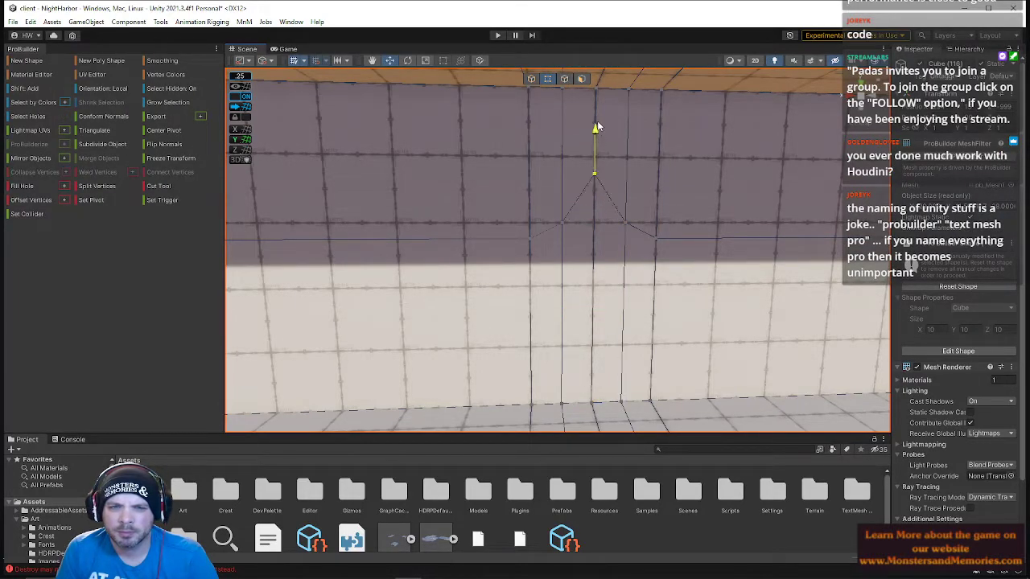
{"action": "left_click", "coordinate": [620, 223], "text": "shift"}
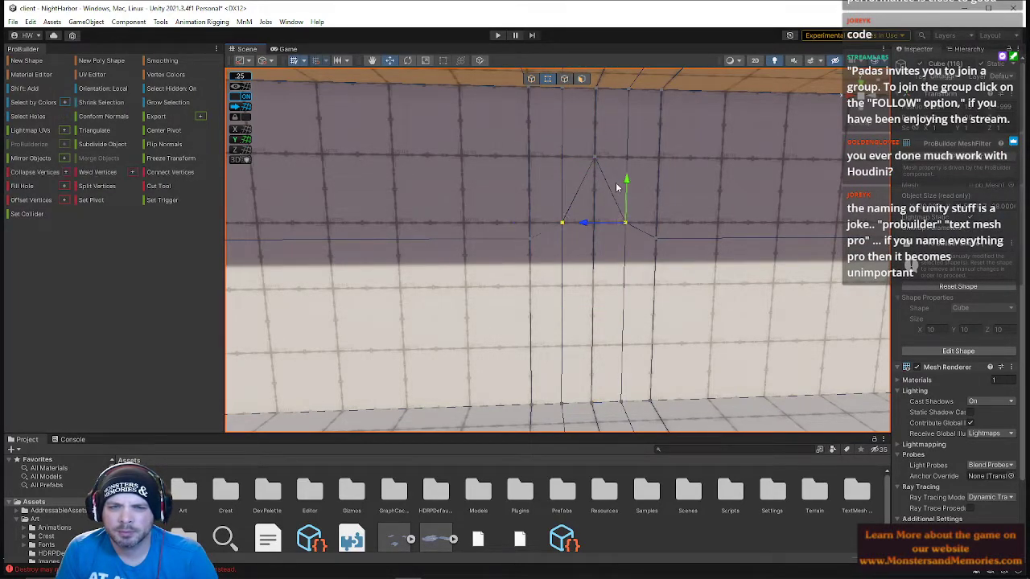
{"action": "left_click_drag", "start_coordinate": [626, 183], "coordinate": [628, 145]}
{"action": "right_click_drag", "start_coordinate": [628, 207], "coordinate": [608, 221]}
{"action": "key", "text": "s"}
Undo the arch shaping, the roof and ceiling raise, and the two extra edge loops
{"action": "key", "text": "ctrl+z"}
{"action": "key", "text": "ctrl+z"}
{"action": "key", "text": "ctrl+z"}
{"action": "key", "text": "ctrl+z"}
{"action": "key", "text": "ctrl+z"}
{"action": "key", "text": "ctrl+z"}
{"action": "key", "text": "ctrl+z"}
{"action": "key", "text": "ctrl+z"}
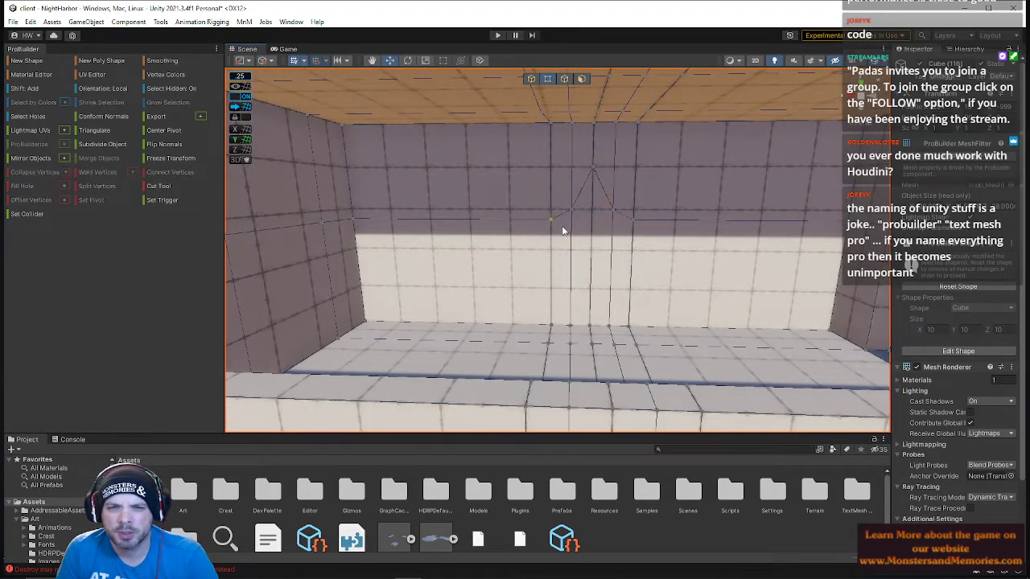
{"action": "key", "text": "ctrl+z"}
{"action": "key", "text": "ctrl+z"}
{"action": "key", "text": "ctrl+z"}
{"action": "key", "text": "ctrl+z"}
{"action": "key", "text": "ctrl+z"}
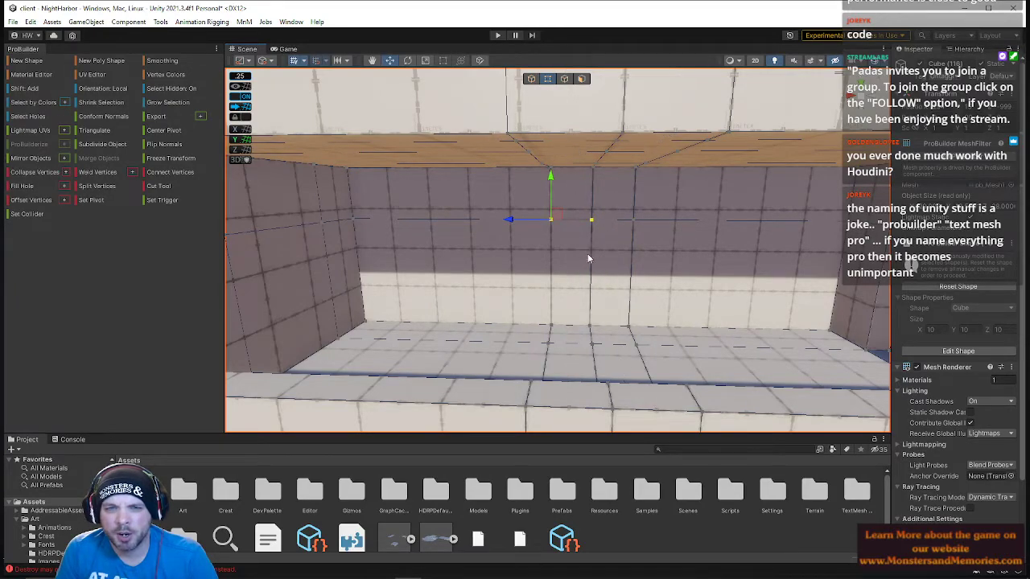
Move the two outer loops outward to widen the doorway outline, and insert a loop on each side of the centre
{"action": "left_click", "coordinate": [565, 79]}
{"action": "double_click", "coordinate": [552, 213]}
{"action": "left_click_drag", "start_coordinate": [525, 211], "coordinate": [568, 215]}
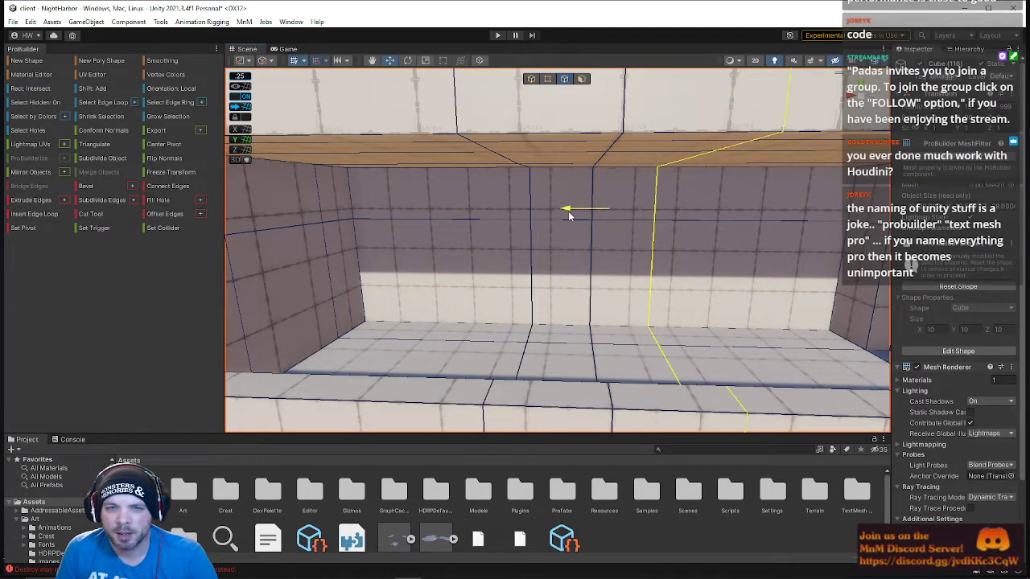
{"action": "left_click", "coordinate": [566, 232]}
{"action": "key", "text": "alt+u"}
{"action": "left_click", "coordinate": [633, 226]}
{"action": "key", "text": "alt+l"}
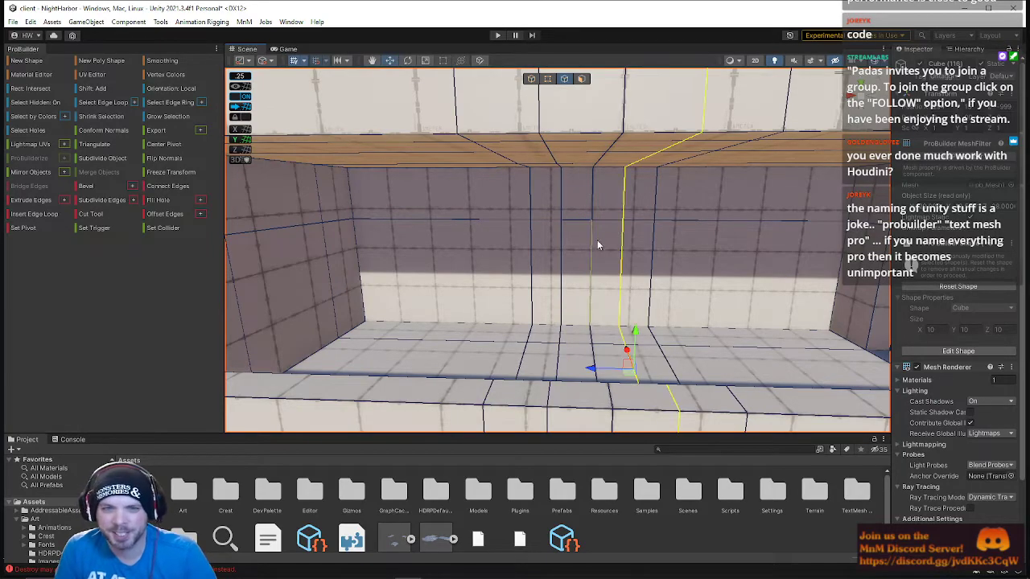
Select the building's connected roof faces and raise the roof above the gallery
{"action": "mouse_move", "coordinate": [589, 214]}
{"action": "right_mouse_down"}
{"action": "mouse_move", "coordinate": [600, 225]}
{"action": "mouse_move", "coordinate": [589, 213]}
{"action": "right_mouse_up"}
{"action": "key", "text": "w"}
{"action": "left_click", "coordinate": [585, 81]}
{"action": "left_click", "coordinate": [576, 120]}
{"action": "right_click_drag", "start_coordinate": [576, 120], "coordinate": [497, 215]}
{"action": "key", "text": "s"}
{"action": "left_click", "coordinate": [546, 210]}
{"action": "key", "text": "alt+g"}
{"action": "key", "text": "s"}
{"action": "left_click_drag", "start_coordinate": [419, 210], "coordinate": [419, 195]}
Select all of the gallery's ceiling faces and raise the ceiling
{"action": "key", "text": "w"}
{"action": "right_click_drag", "start_coordinate": [476, 221], "coordinate": [517, 172]}
{"action": "left_click", "coordinate": [518, 172]}
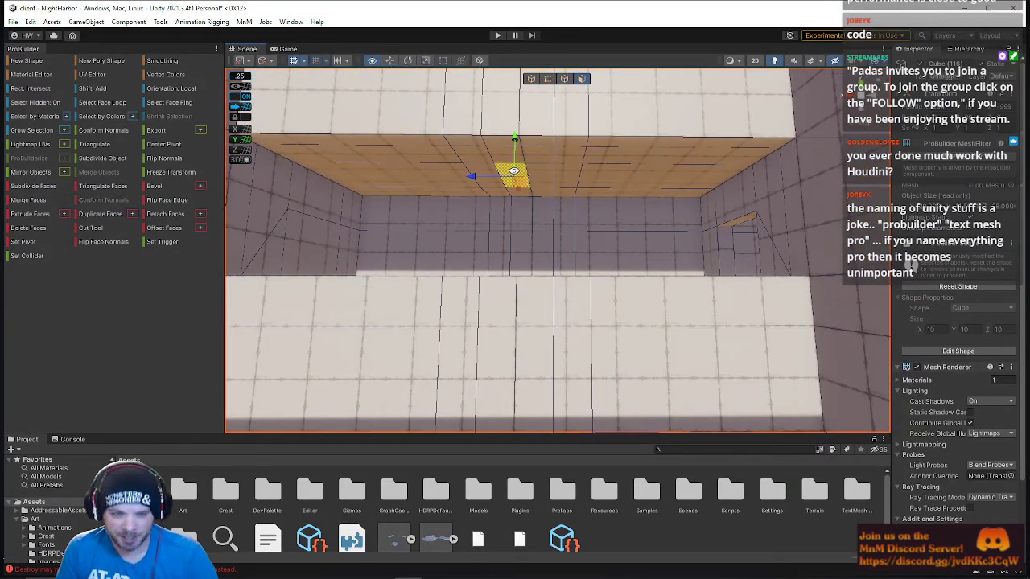
{"action": "key", "text": "alt+g"}
{"action": "left_click_drag", "start_coordinate": [570, 118], "coordinate": [570, 78]}
{"action": "right_click_drag", "start_coordinate": [562, 143], "coordinate": [554, 177]}
Raise the centre vertex and its two neighbouring vertices on the gallery's back wall to shape the doorway arch
{"action": "key", "text": "w"}
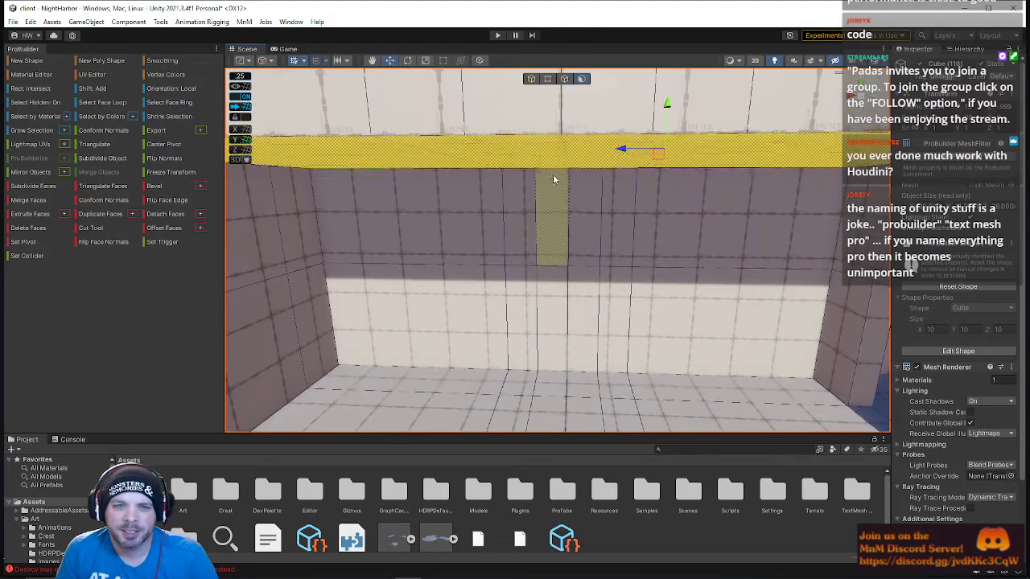
{"action": "left_click", "coordinate": [548, 78]}
{"action": "left_click", "coordinate": [551, 277]}
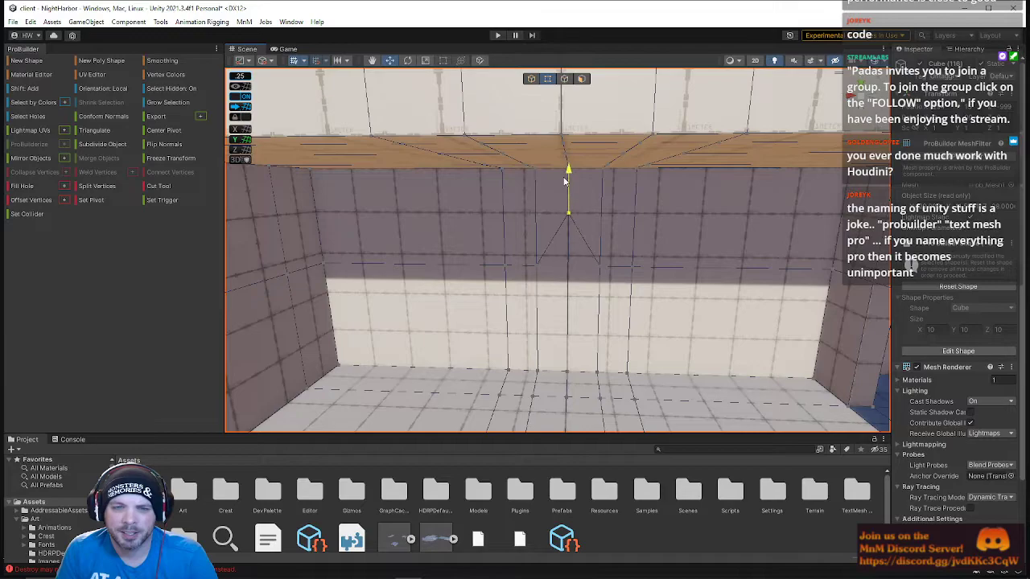
{"action": "left_click", "coordinate": [537, 266]}
{"action": "left_click", "coordinate": [599, 265], "text": "shift"}
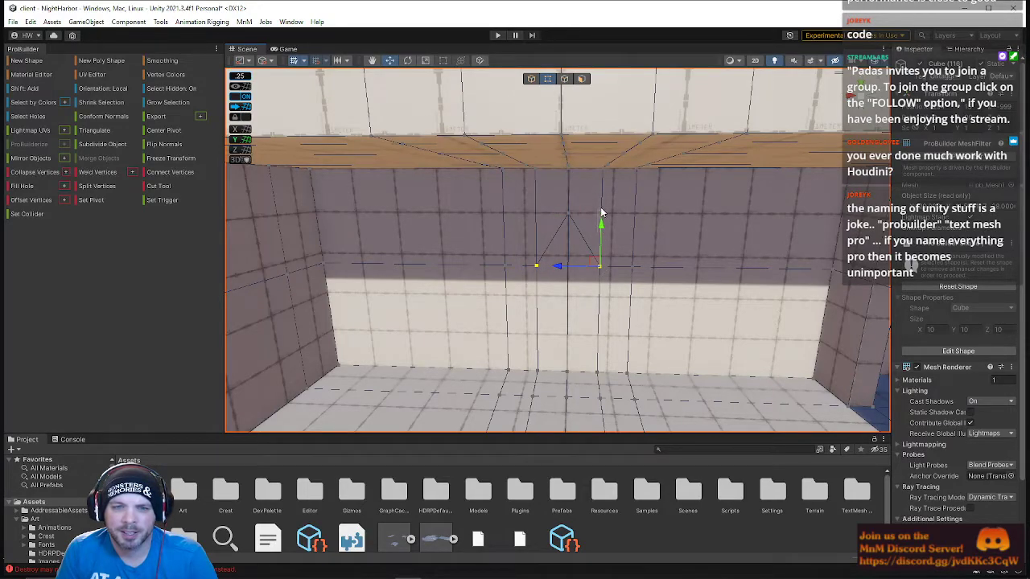
{"action": "left_click_drag", "start_coordinate": [605, 238], "coordinate": [602, 207]}
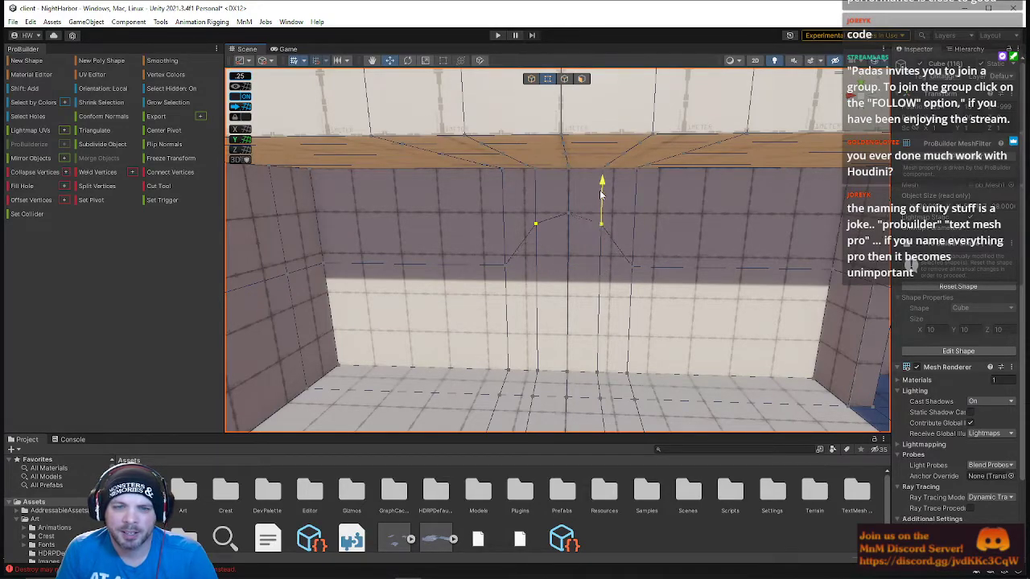
Extrude the arched doorway faces through the back wall, and extrude them again to form a deep passage
{"action": "right_click_drag", "start_coordinate": [602, 267], "coordinate": [322, 251]}
{"action": "key", "text": "w"}
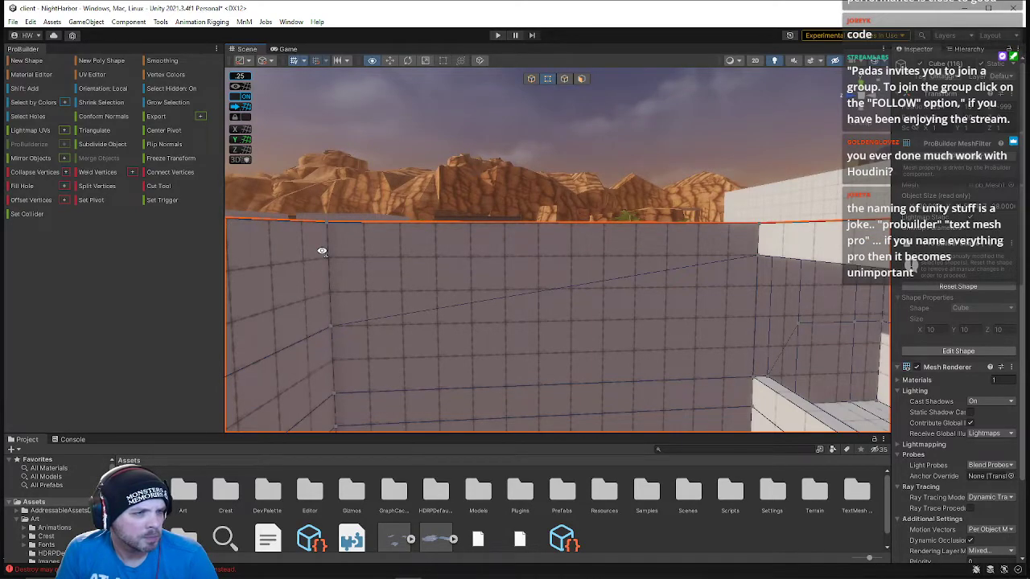
{"action": "right_click_drag", "start_coordinate": [322, 251], "coordinate": [326, 266]}
{"action": "right_click_drag", "start_coordinate": [373, 316], "coordinate": [612, 246]}
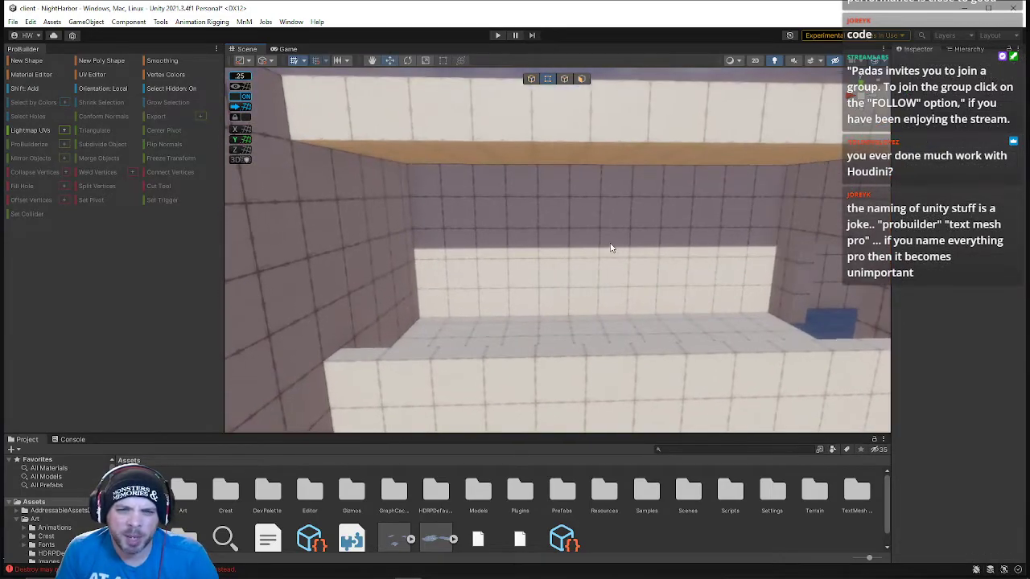
{"action": "left_click", "coordinate": [598, 89]}
{"action": "left_click", "coordinate": [582, 78]}
{"action": "left_click", "coordinate": [561, 261]}
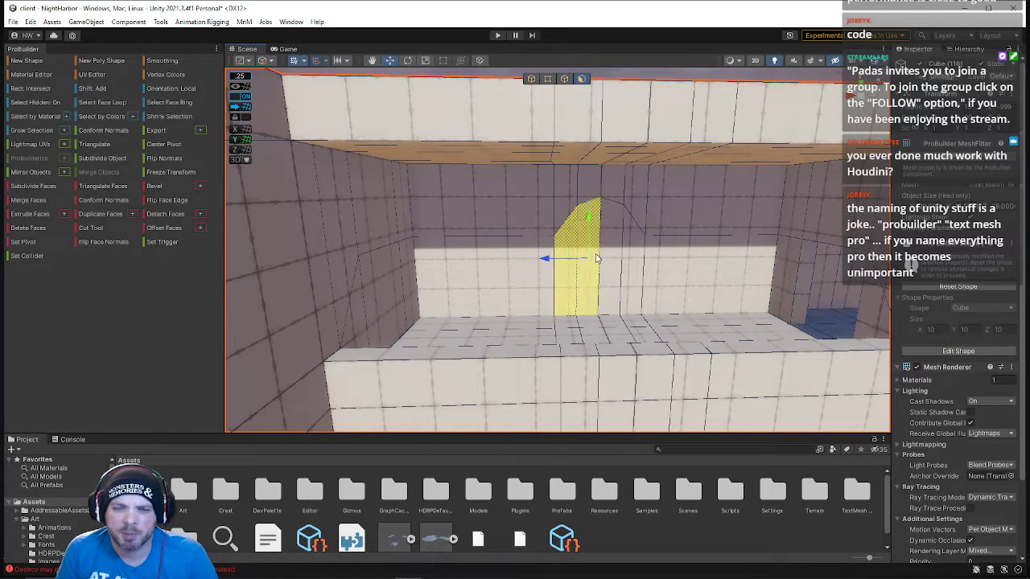
{"action": "right_click_drag", "start_coordinate": [625, 273], "coordinate": [362, 316]}
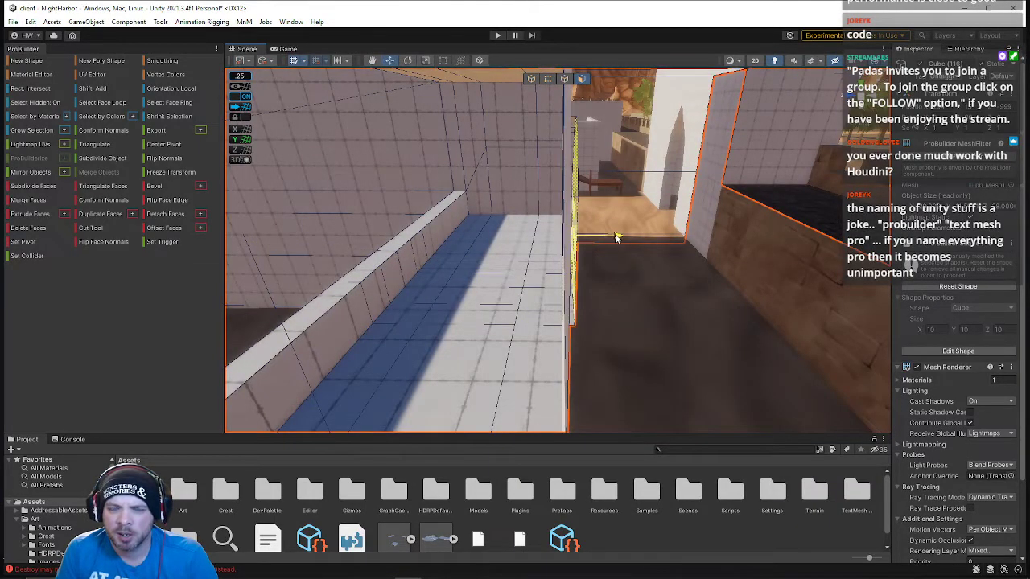
{"action": "right_click_drag", "start_coordinate": [593, 247], "coordinate": [497, 283]}
{"action": "right_click_drag", "start_coordinate": [547, 259], "coordinate": [634, 263]}
{"action": "left_click_drag", "start_coordinate": [624, 264], "coordinate": [701, 266]}
{"action": "right_click_drag", "start_coordinate": [701, 266], "coordinate": [391, 200]}
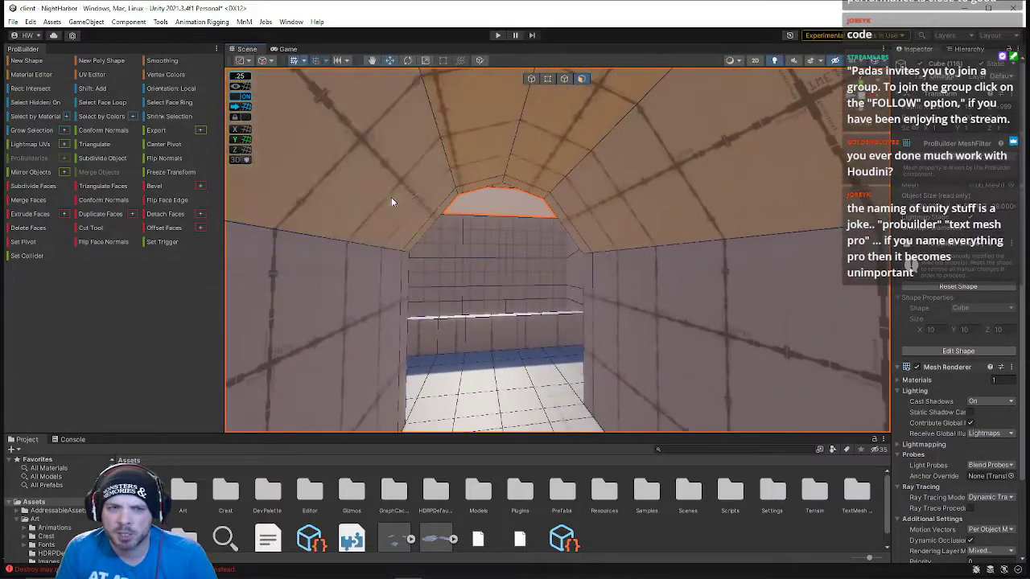
Select the faceted ceiling faces of the passage behind the arch and raise them above the doorway
{"action": "left_click", "coordinate": [393, 195]}
{"action": "left_click", "coordinate": [481, 153], "text": "shift"}
{"action": "left_click", "coordinate": [552, 143], "text": "shift"}
{"action": "left_click", "coordinate": [619, 184], "text": "shift"}
{"action": "right_click_drag", "start_coordinate": [618, 184], "coordinate": [613, 151]}
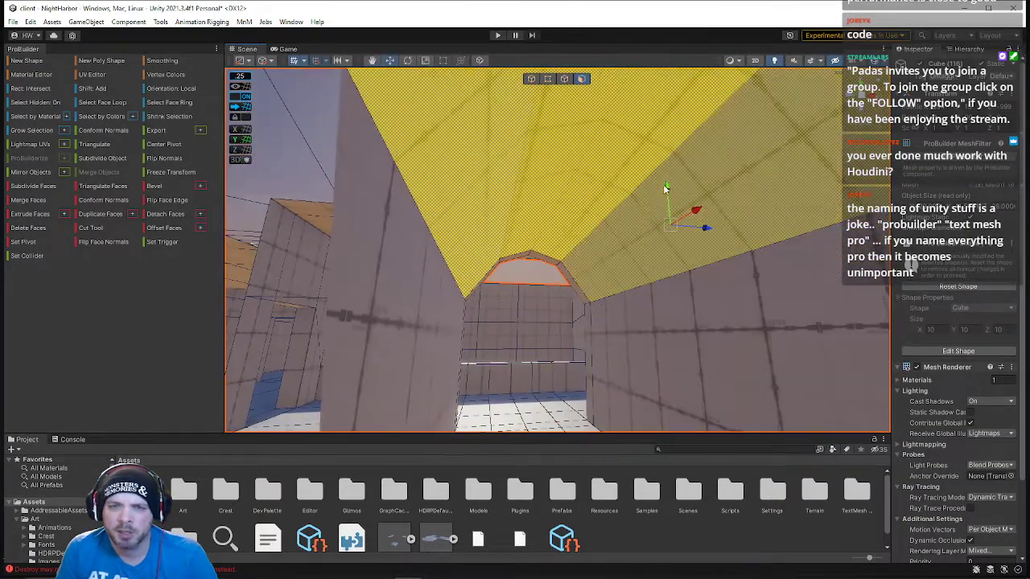
{"action": "left_click_drag", "start_coordinate": [667, 186], "coordinate": [664, 125]}
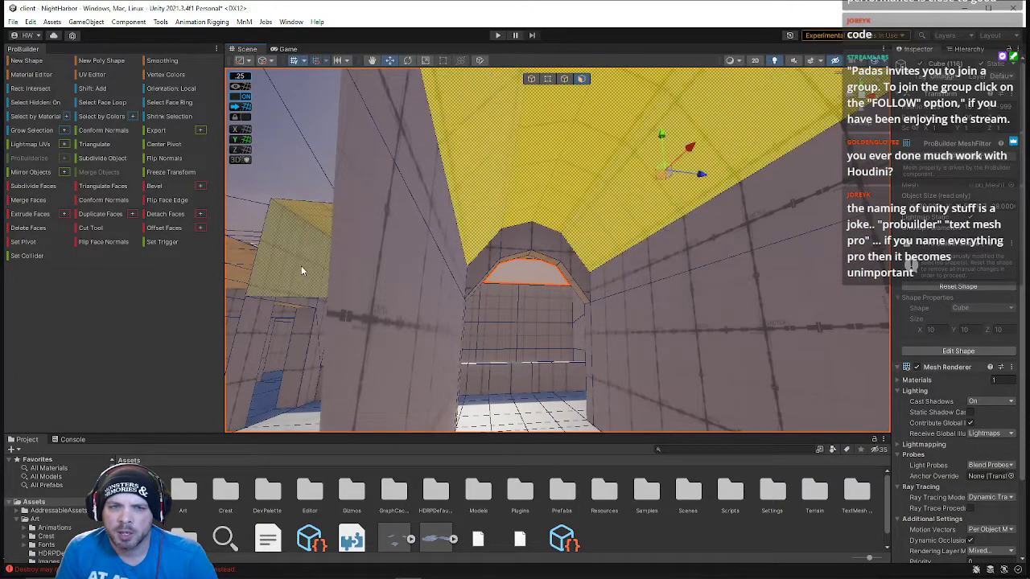
Flatten the passage ceiling by raising its outer lengthwise edges and adjusting the centre edge to the same height
{"action": "left_click", "coordinate": [565, 79]}
{"action": "left_click", "coordinate": [585, 211]}
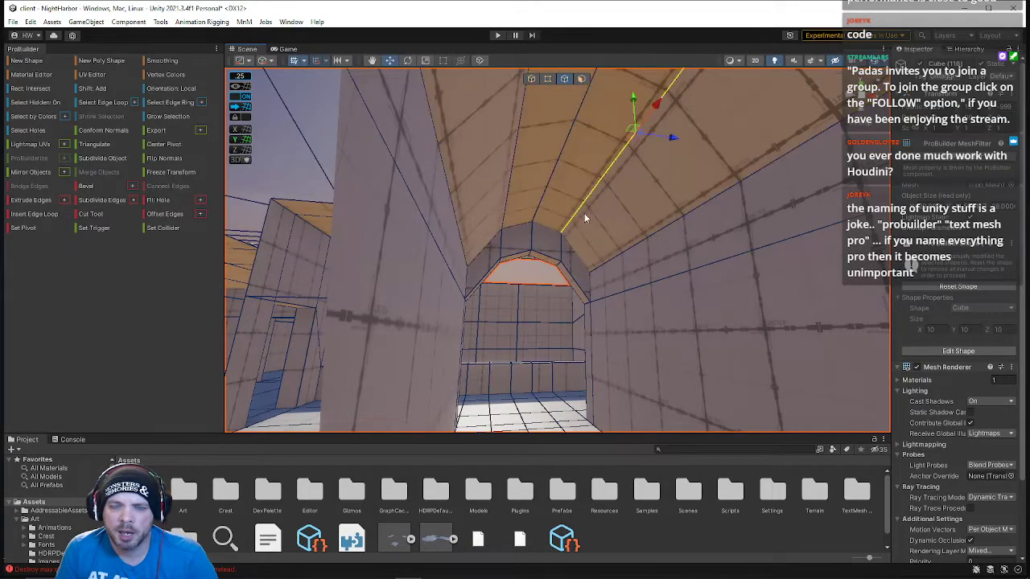
{"action": "left_click", "coordinate": [541, 183]}
{"action": "right_click_drag", "start_coordinate": [542, 182], "coordinate": [595, 233]}
{"action": "left_click", "coordinate": [503, 175]}
{"action": "left_click", "coordinate": [619, 182]}
{"action": "left_click", "coordinate": [571, 212], "text": "shift"}
{"action": "left_click_drag", "start_coordinate": [561, 160], "coordinate": [532, 240]}
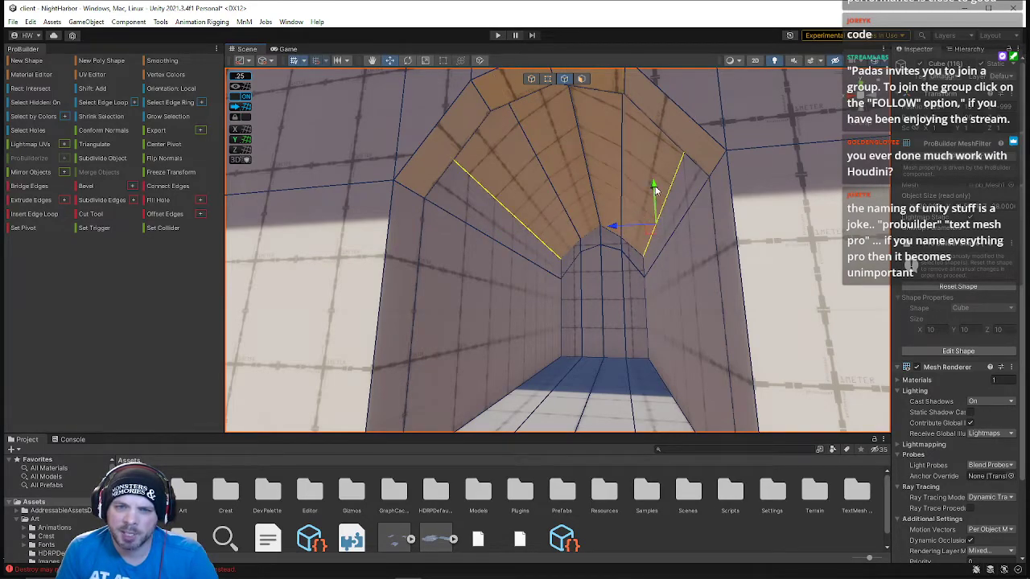
{"action": "left_click", "coordinate": [590, 186]}
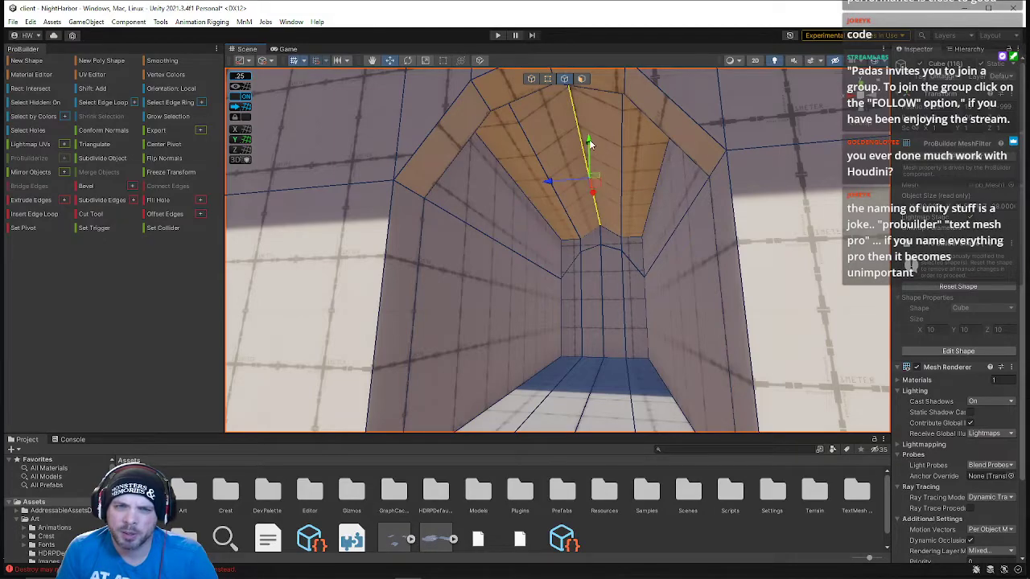
{"action": "left_click_drag", "start_coordinate": [589, 159], "coordinate": [591, 168]}
{"action": "right_click_drag", "start_coordinate": [613, 219], "coordinate": [577, 116]}
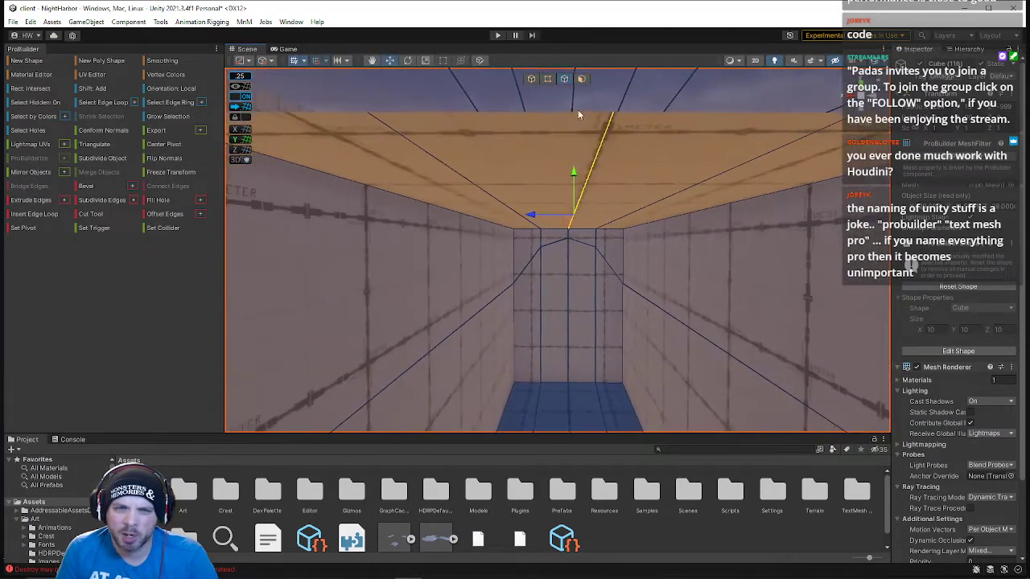
Lower the arch vertices on the passage's end wall until they line up with the horizontal edge line
{"action": "left_click", "coordinate": [547, 82]}
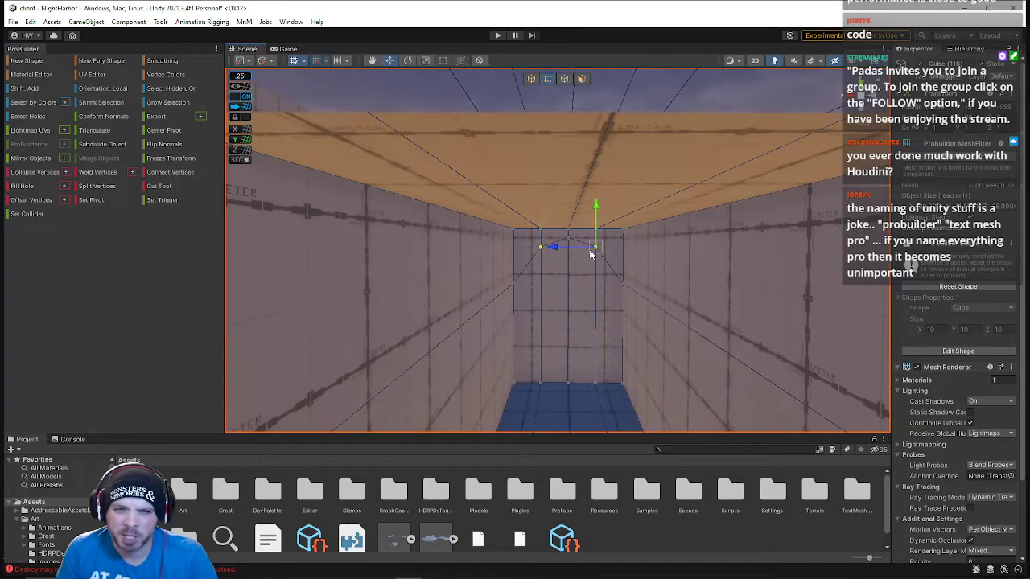
{"action": "left_click", "coordinate": [568, 238]}
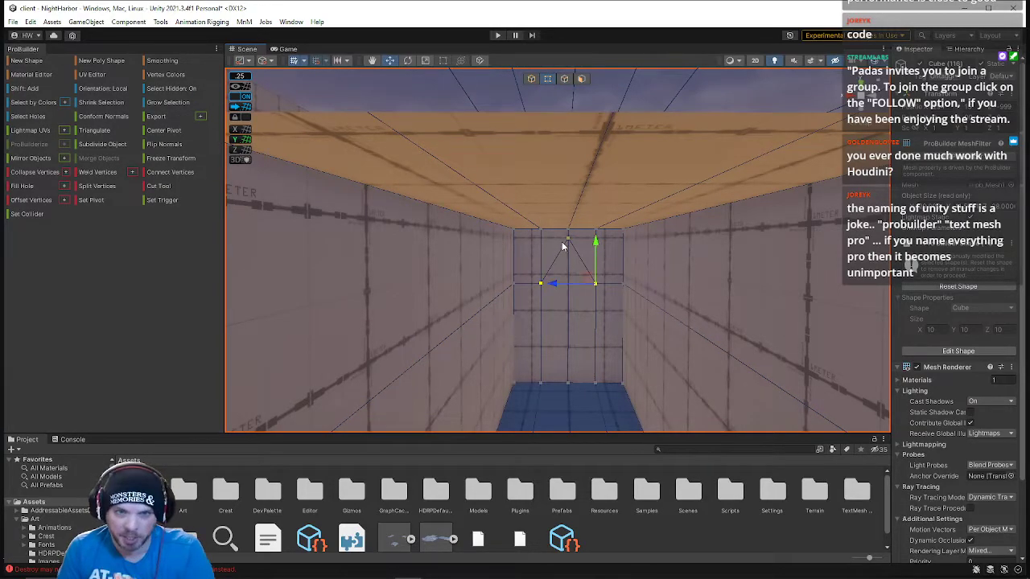
{"action": "mouse_move", "coordinate": [576, 239]}
{"action": "right_mouse_down"}
{"action": "mouse_move", "coordinate": [758, 229]}
{"action": "mouse_move", "coordinate": [500, 221]}
{"action": "mouse_move", "coordinate": [572, 234]}
{"action": "mouse_move", "coordinate": [573, 225]}
{"action": "right_mouse_up"}
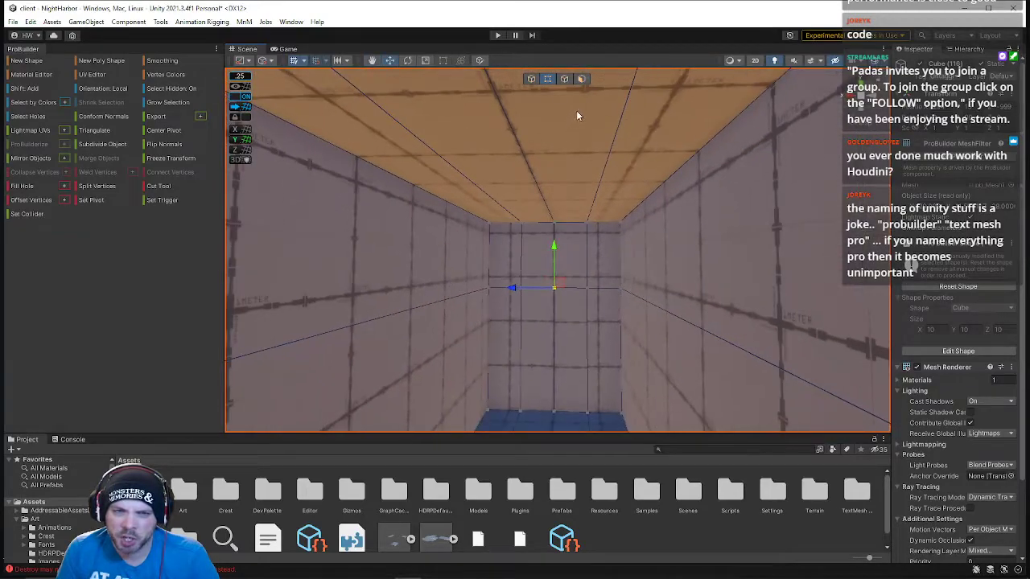
Select the passage's flattened ceiling faces and raise the ceiling further
{"action": "left_click", "coordinate": [583, 78]}
{"action": "left_click", "coordinate": [588, 175]}
{"action": "right_click_drag", "start_coordinate": [585, 169], "coordinate": [214, 208]}
{"action": "left_click_drag", "start_coordinate": [633, 112], "coordinate": [636, 73]}
Select the upper and lower faces of one passage side wall and move them outward to widen the room
{"action": "key", "text": "w"}
{"action": "right_click_drag", "start_coordinate": [502, 244], "coordinate": [994, 234]}
{"action": "left_click", "coordinate": [520, 175]}
{"action": "key", "text": "w"}
{"action": "left_click", "coordinate": [598, 263]}
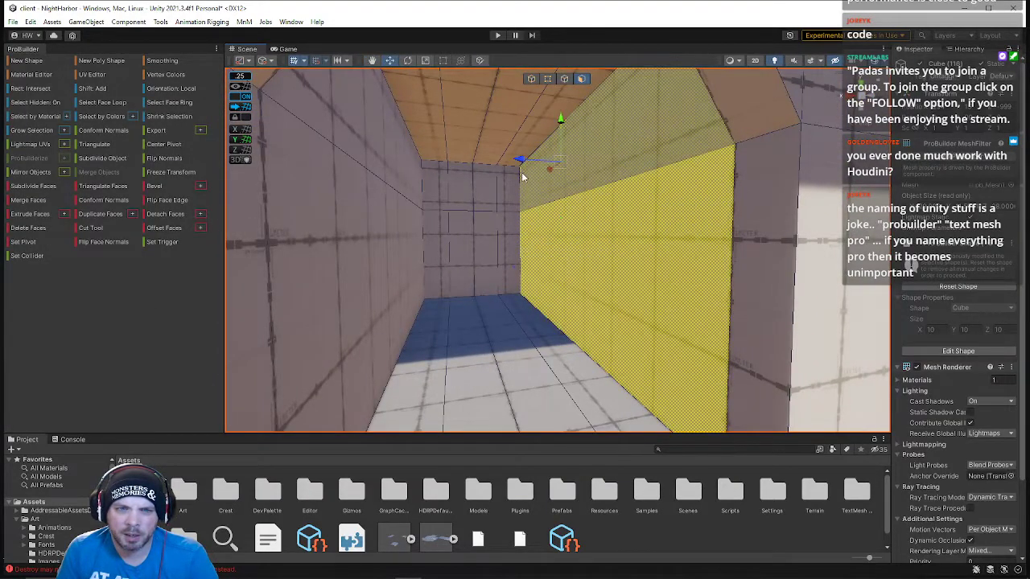
{"action": "right_click_drag", "start_coordinate": [524, 161], "coordinate": [401, 242]}
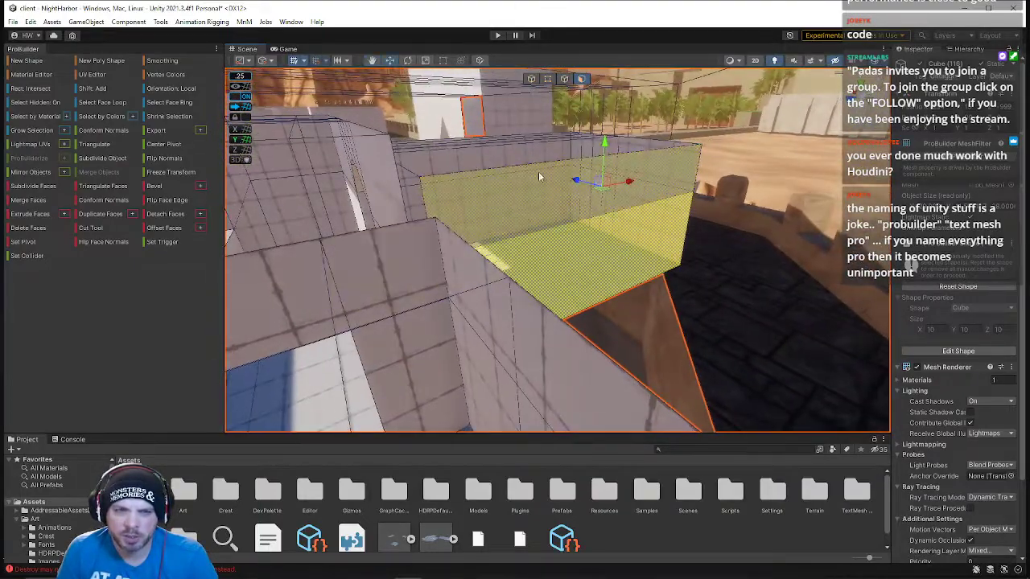
{"action": "left_click_drag", "start_coordinate": [576, 182], "coordinate": [637, 215]}
Select the vertical corner edges of the widened room where it protrudes over the city wall and pull them inward
{"action": "right_click_drag", "start_coordinate": [531, 253], "coordinate": [344, 257]}
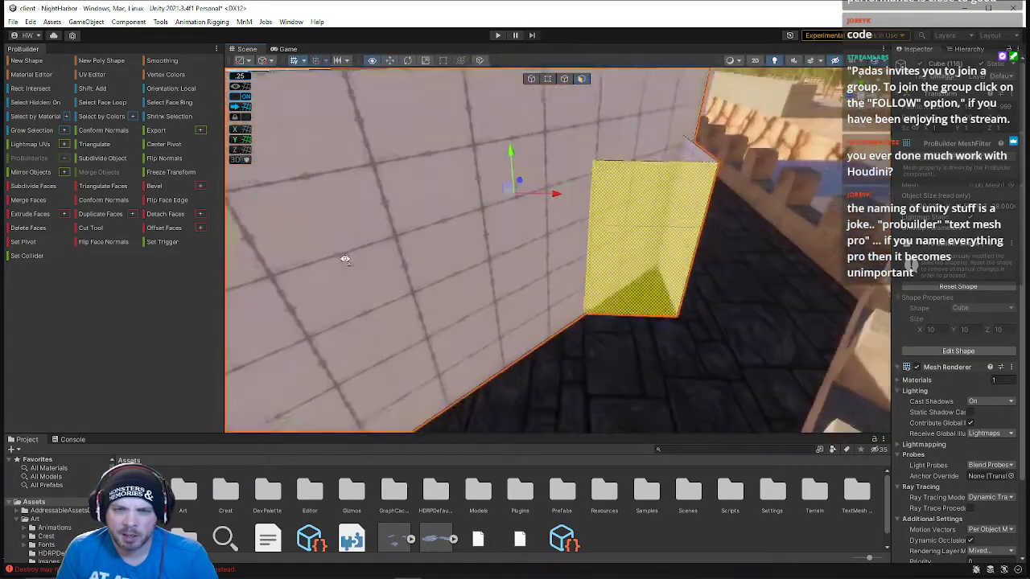
{"action": "left_click", "coordinate": [565, 79]}
{"action": "left_click", "coordinate": [692, 242]}
{"action": "left_click", "coordinate": [731, 208]}
{"action": "right_click_drag", "start_coordinate": [699, 202], "coordinate": [732, 156]}
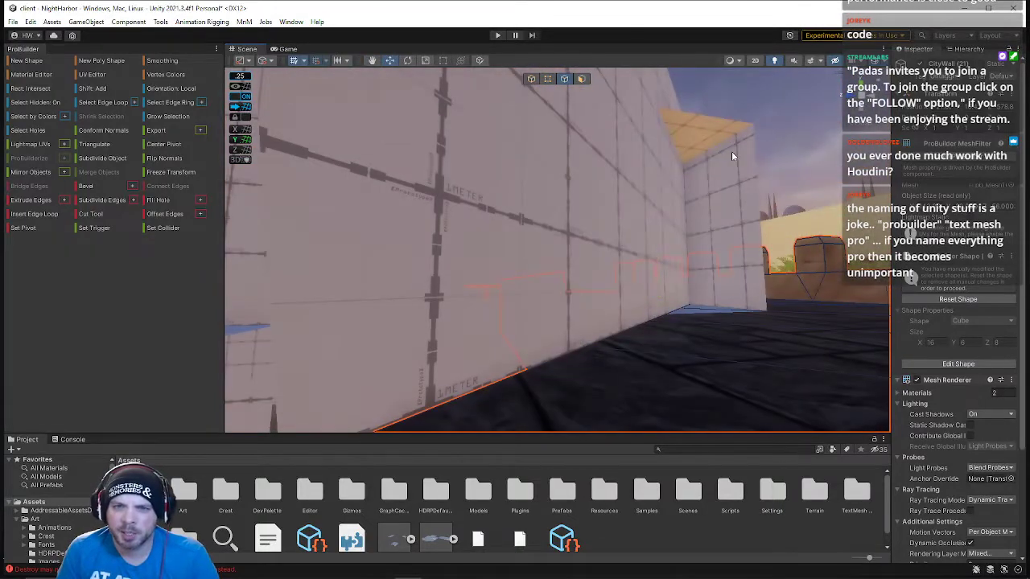
{"action": "left_click", "coordinate": [708, 134]}
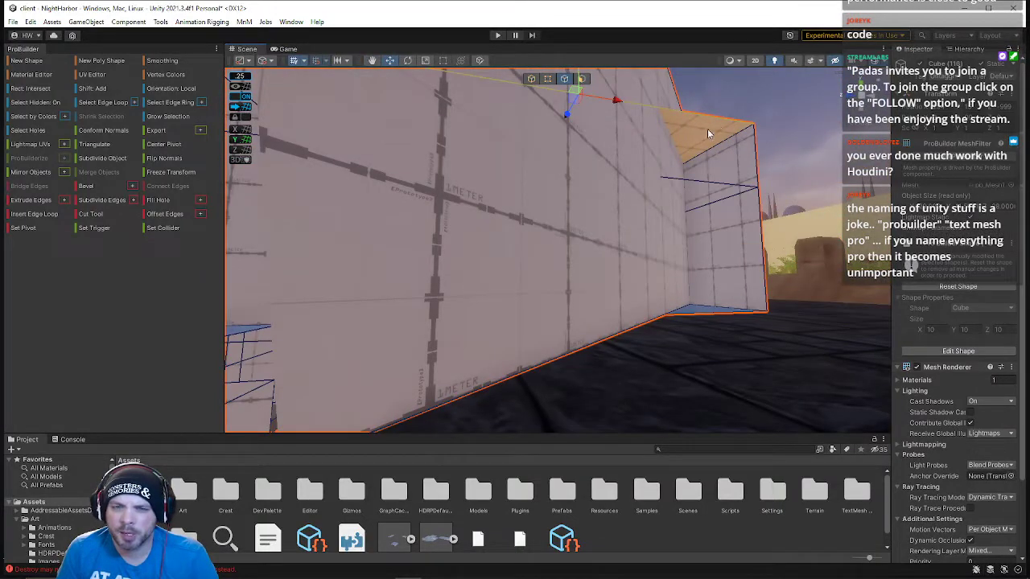
{"action": "left_click", "coordinate": [767, 239], "text": "shift"}
{"action": "key", "text": "ctrl+z"}
{"action": "key", "text": "ctrl+z"}
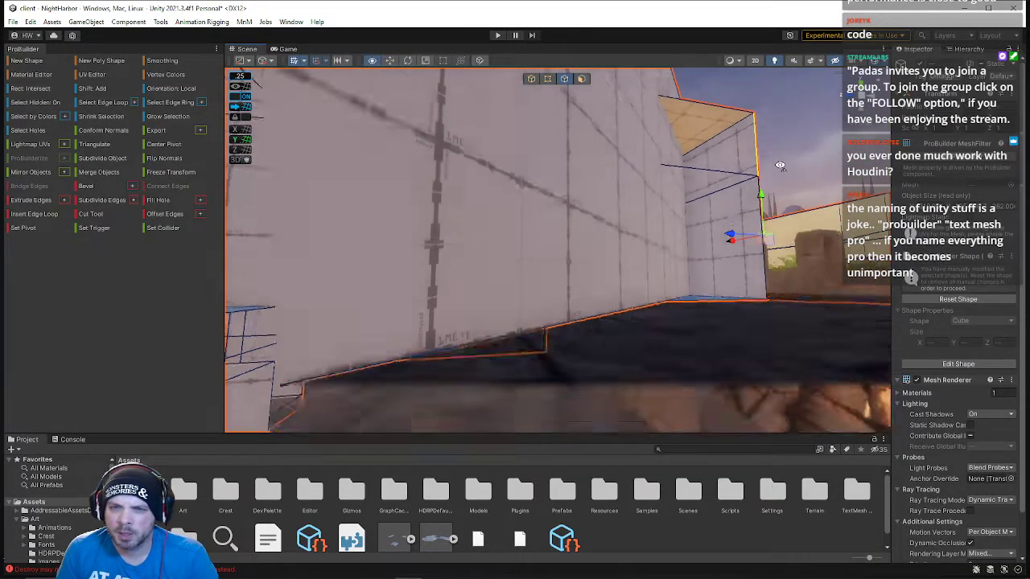
{"action": "left_click", "coordinate": [758, 115]}
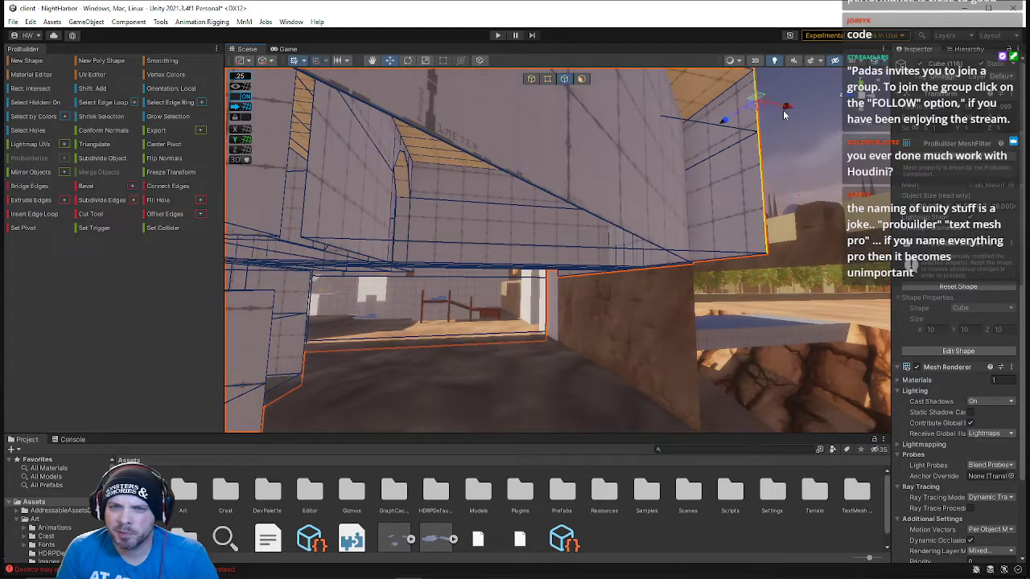
{"action": "left_click_drag", "start_coordinate": [782, 114], "coordinate": [711, 113]}
{"action": "right_click_drag", "start_coordinate": [595, 141], "coordinate": [595, 164]}
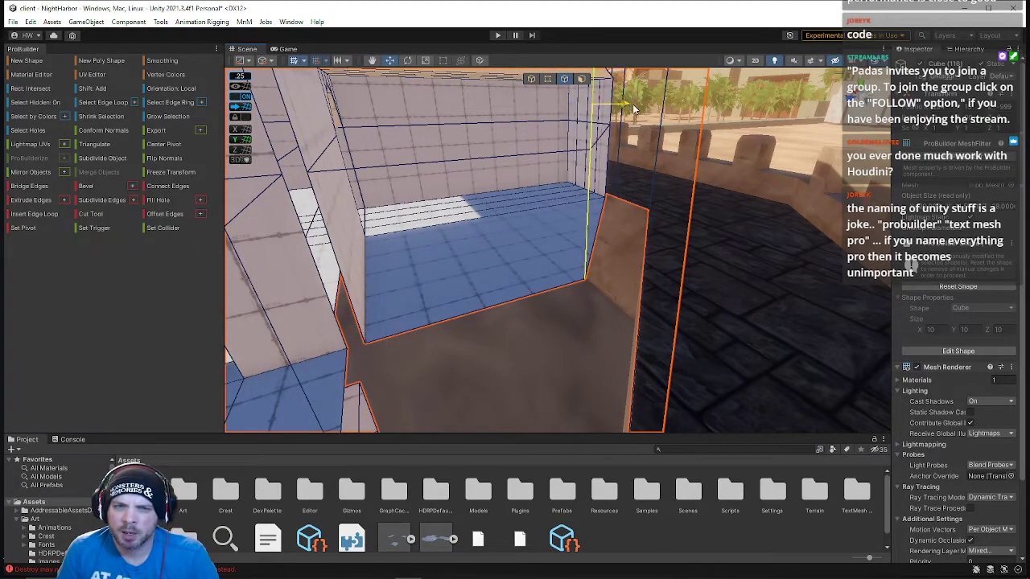
Select the opposite side wall's upper and lower faces behind the arch and move them outward to widen the room
{"action": "right_click_drag", "start_coordinate": [688, 103], "coordinate": [604, 188]}
{"action": "right_click_drag", "start_coordinate": [632, 116], "coordinate": [748, 314]}
{"action": "right_click_drag", "start_coordinate": [483, 374], "coordinate": [674, 143]}
{"action": "right_click_drag", "start_coordinate": [587, 86], "coordinate": [686, 139]}
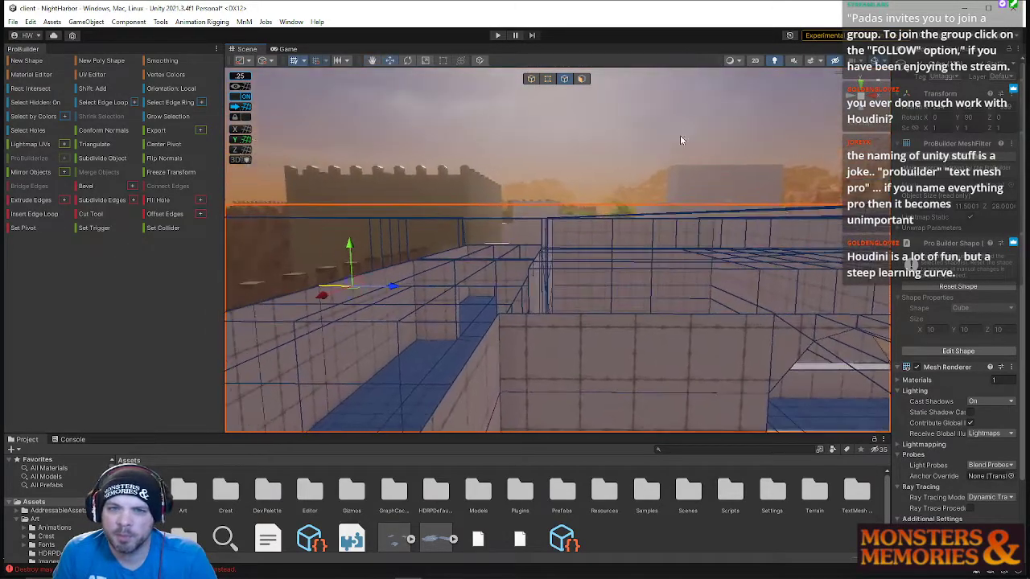
{"action": "left_click", "coordinate": [532, 80]}
{"action": "left_click", "coordinate": [583, 122]}
{"action": "right_click_drag", "start_coordinate": [584, 124], "coordinate": [400, 62]}
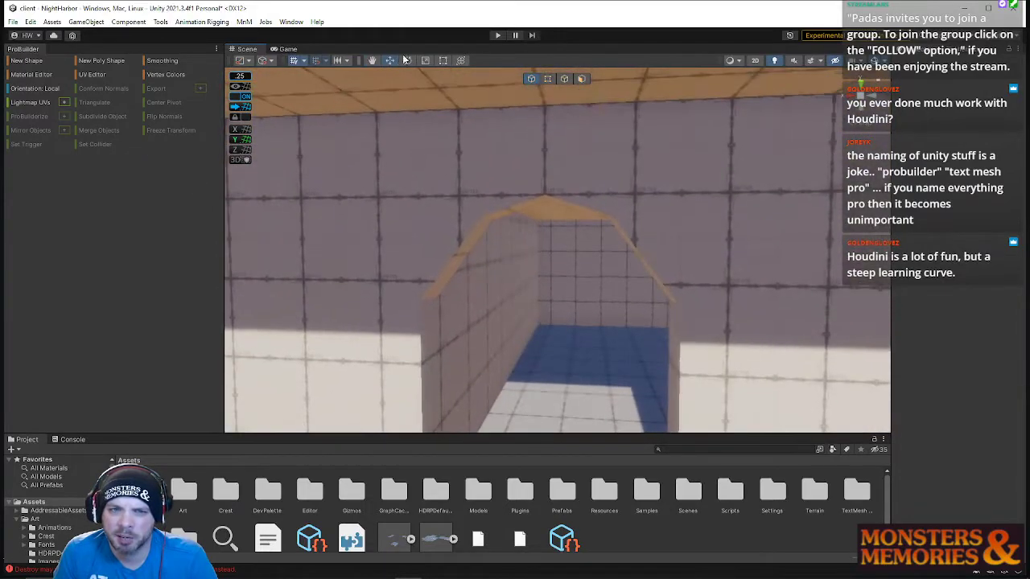
{"action": "left_click", "coordinate": [503, 253]}
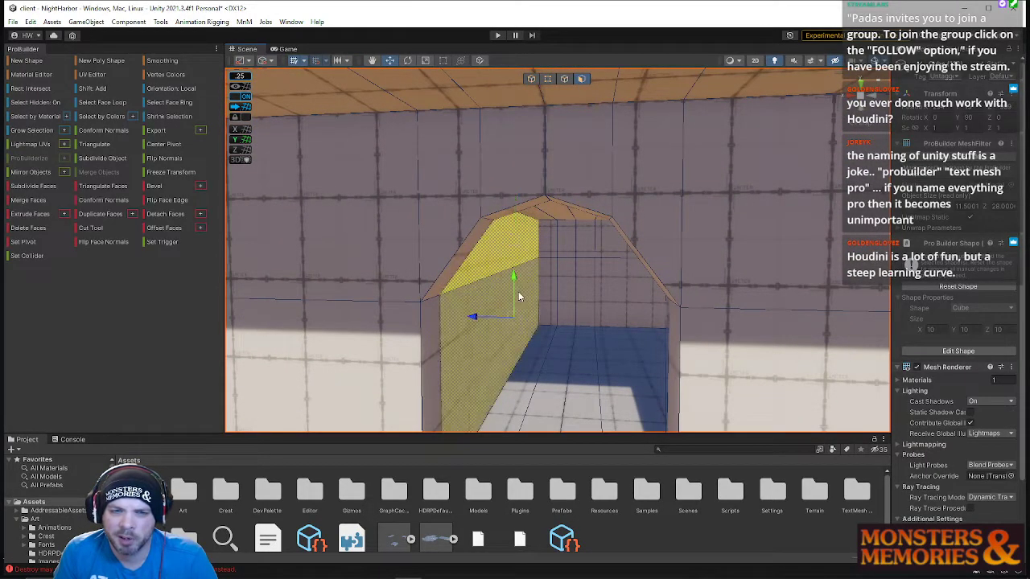
{"action": "right_click_drag", "start_coordinate": [361, 328], "coordinate": [529, 293]}
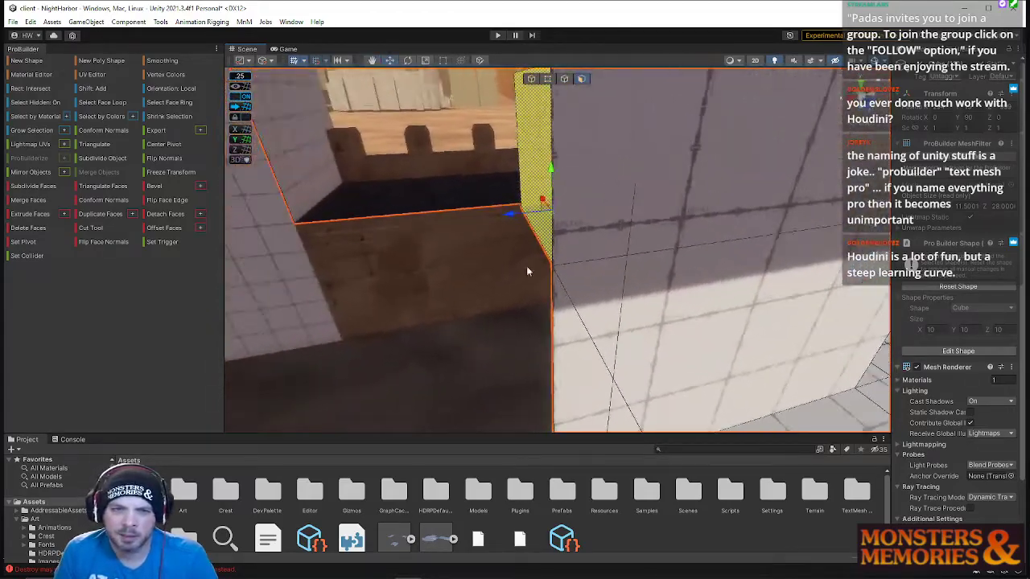
{"action": "left_click_drag", "start_coordinate": [514, 217], "coordinate": [453, 223]}
{"action": "right_click_drag", "start_coordinate": [477, 244], "coordinate": [460, 257]}
{"action": "left_click", "coordinate": [619, 141]}
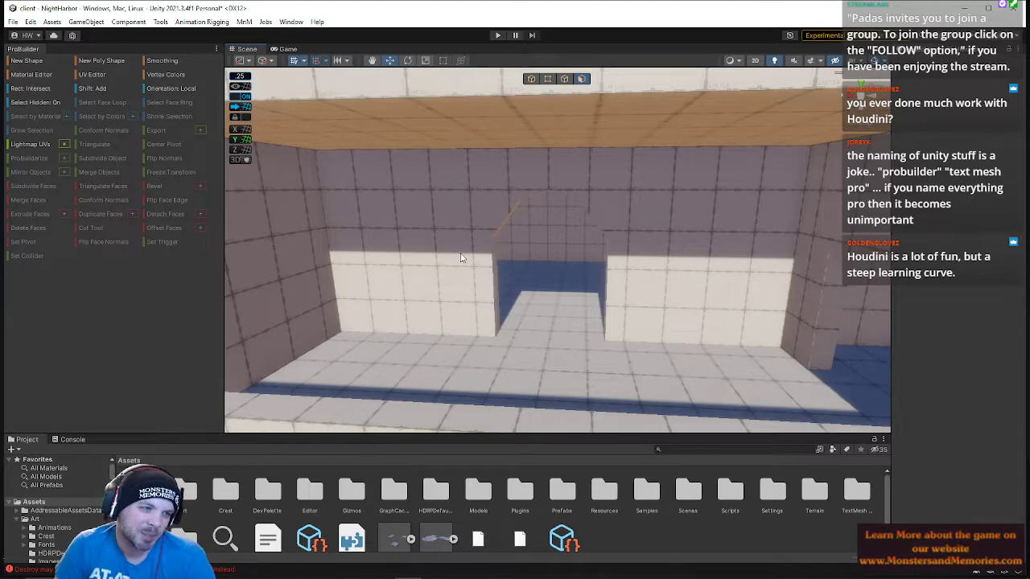
Try to insert vertical edge loops in the widened room's end wall and select one of its vertical edges
{"action": "right_click_drag", "start_coordinate": [638, 176], "coordinate": [418, 176]}
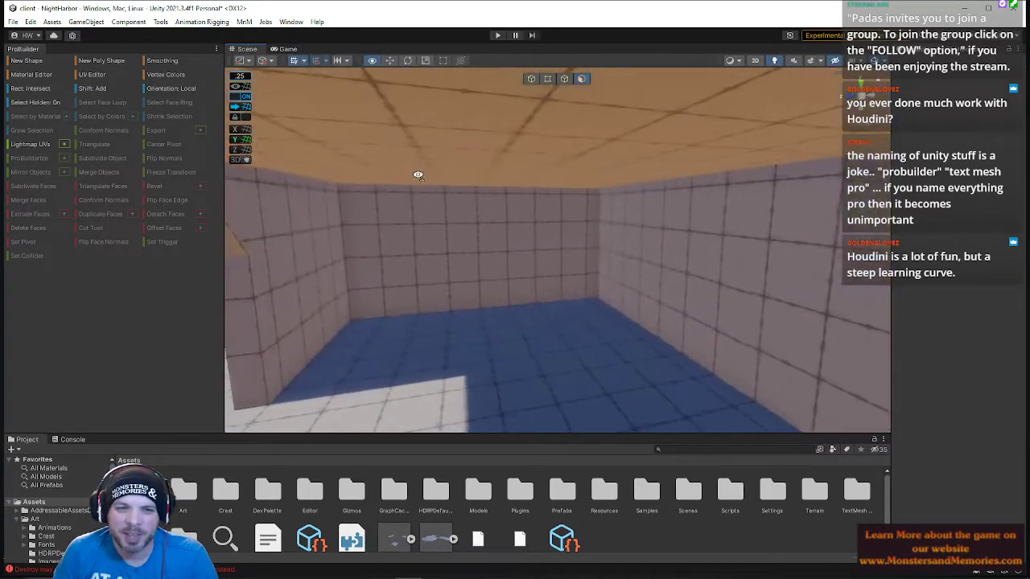
{"action": "left_click", "coordinate": [566, 79]}
{"action": "left_click", "coordinate": [503, 188]}
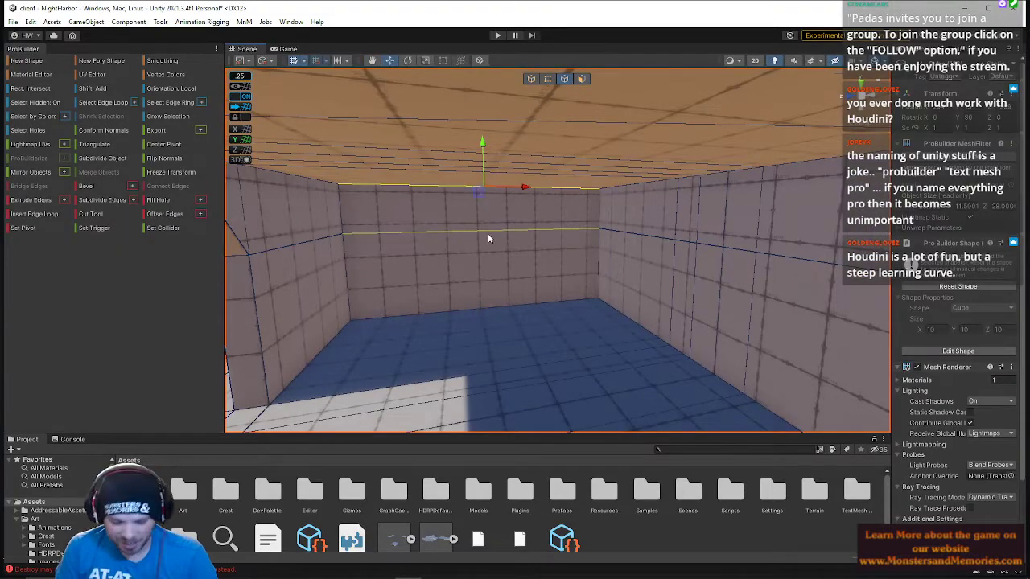
{"action": "double_click", "coordinate": [486, 235]}
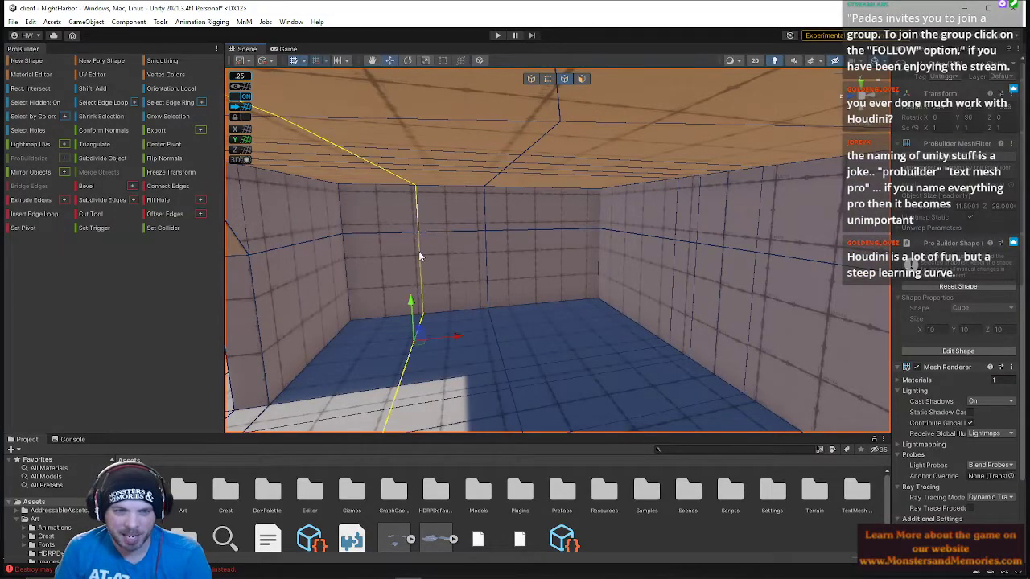
{"action": "left_click", "coordinate": [416, 217]}
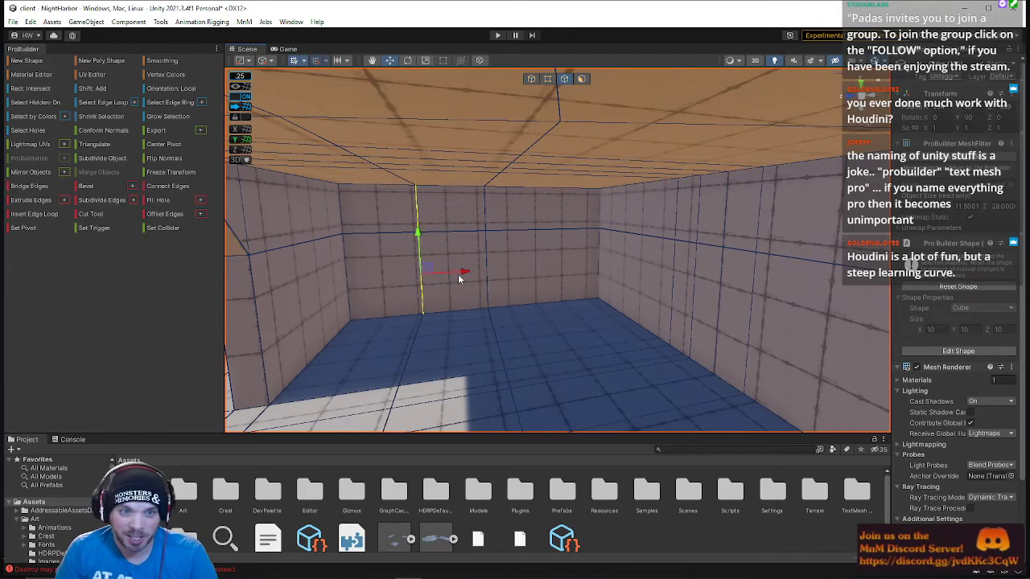
{"action": "key", "text": "ctrl+z"}
{"action": "key", "text": "ctrl+z"}
{"action": "key", "text": "ctrl+z"}
{"action": "key", "text": "ctrl+z"}
{"action": "key", "text": "ctrl+z"}
Select the upper and lower faces of the gallery's end wall beside the parapet and move them outward to lengthen the gallery
{"action": "right_click_drag", "start_coordinate": [467, 261], "coordinate": [473, 229]}
{"action": "left_click", "coordinate": [496, 293]}
{"action": "left_click", "coordinate": [582, 79]}
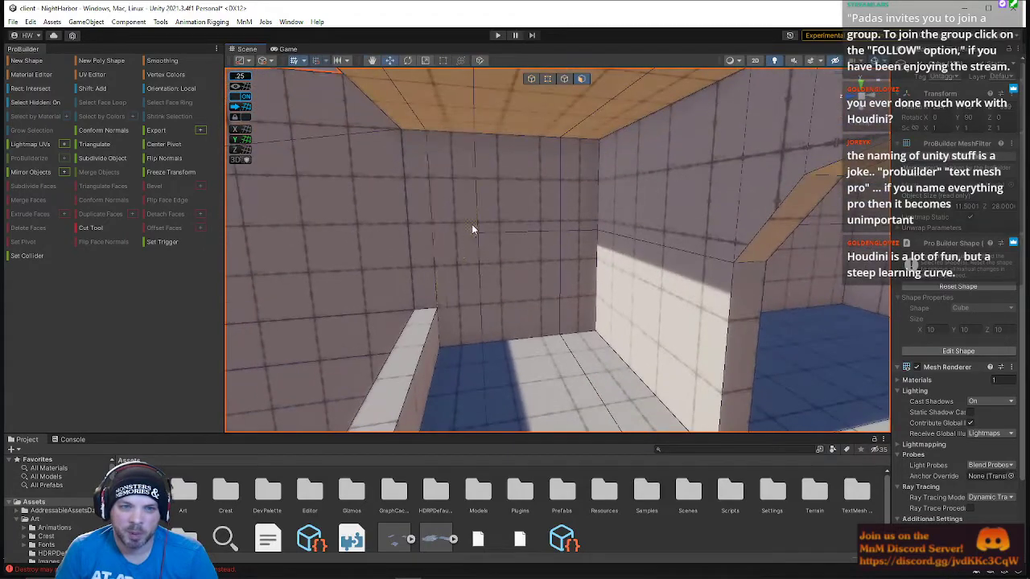
{"action": "left_click", "coordinate": [475, 272]}
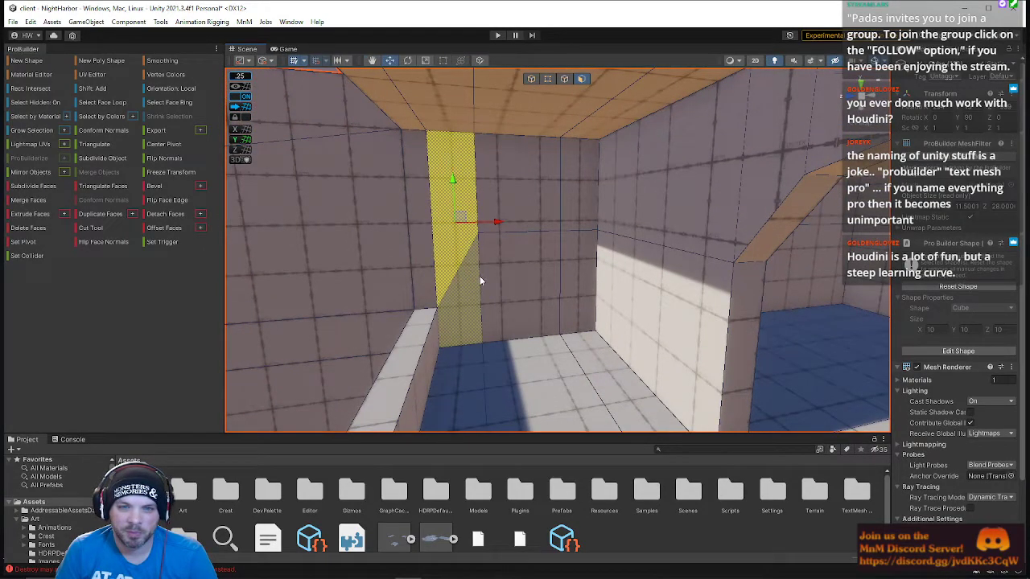
{"action": "right_click_drag", "start_coordinate": [486, 275], "coordinate": [517, 286]}
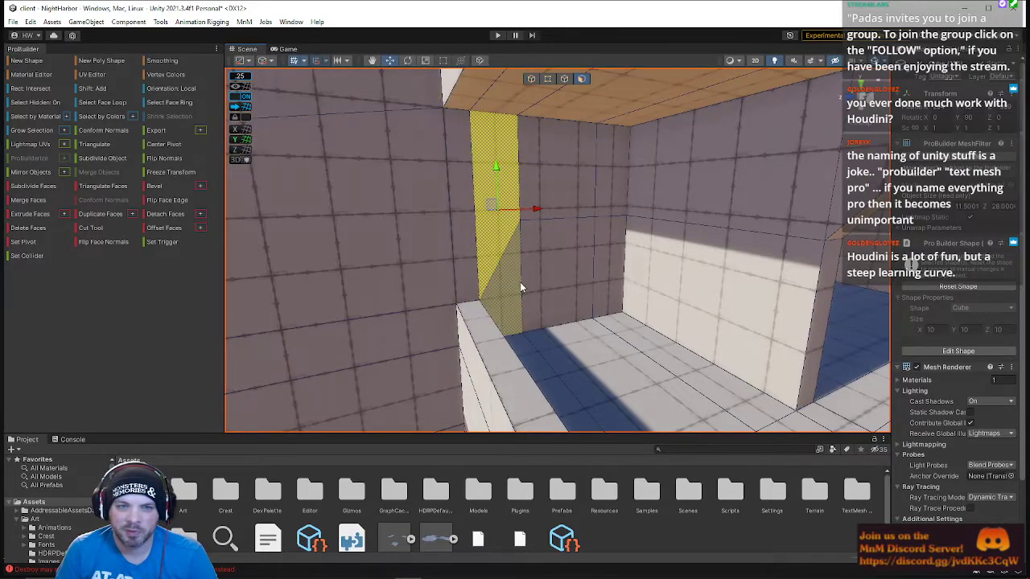
{"action": "left_click", "coordinate": [517, 286]}
{"action": "left_click", "coordinate": [560, 284], "text": "shift"}
{"action": "left_click", "coordinate": [611, 281], "text": "shift"}
{"action": "left_click", "coordinate": [606, 197], "text": "shift"}
{"action": "left_click", "coordinate": [551, 196], "text": "shift"}
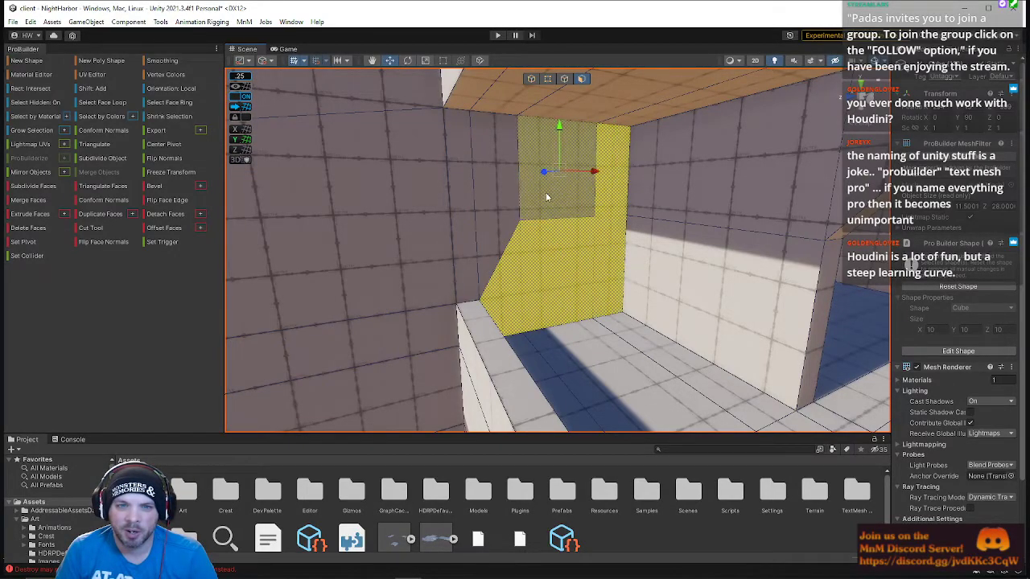
{"action": "right_click_drag", "start_coordinate": [472, 215], "coordinate": [435, 201]}
{"action": "left_click_drag", "start_coordinate": [427, 196], "coordinate": [321, 177]}
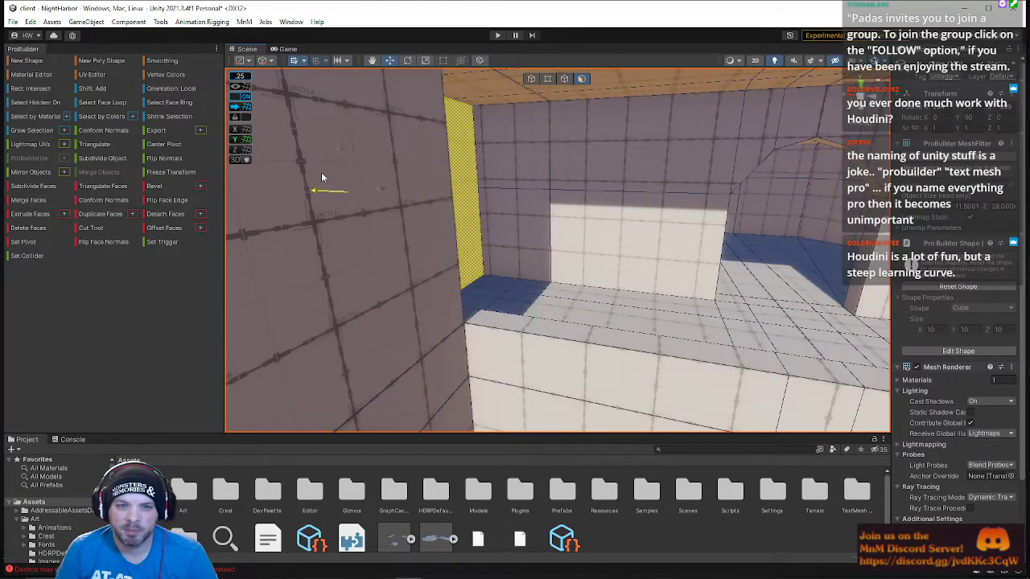
{"action": "right_click_drag", "start_coordinate": [322, 185], "coordinate": [329, 213]}
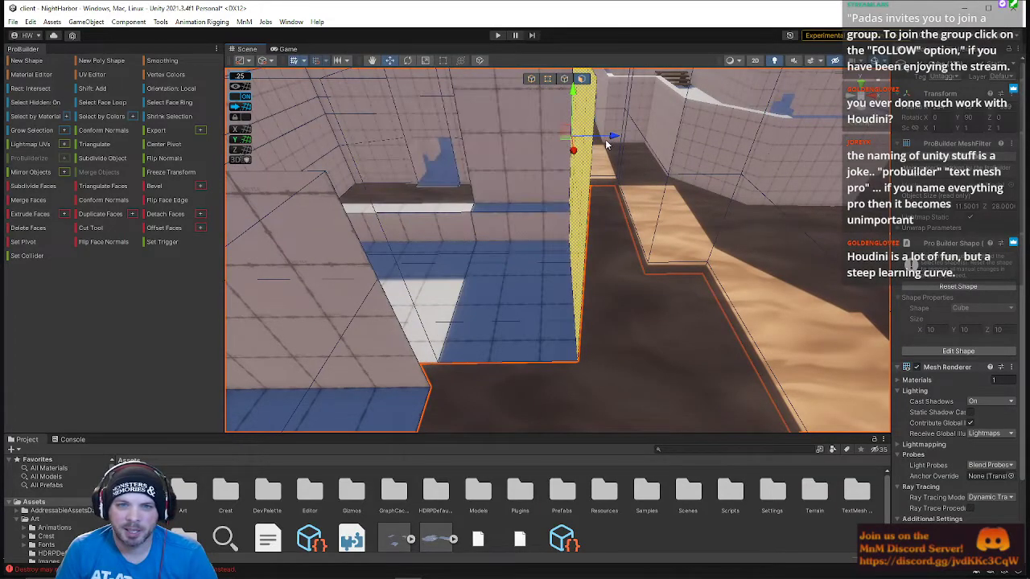
{"action": "left_click_drag", "start_coordinate": [613, 136], "coordinate": [666, 138]}
Delete the wall faces above the parapet in the lengthened part of the gallery to open it outward
{"action": "key", "text": "w"}
{"action": "mouse_move", "coordinate": [568, 176]}
{"action": "right_mouse_down"}
{"action": "mouse_move", "coordinate": [312, 209]}
{"action": "mouse_move", "coordinate": [253, 158]}
{"action": "mouse_move", "coordinate": [311, 159]}
{"action": "mouse_move", "coordinate": [310, 197]}
{"action": "mouse_move", "coordinate": [336, 267]}
{"action": "mouse_move", "coordinate": [372, 236]}
{"action": "mouse_move", "coordinate": [595, 129]}
{"action": "mouse_move", "coordinate": [660, 112]}
{"action": "mouse_move", "coordinate": [581, 188]}
{"action": "right_mouse_up"}
{"action": "left_click", "coordinate": [508, 189]}
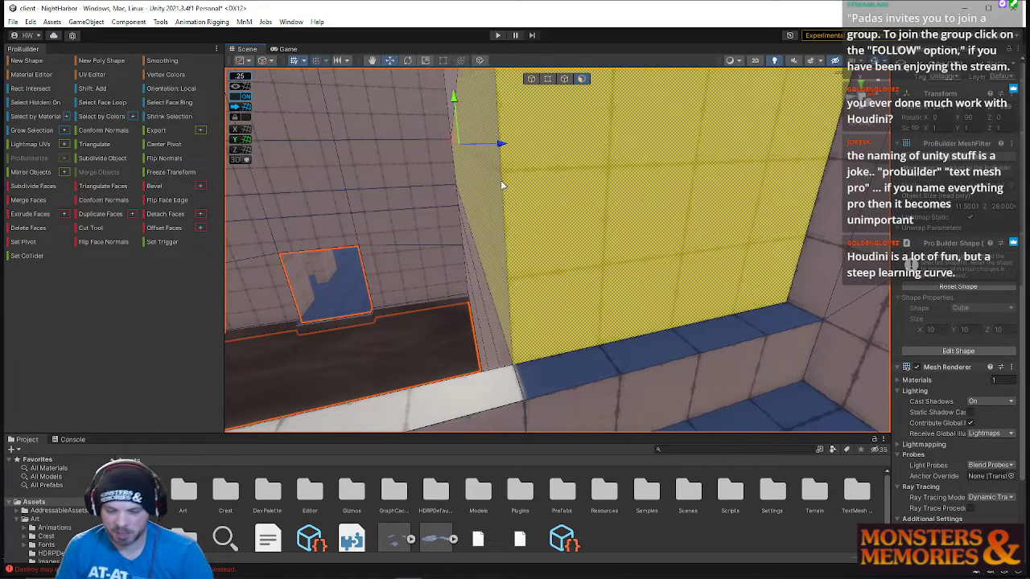
{"action": "key", "text": "Delete"}
Insert an edge loop across the parapet in the lengthened part of the gallery and reposition it
{"action": "left_click", "coordinate": [656, 354]}
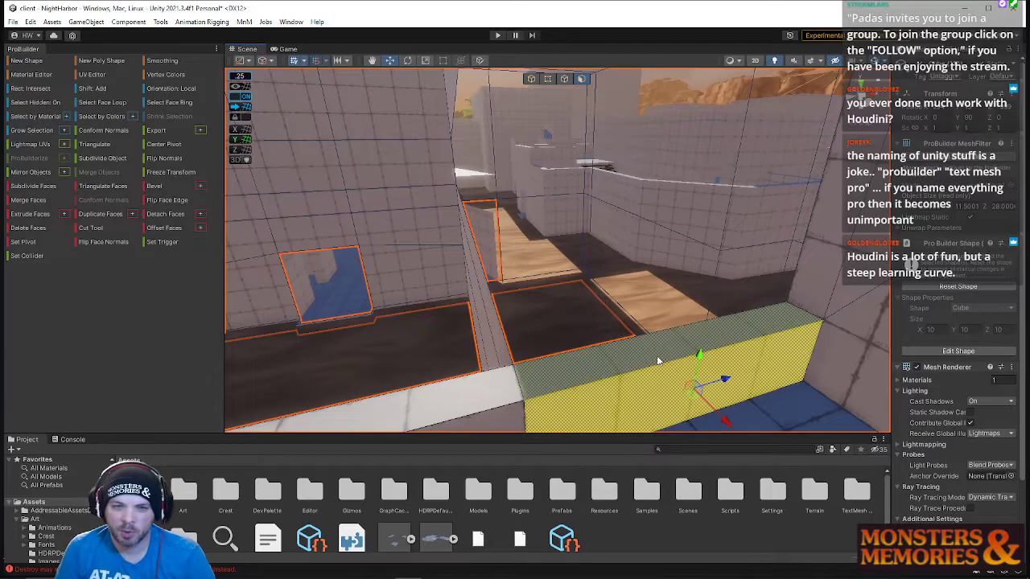
{"action": "right_click_drag", "start_coordinate": [659, 362], "coordinate": [616, 401]}
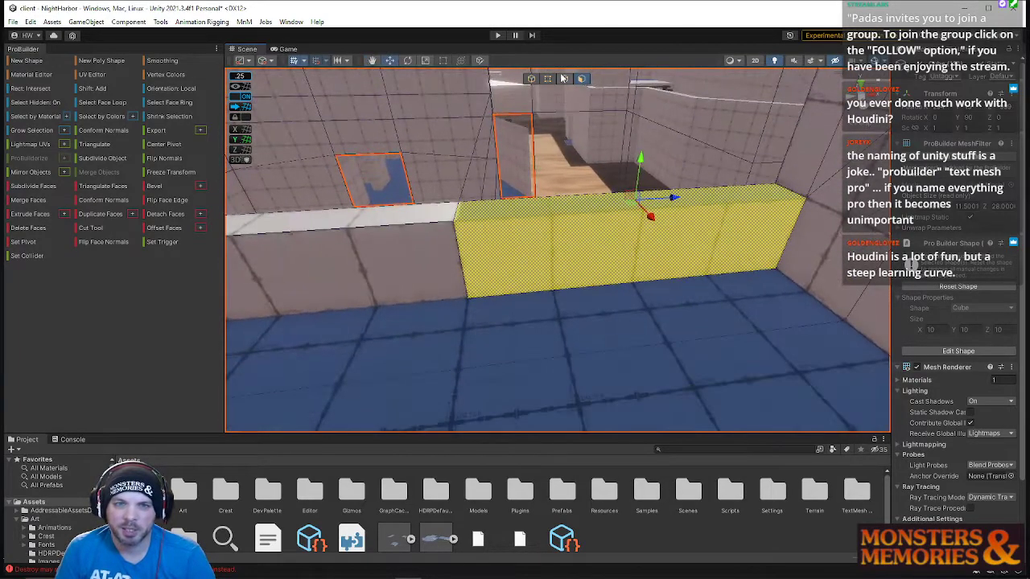
{"action": "left_click", "coordinate": [565, 79]}
{"action": "left_click", "coordinate": [551, 202]}
{"action": "mouse_move", "coordinate": [548, 227]}
{"action": "right_mouse_down"}
{"action": "mouse_move", "coordinate": [556, 108]}
{"action": "mouse_move", "coordinate": [543, 233]}
{"action": "right_mouse_up"}
{"action": "key", "text": "alt+u"}
{"action": "right_click_drag", "start_coordinate": [567, 280], "coordinate": [769, 318]}
{"action": "left_click_drag", "start_coordinate": [729, 254], "coordinate": [718, 301]}
Delete the parapet's inner side and top faces beyond the inserted edge loop
{"action": "right_click_drag", "start_coordinate": [674, 261], "coordinate": [565, 216]}
{"action": "left_click", "coordinate": [581, 78]}
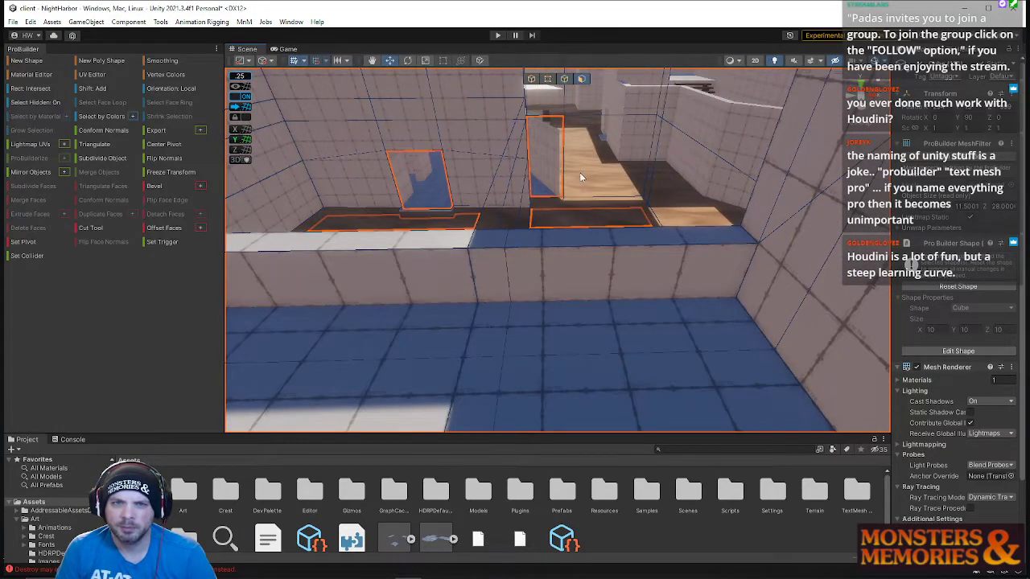
{"action": "left_click", "coordinate": [598, 251]}
{"action": "left_click", "coordinate": [608, 238], "text": "shift"}
{"action": "key", "text": "BackSpace"}
Select the exposed border edges of the floor and side wall and move them in line with each other
{"action": "left_click", "coordinate": [565, 78]}
{"action": "right_click_drag", "start_coordinate": [541, 161], "coordinate": [362, 197]}
{"action": "left_click", "coordinate": [631, 300]}
{"action": "left_click", "coordinate": [574, 206]}
{"action": "left_click", "coordinate": [517, 288]}
{"action": "right_click_drag", "start_coordinate": [519, 296], "coordinate": [561, 285]}
{"action": "left_click", "coordinate": [533, 283]}
{"action": "left_click_drag", "start_coordinate": [581, 274], "coordinate": [550, 274]}
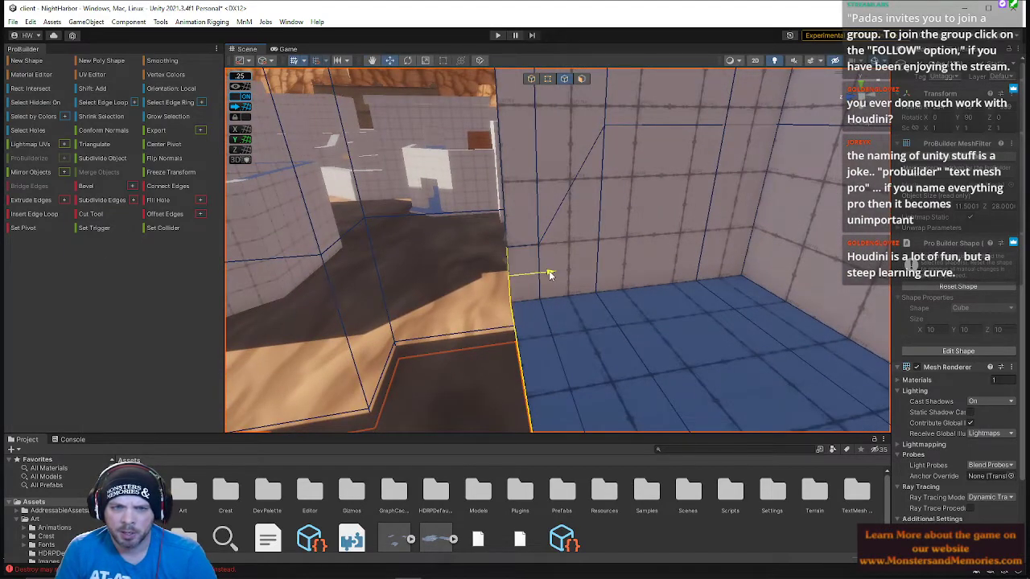
Weld the corner vertices at the parapet's cut end and select the vertices at the opposite wall corner
{"action": "left_click", "coordinate": [547, 78]}
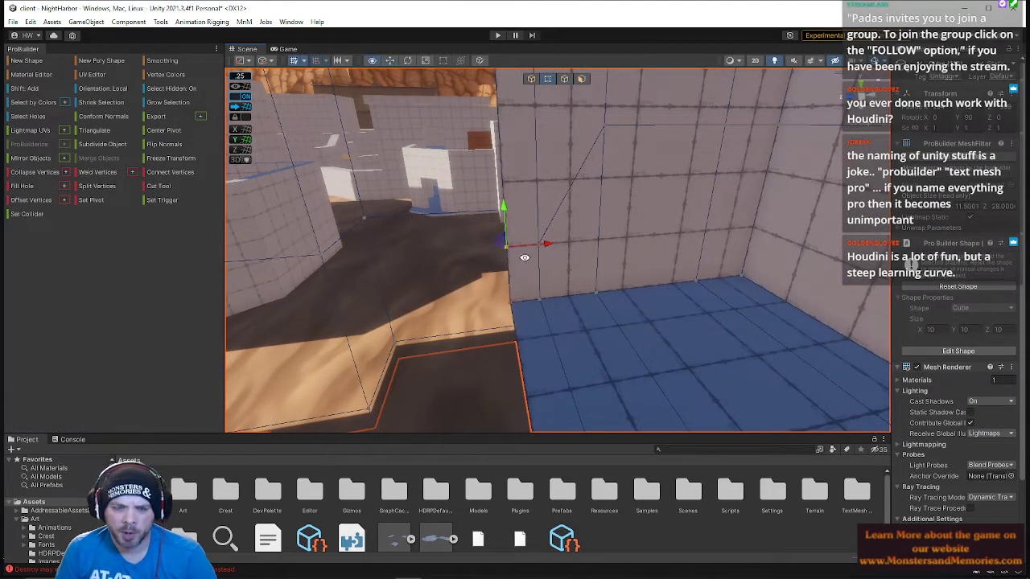
{"action": "right_click_drag", "start_coordinate": [524, 257], "coordinate": [653, 227]}
{"action": "left_click", "coordinate": [682, 239]}
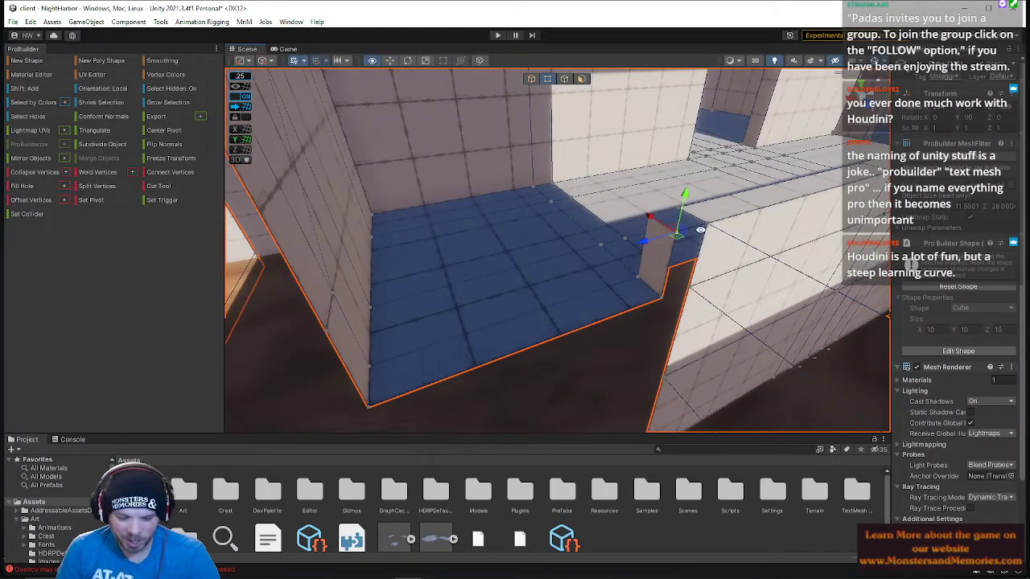
{"action": "key", "text": "alt+v"}
{"action": "right_click_drag", "start_coordinate": [670, 229], "coordinate": [551, 280]}
{"action": "left_click", "coordinate": [535, 291], "text": "shift"}
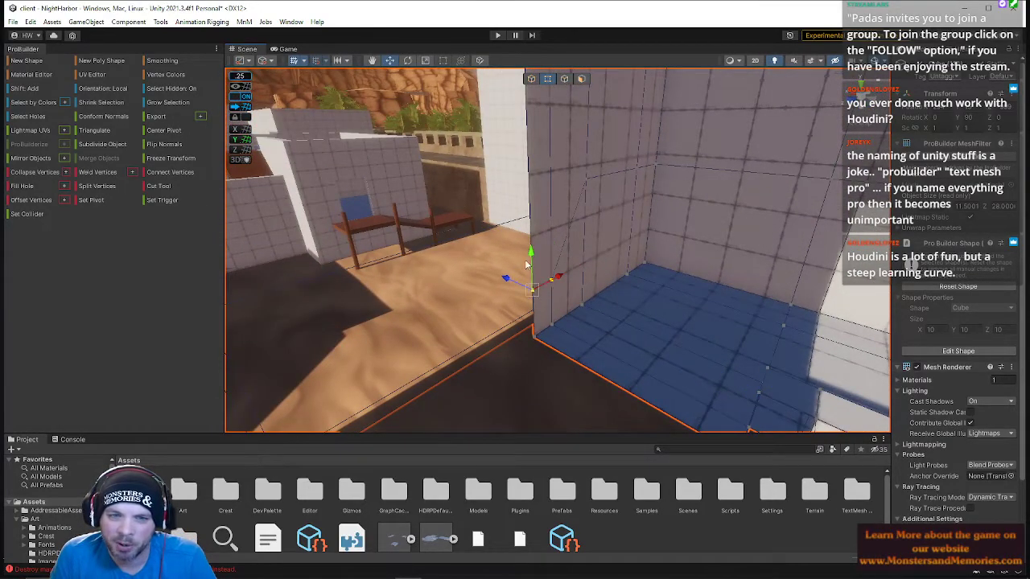
Select the row of vertices along the top of the gallery's side opening and move them upward
{"action": "right_click_drag", "start_coordinate": [546, 166], "coordinate": [372, 53]}
{"action": "right_click_drag", "start_coordinate": [457, 117], "coordinate": [374, 140]}
{"action": "left_click", "coordinate": [392, 202]}
{"action": "right_click_drag", "start_coordinate": [391, 202], "coordinate": [310, 187]}
{"action": "left_click", "coordinate": [301, 229], "text": "shift"}
{"action": "left_click", "coordinate": [420, 228], "text": "shift"}
{"action": "left_click", "coordinate": [490, 226], "text": "shift"}
{"action": "left_click_drag", "start_coordinate": [490, 198], "coordinate": [493, 149]}
{"action": "right_click_drag", "start_coordinate": [492, 150], "coordinate": [421, 207]}
{"action": "key", "text": "s"}
{"action": "left_click", "coordinate": [423, 235]}
{"action": "left_click", "coordinate": [447, 236], "text": "shift"}
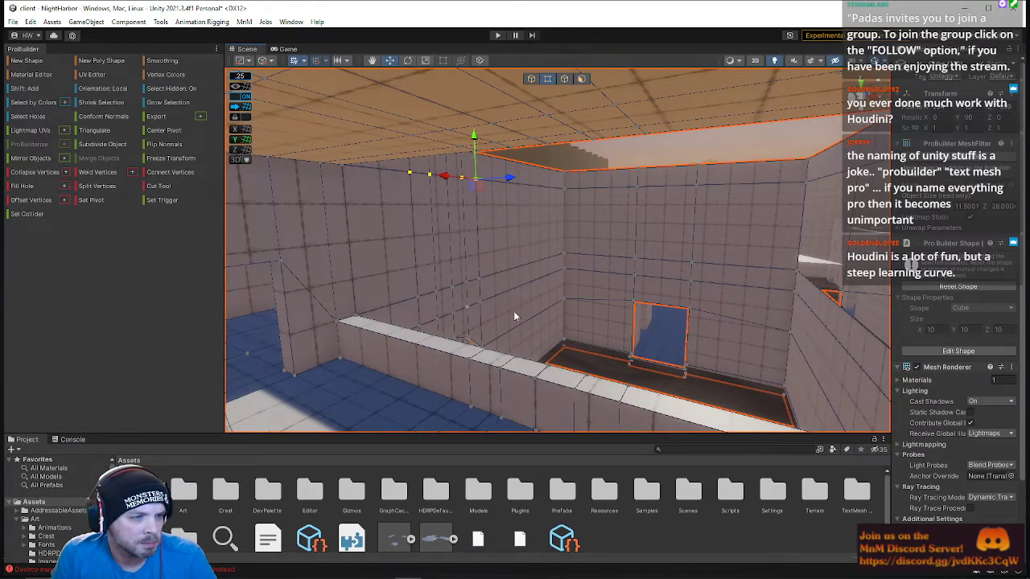
Select the opening's ceiling, wall, floor and parapet-end border edges and move them outward to extend the gallery
{"action": "right_click_drag", "start_coordinate": [521, 236], "coordinate": [660, 153]}
{"action": "left_click", "coordinate": [566, 78]}
{"action": "right_click_drag", "start_coordinate": [571, 125], "coordinate": [531, 138]}
{"action": "left_click", "coordinate": [525, 152]}
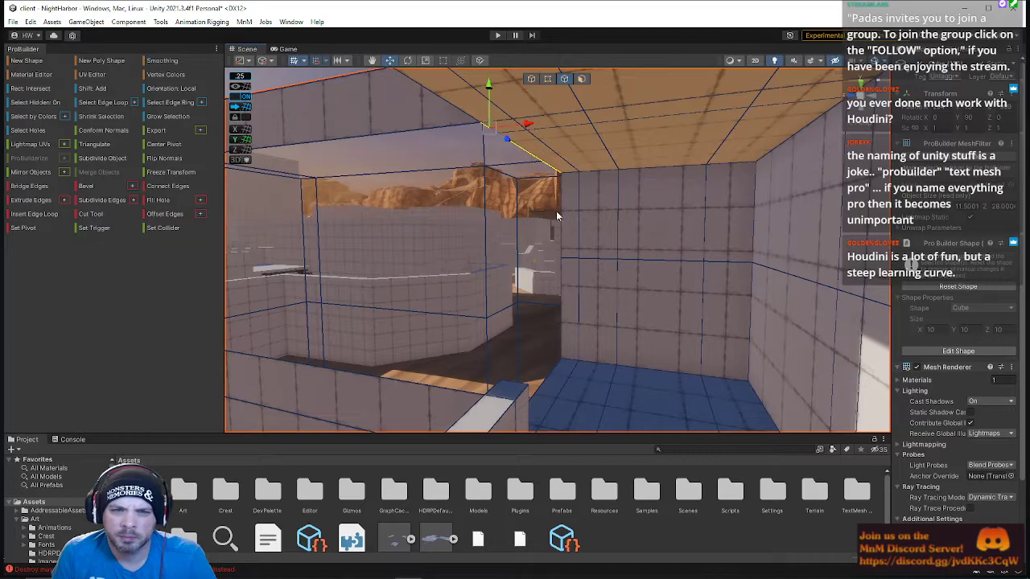
{"action": "left_click", "coordinate": [563, 223], "text": "shift"}
{"action": "left_click", "coordinate": [561, 298], "text": "shift"}
{"action": "left_click", "coordinate": [556, 380], "text": "shift"}
{"action": "right_click_drag", "start_coordinate": [585, 392], "coordinate": [333, 431]}
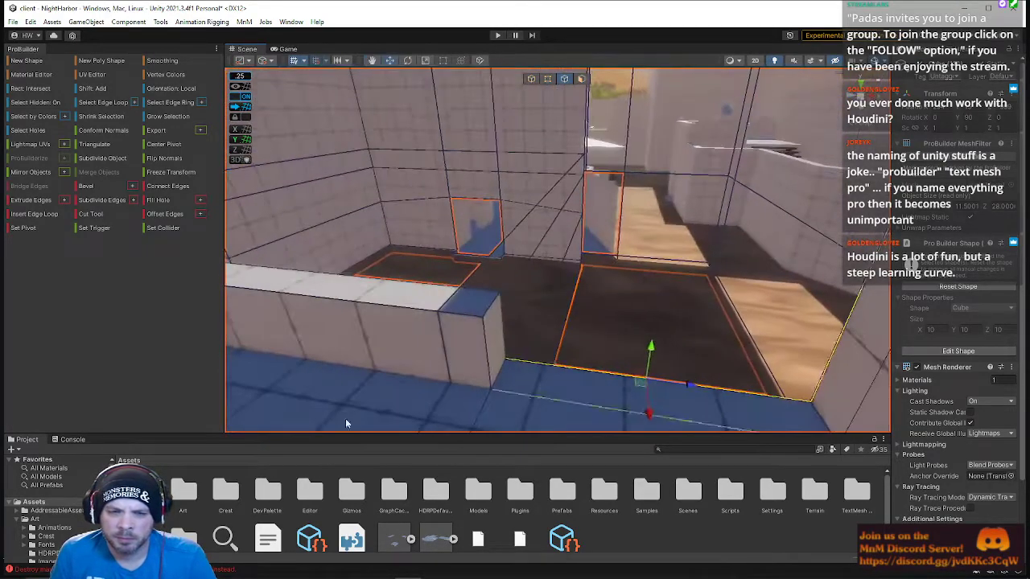
{"action": "left_click", "coordinate": [482, 293], "text": "shift"}
{"action": "right_click_drag", "start_coordinate": [497, 320], "coordinate": [283, 302]}
{"action": "right_click_drag", "start_coordinate": [479, 266], "coordinate": [383, 310]}
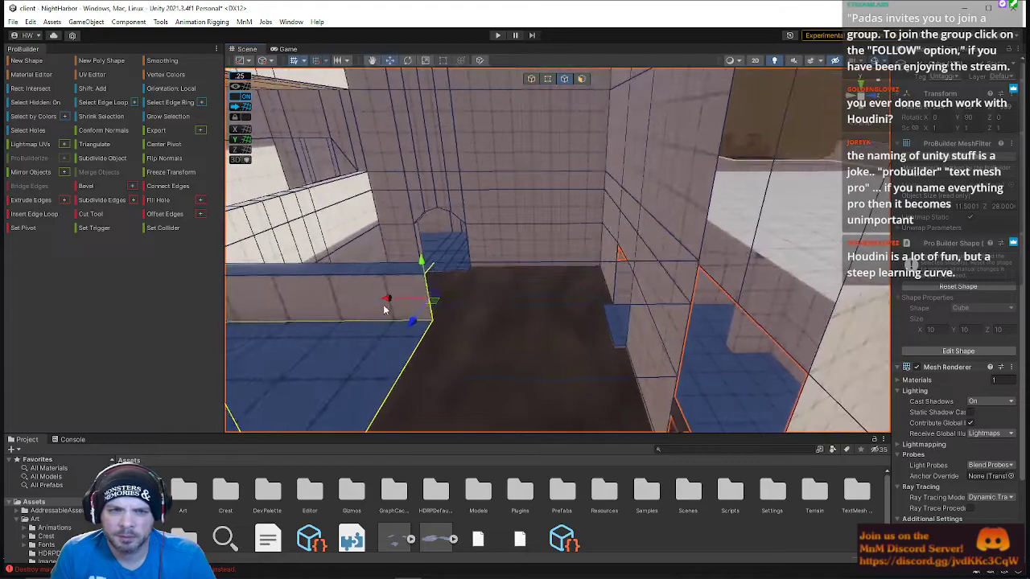
{"action": "left_click_drag", "start_coordinate": [387, 300], "coordinate": [657, 312]}
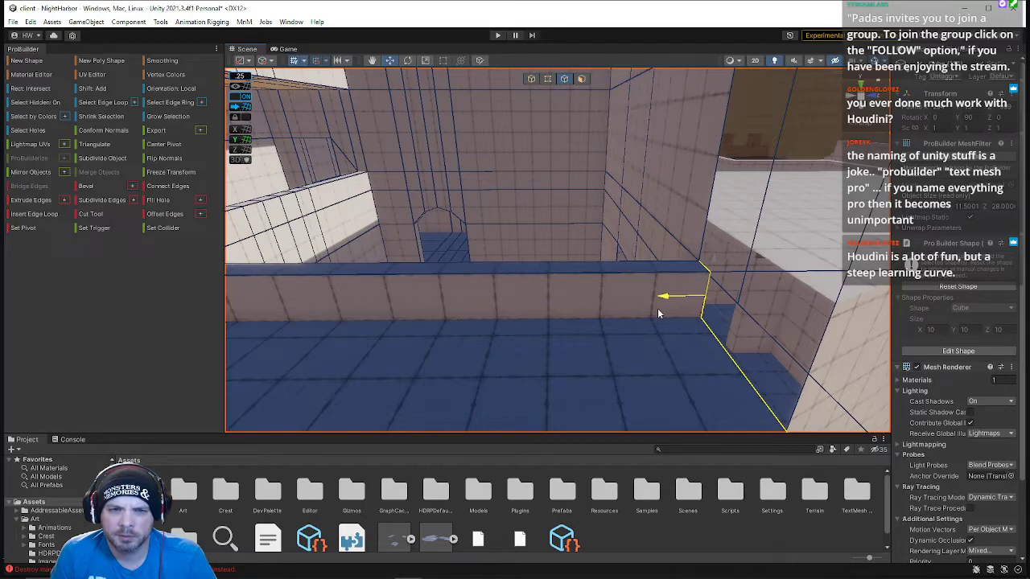
Shift the selected border edges sideways to adjust where the extended floor and wall end
{"action": "right_click_drag", "start_coordinate": [658, 312], "coordinate": [702, 244]}
{"action": "left_click_drag", "start_coordinate": [702, 244], "coordinate": [411, 272]}
{"action": "right_click_drag", "start_coordinate": [448, 256], "coordinate": [465, 326]}
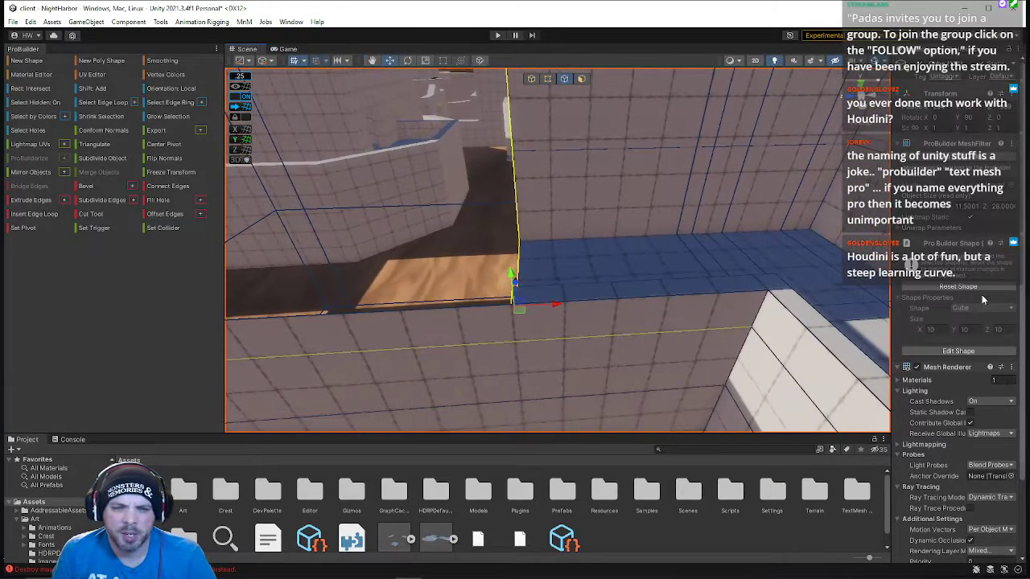
{"action": "left_click_drag", "start_coordinate": [553, 306], "coordinate": [602, 309]}
Insert a vertical edge loop in the courtyard wall below the opening and move it to the corner of the gallery floor
{"action": "right_click_drag", "start_coordinate": [593, 286], "coordinate": [531, 256]}
{"action": "left_click", "coordinate": [538, 253]}
{"action": "key", "text": "alt+u"}
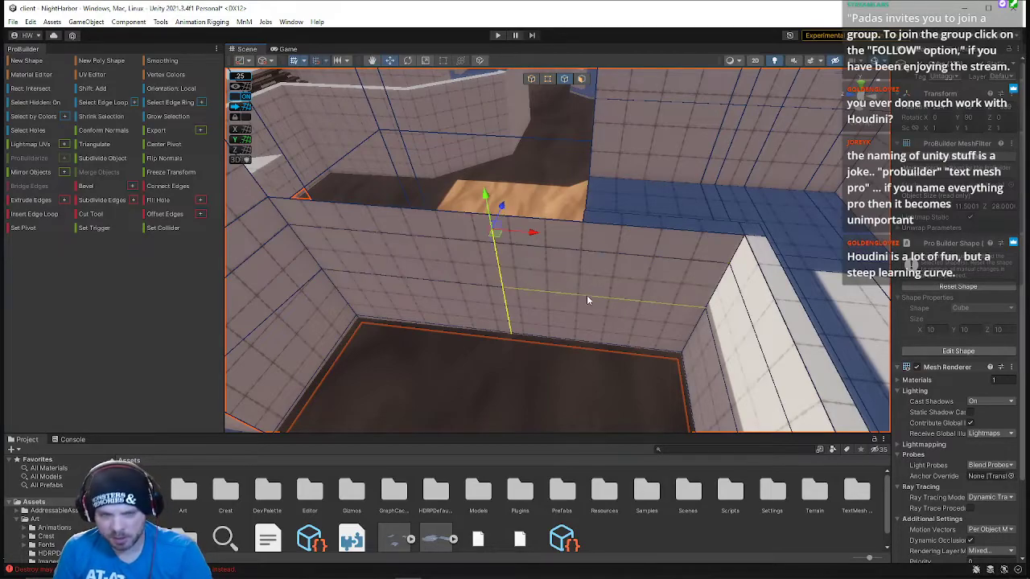
{"action": "left_click_drag", "start_coordinate": [534, 234], "coordinate": [625, 250]}
{"action": "right_click_drag", "start_coordinate": [564, 145], "coordinate": [552, 117]}
{"action": "left_click", "coordinate": [545, 78]}
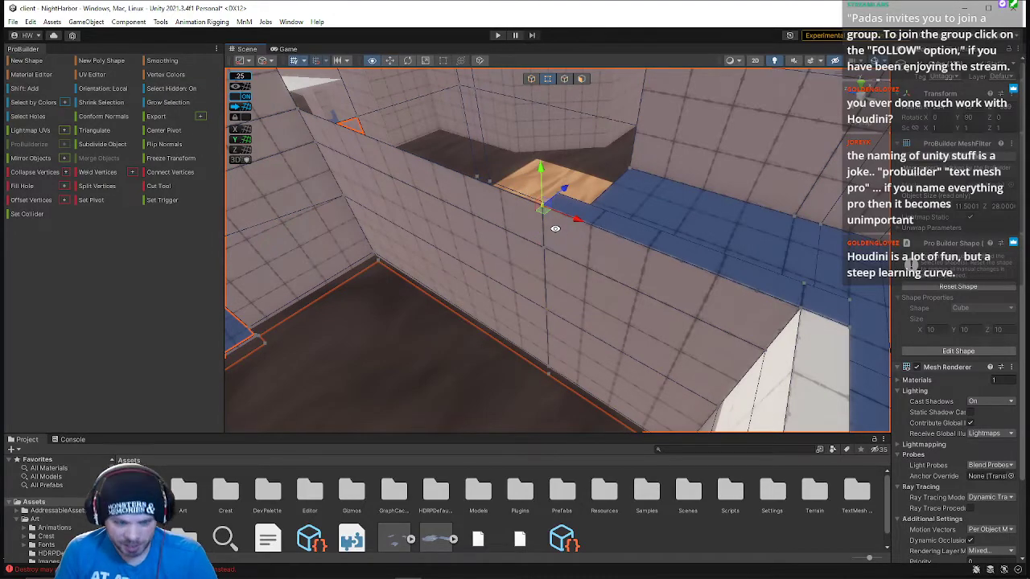
{"action": "right_click_drag", "start_coordinate": [555, 228], "coordinate": [536, 105]}
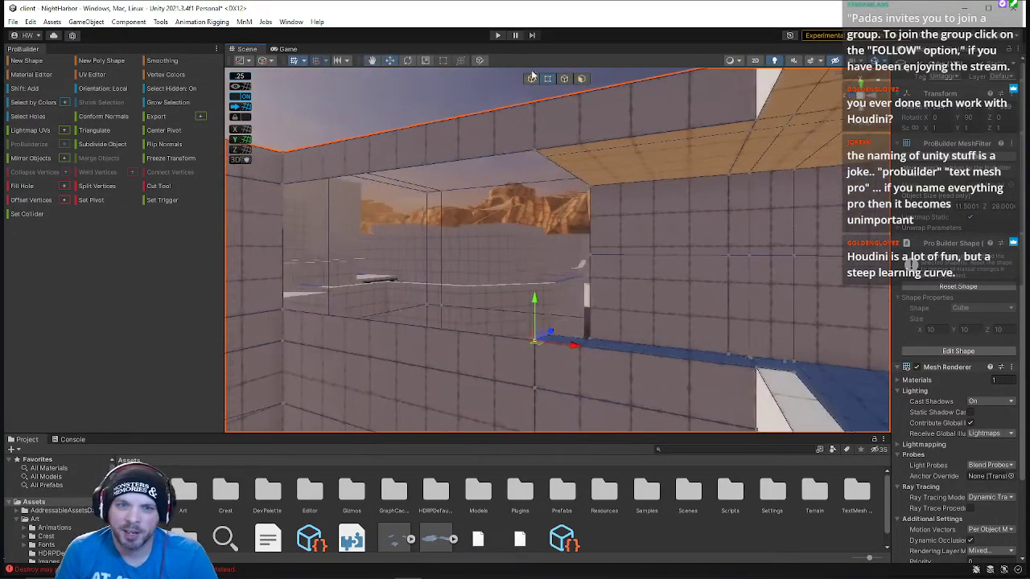
Insert a vertical edge loop in the wall band above the opening and align it with the loop in the wall below
{"action": "left_click", "coordinate": [564, 78]}
{"action": "left_click", "coordinate": [527, 138]}
{"action": "key", "text": "alt+u"}
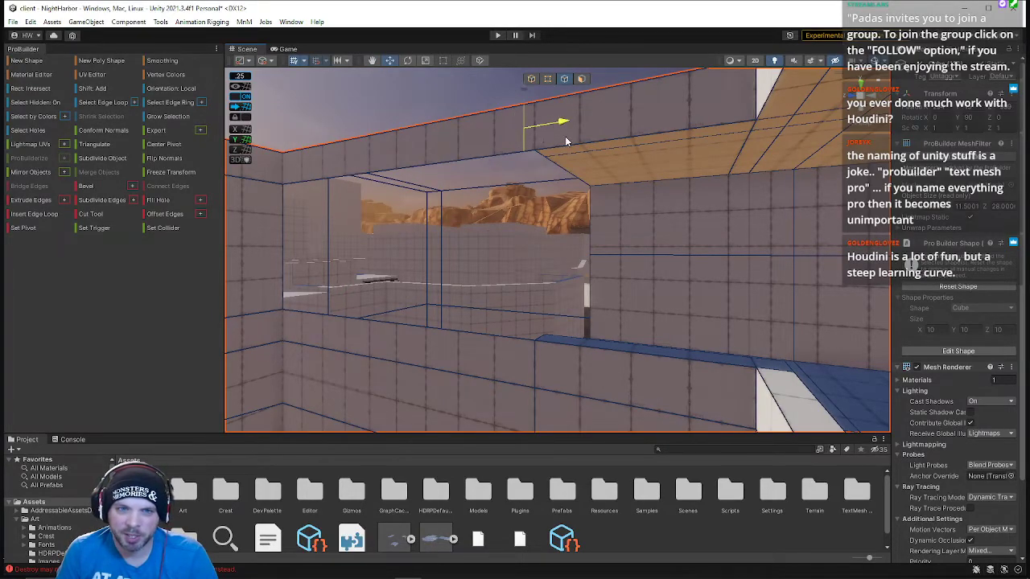
{"action": "left_click", "coordinate": [547, 78]}
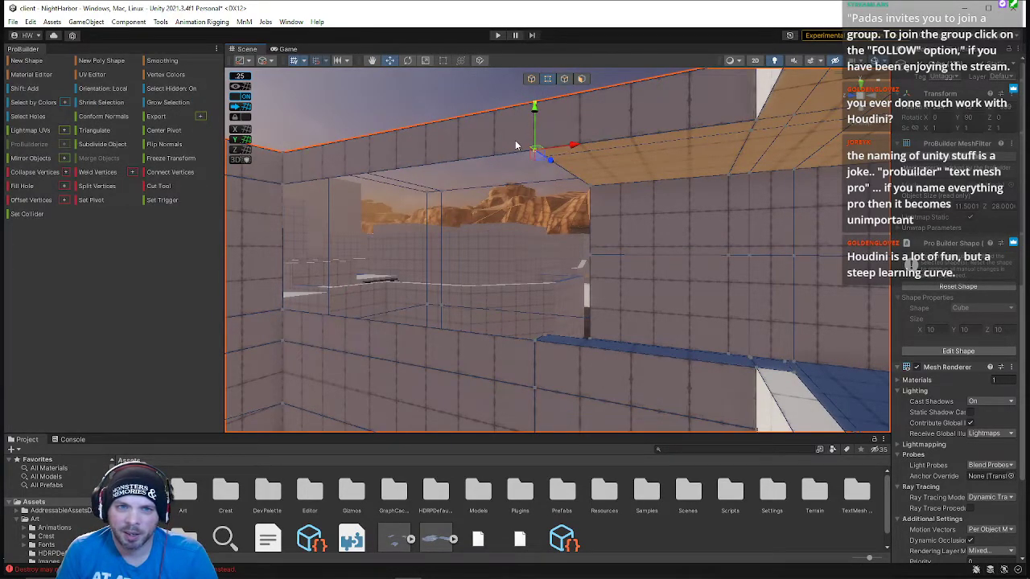
{"action": "left_click", "coordinate": [535, 151]}
{"action": "left_click_drag", "start_coordinate": [553, 151], "coordinate": [566, 240], "text": "alt"}
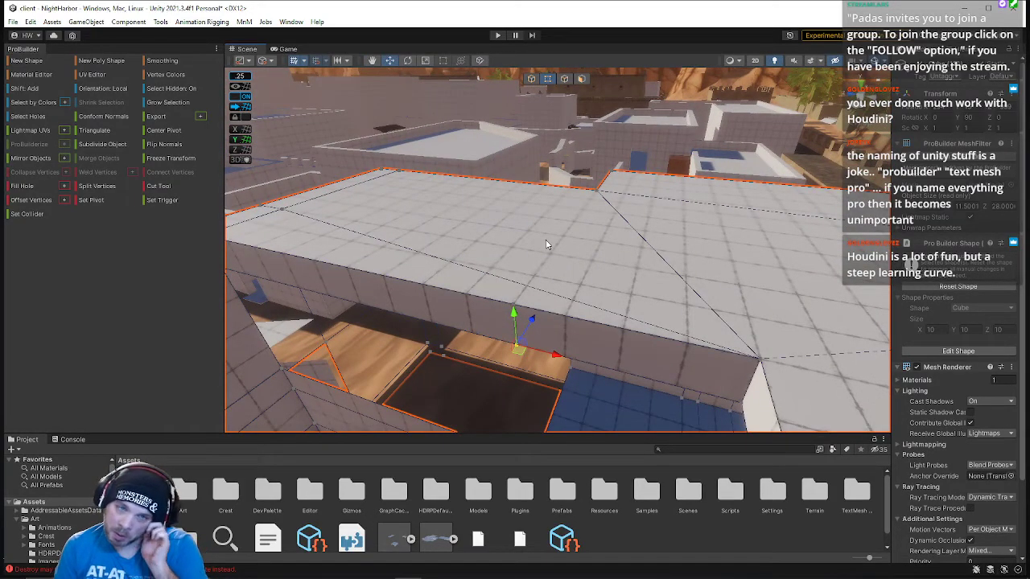
{"action": "left_click_drag", "start_coordinate": [545, 255], "coordinate": [563, 88], "text": "alt"}
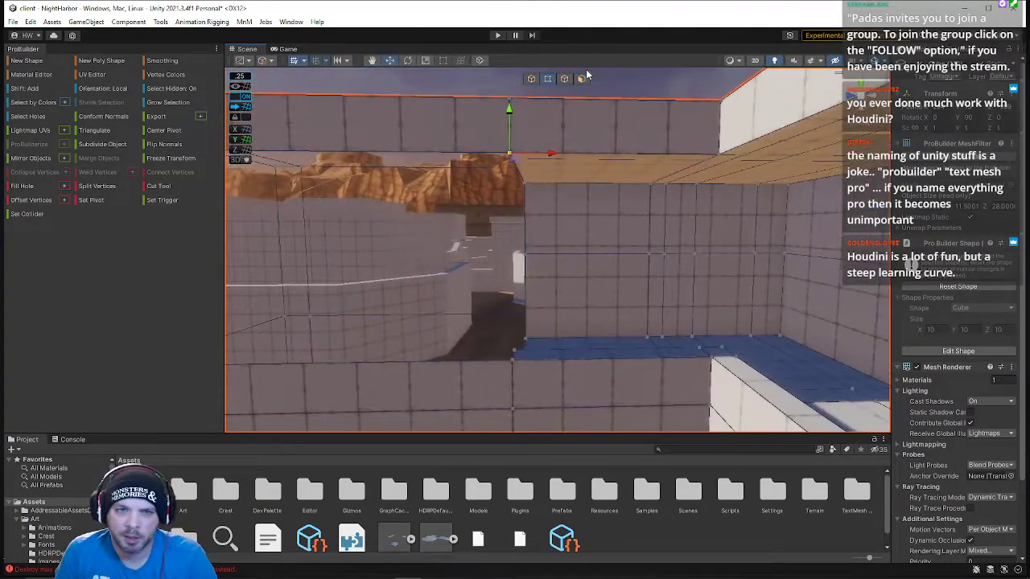
Try to pull the ceiling edge above the gallery's open end downward to close off the opening
{"action": "left_click", "coordinate": [564, 80]}
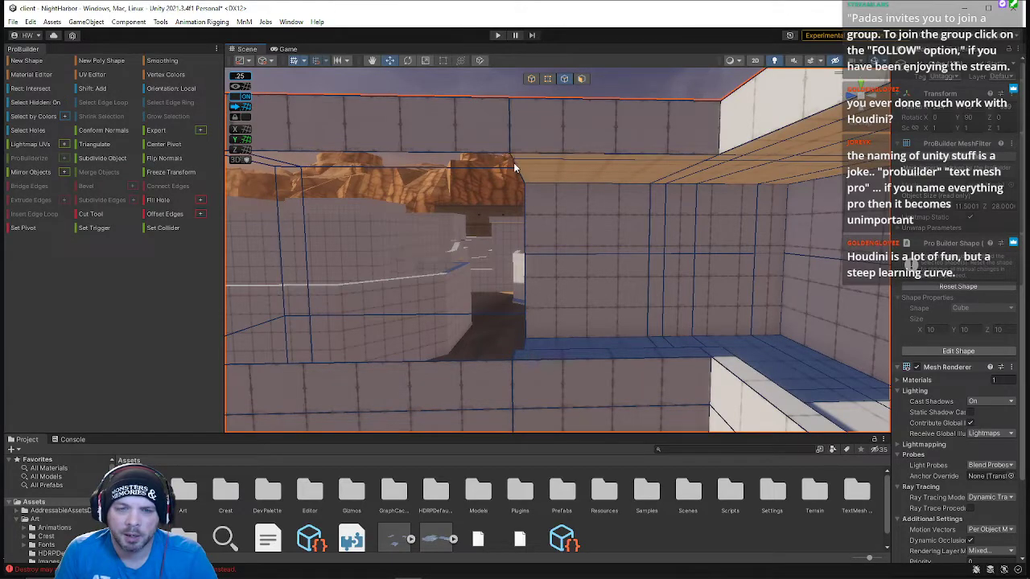
{"action": "left_click_drag", "start_coordinate": [509, 157], "coordinate": [361, 229], "text": "alt"}
{"action": "right_click_drag", "start_coordinate": [362, 229], "coordinate": [306, 233]}
{"action": "right_click_drag", "start_coordinate": [505, 358], "coordinate": [525, 193]}
{"action": "left_click", "coordinate": [532, 204]}
{"action": "left_click_drag", "start_coordinate": [551, 169], "coordinate": [554, 261]}
{"action": "mouse_move", "coordinate": [554, 261]}
{"action": "right_mouse_down"}
{"action": "mouse_move", "coordinate": [558, 274]}
{"action": "mouse_move", "coordinate": [566, 252]}
{"action": "right_mouse_up"}
{"action": "left_click_drag", "start_coordinate": [569, 166], "coordinate": [584, 287]}
{"action": "key", "text": "ctrl+z"}
{"action": "key", "text": "ctrl+z"}
{"action": "key", "text": "ctrl+z"}
Extrude the edge above the gallery's open end down to parapet height and bridge it to the floor edge to close the end wall
{"action": "left_click", "coordinate": [483, 103]}
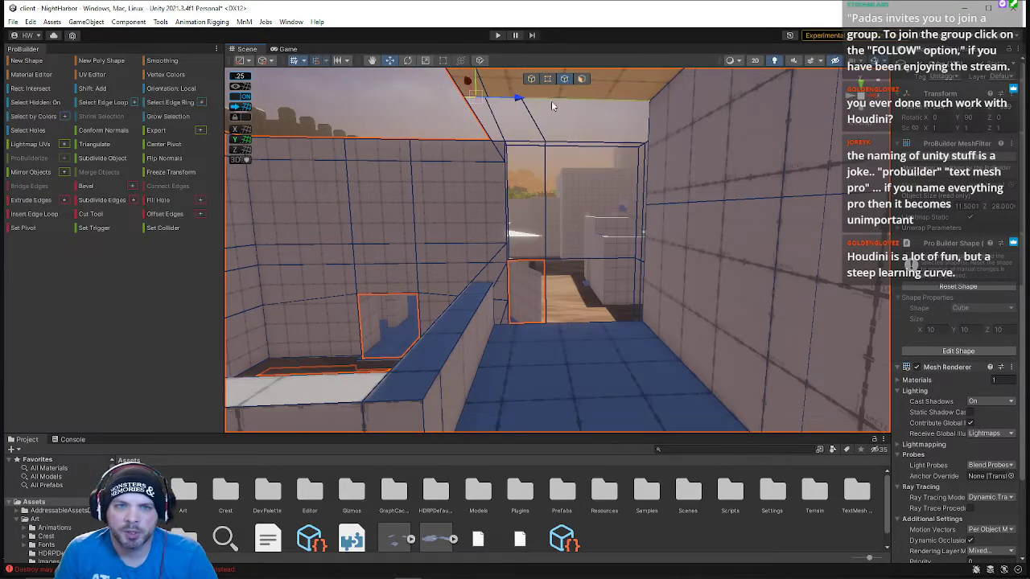
{"action": "key", "text": "f"}
{"action": "left_click_drag", "start_coordinate": [568, 223], "coordinate": [560, 335], "text": "shift"}
{"action": "right_click_drag", "start_coordinate": [563, 337], "coordinate": [581, 378]}
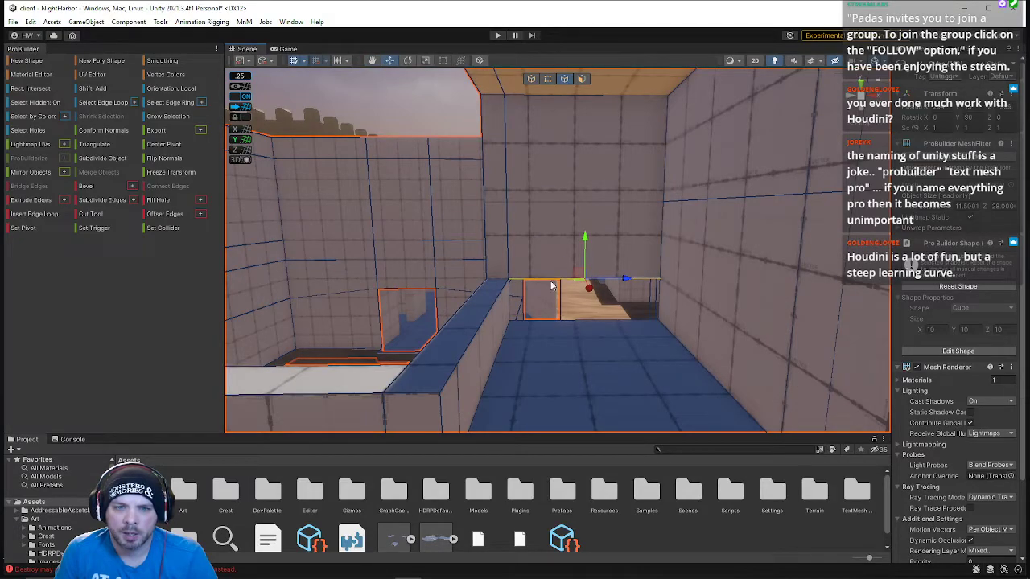
{"action": "left_click", "coordinate": [573, 320], "text": "shift"}
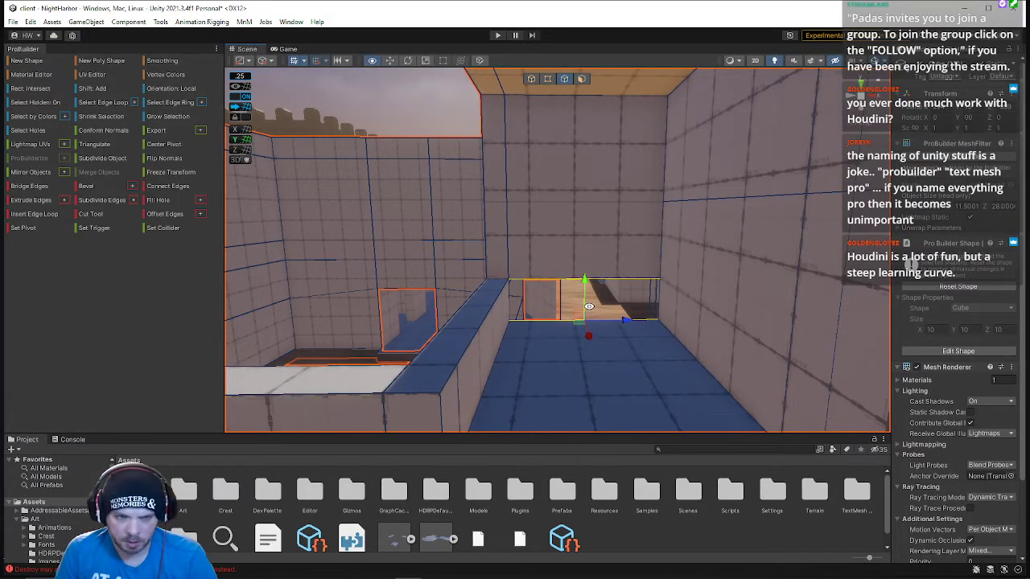
{"action": "key", "text": "alt+b"}
Nudge the mid-height corner vertex of the new end wall to line it up with the neighbouring wall edges
{"action": "right_click_drag", "start_coordinate": [569, 252], "coordinate": [584, 297]}
{"action": "left_click", "coordinate": [547, 79]}
{"action": "right_click_drag", "start_coordinate": [543, 87], "coordinate": [652, 239]}
{"action": "left_click", "coordinate": [649, 241]}
{"action": "left_click", "coordinate": [680, 229]}
{"action": "right_click_drag", "start_coordinate": [680, 175], "coordinate": [615, 203]}
{"action": "right_click_drag", "start_coordinate": [622, 167], "coordinate": [609, 156]}
{"action": "mouse_move", "coordinate": [650, 178]}
{"action": "left_mouse_down"}
{"action": "mouse_move", "coordinate": [656, 233]}
{"action": "mouse_move", "coordinate": [650, 172]}
{"action": "left_mouse_up"}
{"action": "right_click_drag", "start_coordinate": [634, 236], "coordinate": [596, 182]}
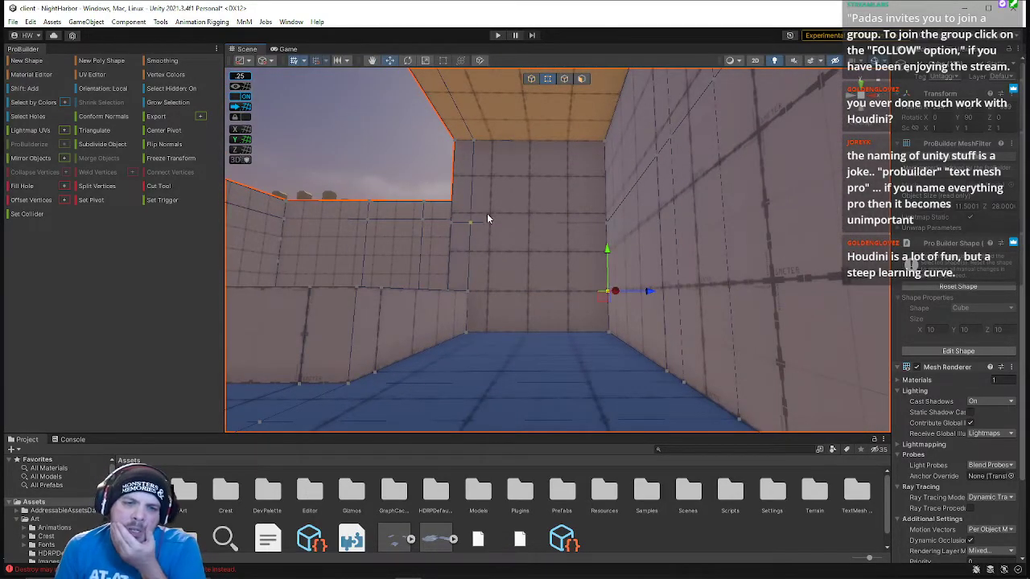
{"action": "left_click", "coordinate": [542, 338]}
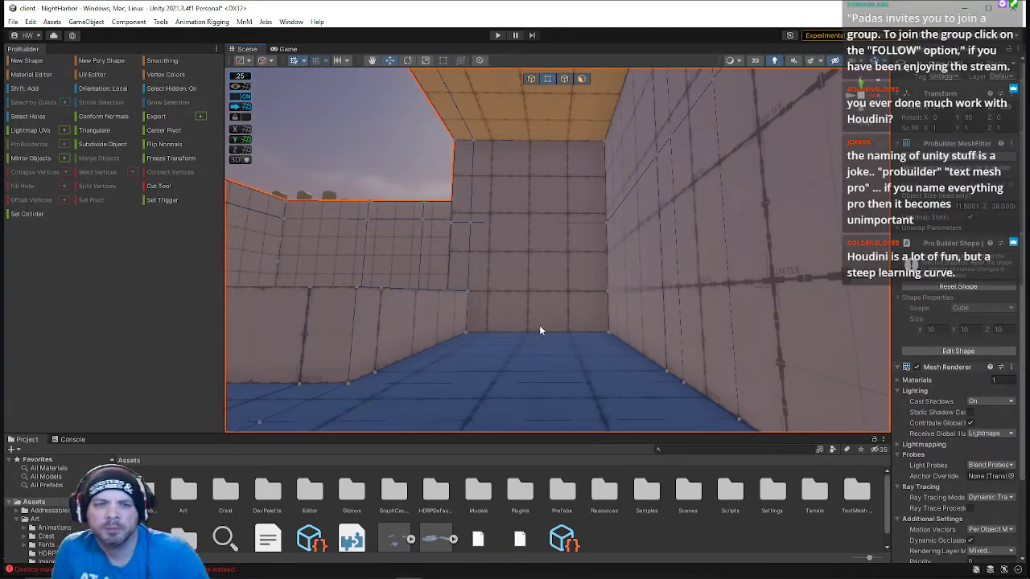
Try to frame a middle section of the end wall with two vertical edge loops, one near each side
{"action": "left_click", "coordinate": [564, 78]}
{"action": "left_click", "coordinate": [524, 233]}
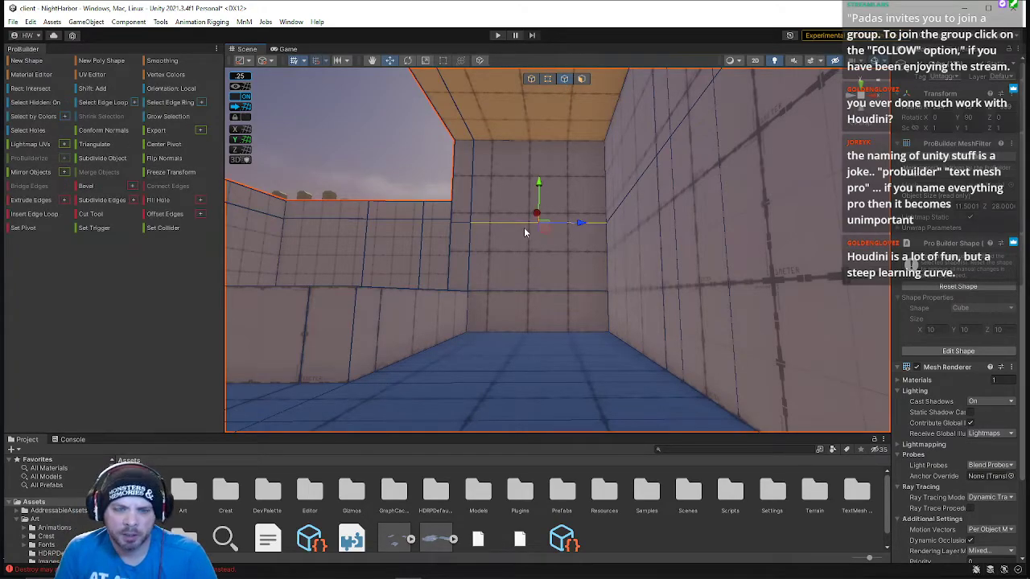
{"action": "key", "text": "alt+u"}
{"action": "left_click_drag", "start_coordinate": [583, 313], "coordinate": [527, 318]}
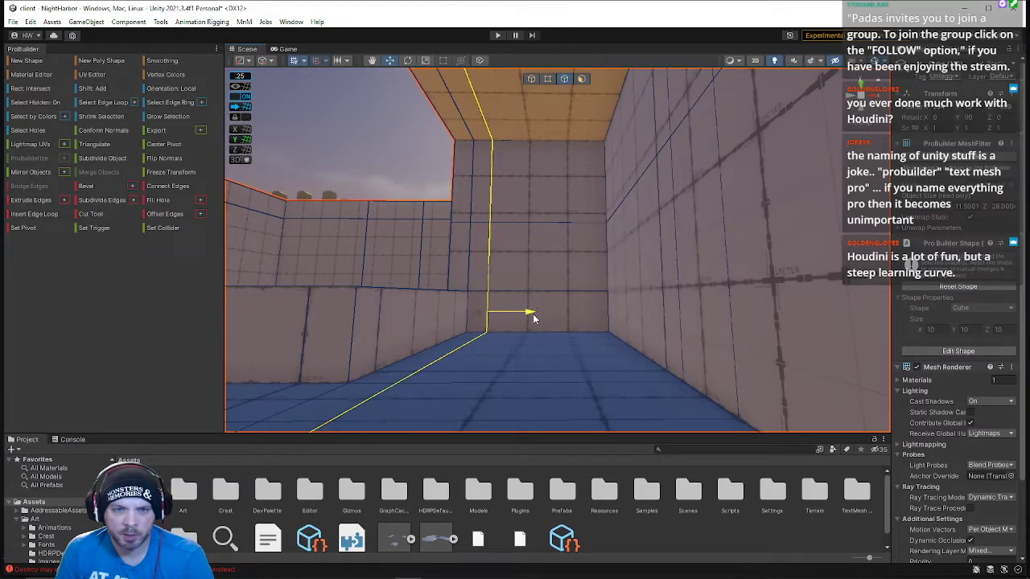
{"action": "left_click", "coordinate": [549, 235]}
{"action": "left_click_drag", "start_coordinate": [594, 302], "coordinate": [612, 317]}
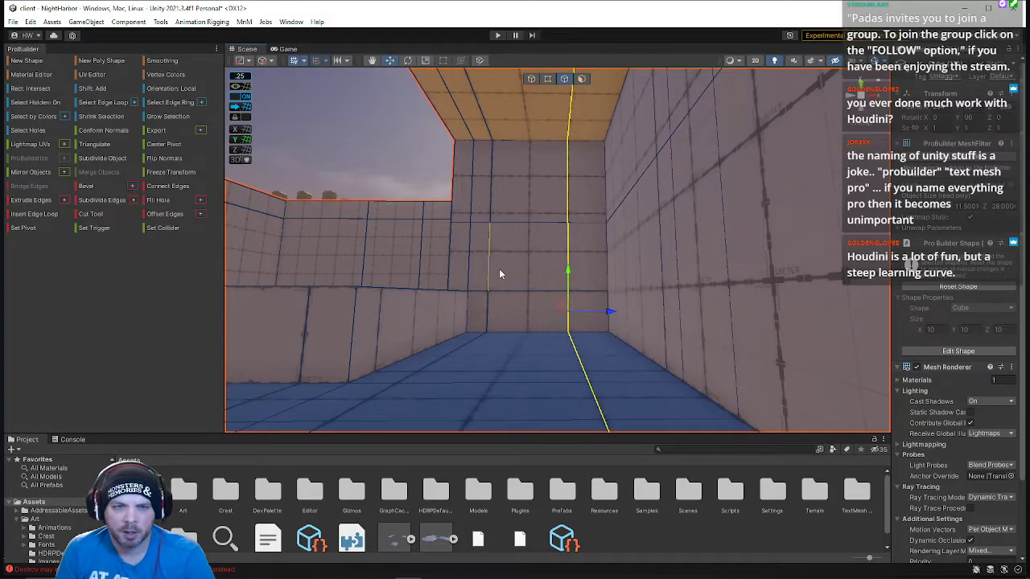
{"action": "left_click", "coordinate": [581, 78]}
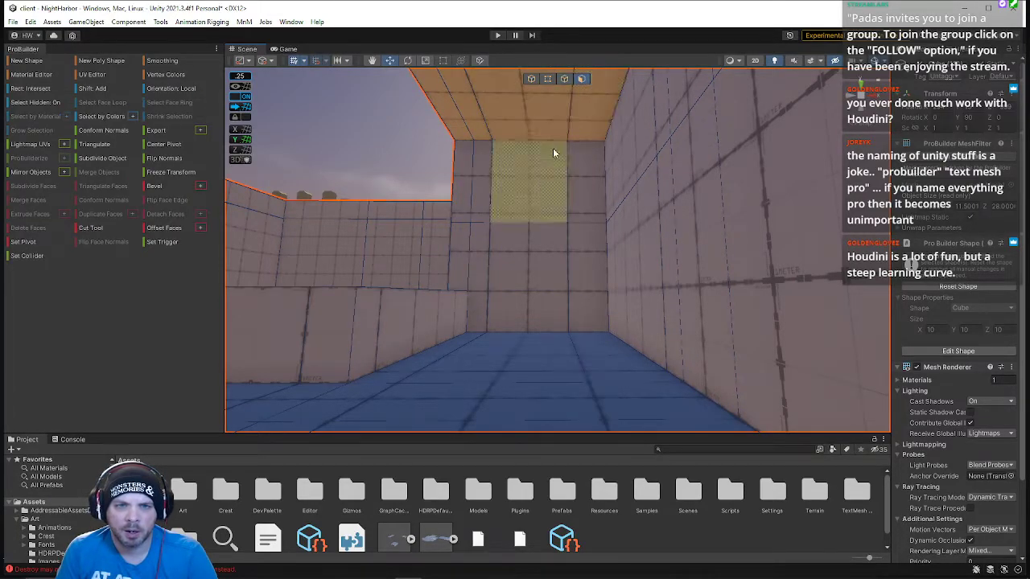
{"action": "left_click", "coordinate": [540, 259]}
{"action": "left_click_drag", "start_coordinate": [566, 310], "coordinate": [582, 316]}
{"action": "key", "text": "w"}
{"action": "right_click_drag", "start_coordinate": [583, 310], "coordinate": [580, 261]}
{"action": "left_click", "coordinate": [548, 79]}
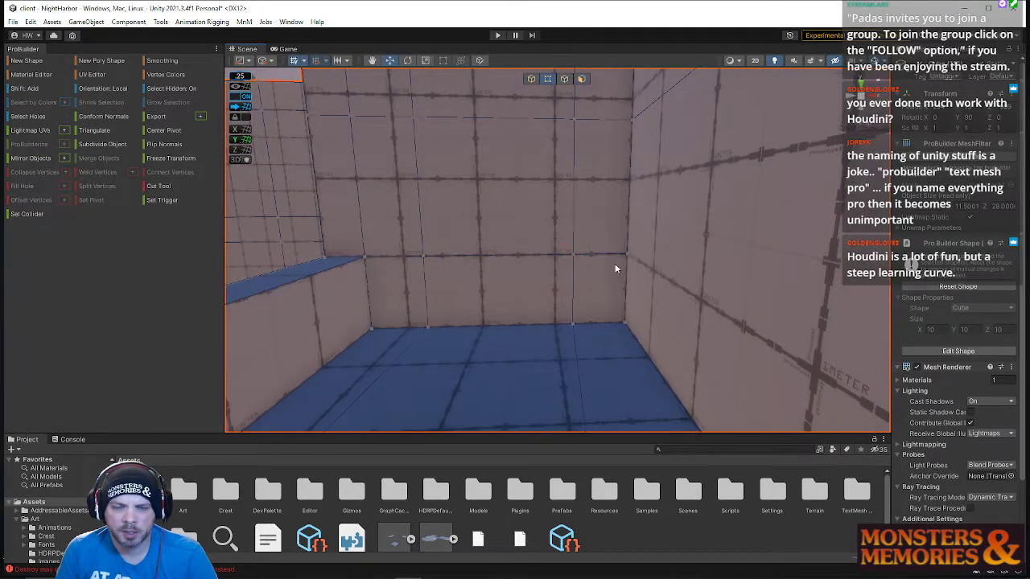
Undo the vertical edge loops inserted in the end wall
{"action": "key", "text": "ctrl+z"}
{"action": "key", "text": "ctrl+z"}
{"action": "key", "text": "ctrl+z"}
{"action": "key", "text": "ctrl+z"}
{"action": "key", "text": "ctrl+z"}
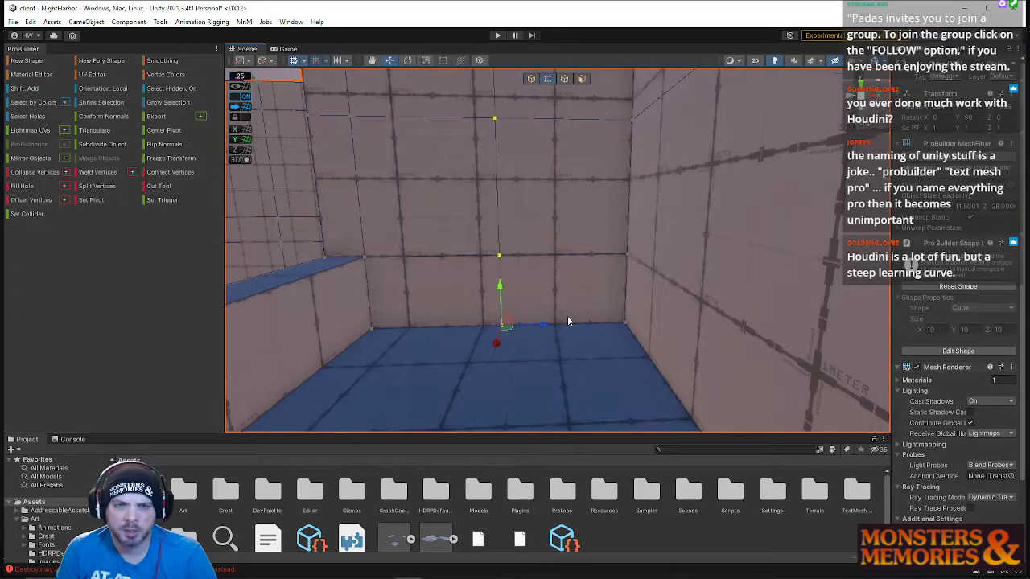
Delete the gallery's floor and ceiling faces in front of the end wall
{"action": "right_click_drag", "start_coordinate": [555, 311], "coordinate": [527, 378]}
{"action": "left_click", "coordinate": [581, 79]}
{"action": "left_click", "coordinate": [519, 310]}
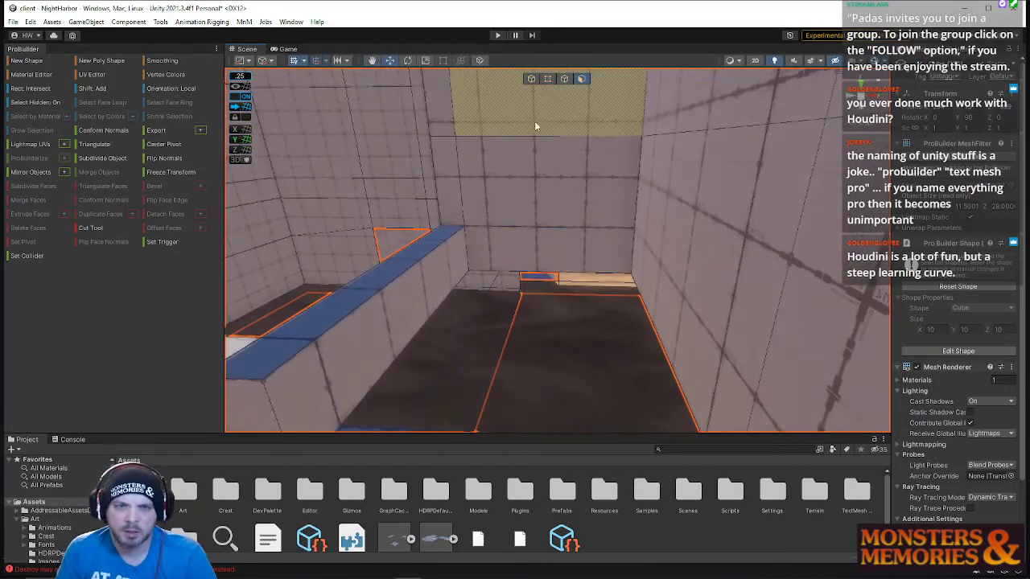
Insert two vertical edge loops in the end wall and move them toward its sides
{"action": "left_click", "coordinate": [565, 79]}
{"action": "left_click", "coordinate": [551, 139]}
{"action": "left_click_drag", "start_coordinate": [539, 147], "coordinate": [638, 256]}
{"action": "left_click", "coordinate": [504, 151]}
{"action": "left_click", "coordinate": [549, 206]}
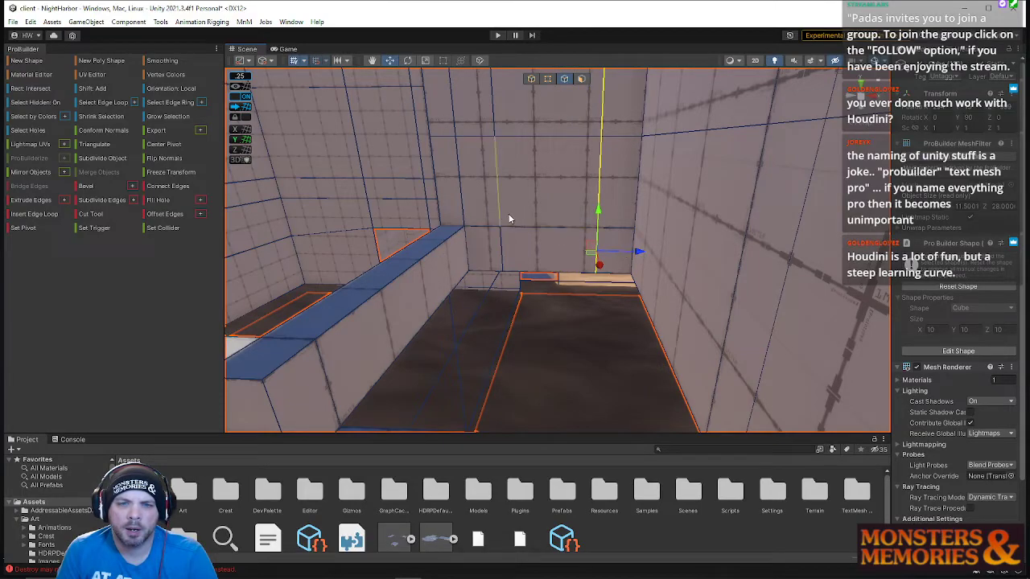
Try to move the bottom vertices of the two end-wall loops outward to the floor corners
{"action": "left_click", "coordinate": [548, 78]}
{"action": "left_click", "coordinate": [502, 274]}
{"action": "left_click_drag", "start_coordinate": [543, 278], "coordinate": [455, 269]}
{"action": "left_click", "coordinate": [596, 276]}
{"action": "left_click_drag", "start_coordinate": [636, 277], "coordinate": [673, 279]}
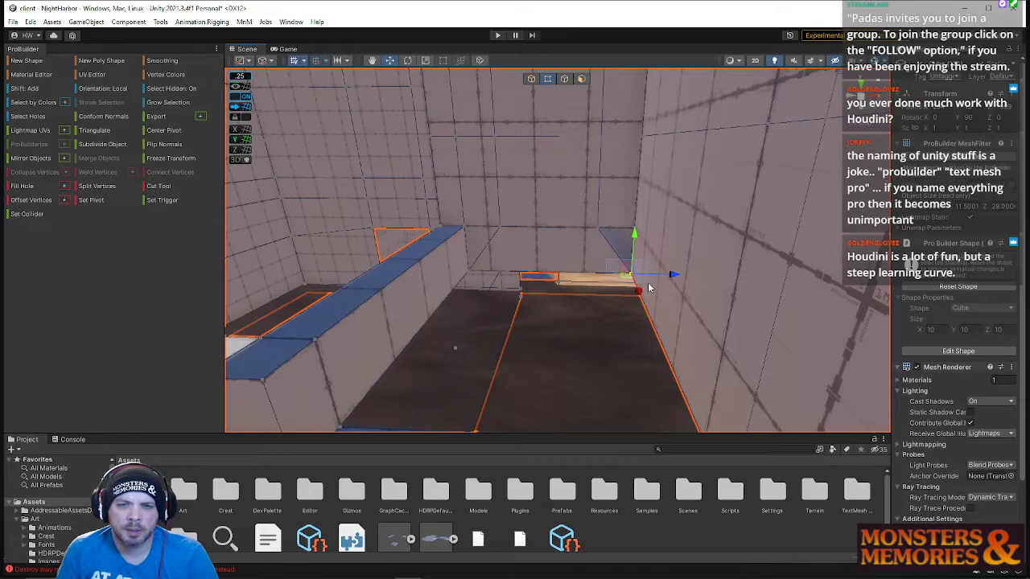
Try to move the top vertices of the two end-wall loops outward to the upper wall corners
{"action": "right_click_drag", "start_coordinate": [617, 266], "coordinate": [602, 211]}
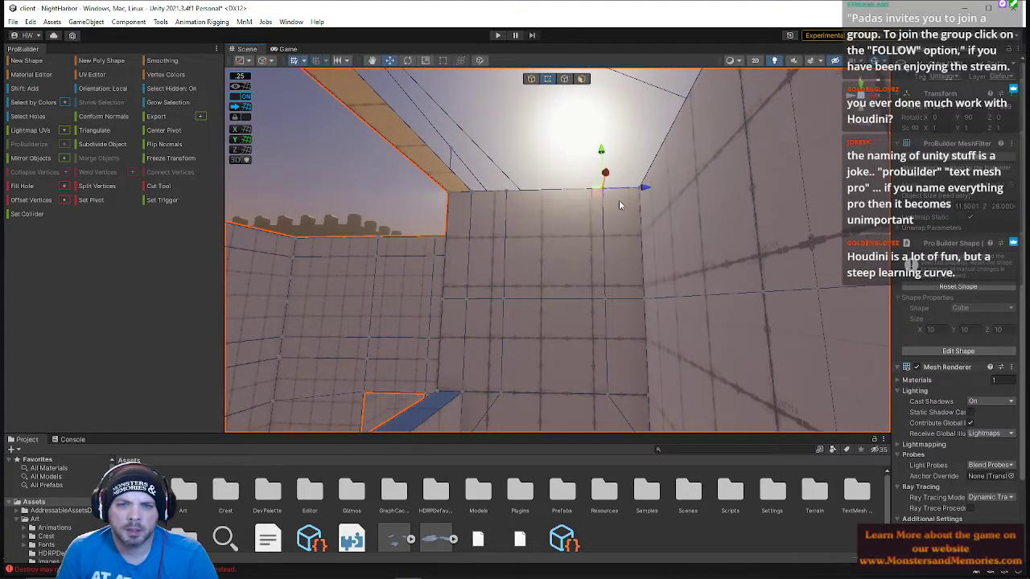
{"action": "left_click_drag", "start_coordinate": [648, 190], "coordinate": [678, 193]}
{"action": "left_click", "coordinate": [507, 192]}
{"action": "left_click_drag", "start_coordinate": [552, 194], "coordinate": [517, 191]}
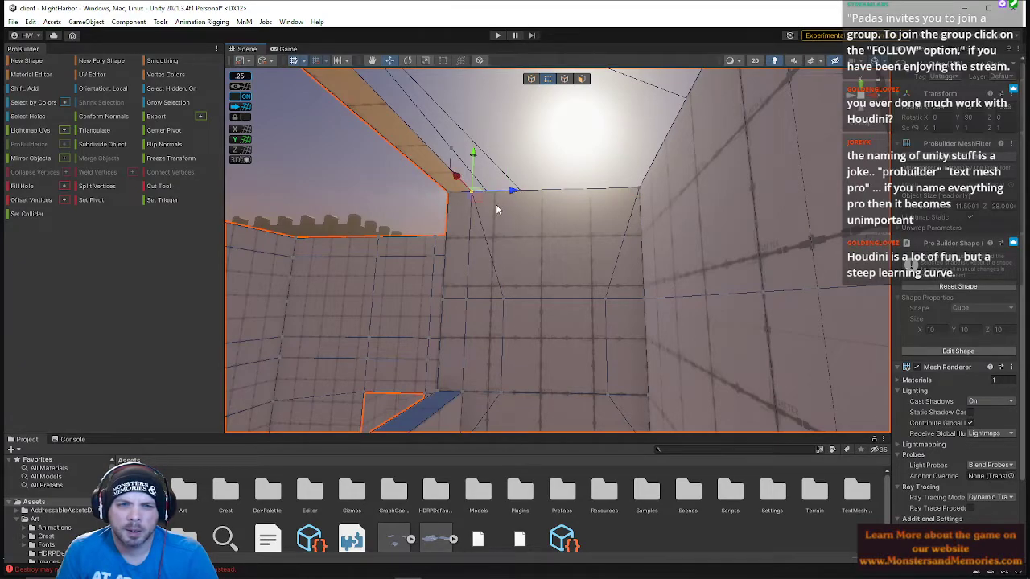
{"action": "right_click_drag", "start_coordinate": [519, 246], "coordinate": [538, 278]}
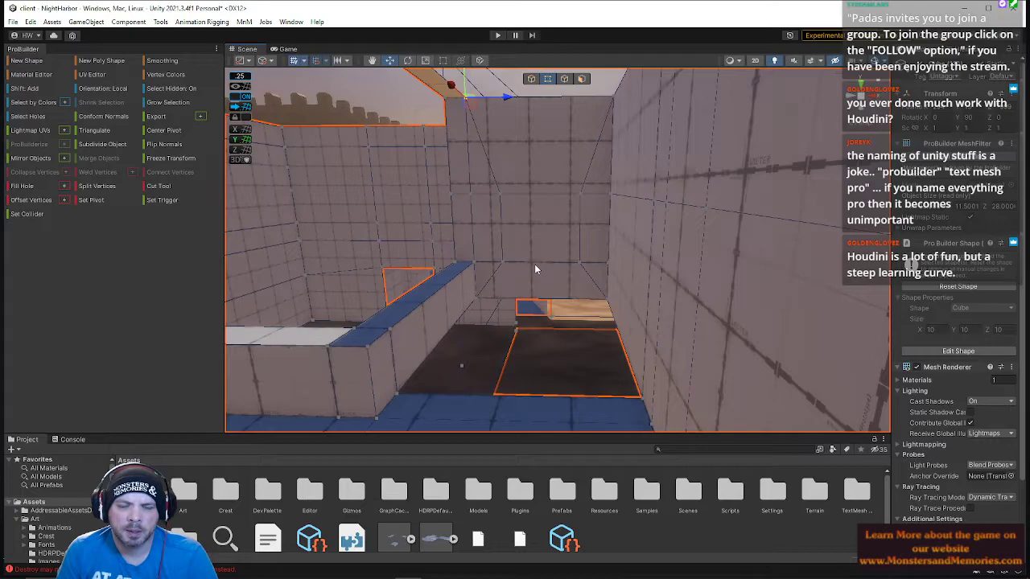
{"action": "left_click", "coordinate": [537, 272]}
Undo the outward moves of the end-wall loop vertices
{"action": "key", "text": "ctrl+z"}
{"action": "key", "text": "ctrl+z"}
{"action": "key", "text": "ctrl+z"}
{"action": "key", "text": "ctrl+z"}
{"action": "key", "text": "ctrl+z"}
{"action": "key", "text": "ctrl+z"}
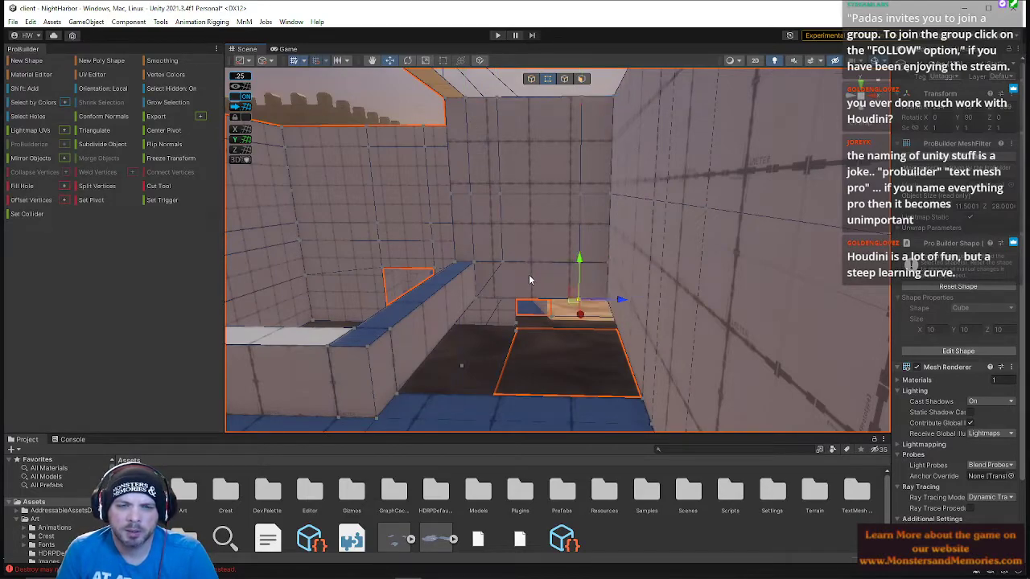
{"action": "key", "text": "ctrl+z"}
Lower the end wall's mid-height corner vertex beside the solid side wall to the floor and collapse it into the corner
{"action": "left_click", "coordinate": [608, 261]}
{"action": "right_click_drag", "start_coordinate": [608, 261], "coordinate": [626, 255]}
{"action": "left_click_drag", "start_coordinate": [623, 226], "coordinate": [631, 311]}
{"action": "key", "text": "alt+c"}
Lower the mid-height vertices of both end-wall loops together to floor level
{"action": "right_click_drag", "start_coordinate": [609, 273], "coordinate": [597, 251]}
{"action": "left_click", "coordinate": [503, 308]}
{"action": "left_click", "coordinate": [596, 307], "text": "shift"}
{"action": "left_click_drag", "start_coordinate": [596, 270], "coordinate": [599, 315]}
{"action": "left_click", "coordinate": [500, 355]}
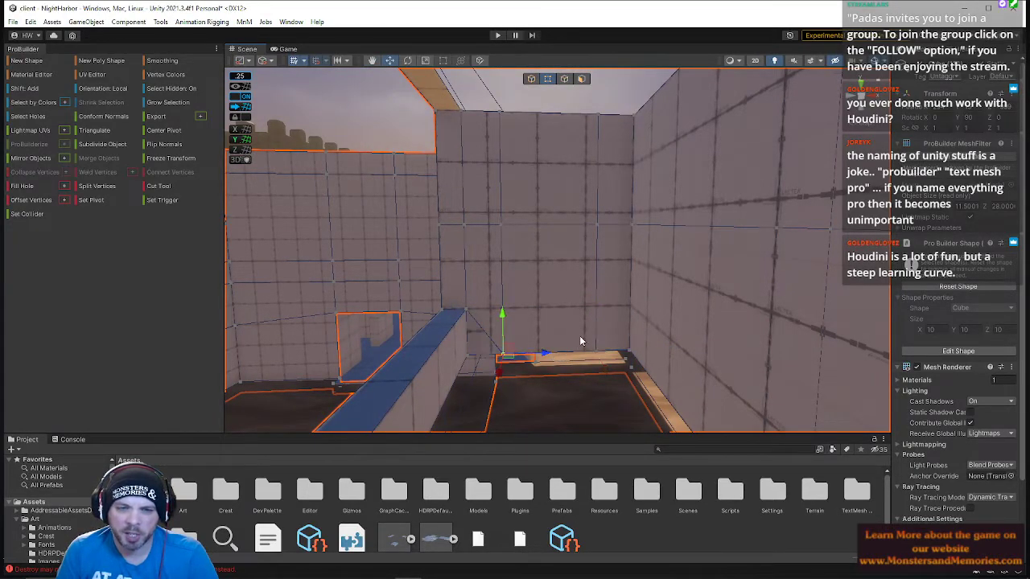
{"action": "left_click", "coordinate": [599, 359]}
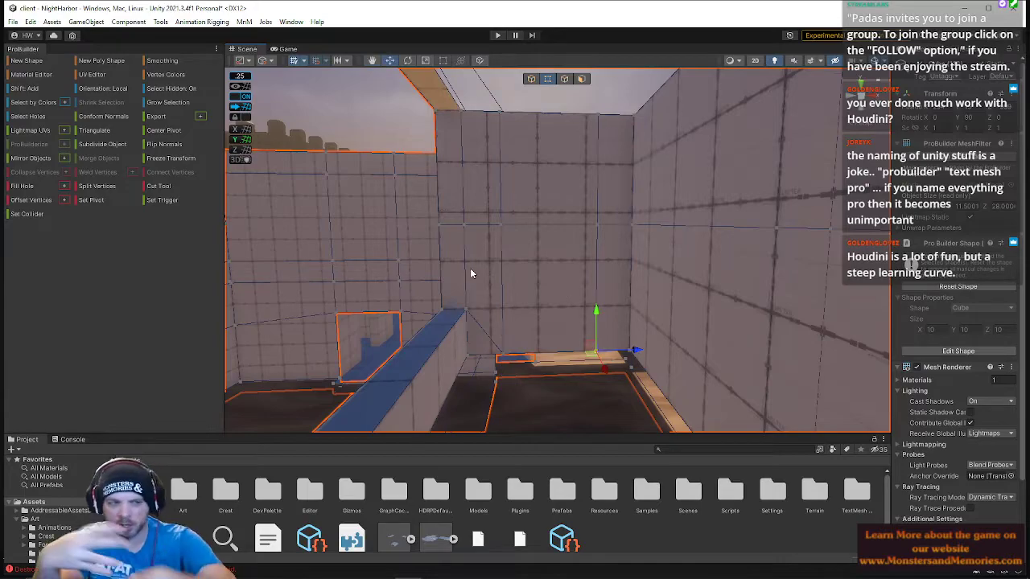
Move the top vertices of both end-wall loops outward to the upper corners of the wall
{"action": "left_click", "coordinate": [503, 229]}
{"action": "key", "text": "s"}
{"action": "right_click_drag", "start_coordinate": [603, 224], "coordinate": [582, 247]}
{"action": "right_click_drag", "start_coordinate": [531, 179], "coordinate": [568, 221]}
{"action": "key", "text": "q"}
{"action": "left_click", "coordinate": [546, 185]}
{"action": "left_click_drag", "start_coordinate": [582, 185], "coordinate": [554, 187]}
{"action": "left_click", "coordinate": [611, 185]}
{"action": "left_click_drag", "start_coordinate": [657, 186], "coordinate": [686, 189]}
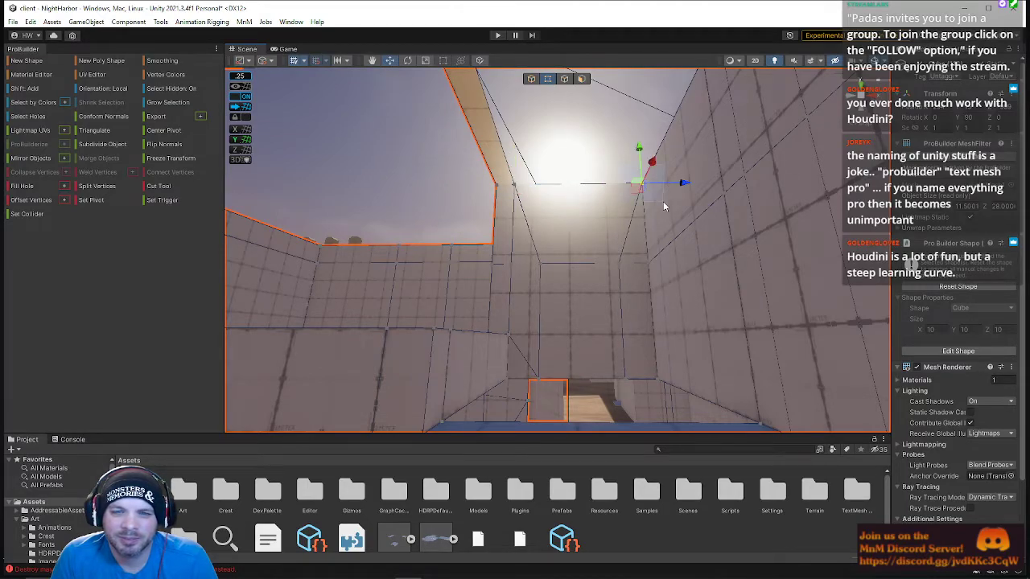
Bridge the two opposite side edges of the open ceiling to cover the gallery's end
{"action": "left_click", "coordinate": [566, 80]}
{"action": "left_click", "coordinate": [662, 144]}
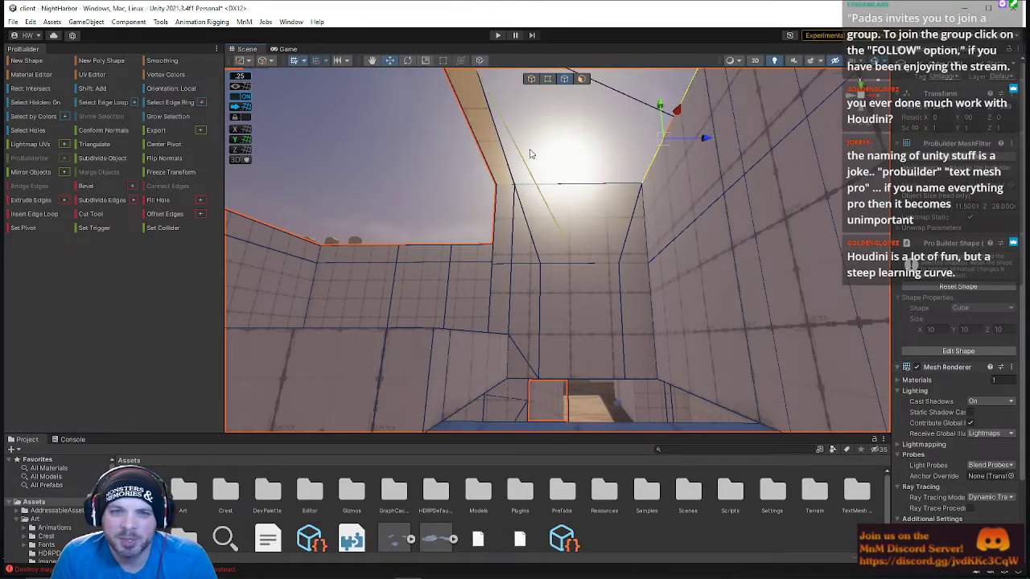
{"action": "left_click", "coordinate": [505, 153]}
{"action": "left_click", "coordinate": [667, 153], "text": "shift"}
{"action": "key", "text": "alt+b"}
Bridge the short outer segments of the far floor edge to the adjoining side edges of the floor gap
{"action": "right_click_drag", "start_coordinate": [667, 153], "coordinate": [595, 258]}
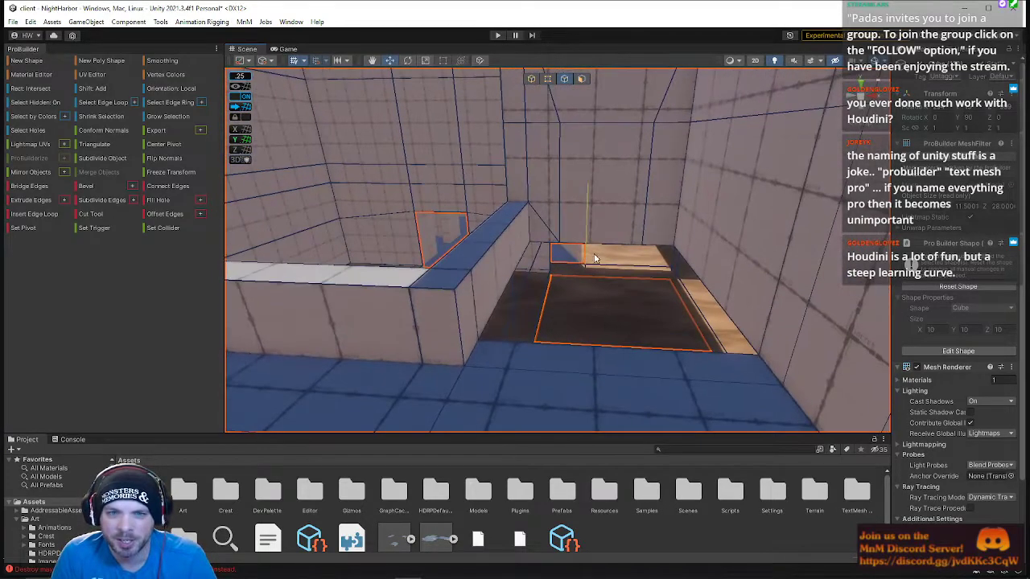
{"action": "left_click", "coordinate": [658, 248]}
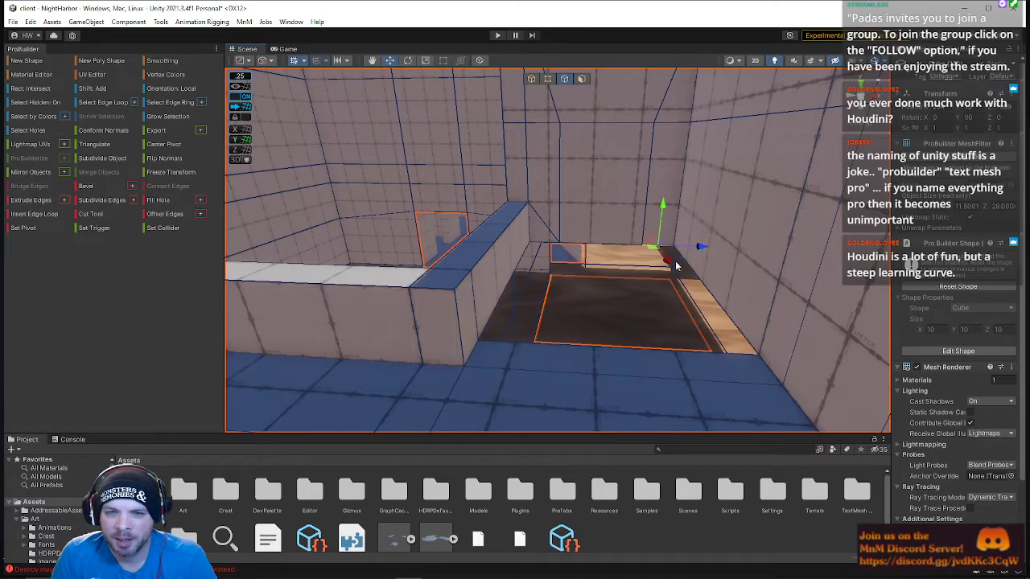
{"action": "left_click", "coordinate": [712, 300], "text": "shift"}
{"action": "left_click", "coordinate": [510, 272]}
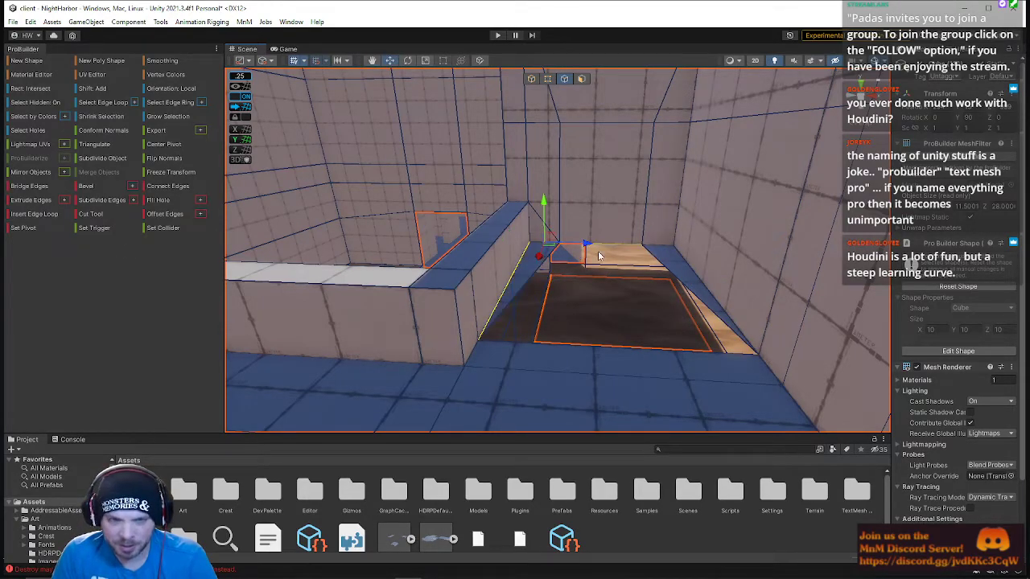
{"action": "left_click", "coordinate": [539, 275]}
Bridge the near and far edges of the floor gap and the remaining pair of opposite open edges
{"action": "left_click", "coordinate": [573, 354]}
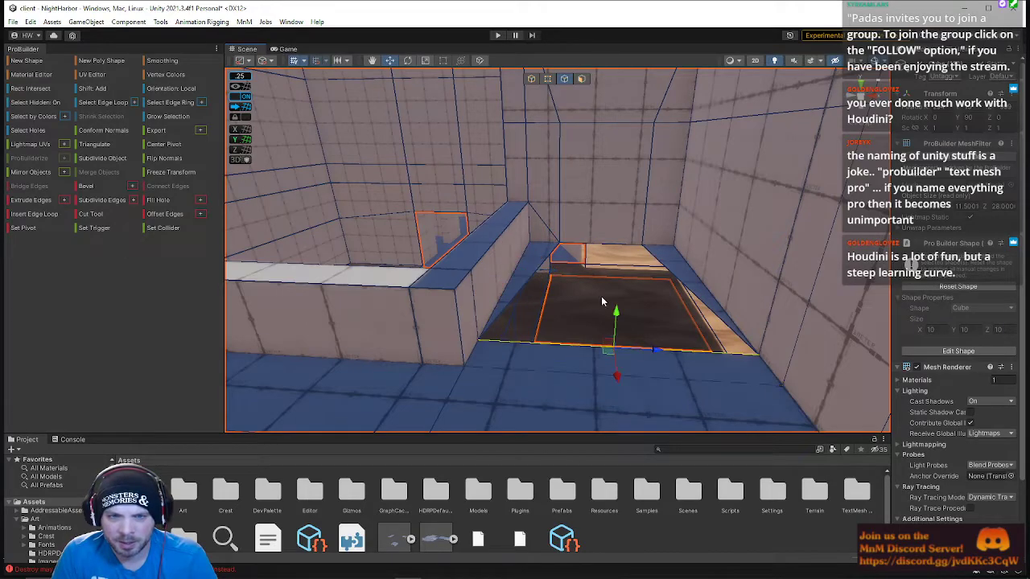
{"action": "left_click", "coordinate": [605, 248], "text": "shift"}
{"action": "key", "text": "alt+b"}
{"action": "right_click_drag", "start_coordinate": [597, 300], "coordinate": [522, 187]}
{"action": "right_click_drag", "start_coordinate": [600, 256], "coordinate": [626, 266]}
{"action": "left_click", "coordinate": [615, 211]}
{"action": "left_click", "coordinate": [626, 342], "text": "shift"}
Inspect the arcaded courtyard building and survey the blocked-out harbor town from above
{"action": "right_click_drag", "start_coordinate": [625, 341], "coordinate": [538, 226]}
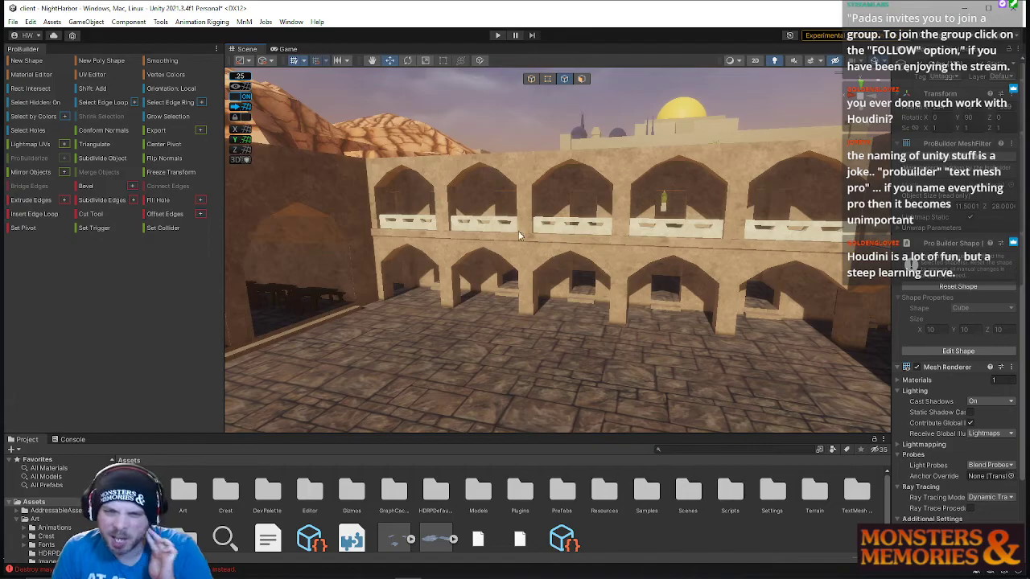
{"action": "right_click_drag", "start_coordinate": [604, 212], "coordinate": [652, 193]}
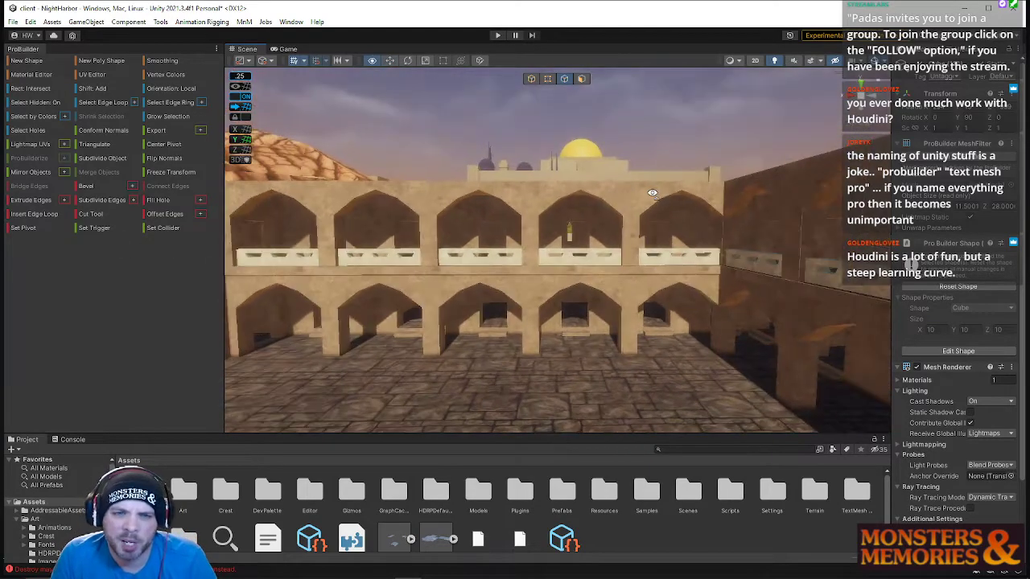
{"action": "right_click_drag", "start_coordinate": [606, 264], "coordinate": [508, 190]}
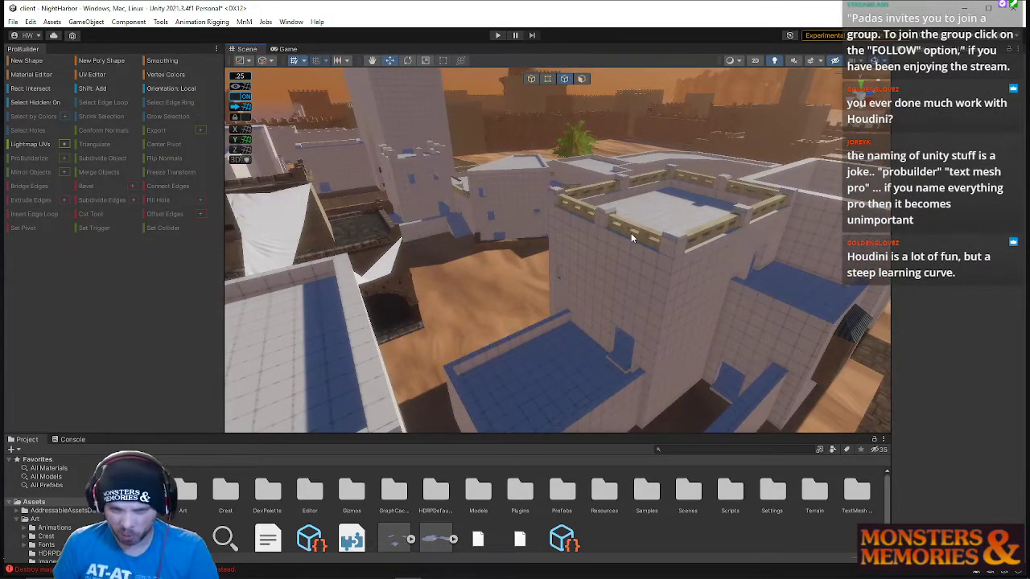
{"action": "right_click_drag", "start_coordinate": [615, 302], "coordinate": [328, 269]}
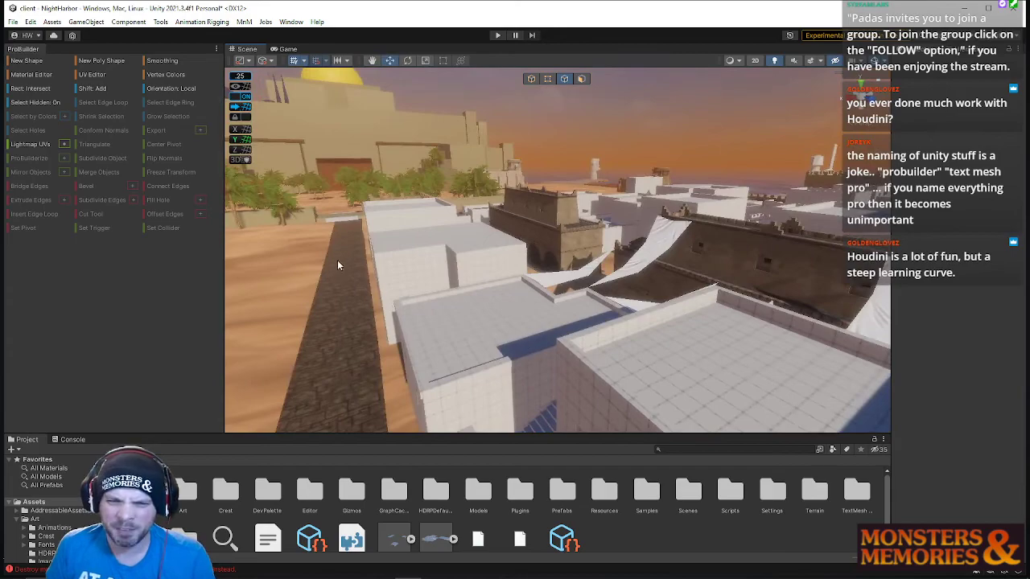
{"action": "right_click_drag", "start_coordinate": [663, 248], "coordinate": [459, 270]}
{"action": "right_click_drag", "start_coordinate": [180, 259], "coordinate": [1005, 327]}
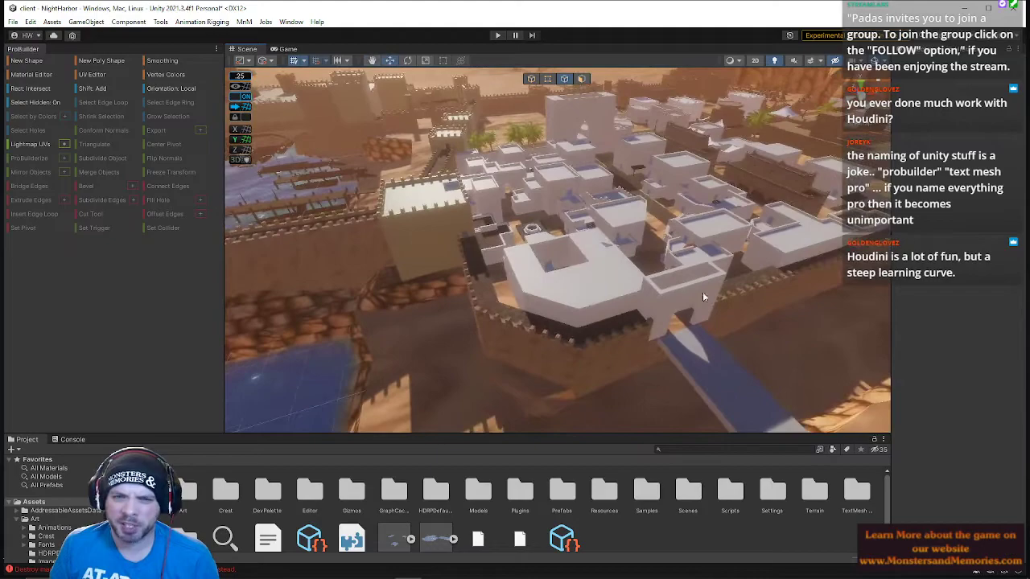
{"action": "right_click_drag", "start_coordinate": [595, 260], "coordinate": [523, 209]}
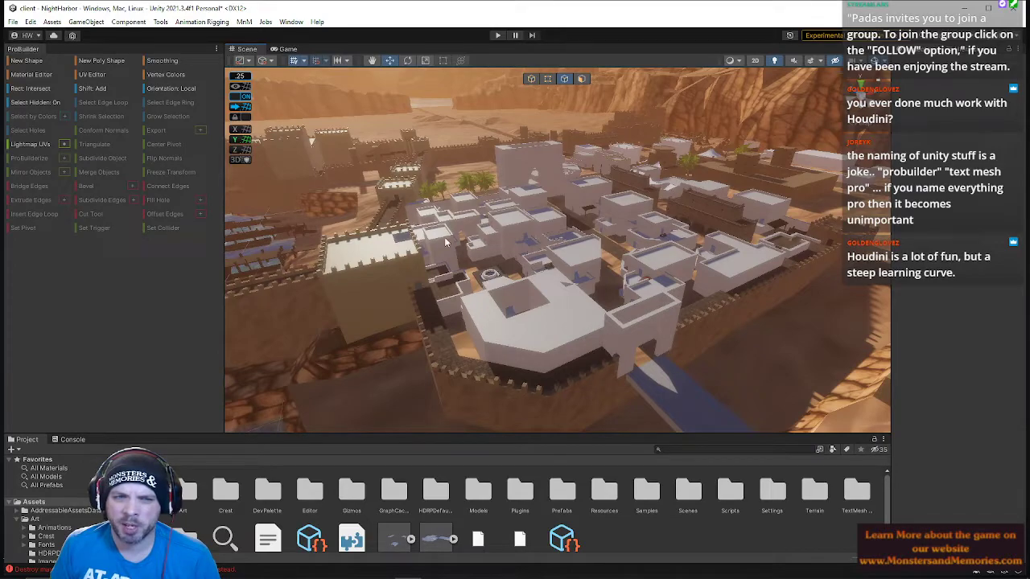
{"action": "right_click_drag", "start_coordinate": [539, 220], "coordinate": [557, 277]}
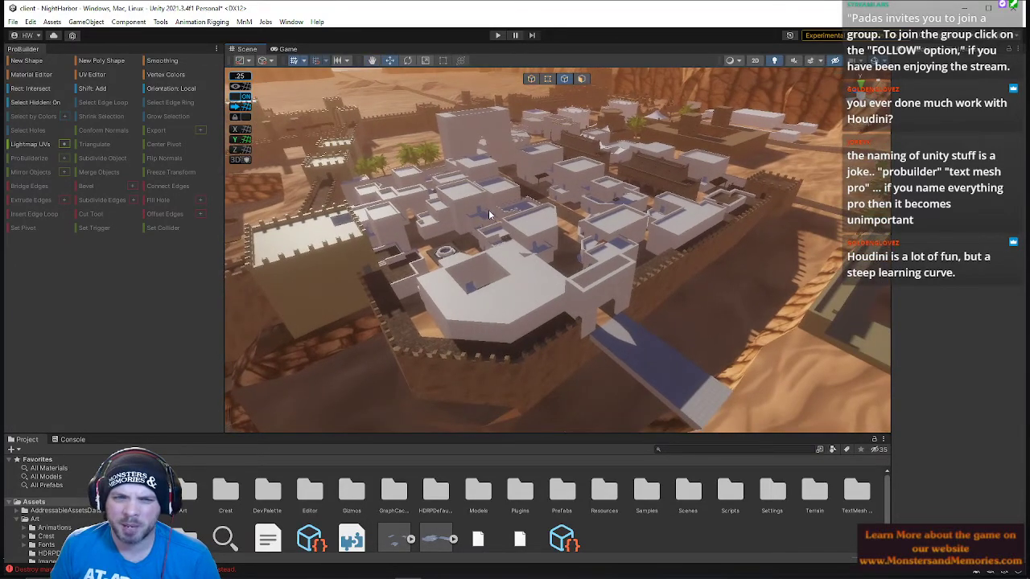
{"action": "right_click_drag", "start_coordinate": [573, 205], "coordinate": [455, 219]}
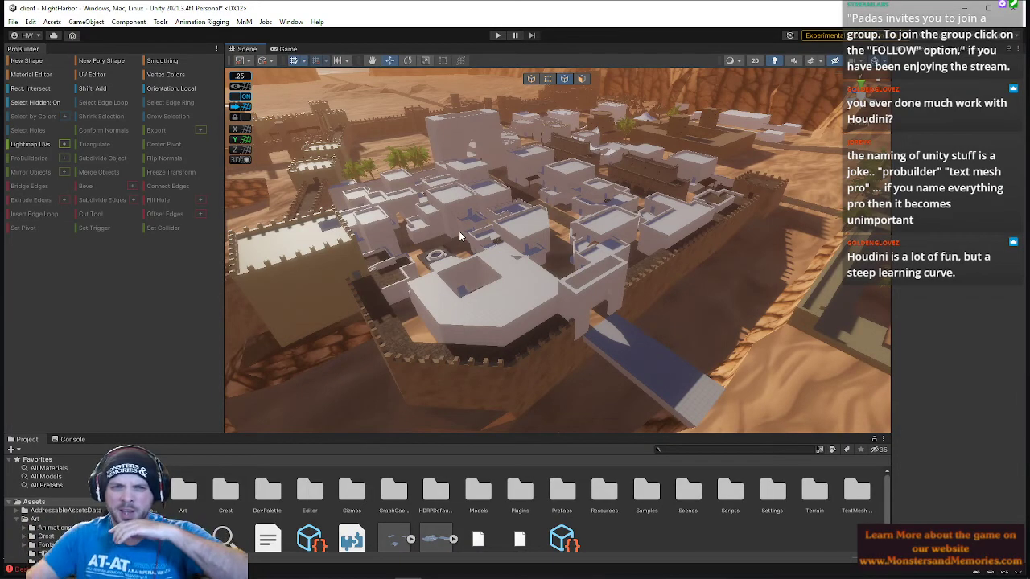
{"action": "right_click_drag", "start_coordinate": [460, 233], "coordinate": [671, 195]}
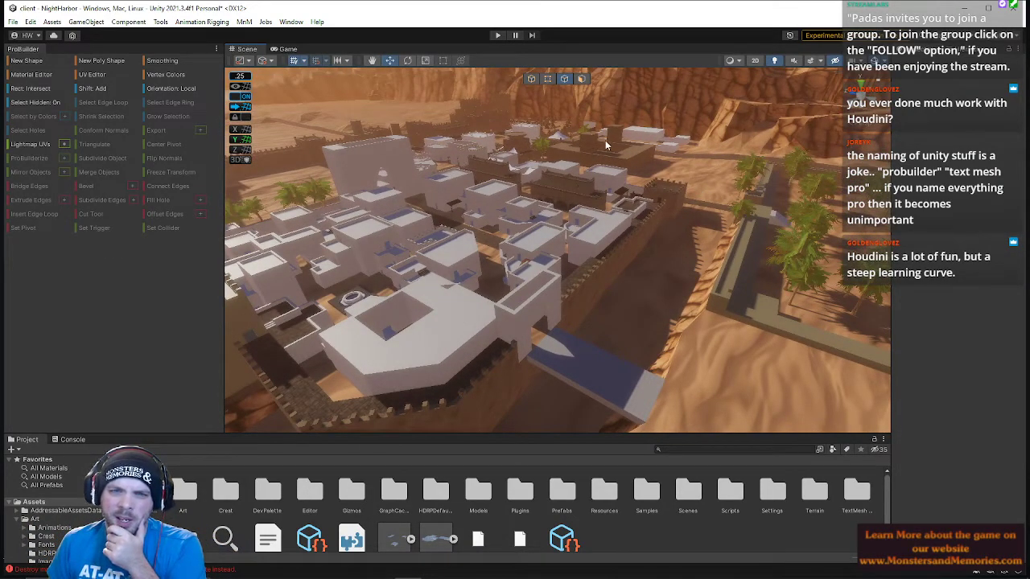
Survey the walled harbor town, its docks, the palm orchard and the surrounding desert from above
{"action": "right_click_drag", "start_coordinate": [671, 199], "coordinate": [573, 251]}
{"action": "key", "text": "s"}
{"action": "scroll", "coordinate": [566, 281], "scroll_direction": "up", "scroll_amount": 2}
{"action": "scroll", "coordinate": [559, 271], "scroll_direction": "up", "scroll_amount": 3}
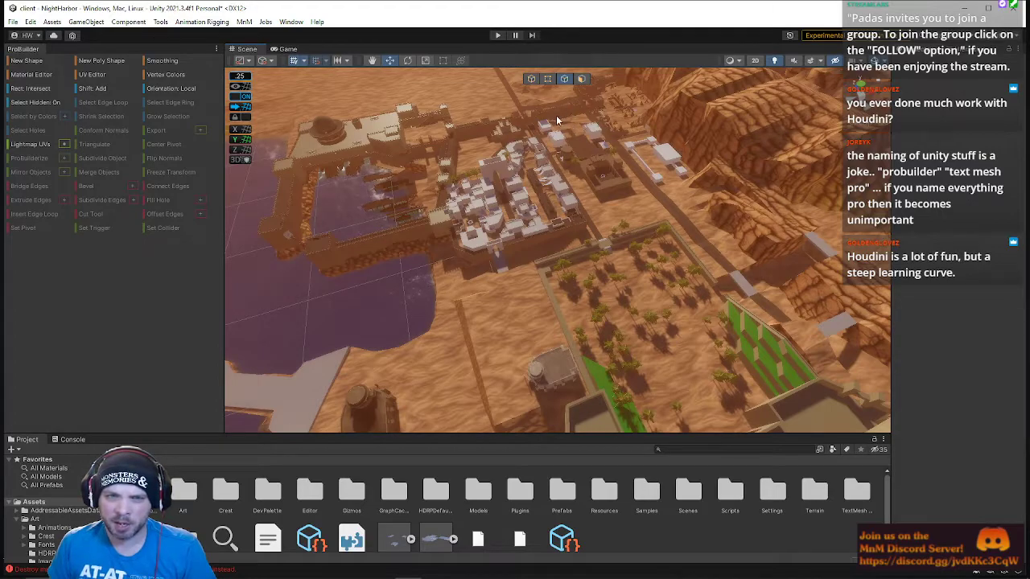
{"action": "key", "text": "w"}
{"action": "right_click_drag", "start_coordinate": [577, 193], "coordinate": [557, 149]}
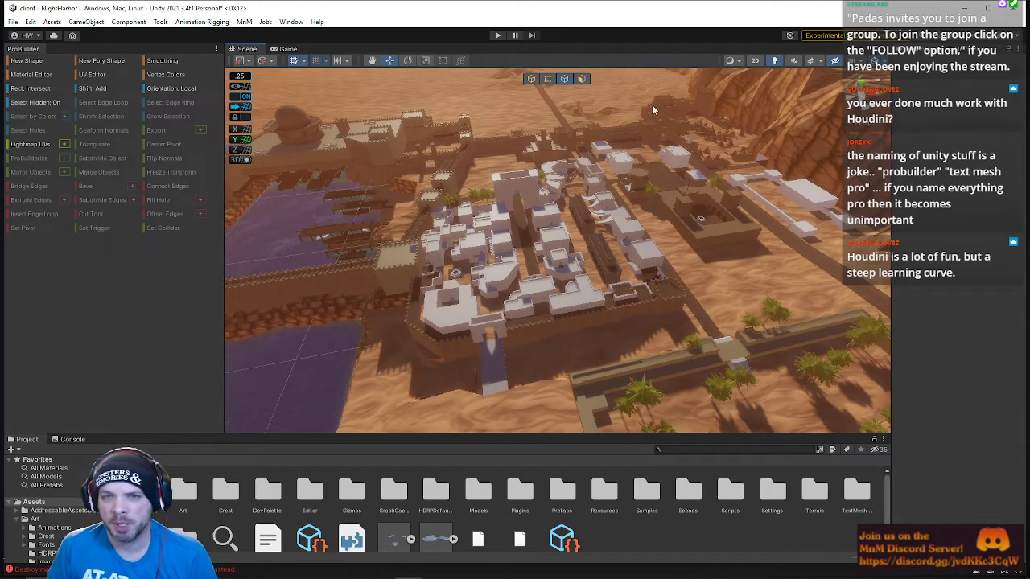
{"action": "key", "text": "w"}
{"action": "right_click_drag", "start_coordinate": [532, 256], "coordinate": [735, 328]}
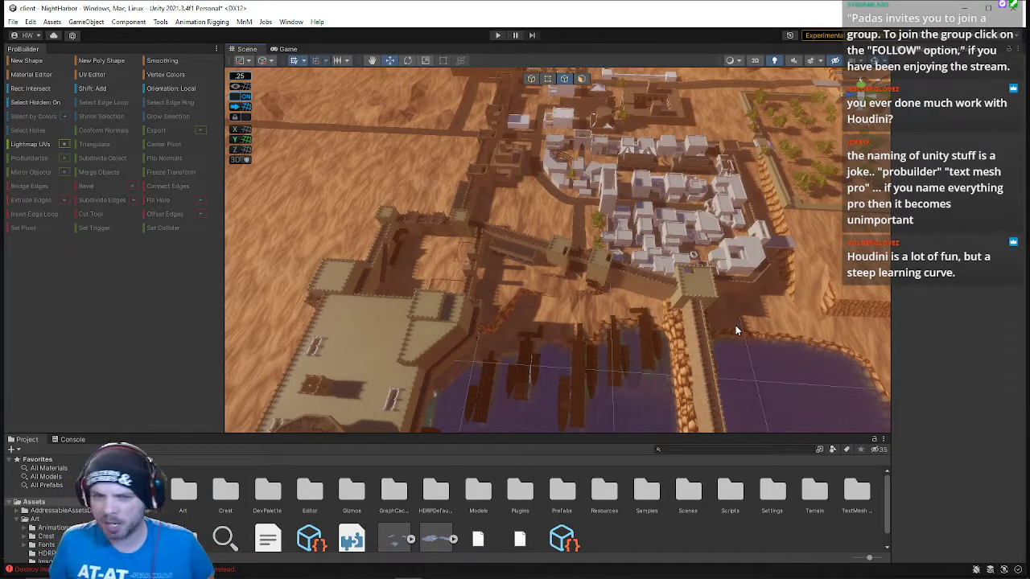
{"action": "right_click_drag", "start_coordinate": [549, 250], "coordinate": [622, 220]}
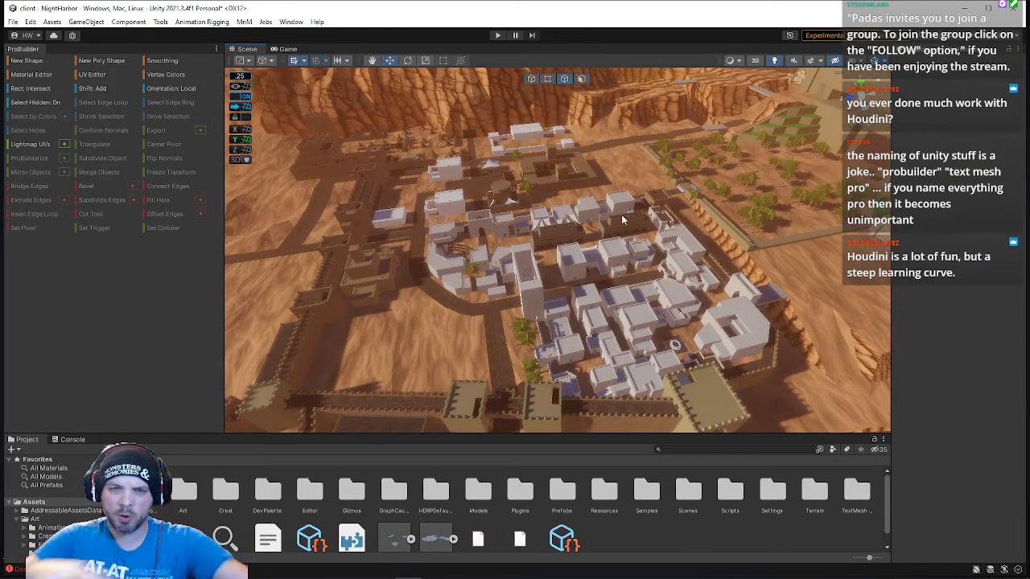
Extrude the end wall face of the upper gallery room and move the extruded face further along the gallery
{"action": "right_click_drag", "start_coordinate": [597, 275], "coordinate": [257, 149]}
{"action": "key", "text": "w"}
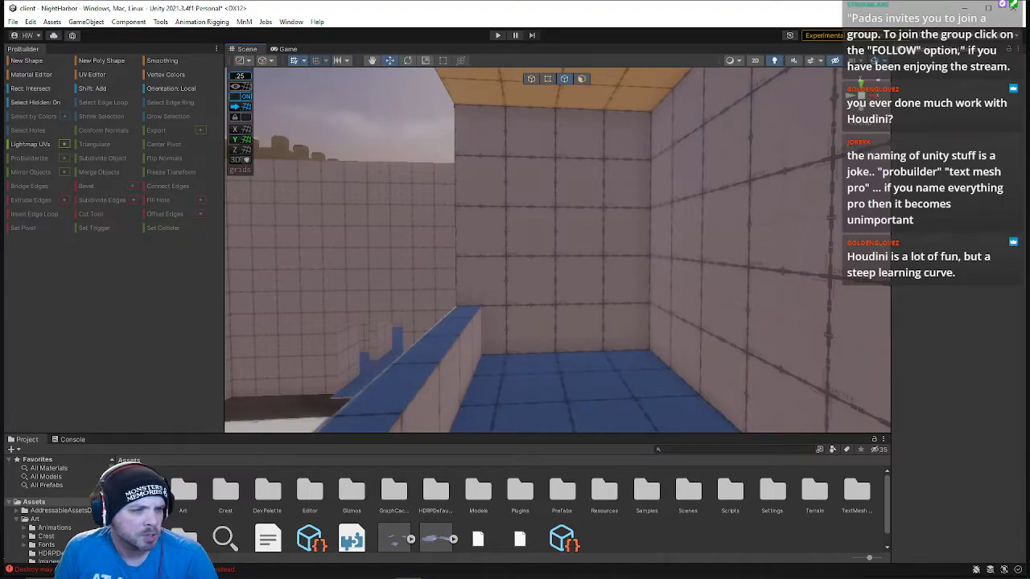
{"action": "left_click", "coordinate": [581, 79]}
{"action": "left_click", "coordinate": [562, 266]}
{"action": "right_click_drag", "start_coordinate": [562, 267], "coordinate": [761, 310]}
{"action": "left_click_drag", "start_coordinate": [608, 251], "coordinate": [582, 249], "text": "shift"}
{"action": "right_click_drag", "start_coordinate": [582, 248], "coordinate": [135, 266]}
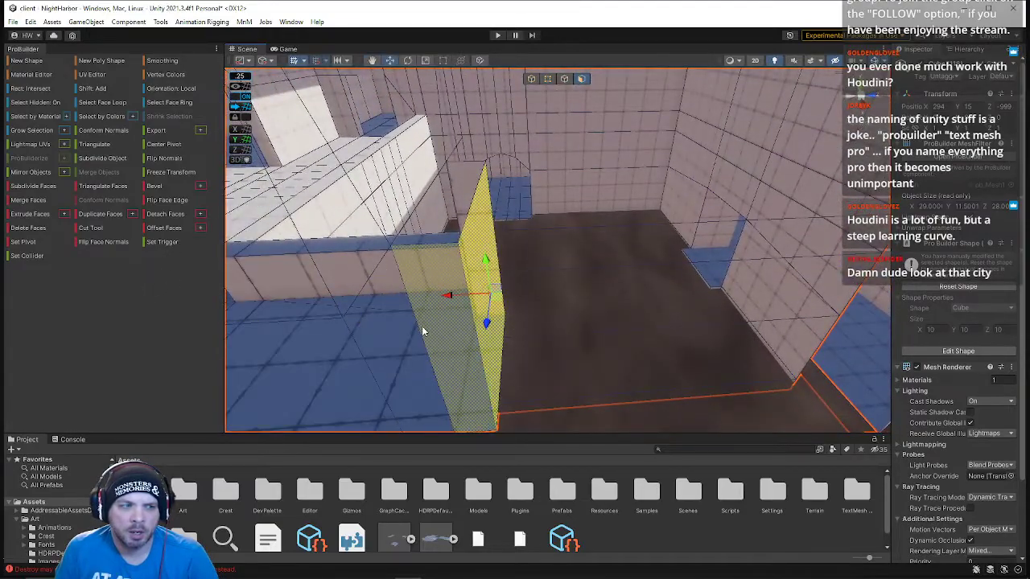
{"action": "right_click_drag", "start_coordinate": [453, 294], "coordinate": [659, 268]}
{"action": "left_click_drag", "start_coordinate": [480, 265], "coordinate": [603, 271]}
{"action": "right_click_drag", "start_coordinate": [604, 271], "coordinate": [419, 231]}
Select another wall face in the gallery extension and reposition it in two moves
{"action": "left_click", "coordinate": [551, 241]}
{"action": "left_click_drag", "start_coordinate": [546, 278], "coordinate": [676, 255]}
{"action": "right_click_drag", "start_coordinate": [676, 255], "coordinate": [601, 272]}
{"action": "left_click_drag", "start_coordinate": [597, 225], "coordinate": [538, 226]}
Add the adjoining ceiling face to the selection, extrude the ceiling faces upward and raise them further
{"action": "right_click_drag", "start_coordinate": [538, 231], "coordinate": [721, 226]}
{"action": "left_click", "coordinate": [743, 225], "text": "shift"}
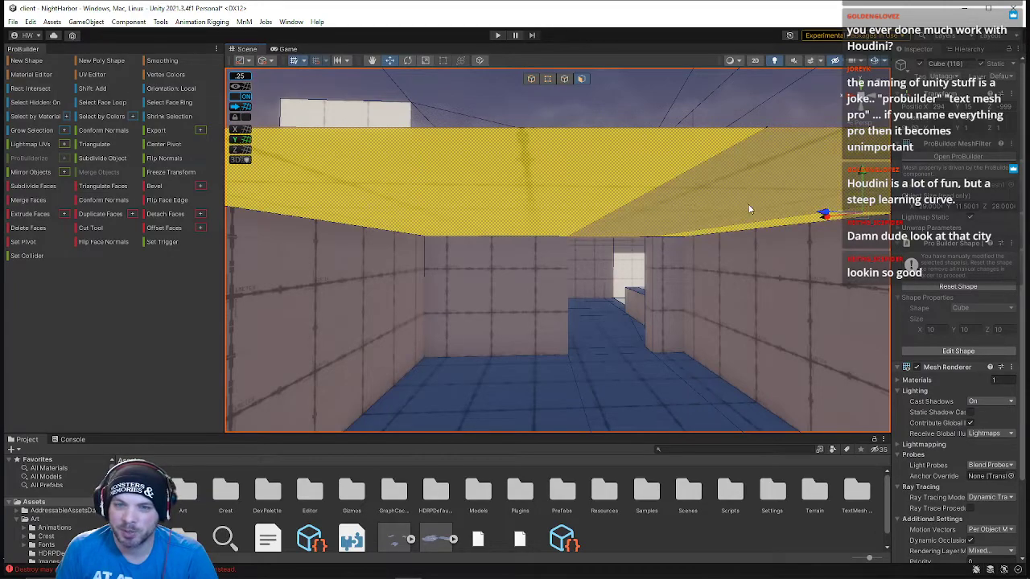
{"action": "left_click_drag", "start_coordinate": [860, 171], "coordinate": [846, 39], "text": "shift"}
{"action": "right_click_drag", "start_coordinate": [534, 235], "coordinate": [764, 229]}
{"action": "left_click_drag", "start_coordinate": [766, 229], "coordinate": [762, 130]}
Select the doorway-sized face at the base of the room's wall and shift it along its normal
{"action": "right_click_drag", "start_coordinate": [696, 264], "coordinate": [354, 224]}
{"action": "left_click", "coordinate": [545, 226]}
{"action": "right_click_drag", "start_coordinate": [546, 226], "coordinate": [605, 259]}
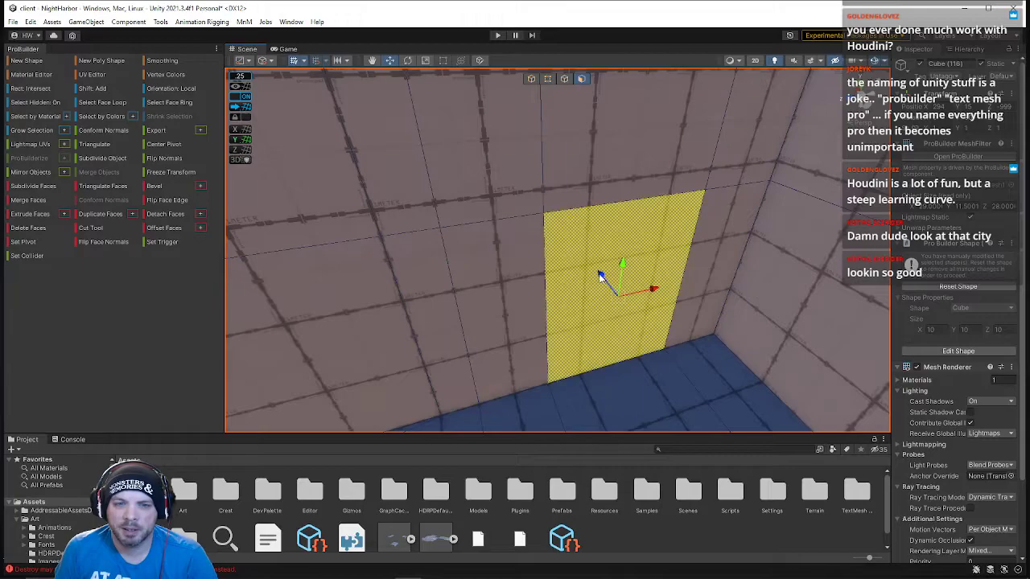
{"action": "right_click_drag", "start_coordinate": [585, 256], "coordinate": [541, 253]}
{"action": "mouse_move", "coordinate": [521, 253]}
{"action": "left_mouse_down"}
{"action": "mouse_move", "coordinate": [473, 242]}
{"action": "mouse_move", "coordinate": [502, 248]}
{"action": "left_mouse_up"}
{"action": "right_click_drag", "start_coordinate": [559, 242], "coordinate": [507, 167]}
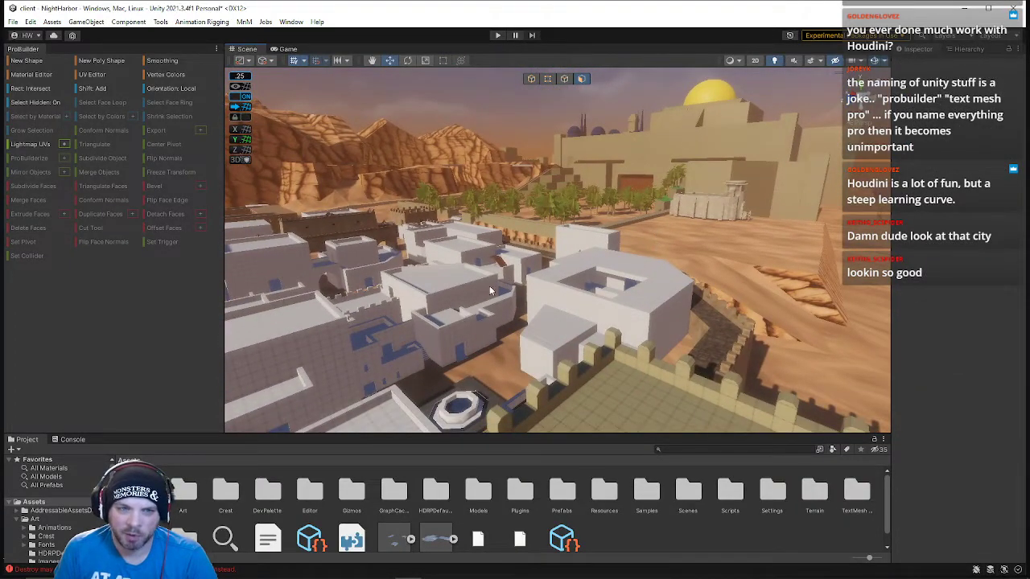
Examine the town's rooftops, the courtyard building, the harbor walls and the approach road across the desert
{"action": "right_click_drag", "start_coordinate": [540, 281], "coordinate": [473, 225]}
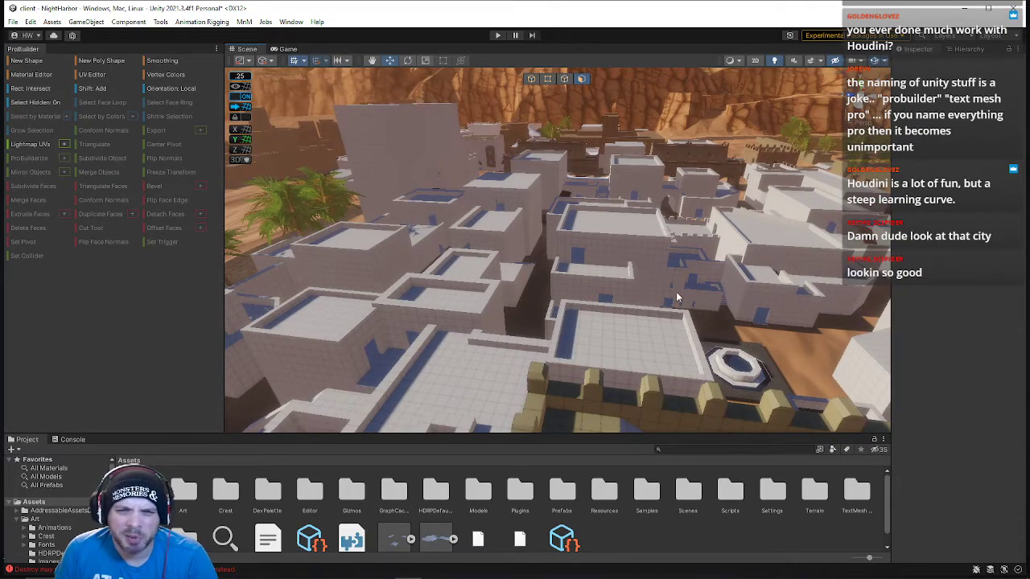
{"action": "right_click_drag", "start_coordinate": [664, 164], "coordinate": [628, 272]}
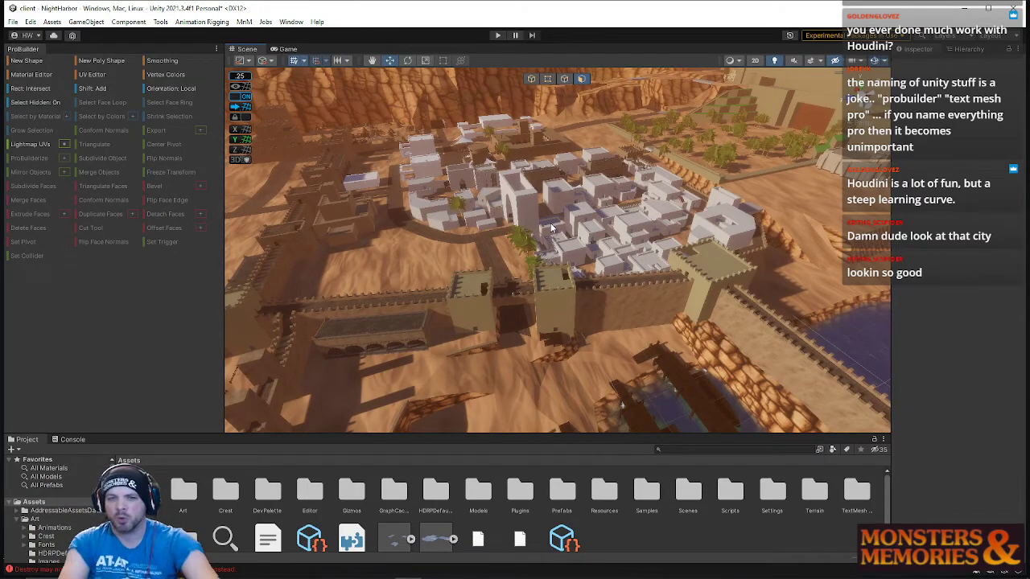
{"action": "right_click_drag", "start_coordinate": [652, 183], "coordinate": [524, 336]}
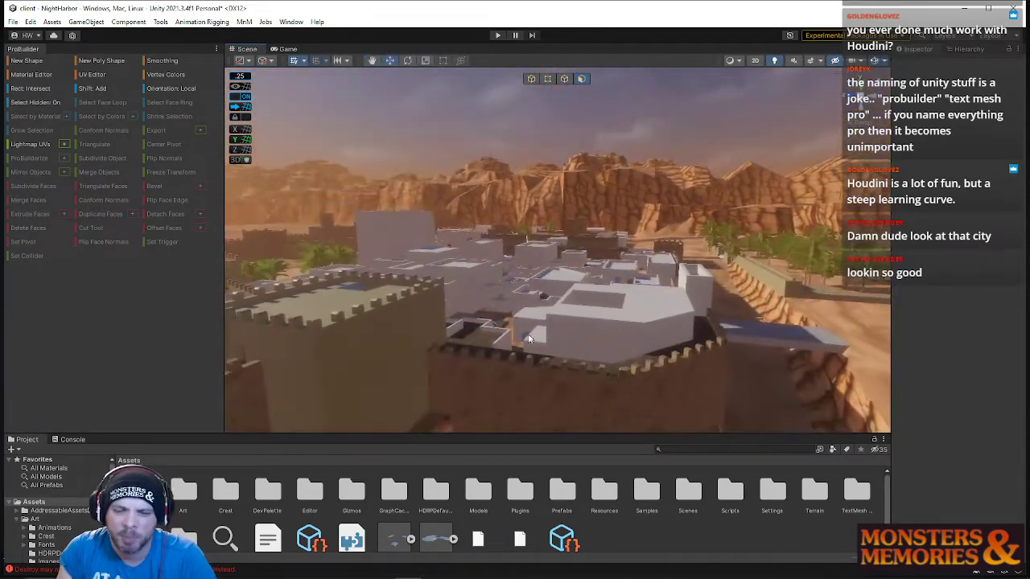
{"action": "right_click_drag", "start_coordinate": [592, 314], "coordinate": [501, 286]}
{"action": "right_click_drag", "start_coordinate": [622, 314], "coordinate": [696, 246]}
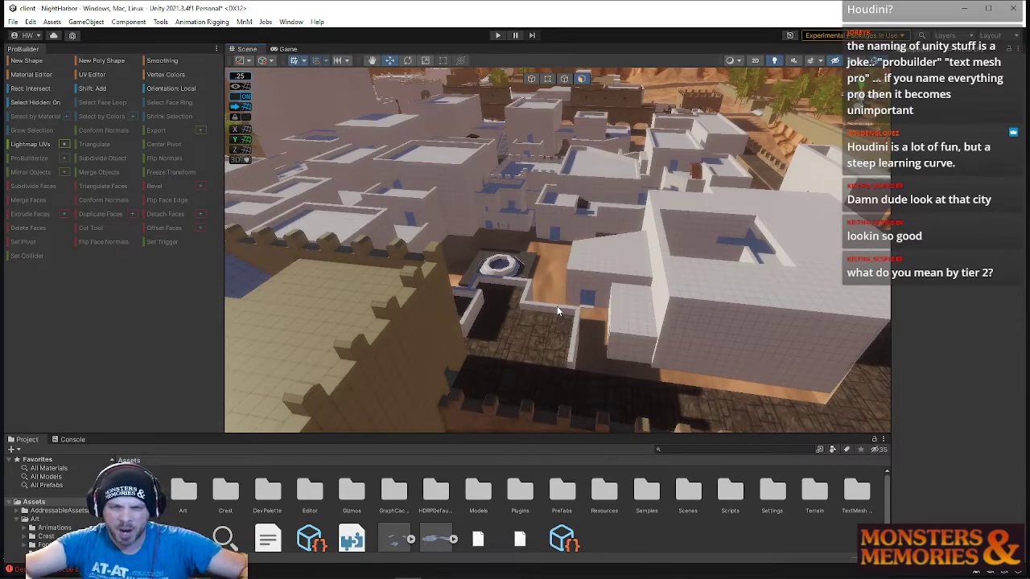
{"action": "right_click_drag", "start_coordinate": [588, 278], "coordinate": [904, 190]}
{"action": "key", "text": "w"}
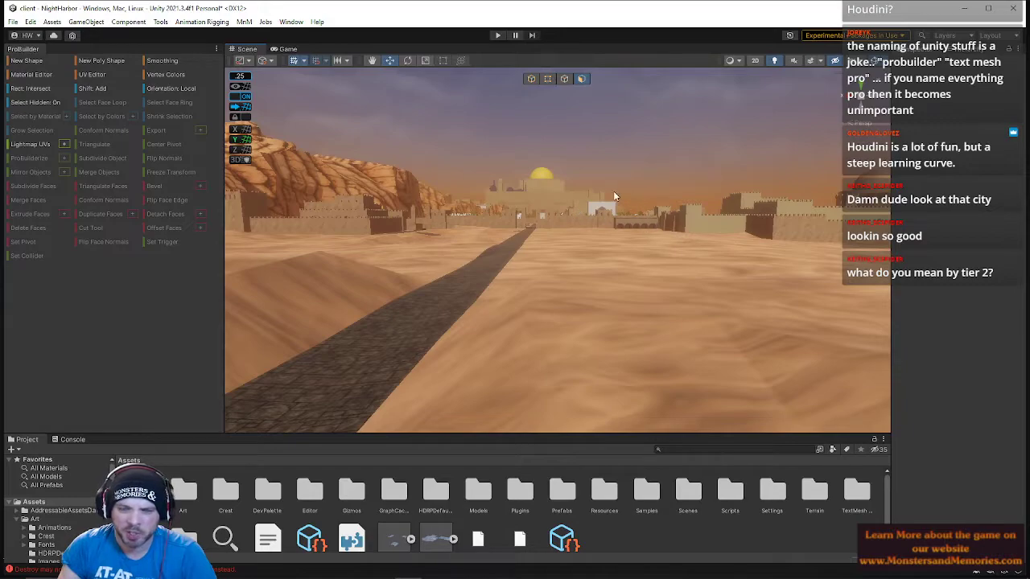
{"action": "key", "text": "w"}
{"action": "right_click_drag", "start_coordinate": [517, 215], "coordinate": [605, 198]}
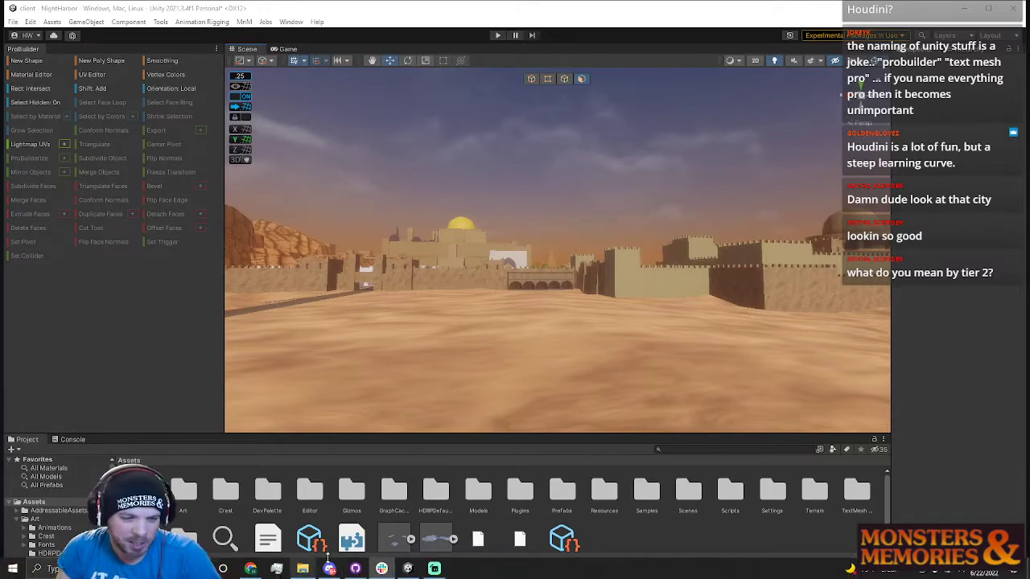
Switch to the image viewer and examine the night harbor concept painting Photoshop_5J7LHGu3Xh.png against the blocked-out skyline
{"action": "left_click", "coordinate": [329, 571]}
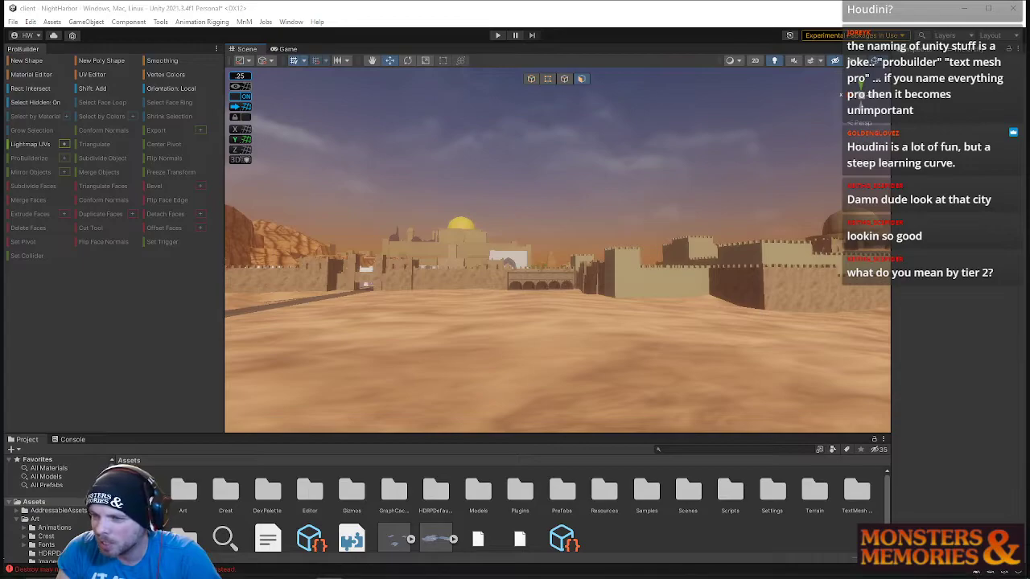
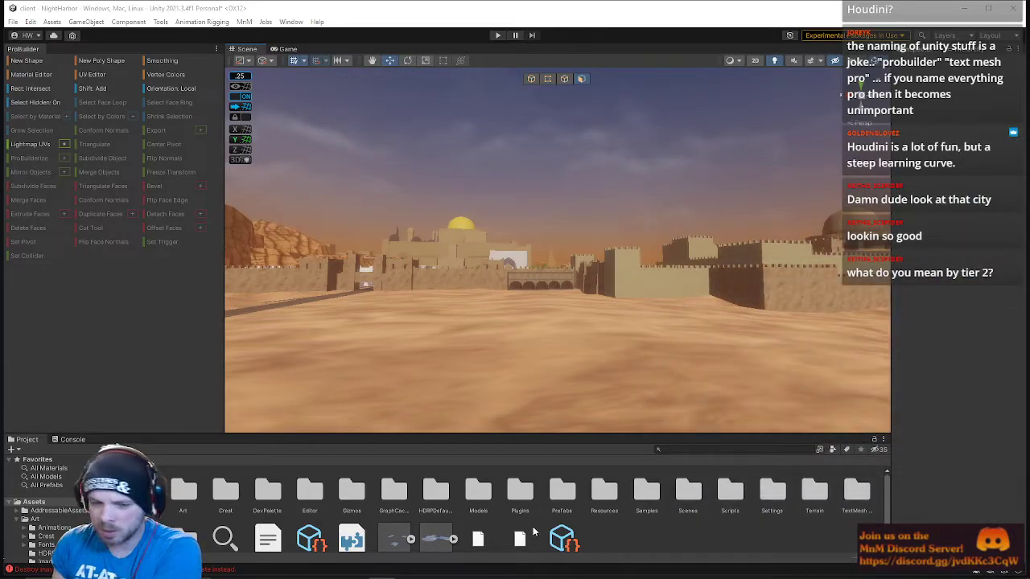
{"action": "mouse_move", "coordinate": [394, 573]}
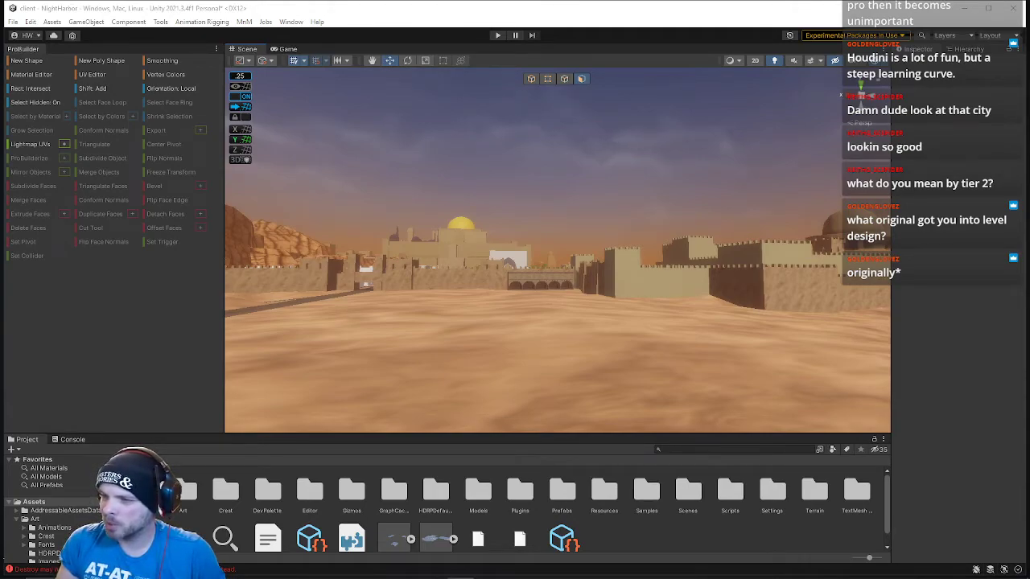
{"action": "left_click_drag", "start_coordinate": [1029, 185], "coordinate": [465, 65]}
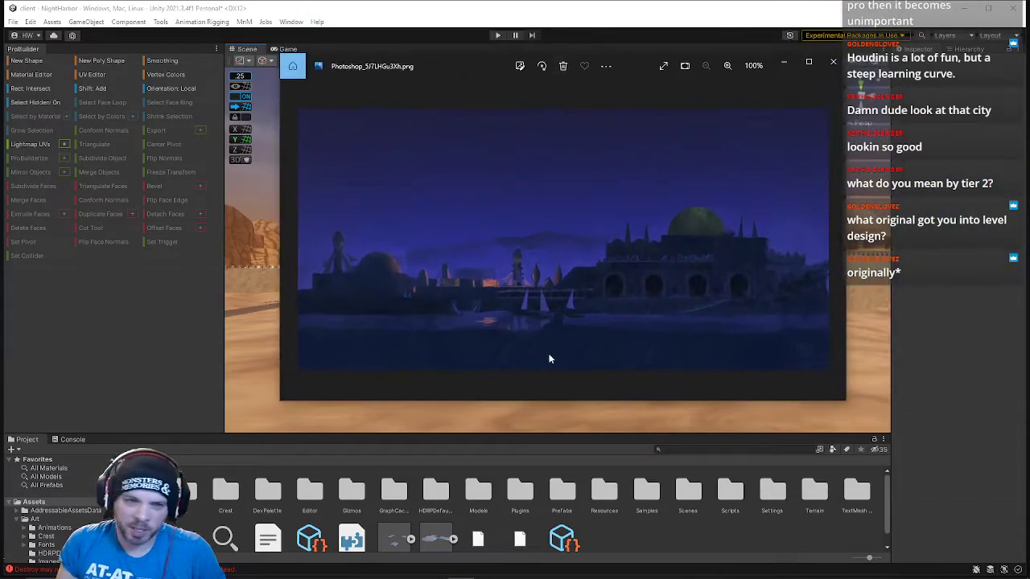
{"action": "scroll", "coordinate": [356, 264], "scroll_direction": "up", "scroll_amount": 2}
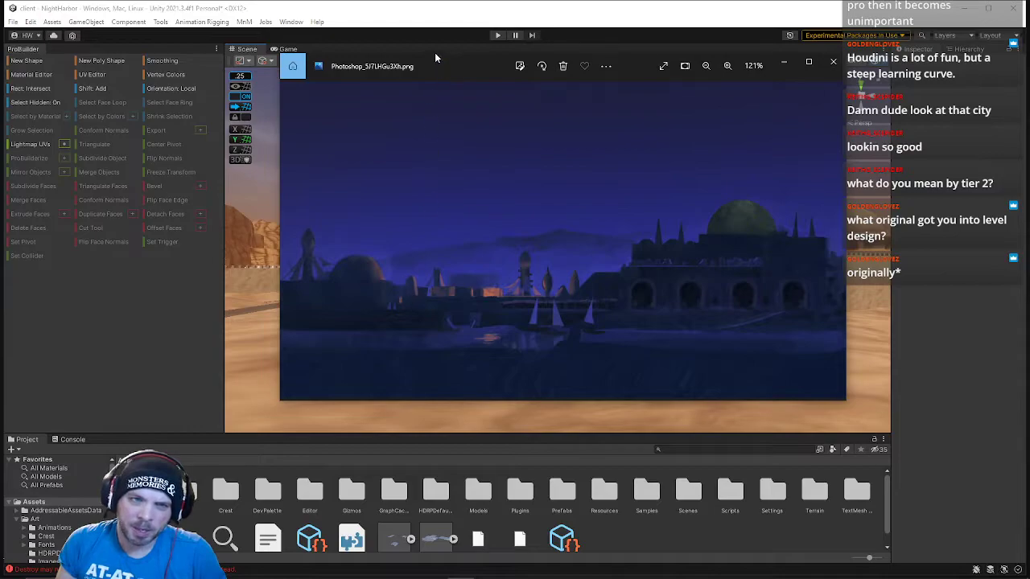
{"action": "left_click_drag", "start_coordinate": [435, 63], "coordinate": [1029, 79]}
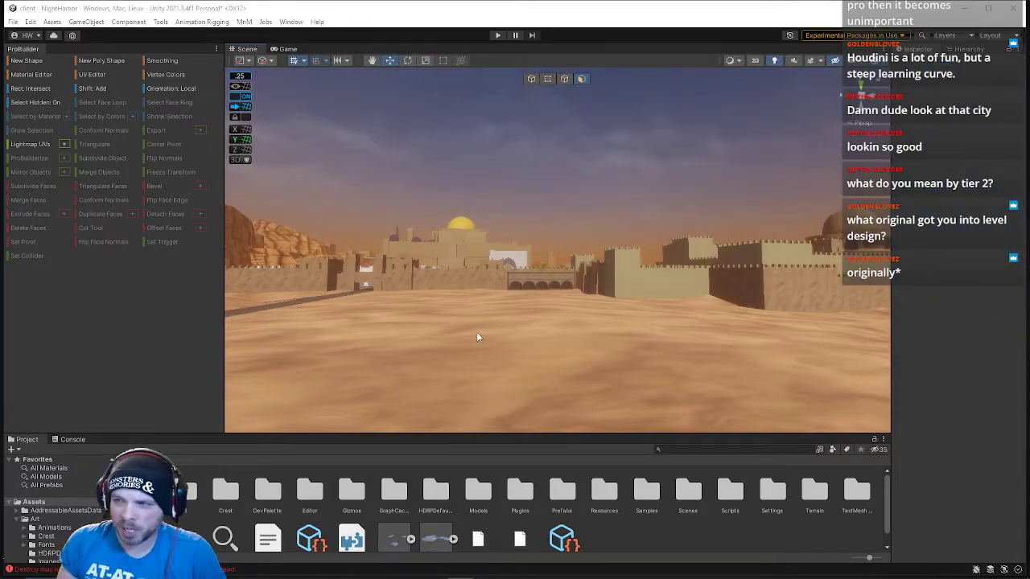
Inspect the town's arched gate and districts, then the golden-domed palace and its terraces above the shoreline
{"action": "right_click_drag", "start_coordinate": [681, 317], "coordinate": [537, 318]}
{"action": "key", "text": "w"}
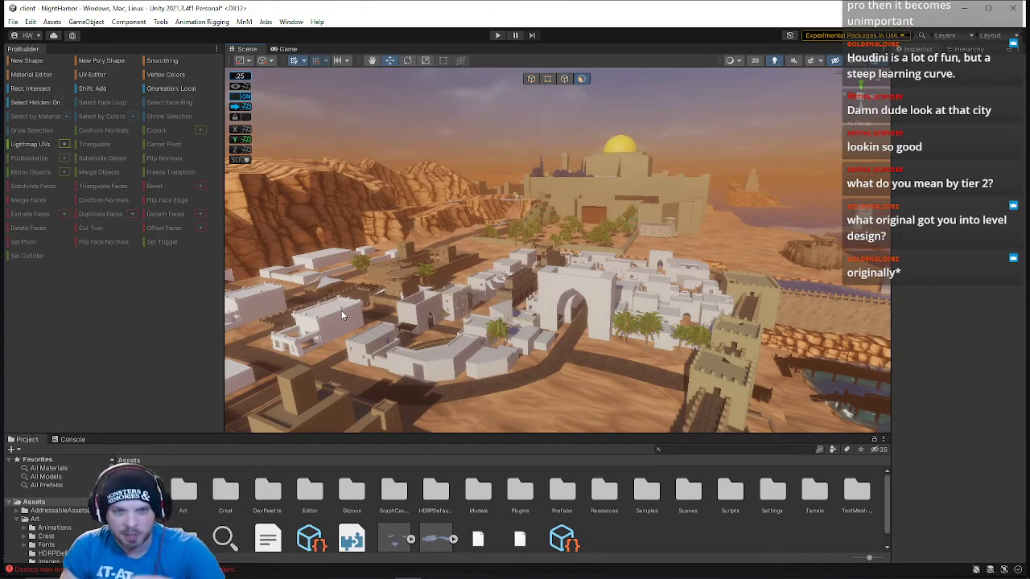
{"action": "right_click_drag", "start_coordinate": [649, 310], "coordinate": [480, 364]}
{"action": "right_click_drag", "start_coordinate": [473, 364], "coordinate": [464, 355]}
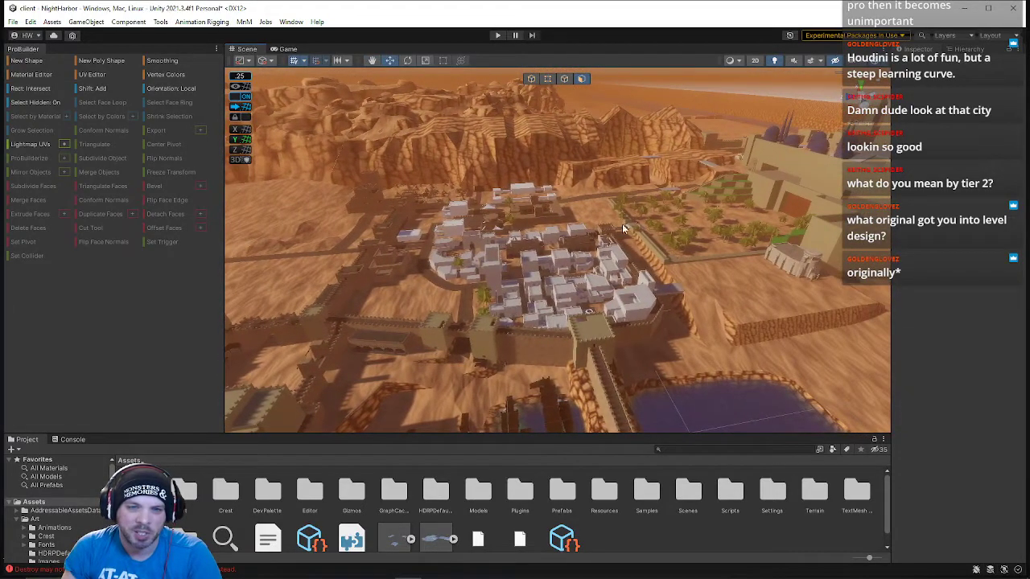
{"action": "right_click_drag", "start_coordinate": [524, 239], "coordinate": [359, 218]}
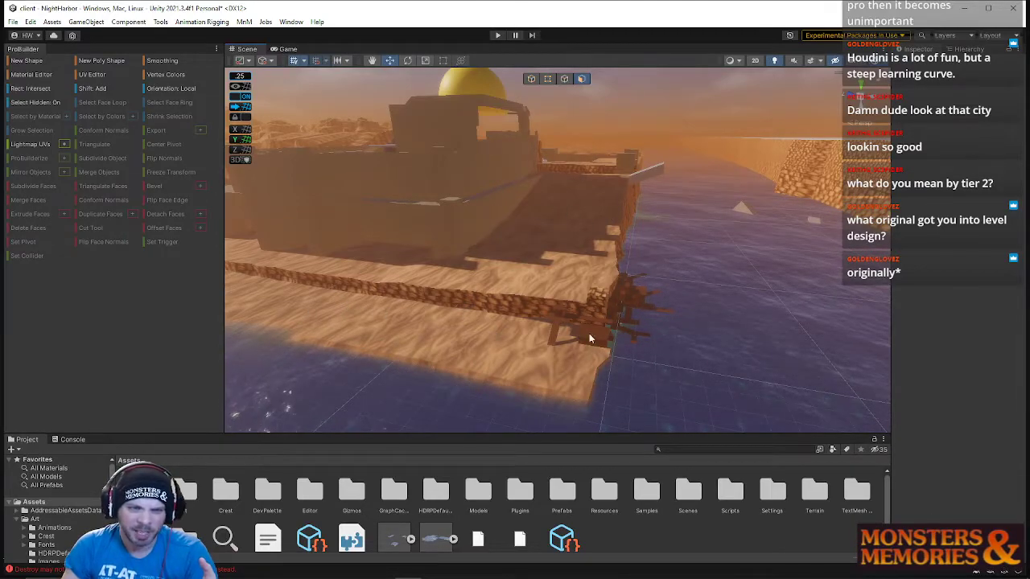
{"action": "right_click_drag", "start_coordinate": [538, 337], "coordinate": [525, 346]}
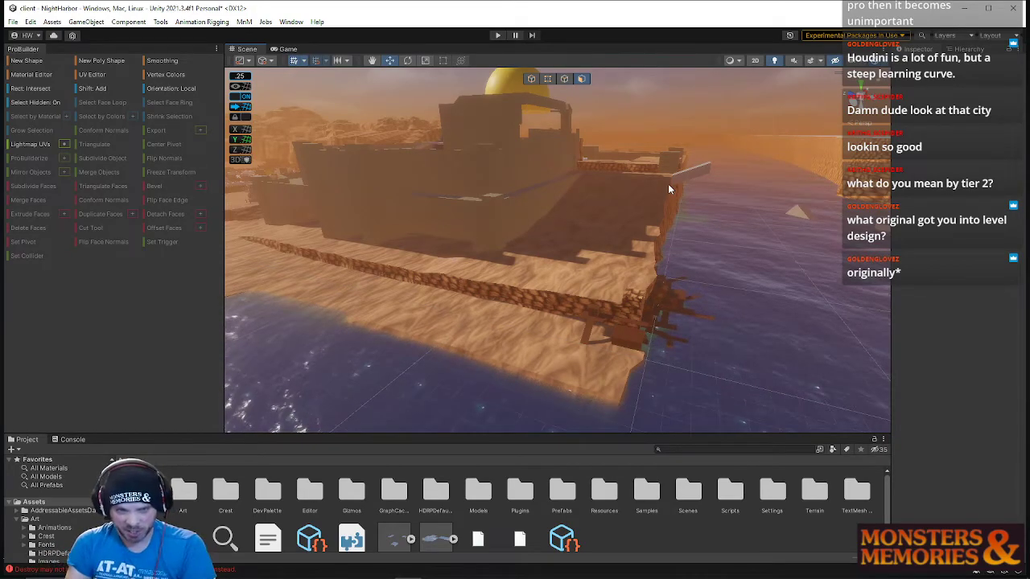
{"action": "right_click_drag", "start_coordinate": [610, 234], "coordinate": [619, 296]}
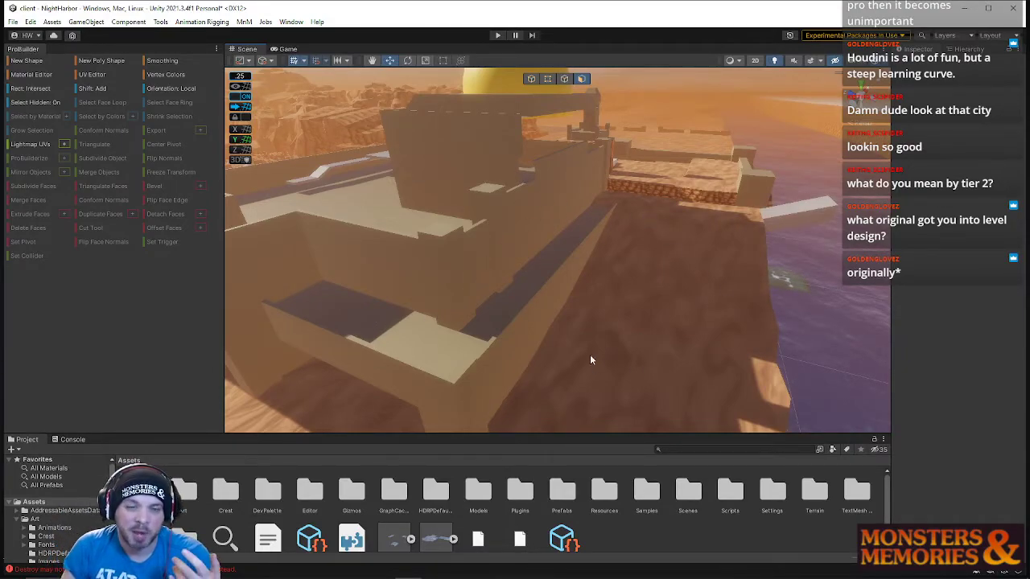
{"action": "right_click_drag", "start_coordinate": [634, 320], "coordinate": [591, 288]}
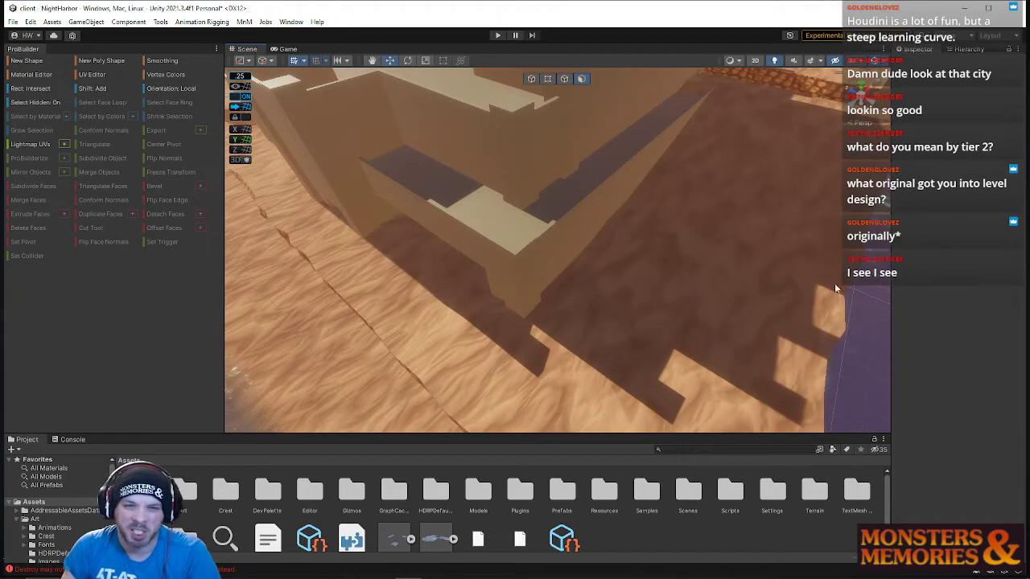
Examine the overall layout from above, covering the town, the harbor, the palace garden and the rocky cliffs
{"action": "right_click_drag", "start_coordinate": [692, 253], "coordinate": [24, 318]}
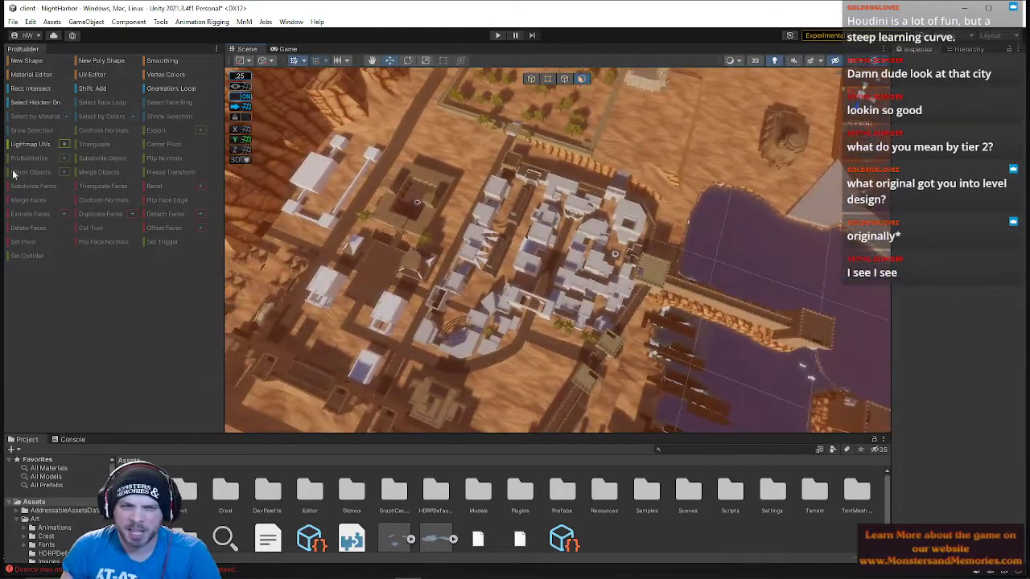
{"action": "right_click_drag", "start_coordinate": [609, 191], "coordinate": [459, 254]}
{"action": "right_click_drag", "start_coordinate": [619, 300], "coordinate": [507, 214]}
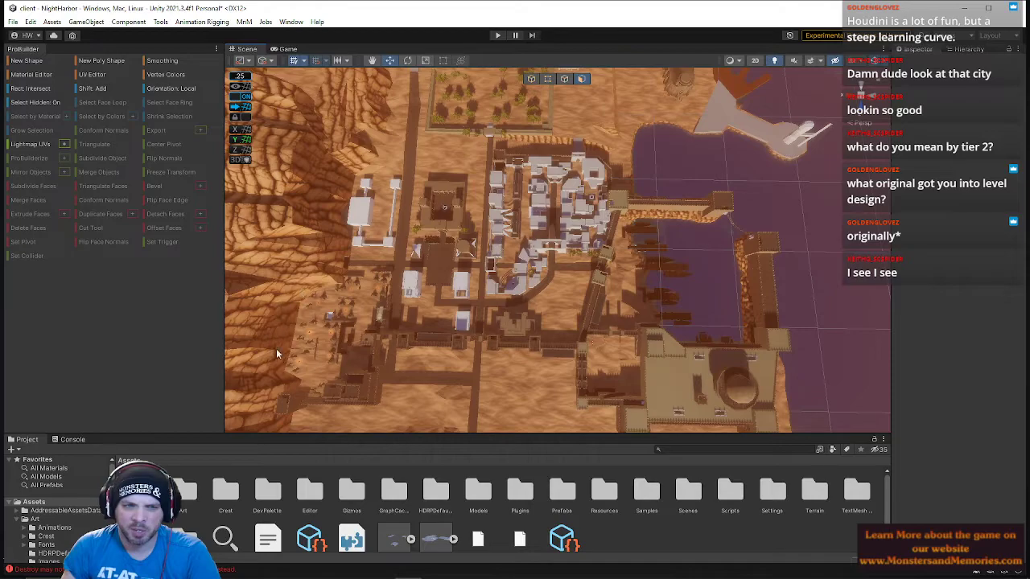
{"action": "right_click_drag", "start_coordinate": [460, 315], "coordinate": [514, 268]}
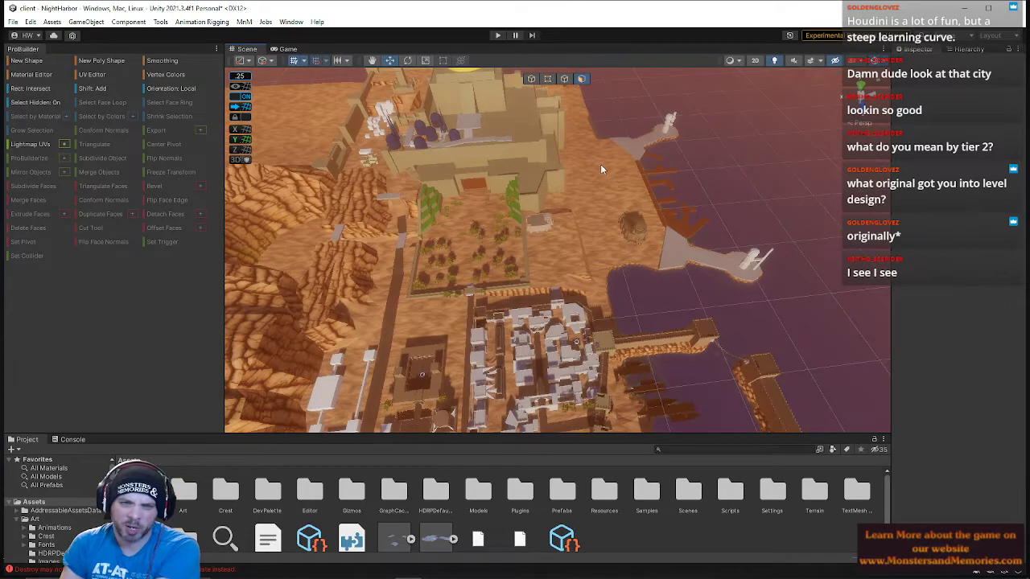
{"action": "right_click_drag", "start_coordinate": [600, 167], "coordinate": [404, 195]}
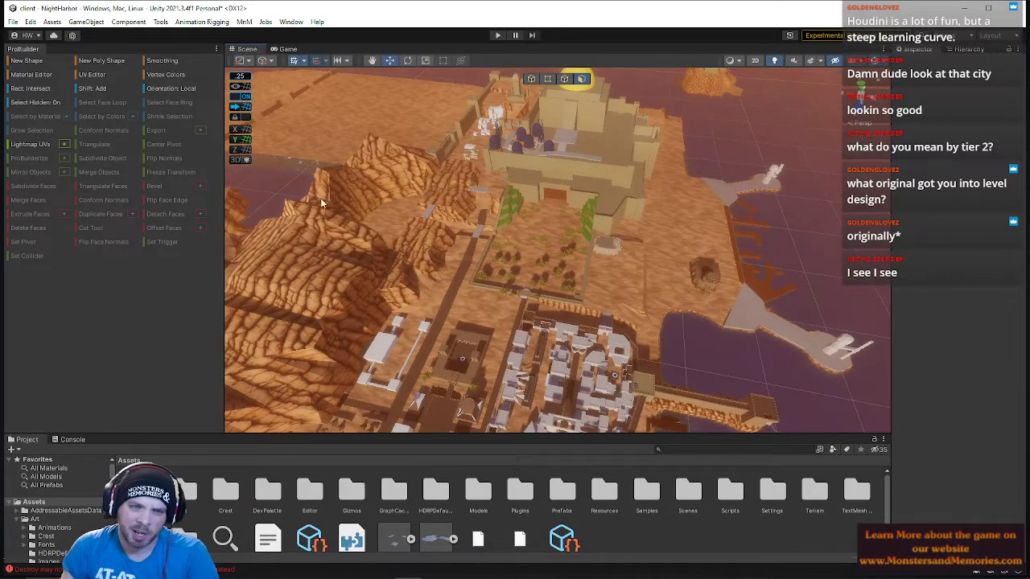
{"action": "right_click_drag", "start_coordinate": [485, 227], "coordinate": [522, 261]}
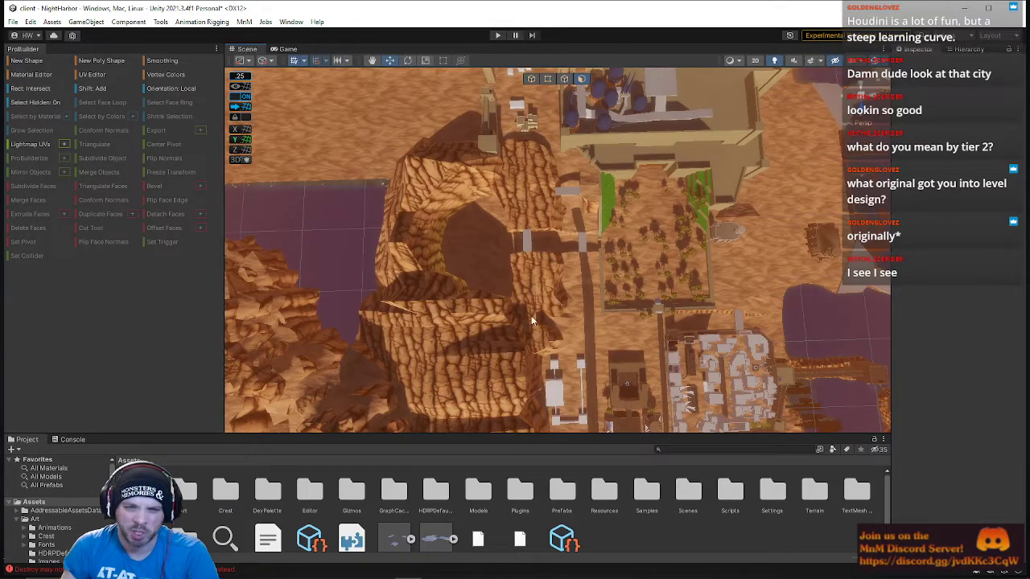
Inspect the flat-roofed adobe buildings with protruding roof beams, the wooden ramp and the mast beside the fortress wall
{"action": "key", "text": "w"}
{"action": "right_click_drag", "start_coordinate": [527, 266], "coordinate": [459, 45]}
{"action": "key", "text": "w"}
{"action": "key", "text": "w"}
{"action": "key", "text": "w"}
{"action": "key", "text": "w"}
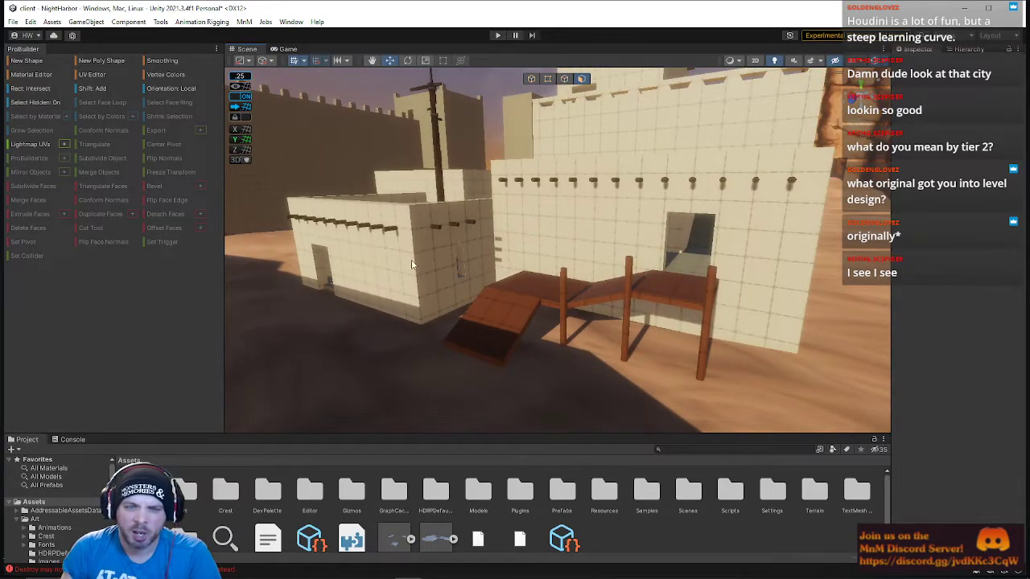
{"action": "right_click_drag", "start_coordinate": [412, 264], "coordinate": [414, 226]}
{"action": "right_click_drag", "start_coordinate": [435, 303], "coordinate": [643, 175]}
{"action": "key", "text": "w"}
{"action": "key", "text": "q"}
{"action": "right_click_drag", "start_coordinate": [758, 192], "coordinate": [609, 195]}
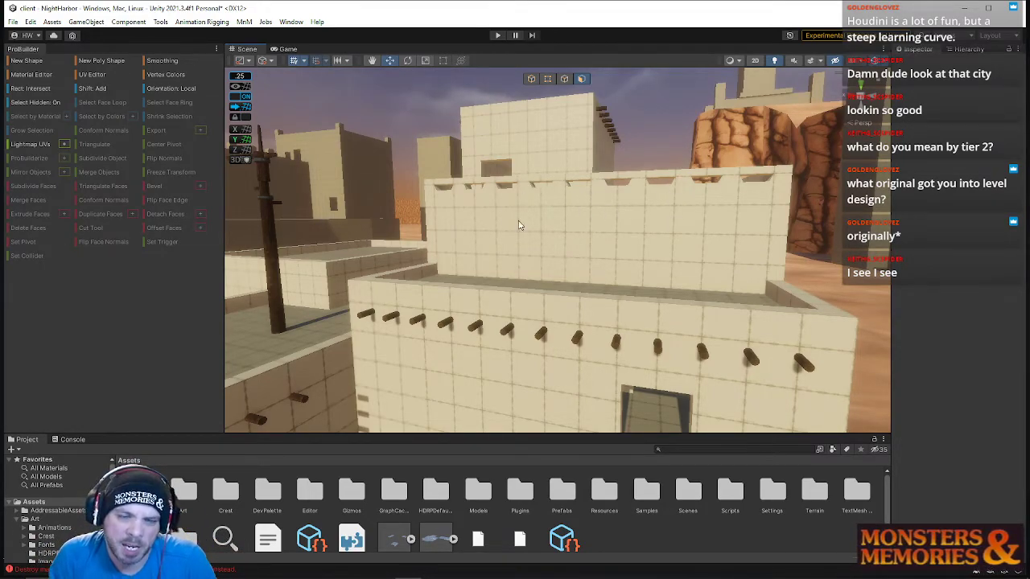
{"action": "key", "text": "s"}
{"action": "mouse_move", "coordinate": [561, 213]}
{"action": "right_mouse_down"}
{"action": "mouse_move", "coordinate": [537, 231]}
{"action": "mouse_move", "coordinate": [551, 225]}
{"action": "right_mouse_up"}
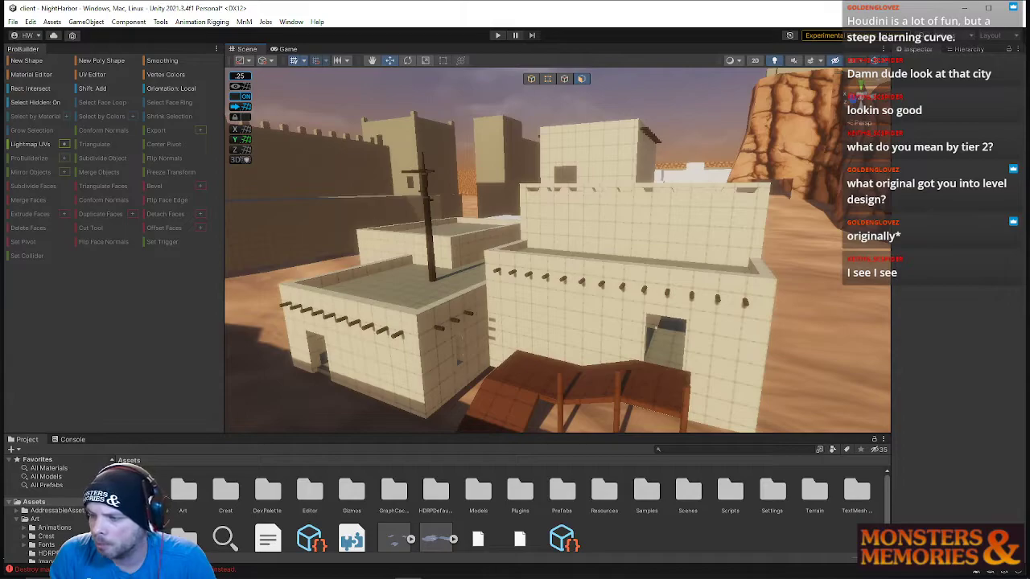
Examine the building concept sketches in Photoshop_qAq7b00JSc.png and compare them with the blocked-out adobe buildings and mast
{"action": "mouse_move", "coordinate": [461, 575]}
{"action": "left_click", "coordinate": [303, 570]}
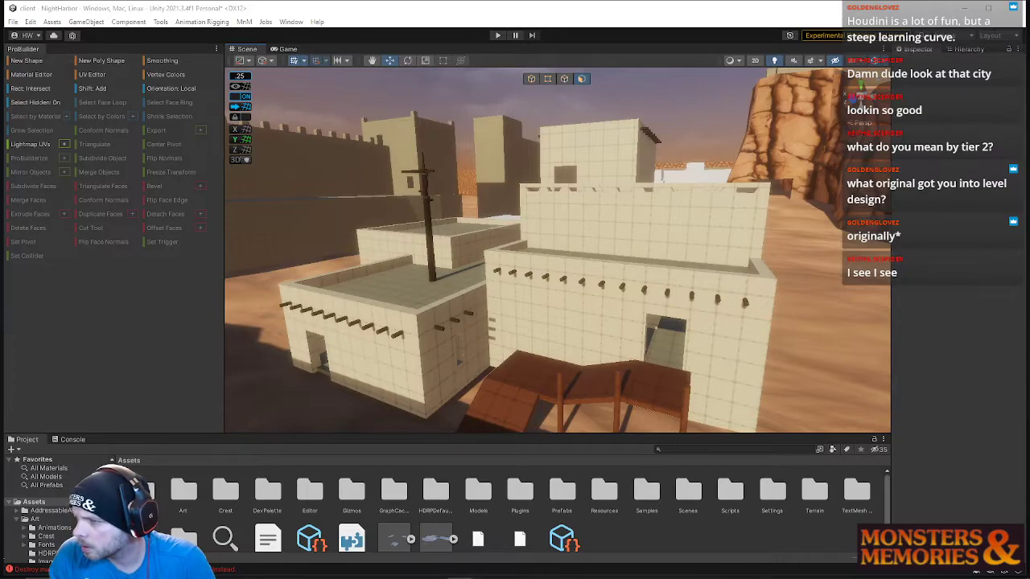
{"action": "left_click_drag", "start_coordinate": [1029, 241], "coordinate": [492, 0]}
{"action": "scroll", "coordinate": [561, 461], "scroll_direction": "up", "scroll_amount": 4}
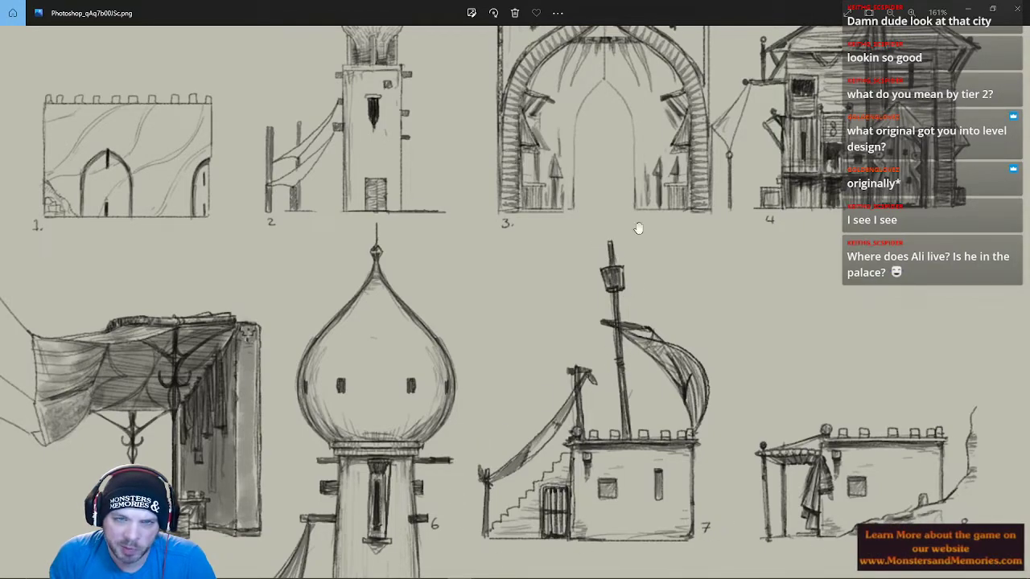
{"action": "left_click", "coordinate": [968, 9]}
{"action": "right_click_drag", "start_coordinate": [685, 304], "coordinate": [477, 163]}
{"action": "key", "text": "w"}
{"action": "right_click_drag", "start_coordinate": [488, 127], "coordinate": [487, 148]}
{"action": "key", "text": "s"}
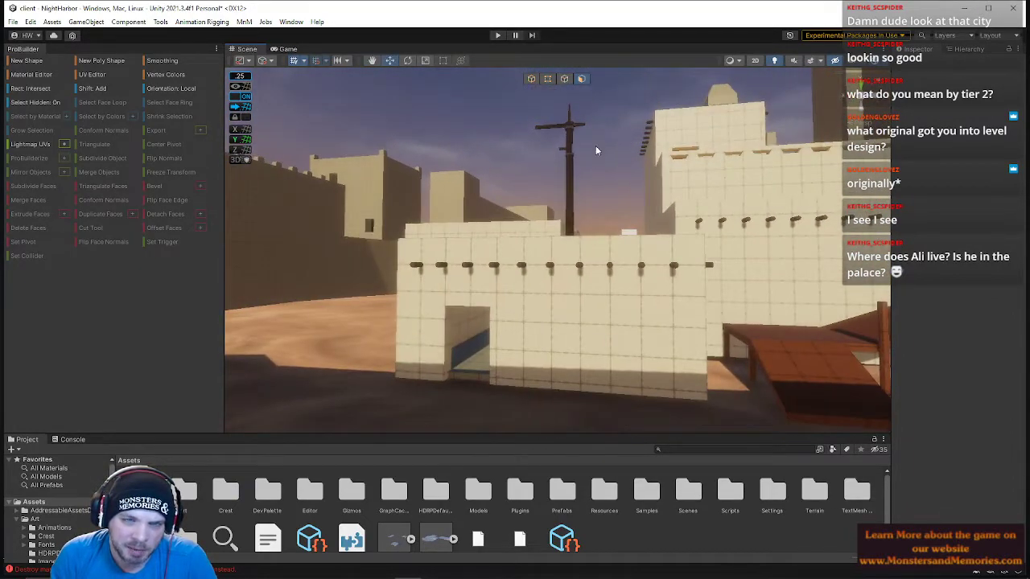
{"action": "right_click_drag", "start_coordinate": [821, 251], "coordinate": [472, 229]}
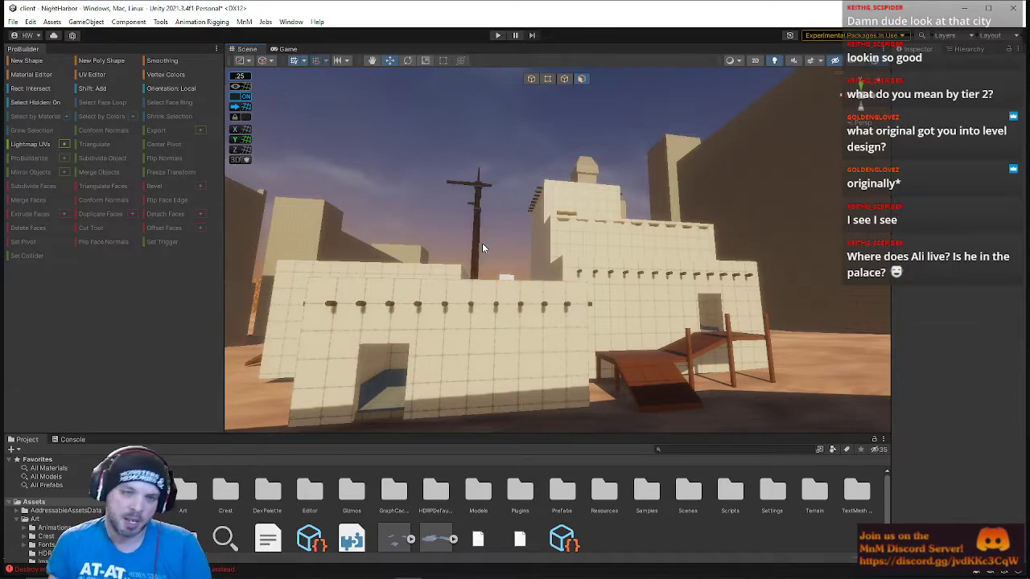
Inspect the walled town strip from above, including the white gallery buildings and the adjoining courtyard of blue domes
{"action": "left_click_drag", "start_coordinate": [483, 207], "coordinate": [475, 294], "text": "alt"}
{"action": "right_click_drag", "start_coordinate": [475, 294], "coordinate": [462, 370]}
{"action": "key", "text": "s"}
{"action": "mouse_move", "coordinate": [594, 350]}
{"action": "right_mouse_down"}
{"action": "mouse_move", "coordinate": [584, 309]}
{"action": "mouse_move", "coordinate": [597, 342]}
{"action": "right_mouse_up"}
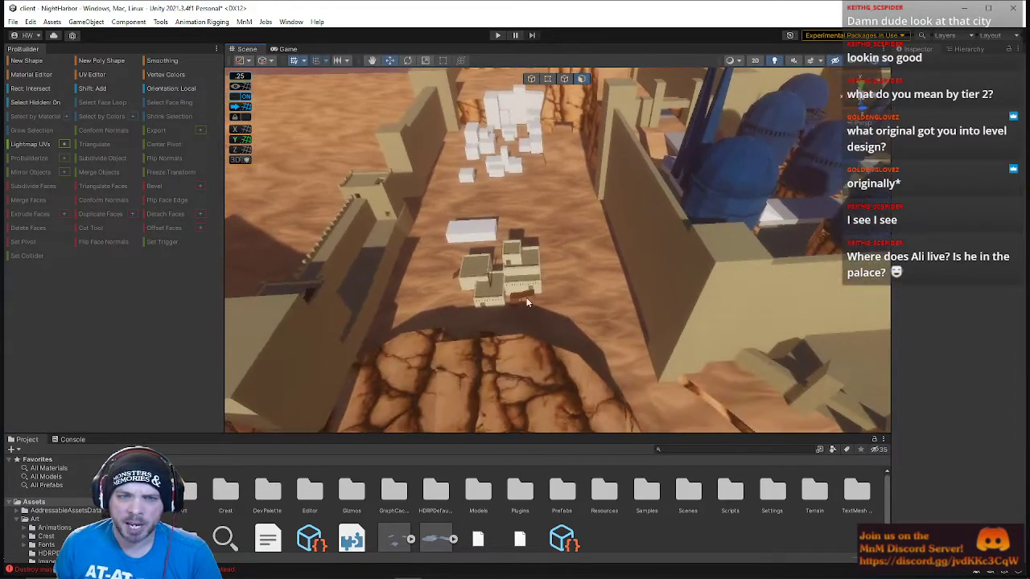
{"action": "right_click_drag", "start_coordinate": [611, 198], "coordinate": [597, 128]}
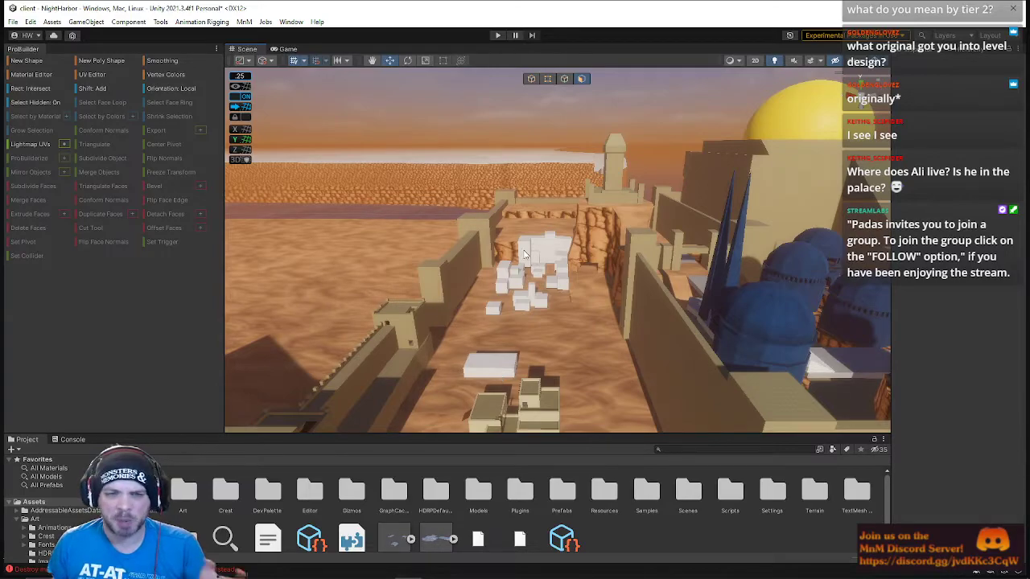
{"action": "right_click_drag", "start_coordinate": [571, 346], "coordinate": [691, 373]}
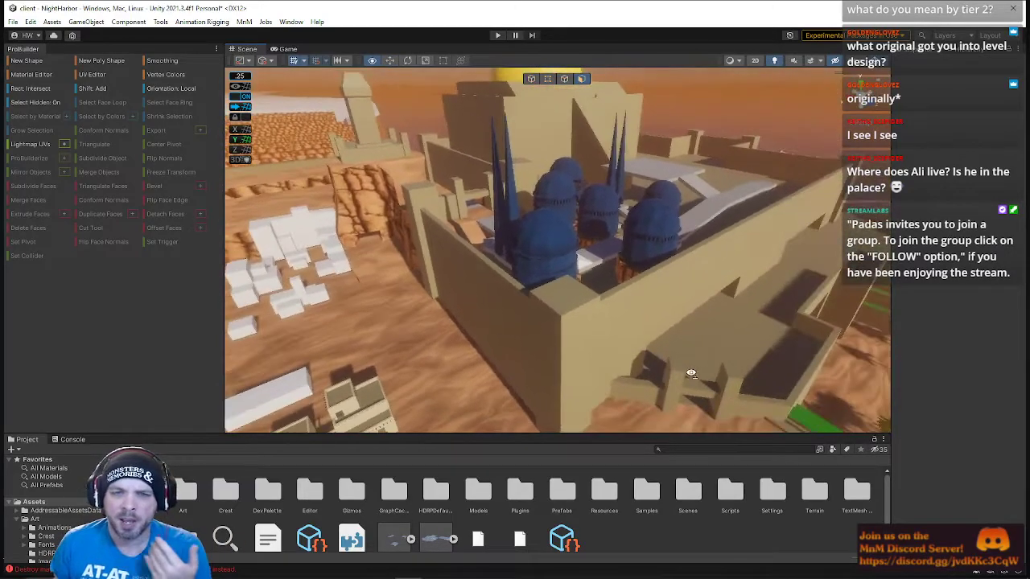
{"action": "right_click_drag", "start_coordinate": [722, 209], "coordinate": [768, 219]}
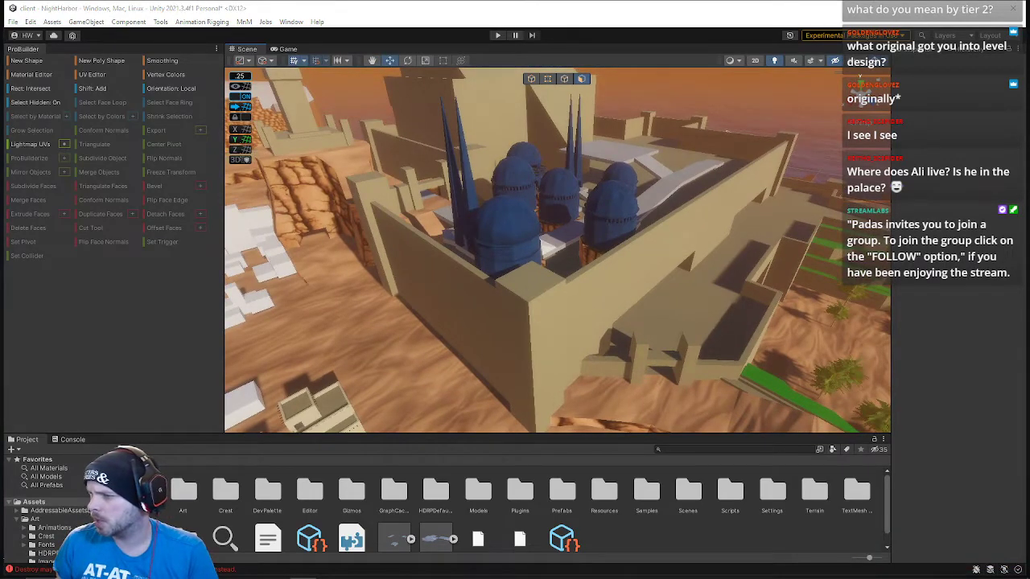
Compare the concept painting Photoshop_3wF5hnXCvv.png with the blue-domed courtyard in the scene
{"action": "left_click_drag", "start_coordinate": [1029, 152], "coordinate": [316, 65]}
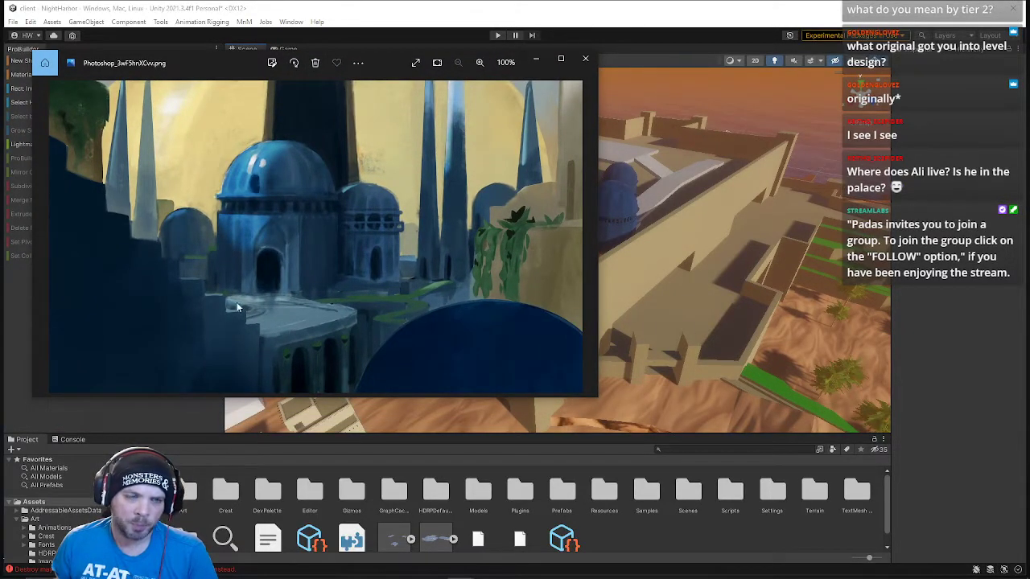
{"action": "key", "text": "w"}
{"action": "right_click_drag", "start_coordinate": [835, 226], "coordinate": [607, 169]}
{"action": "key", "text": "s"}
{"action": "key", "text": "w"}
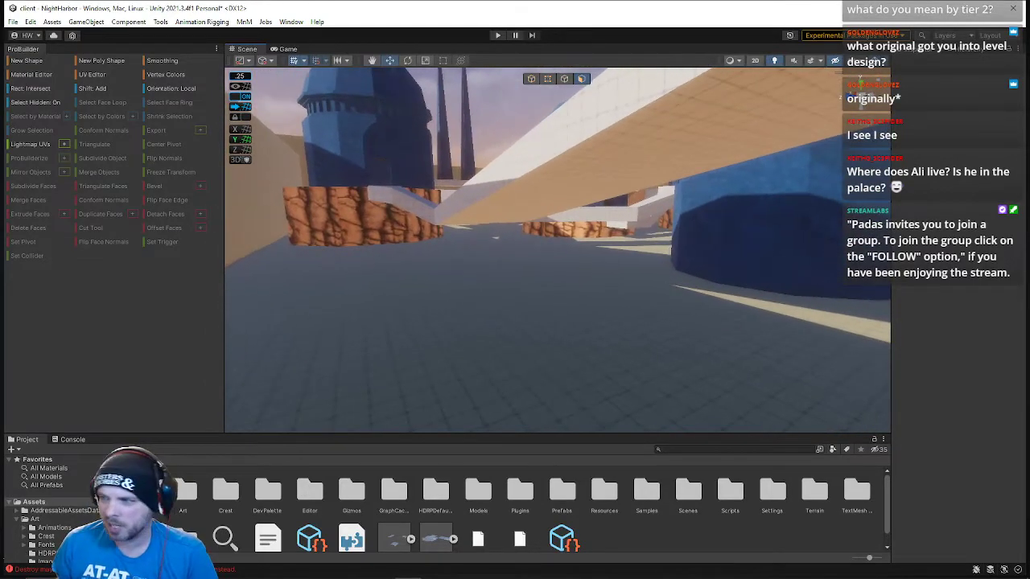
{"action": "mouse_move", "coordinate": [400, 571]}
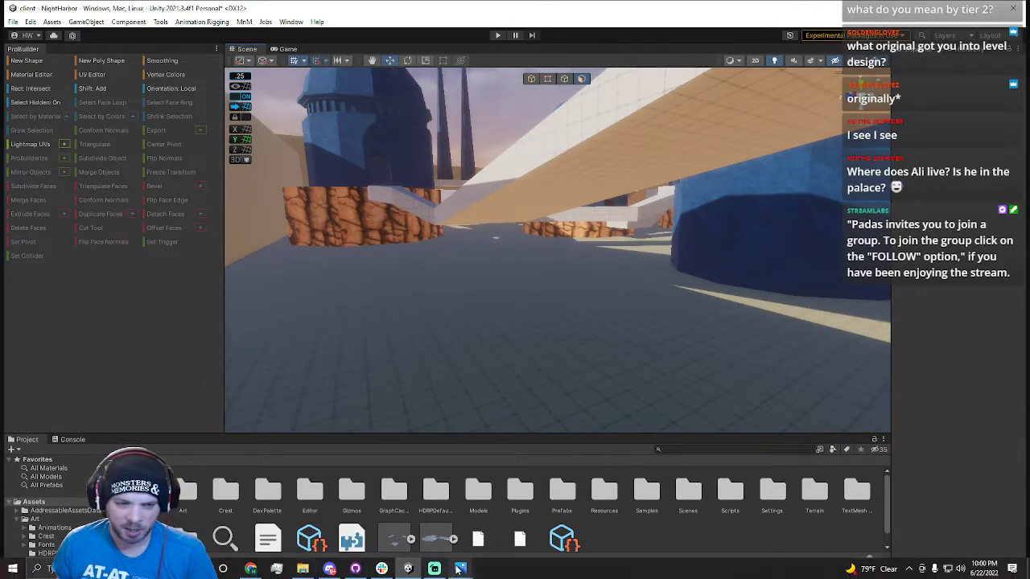
{"action": "mouse_move", "coordinate": [456, 569]}
{"action": "left_click", "coordinate": [458, 503]}
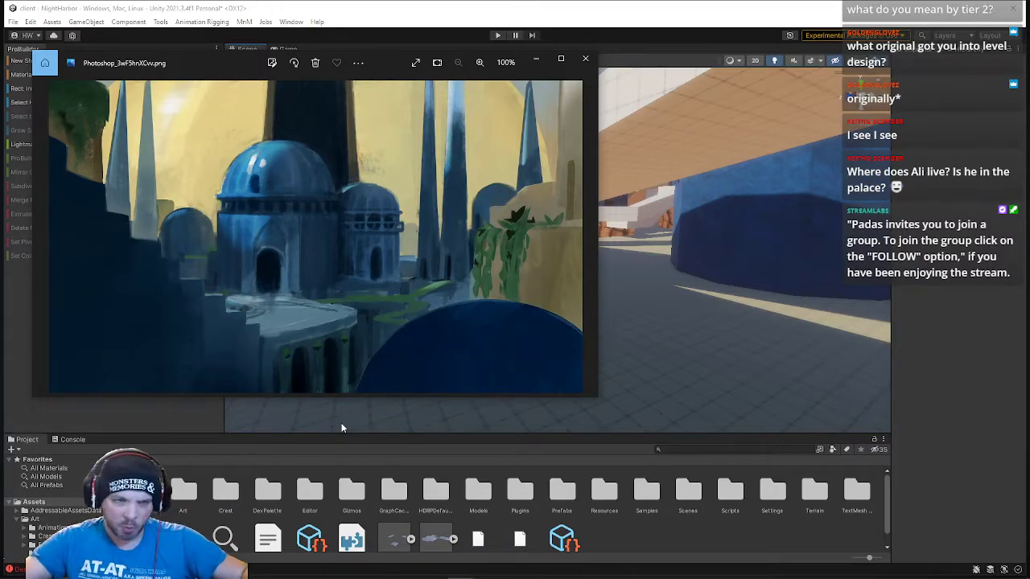
{"action": "left_click", "coordinate": [587, 59]}
Inspect the domed courtyard, the golden-domed palace, the cliffs outside the walls and the white gallery building
{"action": "key", "text": "w"}
{"action": "right_click_drag", "start_coordinate": [505, 254], "coordinate": [459, 175]}
{"action": "right_click_drag", "start_coordinate": [582, 409], "coordinate": [577, 328]}
{"action": "right_click_drag", "start_coordinate": [654, 176], "coordinate": [613, 41]}
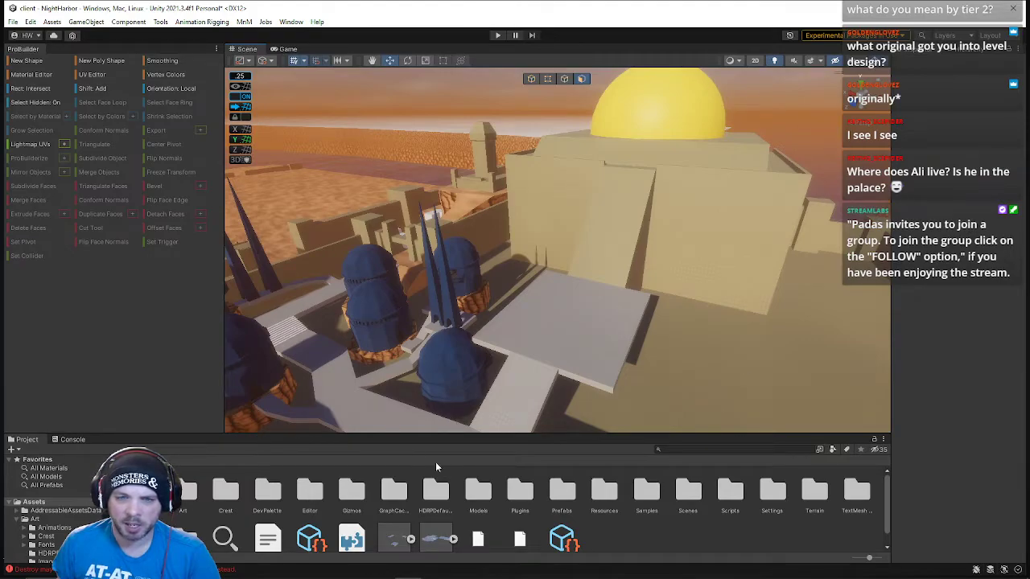
{"action": "right_click_drag", "start_coordinate": [828, 270], "coordinate": [351, 224]}
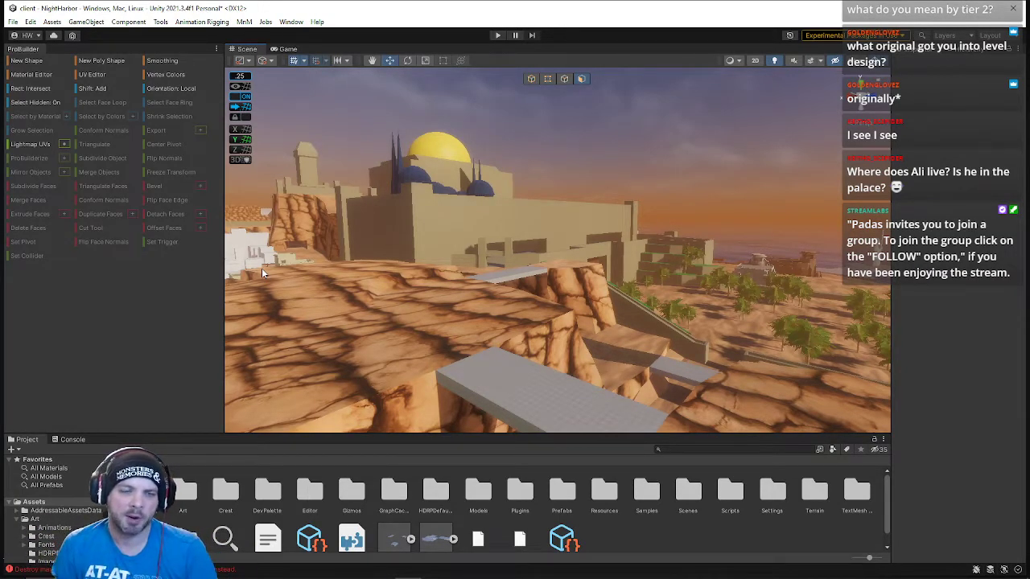
{"action": "right_click_drag", "start_coordinate": [260, 154], "coordinate": [116, 194]}
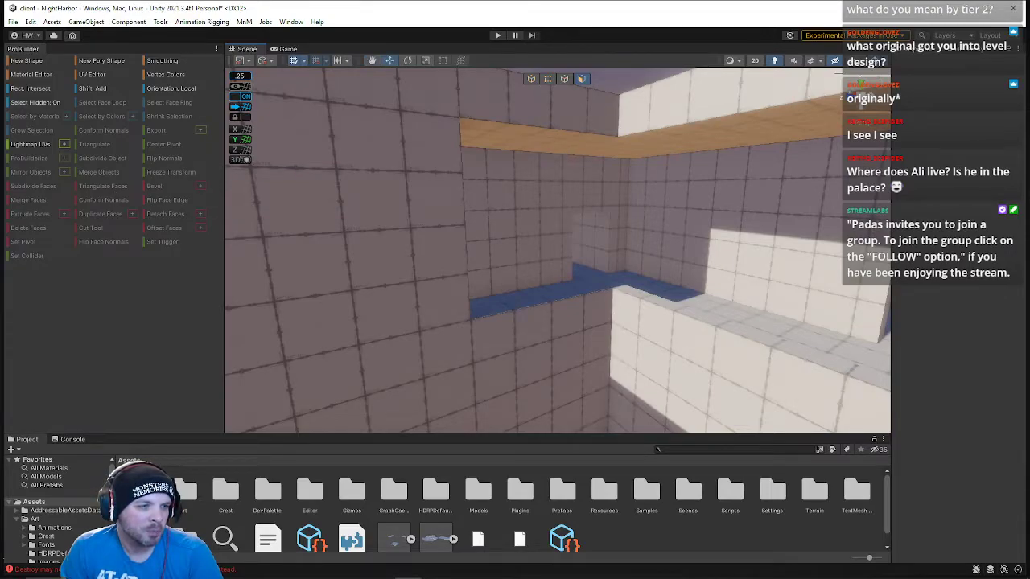
{"action": "right_click_drag", "start_coordinate": [530, 256], "coordinate": [730, 189]}
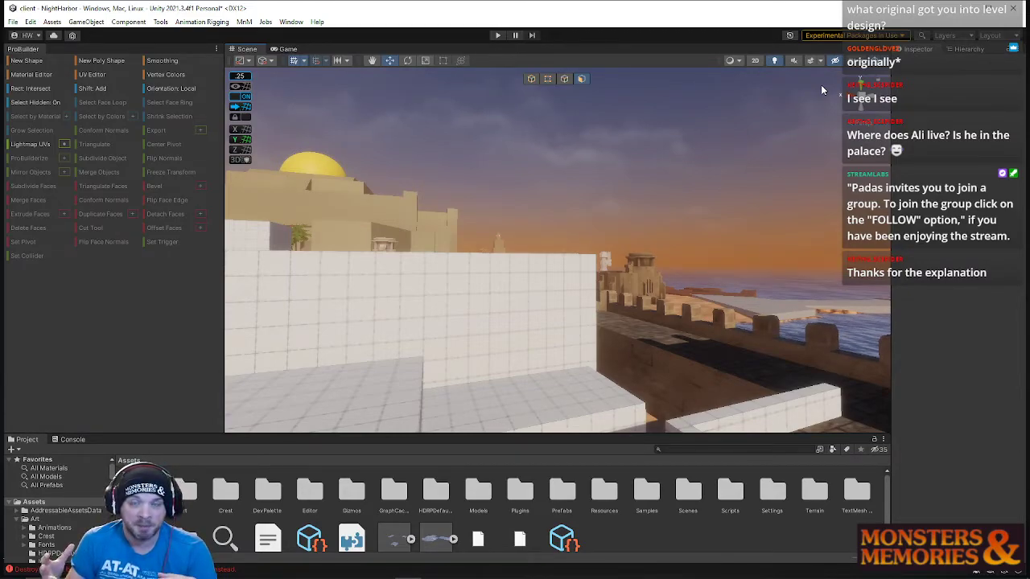
Extrude the ceiling face at the end of the gallery corridor upward and one side wall face outward
{"action": "right_click_drag", "start_coordinate": [471, 189], "coordinate": [179, 214]}
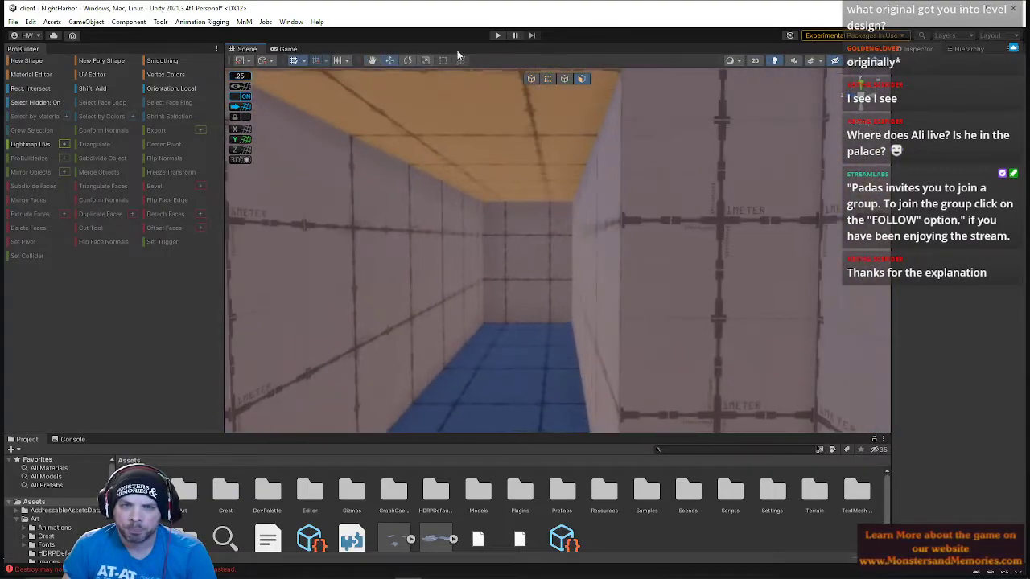
{"action": "left_click", "coordinate": [563, 156]}
{"action": "left_click_drag", "start_coordinate": [509, 142], "coordinate": [479, 9], "text": "shift"}
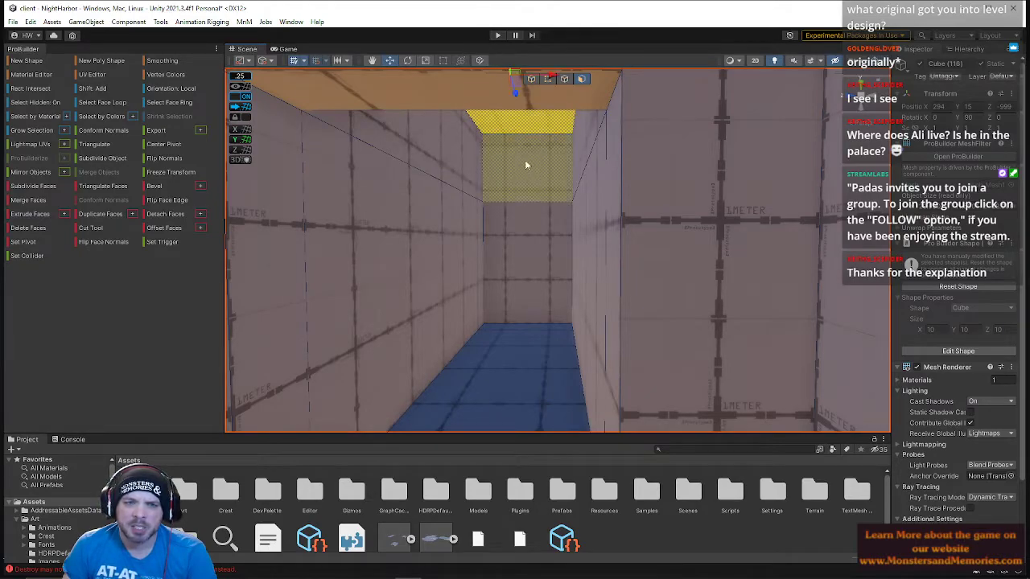
{"action": "left_click", "coordinate": [428, 129]}
{"action": "left_click_drag", "start_coordinate": [481, 130], "coordinate": [262, 139], "text": "shift"}
Extrude the two faces on the corridor's opposite side outward and adjust how far the new section extends
{"action": "left_click", "coordinate": [579, 198]}
{"action": "left_click", "coordinate": [579, 154], "text": "shift"}
{"action": "left_click_drag", "start_coordinate": [622, 130], "coordinate": [795, 129], "text": "shift"}
{"action": "right_click_drag", "start_coordinate": [795, 114], "coordinate": [641, 220]}
{"action": "left_click_drag", "start_coordinate": [624, 214], "coordinate": [587, 211]}
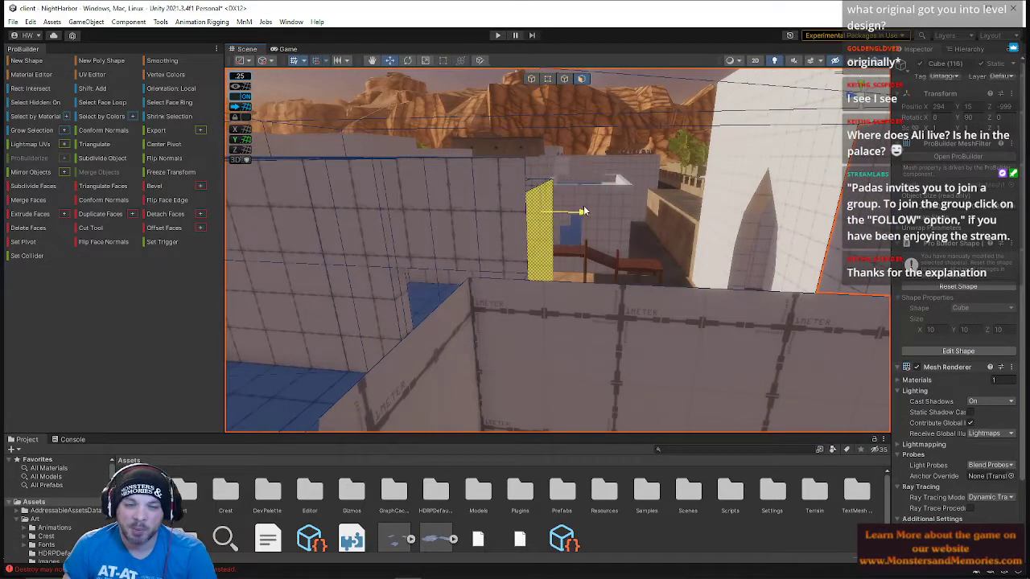
{"action": "right_click_drag", "start_coordinate": [589, 211], "coordinate": [497, 174]}
{"action": "left_click_drag", "start_coordinate": [497, 173], "coordinate": [585, 191]}
{"action": "right_click_drag", "start_coordinate": [586, 193], "coordinate": [519, 127]}
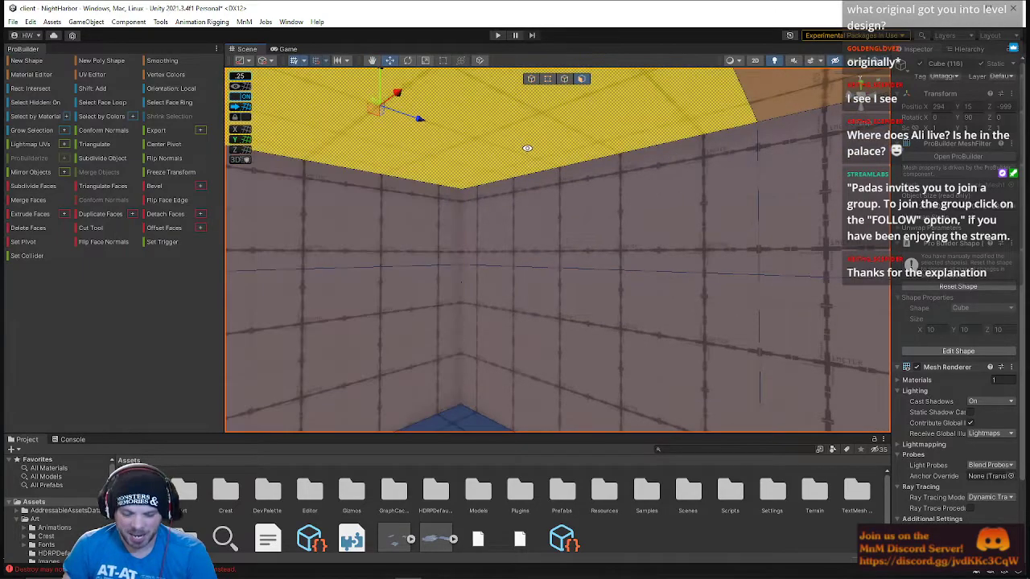
Adjust the height of the ceiling in the newly extruded gallery room and check it through the doorway
{"action": "scroll", "coordinate": [503, 221], "scroll_direction": "down", "scroll_amount": 5}
{"action": "right_click_drag", "start_coordinate": [511, 219], "coordinate": [657, 78]}
{"action": "mouse_move", "coordinate": [644, 95]}
{"action": "left_mouse_down"}
{"action": "mouse_move", "coordinate": [635, 66]}
{"action": "mouse_move", "coordinate": [650, 103]}
{"action": "left_mouse_up"}
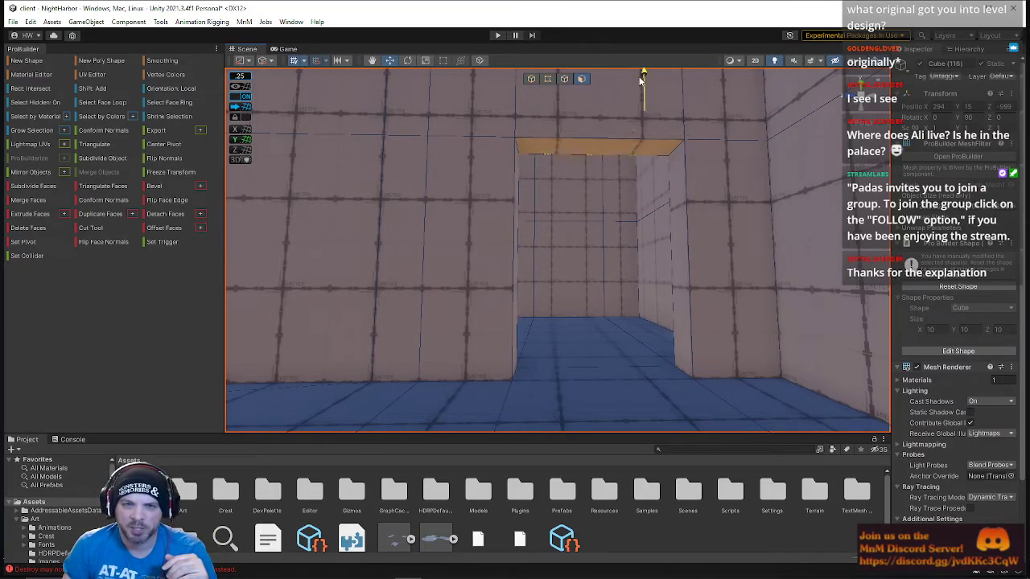
{"action": "right_click_drag", "start_coordinate": [641, 95], "coordinate": [566, 131]}
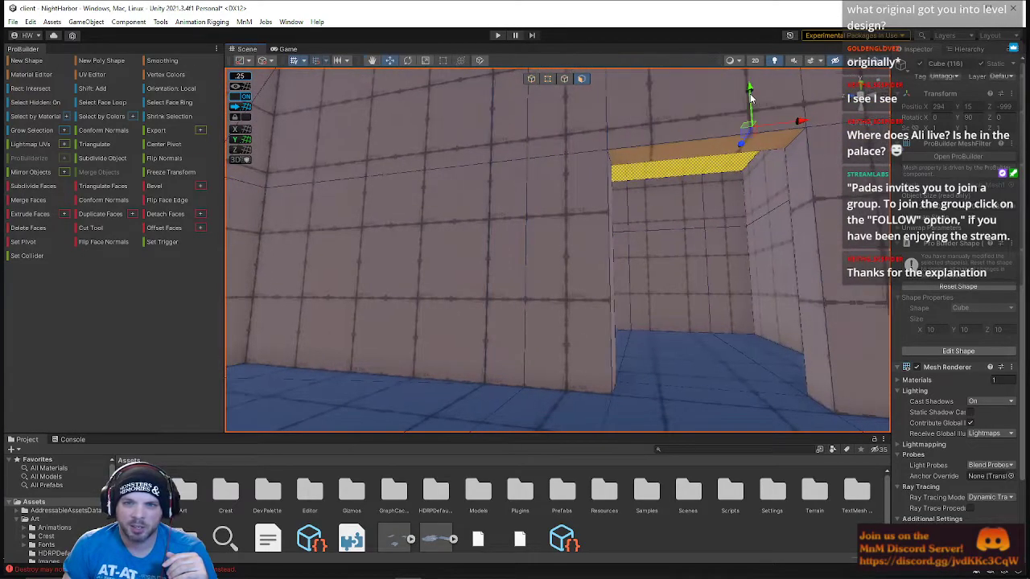
{"action": "right_click_drag", "start_coordinate": [709, 136], "coordinate": [699, 205]}
{"action": "right_click_drag", "start_coordinate": [728, 199], "coordinate": [733, 86]}
{"action": "right_click_drag", "start_coordinate": [855, 231], "coordinate": [672, 139]}
{"action": "right_click_drag", "start_coordinate": [571, 83], "coordinate": [689, 177]}
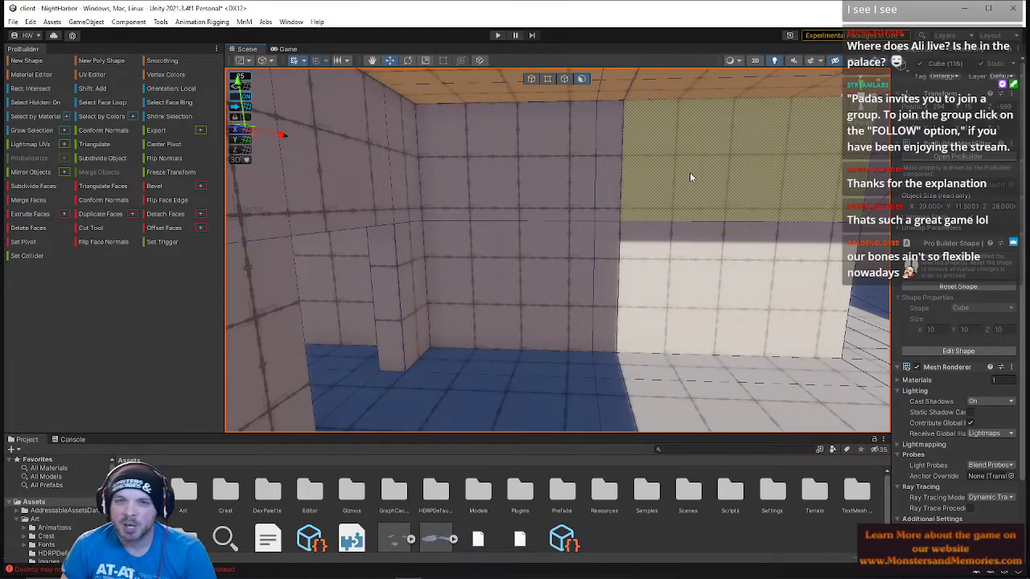
Slide the vertical edges of the gallery's inner wall along the wall toward the corner by the doorway
{"action": "left_click", "coordinate": [564, 78]}
{"action": "left_click", "coordinate": [582, 139]}
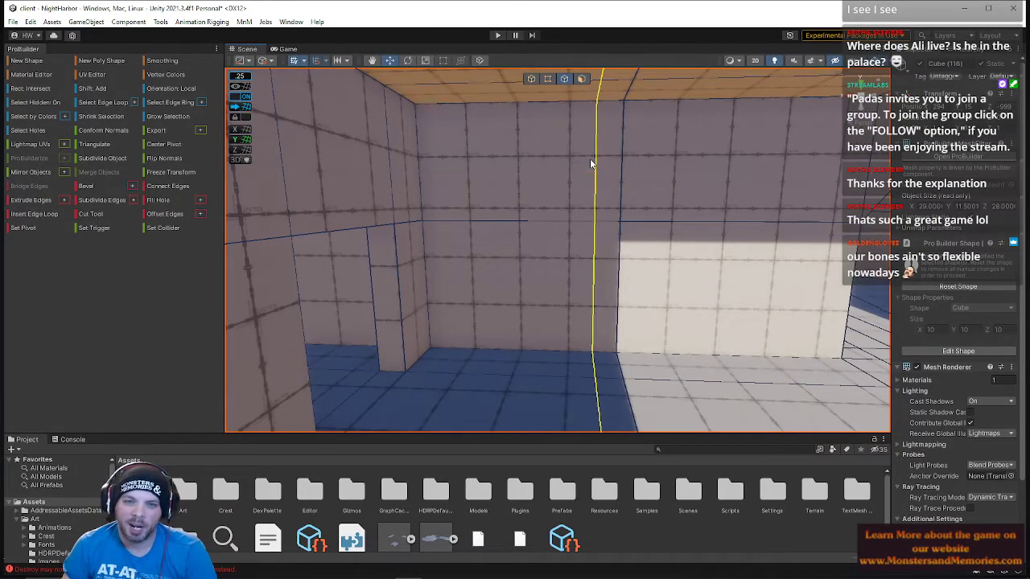
{"action": "left_click", "coordinate": [598, 240]}
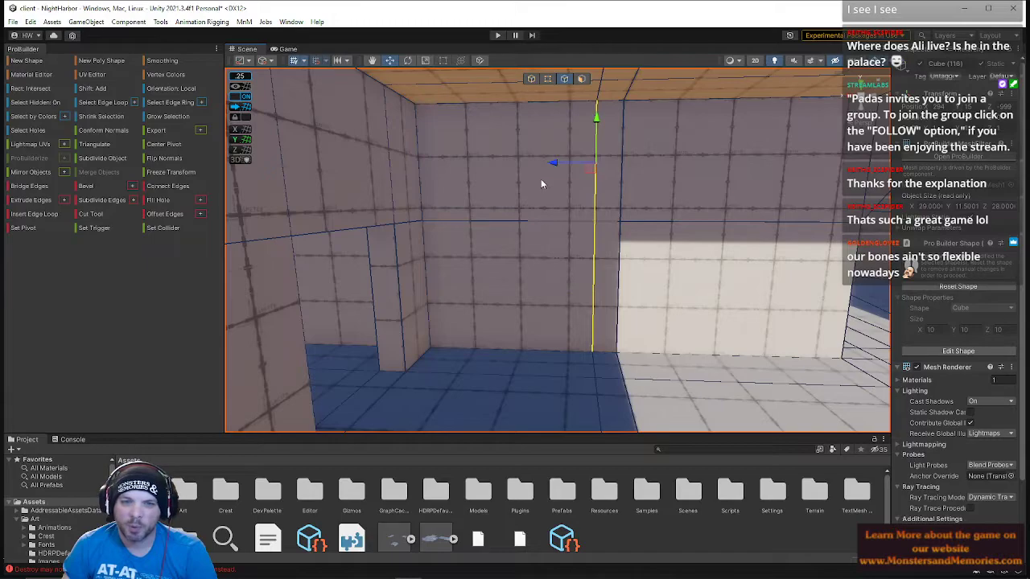
{"action": "left_click_drag", "start_coordinate": [550, 162], "coordinate": [426, 159]}
{"action": "right_click_drag", "start_coordinate": [426, 158], "coordinate": [511, 216]}
{"action": "left_click_drag", "start_coordinate": [430, 165], "coordinate": [276, 193]}
{"action": "right_click_drag", "start_coordinate": [514, 203], "coordinate": [318, 113]}
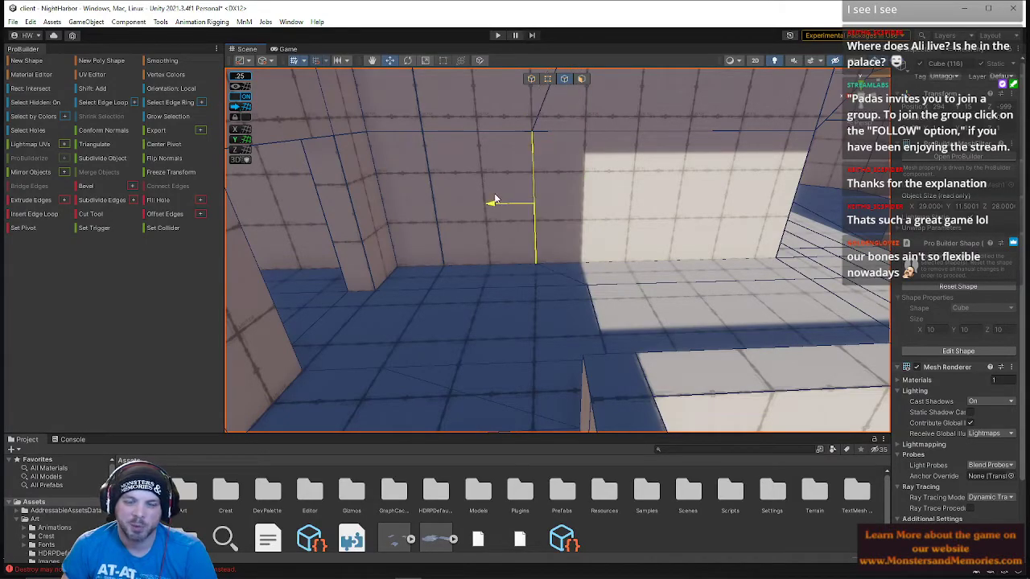
Select the wall section beside the moved edge and shift the ceiling edges above it along the wall
{"action": "left_click", "coordinate": [581, 78]}
{"action": "left_click", "coordinate": [492, 202]}
{"action": "right_click_drag", "start_coordinate": [492, 202], "coordinate": [537, 58]}
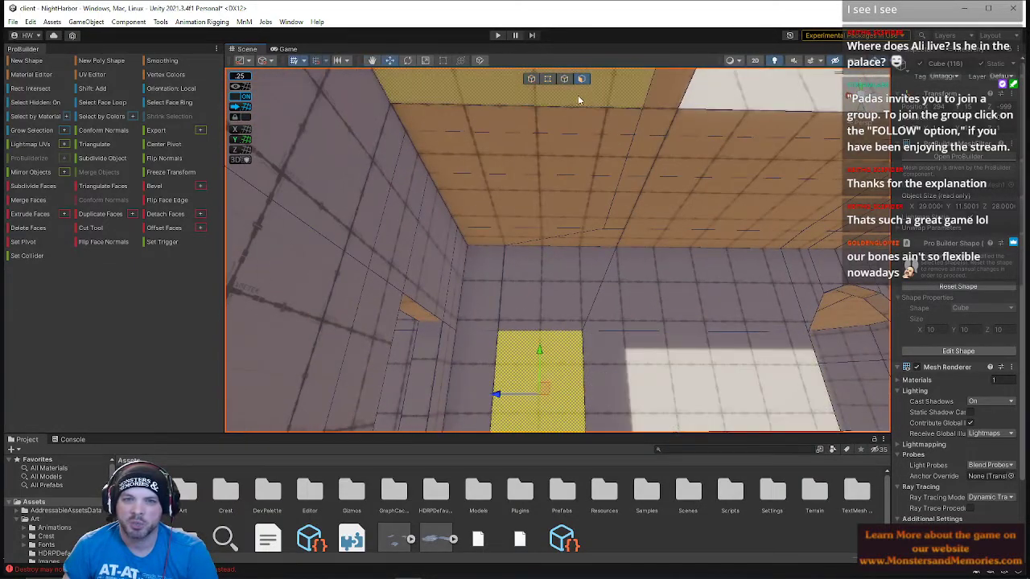
{"action": "left_click", "coordinate": [564, 78]}
{"action": "left_click", "coordinate": [616, 169]}
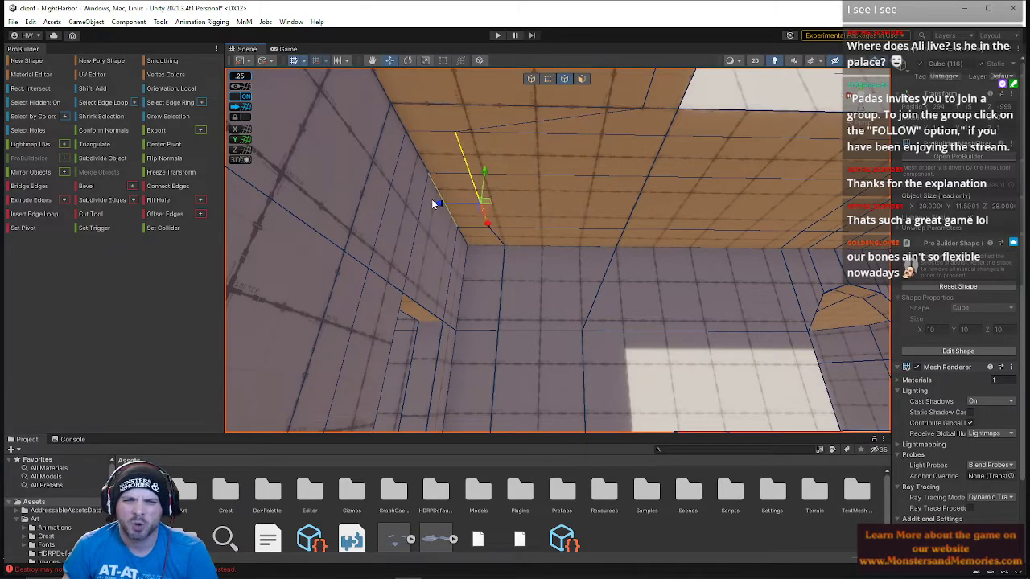
{"action": "left_click_drag", "start_coordinate": [449, 204], "coordinate": [464, 204]}
{"action": "right_click_drag", "start_coordinate": [543, 205], "coordinate": [550, 65]}
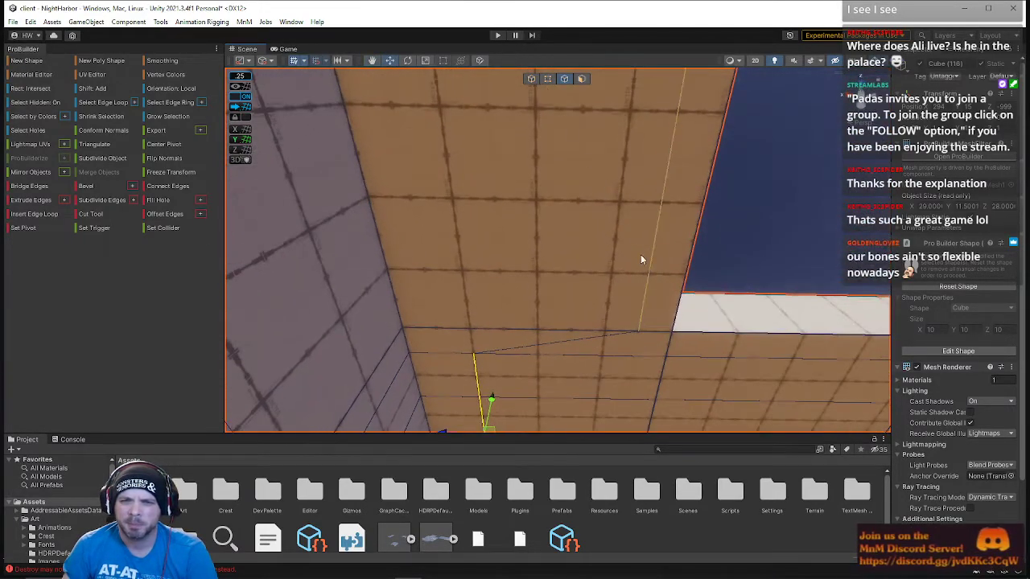
{"action": "right_click_drag", "start_coordinate": [606, 284], "coordinate": [521, 415]}
Select the long side wall of the gallery passage and shift it slightly outward to widen the passage
{"action": "left_click", "coordinate": [583, 78]}
{"action": "left_click", "coordinate": [600, 264]}
{"action": "right_click_drag", "start_coordinate": [601, 264], "coordinate": [1015, 228]}
{"action": "left_click", "coordinate": [549, 252]}
{"action": "right_click_drag", "start_coordinate": [578, 229], "coordinate": [442, 218]}
{"action": "right_click_drag", "start_coordinate": [520, 224], "coordinate": [537, 200]}
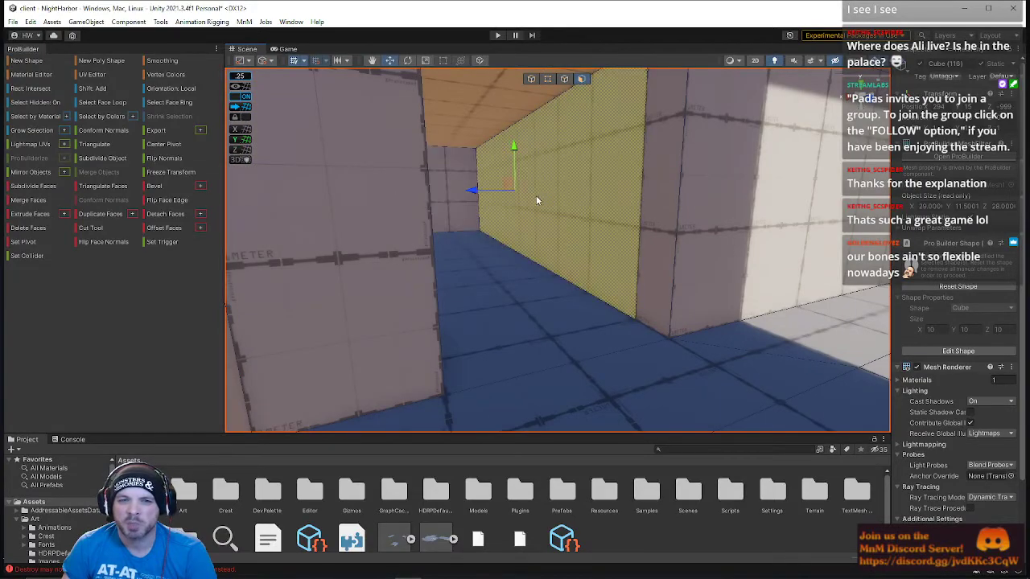
{"action": "mouse_move", "coordinate": [492, 190]}
{"action": "left_mouse_down"}
{"action": "mouse_move", "coordinate": [558, 185]}
{"action": "mouse_move", "coordinate": [507, 191]}
{"action": "left_mouse_up"}
Move the next wall face of the side room outward and fine-tune its position
{"action": "right_click_drag", "start_coordinate": [507, 190], "coordinate": [406, 163]}
{"action": "left_click", "coordinate": [451, 212]}
{"action": "left_click_drag", "start_coordinate": [482, 233], "coordinate": [356, 229]}
{"action": "right_click_drag", "start_coordinate": [424, 212], "coordinate": [354, 256]}
{"action": "left_click_drag", "start_coordinate": [354, 253], "coordinate": [411, 255]}
Raise the side room's ceiling faces to give the room more height
{"action": "right_click_drag", "start_coordinate": [502, 252], "coordinate": [451, 173]}
{"action": "left_click", "coordinate": [542, 154]}
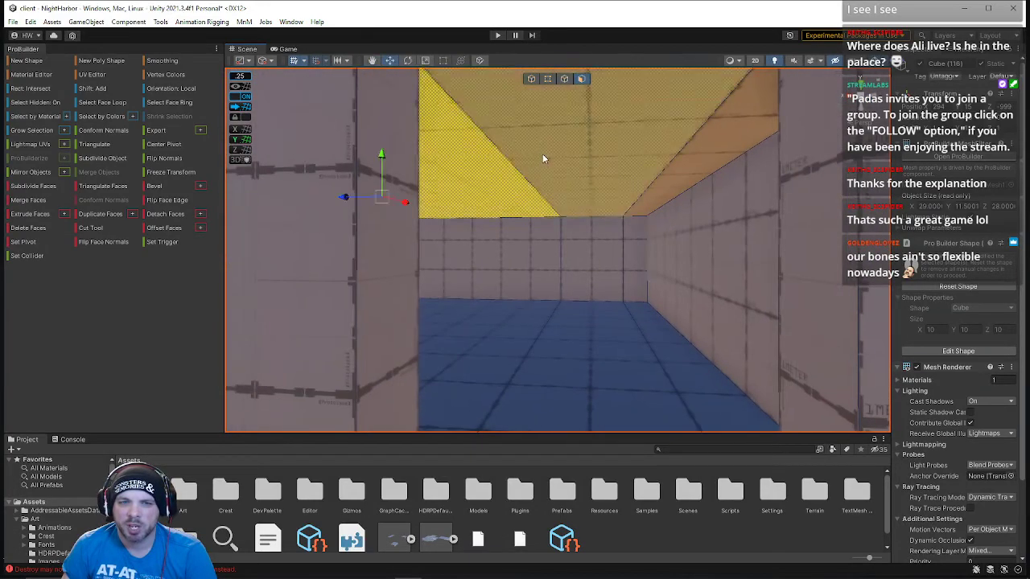
{"action": "left_click_drag", "start_coordinate": [665, 151], "coordinate": [650, 50]}
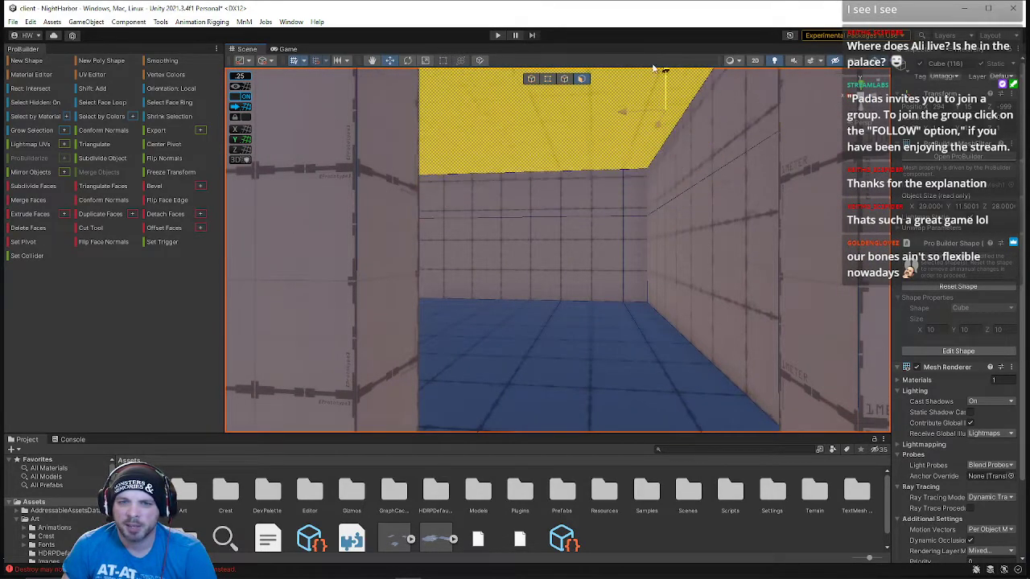
{"action": "right_click_drag", "start_coordinate": [612, 165], "coordinate": [556, 138]}
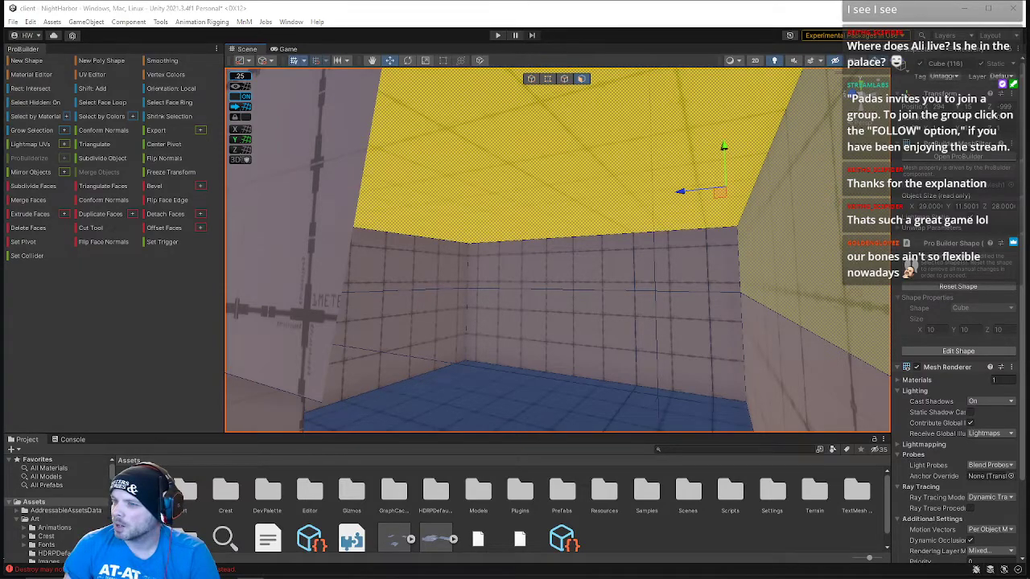
Switch to the browser to view the Torque3D home page, and return to the Unity scene
{"action": "left_click_drag", "start_coordinate": [1029, 314], "coordinate": [526, 1]}
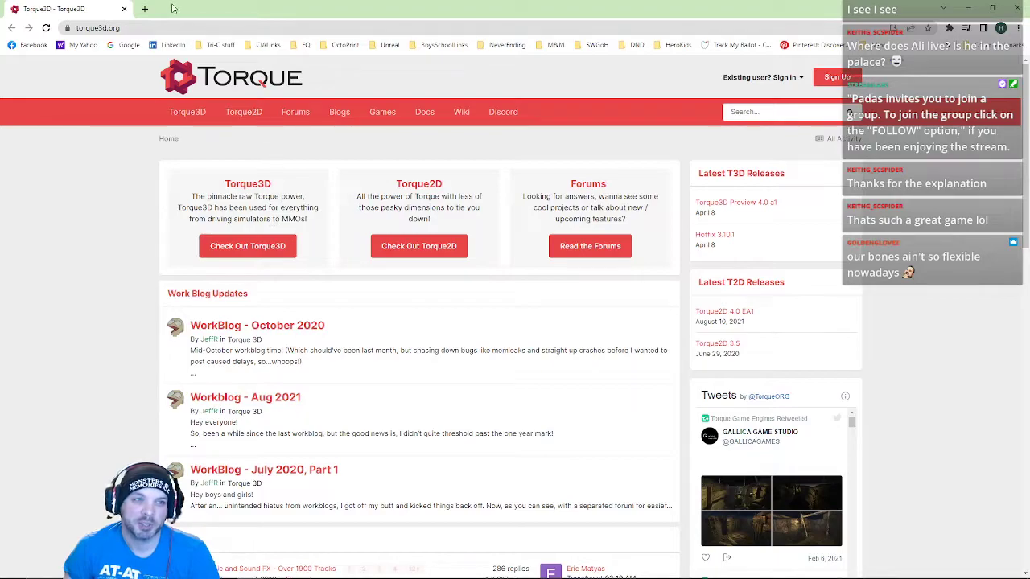
{"action": "key", "text": "alt+Tab"}
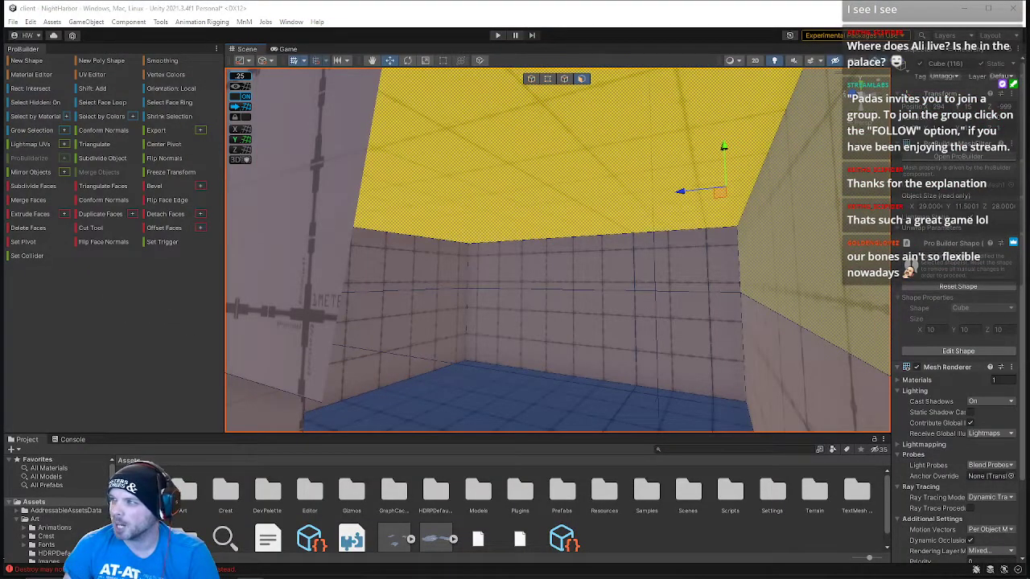
Examine the gallery building's rooms, corridors and openings from inside, from above the roof and from below
{"action": "key", "text": "s"}
{"action": "right_click_drag", "start_coordinate": [606, 286], "coordinate": [218, 253]}
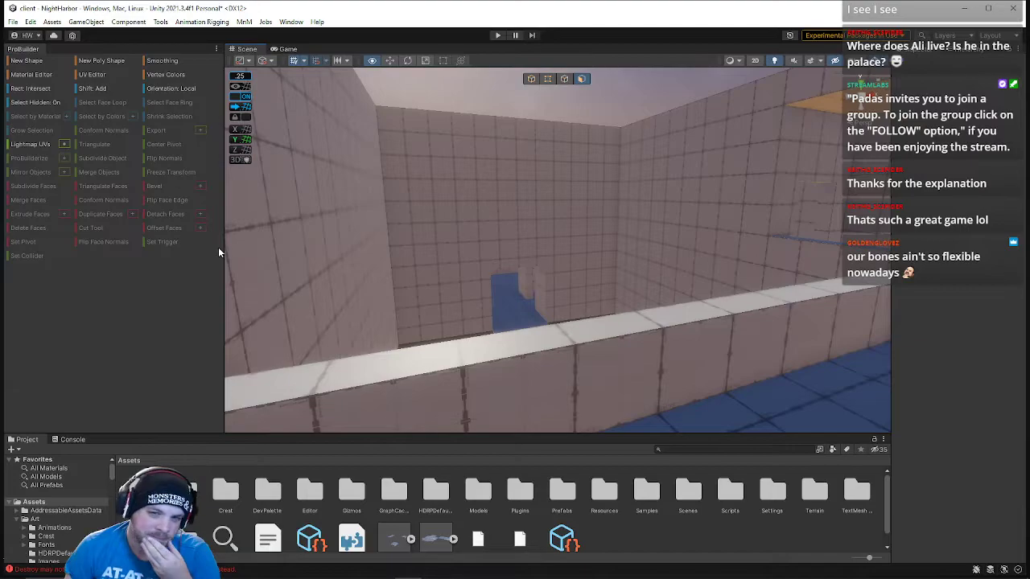
{"action": "right_click_drag", "start_coordinate": [241, 255], "coordinate": [727, 283]}
{"action": "right_click_drag", "start_coordinate": [670, 281], "coordinate": [699, 278]}
{"action": "key", "text": "w"}
{"action": "right_click_drag", "start_coordinate": [698, 167], "coordinate": [713, 284]}
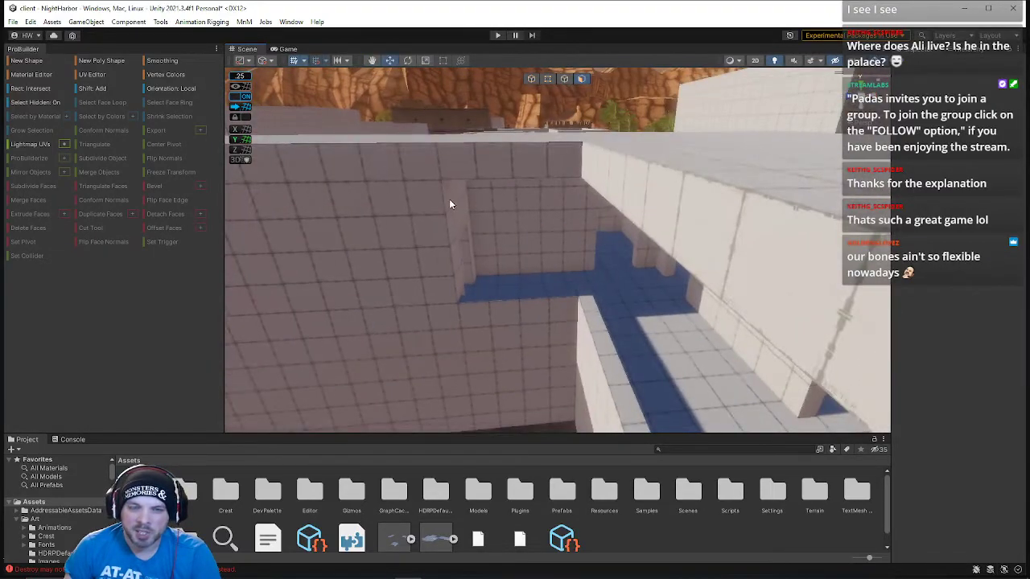
{"action": "right_click_drag", "start_coordinate": [556, 245], "coordinate": [560, 267]}
{"action": "key", "text": "a"}
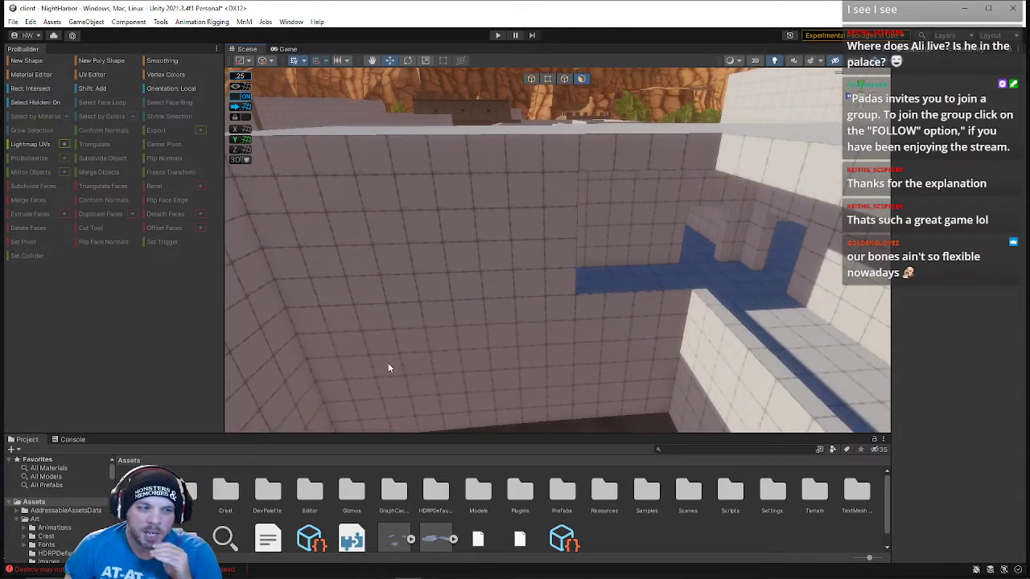
{"action": "right_click_drag", "start_coordinate": [475, 272], "coordinate": [378, 216]}
{"action": "left_click", "coordinate": [718, 212]}
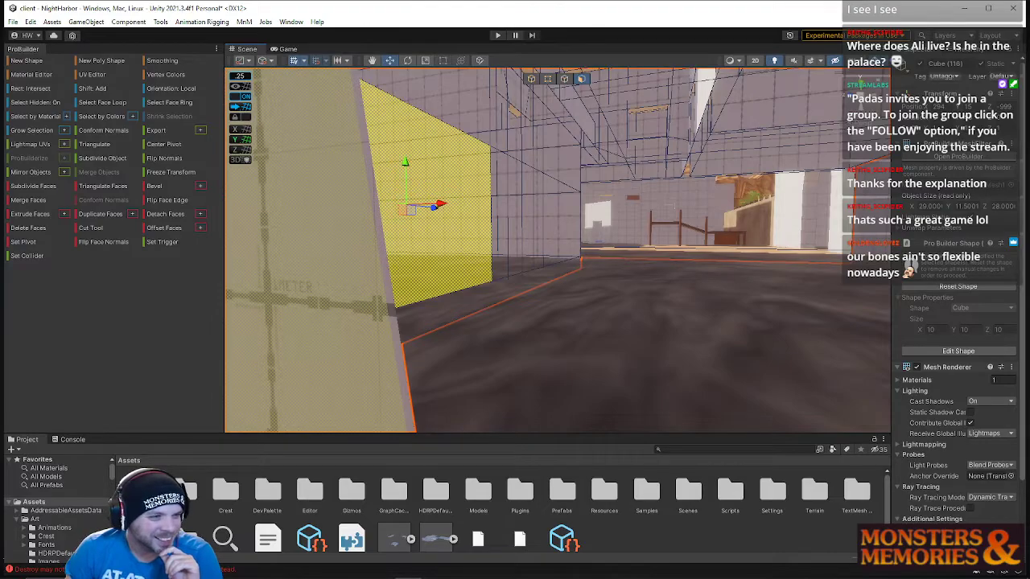
{"action": "right_click_drag", "start_coordinate": [540, 297], "coordinate": [748, 315]}
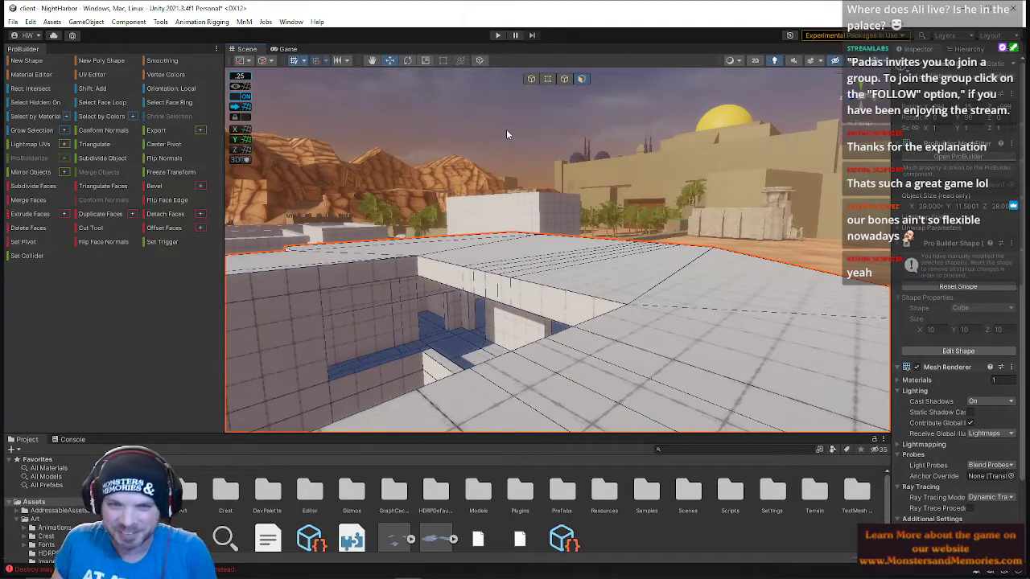
{"action": "left_click", "coordinate": [574, 128]}
{"action": "key", "text": "w"}
{"action": "right_click_drag", "start_coordinate": [574, 128], "coordinate": [740, 127]}
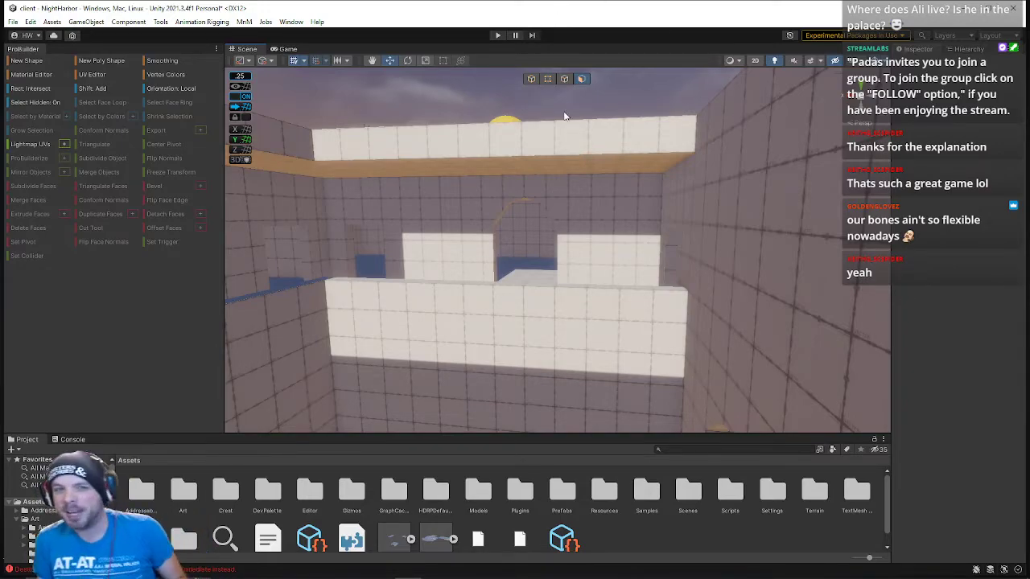
{"action": "right_click_drag", "start_coordinate": [507, 111], "coordinate": [454, 96]}
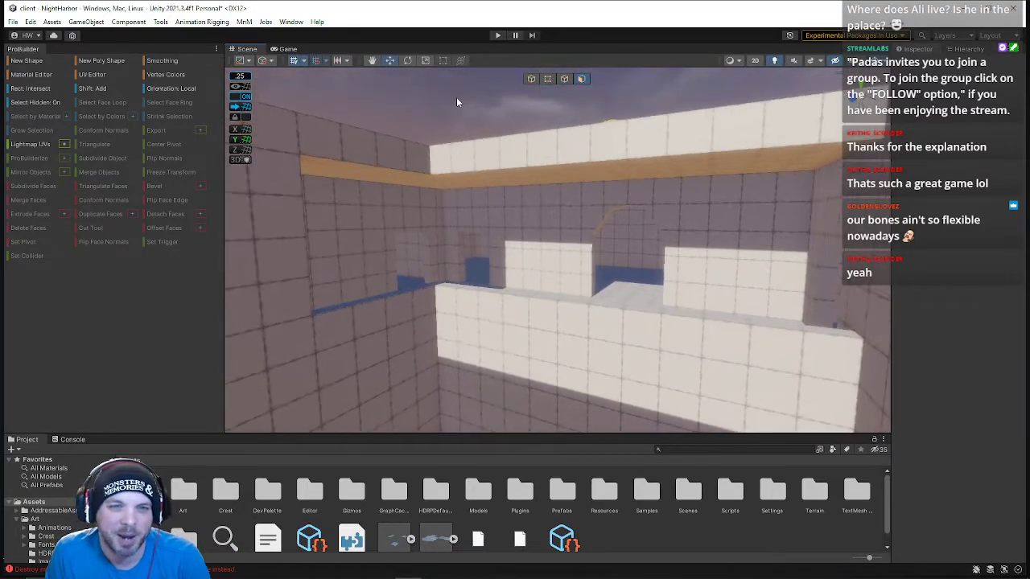
Try to shift the large side wall face of the end room sideways
{"action": "left_click", "coordinate": [532, 79]}
{"action": "right_click_drag", "start_coordinate": [518, 105], "coordinate": [577, 85]}
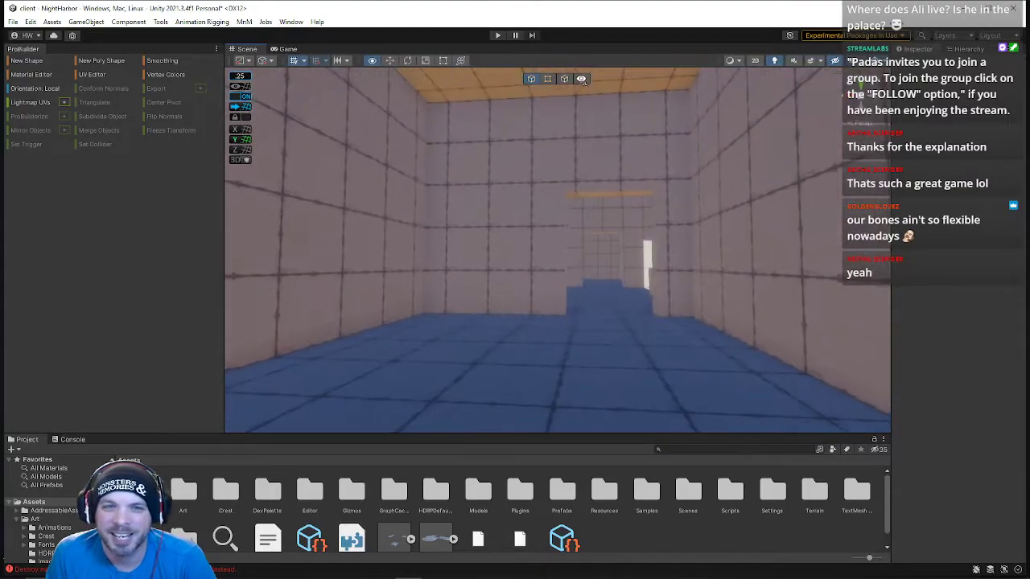
{"action": "left_click", "coordinate": [442, 155]}
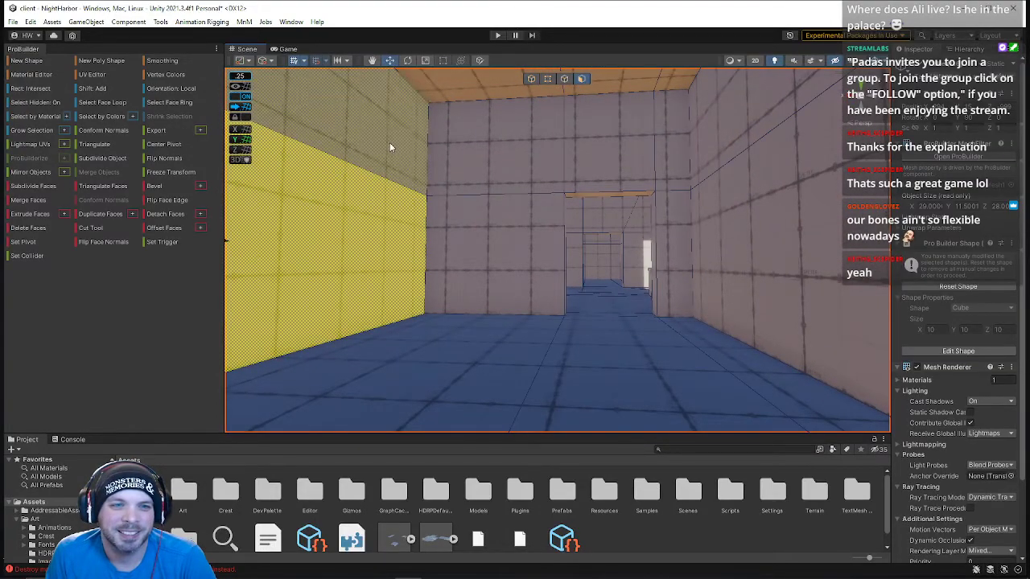
{"action": "right_click_drag", "start_coordinate": [398, 145], "coordinate": [533, 137]}
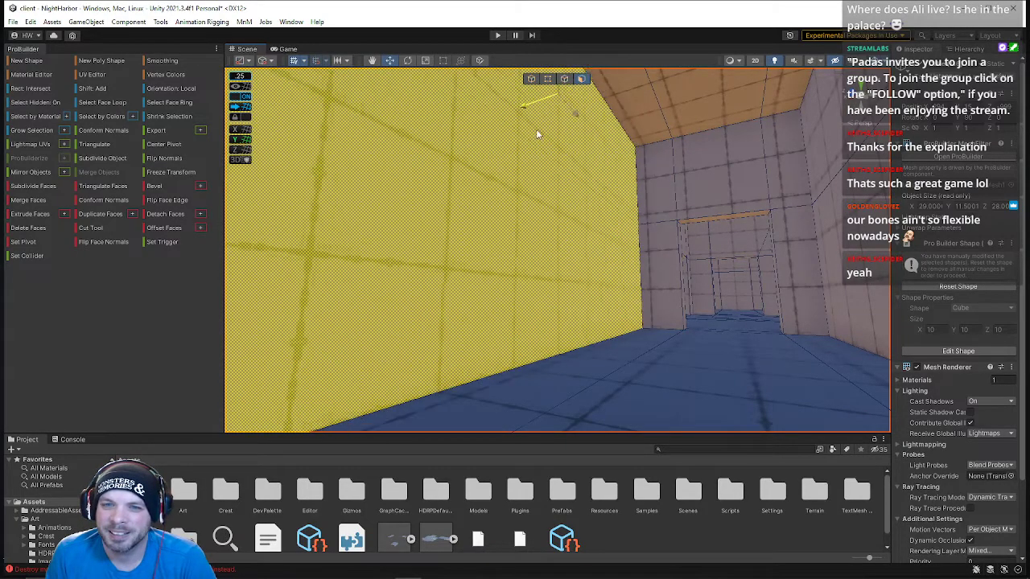
{"action": "left_click_drag", "start_coordinate": [540, 130], "coordinate": [545, 127]}
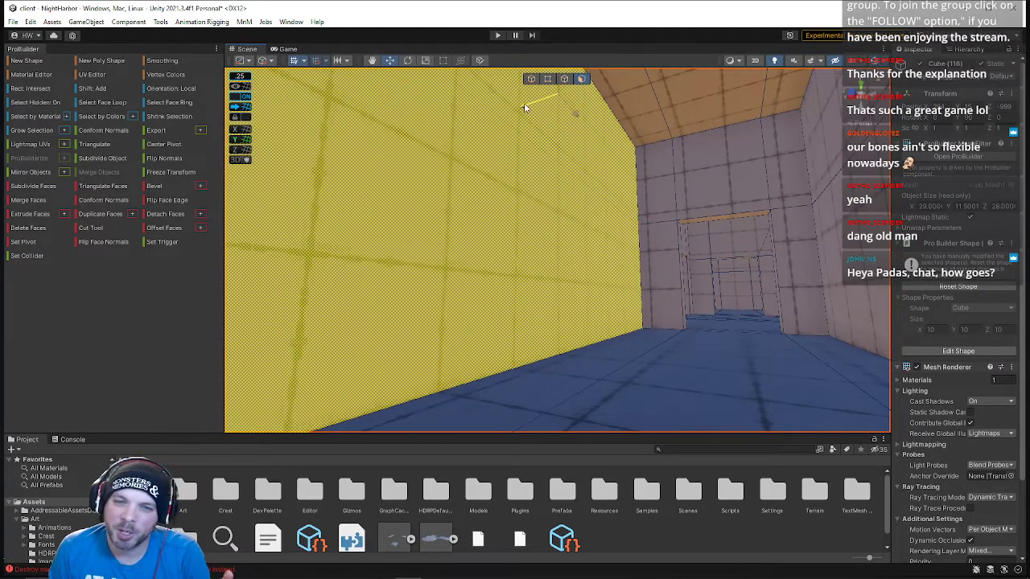
{"action": "left_click_drag", "start_coordinate": [573, 148], "coordinate": [680, 198], "text": "alt"}
Select the wall face at the far end of the room and adjust its position
{"action": "right_click_drag", "start_coordinate": [681, 199], "coordinate": [386, 213]}
{"action": "left_click", "coordinate": [553, 130]}
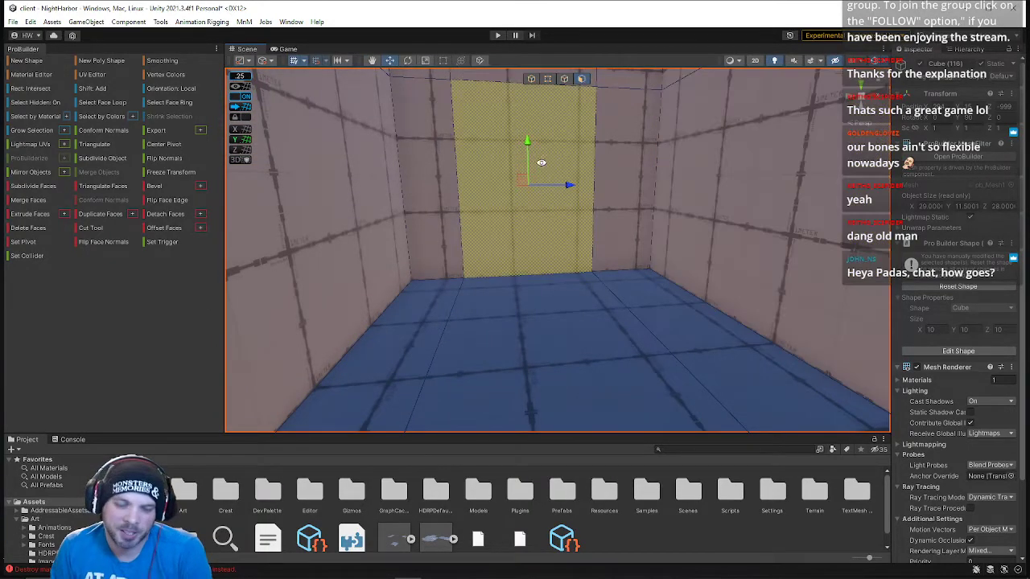
{"action": "left_click_drag", "start_coordinate": [555, 165], "coordinate": [572, 160], "text": "alt"}
{"action": "right_click_drag", "start_coordinate": [573, 160], "coordinate": [296, 214]}
{"action": "left_click_drag", "start_coordinate": [688, 246], "coordinate": [704, 264]}
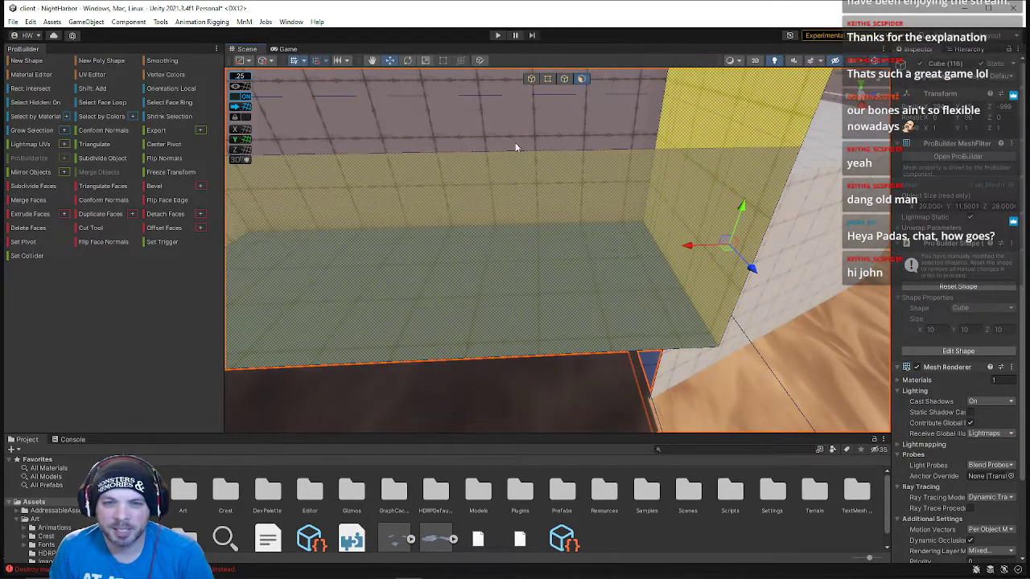
Insert a vertical edge loop around the long room and slide it along the room's length
{"action": "left_click", "coordinate": [565, 80]}
{"action": "left_click", "coordinate": [550, 153]}
{"action": "key", "text": "alt+u"}
{"action": "right_click_drag", "start_coordinate": [418, 190], "coordinate": [448, 161]}
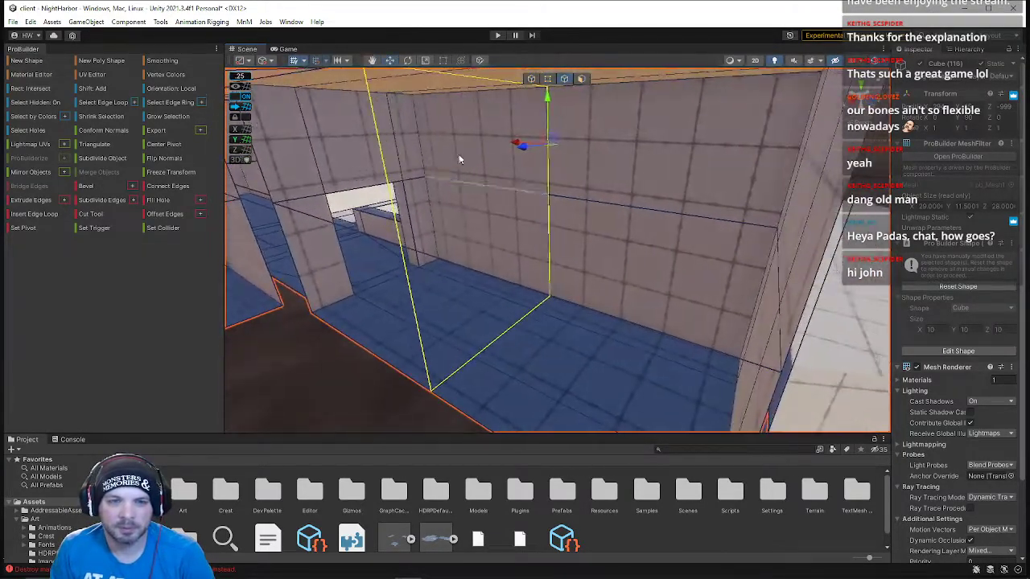
{"action": "left_click_drag", "start_coordinate": [584, 173], "coordinate": [561, 166]}
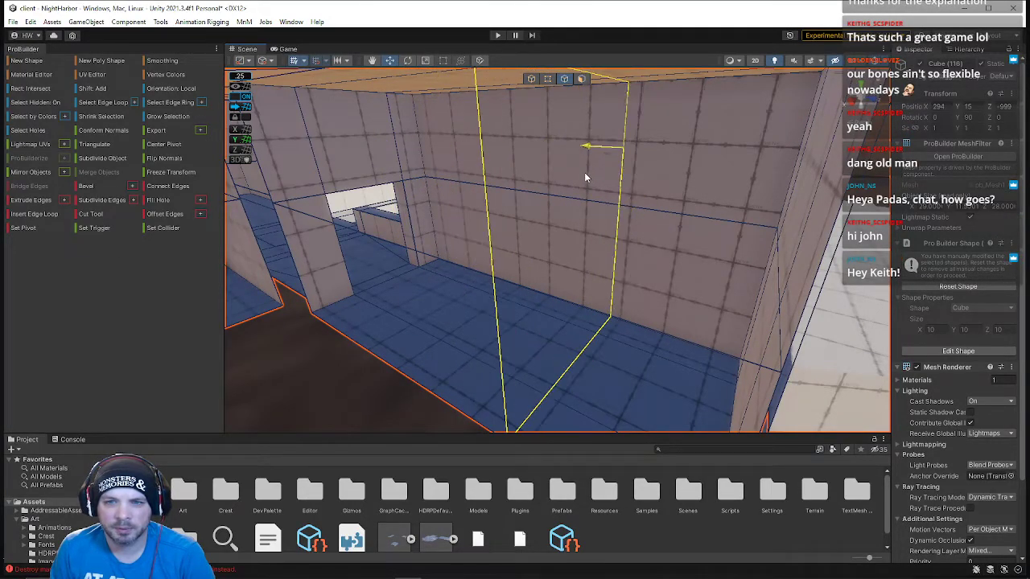
Select the side wall section next to the new edge loop, grow the selection and shift it slightly inward
{"action": "right_click_drag", "start_coordinate": [568, 167], "coordinate": [542, 64]}
{"action": "left_click", "coordinate": [586, 81]}
{"action": "left_click", "coordinate": [613, 148]}
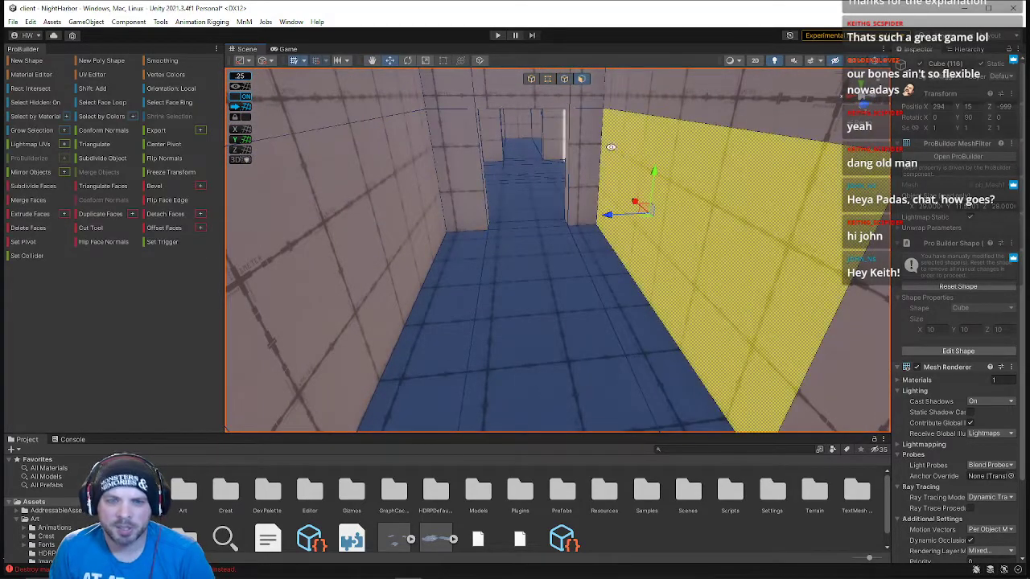
{"action": "key", "text": "alt+g"}
{"action": "right_click_drag", "start_coordinate": [599, 160], "coordinate": [579, 139]}
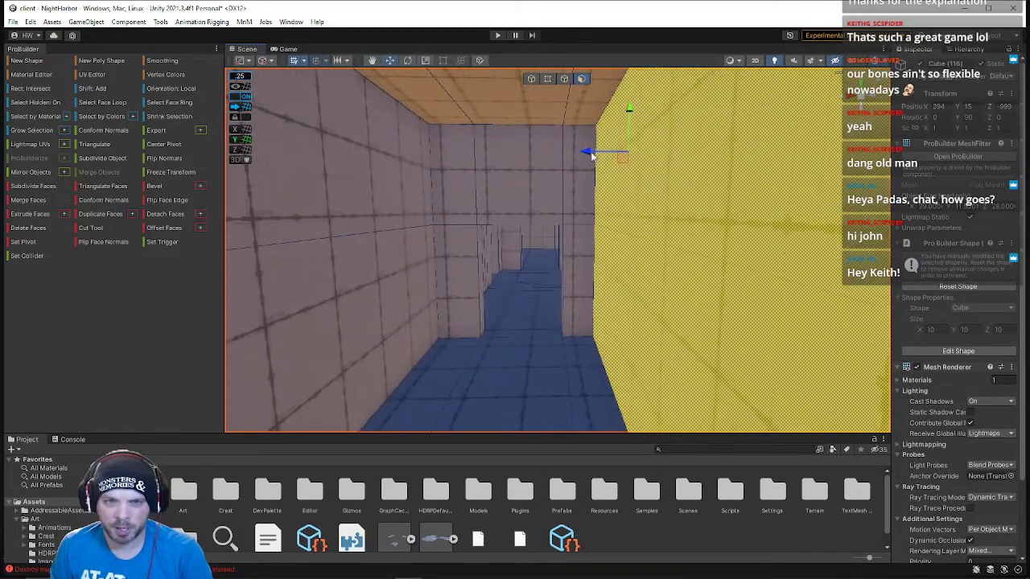
{"action": "left_click_drag", "start_coordinate": [592, 153], "coordinate": [575, 153]}
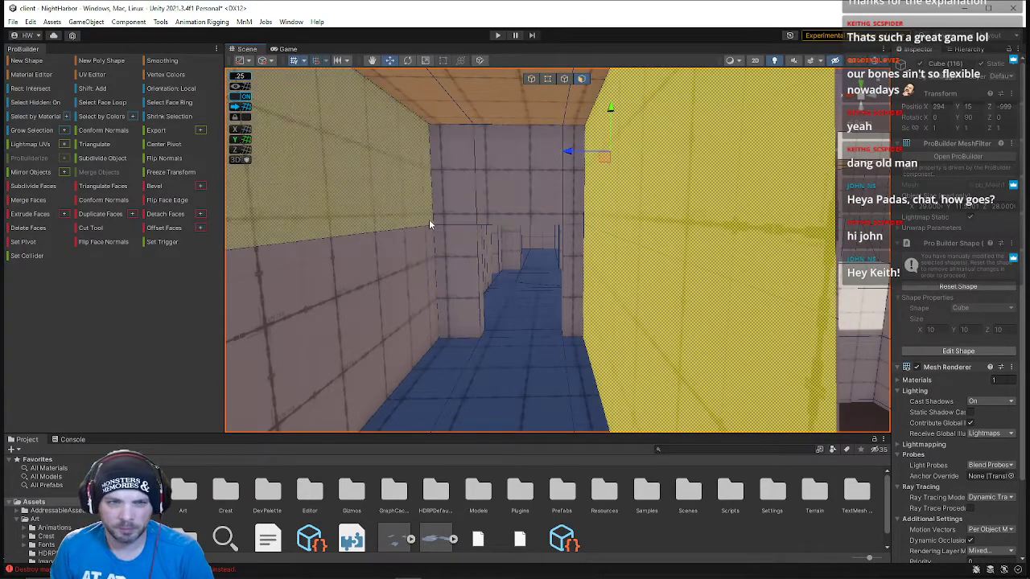
Select the upper and lower faces of the opposite side wall and move them slightly inward to narrow the passage
{"action": "key", "text": "w"}
{"action": "right_click_drag", "start_coordinate": [447, 183], "coordinate": [433, 176]}
{"action": "left_click", "coordinate": [433, 176]}
{"action": "left_click", "coordinate": [329, 369], "text": "shift"}
{"action": "left_click_drag", "start_coordinate": [330, 369], "coordinate": [347, 369]}
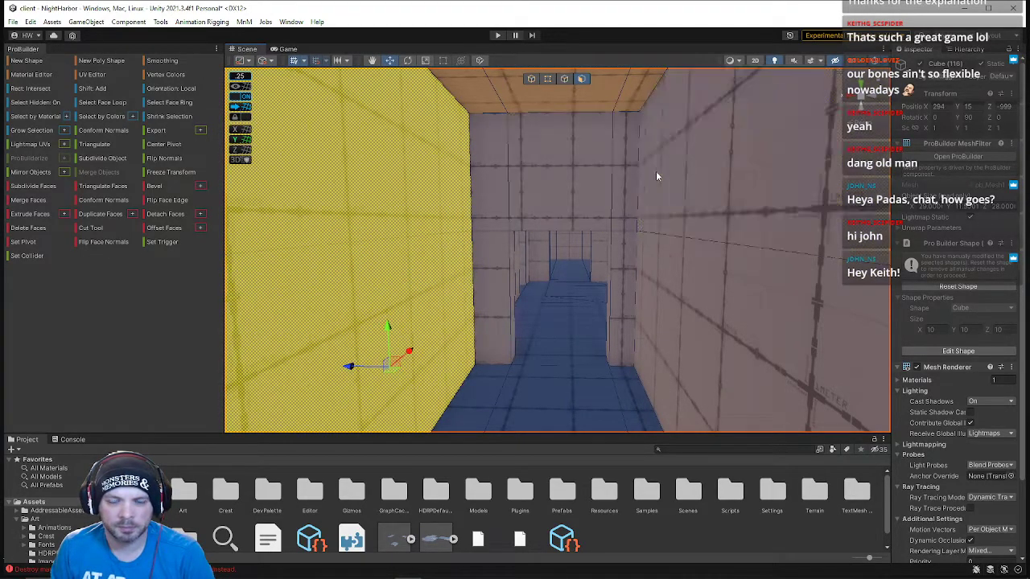
Select both inner side faces of the doorway at the end of the narrowed passage
{"action": "left_click", "coordinate": [656, 171]}
{"action": "right_click_drag", "start_coordinate": [568, 194], "coordinate": [526, 191]}
{"action": "key", "text": "w"}
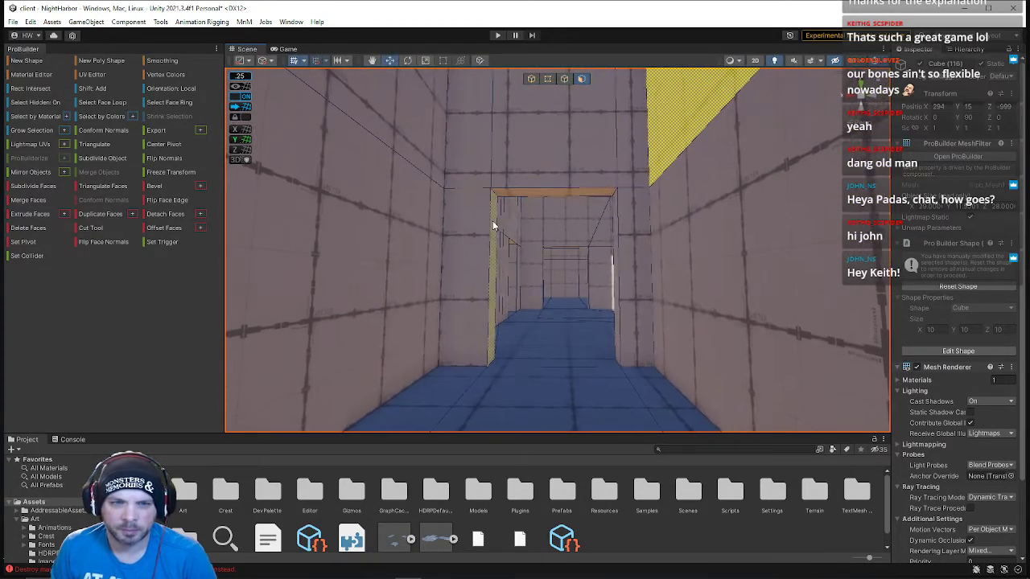
{"action": "left_click", "coordinate": [493, 225]}
{"action": "left_click", "coordinate": [615, 233], "text": "shift"}
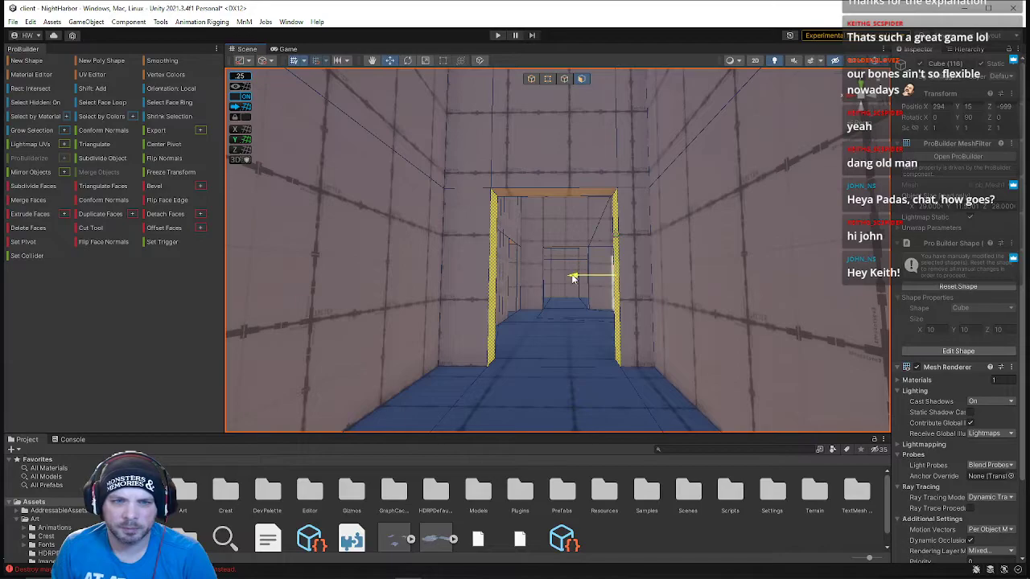
{"action": "key", "text": "w"}
{"action": "right_click_drag", "start_coordinate": [562, 279], "coordinate": [586, 228]}
{"action": "key", "text": "s"}
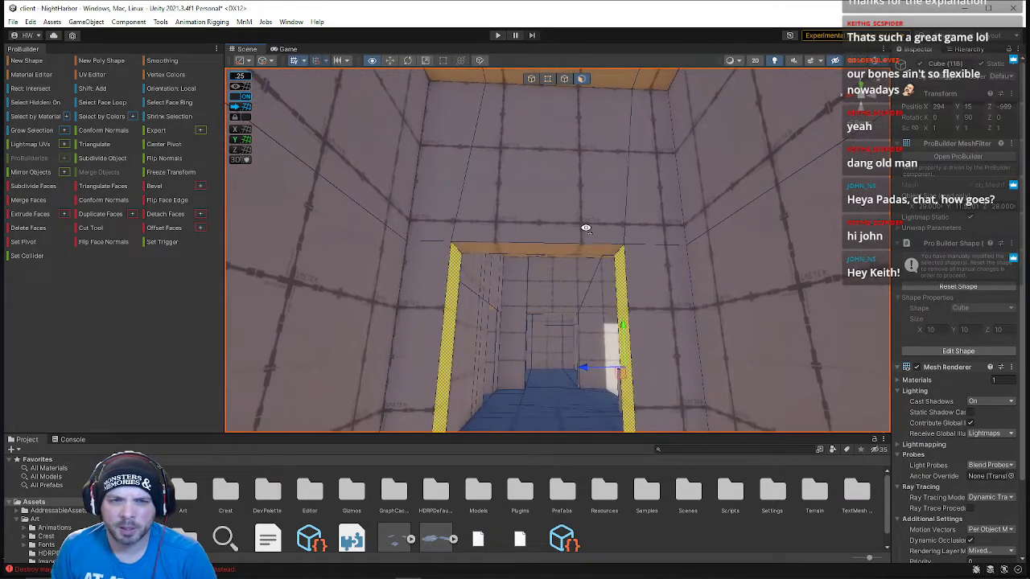
Select the vertical and ceiling edges at the end of the narrowed room and adjust their sideways position
{"action": "left_click", "coordinate": [713, 205]}
{"action": "right_click_drag", "start_coordinate": [707, 223], "coordinate": [576, 116]}
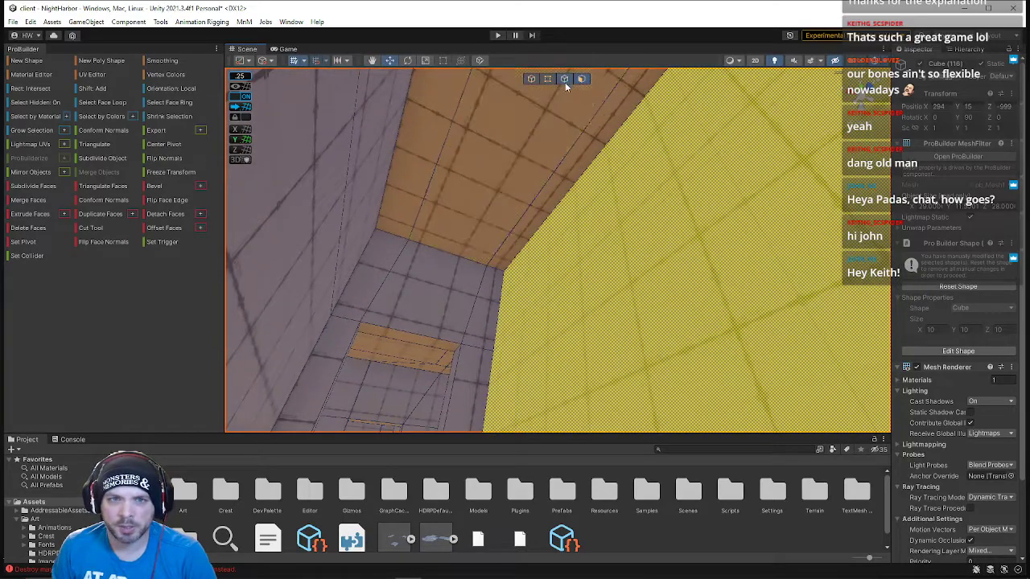
{"action": "left_click", "coordinate": [564, 78]}
{"action": "right_click_drag", "start_coordinate": [564, 79], "coordinate": [680, 165]}
{"action": "left_click", "coordinate": [713, 240], "text": "shift"}
{"action": "left_click", "coordinate": [846, 338], "text": "shift"}
{"action": "right_click_drag", "start_coordinate": [541, 267], "coordinate": [693, 371]}
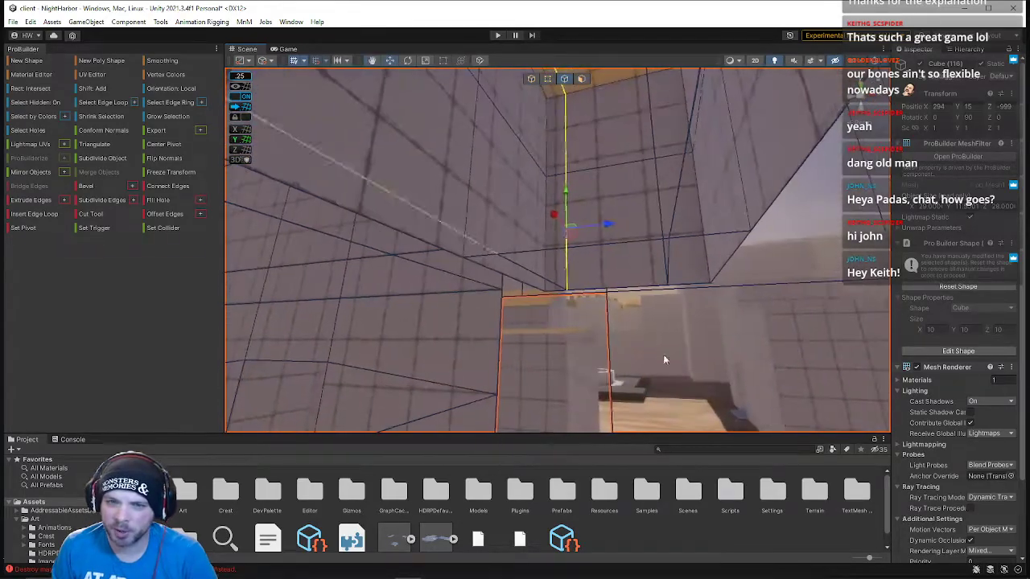
{"action": "right_click_drag", "start_coordinate": [607, 228], "coordinate": [631, 179]}
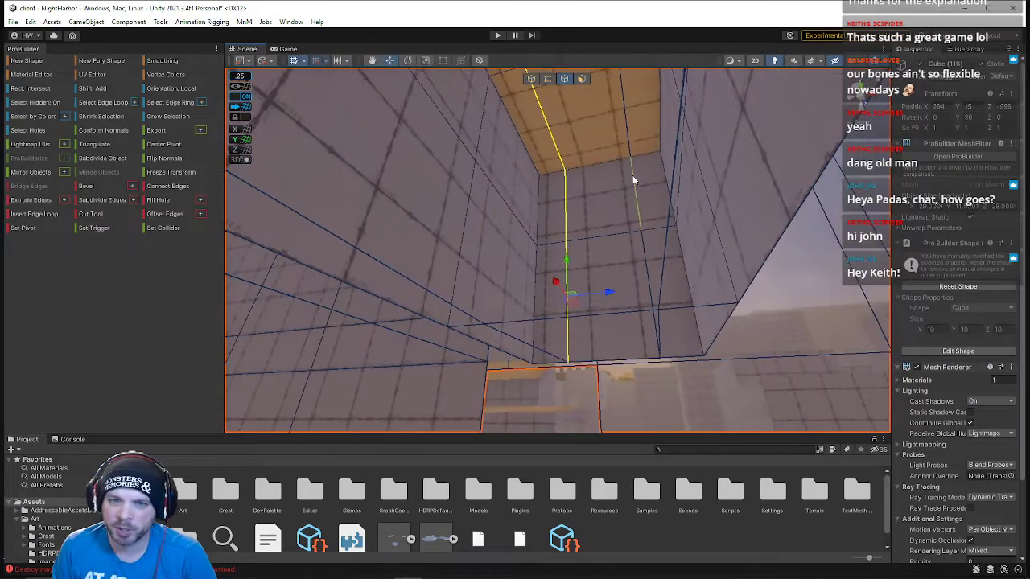
{"action": "right_click_drag", "start_coordinate": [682, 287], "coordinate": [169, 293]}
{"action": "right_click_drag", "start_coordinate": [603, 189], "coordinate": [546, 143]}
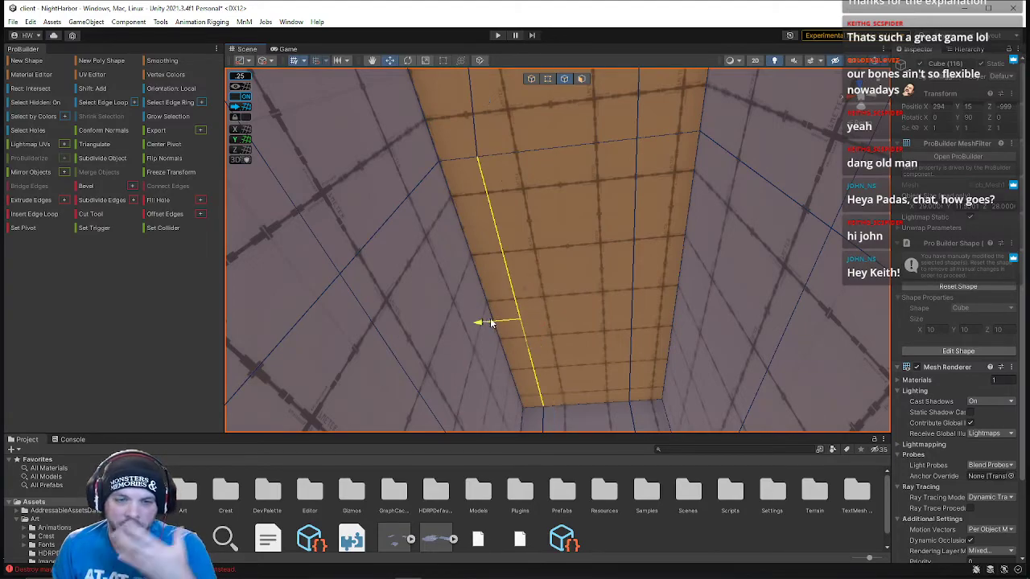
{"action": "right_click_drag", "start_coordinate": [483, 323], "coordinate": [411, 264]}
{"action": "right_click_drag", "start_coordinate": [496, 189], "coordinate": [552, 186]}
{"action": "left_click", "coordinate": [508, 298], "text": "shift"}
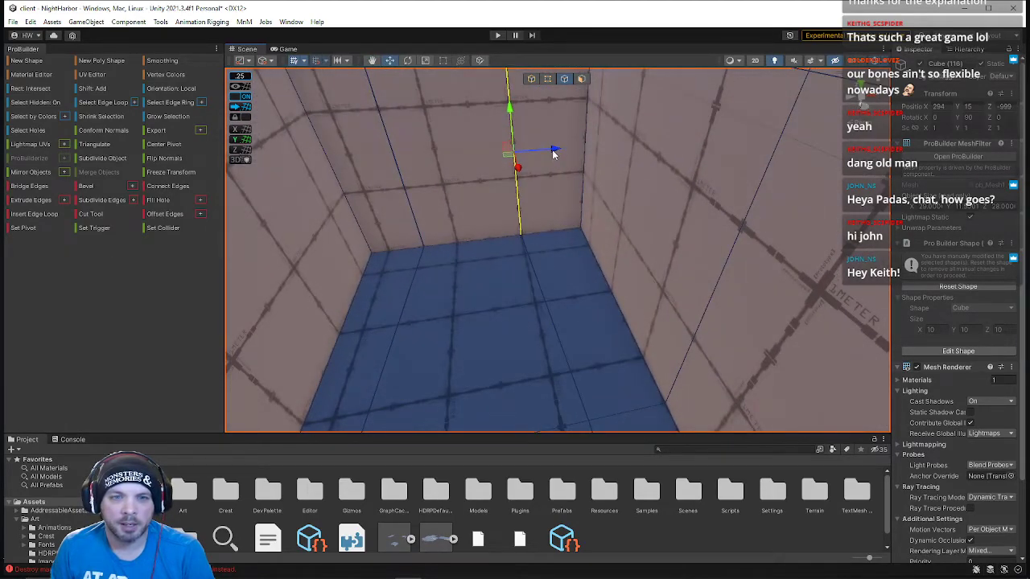
{"action": "left_click_drag", "start_coordinate": [571, 151], "coordinate": [566, 152]}
Select the side wall faces near the doorway and nudge them slightly toward the room's interior
{"action": "right_click_drag", "start_coordinate": [566, 152], "coordinate": [278, 80]}
{"action": "left_click", "coordinate": [581, 79]}
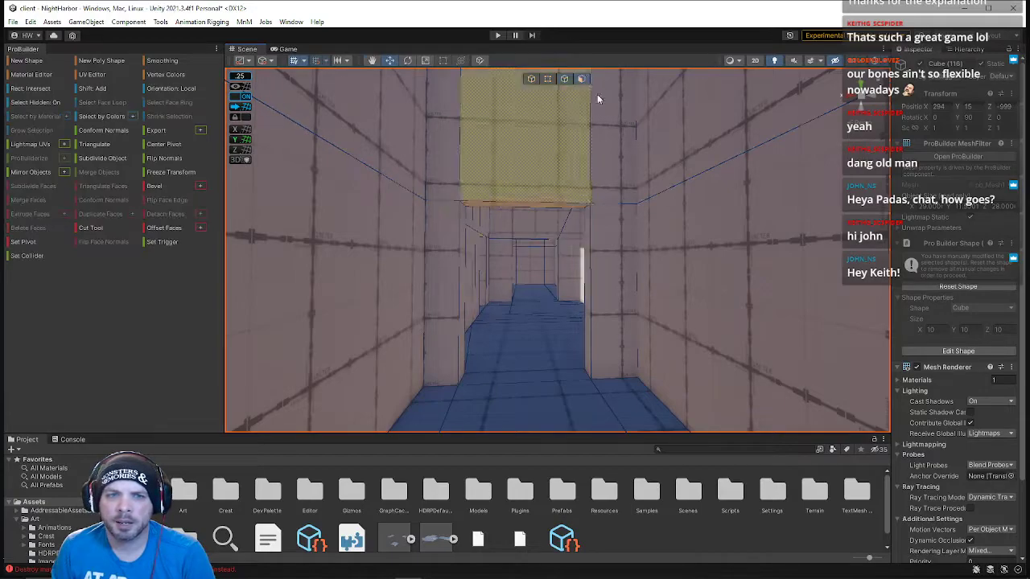
{"action": "left_click", "coordinate": [684, 168]}
{"action": "left_click", "coordinate": [646, 241], "text": "shift"}
{"action": "right_click_drag", "start_coordinate": [580, 252], "coordinate": [15, 250]}
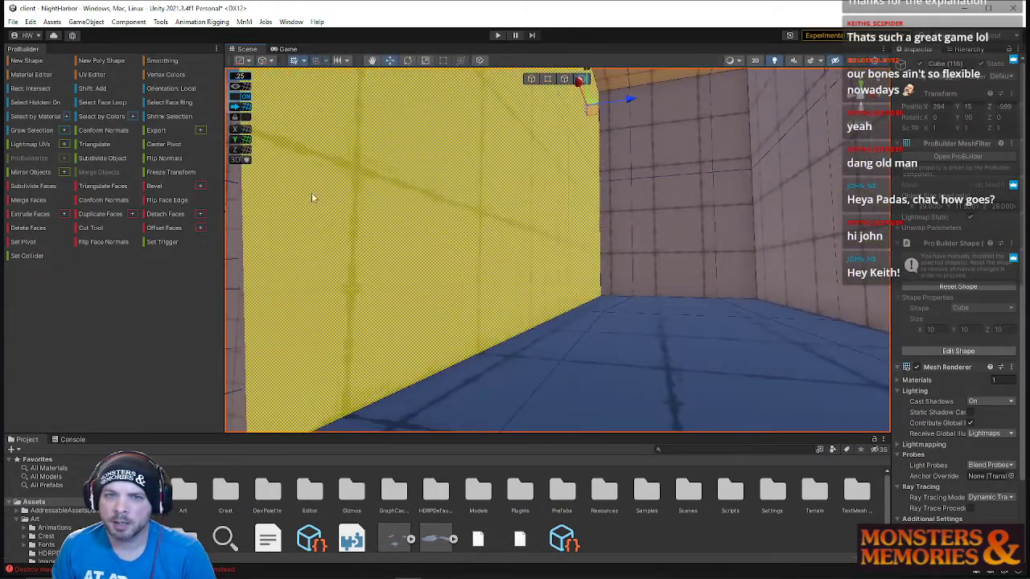
{"action": "left_click_drag", "start_coordinate": [626, 102], "coordinate": [639, 100]}
Select a floor vertex near the side wall and inspect the surrounding room geometry
{"action": "right_click_drag", "start_coordinate": [605, 161], "coordinate": [624, 269]}
{"action": "left_click", "coordinate": [547, 79]}
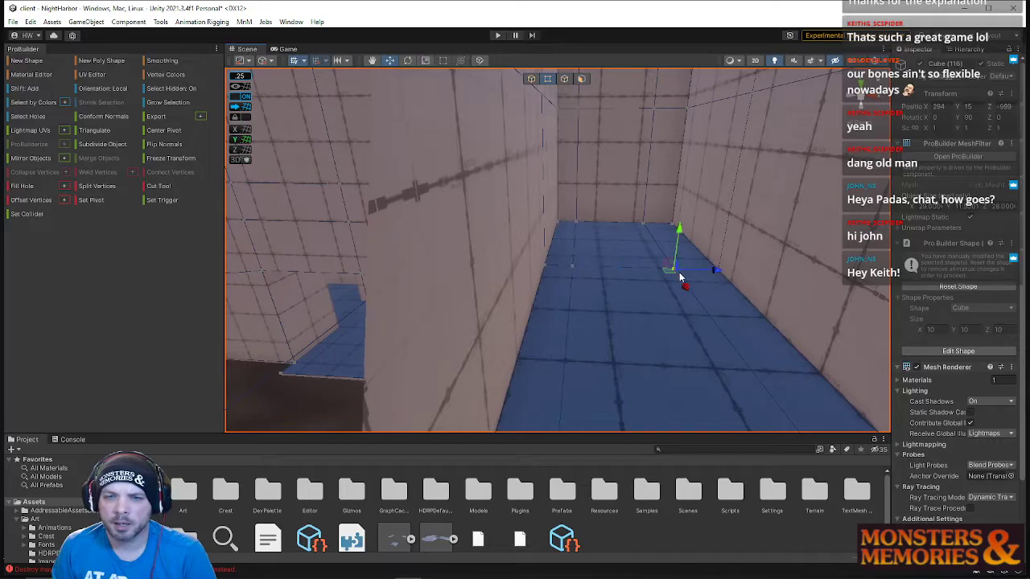
{"action": "right_click_drag", "start_coordinate": [706, 278], "coordinate": [615, 109]}
{"action": "left_click", "coordinate": [579, 79]}
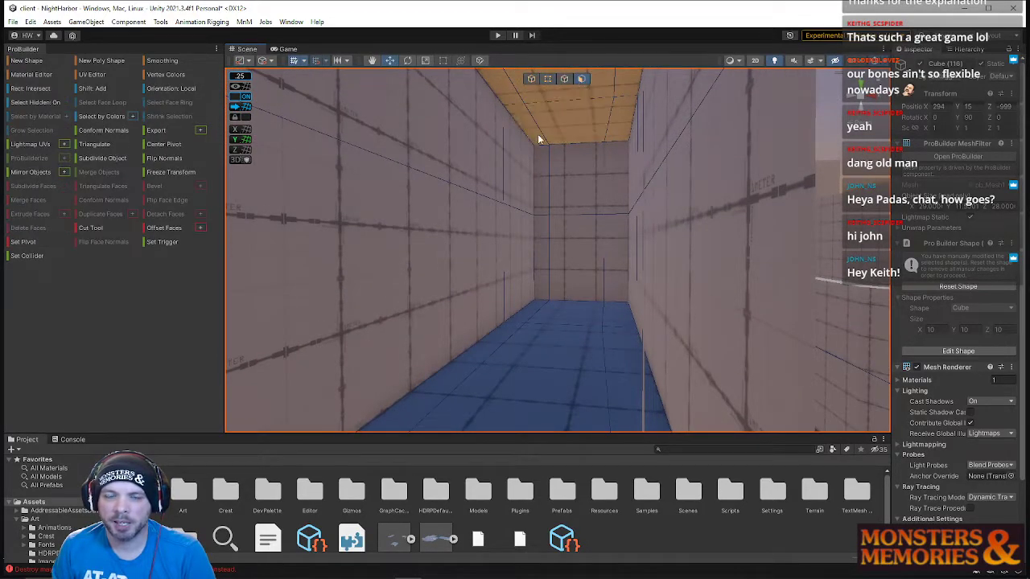
Select the wall, ceiling and floor faces of the room's end section and lower the whole section
{"action": "right_click_drag", "start_coordinate": [574, 162], "coordinate": [576, 110]}
{"action": "left_click", "coordinate": [449, 180], "text": "shift"}
{"action": "left_click", "coordinate": [564, 269], "text": "shift"}
{"action": "left_click", "coordinate": [473, 259], "text": "shift"}
{"action": "right_click_drag", "start_coordinate": [507, 256], "coordinate": [540, 259]}
{"action": "key", "text": "a"}
{"action": "left_click", "coordinate": [541, 260], "text": "shift"}
{"action": "left_click", "coordinate": [638, 224], "text": "shift"}
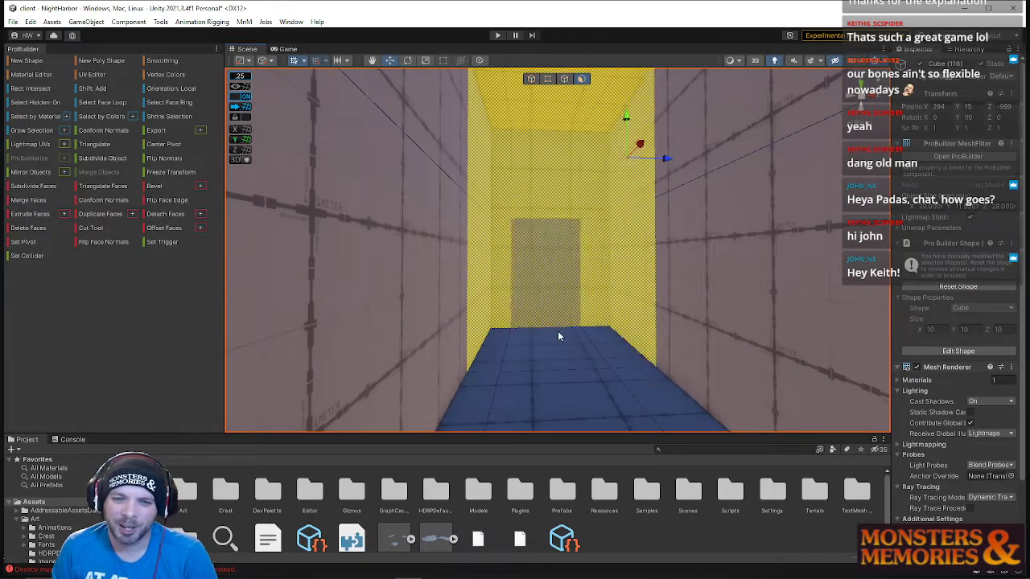
{"action": "left_click", "coordinate": [609, 348], "text": "shift"}
{"action": "right_click_drag", "start_coordinate": [609, 347], "coordinate": [462, 384]}
{"action": "key", "text": "d"}
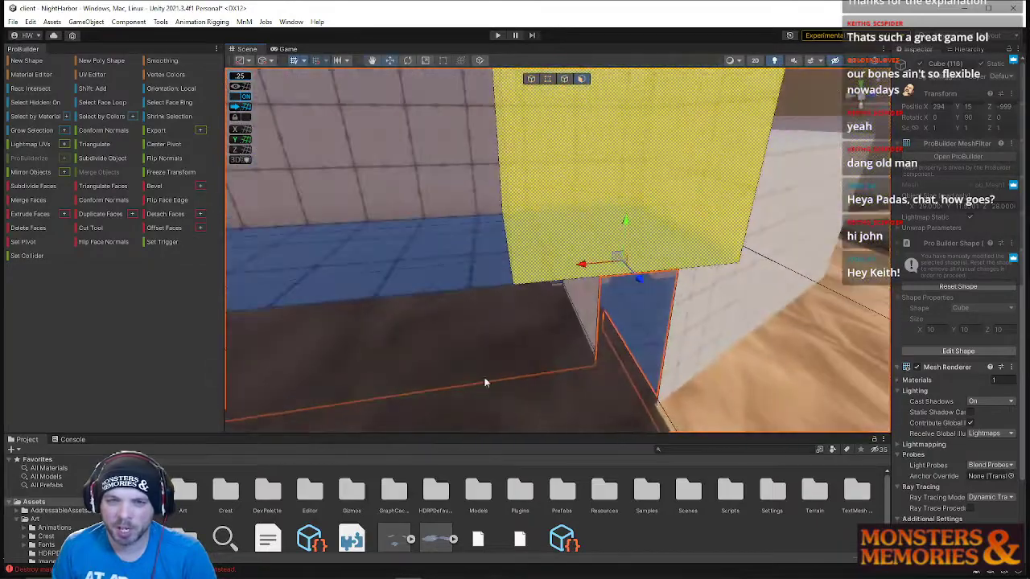
{"action": "left_click_drag", "start_coordinate": [625, 225], "coordinate": [611, 392]}
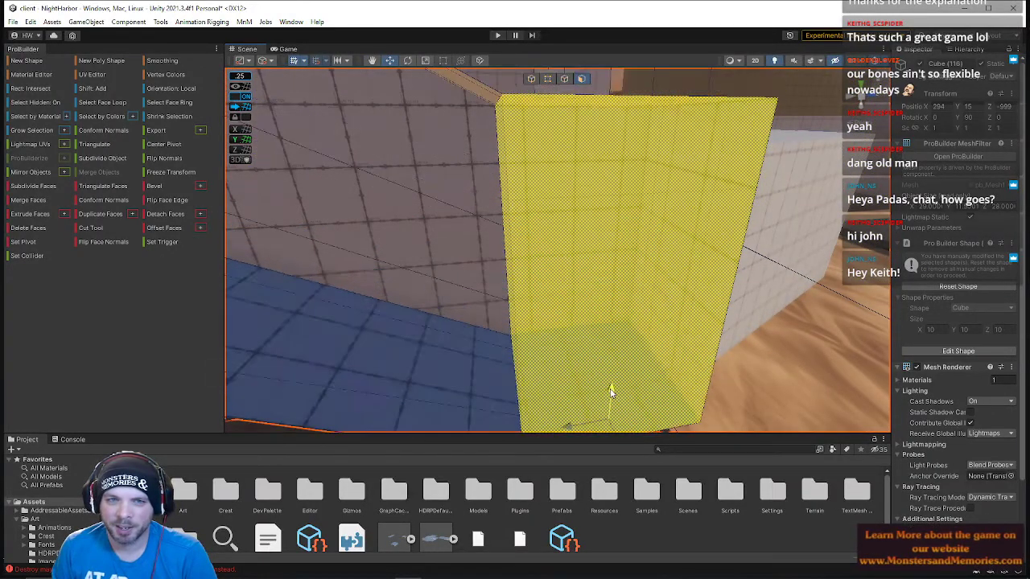
Fine-tune the height of the selected end section of the room
{"action": "right_click_drag", "start_coordinate": [522, 310], "coordinate": [718, 217]}
{"action": "key", "text": "w"}
{"action": "key", "text": "s"}
{"action": "left_click_drag", "start_coordinate": [653, 194], "coordinate": [654, 185]}
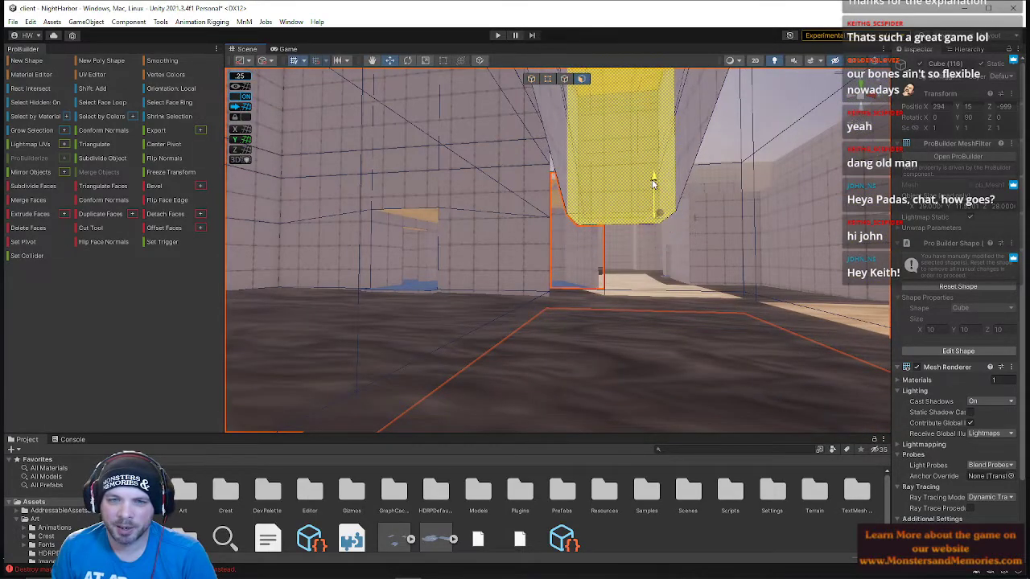
{"action": "mouse_move", "coordinate": [654, 189]}
{"action": "right_mouse_down"}
{"action": "mouse_move", "coordinate": [657, 154]}
{"action": "mouse_move", "coordinate": [683, 193]}
{"action": "mouse_move", "coordinate": [654, 189]}
{"action": "right_mouse_up"}
{"action": "key", "text": "w"}
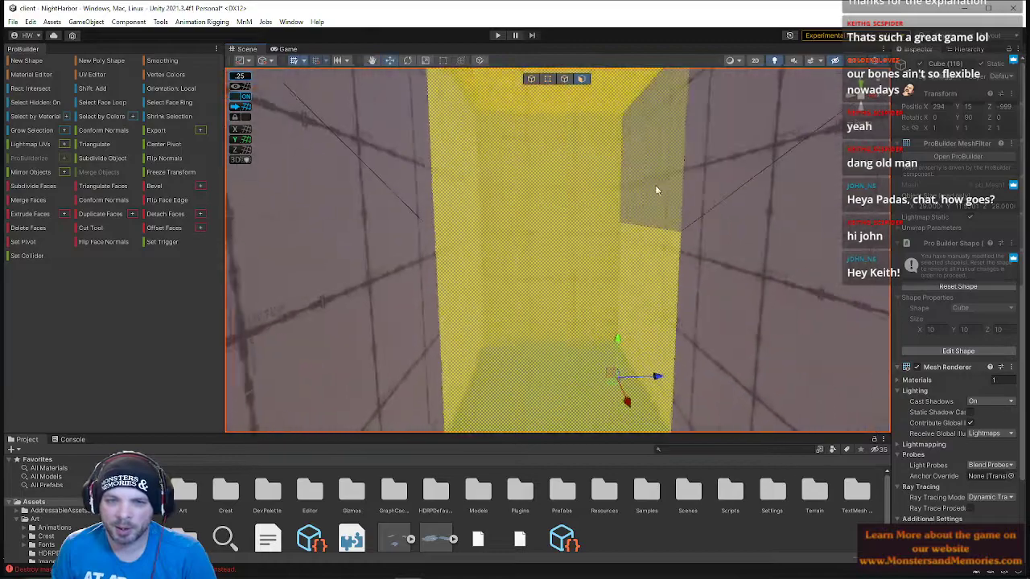
Select the side wall face of the room's end section and move it slightly outward
{"action": "left_click", "coordinate": [655, 187]}
{"action": "right_click_drag", "start_coordinate": [664, 239], "coordinate": [660, 266]}
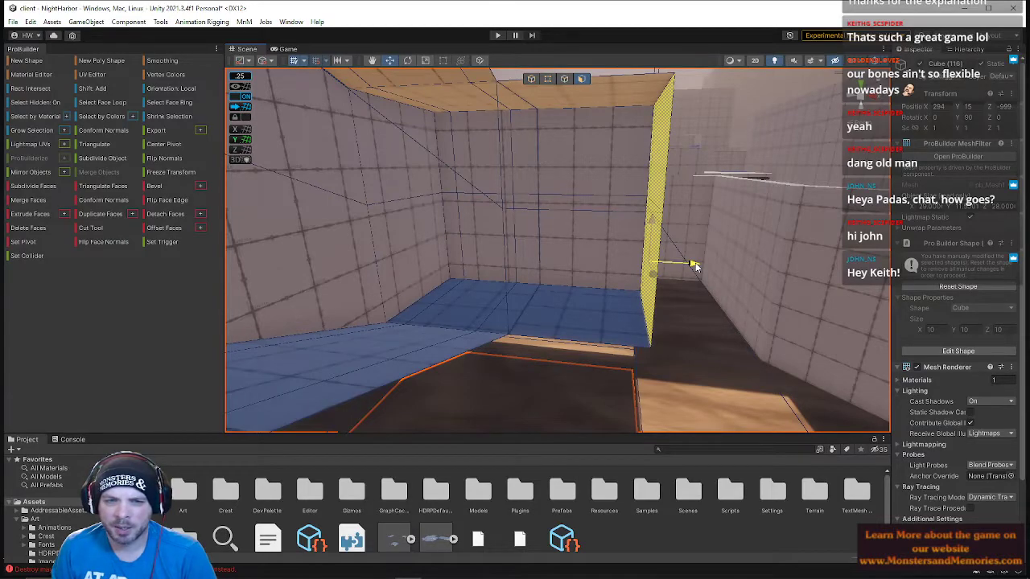
{"action": "right_click_drag", "start_coordinate": [681, 266], "coordinate": [683, 265]}
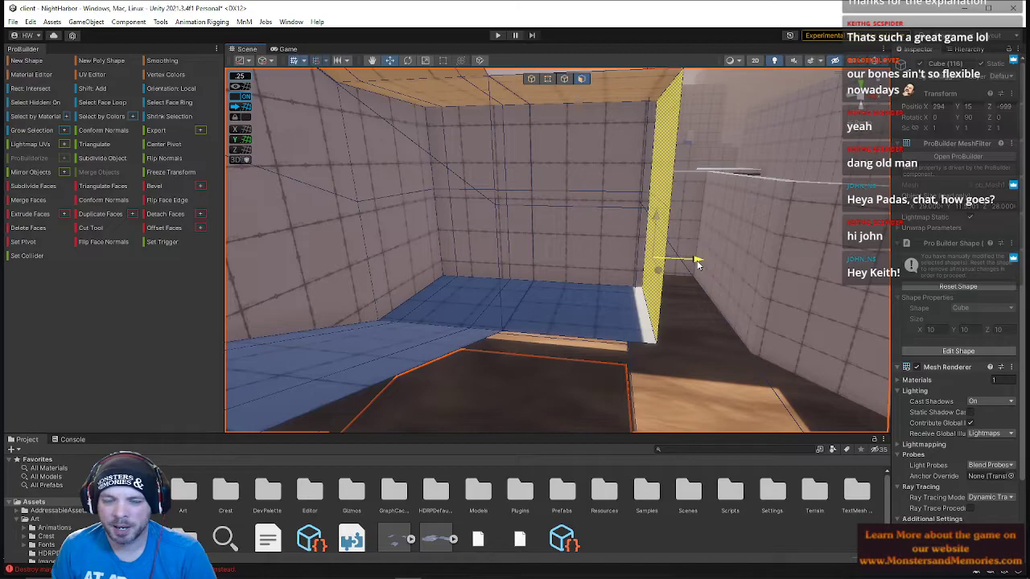
{"action": "left_click_drag", "start_coordinate": [697, 265], "coordinate": [529, 306]}
Try to push the side wall and its adjoining faces farther outward, and undo the last three changes
{"action": "left_click", "coordinate": [530, 306]}
{"action": "double_click", "coordinate": [534, 304], "text": "shift"}
{"action": "double_click", "coordinate": [532, 303], "text": "shift"}
{"action": "right_click_drag", "start_coordinate": [481, 288], "coordinate": [609, 168]}
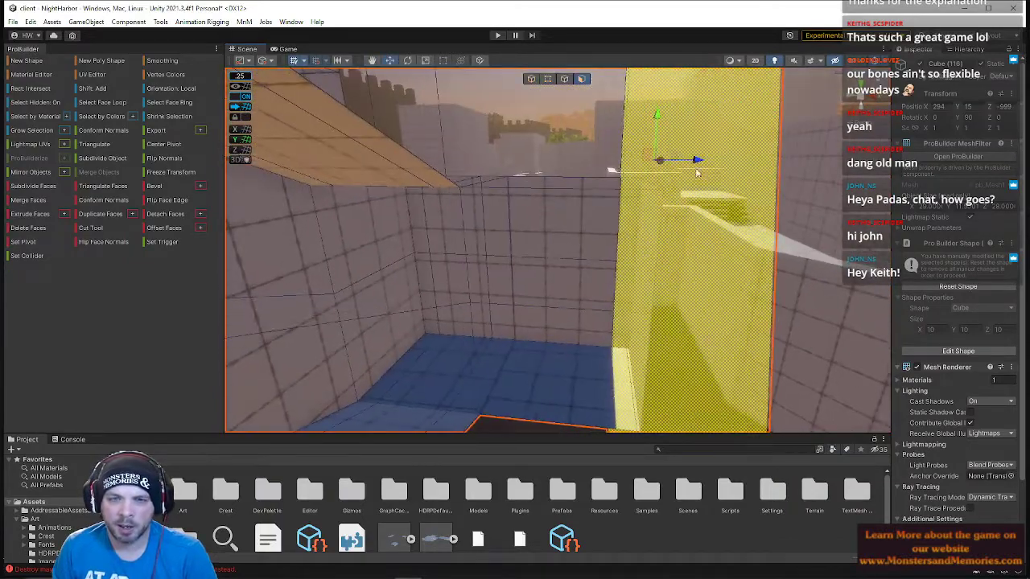
{"action": "left_click_drag", "start_coordinate": [701, 164], "coordinate": [749, 164]}
{"action": "right_click_drag", "start_coordinate": [742, 190], "coordinate": [718, 214]}
{"action": "left_click_drag", "start_coordinate": [669, 166], "coordinate": [688, 167]}
{"action": "right_click_drag", "start_coordinate": [689, 166], "coordinate": [229, 227]}
{"action": "key", "text": "ctrl+z"}
{"action": "key", "text": "ctrl+z"}
{"action": "key", "text": "ctrl+z"}
{"action": "right_click_drag", "start_coordinate": [591, 225], "coordinate": [588, 198]}
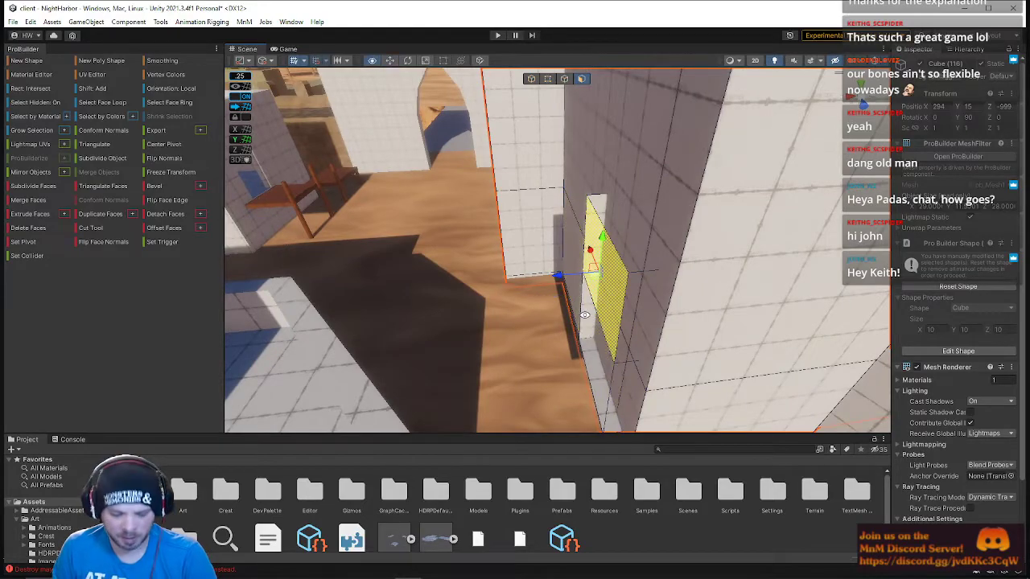
Select the side wall faces along the blue-floored corridor and shift them sideways to widen the passage
{"action": "right_click_drag", "start_coordinate": [582, 352], "coordinate": [551, 390]}
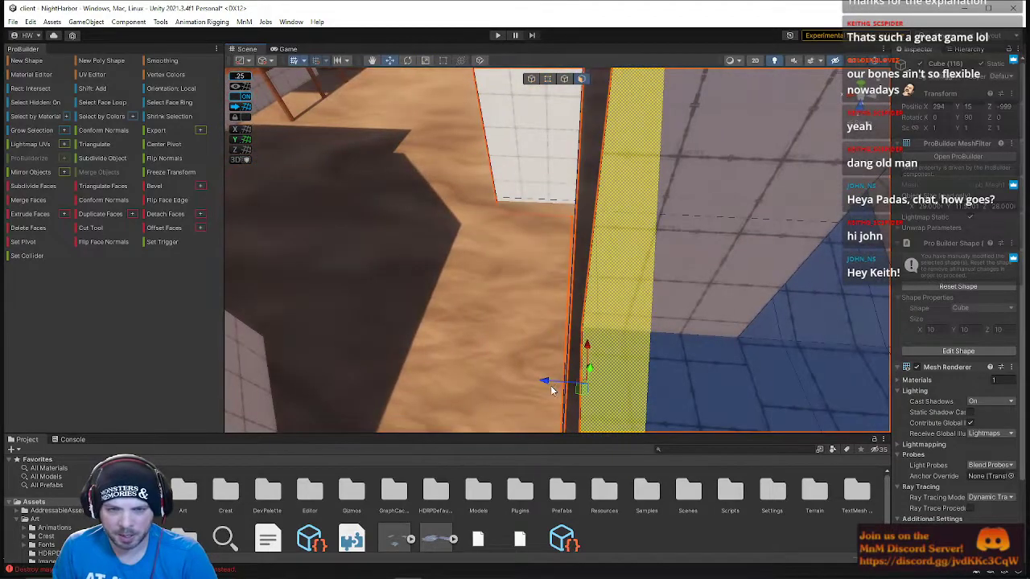
{"action": "left_click_drag", "start_coordinate": [547, 381], "coordinate": [570, 396]}
{"action": "right_click_drag", "start_coordinate": [573, 396], "coordinate": [626, 298]}
{"action": "left_click", "coordinate": [696, 219]}
{"action": "right_click_drag", "start_coordinate": [621, 310], "coordinate": [614, 285]}
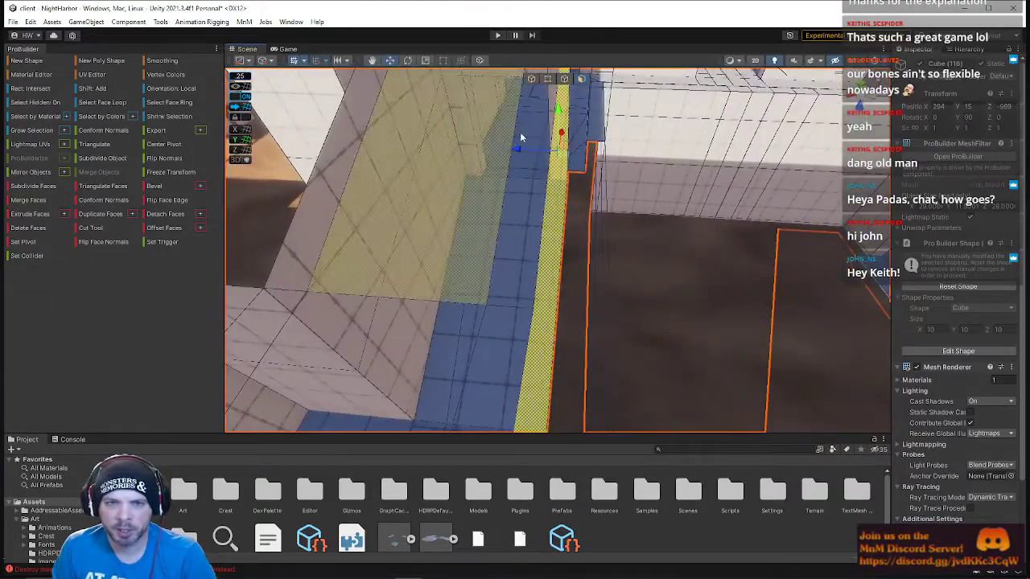
{"action": "left_click_drag", "start_coordinate": [540, 161], "coordinate": [575, 166]}
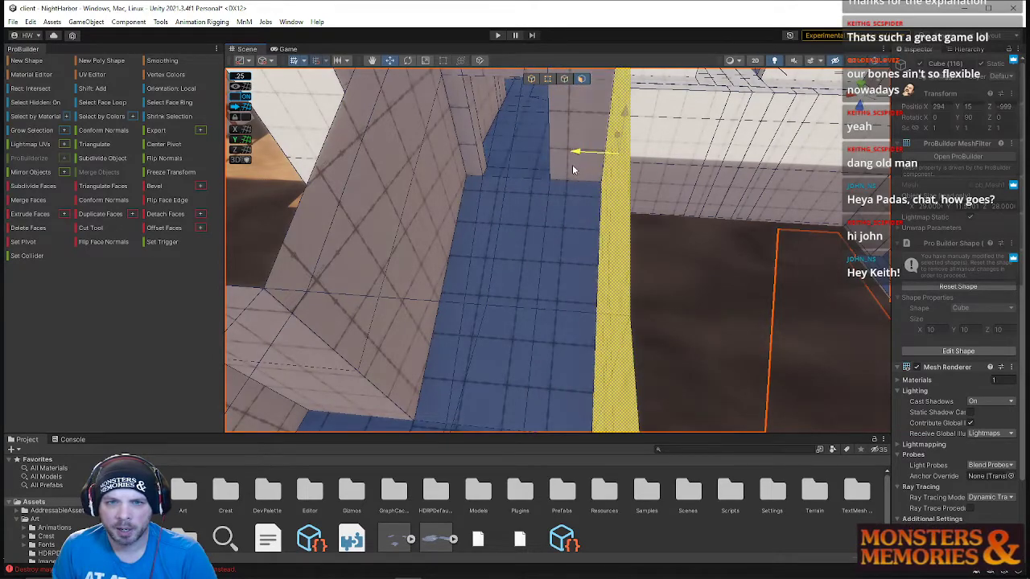
Select the corridor's wall faces, and switch to edge selection for the ceiling edge near the doorway
{"action": "right_click_drag", "start_coordinate": [544, 167], "coordinate": [629, 222]}
{"action": "left_click", "coordinate": [537, 214]}
{"action": "left_click", "coordinate": [599, 222], "text": "shift"}
{"action": "right_click_drag", "start_coordinate": [564, 196], "coordinate": [510, 93]}
{"action": "left_click", "coordinate": [489, 192]}
{"action": "left_click", "coordinate": [564, 78]}
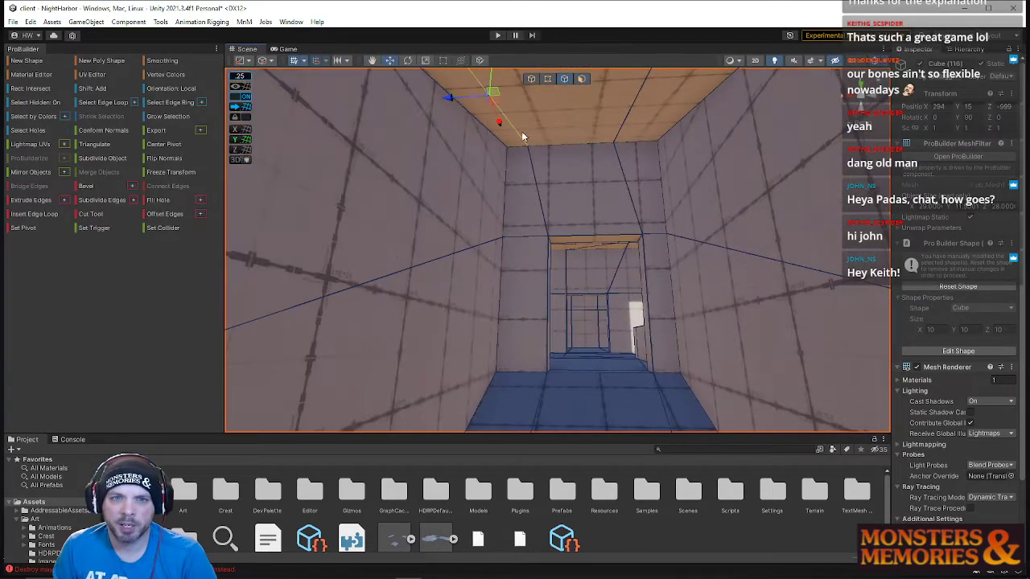
Select the vertical edges dividing the room's back wall and shift them sideways
{"action": "right_click_drag", "start_coordinate": [502, 191], "coordinate": [4, 314]}
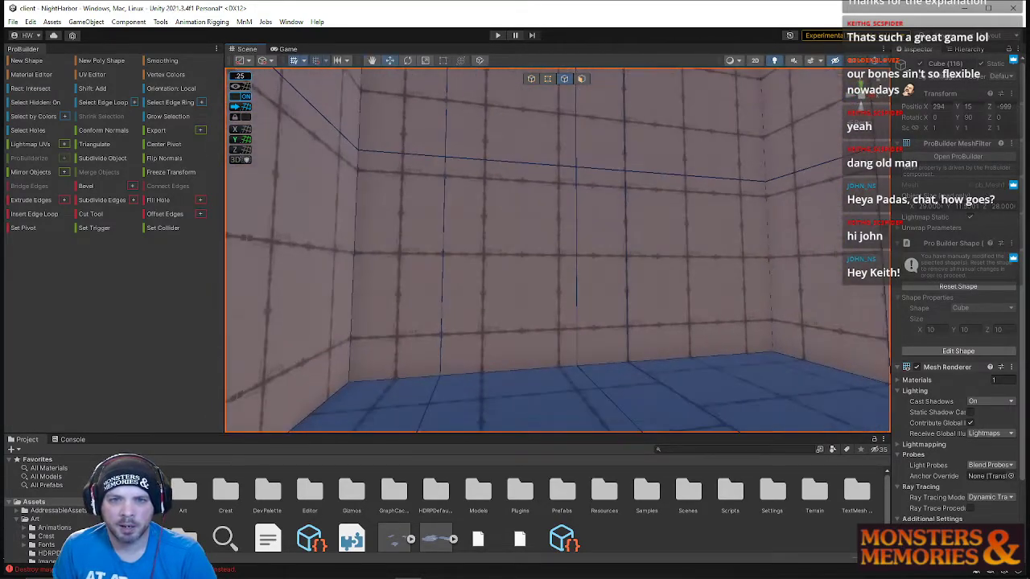
{"action": "left_click_drag", "start_coordinate": [617, 272], "coordinate": [585, 269]}
{"action": "left_click", "coordinate": [575, 269]}
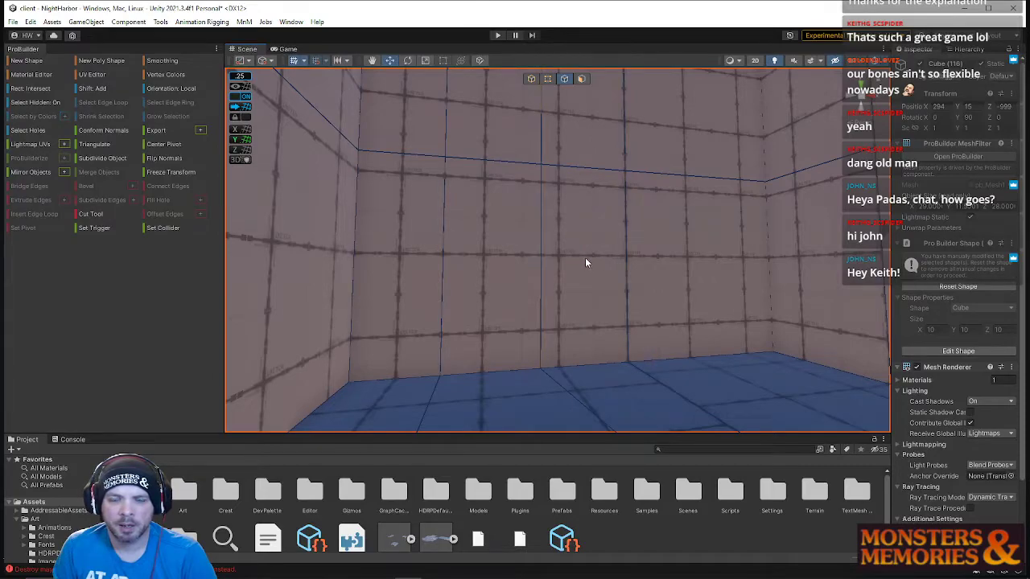
{"action": "right_click_drag", "start_coordinate": [585, 259], "coordinate": [552, 238]}
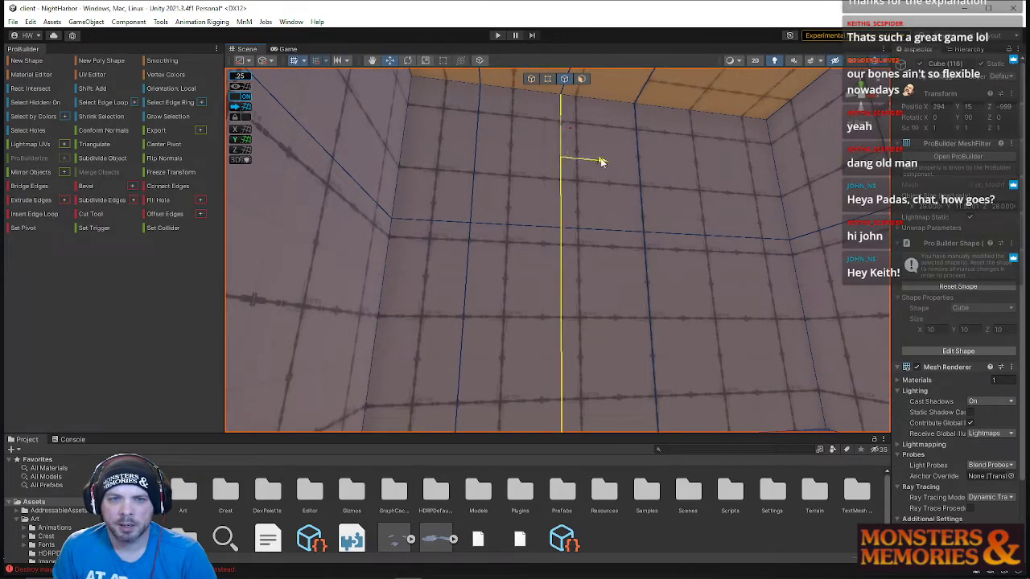
{"action": "right_click_drag", "start_coordinate": [632, 198], "coordinate": [119, 206]}
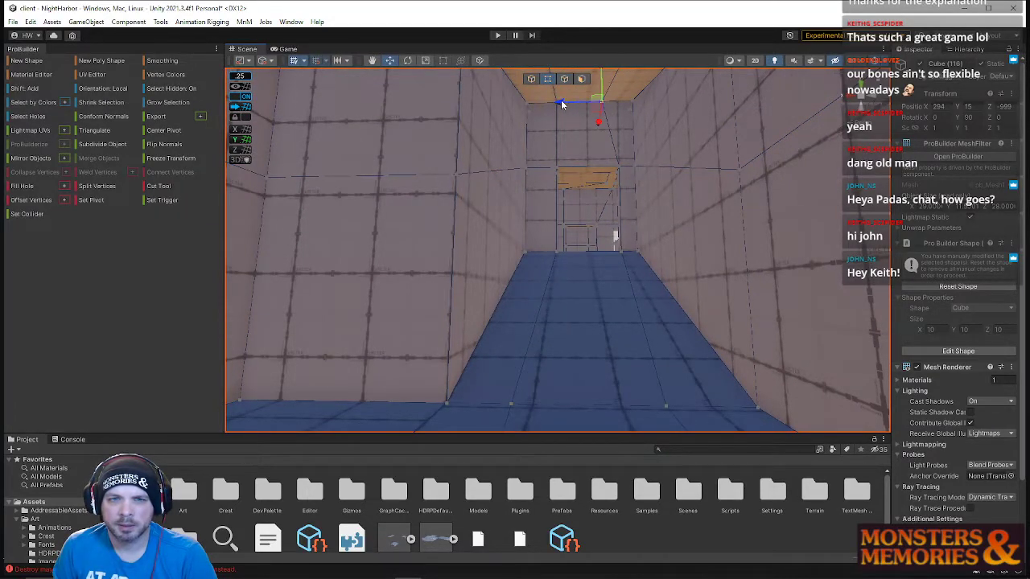
Select the edge across the corridor floor and its end vertices and adjust their sideways alignment
{"action": "right_click_drag", "start_coordinate": [573, 104], "coordinate": [654, 418]}
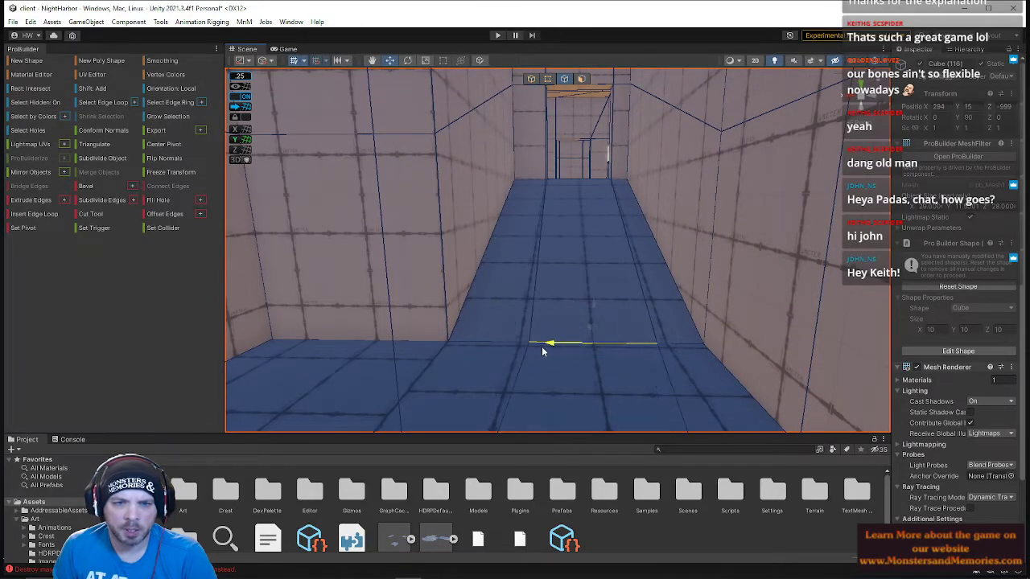
{"action": "right_click_drag", "start_coordinate": [582, 293], "coordinate": [578, 285]}
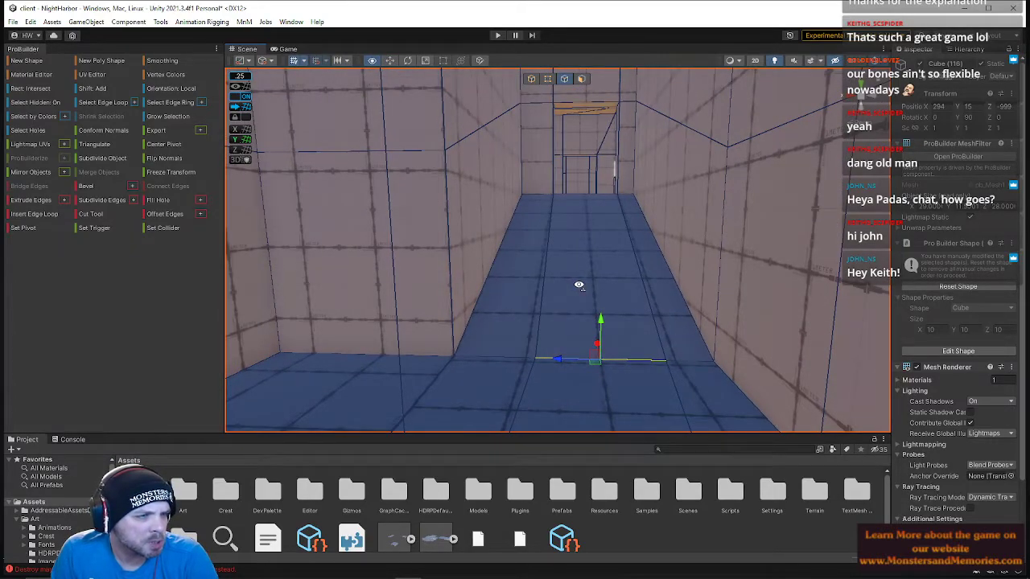
{"action": "right_click_drag", "start_coordinate": [578, 285], "coordinate": [683, 402]}
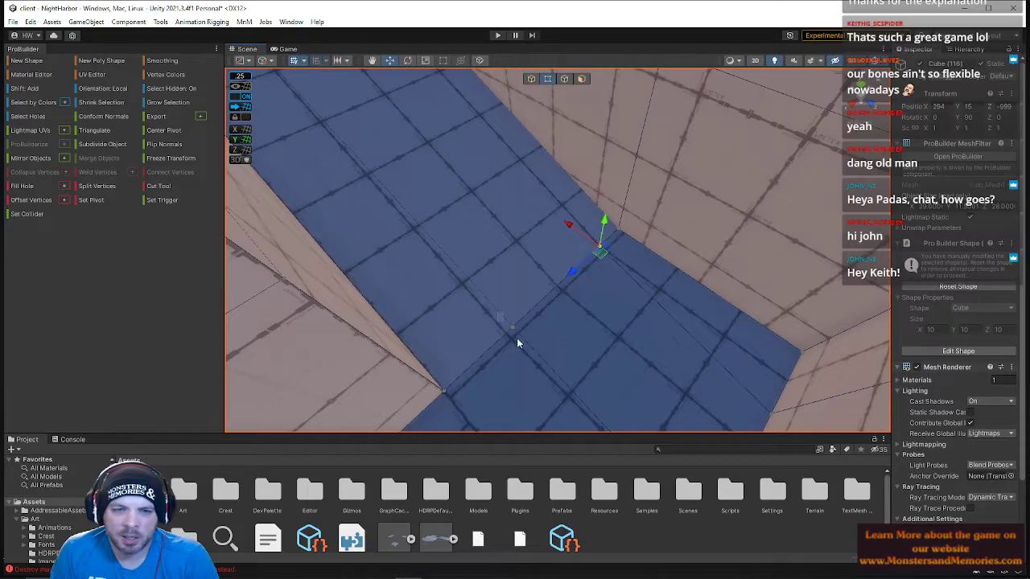
{"action": "right_click_drag", "start_coordinate": [586, 242], "coordinate": [458, 145]}
Select the corridor's side wall face and the vertical edges on the room's back wall
{"action": "left_click", "coordinate": [495, 209]}
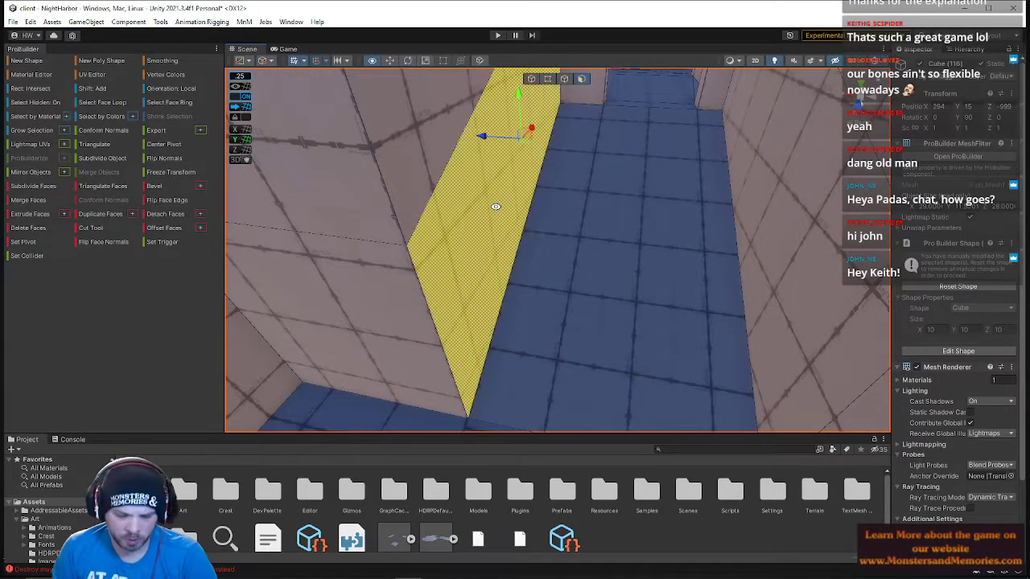
{"action": "right_click_drag", "start_coordinate": [496, 207], "coordinate": [64, 264]}
{"action": "left_click", "coordinate": [564, 78]}
{"action": "left_click", "coordinate": [510, 162]}
{"action": "right_click_drag", "start_coordinate": [515, 145], "coordinate": [454, 575]}
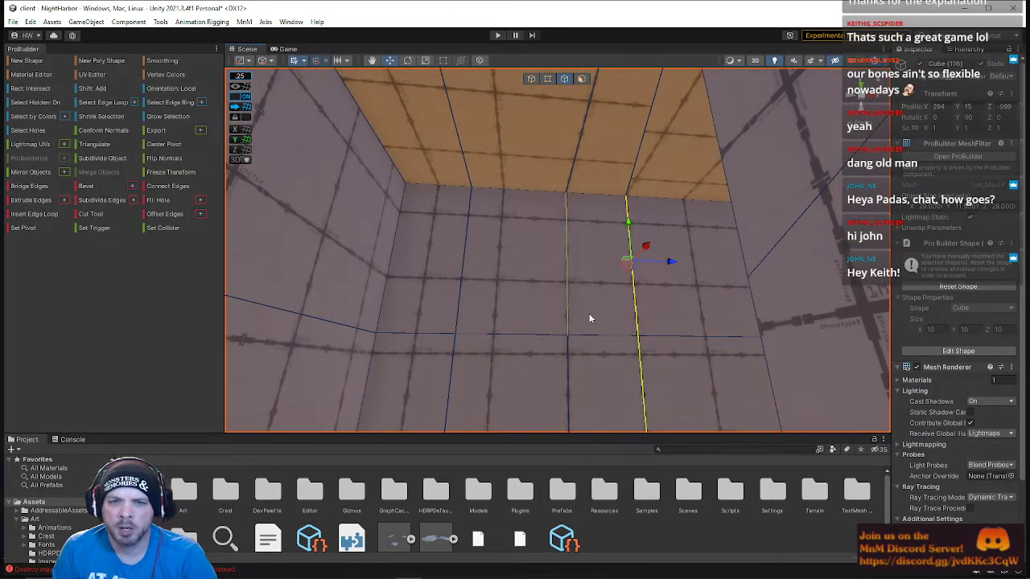
Select the floor edge at the room's opening and the vertical edges above it for sideways adjustment
{"action": "right_click_drag", "start_coordinate": [638, 261], "coordinate": [545, 373]}
{"action": "left_click", "coordinate": [545, 373]}
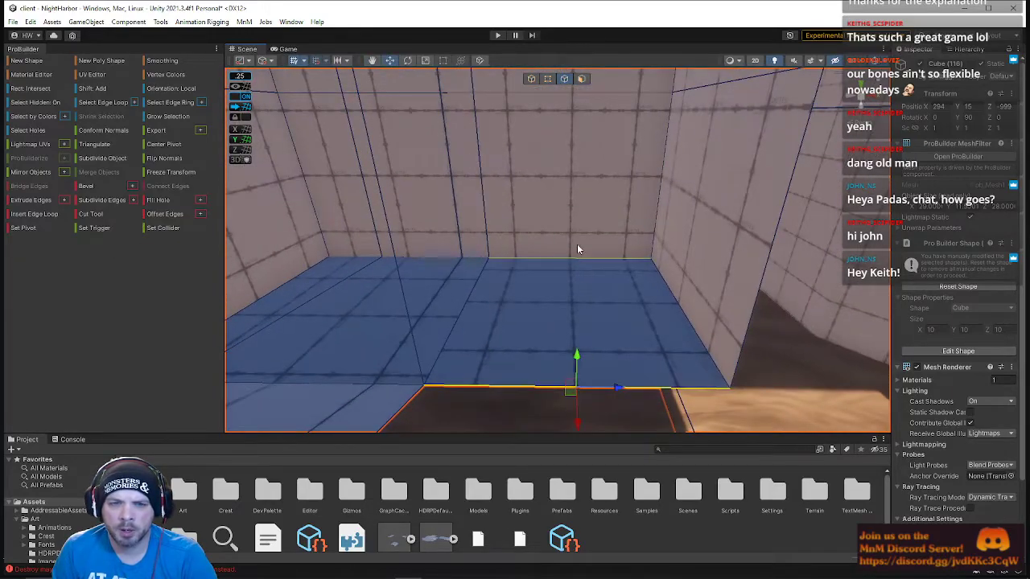
{"action": "right_click_drag", "start_coordinate": [582, 251], "coordinate": [589, 259]}
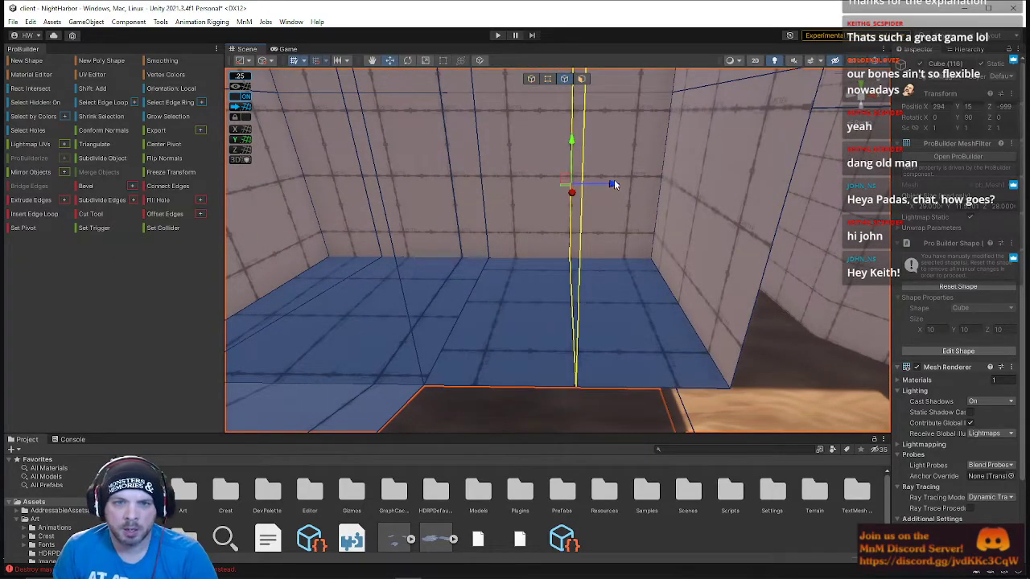
{"action": "right_click_drag", "start_coordinate": [581, 249], "coordinate": [478, 209]}
Select the outer side wall face of the end room and adjust its sideways position
{"action": "left_click", "coordinate": [582, 79]}
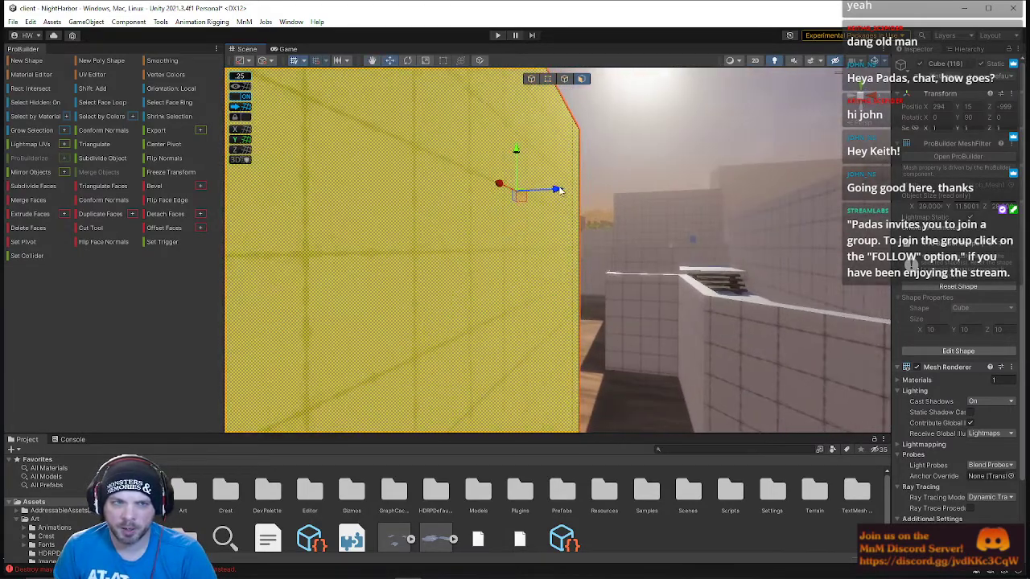
{"action": "right_click_drag", "start_coordinate": [581, 189], "coordinate": [528, 326]}
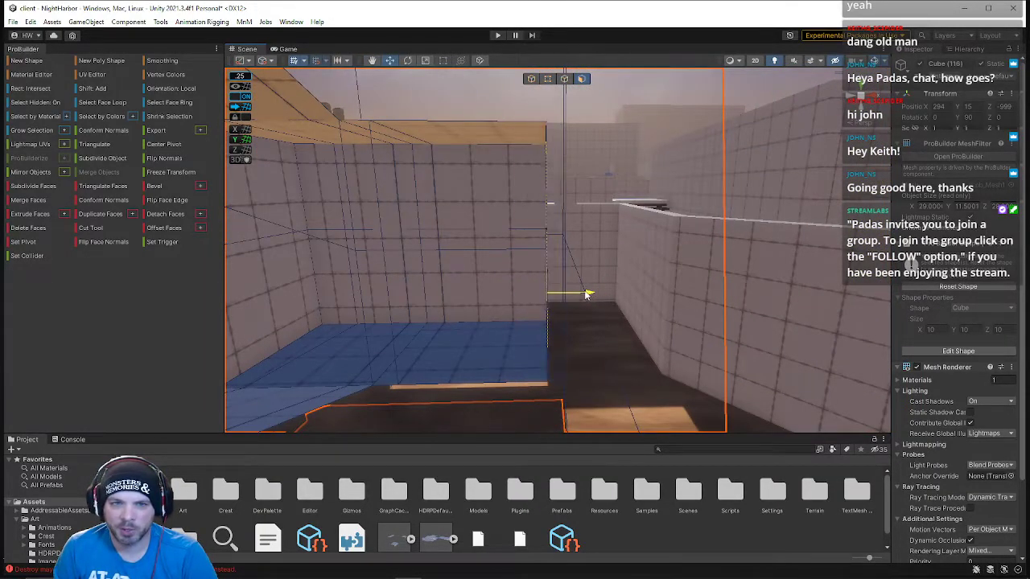
{"action": "right_click_drag", "start_coordinate": [547, 299], "coordinate": [754, 279]}
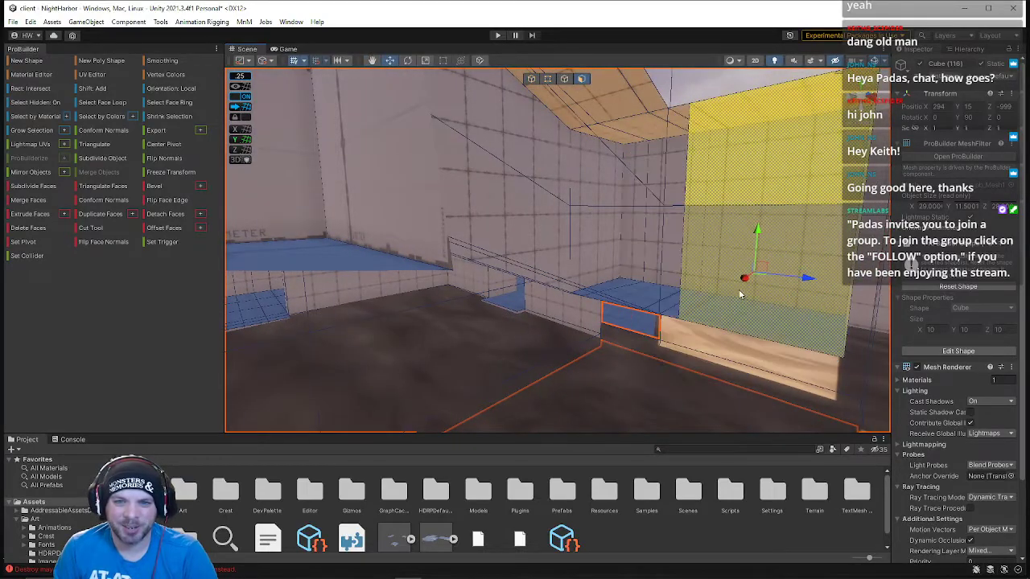
Select the narrow wall end beside the dark floor area and extend it toward the opposite wall
{"action": "right_click_drag", "start_coordinate": [539, 368], "coordinate": [445, 431]}
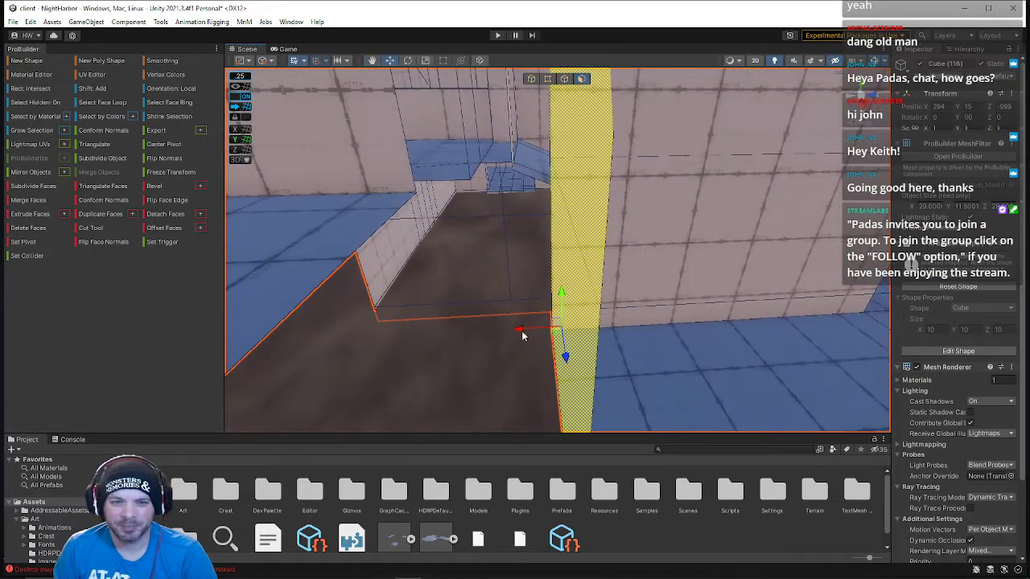
{"action": "left_click", "coordinate": [486, 334]}
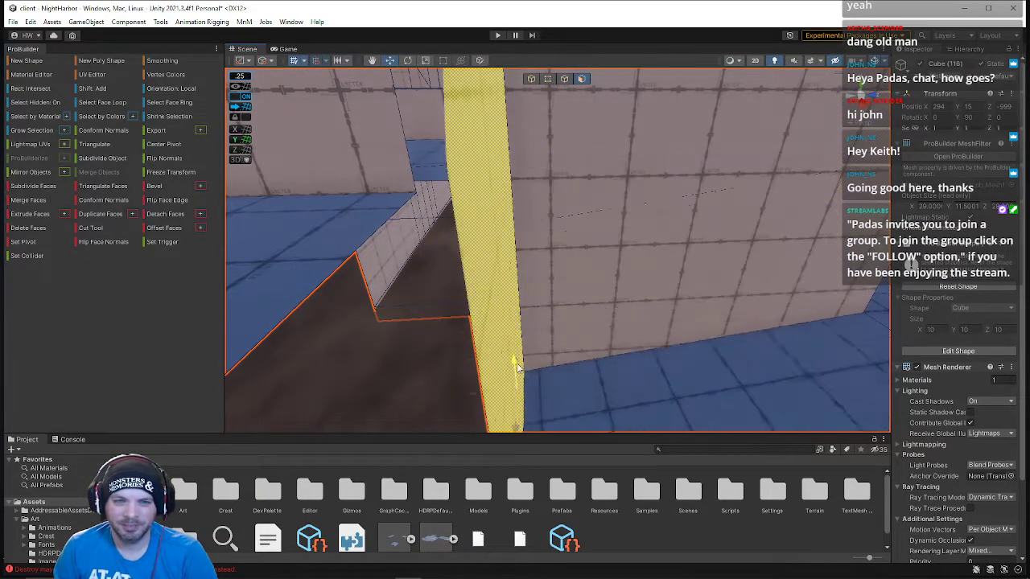
{"action": "right_click_drag", "start_coordinate": [533, 426], "coordinate": [860, 362]}
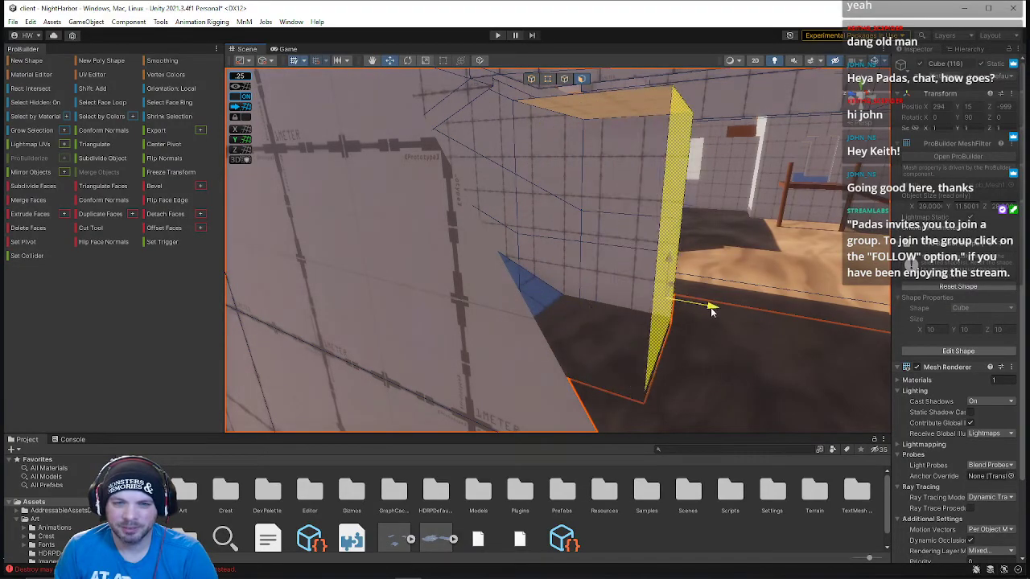
Move the narrow end face of the dividing wall sideways and check its position inside the hall
{"action": "right_click_drag", "start_coordinate": [711, 308], "coordinate": [250, 274]}
{"action": "right_click_drag", "start_coordinate": [500, 284], "coordinate": [428, 270]}
{"action": "left_click_drag", "start_coordinate": [418, 278], "coordinate": [404, 280]}
{"action": "right_click_drag", "start_coordinate": [473, 266], "coordinate": [304, 283]}
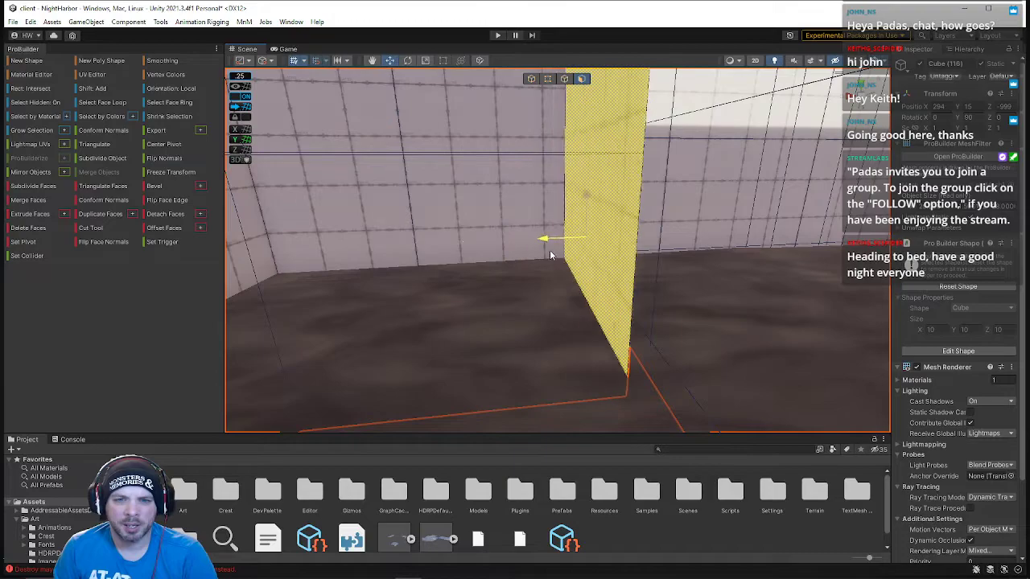
{"action": "right_click_drag", "start_coordinate": [542, 242], "coordinate": [596, 174]}
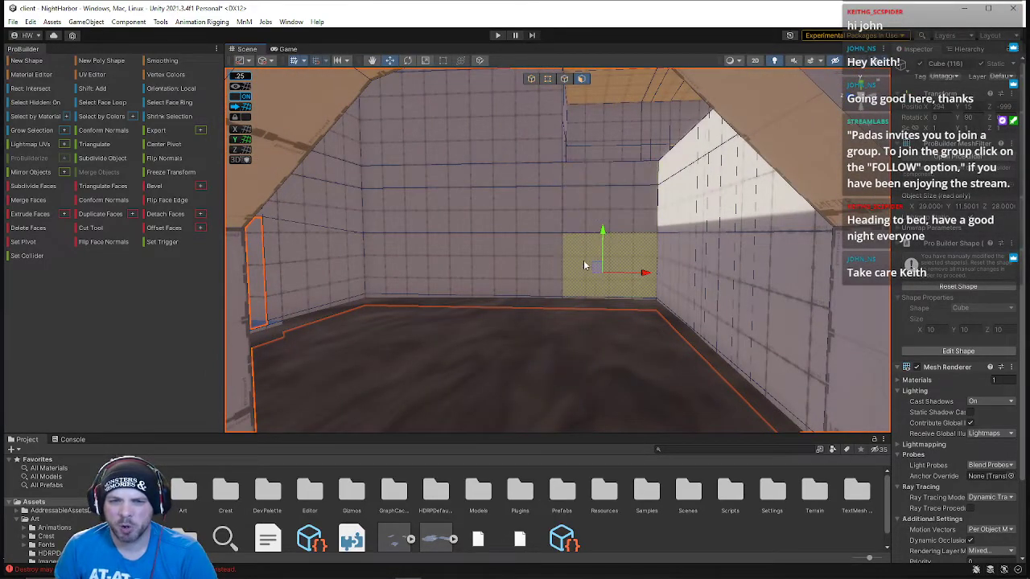
Select a rooftop face on the small block building by the curved road and review the whole town layout
{"action": "right_click_drag", "start_coordinate": [578, 296], "coordinate": [947, 347]}
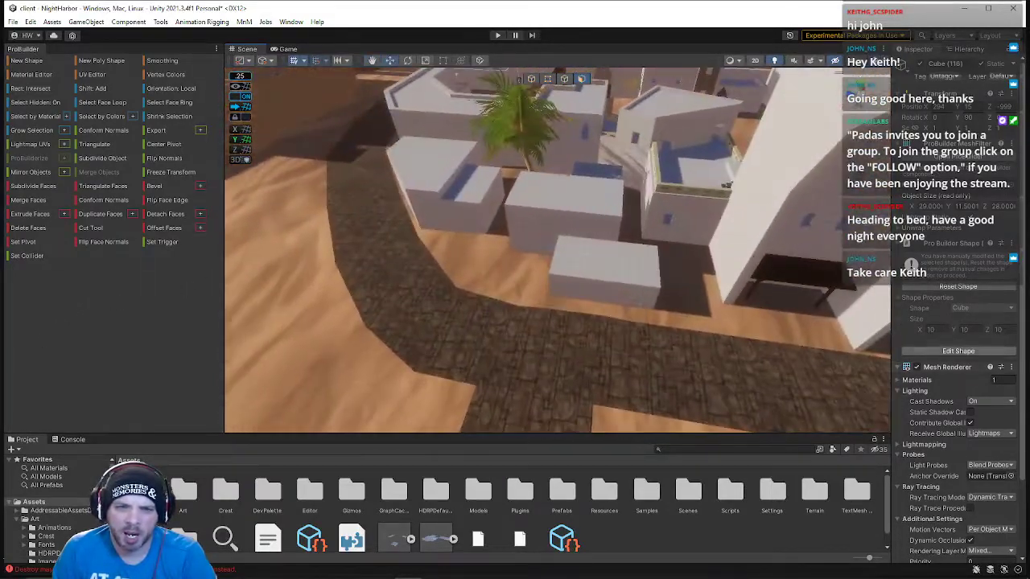
{"action": "left_click", "coordinate": [480, 174]}
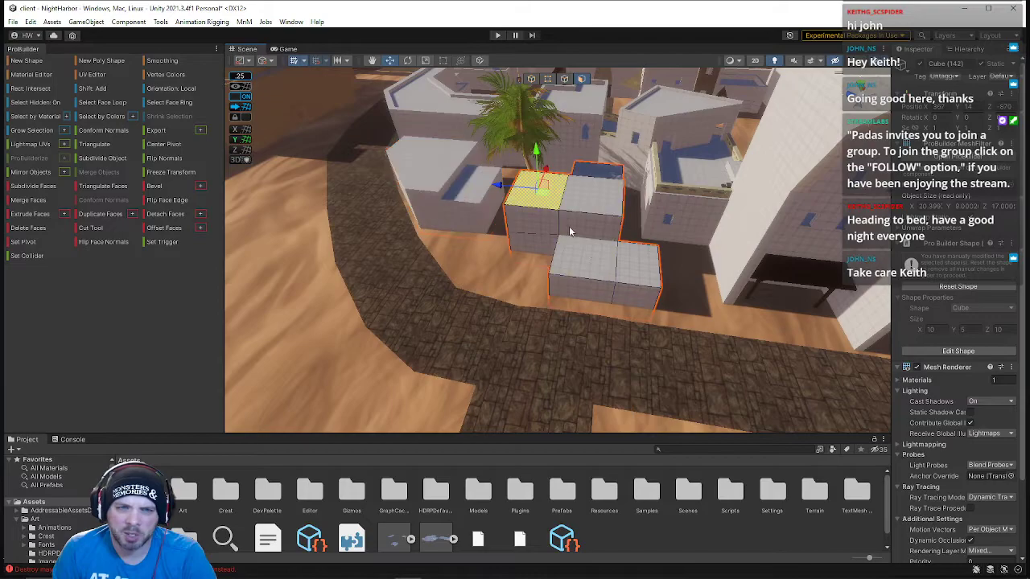
{"action": "right_click_drag", "start_coordinate": [565, 226], "coordinate": [528, 212]}
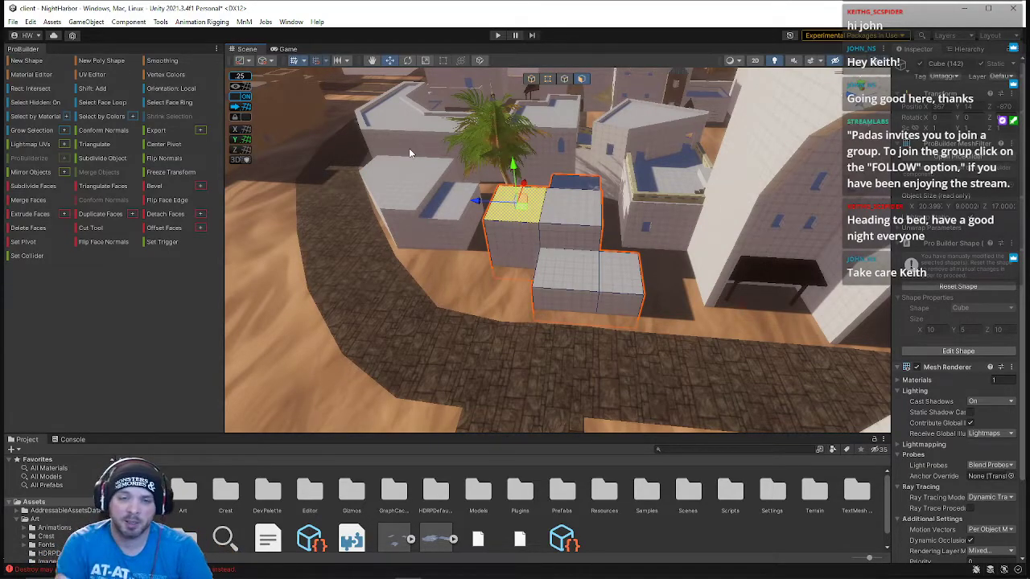
{"action": "key", "text": "s"}
{"action": "right_click_drag", "start_coordinate": [604, 268], "coordinate": [544, 258]}
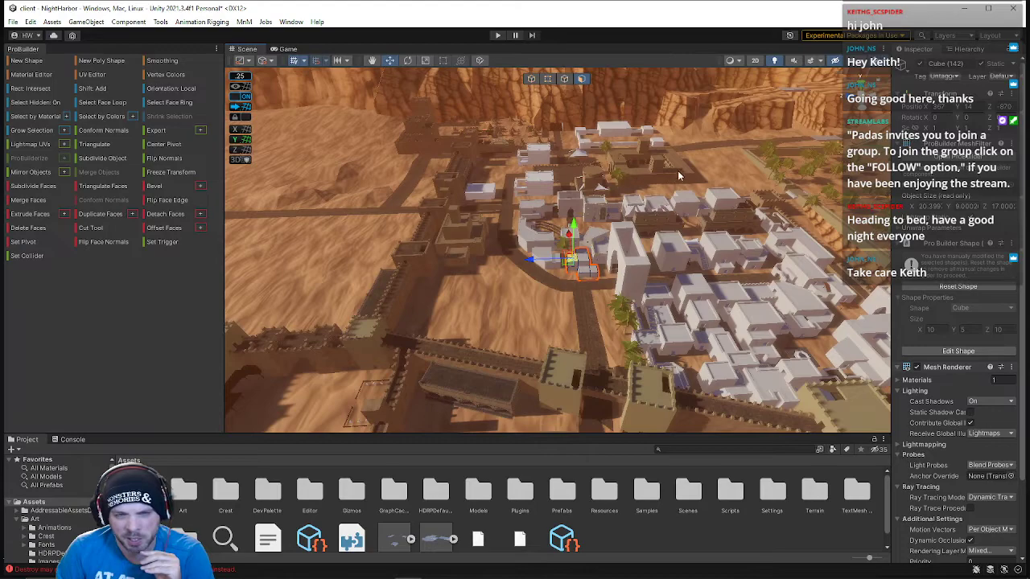
{"action": "right_click_drag", "start_coordinate": [604, 223], "coordinate": [708, 229]}
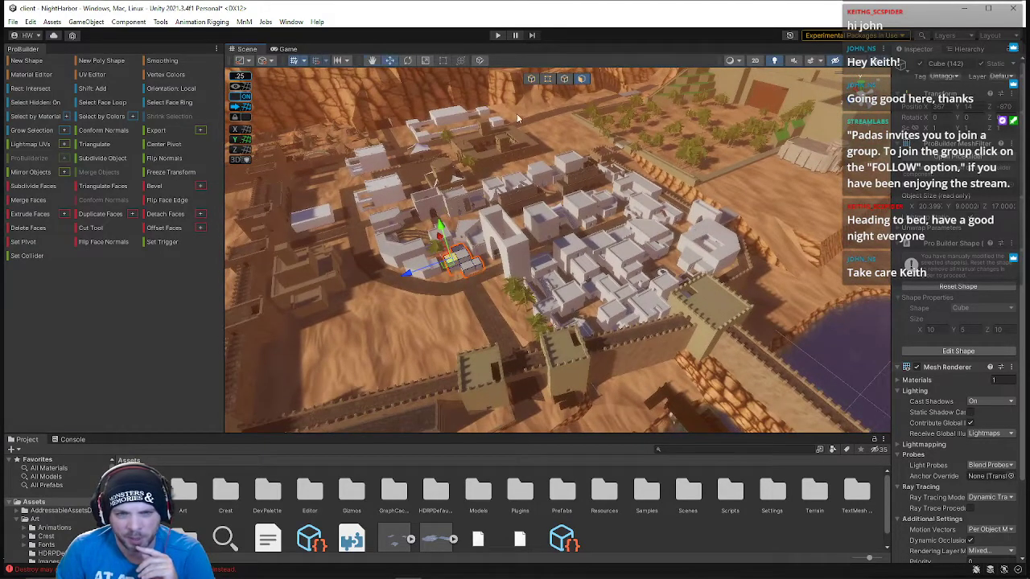
Save the scene and review the town from the fortress wall down to street level at the pointed arch gate
{"action": "left_click", "coordinate": [13, 22]}
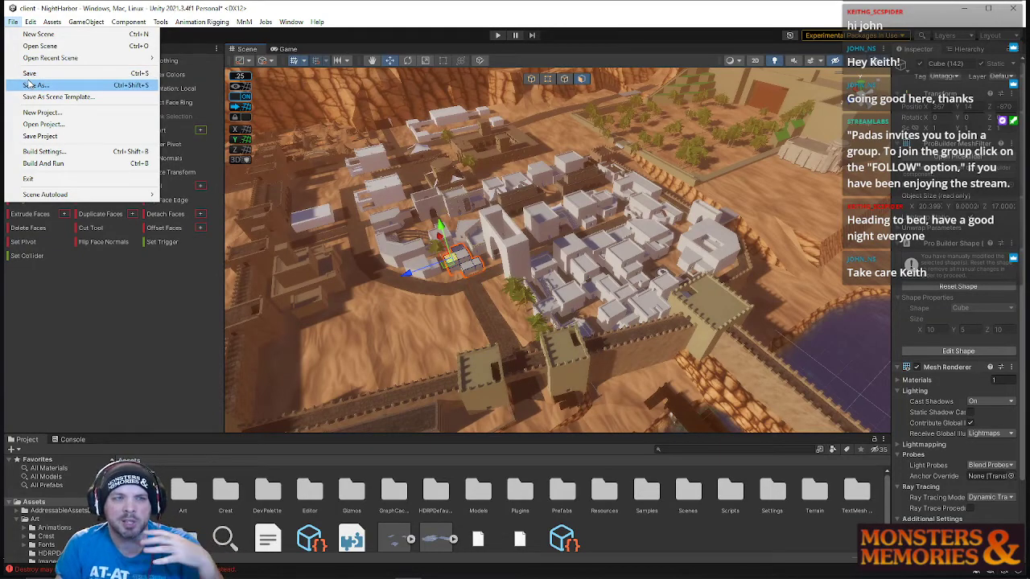
{"action": "left_click", "coordinate": [29, 74]}
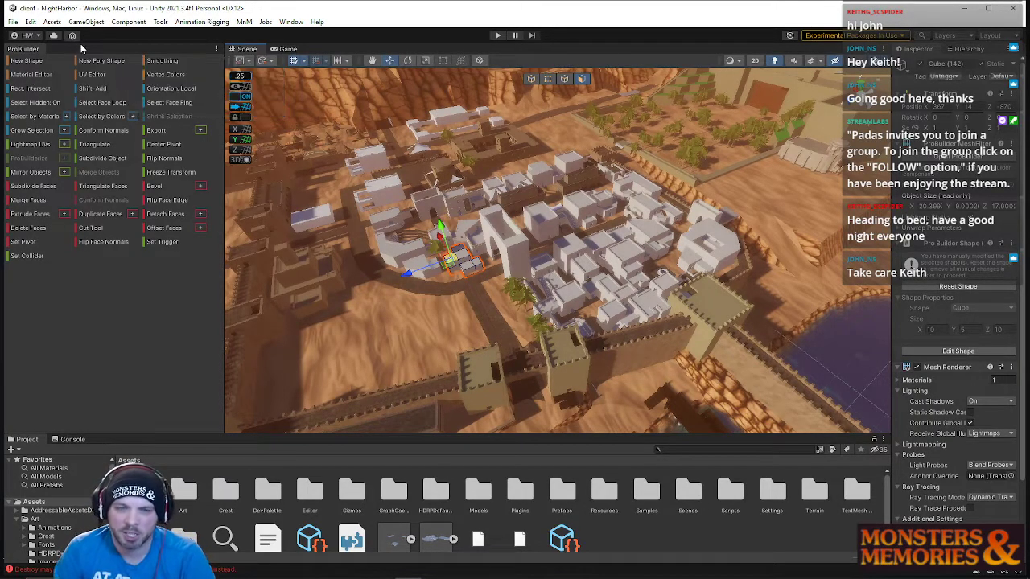
{"action": "right_click_drag", "start_coordinate": [370, 214], "coordinate": [383, 140]}
{"action": "key", "text": "w"}
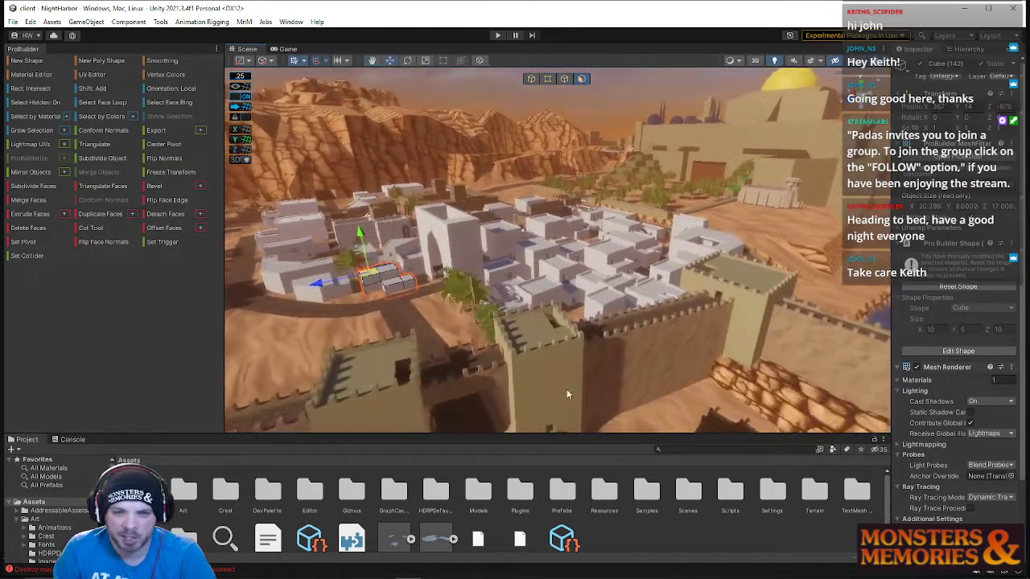
{"action": "key", "text": "w"}
{"action": "right_click_drag", "start_coordinate": [587, 264], "coordinate": [607, 138]}
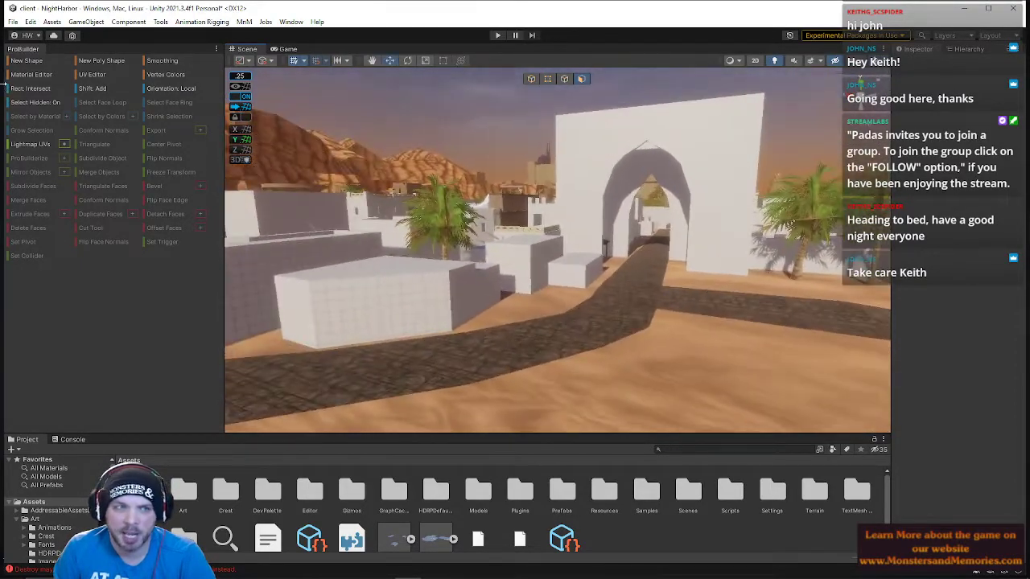
Save the scene again and inspect the block buildings along the curved road beside the arch gate from above
{"action": "left_click", "coordinate": [14, 23]}
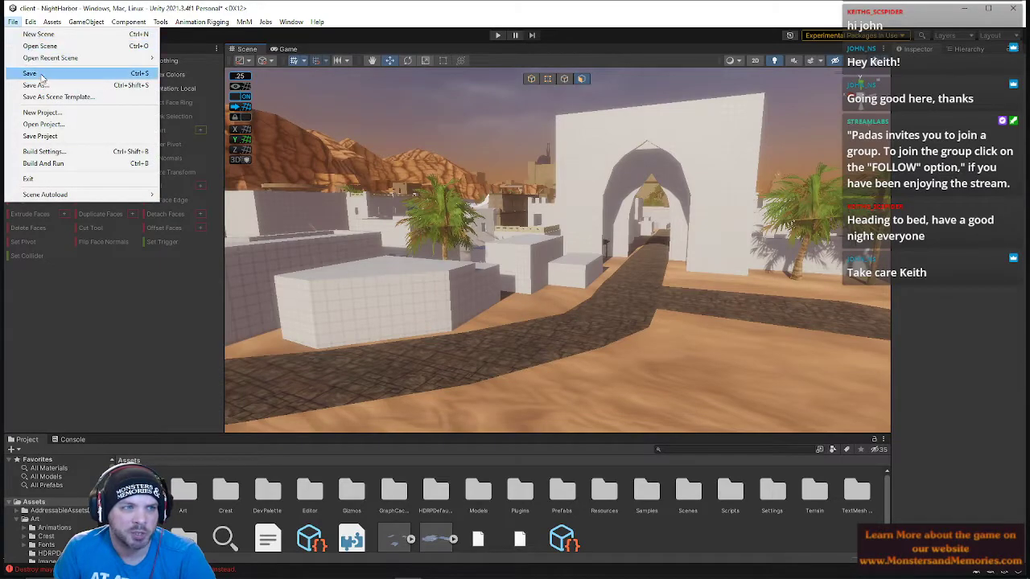
{"action": "left_click", "coordinate": [39, 73]}
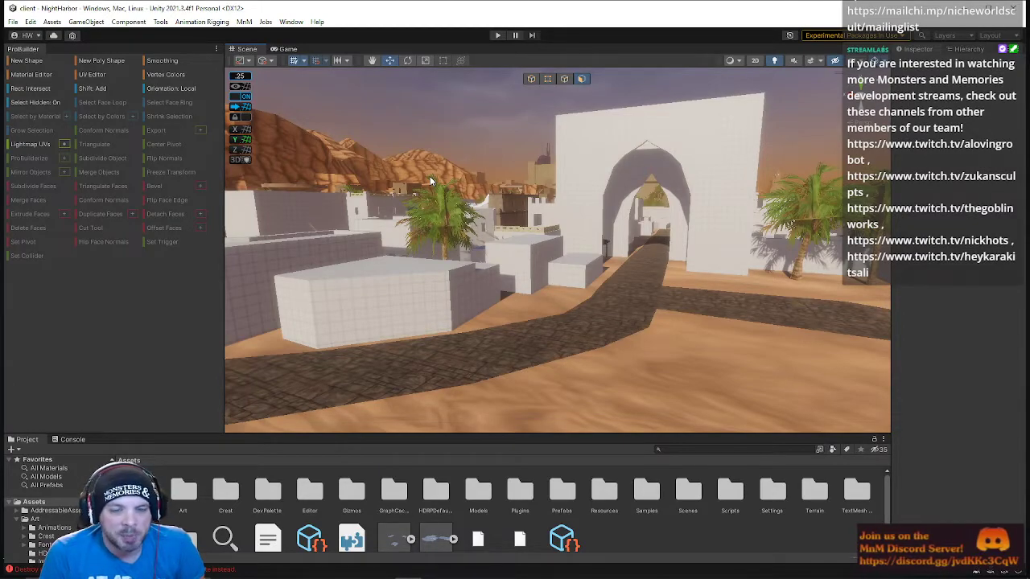
{"action": "right_click_drag", "start_coordinate": [497, 116], "coordinate": [593, 154]}
{"action": "key", "text": "s"}
{"action": "key", "text": "w"}
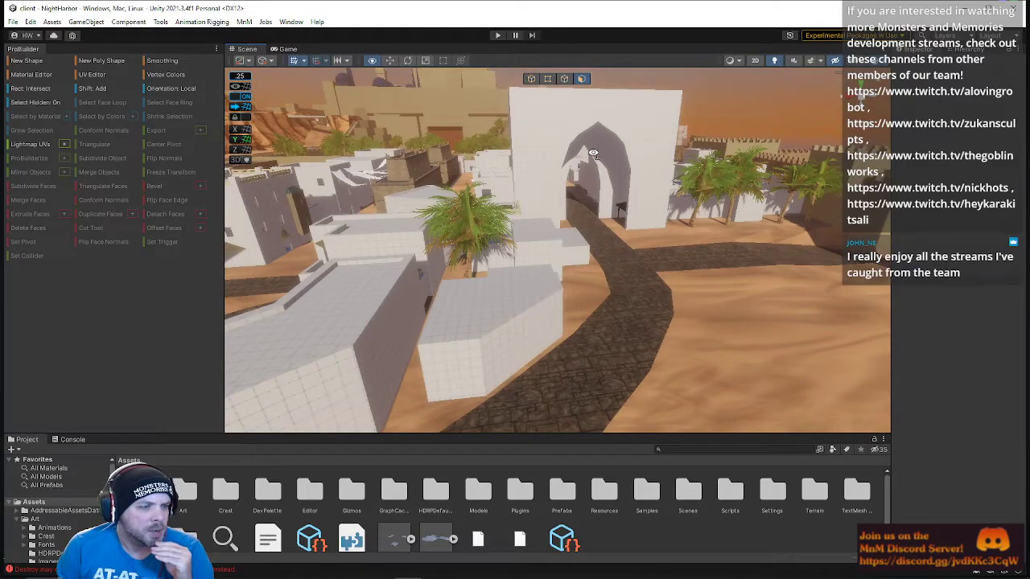